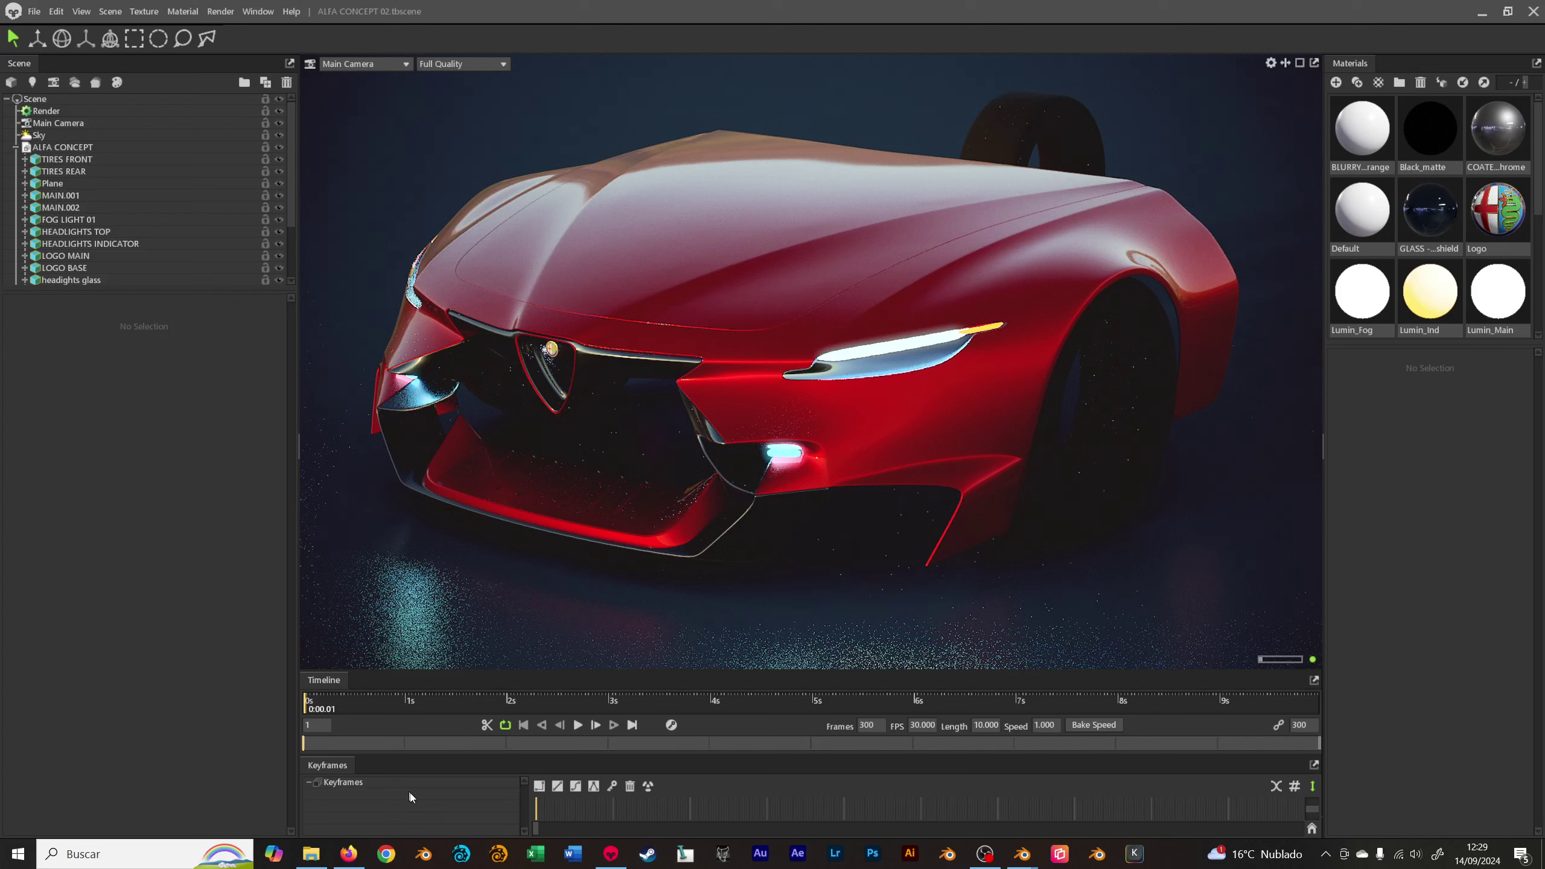
# - Dismiss the Firefox jump list and bring up the red Alfa concept car scene from the taskbar
pyautogui.rightClick(350, 854)
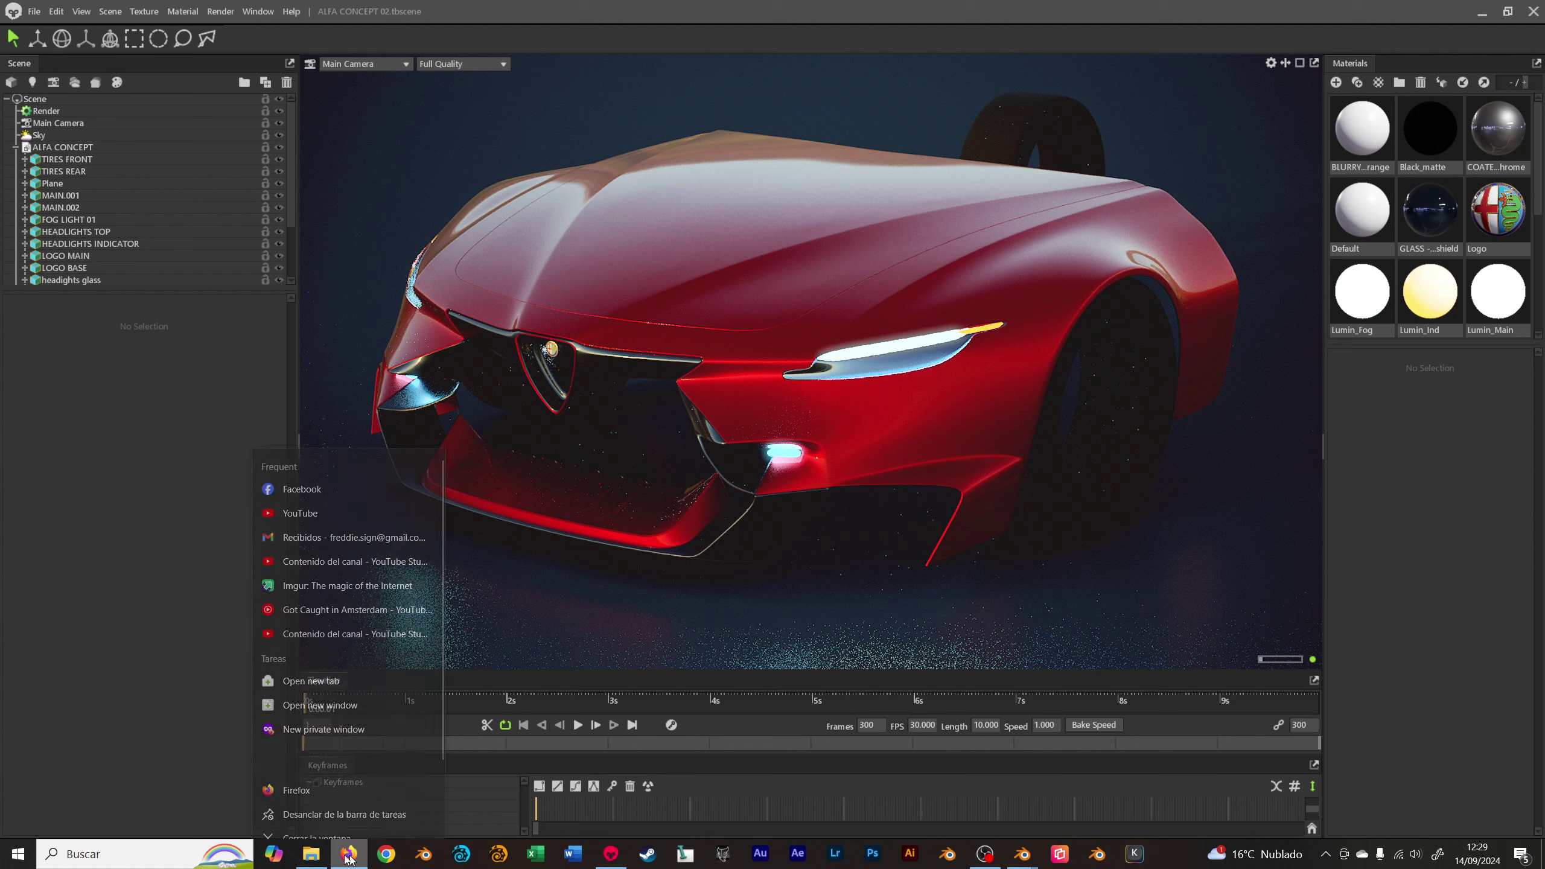
pyautogui.click(338, 828)
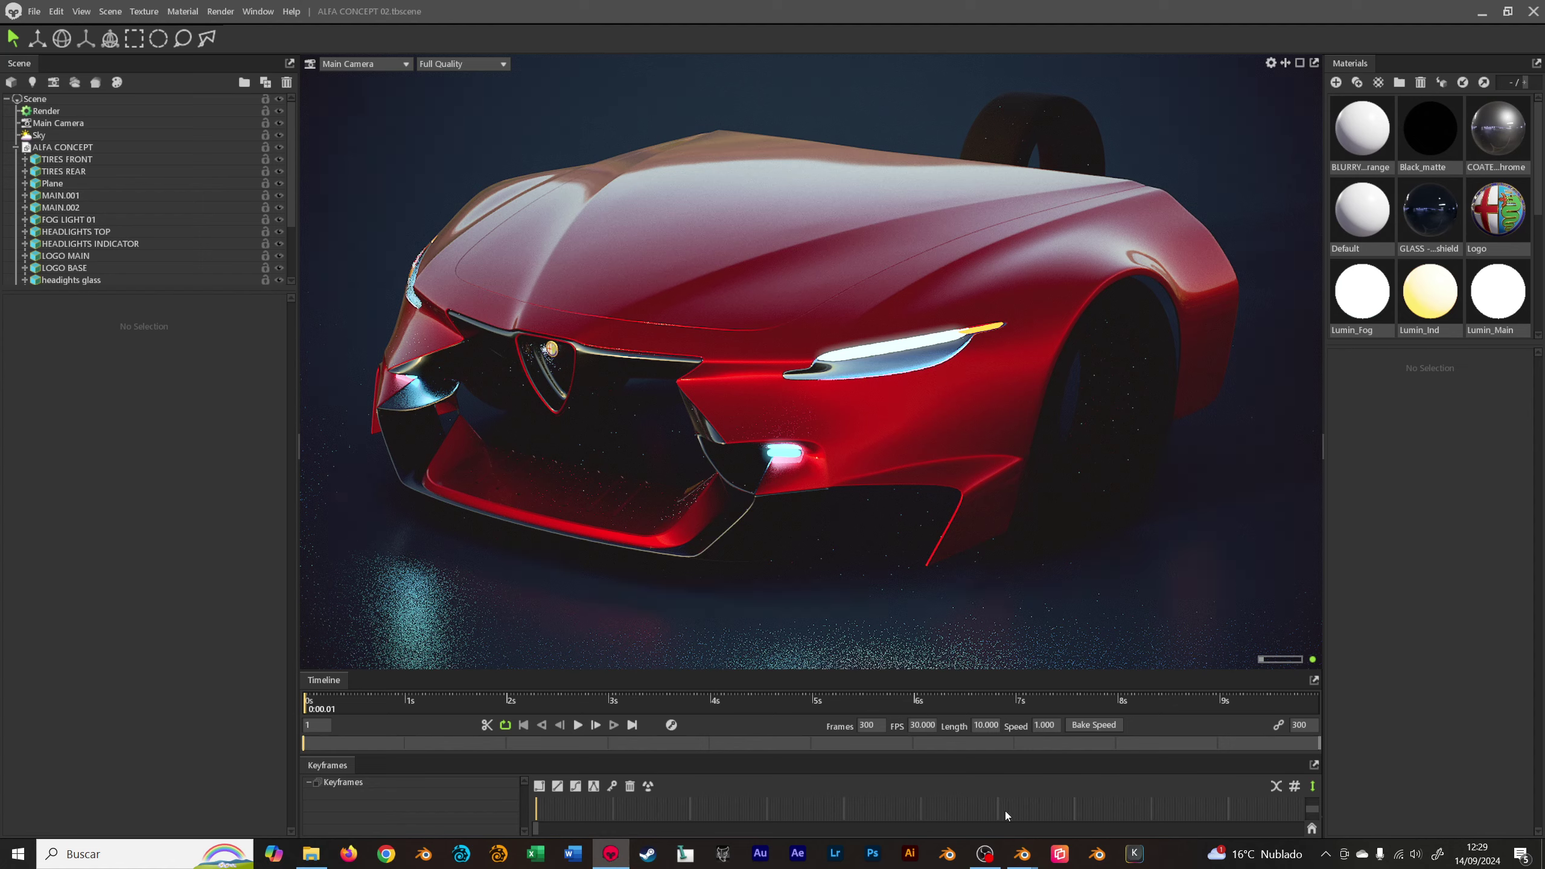
# - Orbit the Blender car to a front view and a close top-down view
pyautogui.moveTo(1023, 853)
pyautogui.click(946, 790)
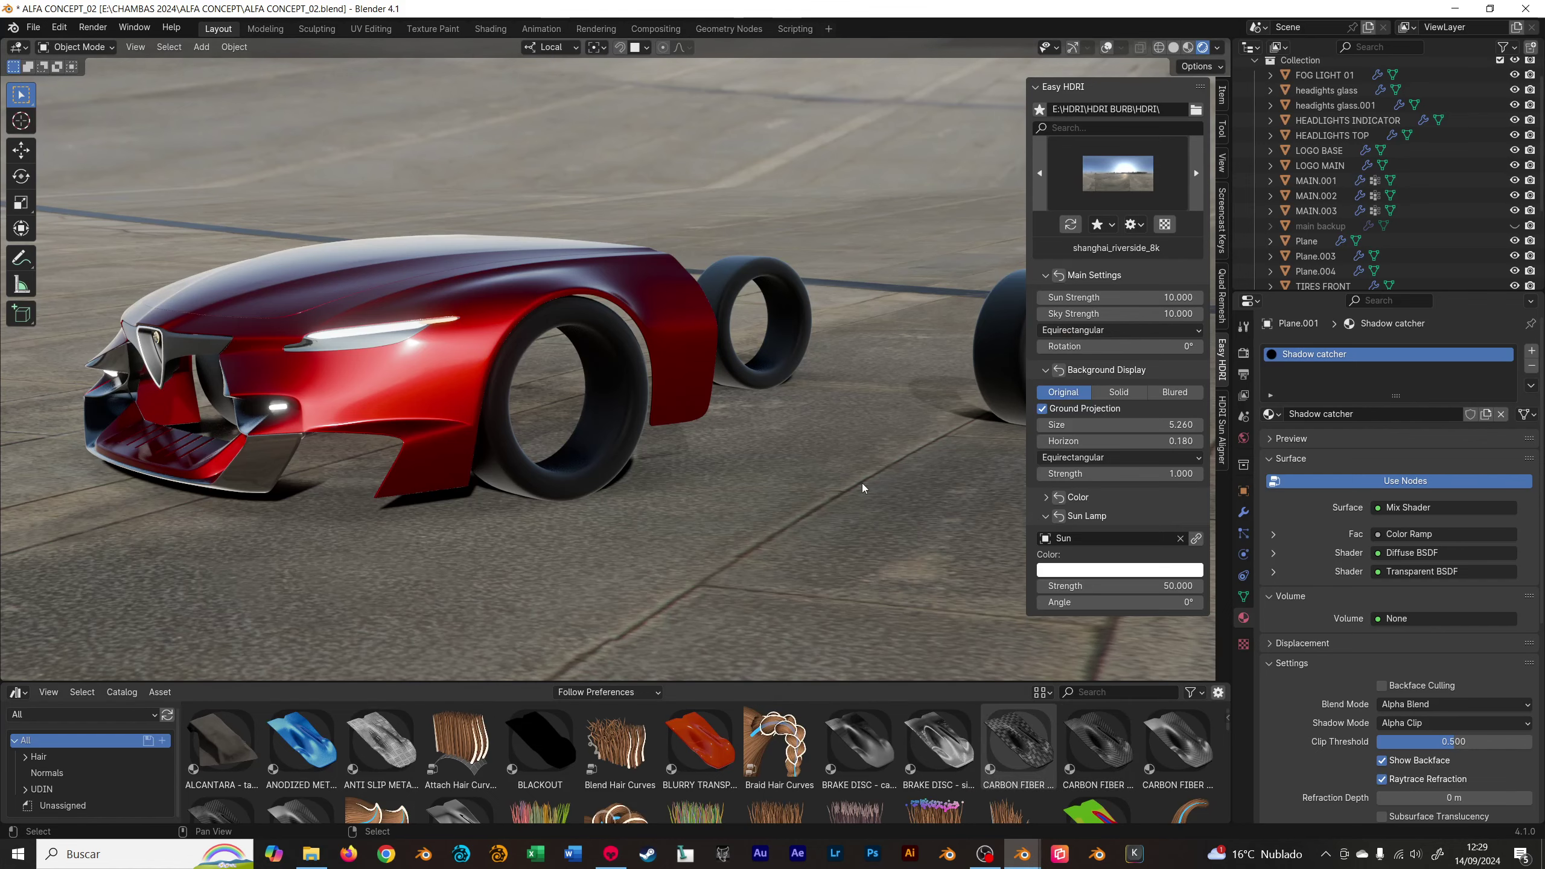
pyautogui.moveTo(863, 485)
pyautogui.mouseDown(button='middle')
pyautogui.moveTo(500, 404)
pyautogui.moveTo(548, 401)
pyautogui.moveTo(601, 327)
pyautogui.moveTo(568, 358)
pyautogui.moveTo(675, 387)
pyautogui.moveTo(736, 384)
pyautogui.moveTo(545, 395)
pyautogui.mouseUp(button='middle')
pyautogui.press('n')
pyautogui.press('n')
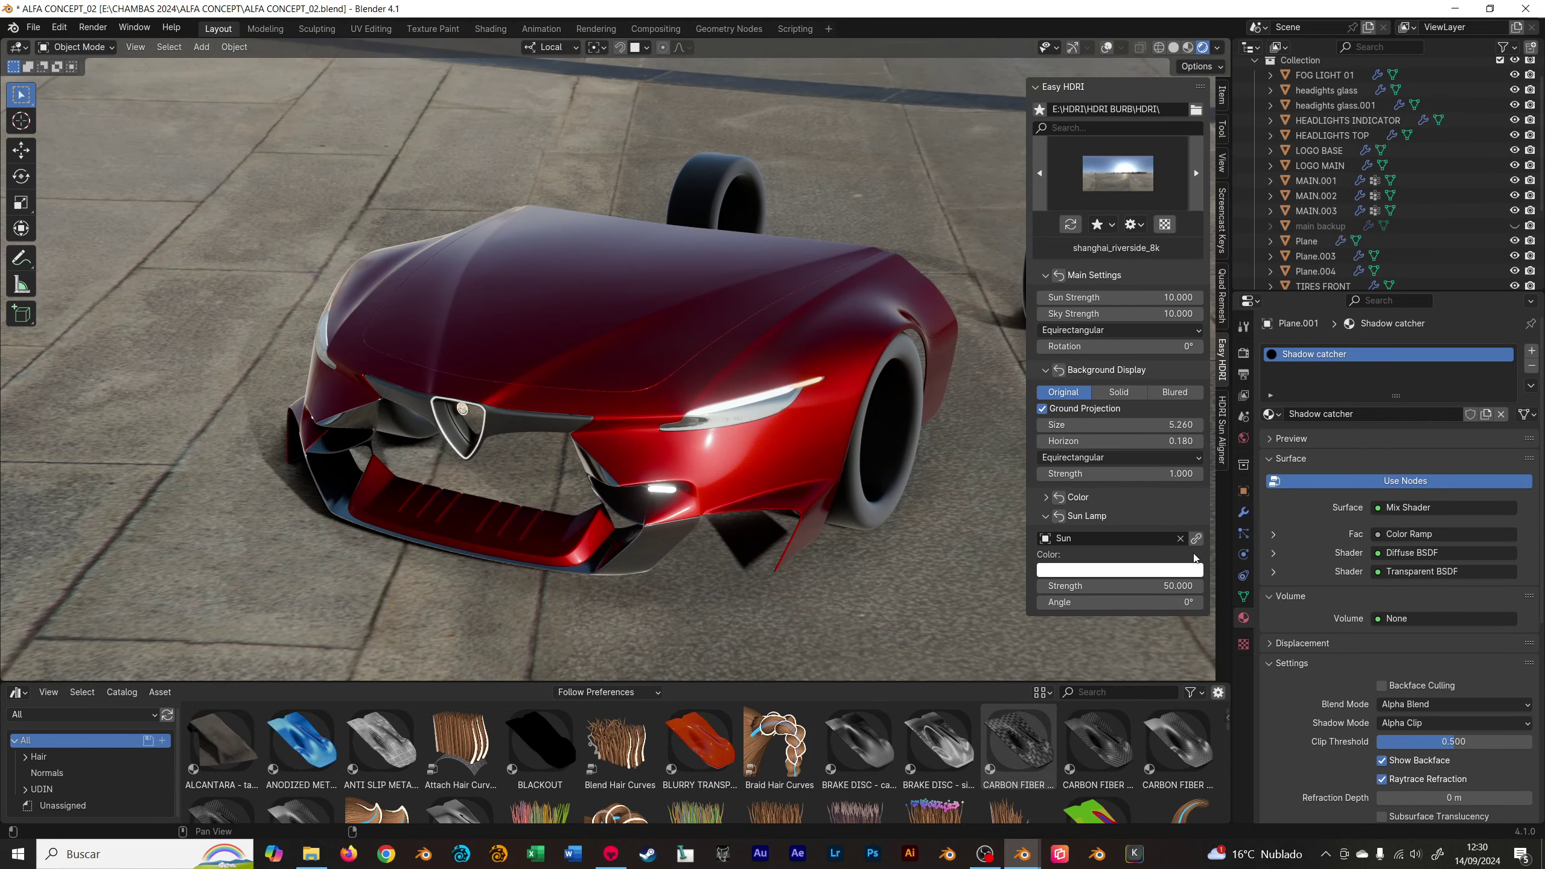
pyautogui.moveTo(490, 328)
pyautogui.mouseDown(button='middle')
pyautogui.moveTo(601, 374)
pyautogui.moveTo(588, 418)
pyautogui.moveTo(541, 403)
pyautogui.moveTo(536, 501)
pyautogui.moveTo(680, 438)
pyautogui.moveTo(644, 357)
pyautogui.moveTo(750, 367)
pyautogui.moveTo(611, 353)
pyautogui.moveTo(589, 402)
pyautogui.moveTo(560, 401)
pyautogui.moveTo(538, 476)
pyautogui.moveTo(526, 384)
pyautogui.moveTo(560, 353)
pyautogui.moveTo(566, 452)
pyautogui.moveTo(608, 347)
pyautogui.moveTo(557, 377)
pyautogui.moveTo(667, 337)
pyautogui.moveTo(621, 354)
pyautogui.mouseUp(button='middle')
# - Hide the Easy HDRI sidebar, check a left-front view, then return to Marmoset Toolbag
pyautogui.press('n')
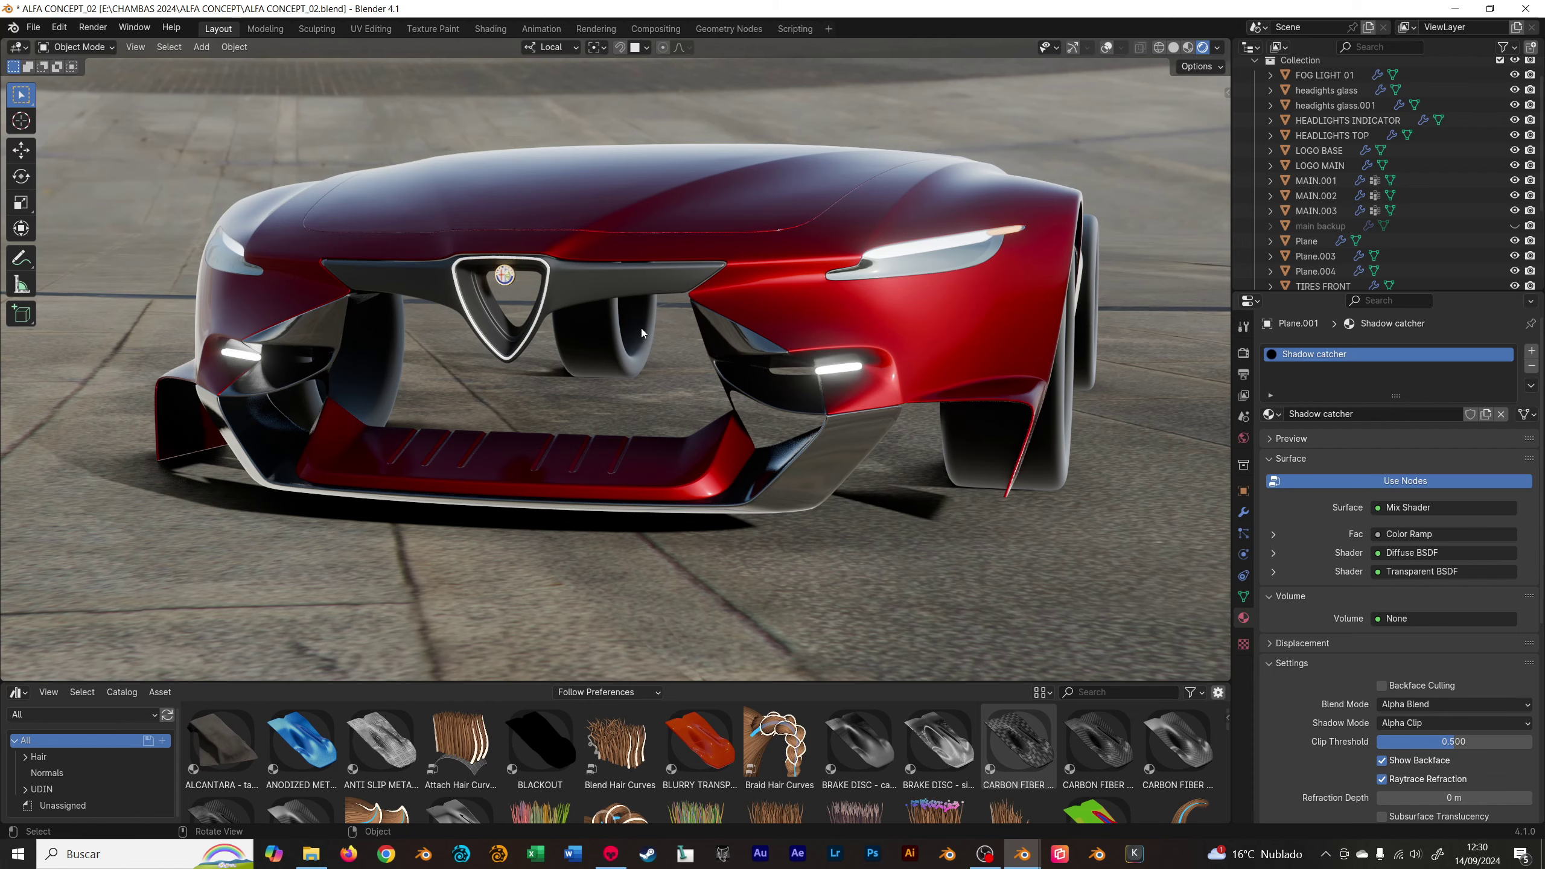
pyautogui.moveTo(646, 356)
pyautogui.mouseDown(button='middle')
pyautogui.moveTo(640, 396)
pyautogui.moveTo(626, 382)
pyautogui.moveTo(705, 314)
pyautogui.moveTo(665, 321)
pyautogui.moveTo(741, 340)
pyautogui.moveTo(586, 357)
pyautogui.moveTo(735, 341)
pyautogui.moveTo(716, 321)
pyautogui.moveTo(653, 351)
pyautogui.moveTo(658, 319)
pyautogui.moveTo(688, 361)
pyautogui.moveTo(709, 357)
pyautogui.moveTo(665, 375)
pyautogui.moveTo(725, 387)
pyautogui.mouseUp(button='middle')
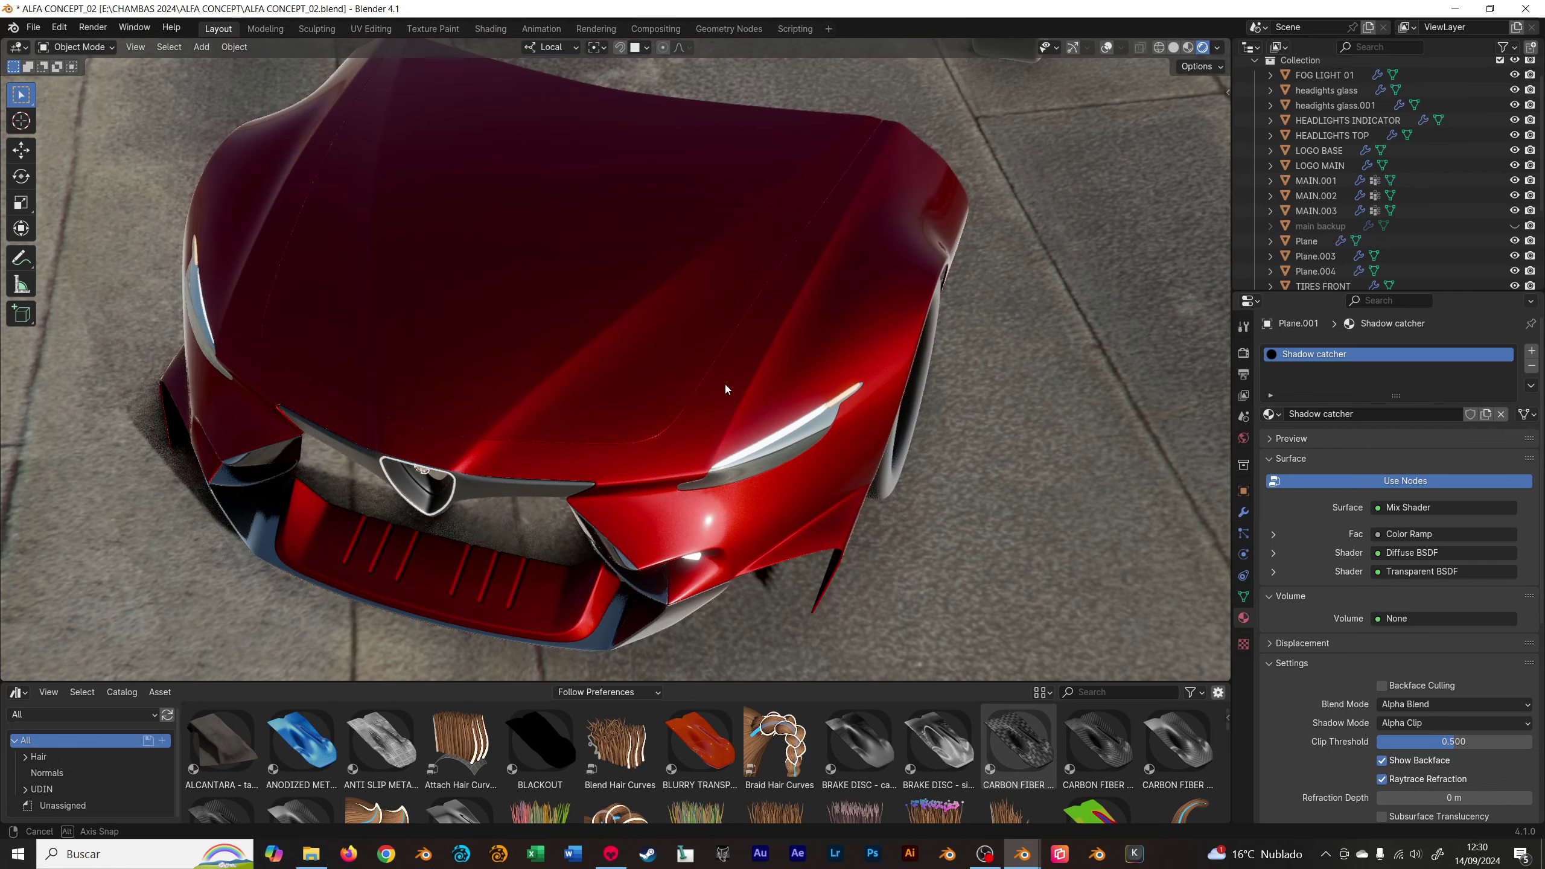
pyautogui.press('Escape')
pyautogui.hotkey('alt', 'Tab')
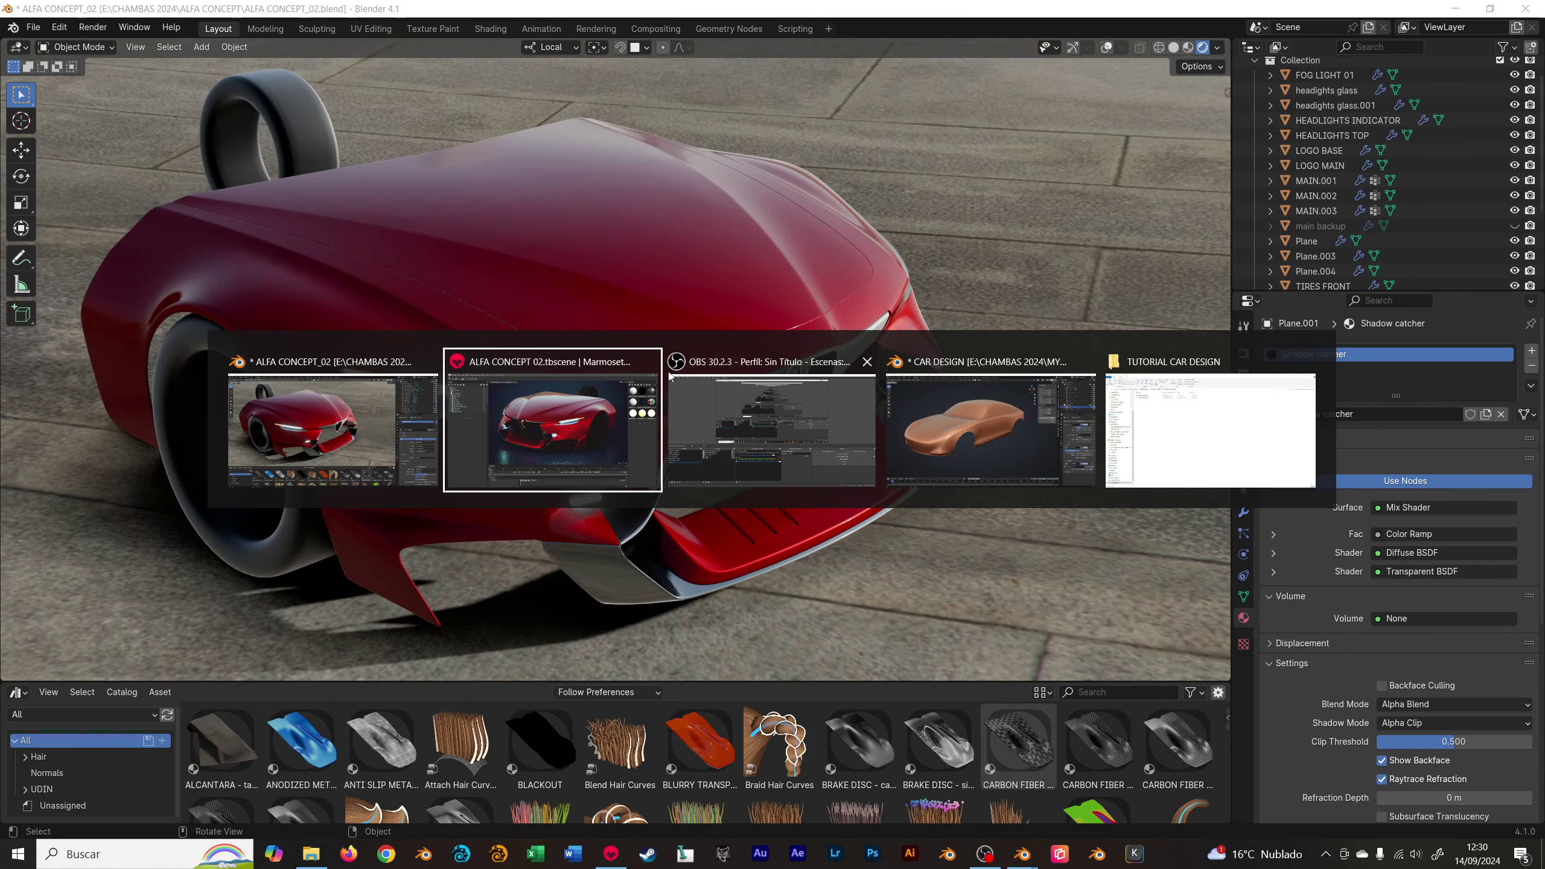
pyautogui.click(565, 435)
# - Orbit the Marmoset camera from the hood and grille to a lower frontal angle
pyautogui.moveTo(736, 331)
pyautogui.mouseDown()
pyautogui.moveTo(816, 317)
pyautogui.moveTo(707, 362)
pyautogui.moveTo(637, 367)
pyautogui.moveTo(825, 342)
pyautogui.moveTo(772, 341)
pyautogui.moveTo(797, 321)
pyautogui.moveTo(739, 333)
pyautogui.moveTo(764, 343)
pyautogui.moveTo(686, 327)
pyautogui.moveTo(705, 319)
pyautogui.moveTo(717, 346)
pyautogui.moveTo(776, 341)
pyautogui.moveTo(756, 351)
pyautogui.moveTo(764, 312)
pyautogui.mouseUp()
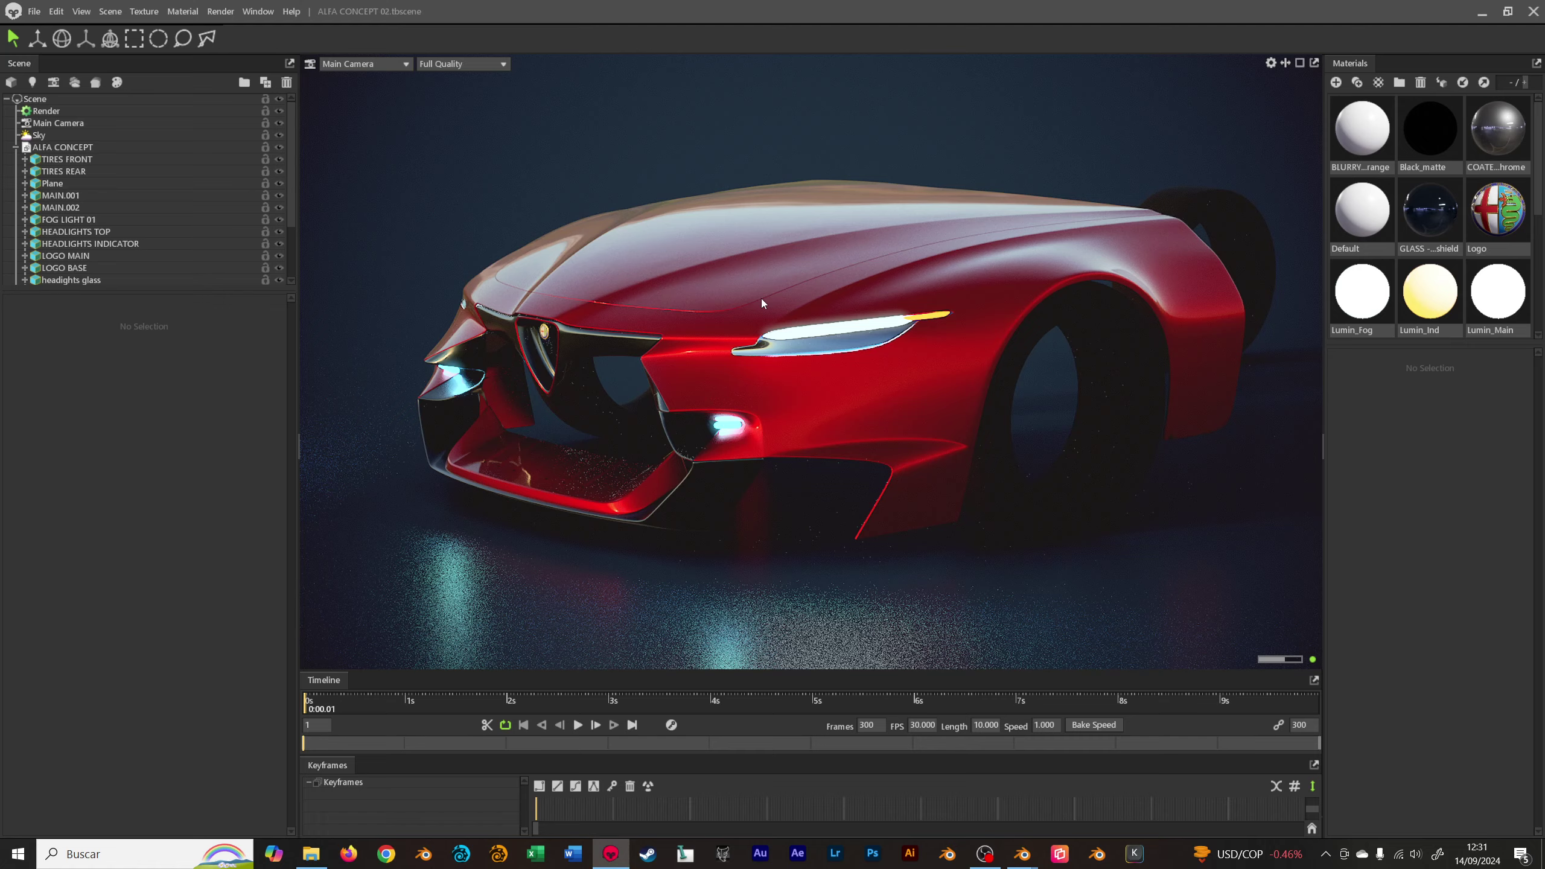
pyautogui.moveTo(804, 297); pyautogui.dragTo(764, 279)
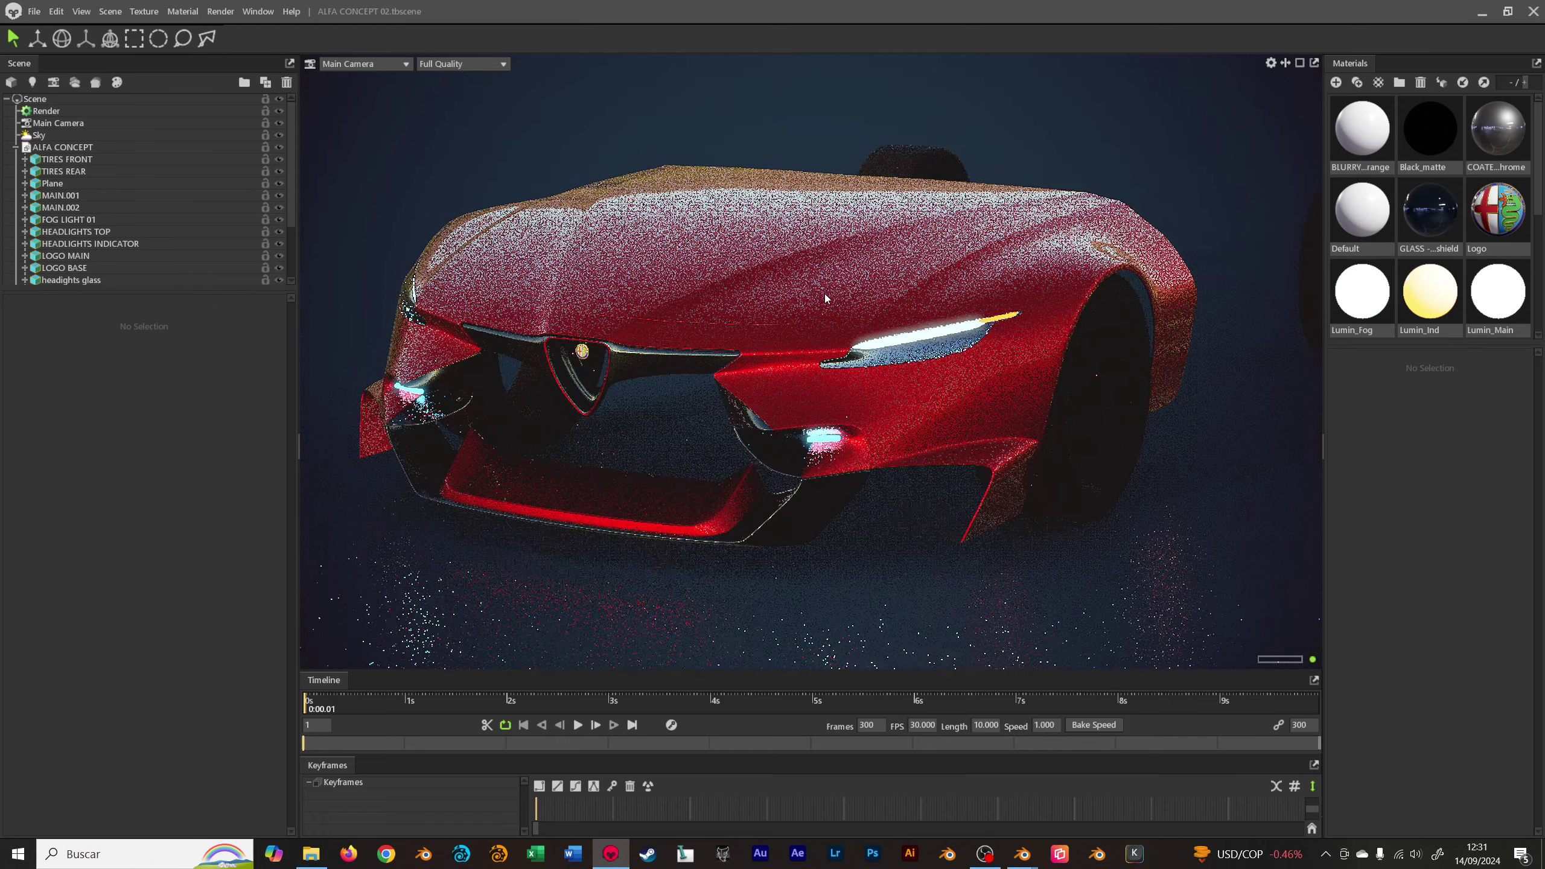
# - Select MAIN.002, restore overlays and navigation gizmos, and select all the car's objects
pyautogui.hotkey('alt', 'Tab')
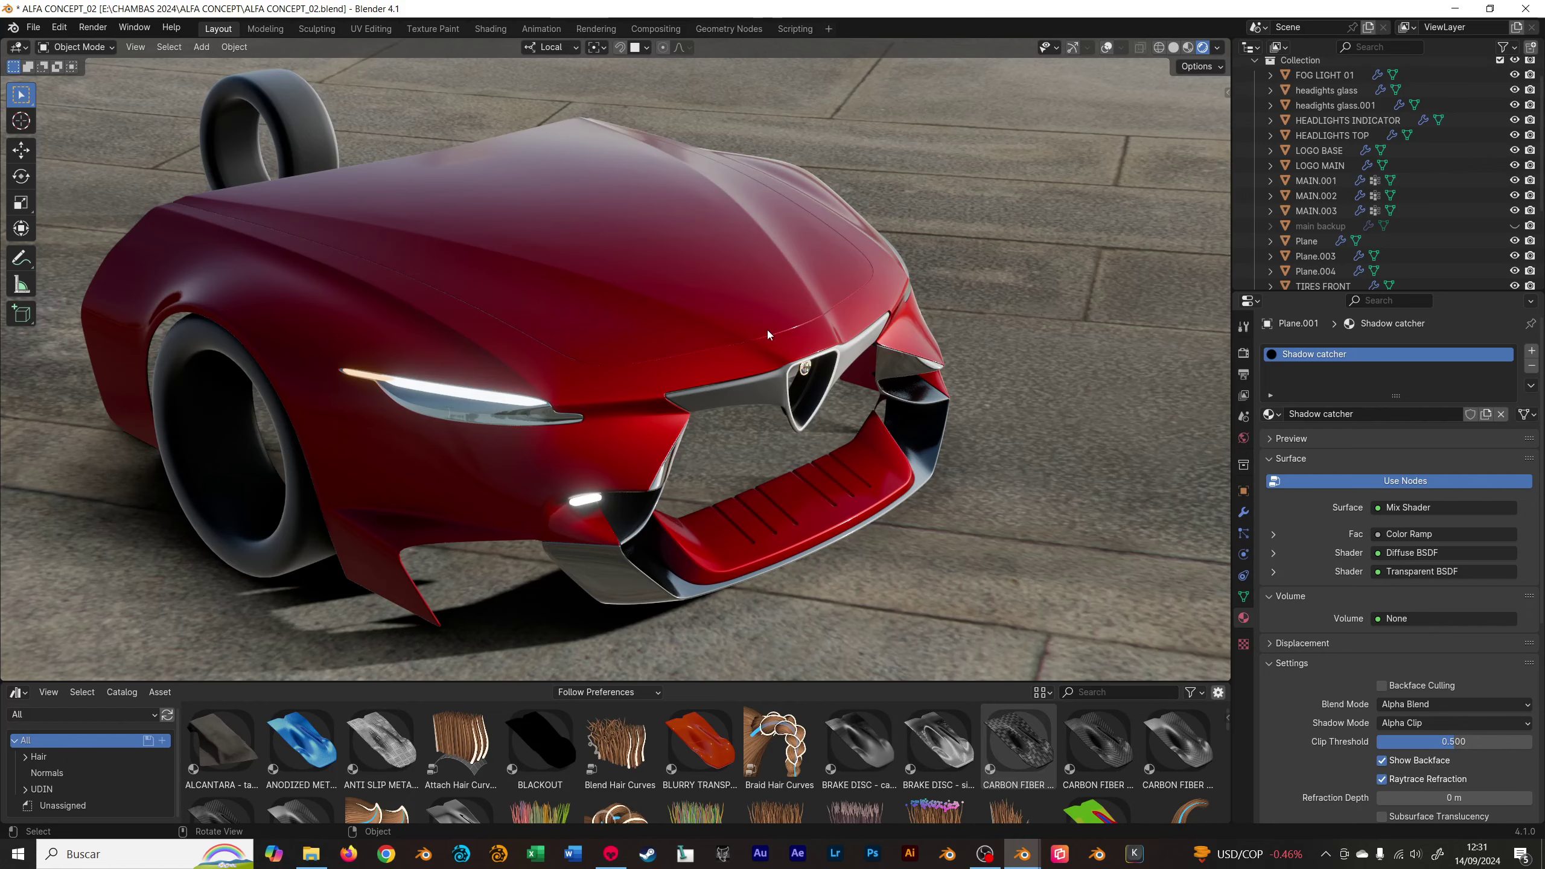
pyautogui.moveTo(767, 330); pyautogui.dragTo(643, 355, button='middle')
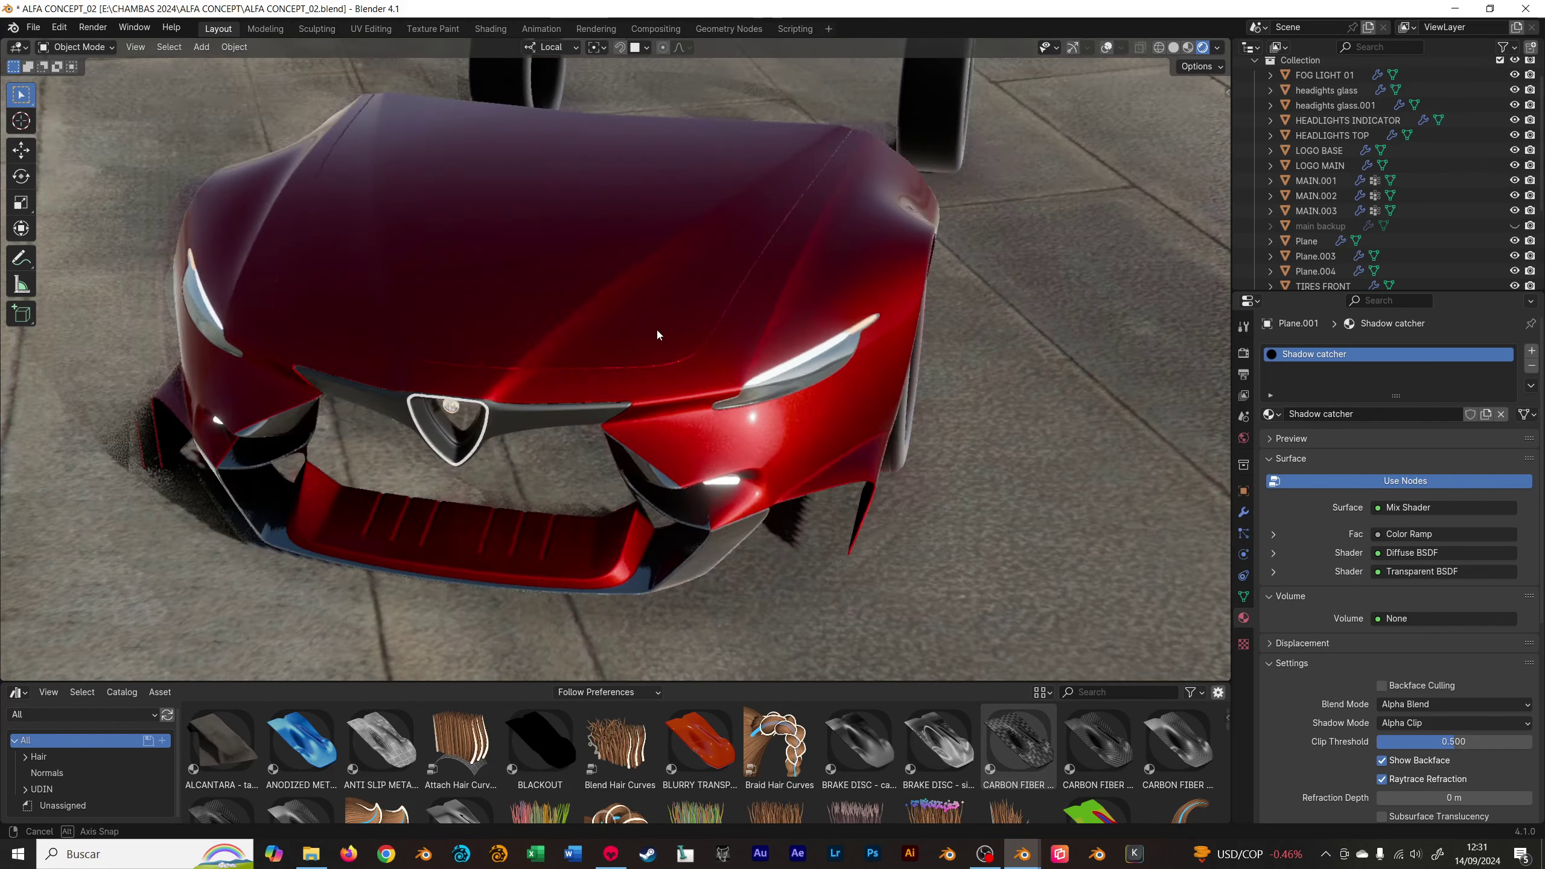
pyautogui.click(649, 342)
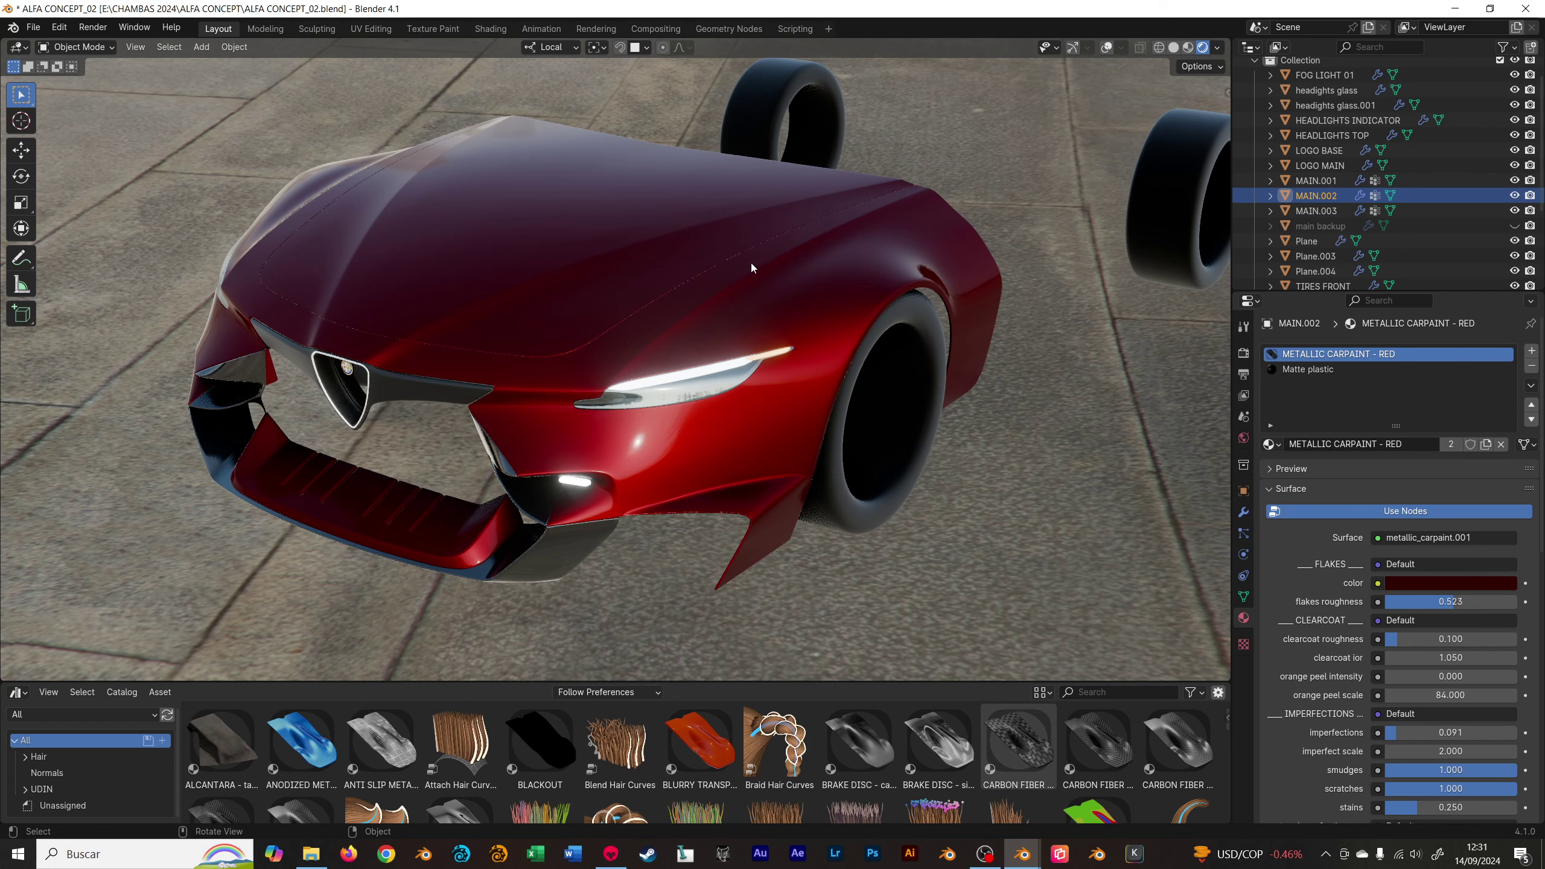
pyautogui.hotkey('shift', 'alt', 'z')
pyautogui.hotkey('ctrl', '`')
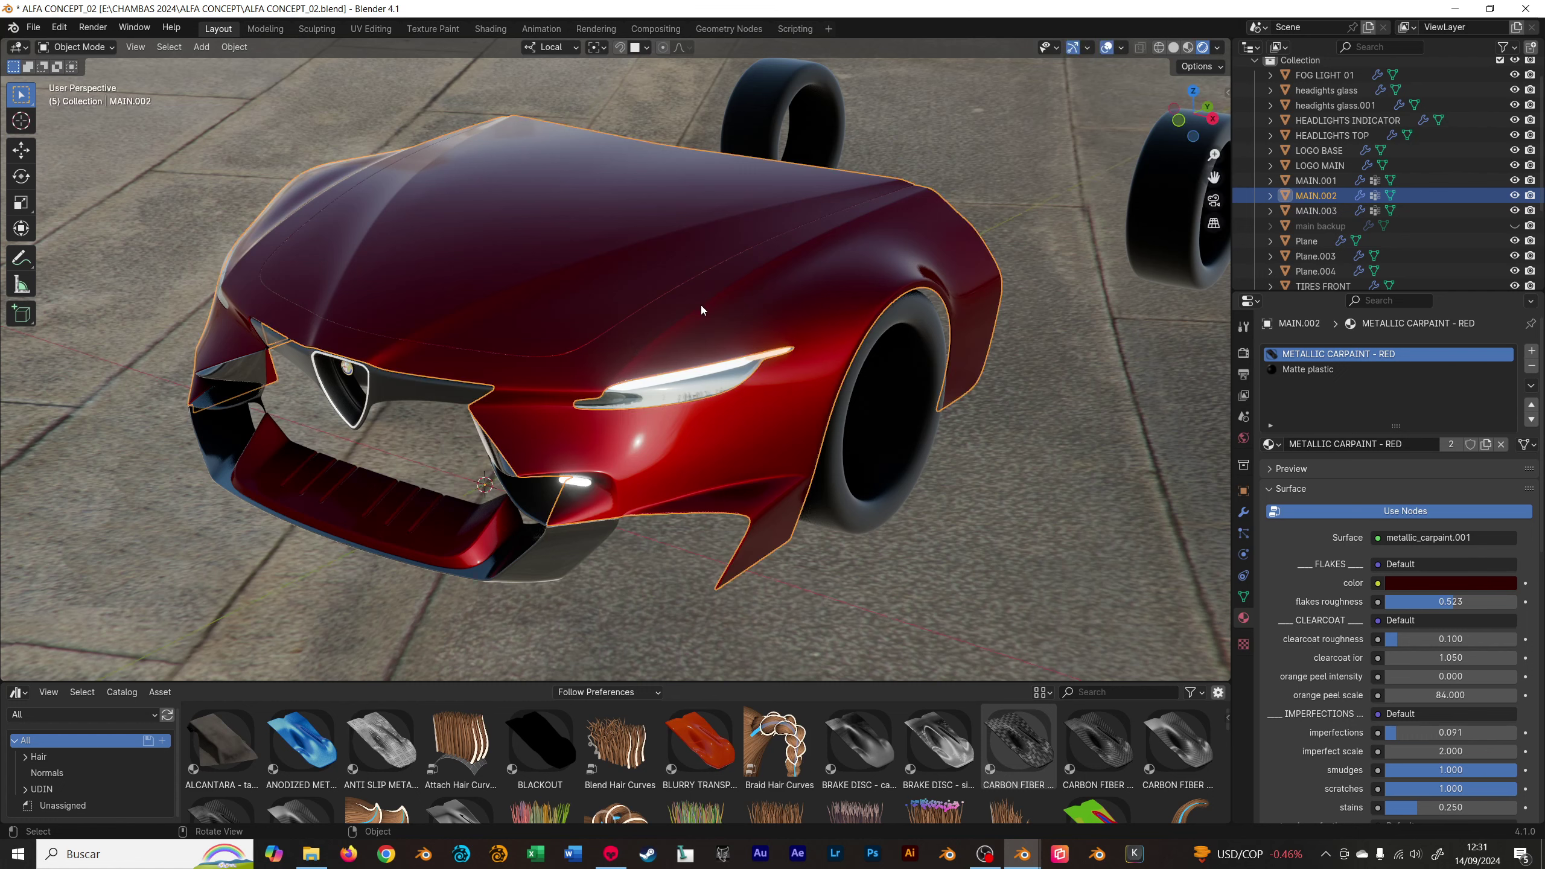
pyautogui.press('q')
pyautogui.press('Escape')
pyautogui.press('a')
# - Export the selected objects as ALFA CONCEPT.fbx, then return to Marmoset Toolbag
pyautogui.press('q')
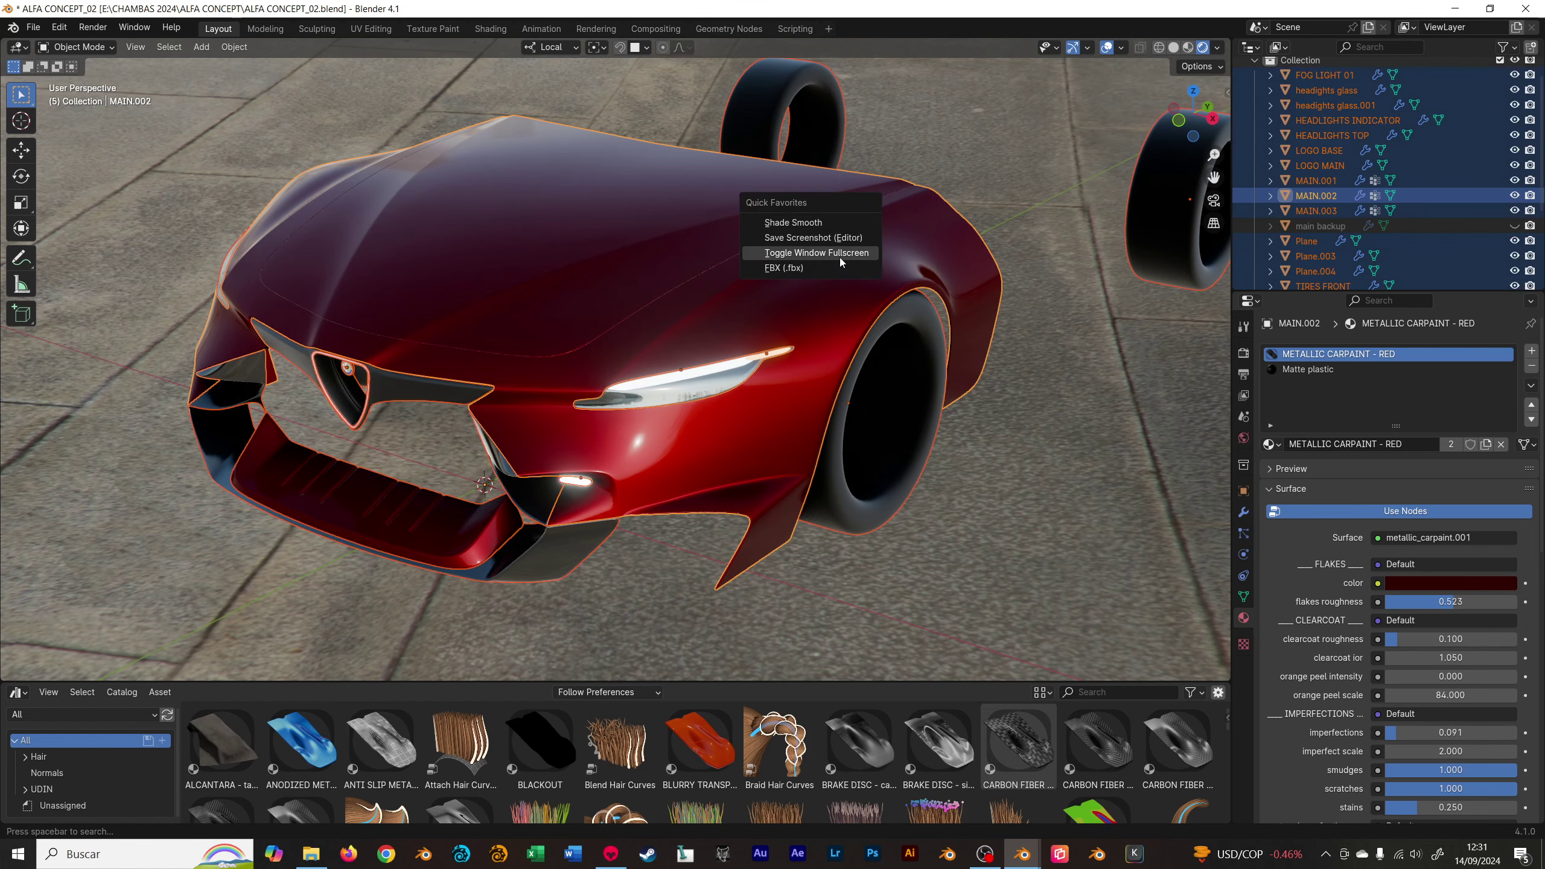
pyautogui.click(838, 269)
pyautogui.click(496, 265)
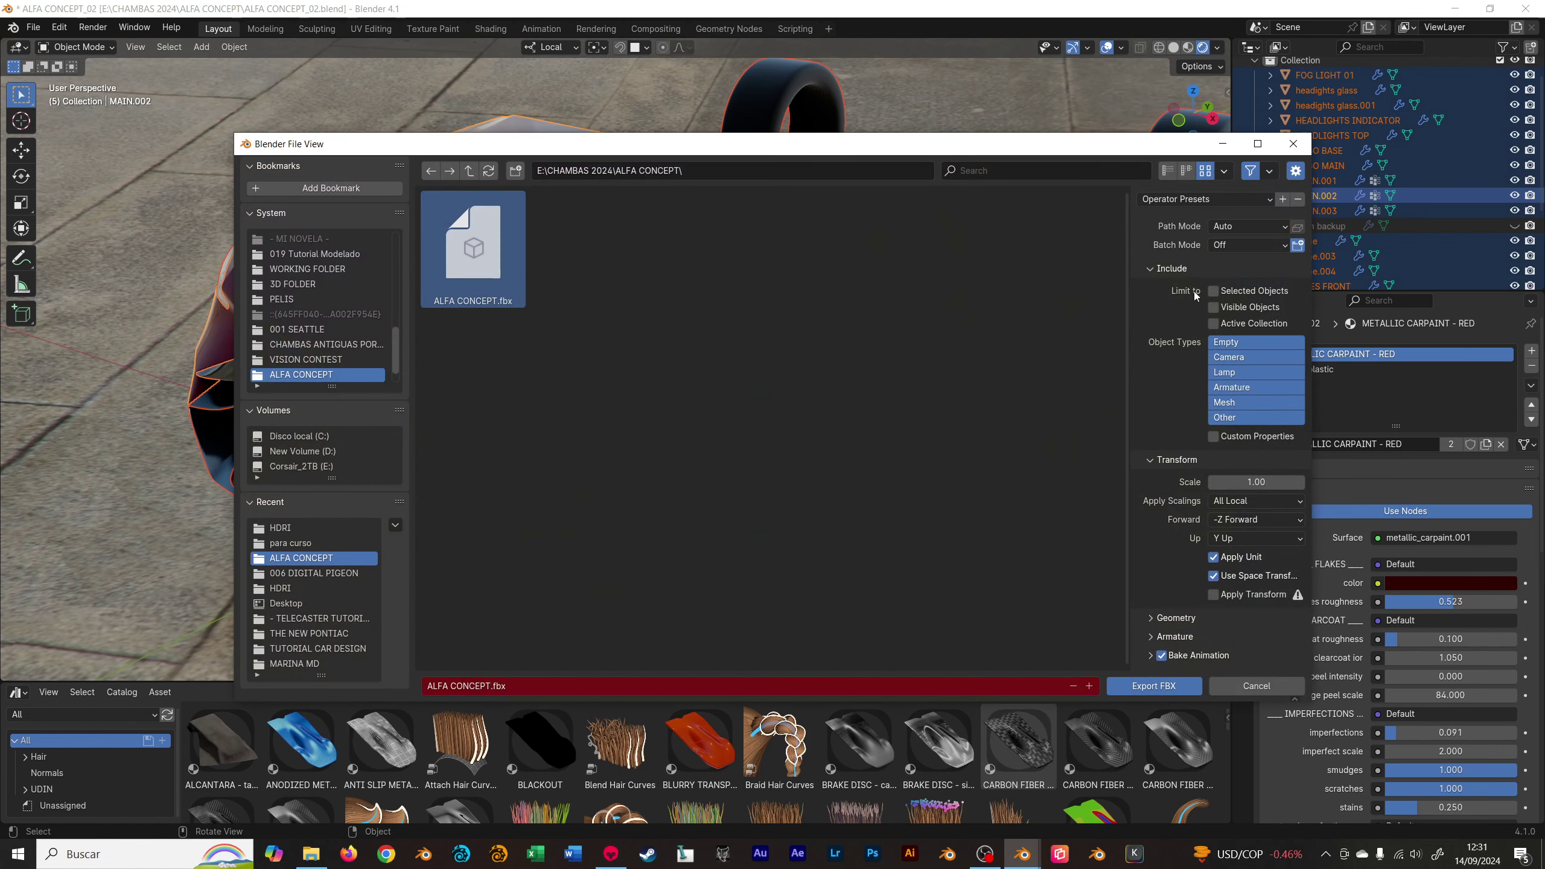
pyautogui.click(1213, 290)
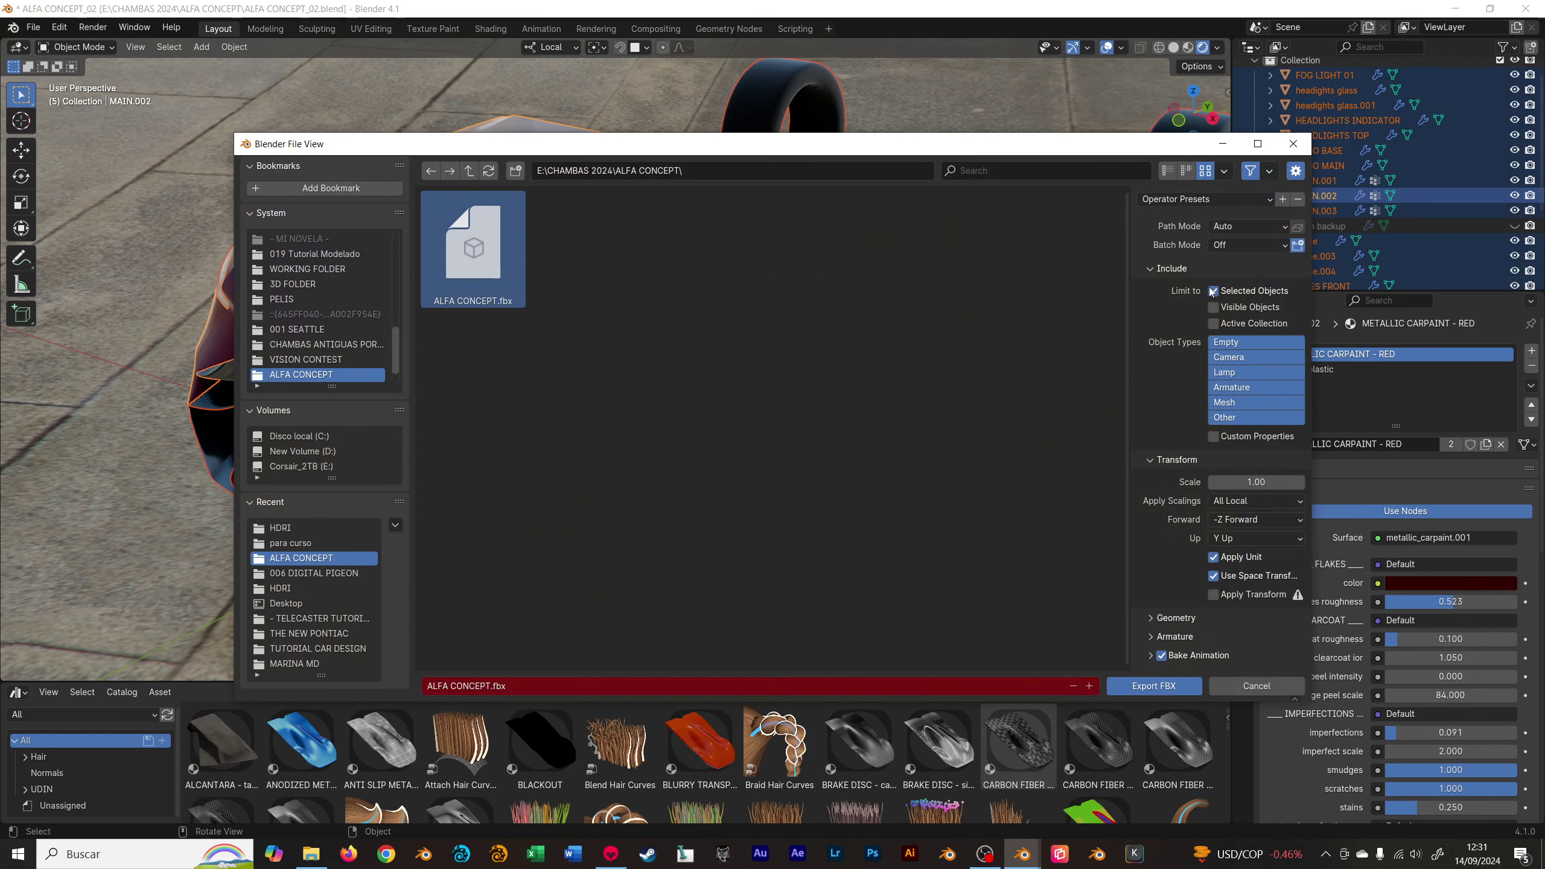
pyautogui.click(1164, 686)
pyautogui.hotkey('alt', 'Tab')
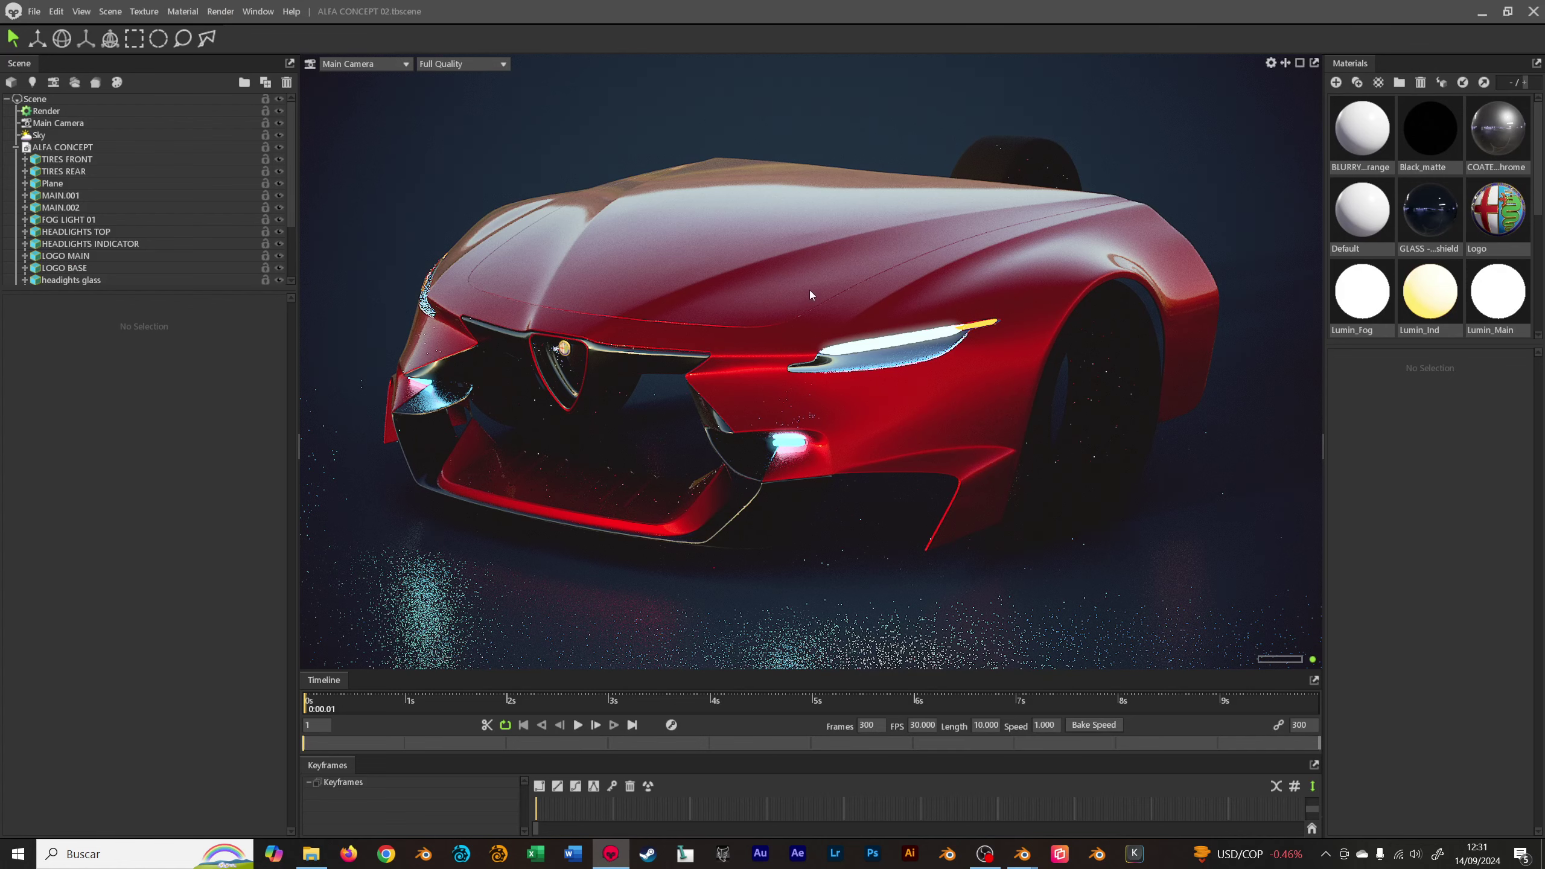
# - View the CAR DESIGN car body in Rendered shading, then return to Marmoset Toolbag
pyautogui.hotkey('alt', 'Tab')
pyautogui.click(982, 458)
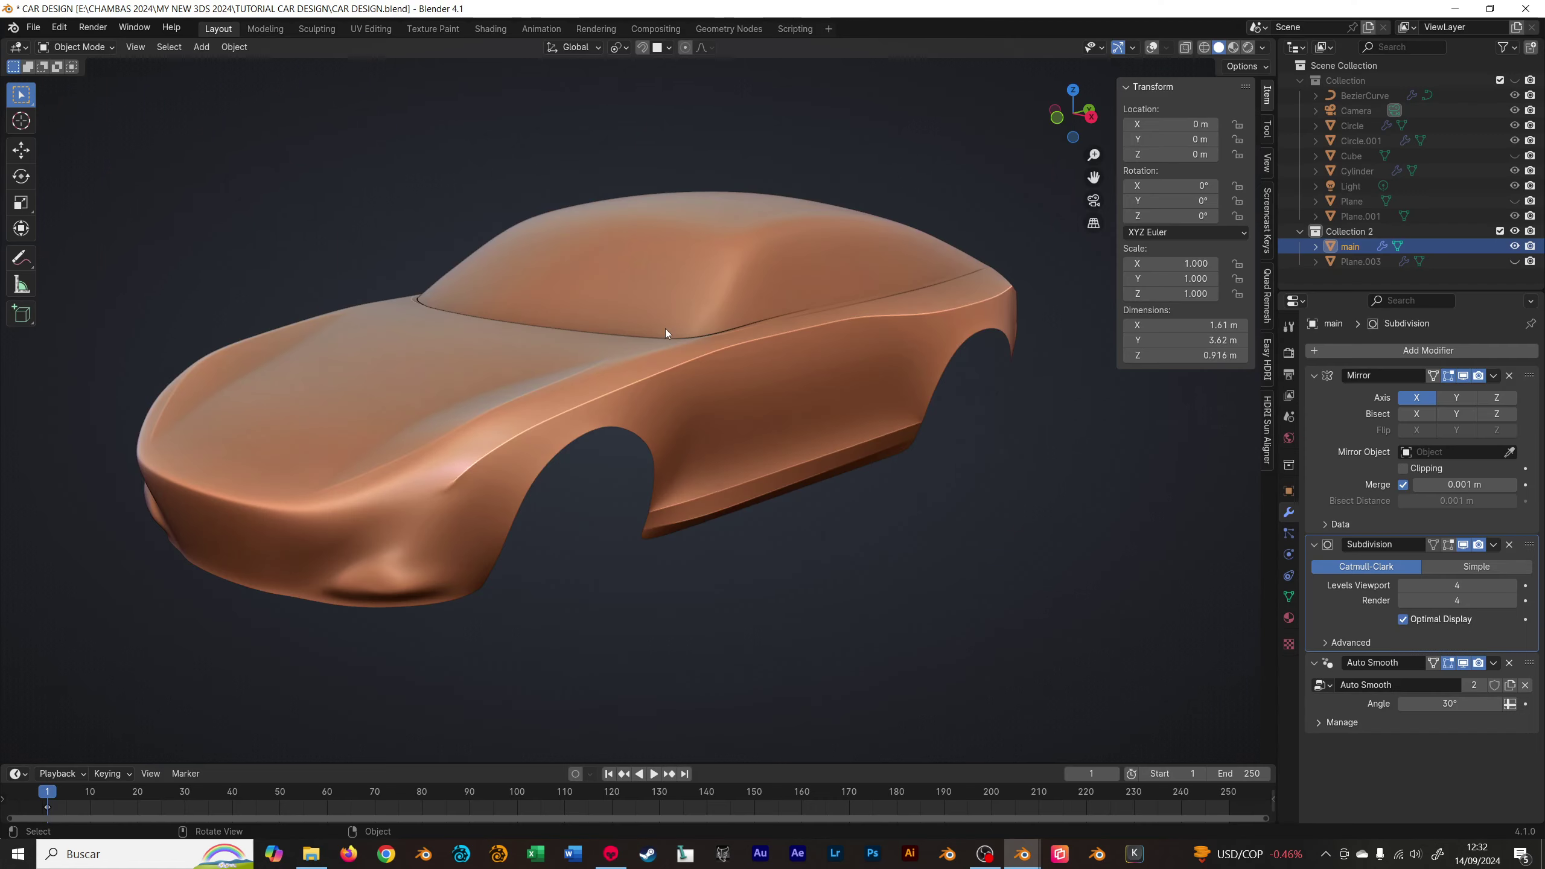
pyautogui.click(454, 182)
pyautogui.moveTo(791, 264); pyautogui.dragTo(766, 266, button='middle')
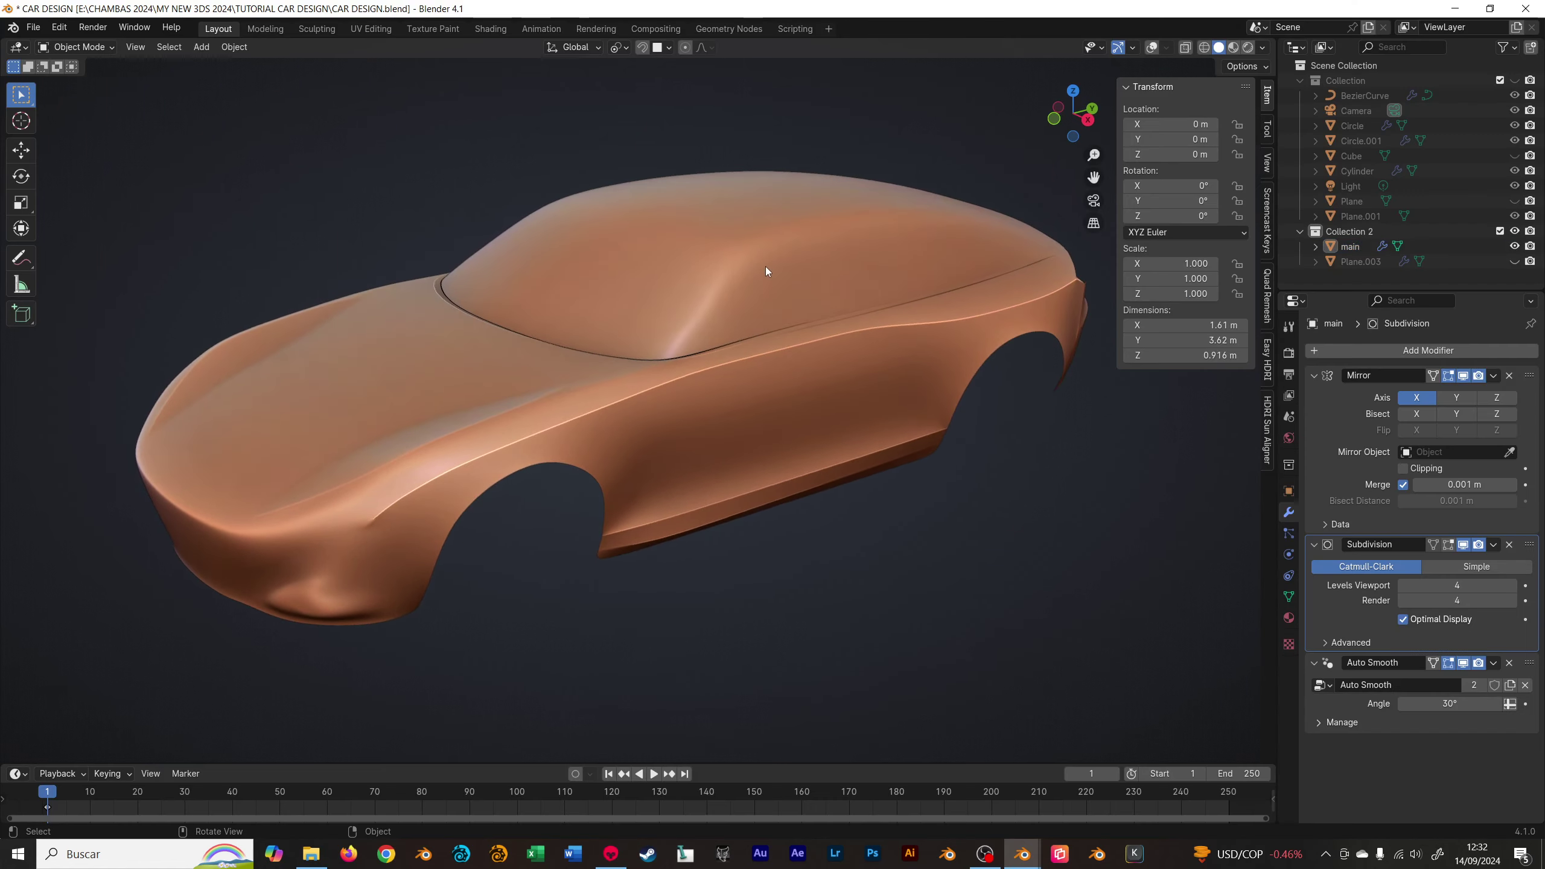
pyautogui.press('z')
pyautogui.click(759, 176)
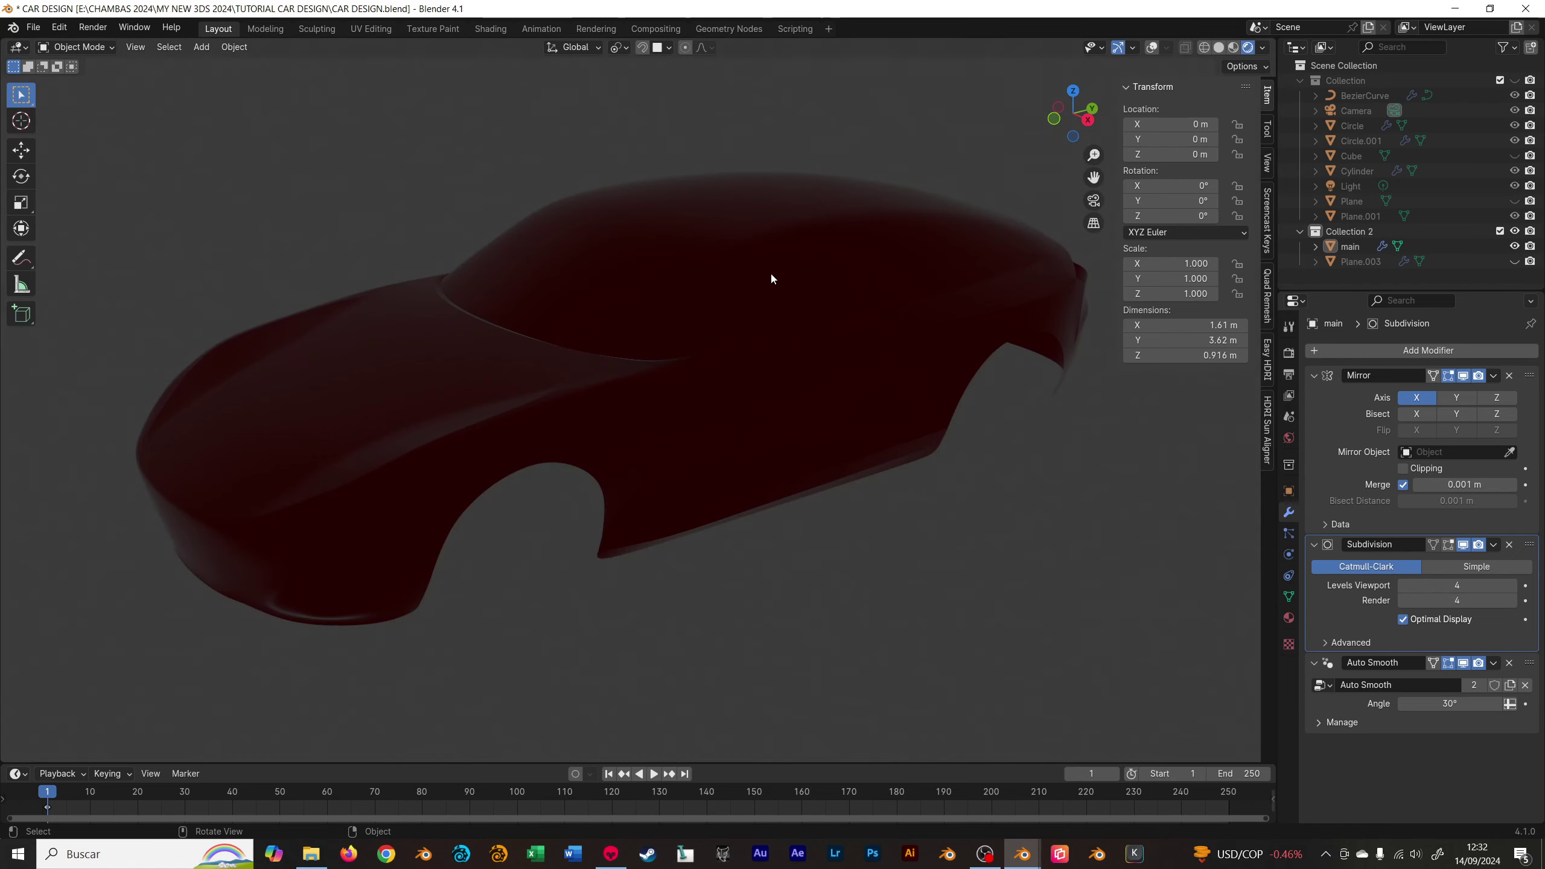
pyautogui.hotkey('alt', 'Tab')
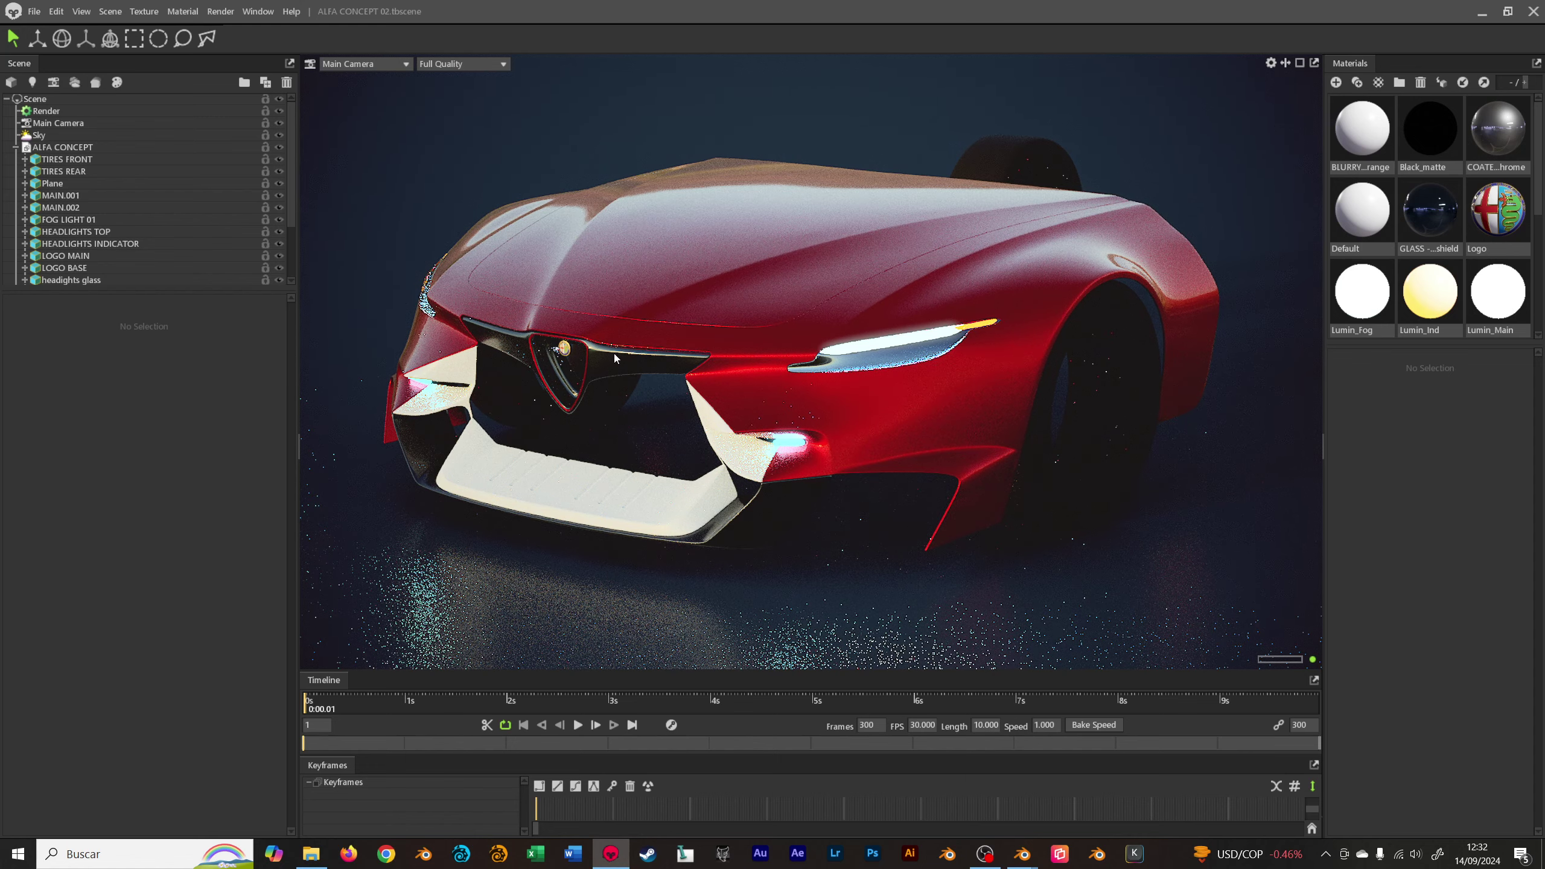
# - Apply the GLASS material to the windshield and scroll through the Materials list
pyautogui.moveTo(1430, 210); pyautogui.dragTo(719, 438)
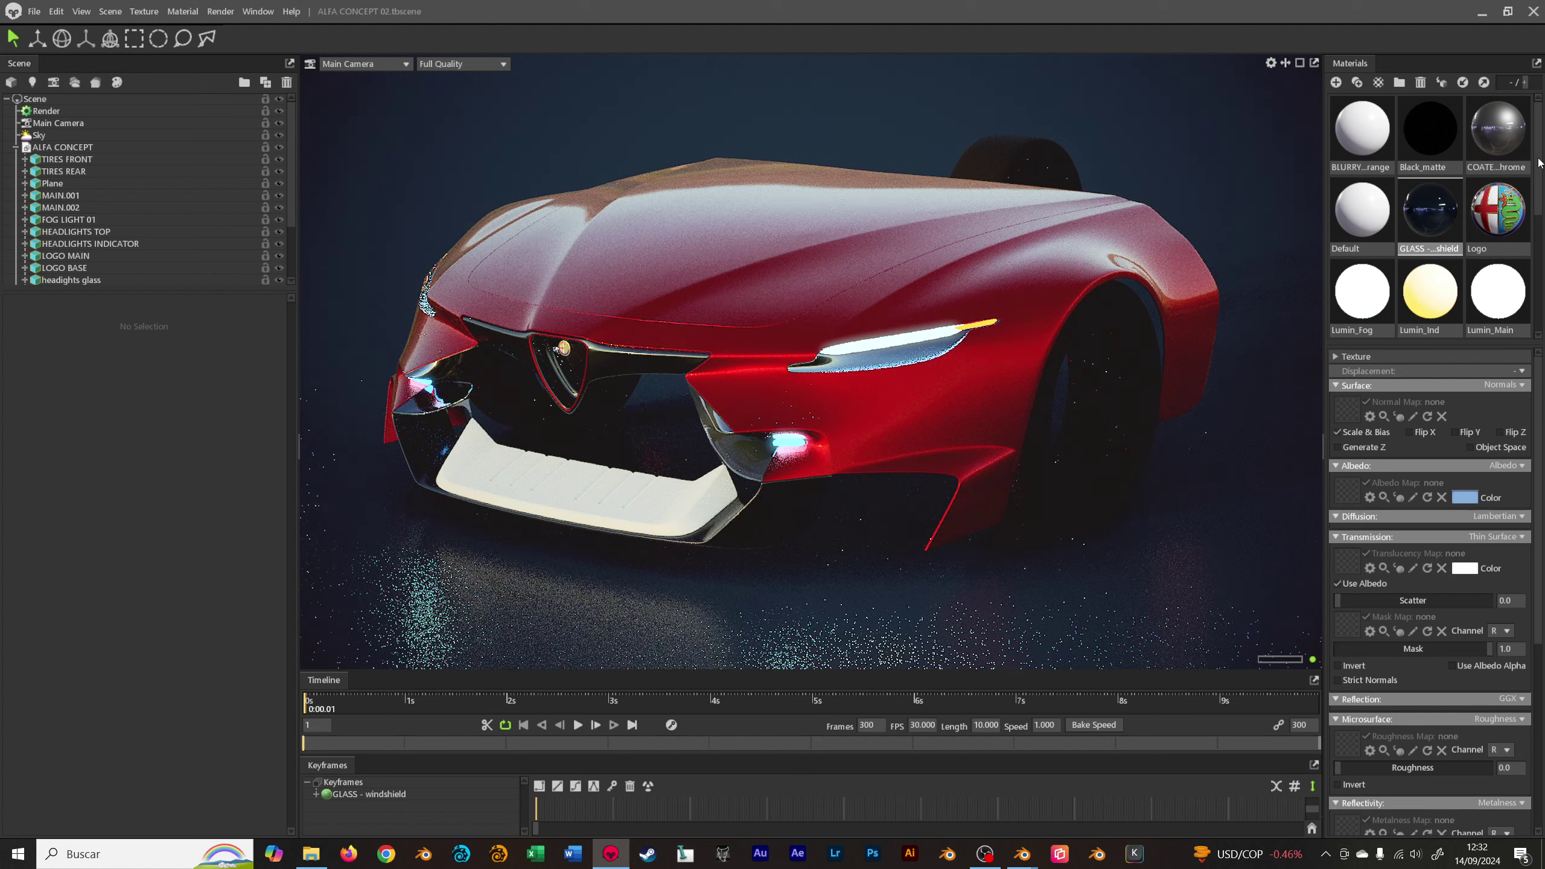
pyautogui.moveTo(1542, 170); pyautogui.dragTo(1541, 186)
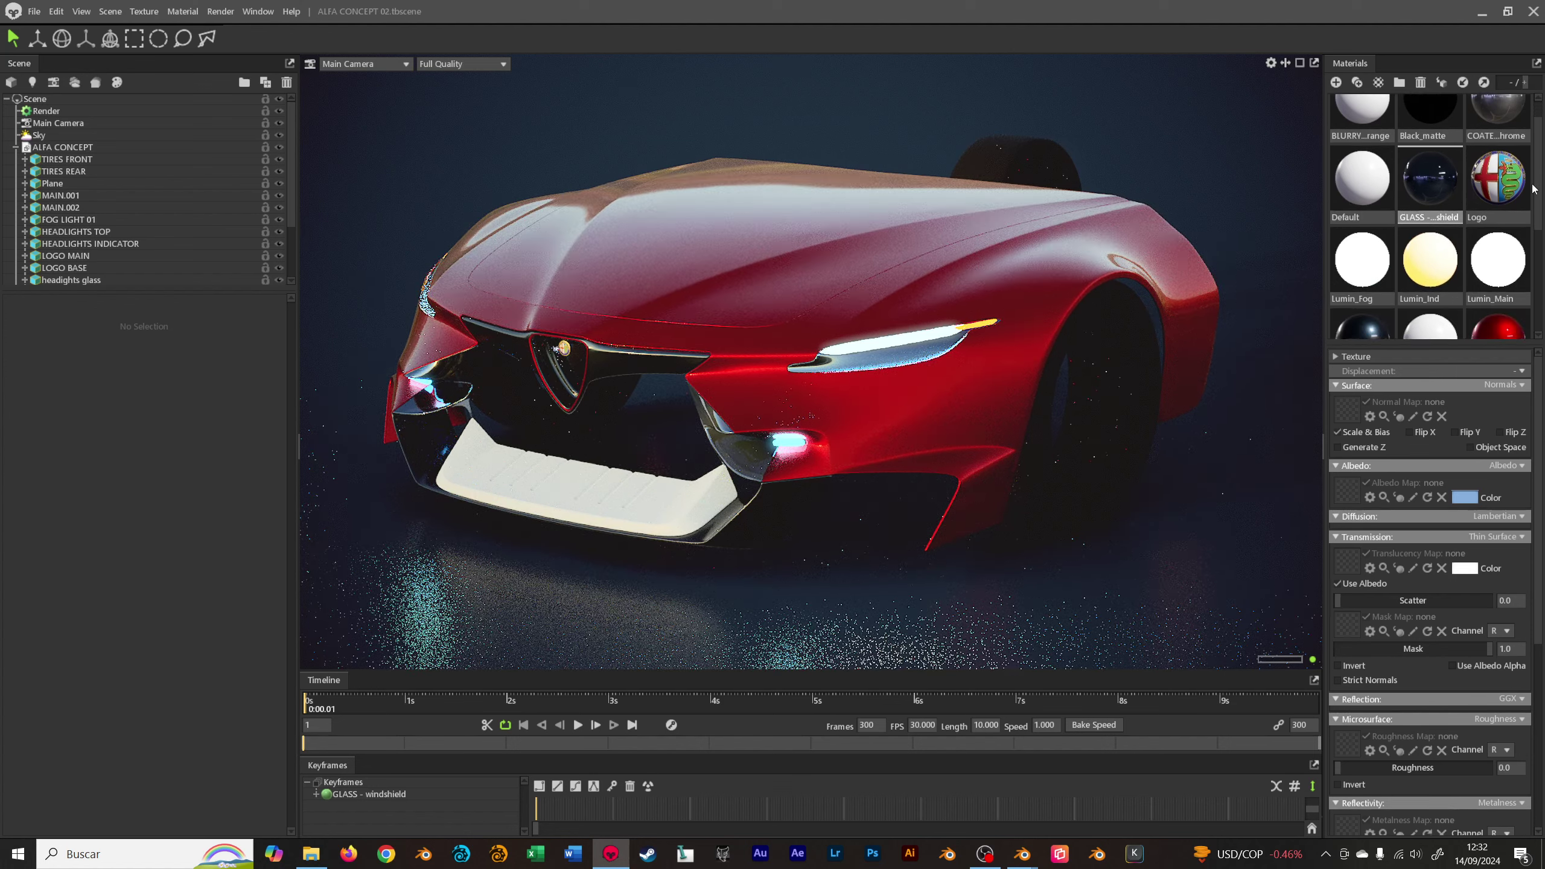
pyautogui.scroll(1, 1509, 186)
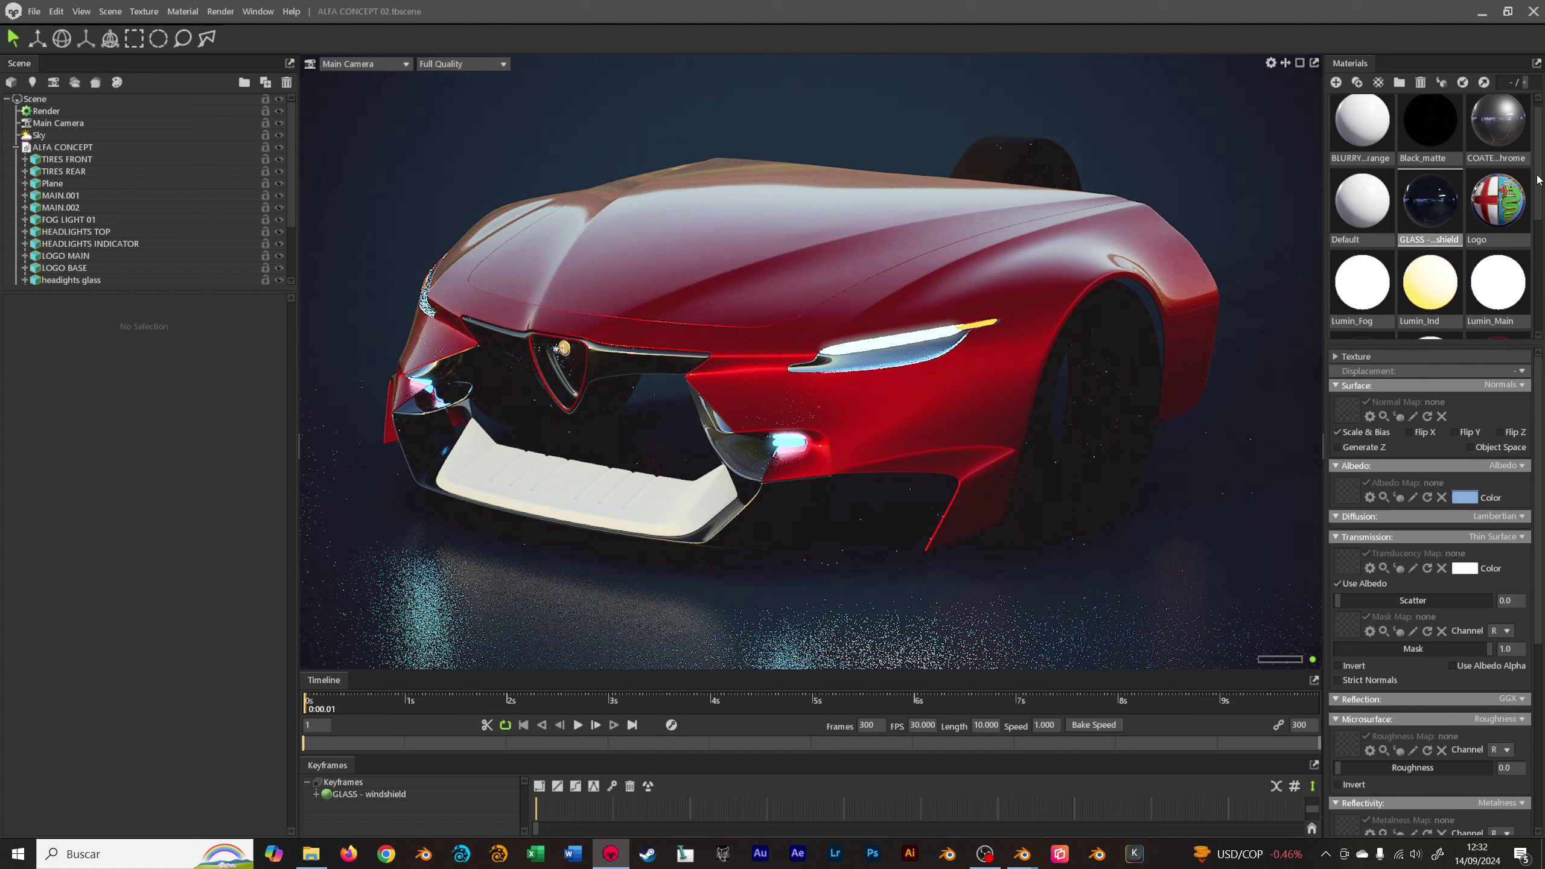
pyautogui.moveTo(1541, 225); pyautogui.dragTo(1541, 280)
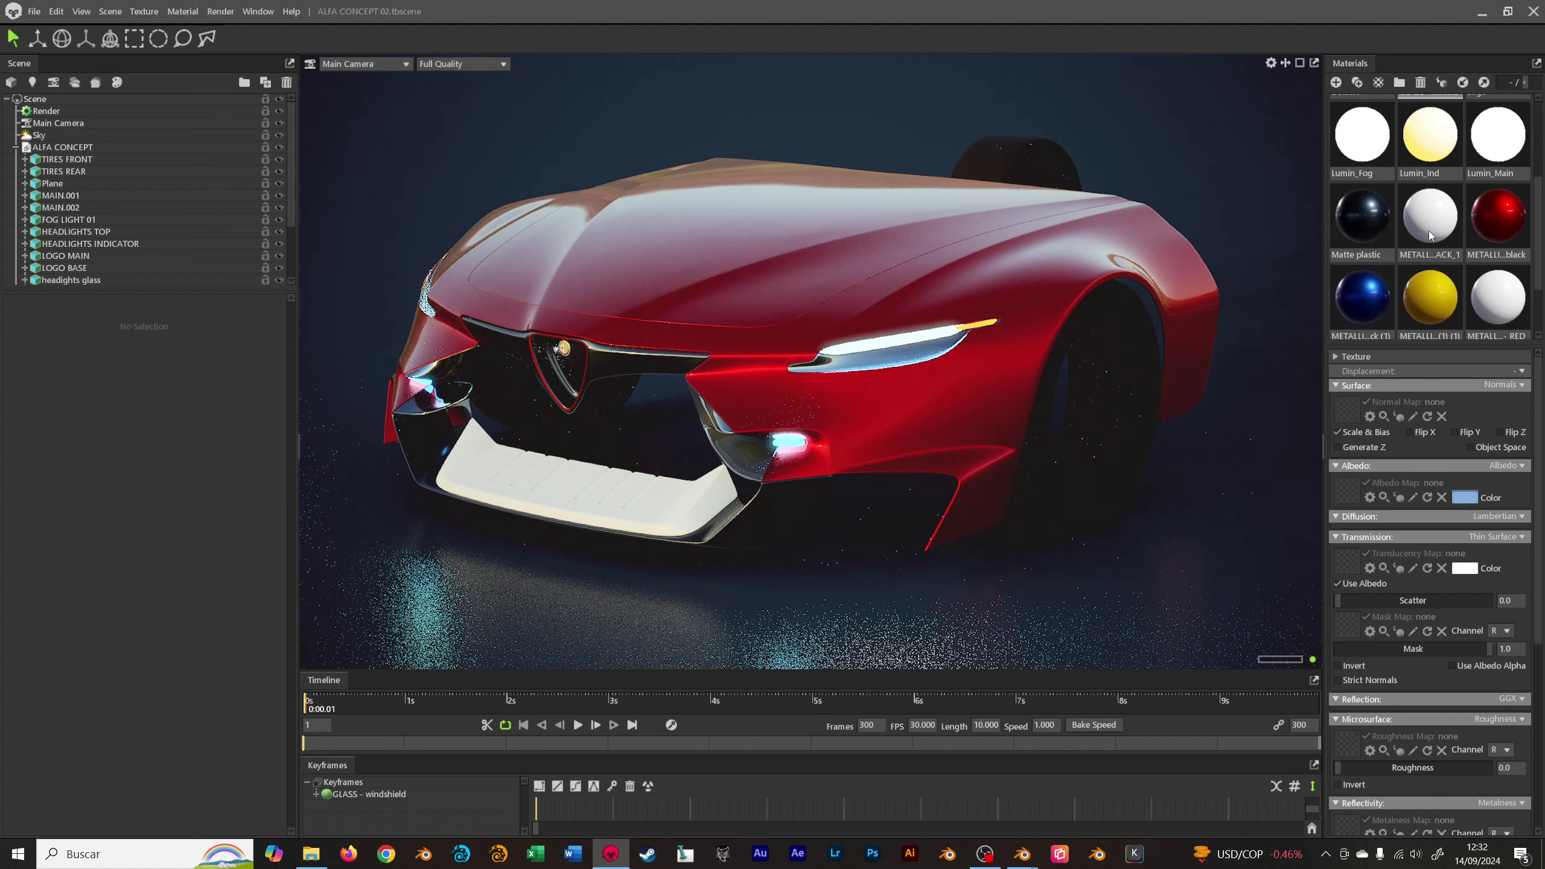
pyautogui.moveTo(1363, 216); pyautogui.dragTo(746, 460)
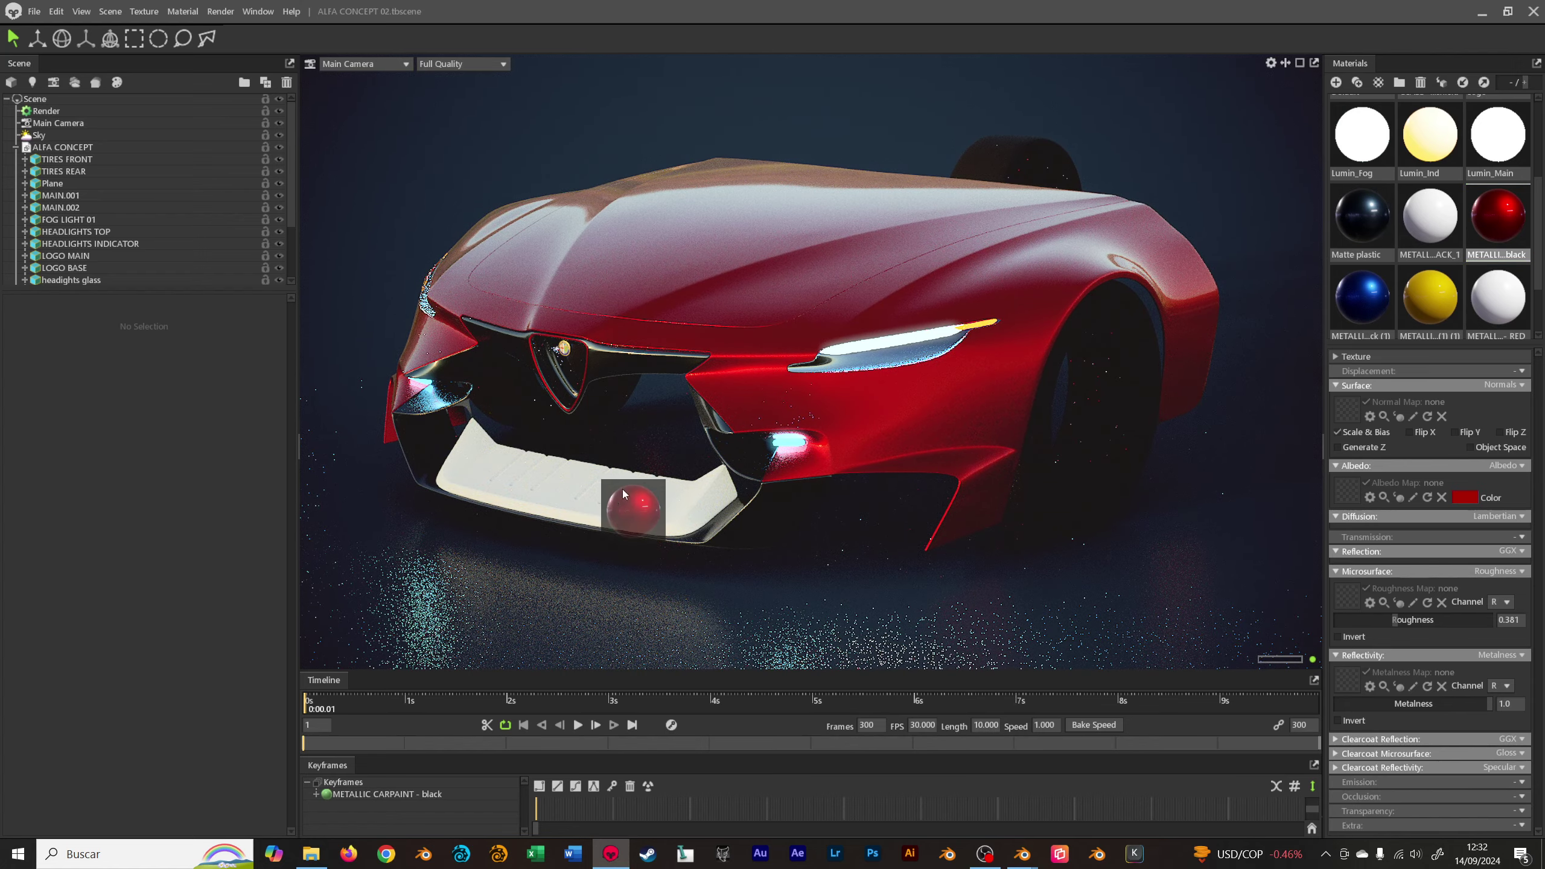
# - Paint the body and front bumper with blue metallic paint, then orbit to check the front
pyautogui.moveTo(1363, 298); pyautogui.dragTo(632, 505)
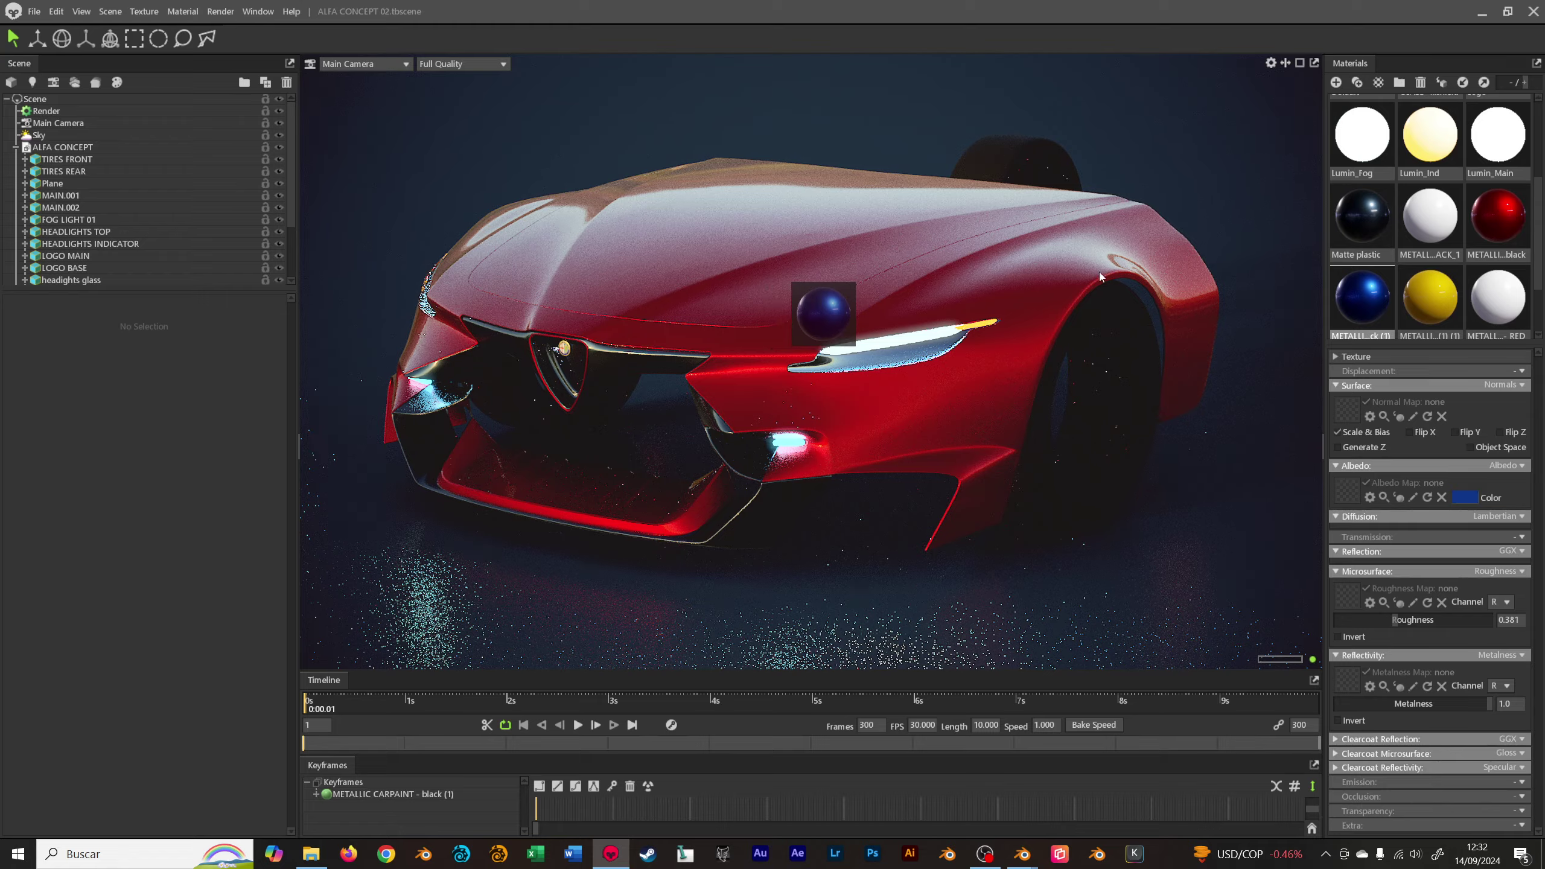
pyautogui.moveTo(1363, 298); pyautogui.dragTo(828, 313)
pyautogui.moveTo(1362, 298); pyautogui.dragTo(660, 523)
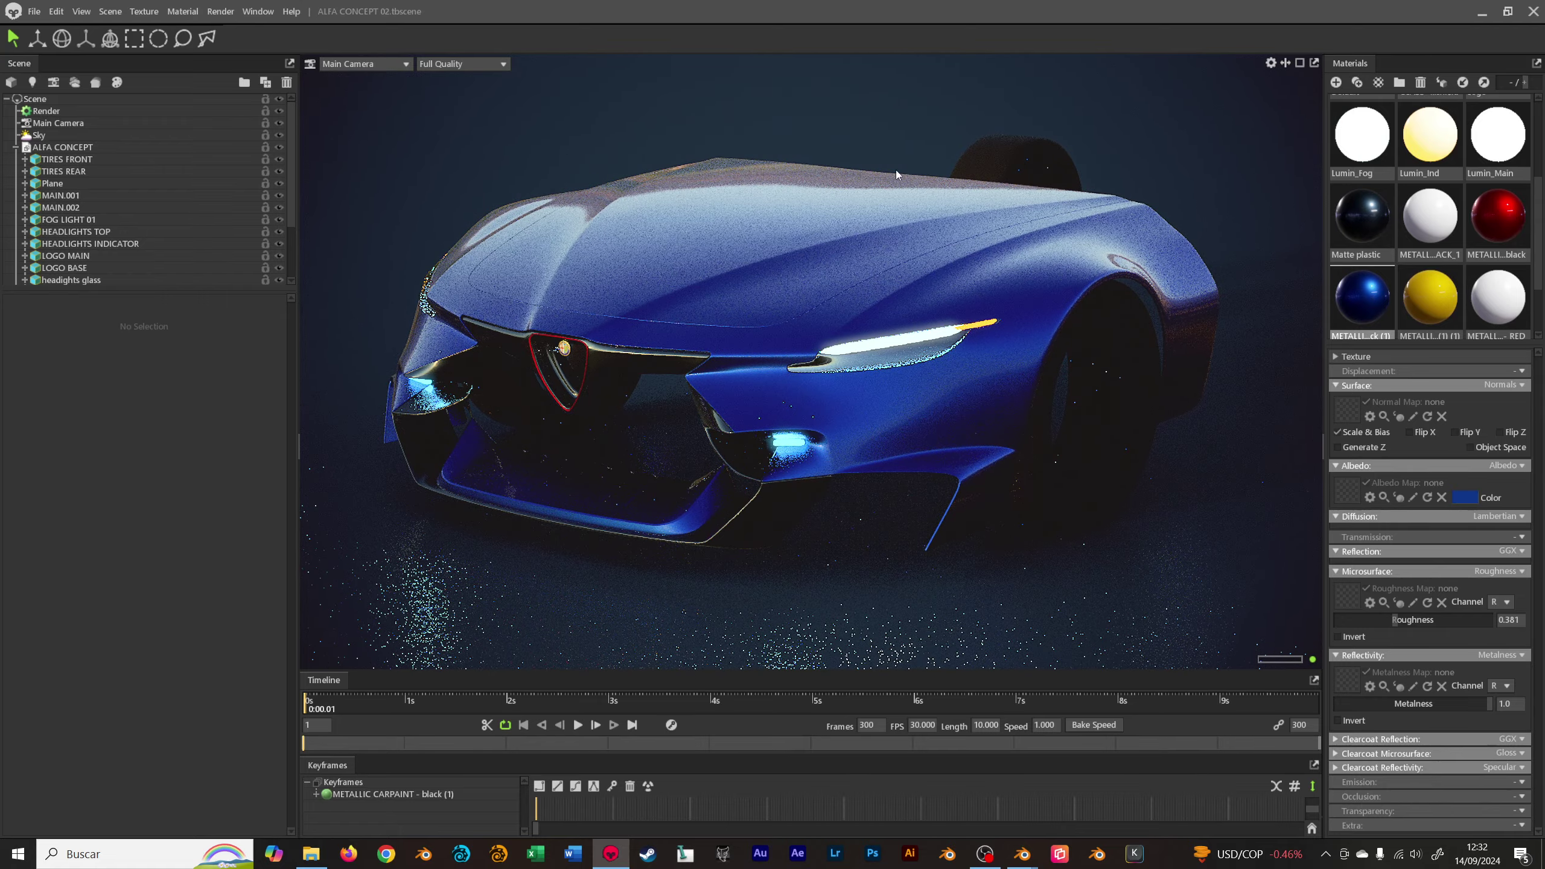
pyautogui.moveTo(748, 297)
pyautogui.mouseDown()
pyautogui.moveTo(770, 304)
pyautogui.moveTo(666, 316)
pyautogui.mouseUp()
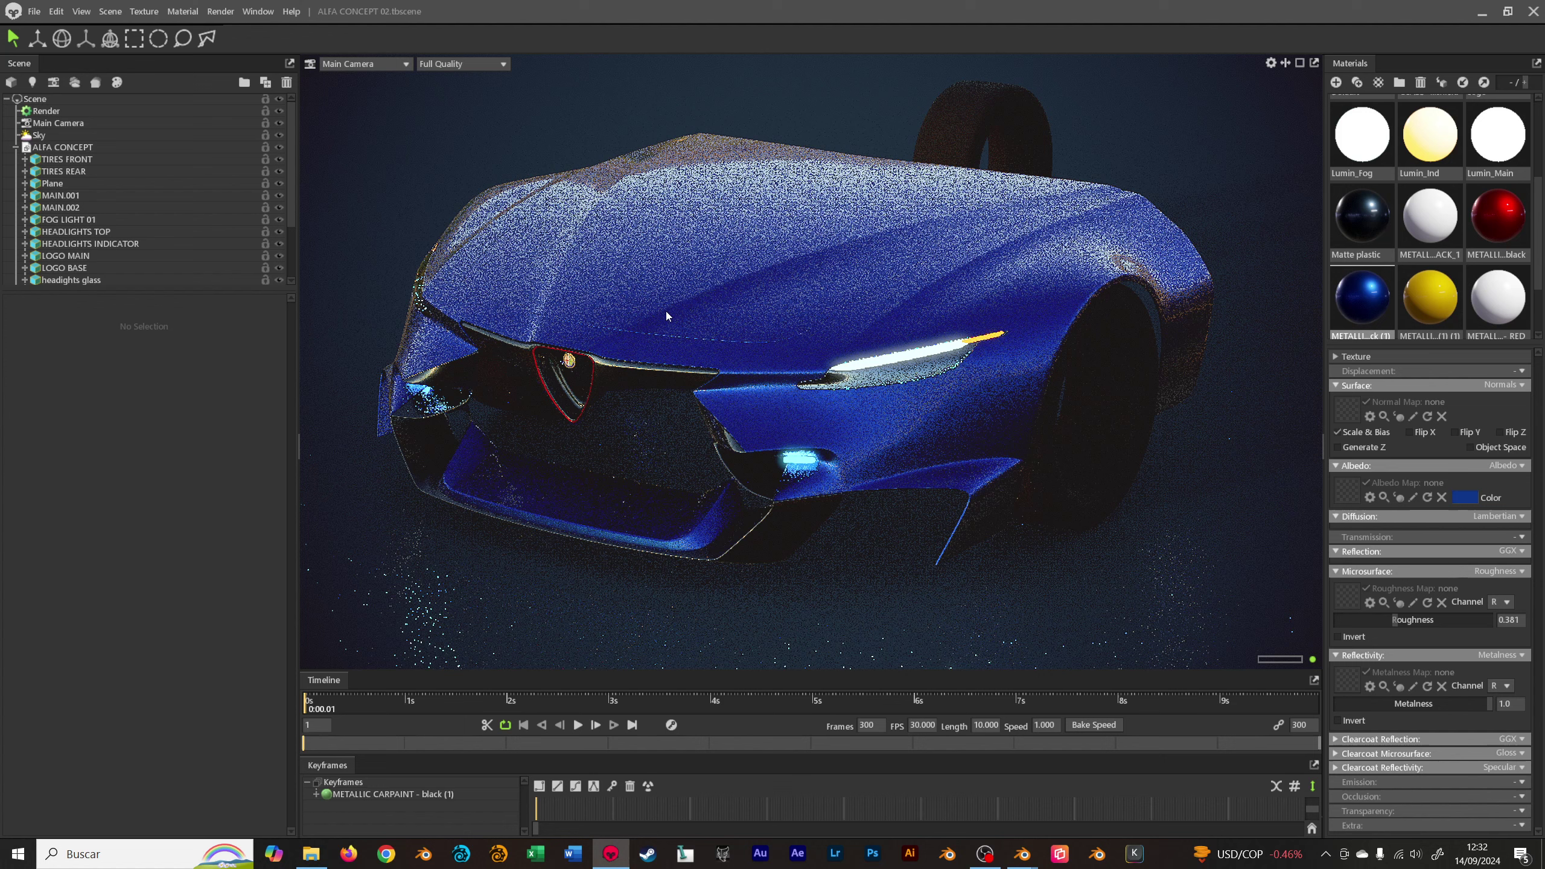
pyautogui.moveTo(821, 296)
pyautogui.mouseDown()
pyautogui.moveTo(807, 335)
pyautogui.moveTo(782, 302)
pyautogui.mouseUp()
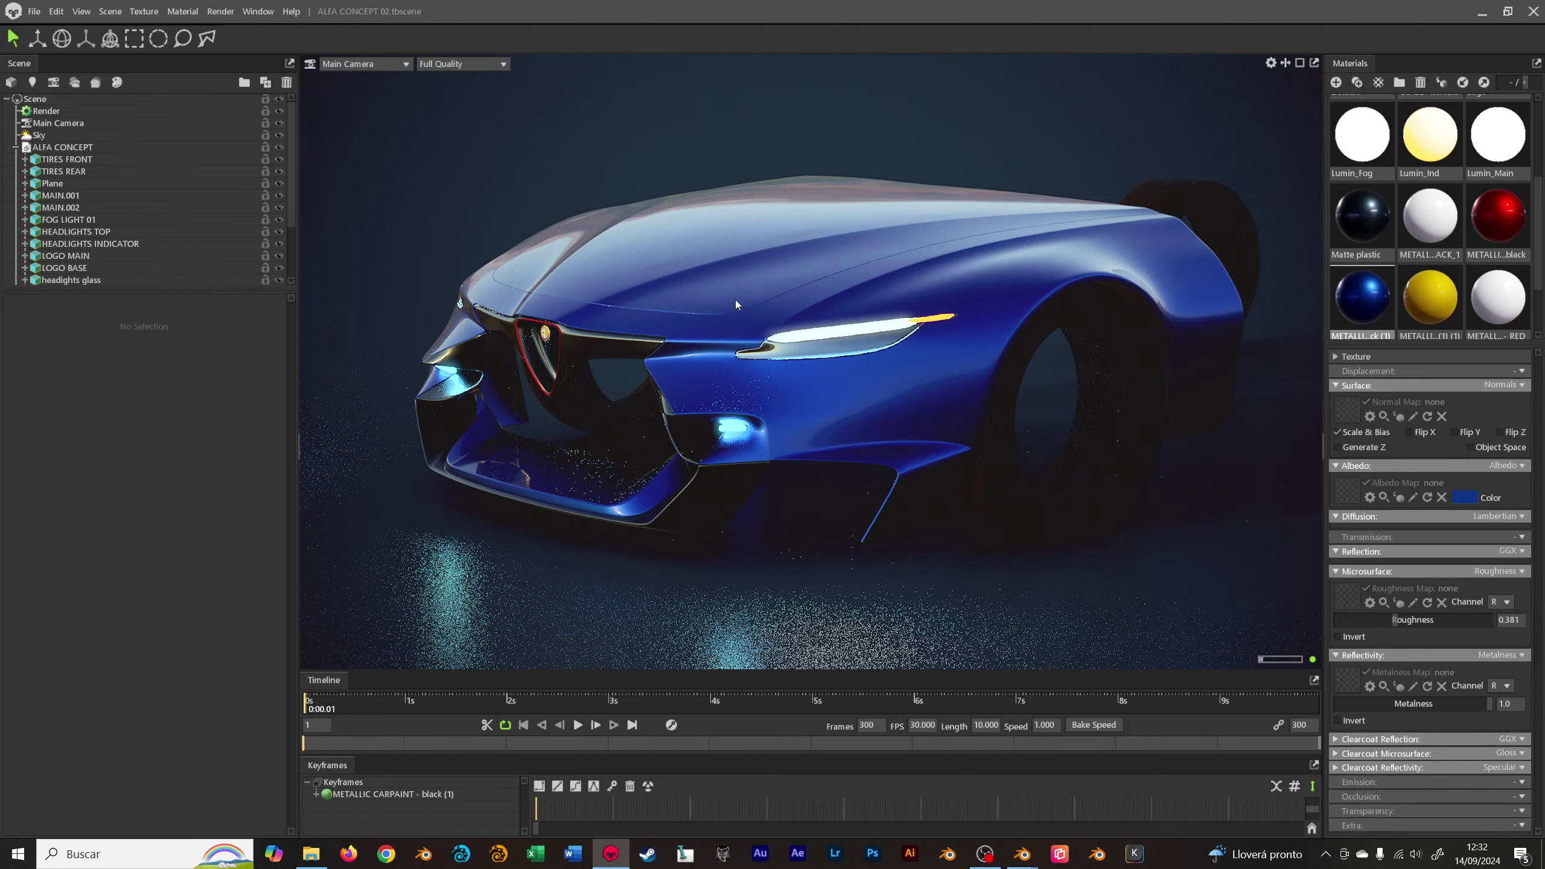
pyautogui.moveTo(717, 313)
pyautogui.mouseDown()
pyautogui.moveTo(757, 339)
pyautogui.moveTo(744, 324)
pyautogui.moveTo(845, 318)
pyautogui.moveTo(722, 319)
pyautogui.moveTo(758, 318)
pyautogui.mouseUp()
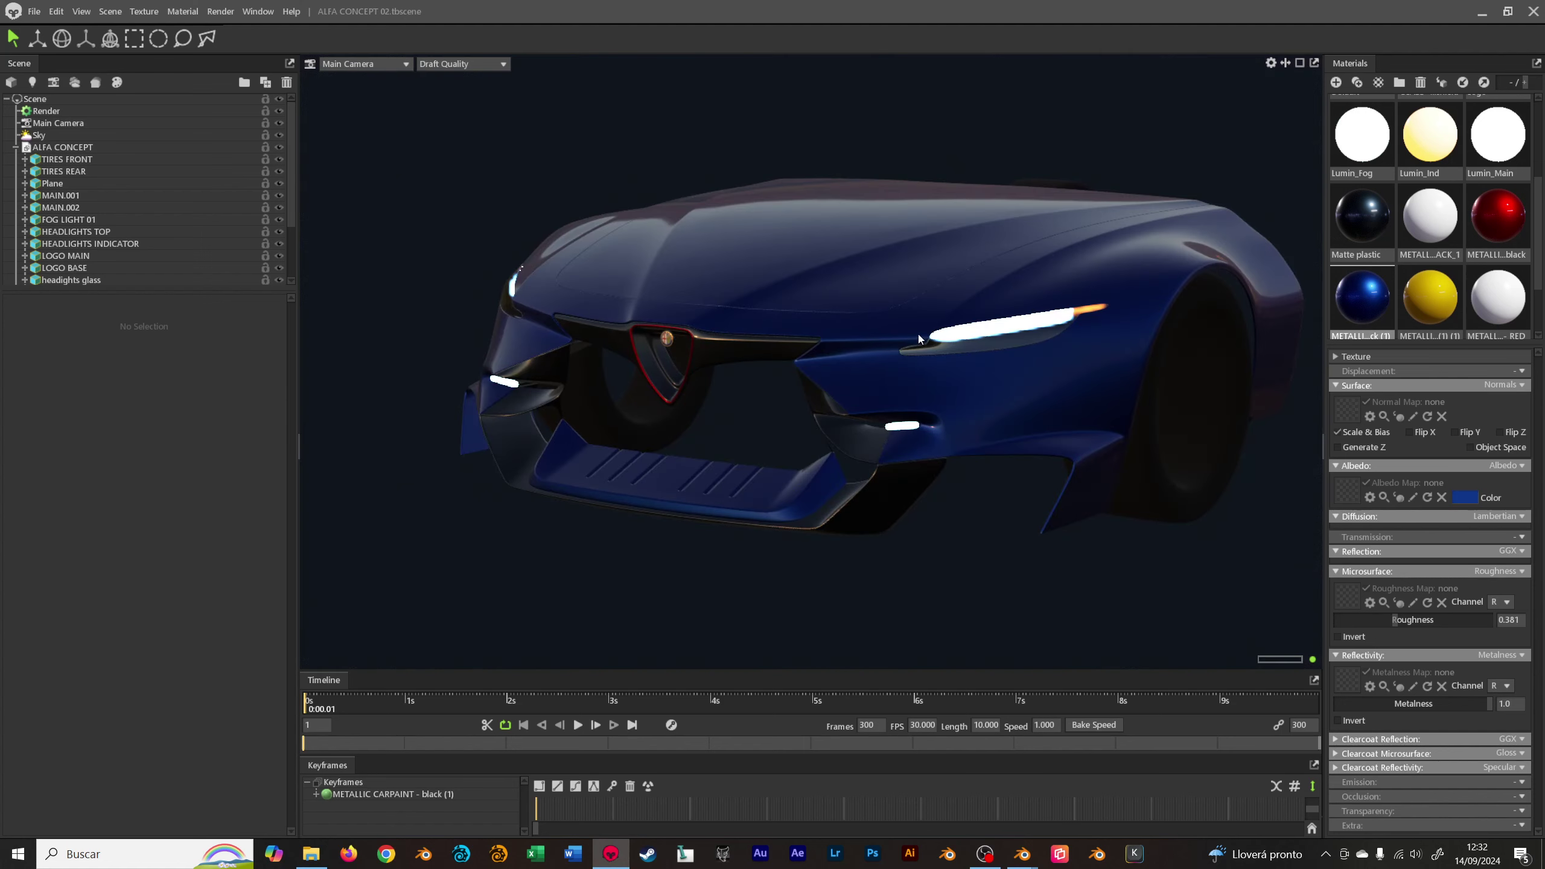
pyautogui.moveTo(917, 334); pyautogui.dragTo(612, 292)
# - Turn off ray tracing and set ambient occlusion to Screen, orbiting to check shading
pyautogui.click(108, 112)
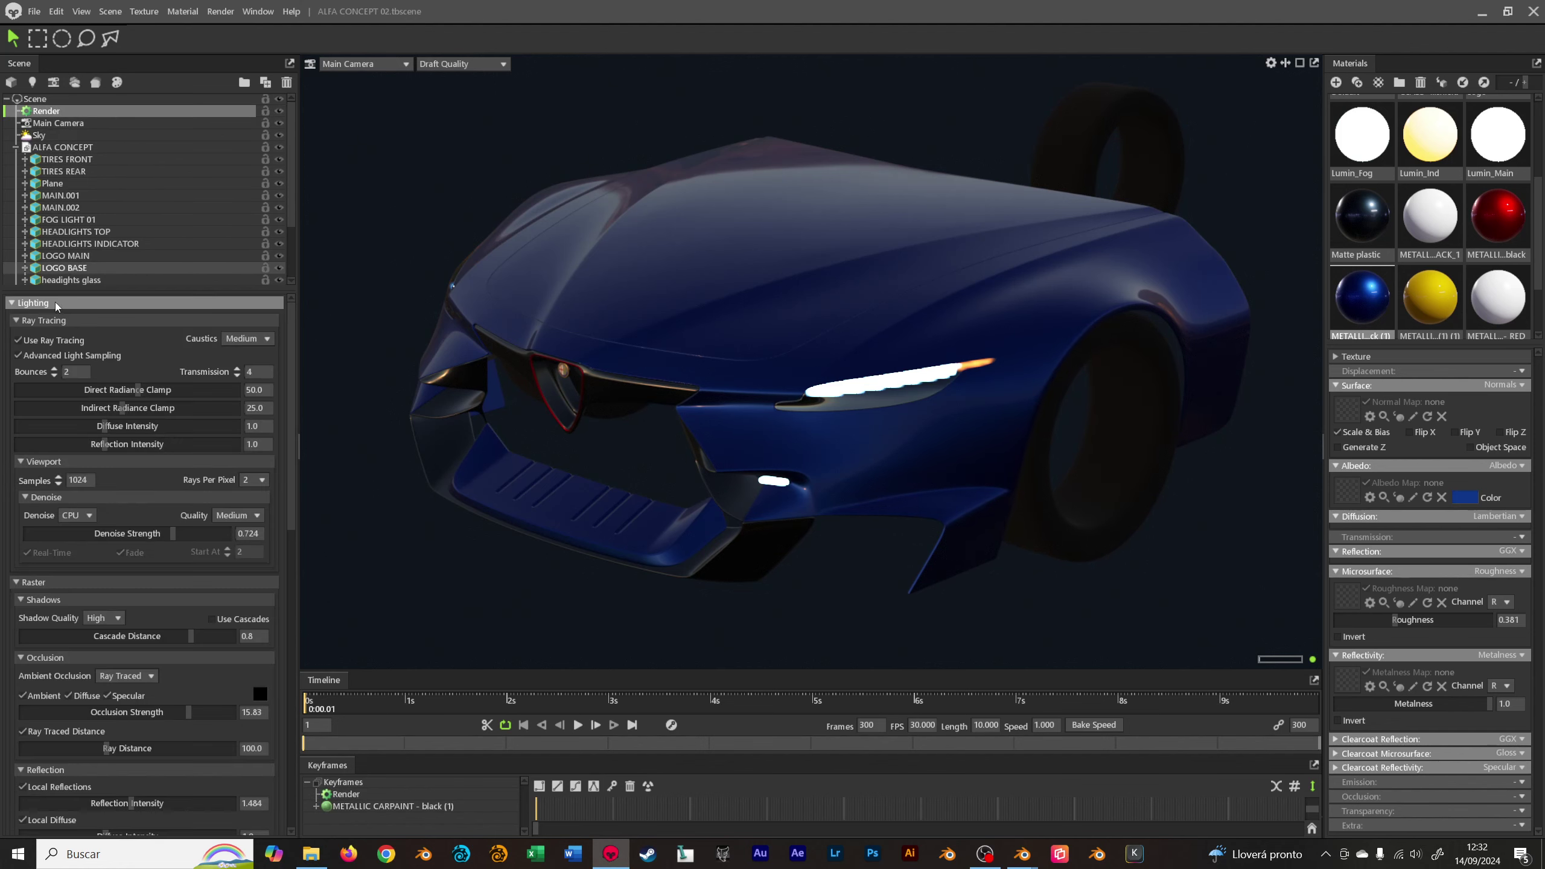
pyautogui.click(53, 342)
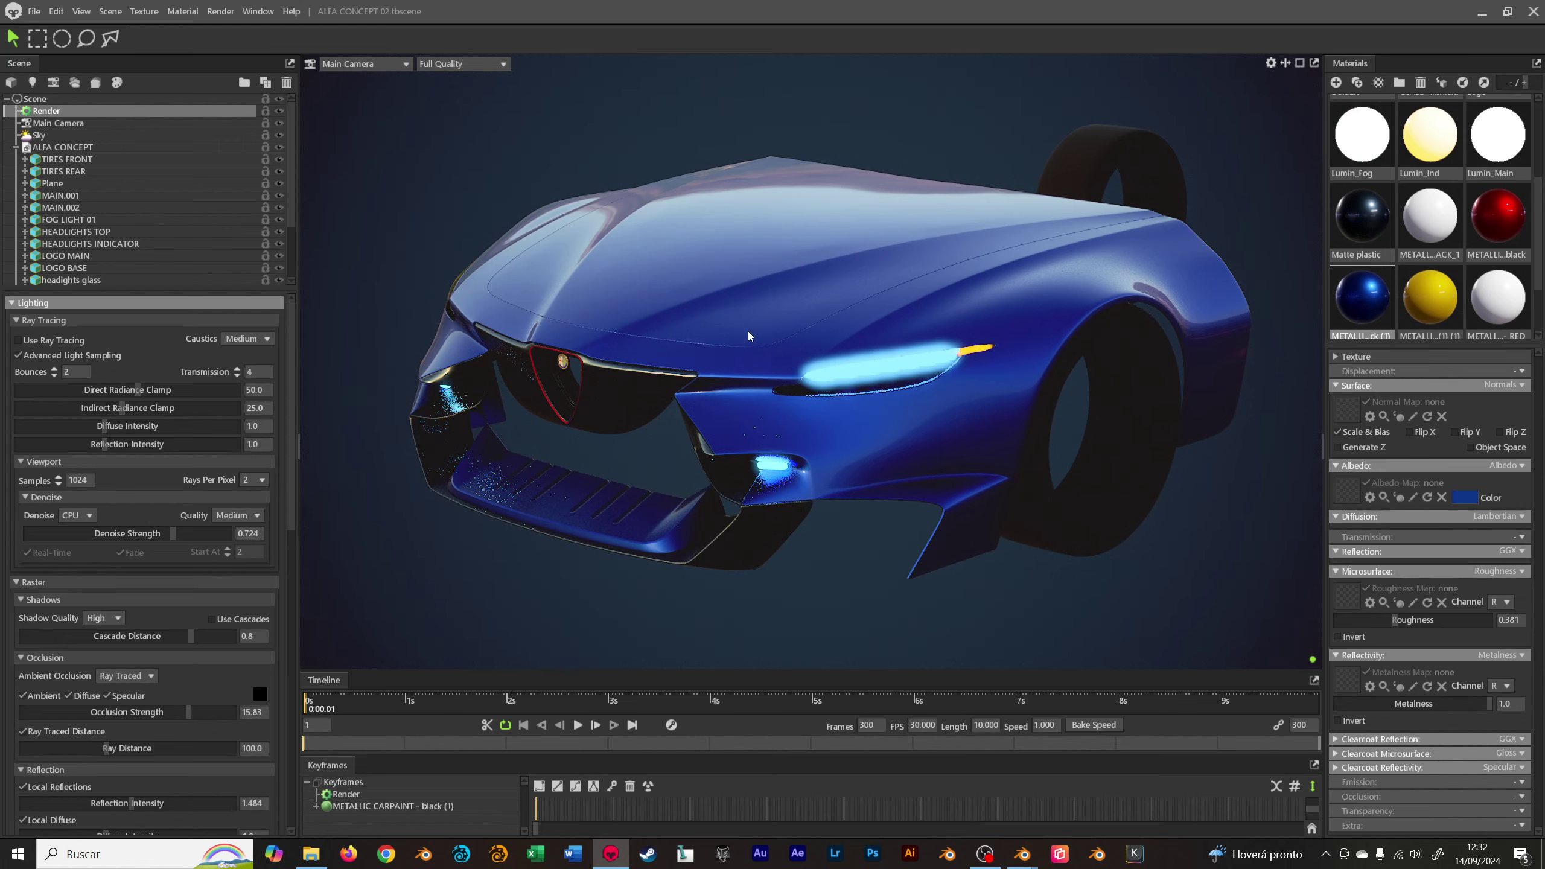
pyautogui.moveTo(748, 336)
pyautogui.mouseDown()
pyautogui.moveTo(888, 335)
pyautogui.moveTo(818, 342)
pyautogui.mouseUp()
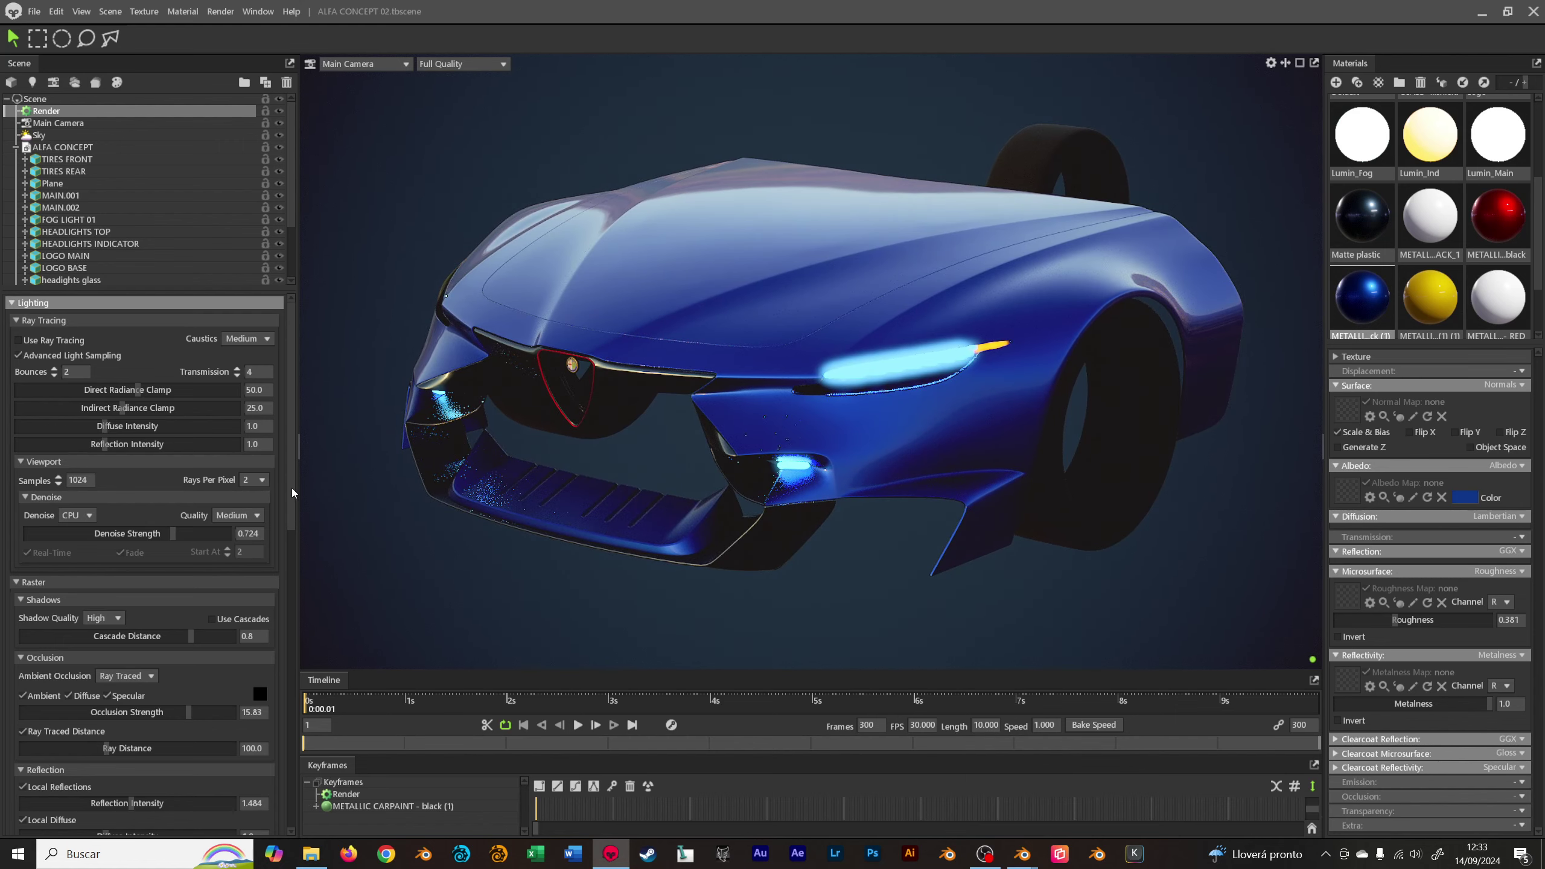
pyautogui.scroll(-3, 292, 493)
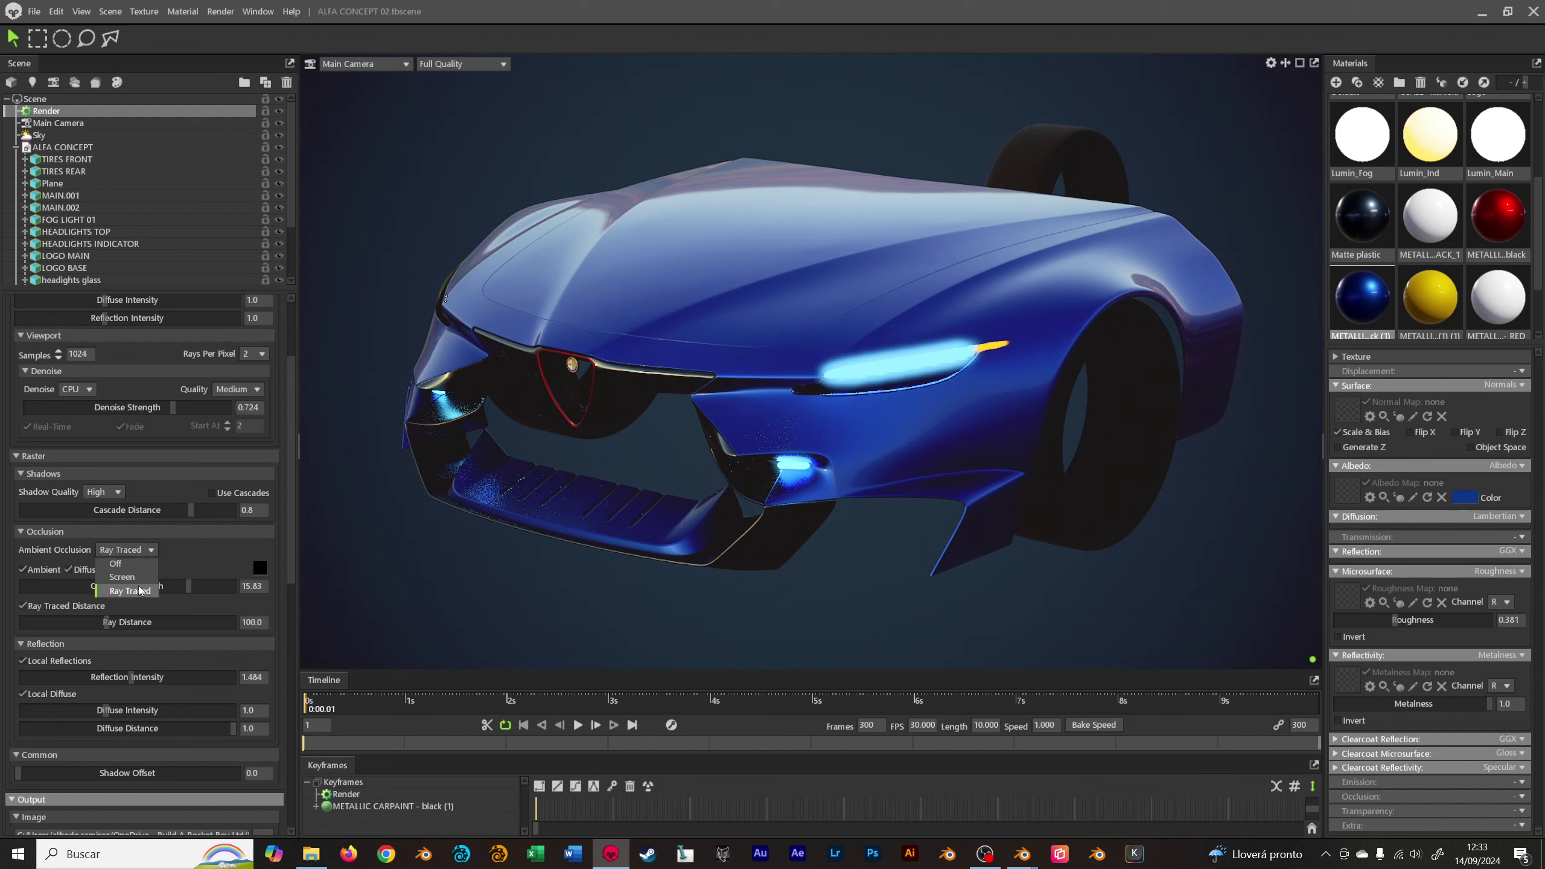
pyautogui.click(121, 576)
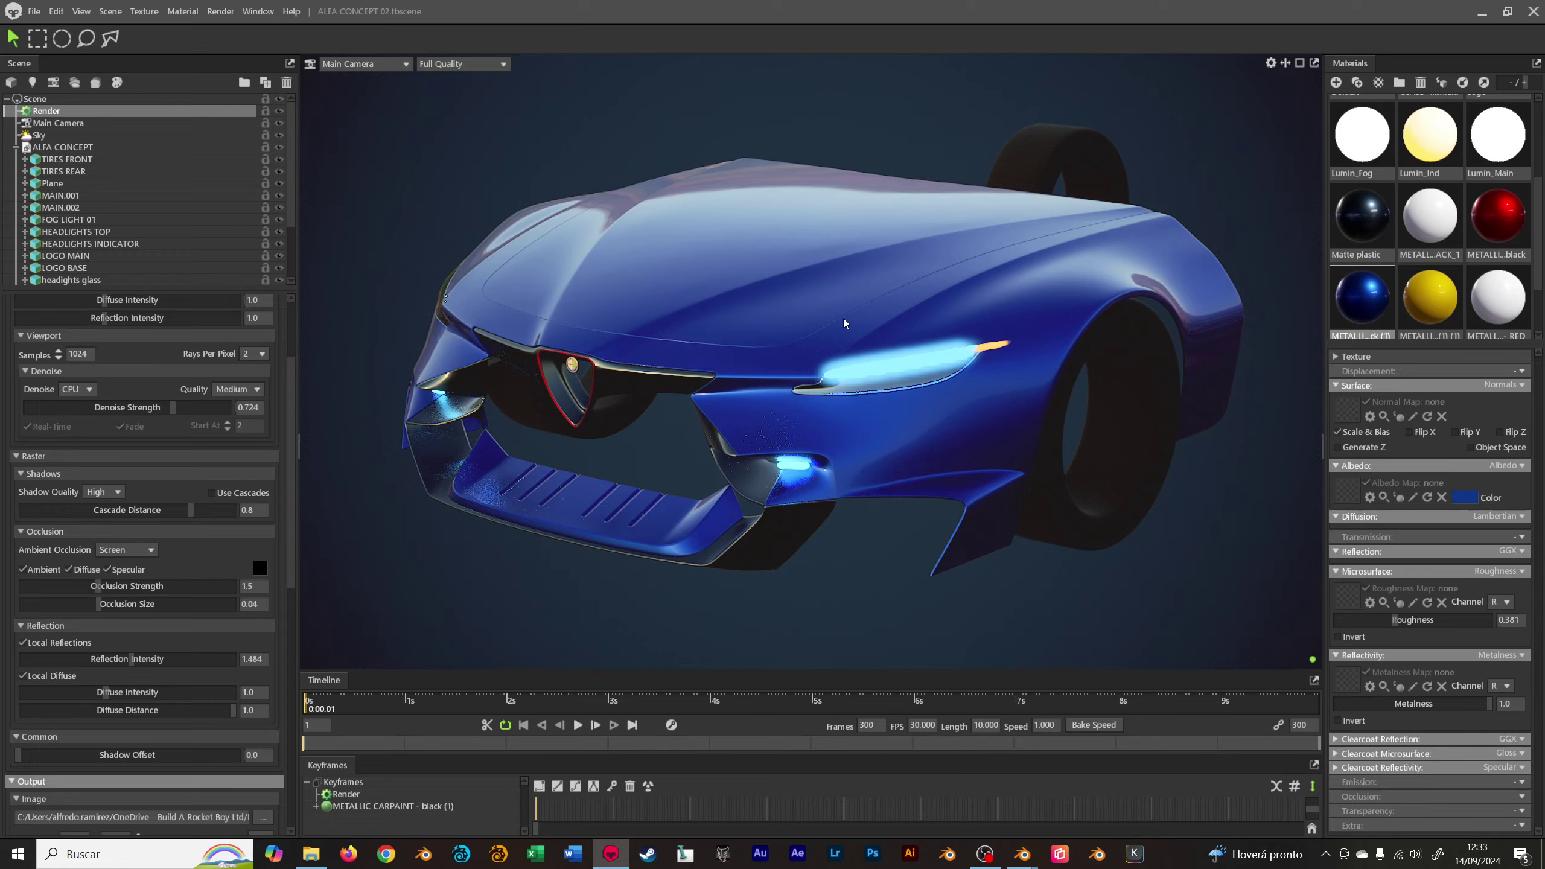
pyautogui.moveTo(844, 323); pyautogui.dragTo(784, 333)
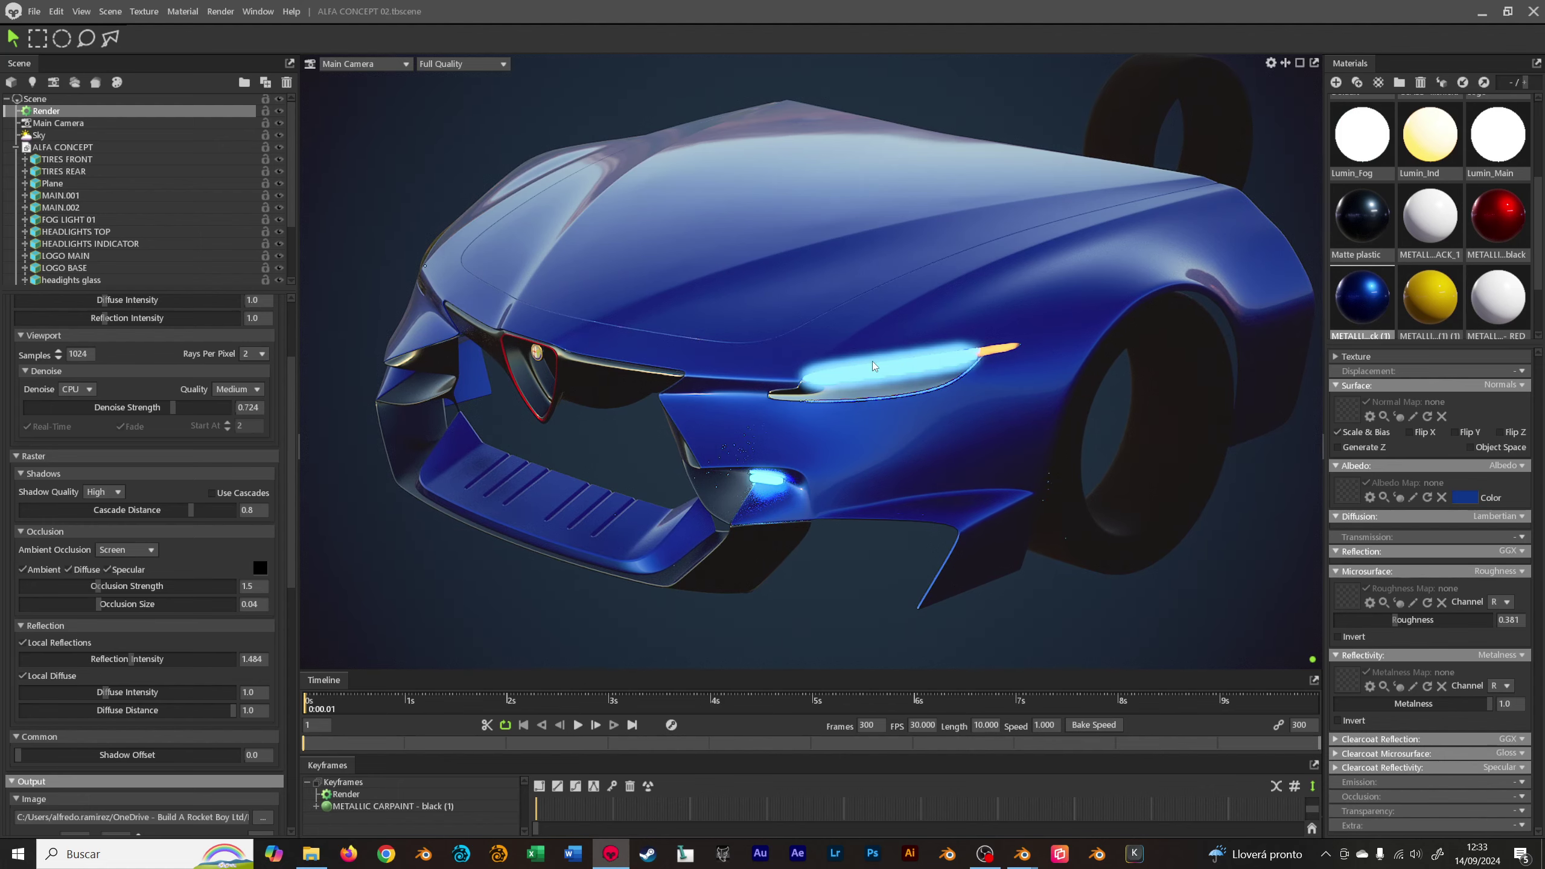
pyautogui.moveTo(872, 365); pyautogui.dragTo(797, 328)
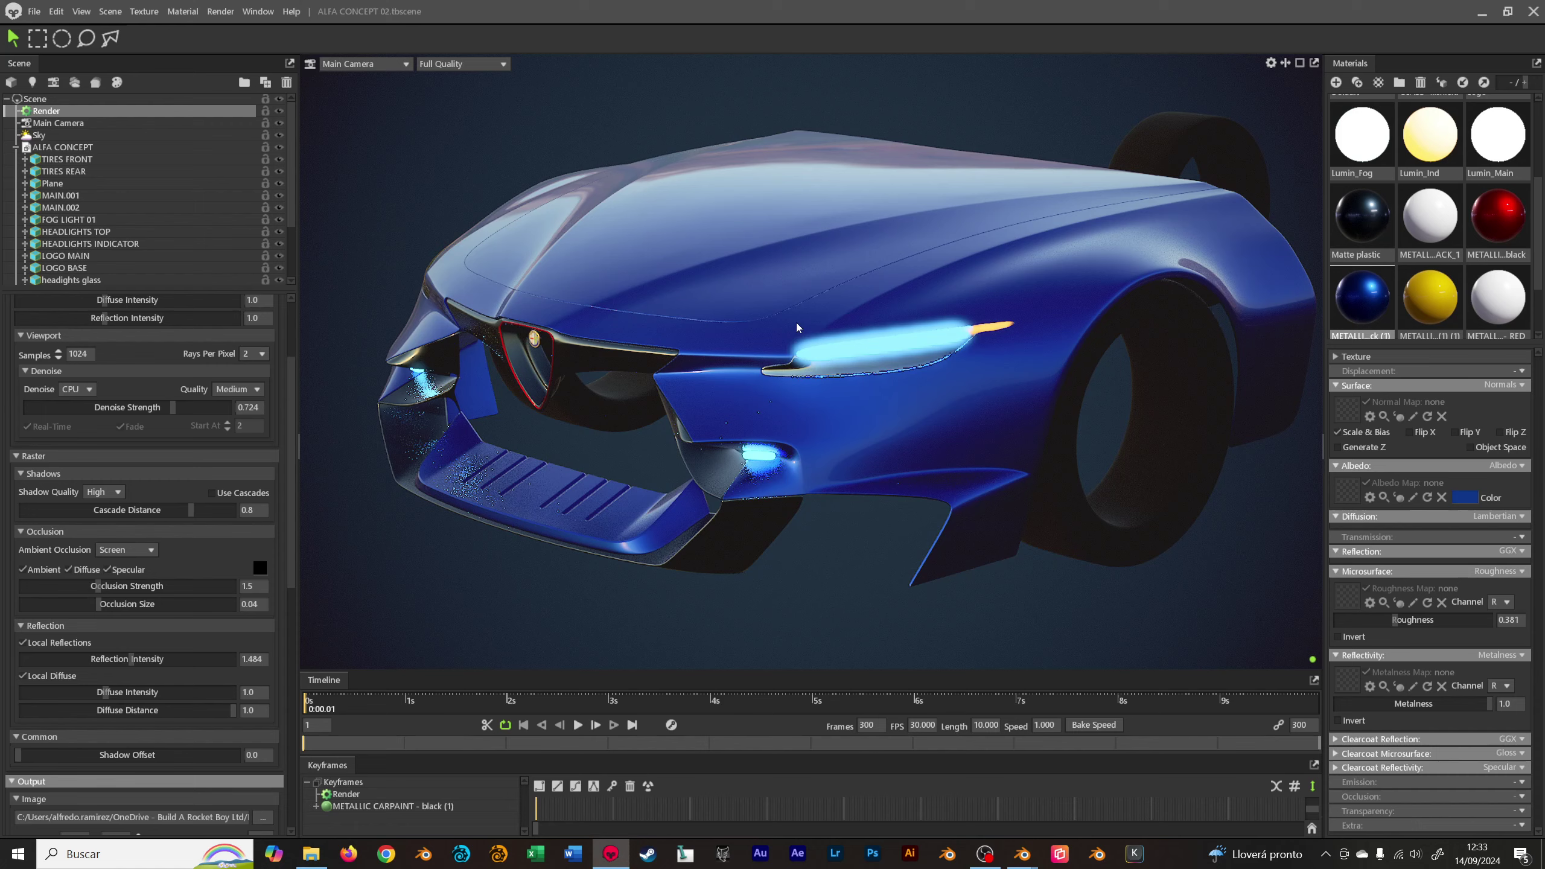
# - Return to the red car in Blender, orbit it, and deselect everything
pyautogui.hotkey('alt', 'Tab')
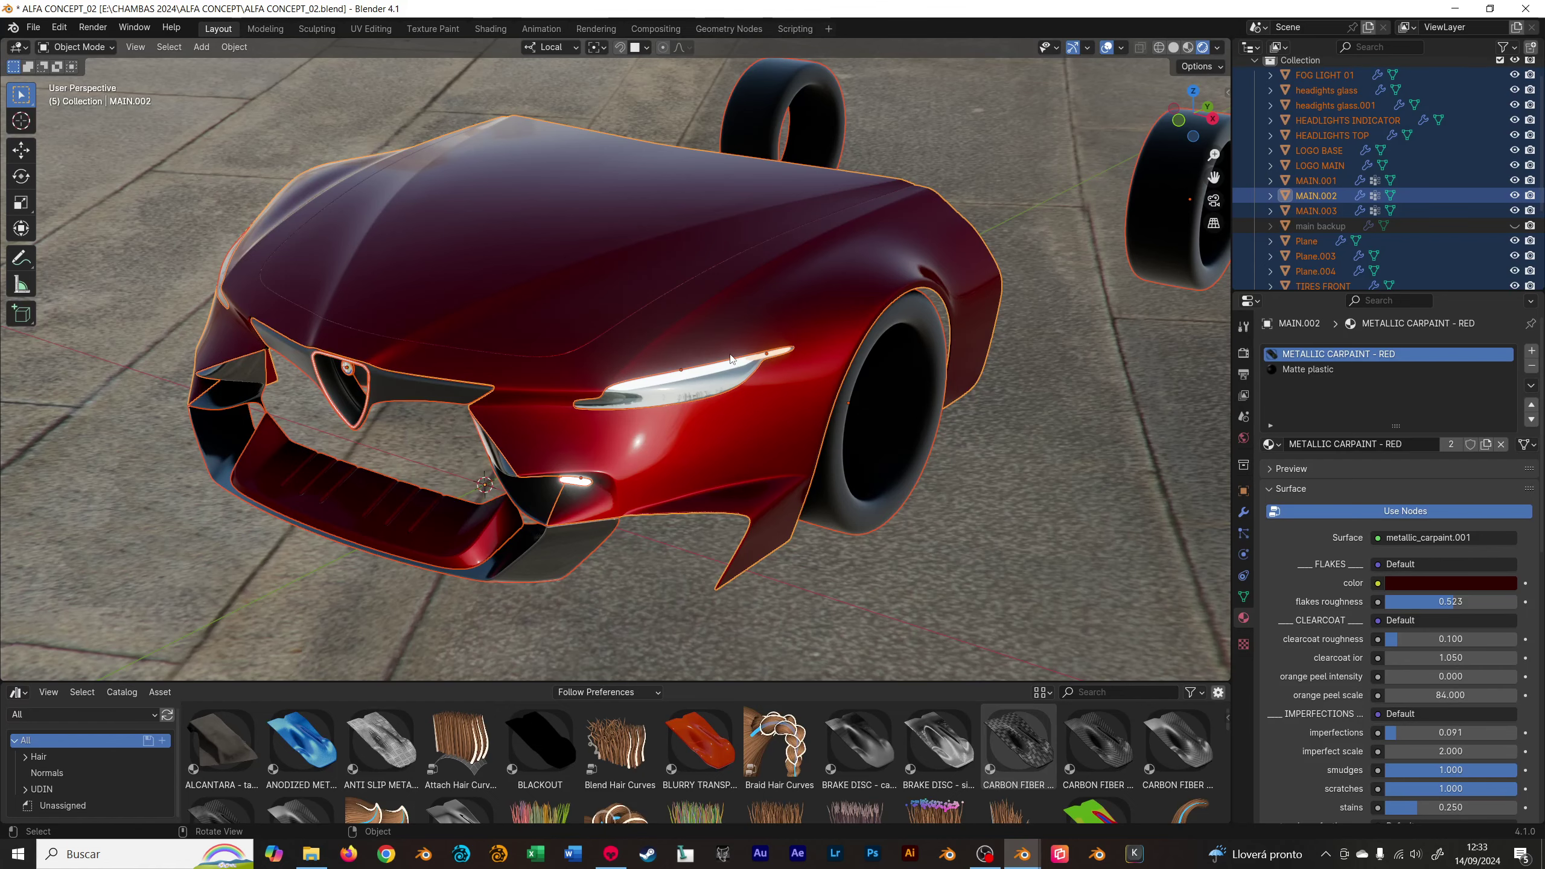
pyautogui.moveTo(731, 359)
pyautogui.mouseDown(button='middle')
pyautogui.moveTo(932, 165)
pyautogui.moveTo(815, 272)
pyautogui.moveTo(796, 138)
pyautogui.moveTo(614, 357)
pyautogui.moveTo(597, 350)
pyautogui.moveTo(934, 302)
pyautogui.mouseUp(button='middle')
pyautogui.click(949, 184)
# - Zoom and orbit the red Blender car from front to left side, then return to Marmoset
pyautogui.scroll(-2, 1380, 182)
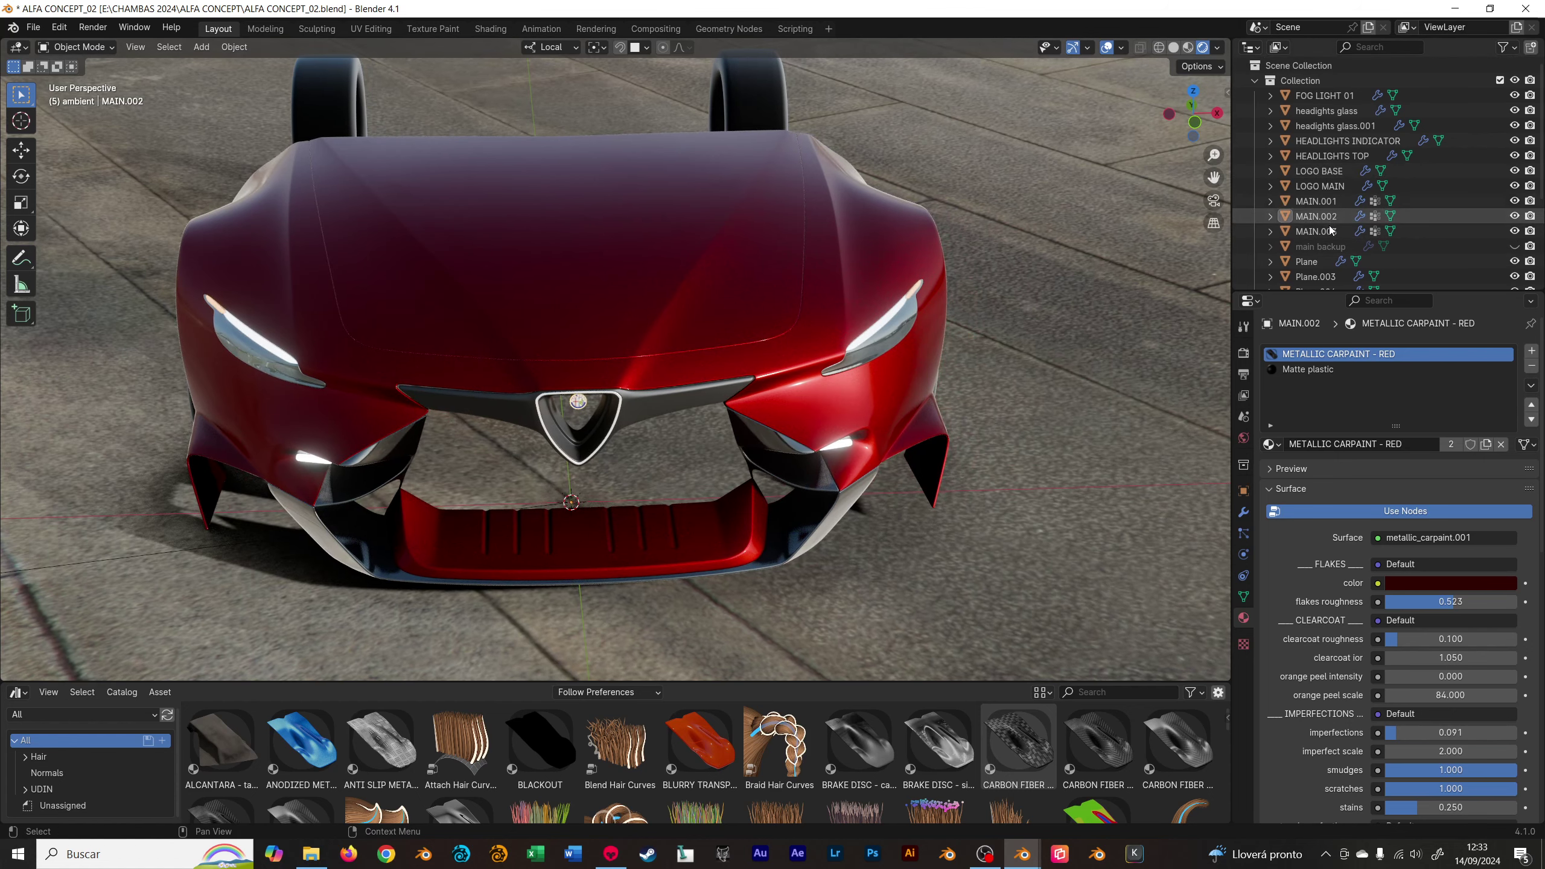
pyautogui.scroll(-2, 1386, 194)
pyautogui.moveTo(699, 307)
pyautogui.mouseDown(button='middle')
pyautogui.moveTo(632, 337)
pyautogui.moveTo(678, 362)
pyautogui.moveTo(681, 486)
pyautogui.moveTo(667, 350)
pyautogui.moveTo(758, 338)
pyautogui.moveTo(565, 374)
pyautogui.moveTo(627, 359)
pyautogui.moveTo(694, 377)
pyautogui.moveTo(729, 352)
pyautogui.moveTo(717, 351)
pyautogui.mouseUp(button='middle')
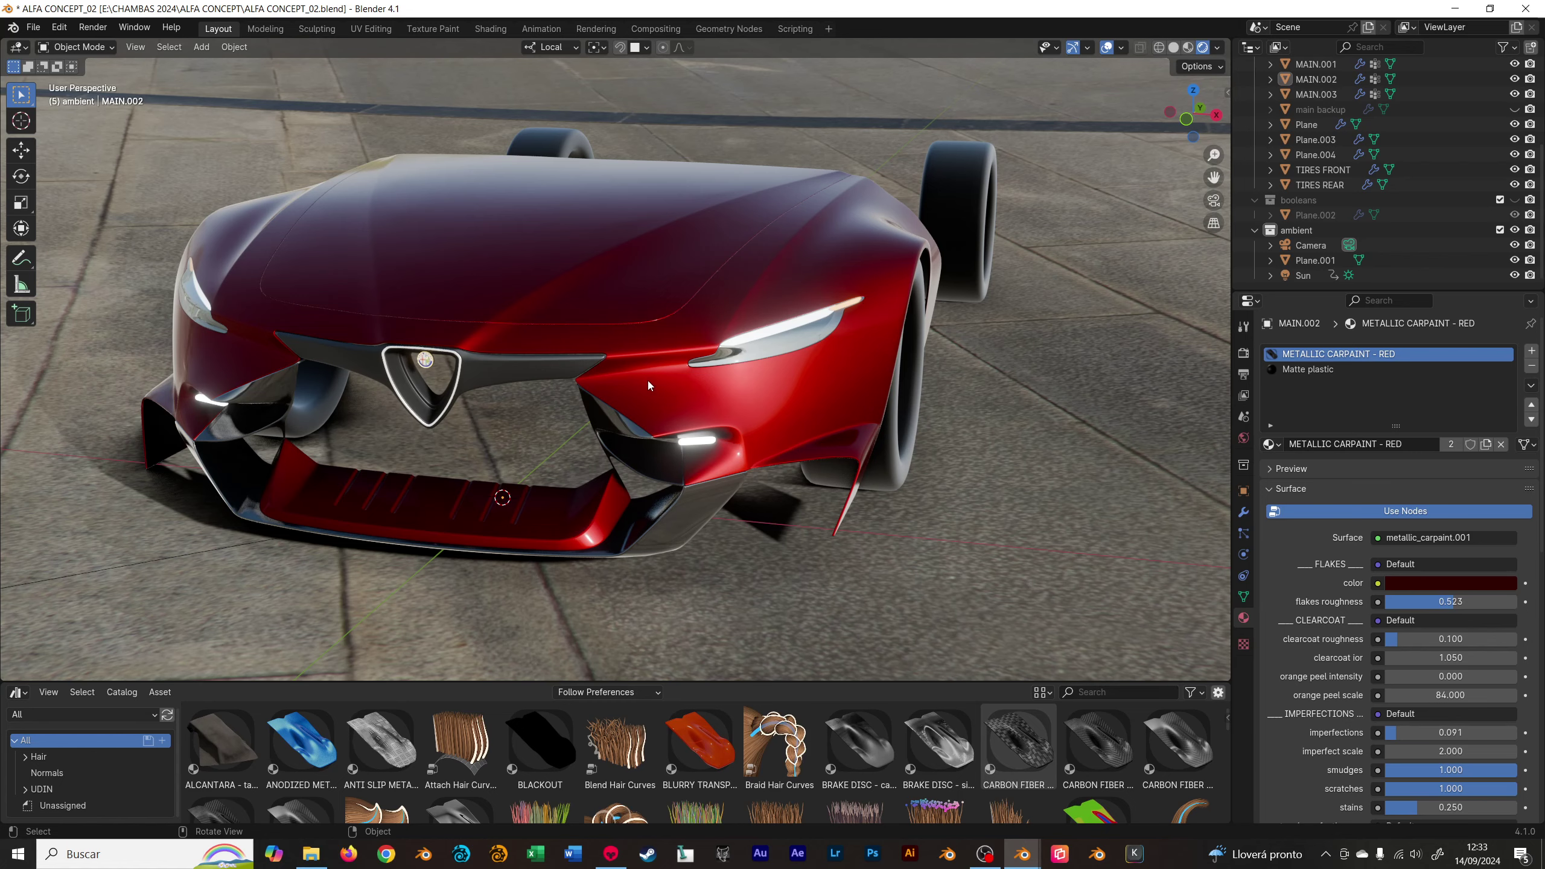
pyautogui.moveTo(647, 380)
pyautogui.mouseDown(button='middle')
pyautogui.moveTo(642, 394)
pyautogui.moveTo(732, 360)
pyautogui.moveTo(647, 357)
pyautogui.moveTo(681, 355)
pyautogui.mouseUp(button='middle')
pyautogui.hotkey('alt', 'Tab')
pyautogui.hotkey('alt', 'Tab')
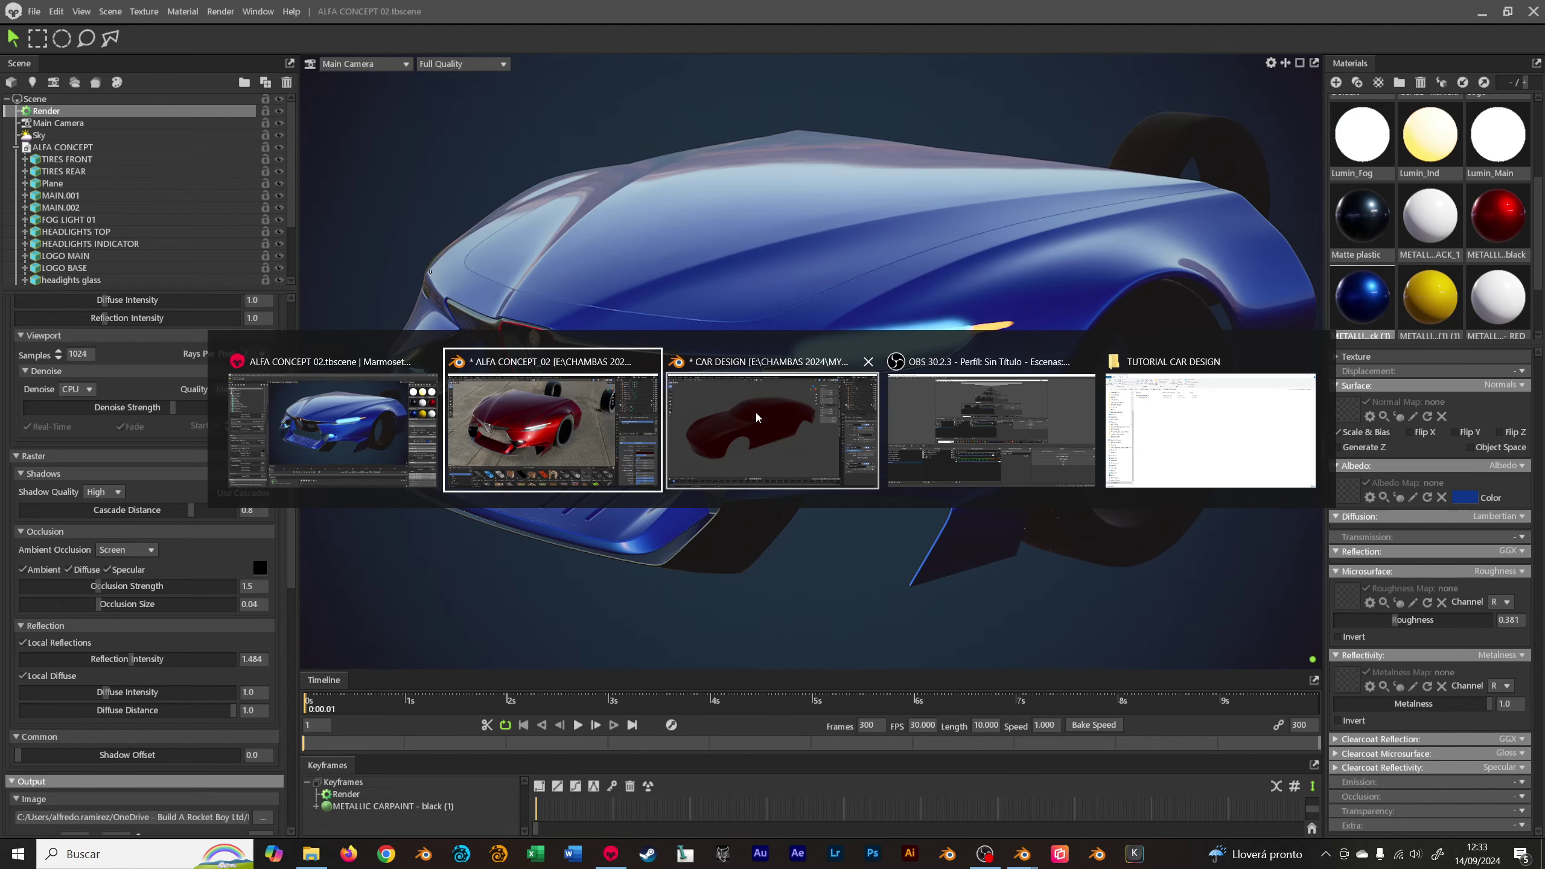
# - Point Easy HDRI at the HDRI folder, create world nodes, and set Toolbag to draft quality
pyautogui.click(755, 411)
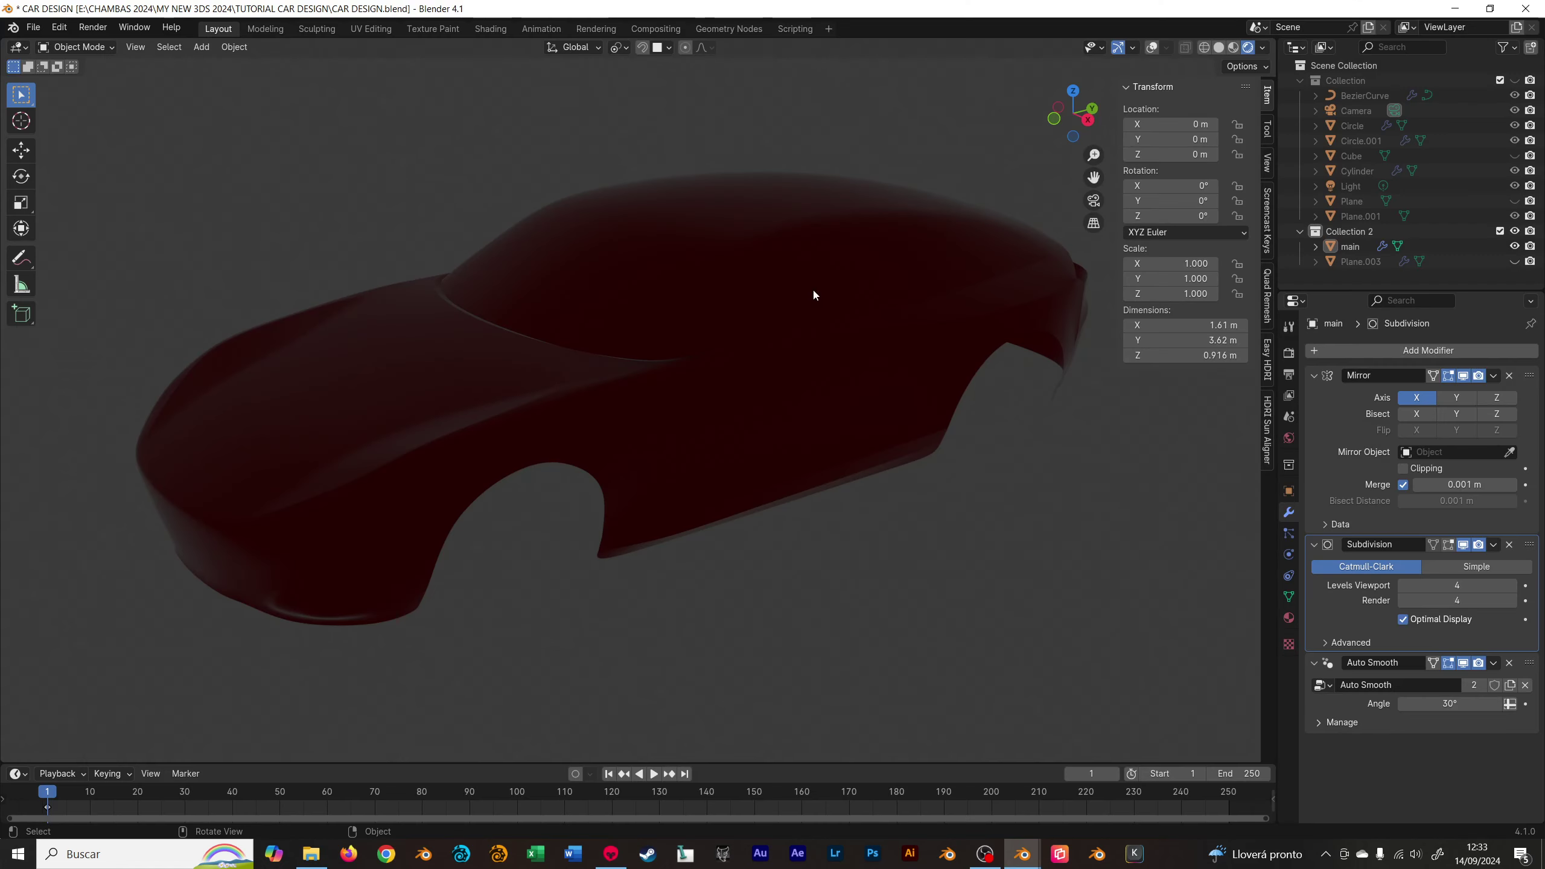
pyautogui.click(1267, 355)
pyautogui.click(1241, 111)
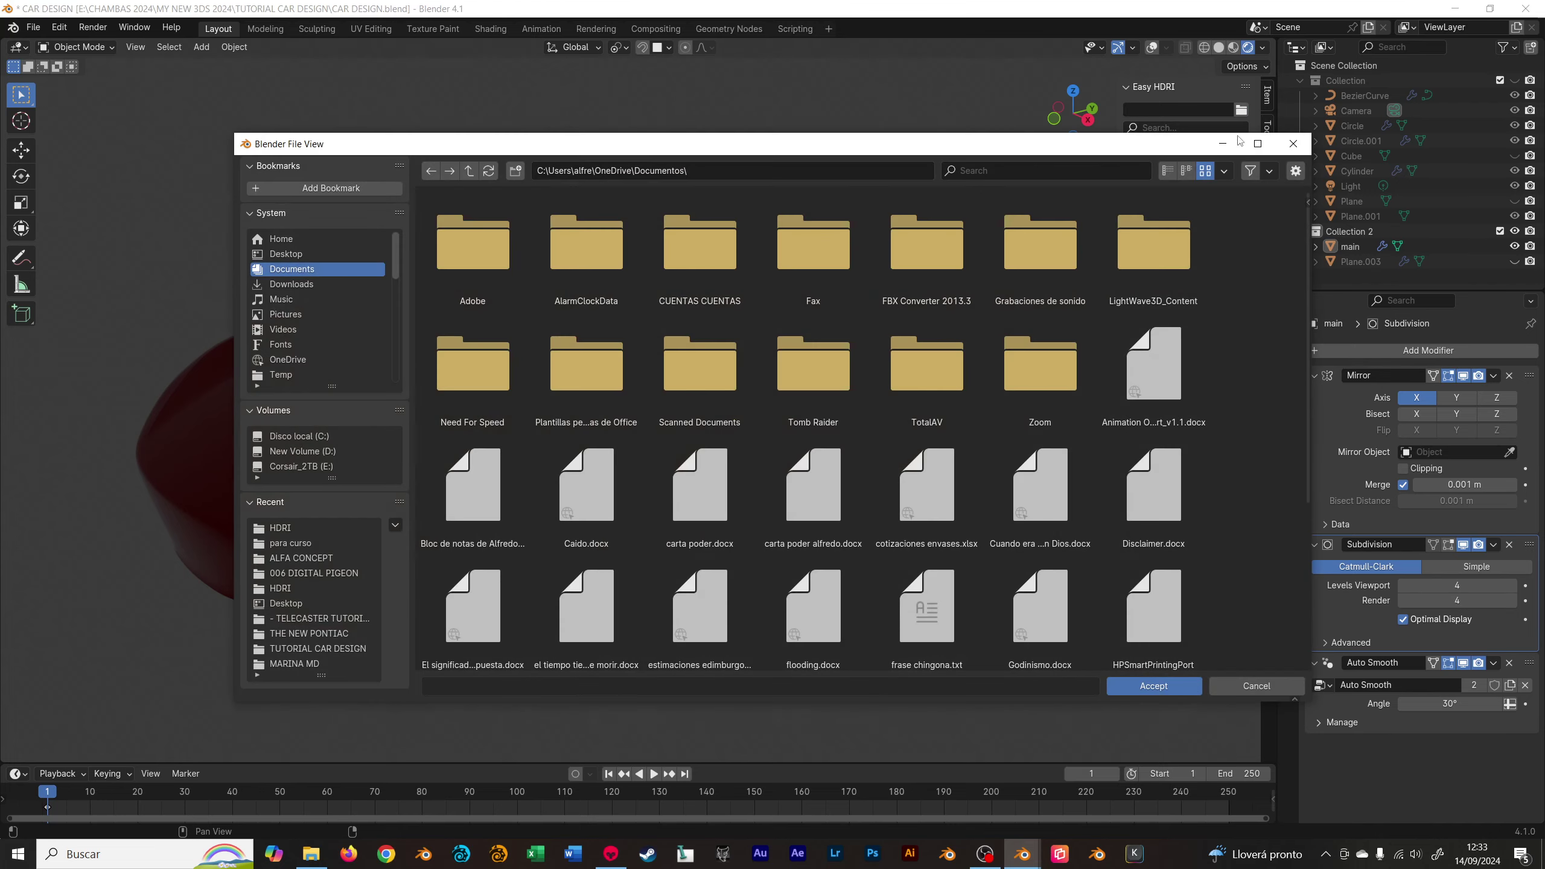
pyautogui.click(286, 534)
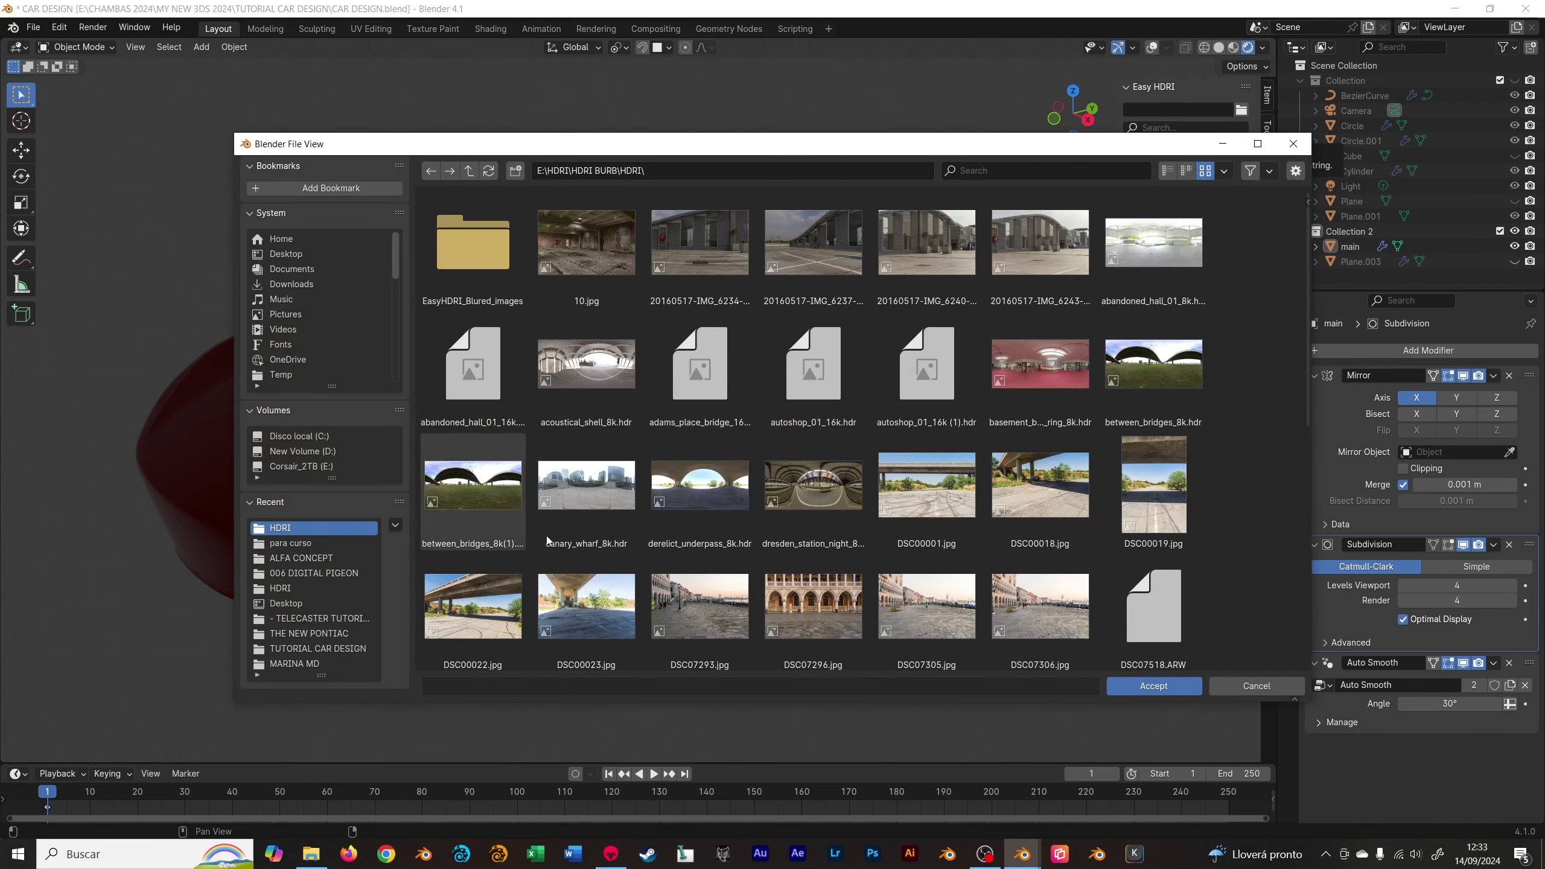
pyautogui.click(1138, 687)
pyautogui.click(1168, 275)
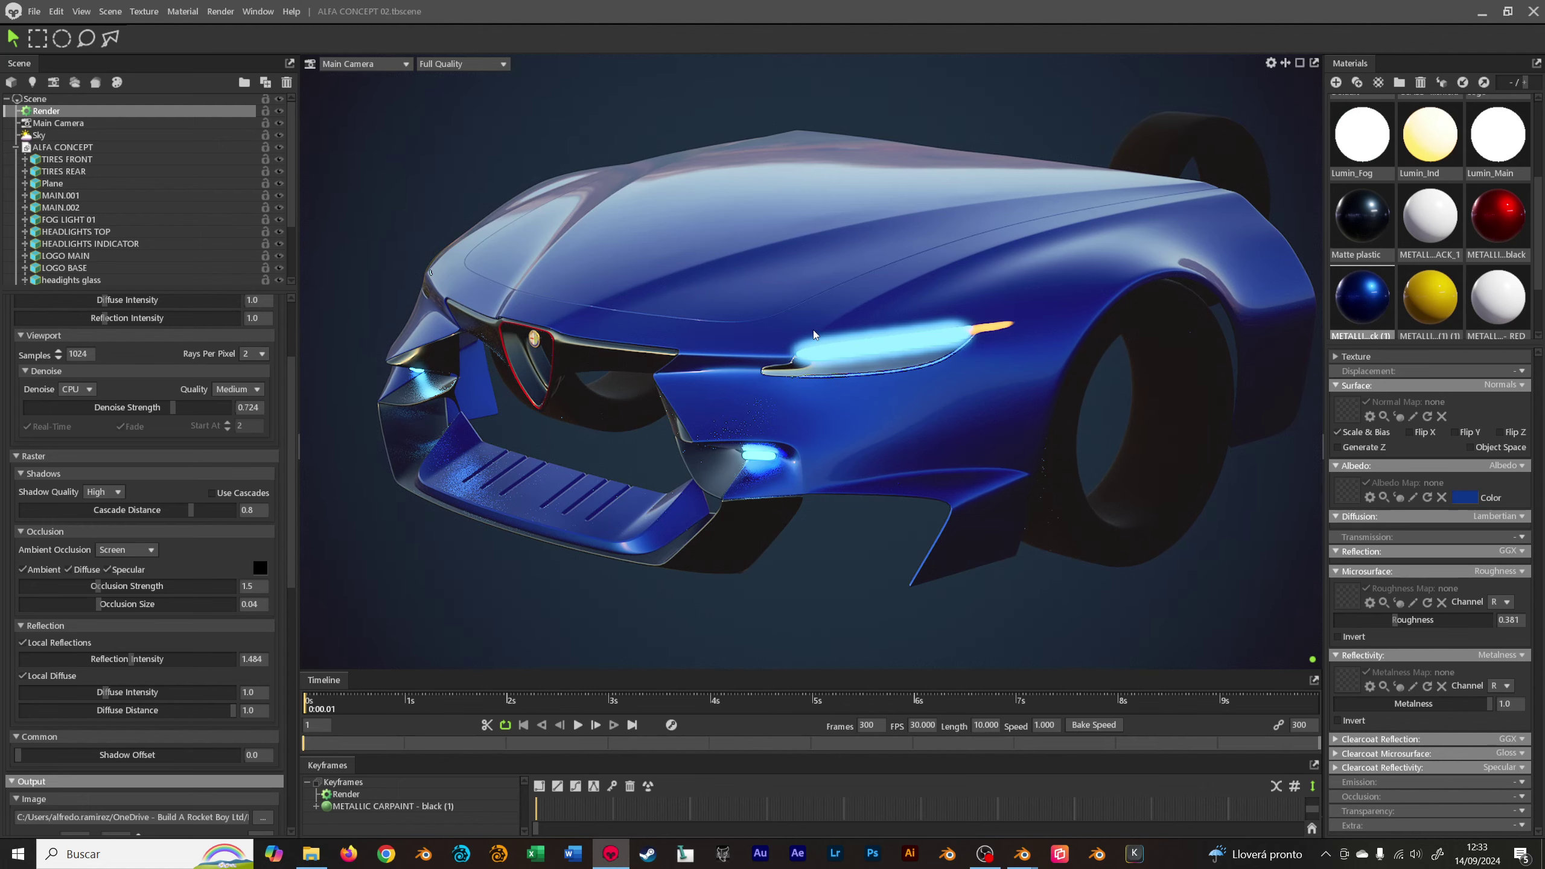
pyautogui.hotkey('ctrl', 'r')
# - Set the Alfa view to Solid shading and apply canary_wharf_8k as the CAR DESIGN environment
pyautogui.hotkey('alt', 'Tab')
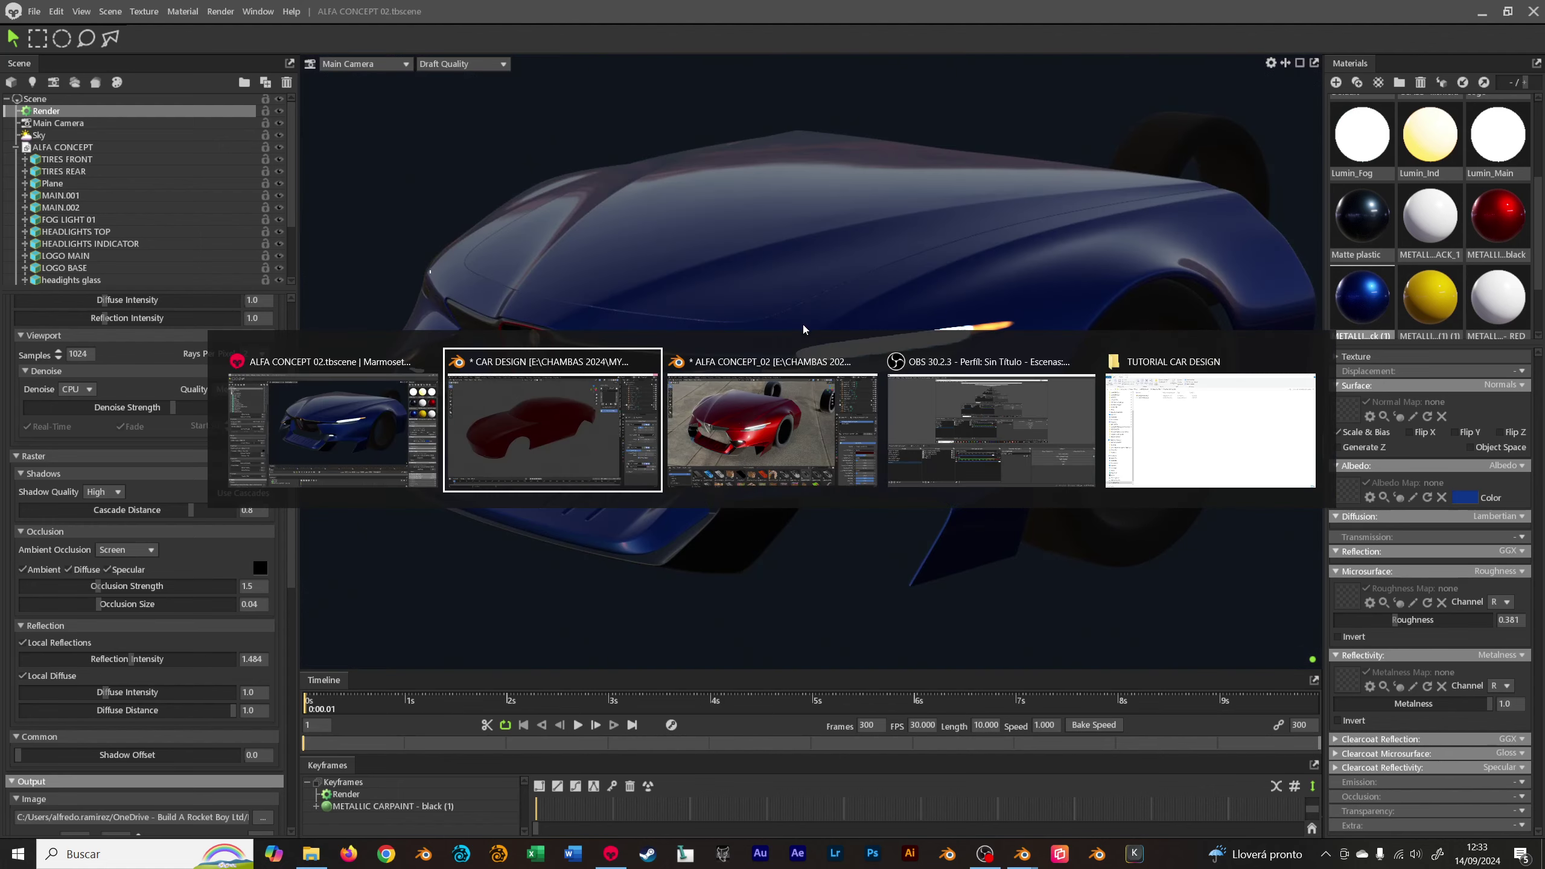
pyautogui.press('z')
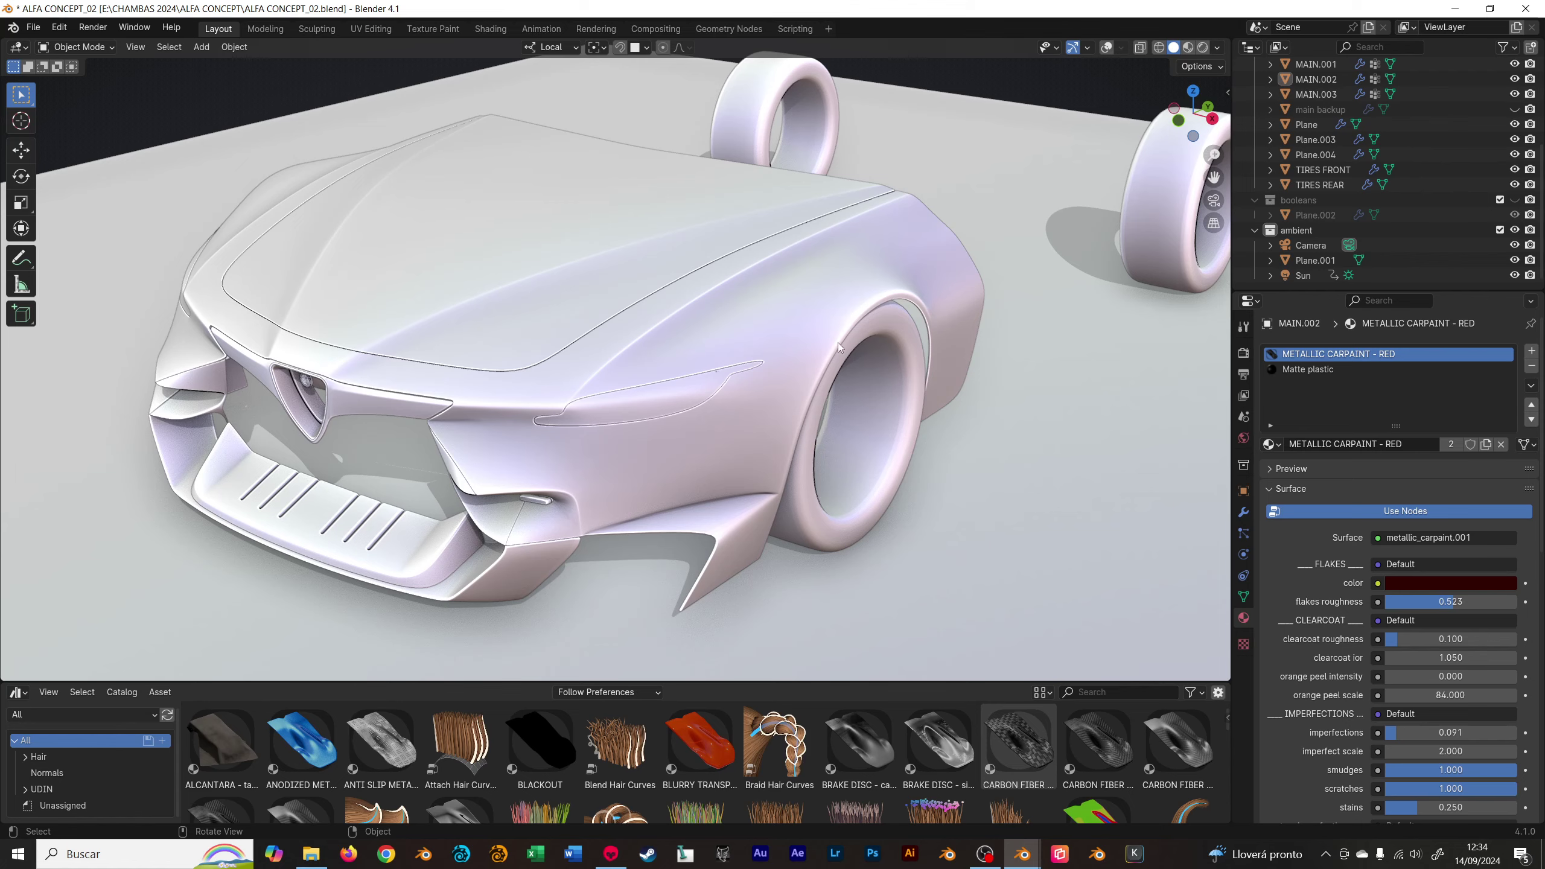
pyautogui.hotkey('alt', 'Tab')
pyautogui.hotkey('alt', 'Tab')
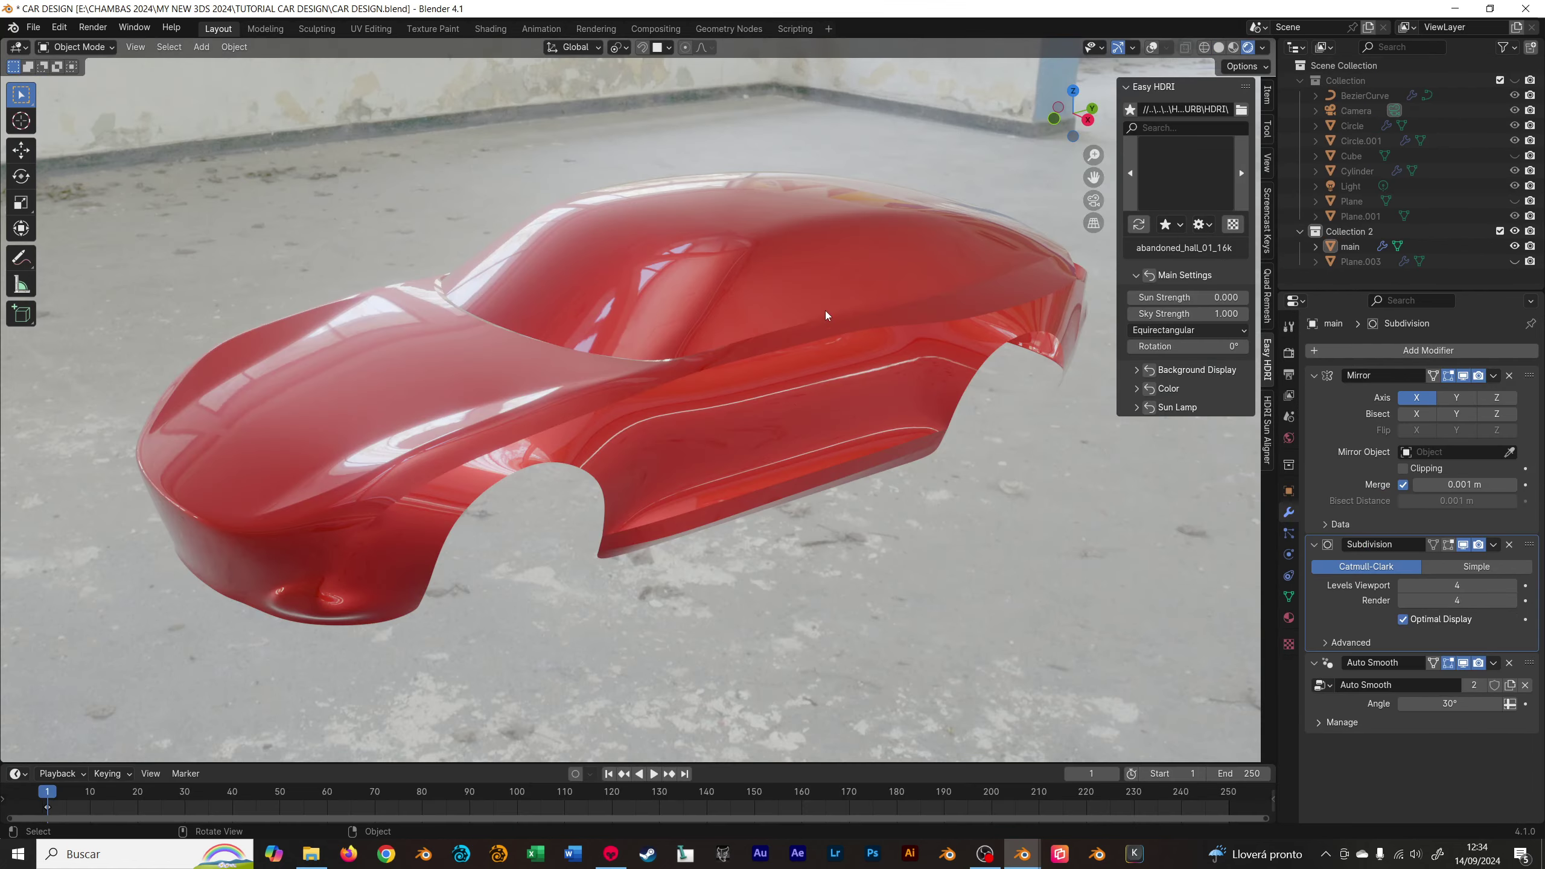
pyautogui.moveTo(784, 288)
pyautogui.mouseDown(button='middle')
pyautogui.moveTo(721, 360)
pyautogui.moveTo(831, 367)
pyautogui.moveTo(864, 347)
pyautogui.mouseUp(button='middle')
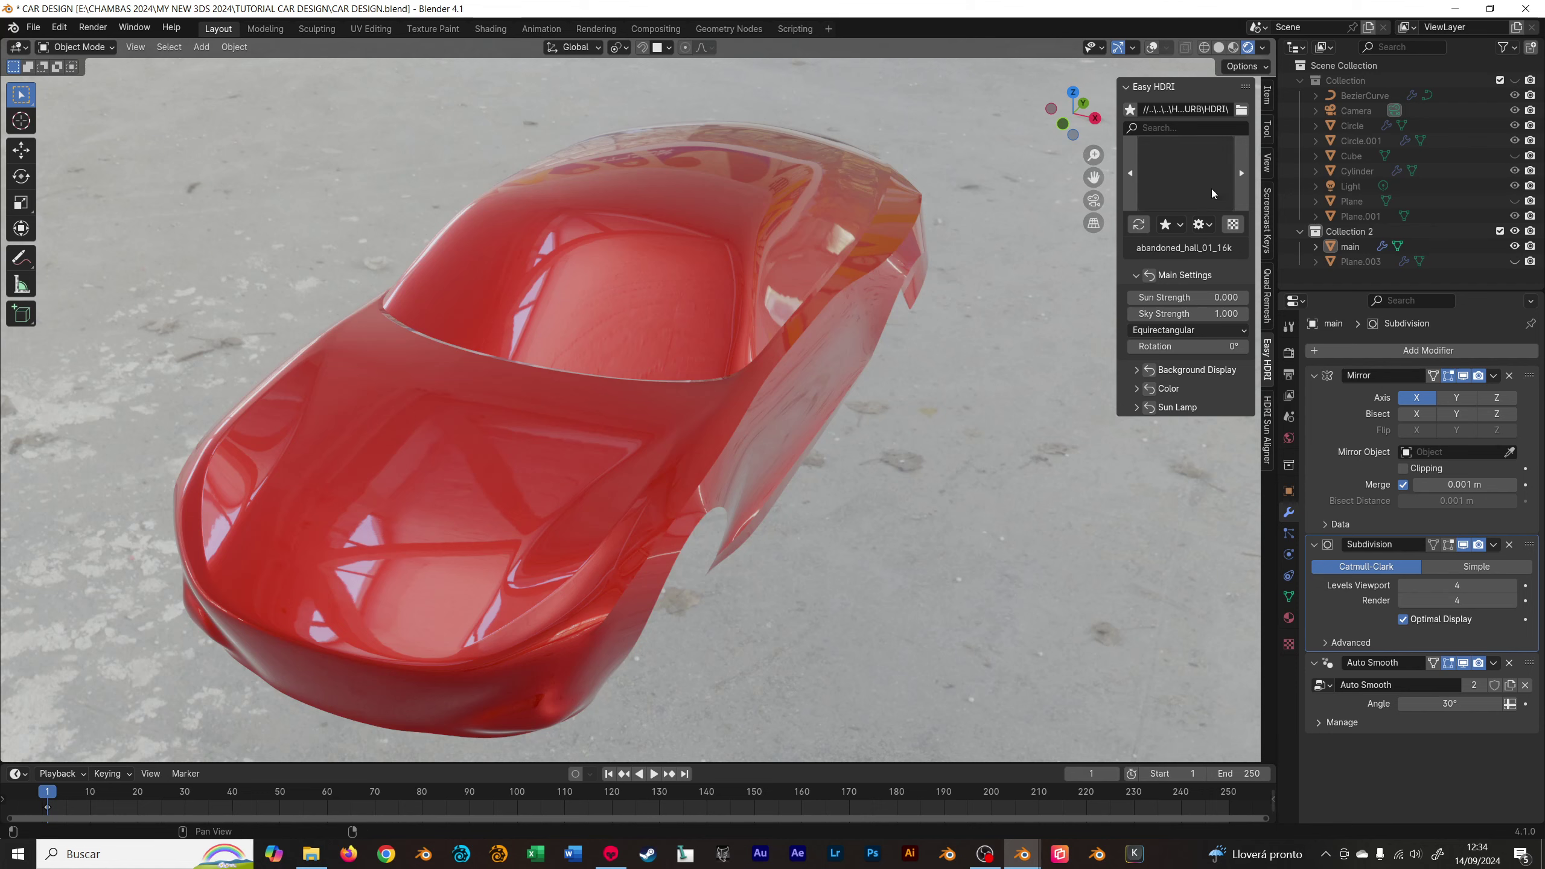
pyautogui.click(1223, 182)
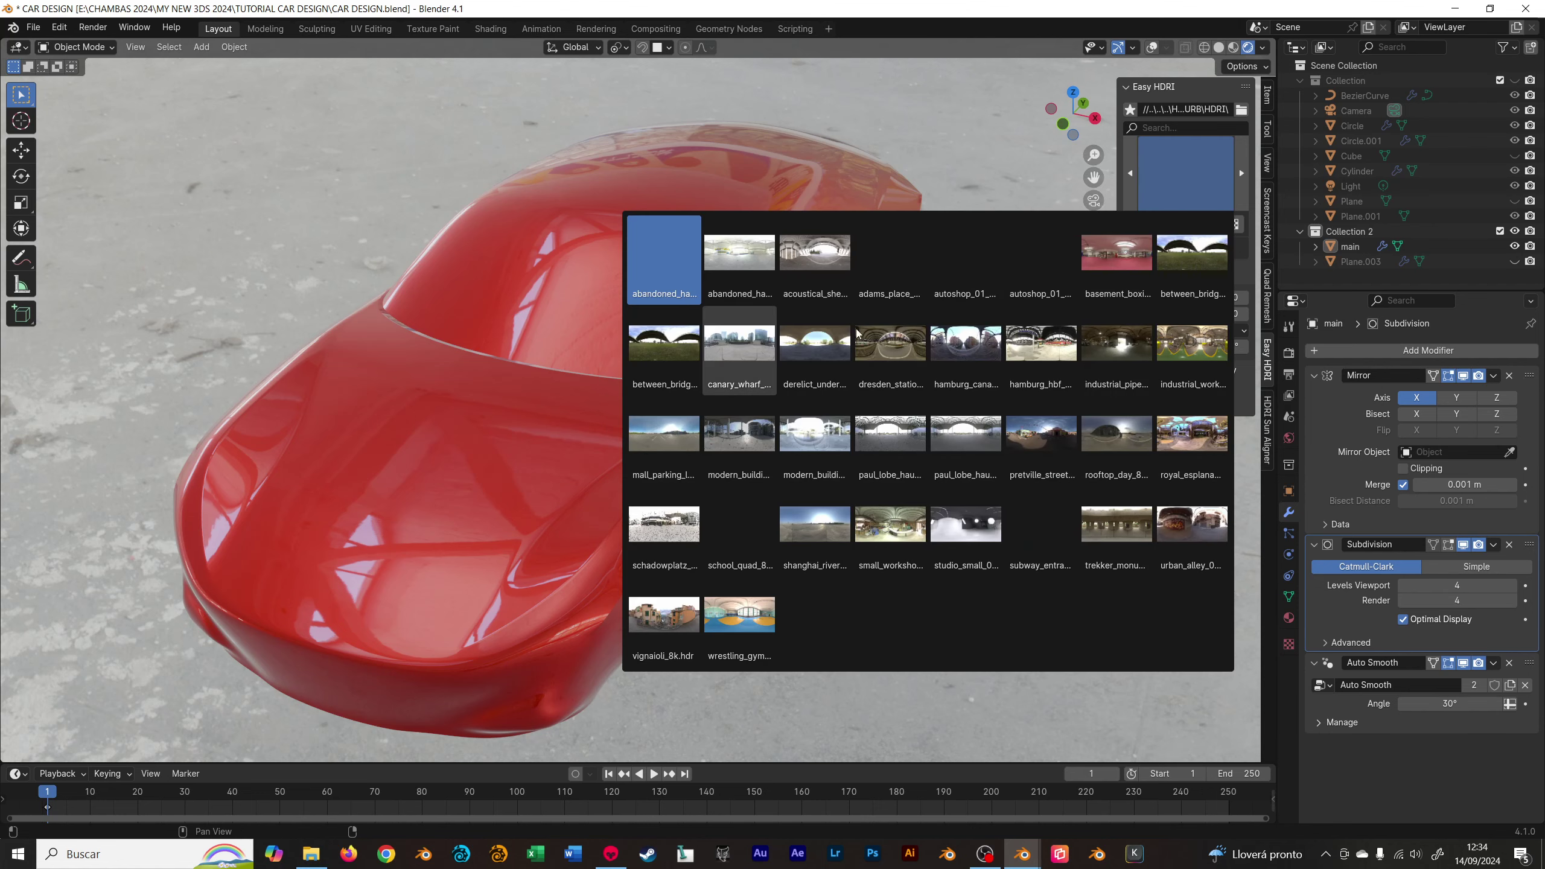
pyautogui.press('Return')
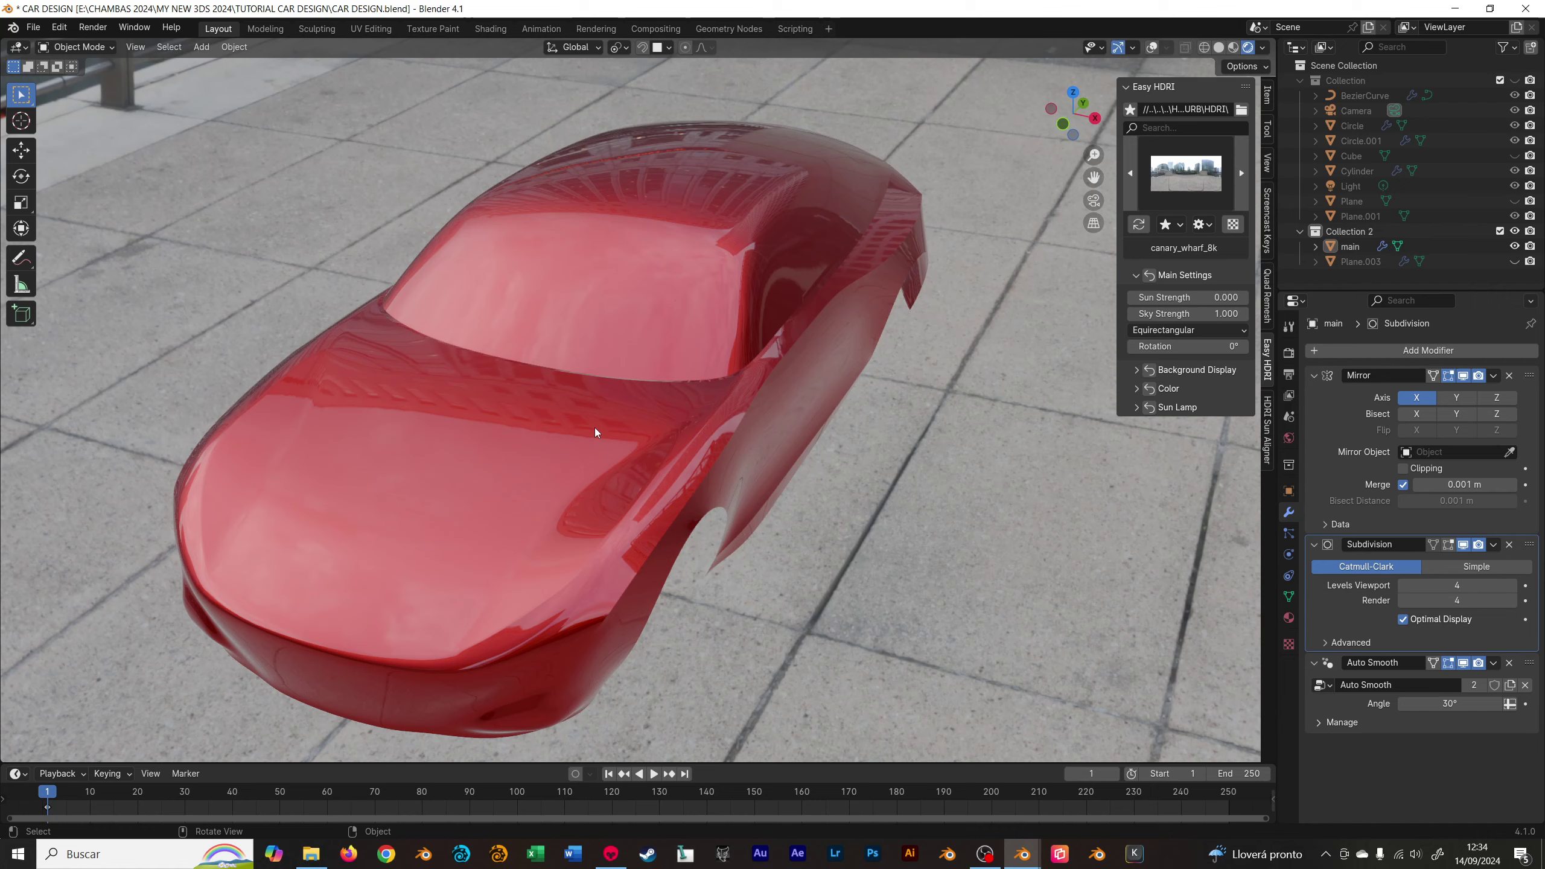
# - Switch the environment to schadowplatz_16k and view the car from the front-top
pyautogui.moveTo(882, 355)
pyautogui.mouseDown(button='middle')
pyautogui.moveTo(828, 327)
pyautogui.moveTo(776, 335)
pyautogui.mouseUp(button='middle')
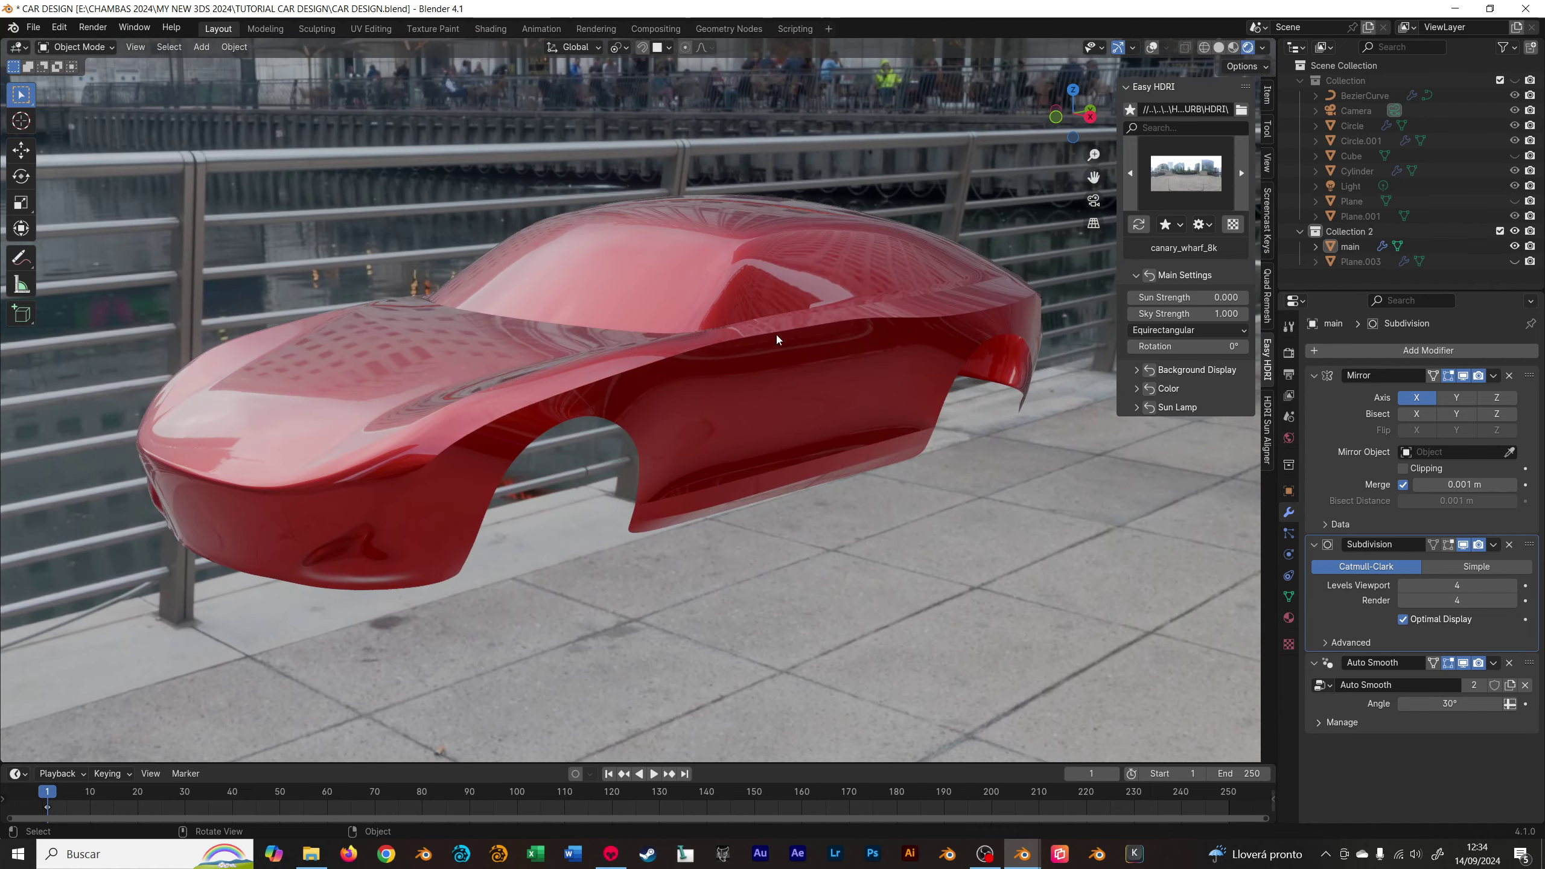
pyautogui.click(1185, 191)
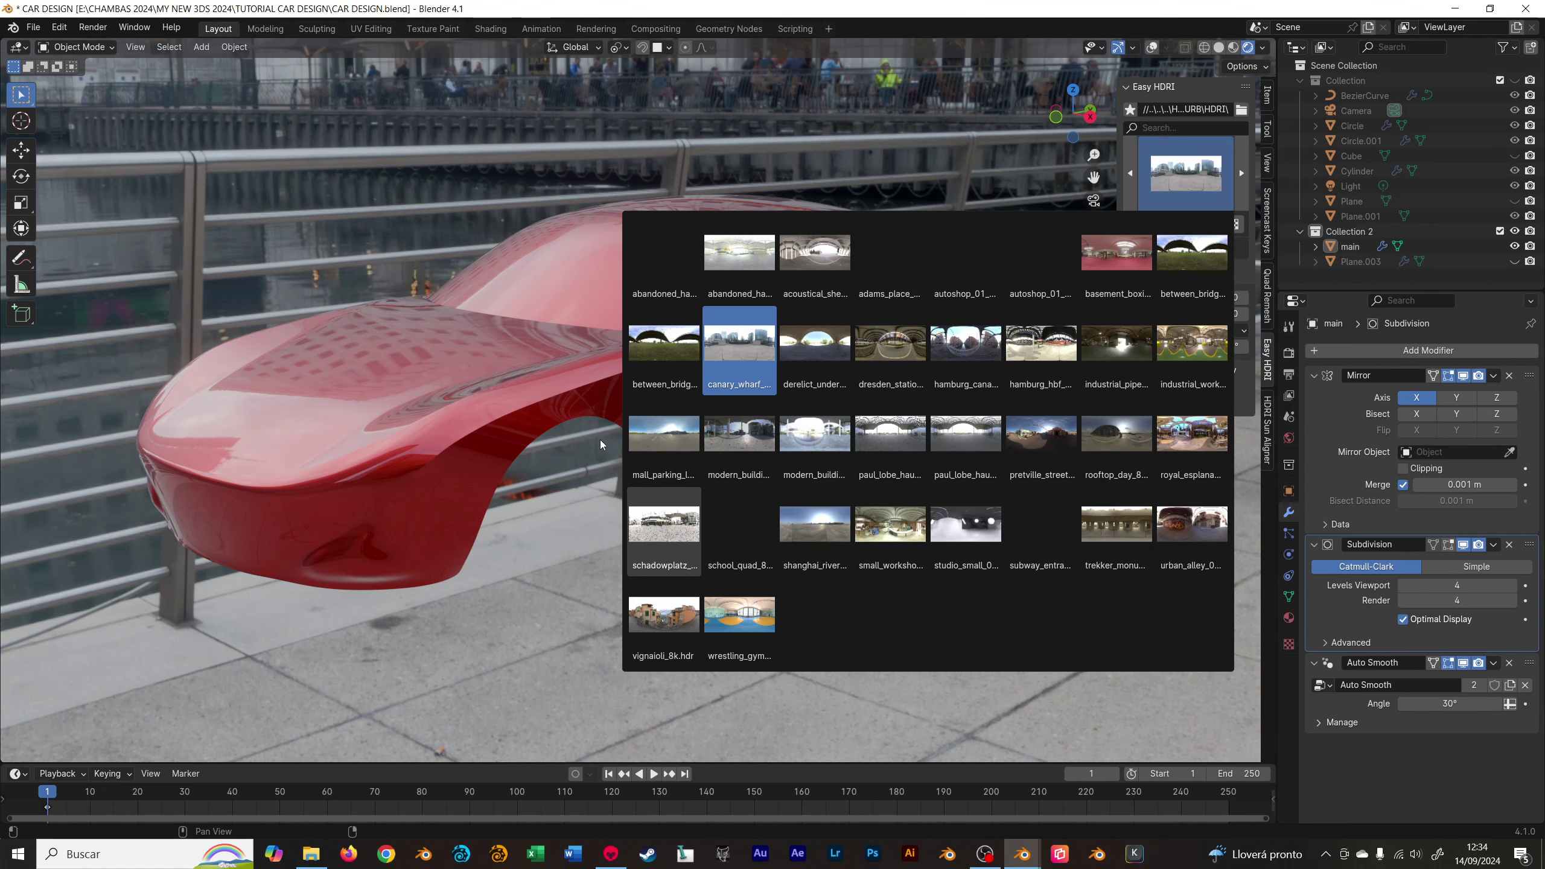
pyautogui.press('Return')
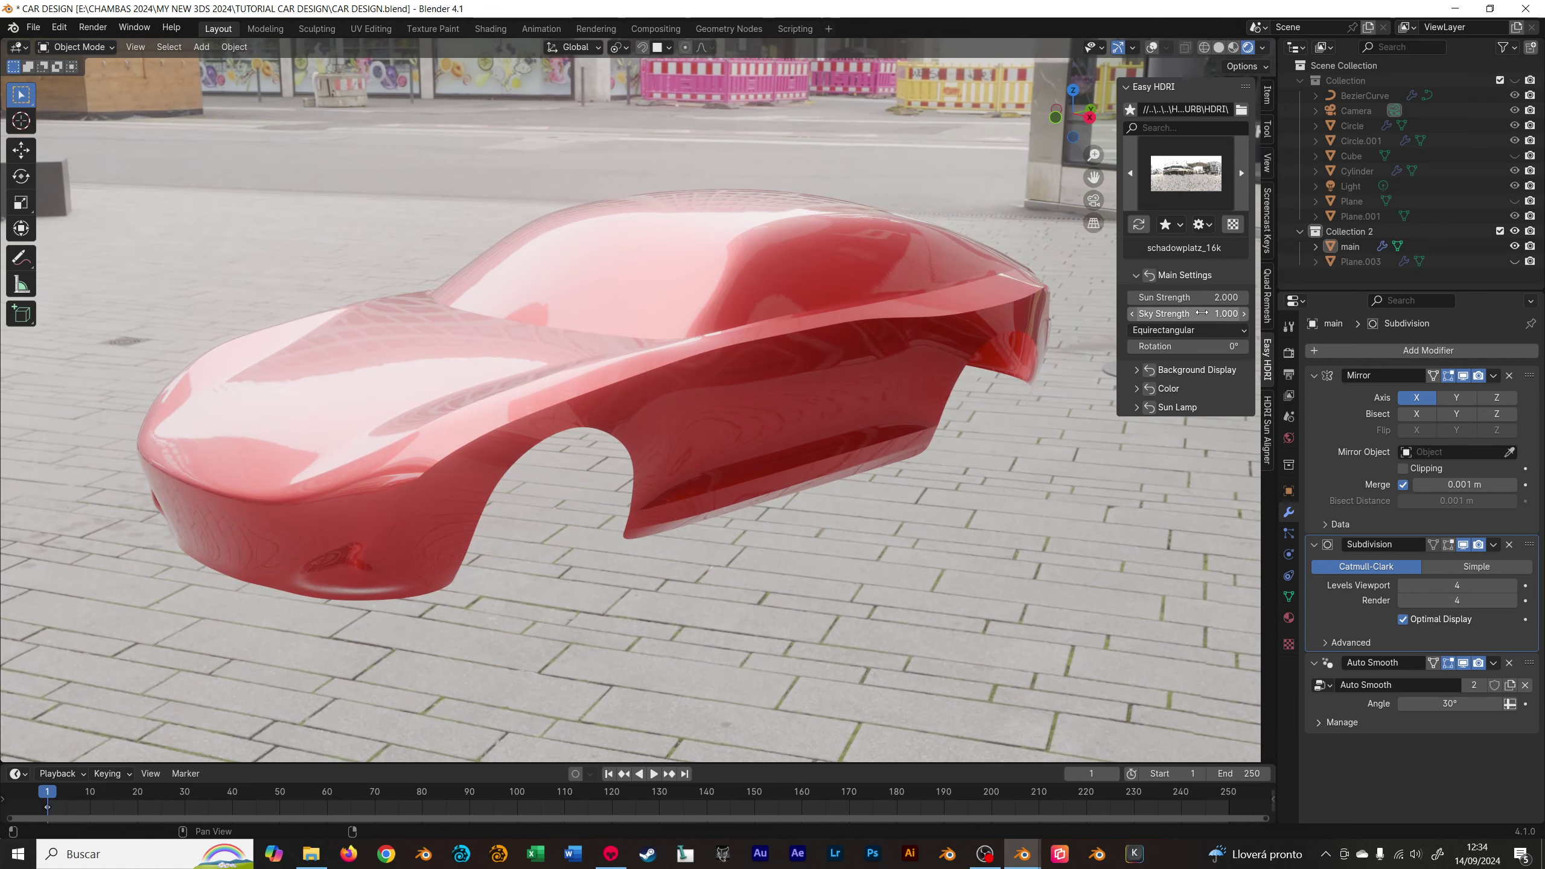
pyautogui.moveTo(810, 421)
pyautogui.mouseDown(button='middle')
pyautogui.moveTo(654, 376)
pyautogui.moveTo(891, 384)
pyautogui.moveTo(825, 391)
pyautogui.moveTo(752, 365)
pyautogui.mouseUp(button='middle')
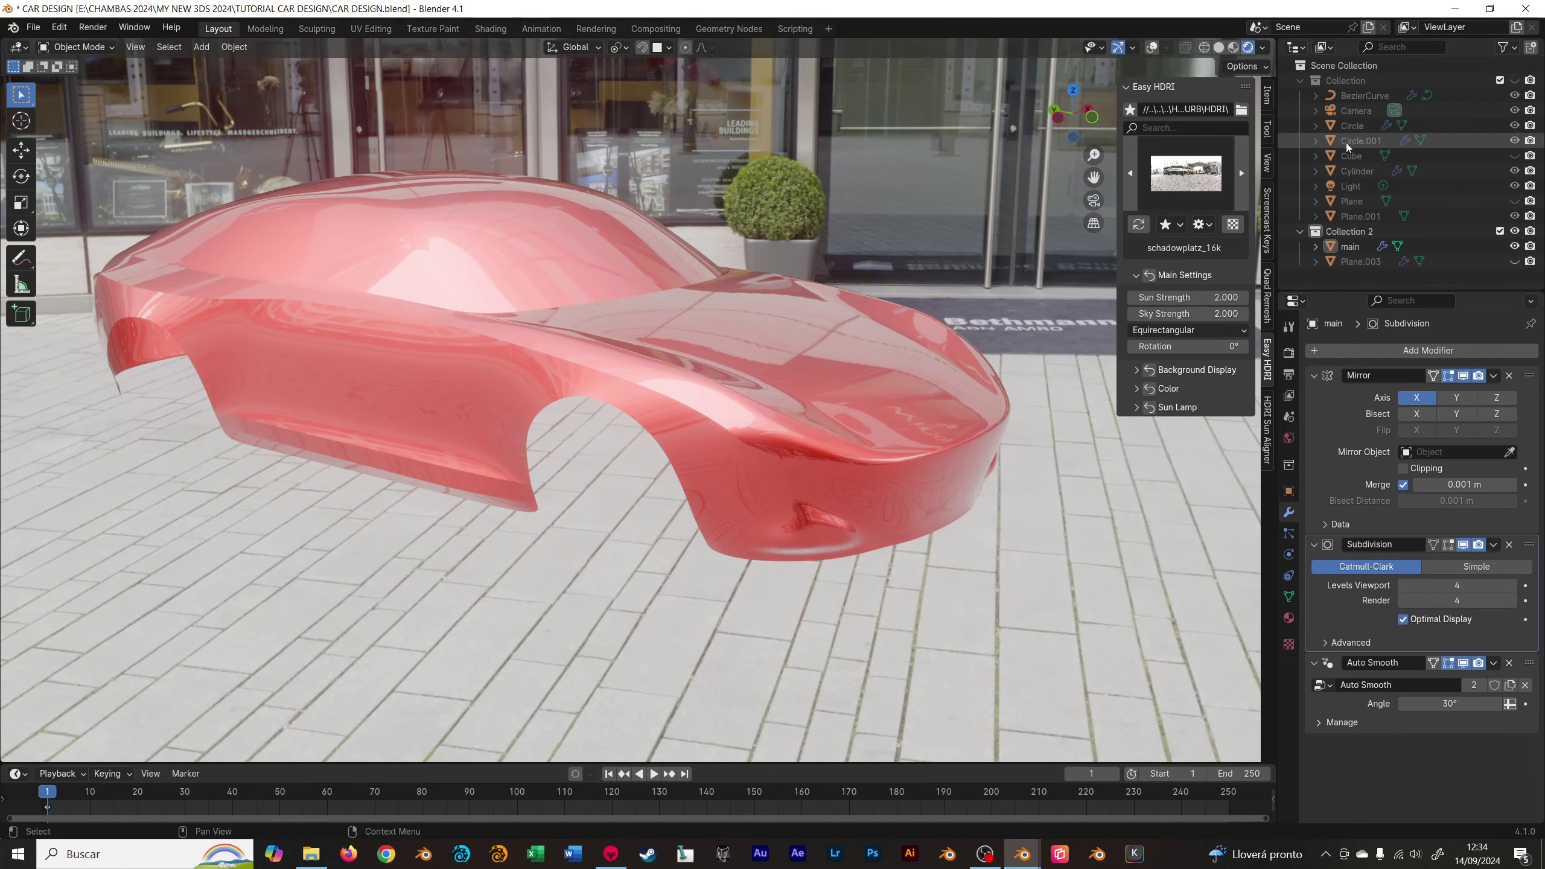
# - Set the viewport focal length to 100 mm and reframe the car
pyautogui.click(1267, 162)
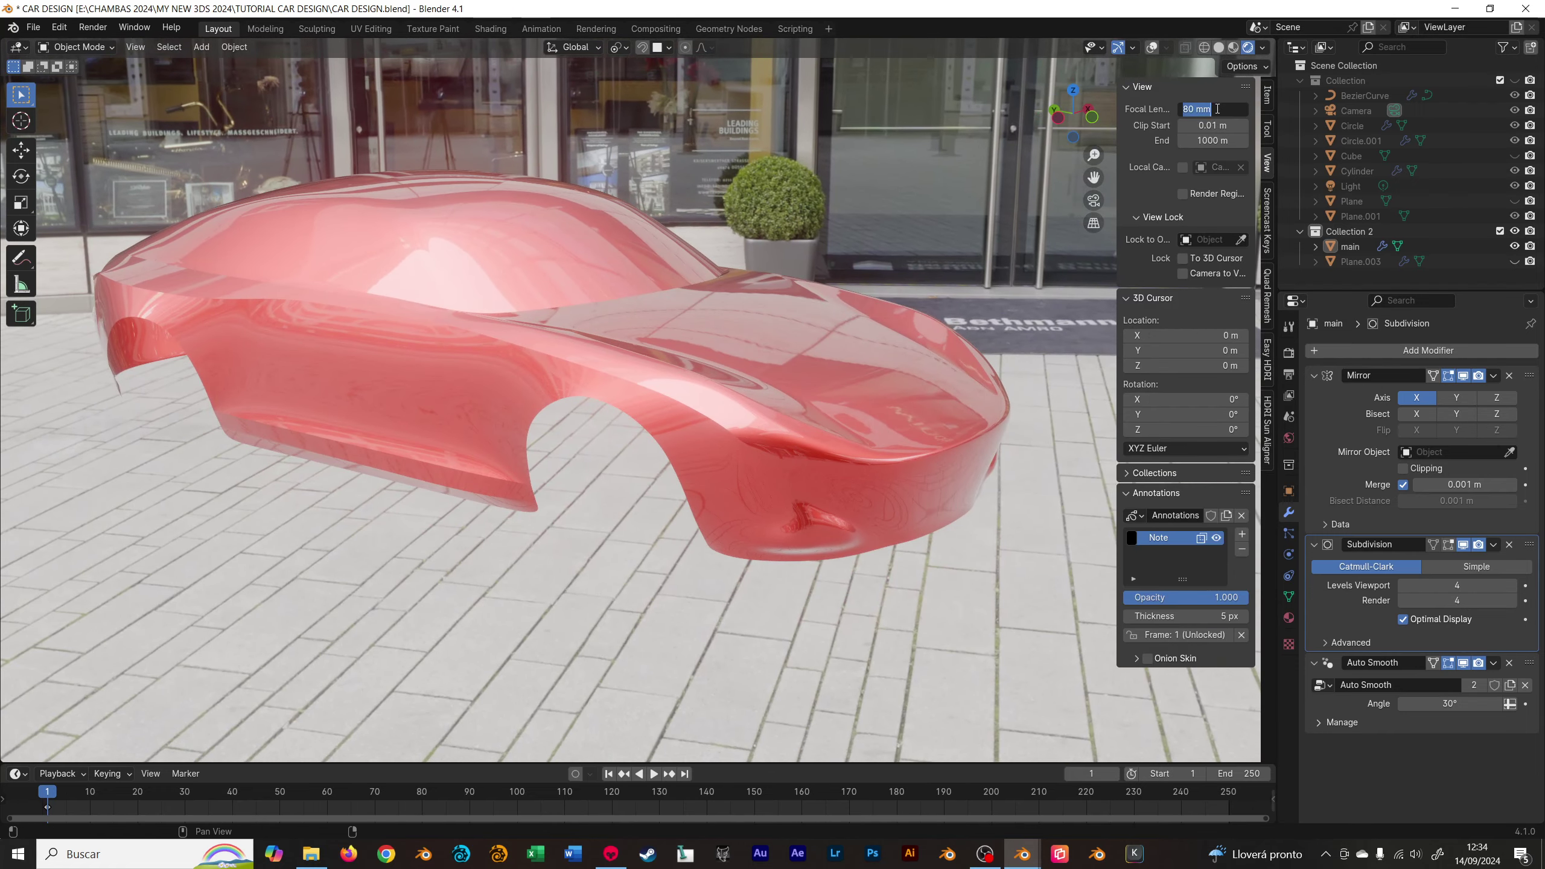
pyautogui.press('Return')
pyautogui.scroll(-2, 779, 348)
pyautogui.moveTo(778, 346); pyautogui.dragTo(876, 335, button='middle')
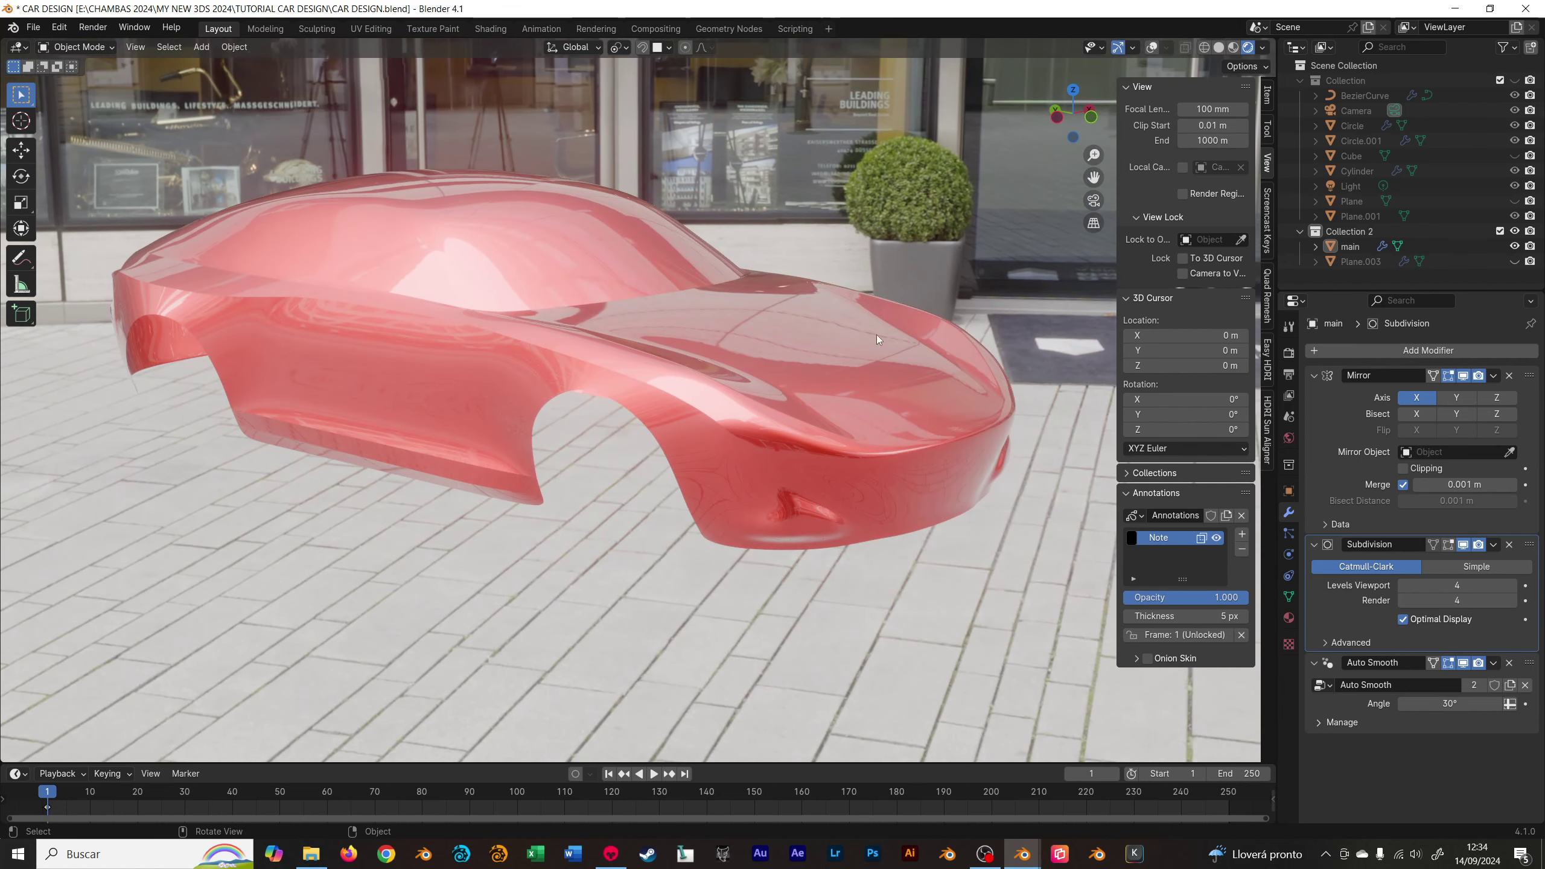
# - Set the viewport render samples to 64
pyautogui.click(1290, 354)
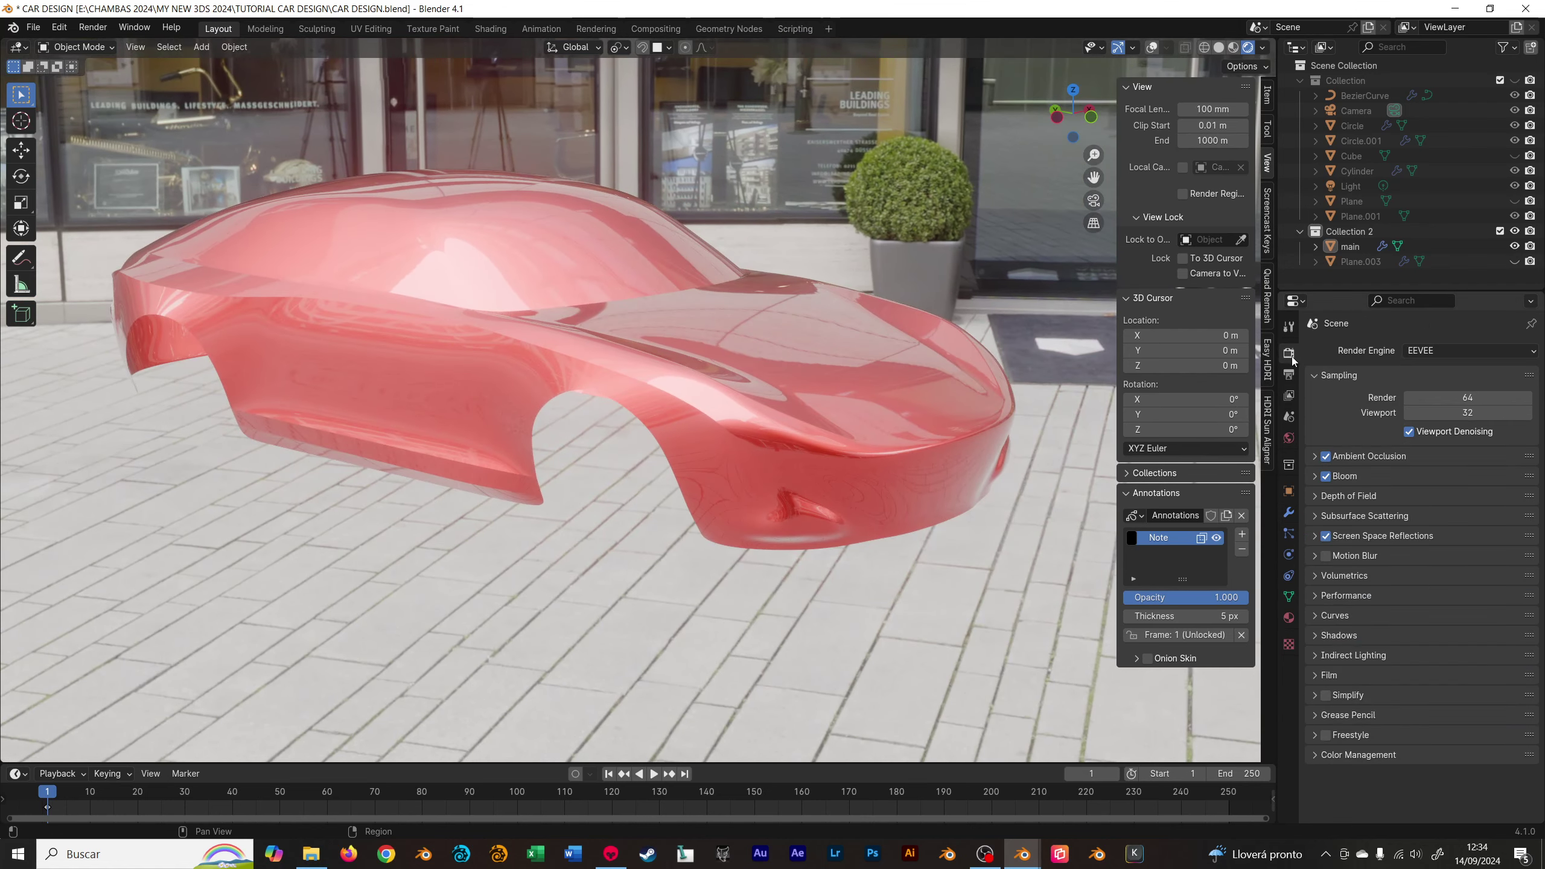
pyautogui.doubleClick(1416, 412)
pyautogui.write('64')
pyautogui.press('Return')
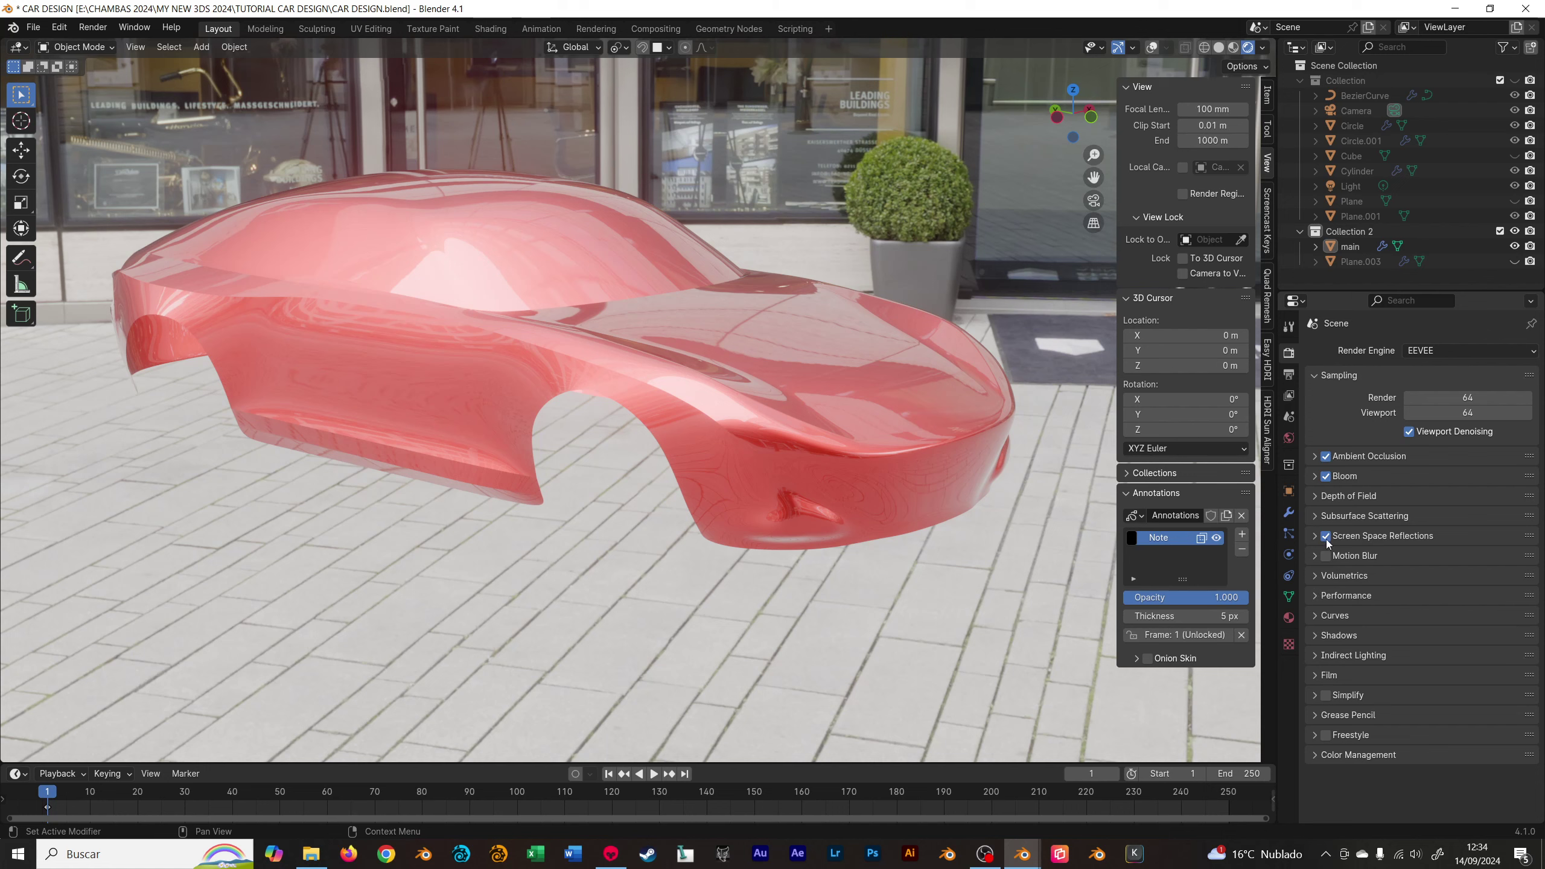
# - Apply the Very High Contrast colour look and set Exposure to 1.395
pyautogui.click(1314, 755)
pyautogui.scroll(-4, 1374, 529)
pyautogui.click(1426, 708)
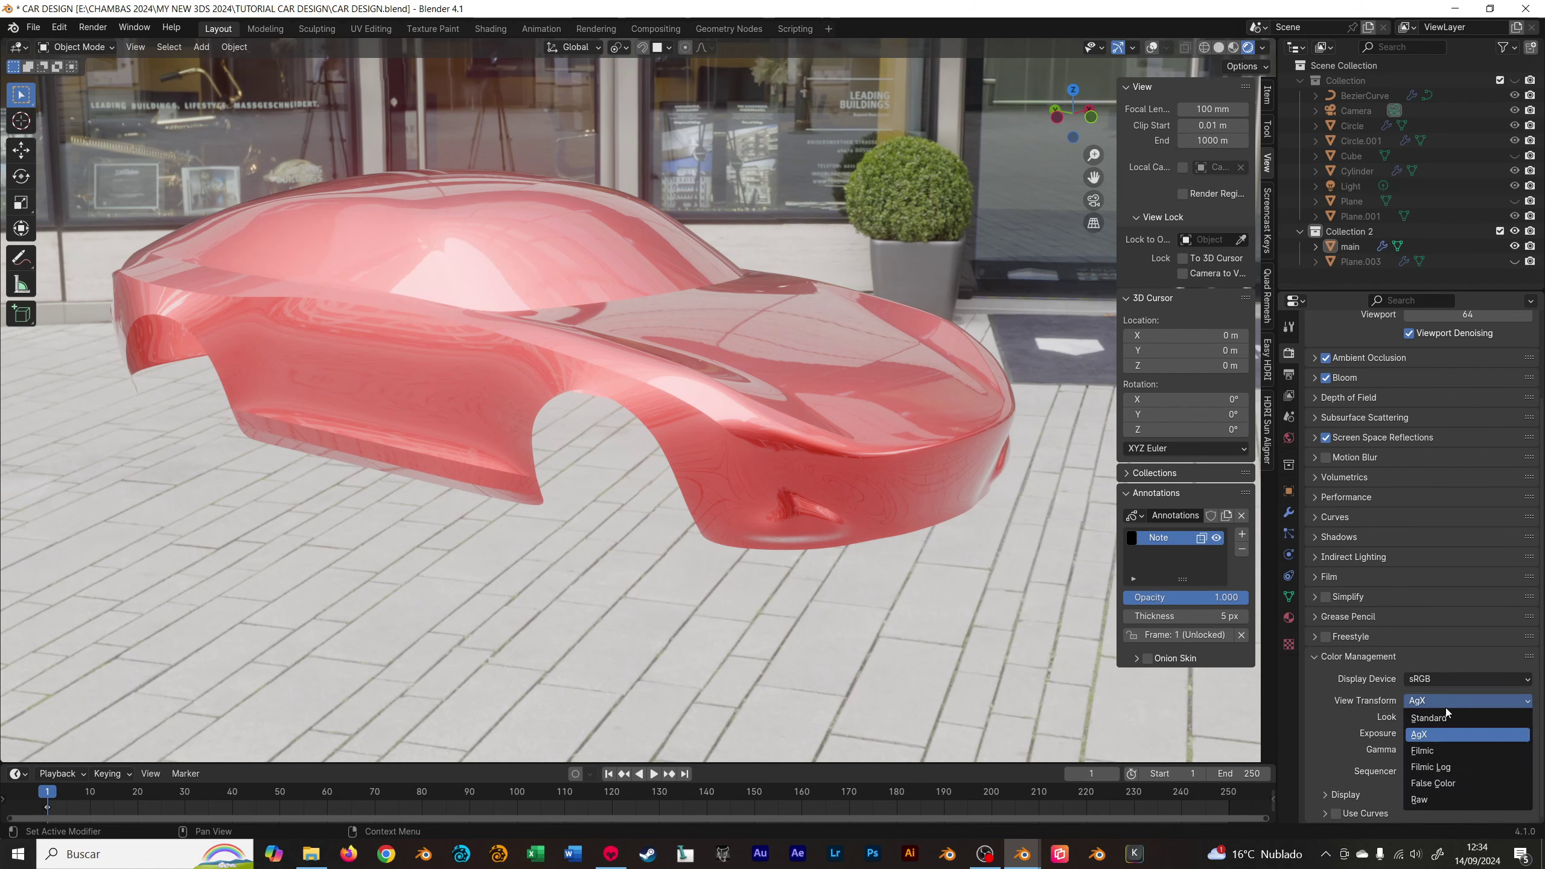
pyautogui.click(1449, 736)
pyautogui.click(1447, 718)
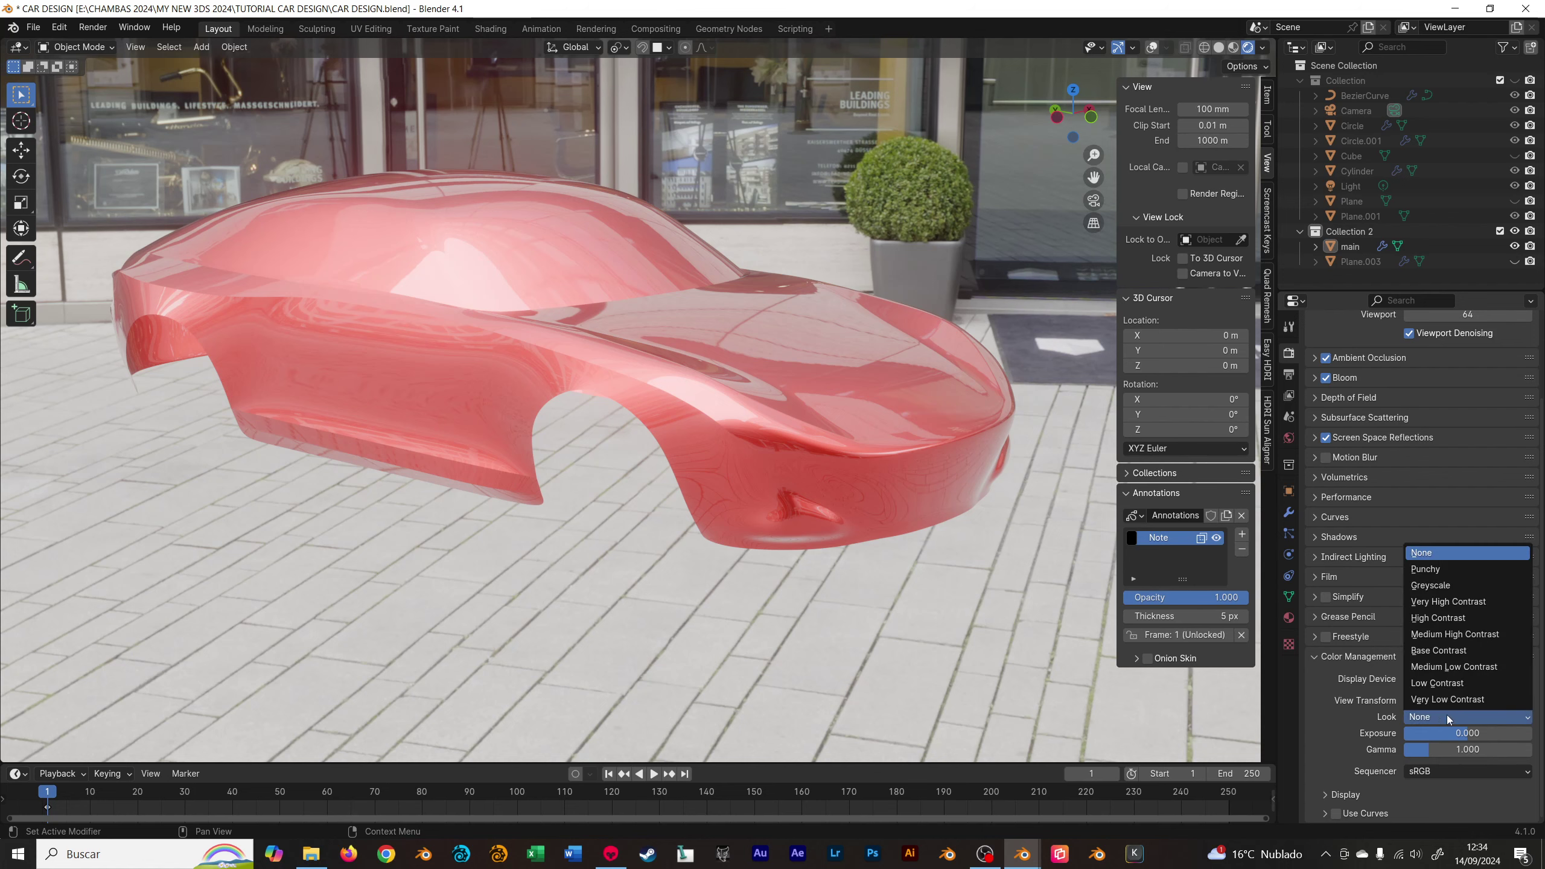
pyautogui.click(1445, 603)
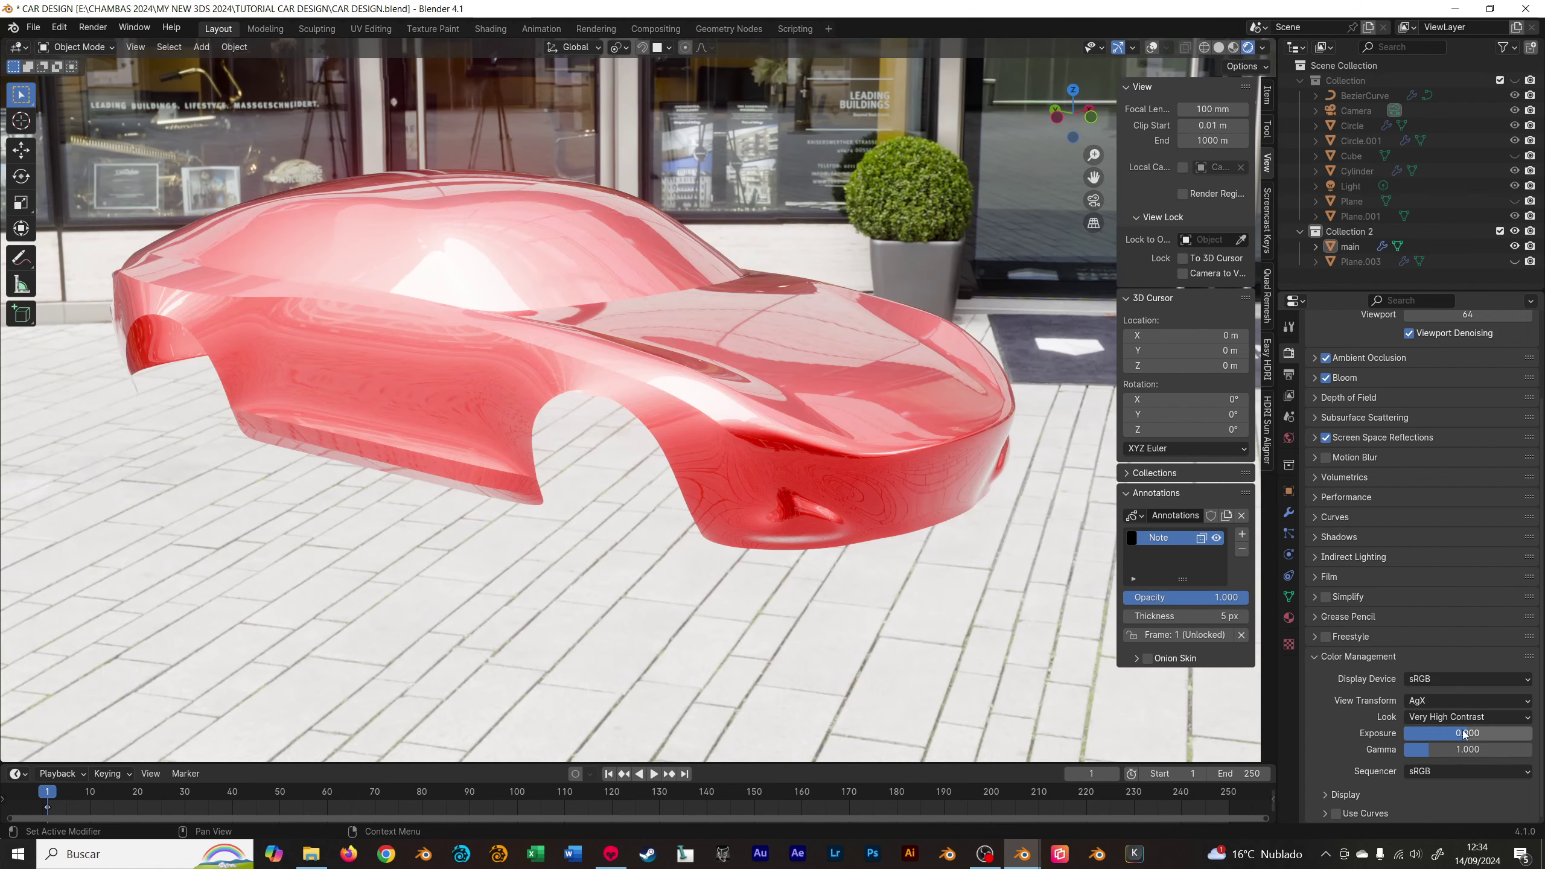
pyautogui.moveTo(1465, 733); pyautogui.dragTo(1447, 735)
pyautogui.moveTo(700, 364)
pyautogui.mouseDown(button='middle')
pyautogui.moveTo(713, 394)
pyautogui.moveTo(722, 362)
pyautogui.mouseUp(button='middle')
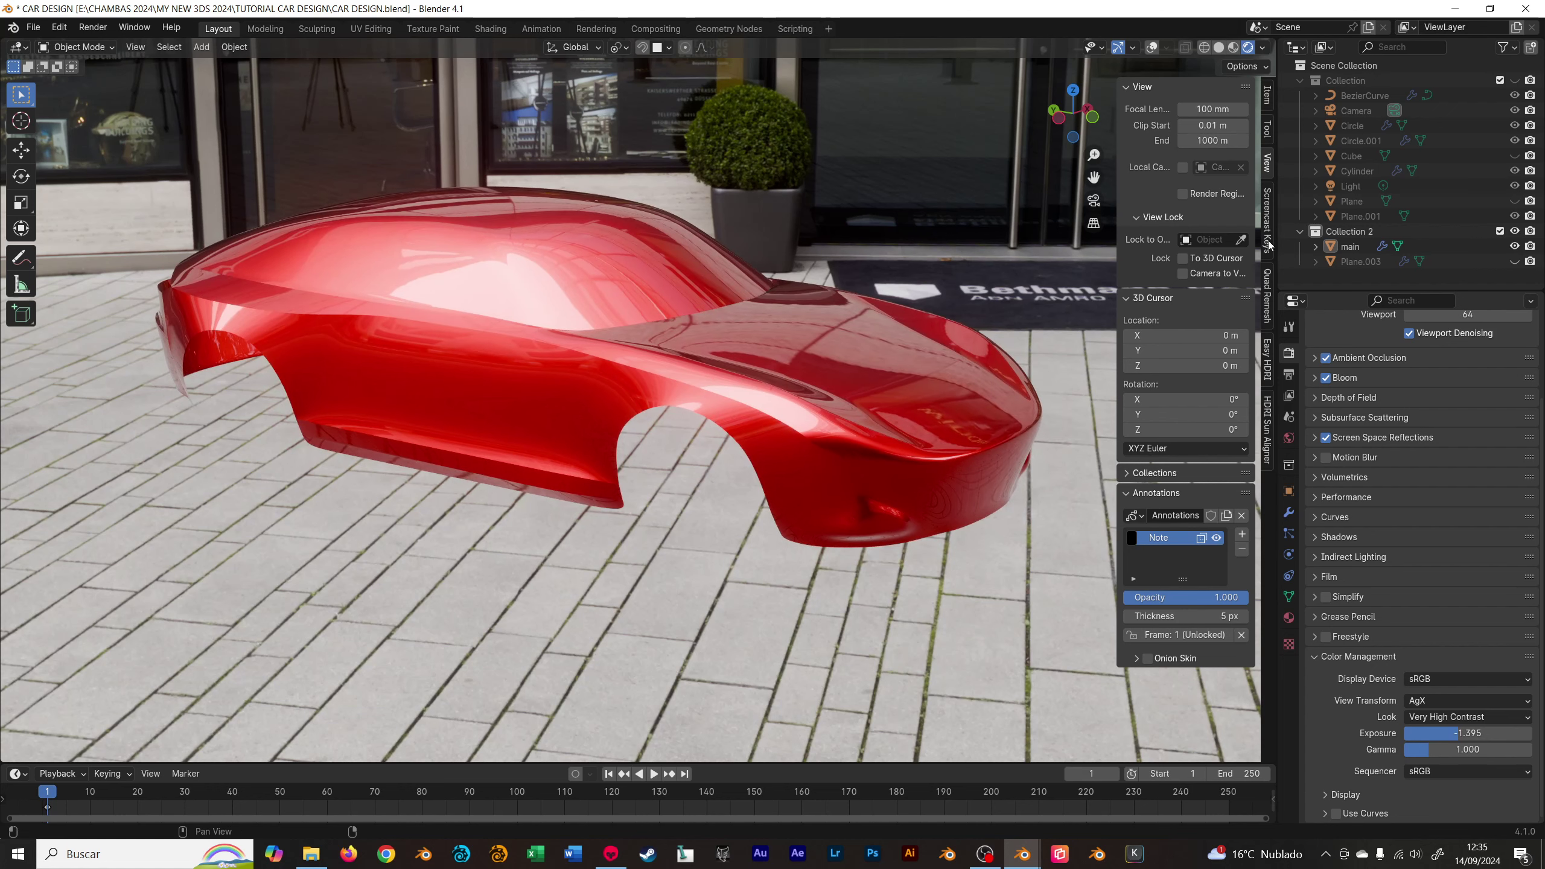
# - Add a plane and scale it up into a large floor under the car
pyautogui.hotkey('shift', 'a')
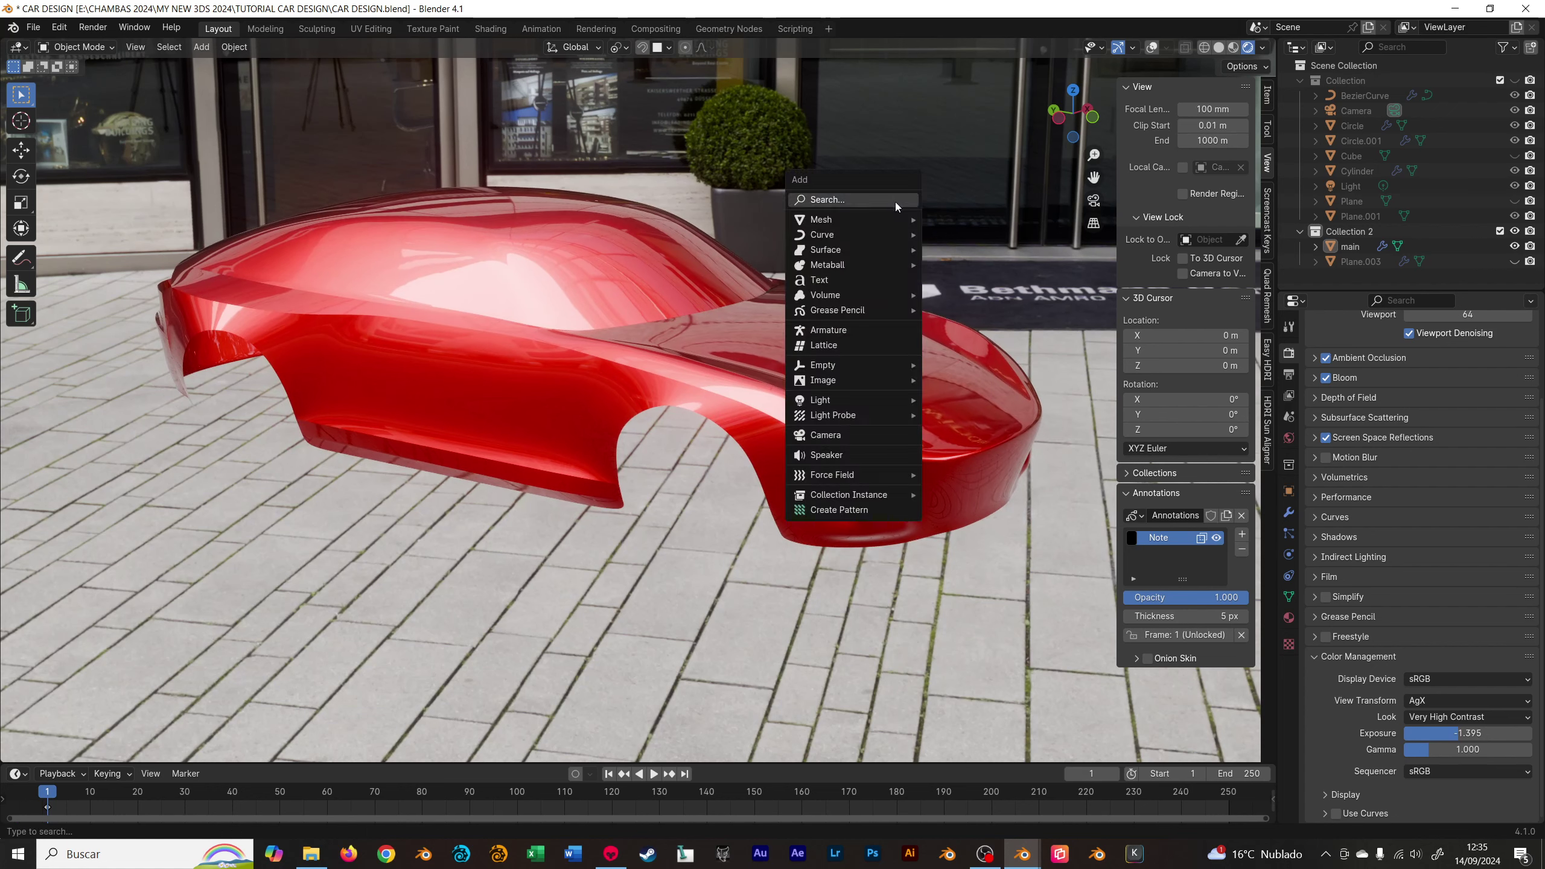
pyautogui.click(948, 221)
pyautogui.press('s')
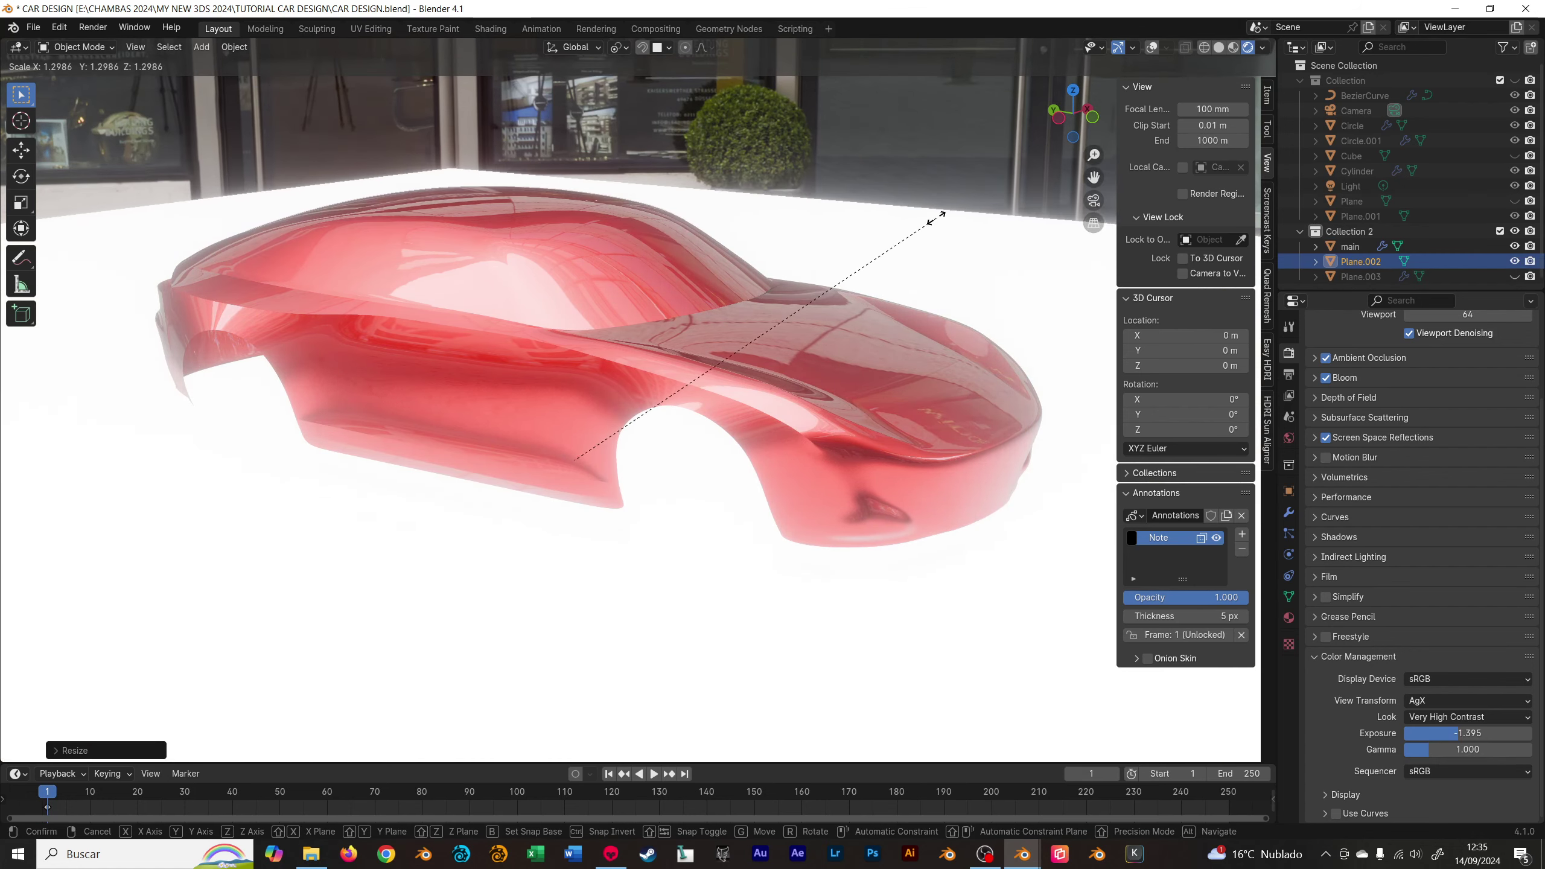
pyautogui.click(914, 275)
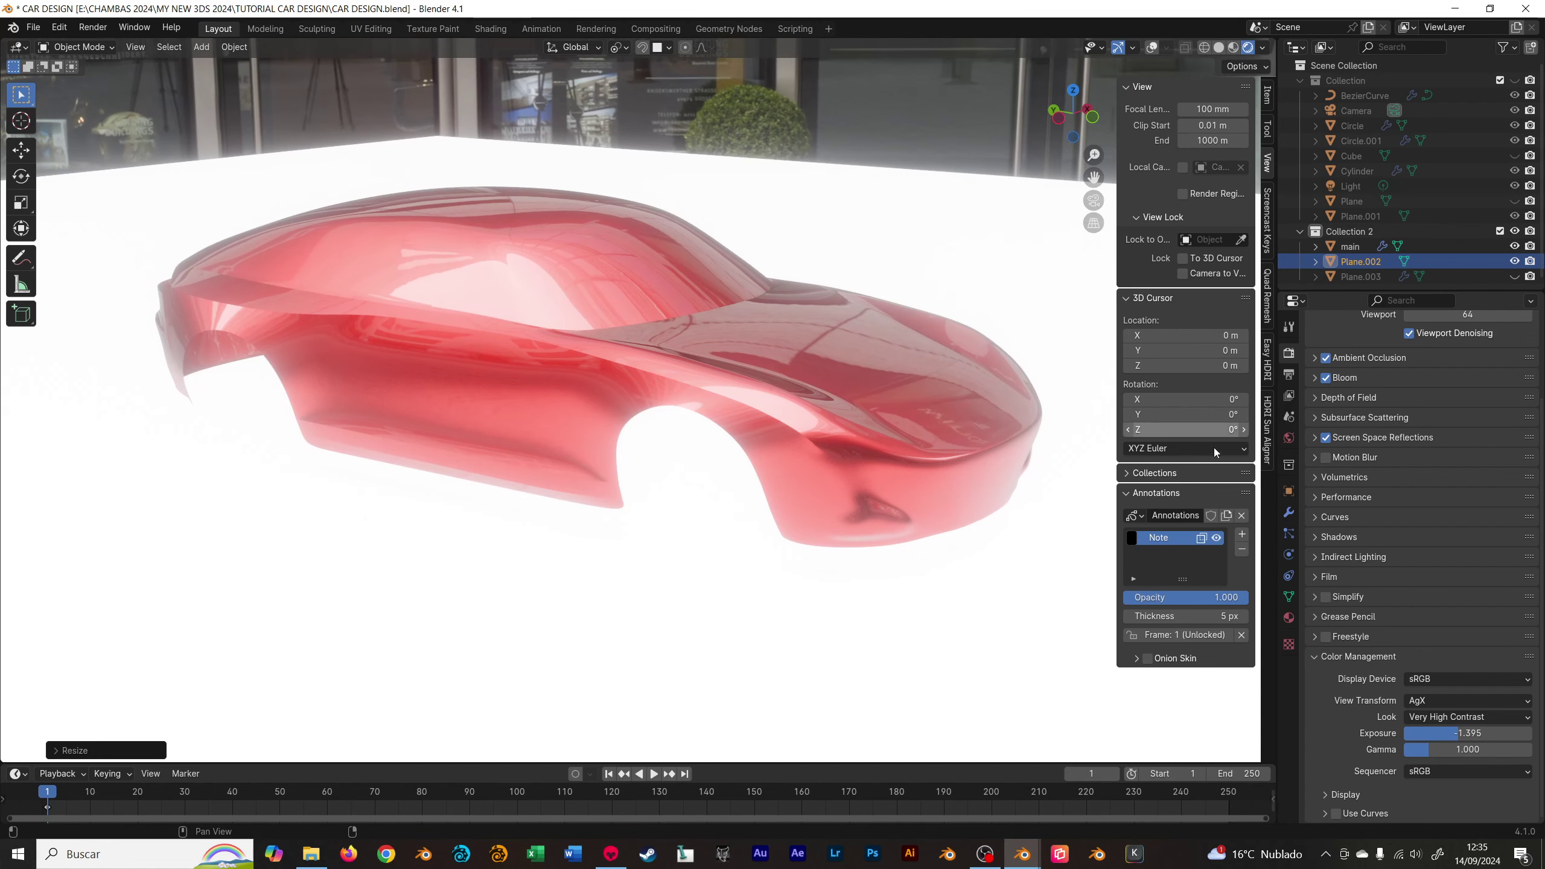
# - Give the floor plane a new dark grey material named floor
pyautogui.click(1289, 617)
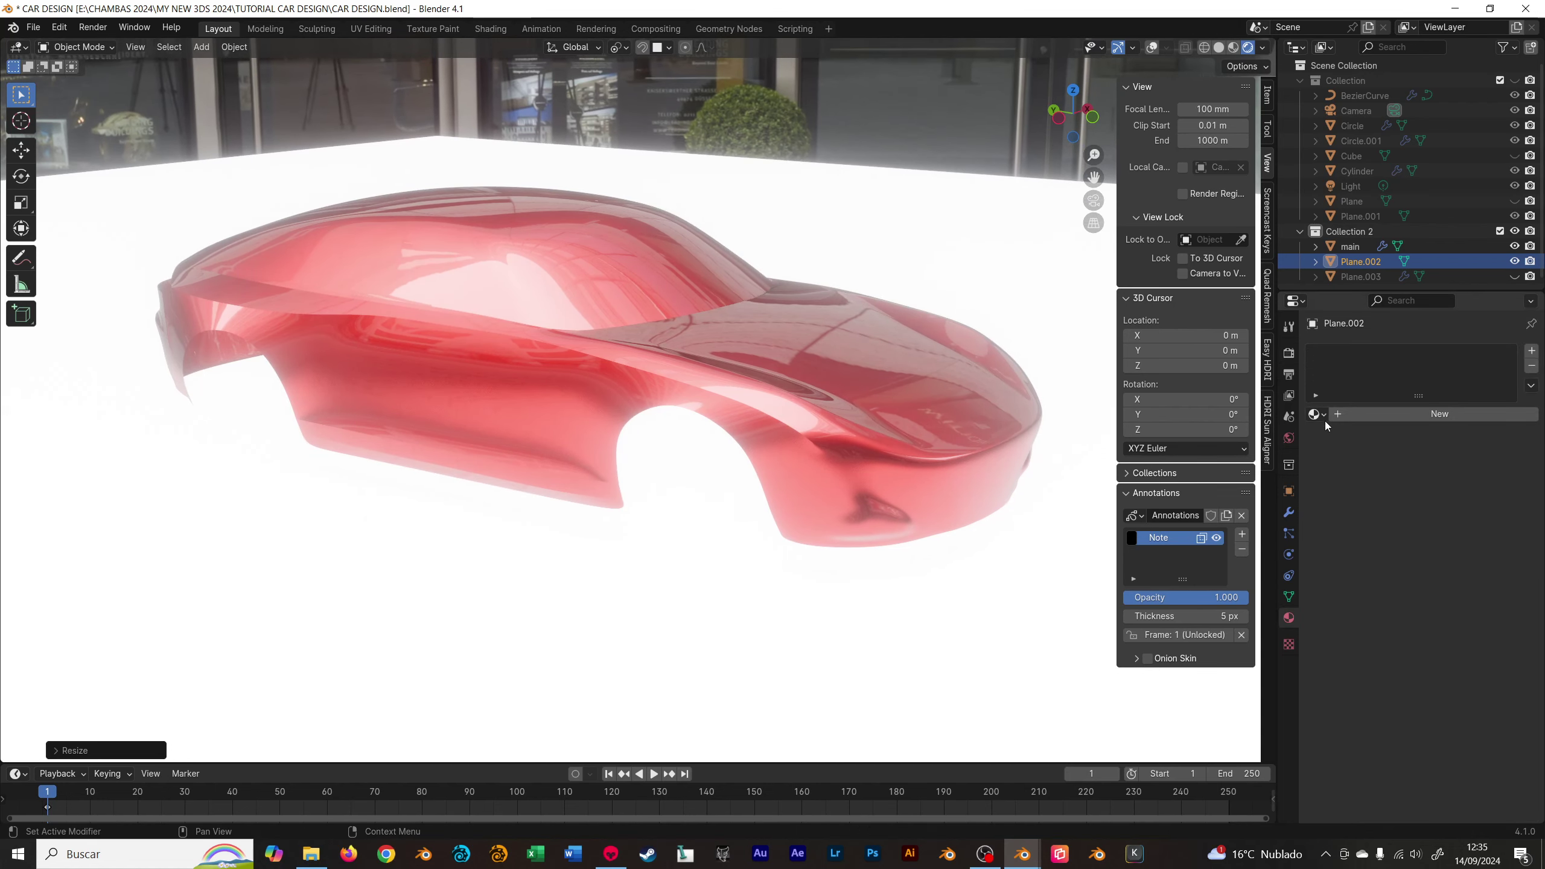
pyautogui.click(1390, 408)
pyautogui.write('floor')
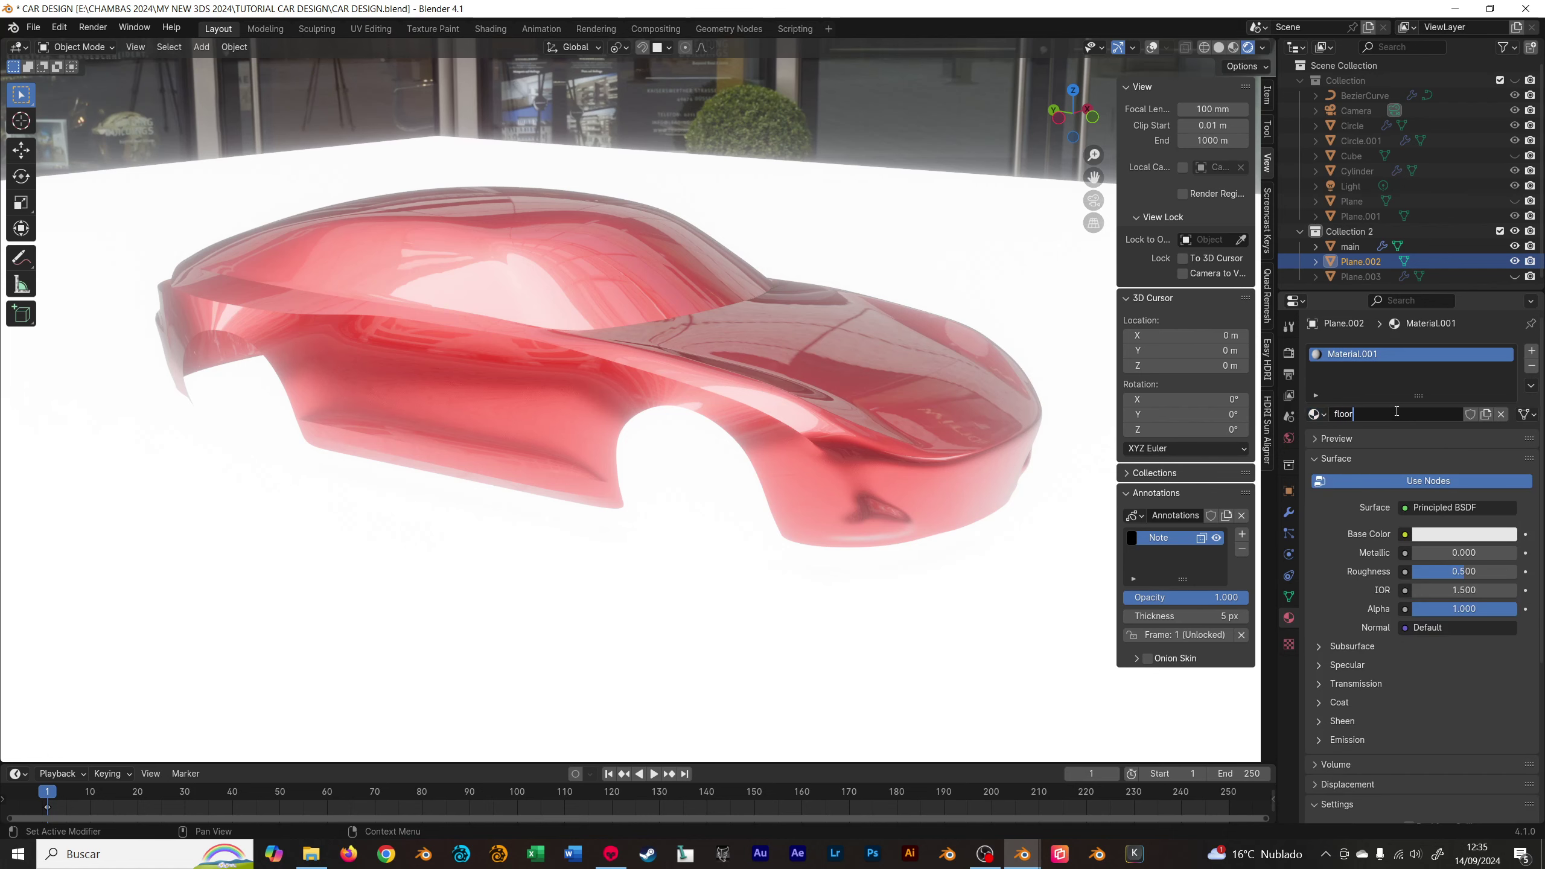
pyautogui.click(1454, 534)
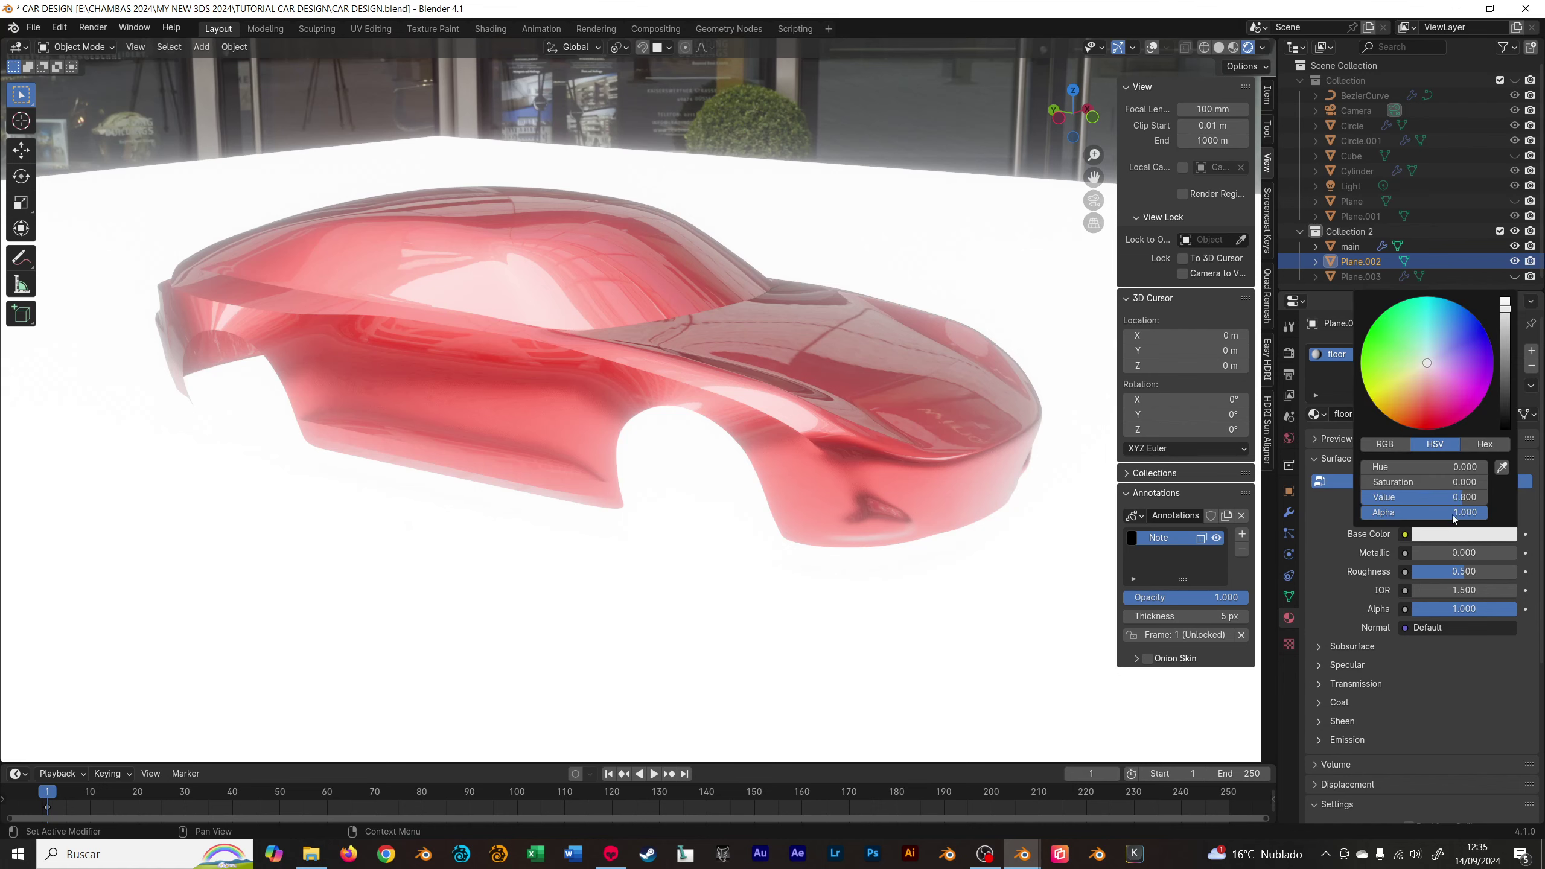
pyautogui.click(1505, 414)
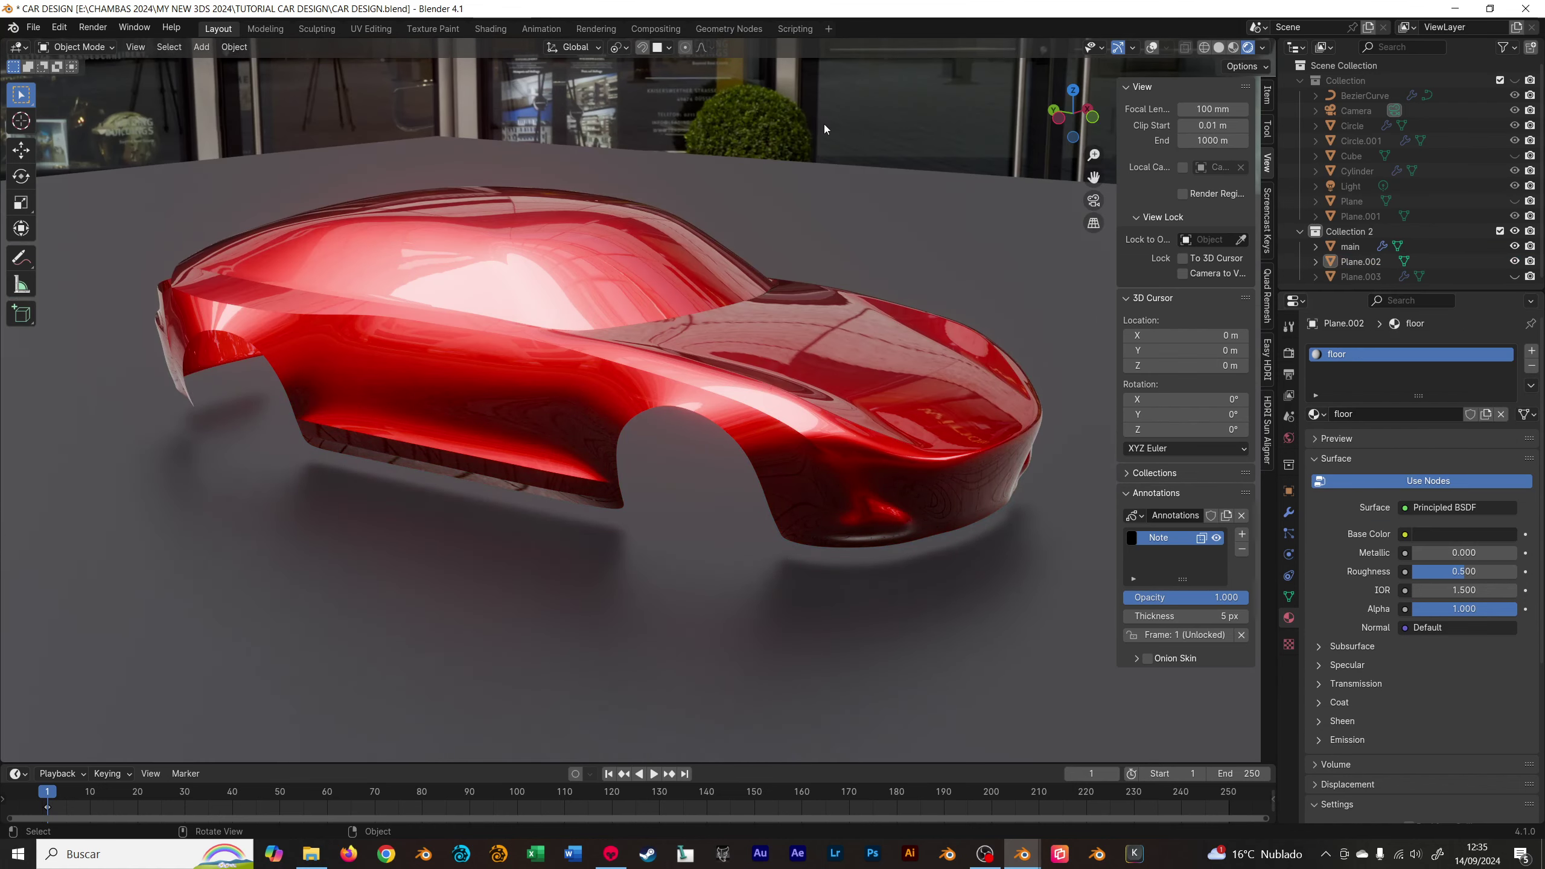
pyautogui.hotkey('shift', 'a')
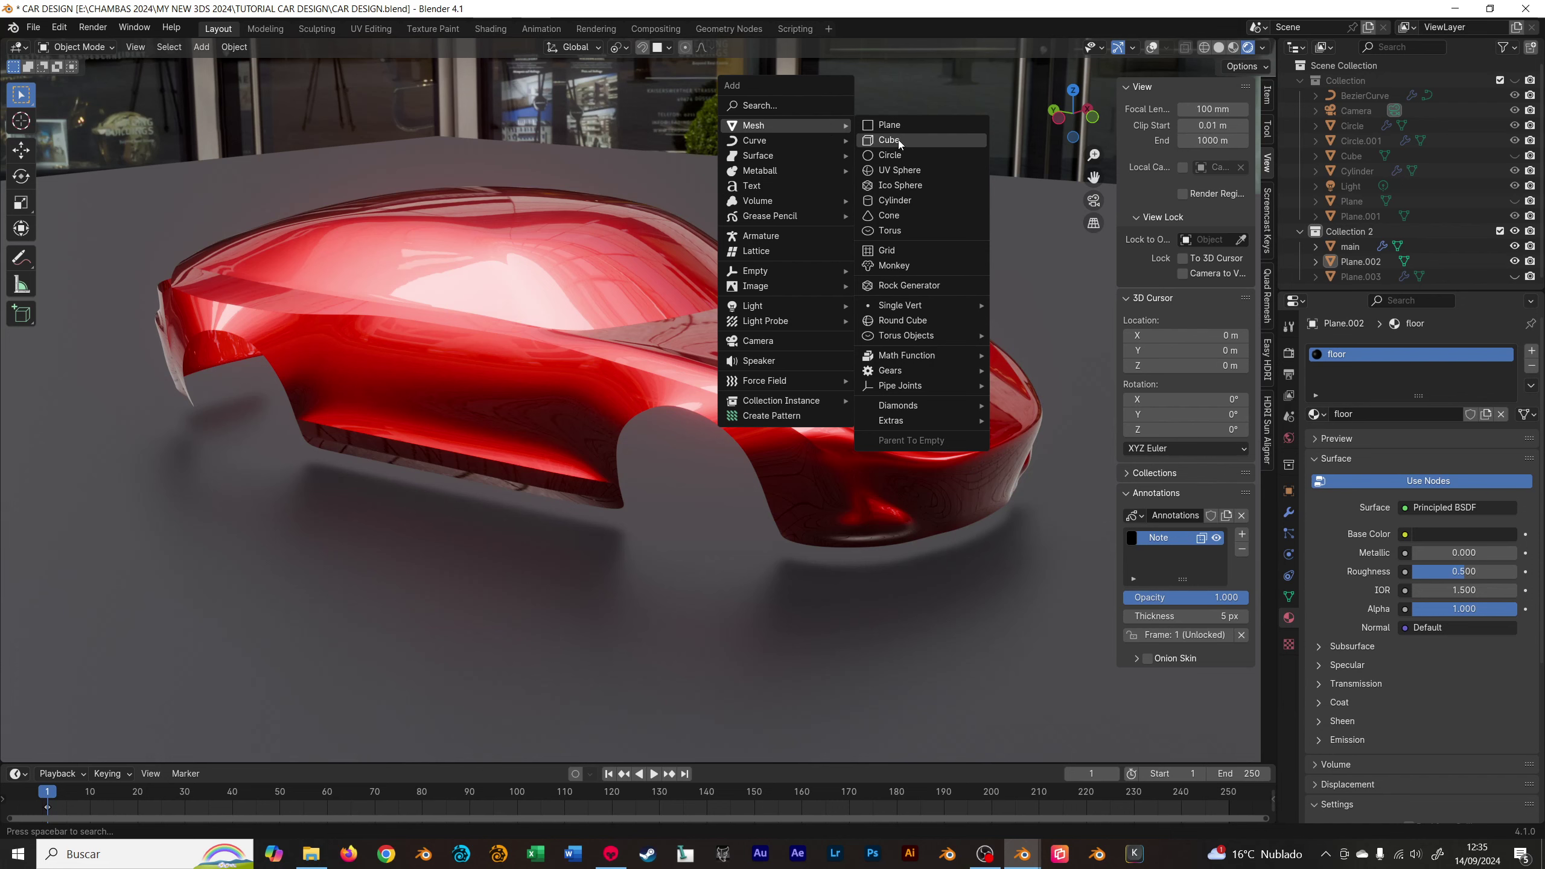
# - Add a cylinder, apply its location, and flatten it along Z
pyautogui.click(900, 201)
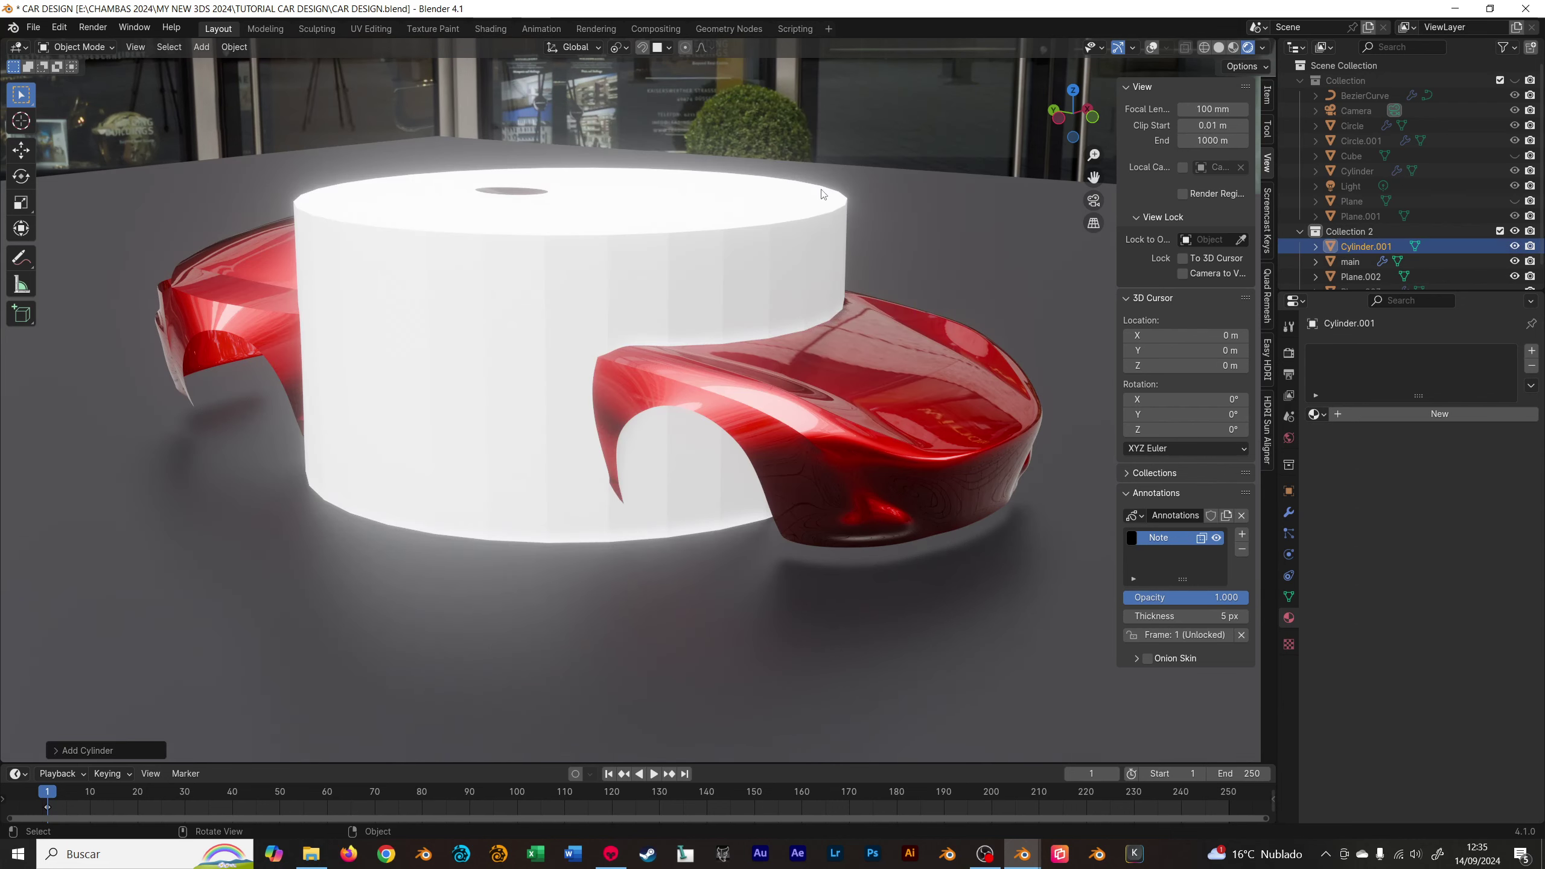
pyautogui.click(766, 261)
pyautogui.hotkey('shift', 'alt', 'z')
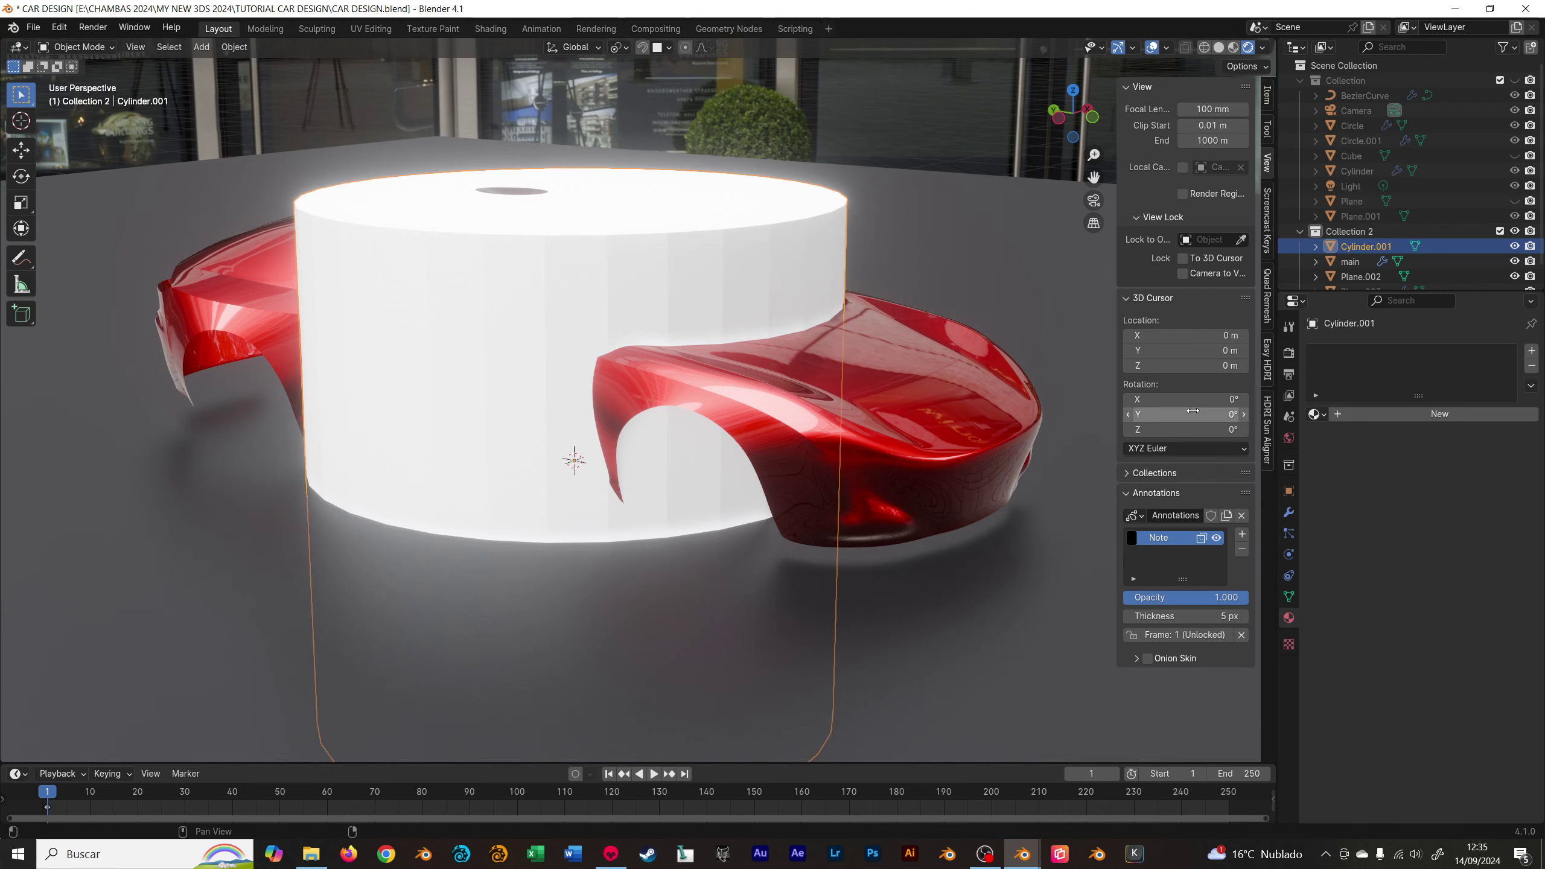
pyautogui.hotkey('ctrl', 'a')
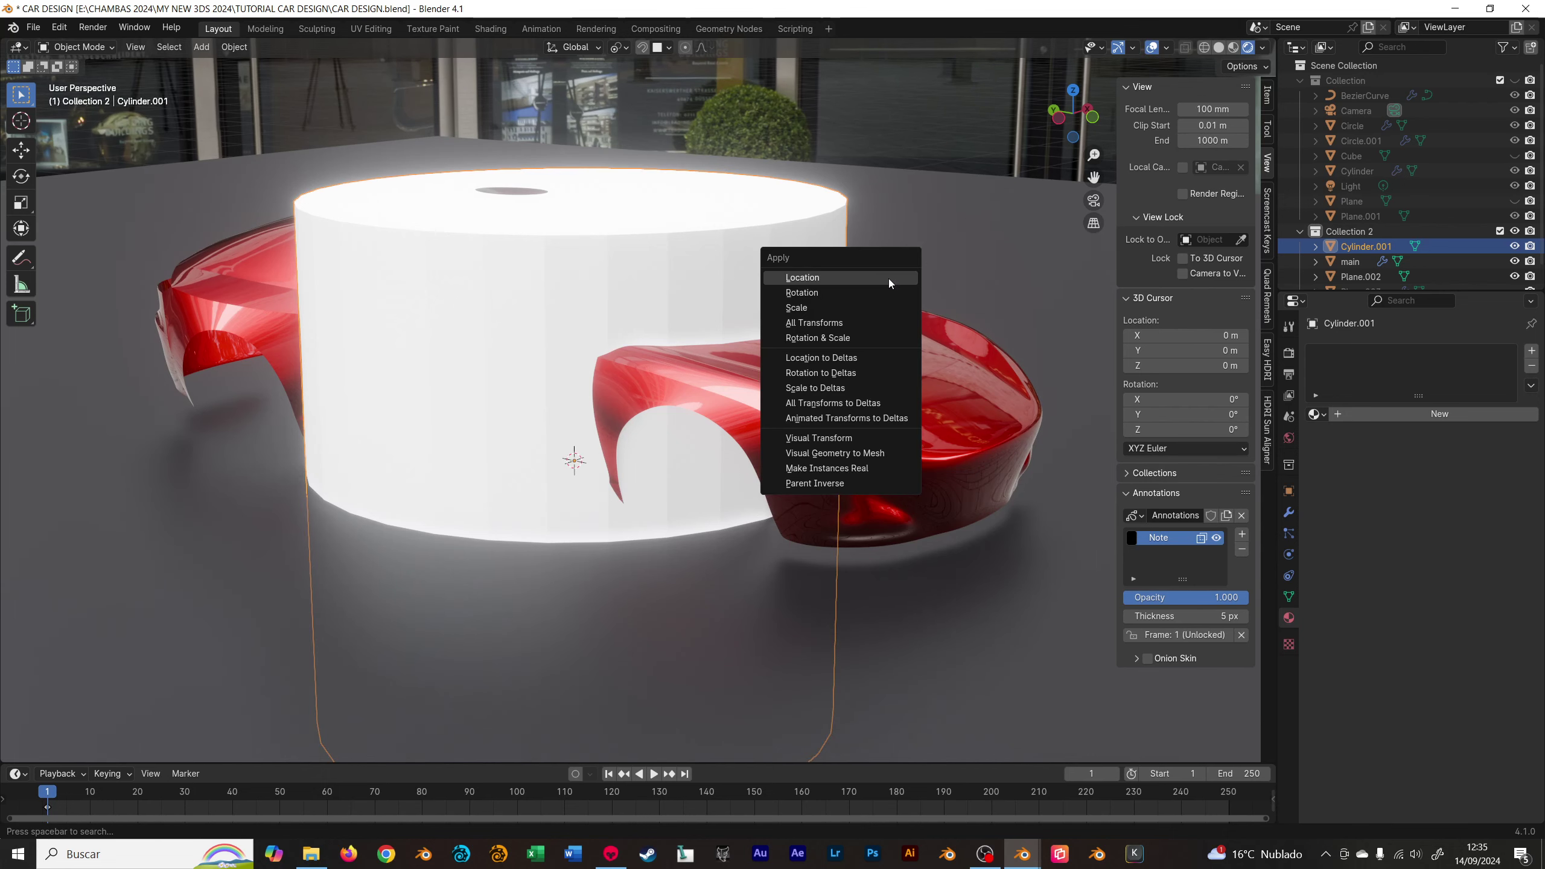
pyautogui.click(889, 311)
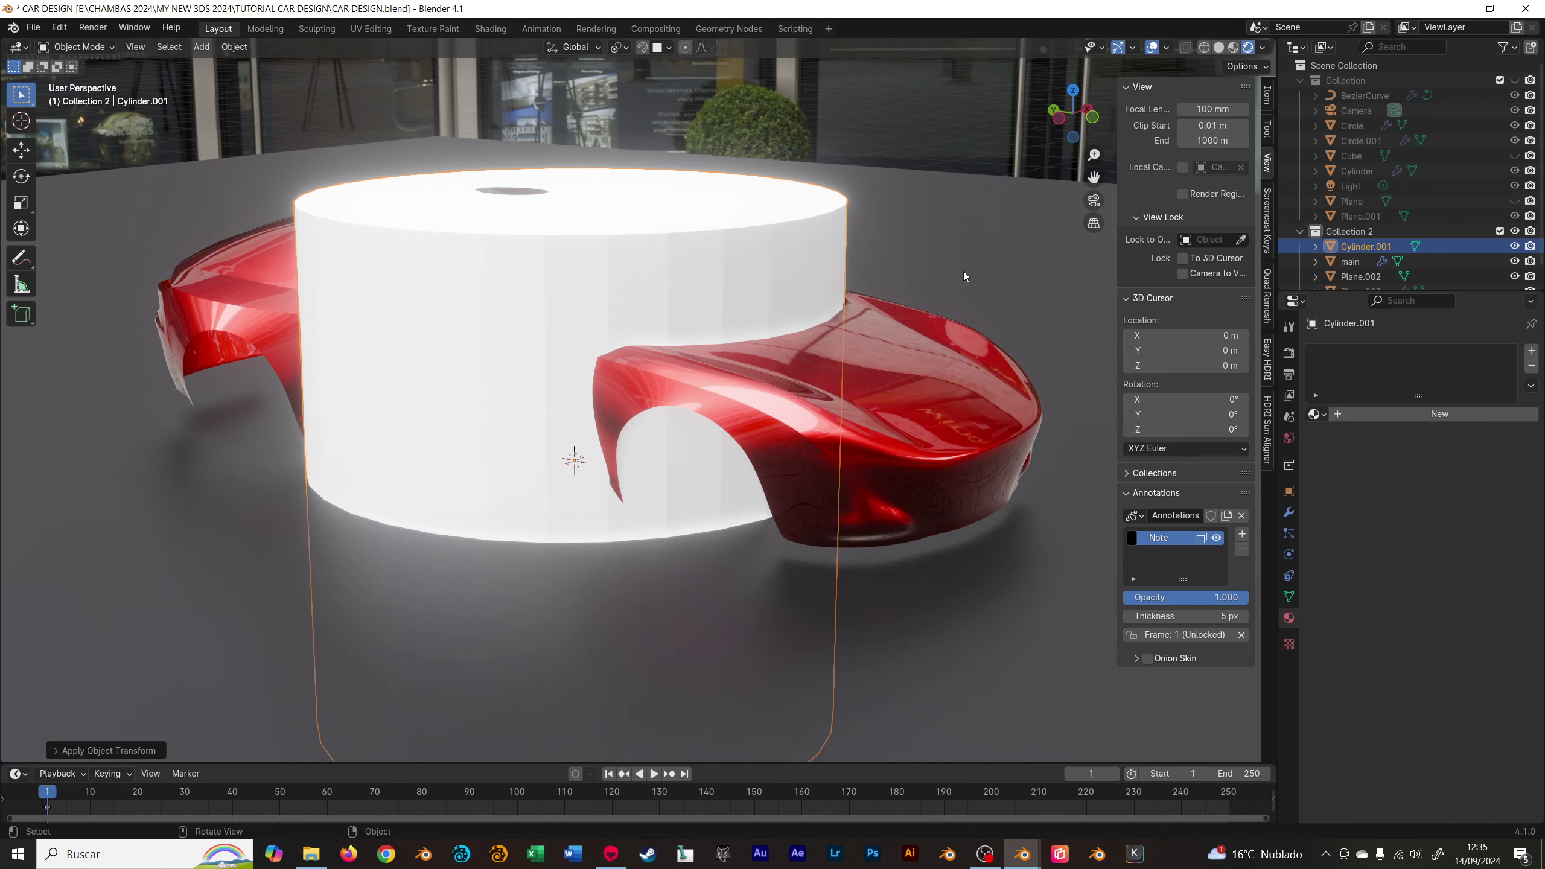
pyautogui.press('s')
pyautogui.press('z')
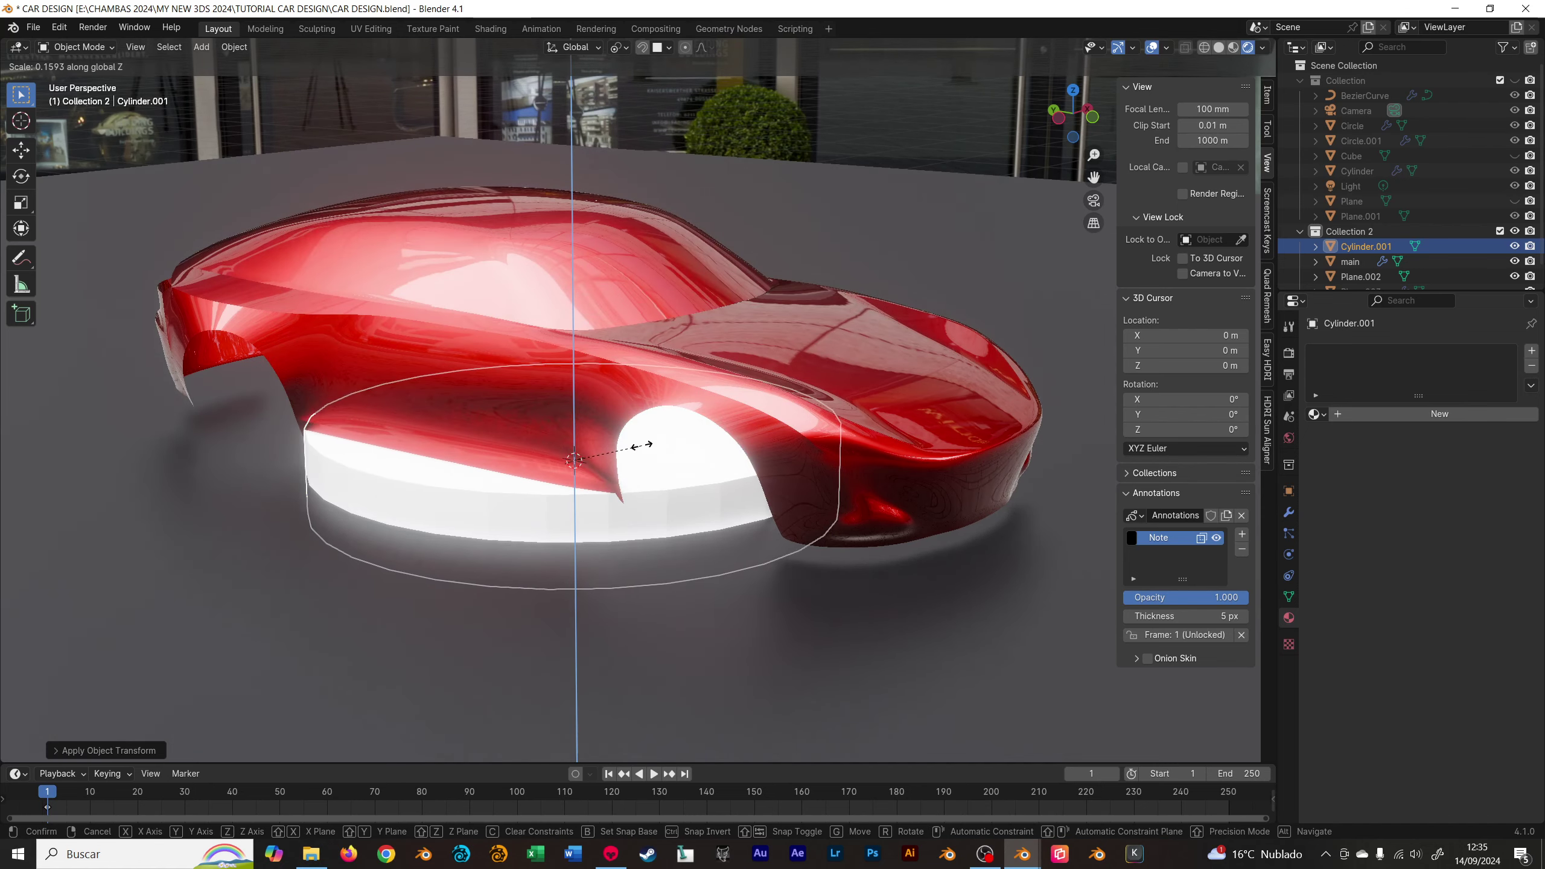
pyautogui.click(676, 391)
# - Rotate the flat cylinder 90° upright, narrow it along X, and move it beside the car
pyautogui.keyDown('alt'); pyautogui.moveTo(676, 391); pyautogui.dragTo(615, 369, button='middle'); pyautogui.keyUp('alt')
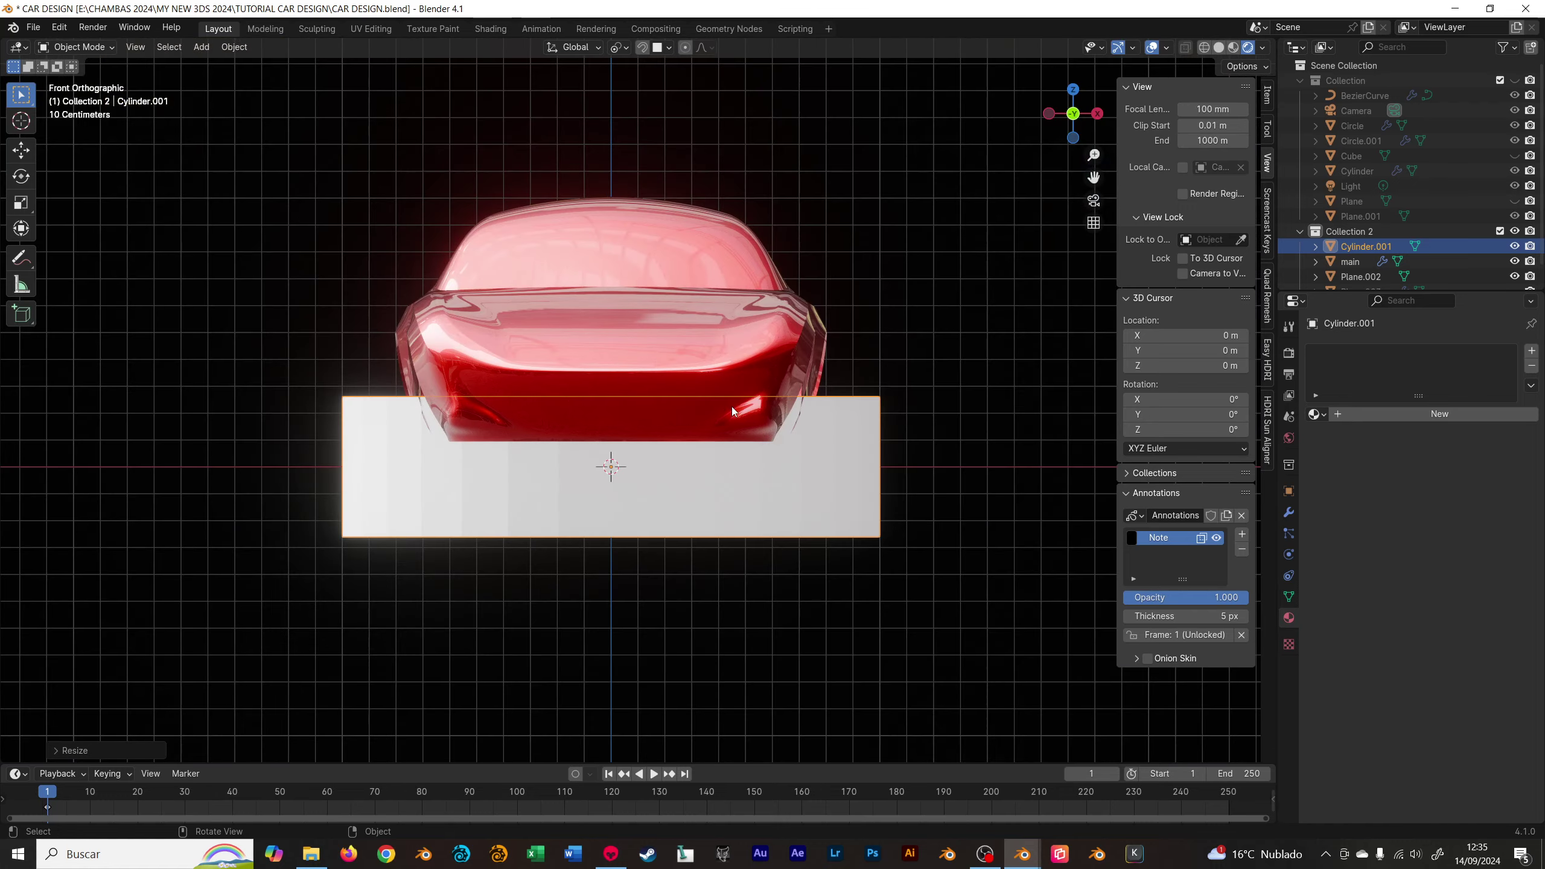
pyautogui.press('r')
pyautogui.click(747, 332)
pyautogui.press('s')
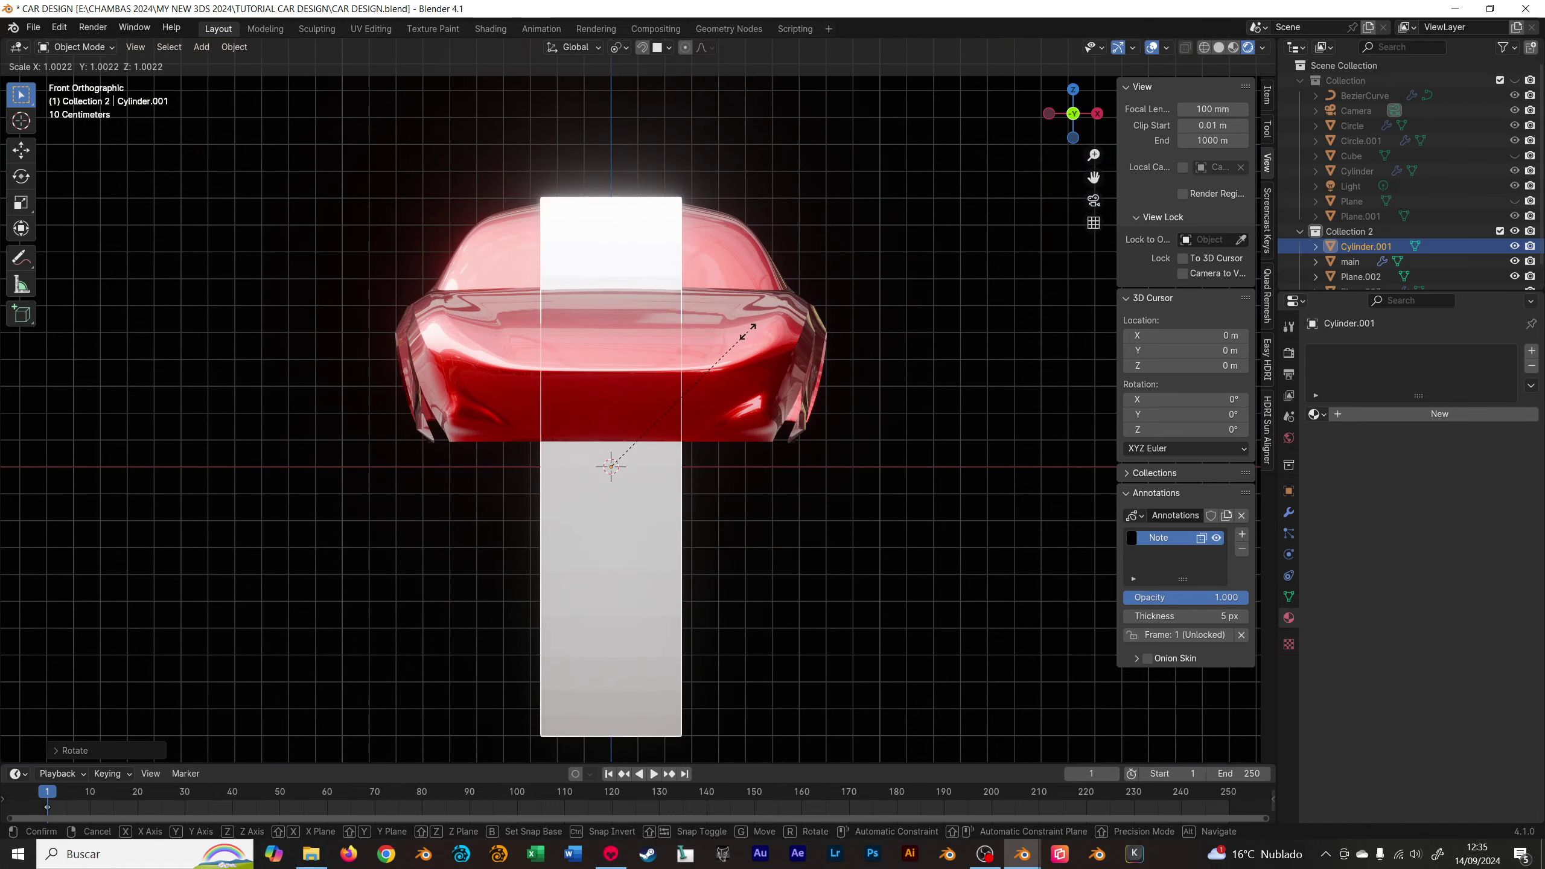
pyautogui.press('x')
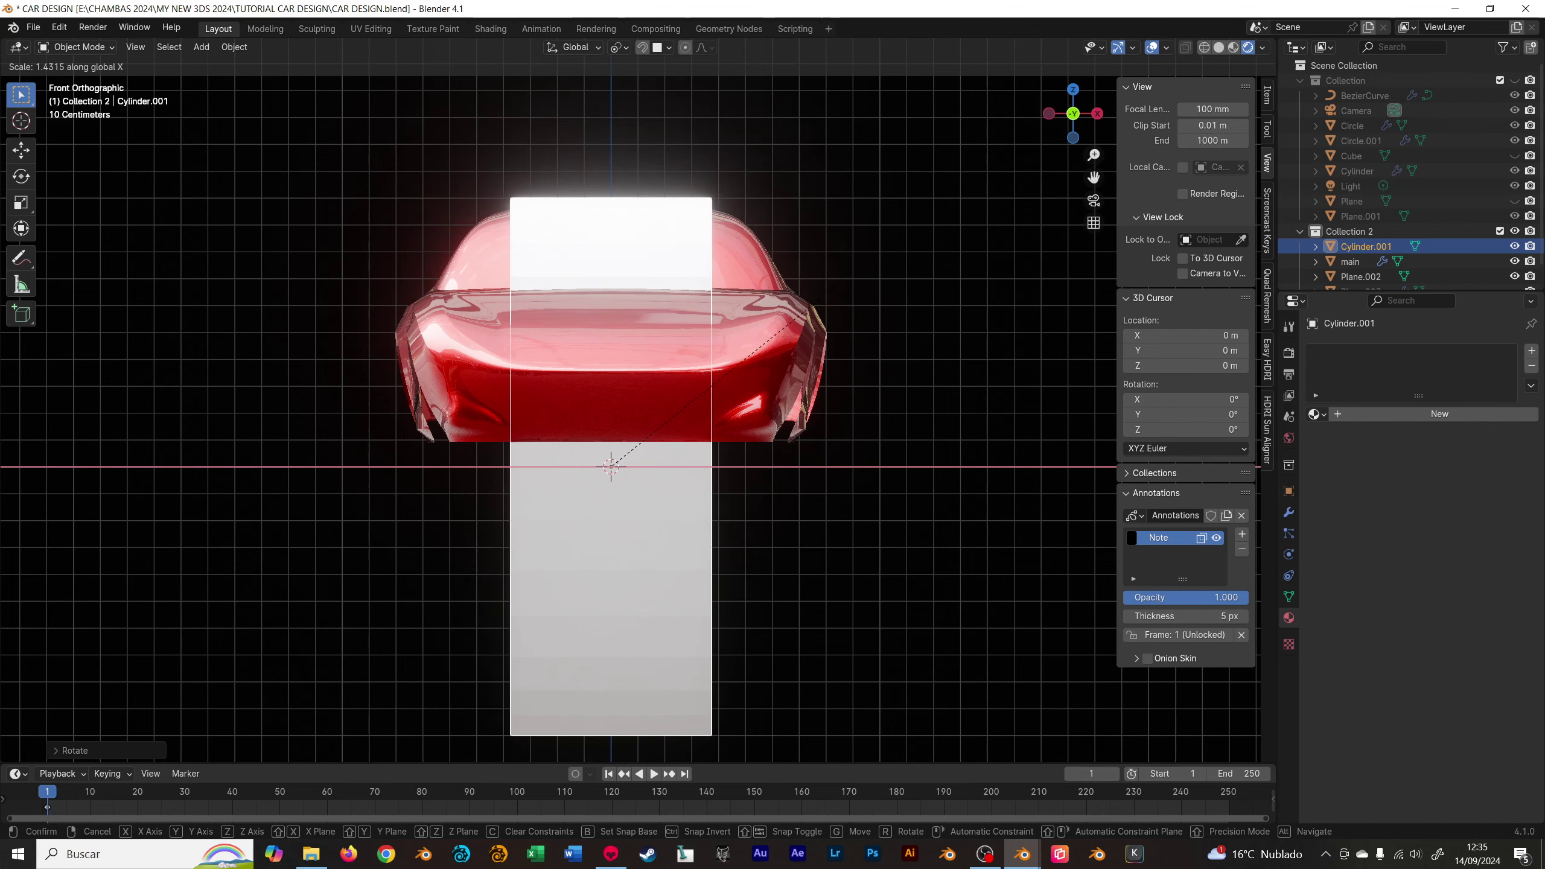
pyautogui.click(613, 458)
pyautogui.press('g')
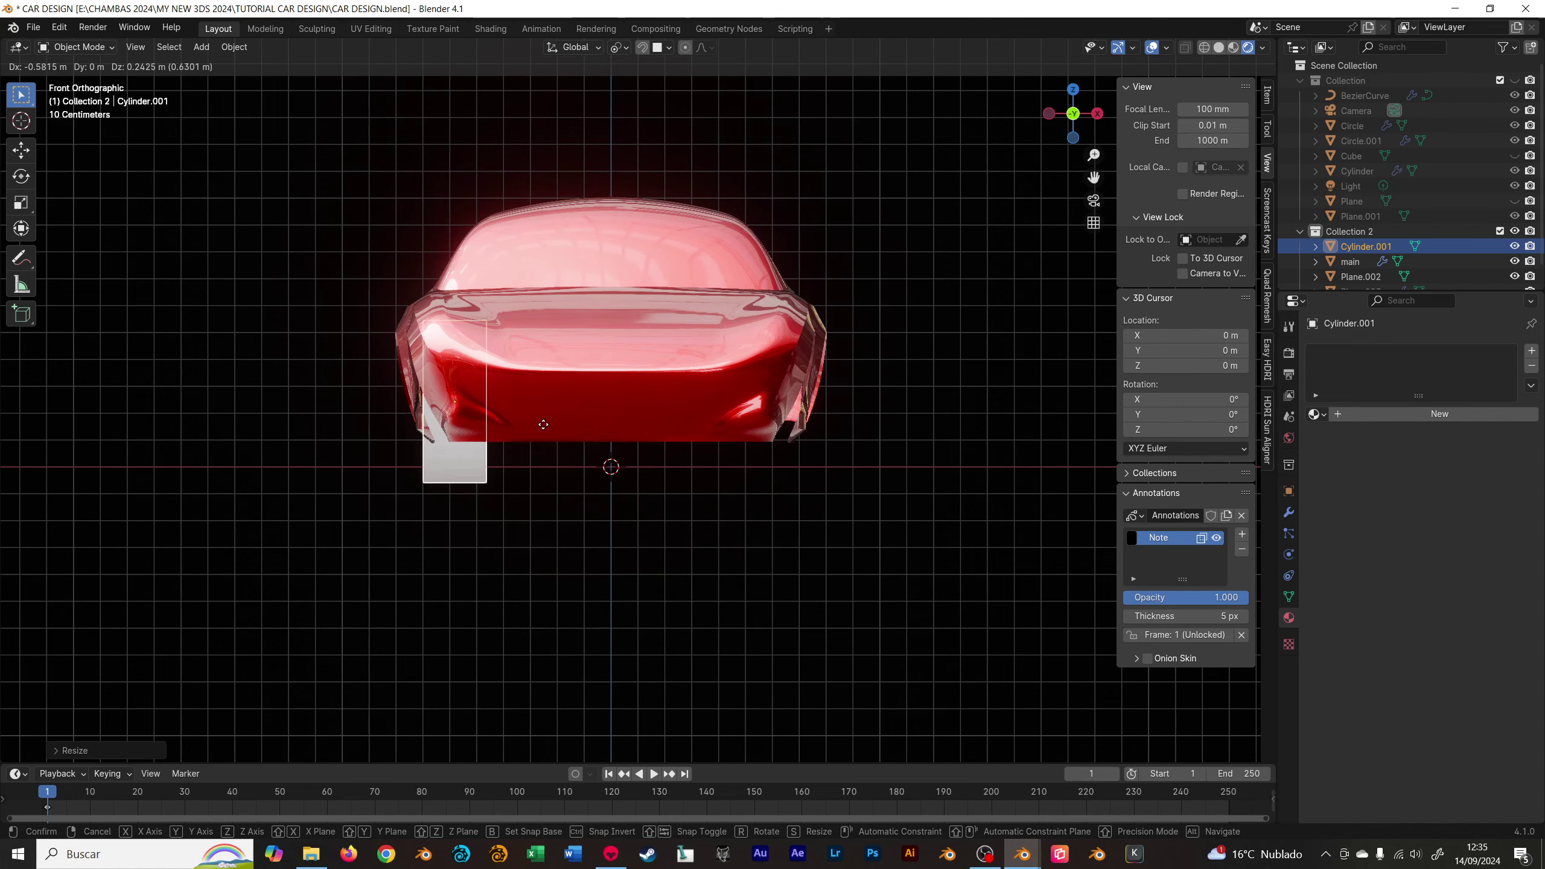
pyautogui.click(543, 424)
# - Fit the cylinder into the wheel arch in left side view, shrinking and centring it
pyautogui.moveTo(543, 424)
pyautogui.mouseDown(button='middle')
pyautogui.moveTo(625, 393)
pyautogui.moveTo(682, 405)
pyautogui.mouseUp(button='middle')
pyautogui.press('ctrl+KP_3')
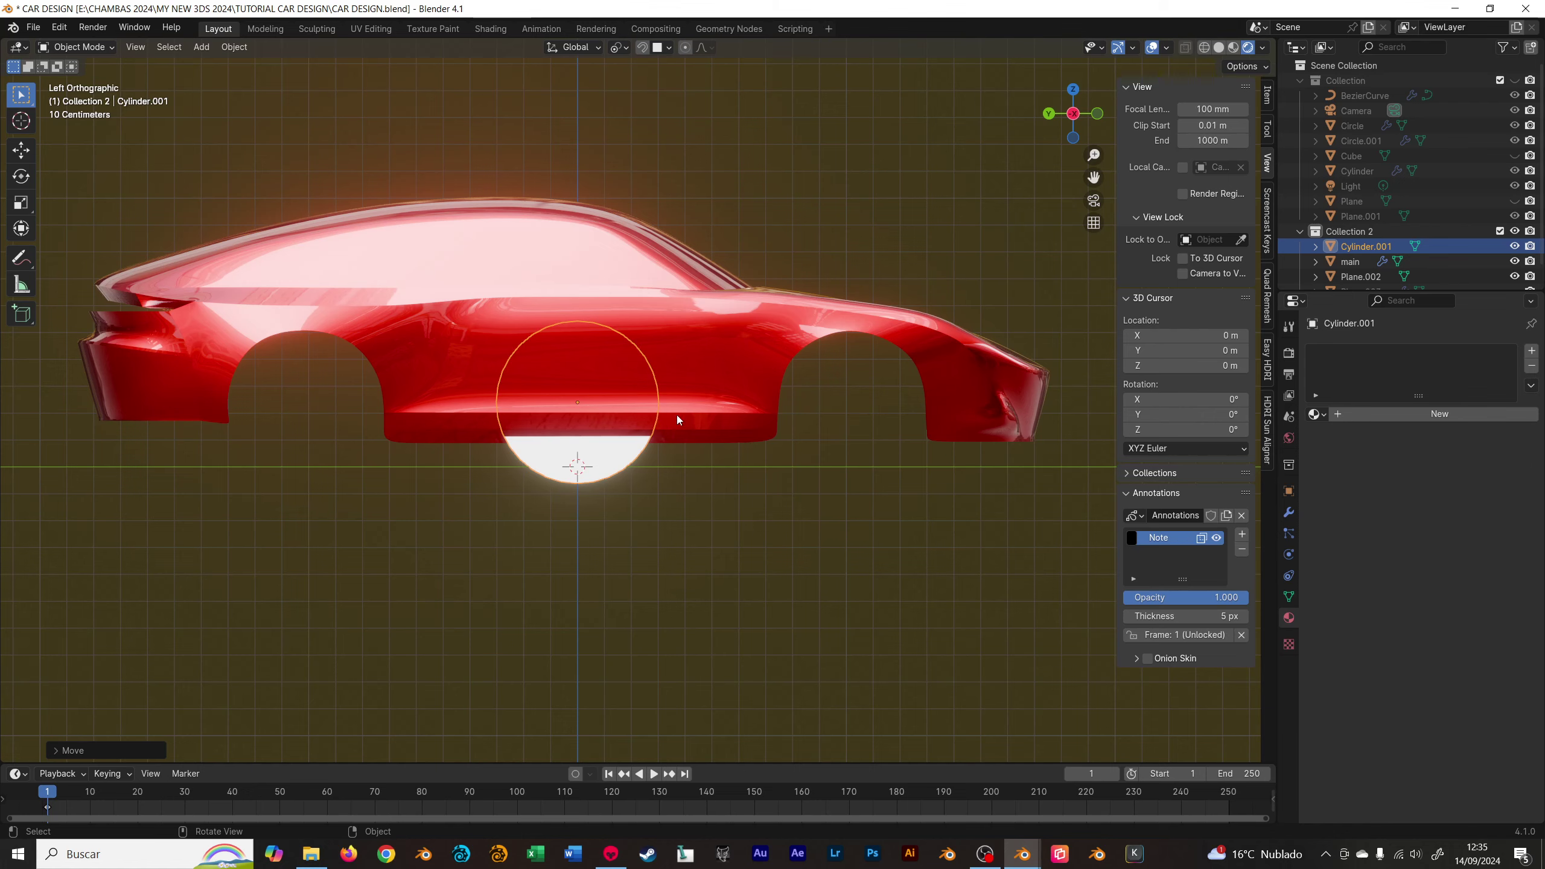
pyautogui.press('g')
pyautogui.click(912, 417)
pyautogui.scroll(2, 645, 321)
pyautogui.scroll(4, 645, 321)
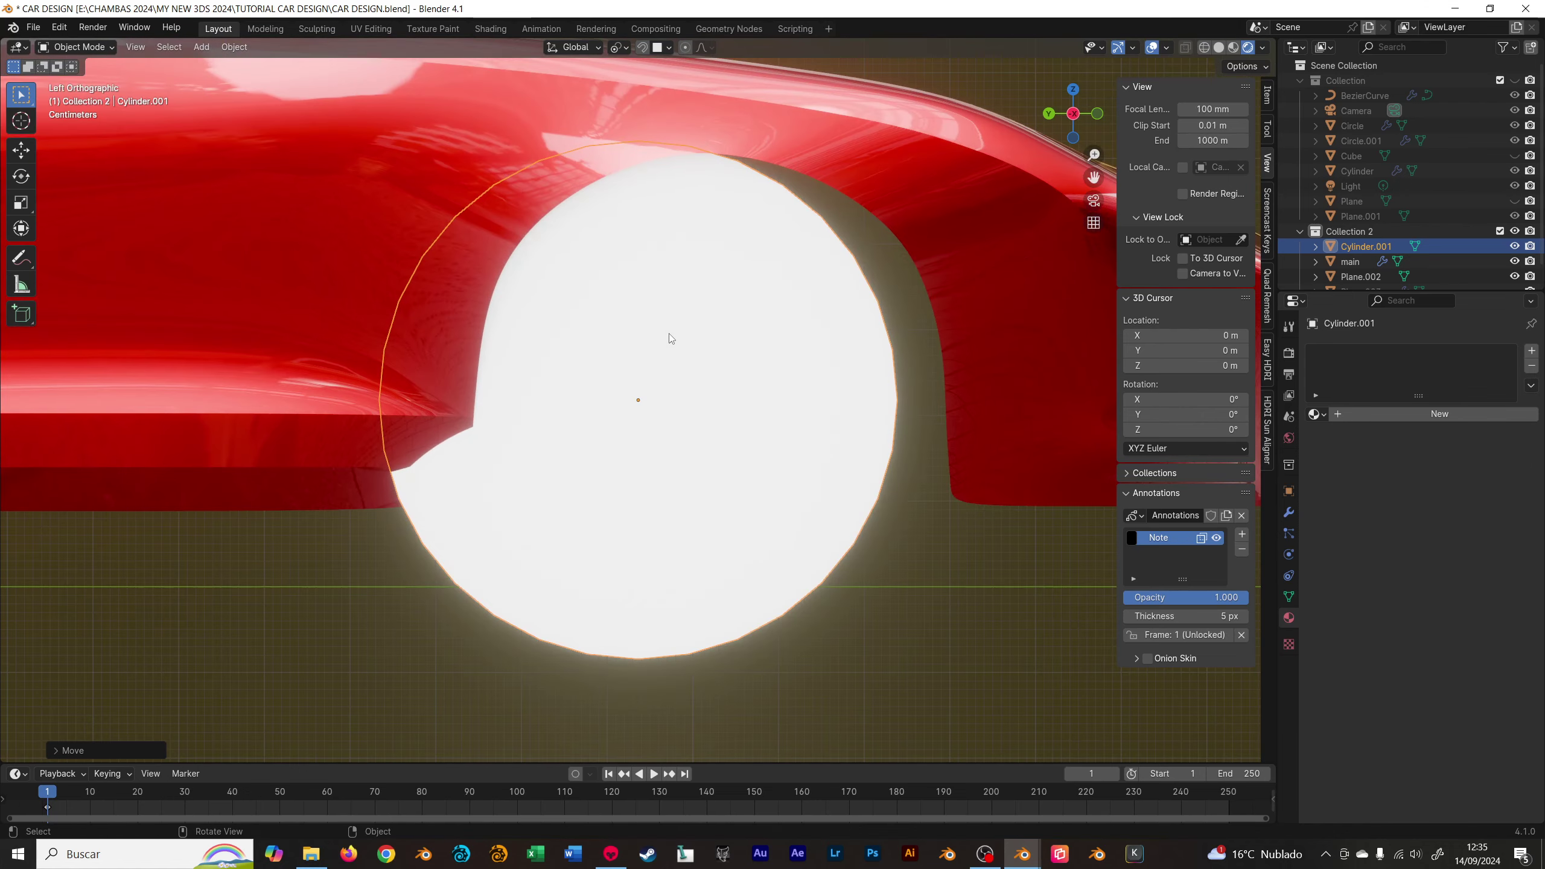
pyautogui.scroll(-3, 669, 338)
pyautogui.scroll(-2, 799, 298)
pyautogui.press('s')
pyautogui.click(818, 334)
pyautogui.press('g')
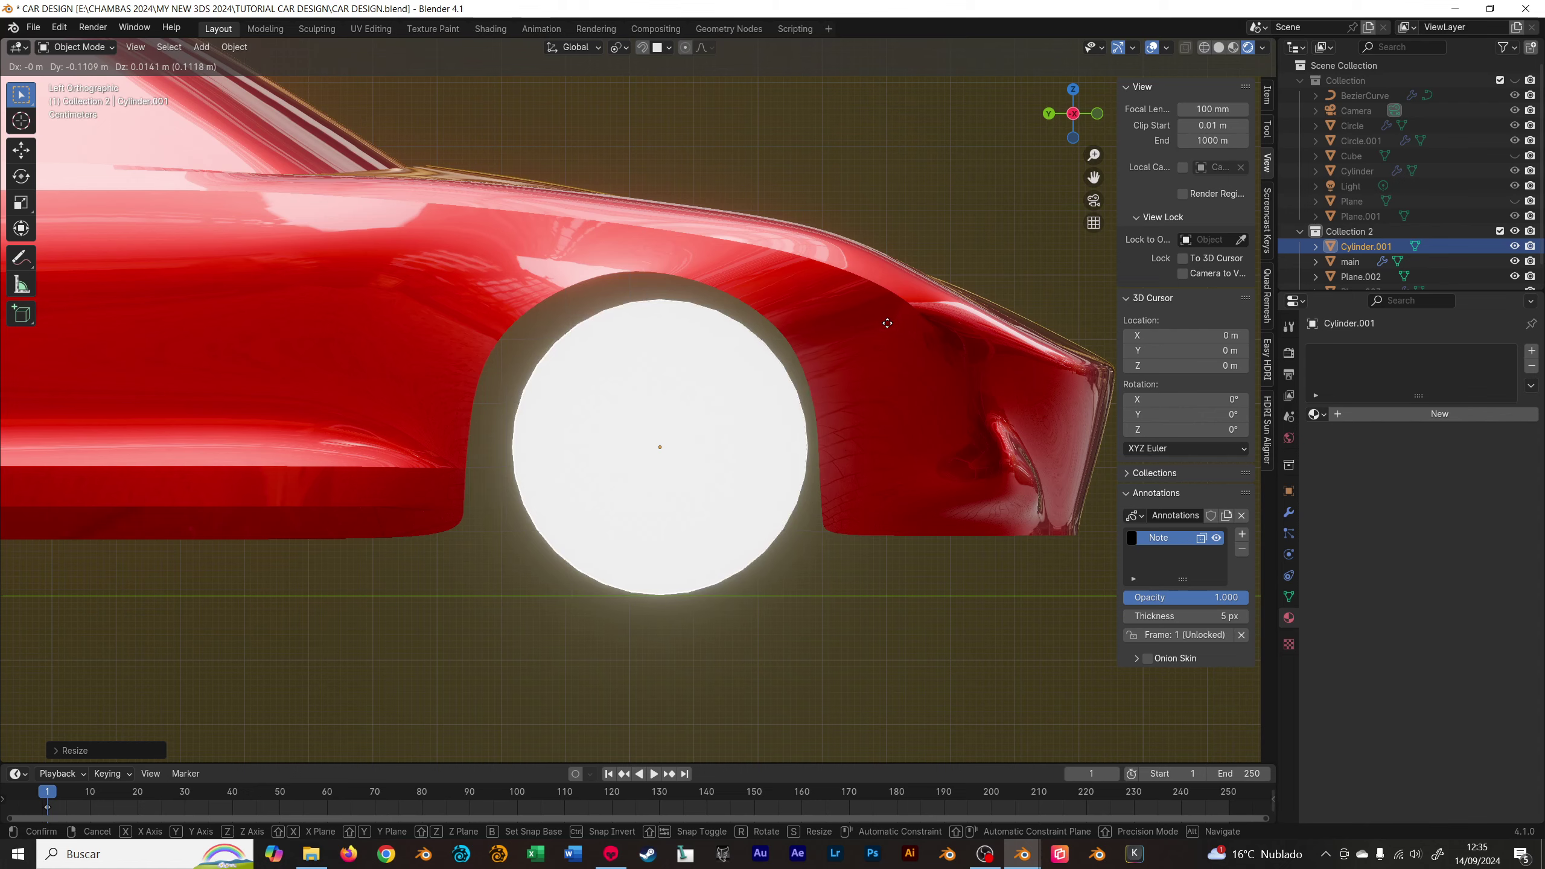
pyautogui.press('s')
pyautogui.press('g')
pyautogui.click(776, 373)
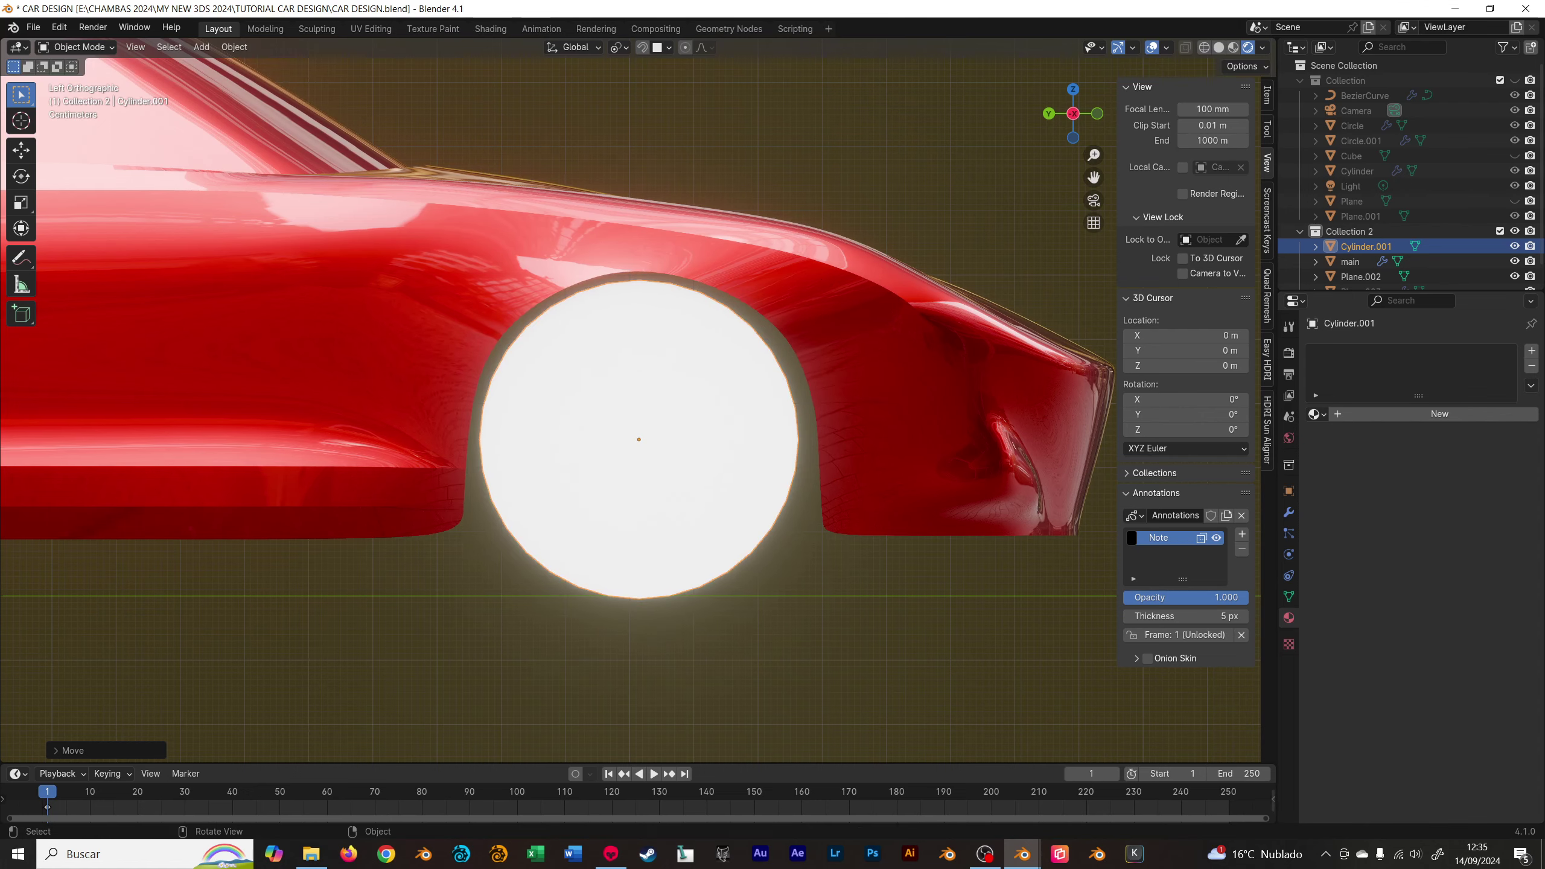
# - Shift the wheel along X to line it up in its arch
pyautogui.scroll(-6, 790, 316)
pyautogui.moveTo(649, 348)
pyautogui.mouseDown(button='middle')
pyautogui.moveTo(655, 413)
pyautogui.moveTo(624, 518)
pyautogui.moveTo(518, 394)
pyautogui.moveTo(572, 394)
pyautogui.mouseUp(button='middle')
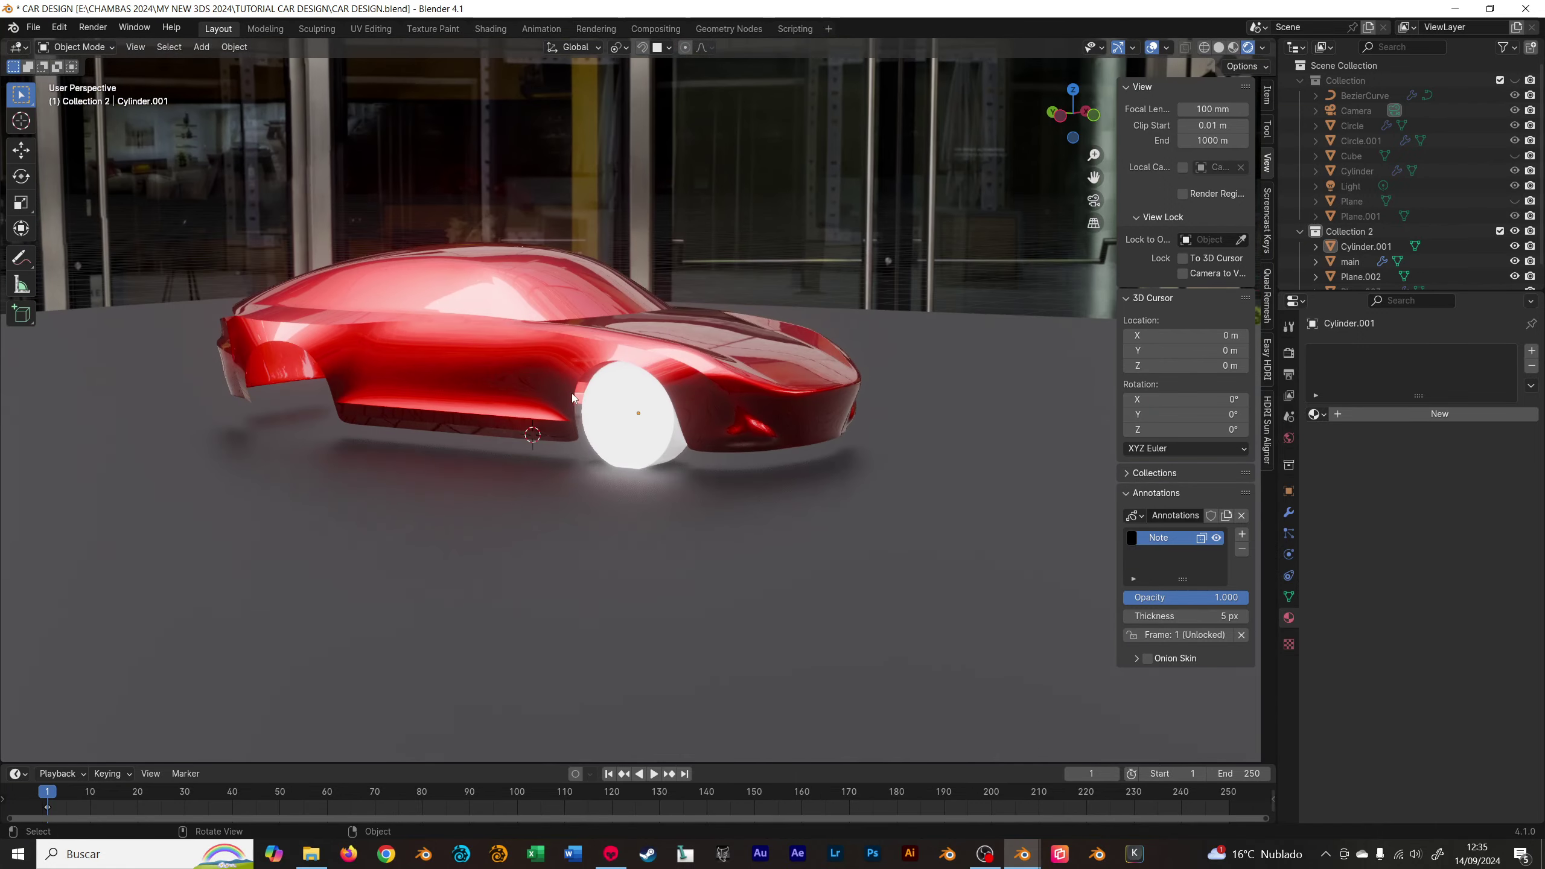
pyautogui.click(652, 411)
pyautogui.press('KP_Decimal')
pyautogui.press('g')
pyautogui.press('x')
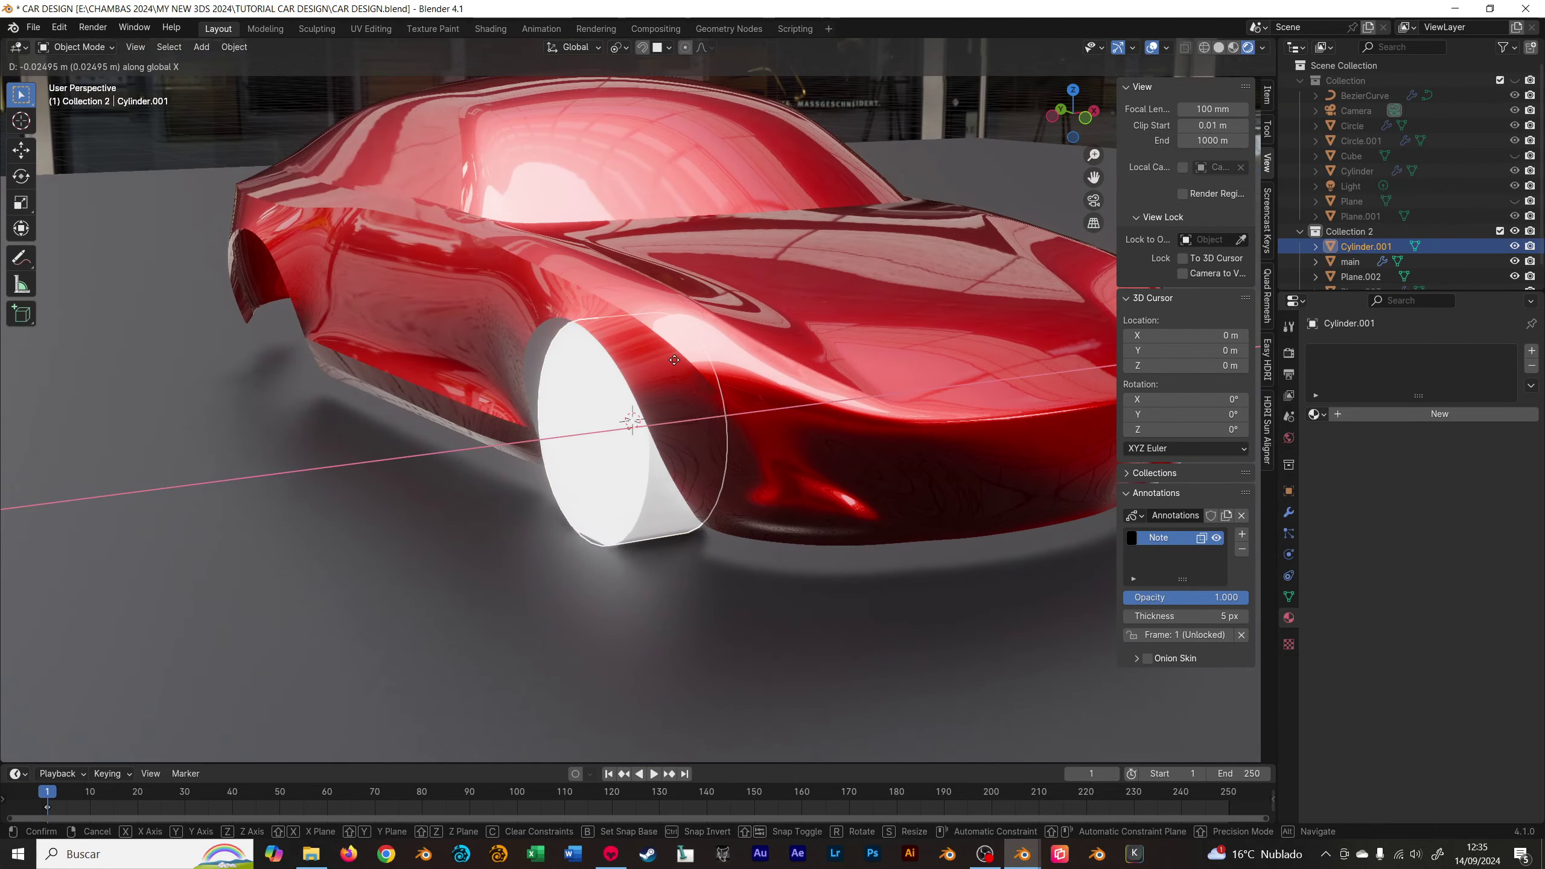
pyautogui.click(675, 360)
pyautogui.moveTo(674, 360)
pyautogui.mouseDown(button='middle')
pyautogui.moveTo(719, 336)
pyautogui.moveTo(934, 336)
pyautogui.mouseUp(button='middle')
pyautogui.scroll(-2, 937, 360)
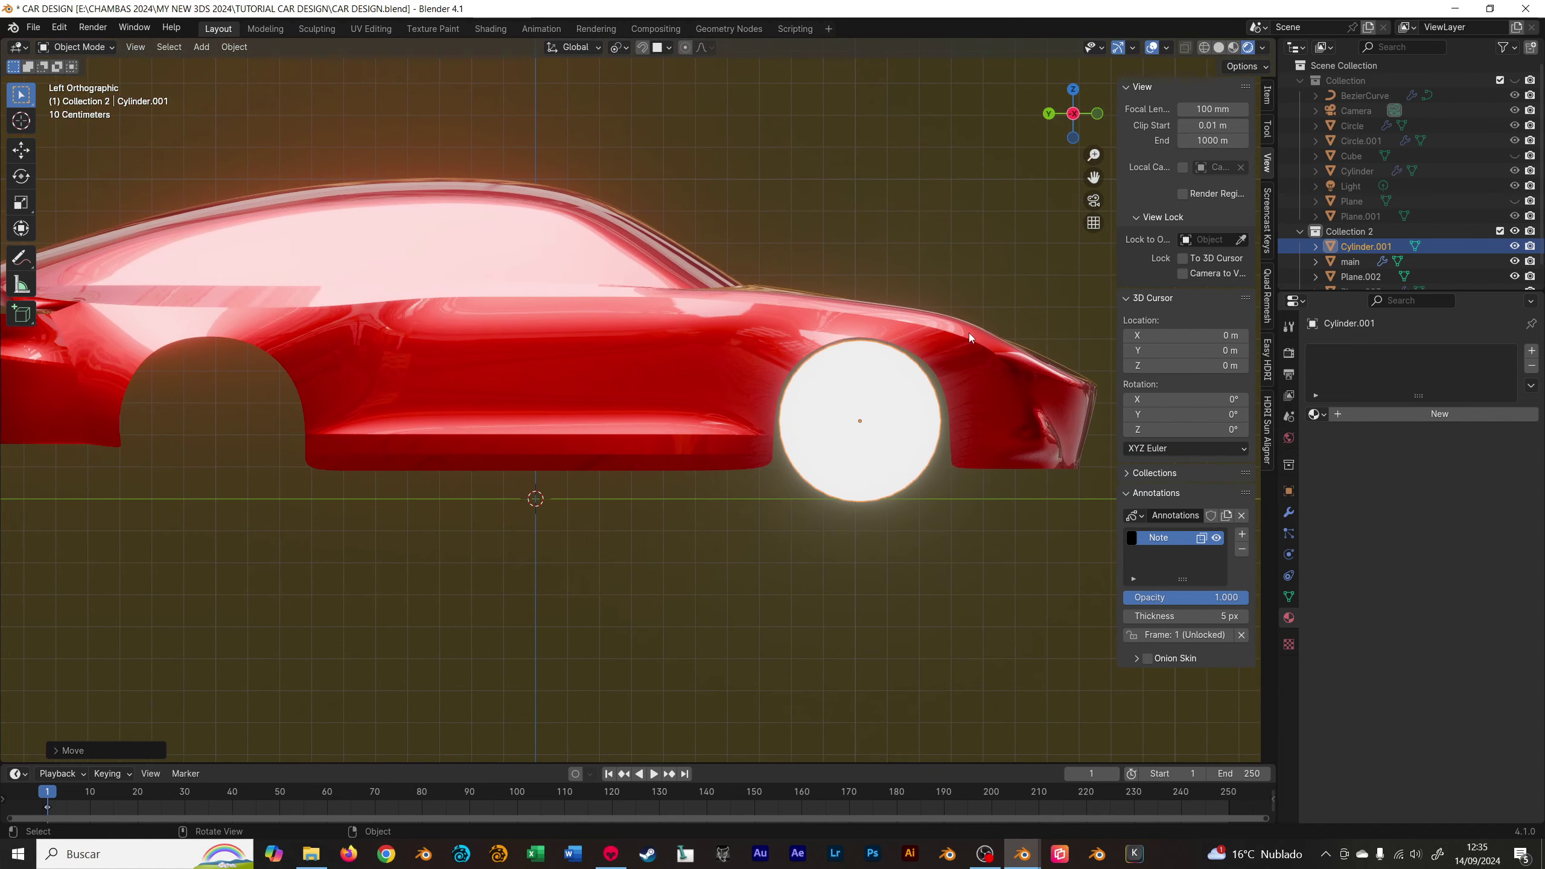
# - Duplicate the wheel into the other wheel arch, then select the front wheel
pyautogui.hotkey('shift', 'd')
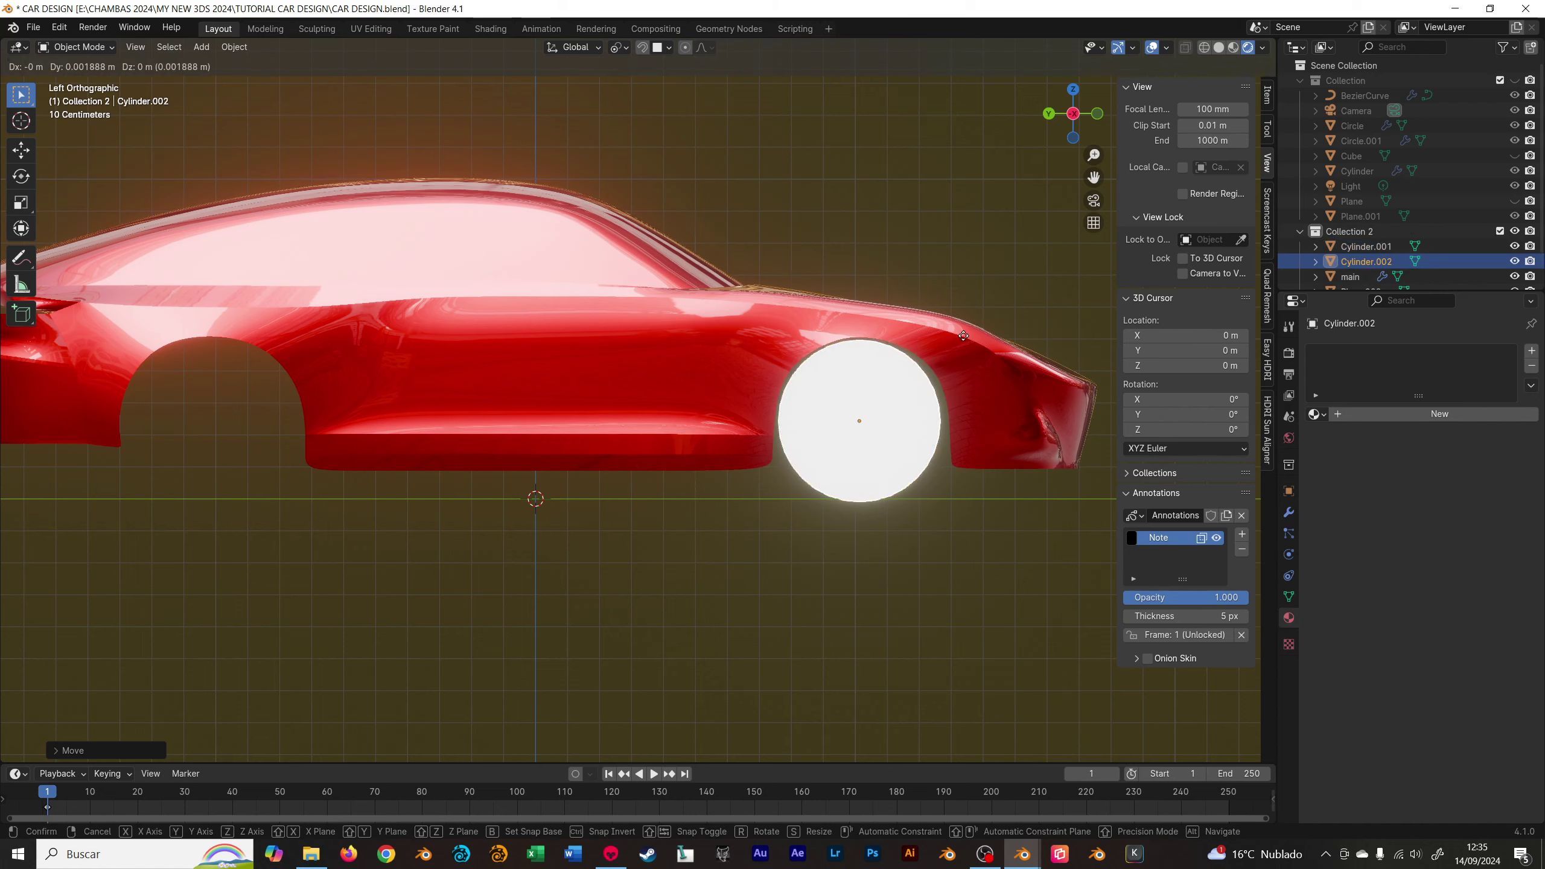
pyautogui.click(318, 375)
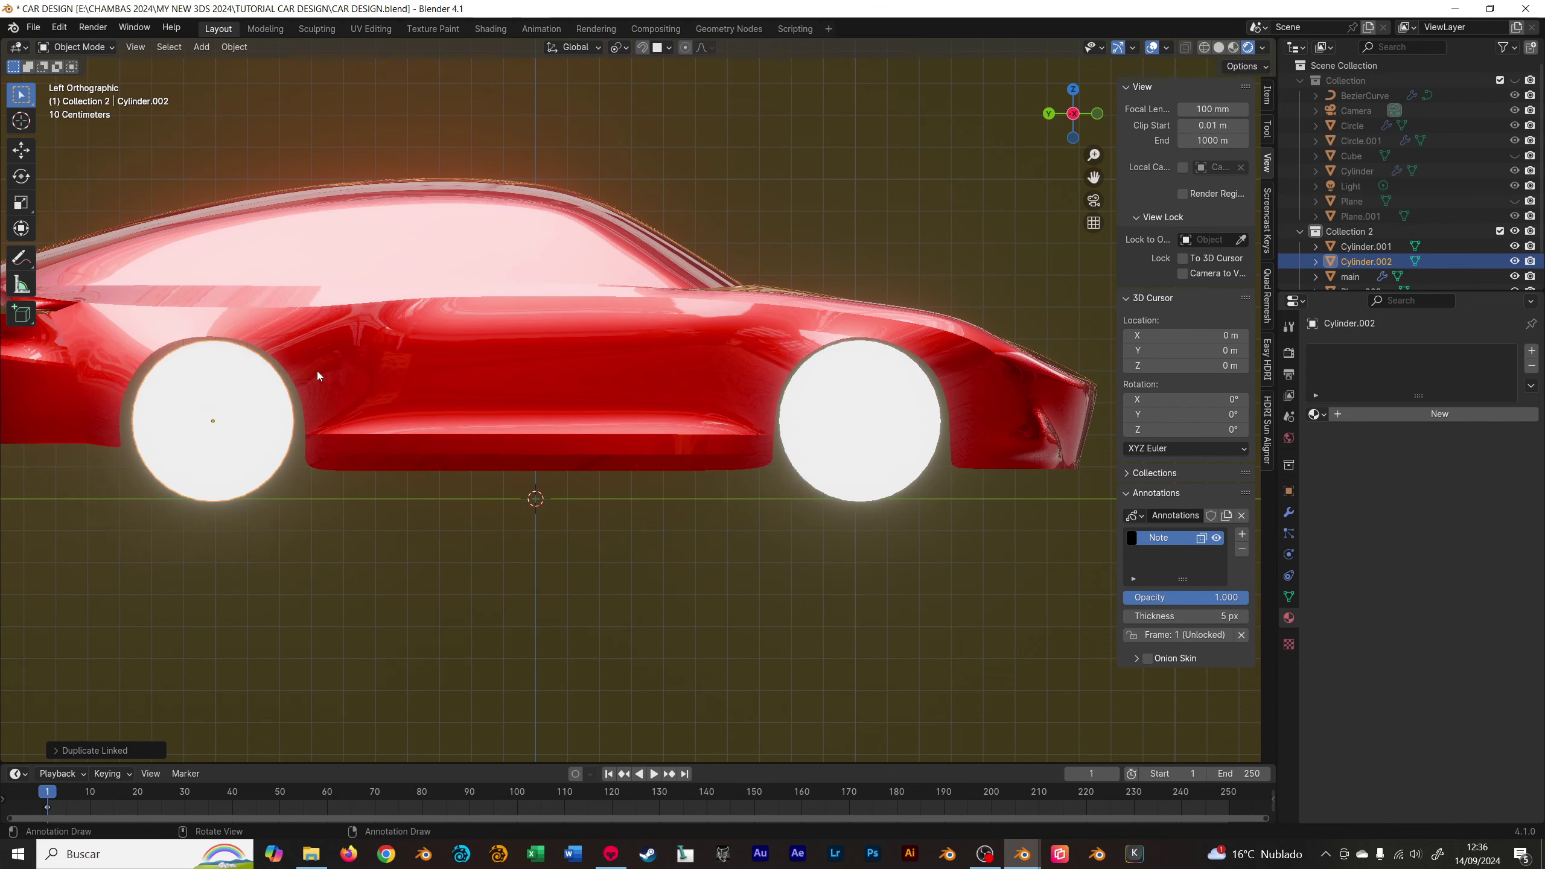
pyautogui.keyDown('shift'); pyautogui.moveTo(848, 375); pyautogui.dragTo(881, 373, button='middle'); pyautogui.keyUp('shift')
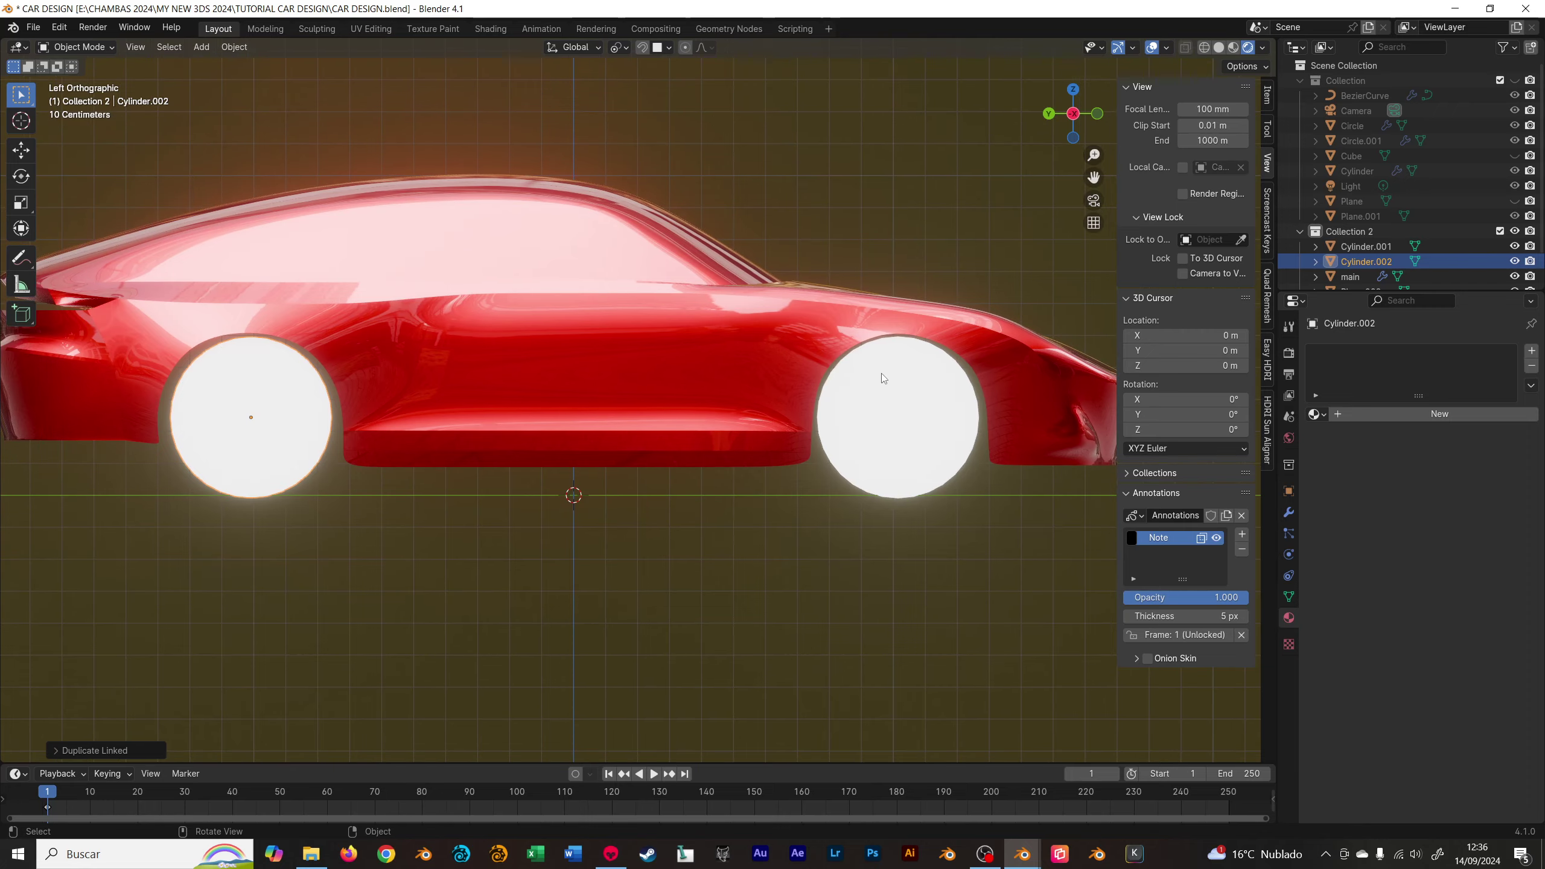
pyautogui.keyDown('shift'); pyautogui.click(910, 386); pyautogui.keyUp('shift')
pyautogui.keyDown('alt'); pyautogui.moveTo(939, 331); pyautogui.dragTo(720, 403, button='middle'); pyautogui.keyUp('alt')
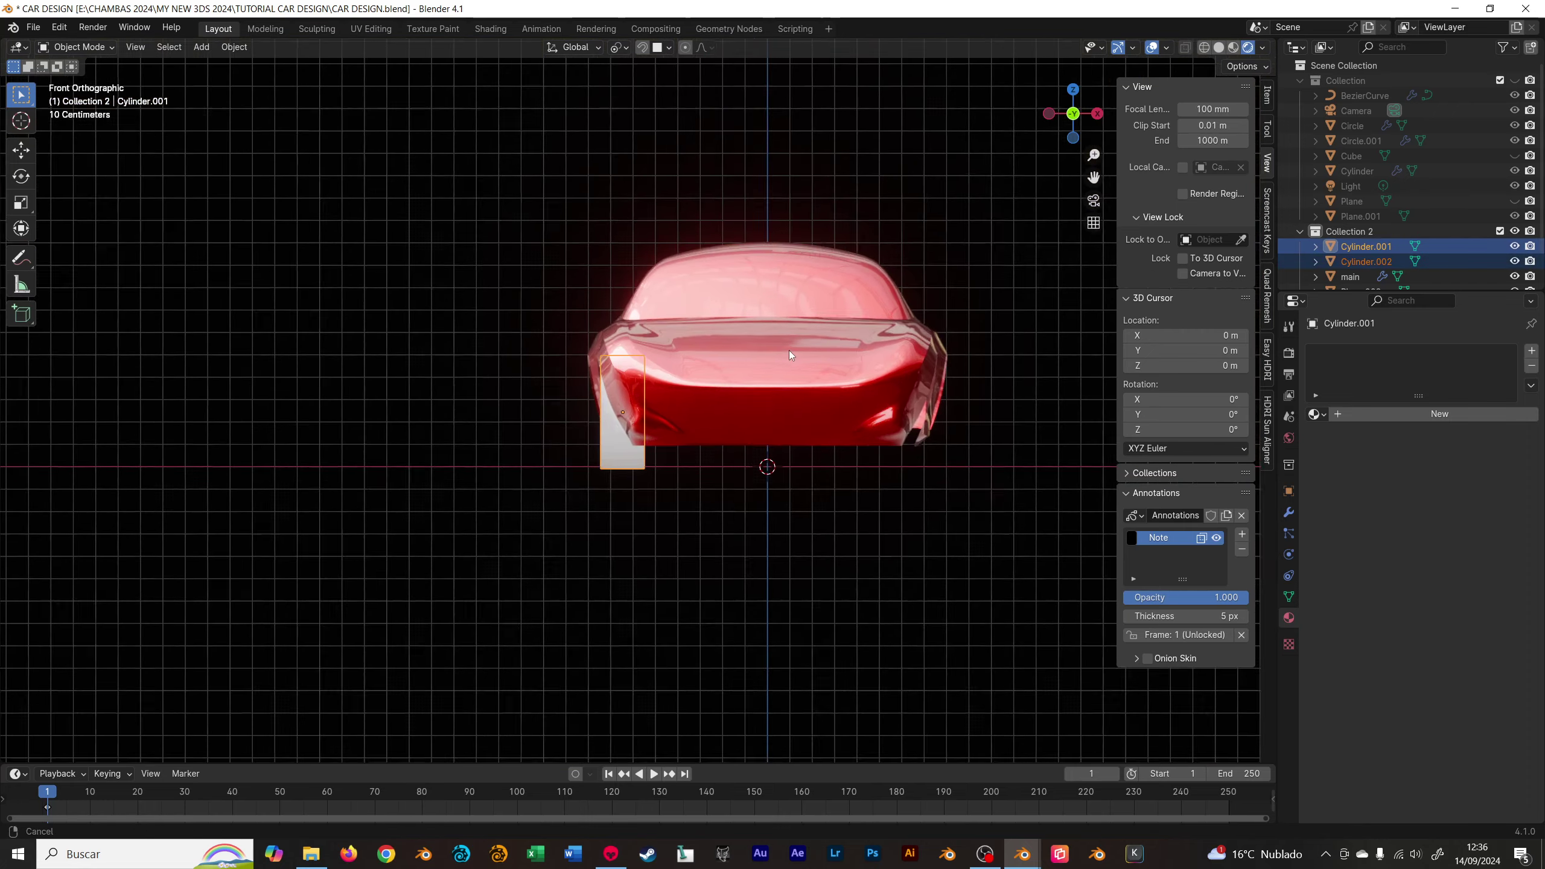
pyautogui.scroll(2, 789, 350)
pyautogui.moveTo(612, 351); pyautogui.dragTo(806, 201, button='middle')
pyautogui.hotkey('alt', 'a')
pyautogui.scroll(-2, 729, 426)
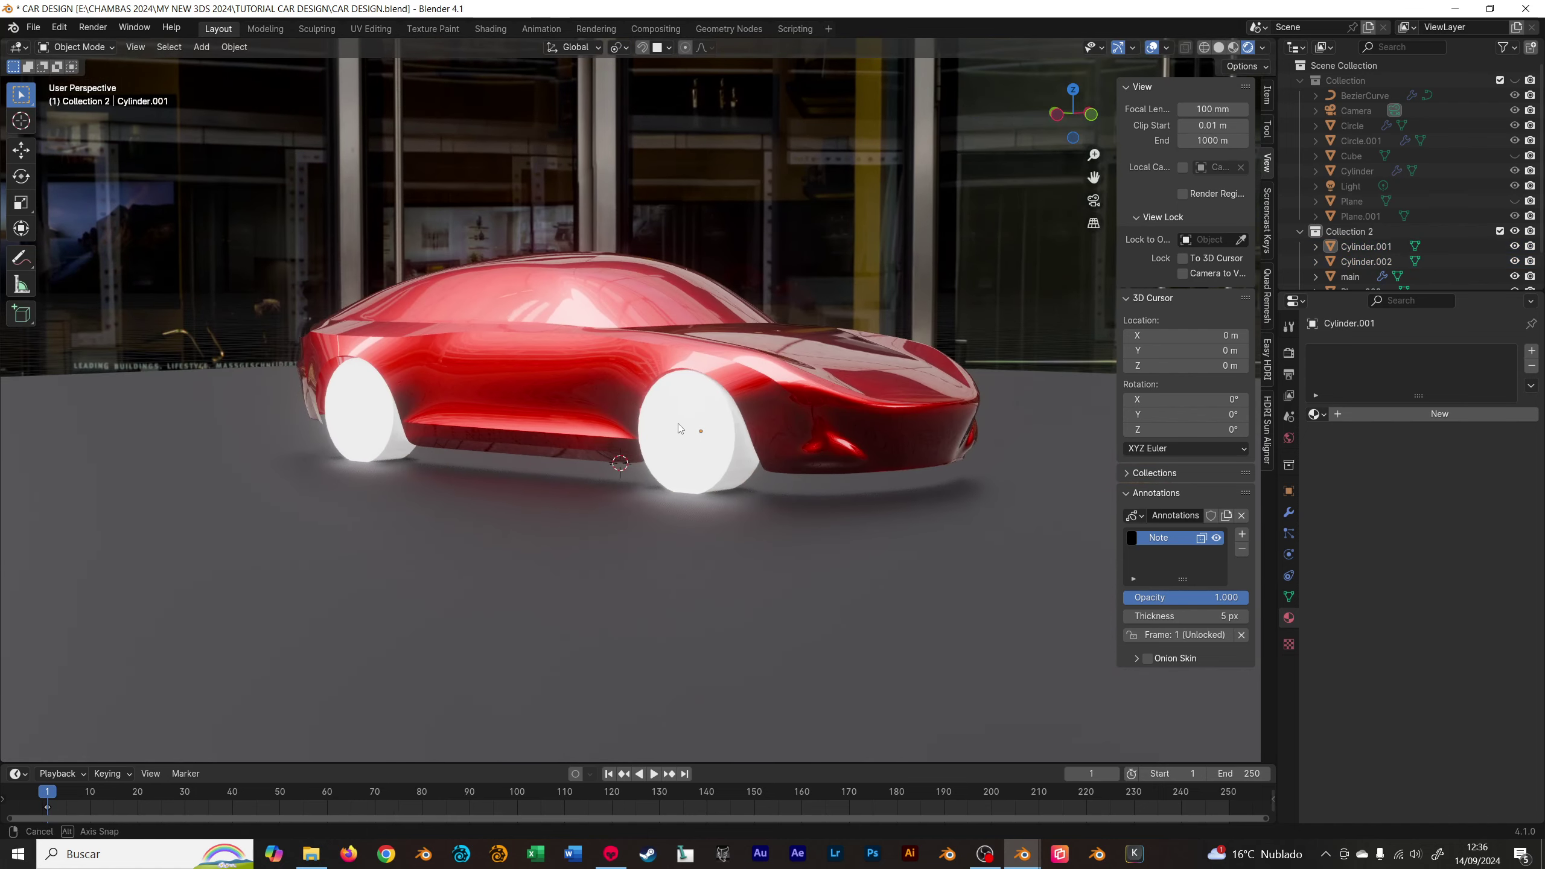
pyautogui.scroll(2, 728, 426)
pyautogui.click(728, 425)
pyautogui.moveTo(728, 426); pyautogui.dragTo(926, 461, button='middle')
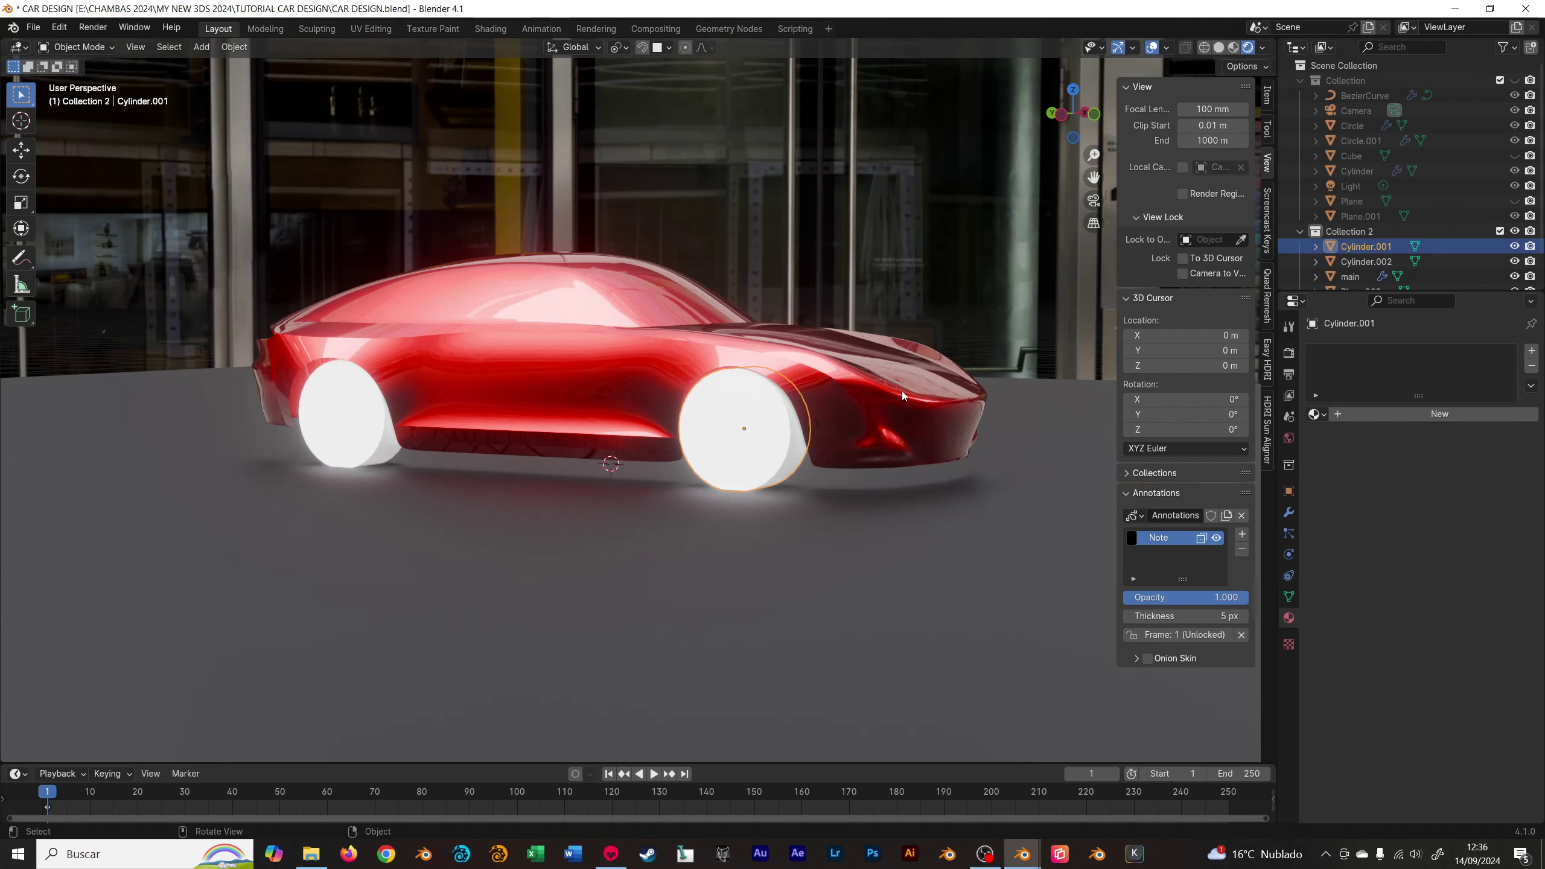
pyautogui.click(1288, 512)
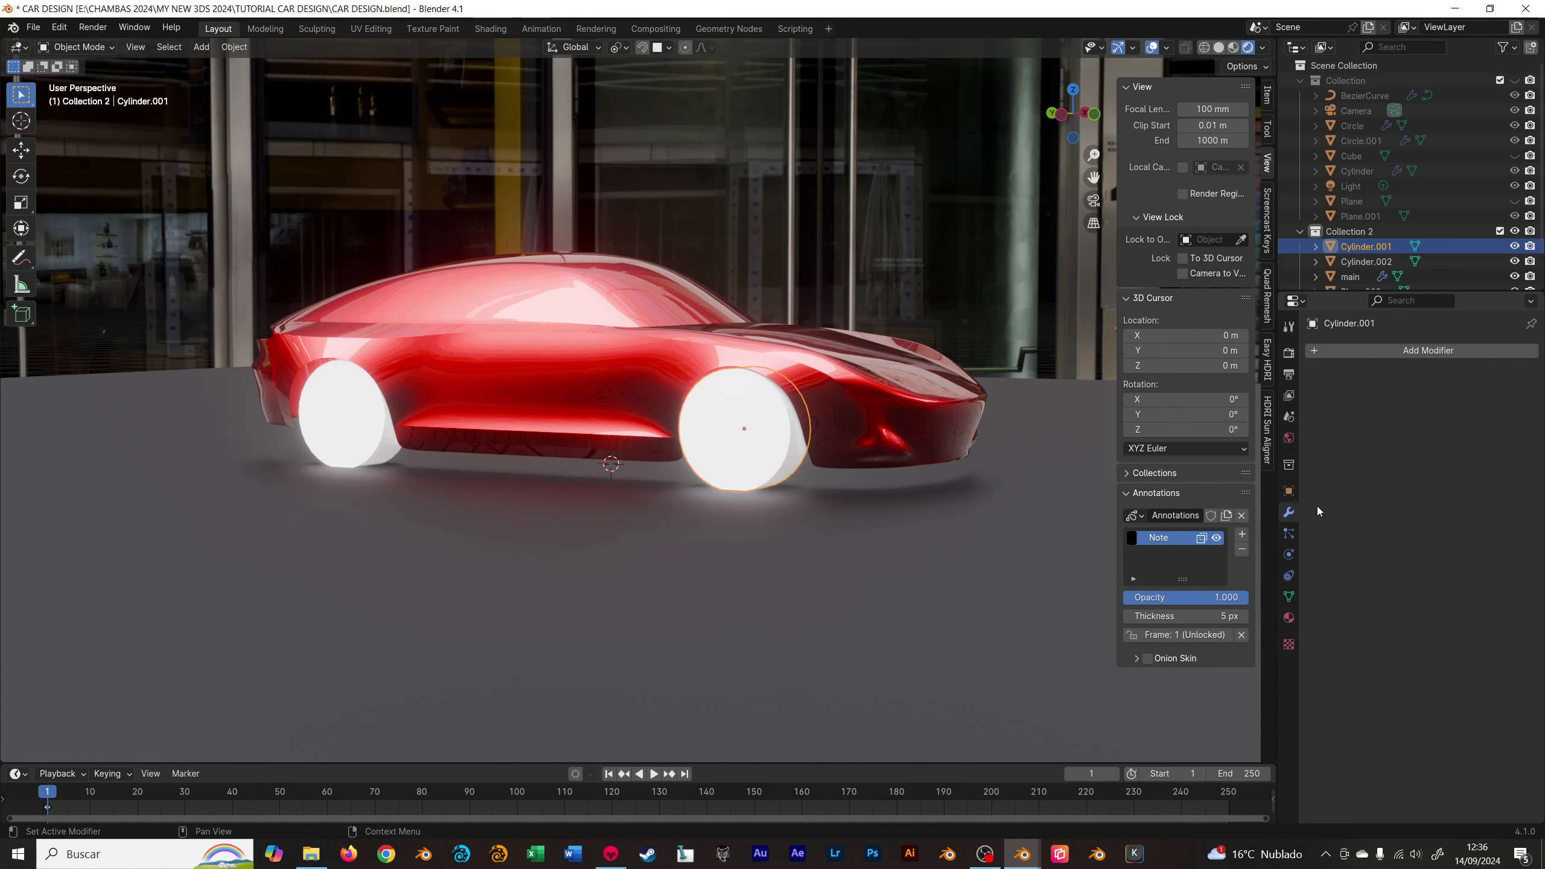
# - Add a Mirror modifier to the wheel with the car body main as mirror object
pyautogui.click(1337, 351)
pyautogui.moveTo(1271, 400)
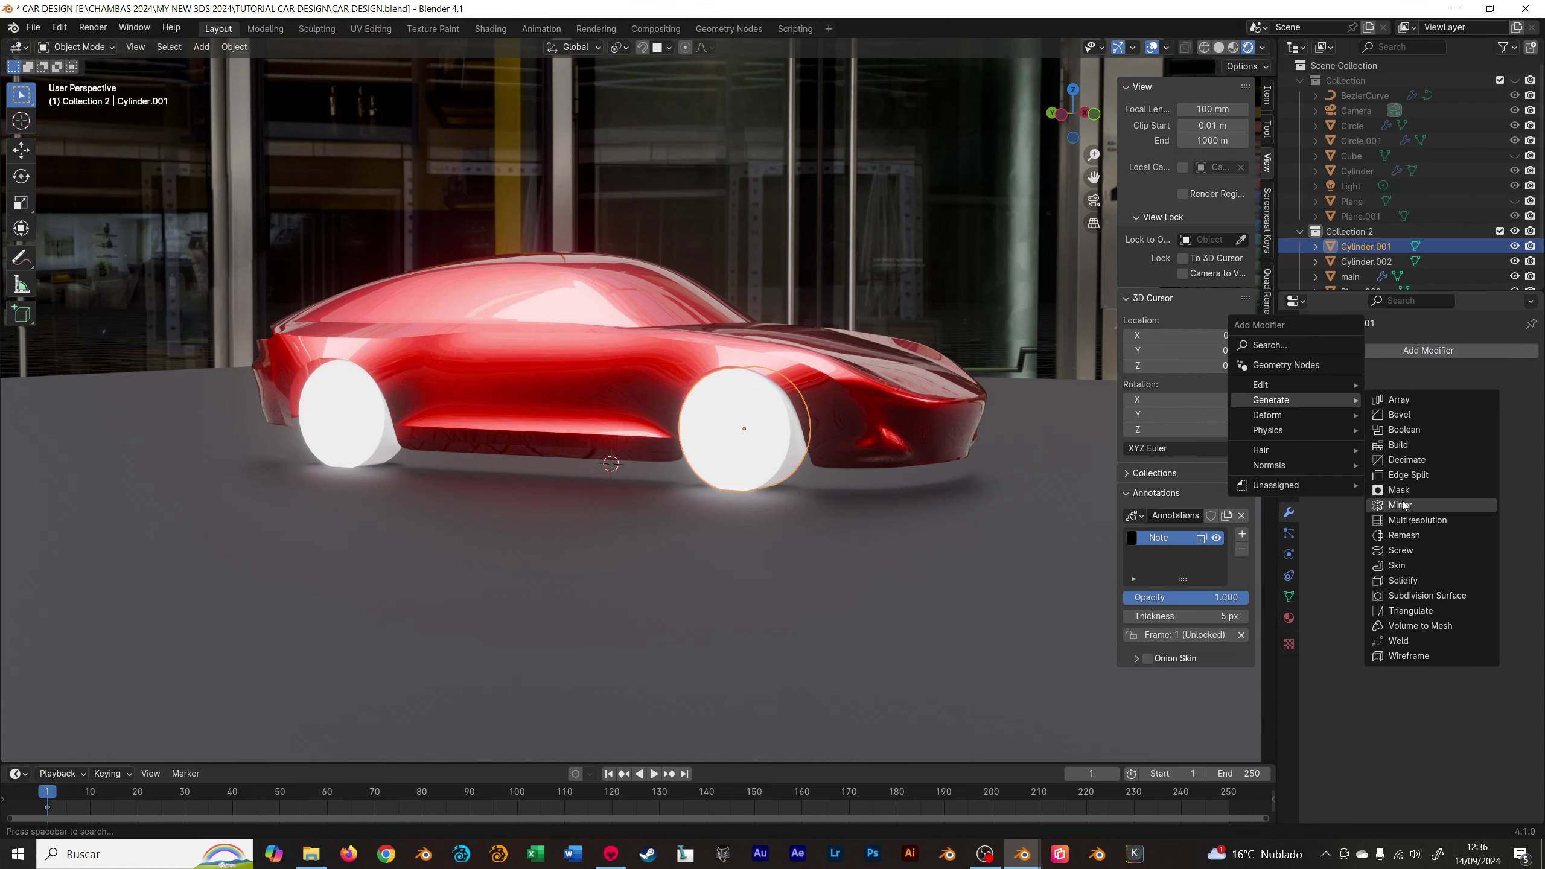
pyautogui.click(1399, 505)
pyautogui.moveTo(862, 450)
pyautogui.mouseDown(button='middle')
pyautogui.moveTo(595, 430)
pyautogui.moveTo(565, 467)
pyautogui.moveTo(806, 437)
pyautogui.moveTo(669, 434)
pyautogui.mouseUp(button='middle')
pyautogui.click(1509, 451)
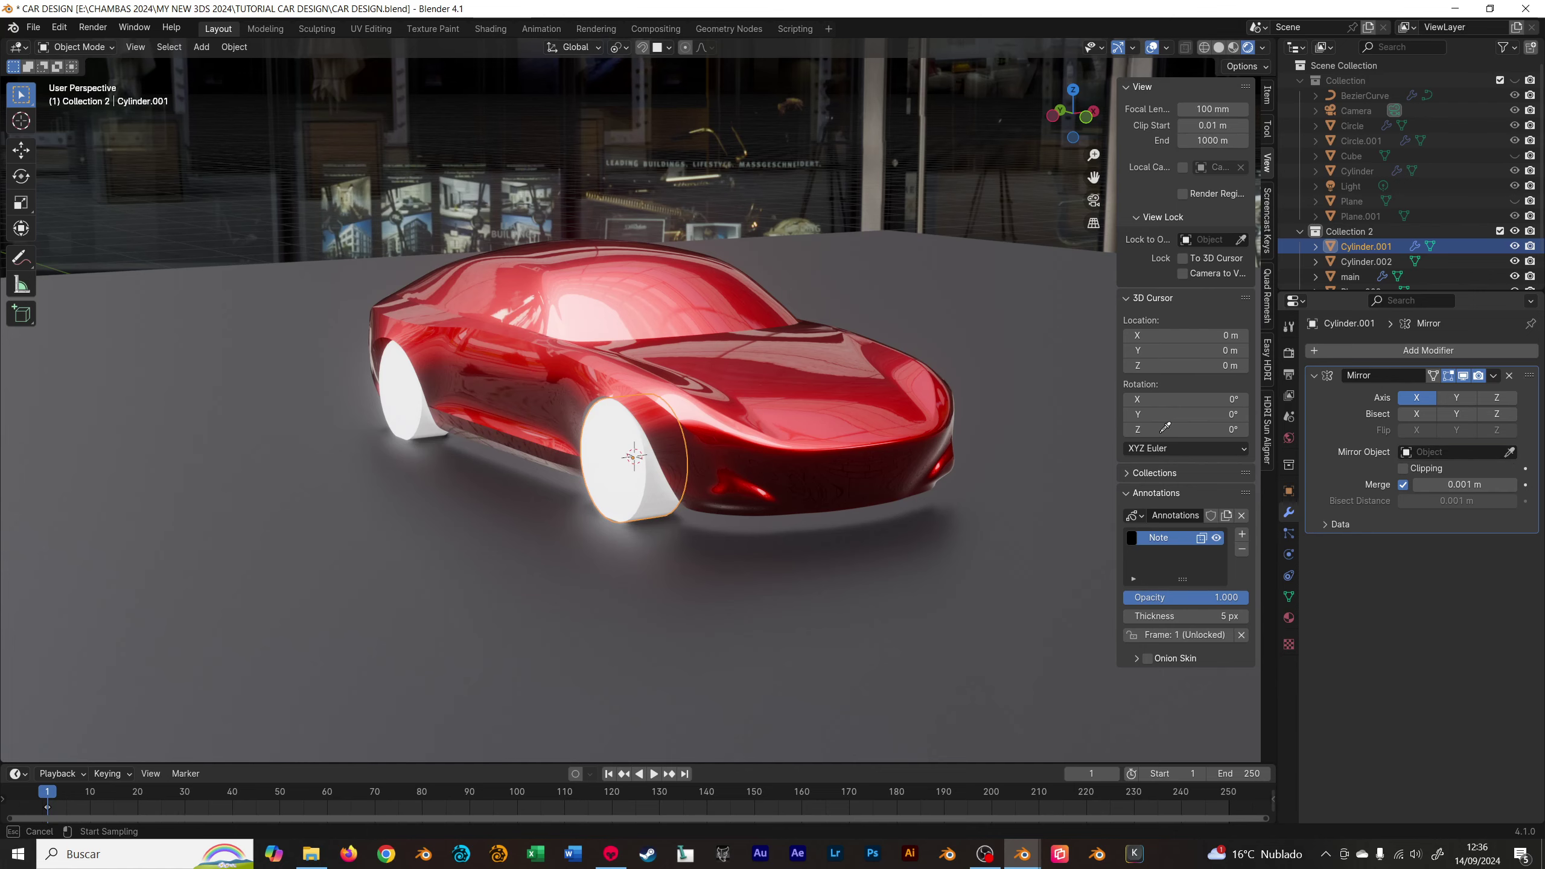
pyautogui.click(797, 409)
pyautogui.moveTo(886, 399); pyautogui.dragTo(538, 424, button='middle')
# - Copy the Mirror modifier from Cylinder.001 to the other wheel Cylinder.002
pyautogui.keyDown('shift'); pyautogui.click(381, 401); pyautogui.keyUp('shift')
pyautogui.keyDown('shift'); pyautogui.click(688, 522); pyautogui.keyUp('shift')
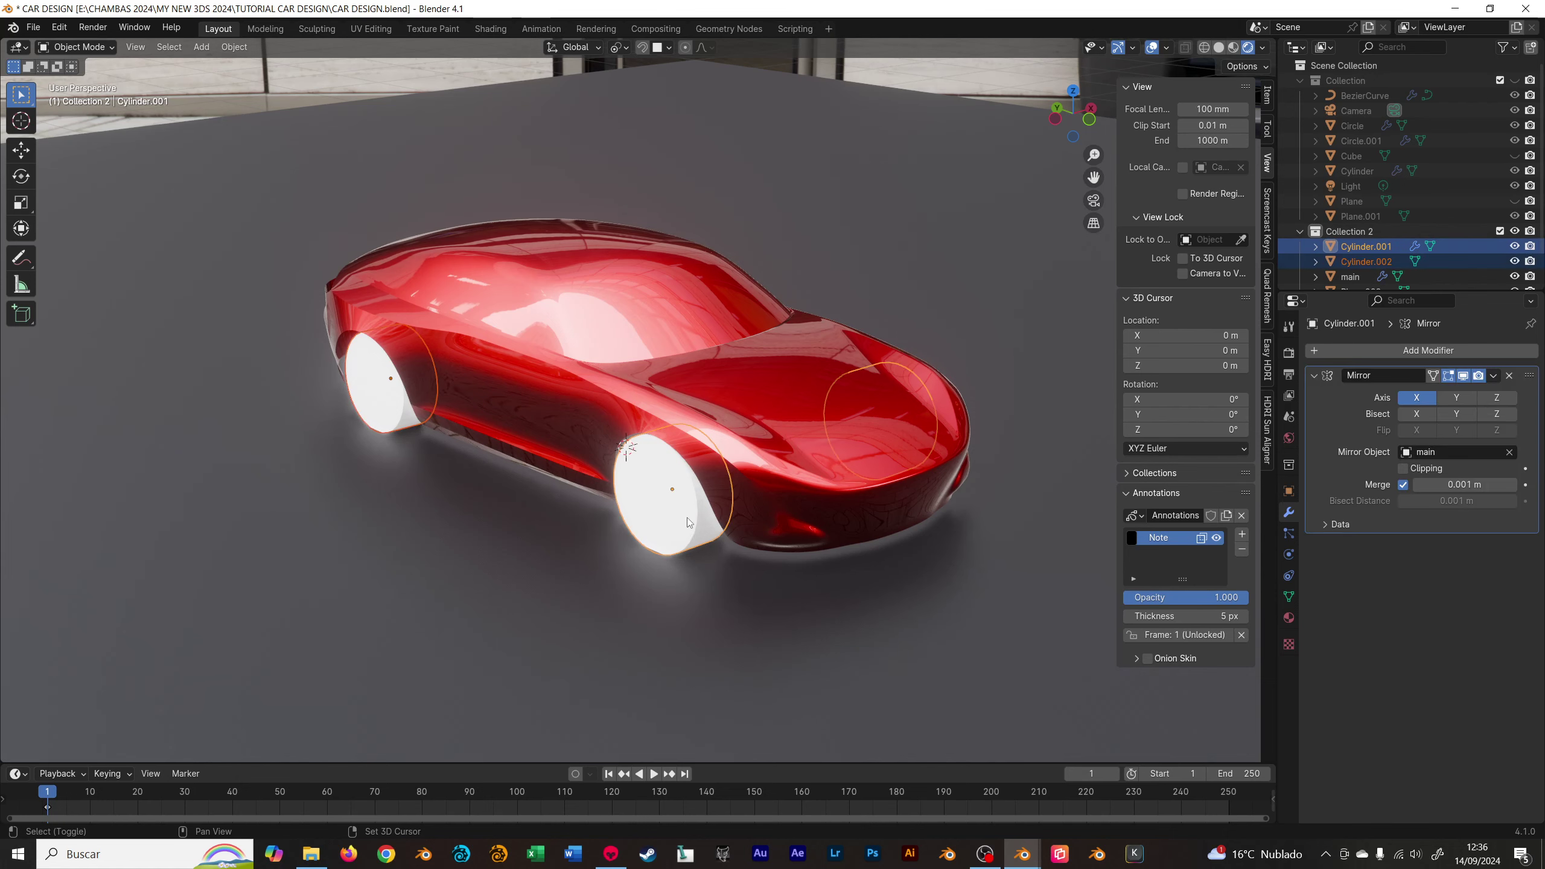
pyautogui.click(396, 415)
pyautogui.keyDown('shift'); pyautogui.click(680, 522); pyautogui.keyUp('shift')
pyautogui.click(1493, 377)
pyautogui.click(1458, 423)
pyautogui.moveTo(632, 384)
pyautogui.mouseDown(button='middle')
pyautogui.moveTo(661, 422)
pyautogui.moveTo(740, 444)
pyautogui.mouseUp(button='middle')
# - Smooth the front wheel Cylinder.001 with subdivision level 3
pyautogui.click(748, 466)
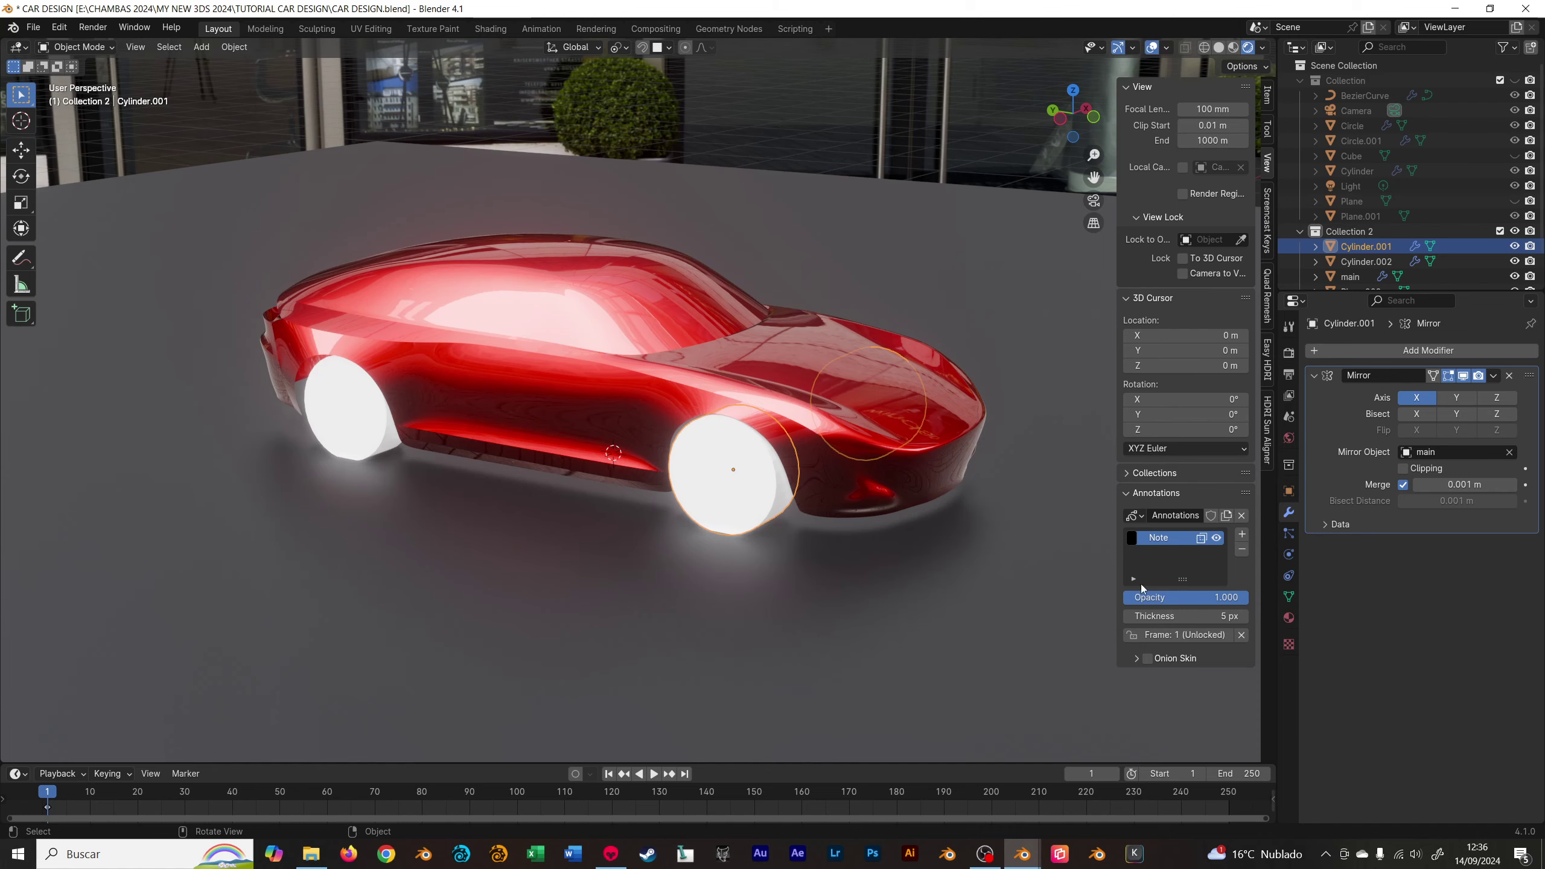
pyautogui.hotkey('ctrl', '3')
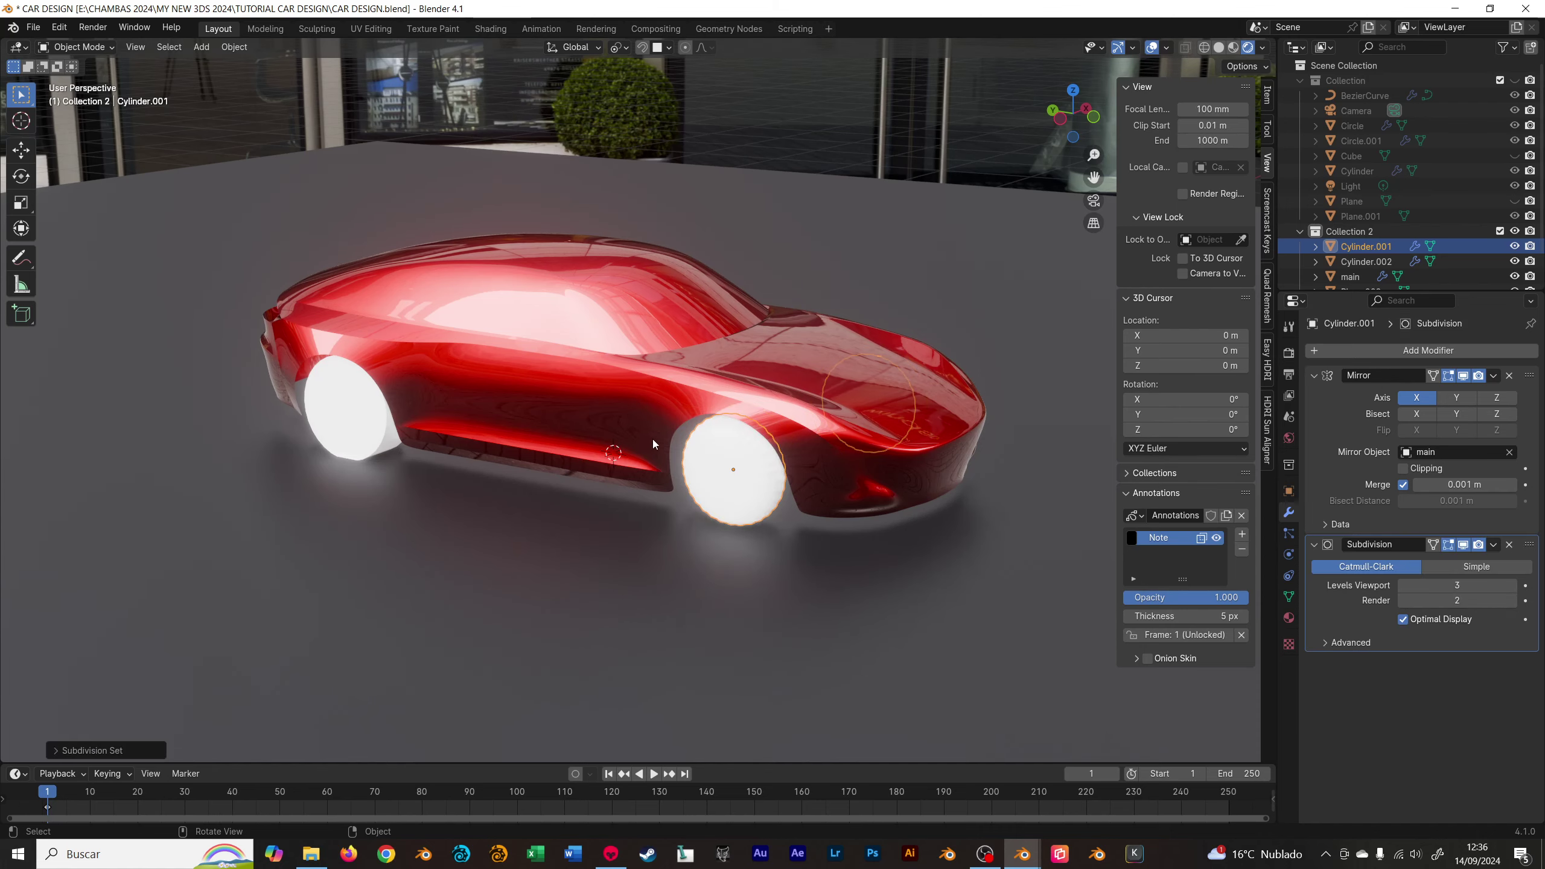
pyautogui.moveTo(652, 439)
pyautogui.mouseDown(button='middle')
pyautogui.moveTo(719, 405)
pyautogui.moveTo(748, 414)
pyautogui.moveTo(255, 442)
pyautogui.moveTo(700, 437)
pyautogui.mouseUp(button='middle')
# - Subdivide Cylinder.002 at level 3 and select all of Cylinder.001's mesh in Edit Mode
pyautogui.click(215, 432)
pyautogui.hotkey('ctrl', '3')
pyautogui.click(700, 437)
pyautogui.press('Tab')
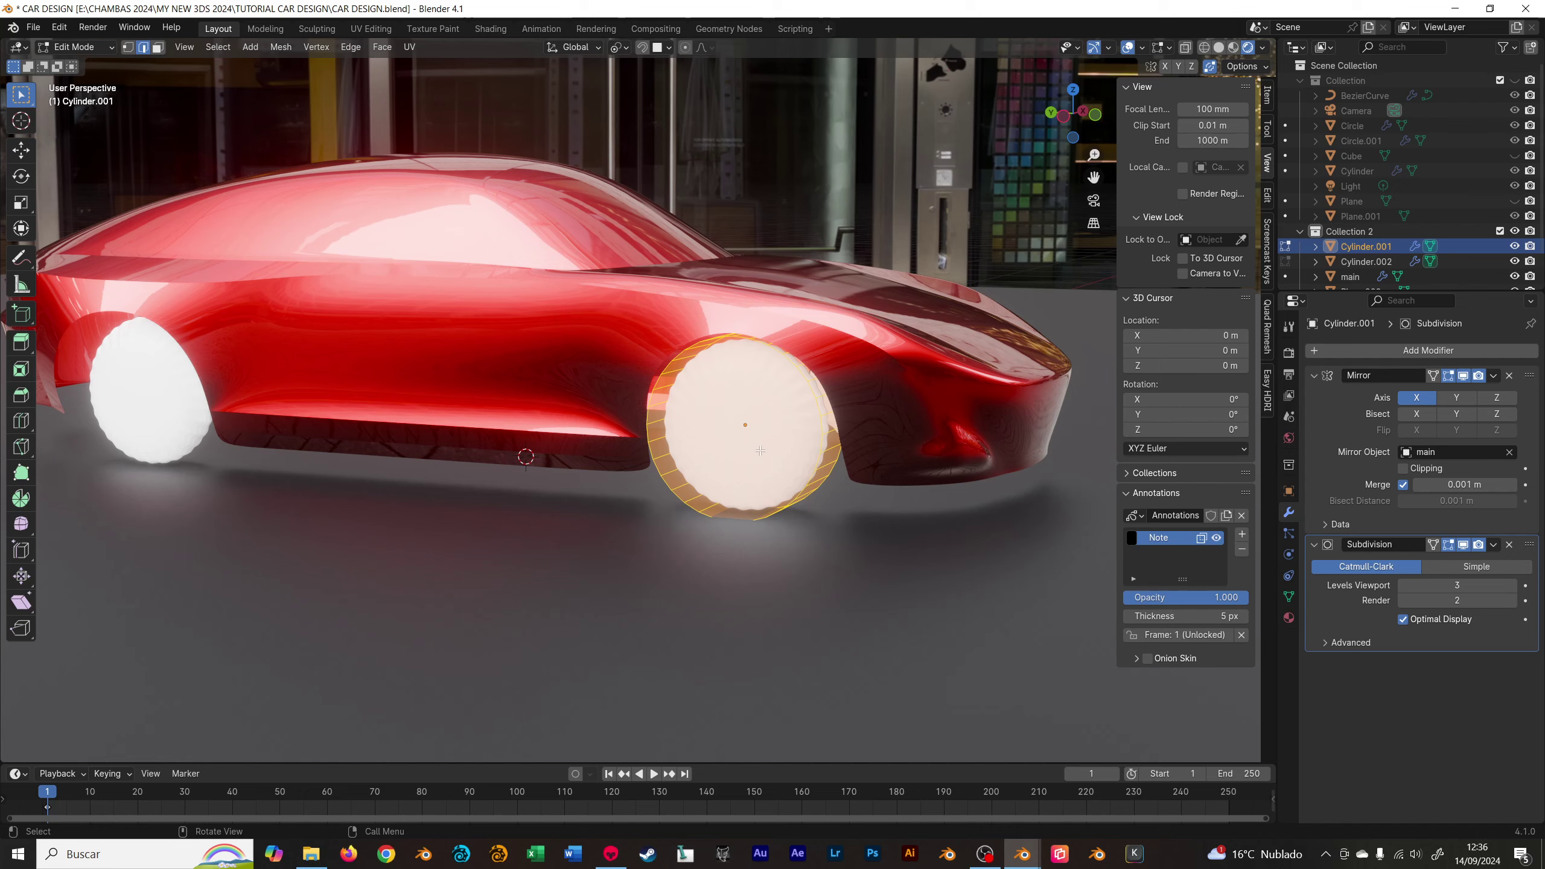
pyautogui.hotkey('alt', 'a')
pyautogui.press('KP_Divide')
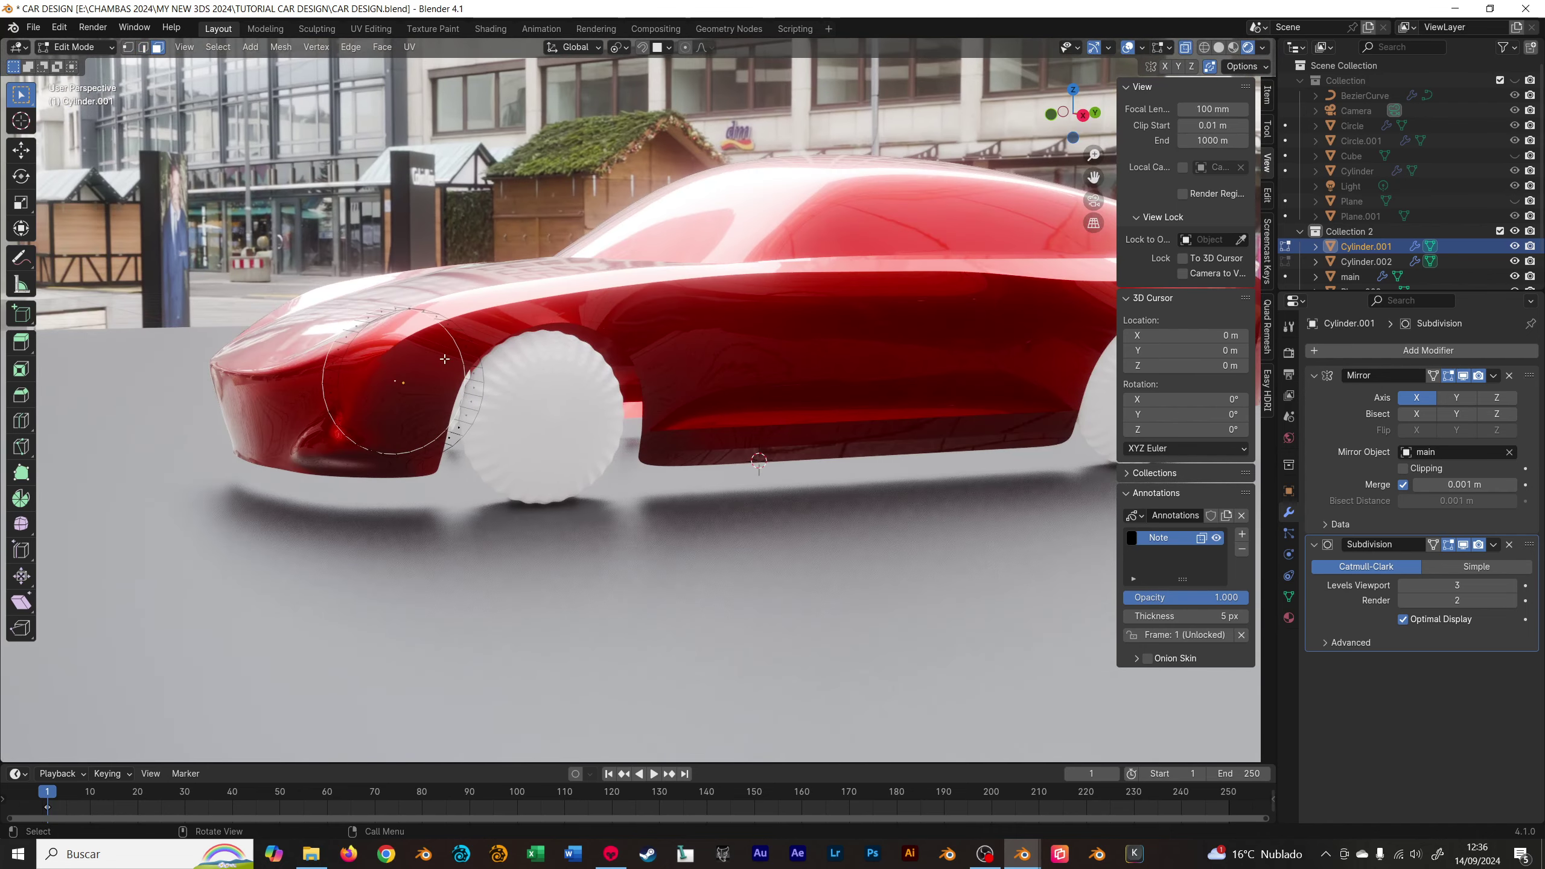
pyautogui.press('a')
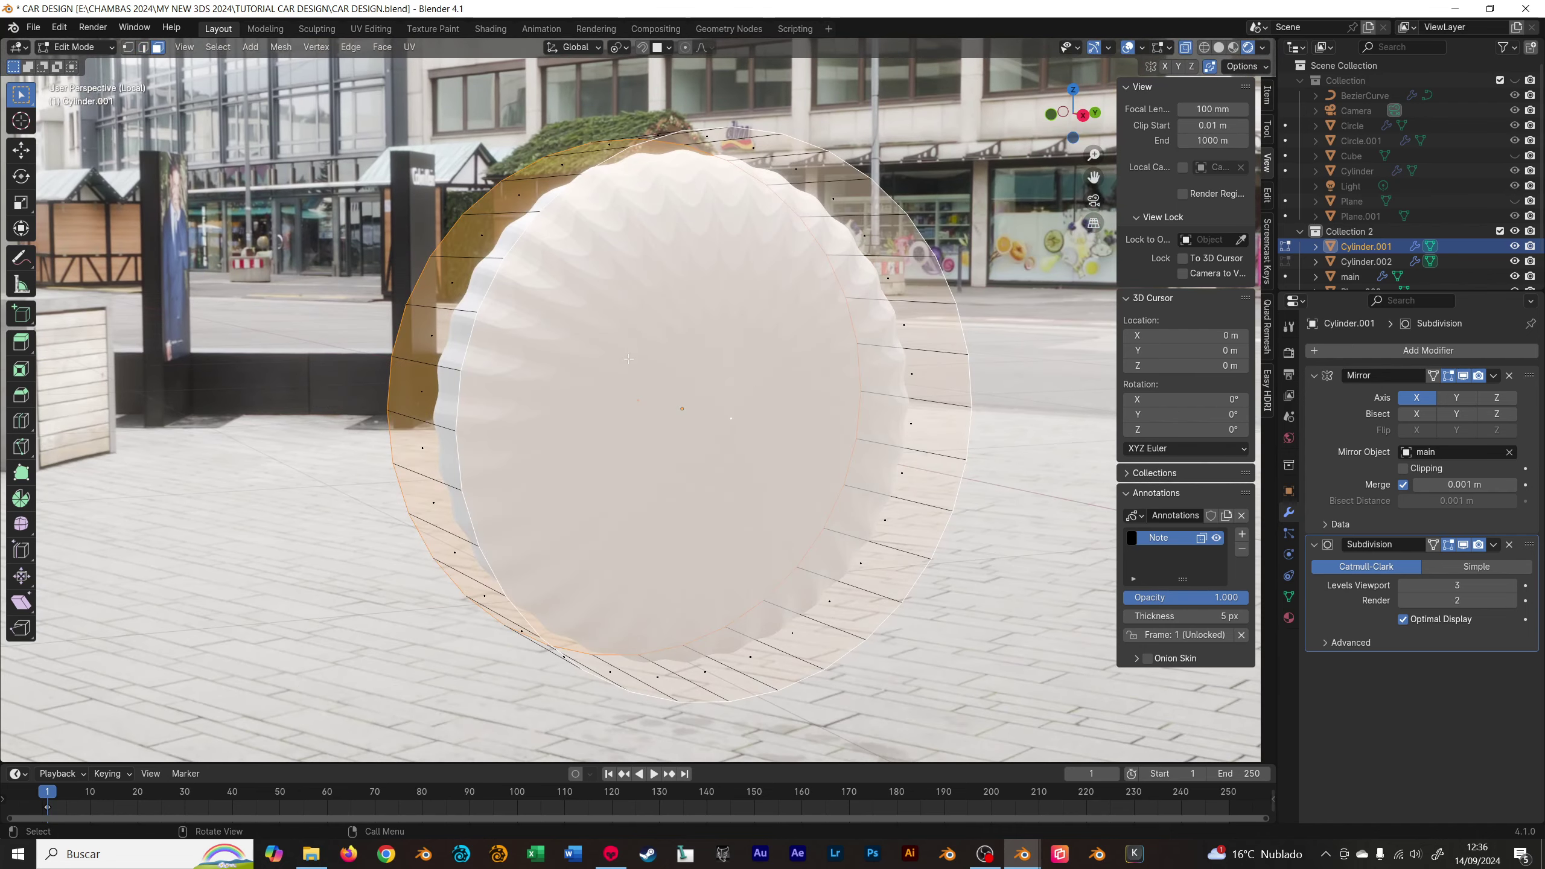
# - Inset the front wheel's outer face to form a hub ring
pyautogui.moveTo(737, 405); pyautogui.dragTo(757, 329, button='middle')
pyautogui.scroll(-4, 757, 329)
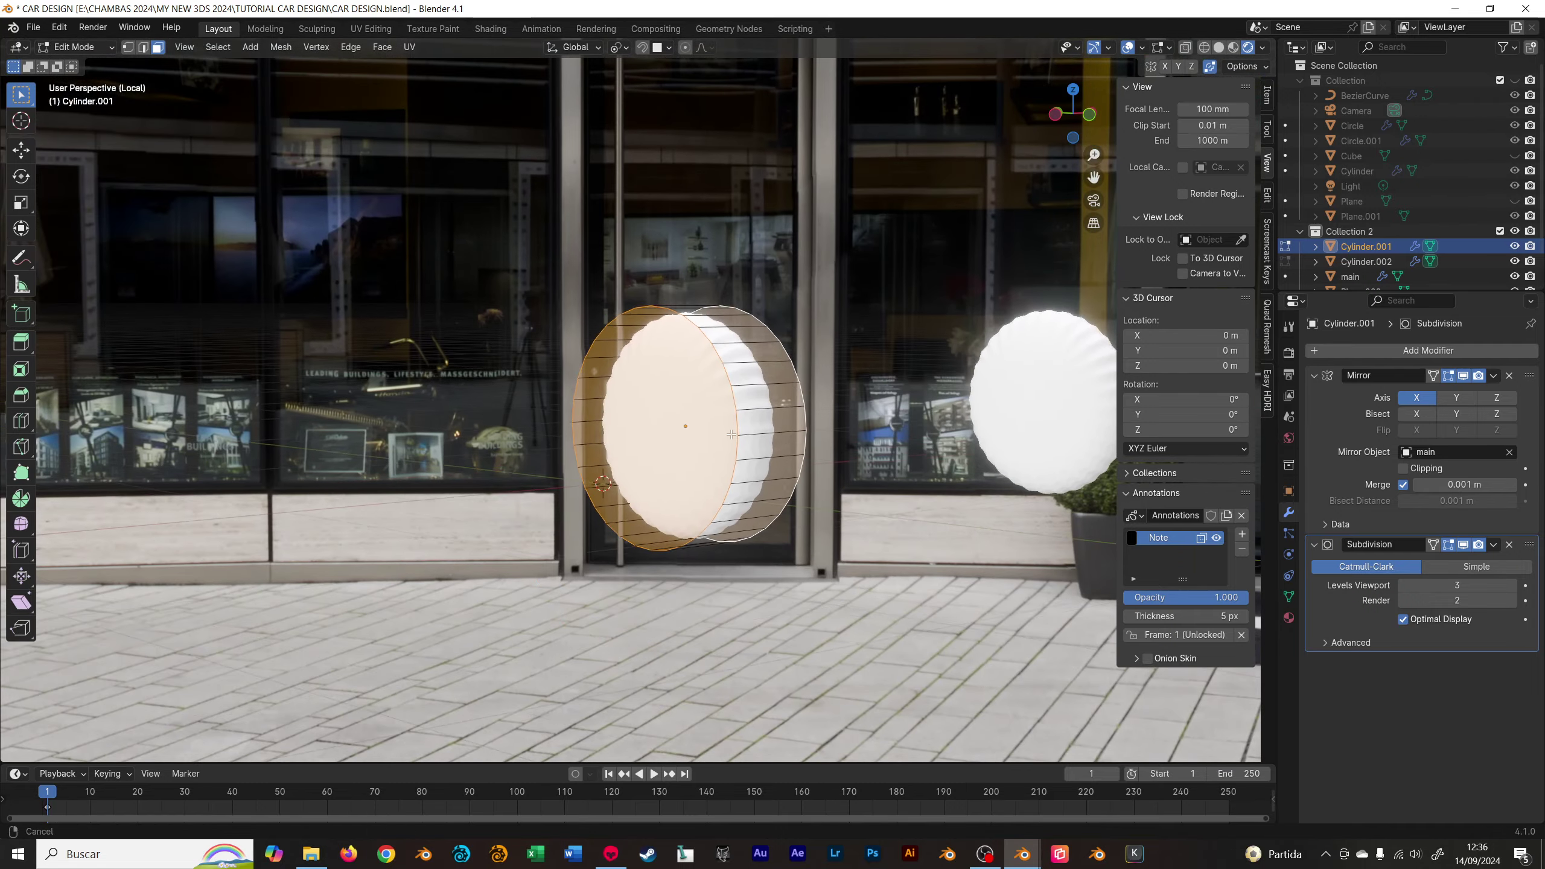
pyautogui.press('KP_Divide')
pyautogui.moveTo(681, 372)
pyautogui.mouseDown(button='middle')
pyautogui.moveTo(779, 322)
pyautogui.moveTo(859, 252)
pyautogui.mouseUp(button='middle')
pyautogui.scroll(4, 860, 251)
pyautogui.click(699, 389)
pyautogui.press('i')
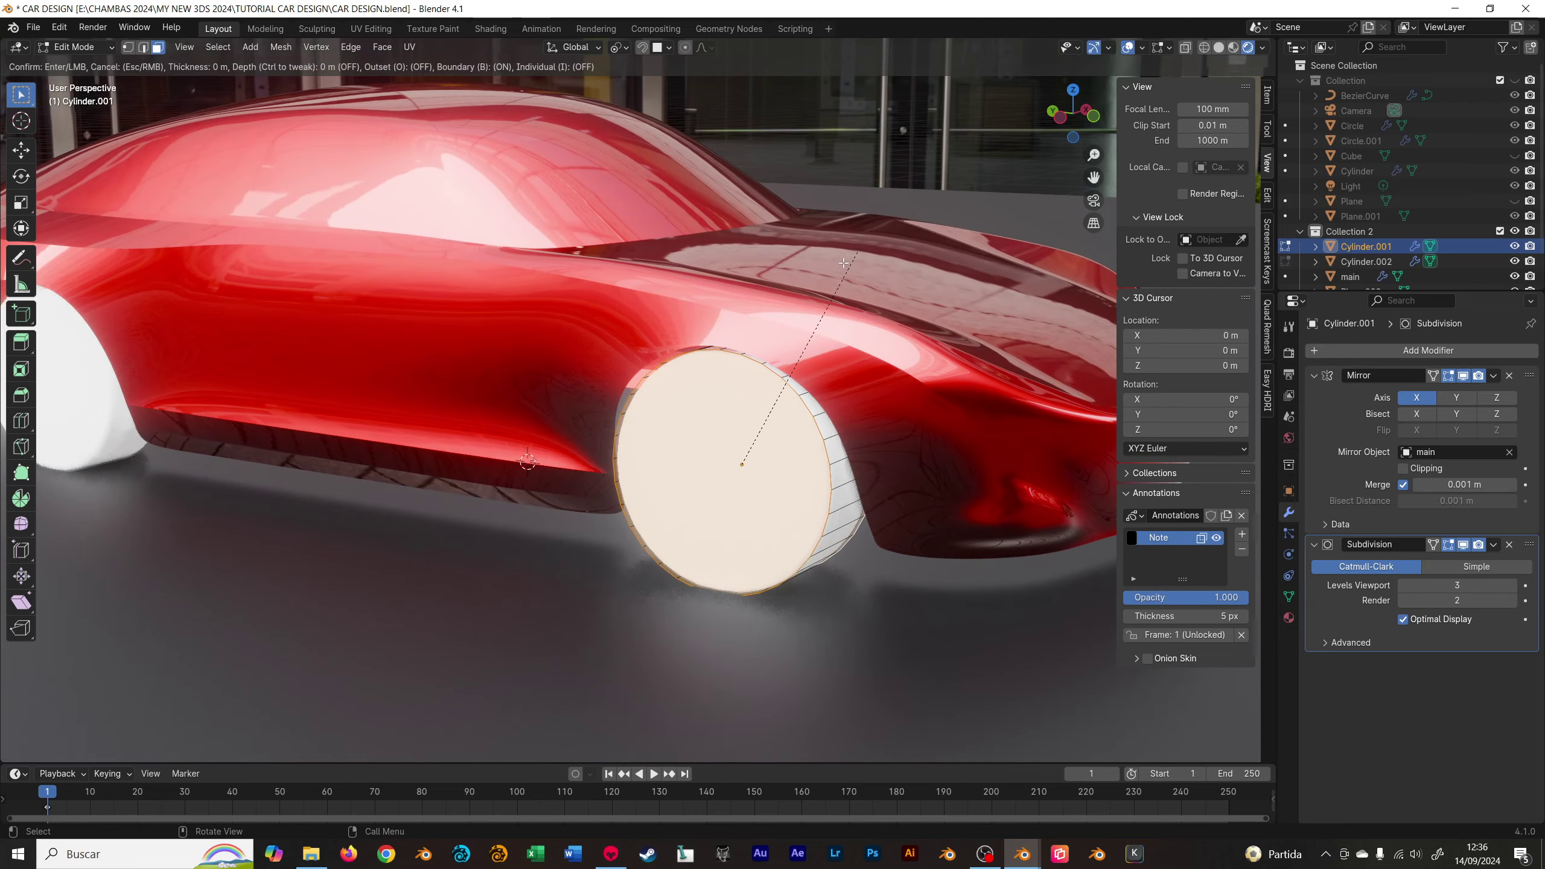
pyautogui.click(765, 312)
pyautogui.scroll(-3, 764, 311)
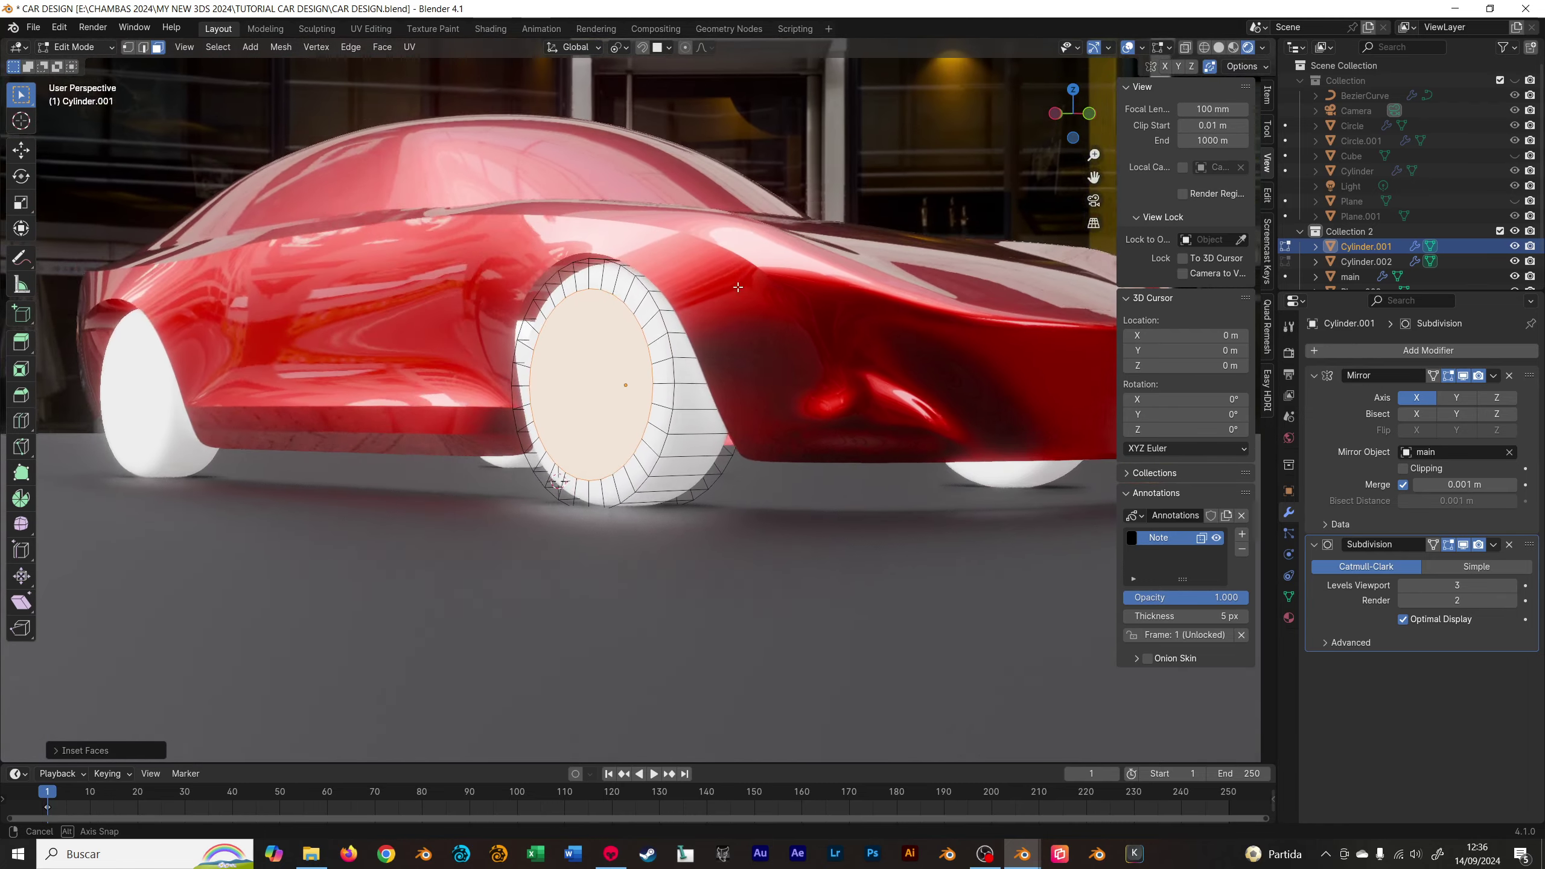
pyautogui.scroll(-3, 765, 311)
pyautogui.scroll(-3, 765, 312)
pyautogui.moveTo(765, 312)
pyautogui.mouseDown(button='middle')
pyautogui.moveTo(657, 311)
pyautogui.moveTo(690, 341)
pyautogui.moveTo(534, 345)
pyautogui.moveTo(831, 187)
pyautogui.mouseUp(button='middle')
pyautogui.press('Tab')
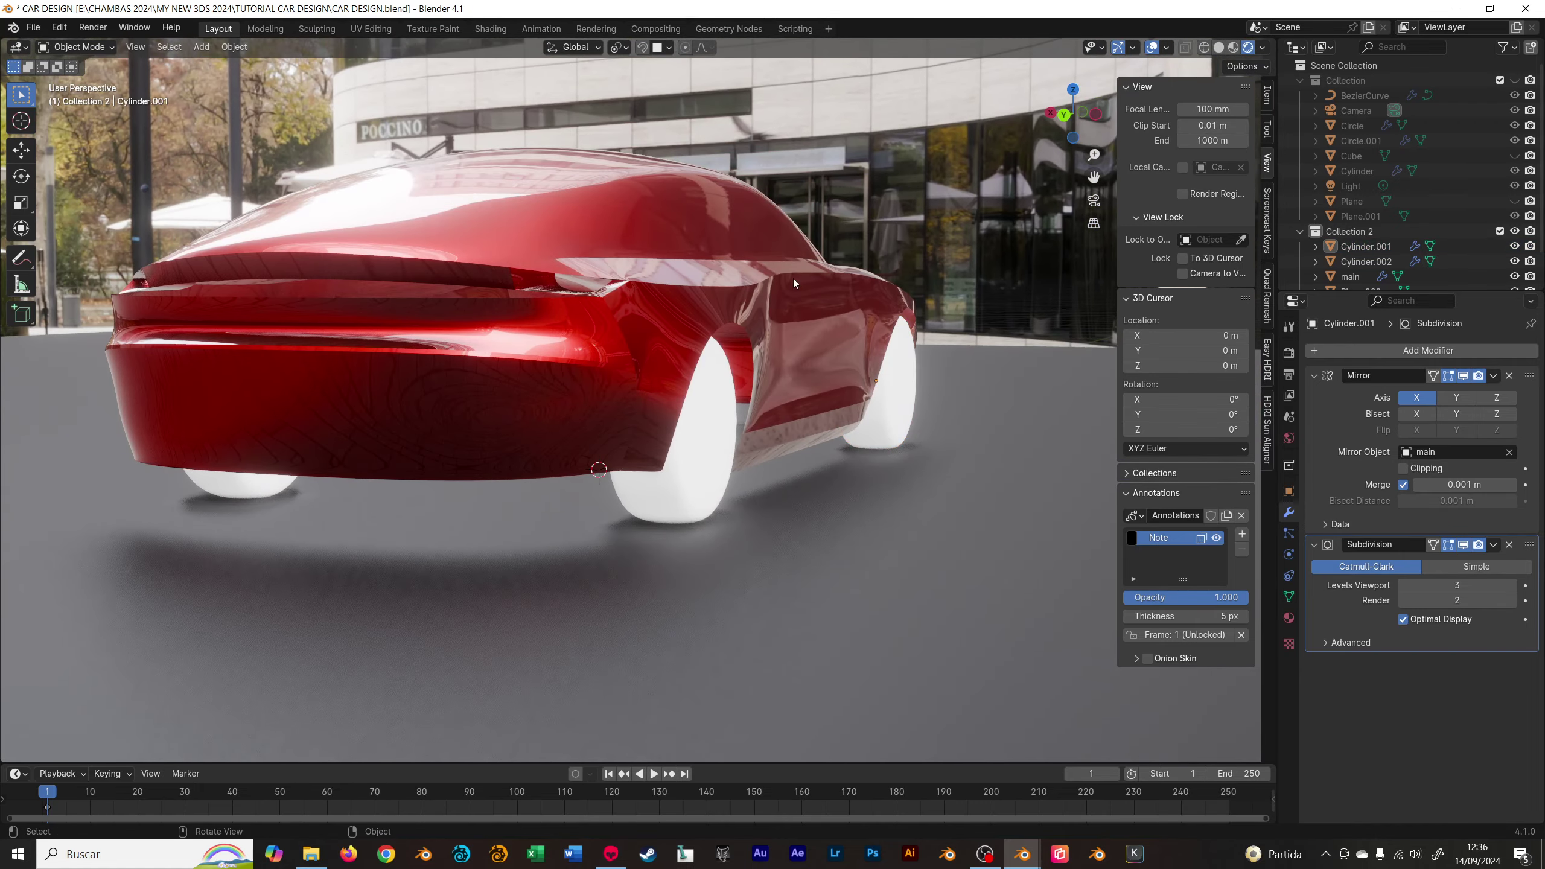
# - Move the rear wheel Cylinder.002 along X to sit properly in its arch
pyautogui.click(738, 358)
pyautogui.moveTo(738, 357)
pyautogui.mouseDown(button='middle')
pyautogui.moveTo(719, 381)
pyautogui.moveTo(676, 379)
pyautogui.mouseUp(button='middle')
pyautogui.press('g')
pyautogui.press('x')
pyautogui.click(729, 385)
pyautogui.scroll(3, 663, 372)
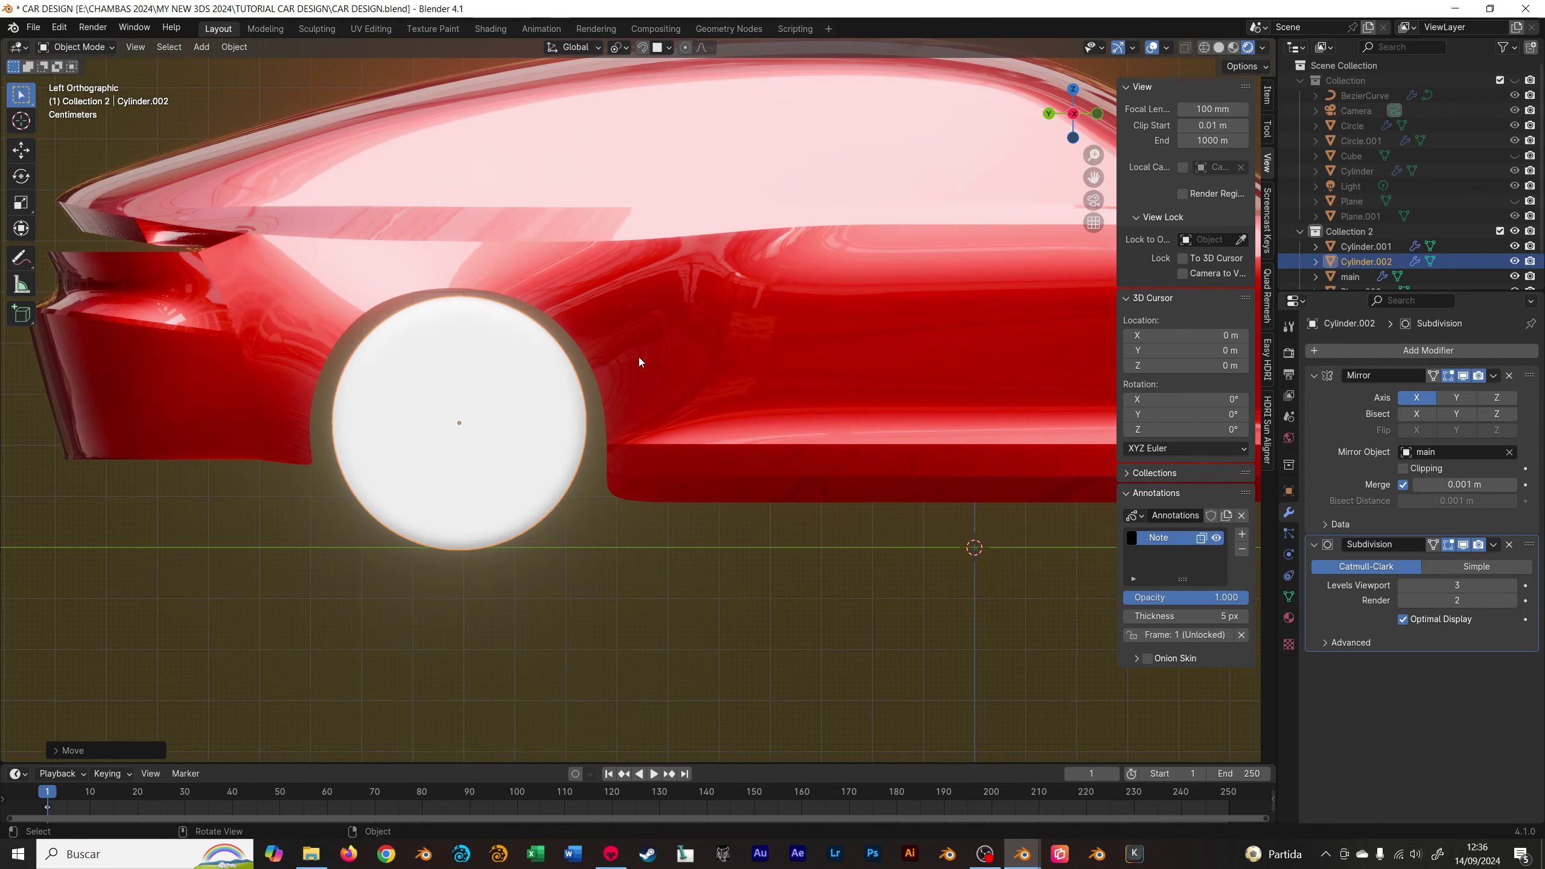
pyautogui.scroll(-3, 632, 334)
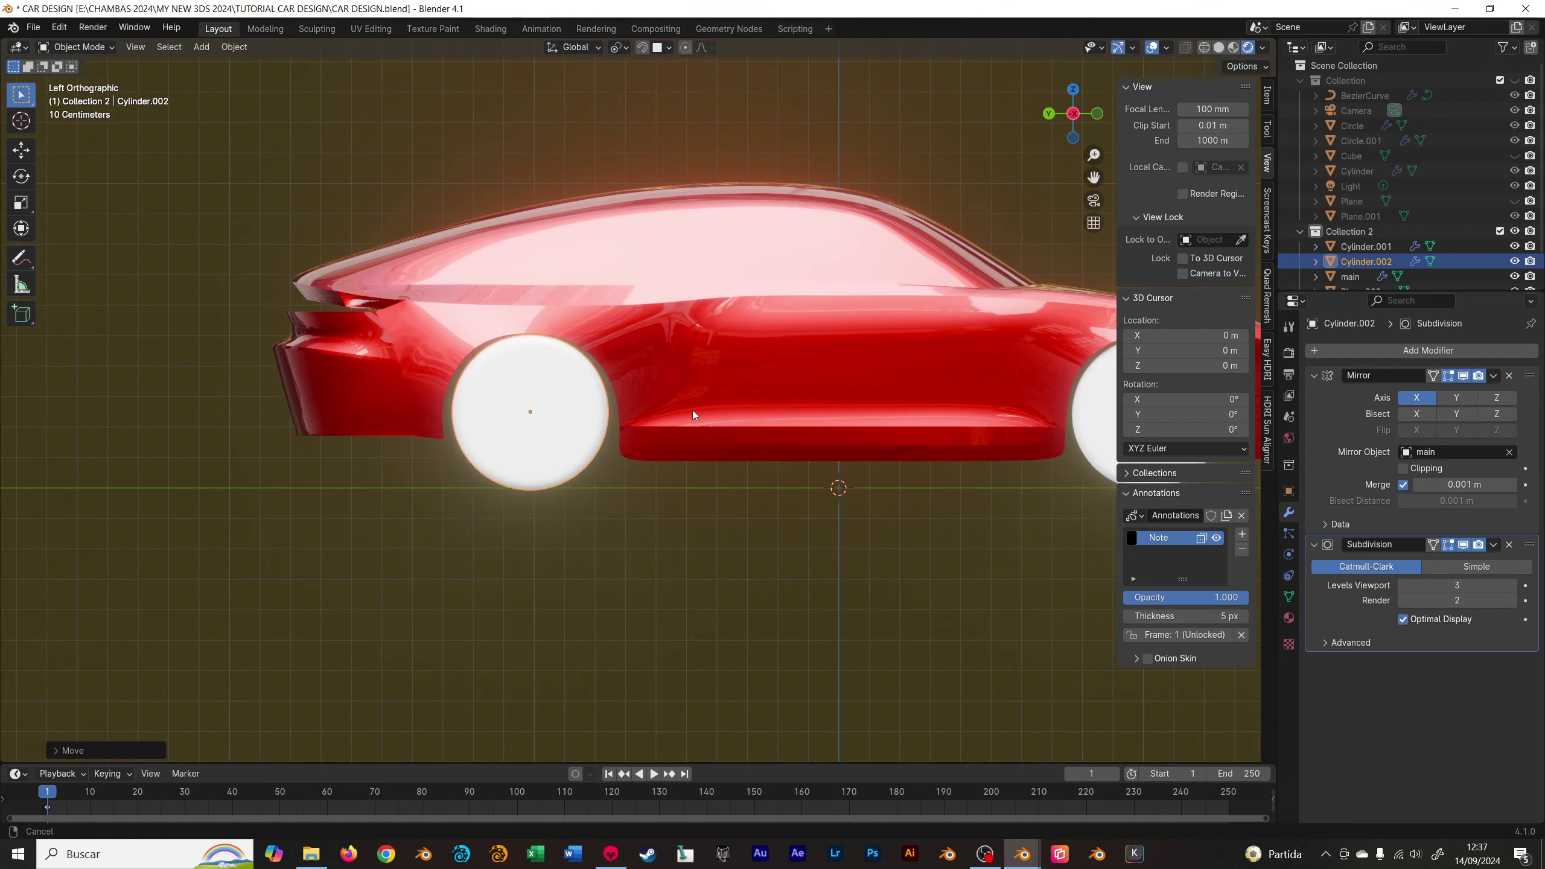
pyautogui.moveTo(536, 379); pyautogui.dragTo(653, 345, button='middle')
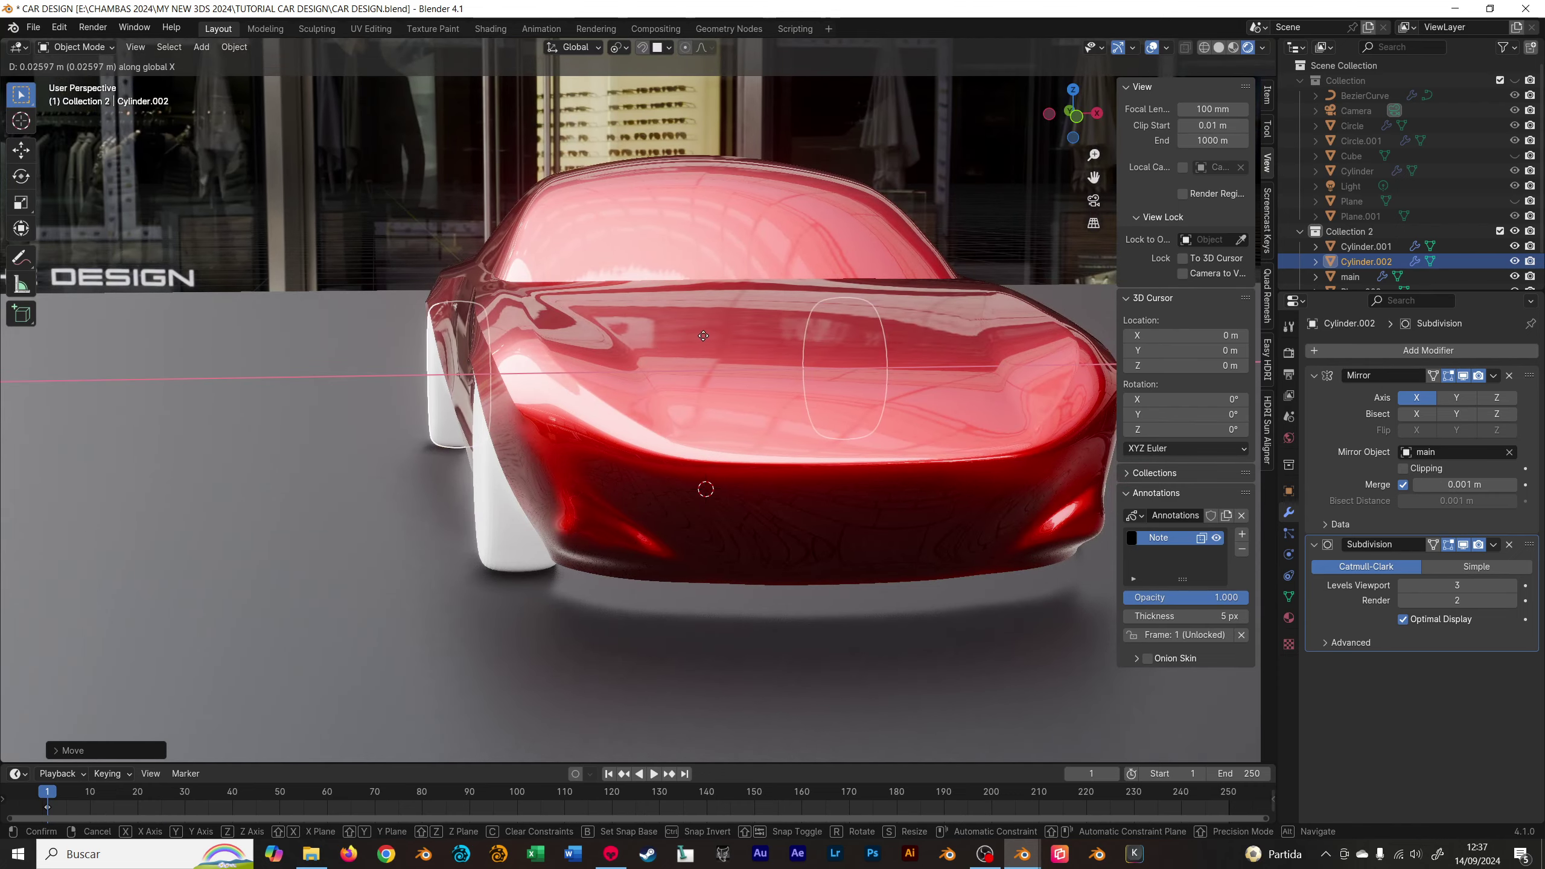
pyautogui.moveTo(653, 346)
pyautogui.mouseDown(button='middle')
pyautogui.moveTo(623, 347)
pyautogui.moveTo(826, 352)
pyautogui.moveTo(649, 362)
pyautogui.moveTo(685, 497)
pyautogui.moveTo(688, 352)
pyautogui.moveTo(733, 379)
pyautogui.moveTo(698, 453)
pyautogui.mouseUp(button='middle')
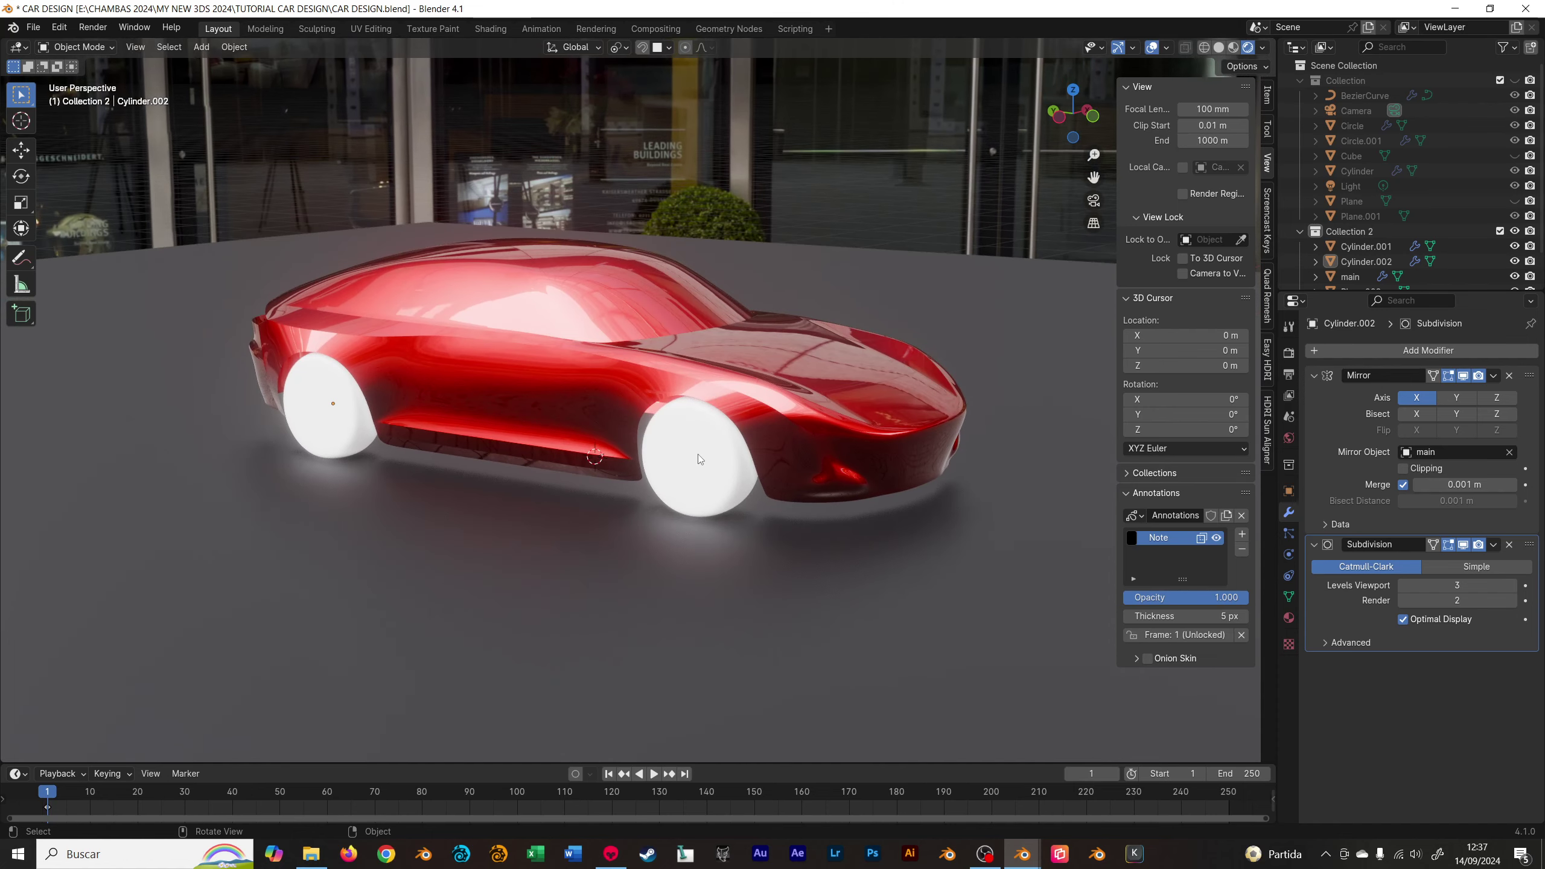
pyautogui.click(697, 454)
# - Give the wheels a new 'tire wheel' material with a black base colour (value 0)
pyautogui.click(1288, 618)
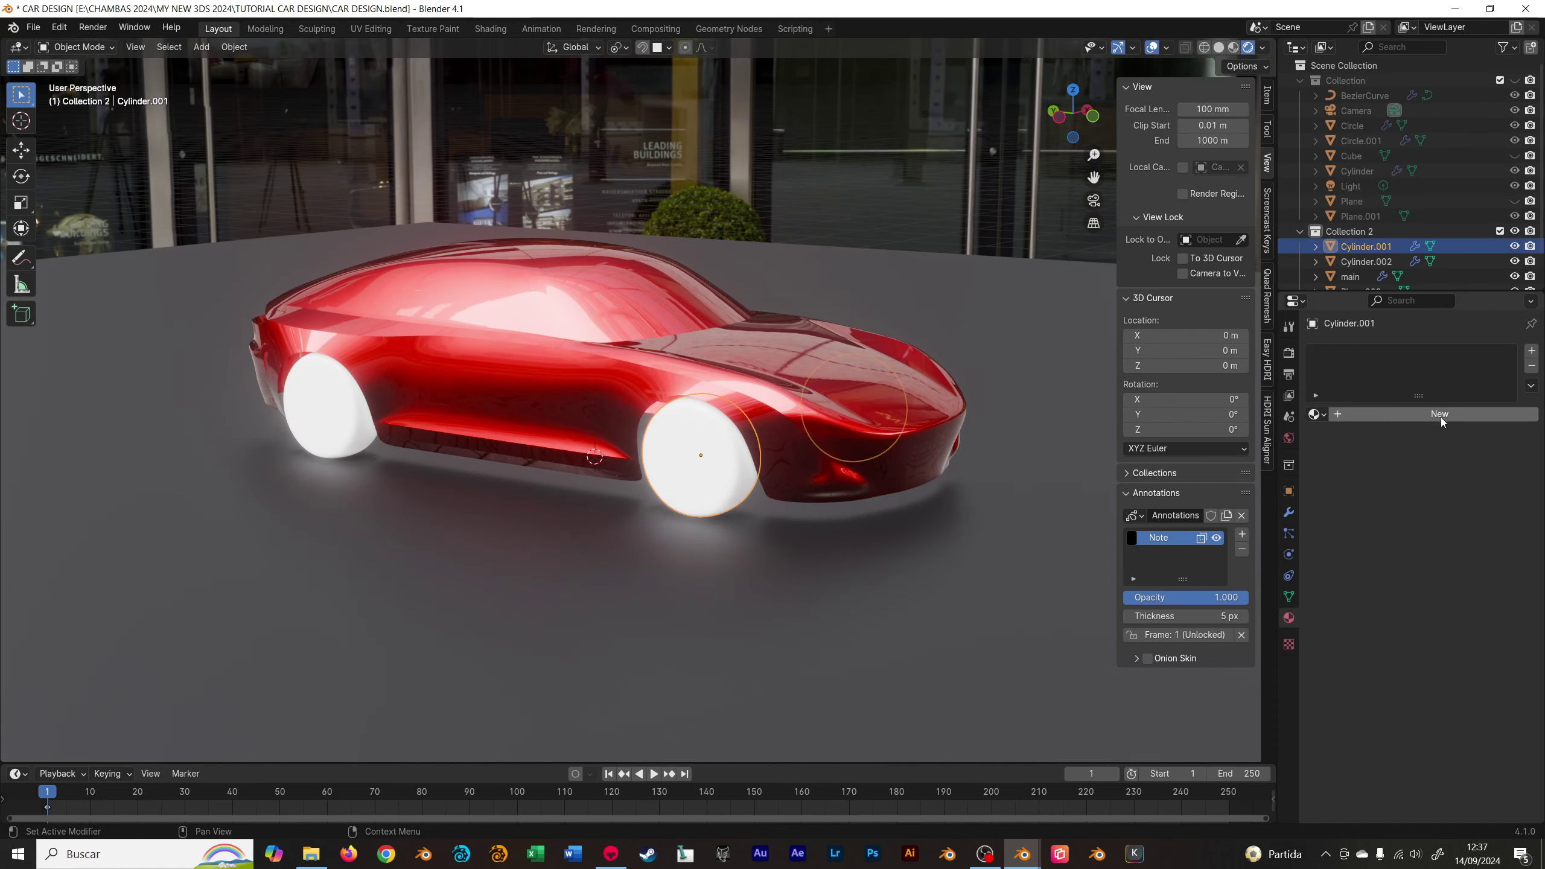
pyautogui.click(1441, 419)
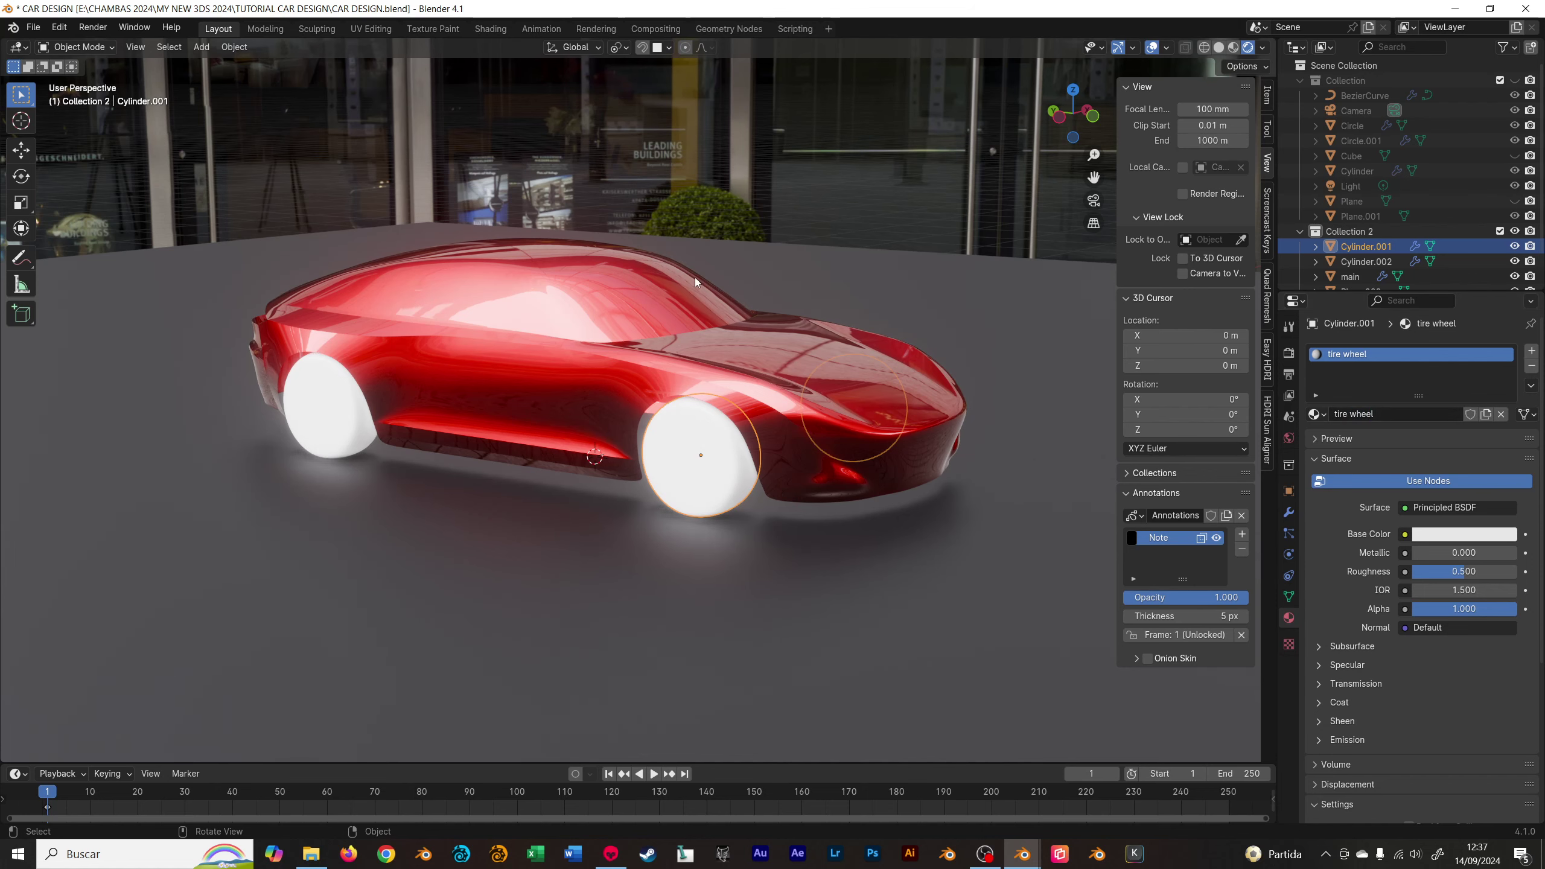
pyautogui.hotkey('alt', 'a')
pyautogui.scroll(3, 772, 411)
pyautogui.moveTo(773, 411); pyautogui.dragTo(779, 387, button='middle')
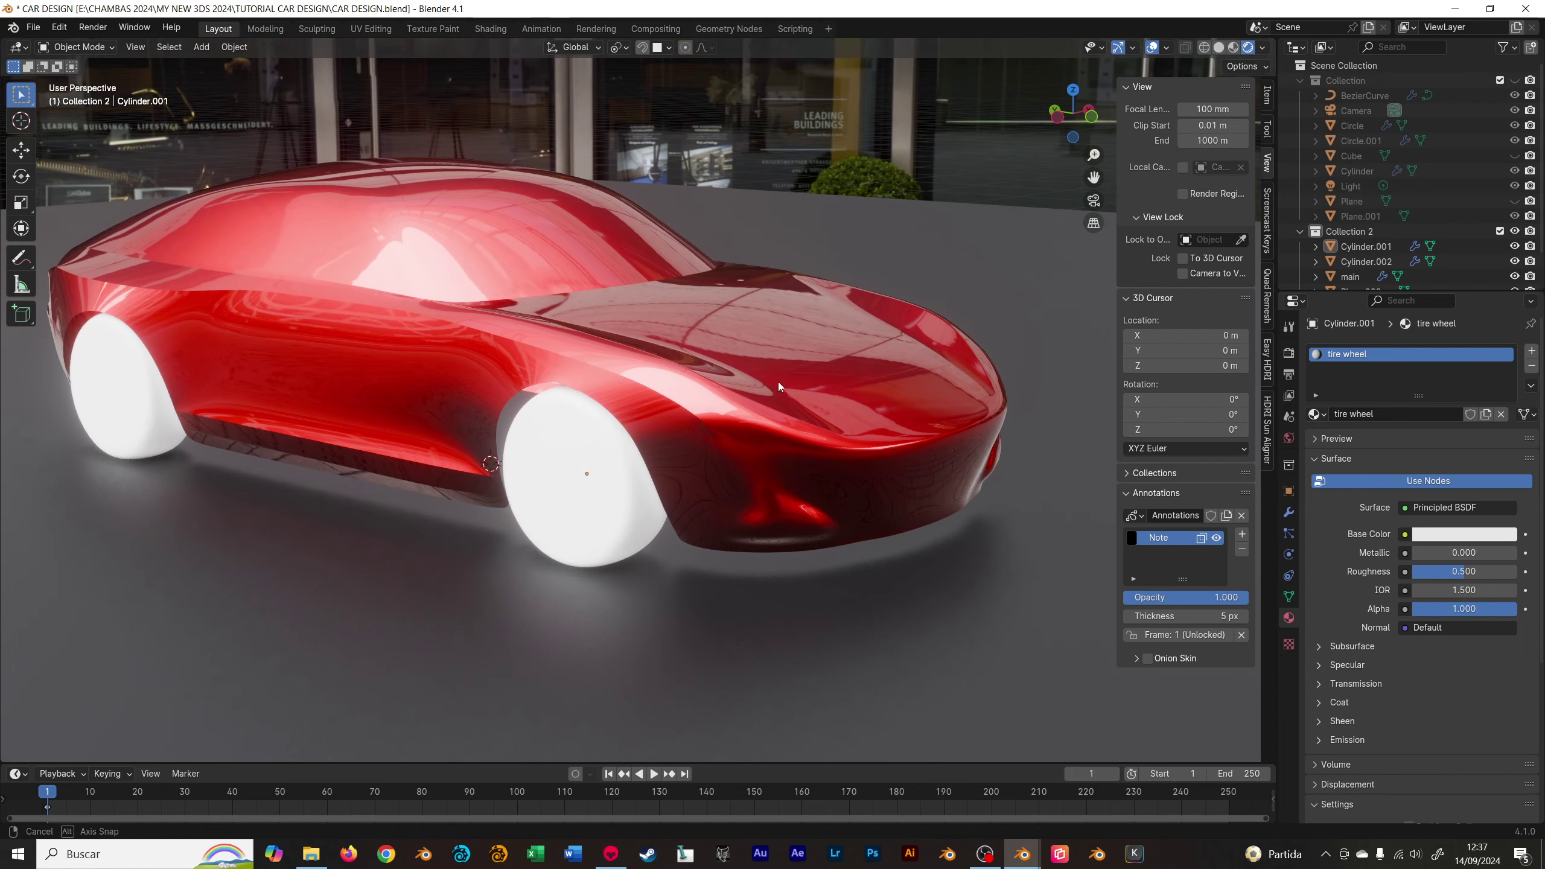
pyautogui.click(615, 464)
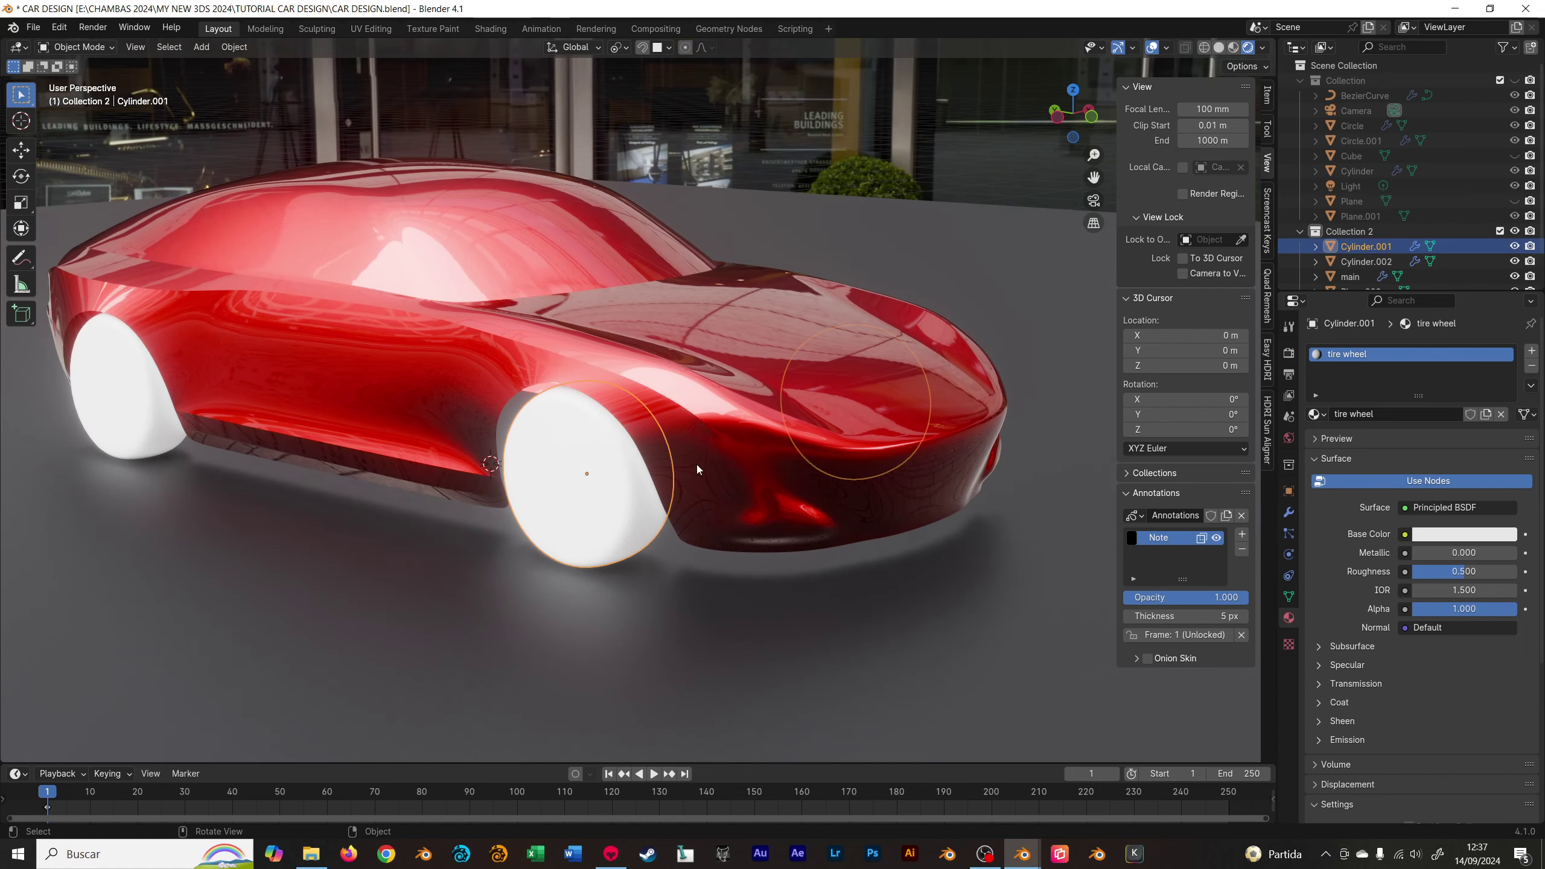
pyautogui.click(1449, 534)
pyautogui.click(1504, 420)
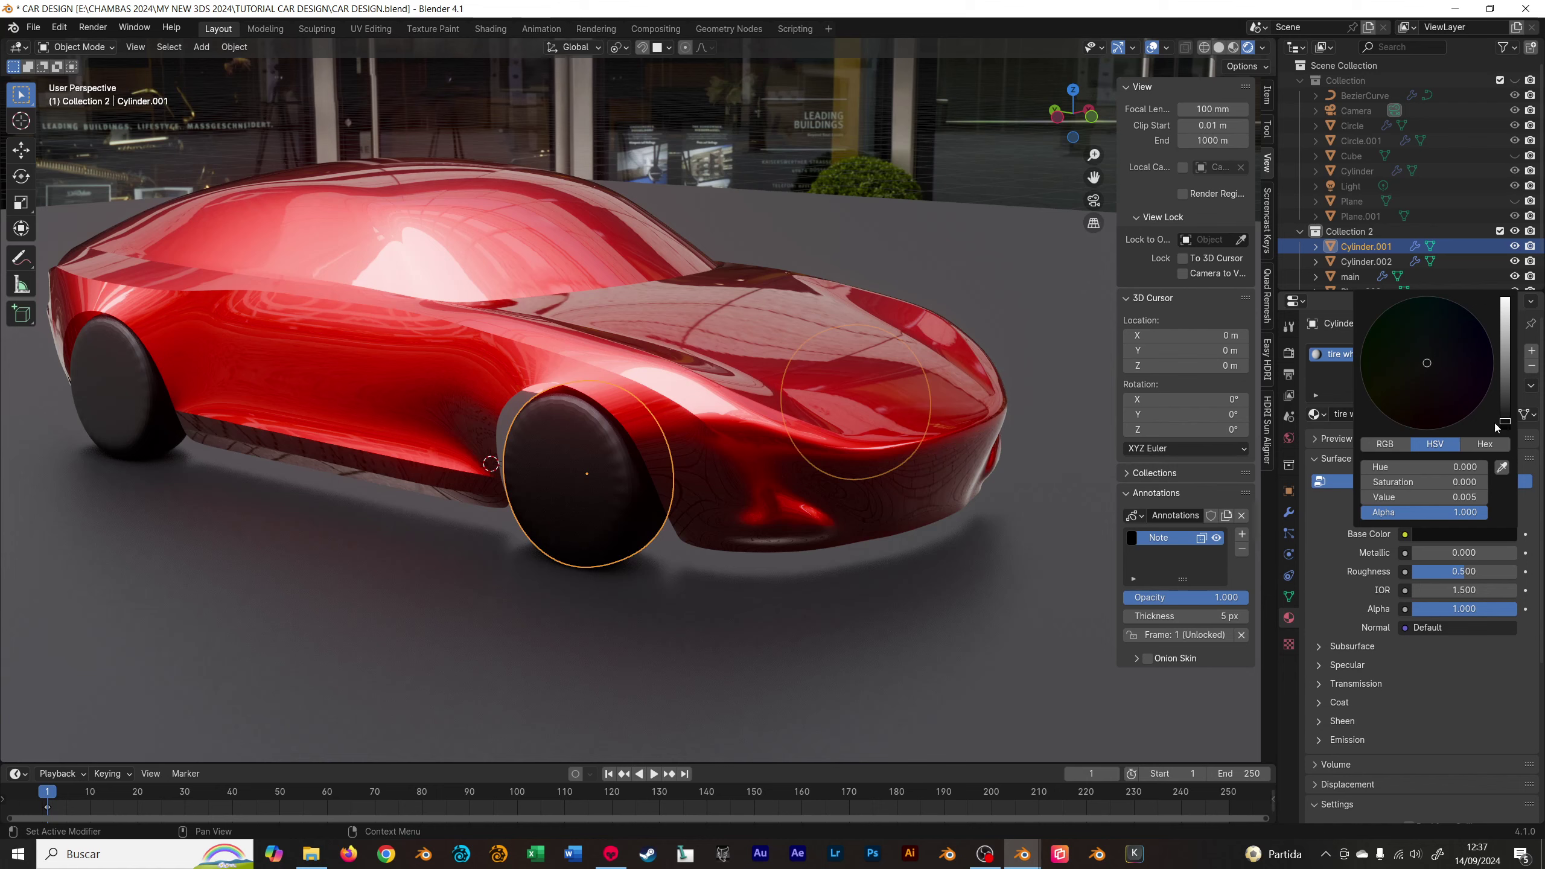
pyautogui.scroll(2, 650, 437)
# - Bevel the front wheel's rim edge loop in Edit Mode
pyautogui.press('Tab')
pyautogui.scroll(2, 634, 433)
pyautogui.click(634, 433)
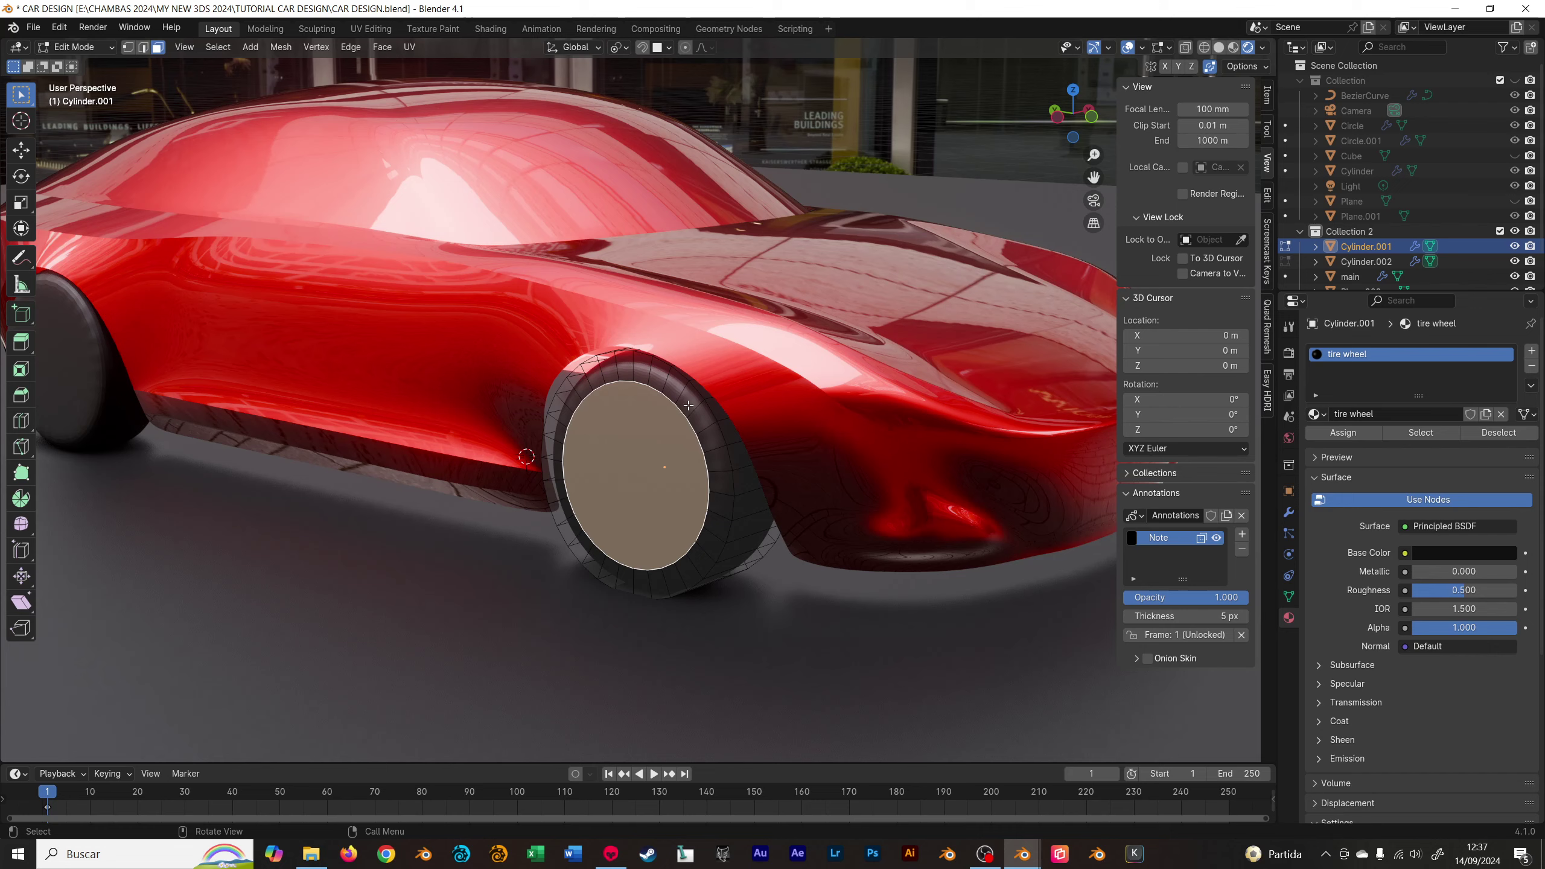
pyautogui.press('2')
pyautogui.keyDown('alt'); pyautogui.click(689, 406); pyautogui.keyUp('alt')
pyautogui.moveTo(690, 406); pyautogui.dragTo(856, 345, button='middle')
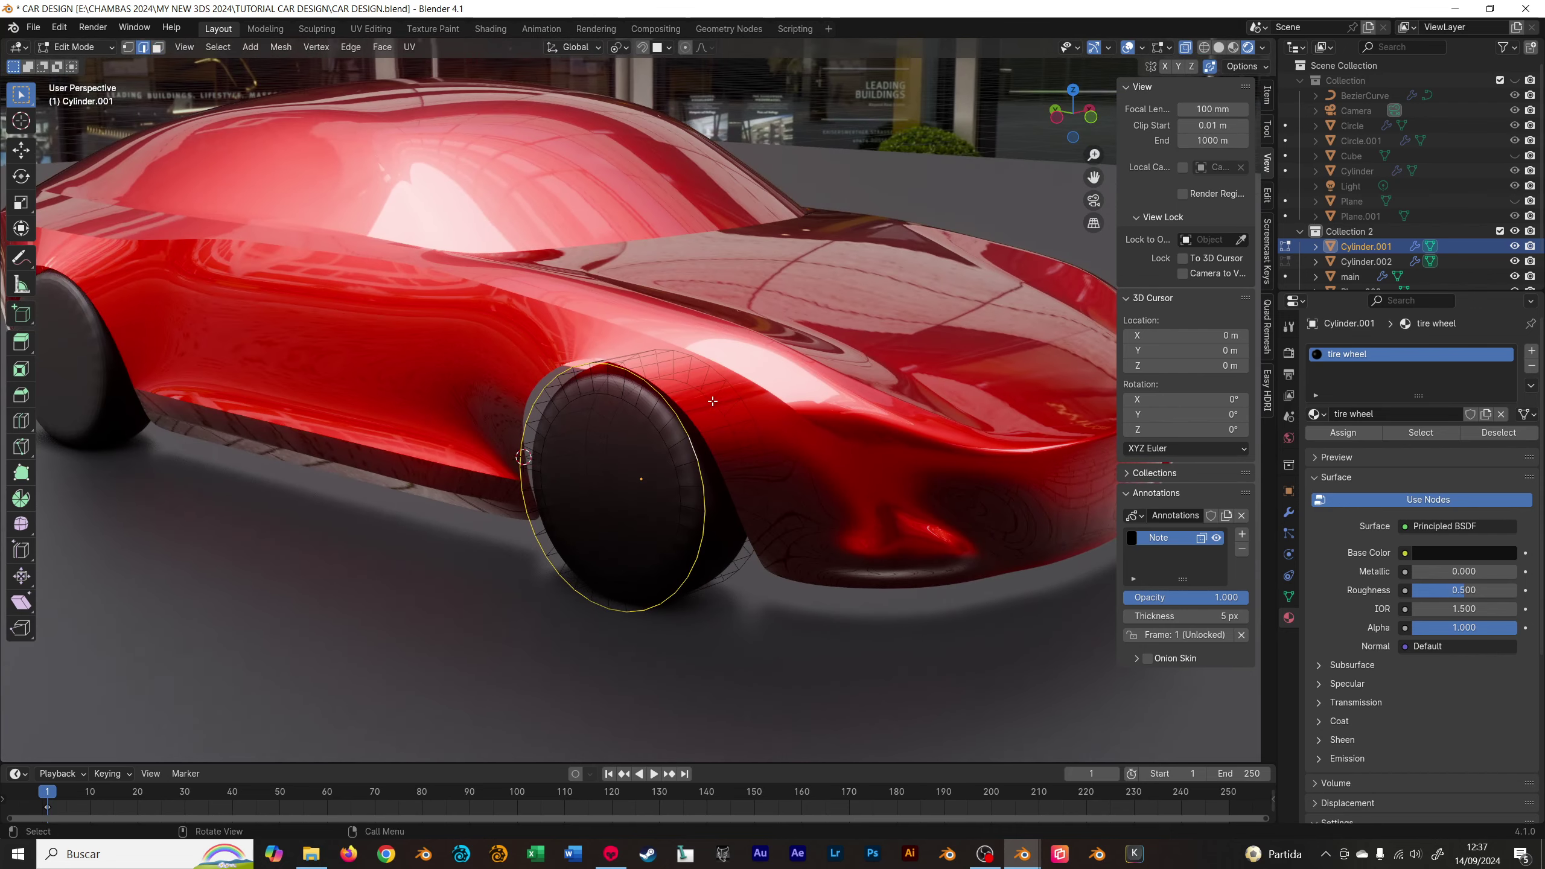
pyautogui.scroll(3, 856, 345)
pyautogui.hotkey('ctrl', 'b')
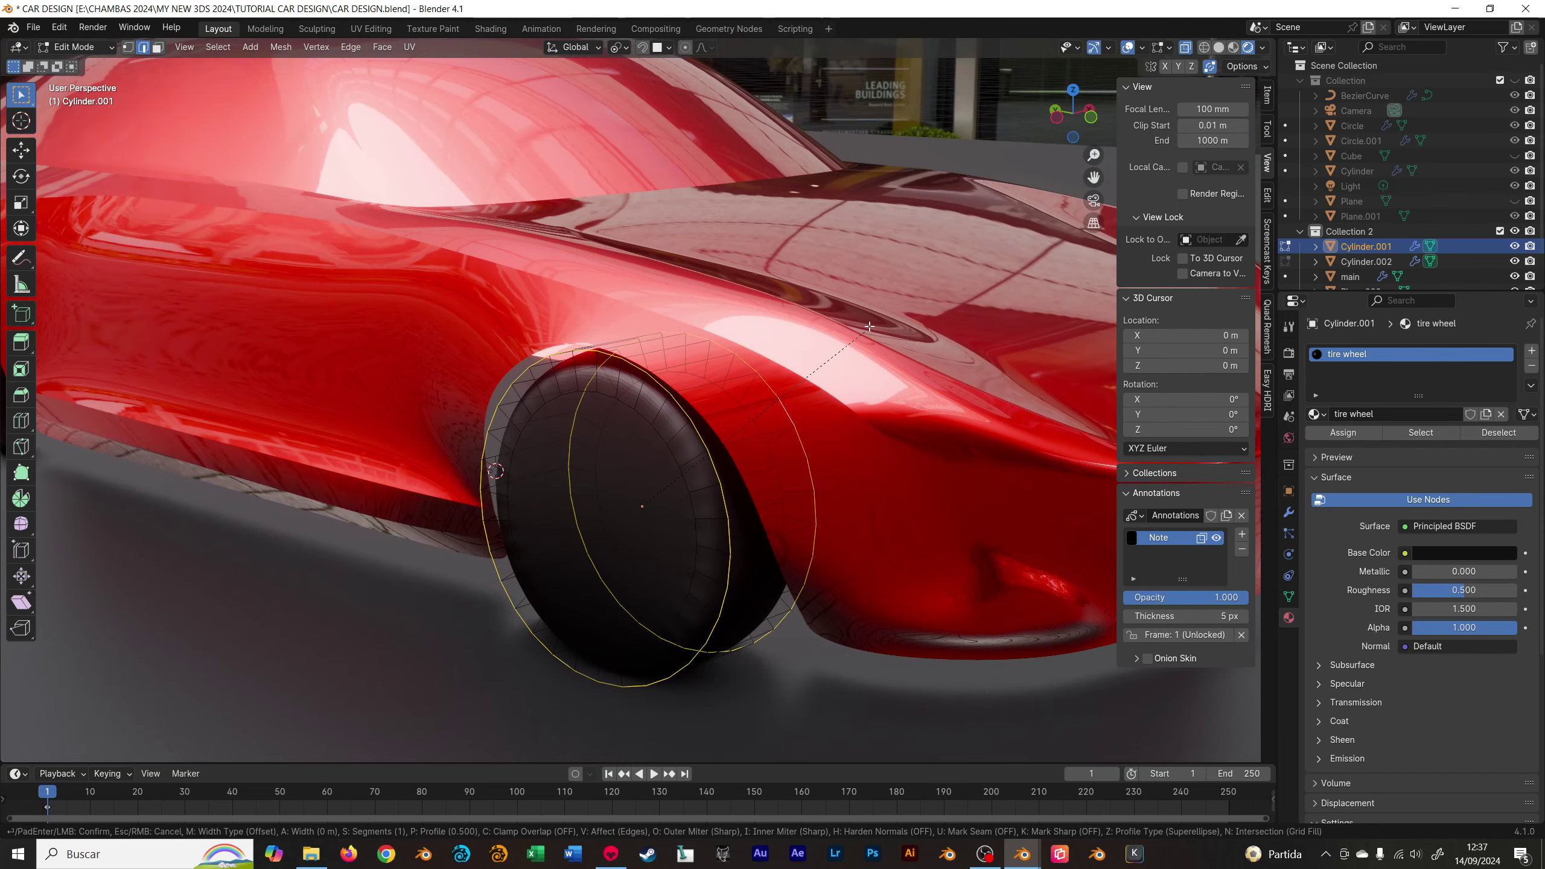
pyautogui.click(881, 302)
pyautogui.press('Tab')
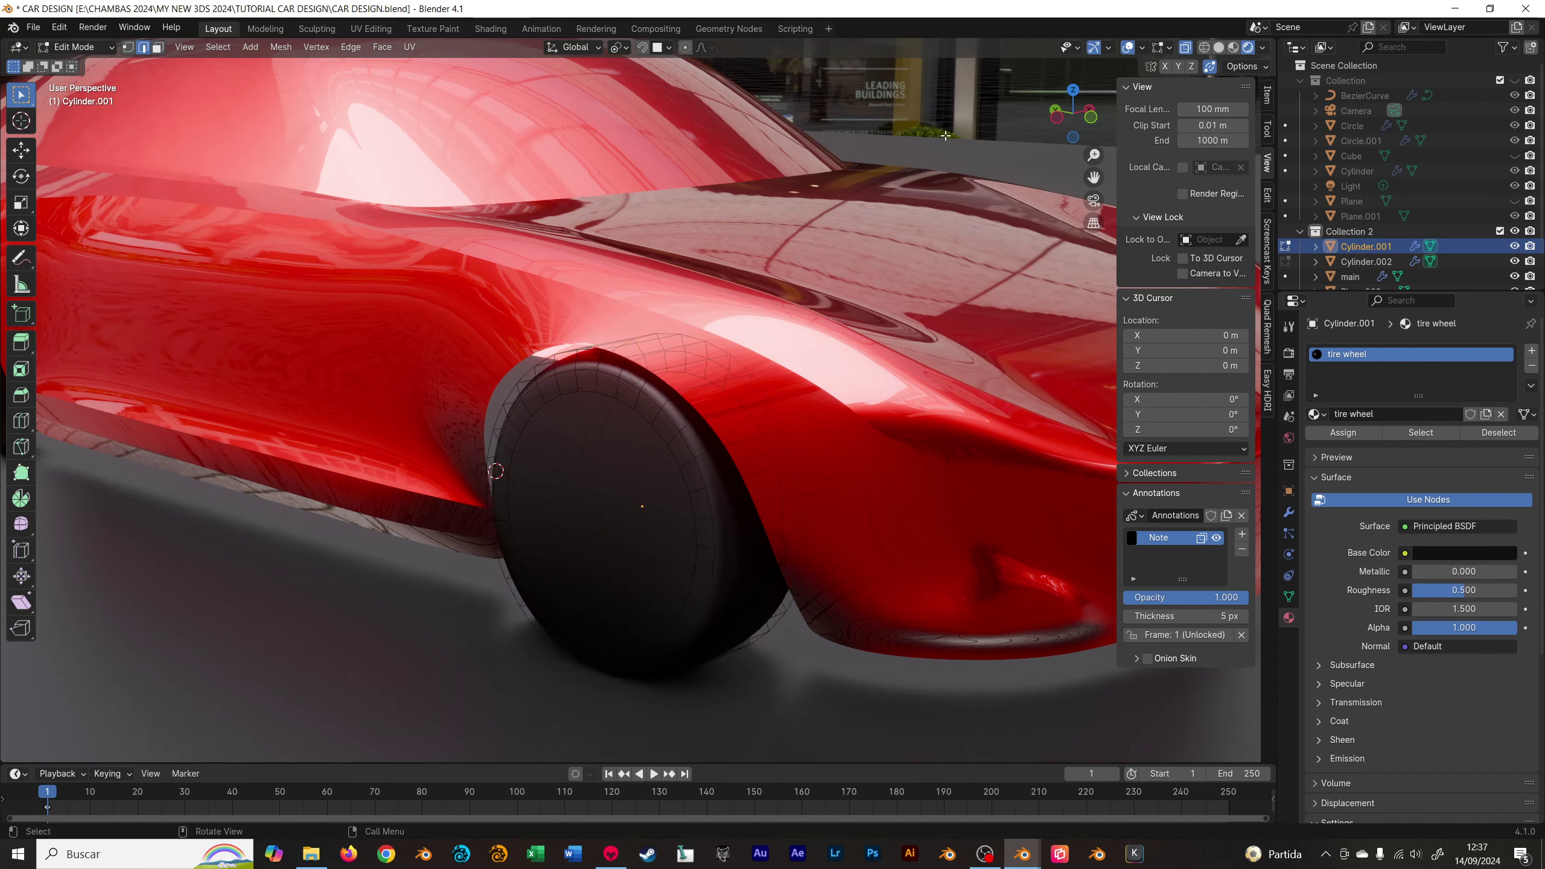
# - Save CAR DESIGN.blend and orbit around the car to review it
pyautogui.hotkey('ctrl', 's')
pyautogui.scroll(-8, 715, 363)
pyautogui.moveTo(783, 224)
pyautogui.mouseDown(button='middle')
pyautogui.moveTo(611, 374)
pyautogui.moveTo(731, 362)
pyautogui.mouseUp(button='middle')
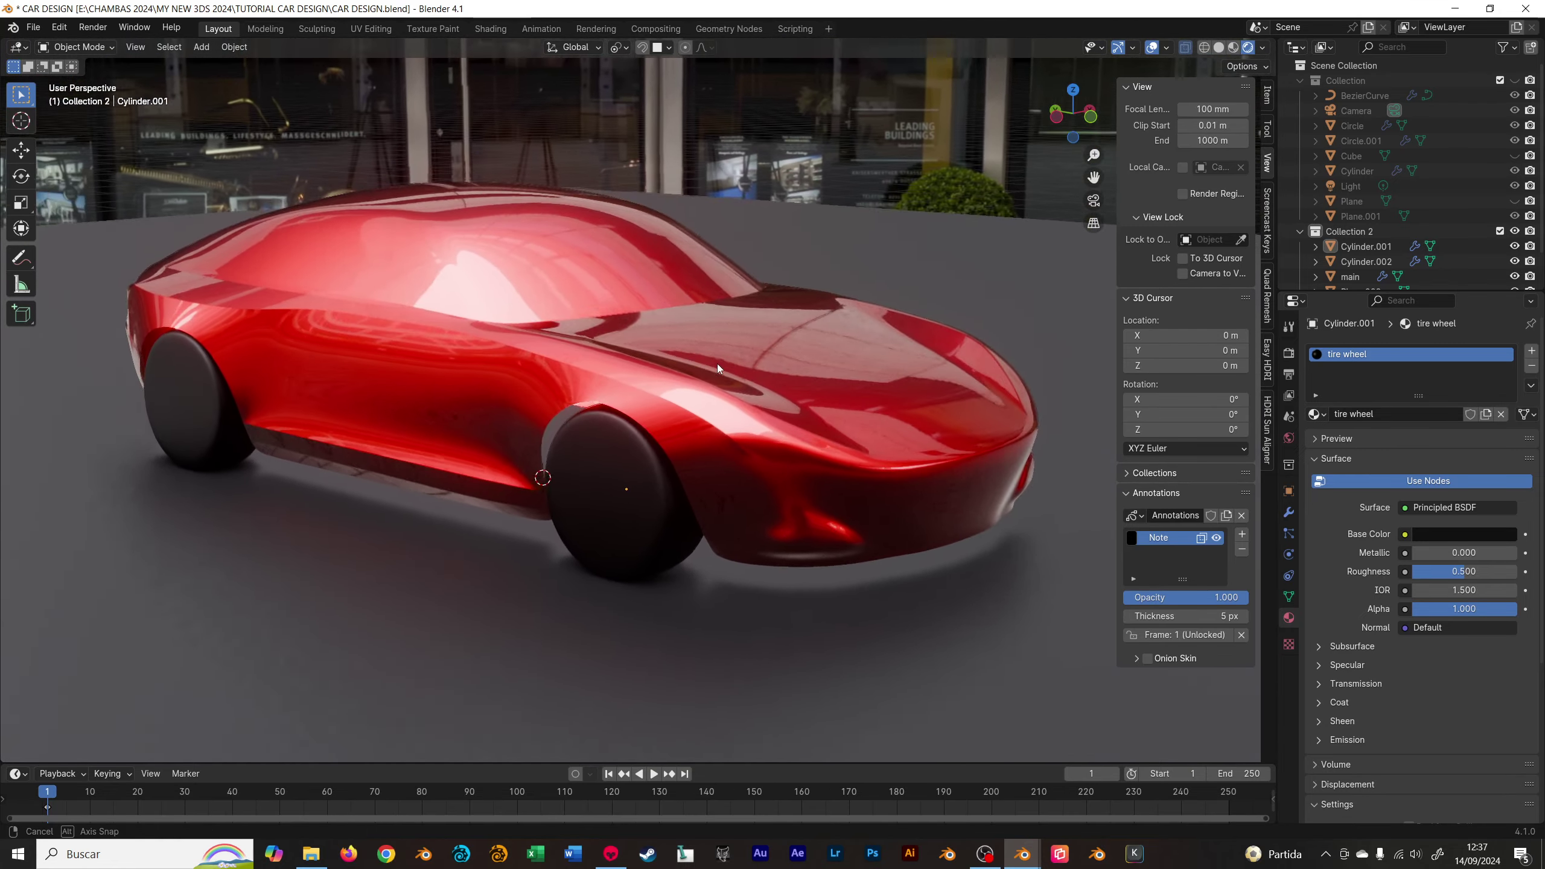
# - Select the floor plane and apply its transforms
pyautogui.moveTo(794, 368)
pyautogui.mouseDown(button='middle')
pyautogui.moveTo(613, 373)
pyautogui.moveTo(816, 350)
pyautogui.moveTo(881, 245)
pyautogui.mouseUp(button='middle')
pyautogui.click(881, 254)
pyautogui.scroll(-10, 881, 254)
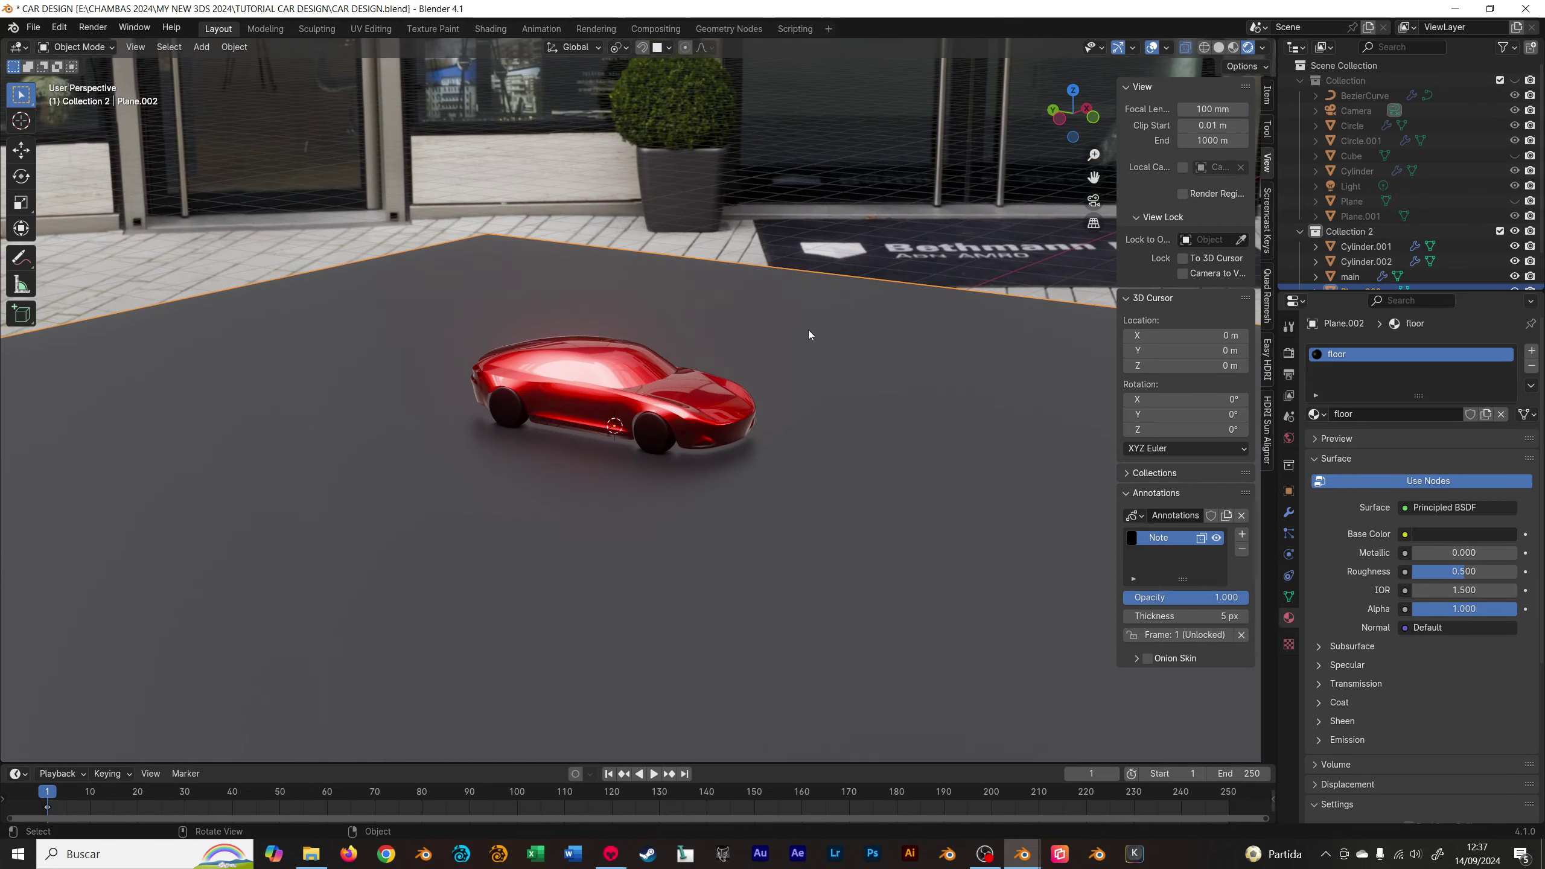
pyautogui.hotkey('ctrl', 'a')
pyautogui.click(833, 321)
# - Inset the floor face, then raise and widen its outer rim into backdrop walls
pyautogui.press('Tab')
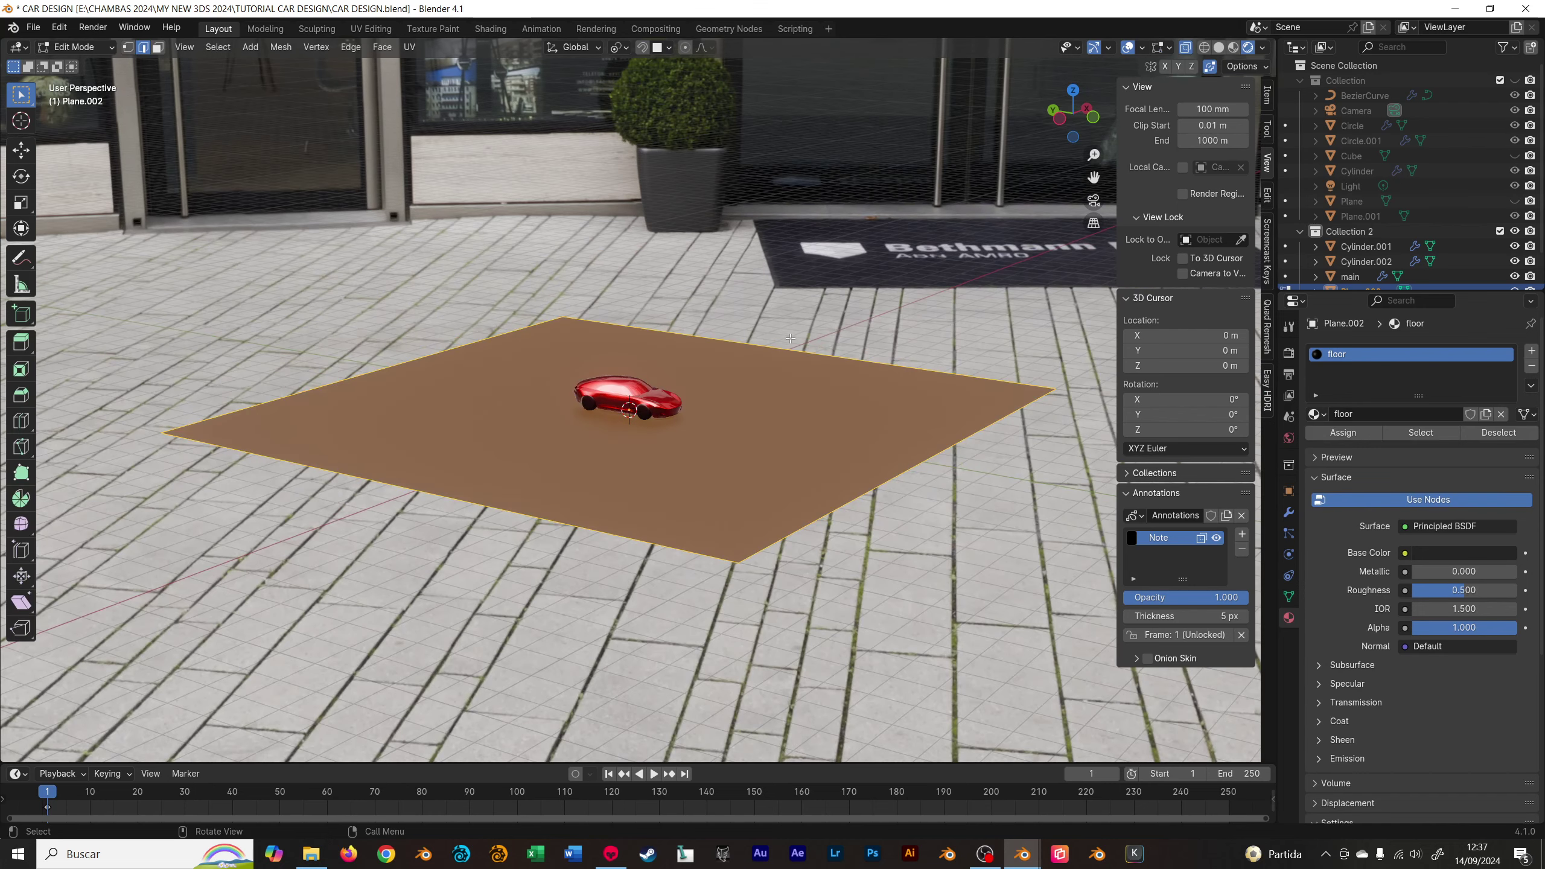
pyautogui.hotkey('alt', 'a')
pyautogui.press('a')
pyautogui.press('i')
pyautogui.click(877, 348)
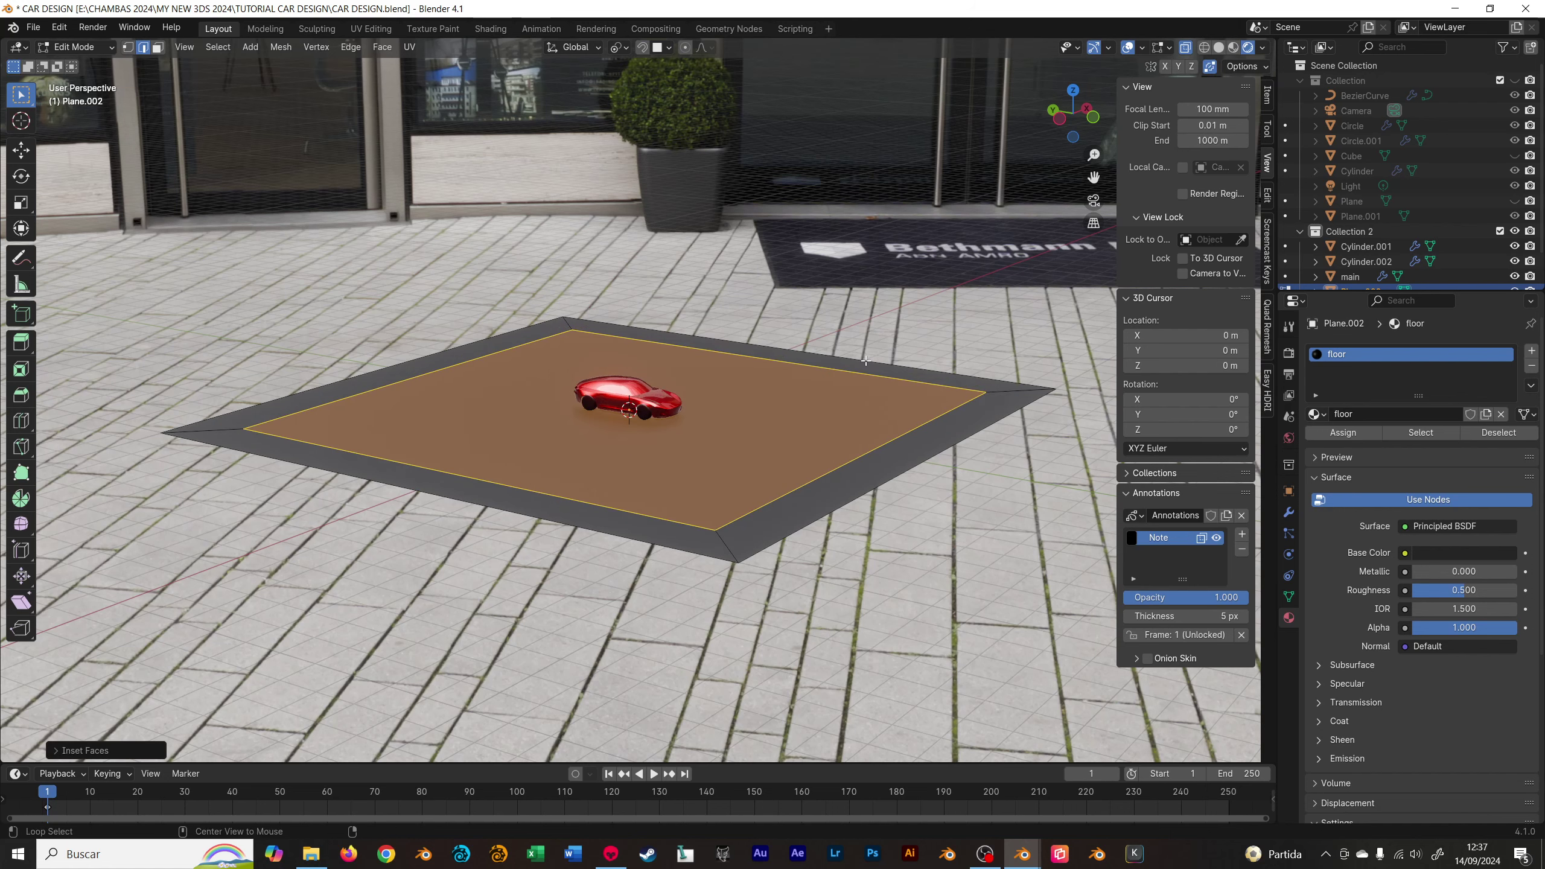
pyautogui.hotkey('alt', 'a')
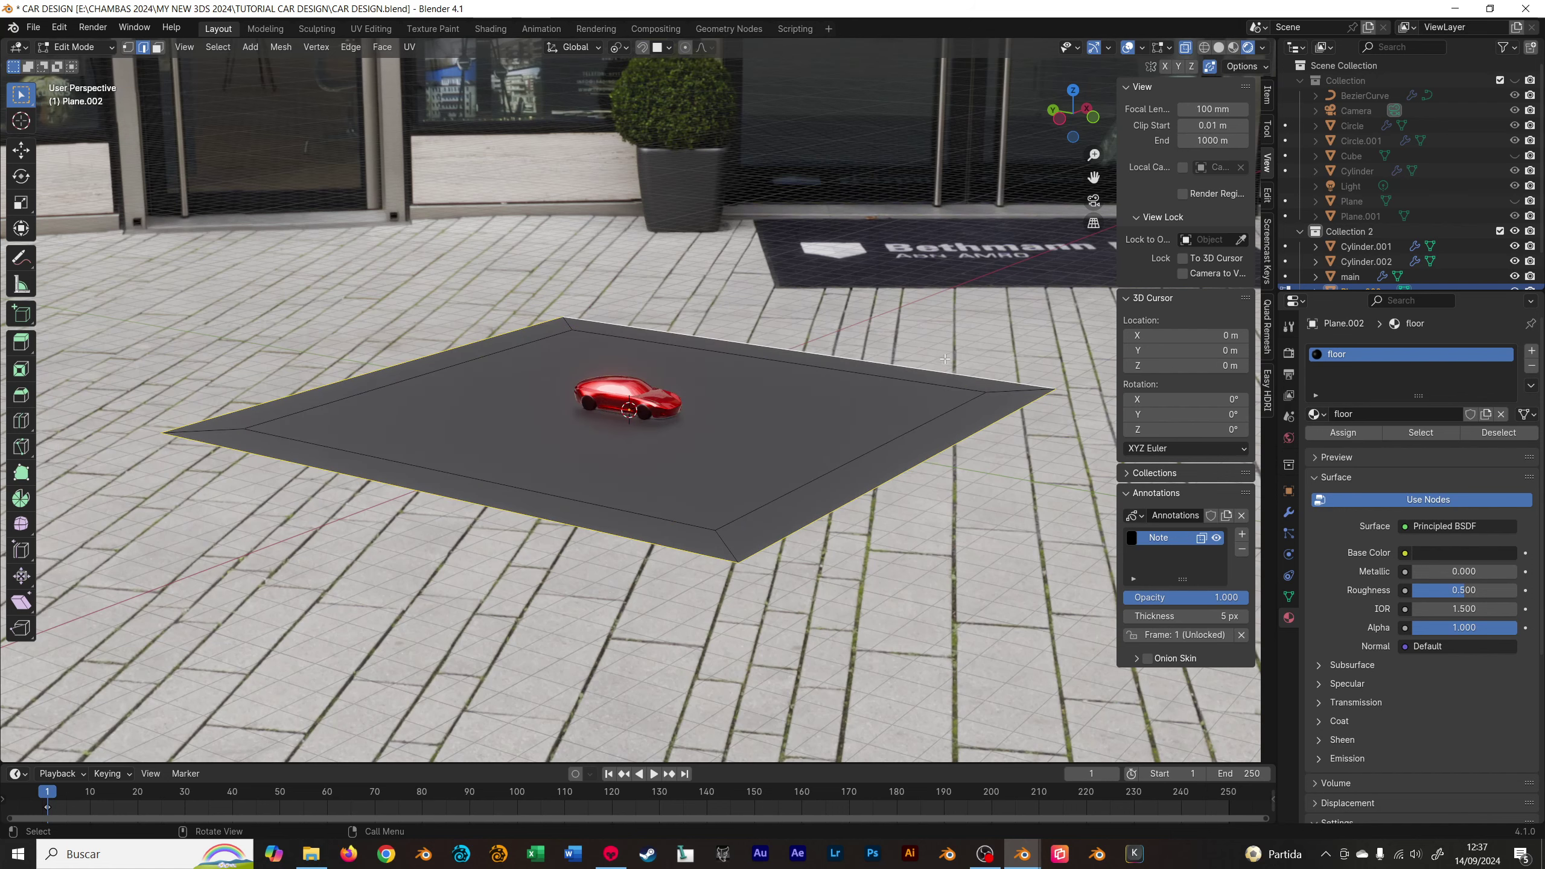
pyautogui.press('g')
pyautogui.press('z')
pyautogui.click(950, 328)
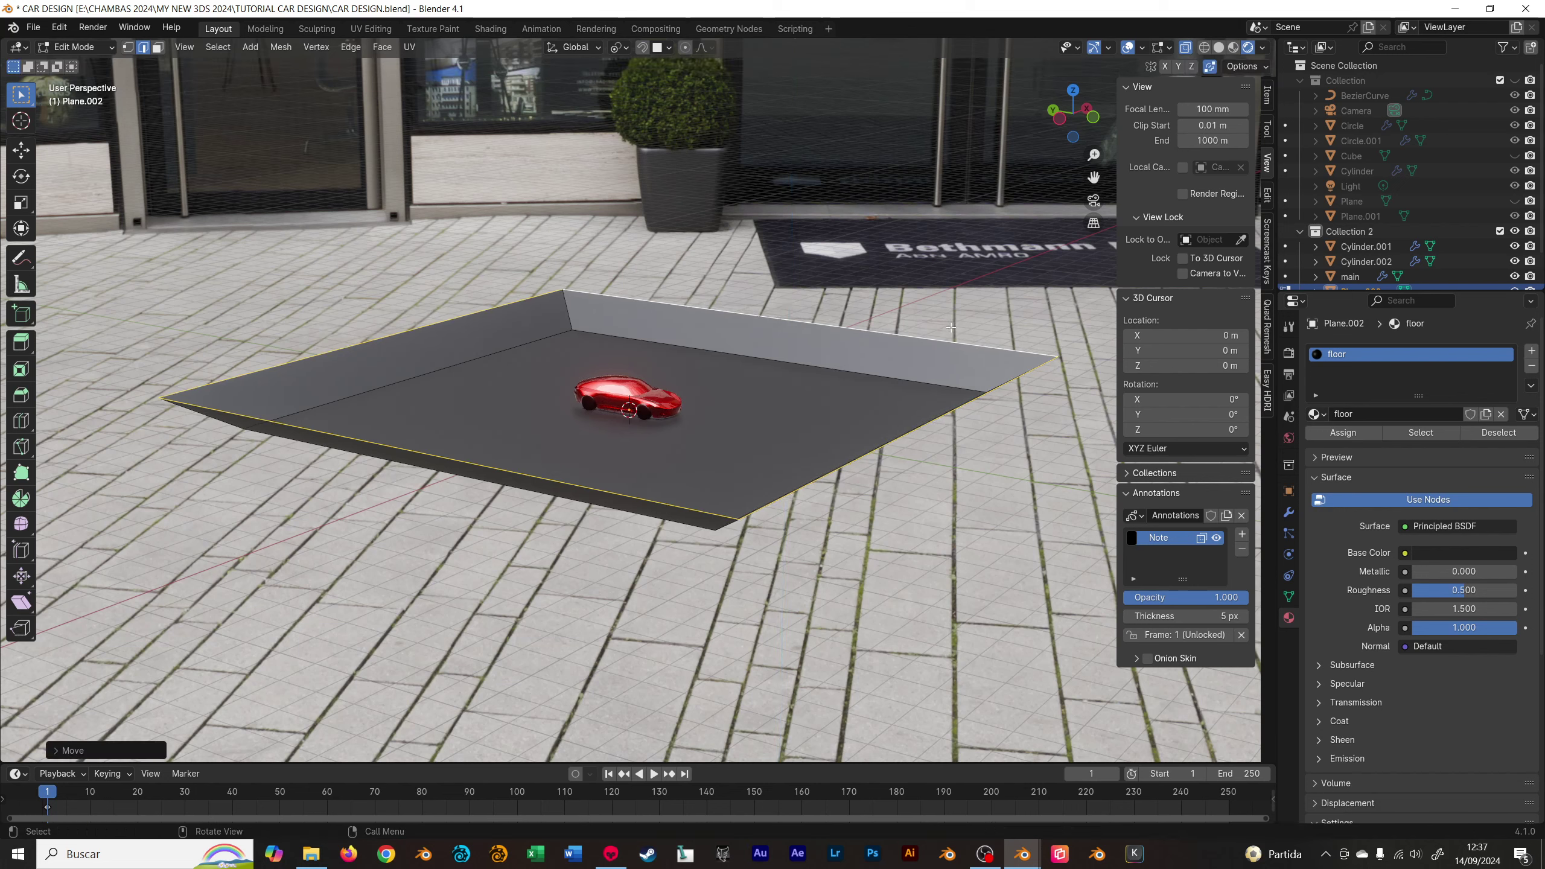
pyautogui.press('s')
pyautogui.click(959, 324)
pyautogui.press('s')
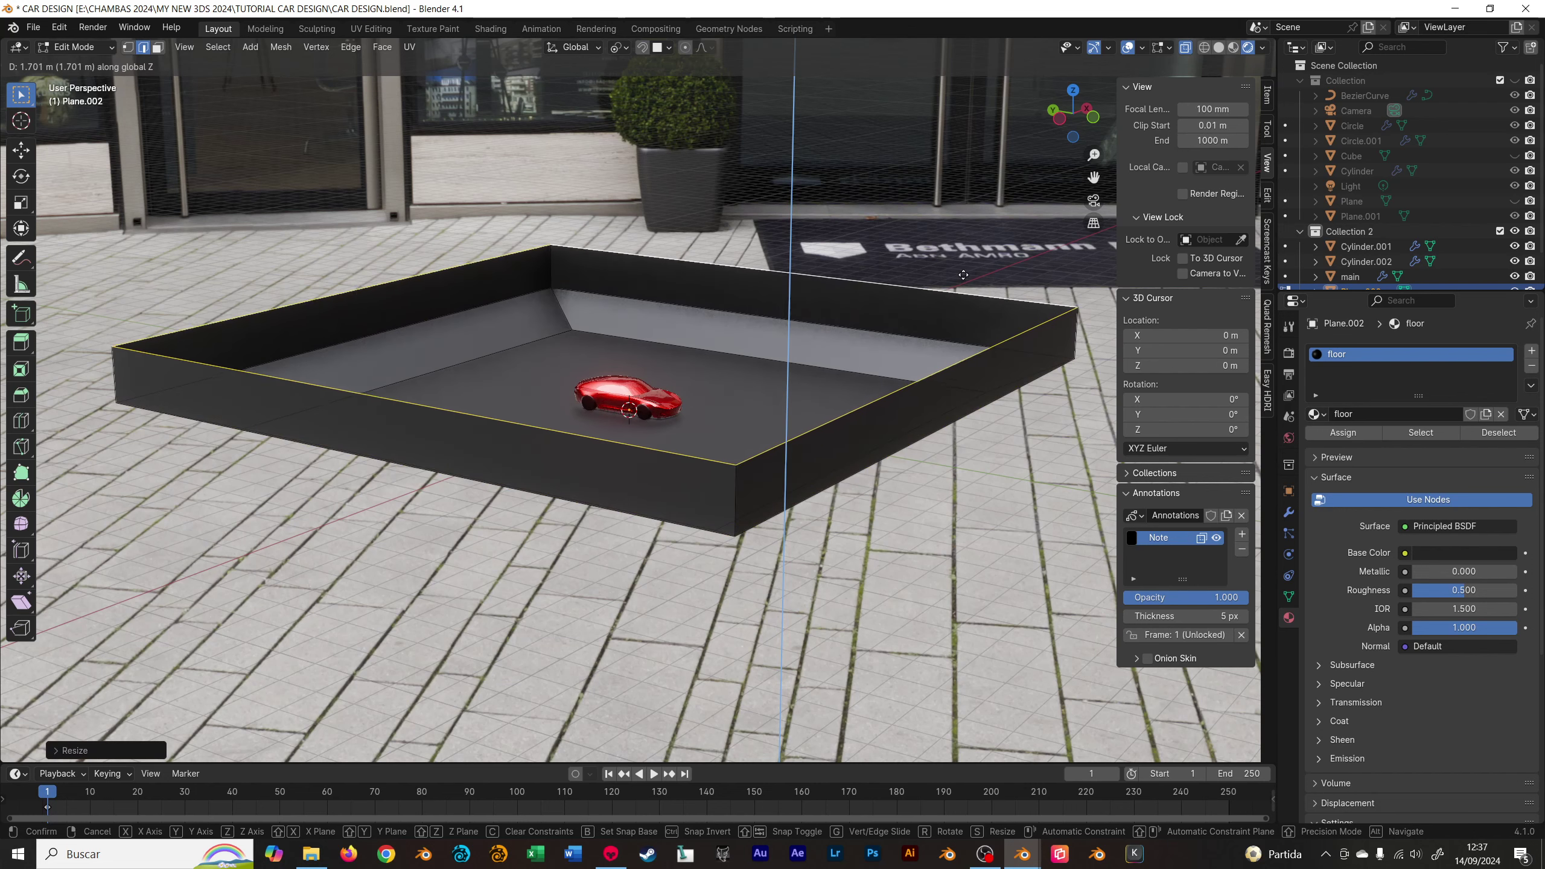
pyautogui.click(1013, 216)
pyautogui.press('Tab')
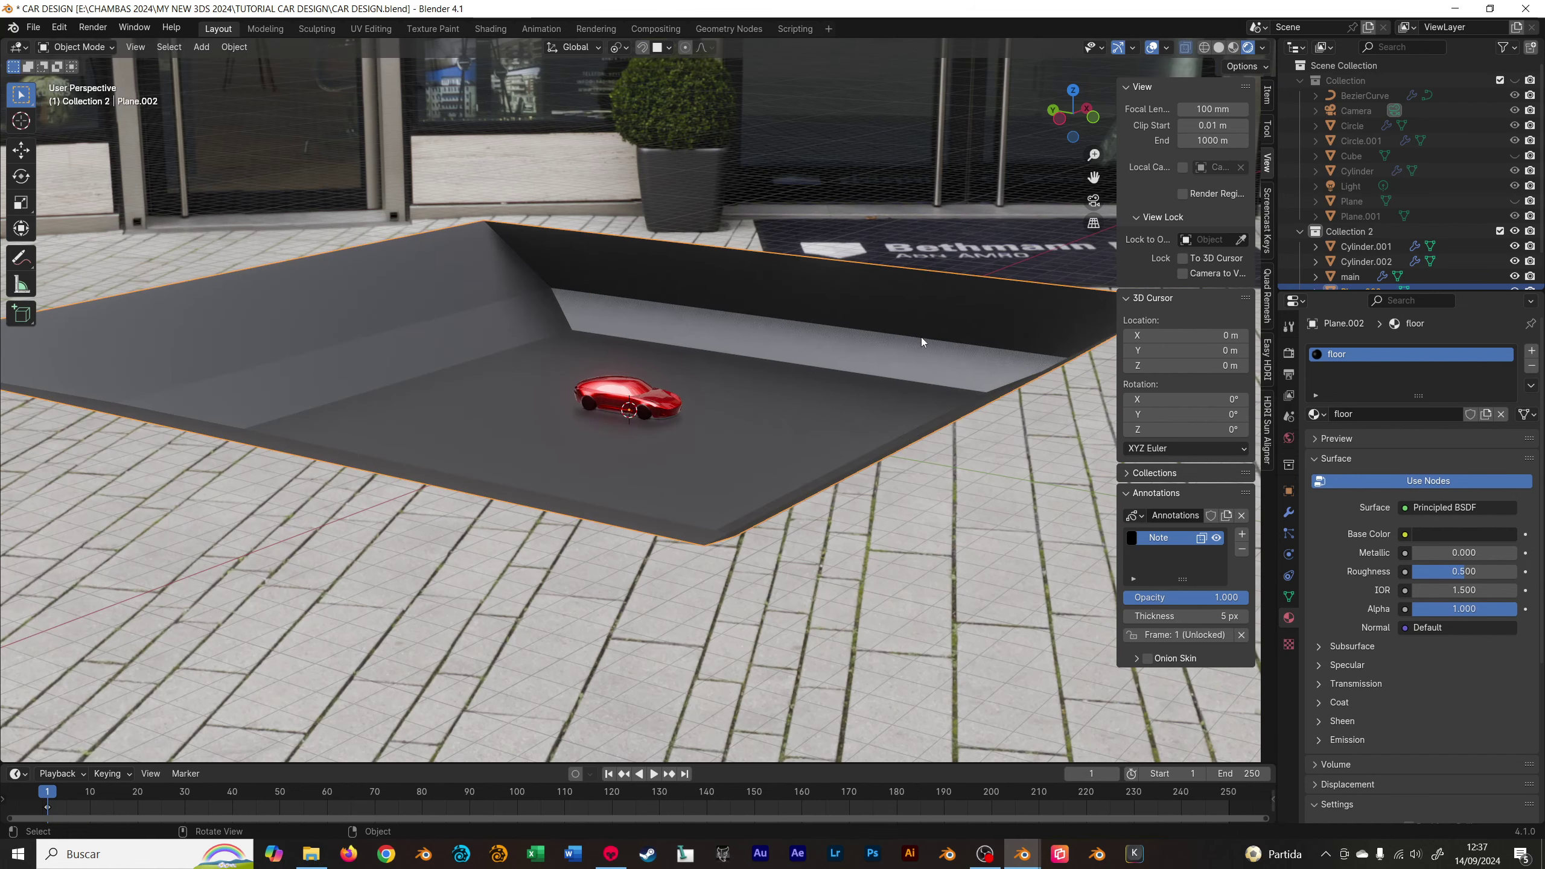
# - Inset the backdrop's inner floor face twice and apply Subdivision level 2 (Ctrl+2)
pyautogui.moveTo(794, 435); pyautogui.dragTo(824, 392, button='middle')
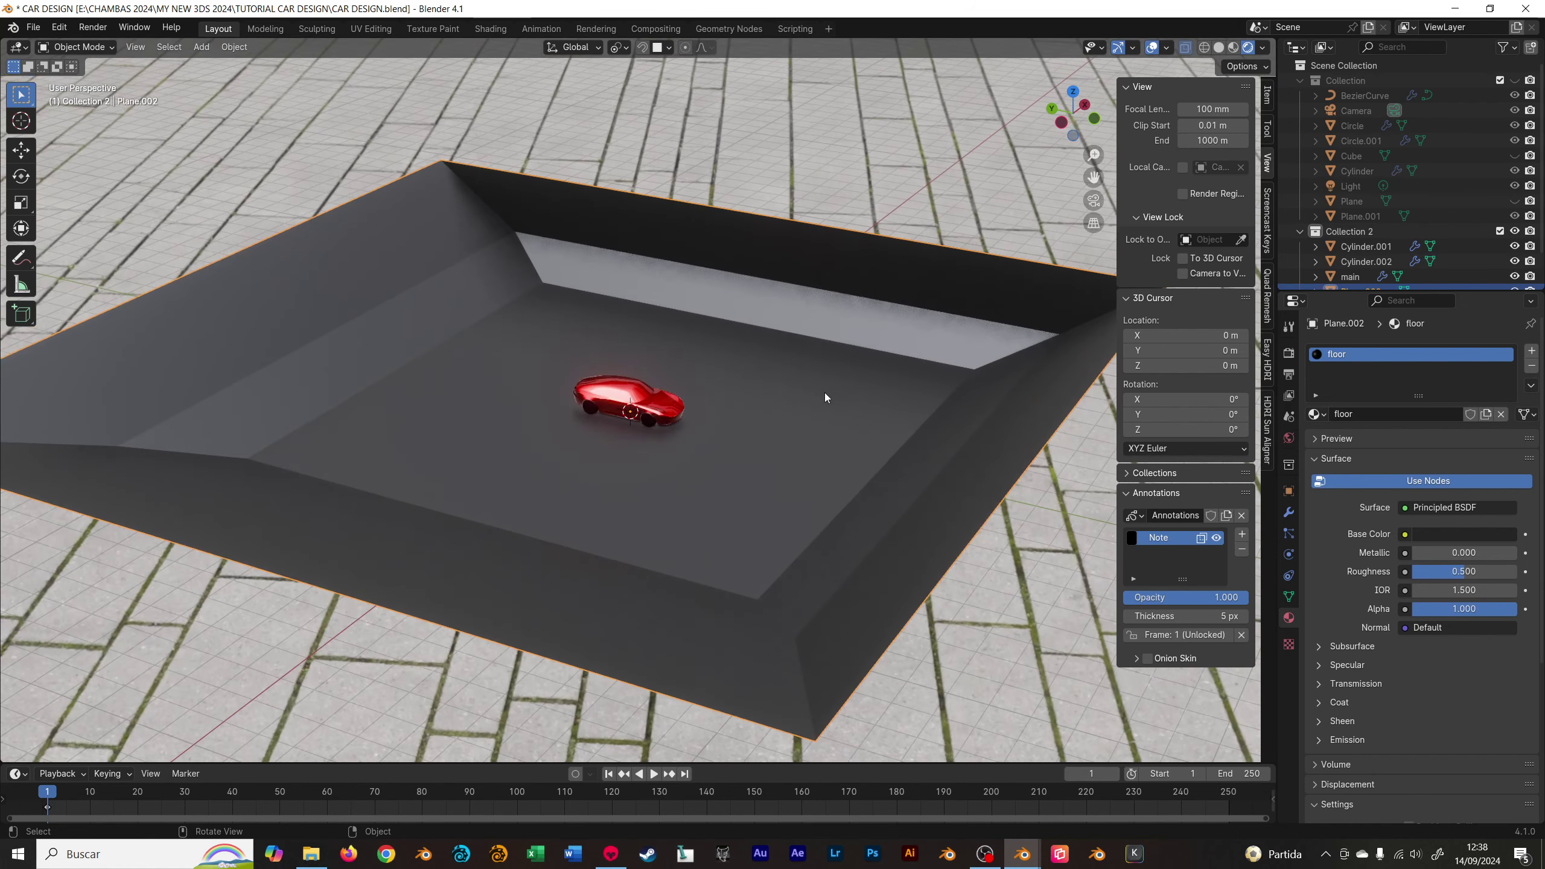
pyautogui.press('Tab')
pyautogui.press('3')
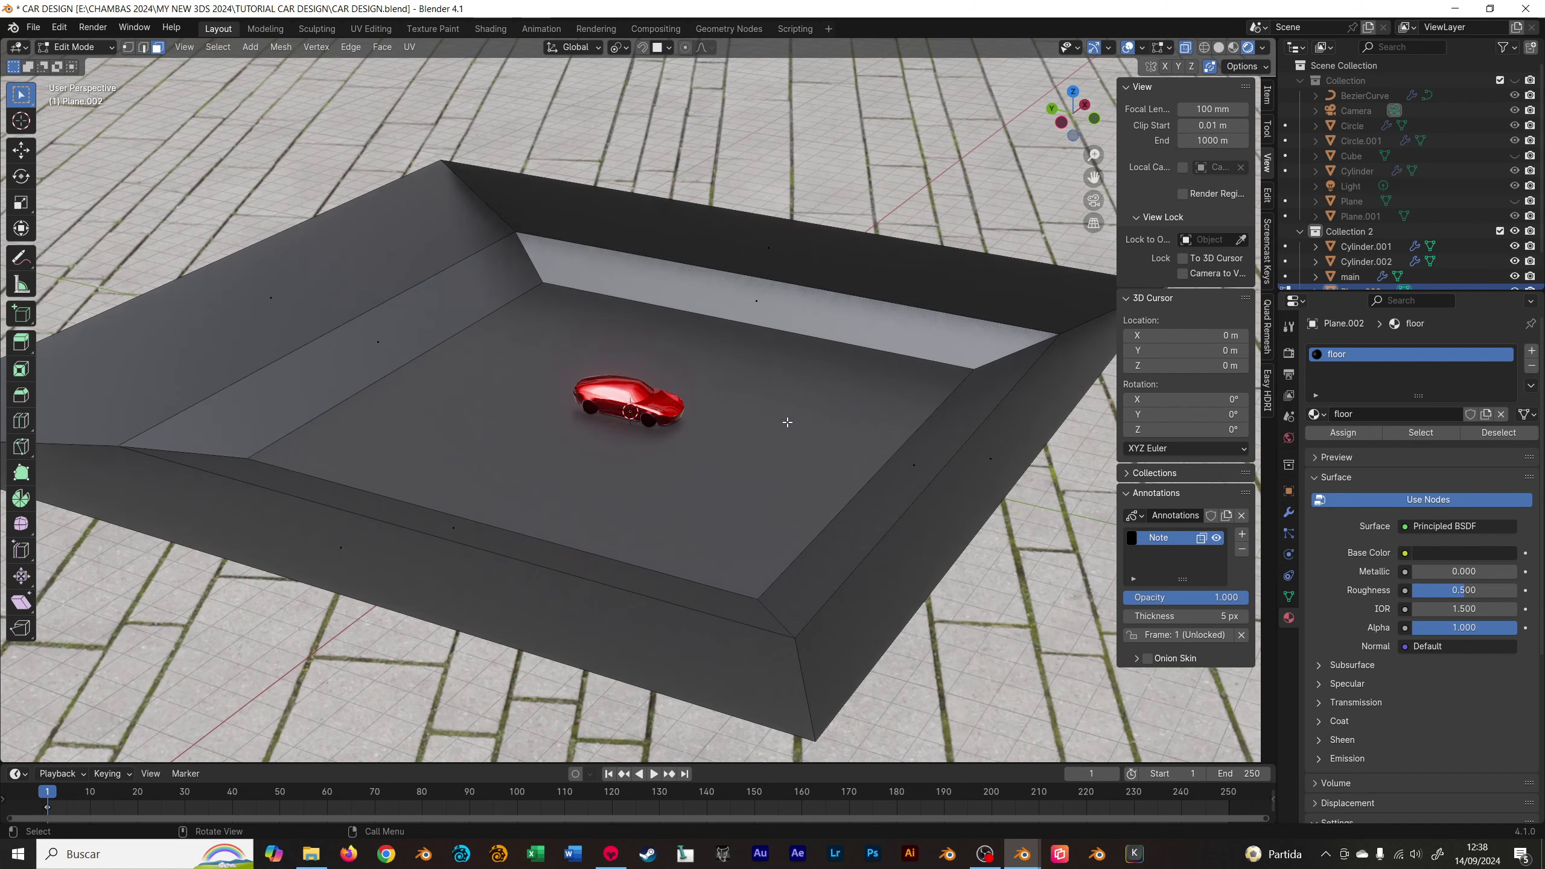
pyautogui.click(690, 387)
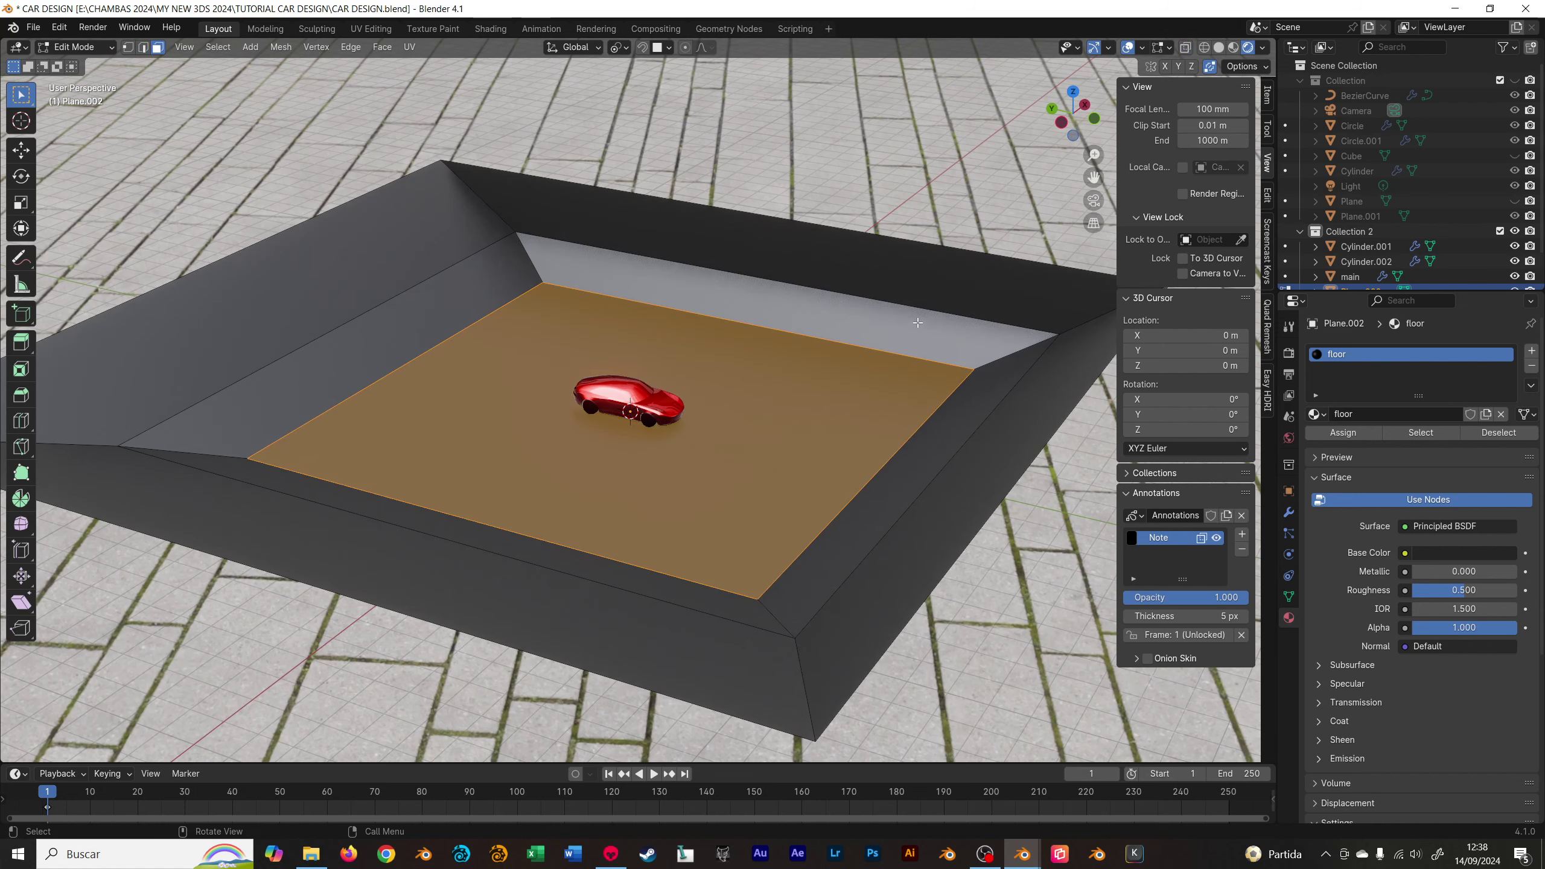
pyautogui.press('i')
pyautogui.click(904, 333)
pyautogui.press('i')
pyautogui.click(886, 345)
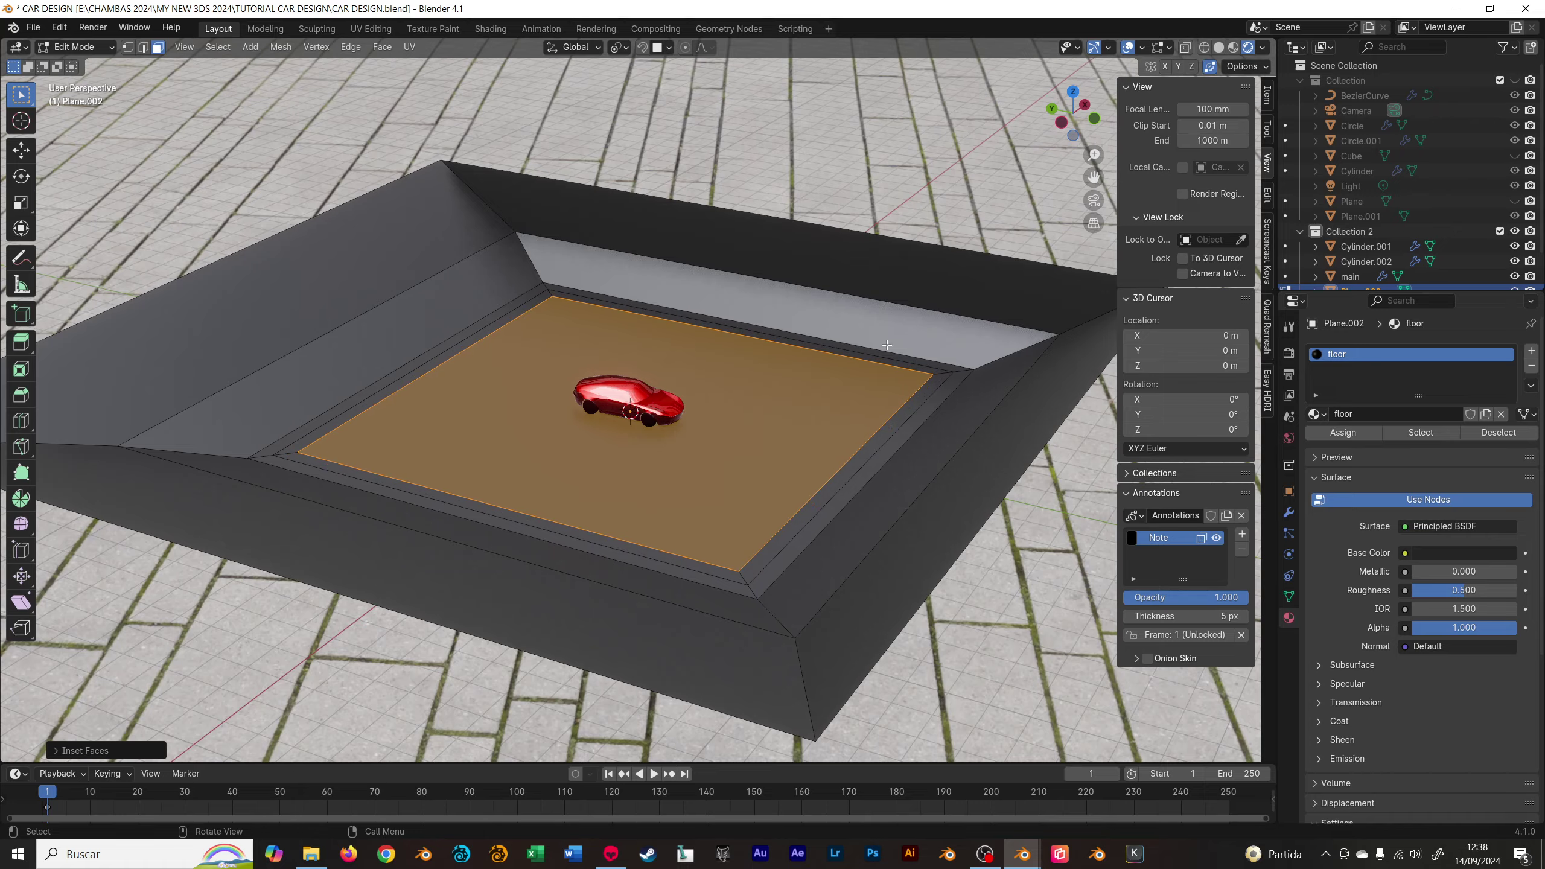
pyautogui.press('Tab')
pyautogui.hotkey('ctrl', '2')
pyautogui.moveTo(799, 387)
pyautogui.mouseDown(button='middle')
pyautogui.moveTo(794, 478)
pyautogui.moveTo(880, 408)
pyautogui.moveTo(1007, 418)
pyautogui.moveTo(845, 375)
pyautogui.moveTo(912, 396)
pyautogui.moveTo(942, 469)
pyautogui.moveTo(700, 350)
pyautogui.moveTo(796, 307)
pyautogui.moveTo(674, 417)
pyautogui.mouseUp(button='middle')
# - Apply Shade Smooth to the backdrop bowl
pyautogui.rightClick(855, 377)
pyautogui.click(852, 369)
pyautogui.scroll(5, 700, 350)
pyautogui.scroll(3, 796, 306)
pyautogui.scroll(2, 751, 342)
pyautogui.scroll(2, 673, 417)
# - Make the Blender window fullscreen with the interface hidden, frame the car, then switch to ALFA CONCEPT_02
pyautogui.hotkey('ctrl', 'space')
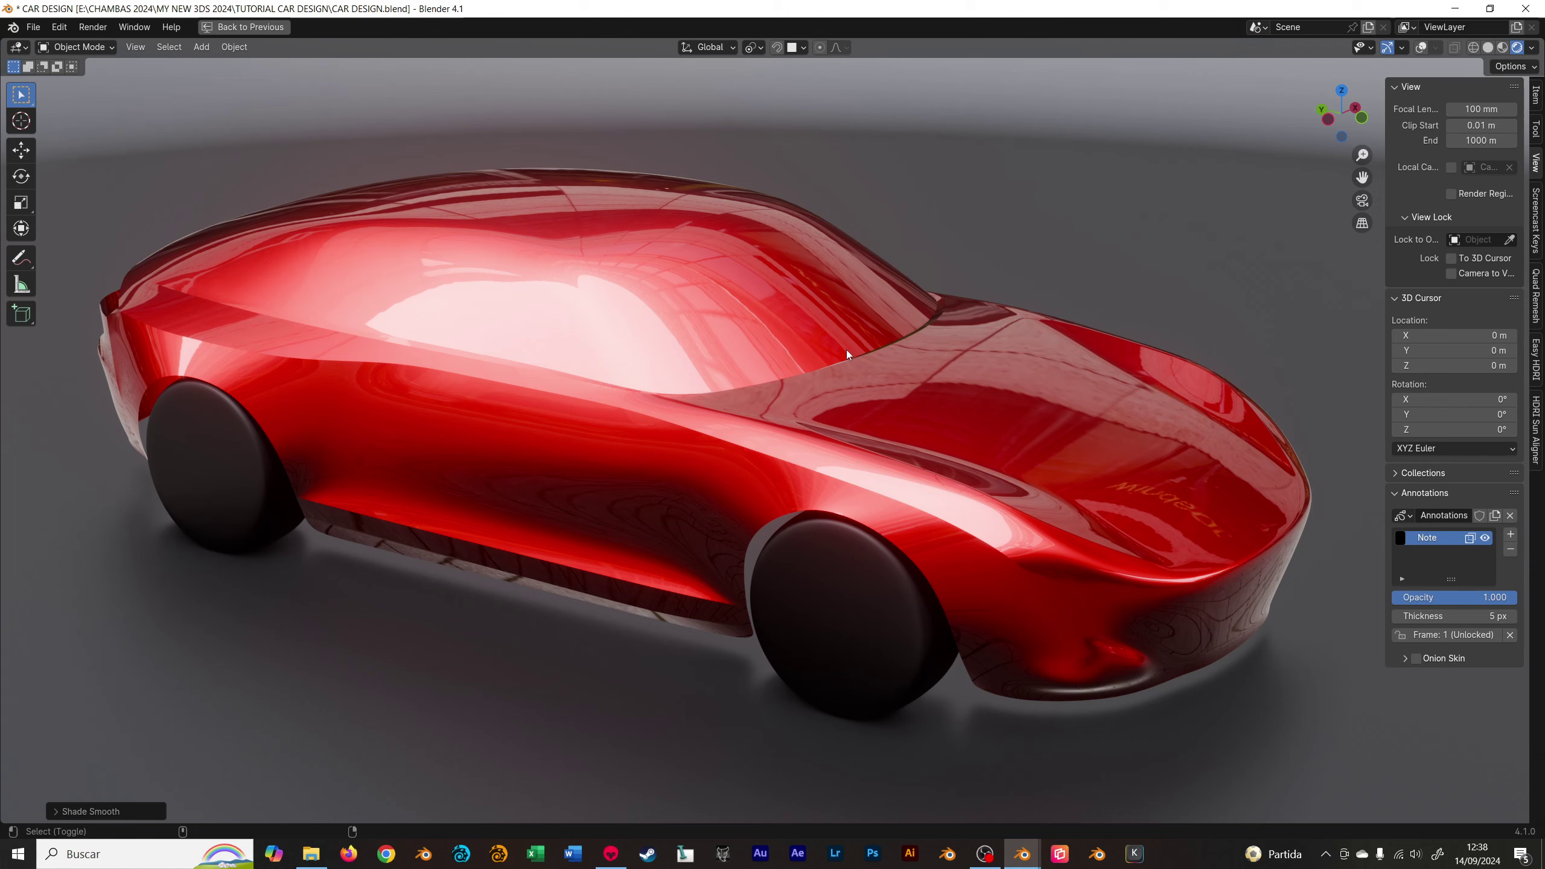
pyautogui.press('q')
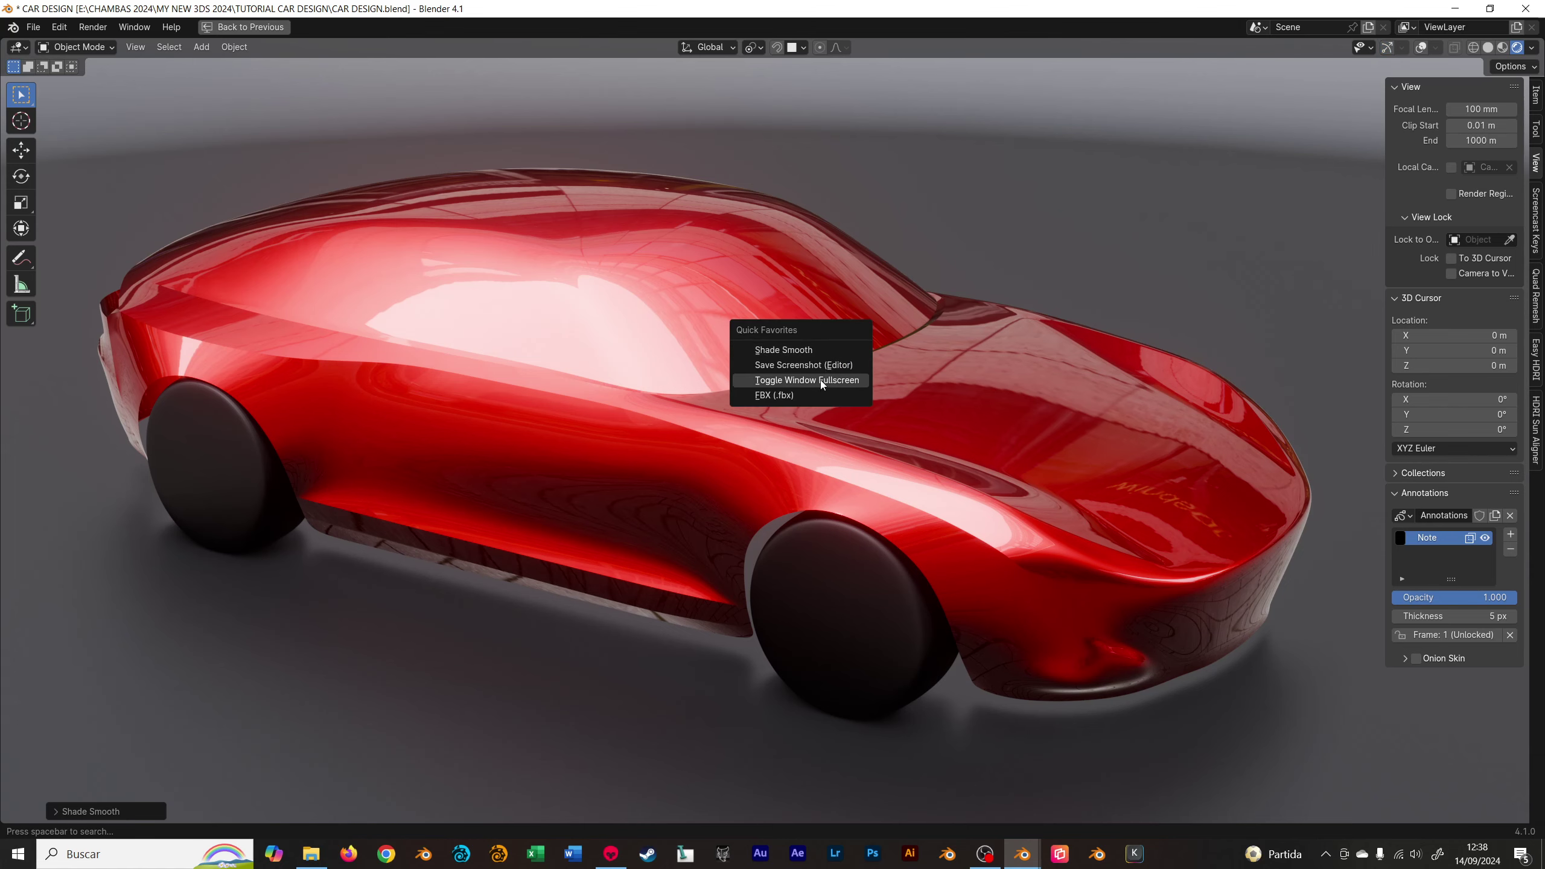
pyautogui.click(820, 380)
pyautogui.hotkey('ctrl', 'space')
pyautogui.hotkey('ctrl', 'alt', 'space')
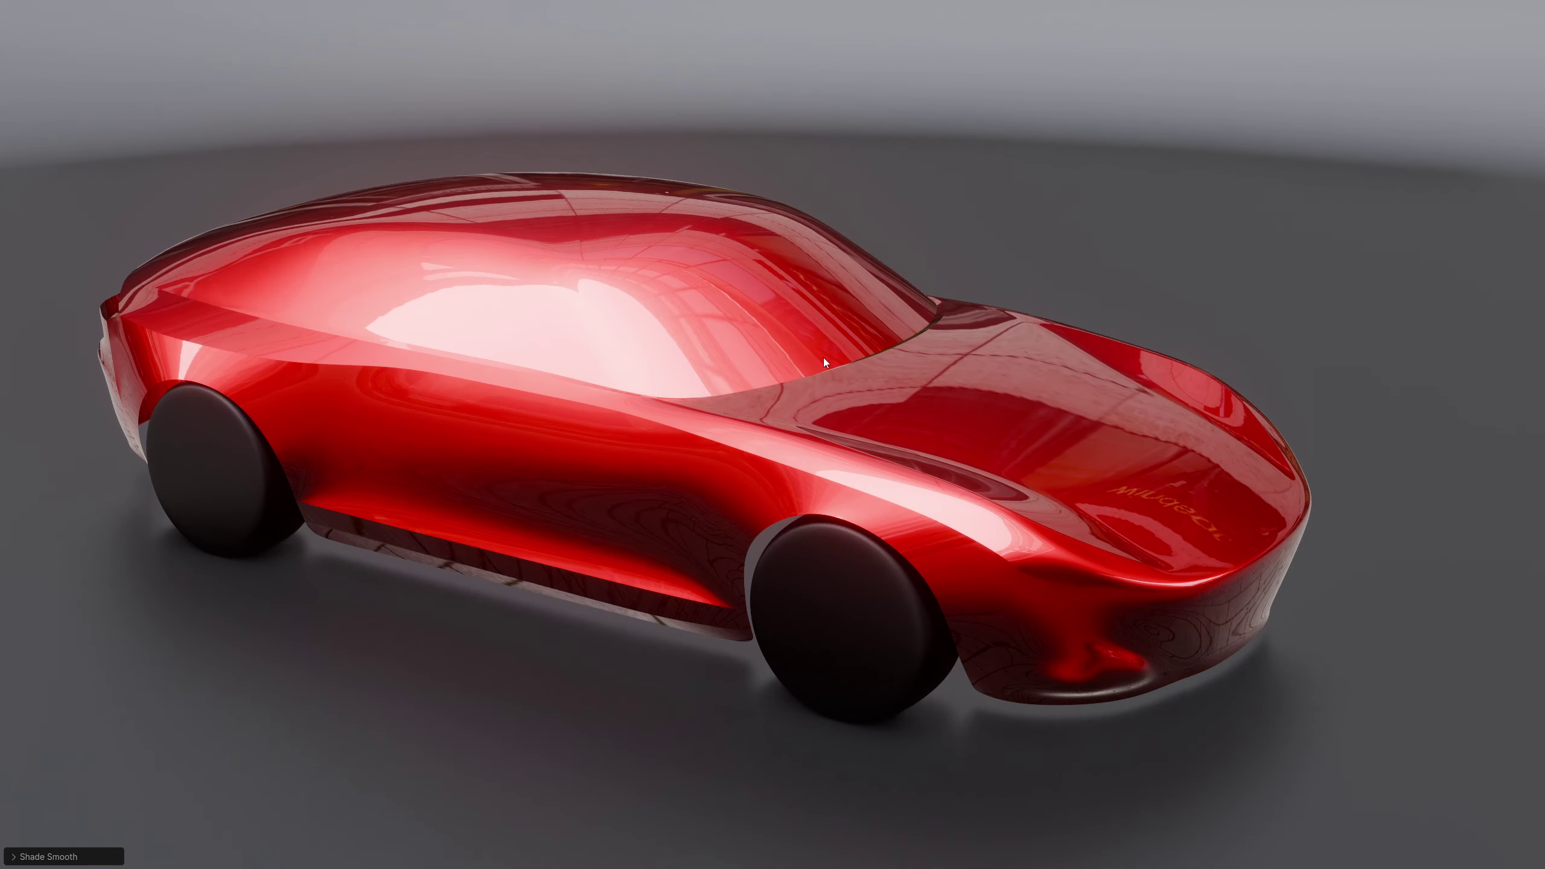
pyautogui.moveTo(824, 357); pyautogui.dragTo(785, 391, button='middle')
pyautogui.scroll(1, 781, 387)
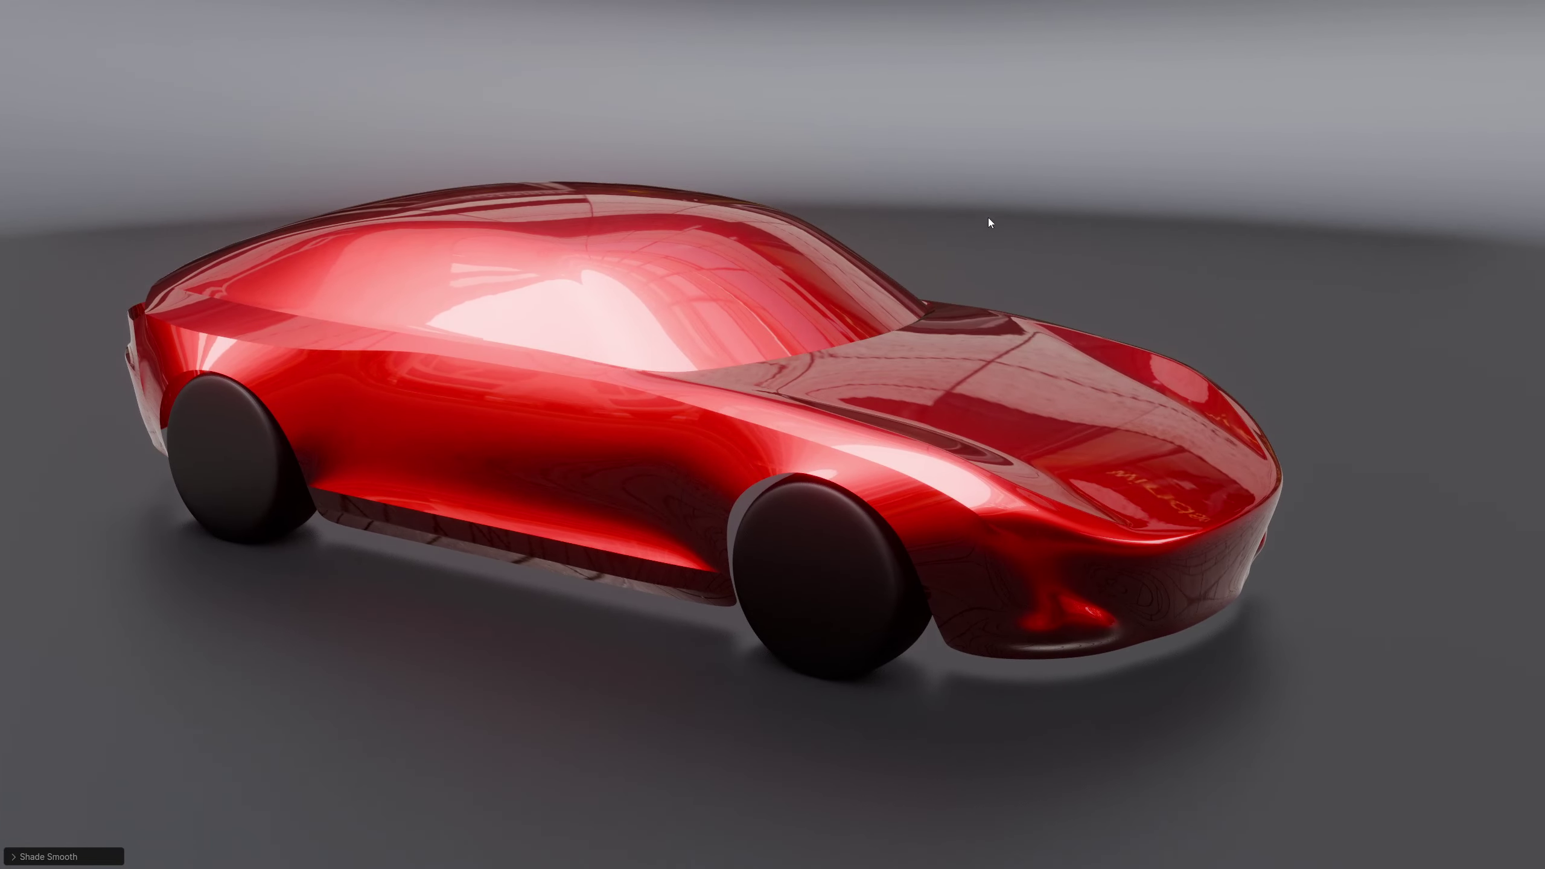
pyautogui.moveTo(839, 341)
pyautogui.mouseDown(button='middle')
pyautogui.moveTo(828, 353)
pyautogui.moveTo(857, 354)
pyautogui.moveTo(842, 352)
pyautogui.mouseUp(button='middle')
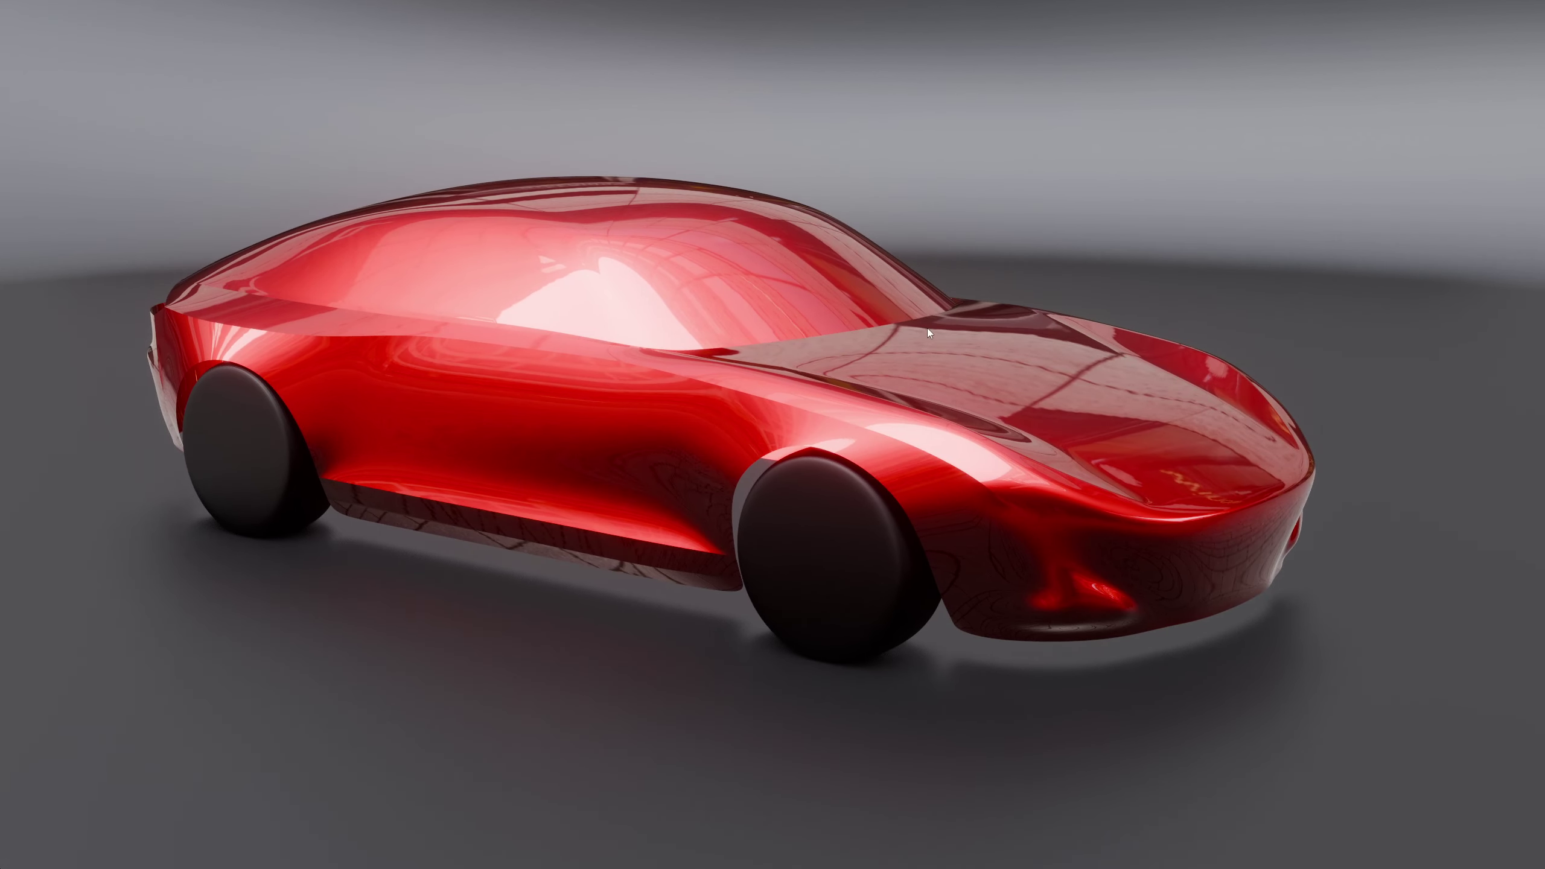
pyautogui.moveTo(916, 317); pyautogui.dragTo(884, 321, button='middle')
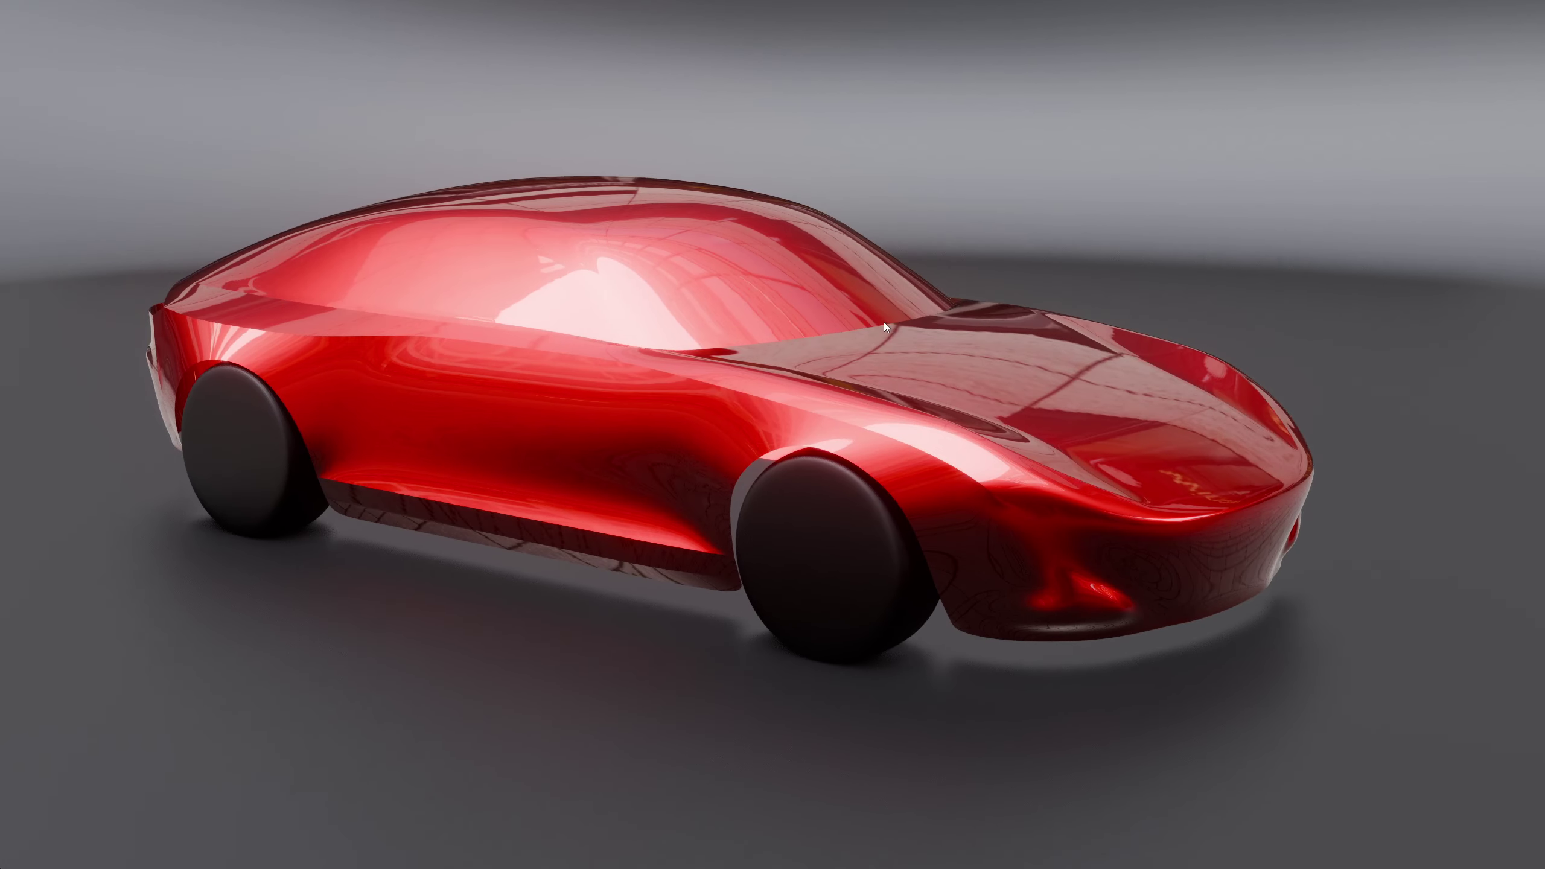
pyautogui.press('n')
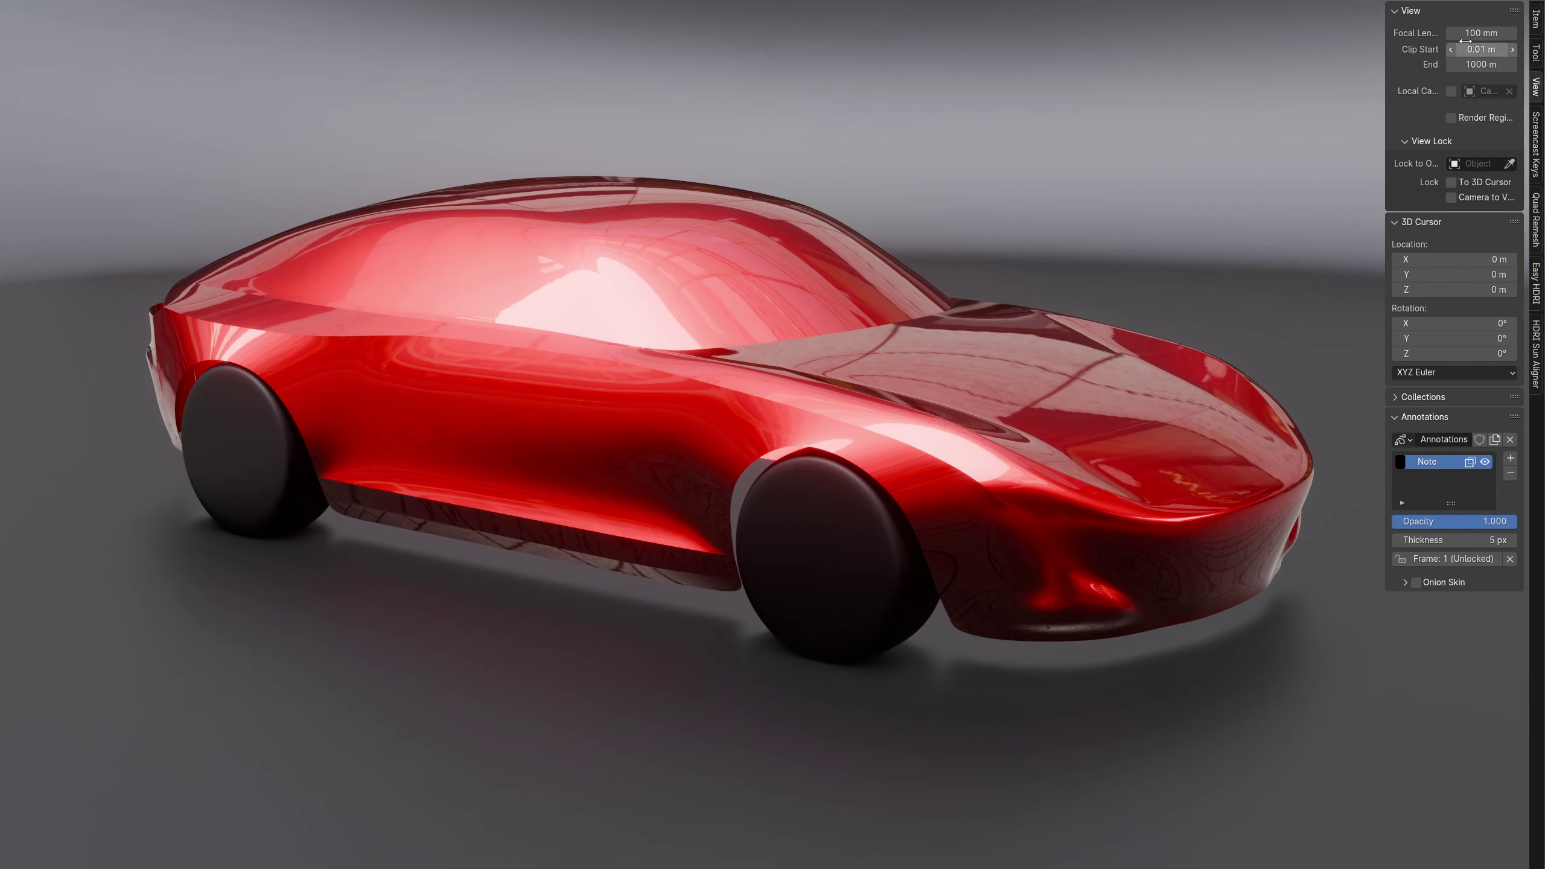
pyautogui.hotkey('alt', 'Tab')
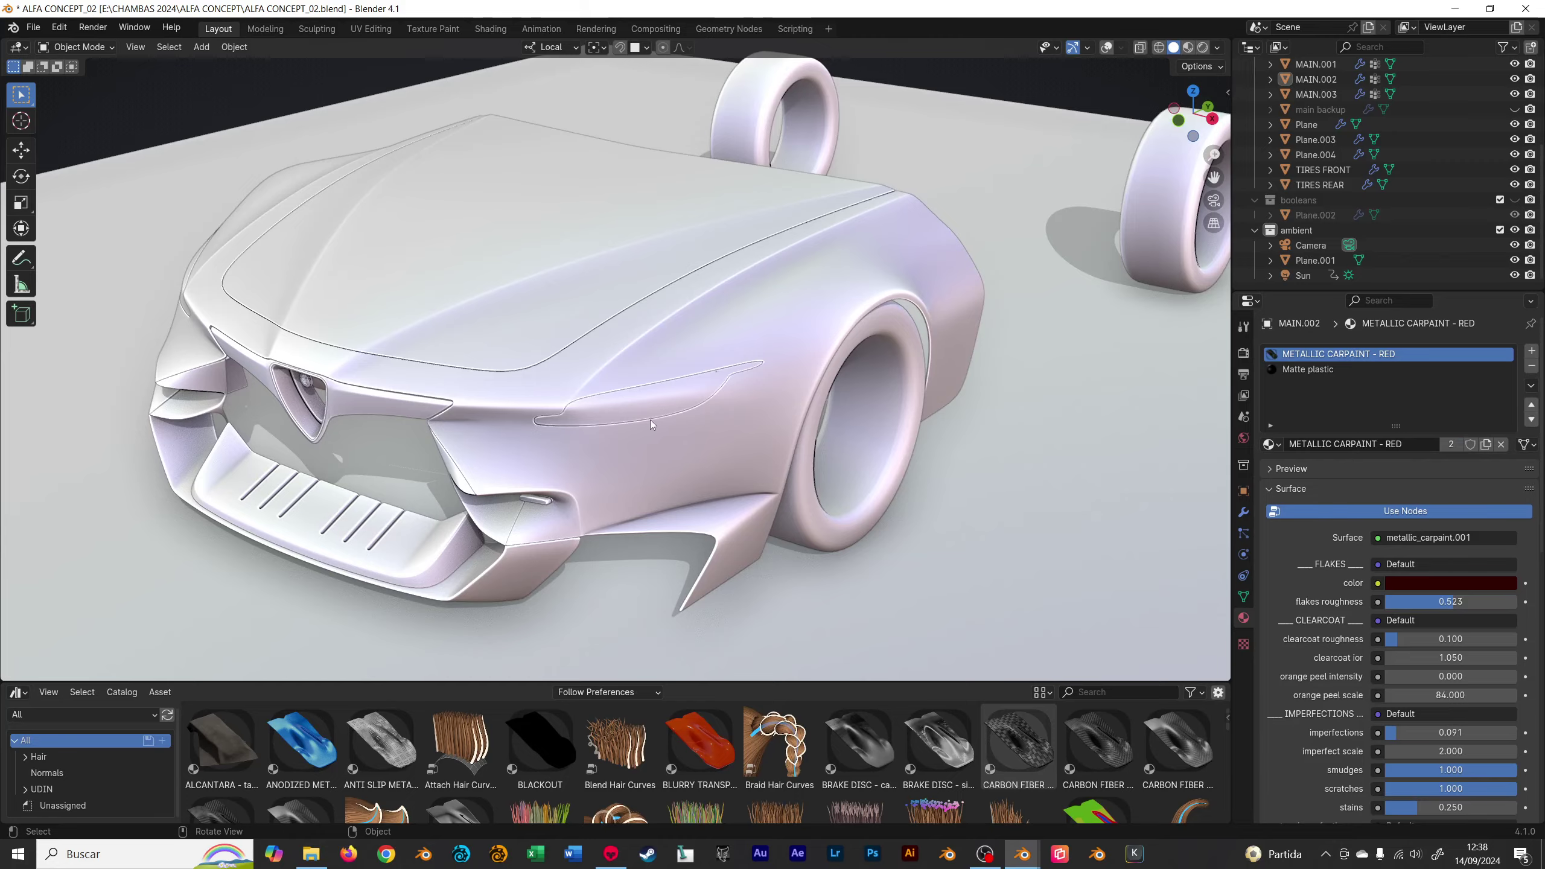
# - View the Alfa front in Rendered shading with the sidebar View tab, then return to CAR DESIGN
pyautogui.moveTo(650, 421)
pyautogui.mouseDown(button='middle')
pyautogui.moveTo(798, 412)
pyautogui.moveTo(784, 396)
pyautogui.mouseUp(button='middle')
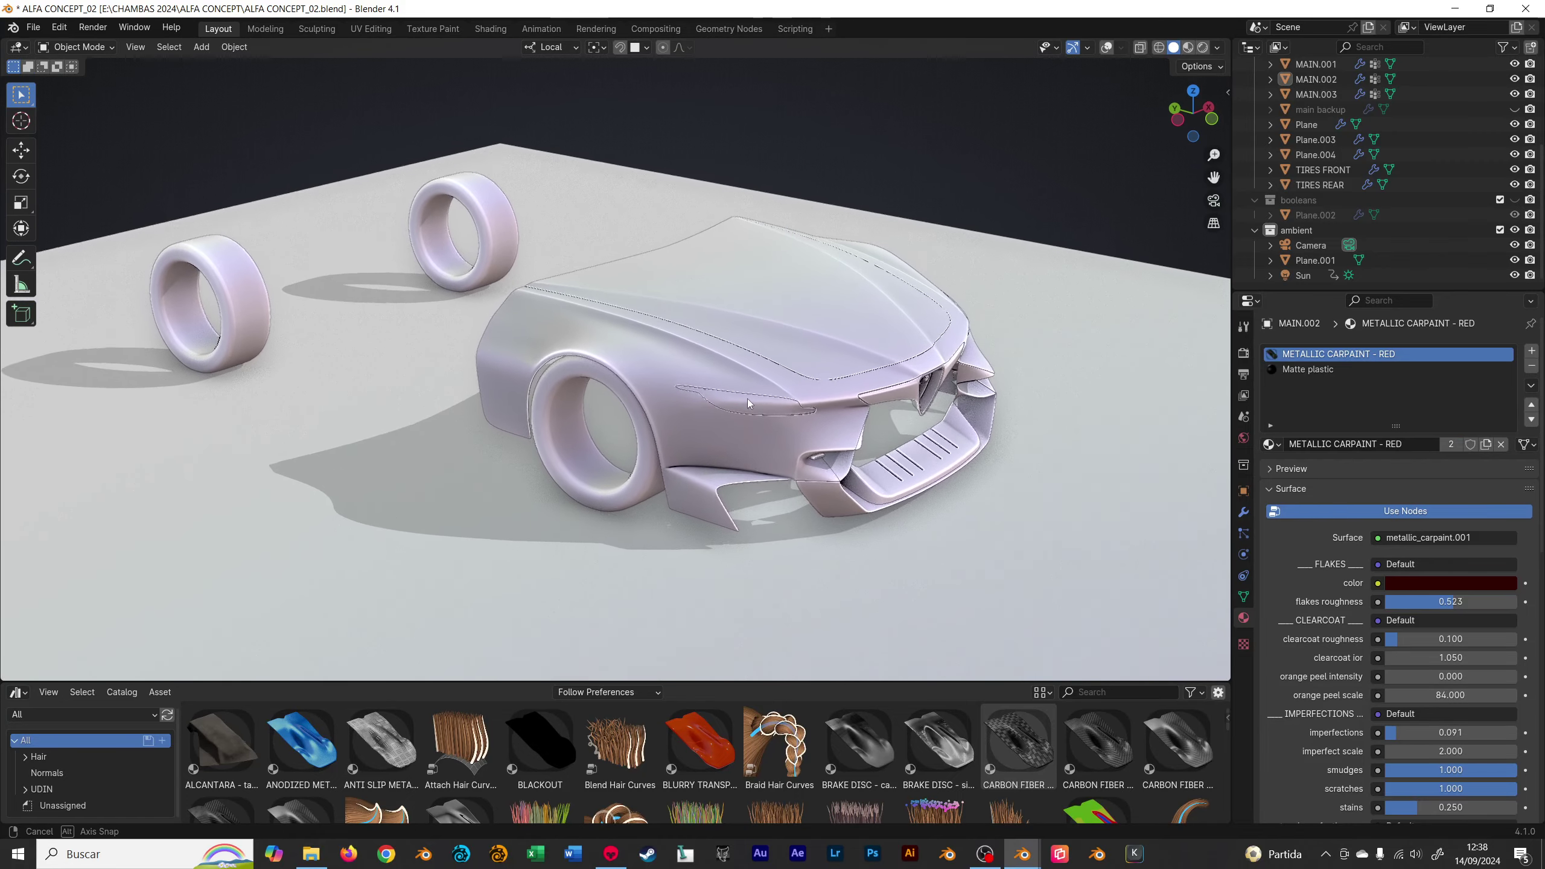
pyautogui.press('n')
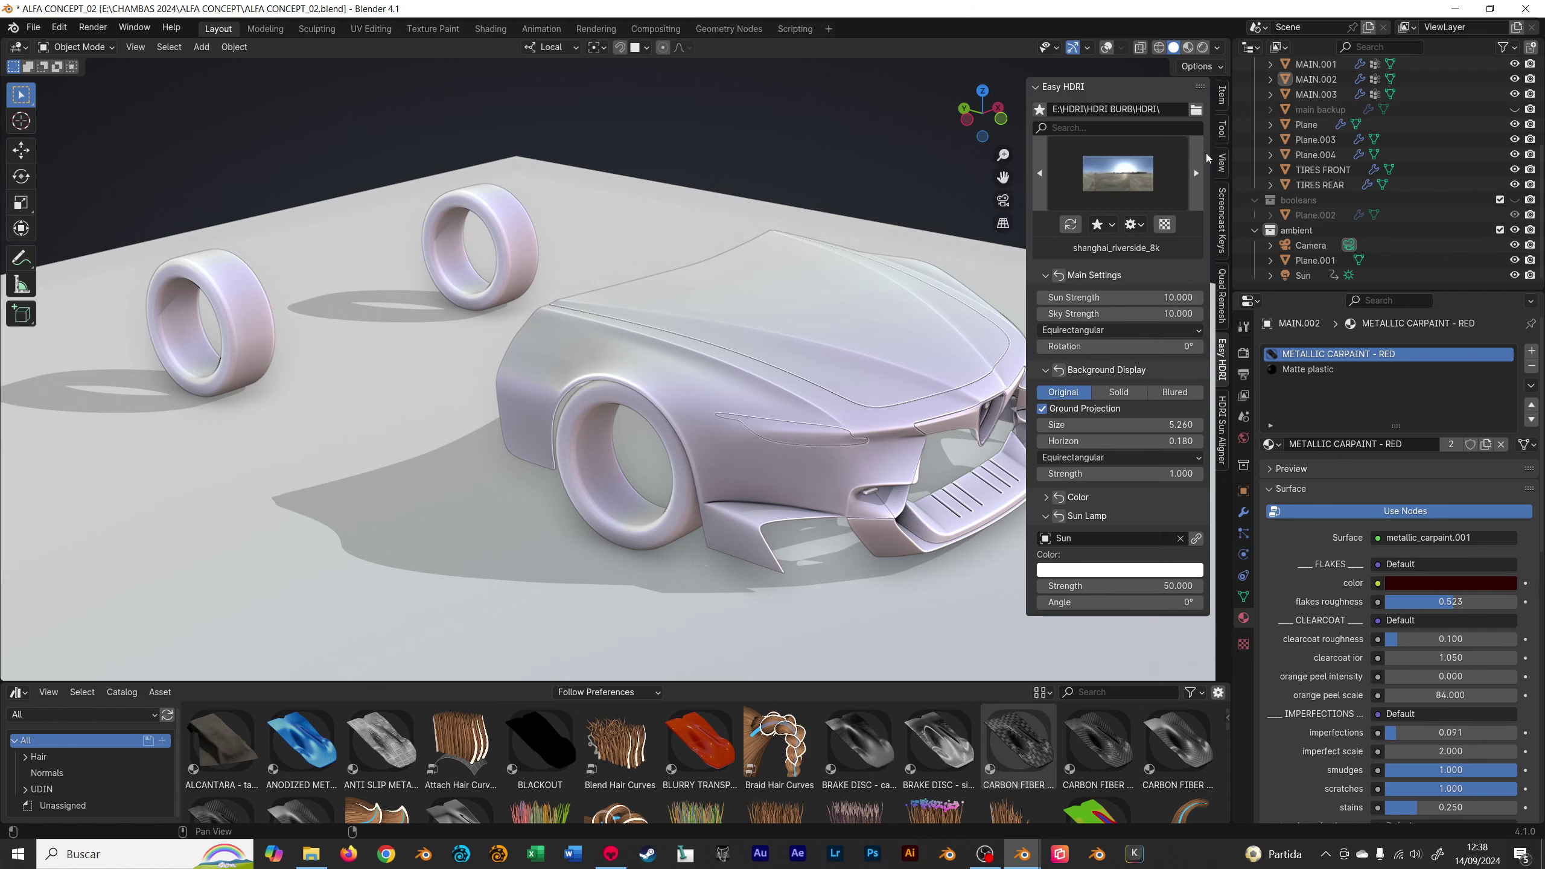
pyautogui.click(1222, 161)
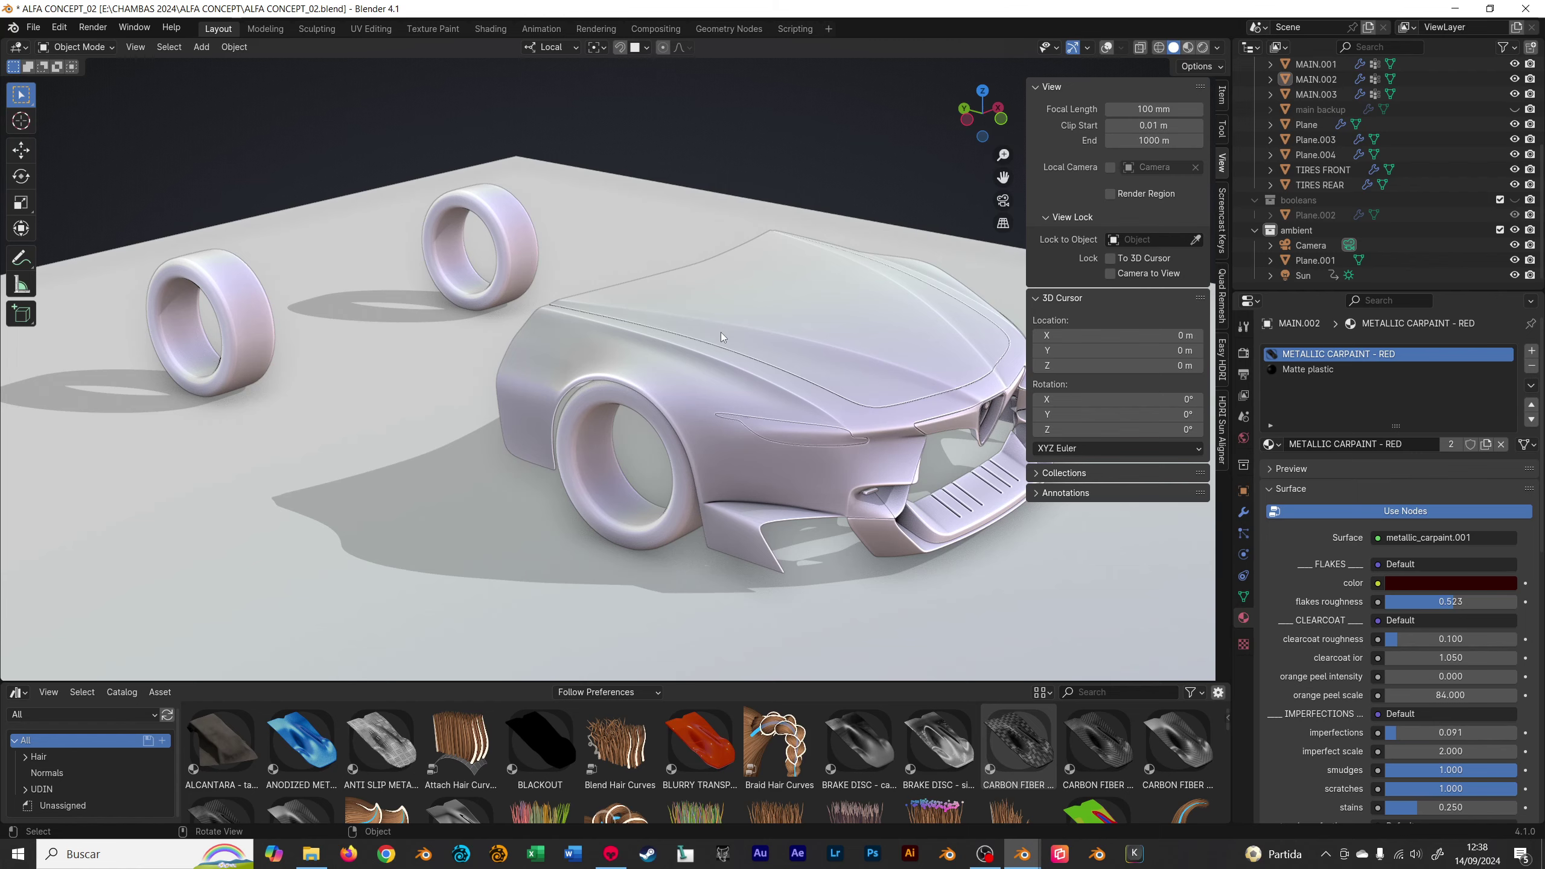
pyautogui.press('z')
pyautogui.click(700, 250)
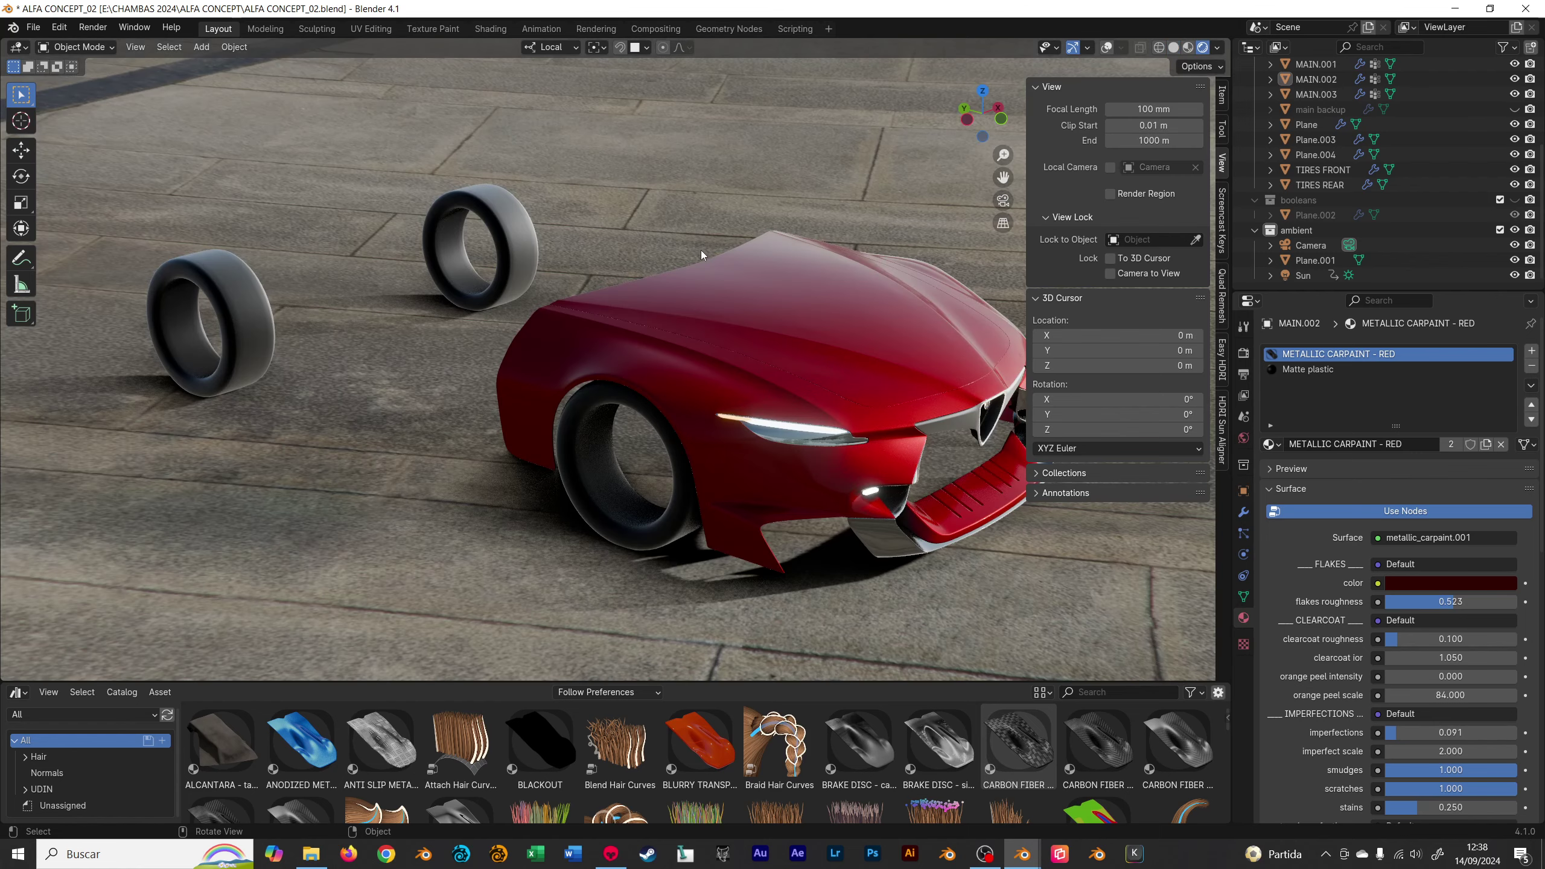
pyautogui.hotkey('ctrl', 'alt', 'space')
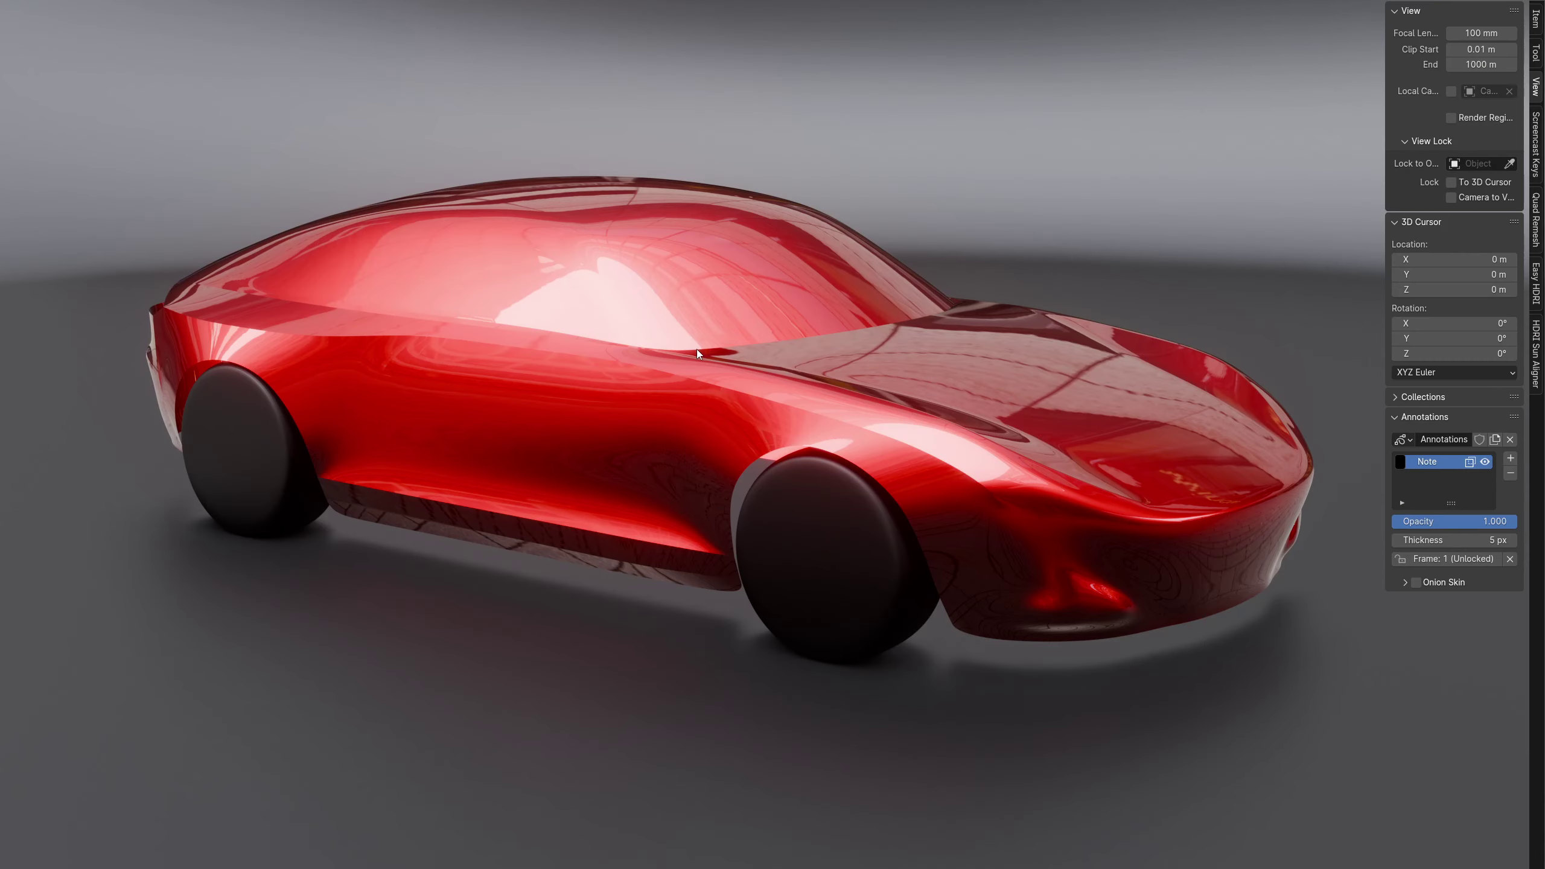
# - Load shanghai_riverside_8k as the environment from the Easy HDRI gallery
pyautogui.click(1539, 288)
pyautogui.click(1439, 101)
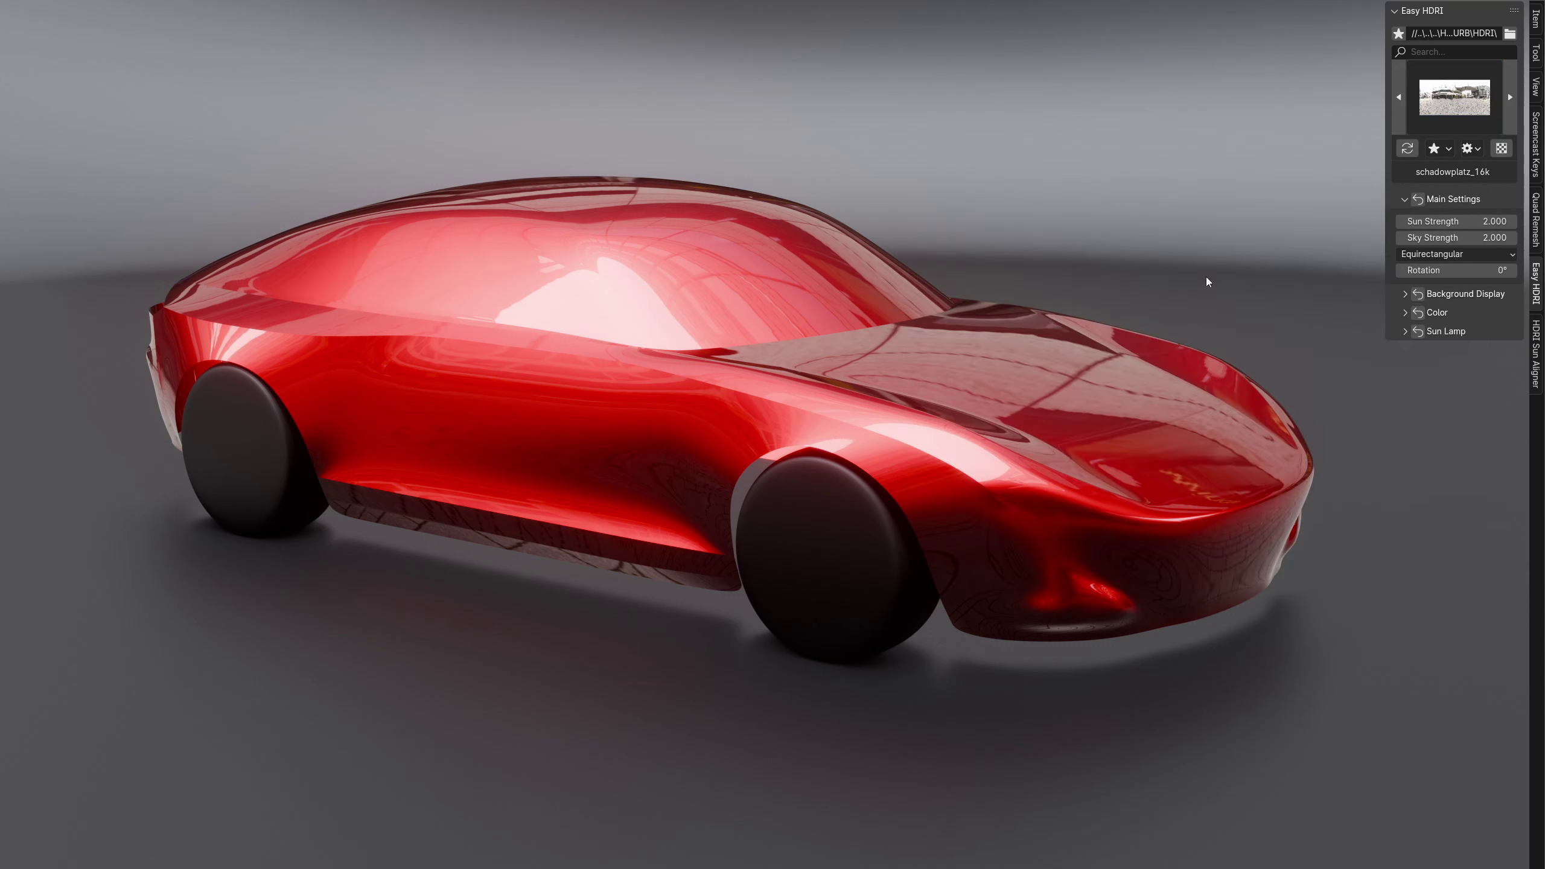
pyautogui.click(1443, 103)
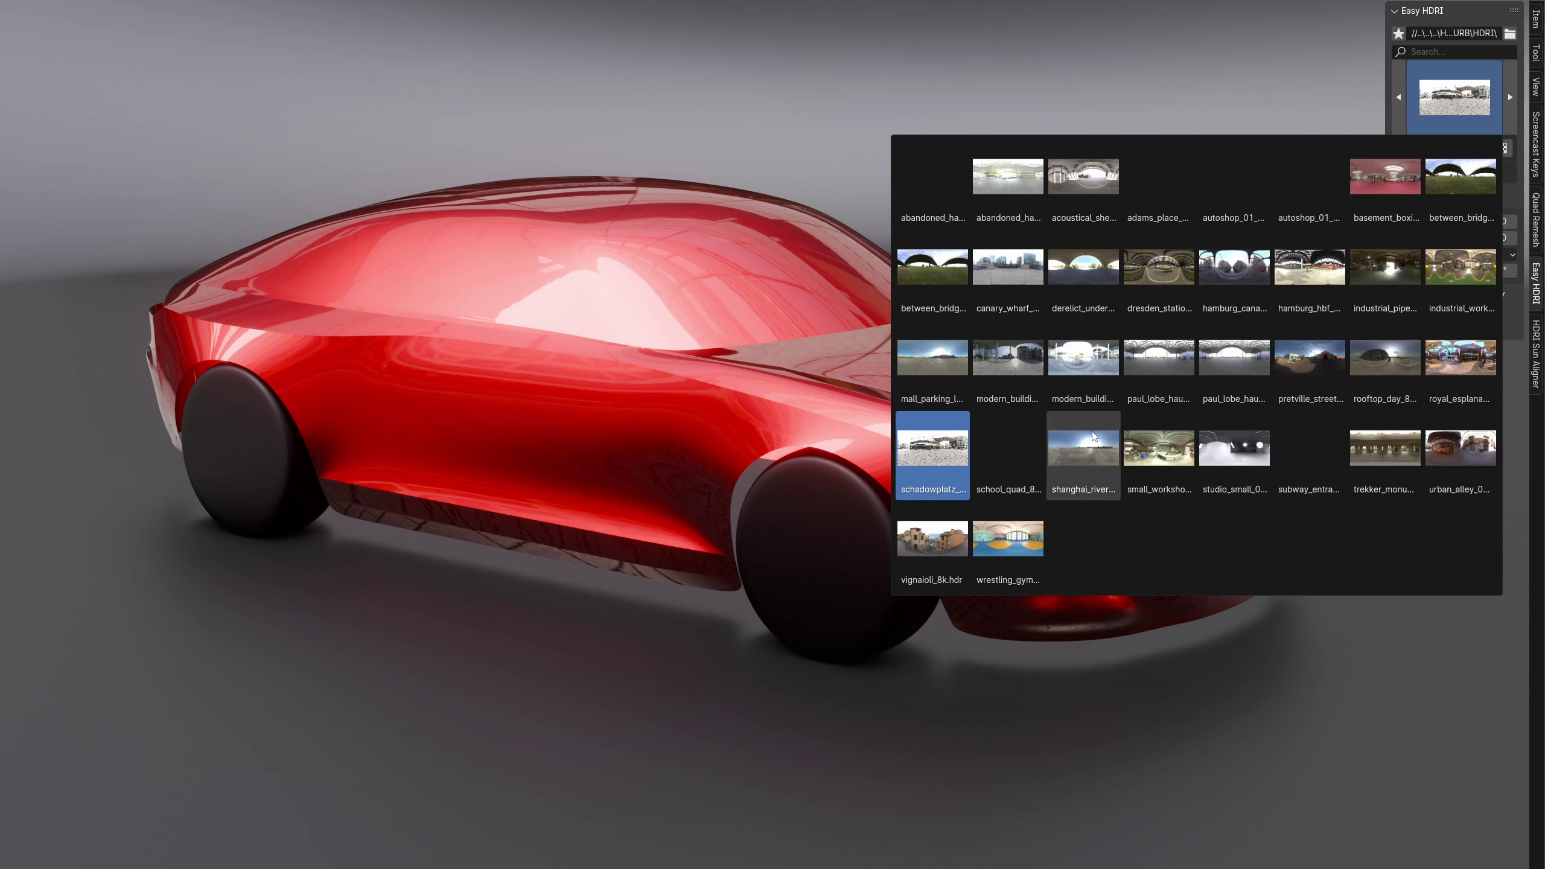
pyautogui.press('Return')
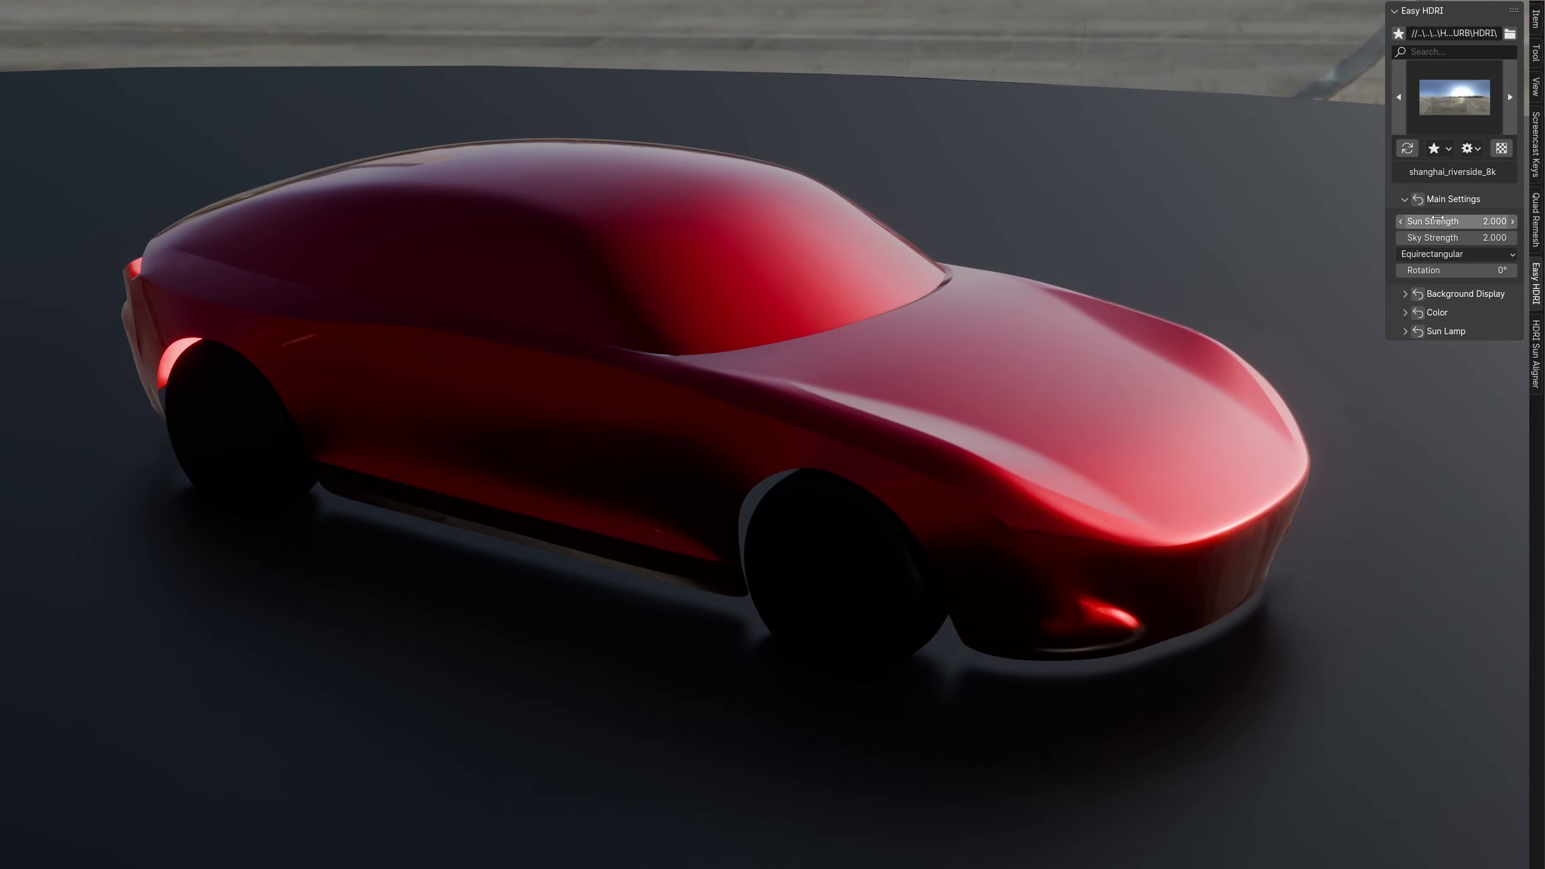
# - Set Sun and Sky Strength to 10, then lower both to 5
pyautogui.click(1437, 220)
pyautogui.write('10')
pyautogui.press('Tab')
pyautogui.write('10')
pyautogui.press('Return')
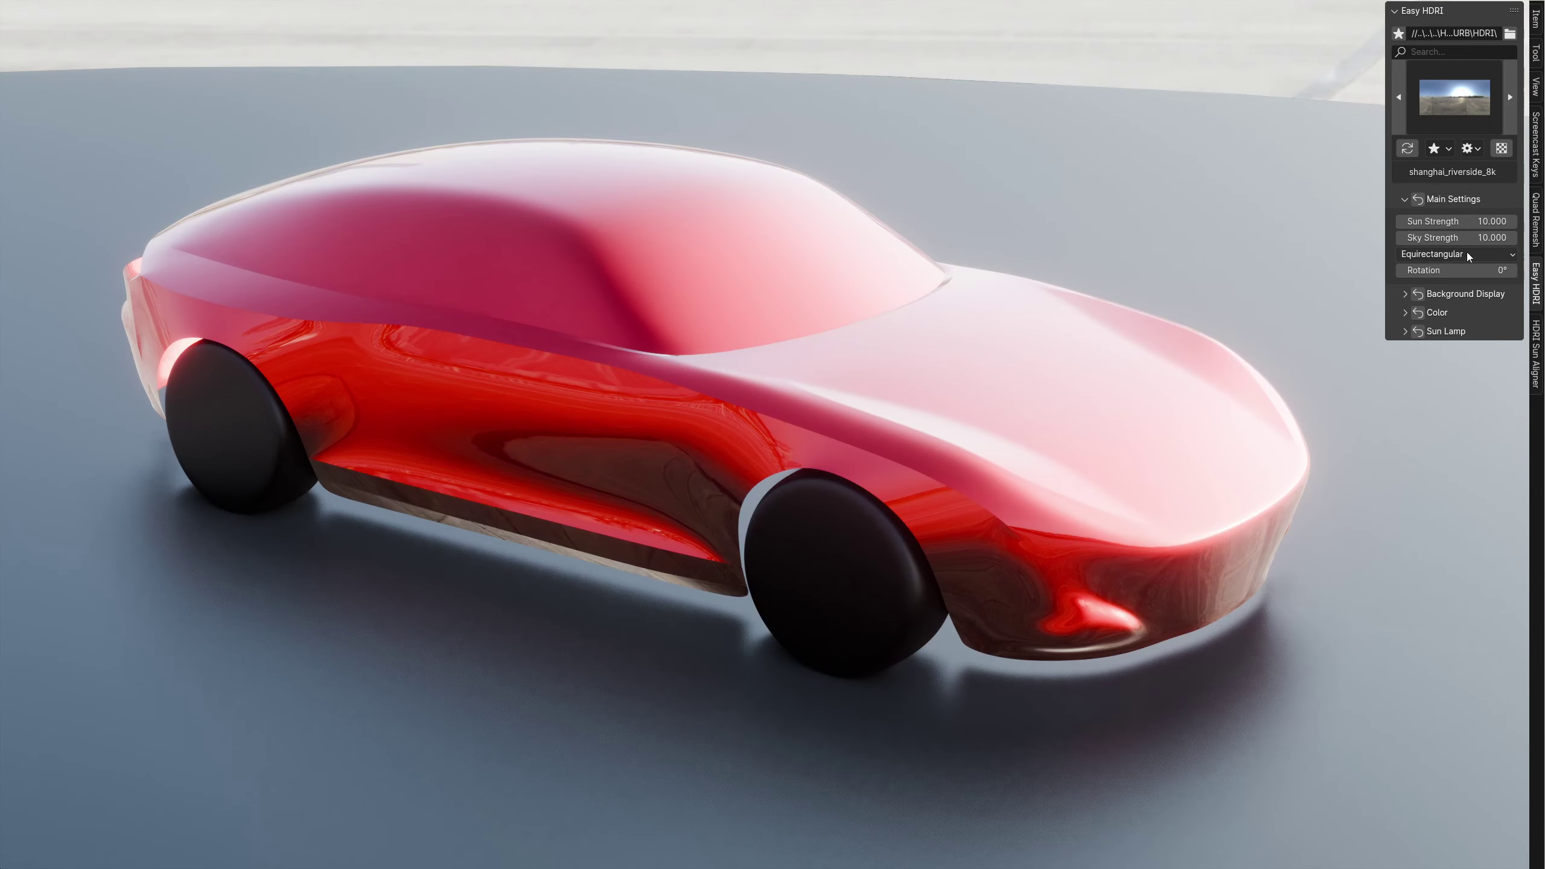
pyautogui.write('5')
pyautogui.hotkey('shift', 'Tab')
pyautogui.write('5')
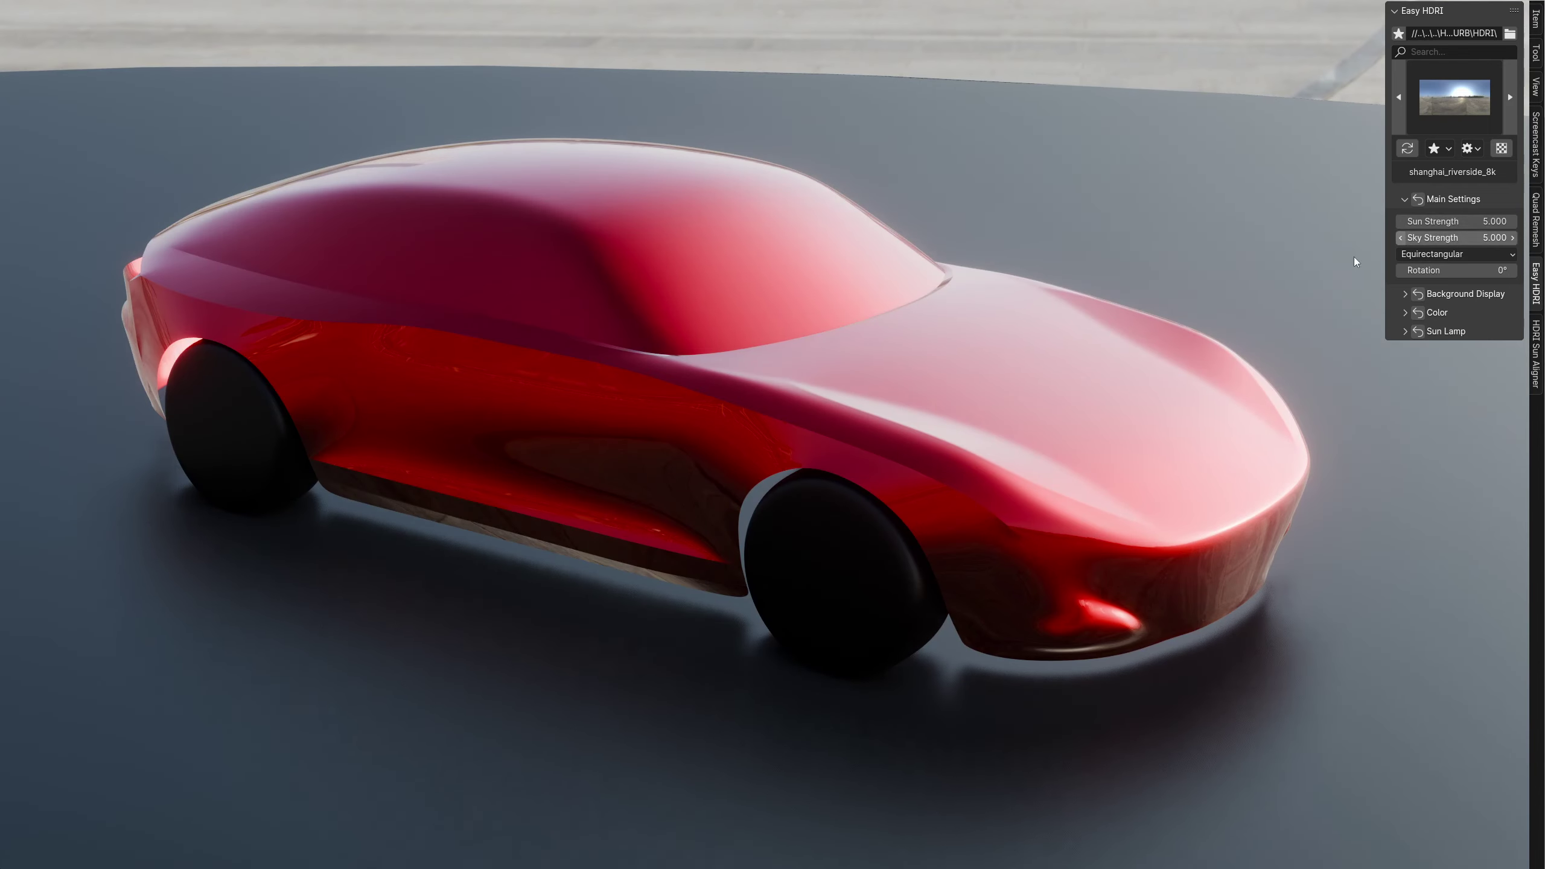
pyautogui.press('Return')
pyautogui.moveTo(974, 323); pyautogui.dragTo(989, 320, button='middle')
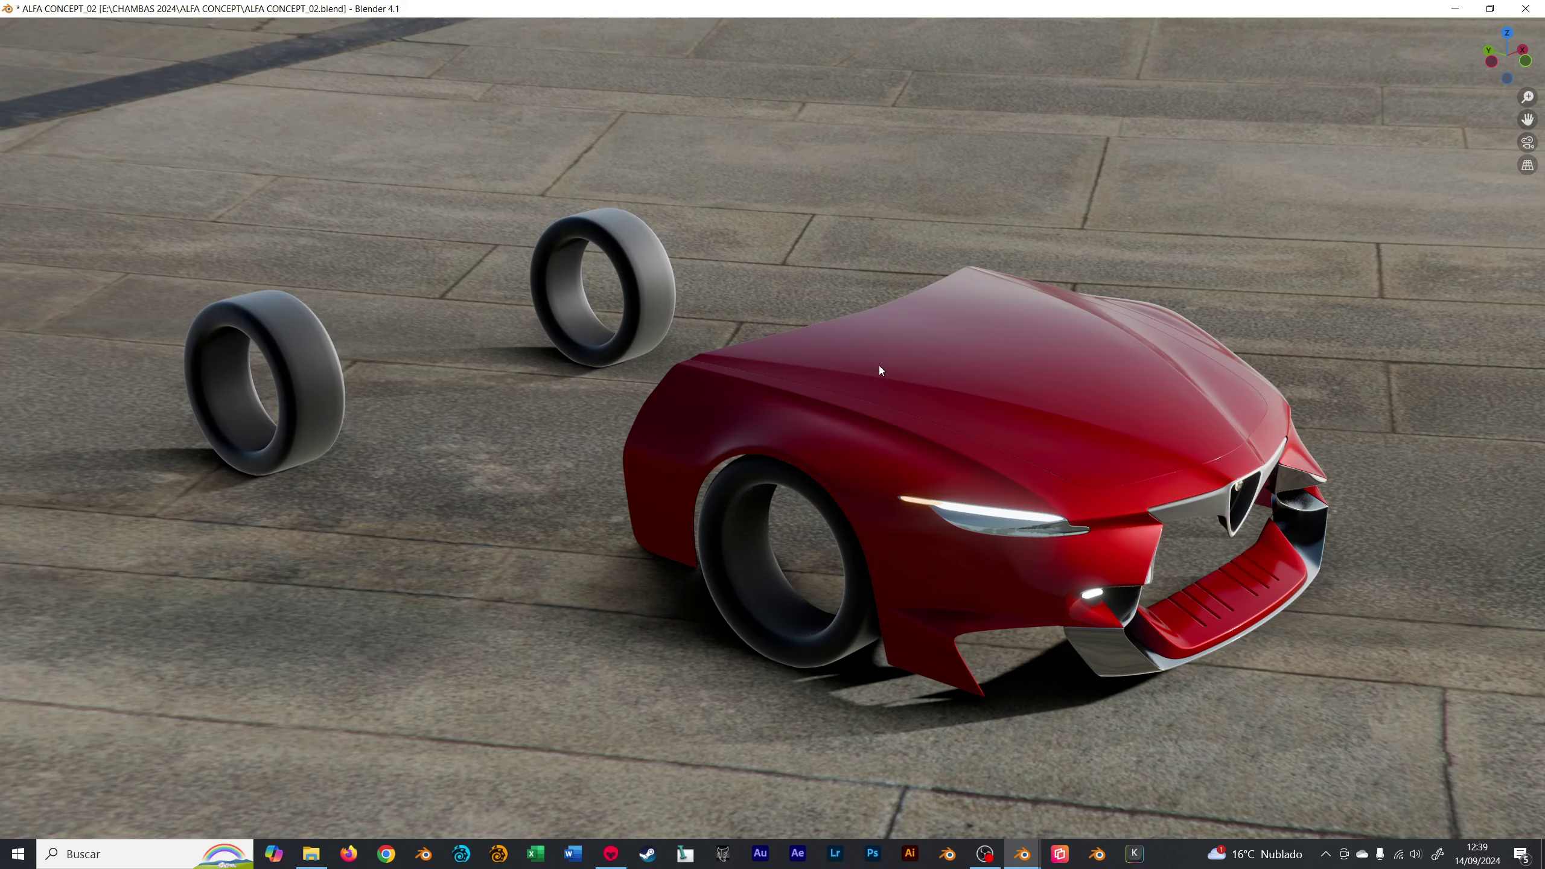
# - Make the Alfa concept window fullscreen via Quick Favorites and show its Easy HDRI settings
pyautogui.moveTo(879, 365)
pyautogui.mouseDown(button='middle')
pyautogui.moveTo(905, 339)
pyautogui.moveTo(907, 363)
pyautogui.mouseUp(button='middle')
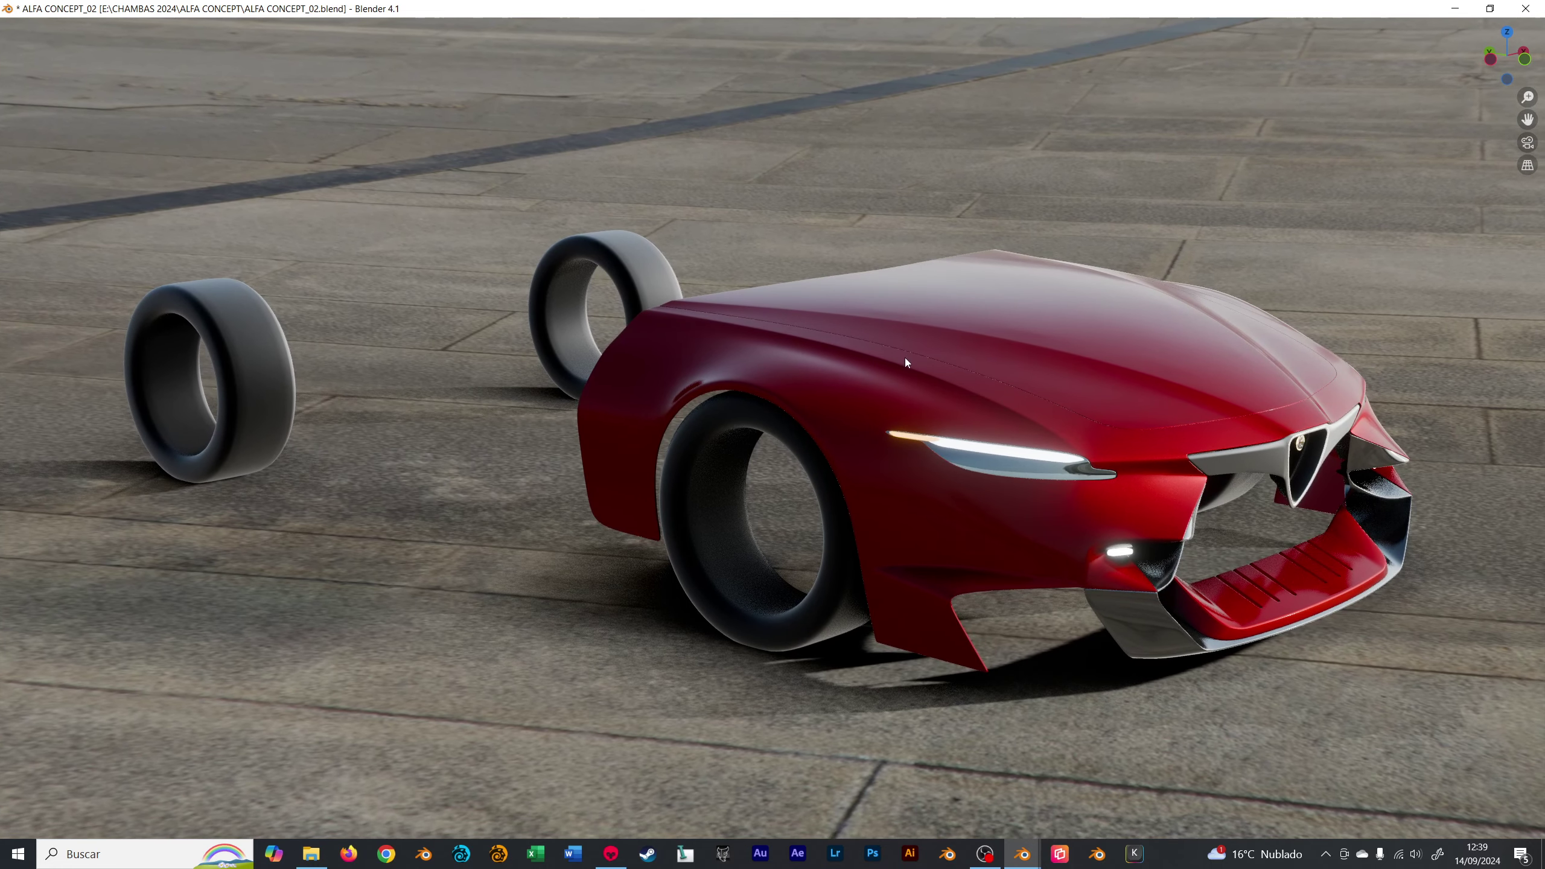
pyautogui.hotkey('shift', 'alt', 'z')
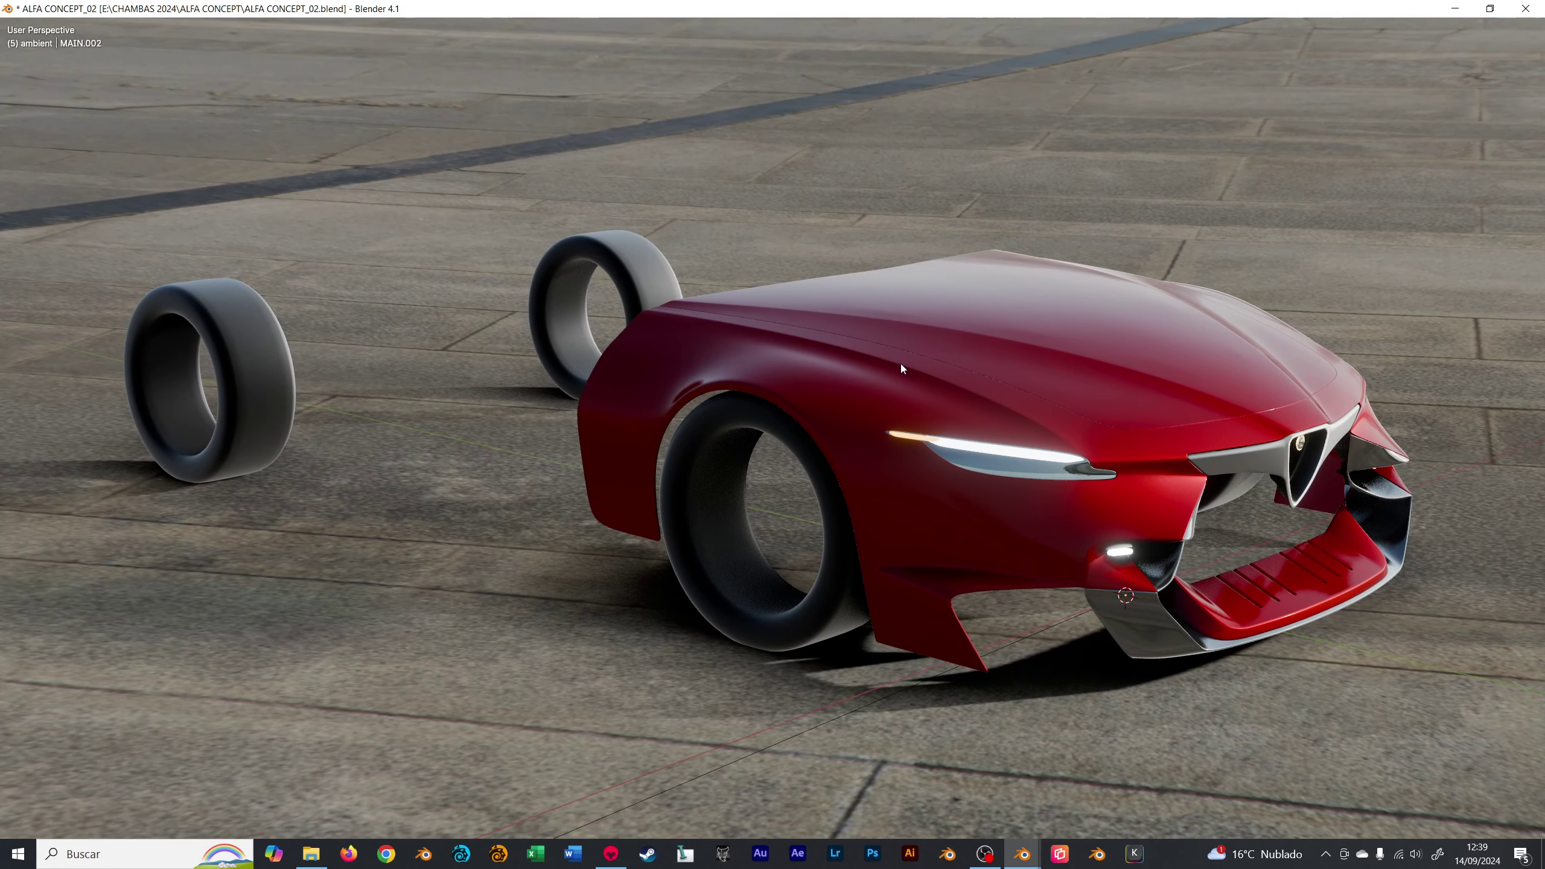
pyautogui.press('q')
pyautogui.click(898, 353)
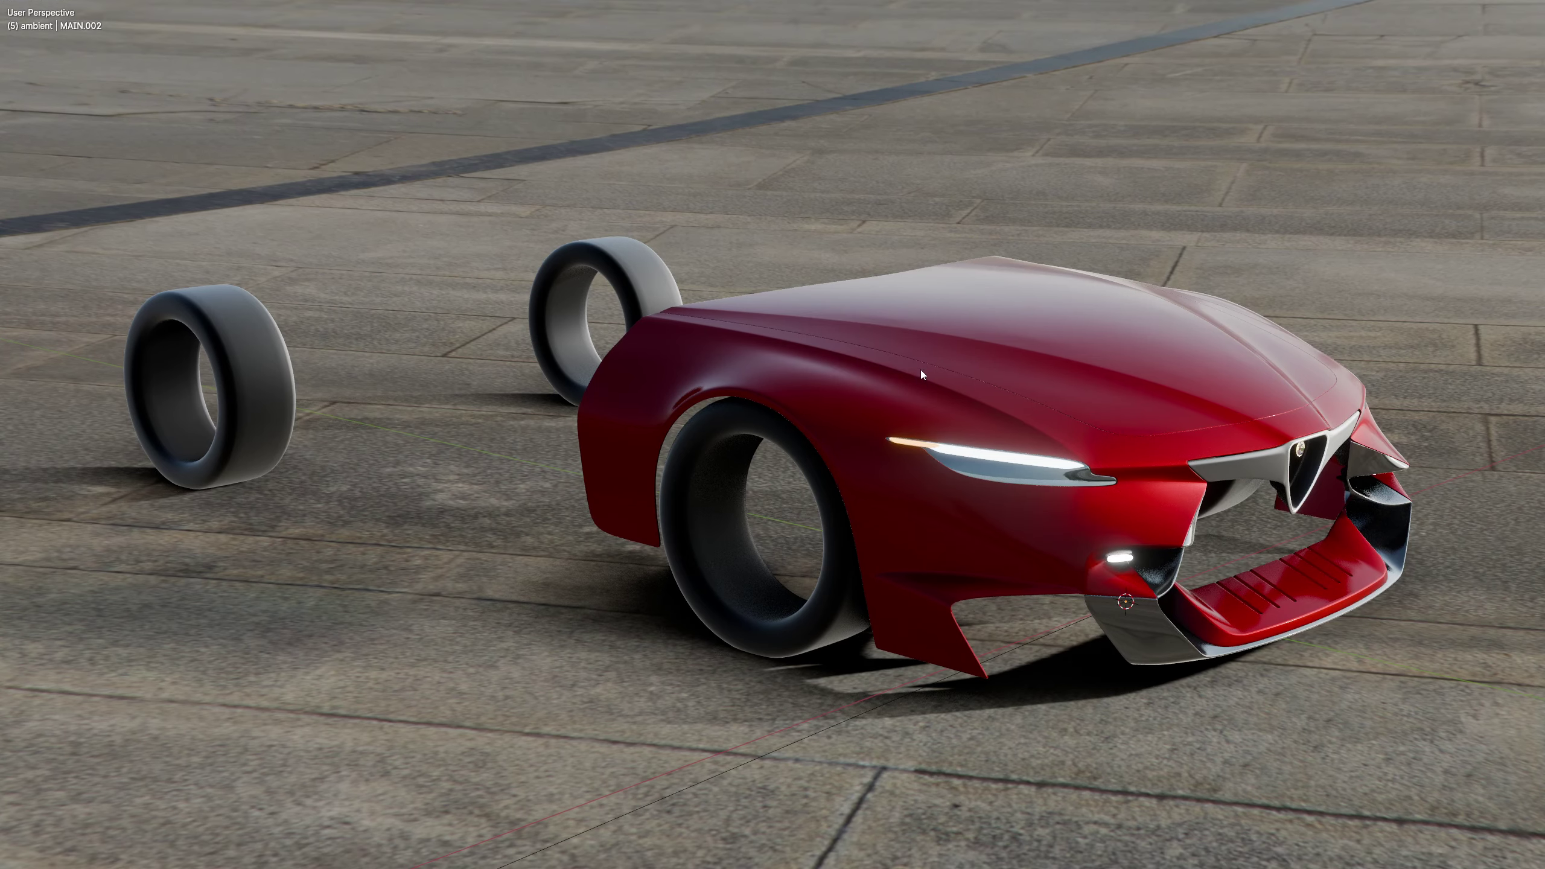
pyautogui.moveTo(919, 369); pyautogui.dragTo(912, 358, button='middle')
pyautogui.hotkey('shift', 'alt', 'z')
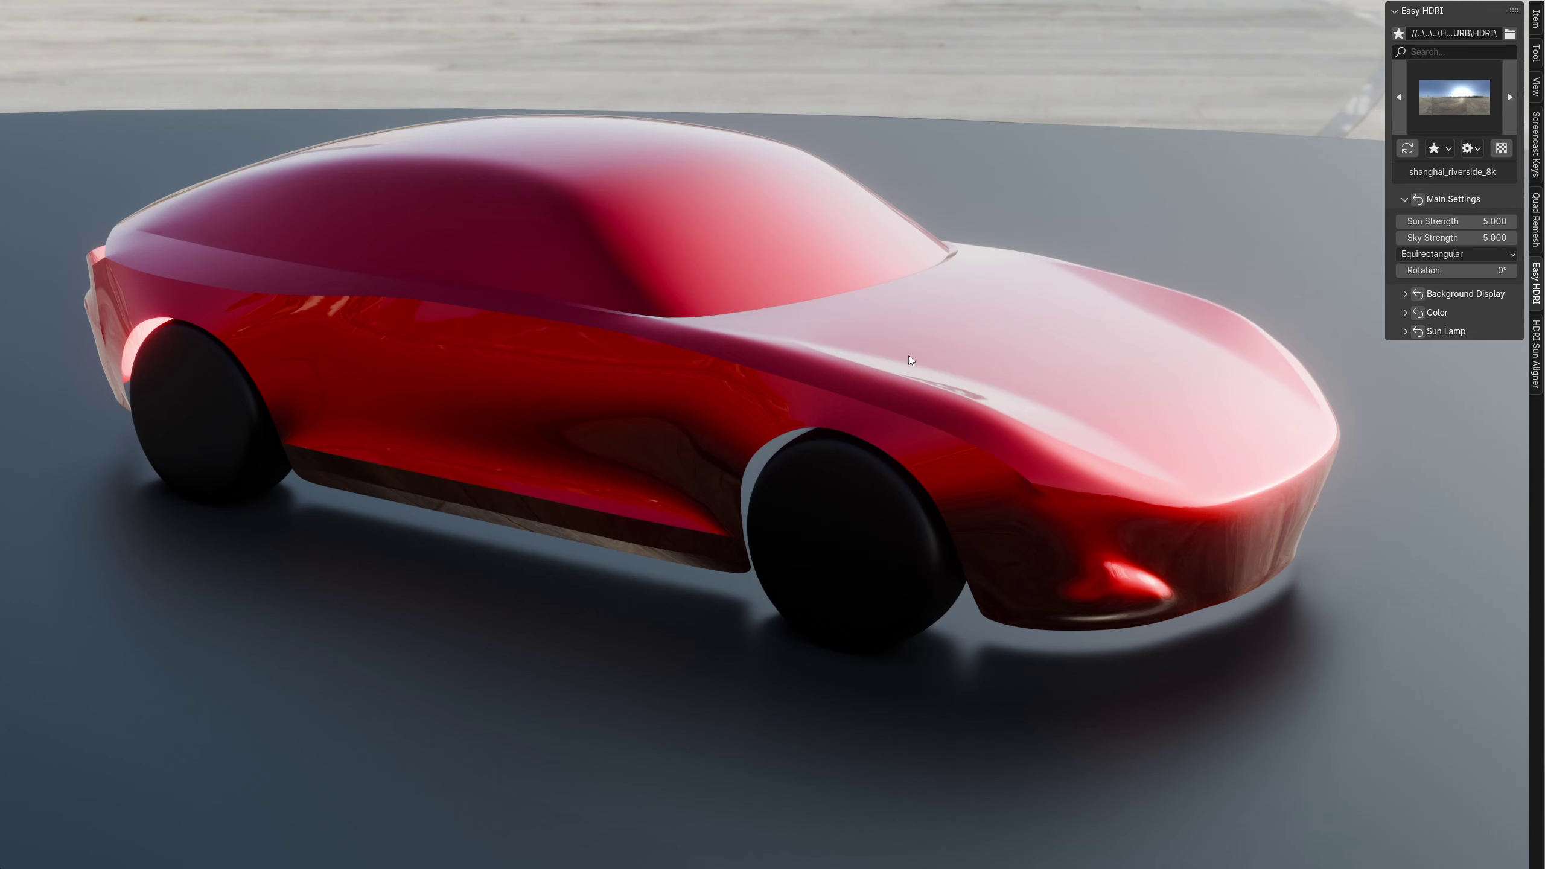
pyautogui.moveTo(907, 355)
pyautogui.mouseDown(button='middle')
pyautogui.moveTo(937, 357)
pyautogui.moveTo(920, 357)
pyautogui.mouseUp(button='middle')
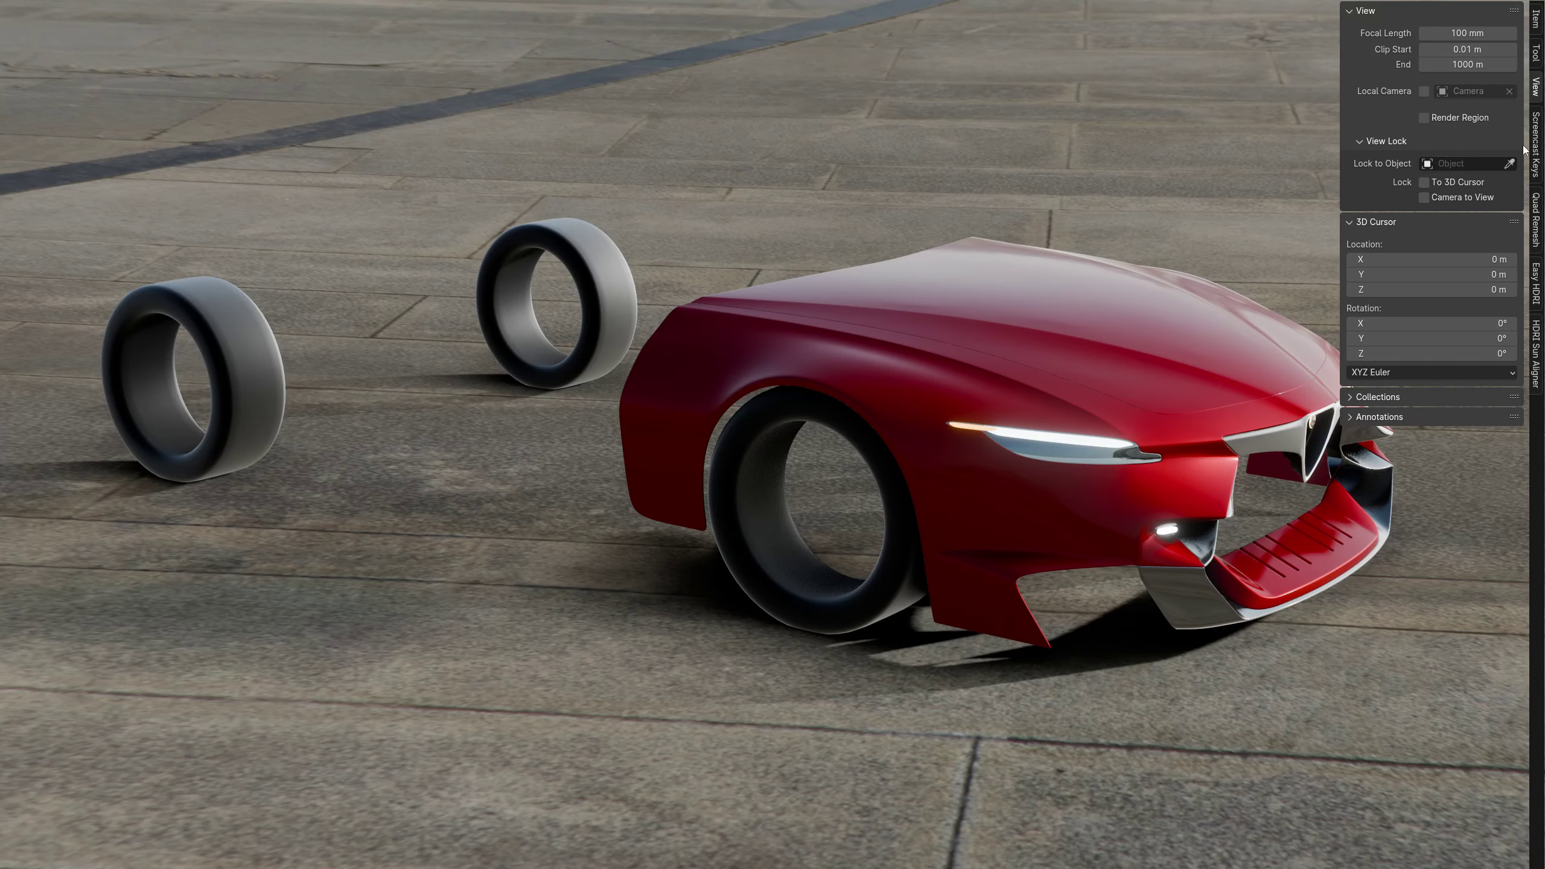
pyautogui.click(1537, 286)
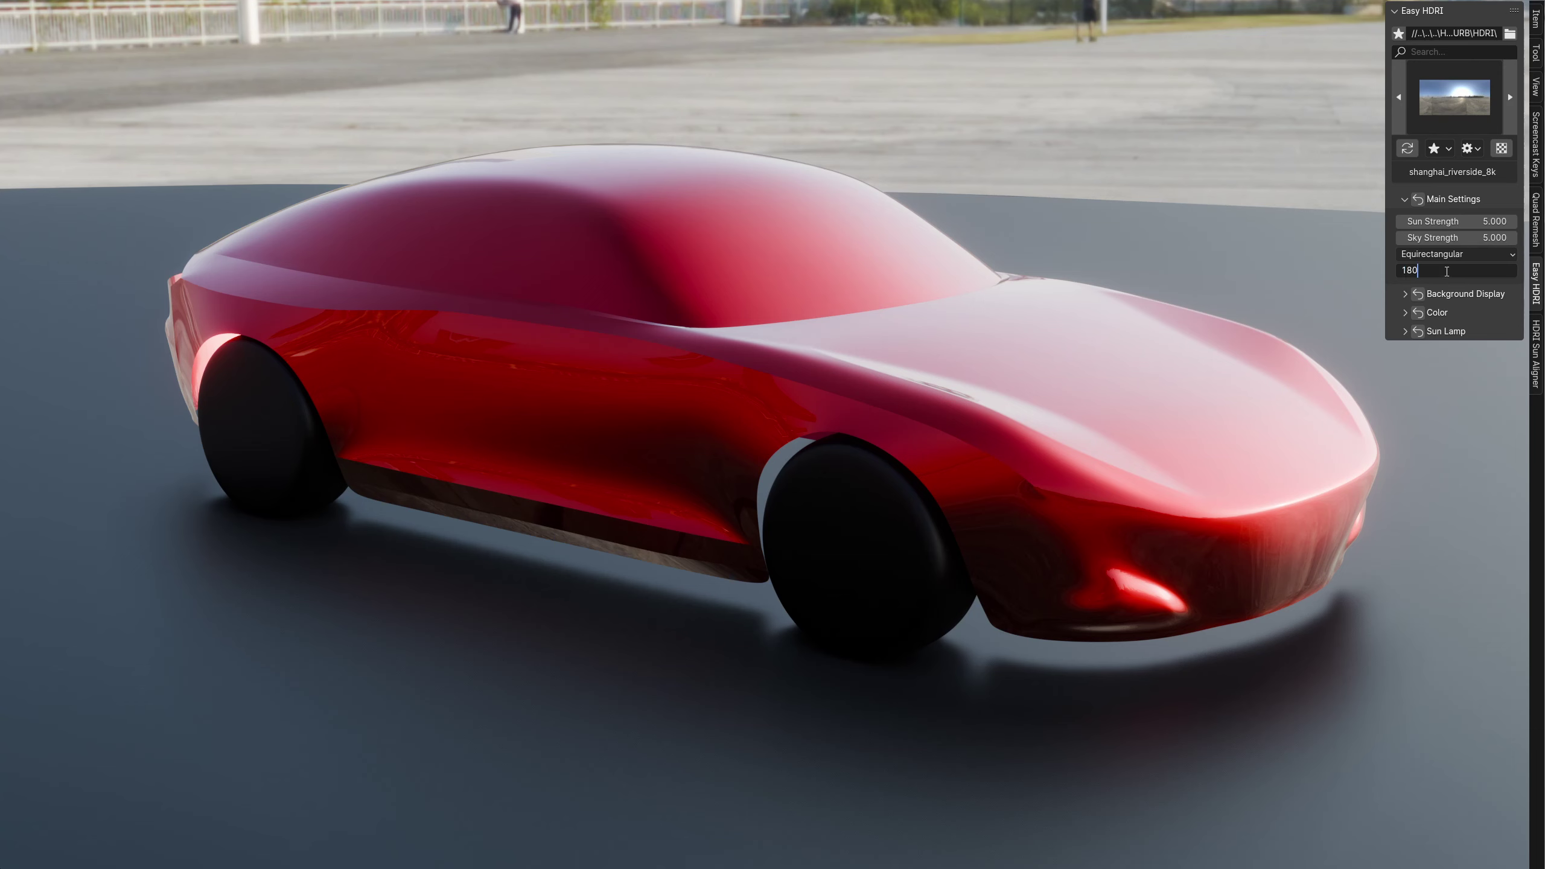
# - Confirm the 180° HDRI rotation, then set the other window's HDRI Rotation to 90
pyautogui.press('Return')
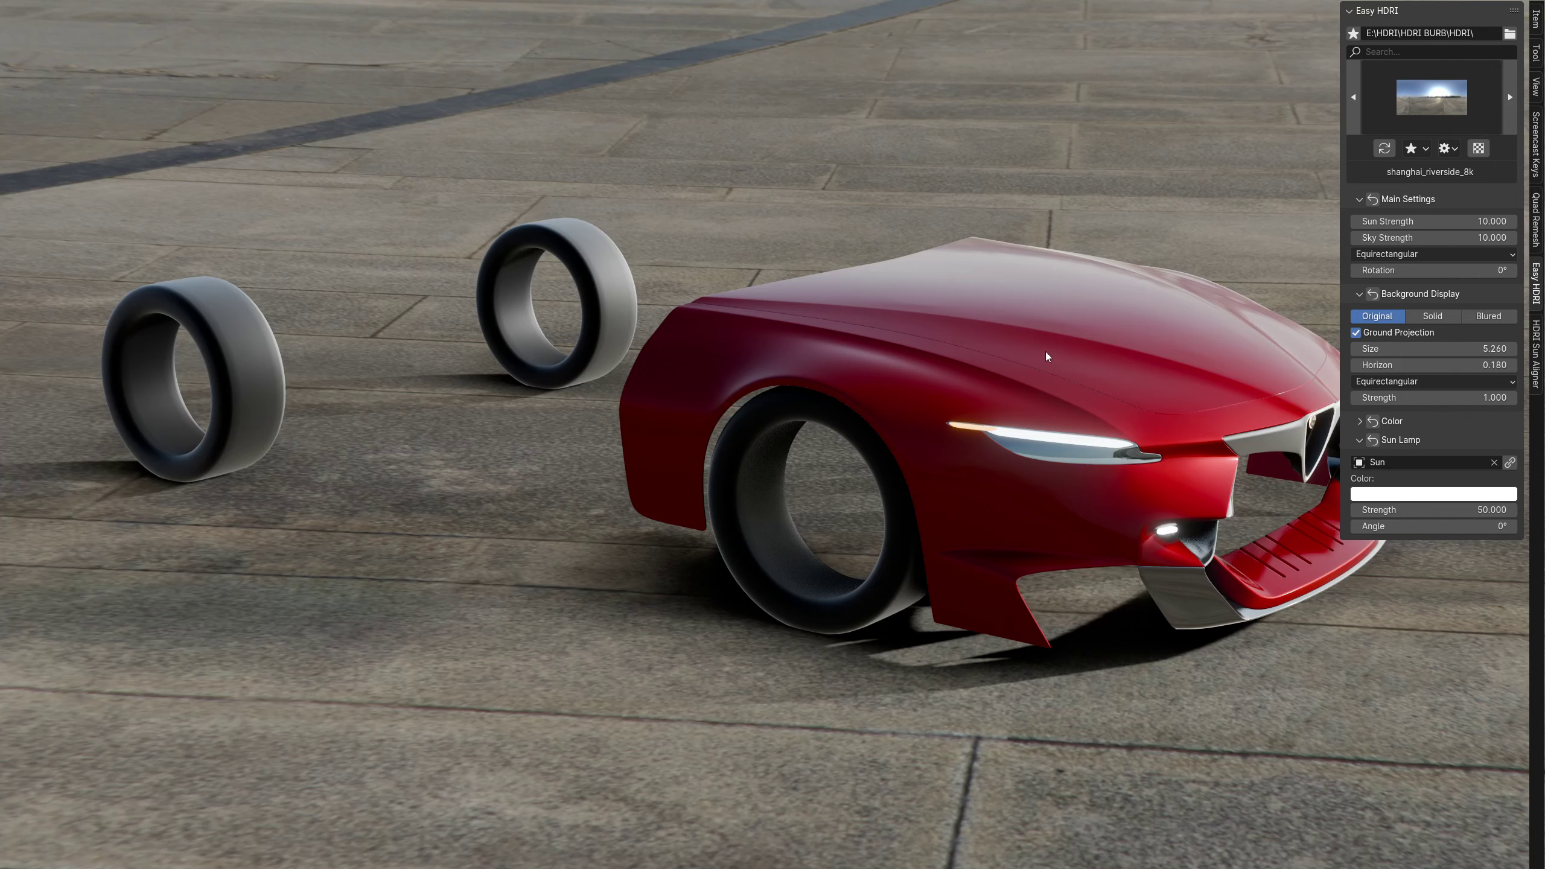
pyautogui.hotkey('alt', 'Tab')
pyautogui.click(1448, 274)
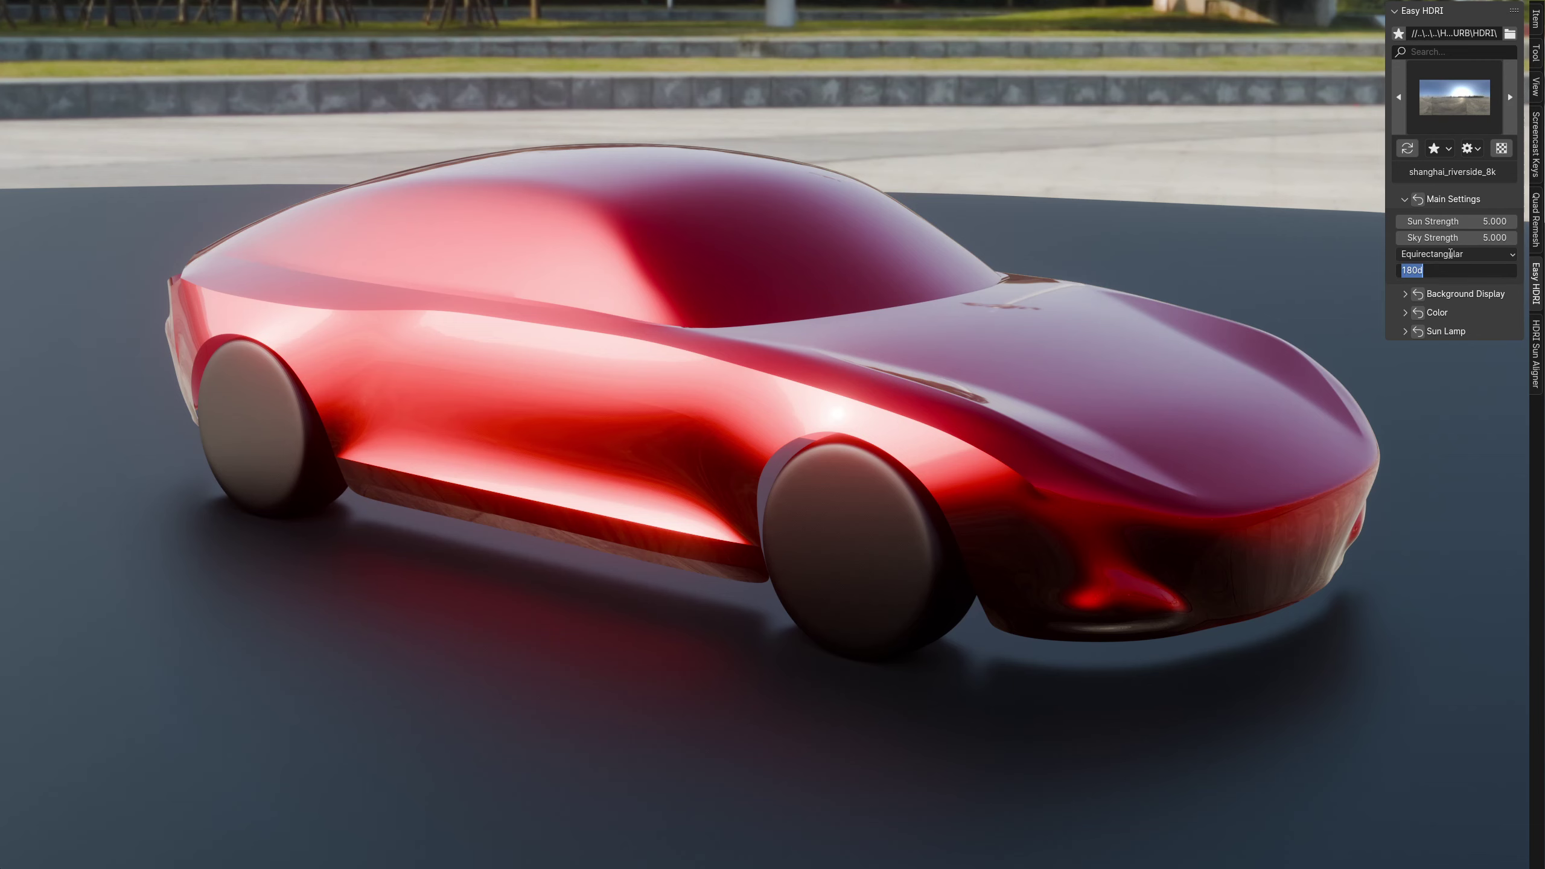
pyautogui.write('90')
pyautogui.press('Return')
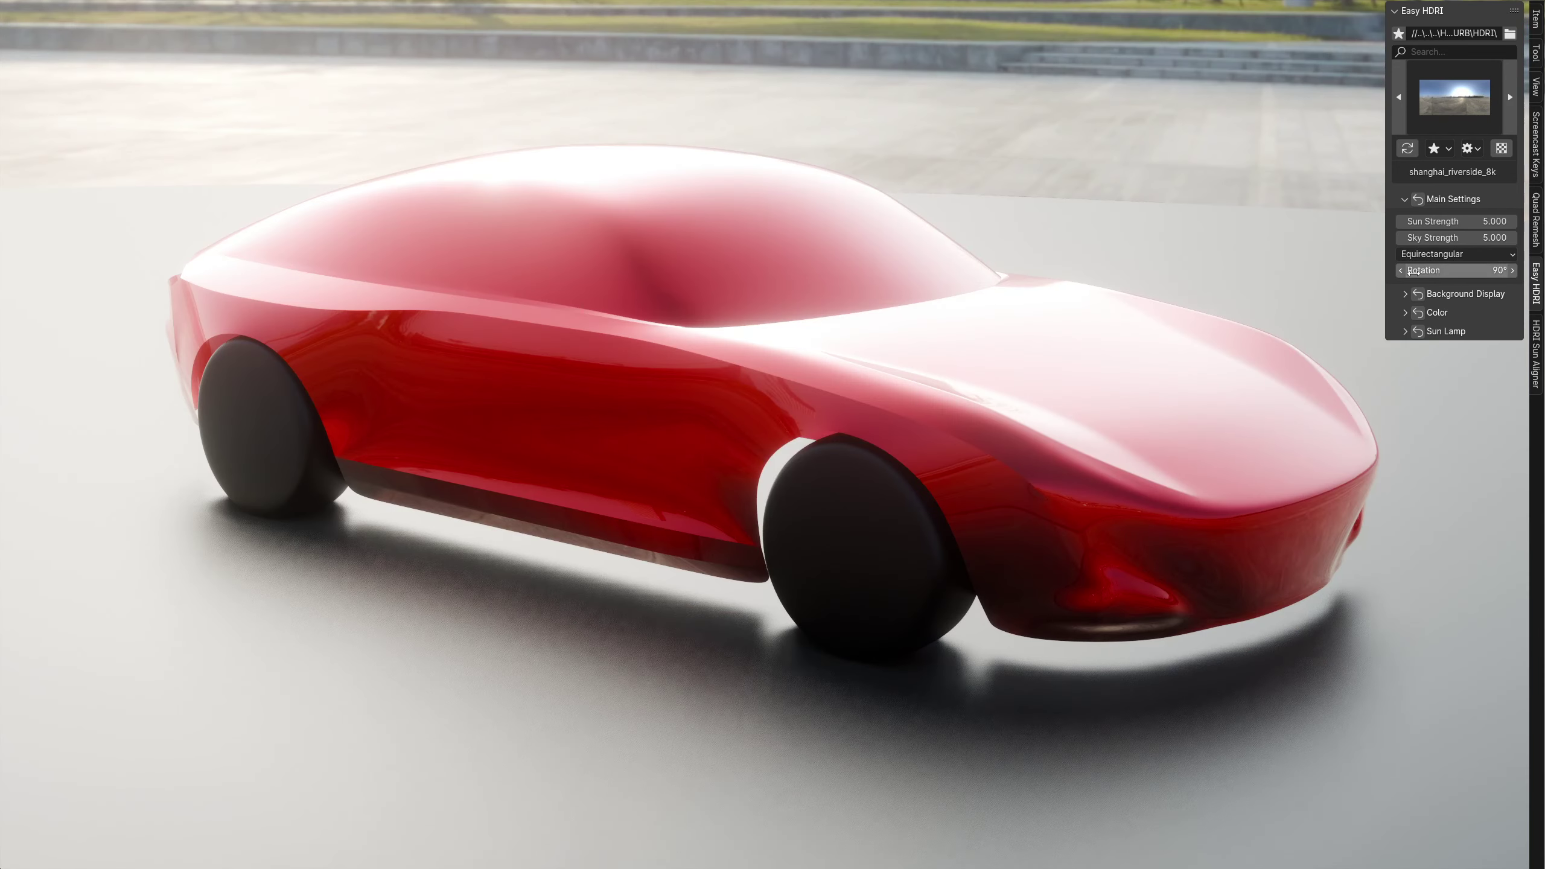
# - Change the HDRI Rotation to -90°, hide the sidebar, and open the Start menu
pyautogui.click(1424, 266)
pyautogui.write('90')
pyautogui.press('Return')
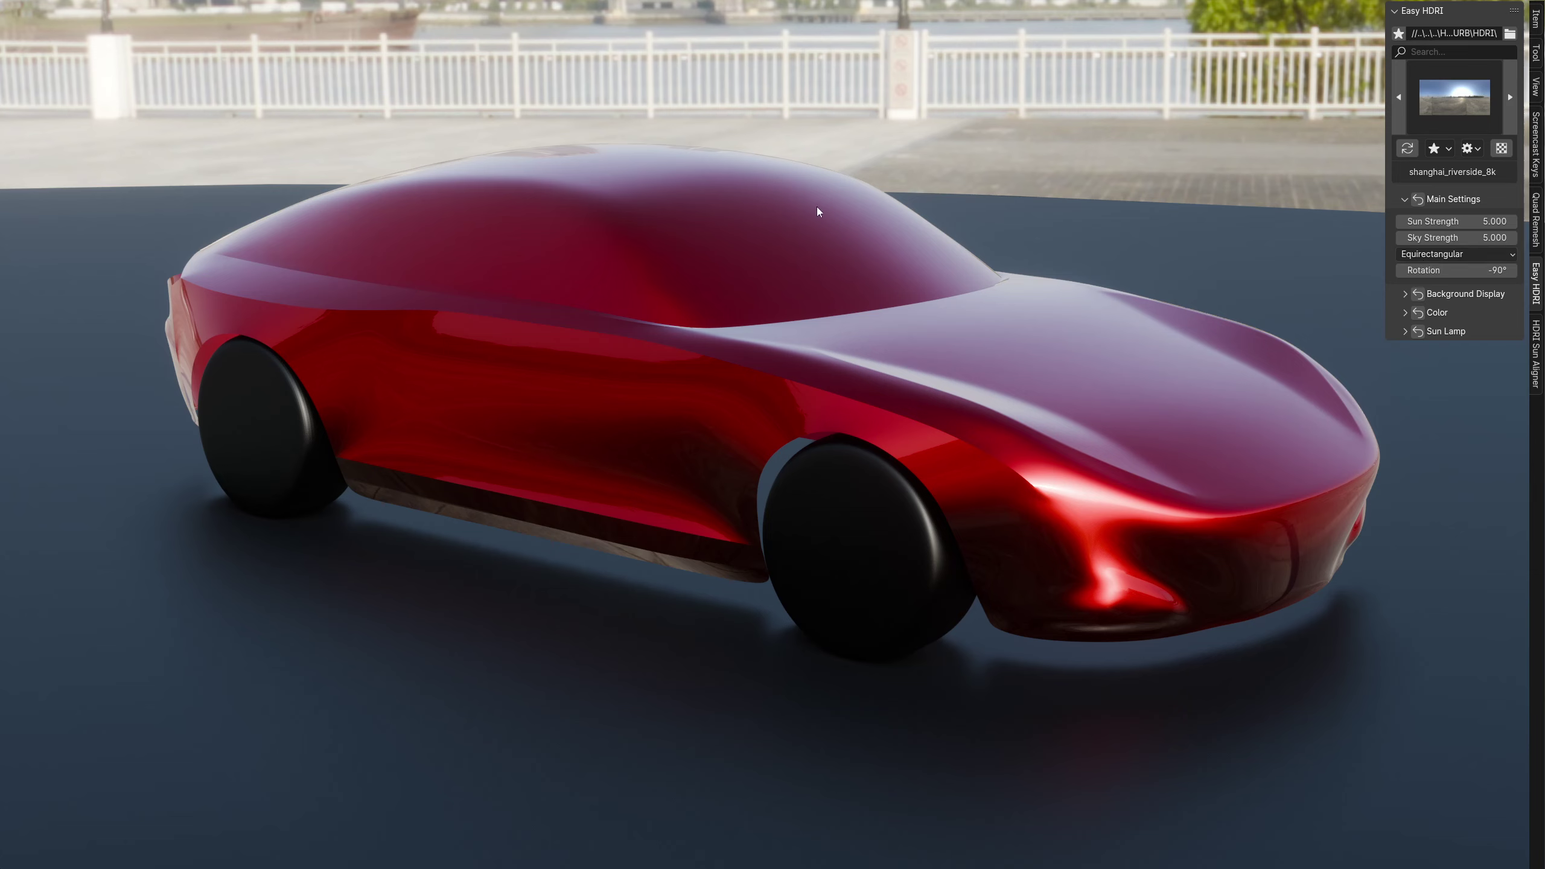
pyautogui.press('n')
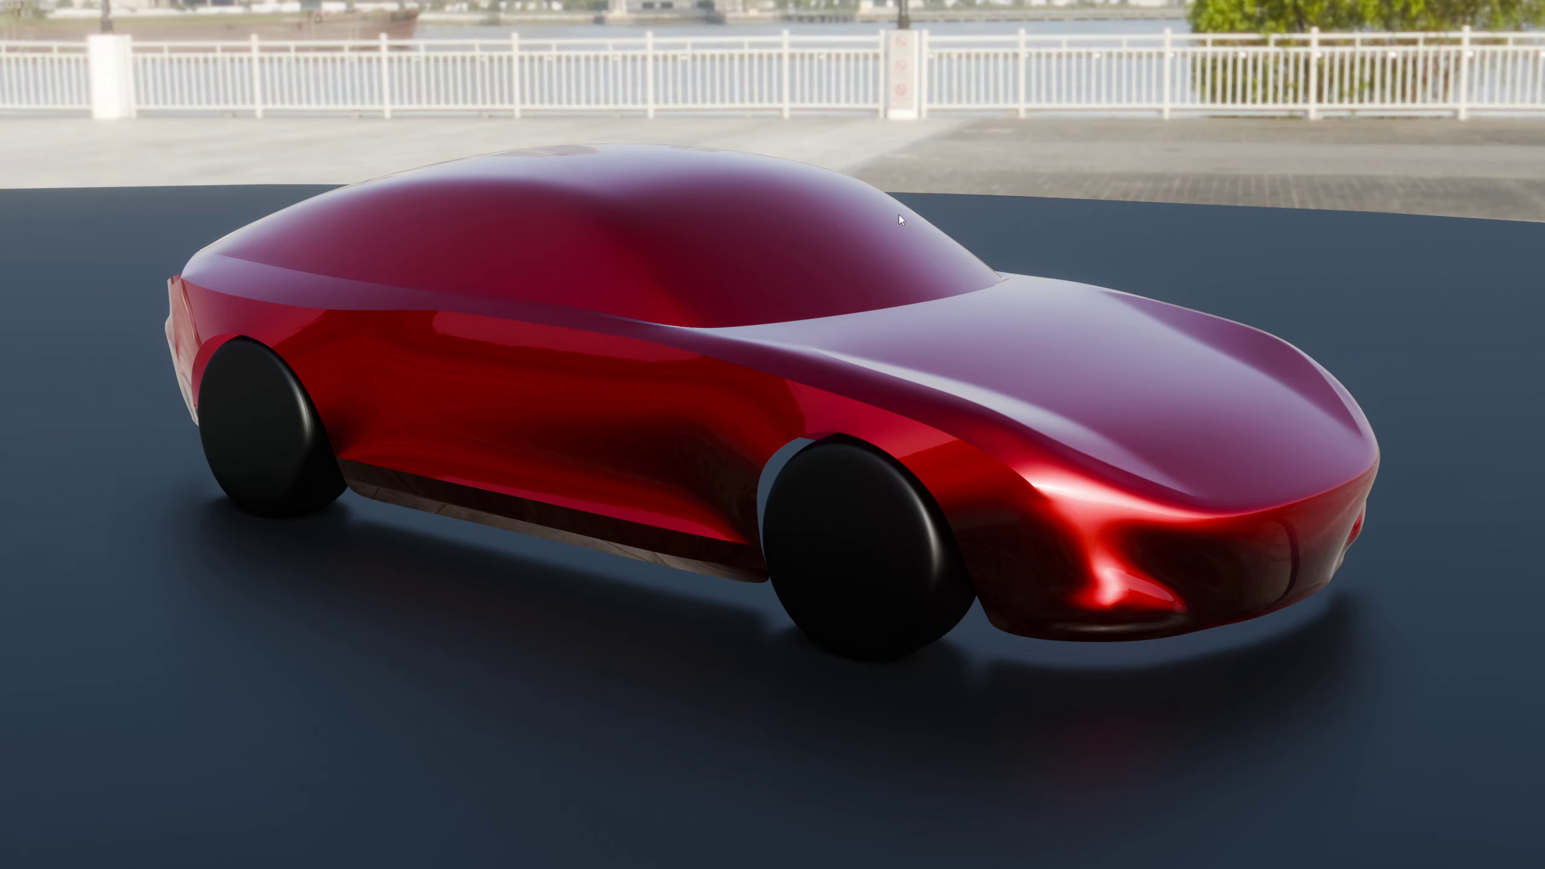
pyautogui.press('super')
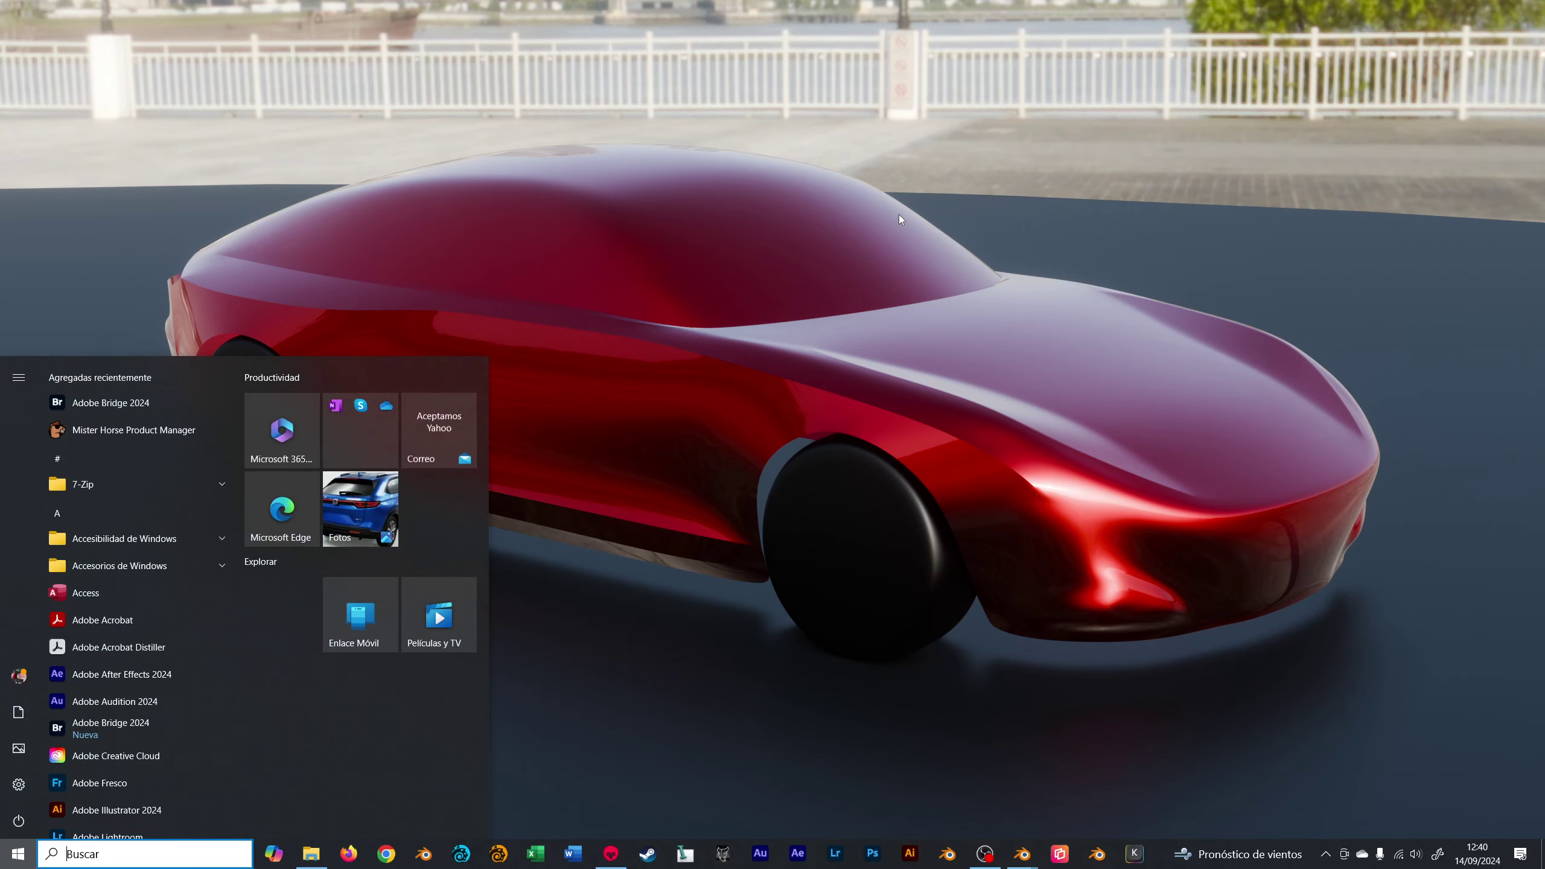
# - Launch Photoshop and paste the Blender render of the Alfa front as a new layer
pyautogui.write('phot')
pyautogui.press('Return')
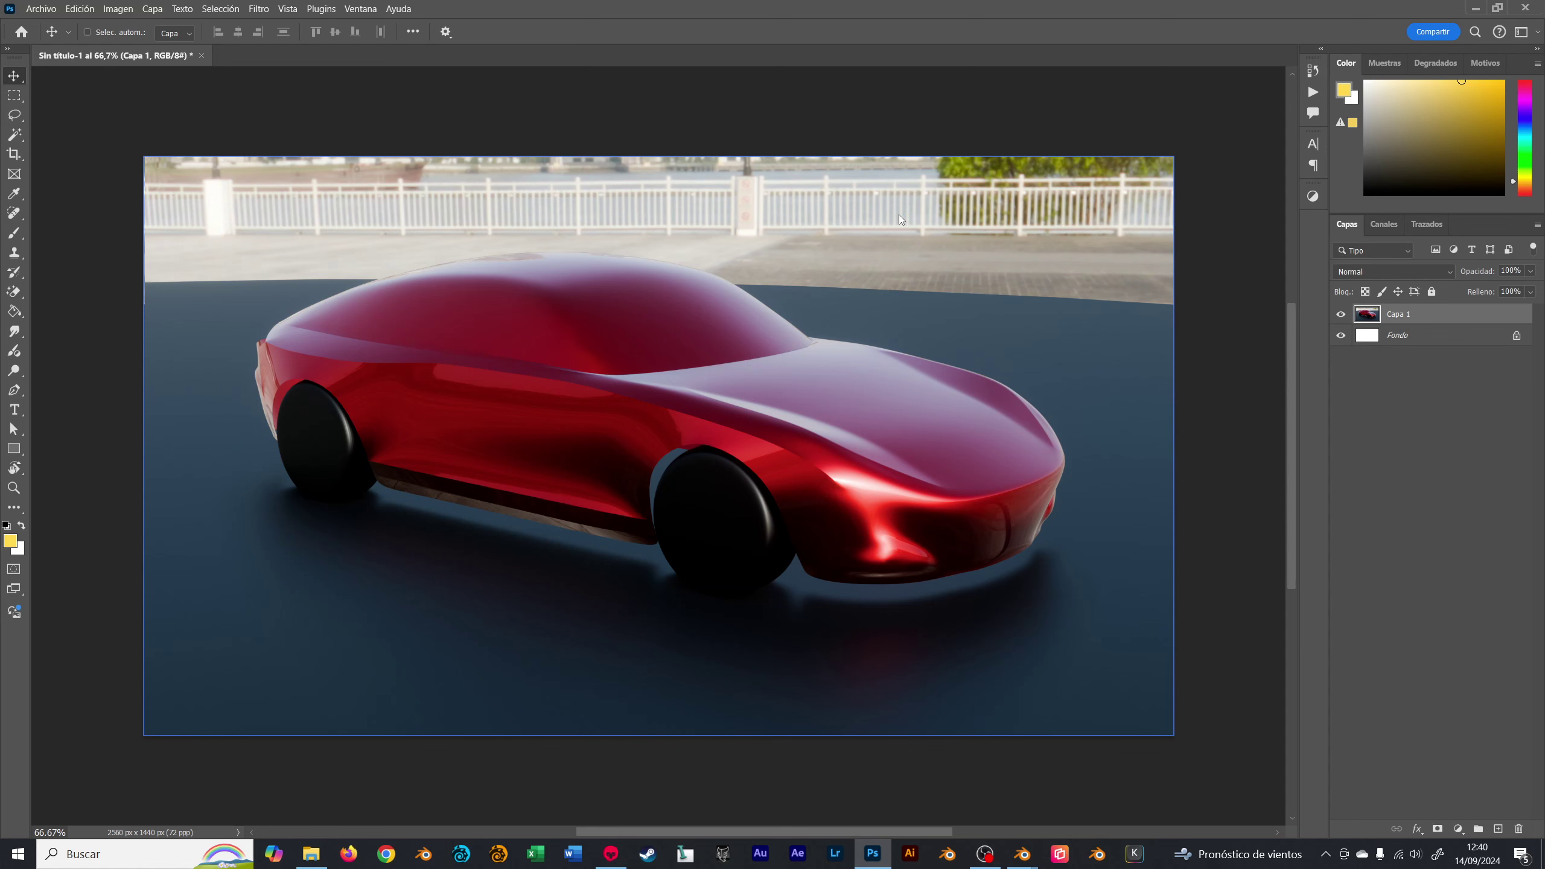
pyautogui.hotkey('alt', 'Tab')
pyautogui.click(1151, 288)
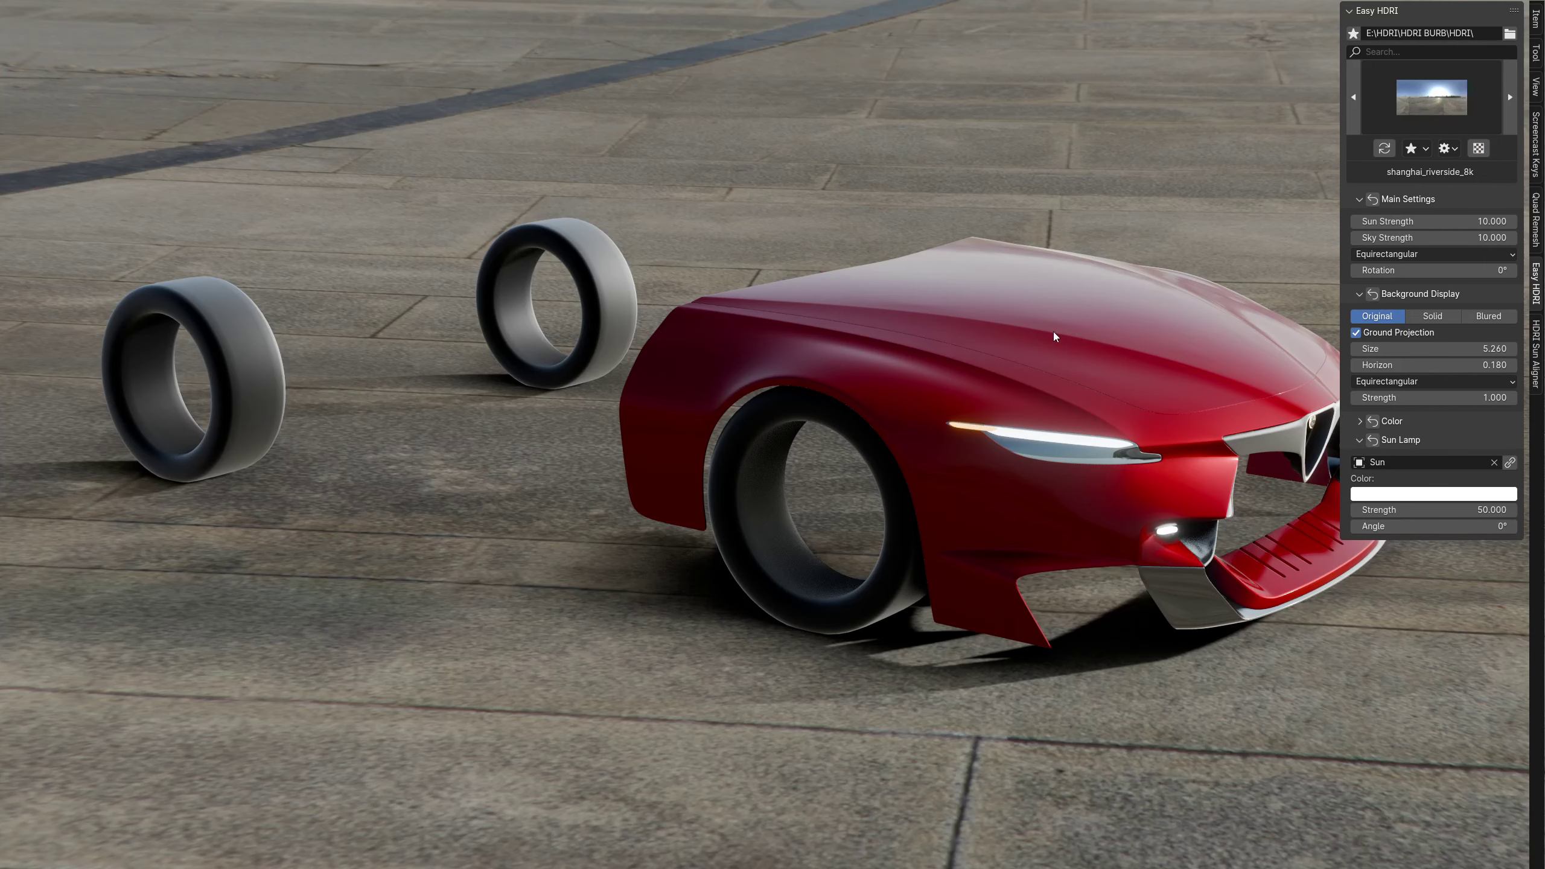
pyautogui.press('n')
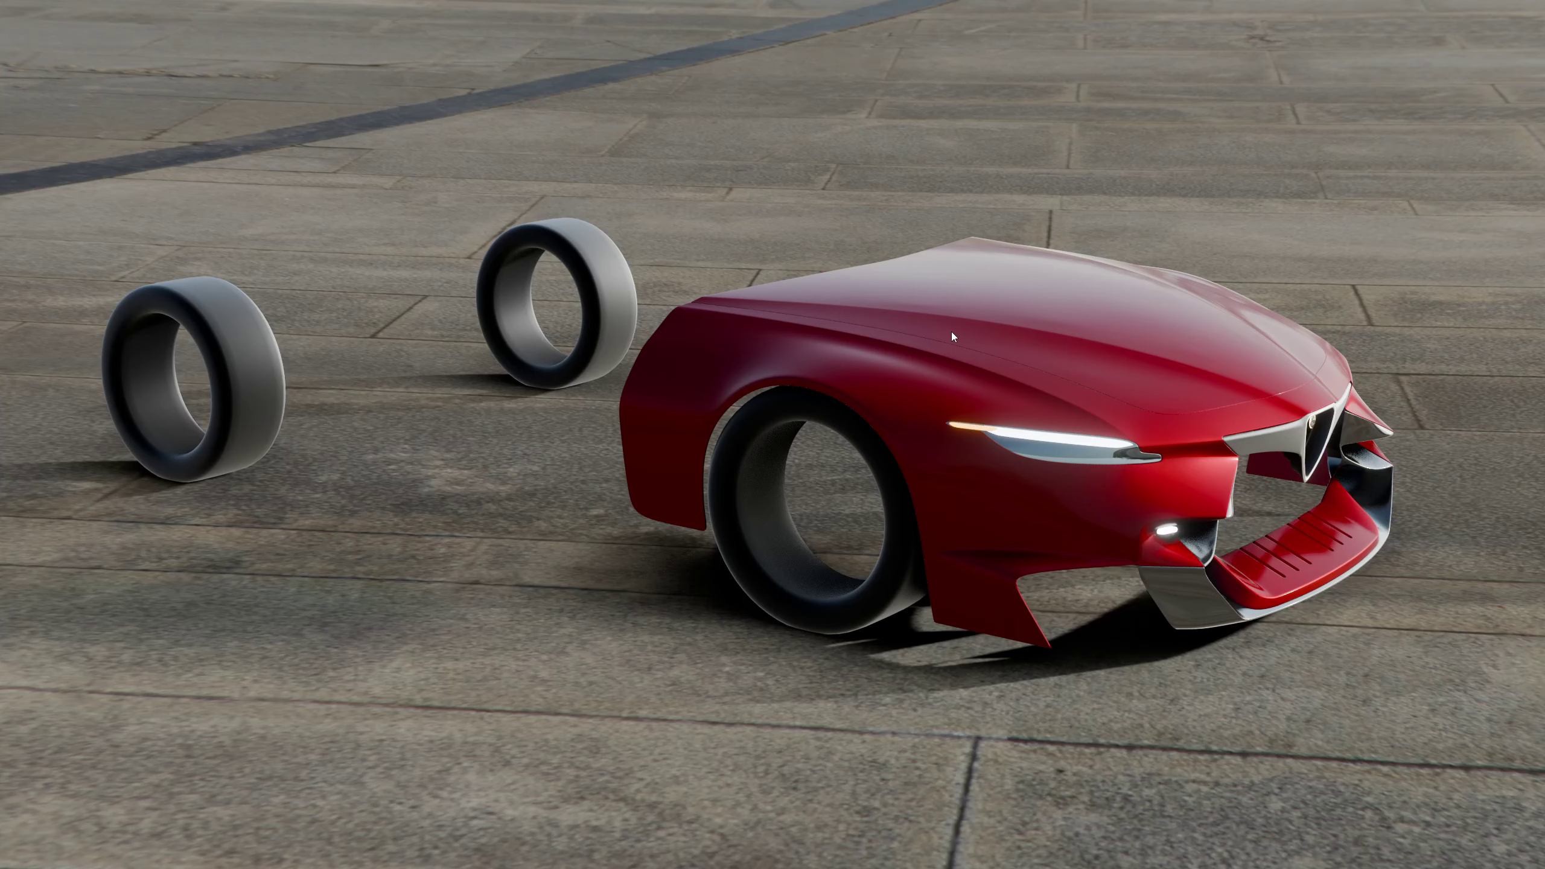
pyautogui.hotkey('alt', 'Tab')
pyautogui.hotkey('ctrl', 'v')
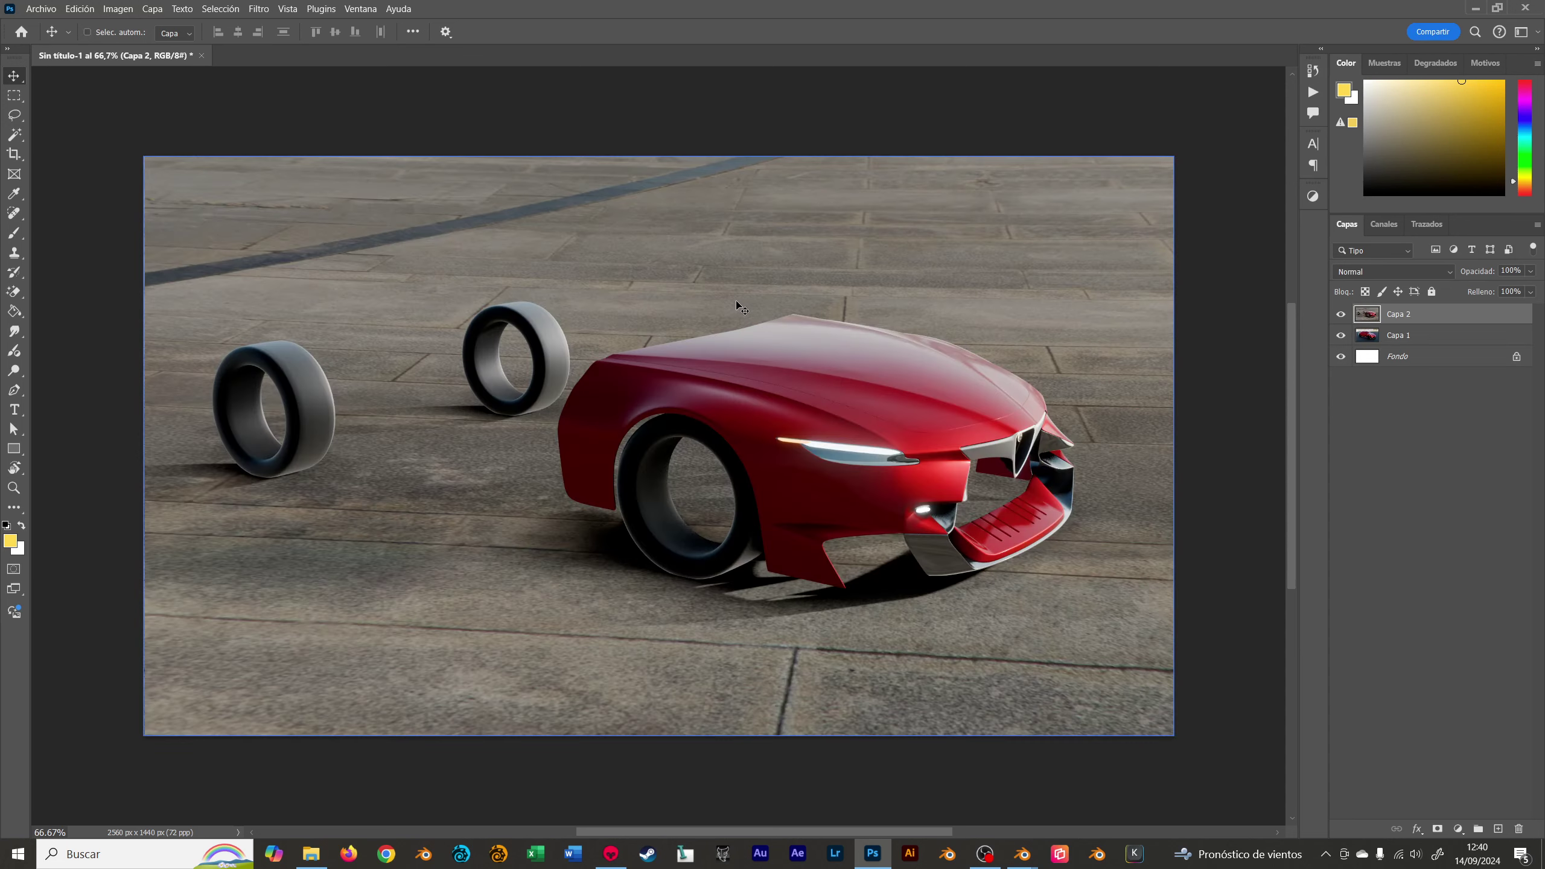
# - Scale the Alfa layer to about 94%, nudge it down and rotate it slightly over the car
pyautogui.hotkey('ctrl', 't')
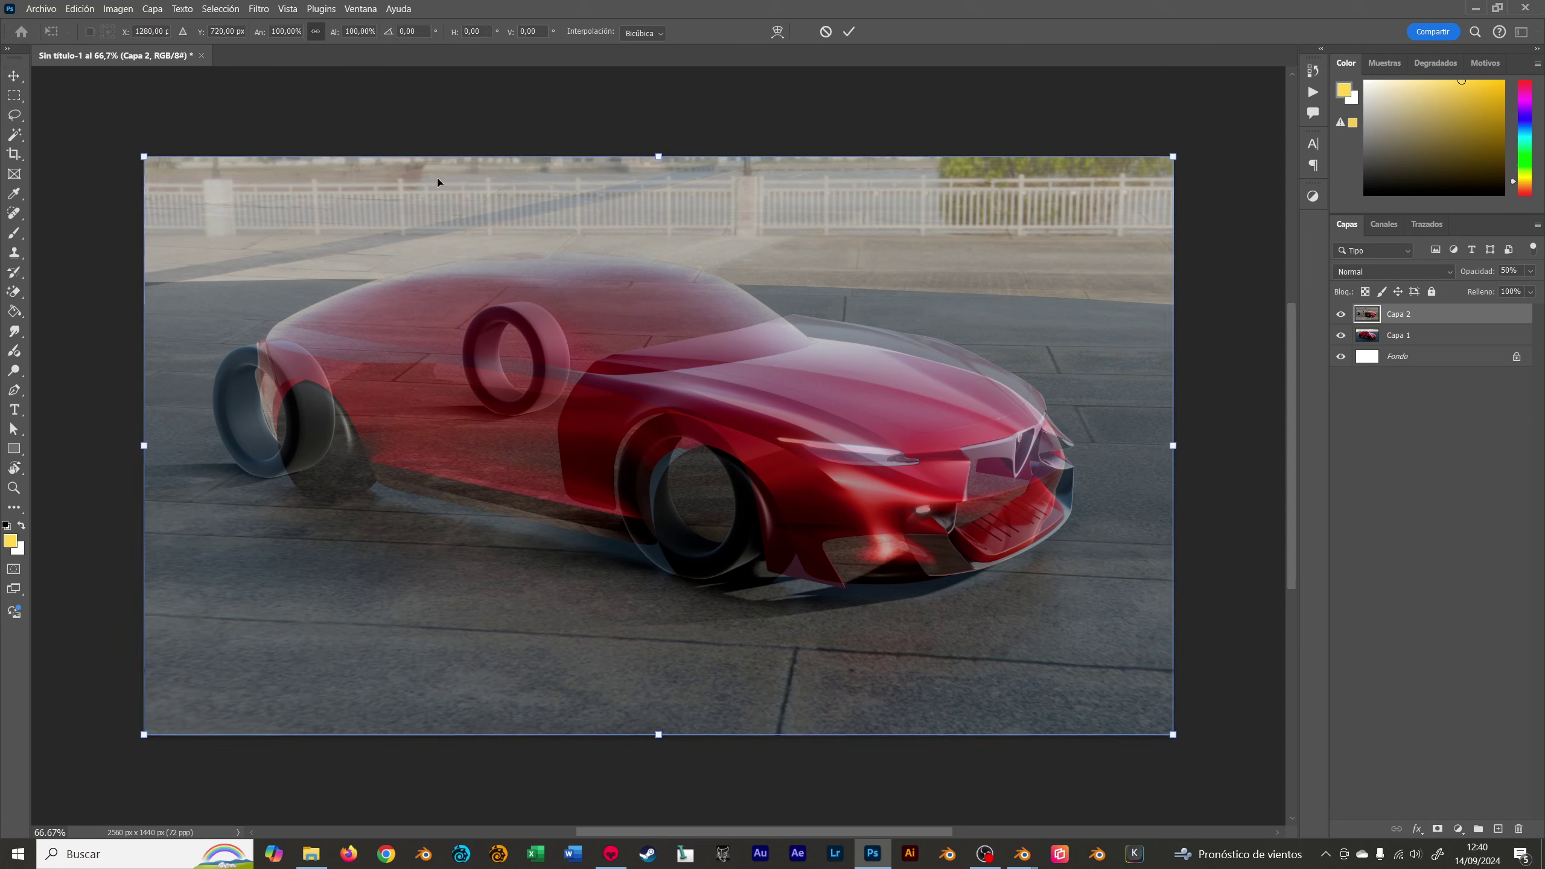
pyautogui.moveTo(155, 158); pyautogui.dragTo(216, 193)
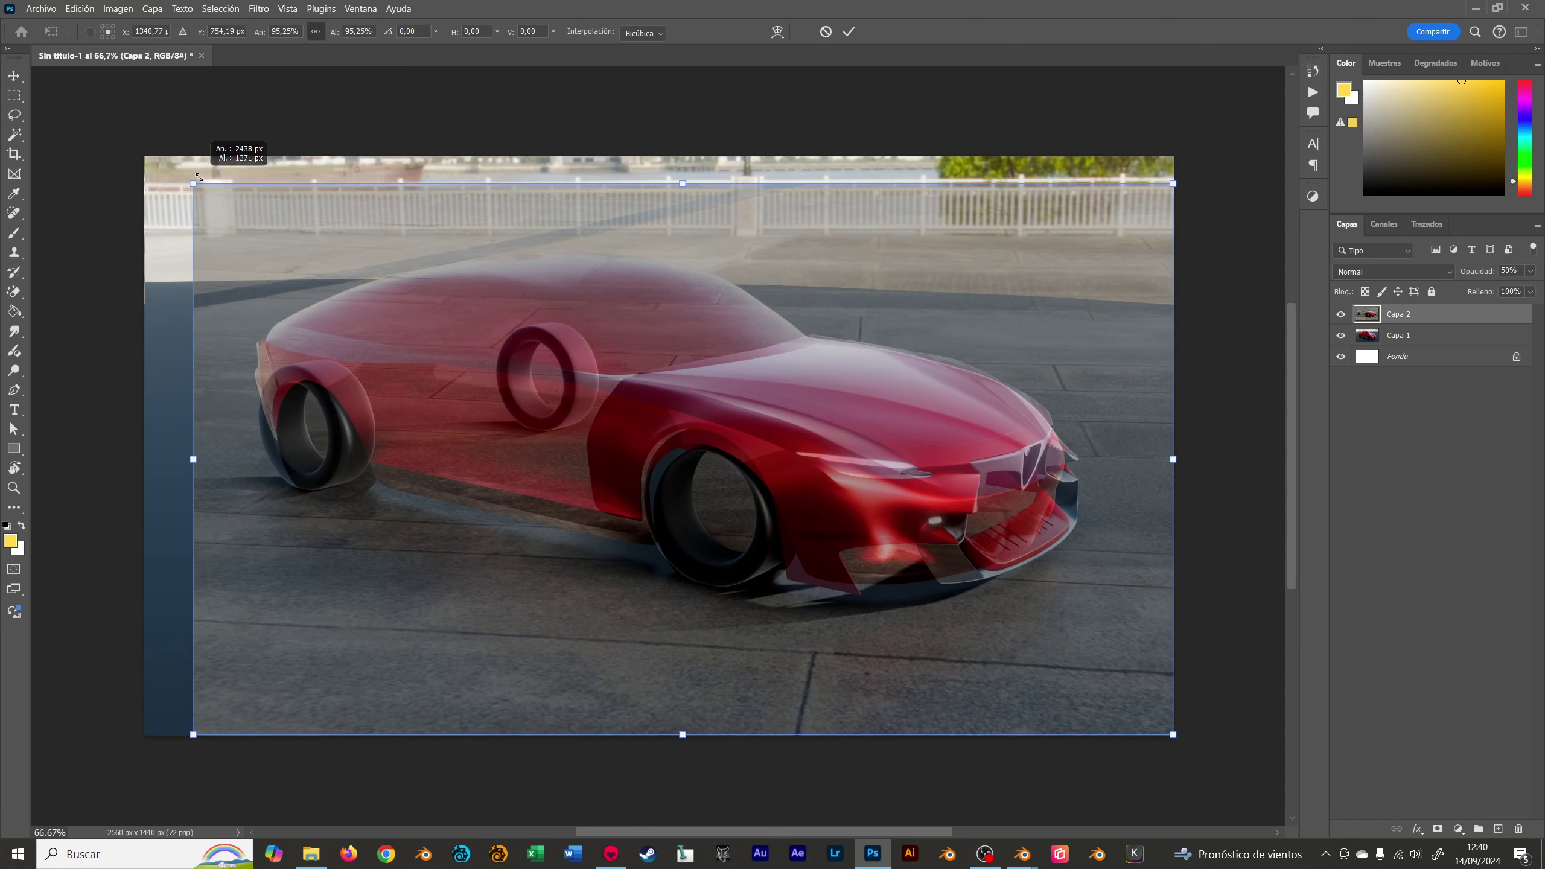
pyautogui.moveTo(709, 293); pyautogui.dragTo(709, 299)
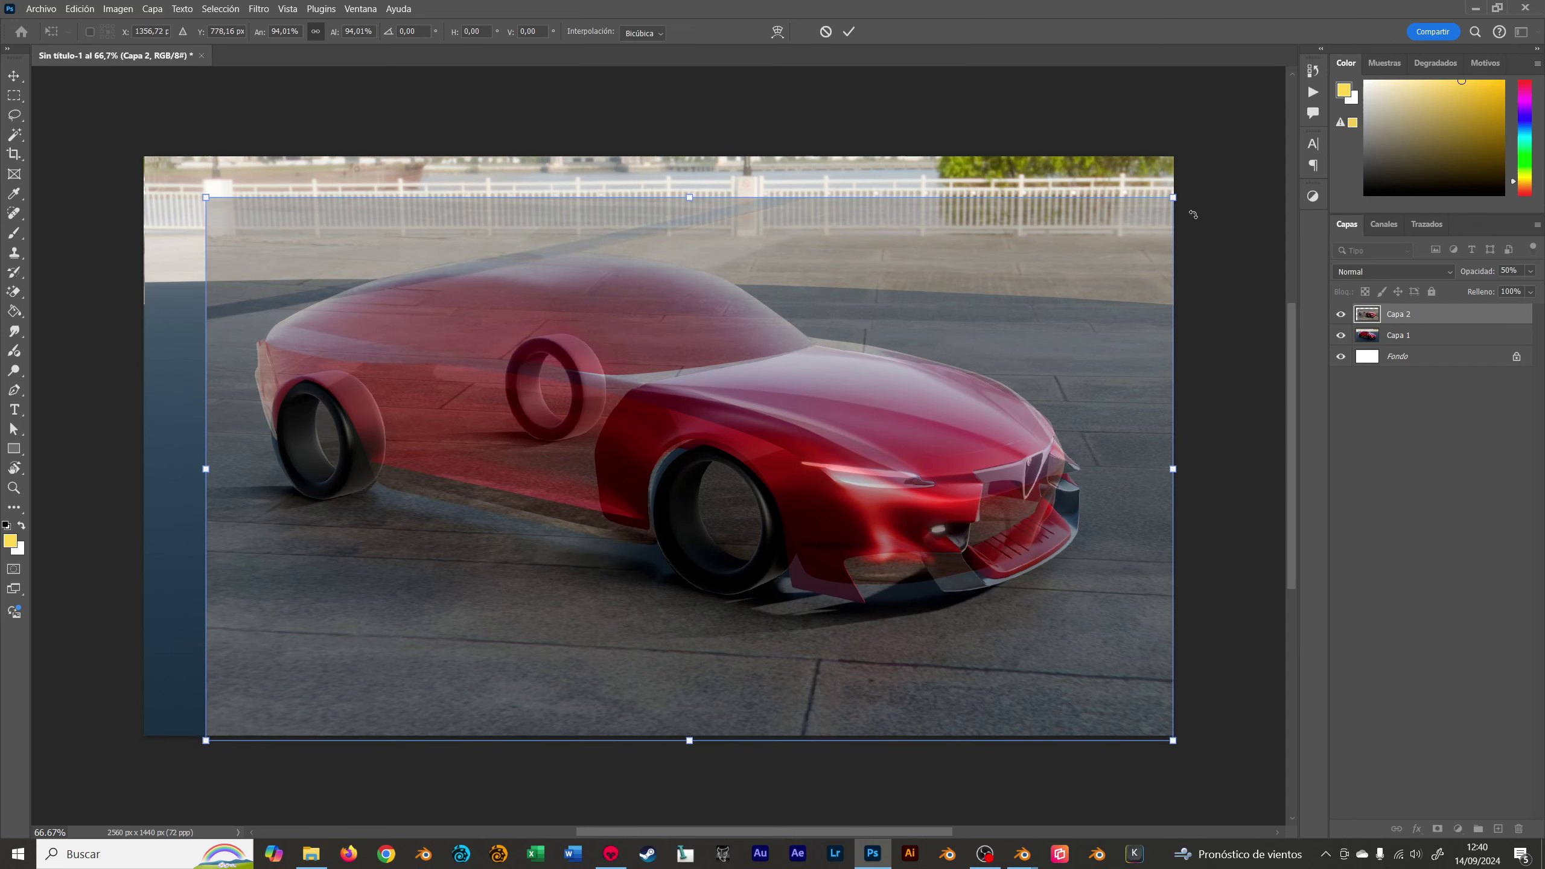
pyautogui.moveTo(1192, 214); pyautogui.dragTo(1189, 219)
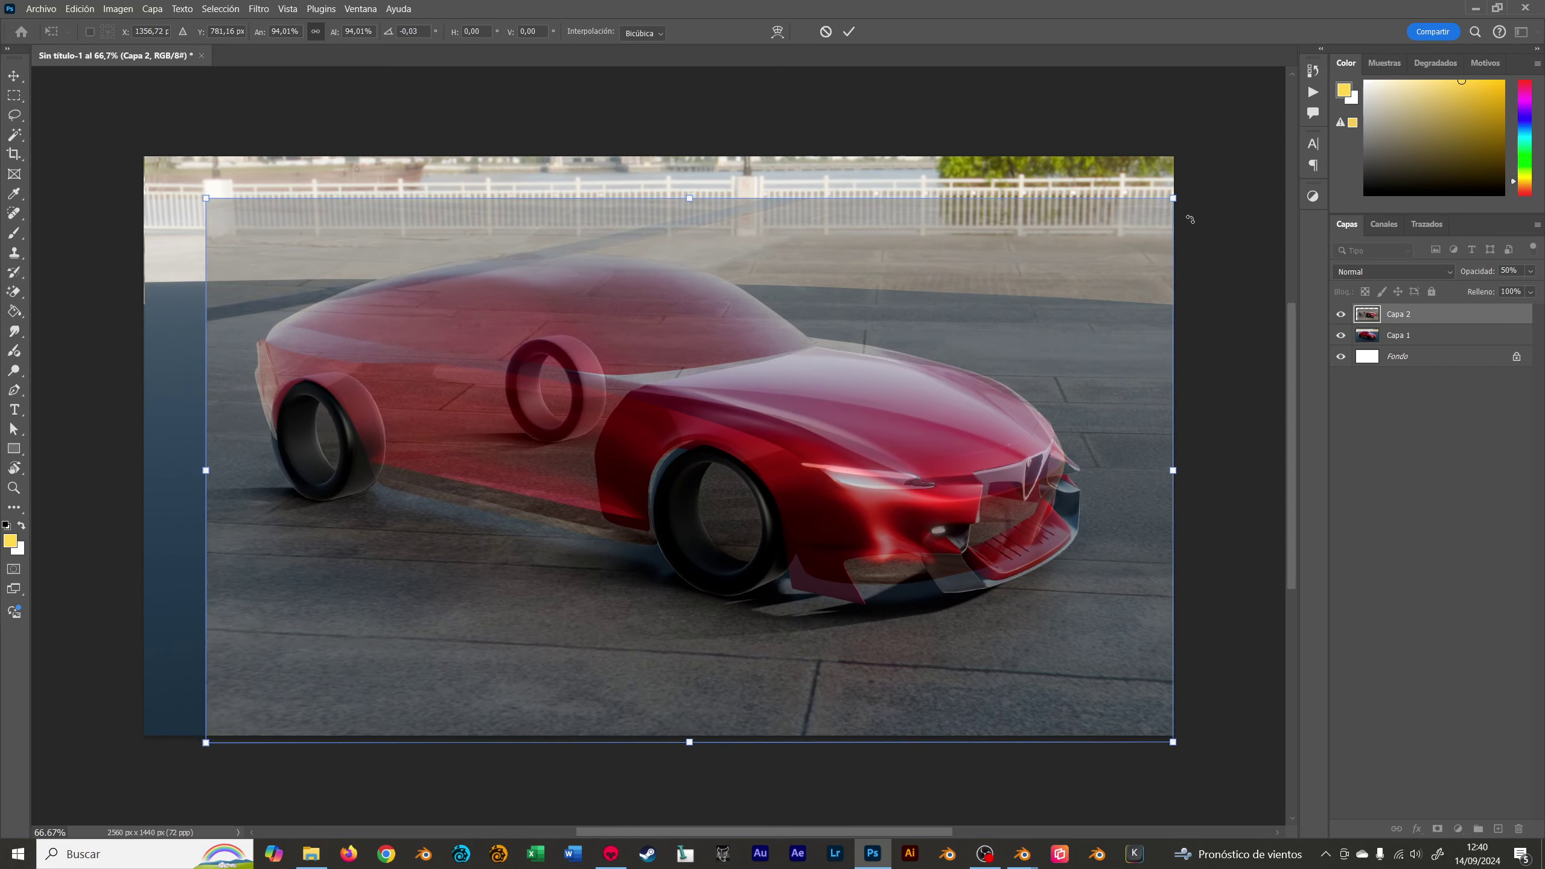
pyautogui.press('Return')
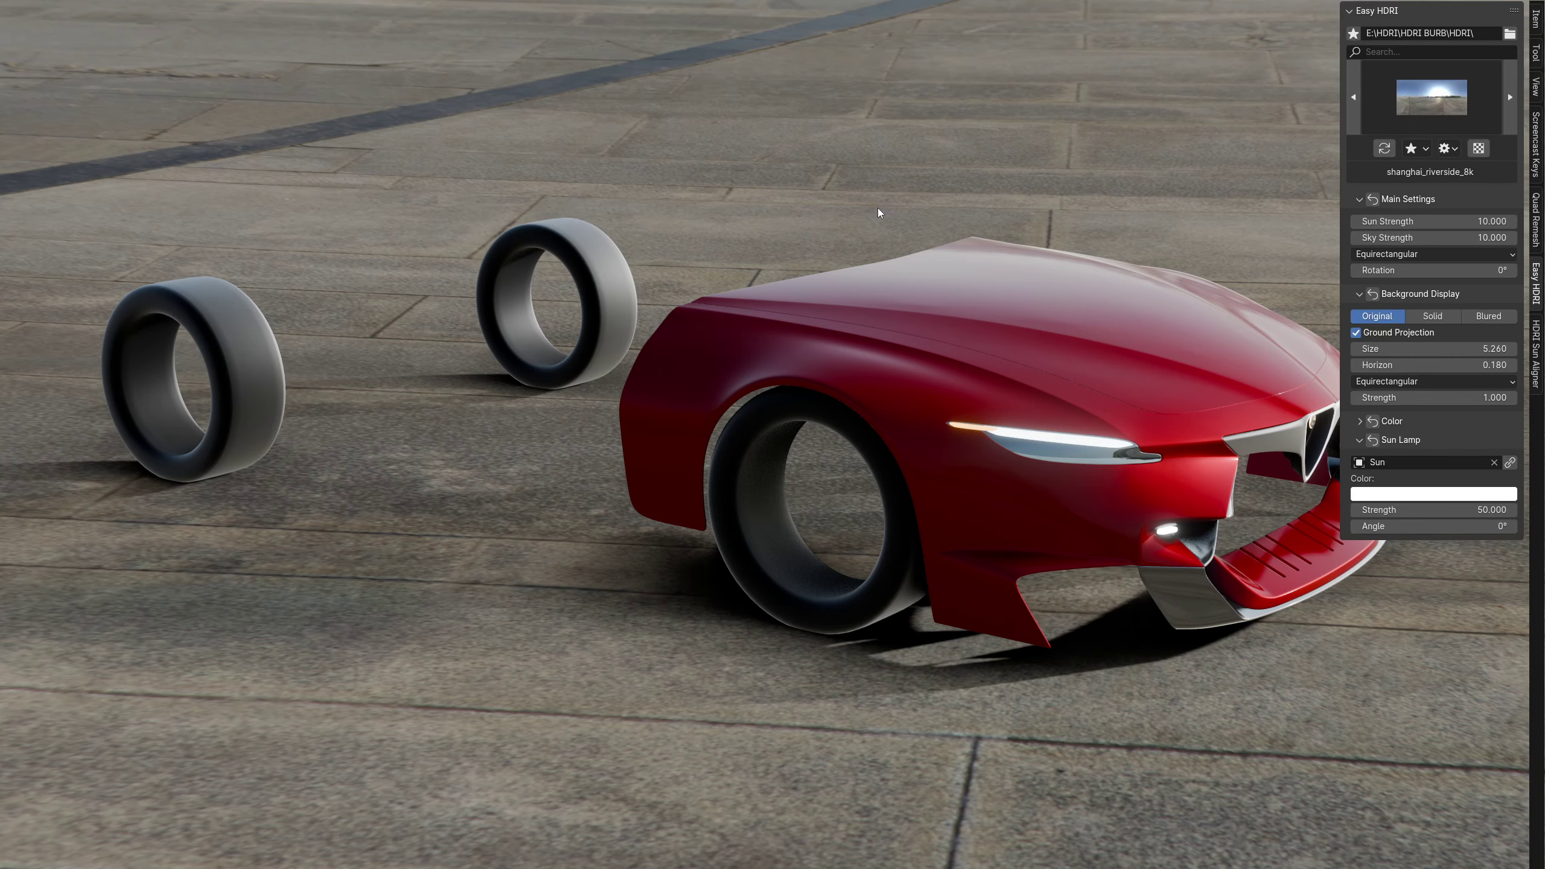
# - Set the Easy HDRI background display to Blured and hide the sidebar
pyautogui.click(1470, 317)
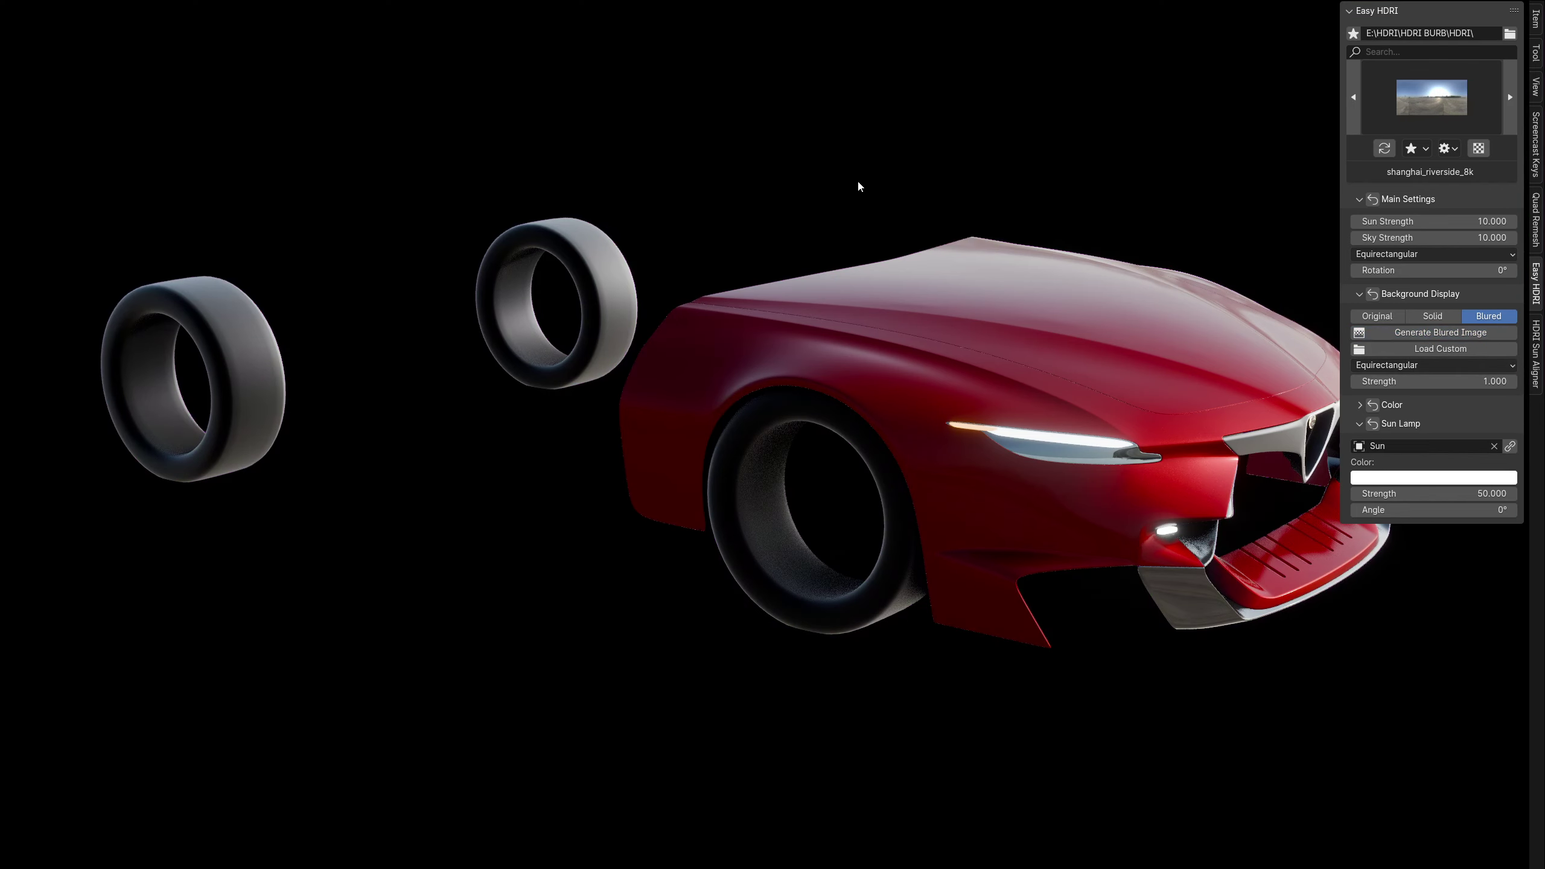
pyautogui.press('n')
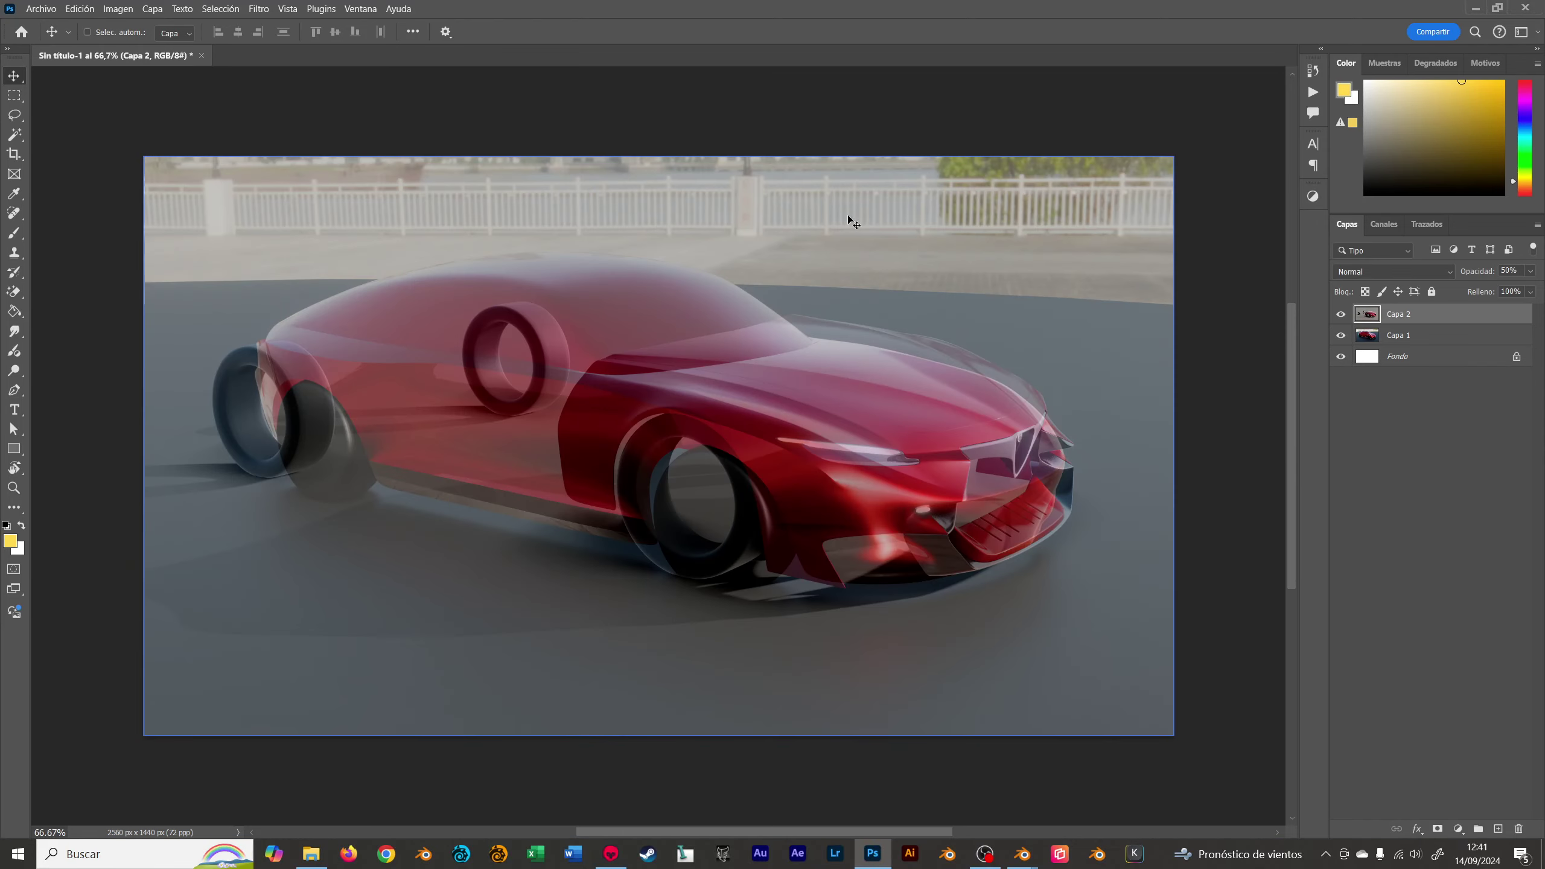
# - Scale the Alfa front layer to 94.27% and rotate it about 1.15° over the red car
pyautogui.hotkey('ctrl', 't')
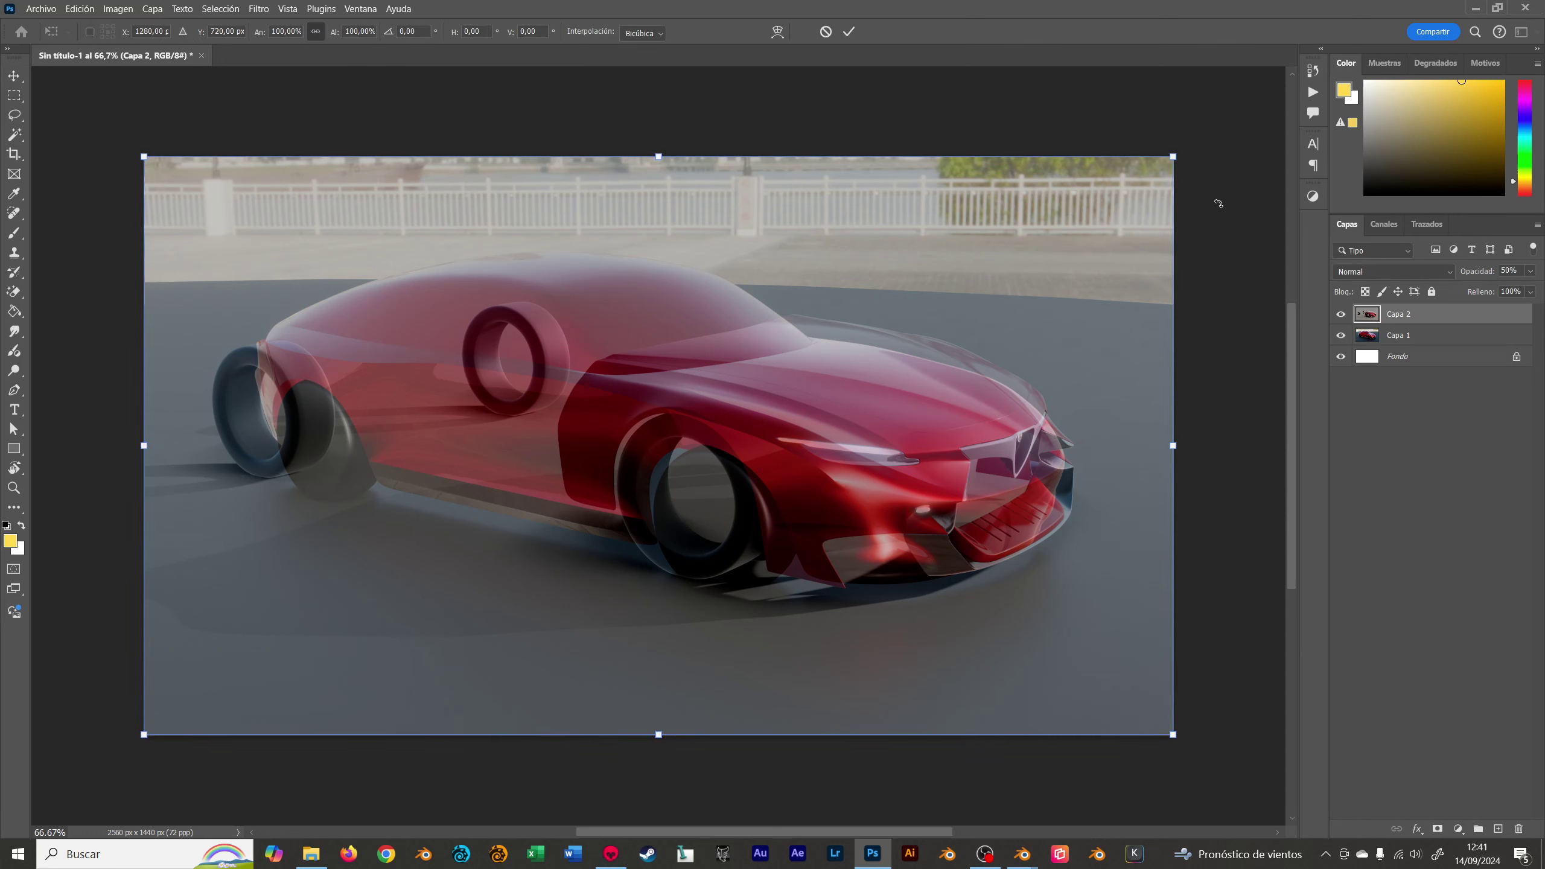
pyautogui.moveTo(1219, 203); pyautogui.dragTo(1226, 208)
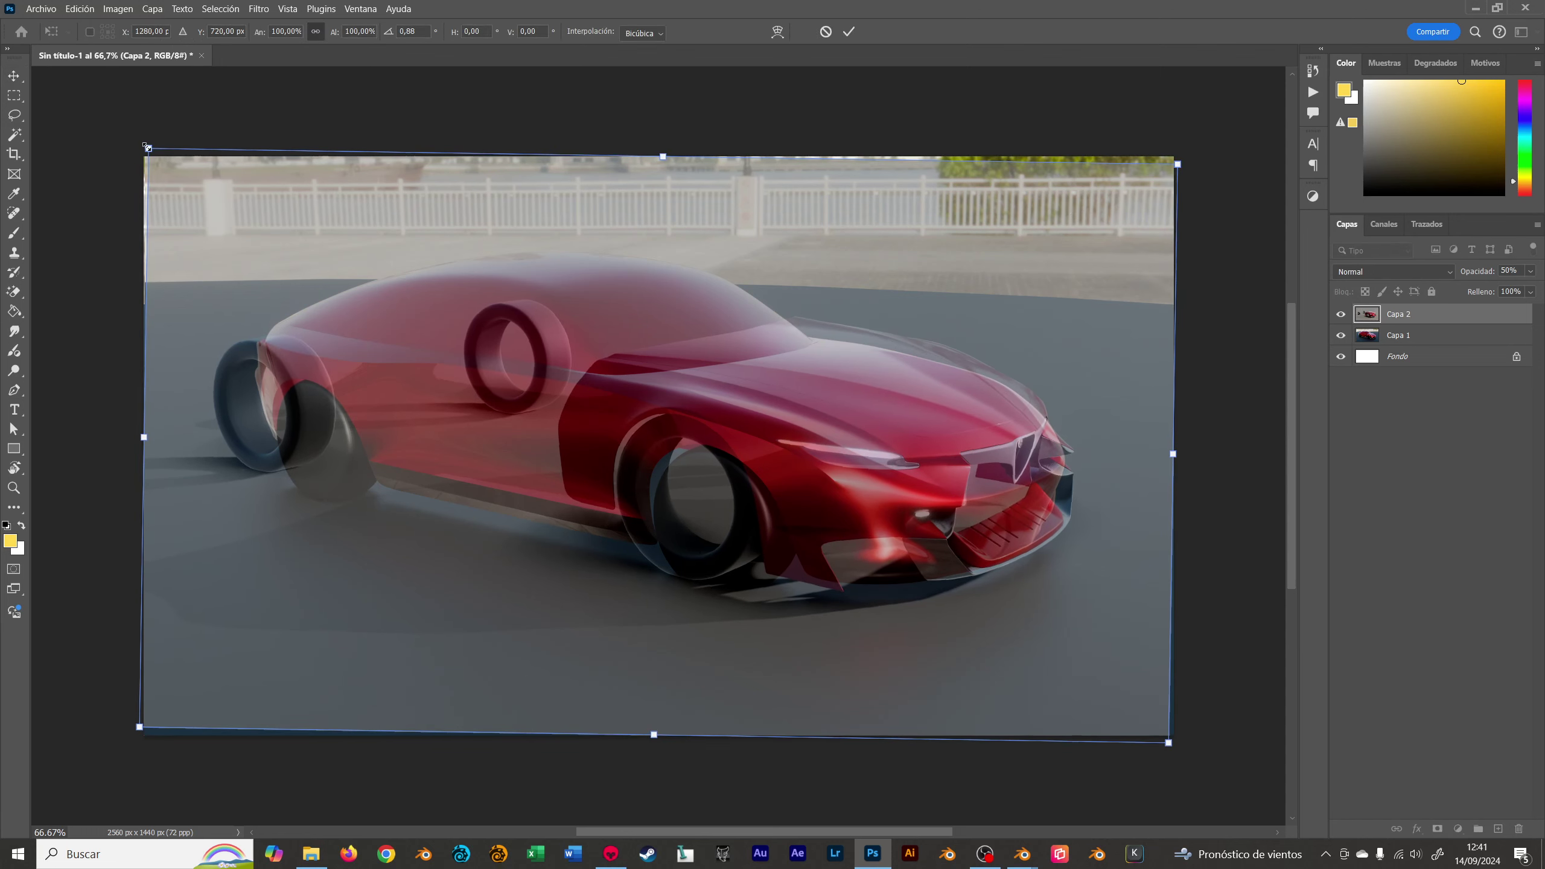
pyautogui.moveTo(147, 147); pyautogui.dragTo(207, 185)
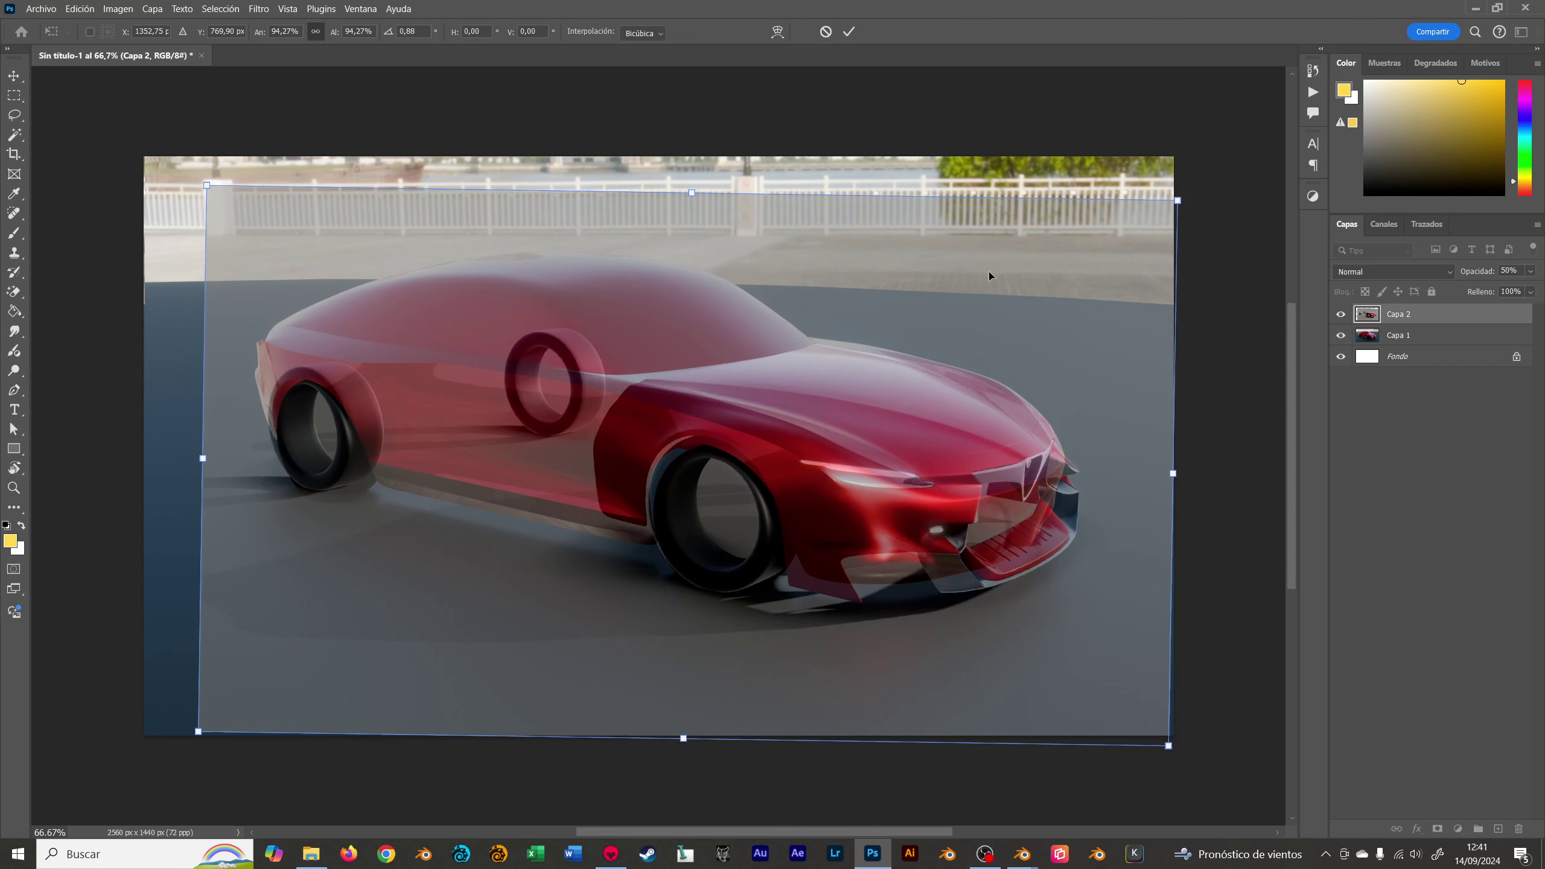
pyautogui.moveTo(1183, 207); pyautogui.dragTo(1199, 228)
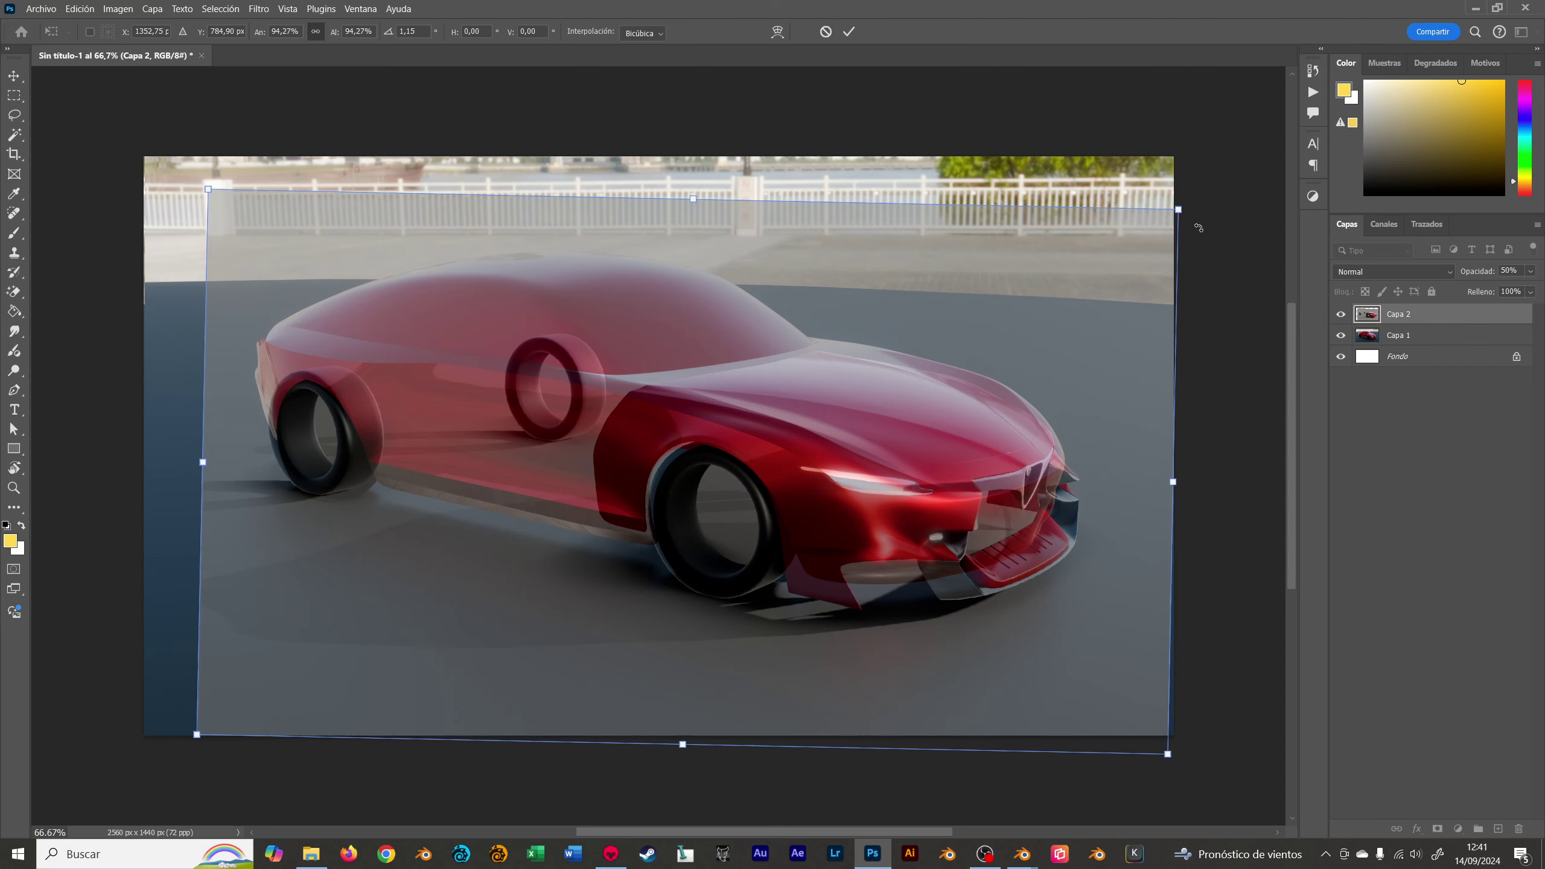
pyautogui.press('Return')
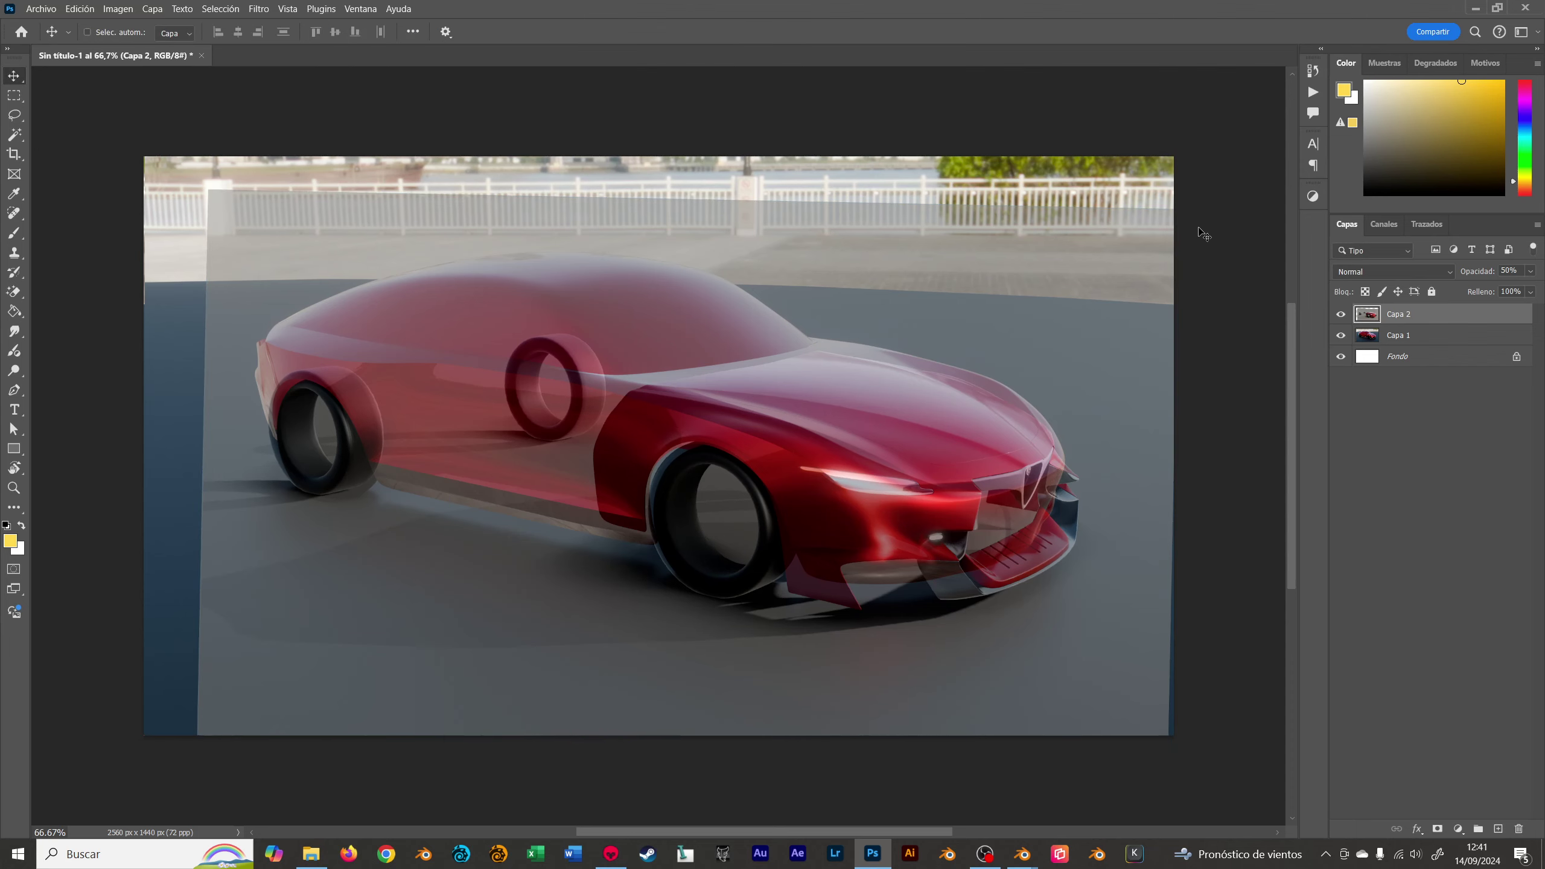
# - Magic-erase the grey floor patches around and below the car on the Alfa layer
pyautogui.press('e')
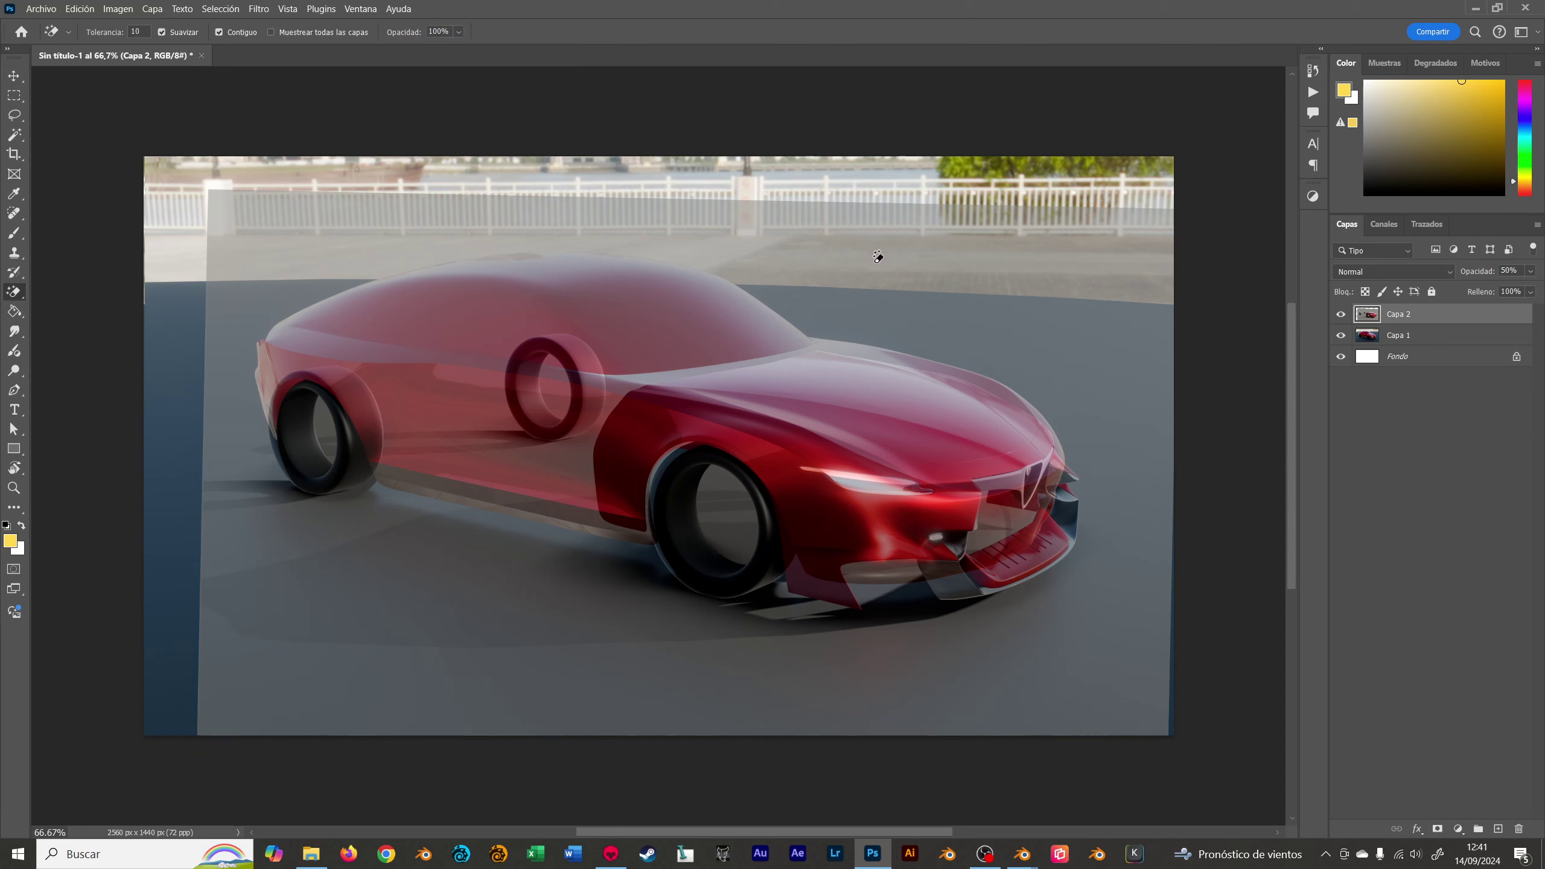
pyautogui.click(899, 285)
pyautogui.click(1154, 374)
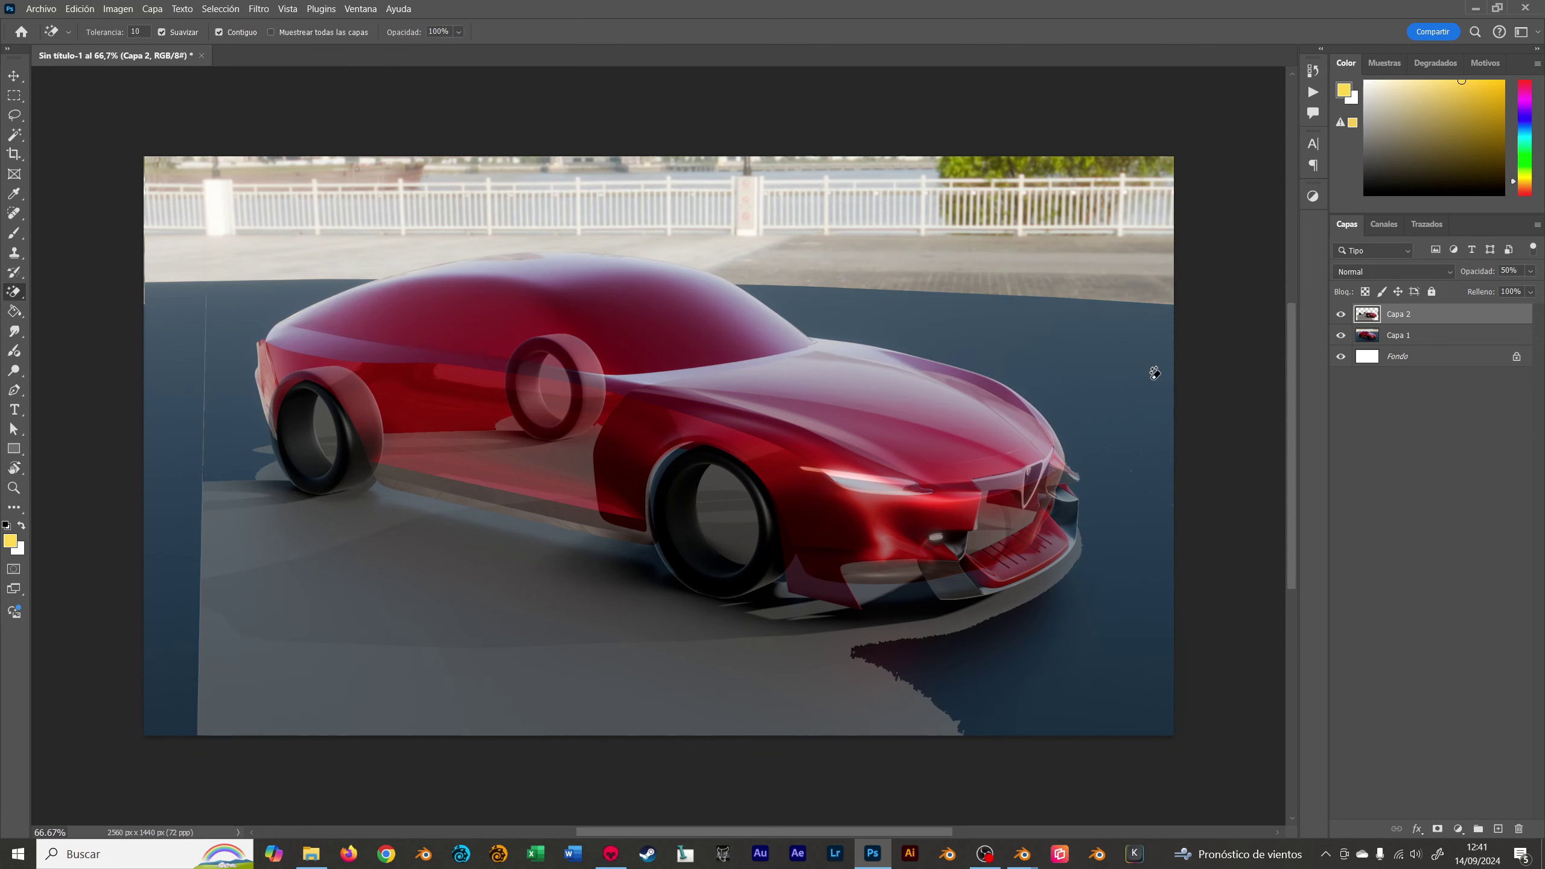
pyautogui.click(545, 656)
pyautogui.click(655, 625)
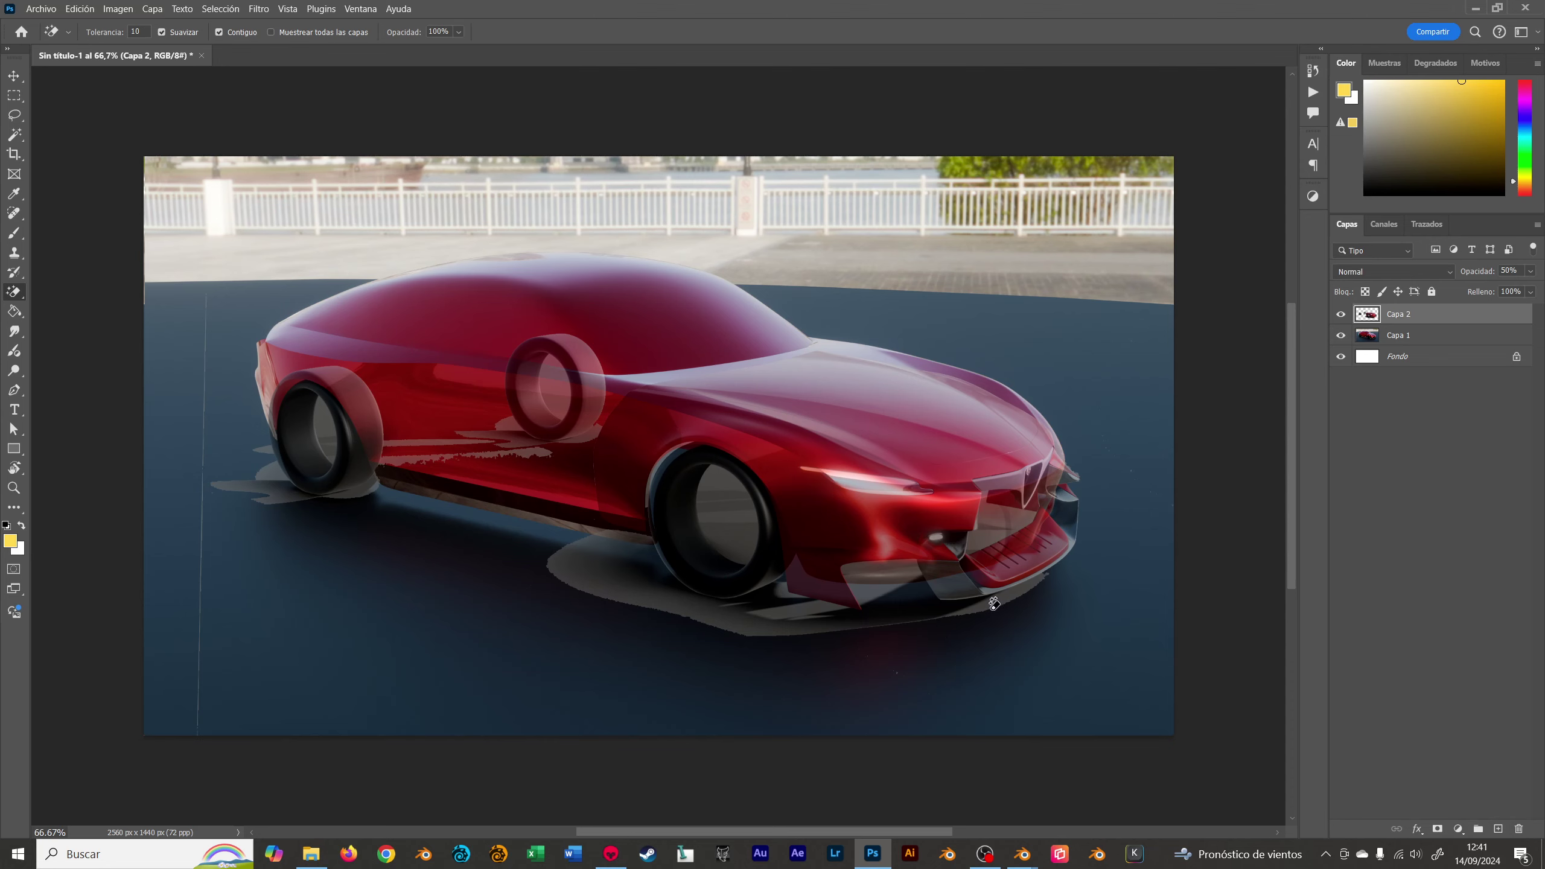
# - Set the Alfa front layer's opacity back to 100%
pyautogui.press('v')
pyautogui.keyDown('ctrl'); pyautogui.click(931, 341); pyautogui.keyUp('ctrl')
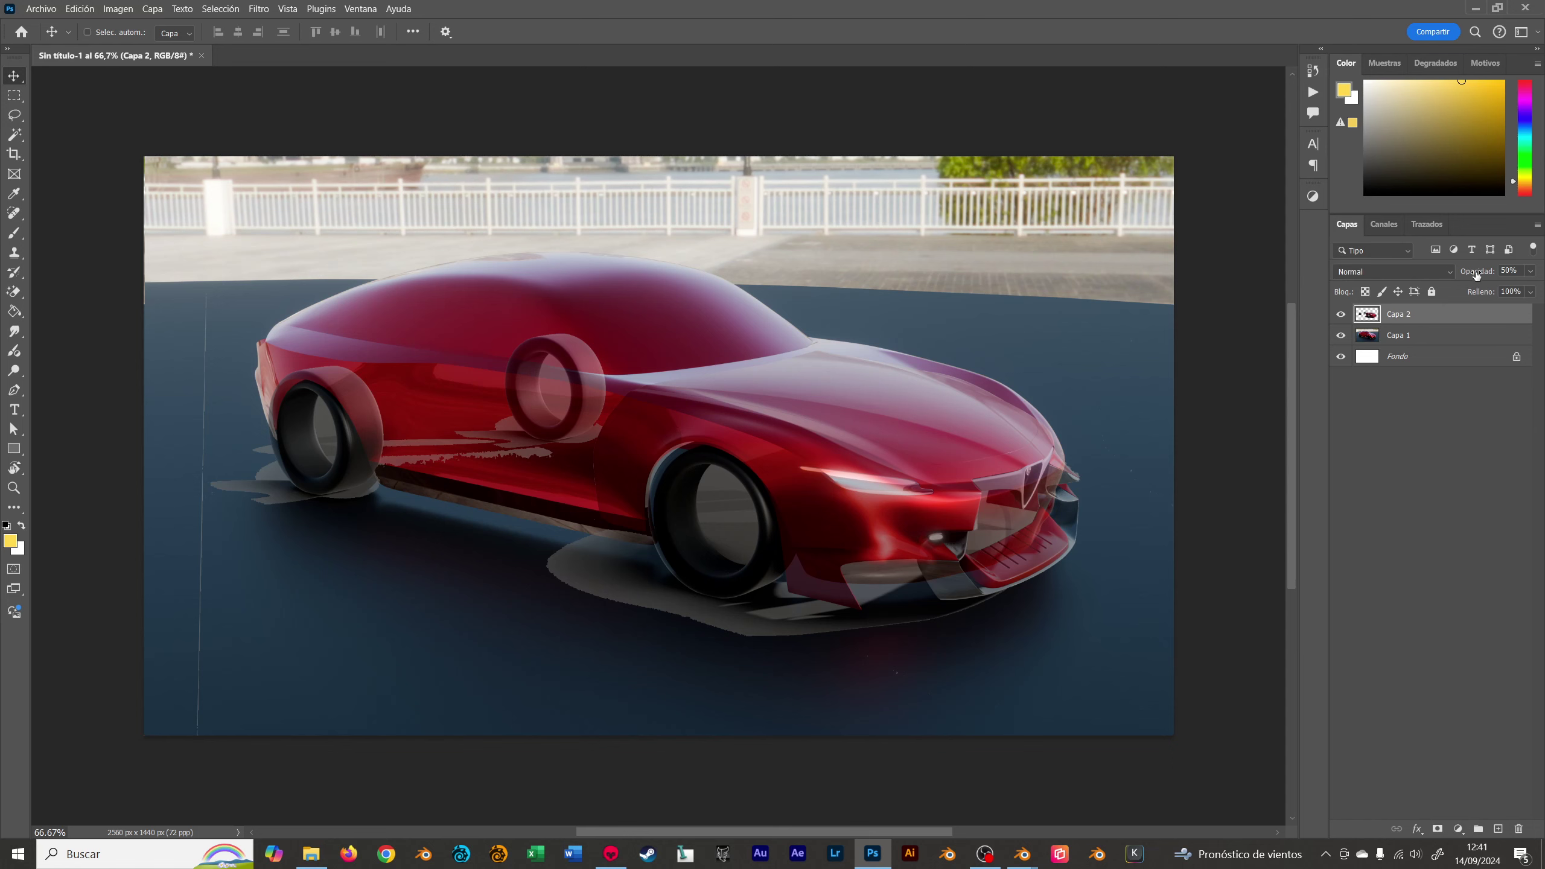
pyautogui.press('Return')
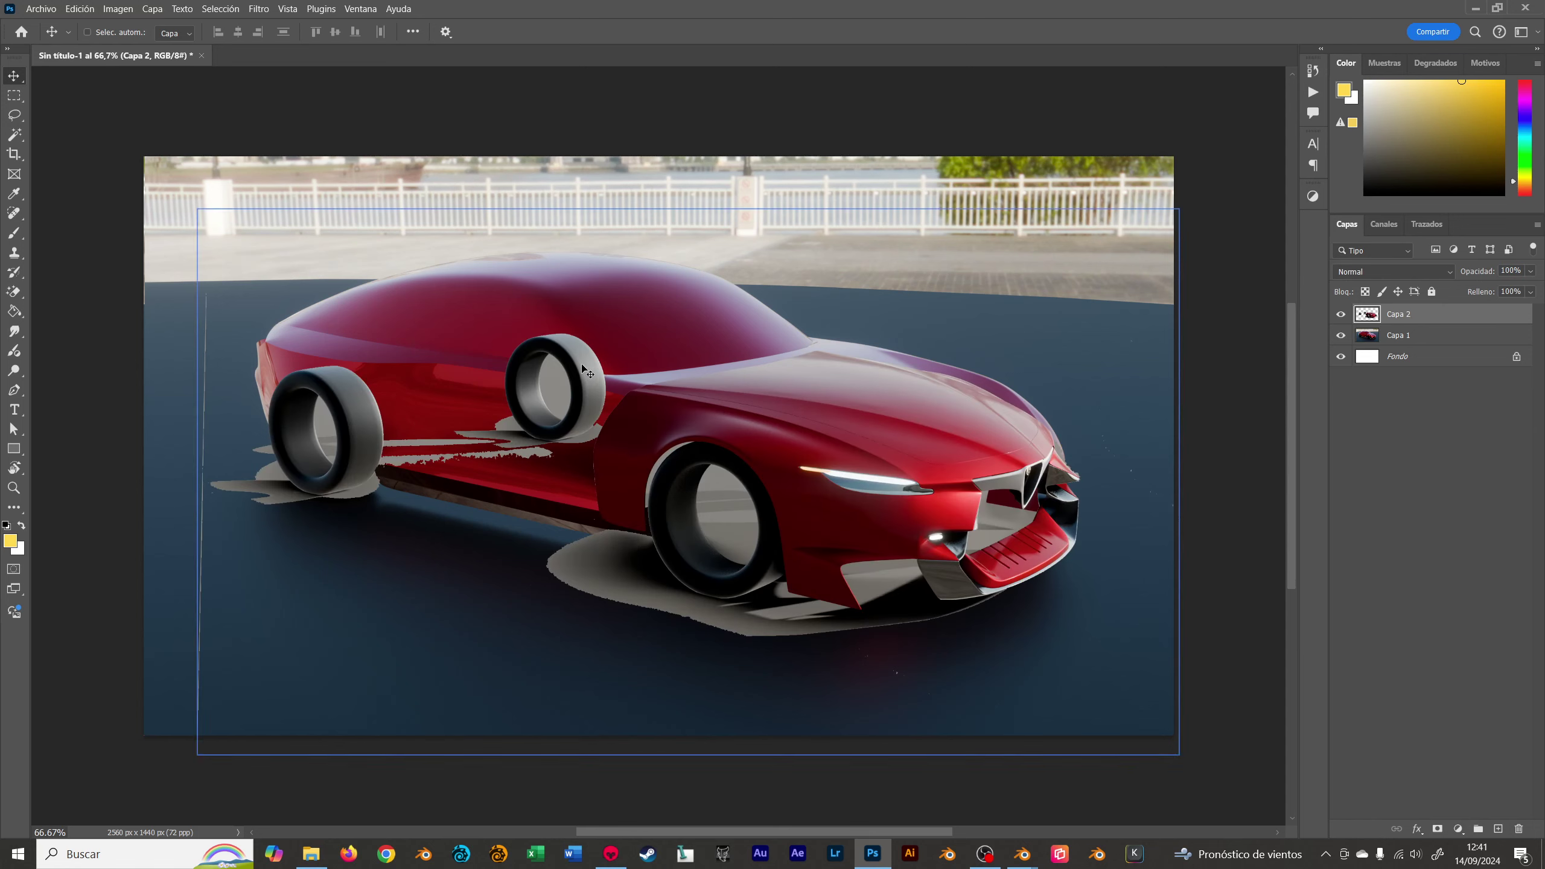
# - Erase the ghosted middle wheel, rocker-panel patch and beige shadow with a soft eraser
pyautogui.press('e')
pyautogui.moveTo(498, 341)
pyautogui.keyDown('alt'); pyautogui.mouseDown(button='right')
pyautogui.moveTo(507, 304)
pyautogui.moveTo(523, 304)
pyautogui.mouseUp(button='right'); pyautogui.keyUp('alt')
pyautogui.moveTo(441, 362)
pyautogui.mouseDown()
pyautogui.moveTo(620, 346)
pyautogui.moveTo(421, 407)
pyautogui.moveTo(578, 317)
pyautogui.moveTo(403, 352)
pyautogui.moveTo(398, 317)
pyautogui.moveTo(331, 421)
pyautogui.moveTo(258, 473)
pyautogui.moveTo(443, 470)
pyautogui.moveTo(604, 401)
pyautogui.mouseUp()
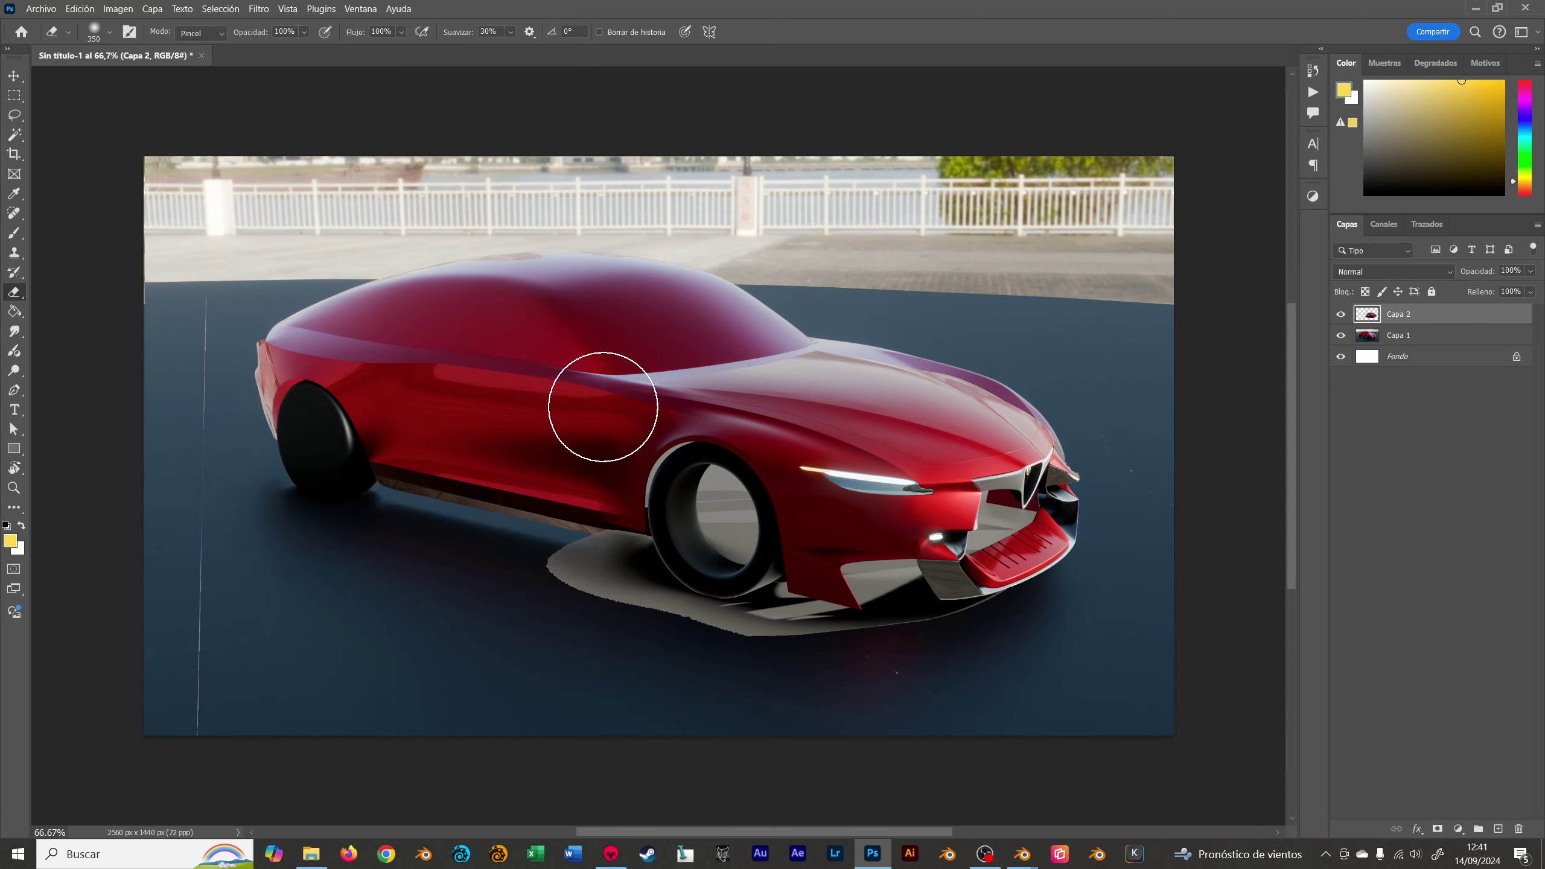
pyautogui.keyDown('alt'); pyautogui.moveTo(603, 401); pyautogui.dragTo(577, 389, button='right'); pyautogui.keyUp('alt')
pyautogui.moveTo(600, 535)
pyautogui.mouseDown()
pyautogui.moveTo(562, 569)
pyautogui.moveTo(606, 589)
pyautogui.mouseUp()
pyautogui.keyDown('alt'); pyautogui.moveTo(606, 589); pyautogui.dragTo(594, 589, button='right'); pyautogui.keyUp('alt')
pyautogui.moveTo(594, 589)
pyautogui.mouseDown()
pyautogui.moveTo(700, 517)
pyautogui.moveTo(712, 520)
pyautogui.moveTo(663, 559)
pyautogui.moveTo(655, 611)
pyautogui.moveTo(810, 663)
pyautogui.moveTo(555, 569)
pyautogui.moveTo(876, 670)
pyautogui.moveTo(917, 631)
pyautogui.moveTo(903, 645)
pyautogui.mouseUp()
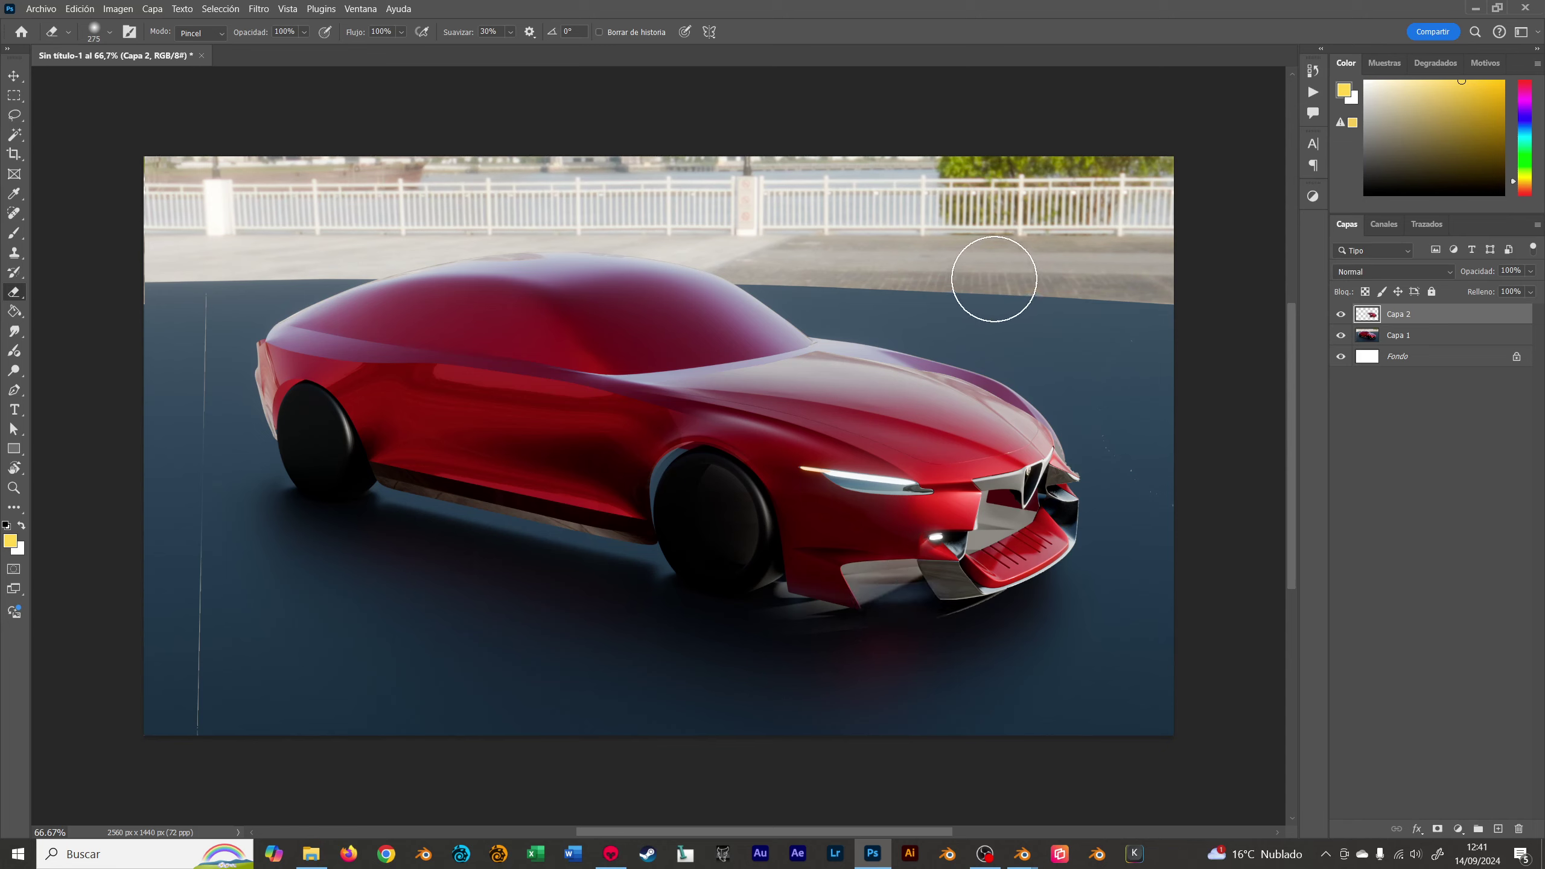
# - Zoom in on the car front and begin a free transform of the Alfa layer
pyautogui.press('v')
pyautogui.keyDown('alt'); pyautogui.scroll(1, 913, 389); pyautogui.keyUp('alt')
pyautogui.press('ctrl')
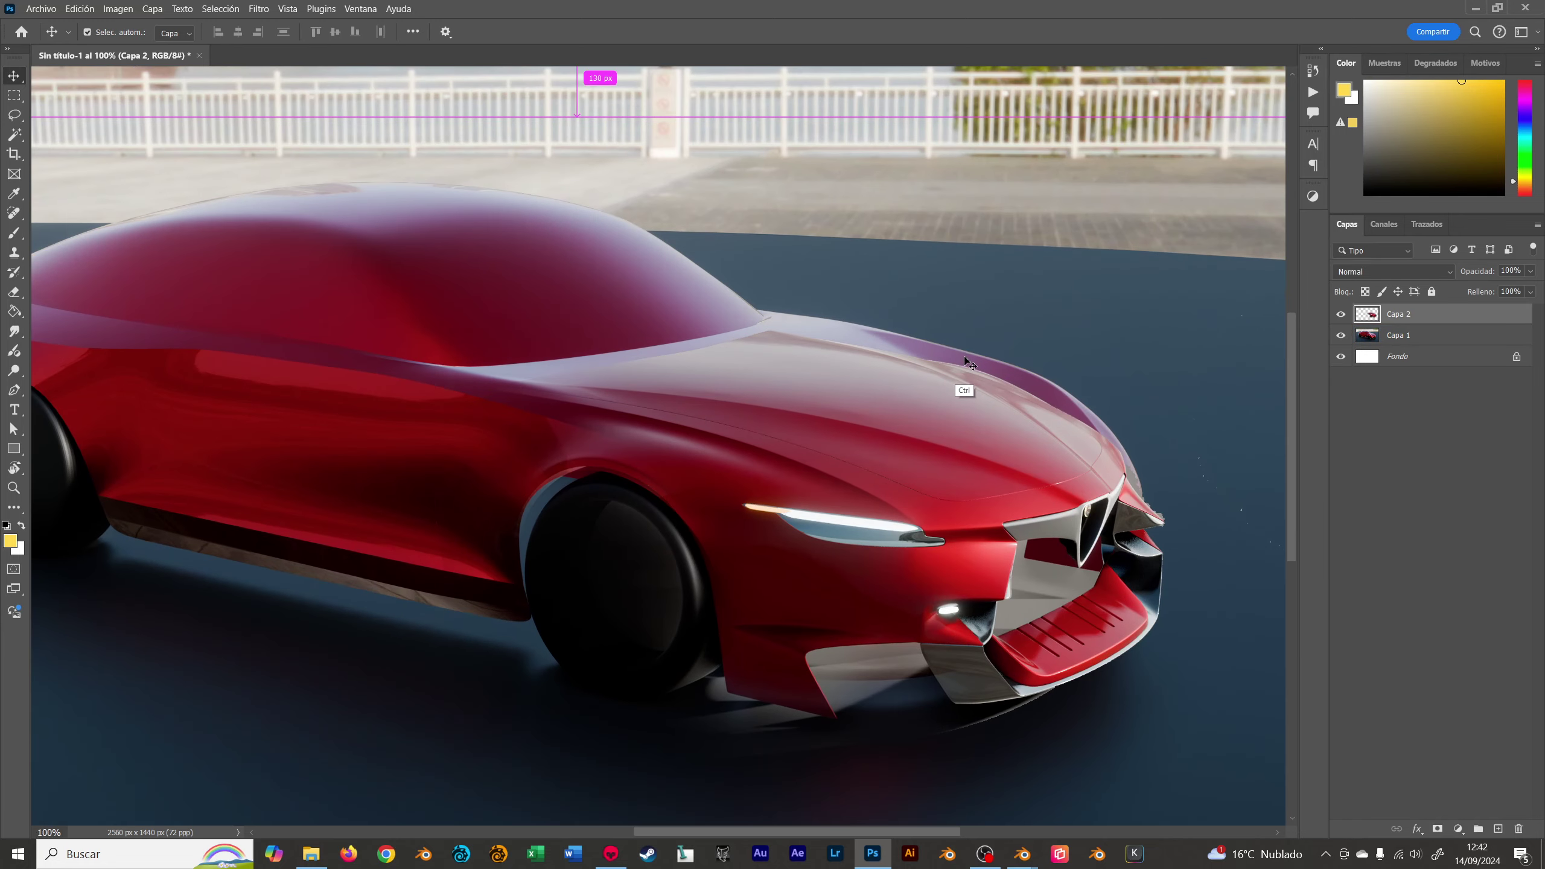
pyautogui.hotkey('ctrl', 't')
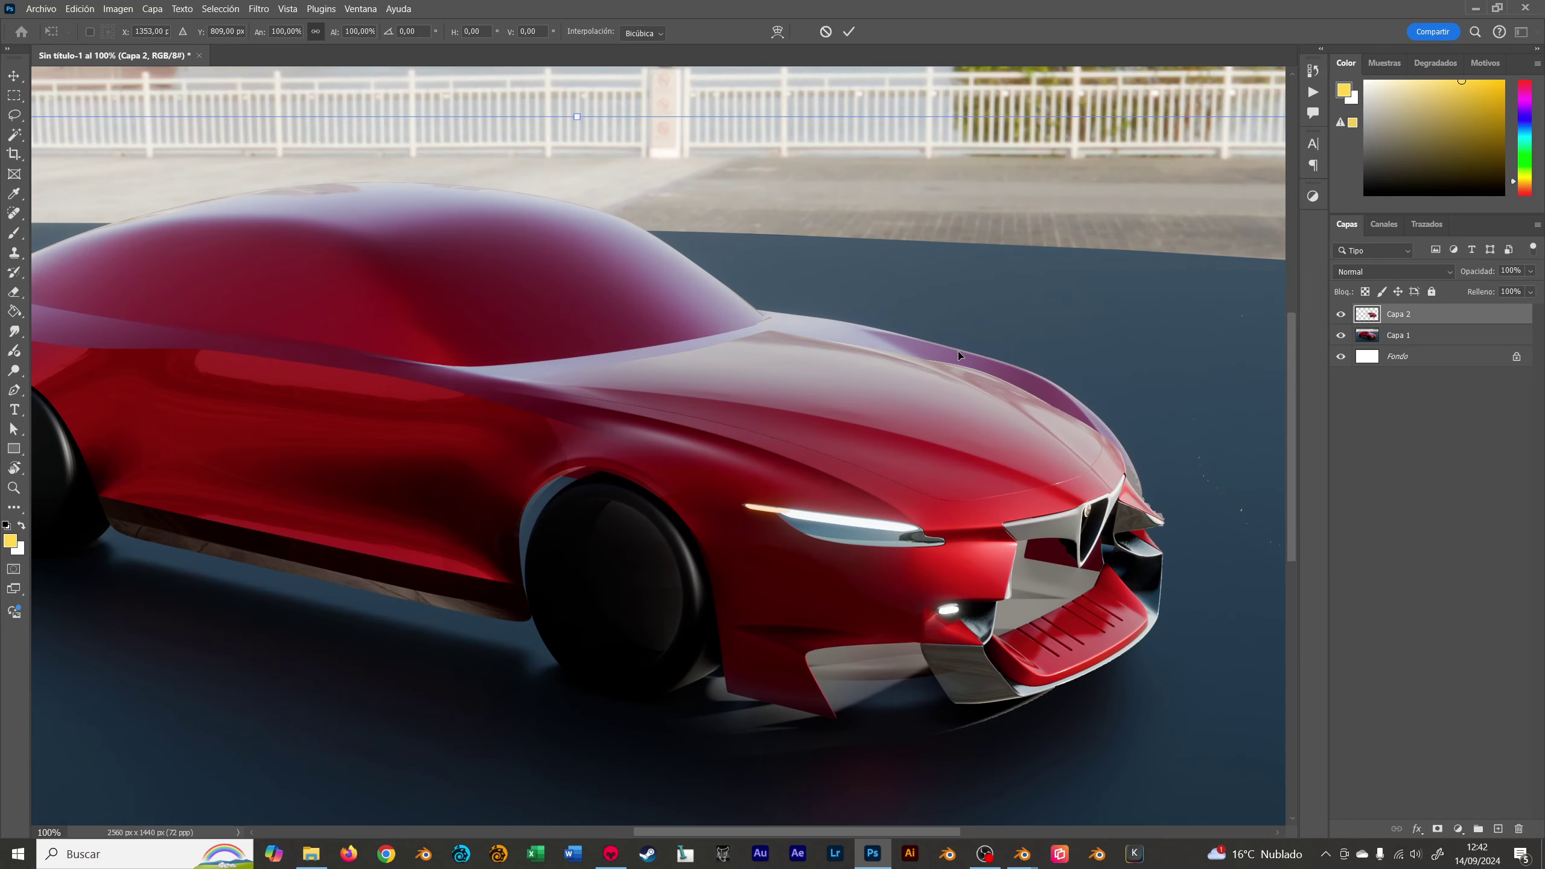
# - Leave the transform unchanged and try several rectangular selections, then deselect
pyautogui.keyDown('alt'); pyautogui.scroll(-1, 918, 374); pyautogui.keyUp('alt')
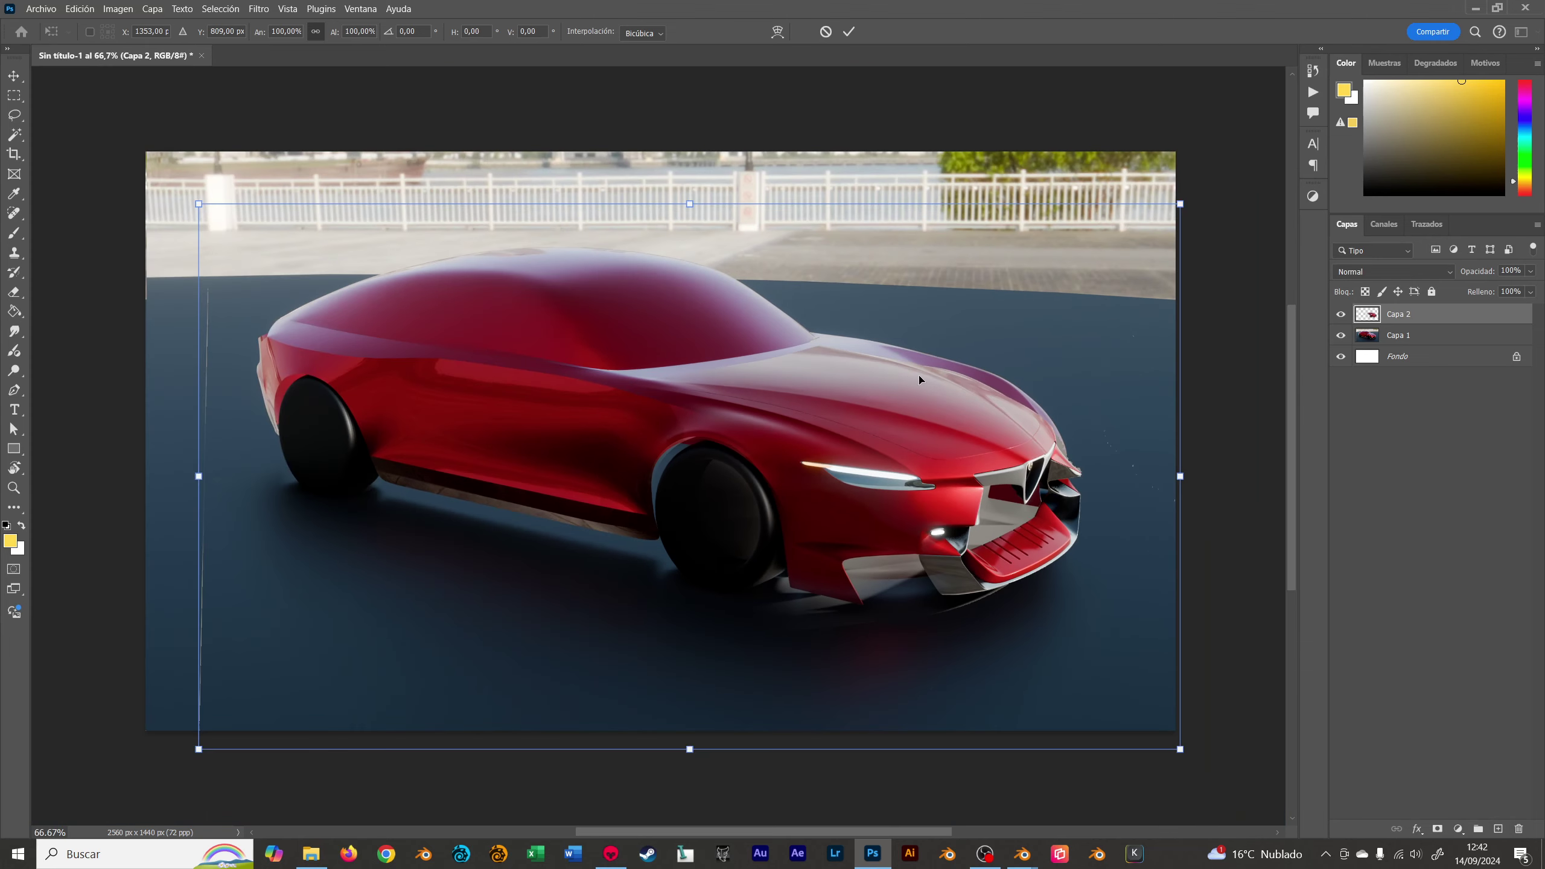
pyautogui.press('Return')
pyautogui.press('m')
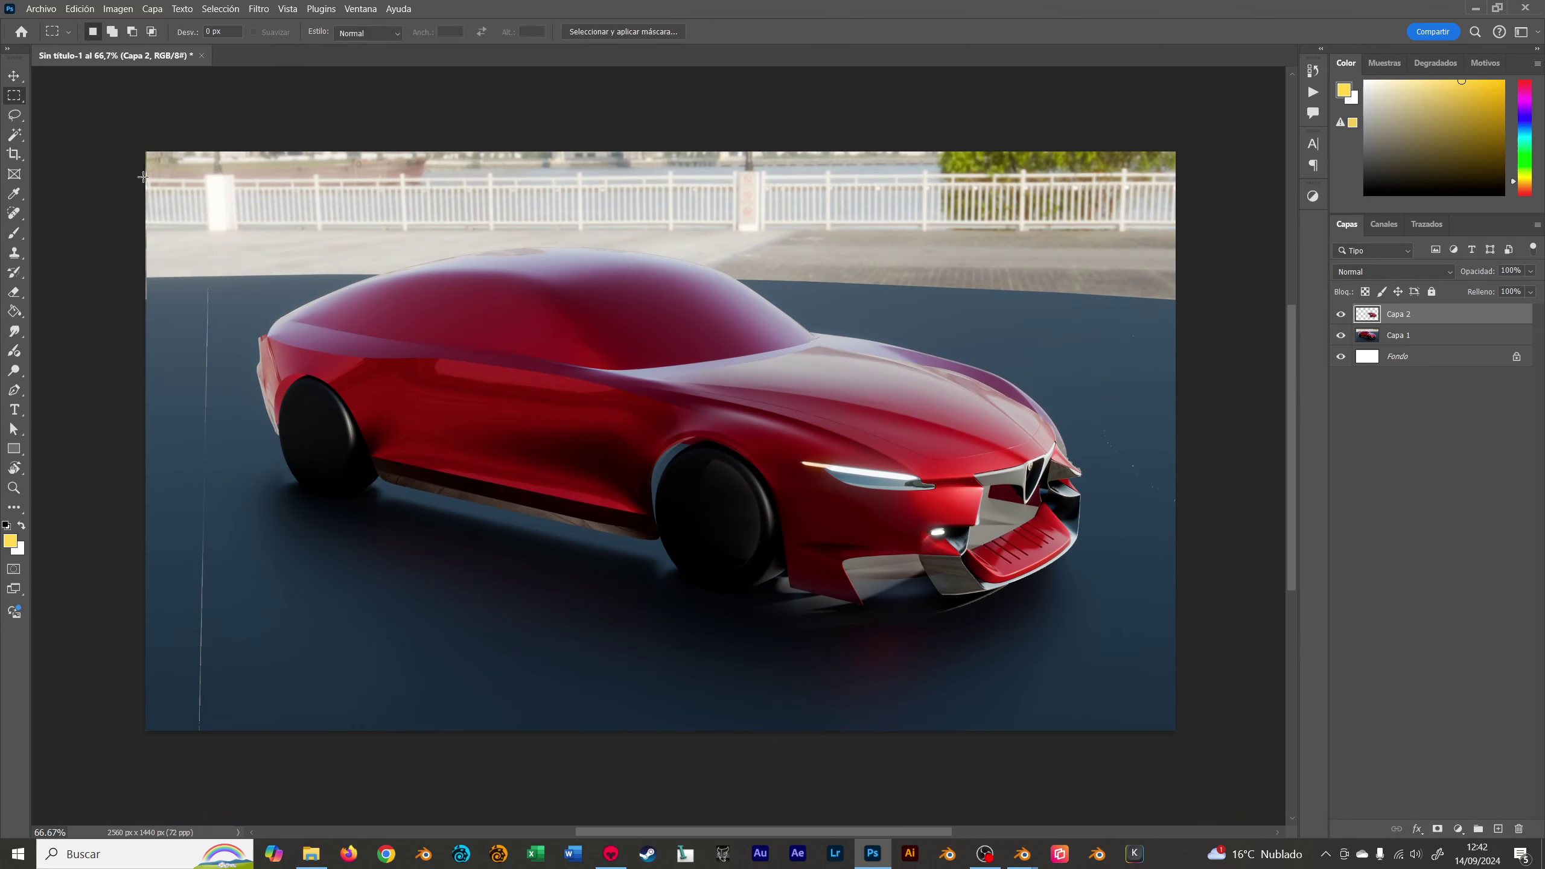
pyautogui.moveTo(144, 152); pyautogui.dragTo(1196, 319)
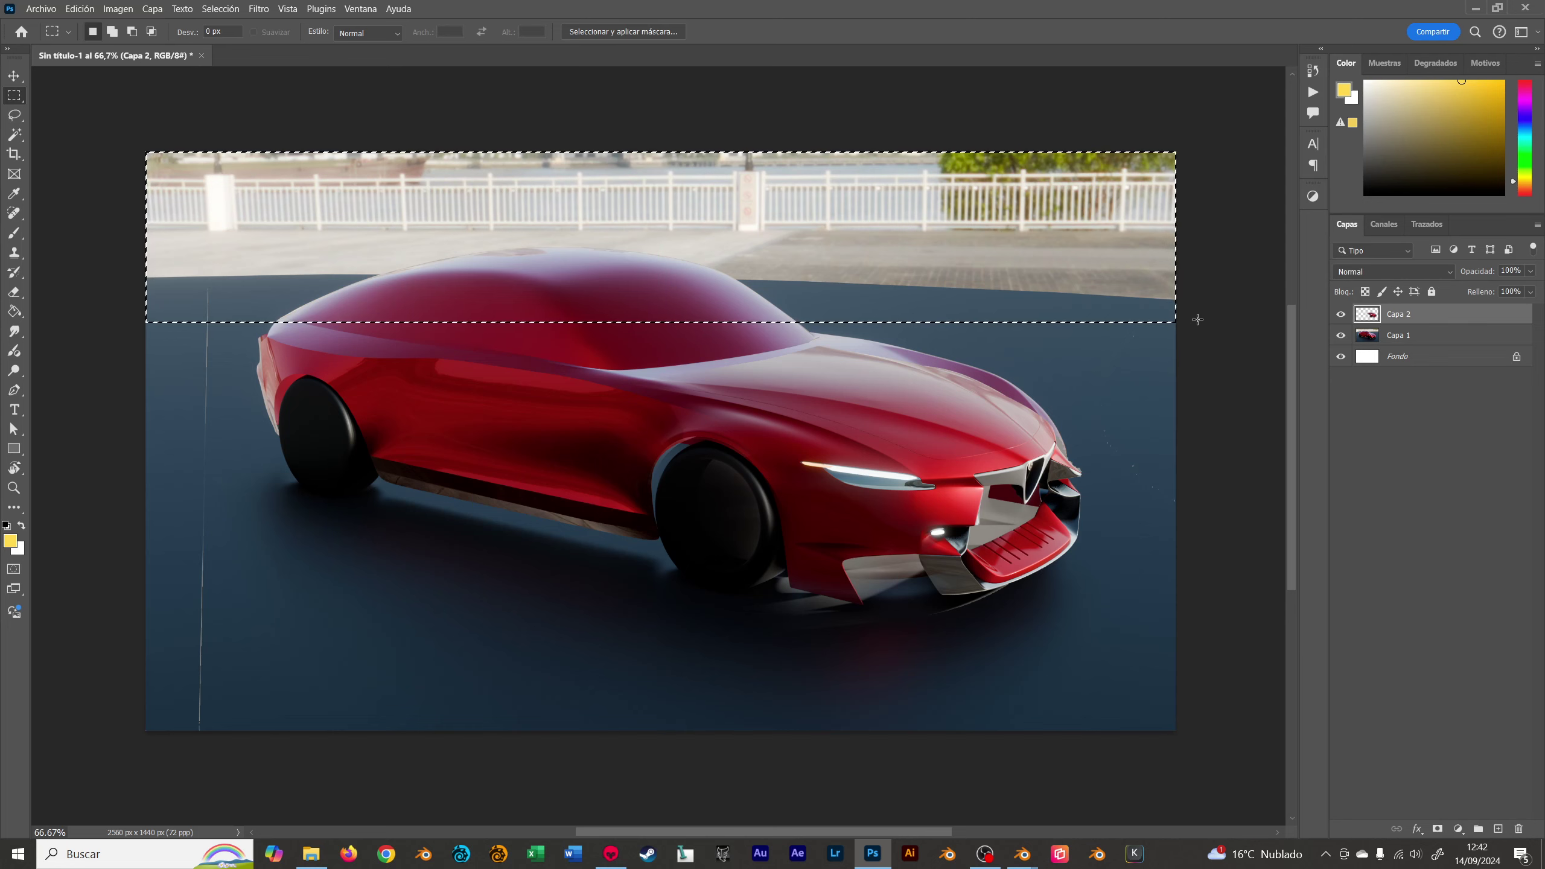
pyautogui.moveTo(1188, 148); pyautogui.dragTo(1106, 749)
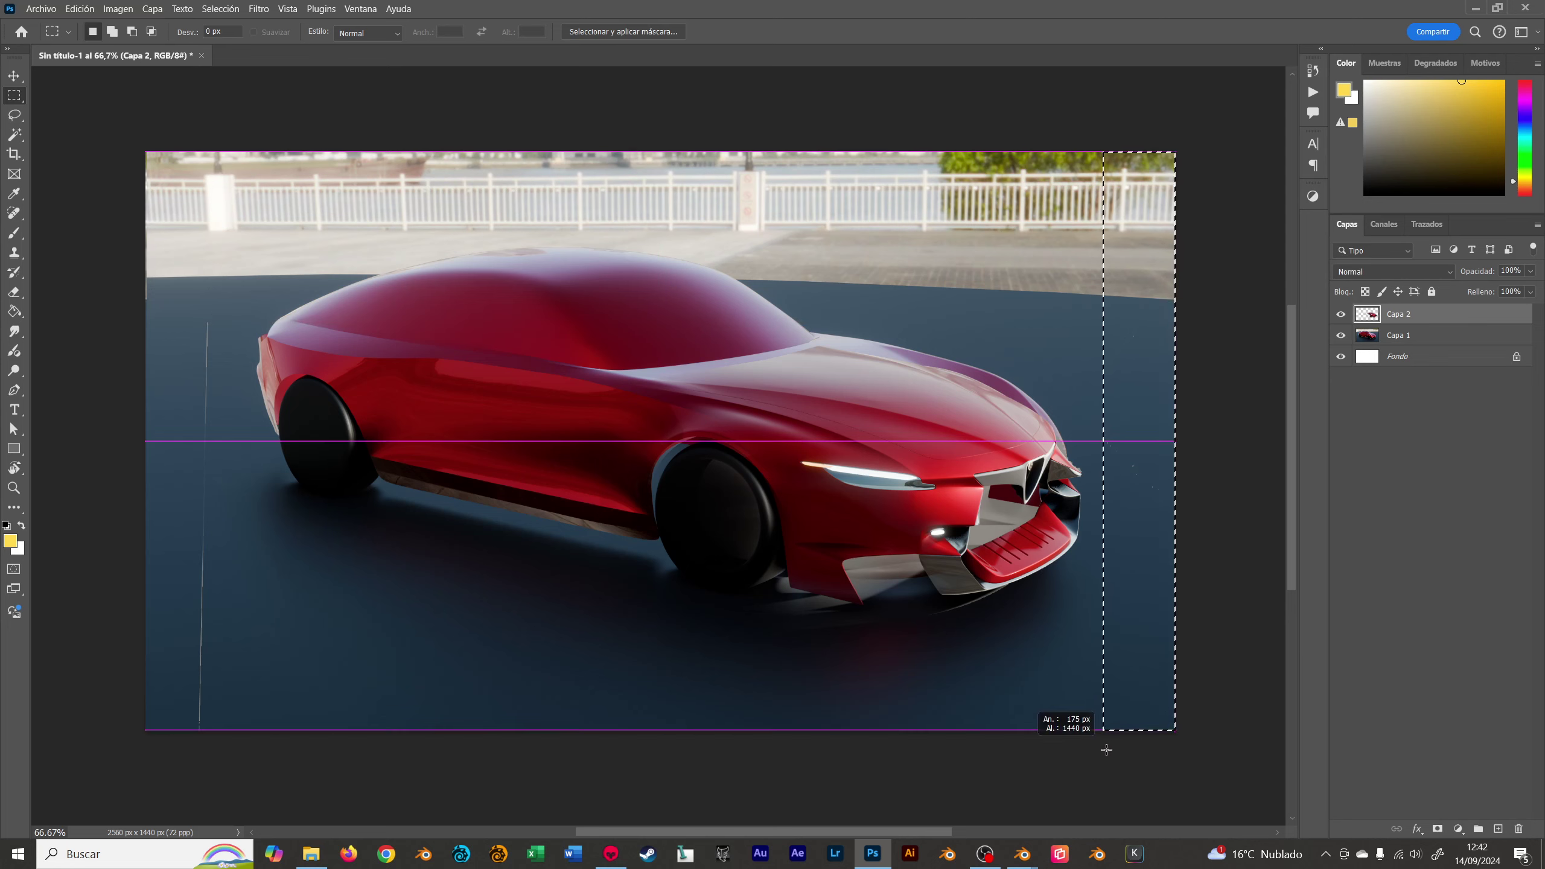
pyautogui.moveTo(144, 150)
pyautogui.mouseDown()
pyautogui.moveTo(364, 575)
pyautogui.moveTo(575, 771)
pyautogui.mouseUp()
pyautogui.hotkey('ctrl', 'd')
# - Commit a transform on the Alfa overlay and shift it up and to the left
pyautogui.press('v')
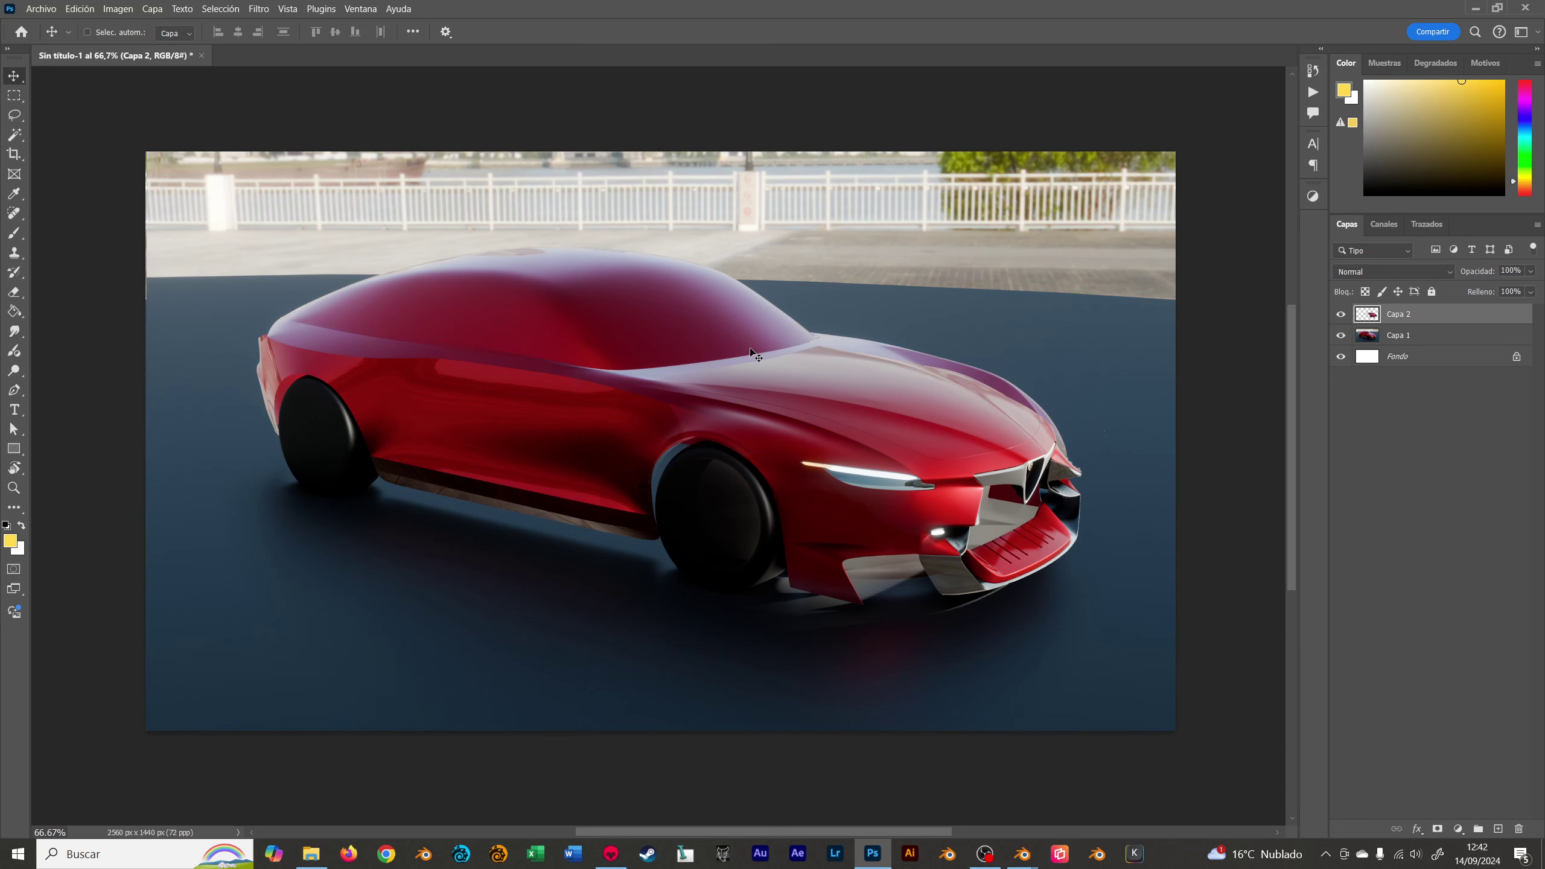
pyautogui.keyDown('alt'); pyautogui.scroll(3, 822, 335); pyautogui.keyUp('alt')
pyautogui.keyDown('alt'); pyautogui.scroll(-2, 898, 316); pyautogui.keyUp('alt')
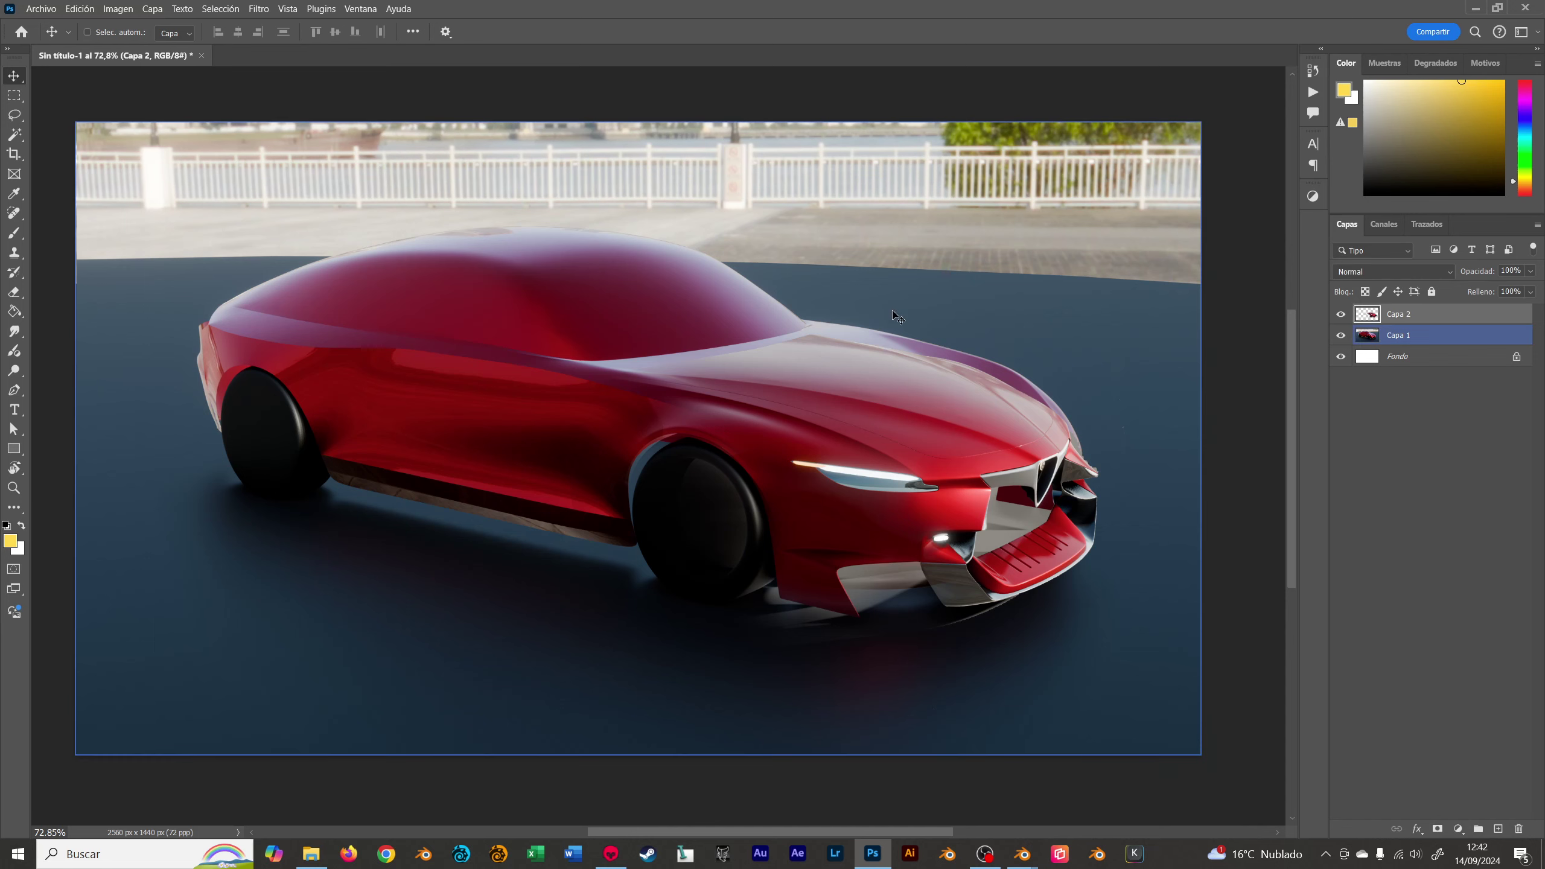
pyautogui.keyDown('alt'); pyautogui.scroll(3, 893, 353); pyautogui.keyUp('alt')
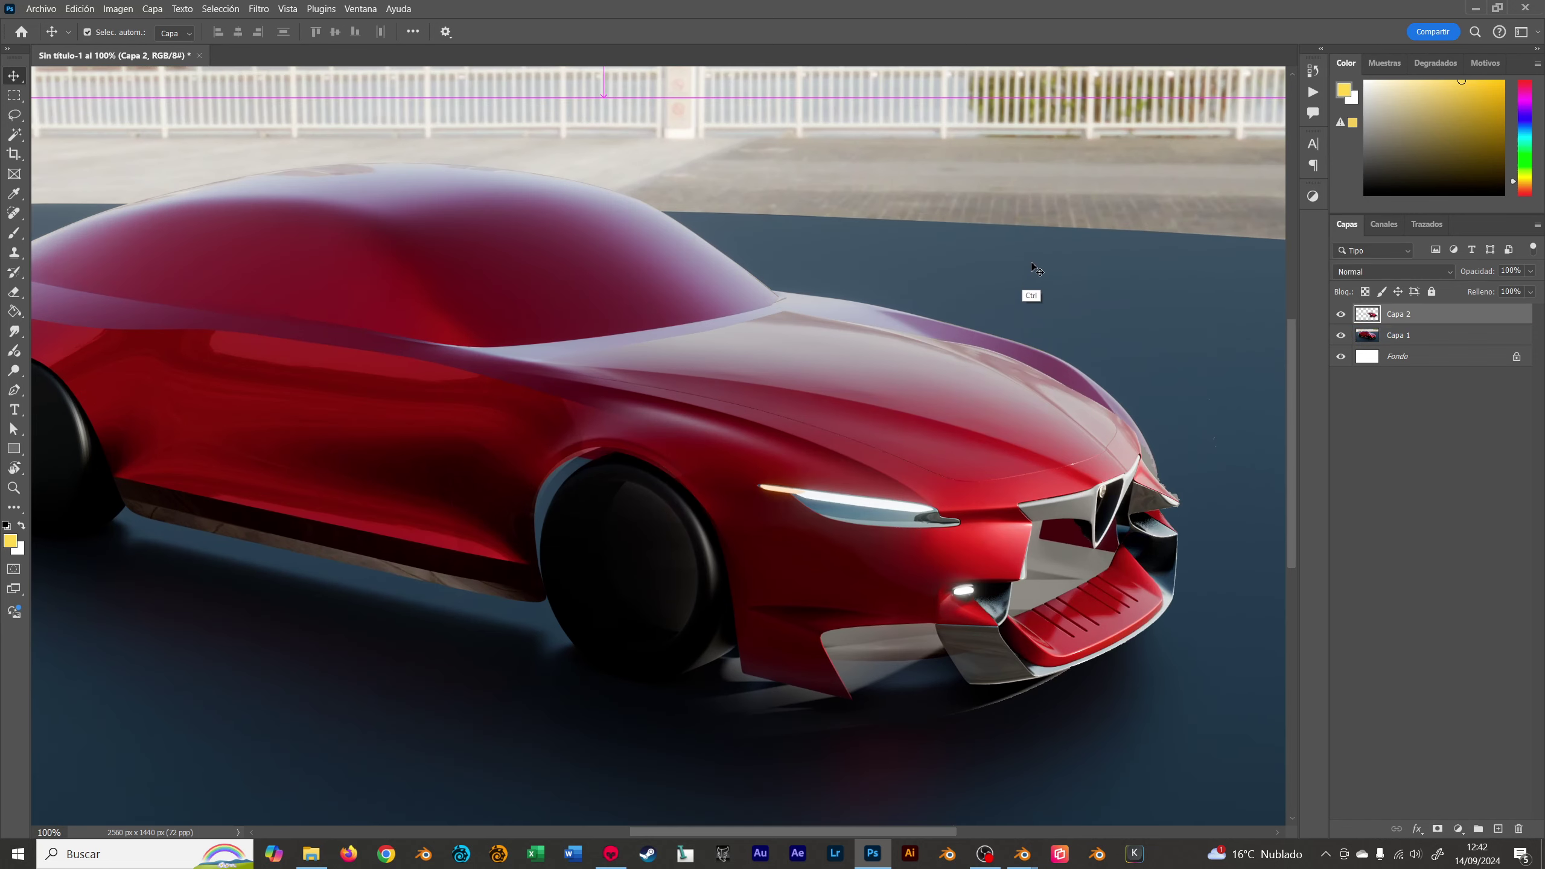
pyautogui.hotkey('ctrl', 't')
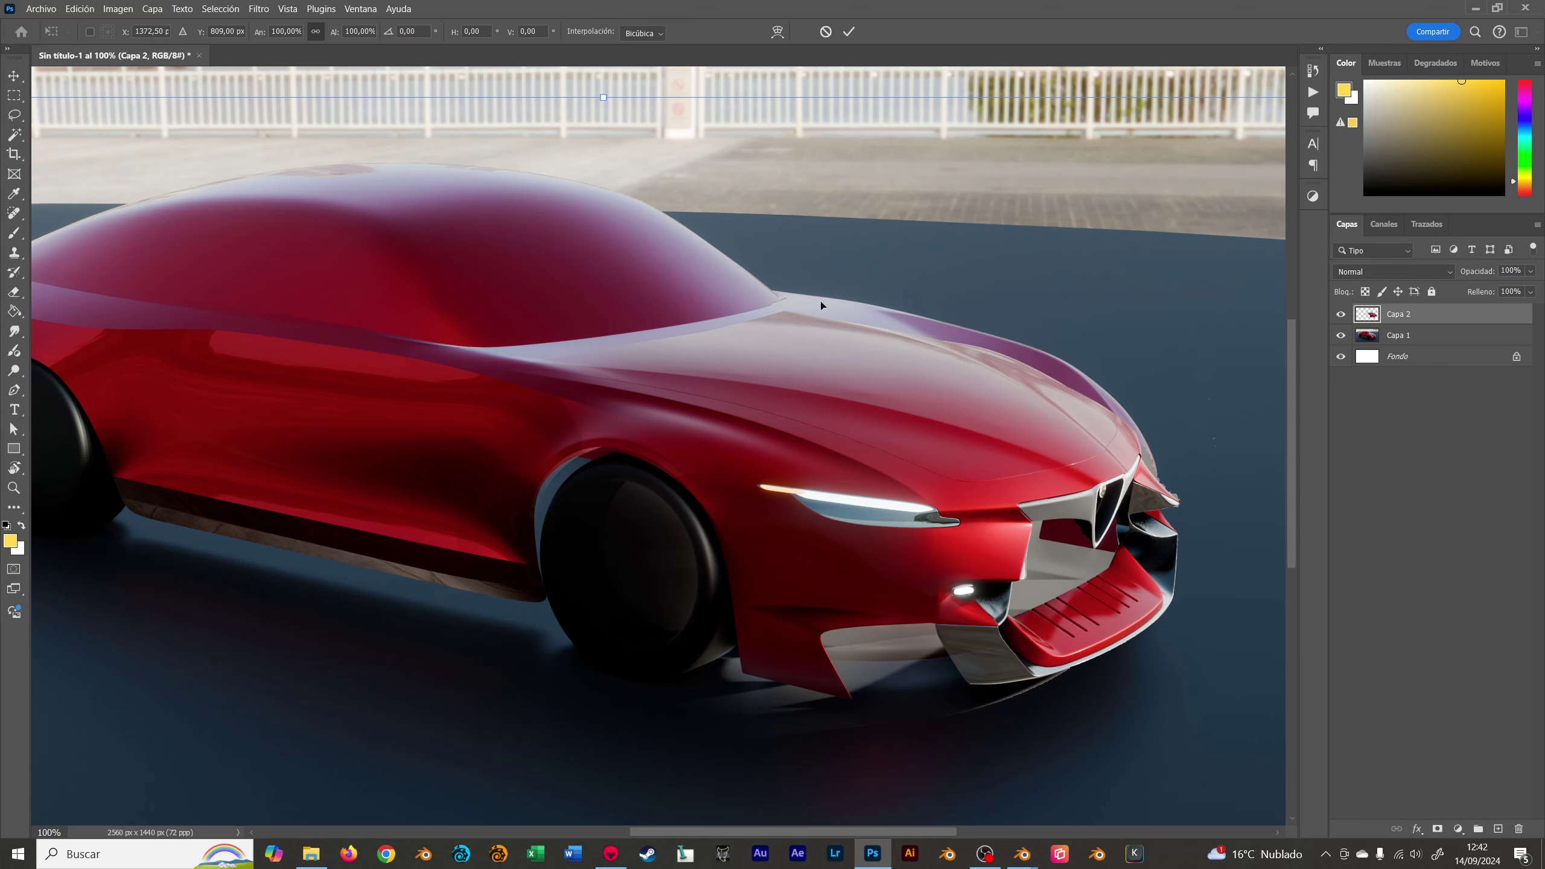
pyautogui.keyDown('alt'); pyautogui.scroll(-1, 809, 329); pyautogui.keyUp('alt')
pyautogui.press('Return')
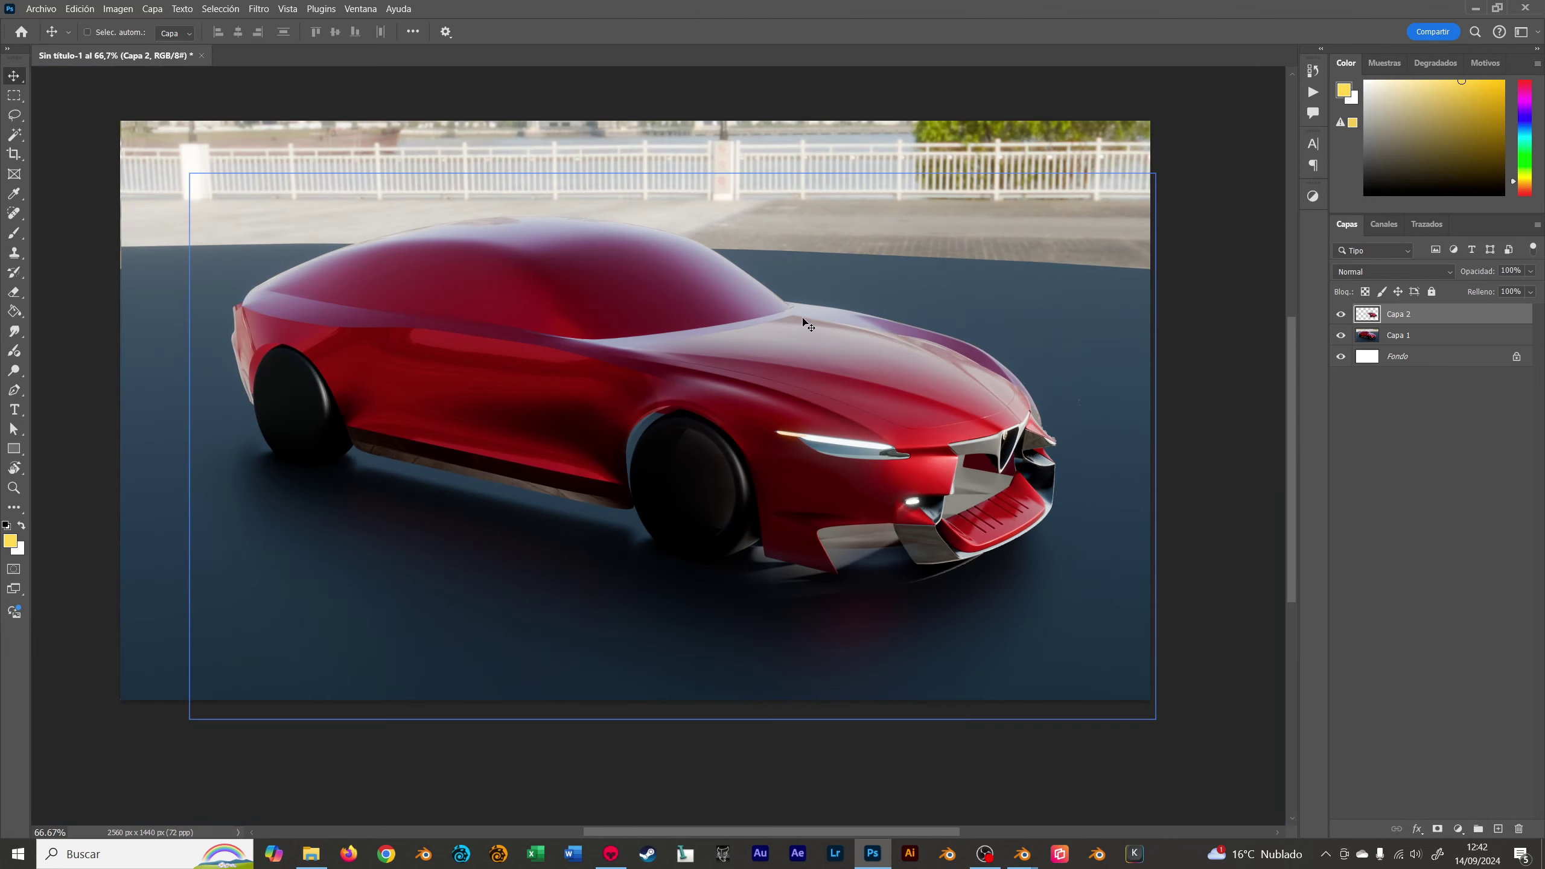
pyautogui.moveTo(813, 395); pyautogui.dragTo(794, 342)
# - Select and delete the pale strip along the bottom of the image
pyautogui.press('m')
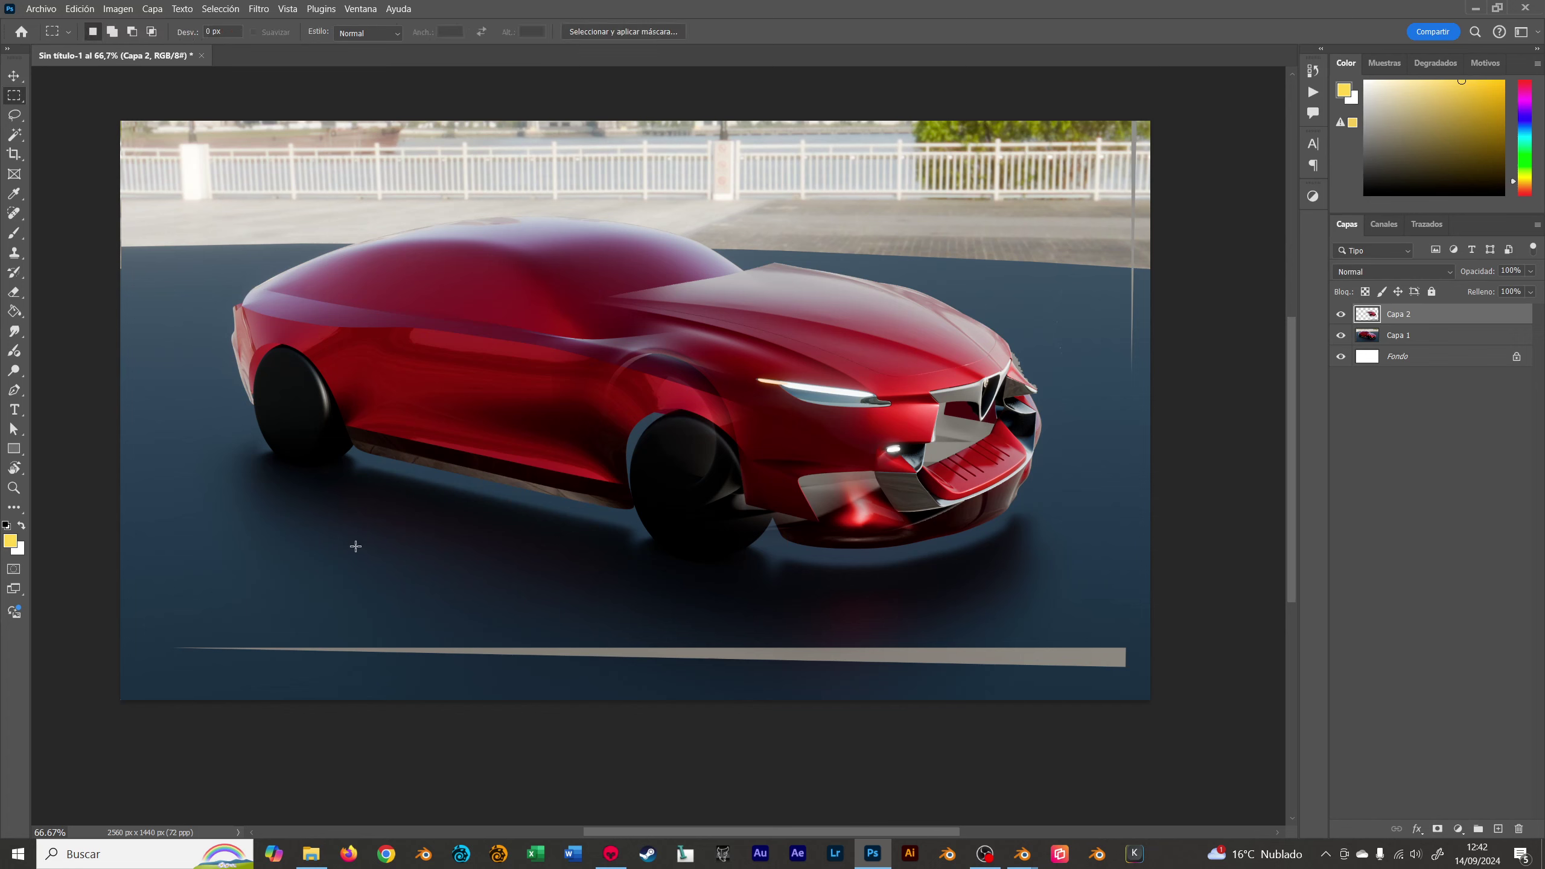
pyautogui.moveTo(139, 593); pyautogui.dragTo(1150, 700)
pyautogui.hscroll(3, 608, 426)
pyautogui.press('Delete')
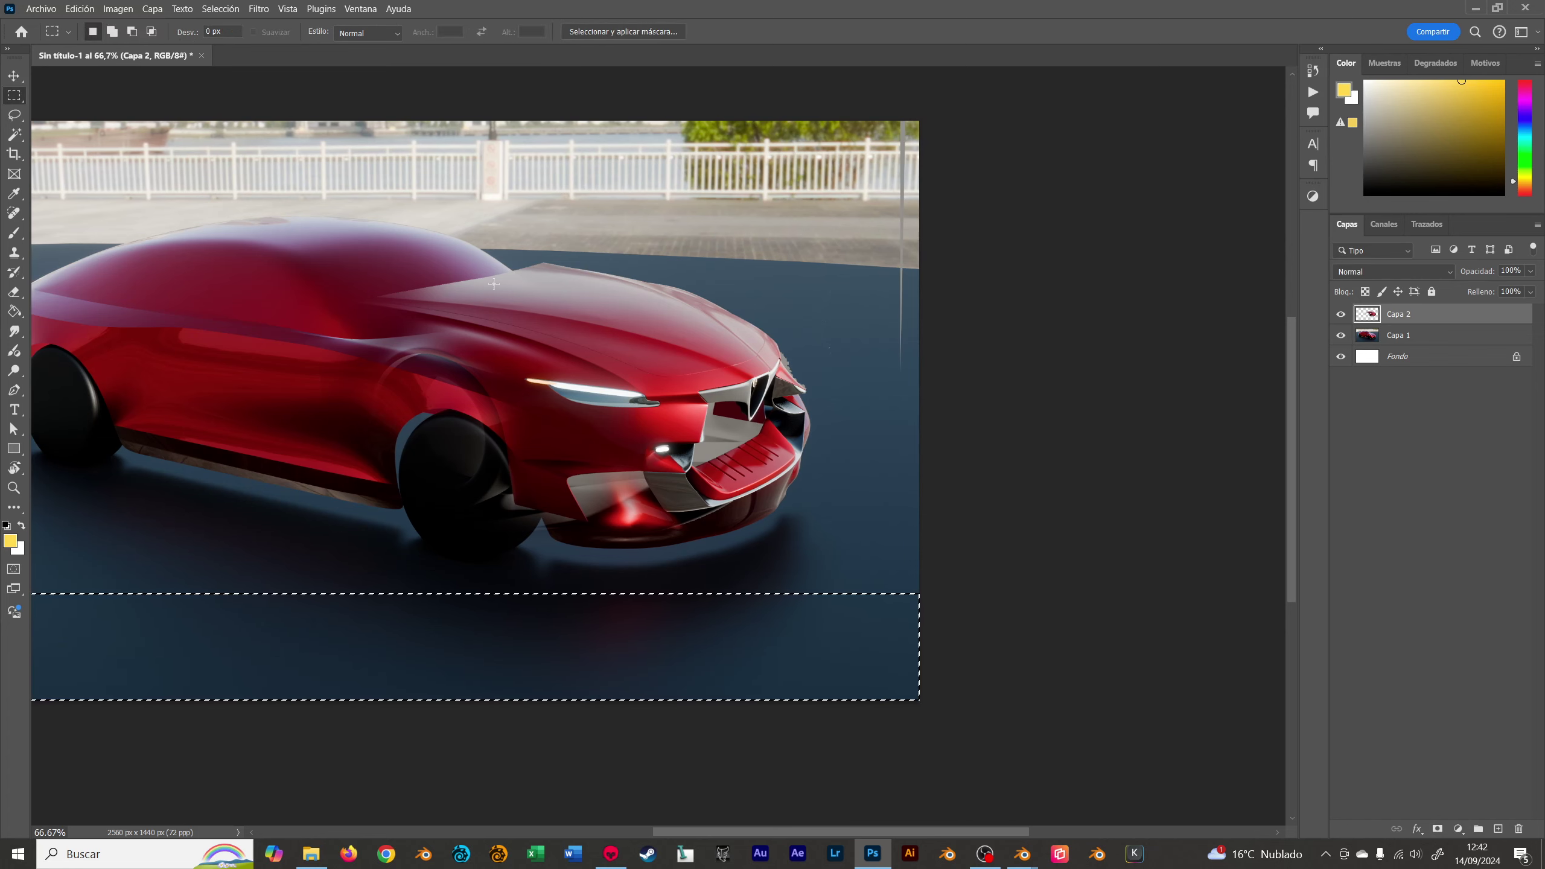
pyautogui.hotkey('ctrl', 'd')
pyautogui.press('v')
# - Move the Alfa overlay back down onto the car and zoom into the front end
pyautogui.hotkey('ctrl', '0')
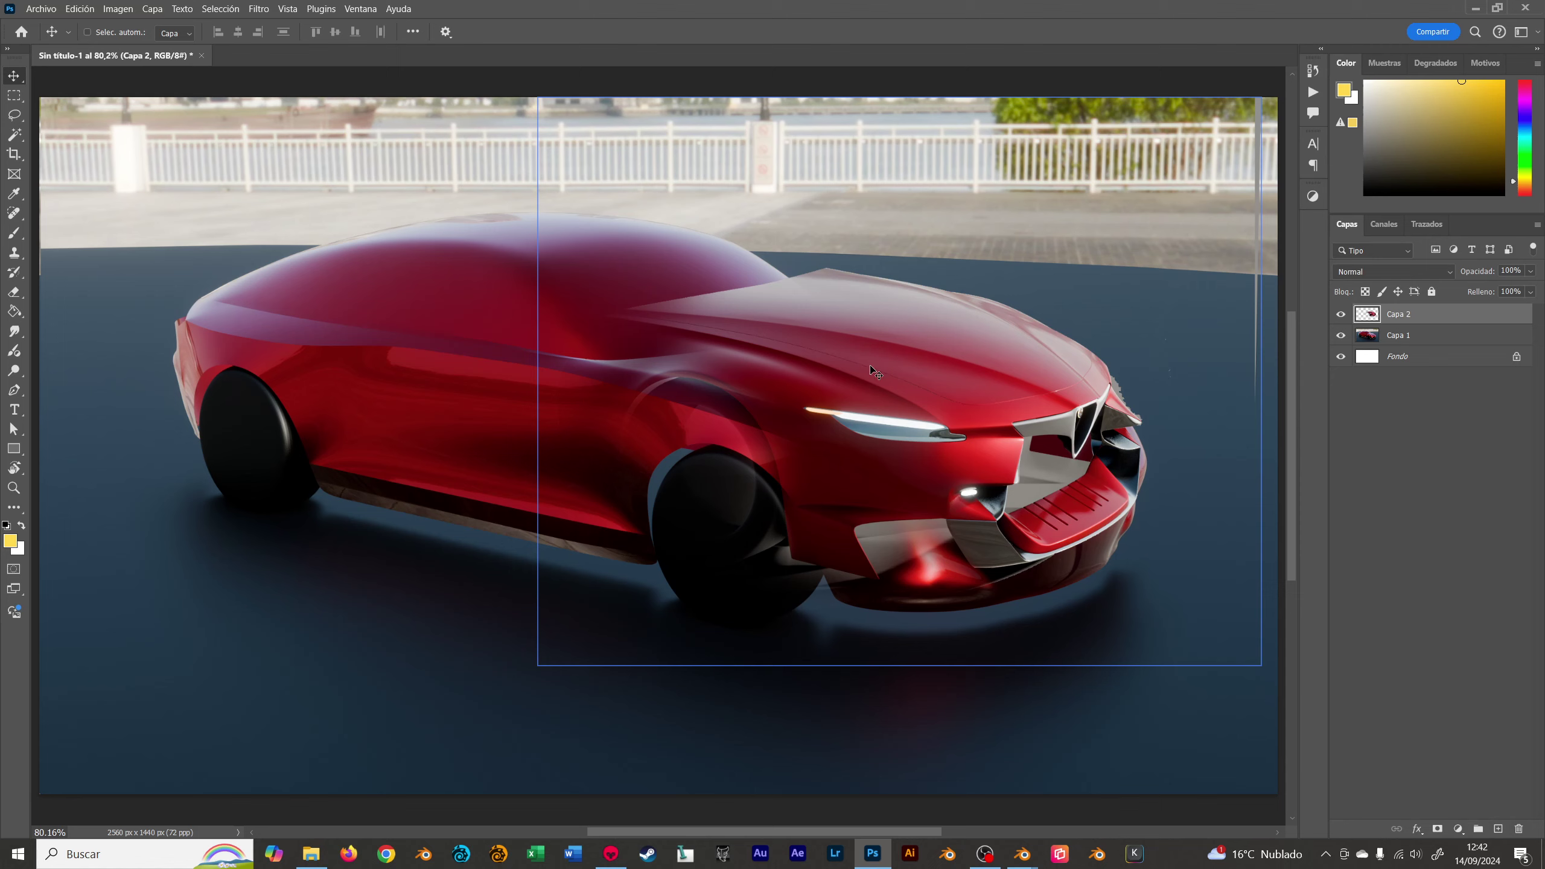
pyautogui.keyDown('ctrl'); pyautogui.moveTo(926, 340); pyautogui.dragTo(1028, 551); pyautogui.keyUp('ctrl')
pyautogui.hotkey('ctrl', '+')
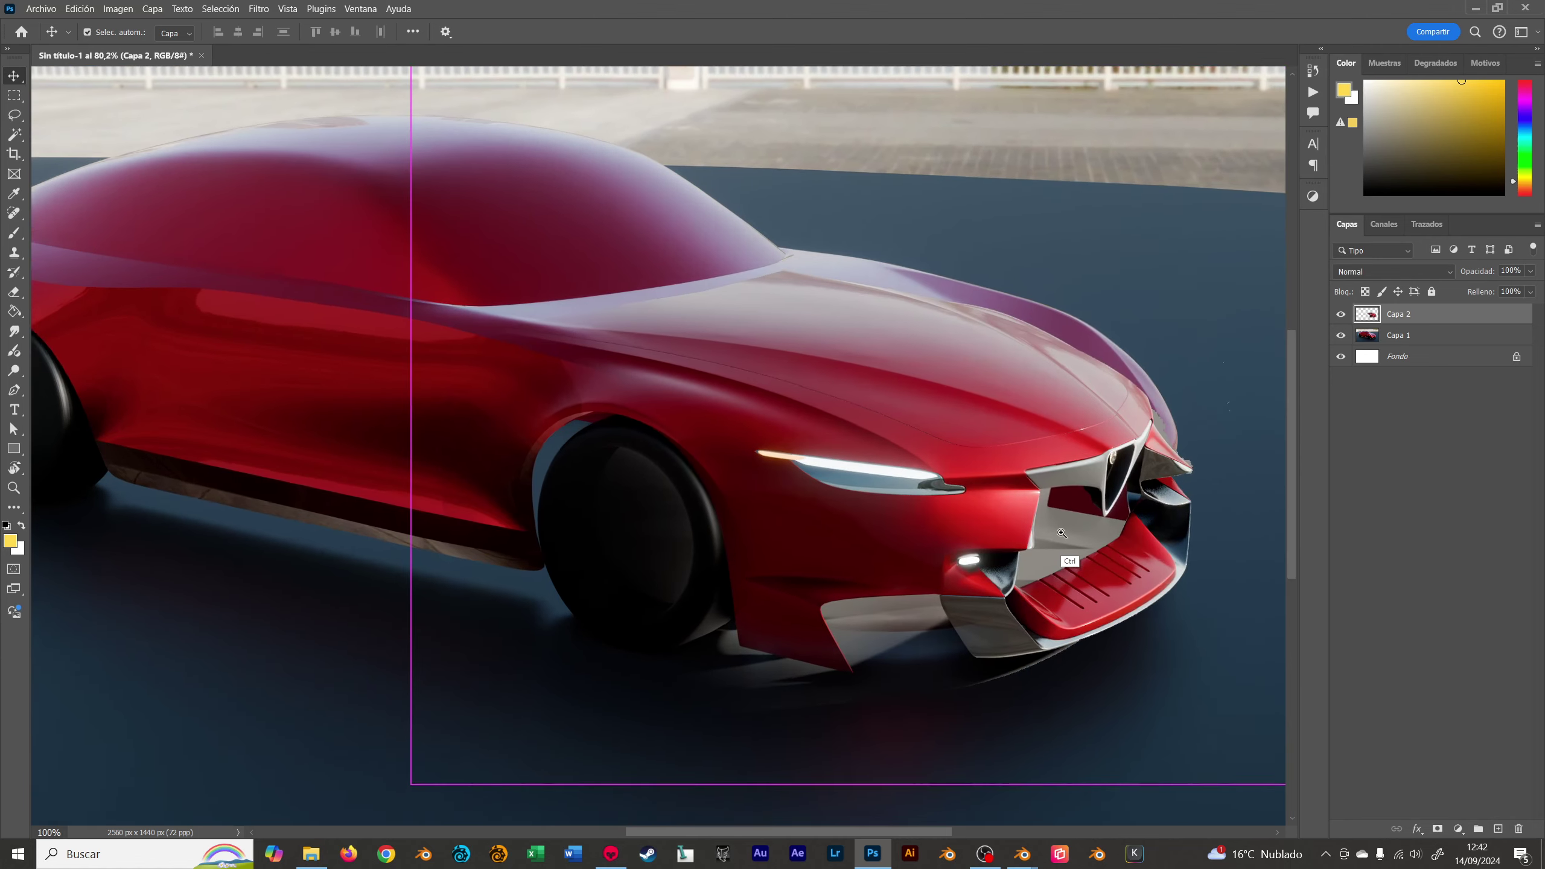
pyautogui.hotkey('ctrl', '+')
# - Magic-erase the grey fill inside the grille and the lower air intake
pyautogui.hotkey('shift', 'e')
pyautogui.click(864, 415)
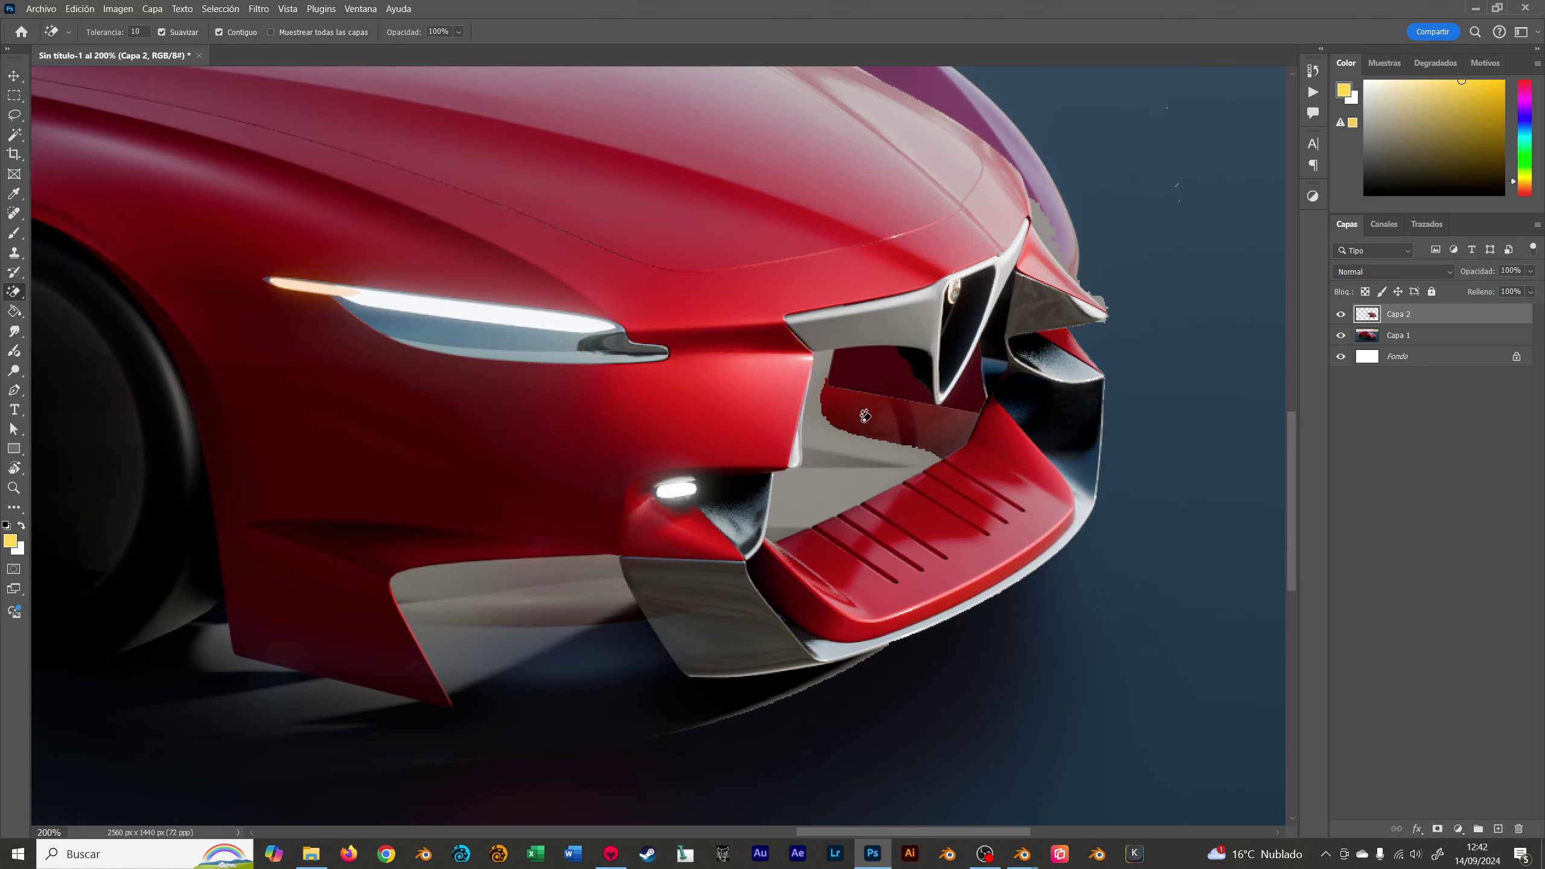
pyautogui.click(850, 428)
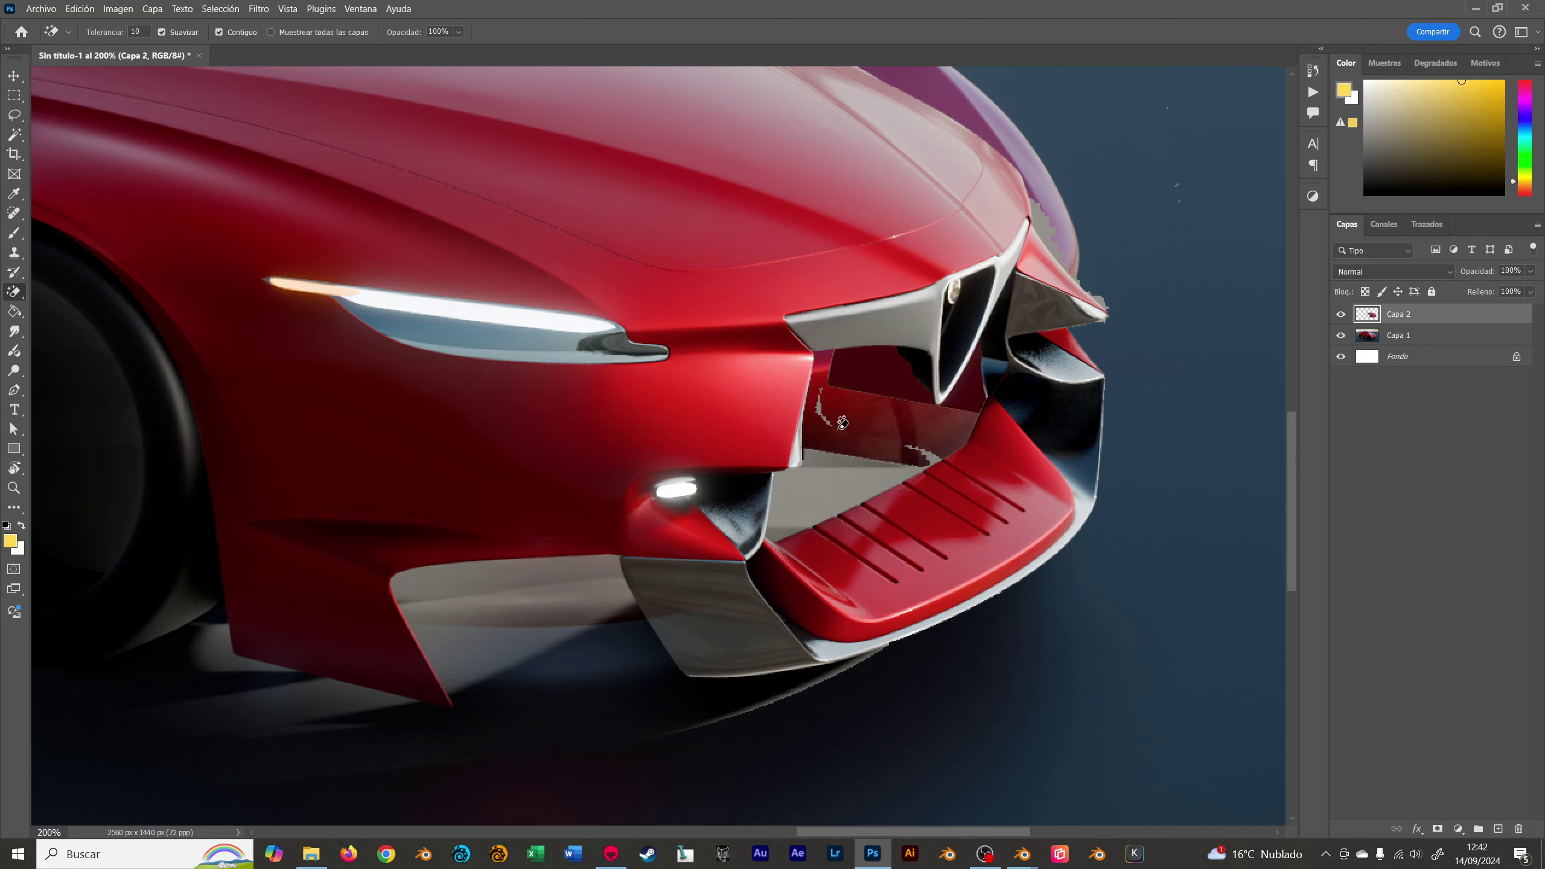
pyautogui.click(860, 424)
pyautogui.click(820, 478)
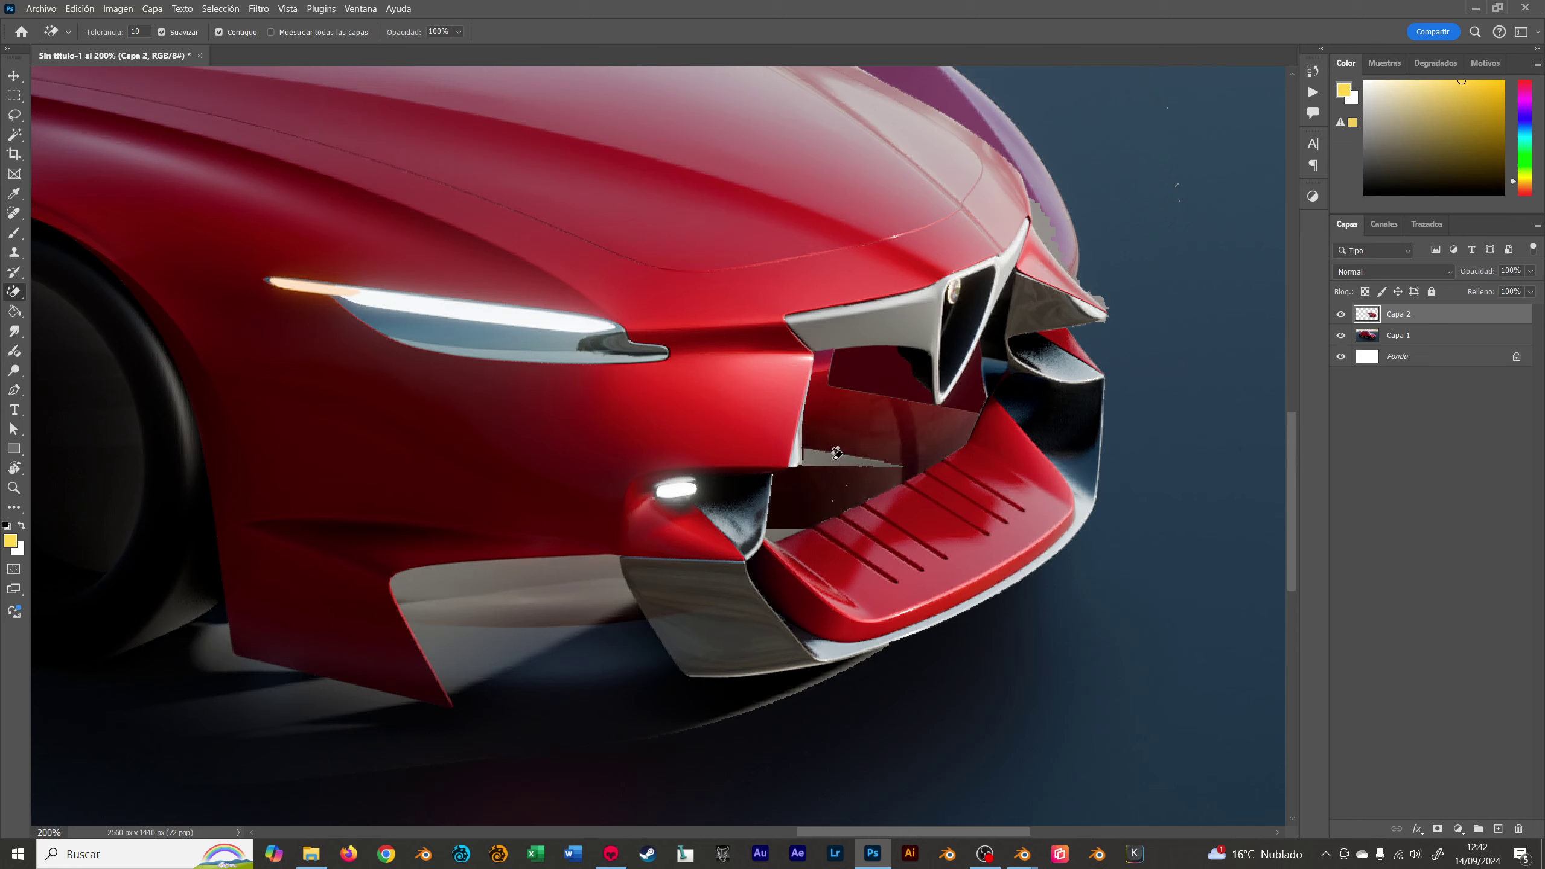
pyautogui.click(848, 457)
pyautogui.click(539, 574)
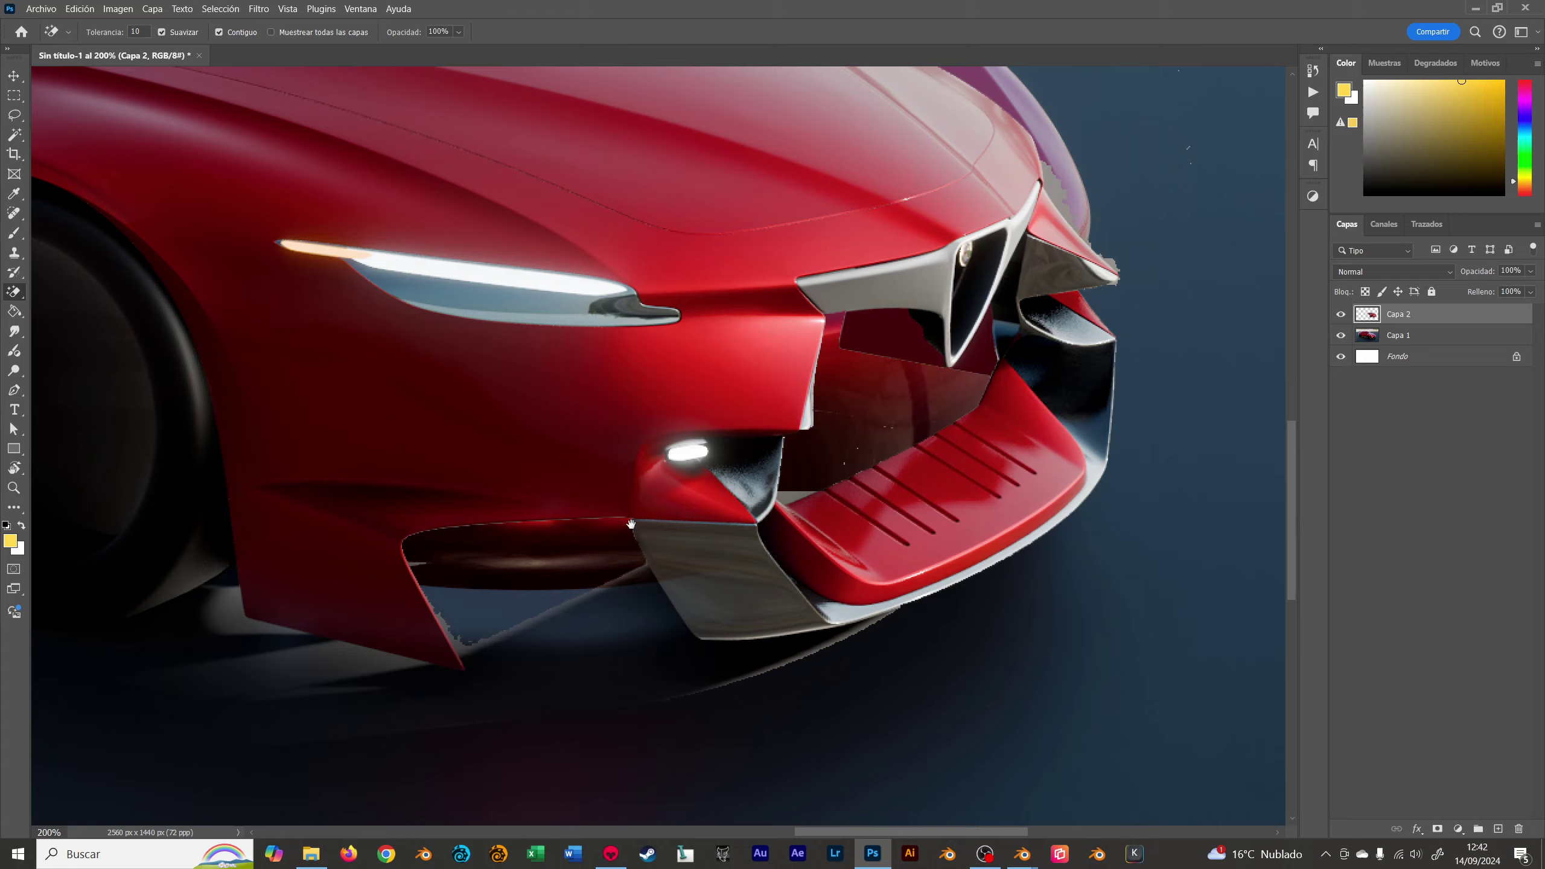
# - Polygon-lasso the ragged overlay area below the front bumper and delete it
pyautogui.moveTo(510, 655); pyautogui.dragTo(654, 489)
pyautogui.press('l')
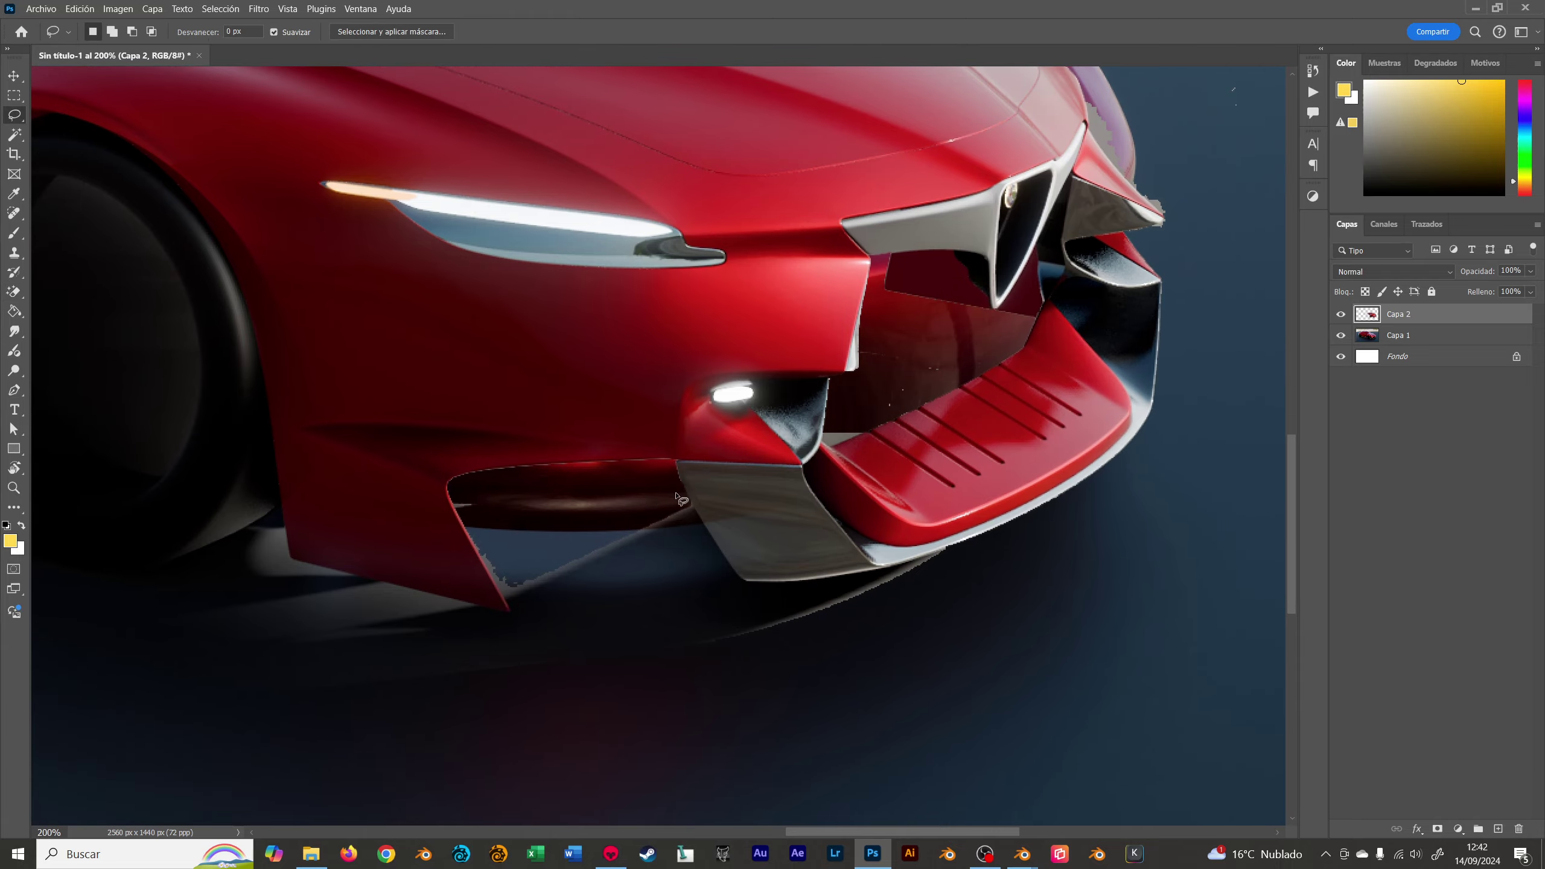
pyautogui.hotkey('shift', 'l')
pyautogui.click(683, 487)
pyautogui.click(737, 575)
pyautogui.click(777, 584)
pyautogui.click(879, 566)
pyautogui.click(965, 542)
pyautogui.click(989, 593)
pyautogui.click(867, 690)
pyautogui.click(414, 751)
pyautogui.click(105, 718)
pyautogui.click(89, 519)
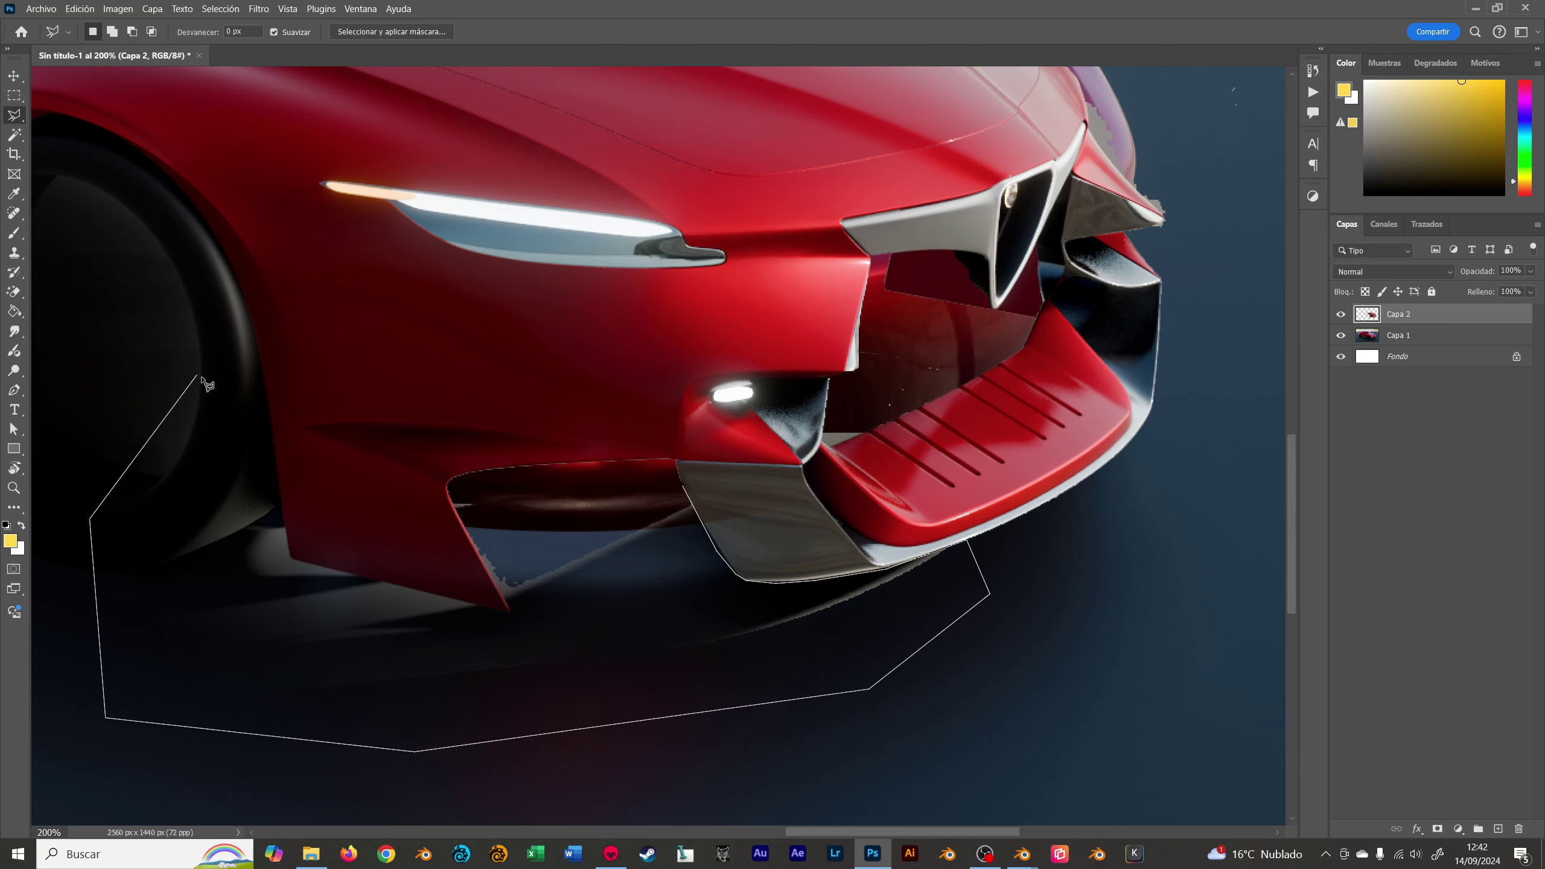
pyautogui.click(198, 376)
pyautogui.click(274, 437)
pyautogui.click(291, 559)
pyautogui.click(510, 609)
pyautogui.click(453, 493)
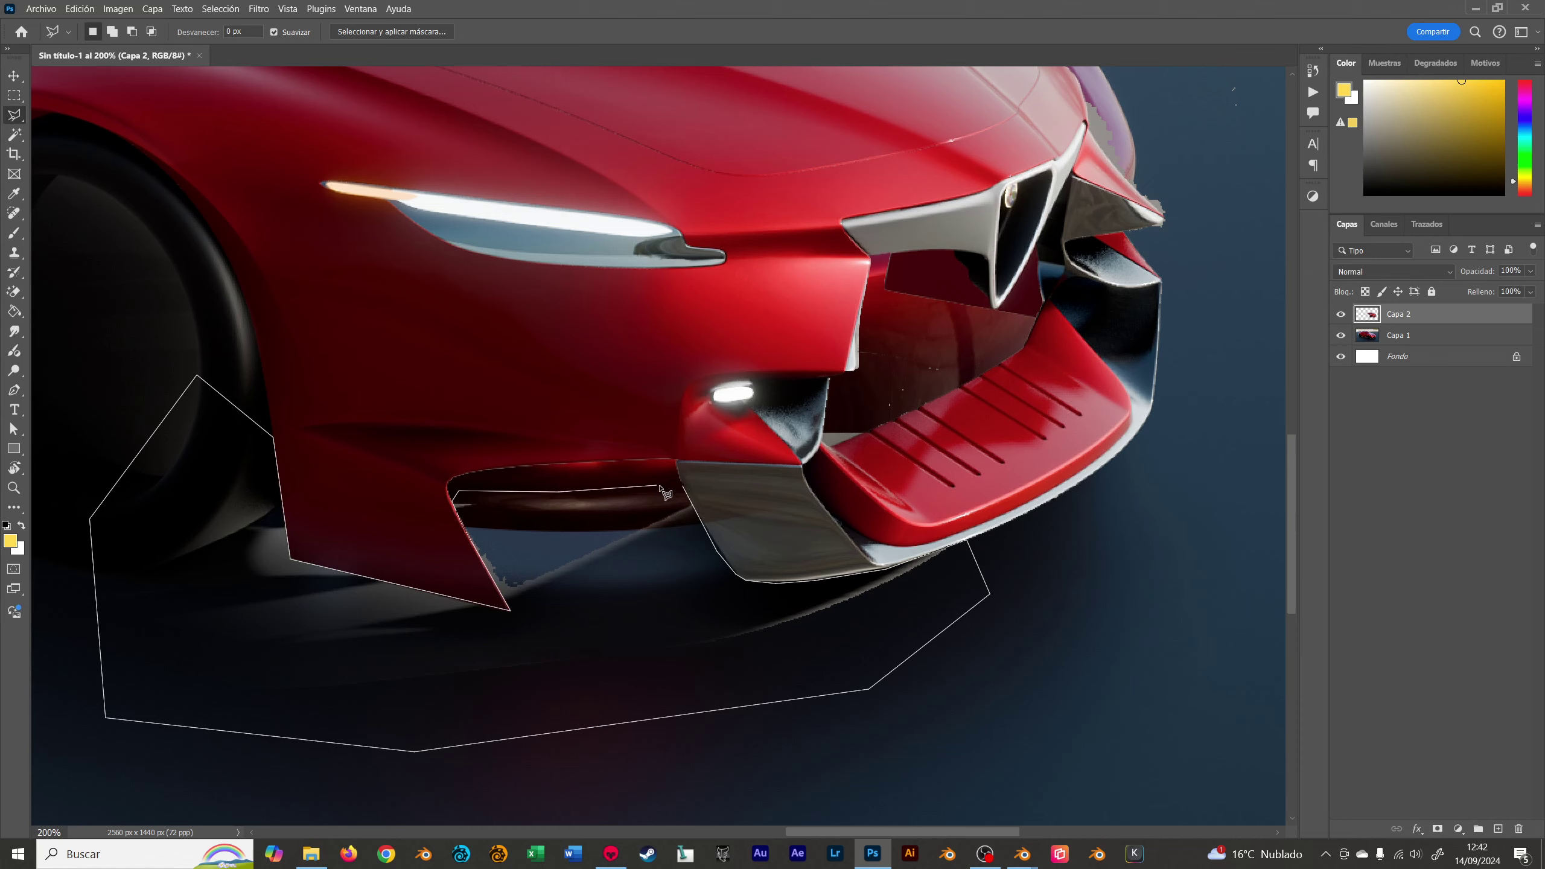
pyautogui.click(685, 489)
pyautogui.press('Delete')
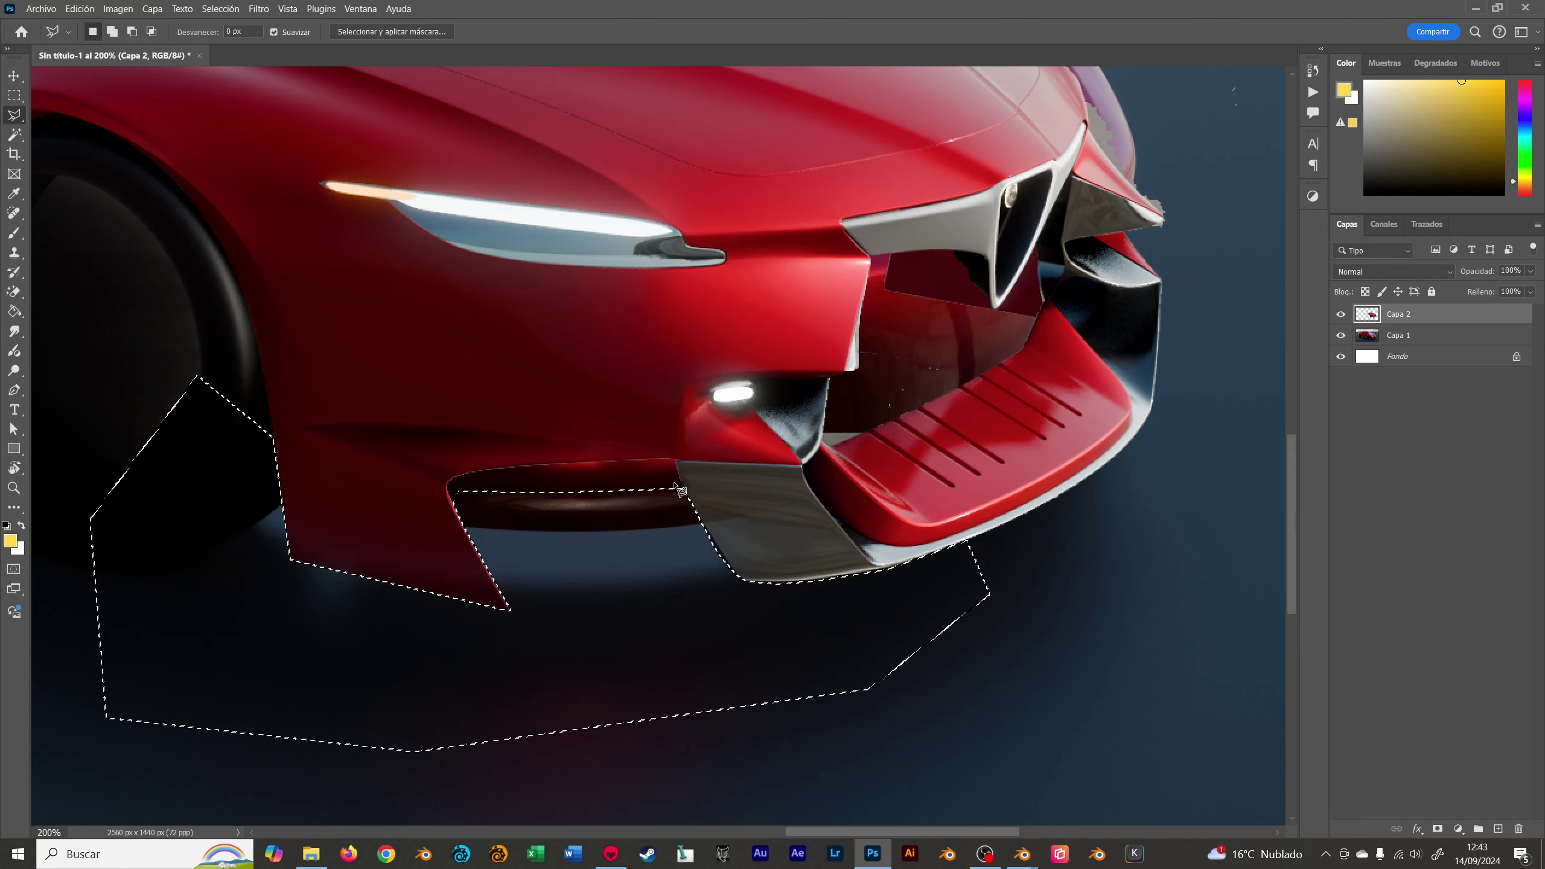
pyautogui.hotkey('ctrl', 'd')
# - Zoom in and outline the grille opening under the badge with the polygonal lasso
pyautogui.press('v')
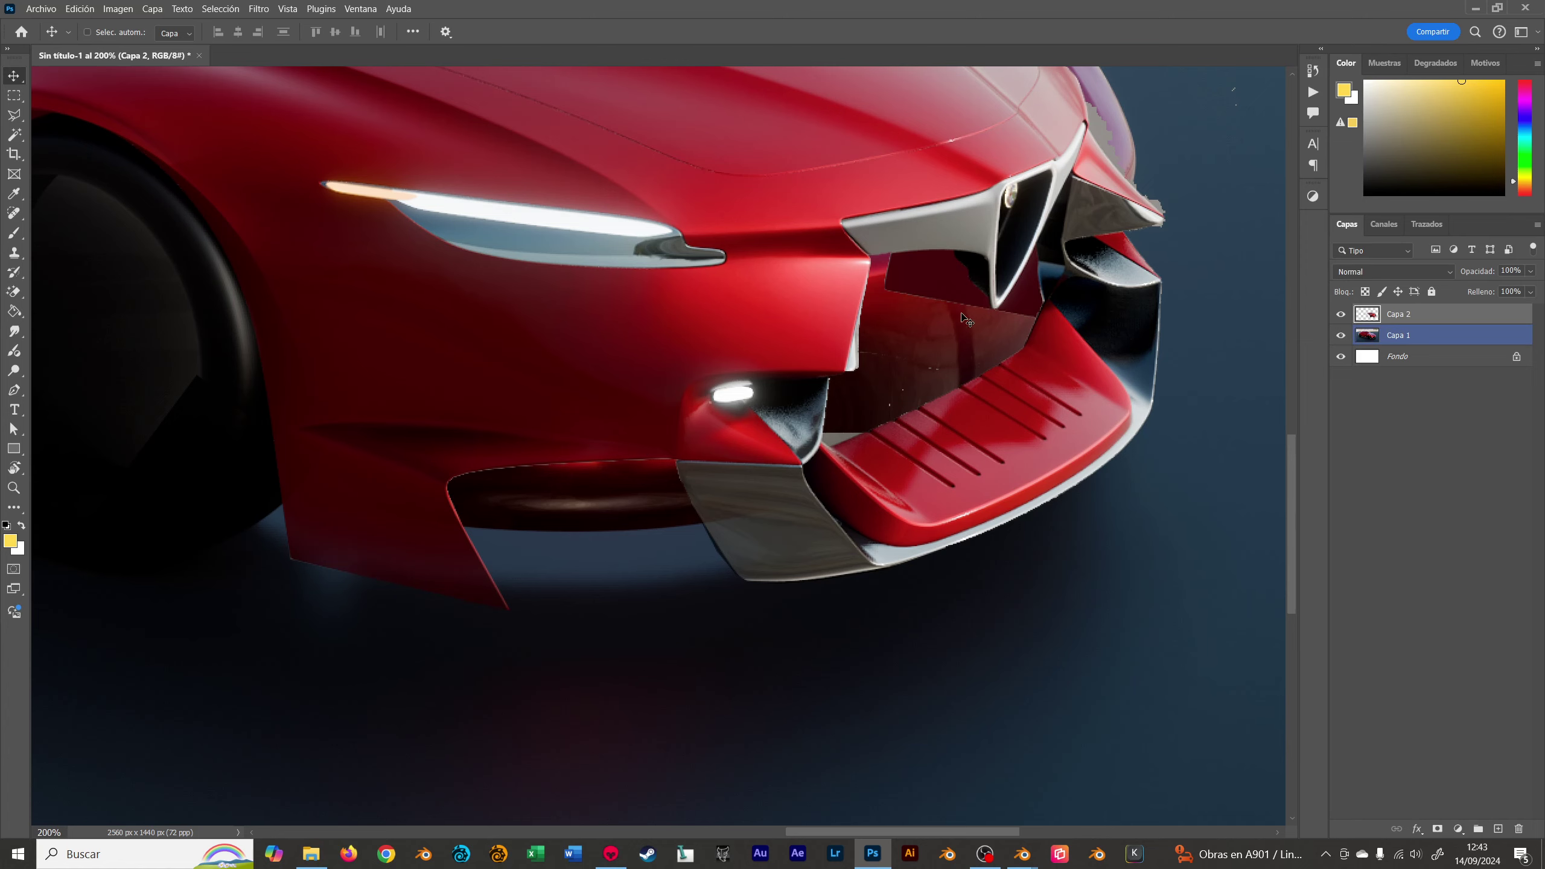
pyautogui.moveTo(639, 447)
pyautogui.keyDown('ctrl'); pyautogui.mouseDown()
pyautogui.moveTo(840, 325)
pyautogui.moveTo(845, 281)
pyautogui.mouseUp(); pyautogui.keyUp('ctrl')
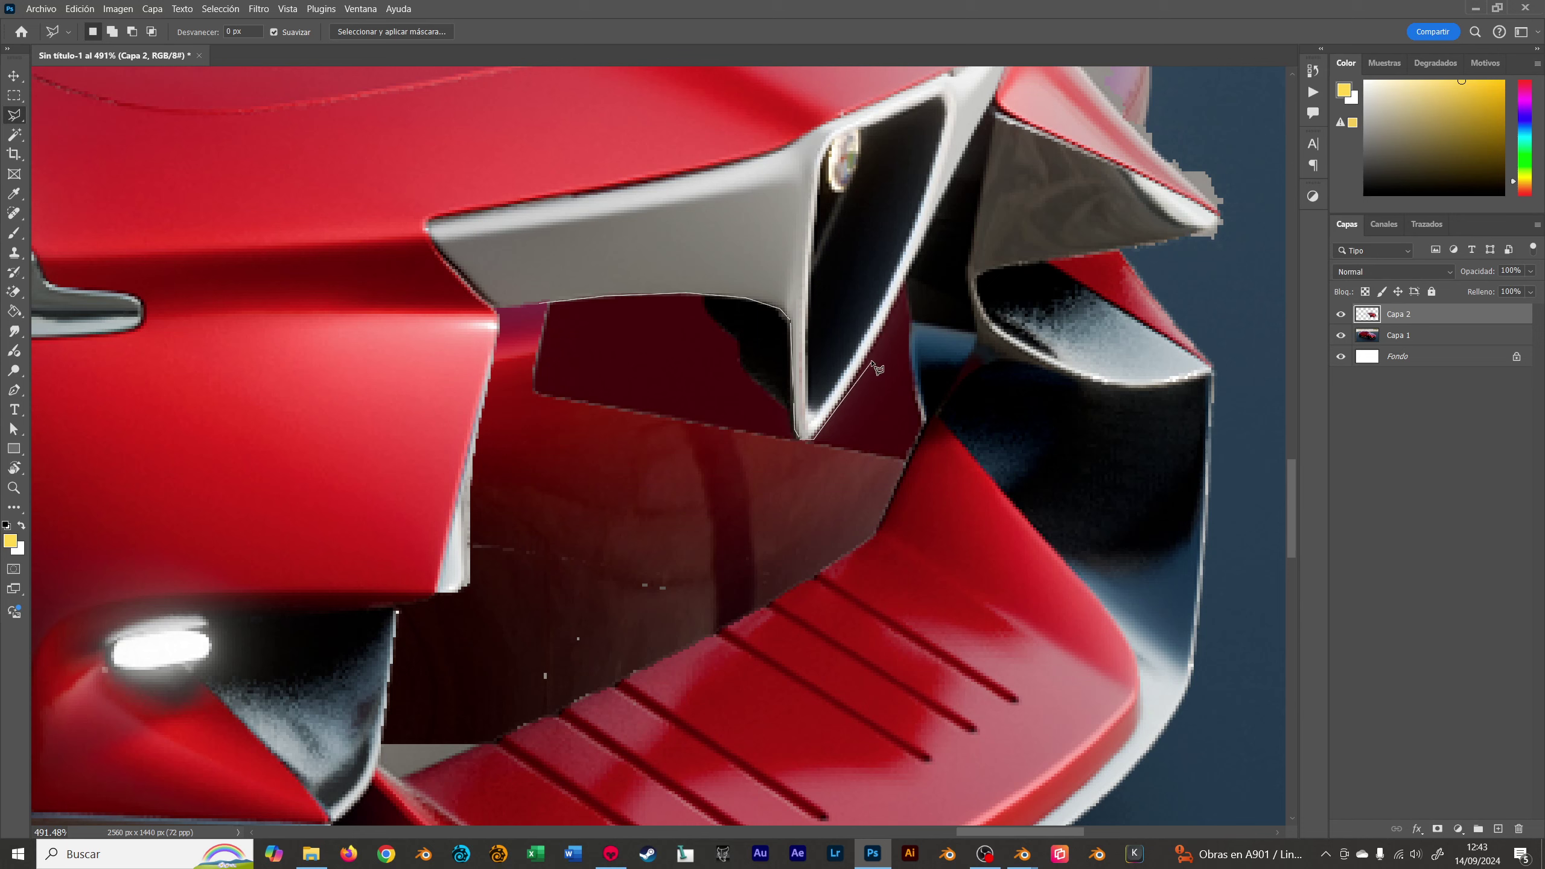
pyautogui.click(907, 280)
pyautogui.click(768, 606)
pyautogui.click(725, 629)
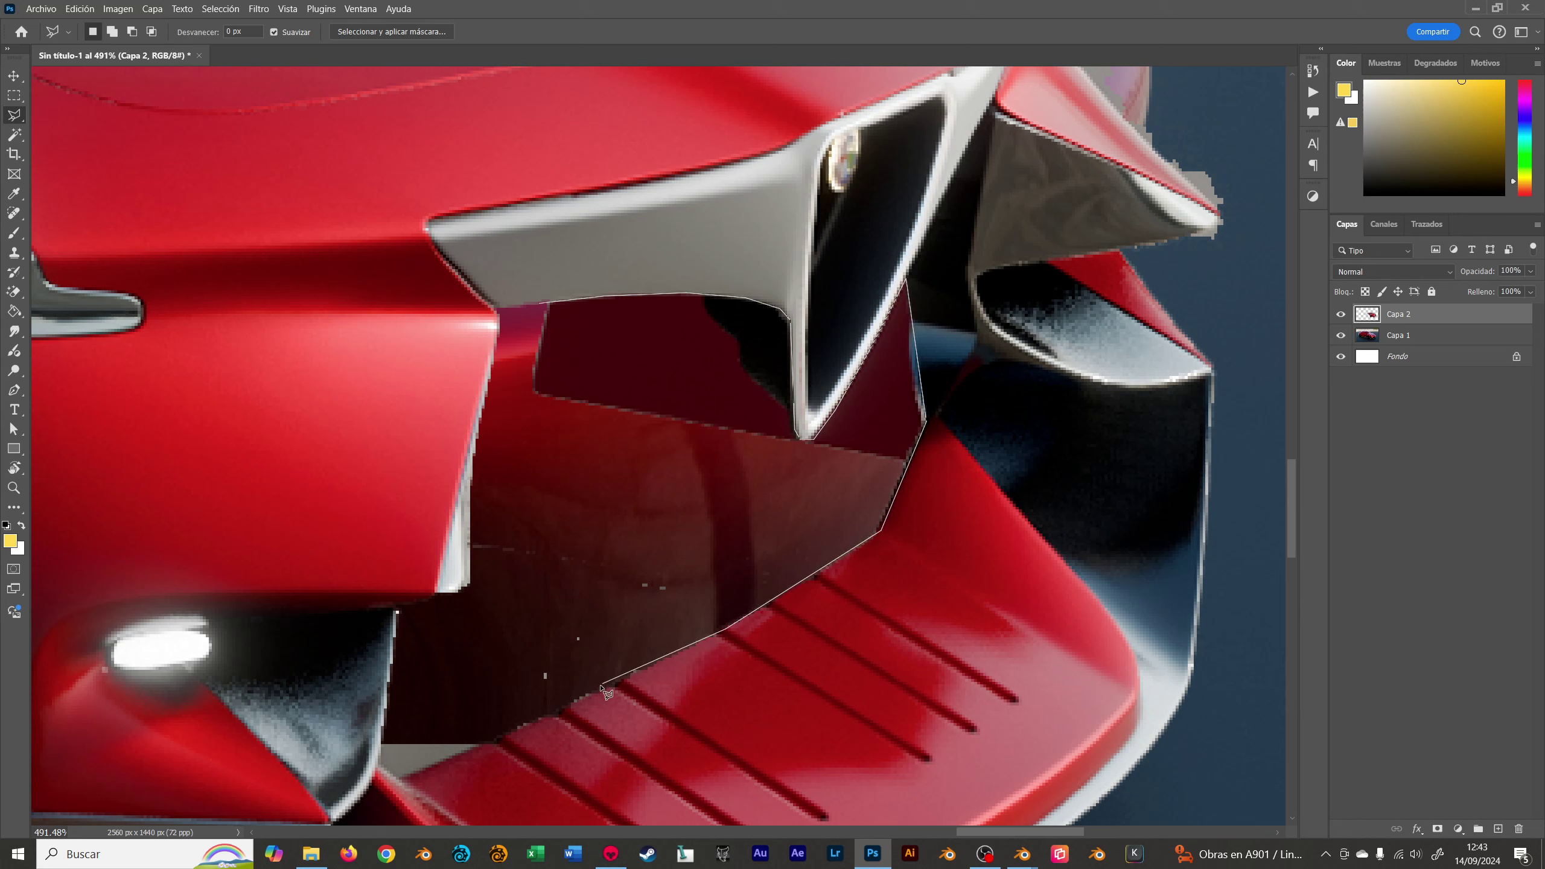
pyautogui.click(561, 709)
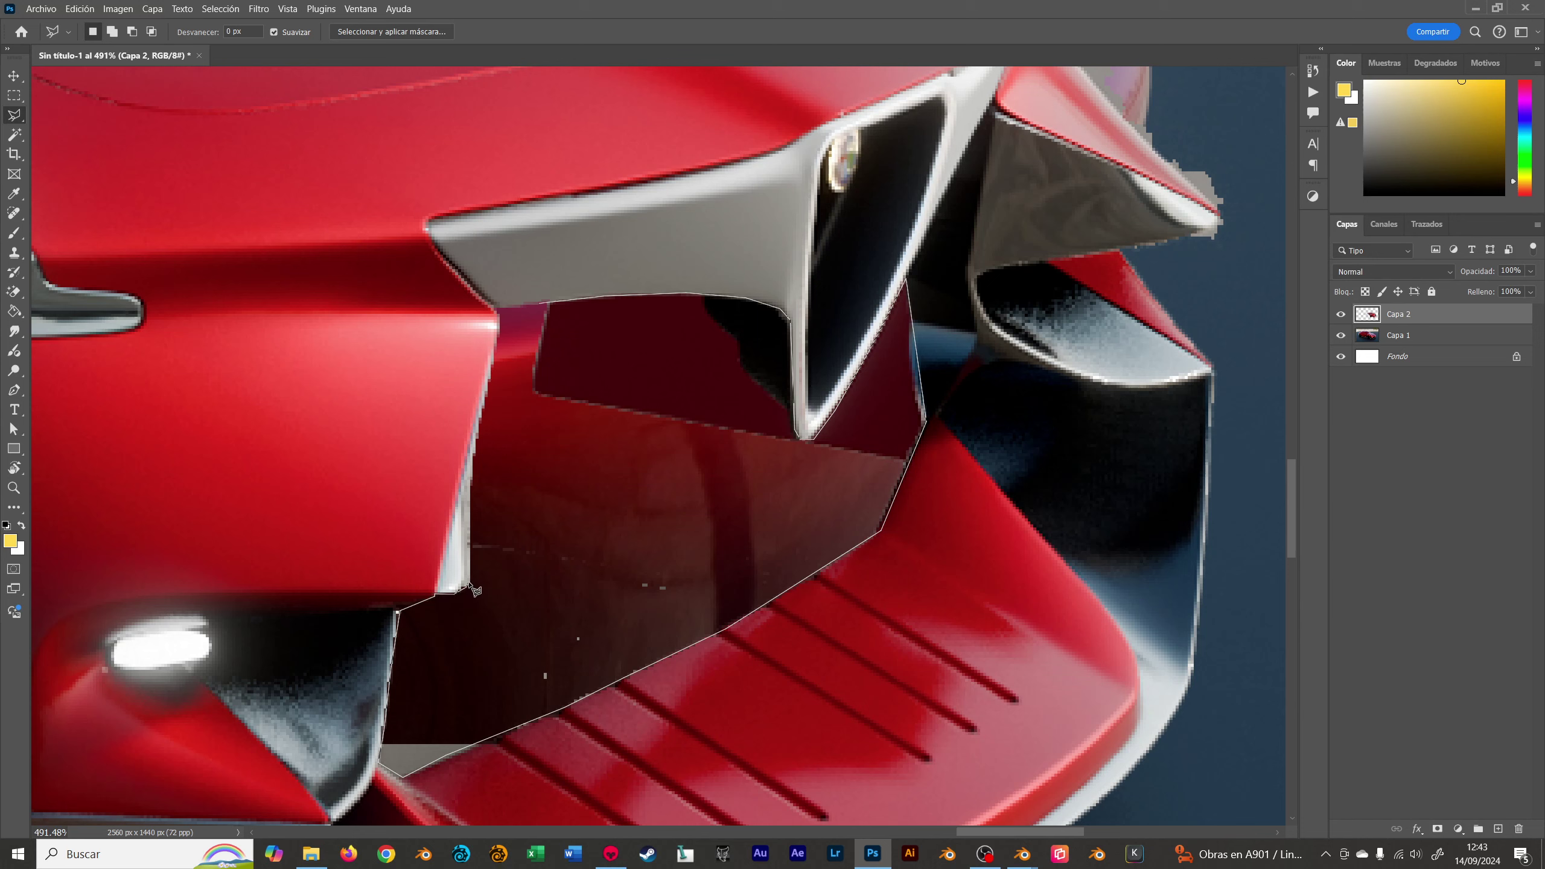
pyautogui.click(468, 586)
pyautogui.click(539, 307)
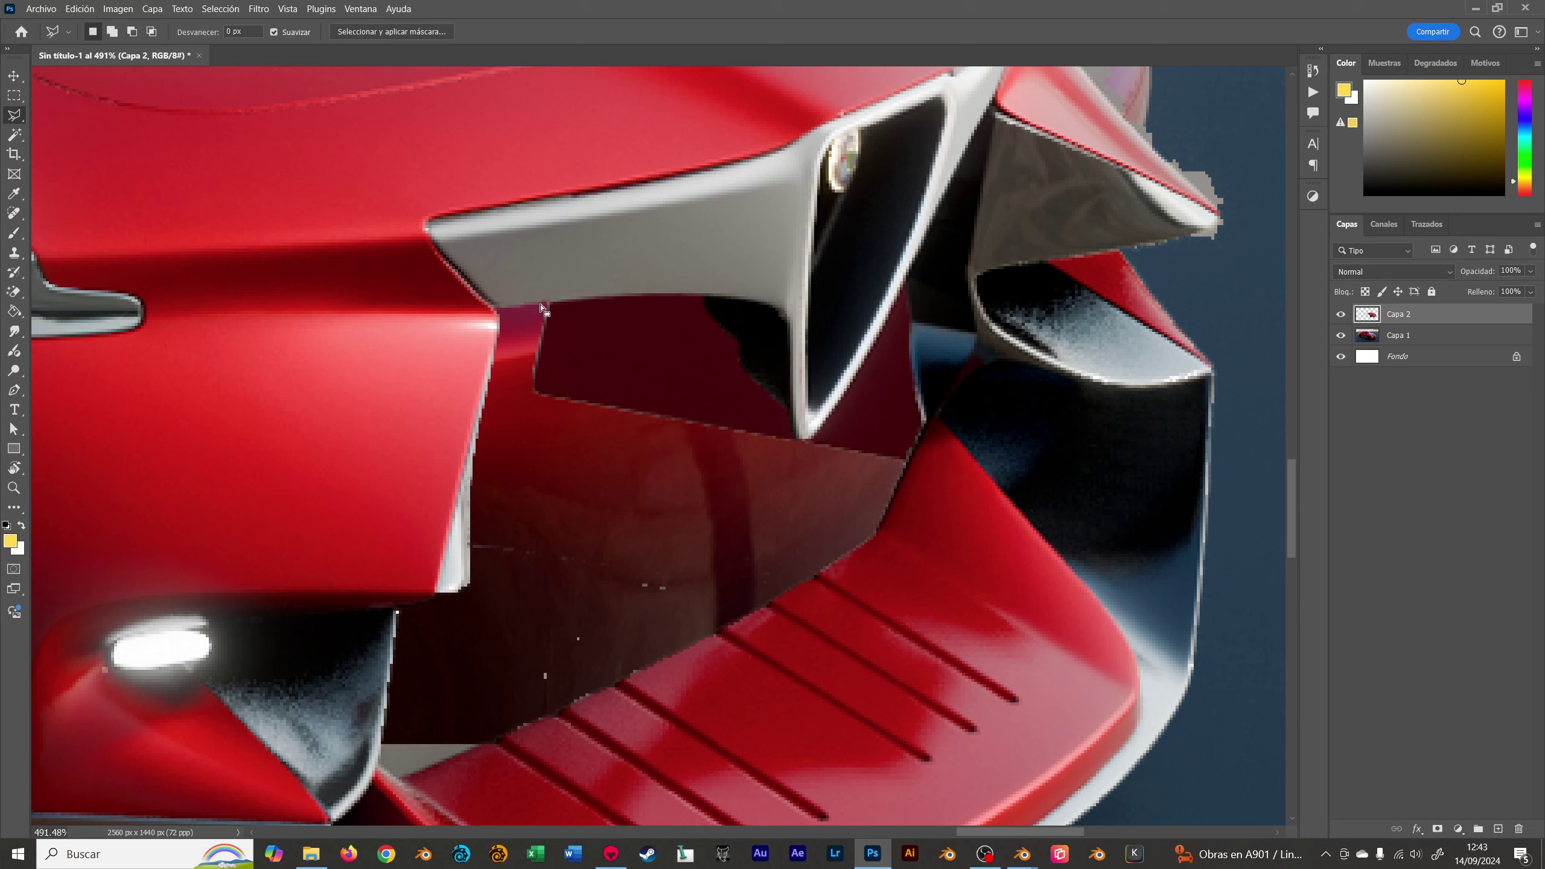
# - Deselect and view the car front at 100% zoom
pyautogui.keyDown('alt'); pyautogui.scroll(-5, 539, 305); pyautogui.keyUp('alt')
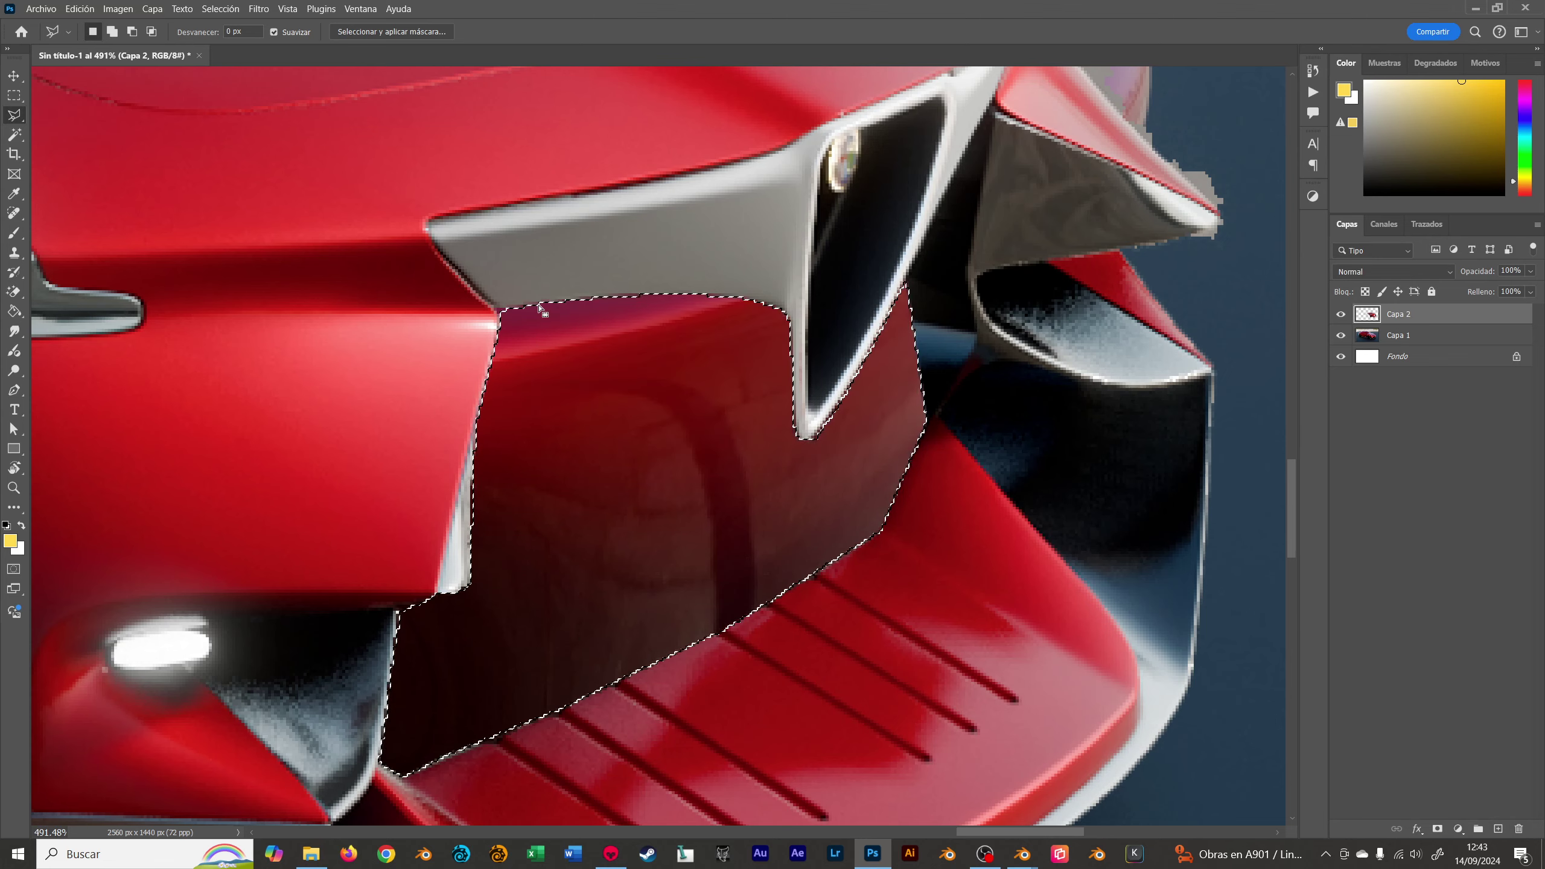
pyautogui.hotkey('ctrl', 'd')
pyautogui.press('v')
pyautogui.hotkey('ctrl', '1')
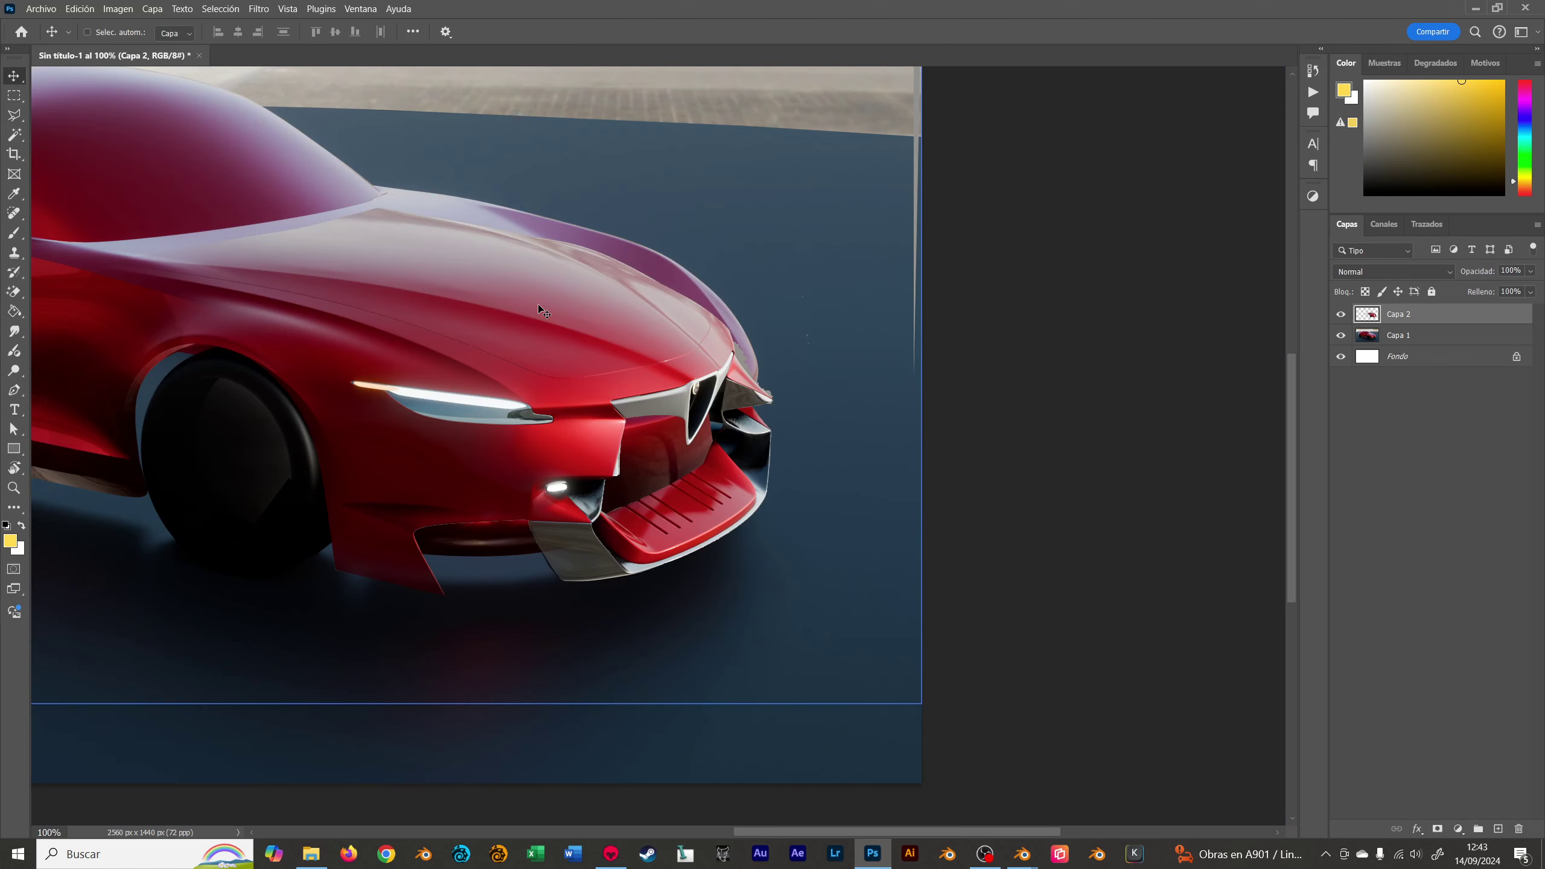
# - Add layer Capa 3 and paint black splatter over the grille and lower intake
pyautogui.hotkey('alt', '[')
pyautogui.hotkey('ctrl', 'shift', 'n')
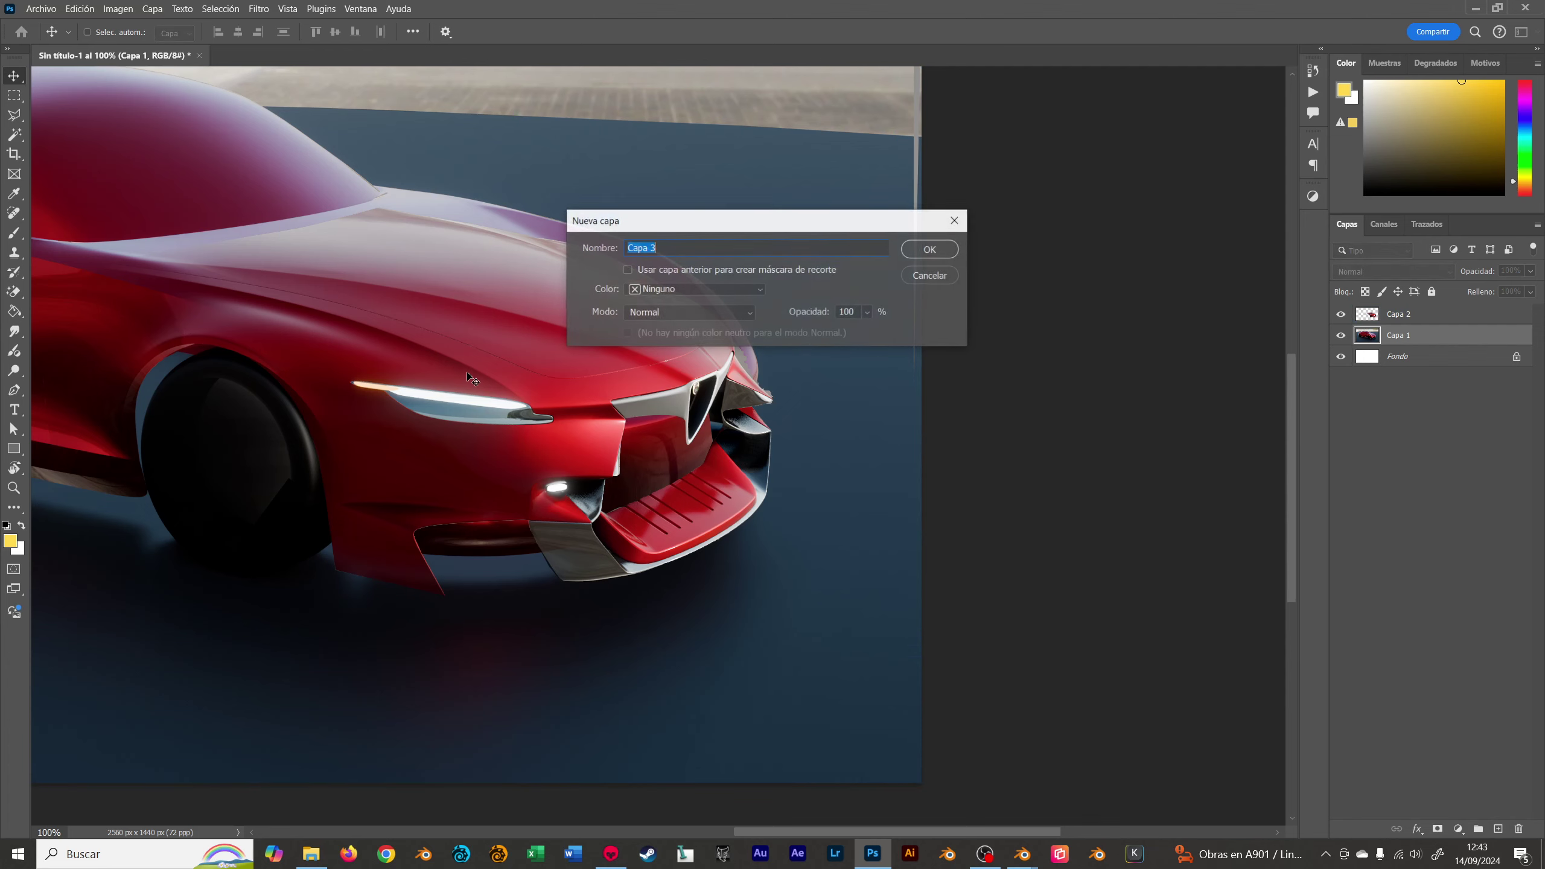
pyautogui.press('Return')
pyautogui.press('b')
pyautogui.press('d')
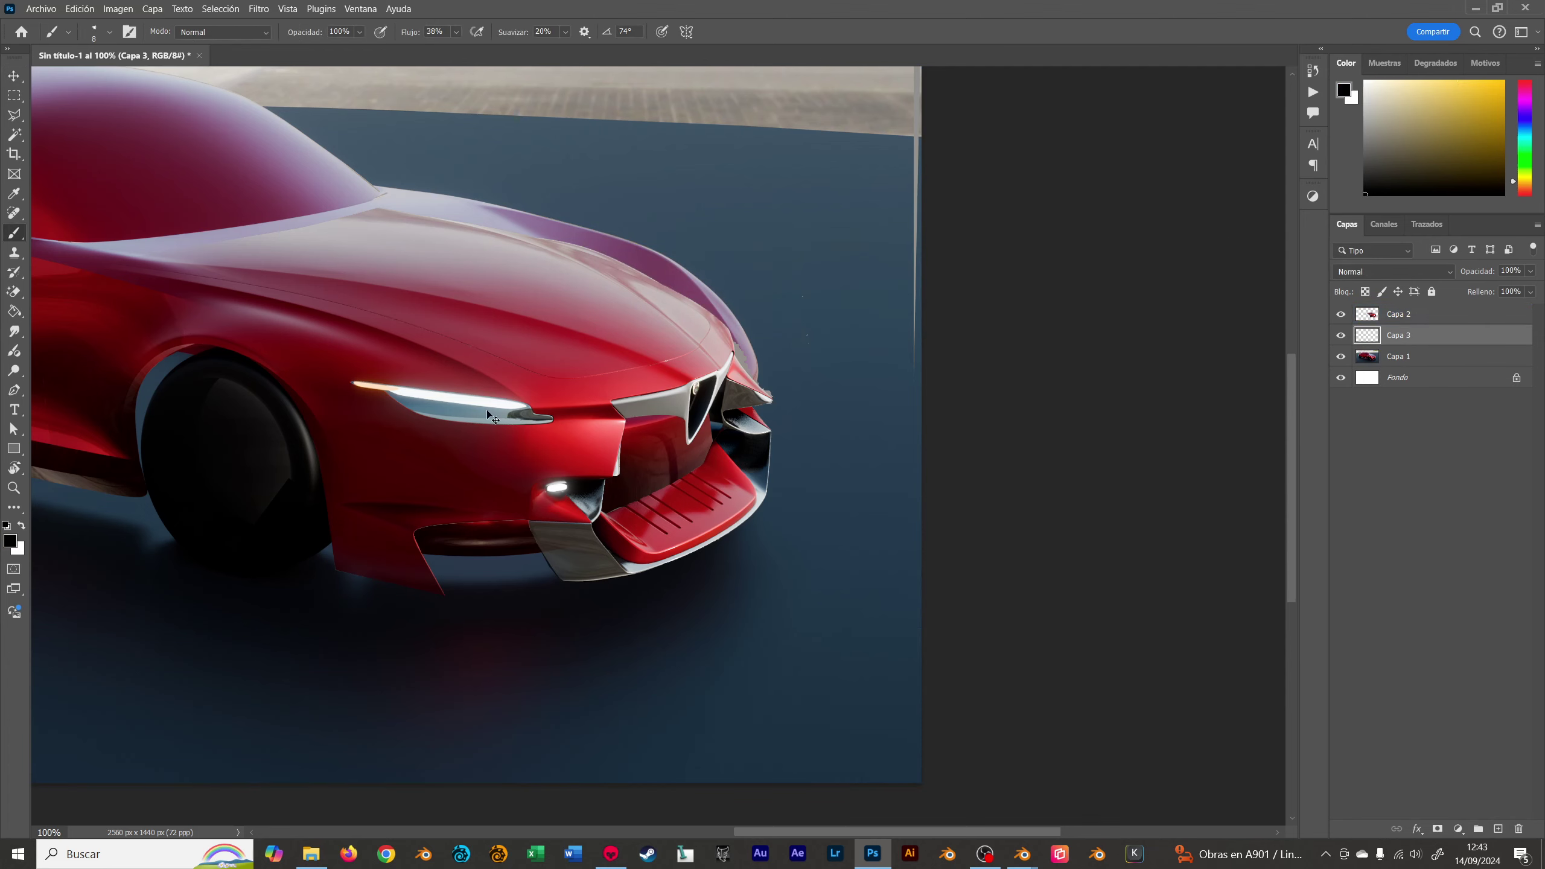
pyautogui.press('.')
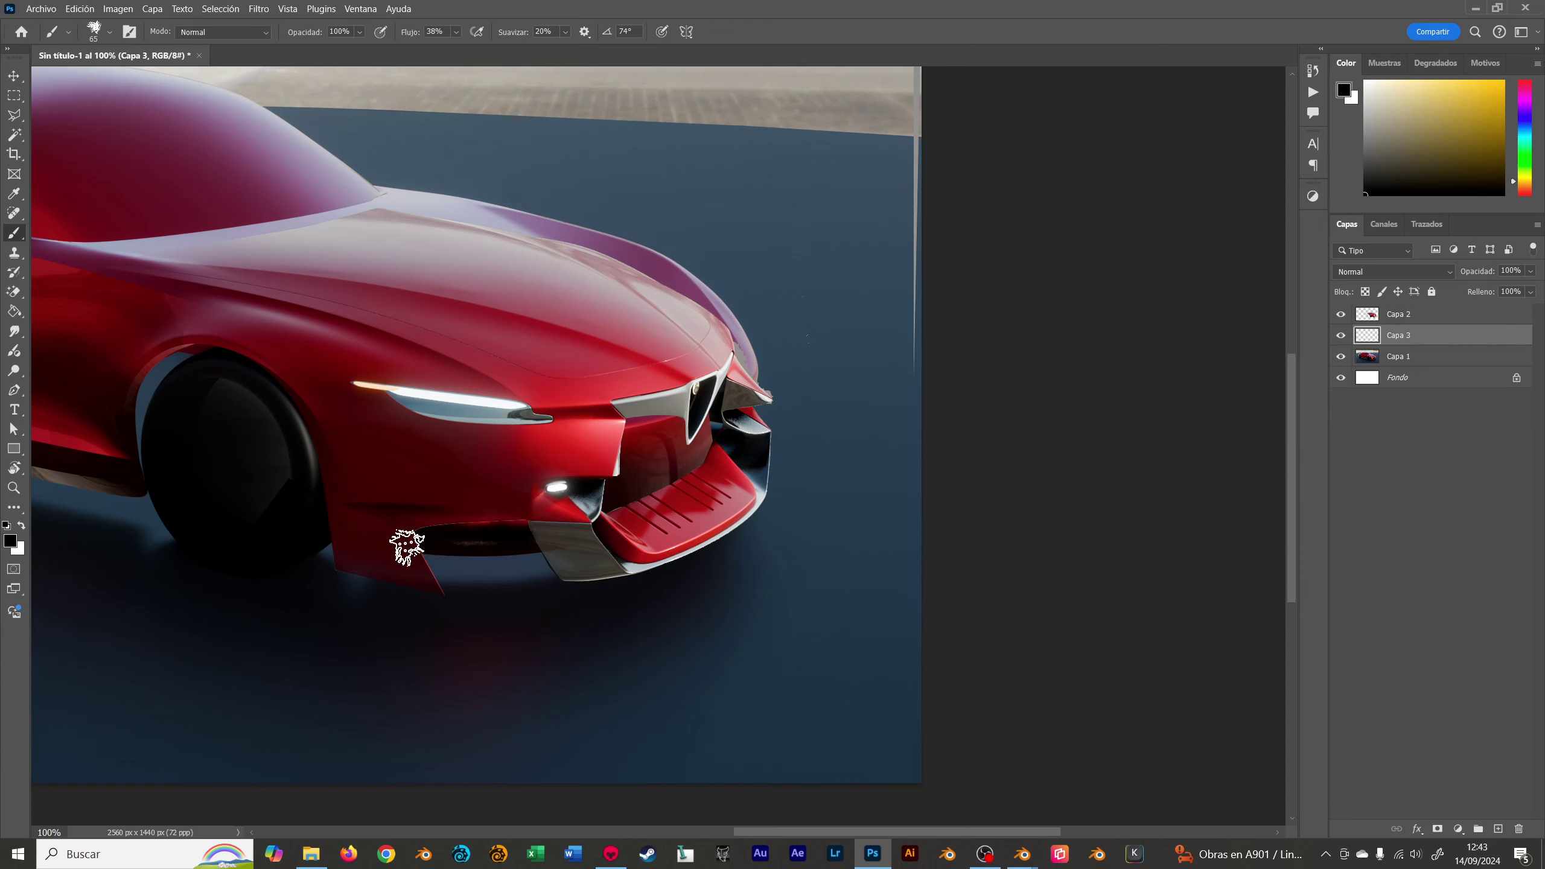
pyautogui.moveTo(406, 548)
pyautogui.mouseDown()
pyautogui.moveTo(505, 563)
pyautogui.moveTo(687, 487)
pyautogui.moveTo(693, 420)
pyautogui.moveTo(687, 450)
pyautogui.moveTo(614, 465)
pyautogui.moveTo(648, 424)
pyautogui.mouseUp()
pyautogui.press(']')
pyautogui.press(']')
pyautogui.press(']')
pyautogui.moveTo(432, 534)
pyautogui.mouseDown()
pyautogui.moveTo(585, 548)
pyautogui.moveTo(401, 575)
pyautogui.mouseUp()
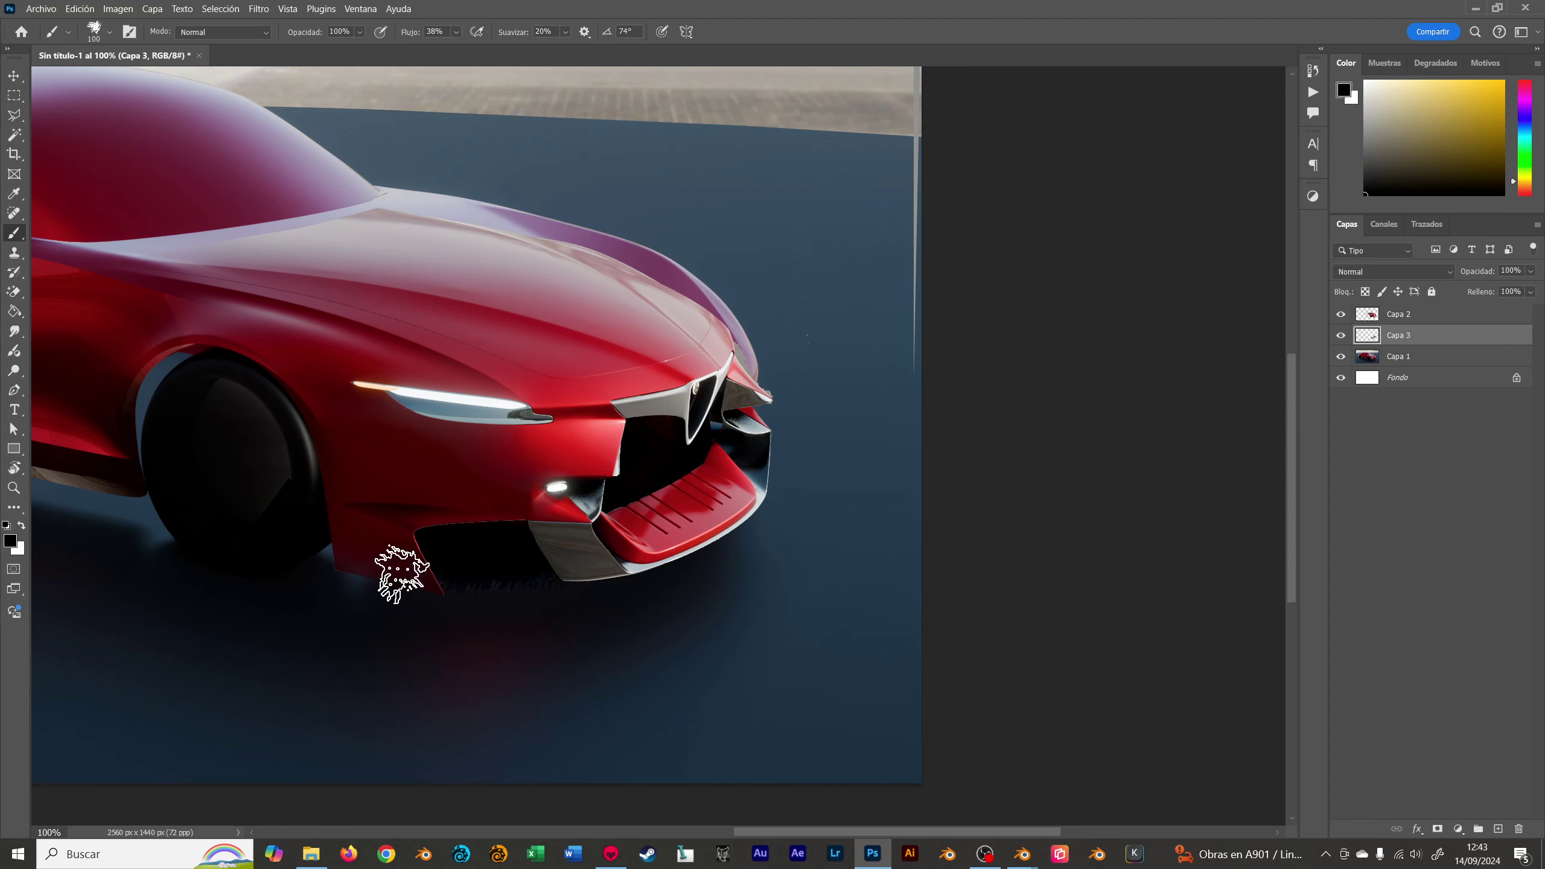
pyautogui.hscroll(-3, 517, 505)
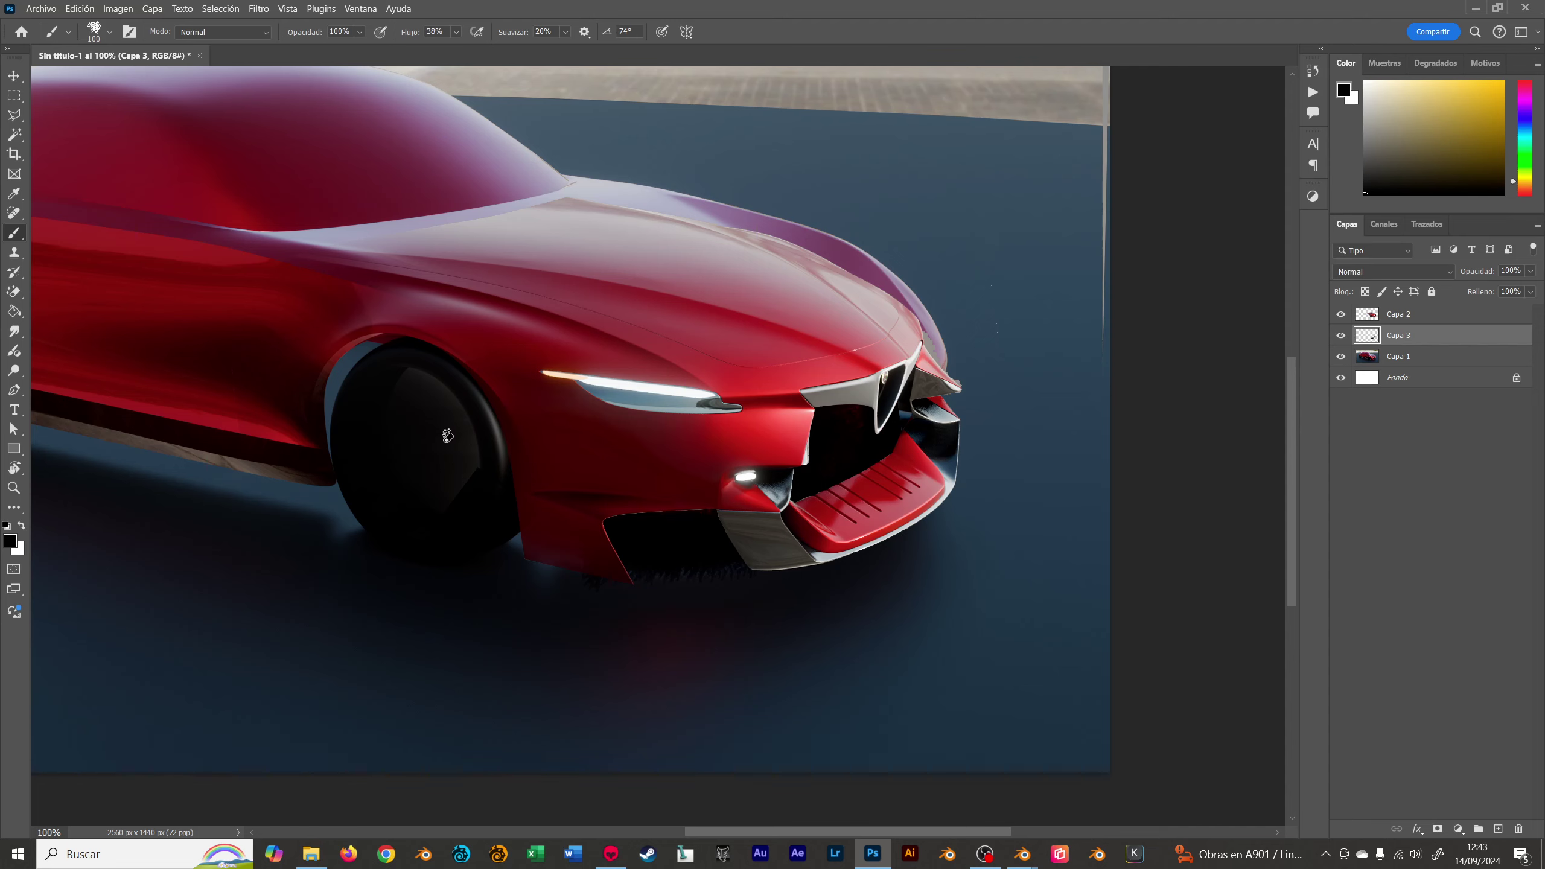
# - Make the Capa 2 overlay active and start a free transform on it
pyautogui.press('e')
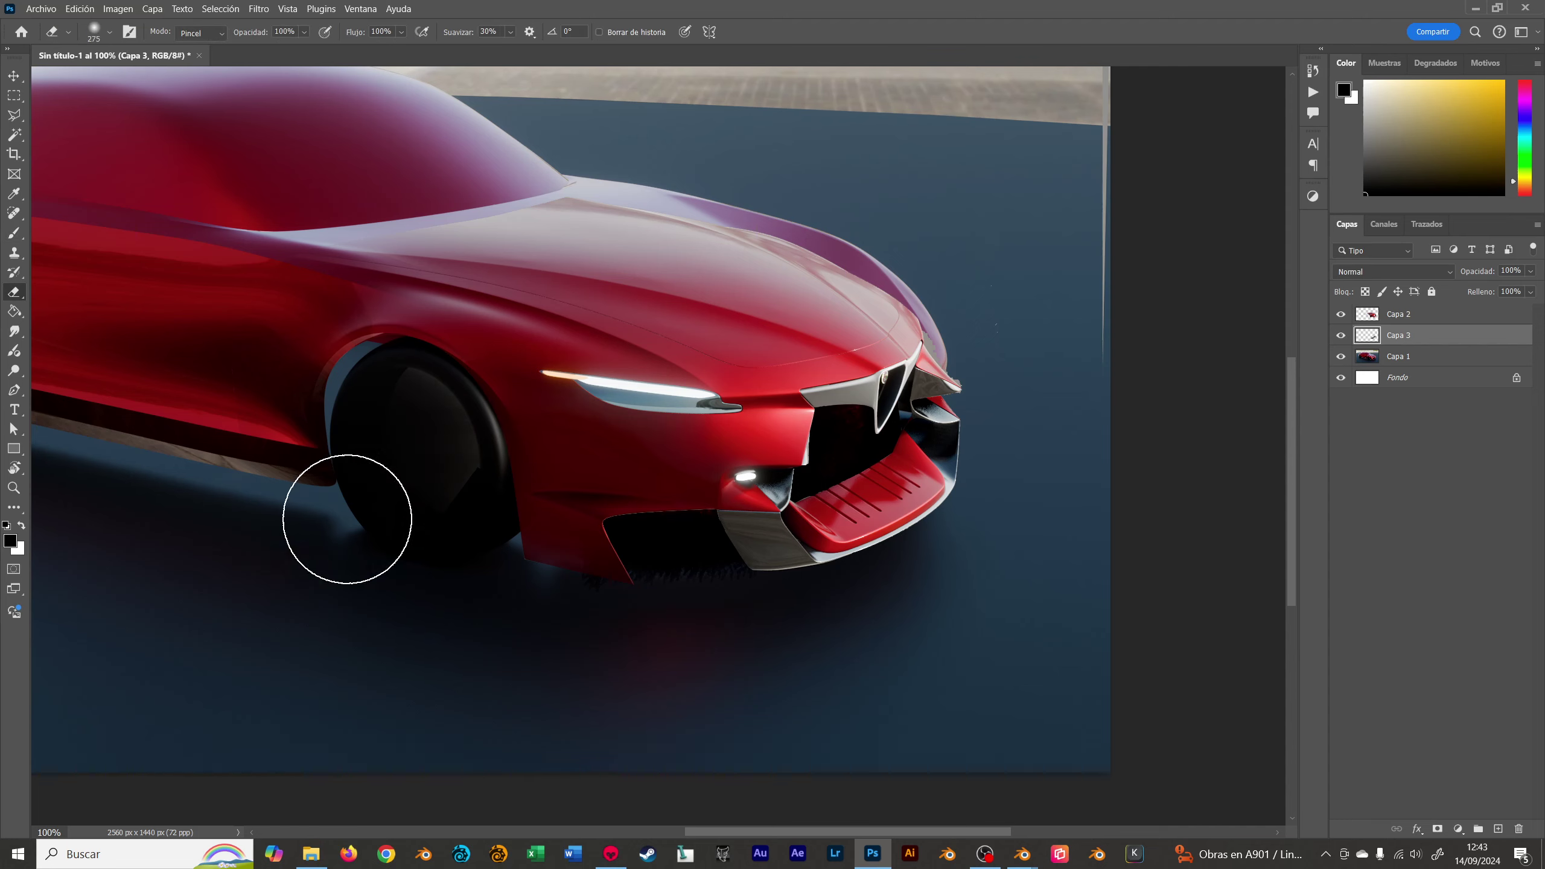
pyautogui.press('v')
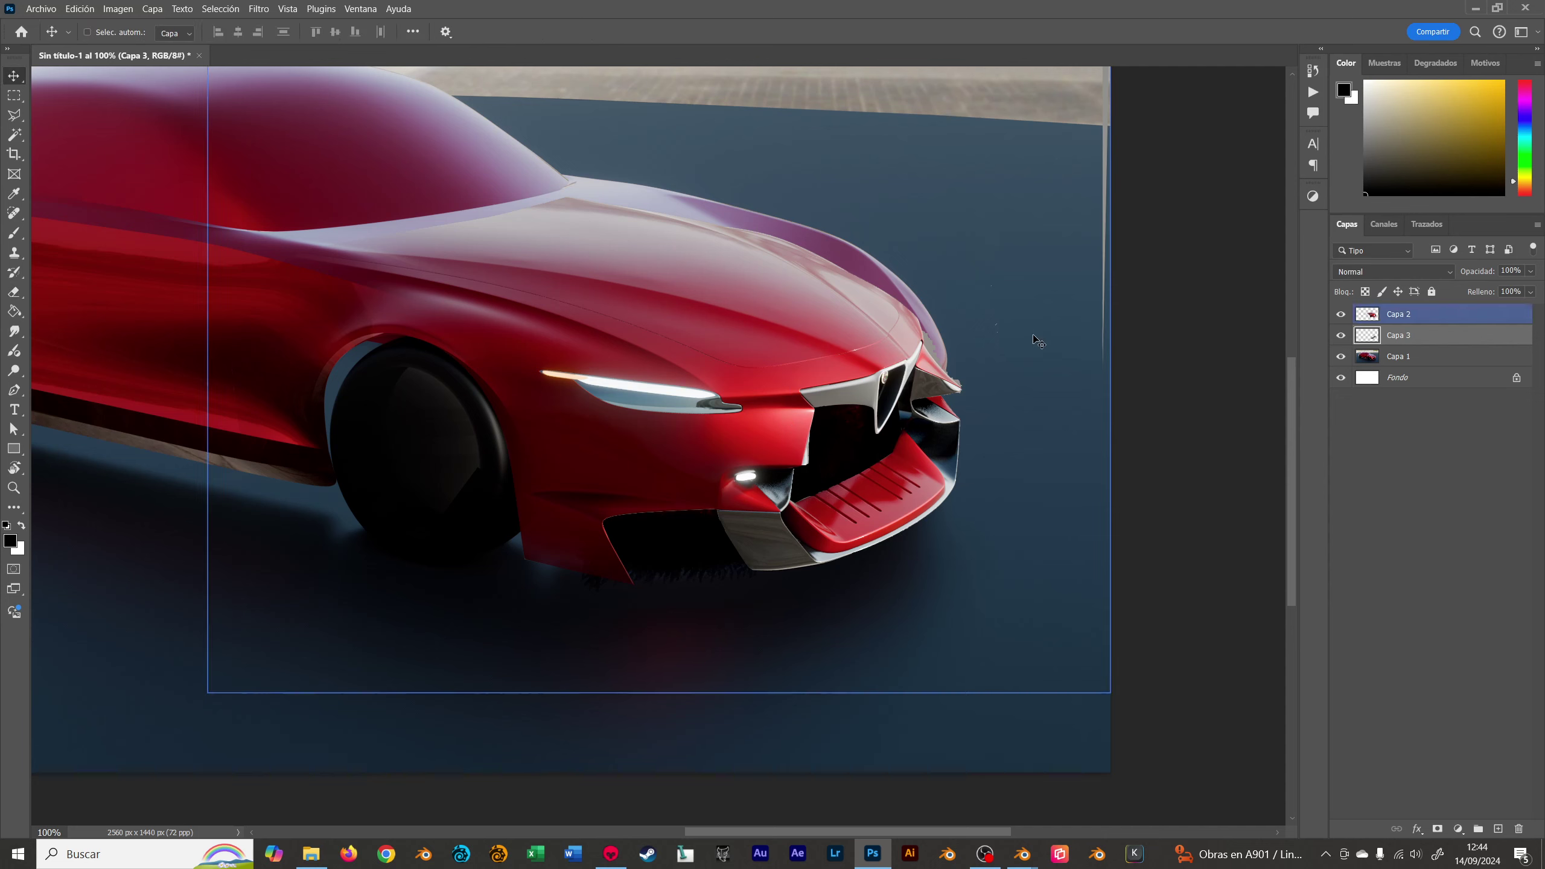
pyautogui.keyDown('ctrl'); pyautogui.click(1038, 341); pyautogui.keyUp('ctrl')
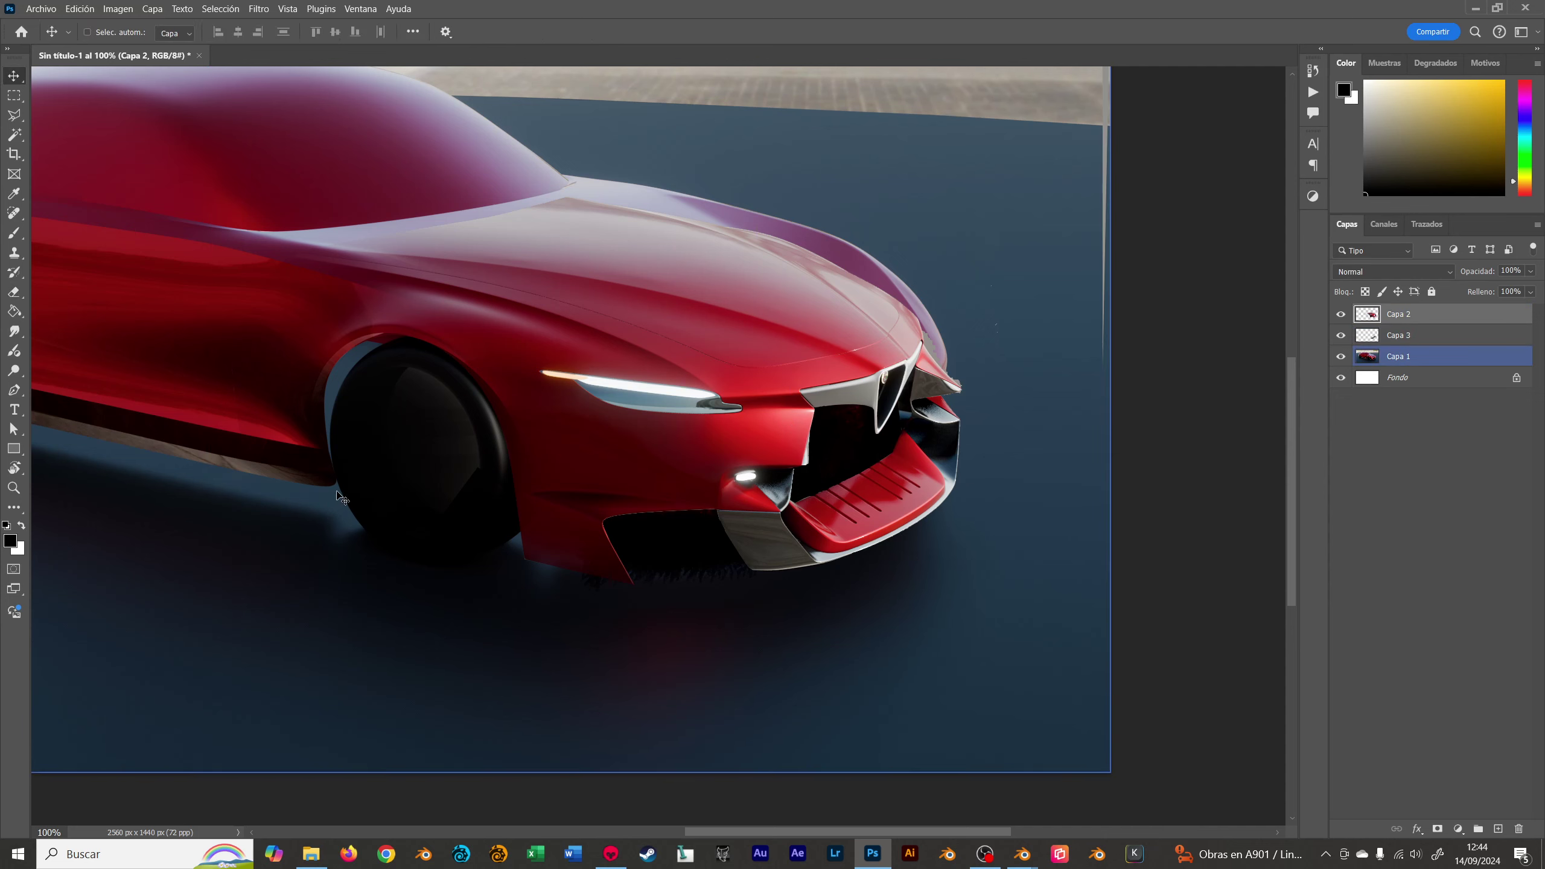
pyautogui.press('e')
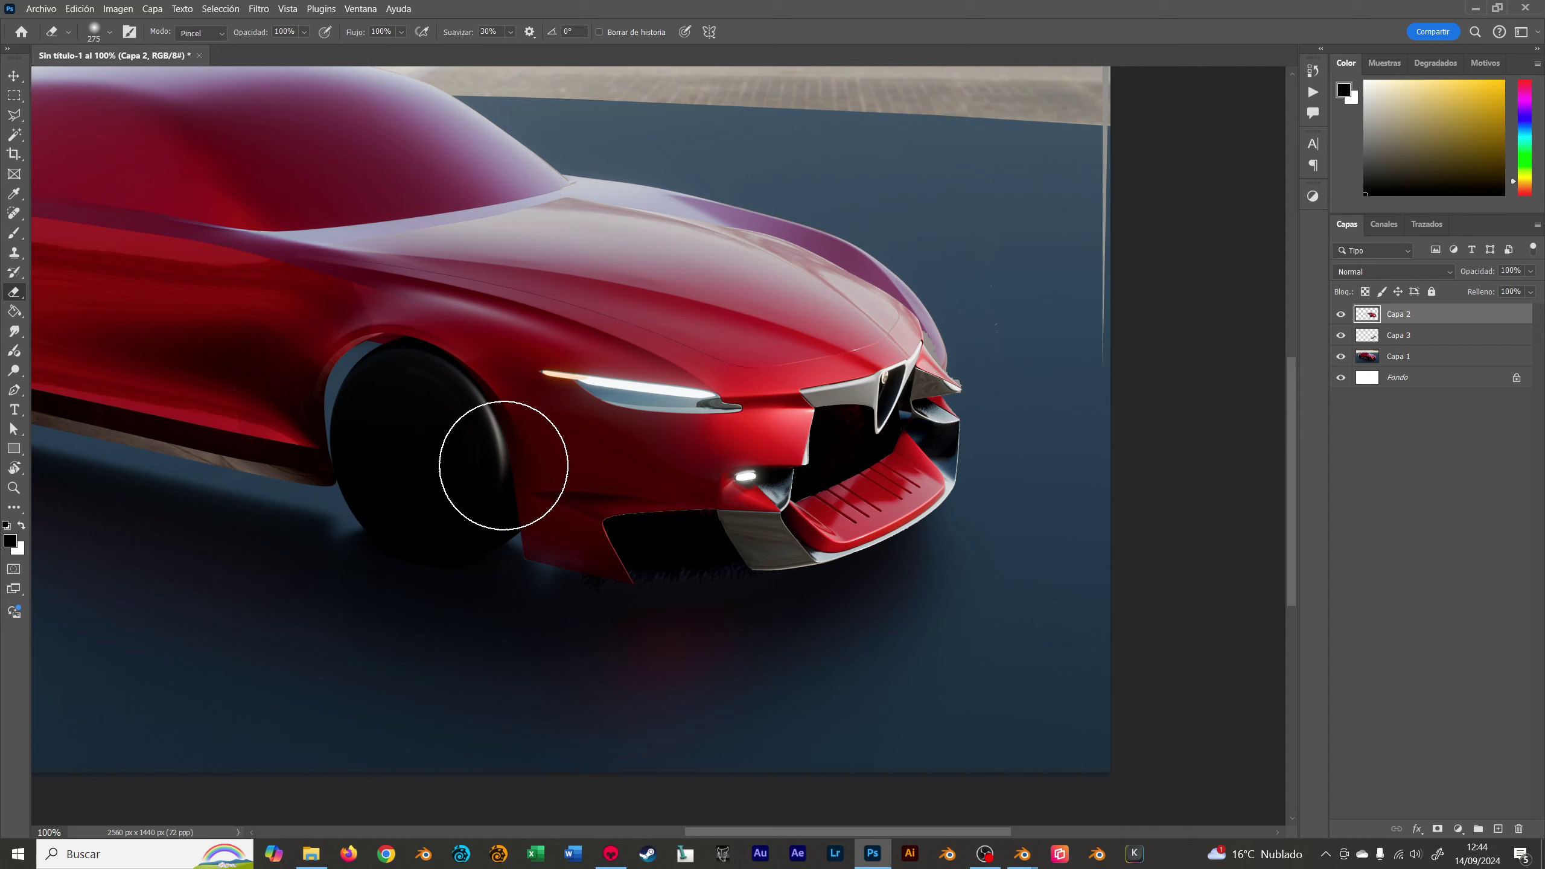
pyautogui.hotkey('ctrl', 't')
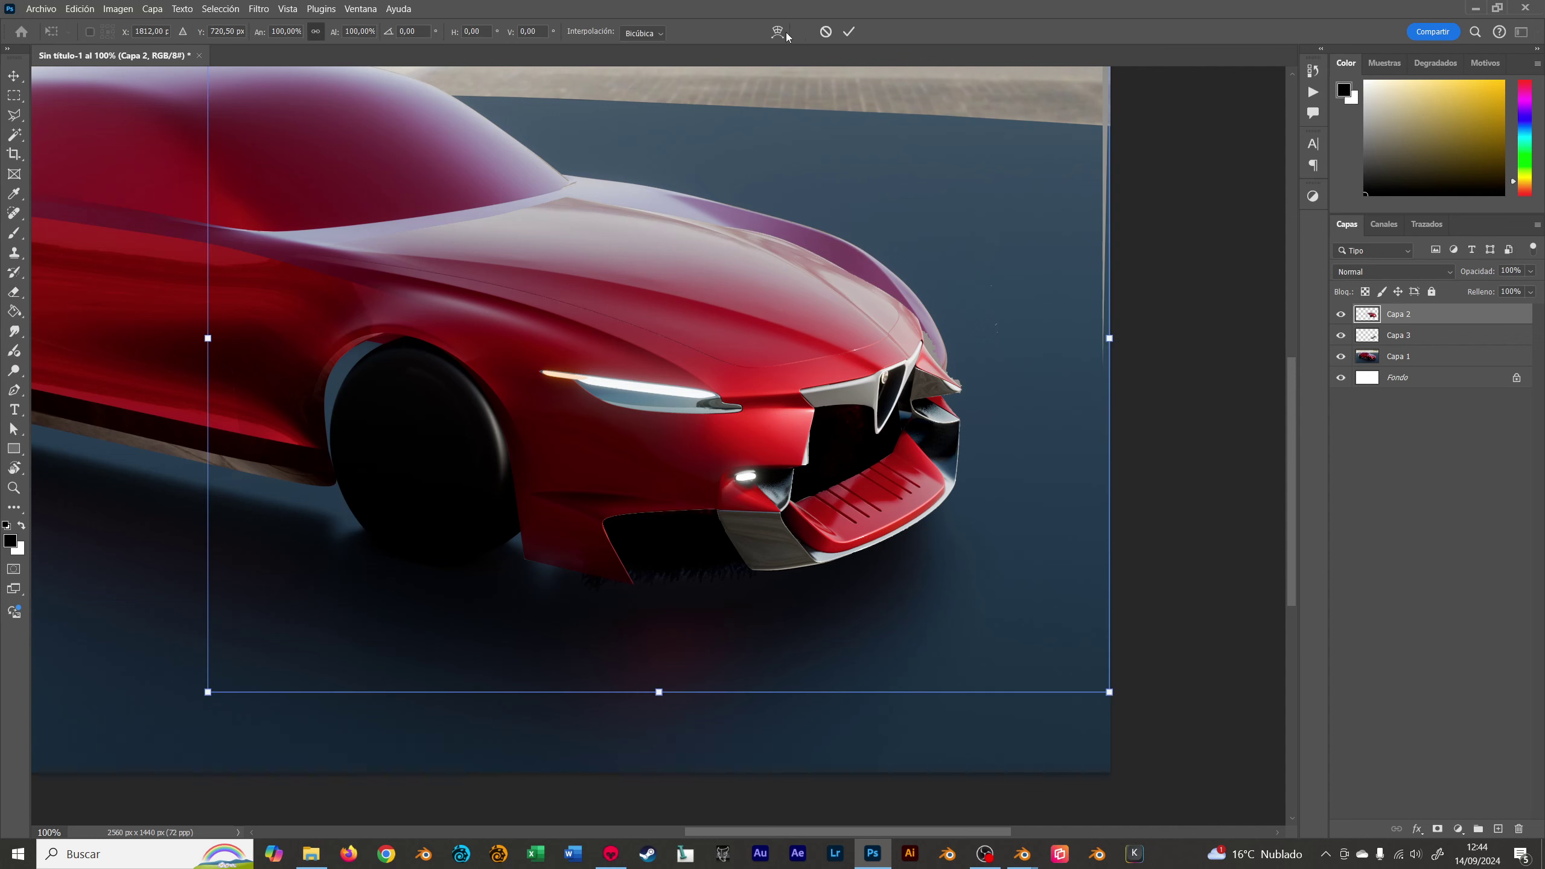
# - Warp the Alfa front's hood, sides, bumper and grille to hug the red car body
pyautogui.click(777, 31)
pyautogui.moveTo(777, 183); pyautogui.dragTo(733, 173)
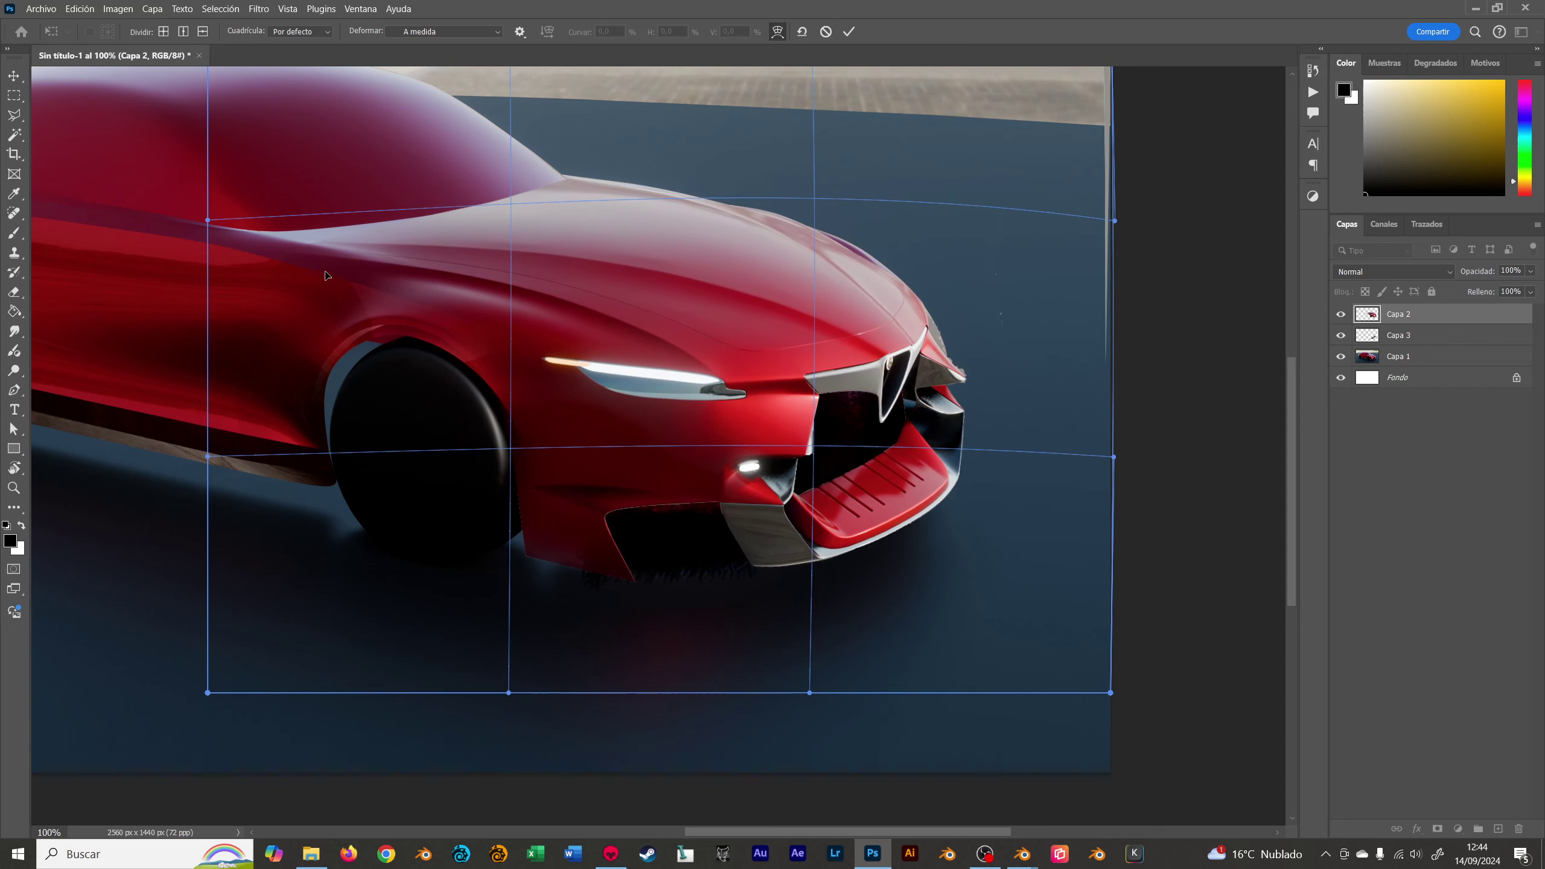
pyautogui.moveTo(339, 279); pyautogui.dragTo(308, 274)
pyautogui.moveTo(522, 154); pyautogui.dragTo(527, 152)
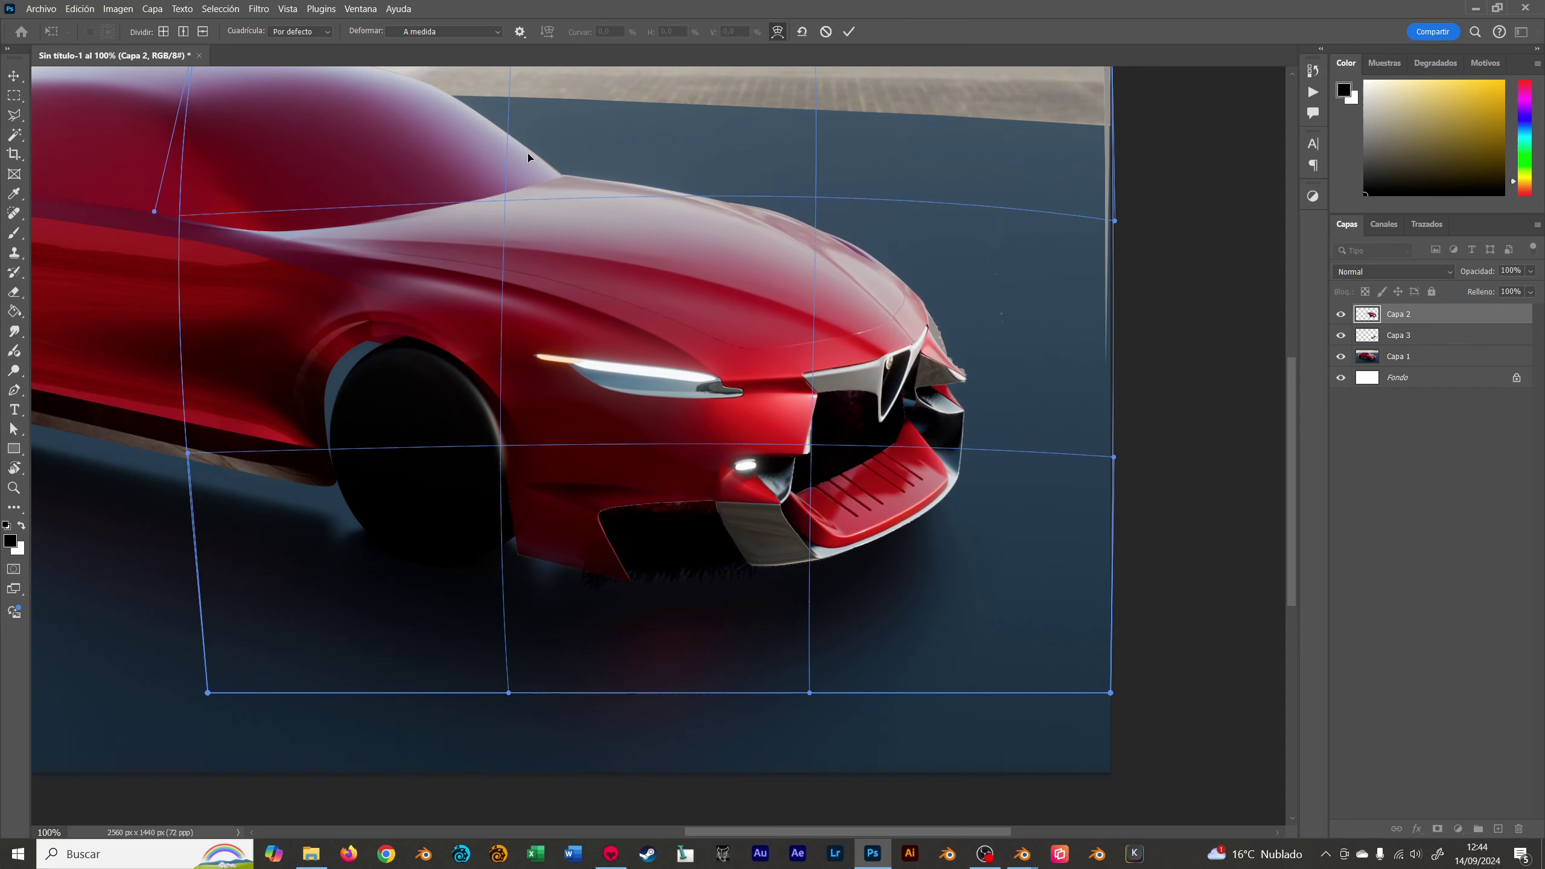
pyautogui.moveTo(1113, 456); pyautogui.dragTo(1131, 455)
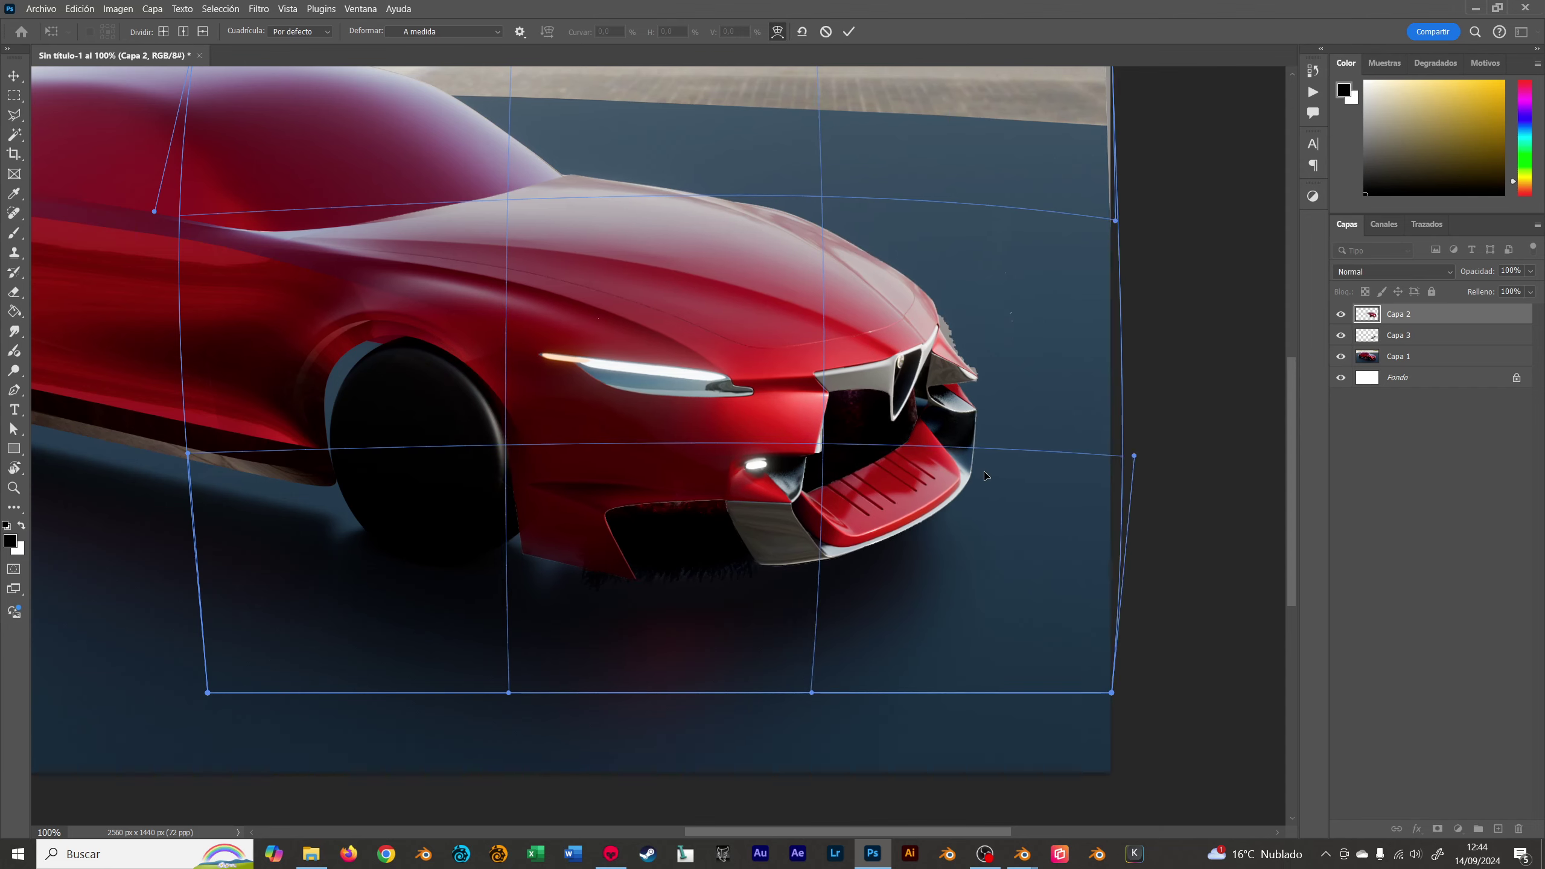
pyautogui.moveTo(1111, 693); pyautogui.dragTo(1172, 685)
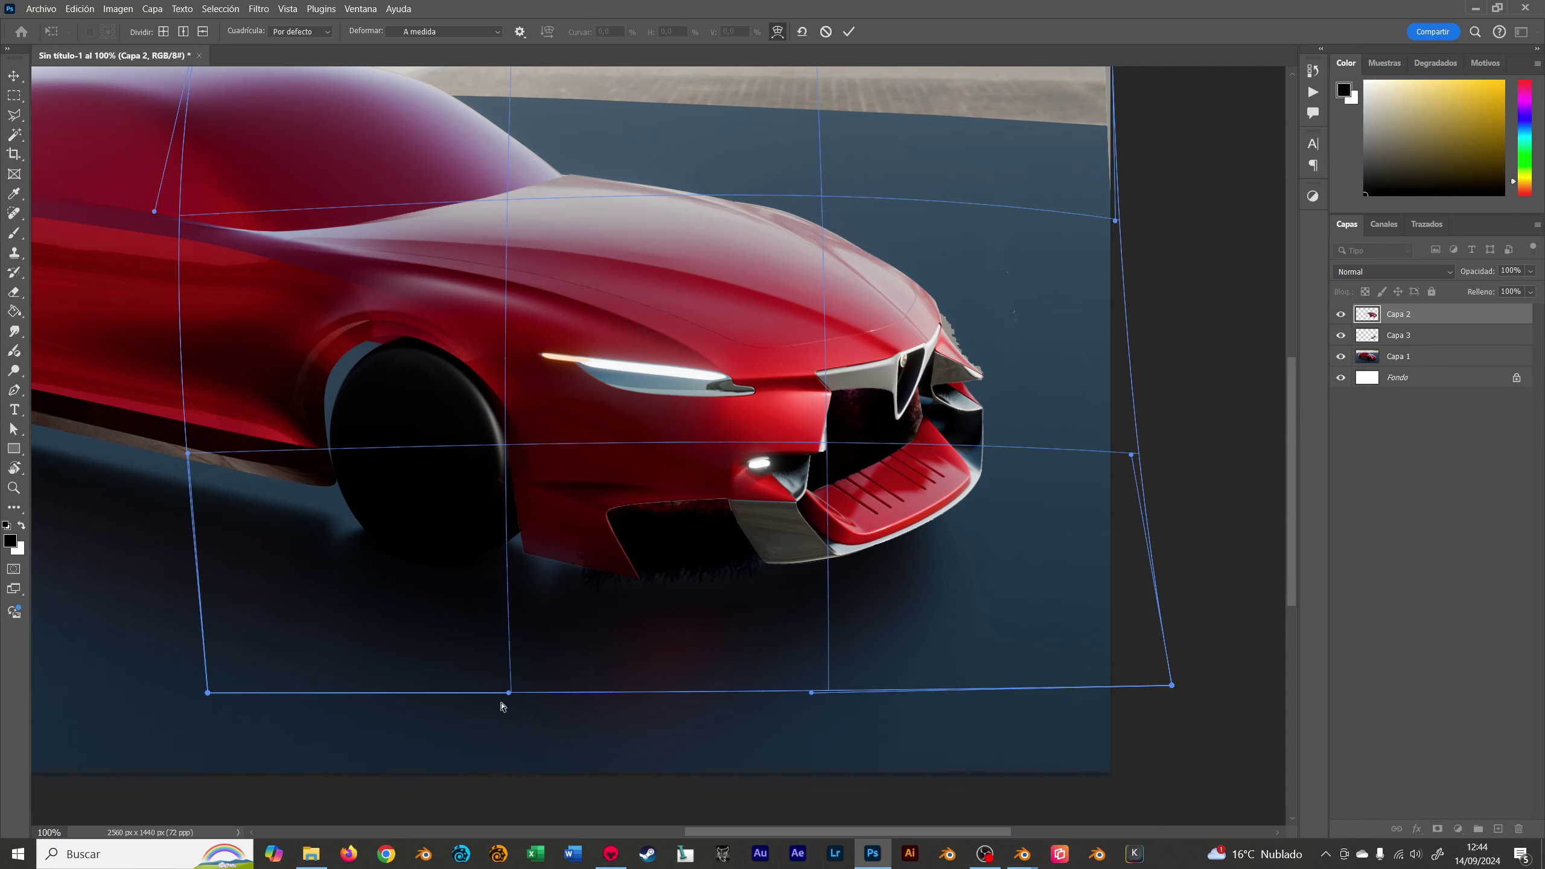
pyautogui.moveTo(510, 694); pyautogui.dragTo(525, 693)
pyautogui.moveTo(553, 469); pyautogui.dragTo(564, 478)
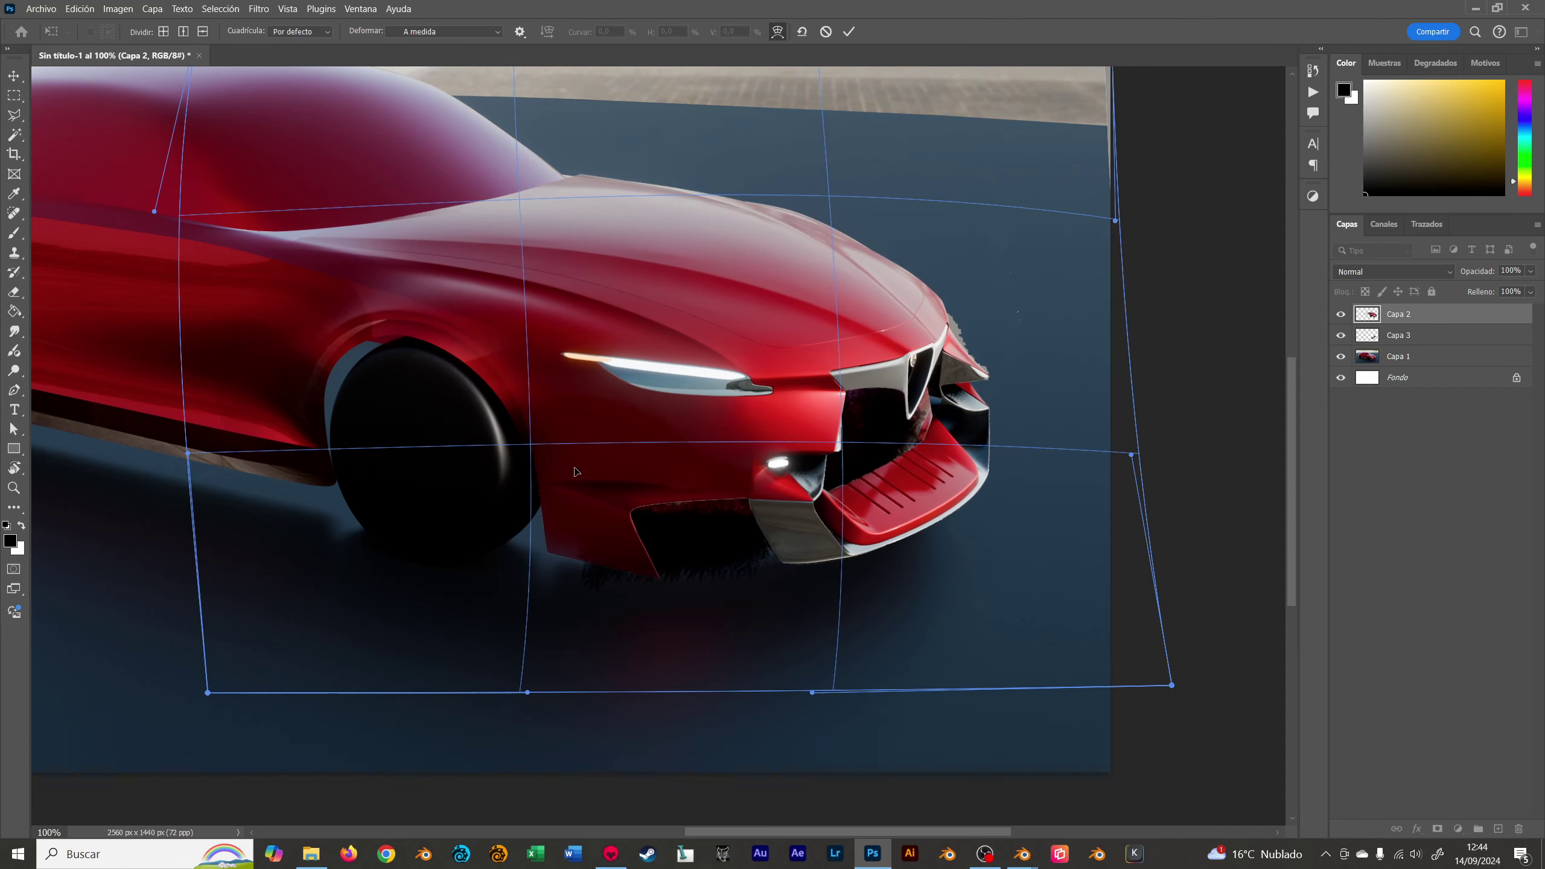
pyautogui.moveTo(812, 332); pyautogui.dragTo(812, 325)
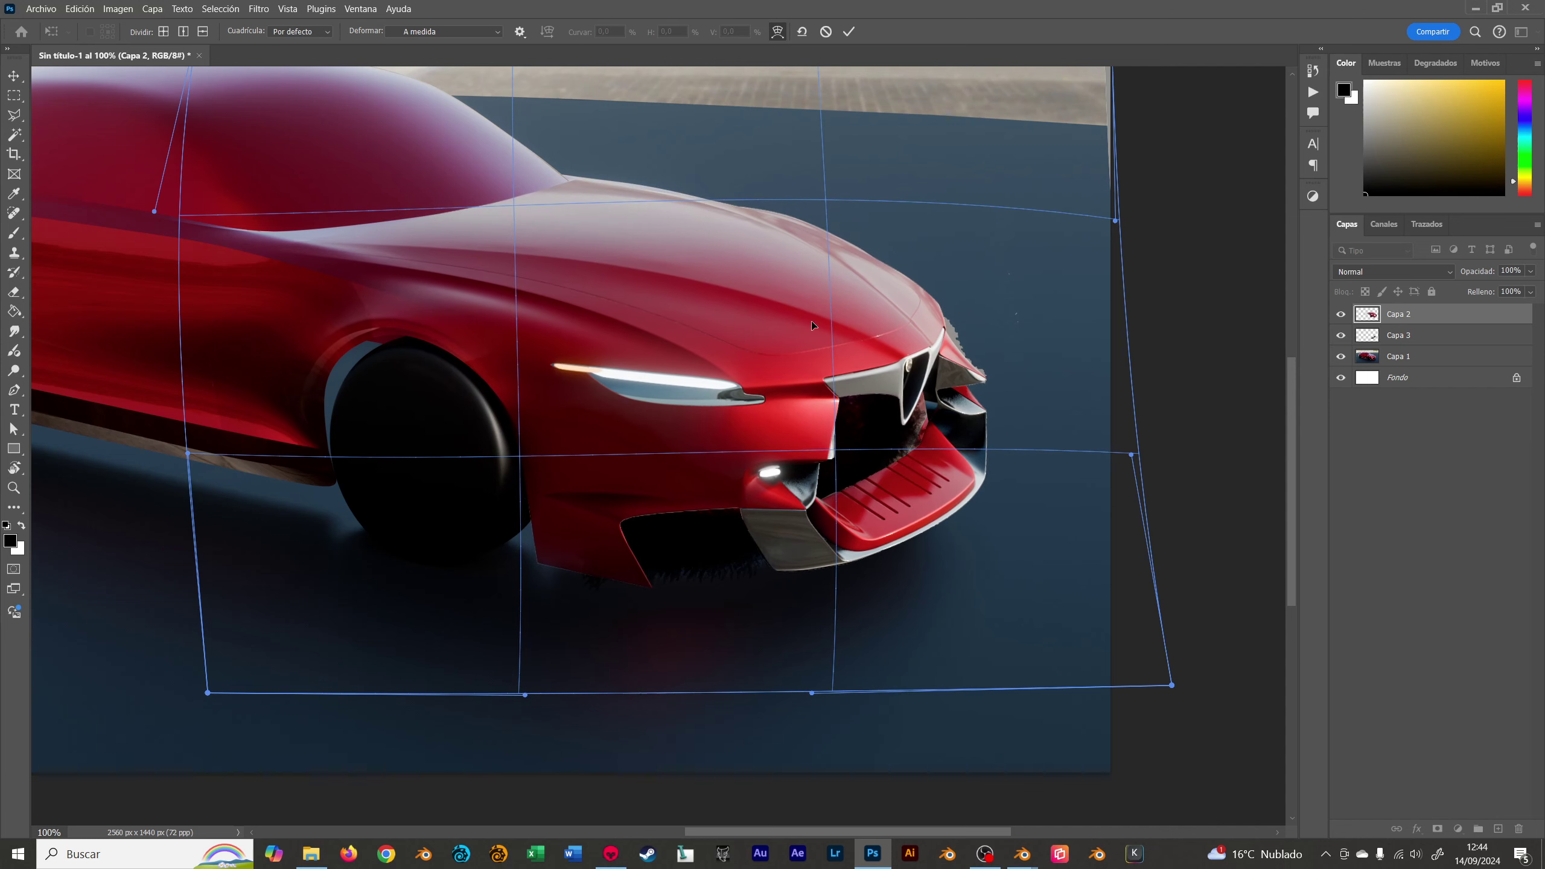
pyautogui.press('Return')
# - Set the Eraser to a soft 96 px brush with 0% hardness
pyautogui.press('e')
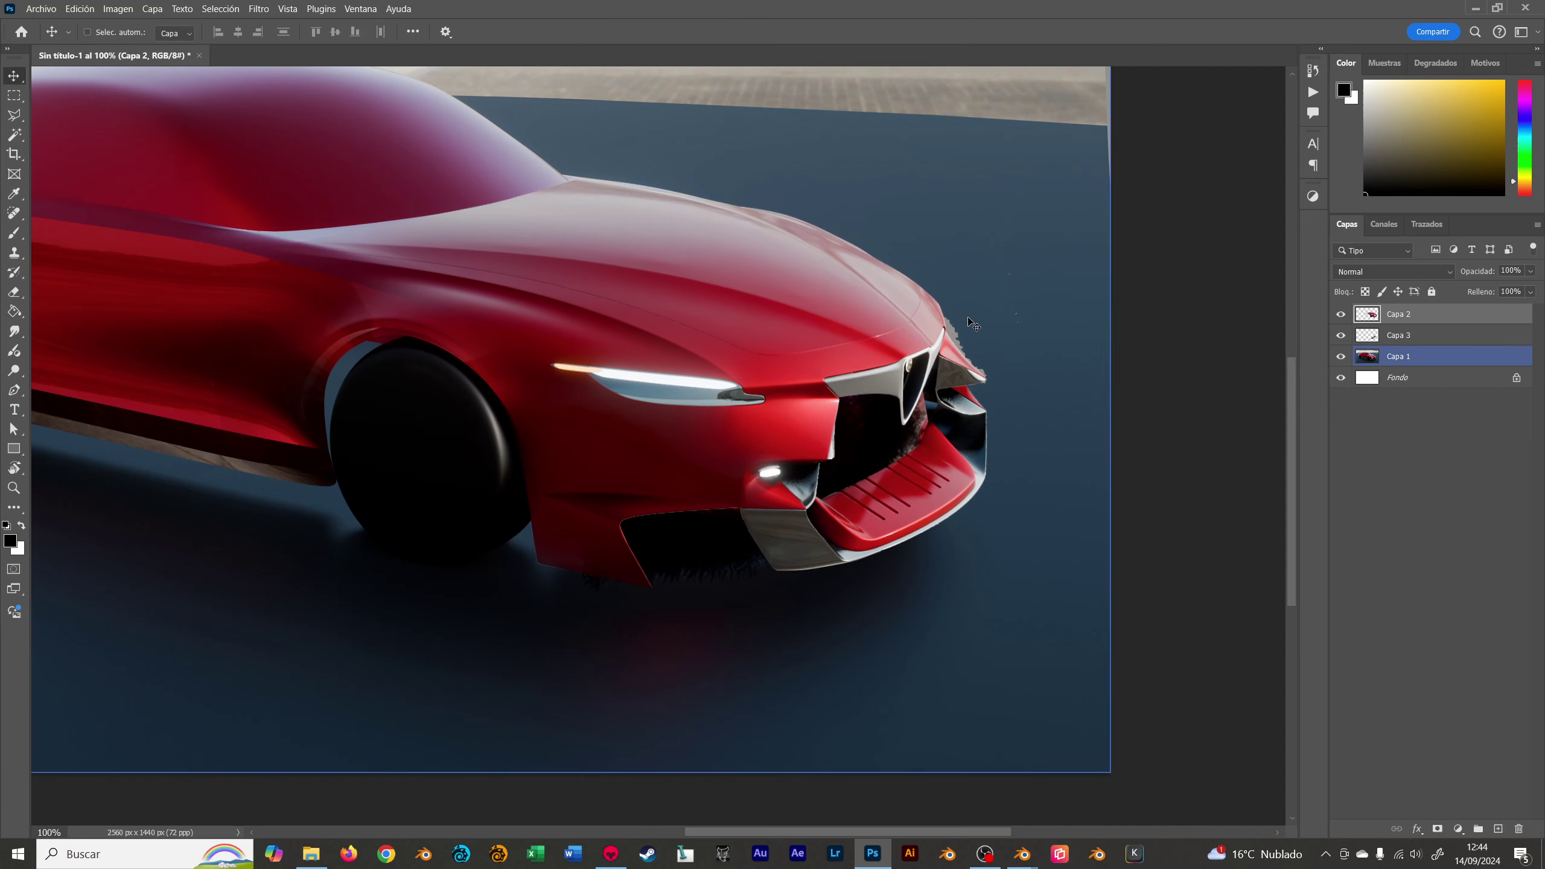
pyautogui.keyDown('alt'); pyautogui.moveTo(913, 331); pyautogui.dragTo(984, 295, button='right'); pyautogui.keyUp('alt')
pyautogui.rightClick(990, 321)
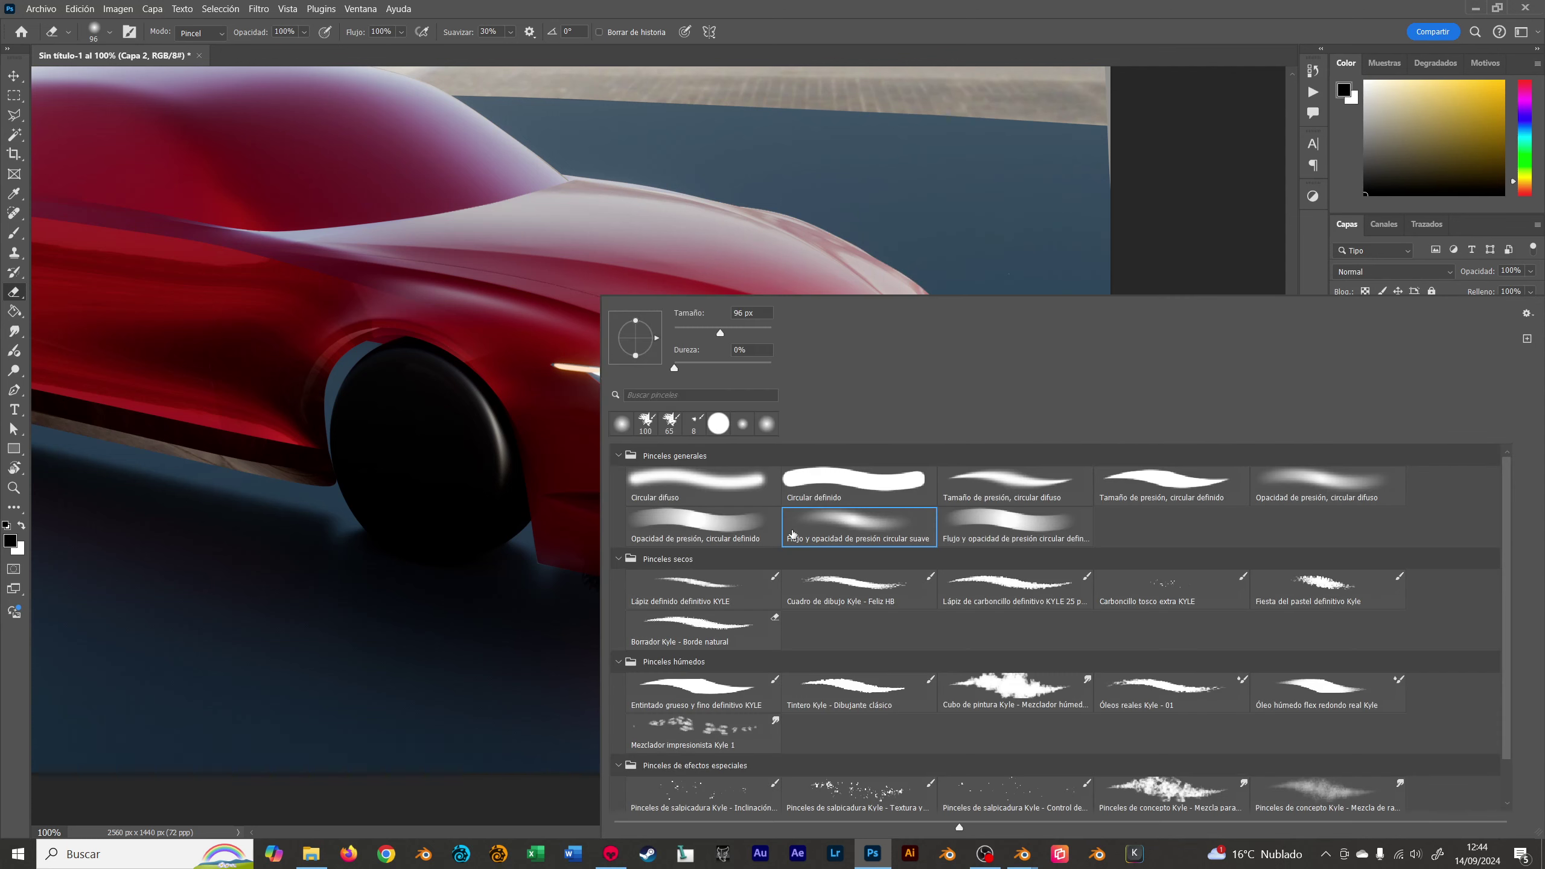
pyautogui.press('Escape')
pyautogui.rightClick(945, 318)
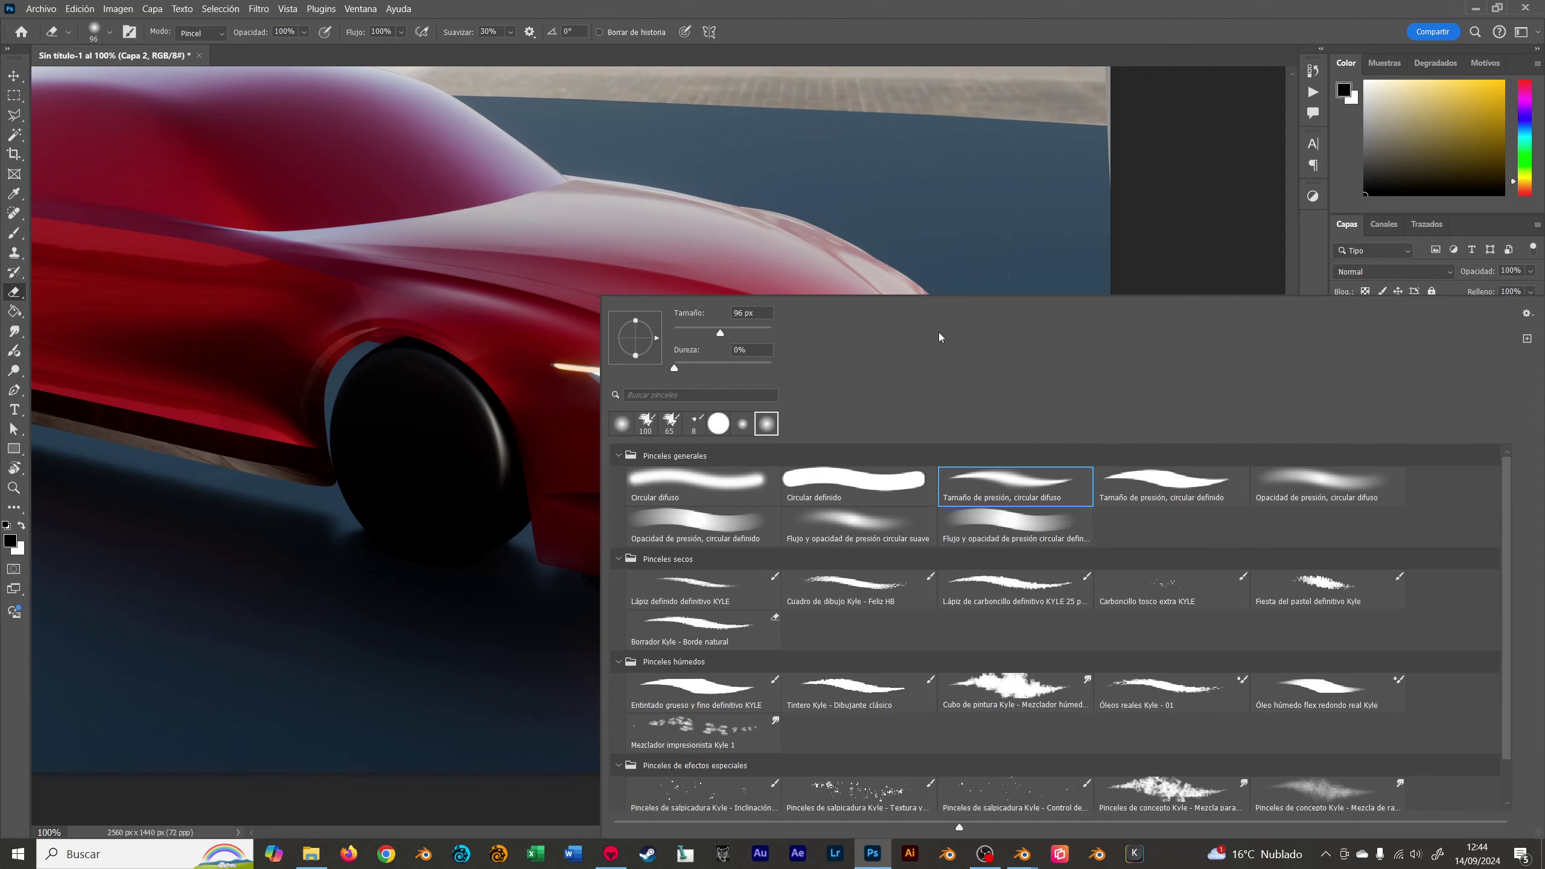
pyautogui.press('Escape')
pyautogui.keyDown('ctrl'); pyautogui.click(1061, 303); pyautogui.keyUp('ctrl')
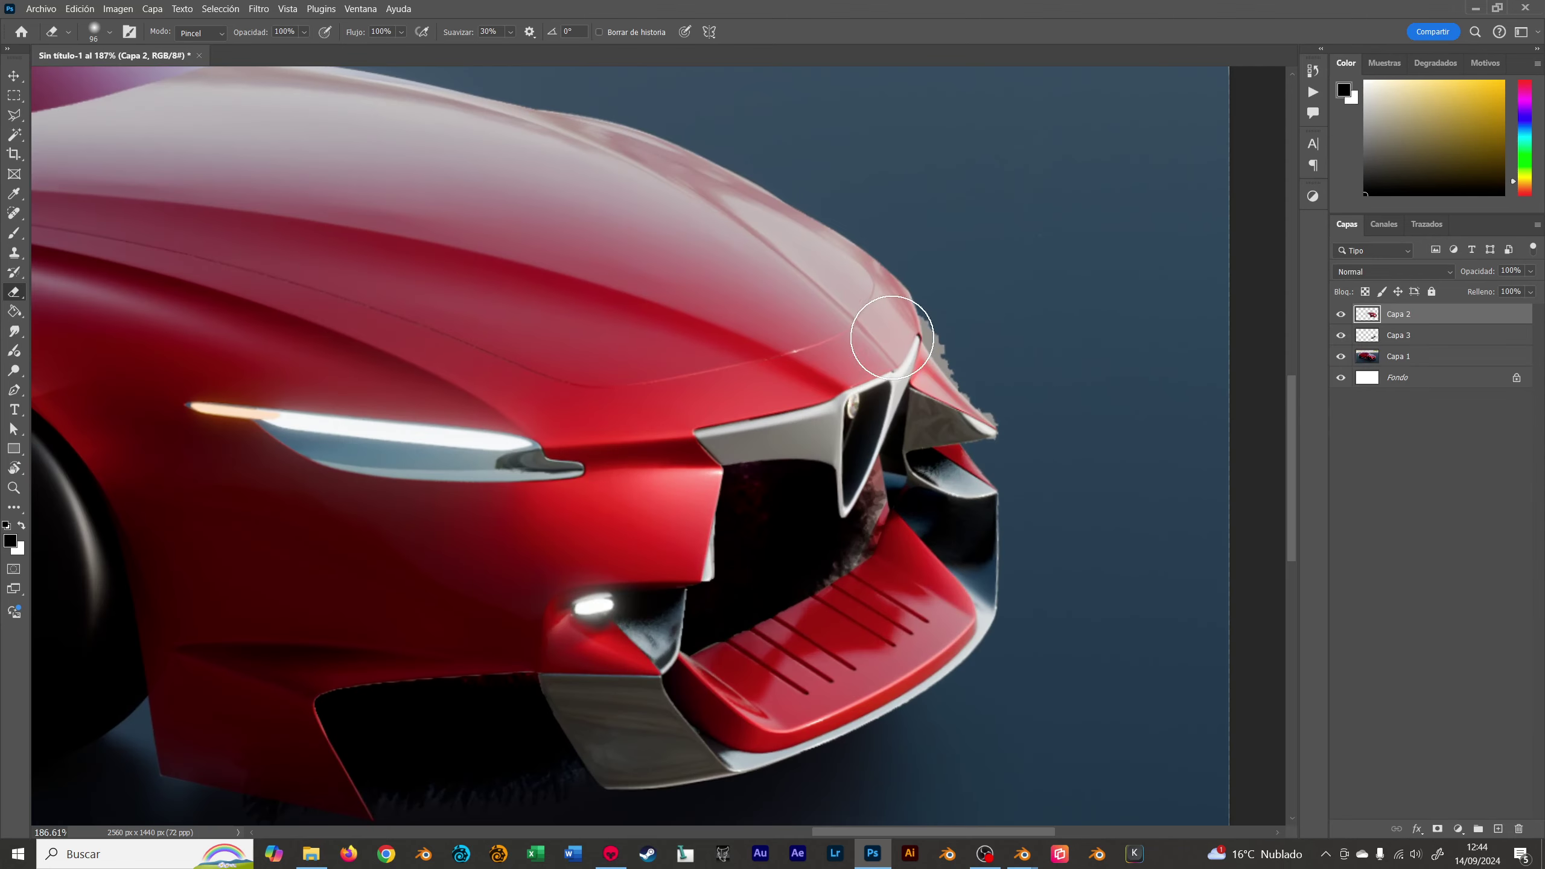
# - Zoom in and erase the grey jagged fringe beside the grille with a smaller eraser
pyautogui.keyDown('ctrl'); pyautogui.click(960, 323); pyautogui.keyUp('ctrl')
pyautogui.press('r')
pyautogui.moveTo(1006, 259)
pyautogui.mouseDown()
pyautogui.moveTo(1052, 366)
pyautogui.moveTo(923, 412)
pyautogui.mouseUp()
pyautogui.press('Escape')
pyautogui.keyDown('ctrl'); pyautogui.click(845, 329); pyautogui.keyUp('ctrl')
pyautogui.press('e')
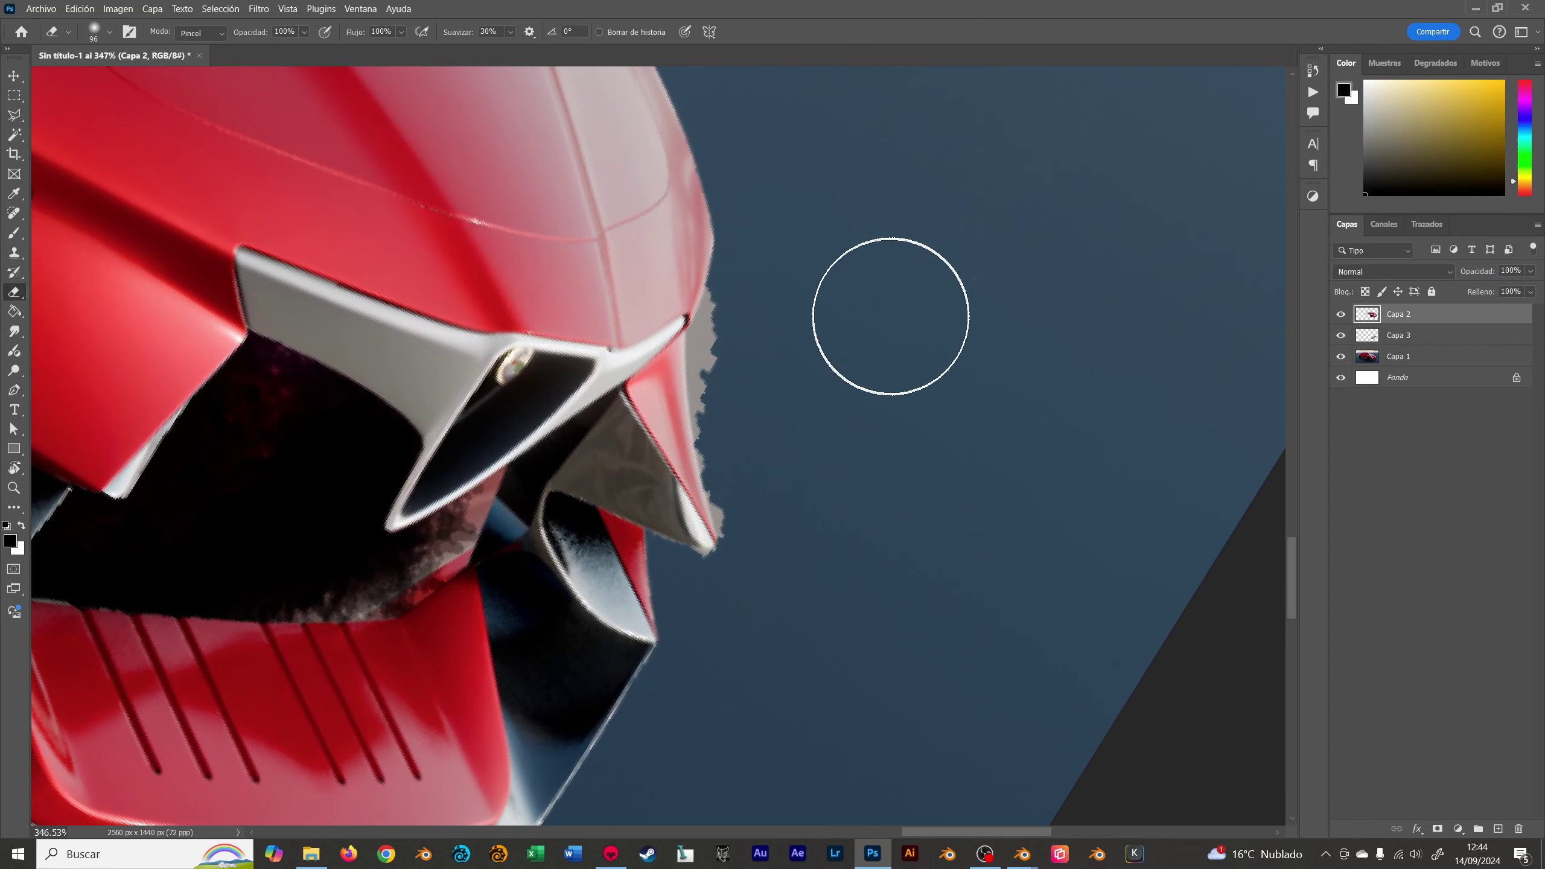
pyautogui.keyDown('ctrl'); pyautogui.keyDown('alt'); pyautogui.moveTo(888, 312); pyautogui.dragTo(776, 316, button='right'); pyautogui.keyUp('alt'); pyautogui.keyUp('ctrl')
pyautogui.moveTo(717, 269)
pyautogui.mouseDown()
pyautogui.moveTo(696, 338)
pyautogui.moveTo(715, 502)
pyautogui.mouseUp()
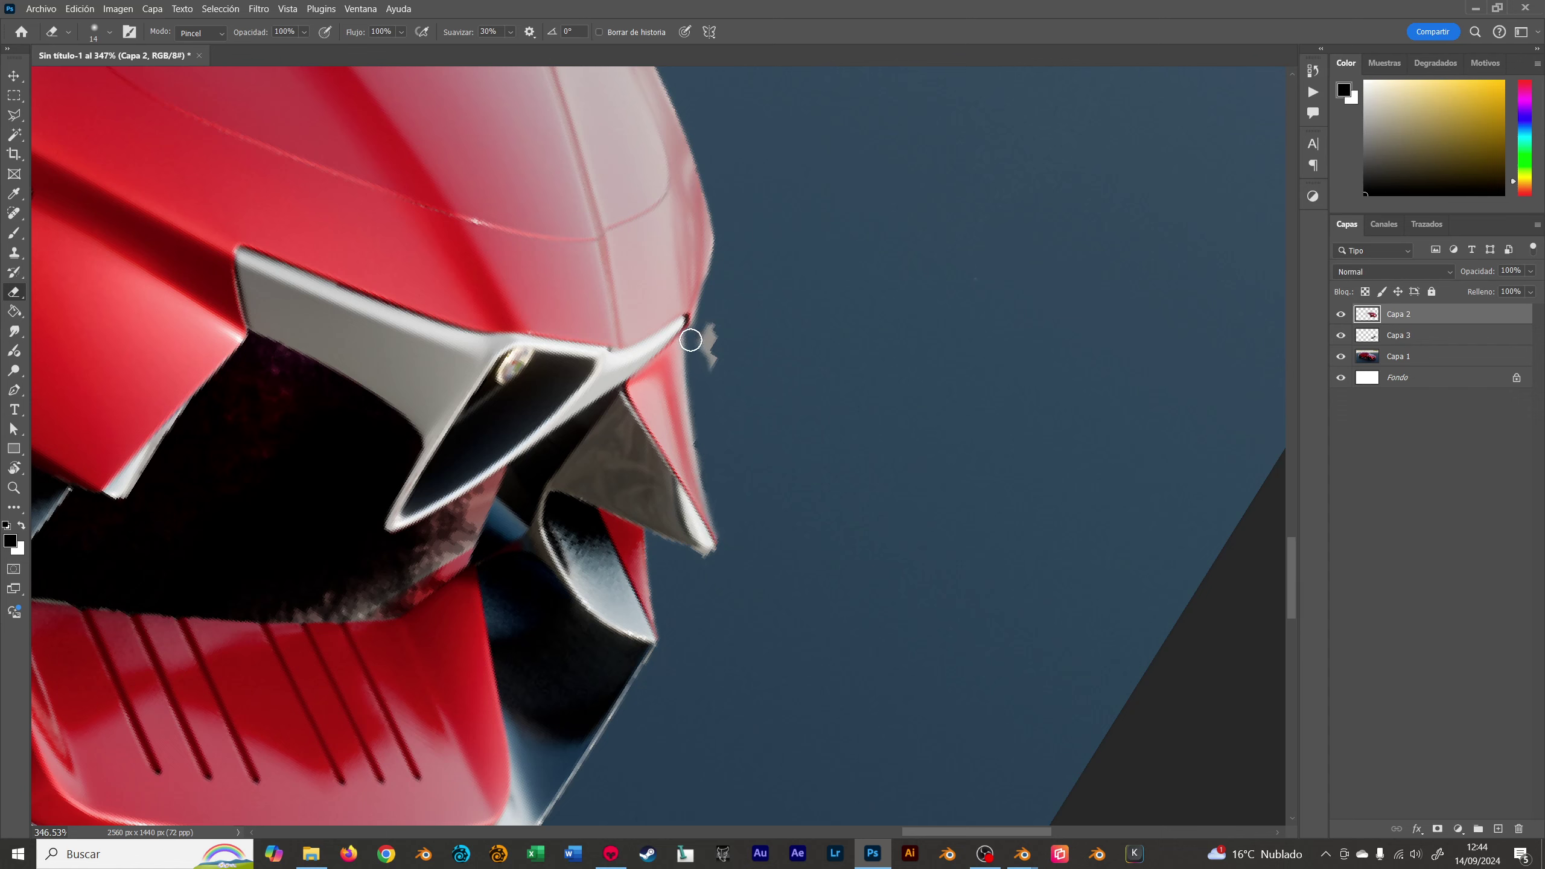
pyautogui.moveTo(711, 384); pyautogui.dragTo(731, 280)
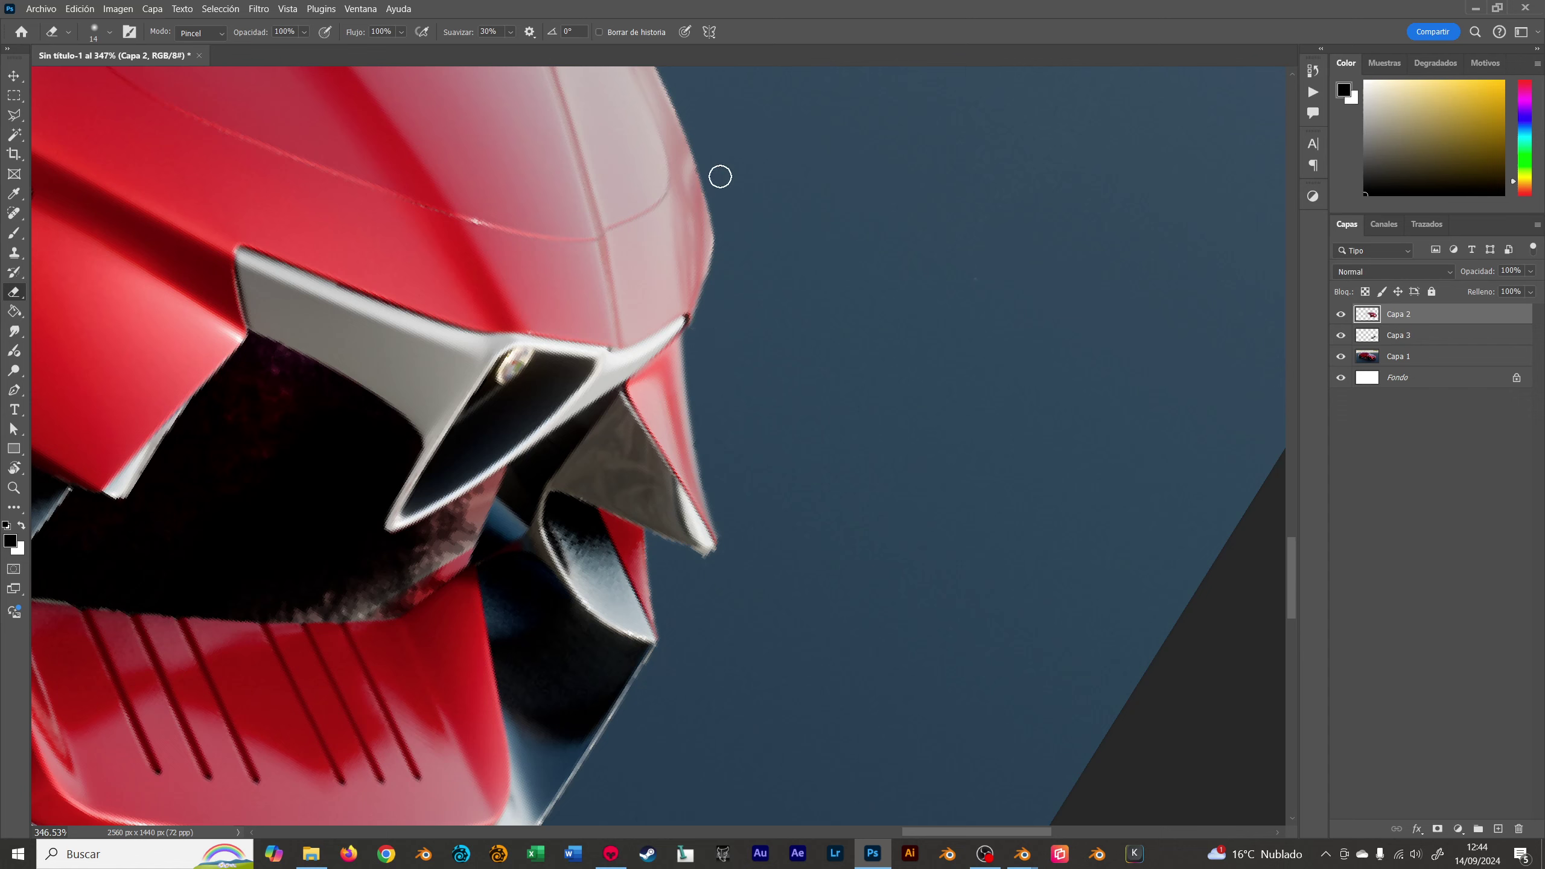
# - Paint over the dark grass under the bumper on Capa 3, then zoom back out
pyautogui.press('b')
pyautogui.keyDown('alt'); pyautogui.scroll(-3, 715, 263); pyautogui.keyUp('alt')
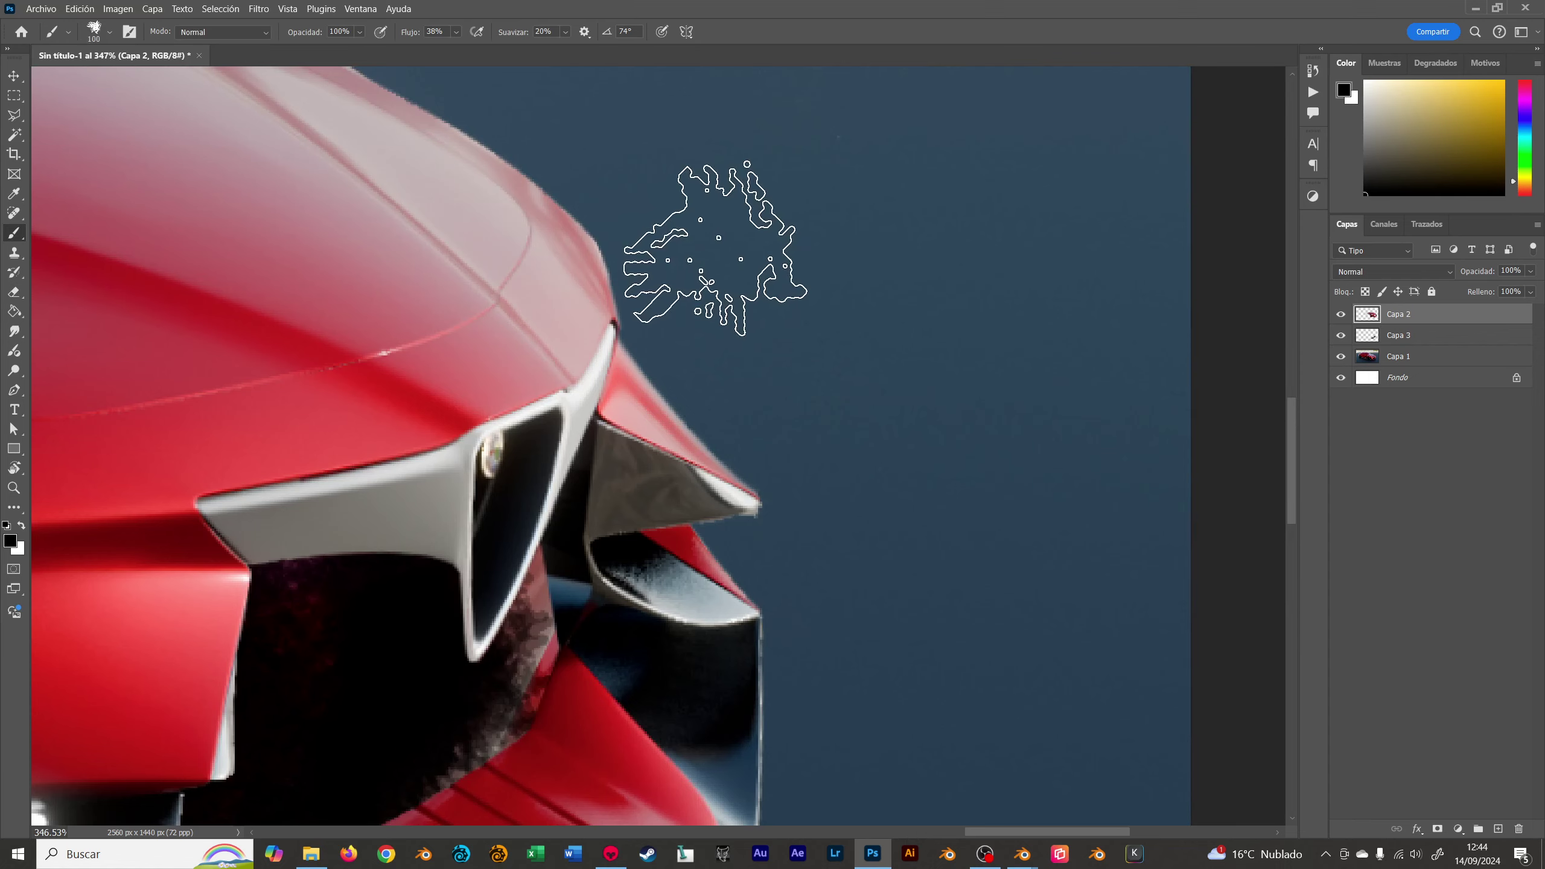
pyautogui.keyDown('alt'); pyautogui.scroll(-4, 715, 261); pyautogui.keyUp('alt')
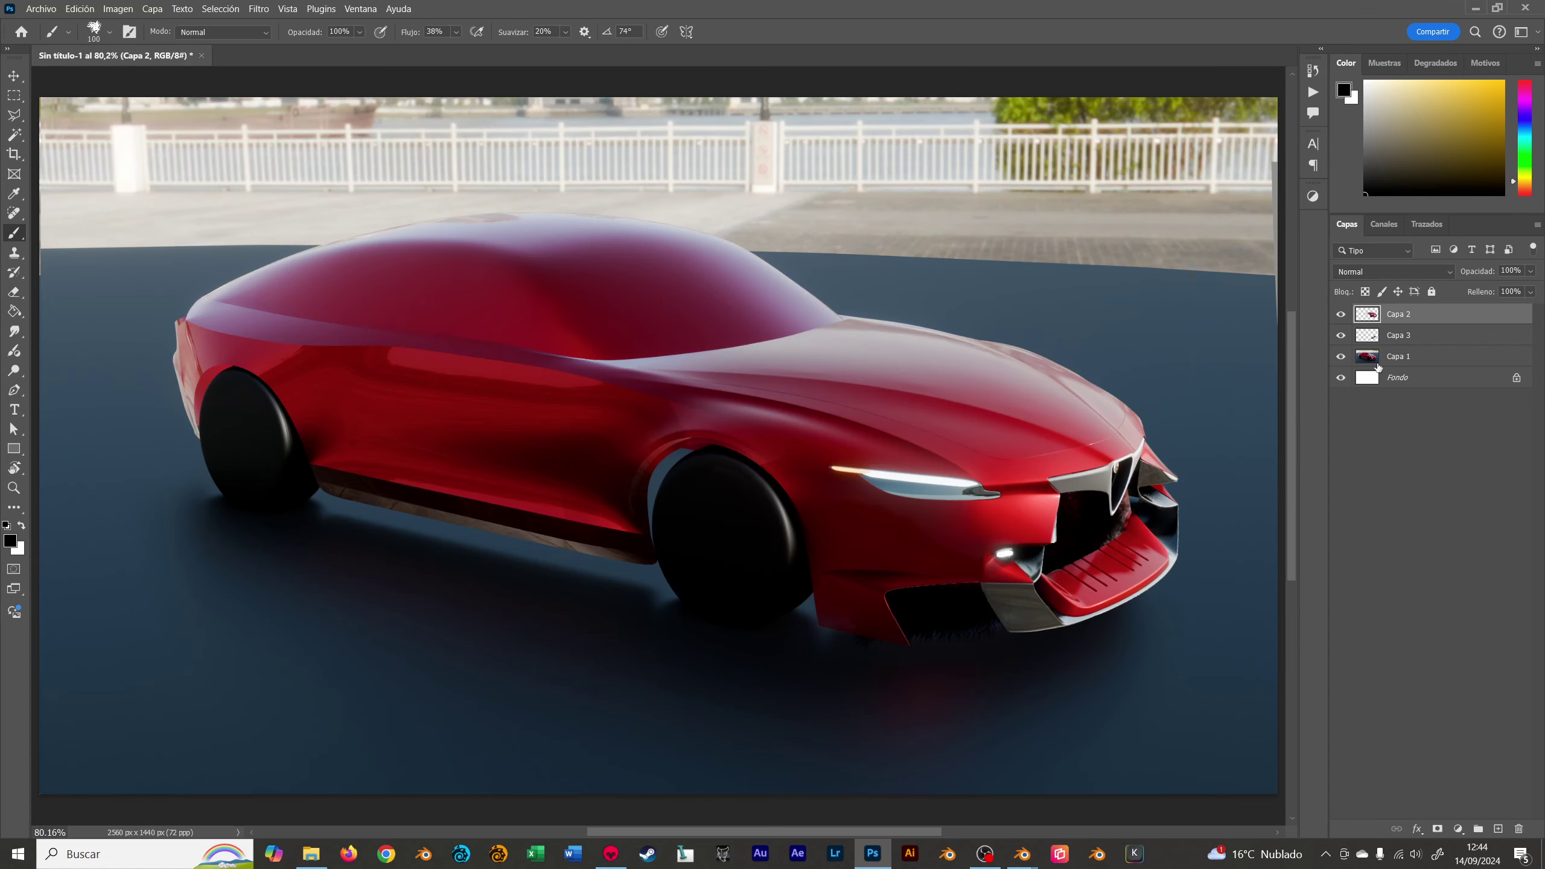
pyautogui.click(1370, 339)
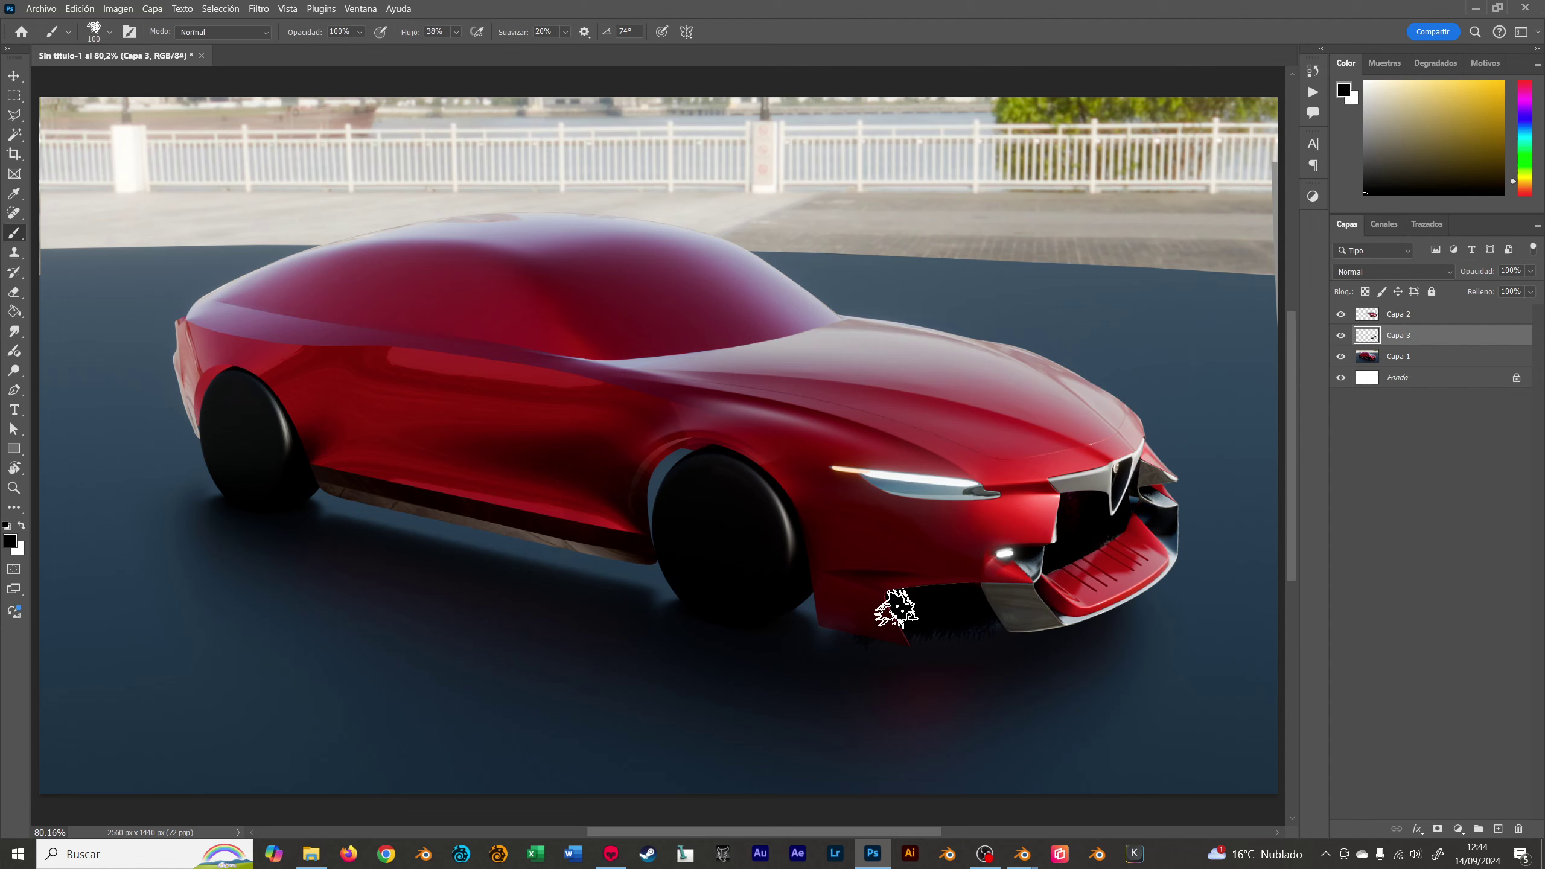
pyautogui.moveTo(890, 613); pyautogui.dragTo(969, 625)
pyautogui.hotkey('ctrl', '-')
pyautogui.press('v')
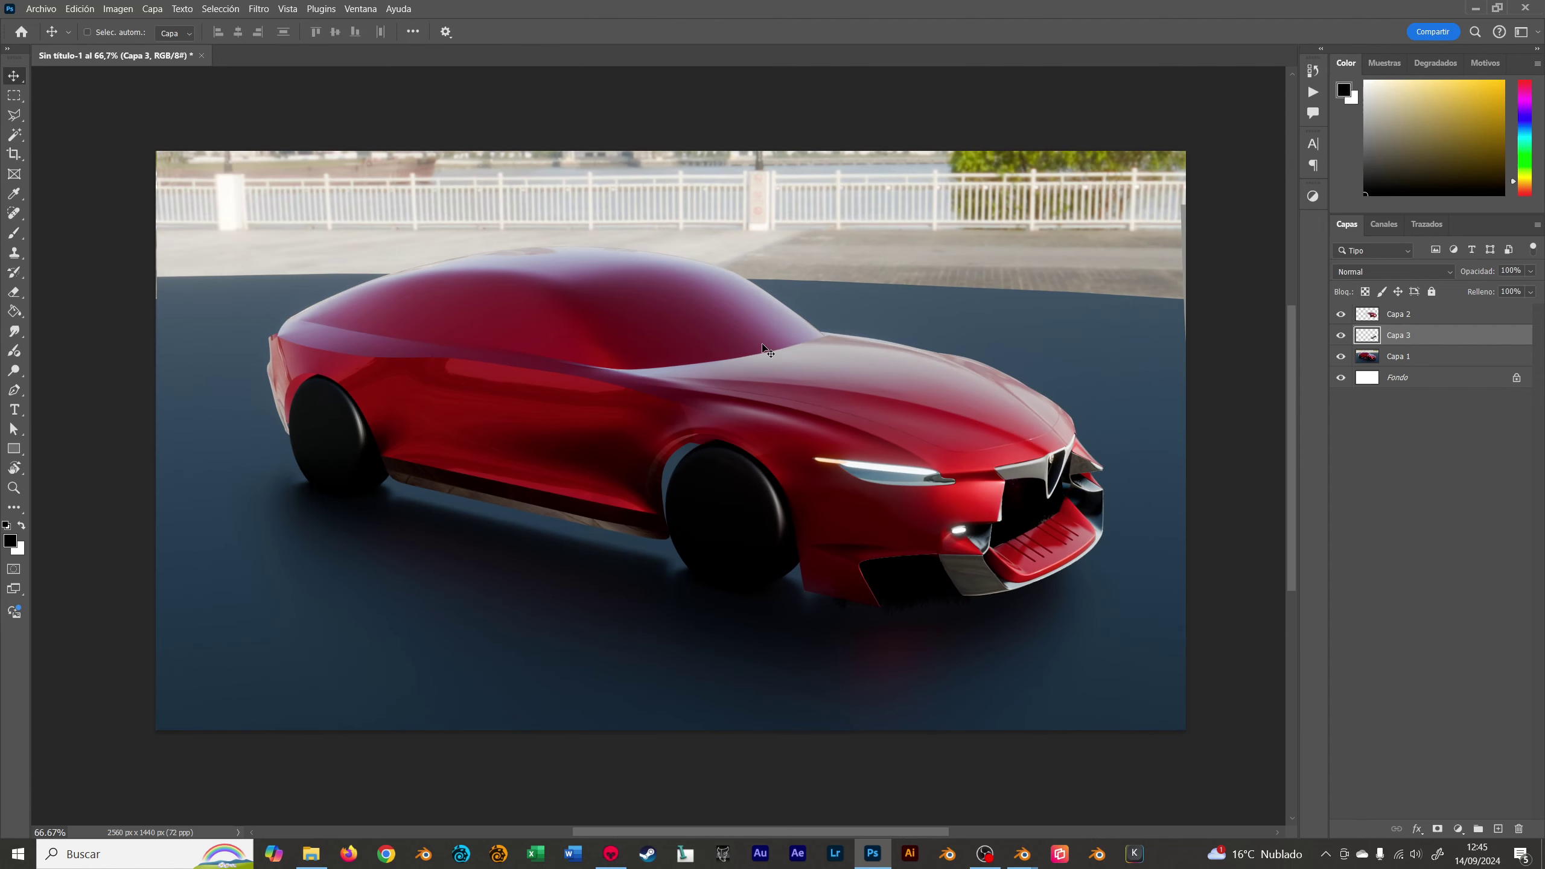
pyautogui.hotkey('ctrl', '+')
# - Switch to the CAR DESIGN Blender scene and start scaling the backdrop plane along Z
pyautogui.hotkey('alt', 'Tab')
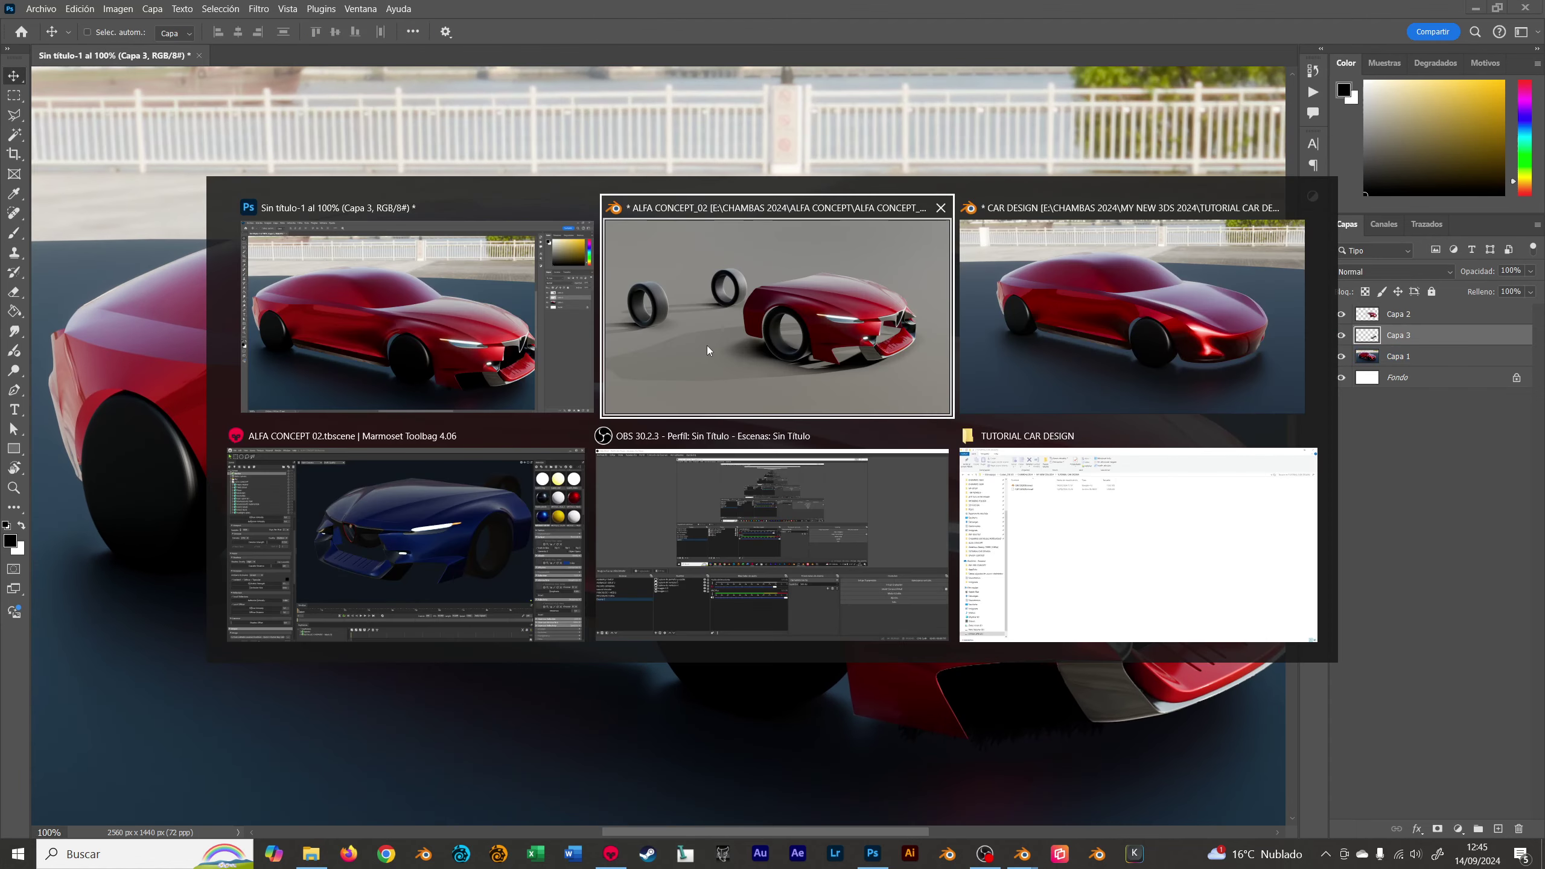
pyautogui.click(1108, 301)
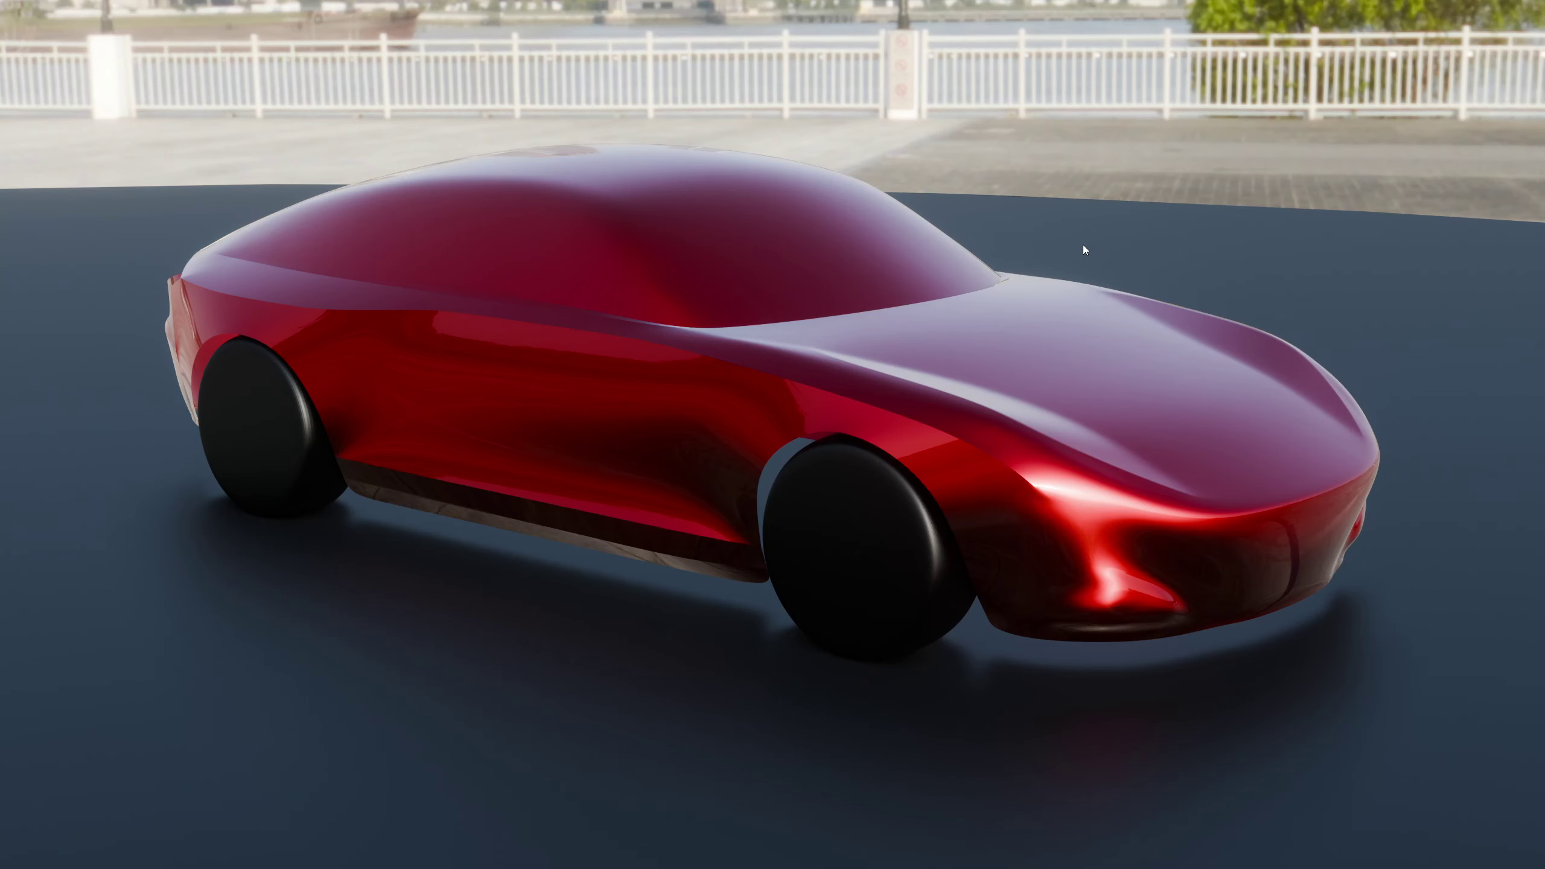
pyautogui.press('s')
pyautogui.press('z')
pyautogui.click(1201, 175)
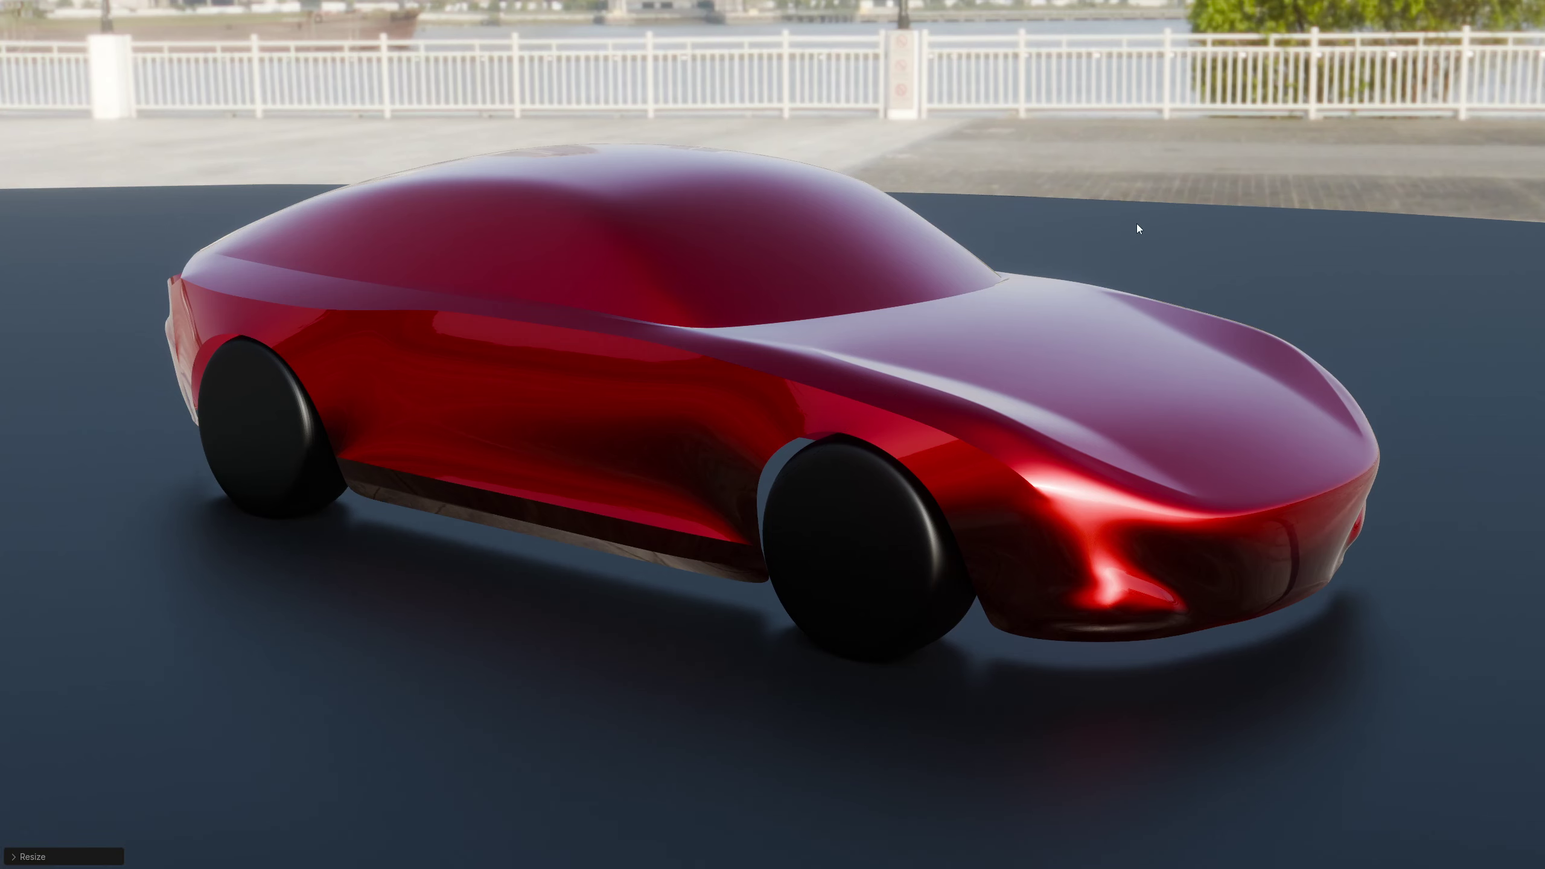
# - Set the backdrop plane's Z dimension to 3 m, then return to Photoshop
pyautogui.press('n')
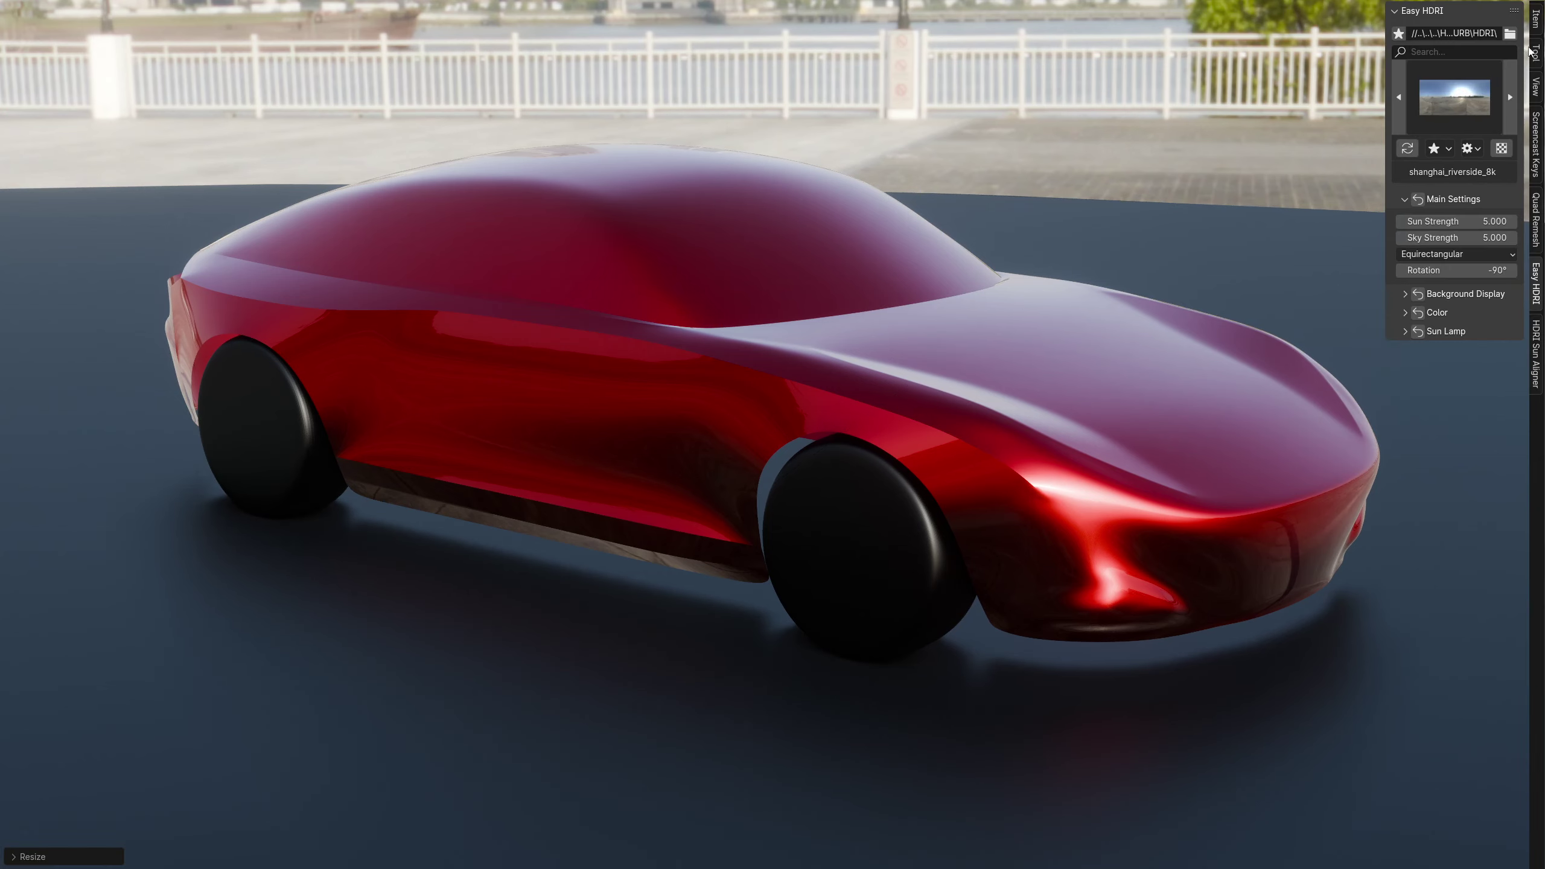
pyautogui.click(1537, 22)
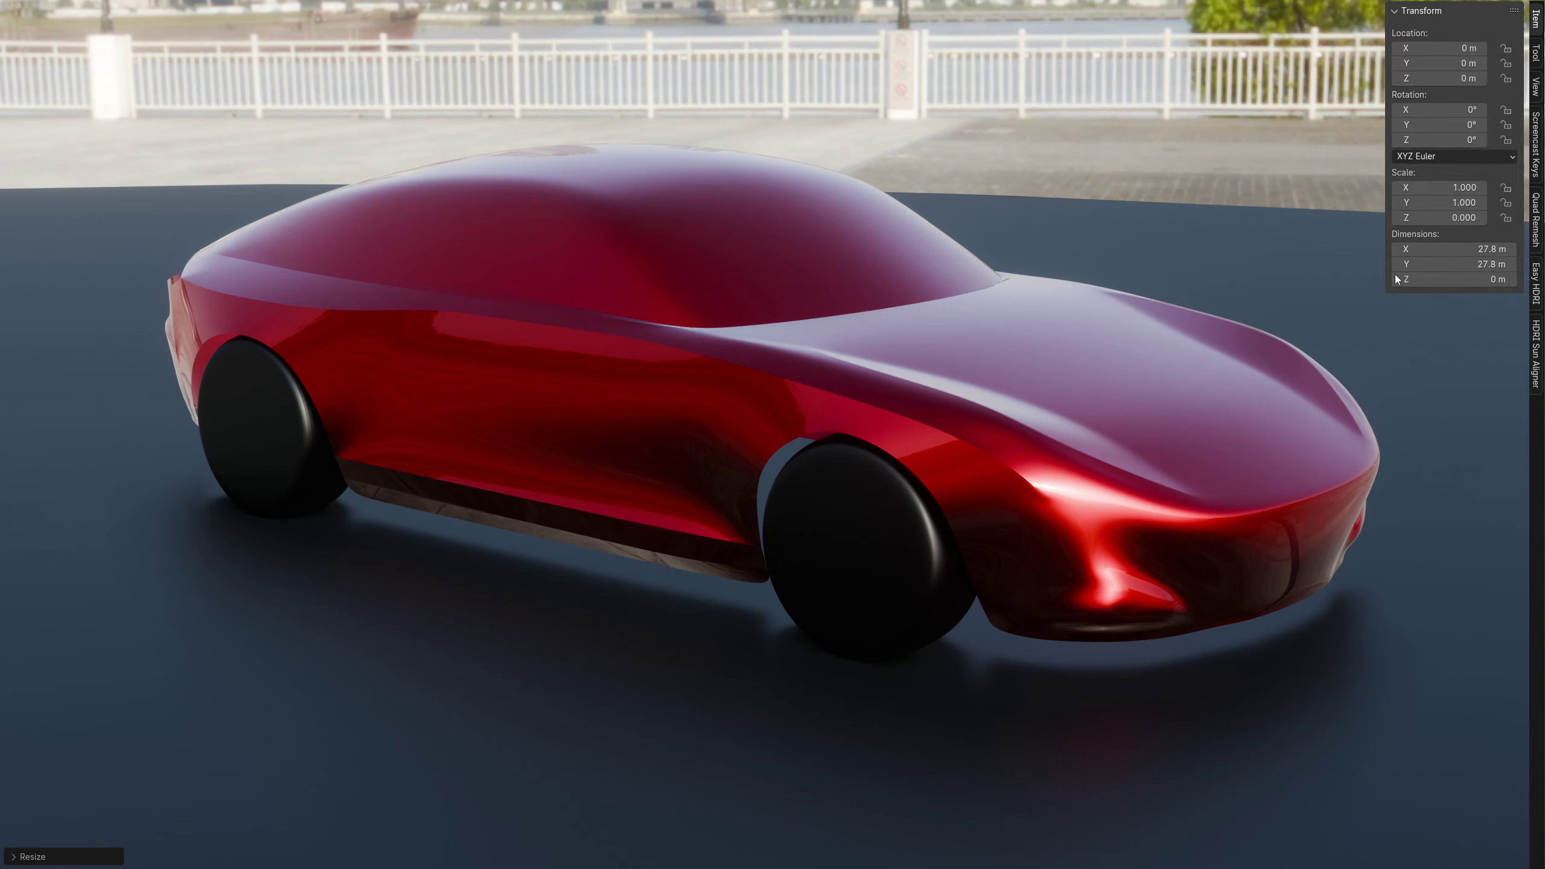
pyautogui.click(1431, 277)
pyautogui.write('1')
pyautogui.press('Return')
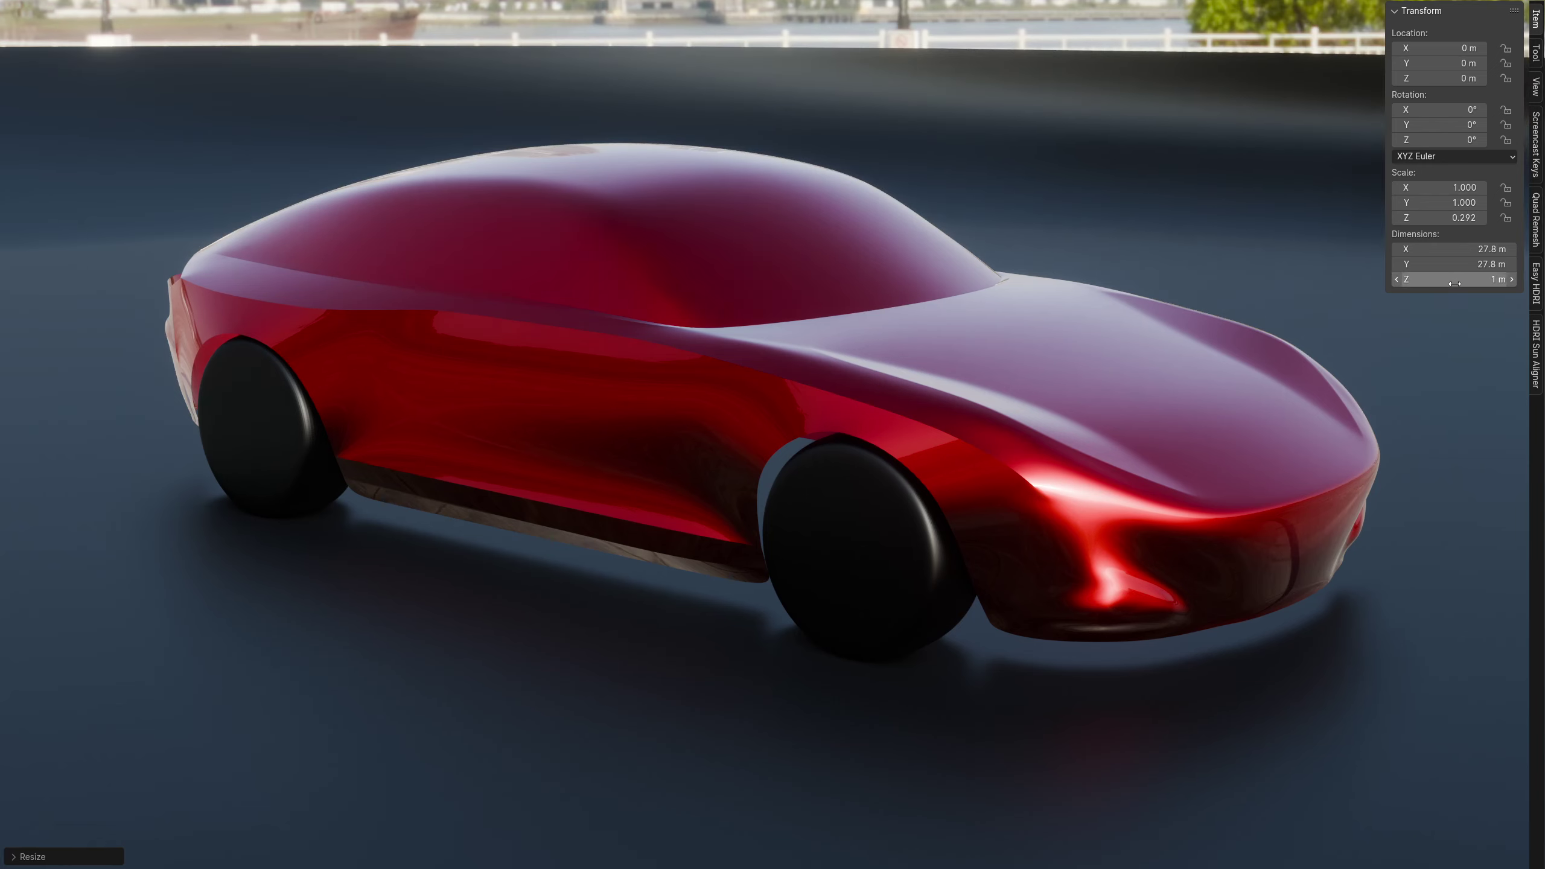
pyautogui.click(1459, 280)
pyautogui.write('3')
pyautogui.press('Return')
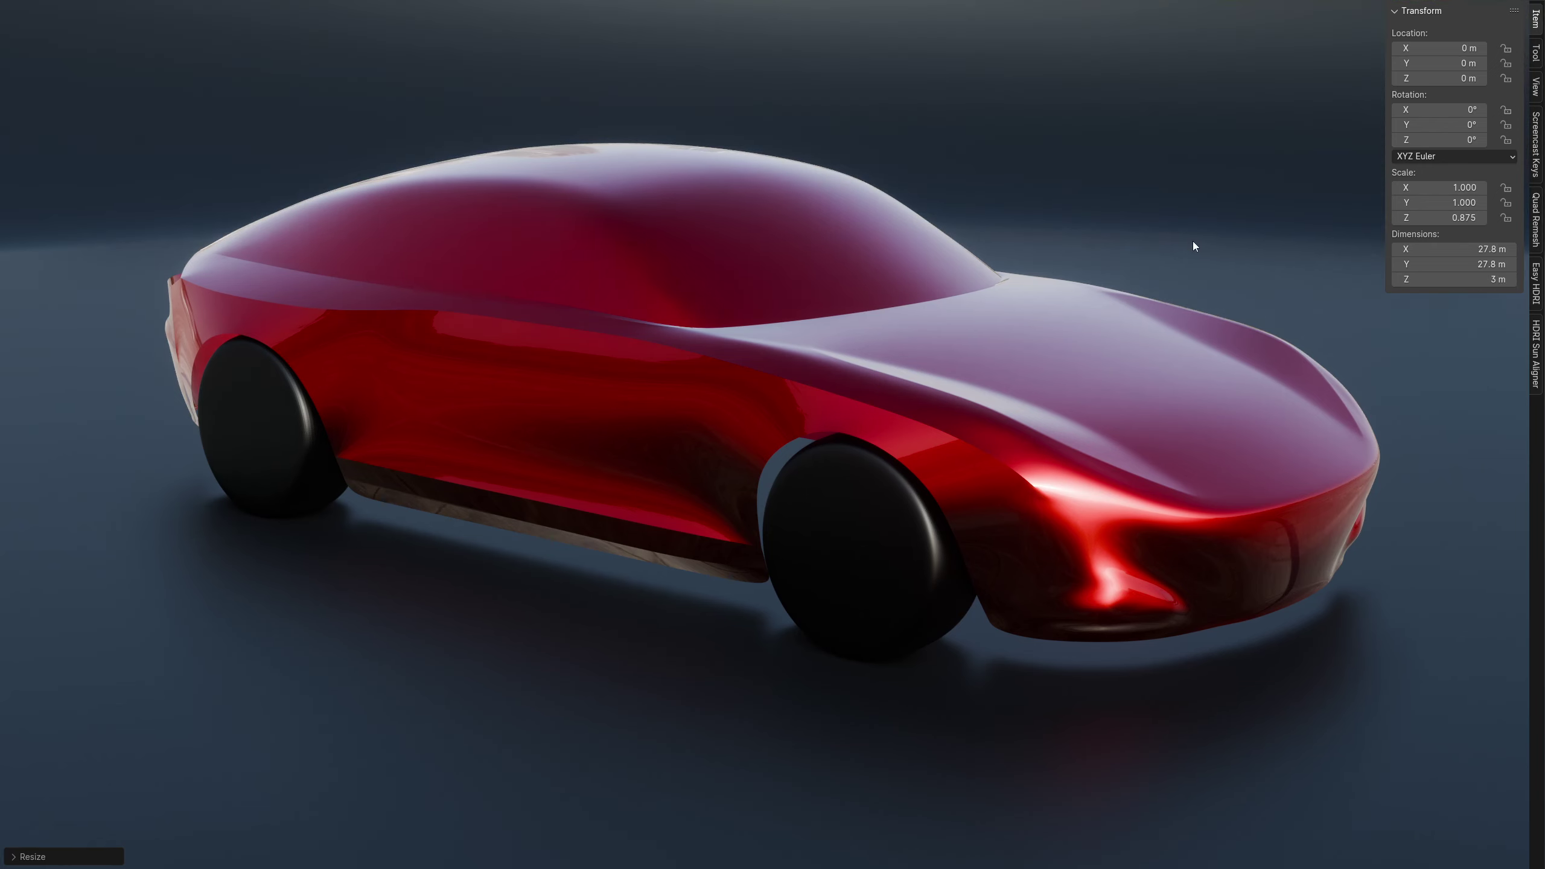
pyautogui.press('n')
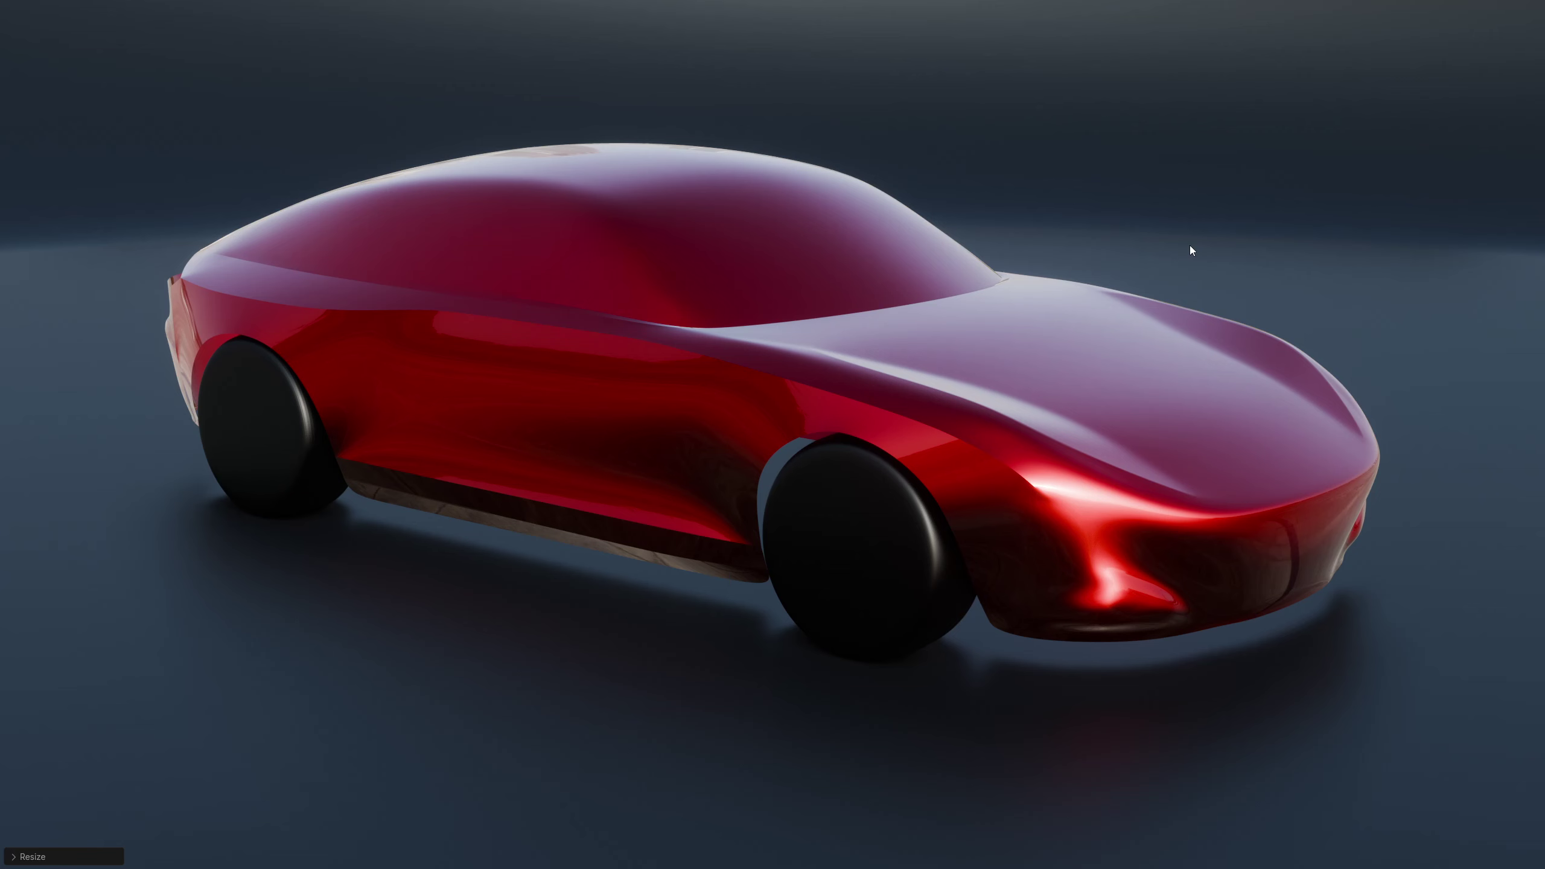
pyautogui.hotkey('alt', 'Tab')
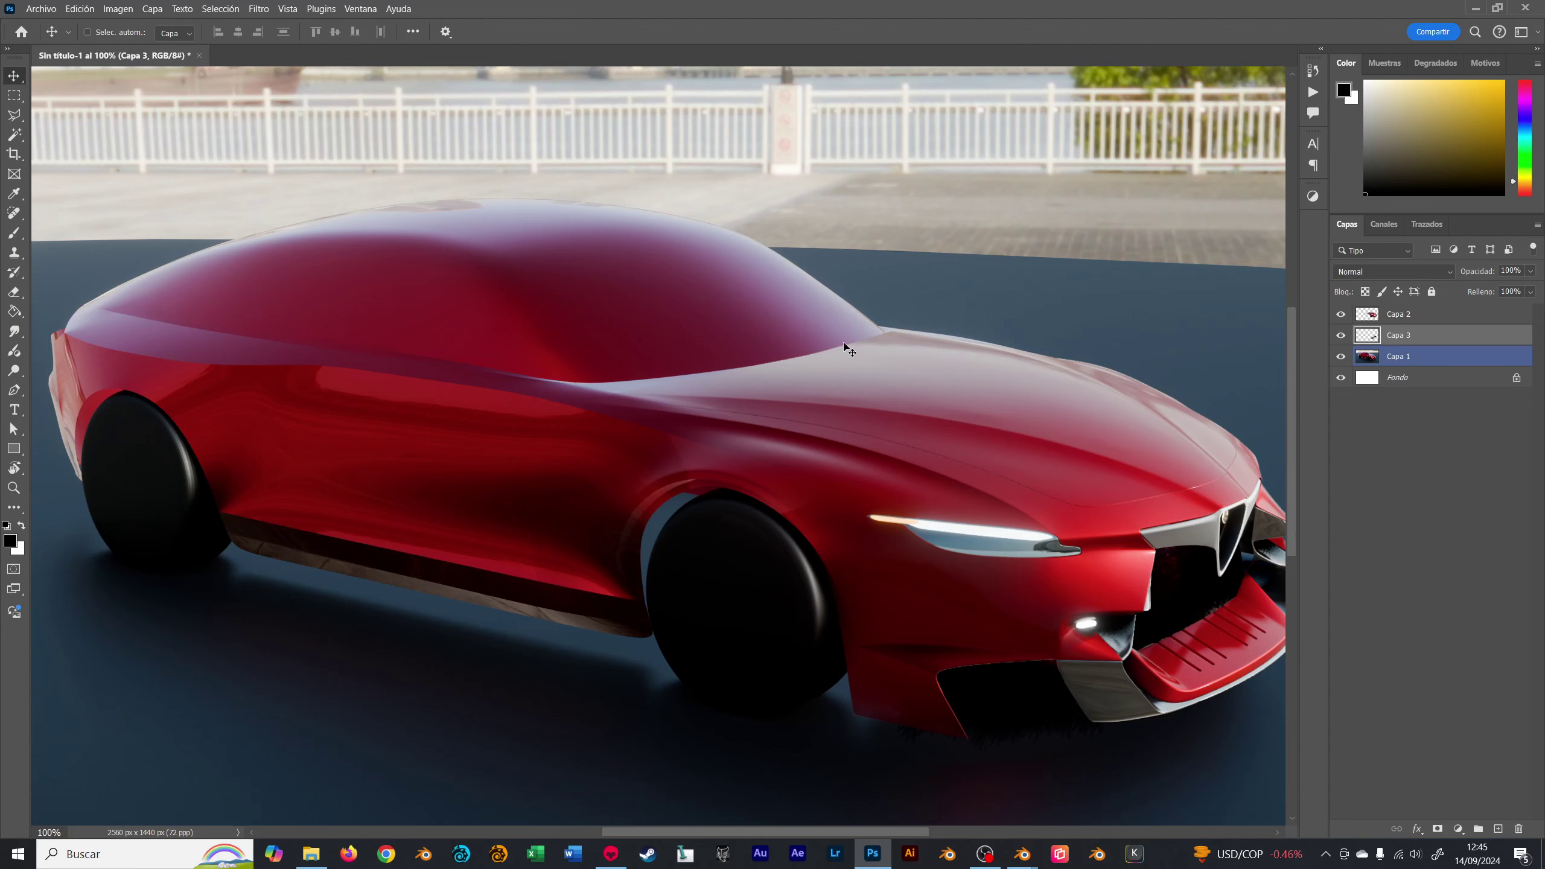
# - Paste the new studio render above Capa 1 and fit the whole image in view
pyautogui.click(1403, 361)
pyautogui.hotkey('ctrl', 'v')
pyautogui.hotkey('ctrl', '0')
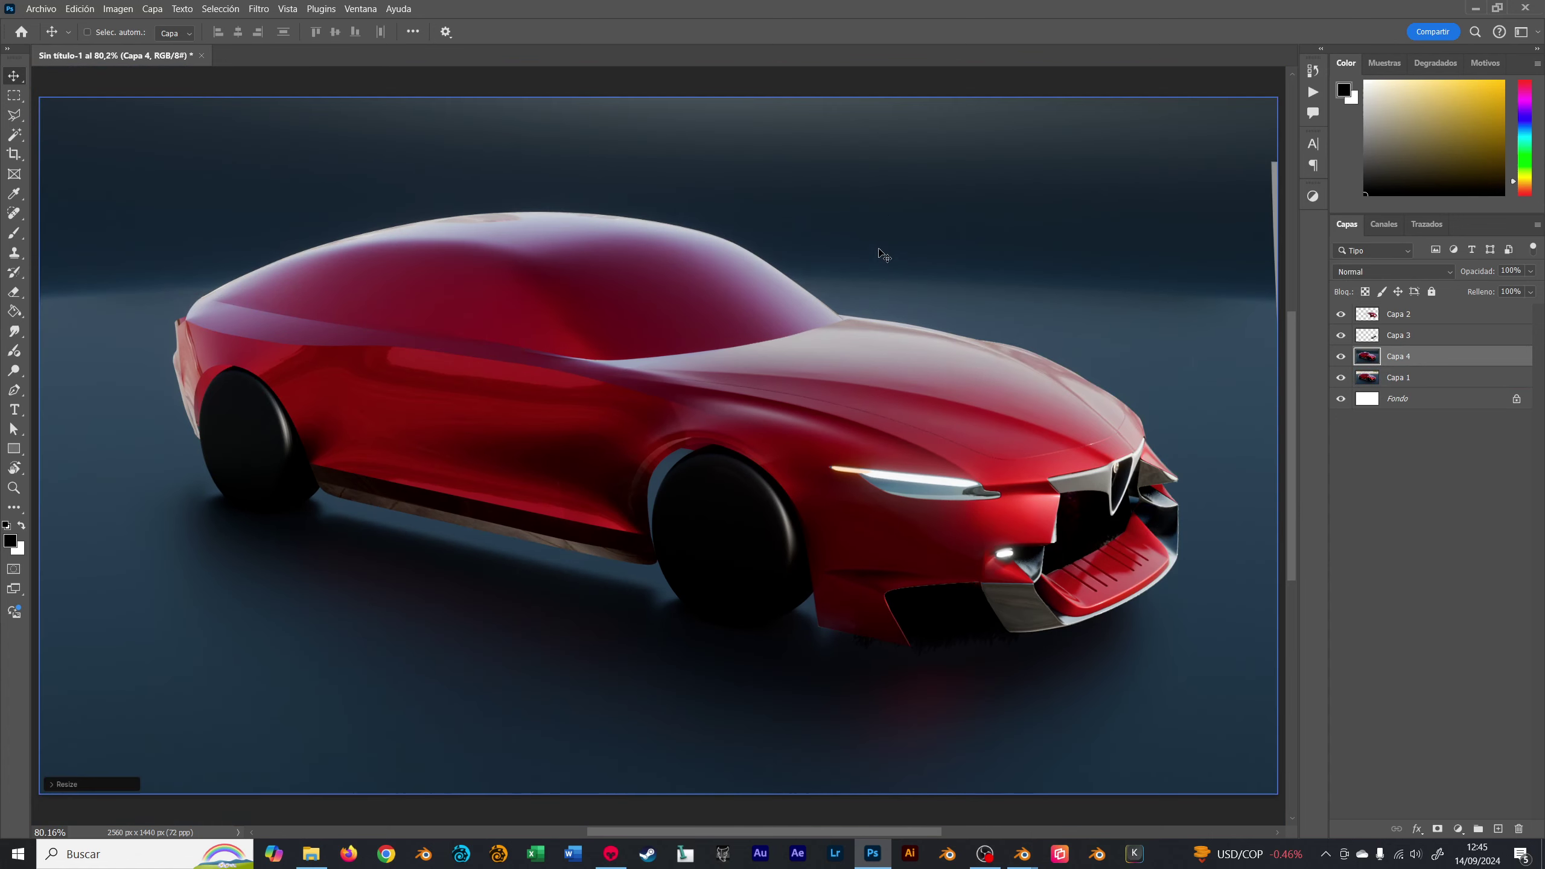
# - Set up a soft round dark-blue brush on Capa 2, then open Save for Web
pyautogui.keyDown('ctrl'); pyautogui.click(608, 487); pyautogui.keyUp('ctrl')
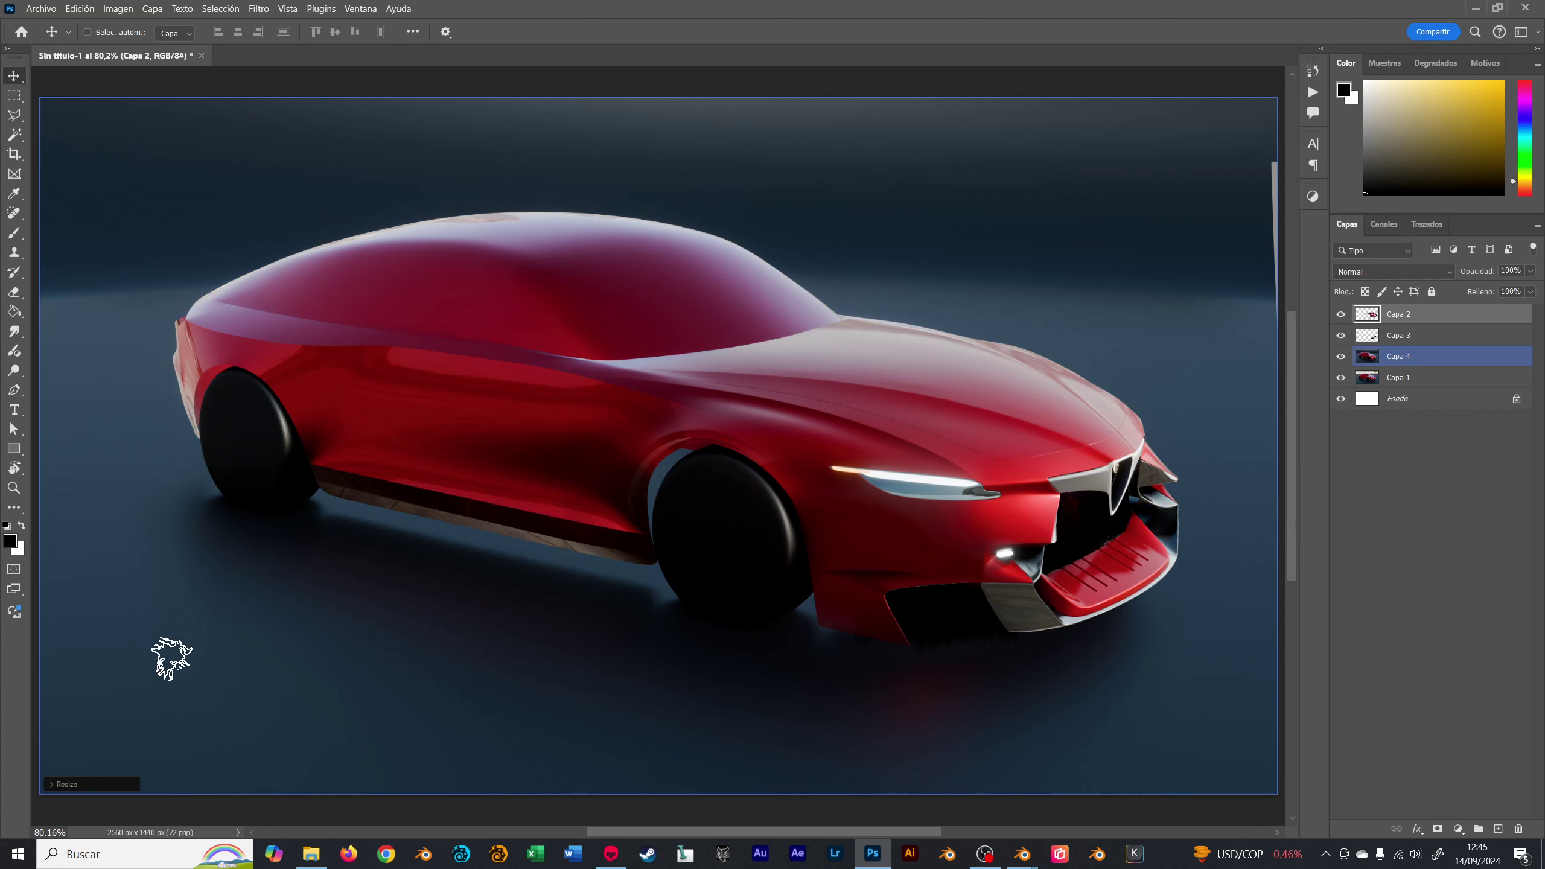
pyautogui.press('b')
pyautogui.keyDown('alt'); pyautogui.click(165, 724); pyautogui.keyUp('alt')
pyautogui.rightClick(168, 670)
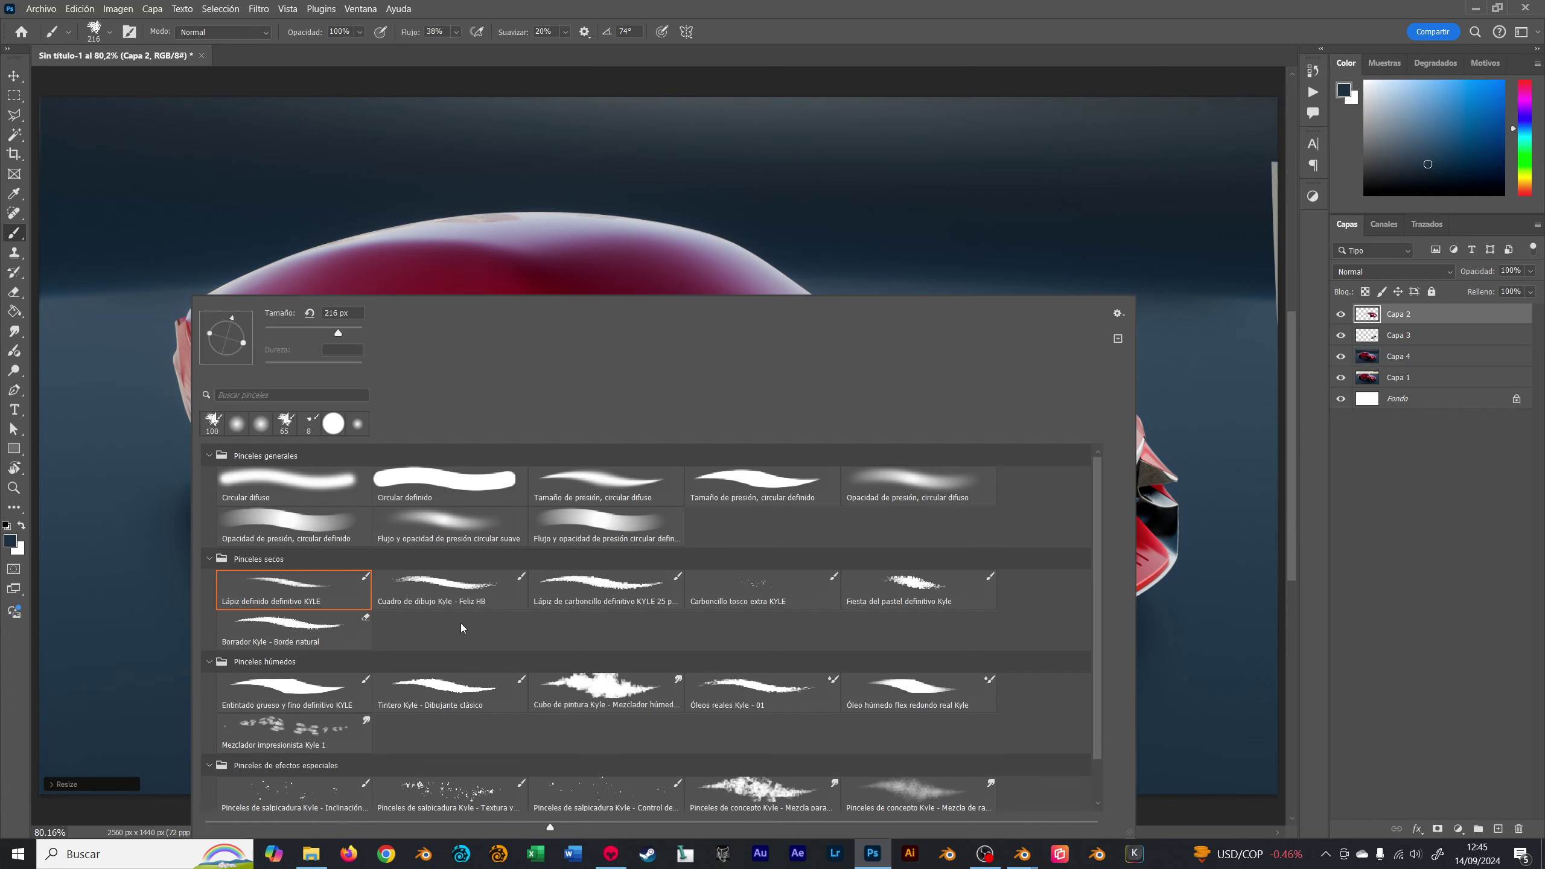
pyautogui.click(427, 531)
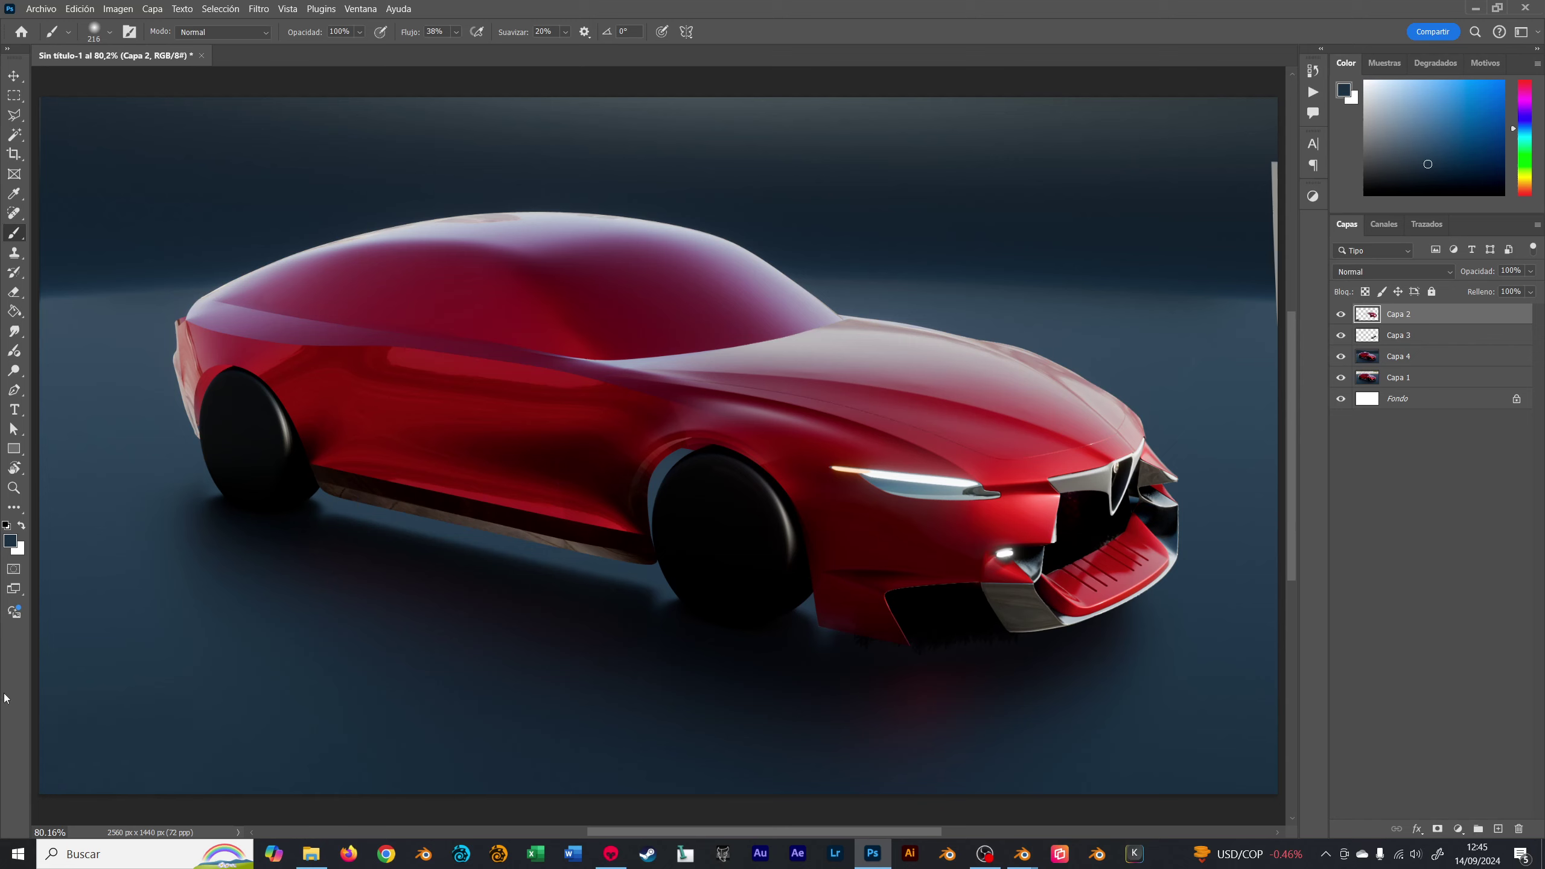
pyautogui.press('v')
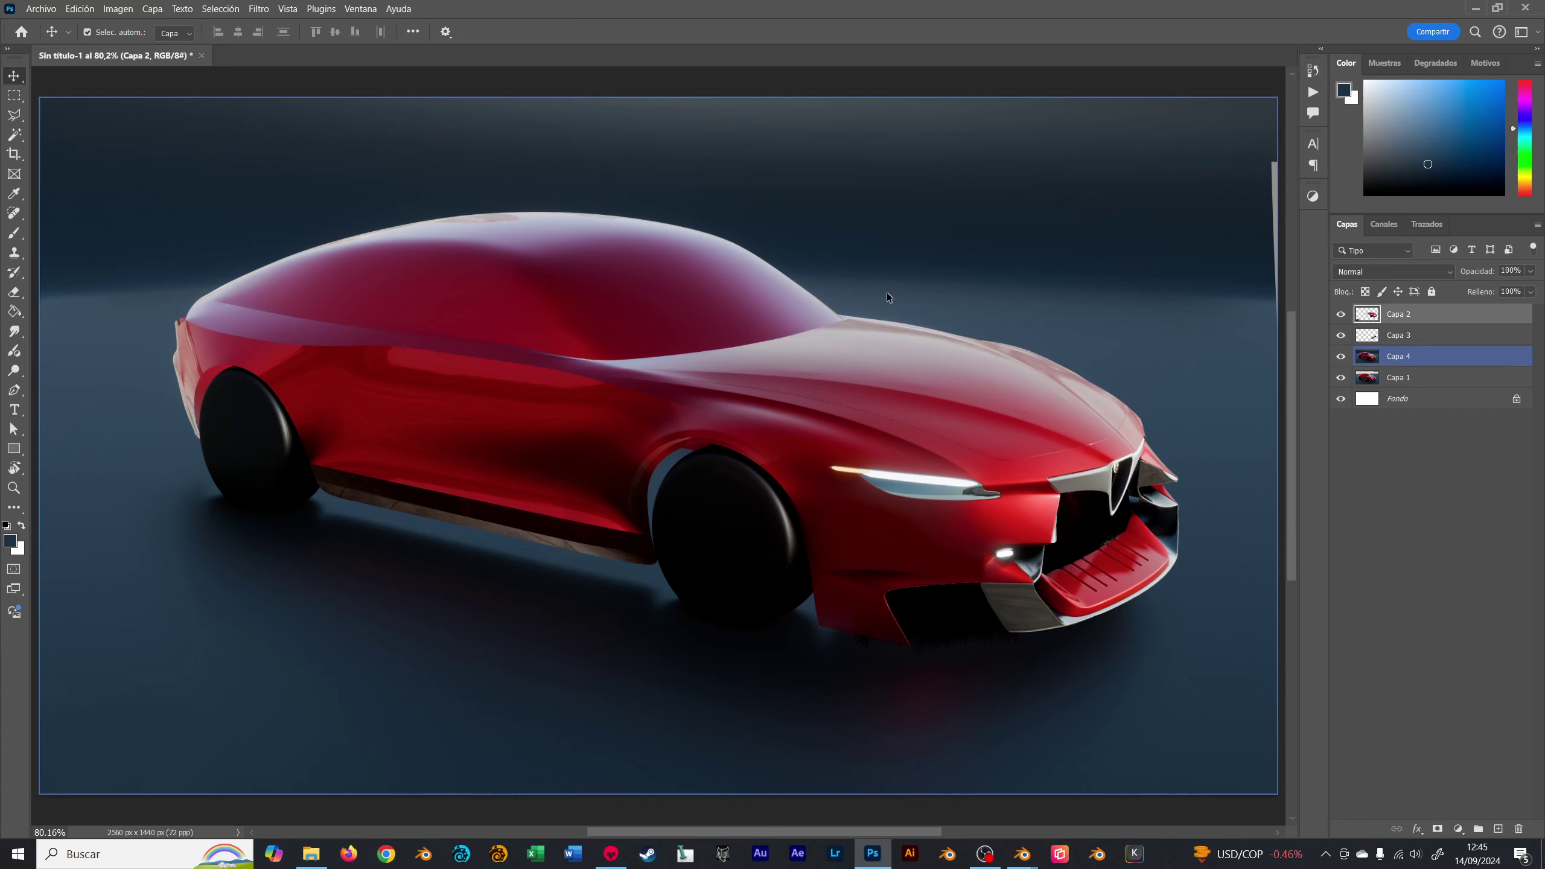
pyautogui.hotkey('ctrl', 'alt', 'shift', 's')
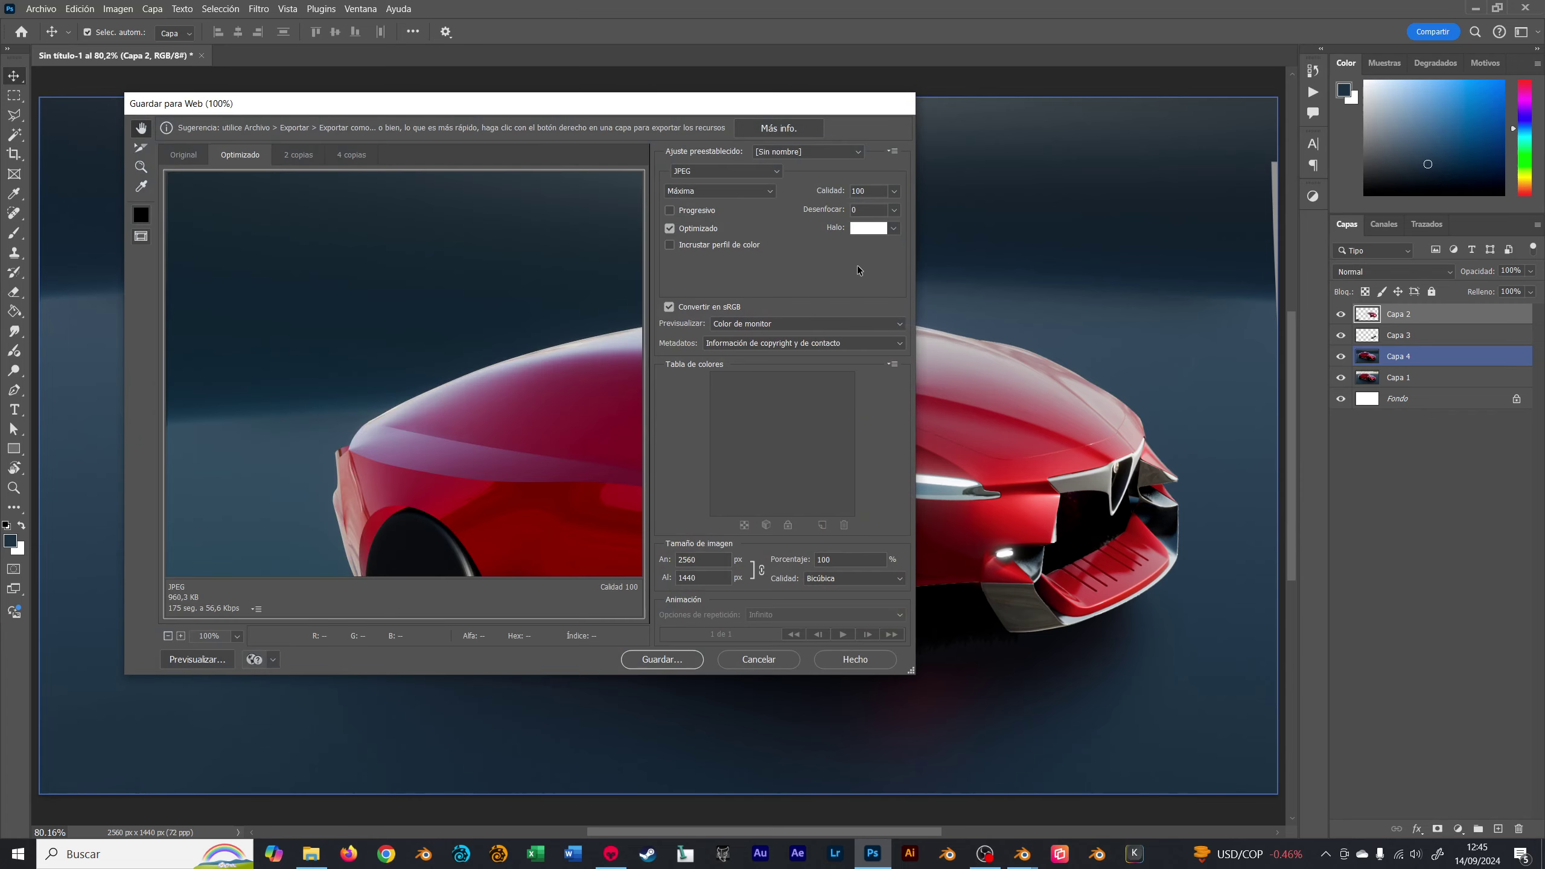
# - Copy the ALFA CONCEPT folder path from File Explorer
pyautogui.hotkey('alt', 'Tab')
pyautogui.click(1062, 544)
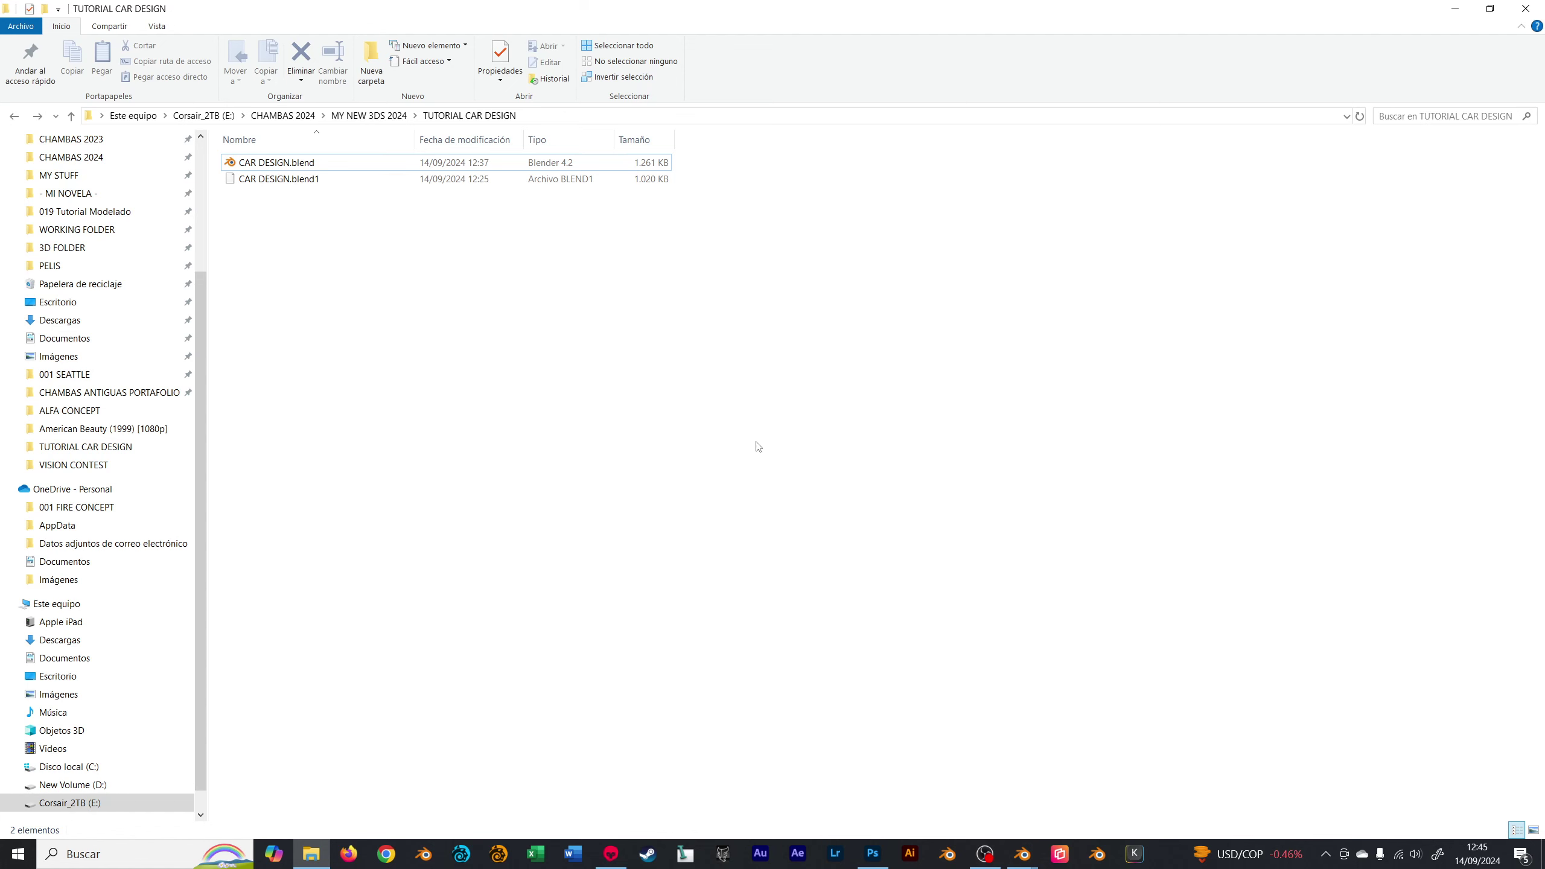
pyautogui.click(362, 117)
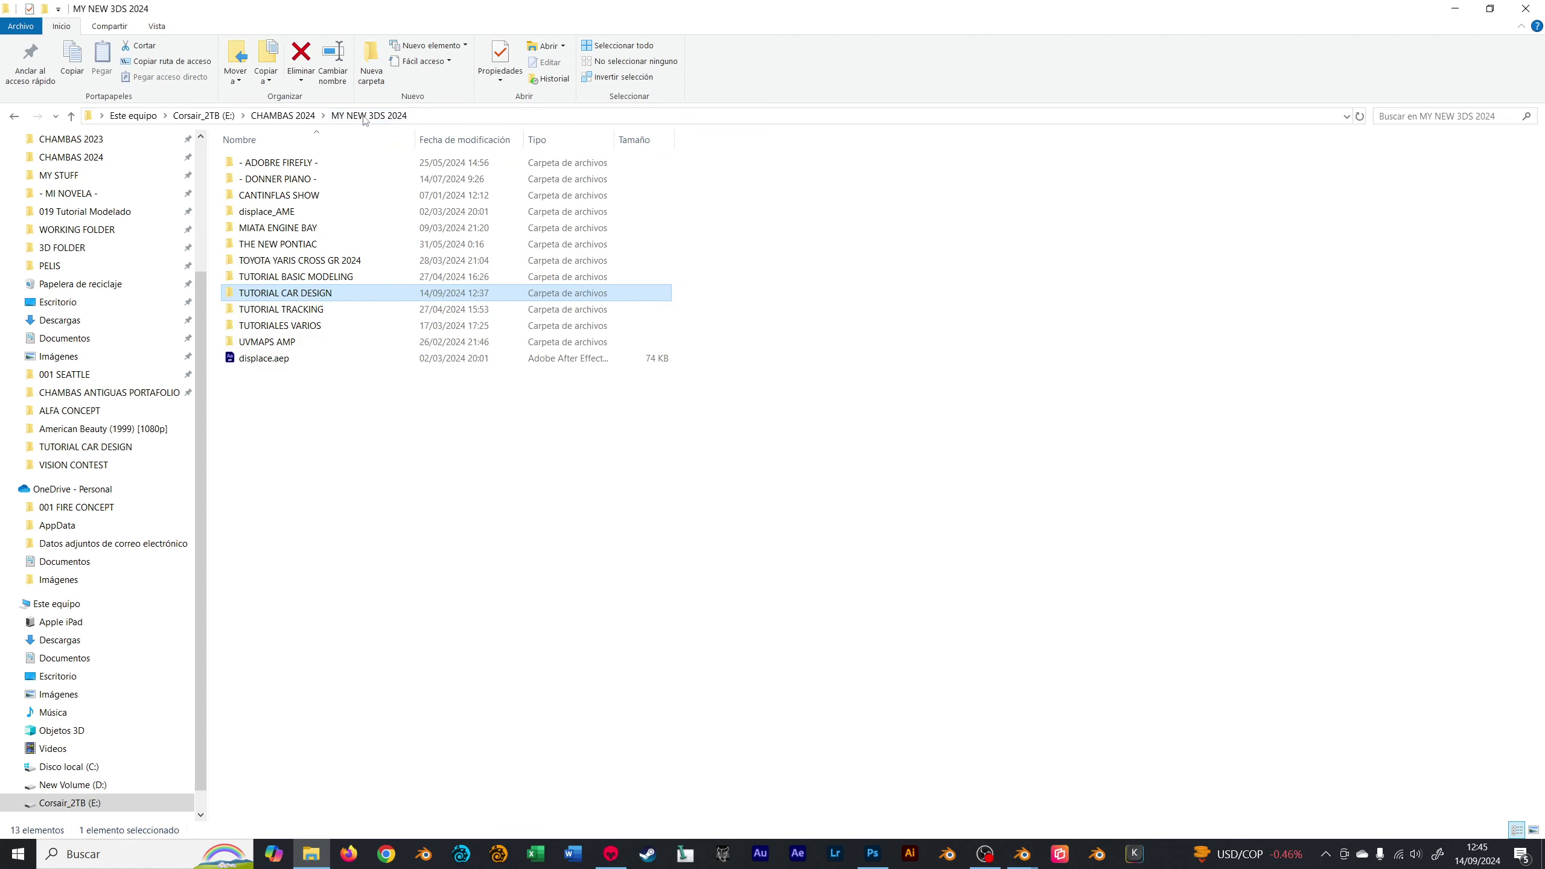
pyautogui.click(315, 466)
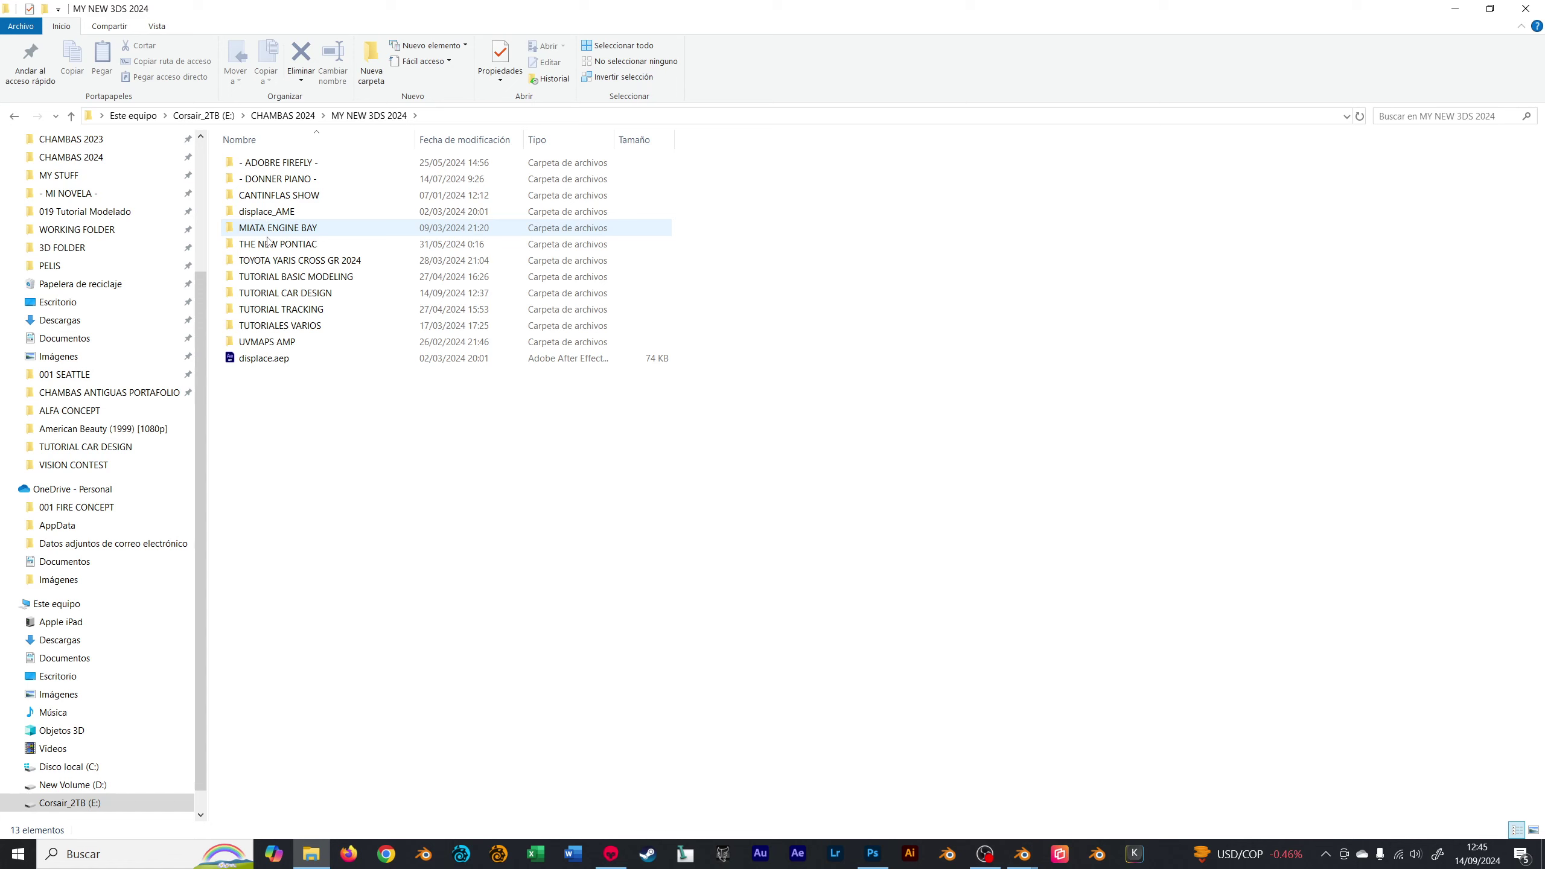
pyautogui.click(283, 116)
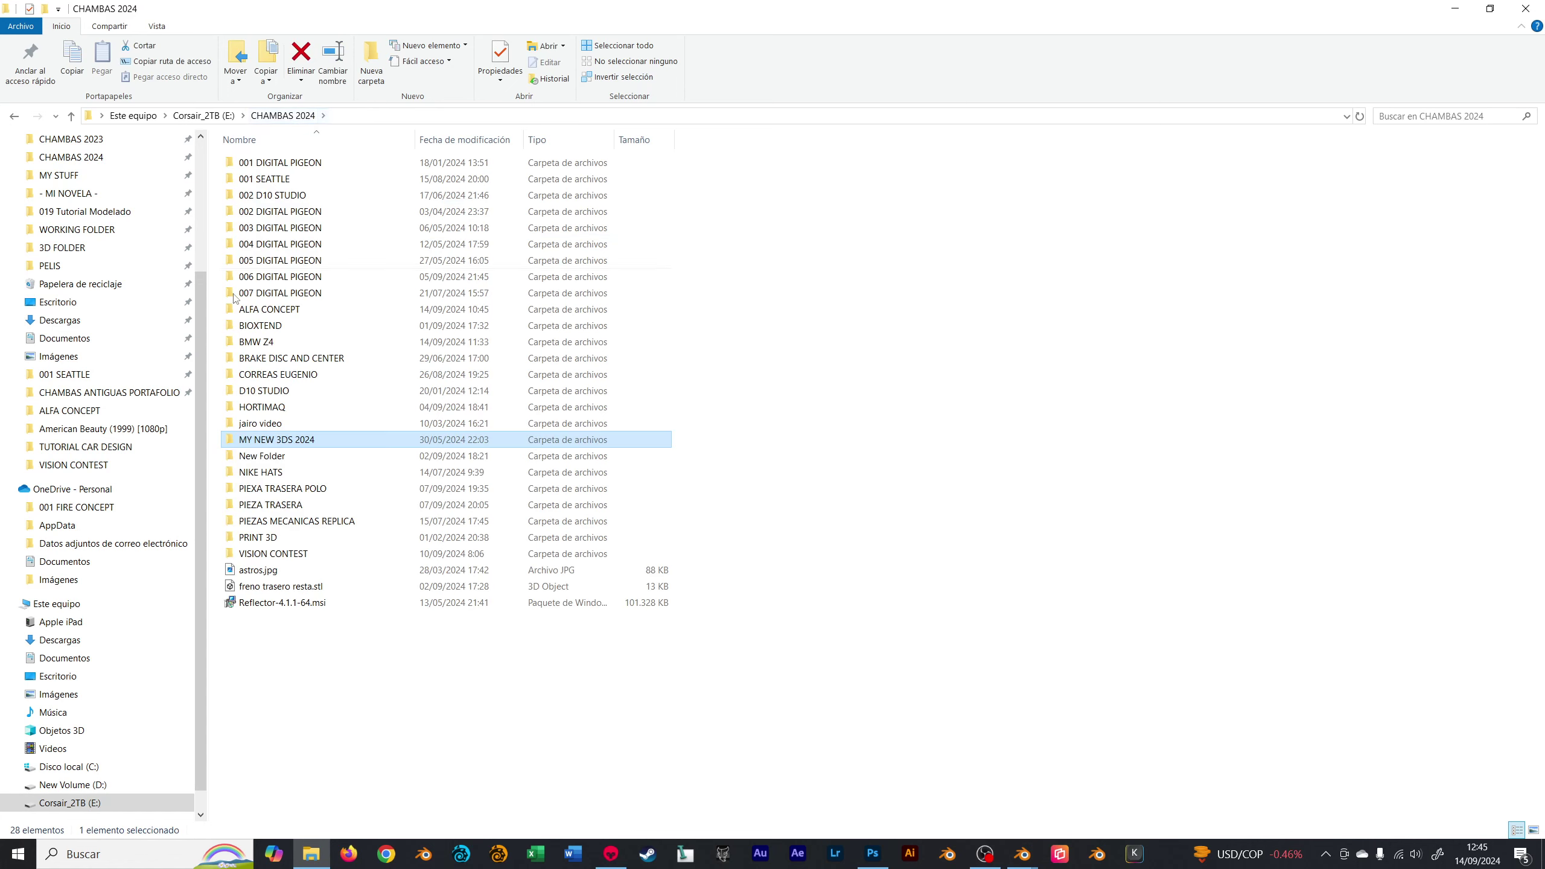
pyautogui.doubleClick(261, 309)
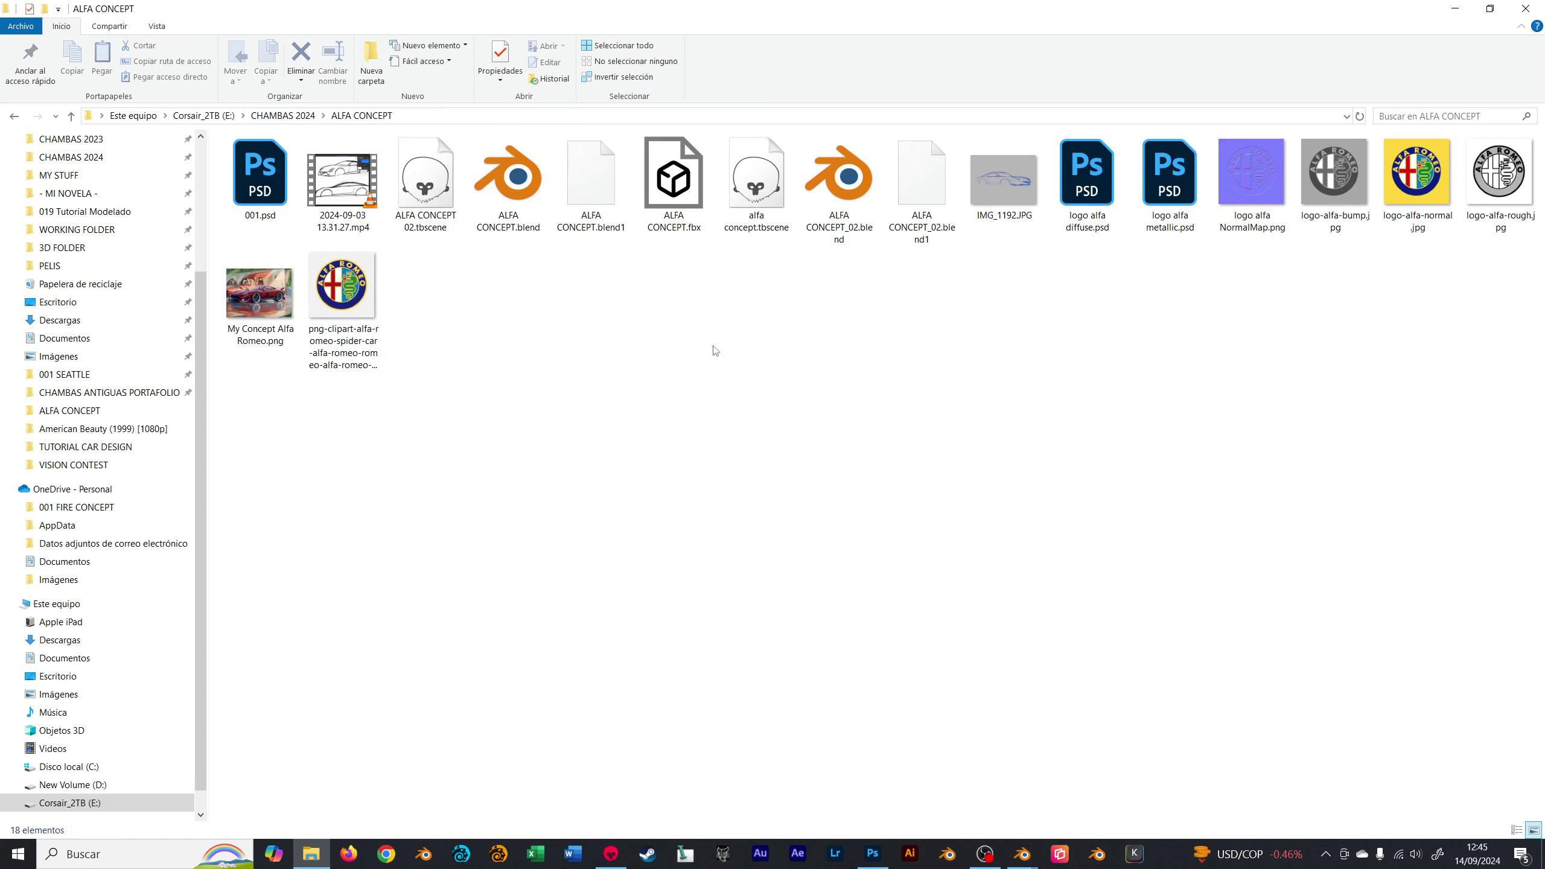
pyautogui.click(725, 117)
pyautogui.hotkey('alt', 'Tab')
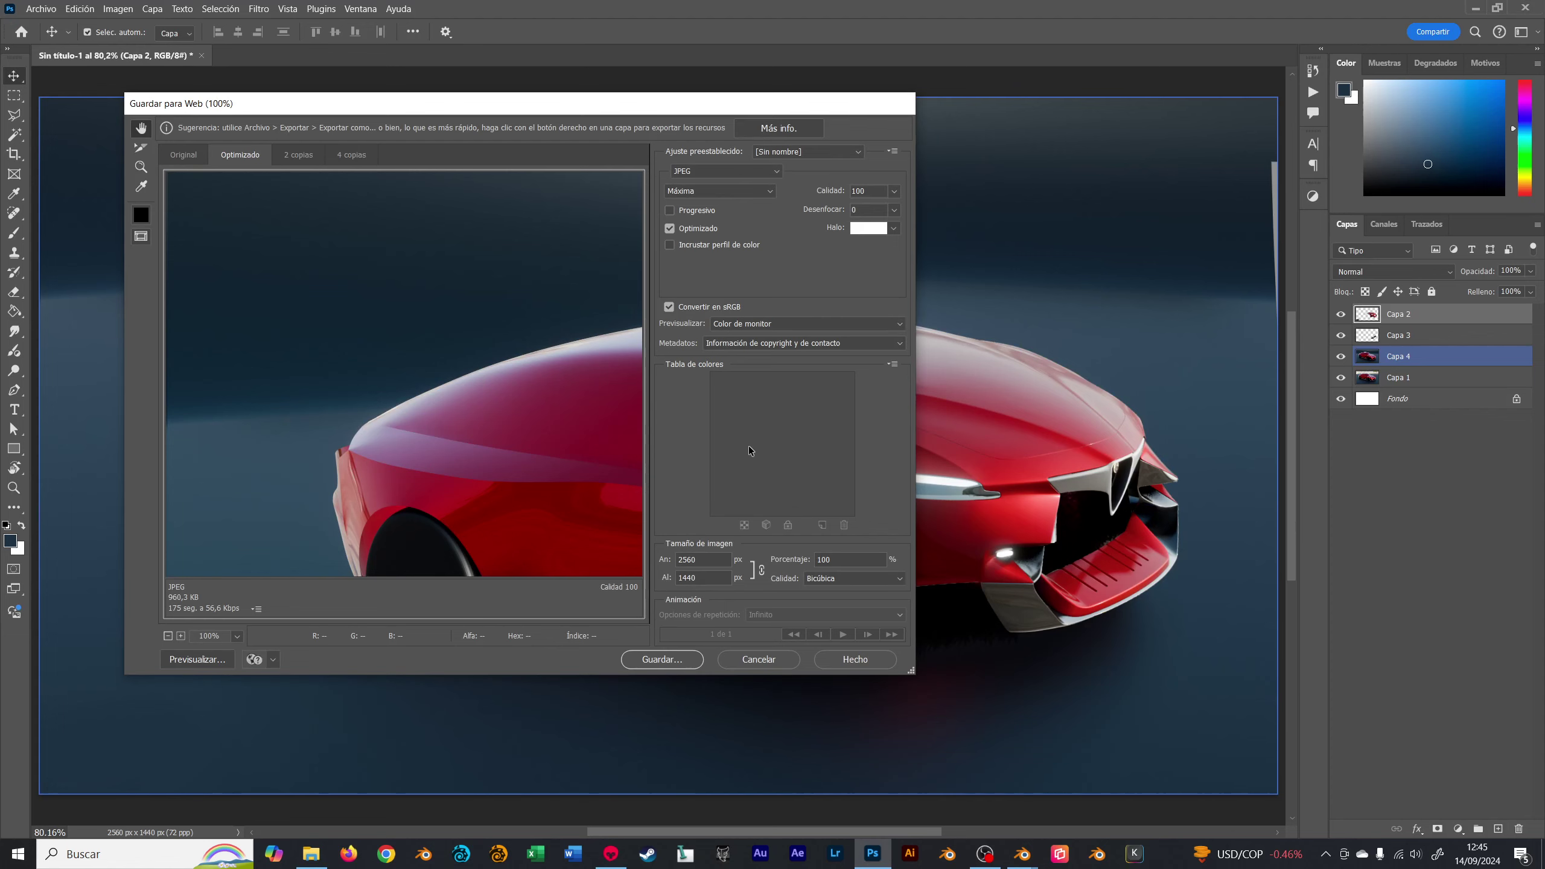
# - Save the optimized JPEG as concept photoshop in ALFA CONCEPT
pyautogui.click(662, 659)
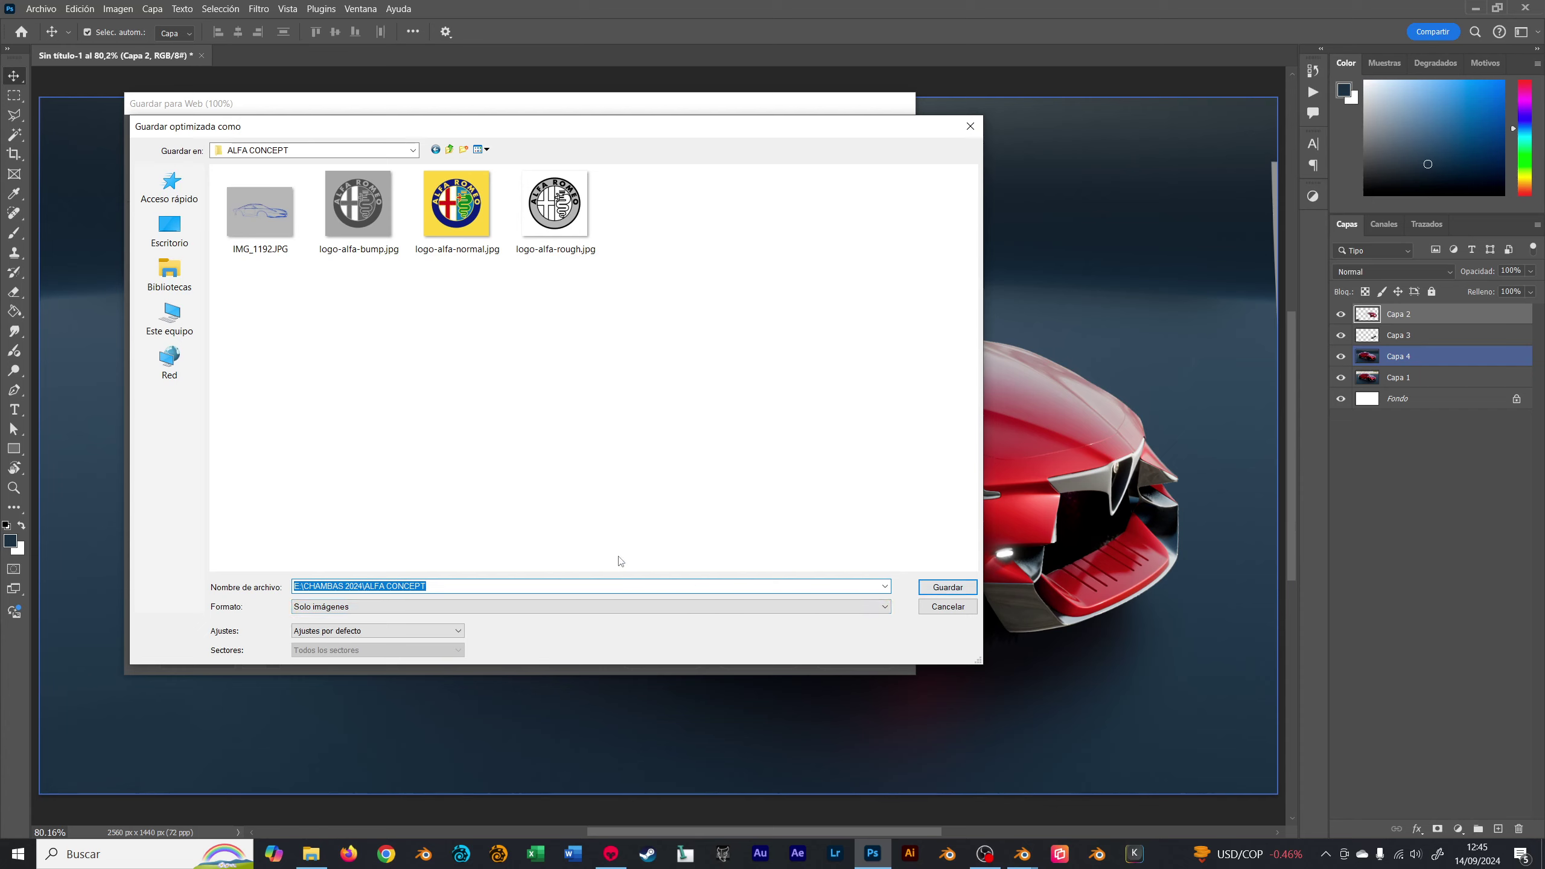
pyautogui.write('concept photoshop')
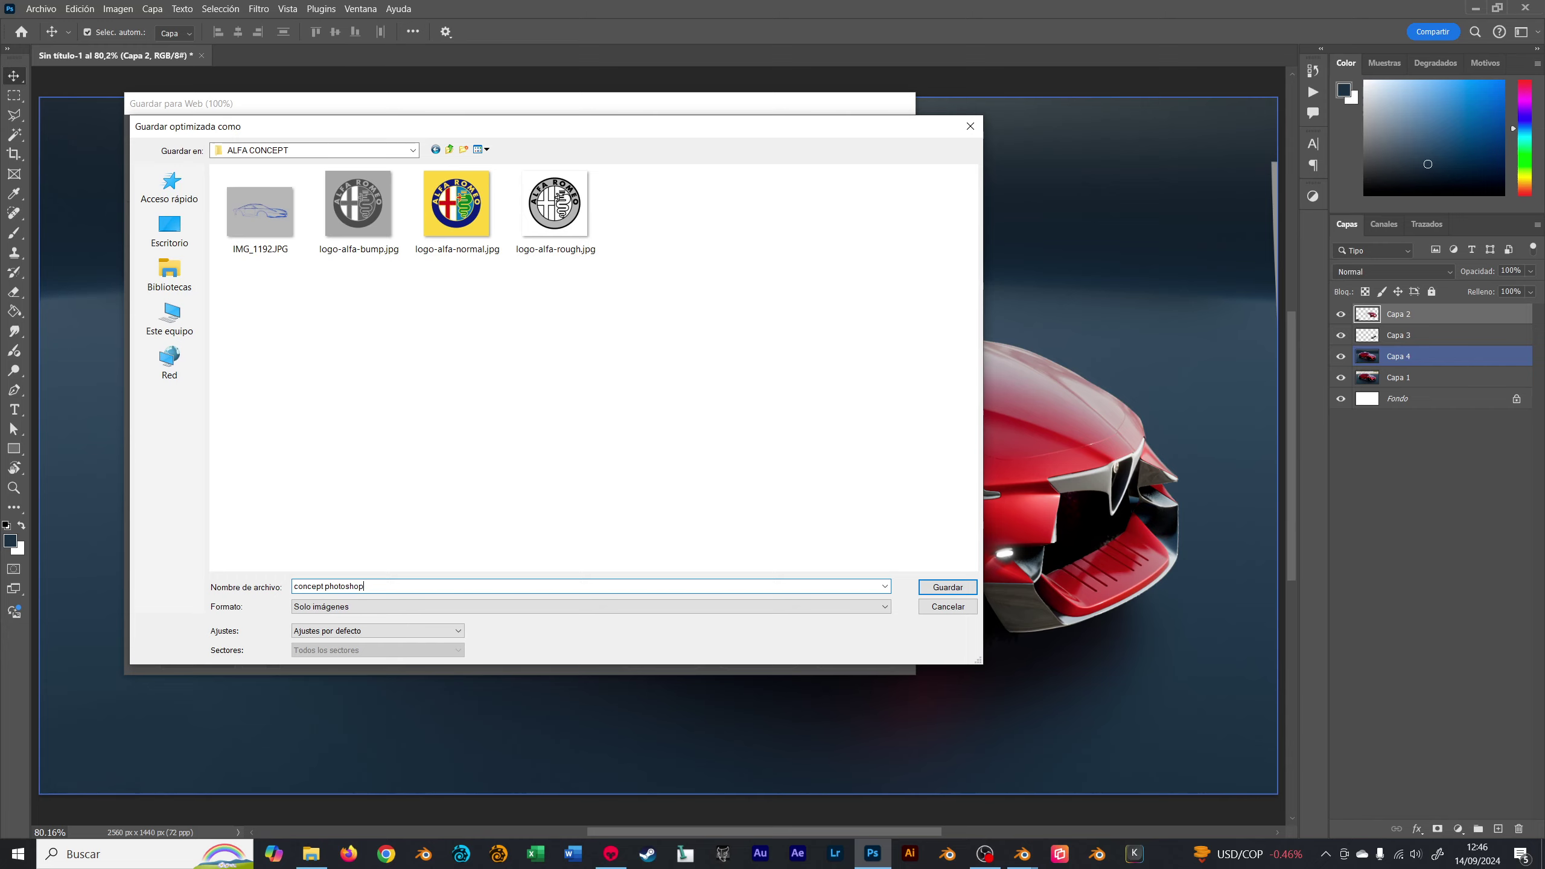
pyautogui.press('Return')
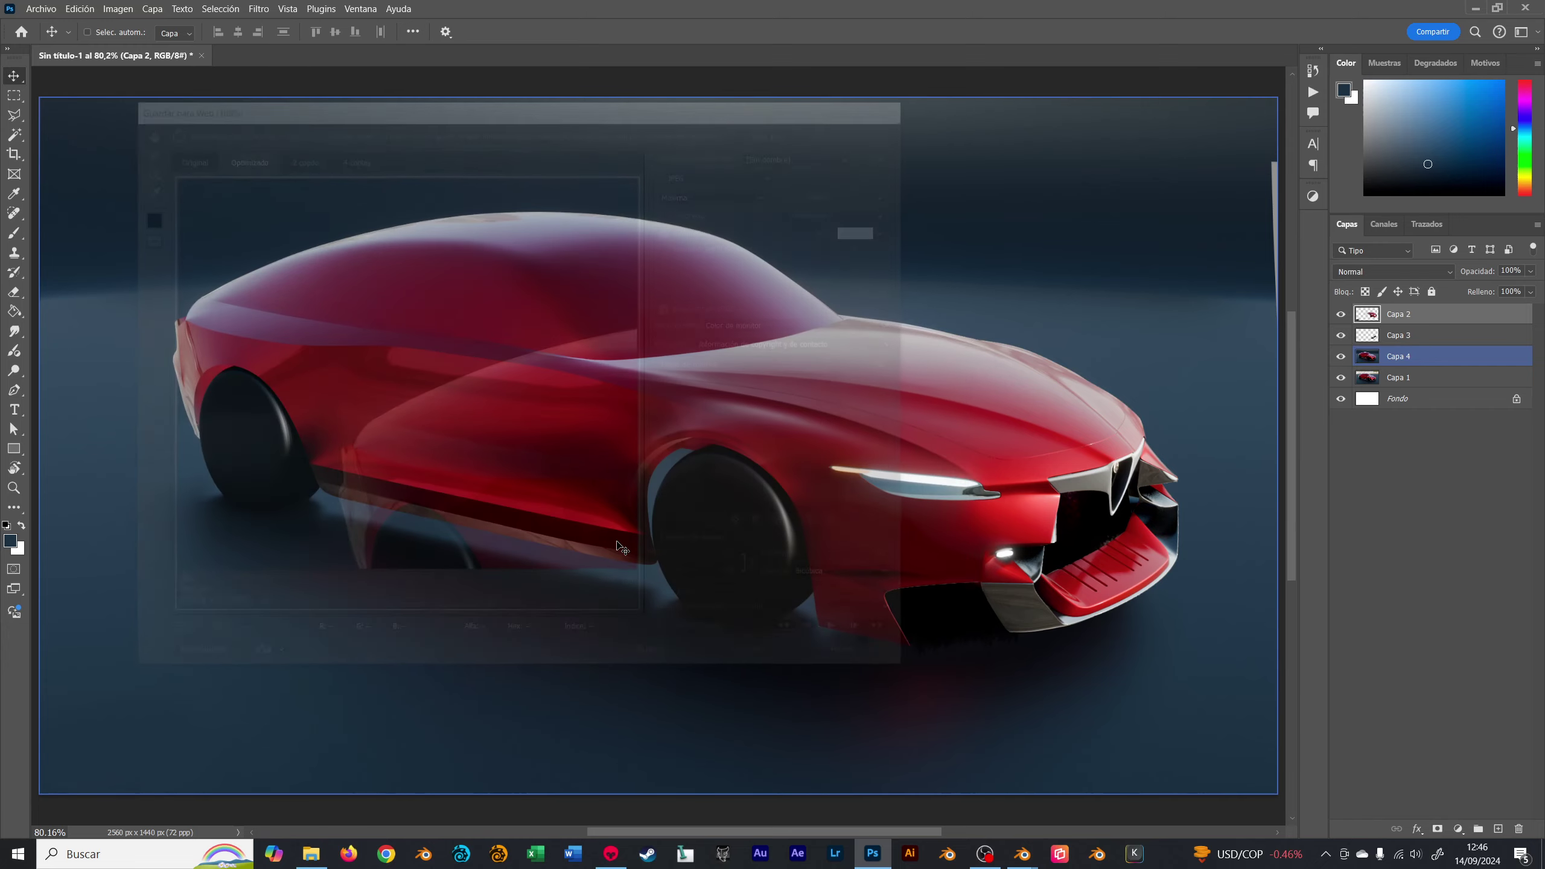
# - Save the layered document as concept photoshop.psd
pyautogui.hotkey('ctrl', 's')
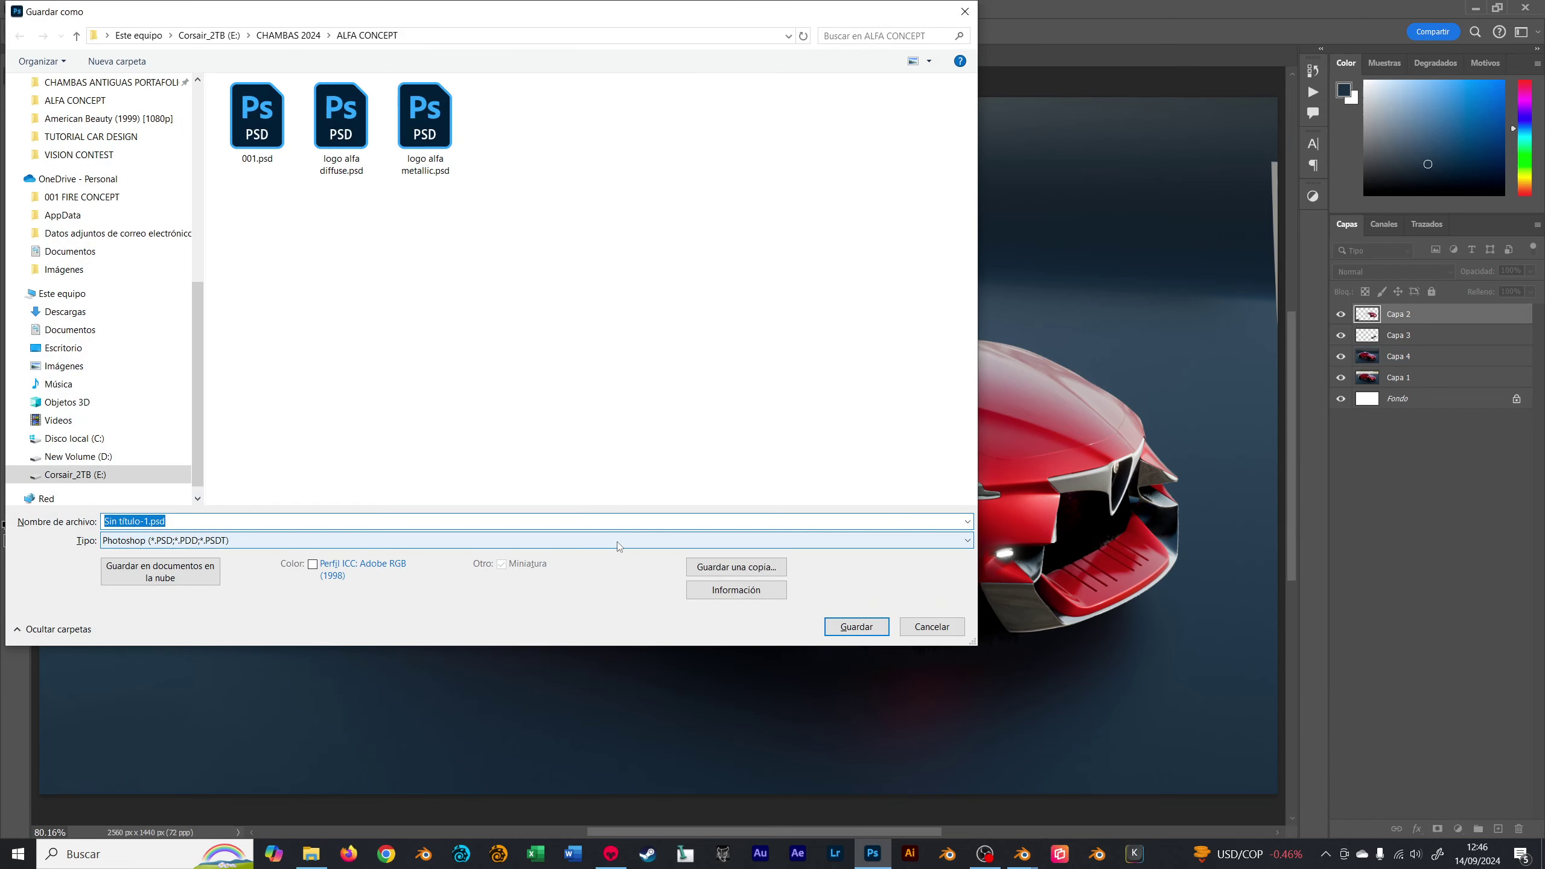
pyautogui.write('concept photo')
pyautogui.write('shop')
pyautogui.press('Return')
pyautogui.press('Return')
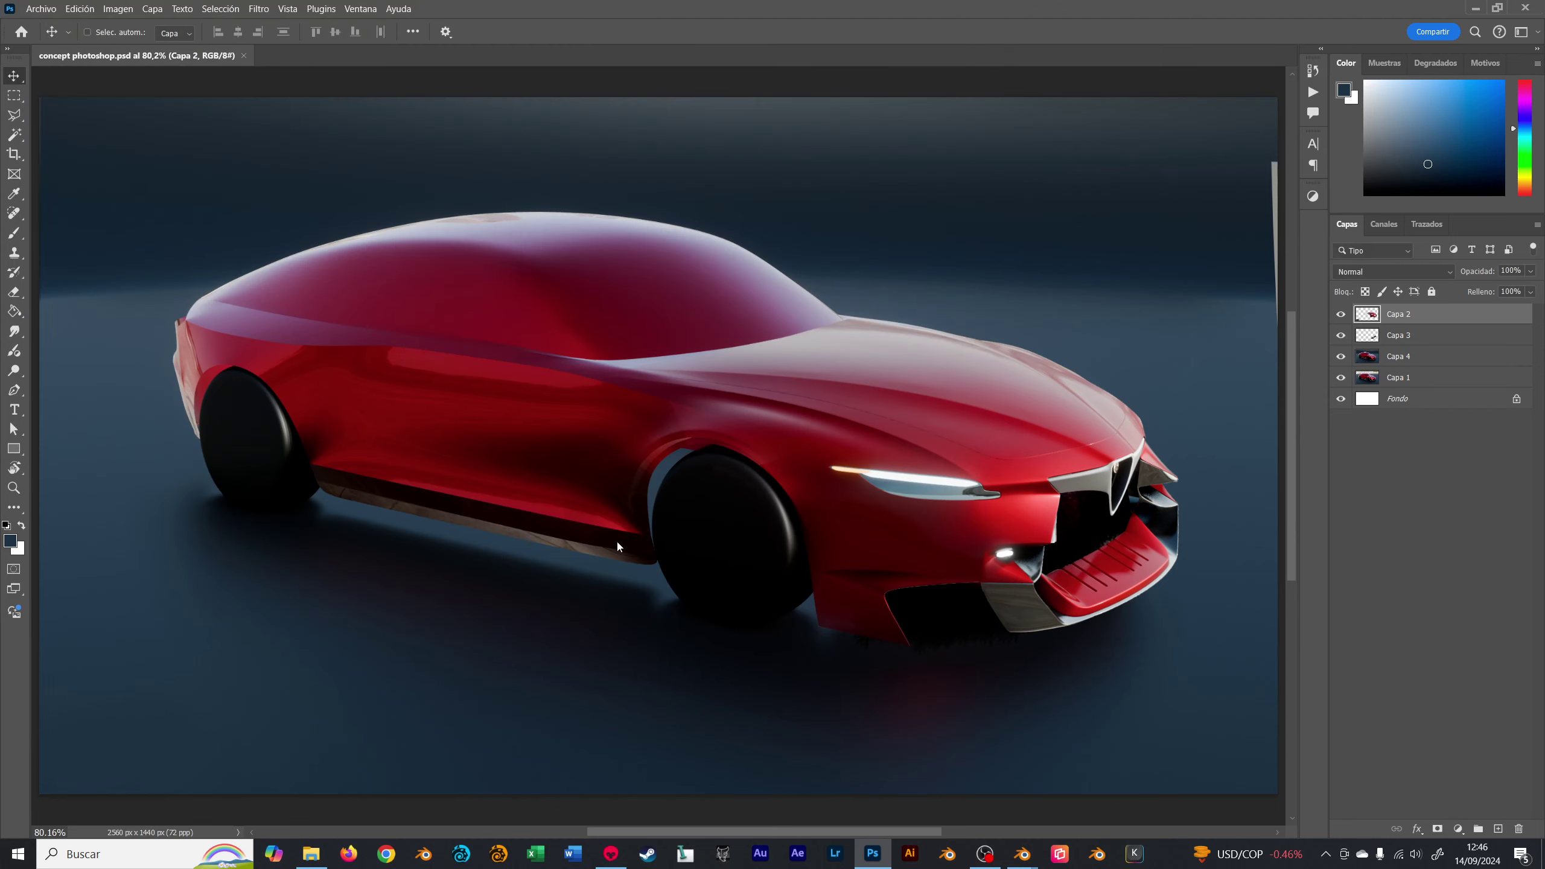
pyautogui.hotkey('alt', 'Tab')
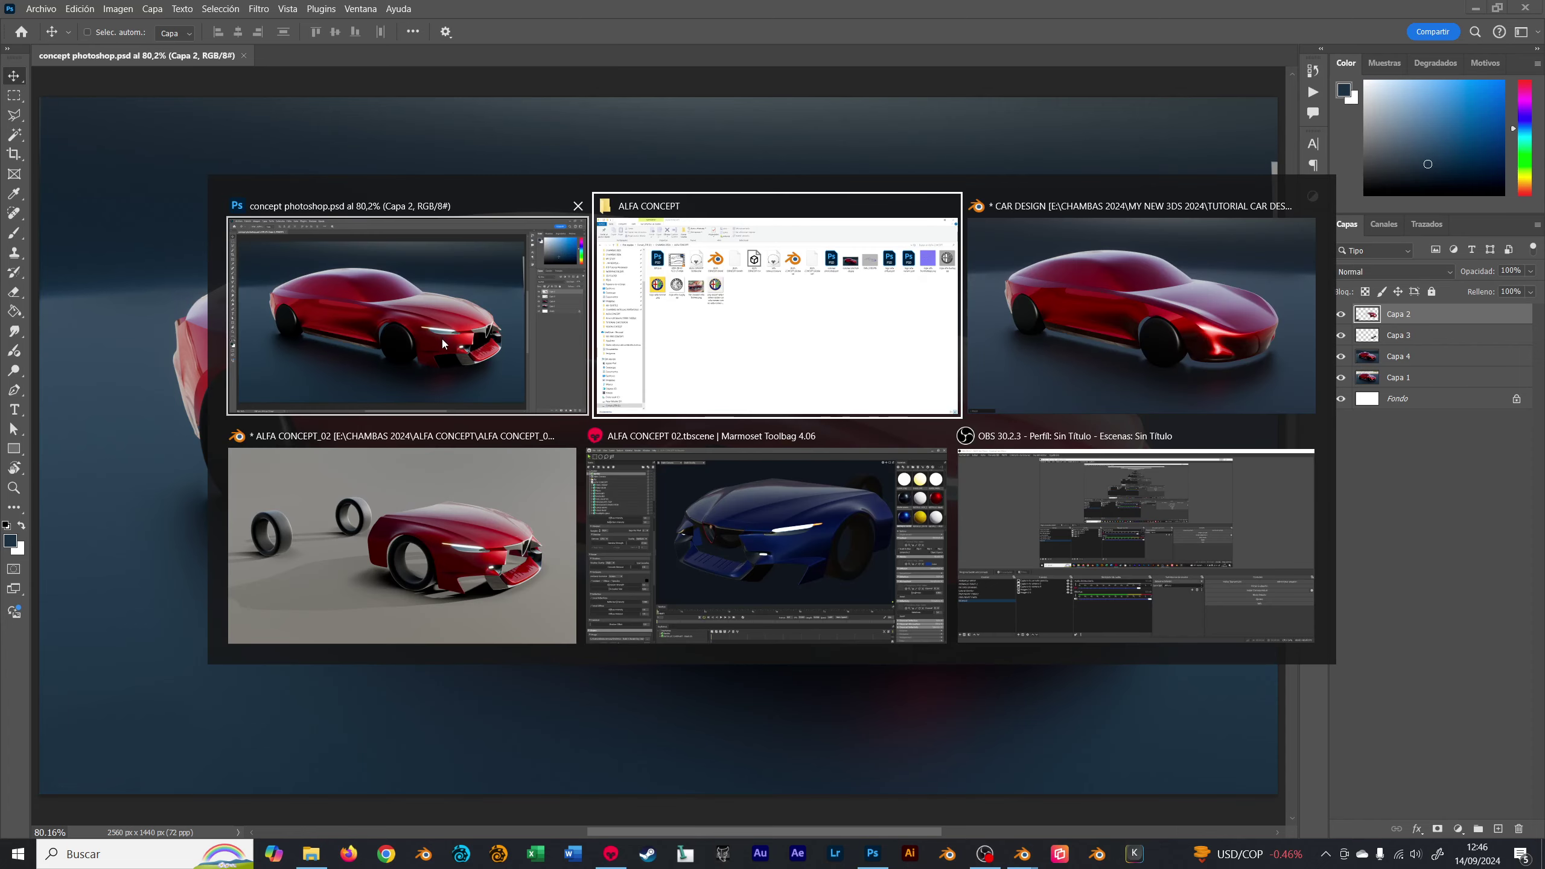
# - Launch Firefox from the Start menu, closing the Edge window that opened by mistake
pyautogui.press('super')
pyautogui.write('fite')
pyautogui.press('Return')
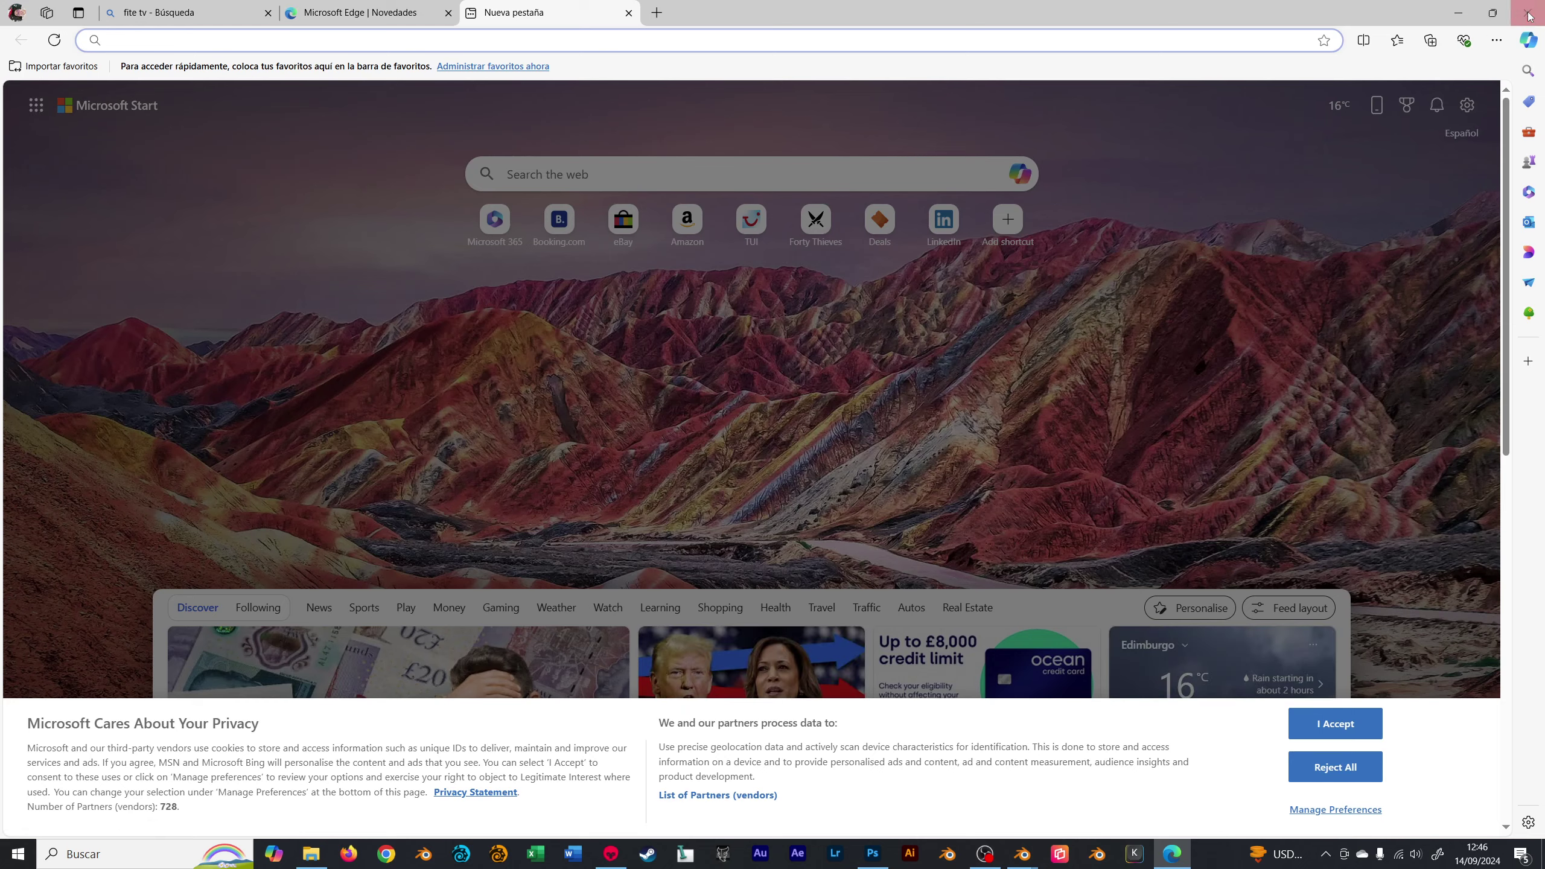
pyautogui.click(1526, 12)
pyautogui.press('super')
pyautogui.write('firefox')
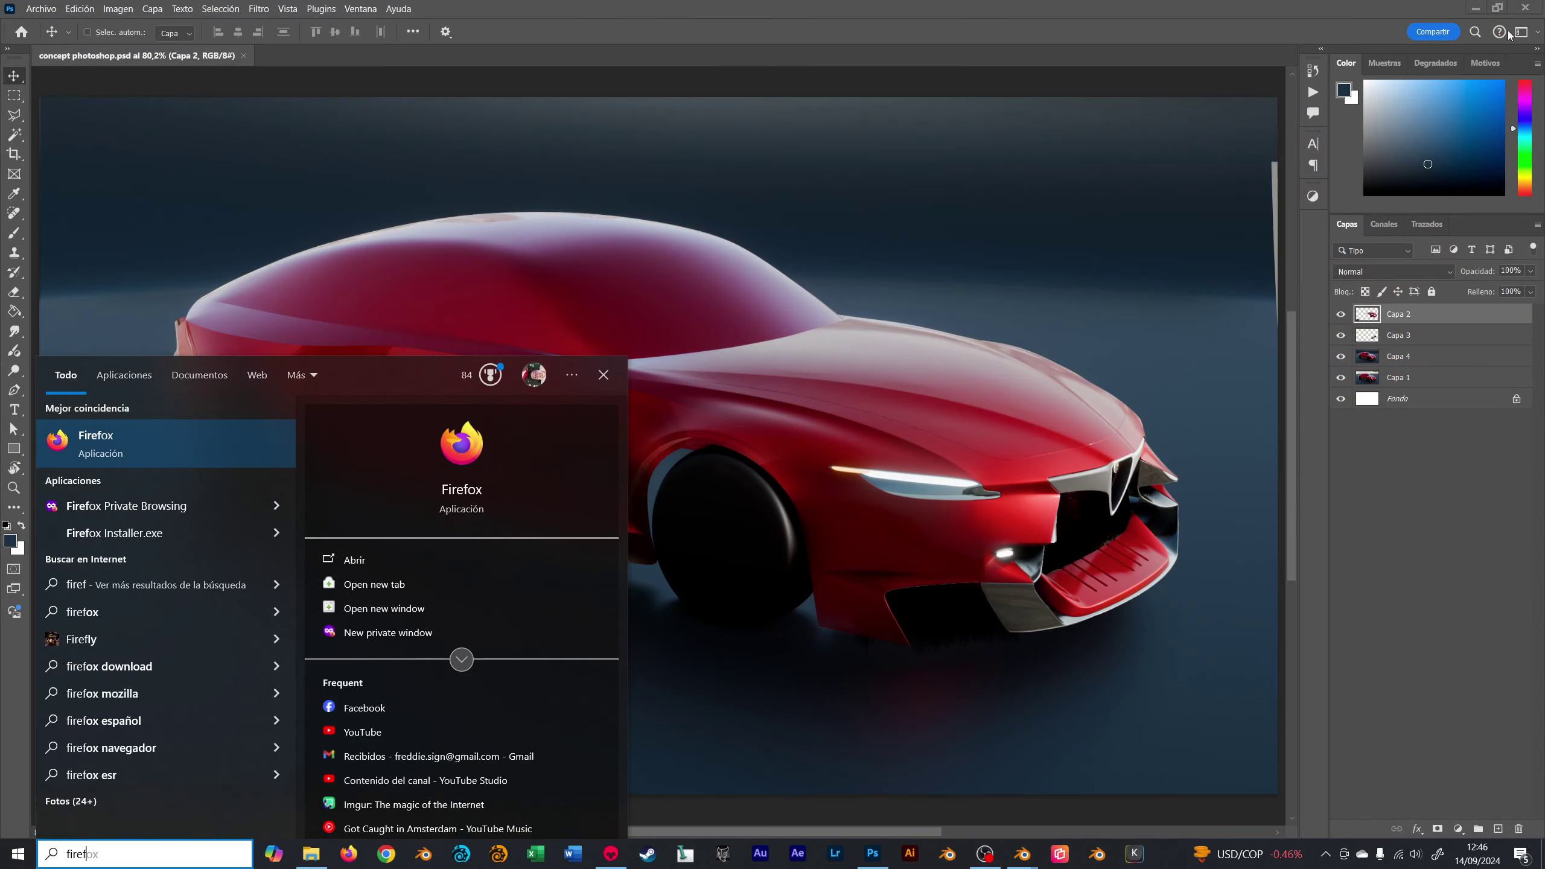
pyautogui.press('Return')
# - Load app.vizcom.ai and maximize the browser window
pyautogui.write('vizpark.com/')
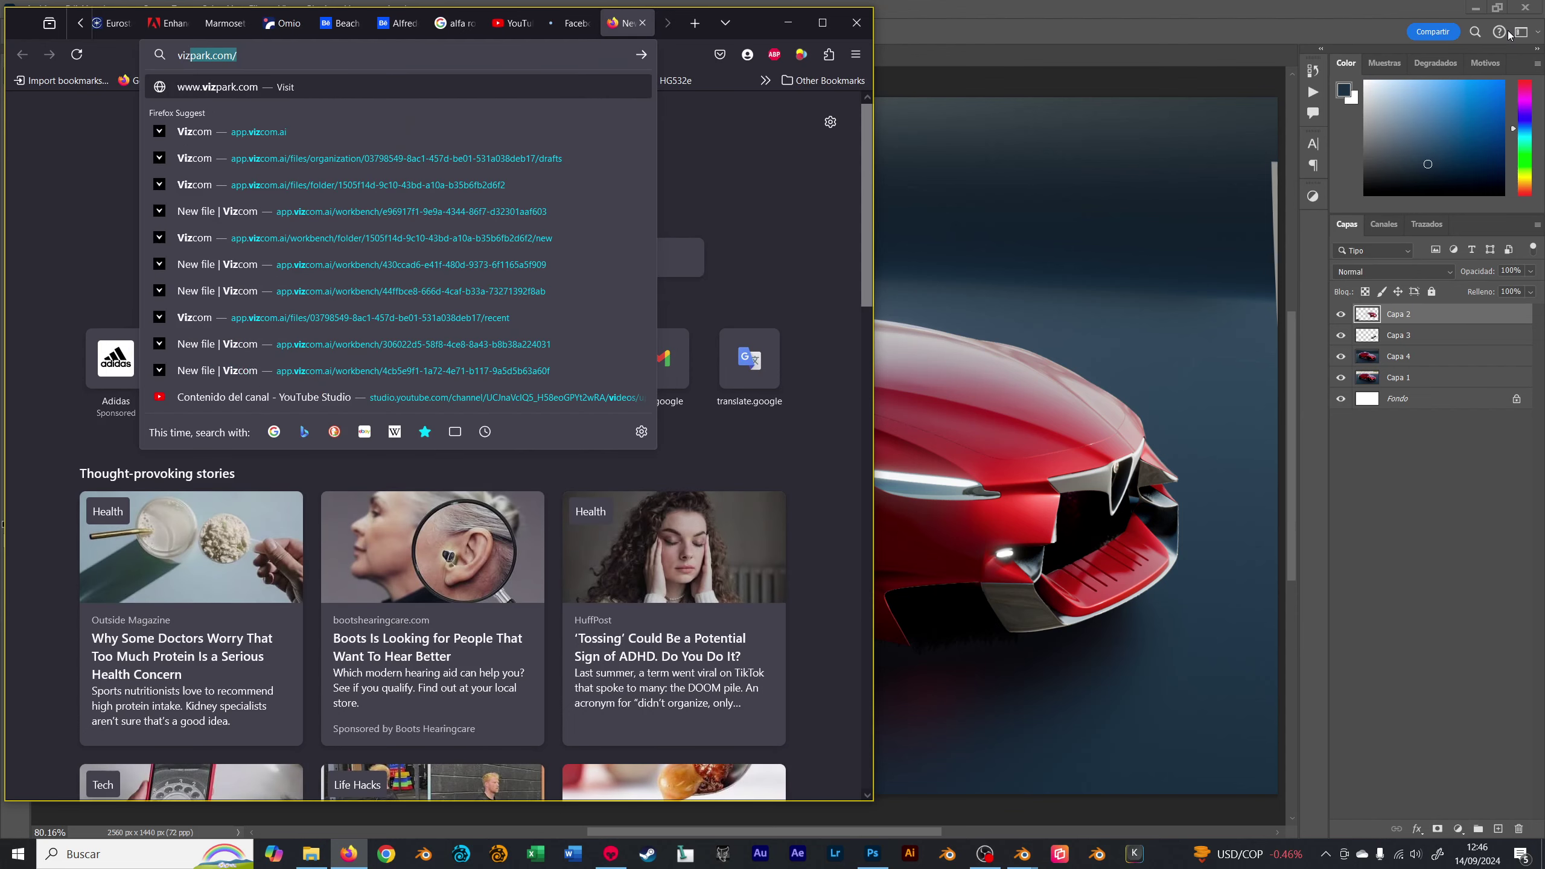
pyautogui.press('Down')
pyautogui.press('Return')
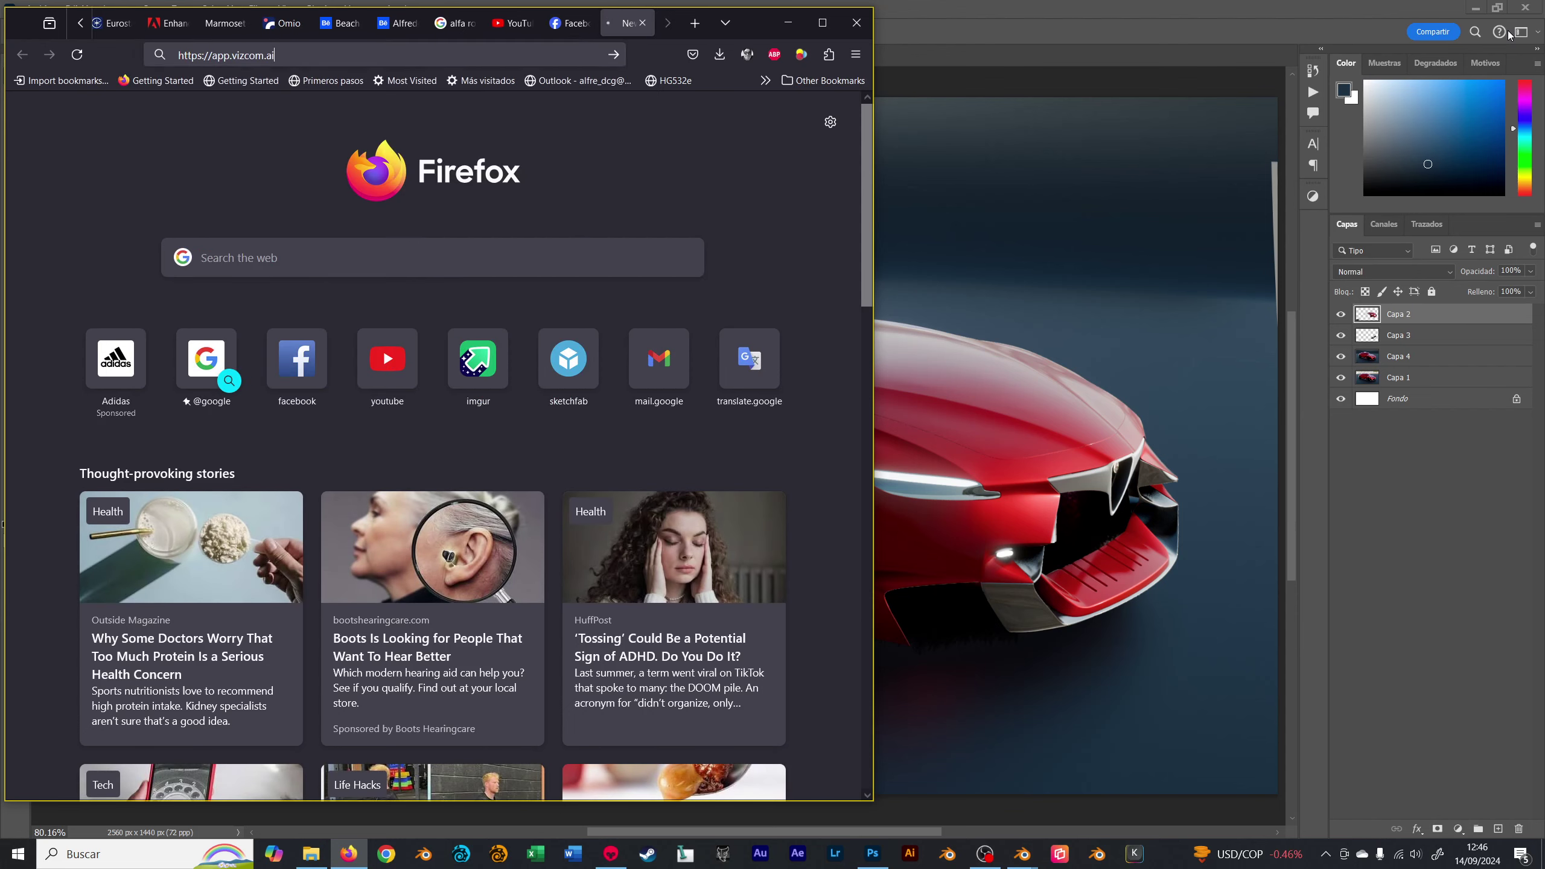
pyautogui.press('super+Up')
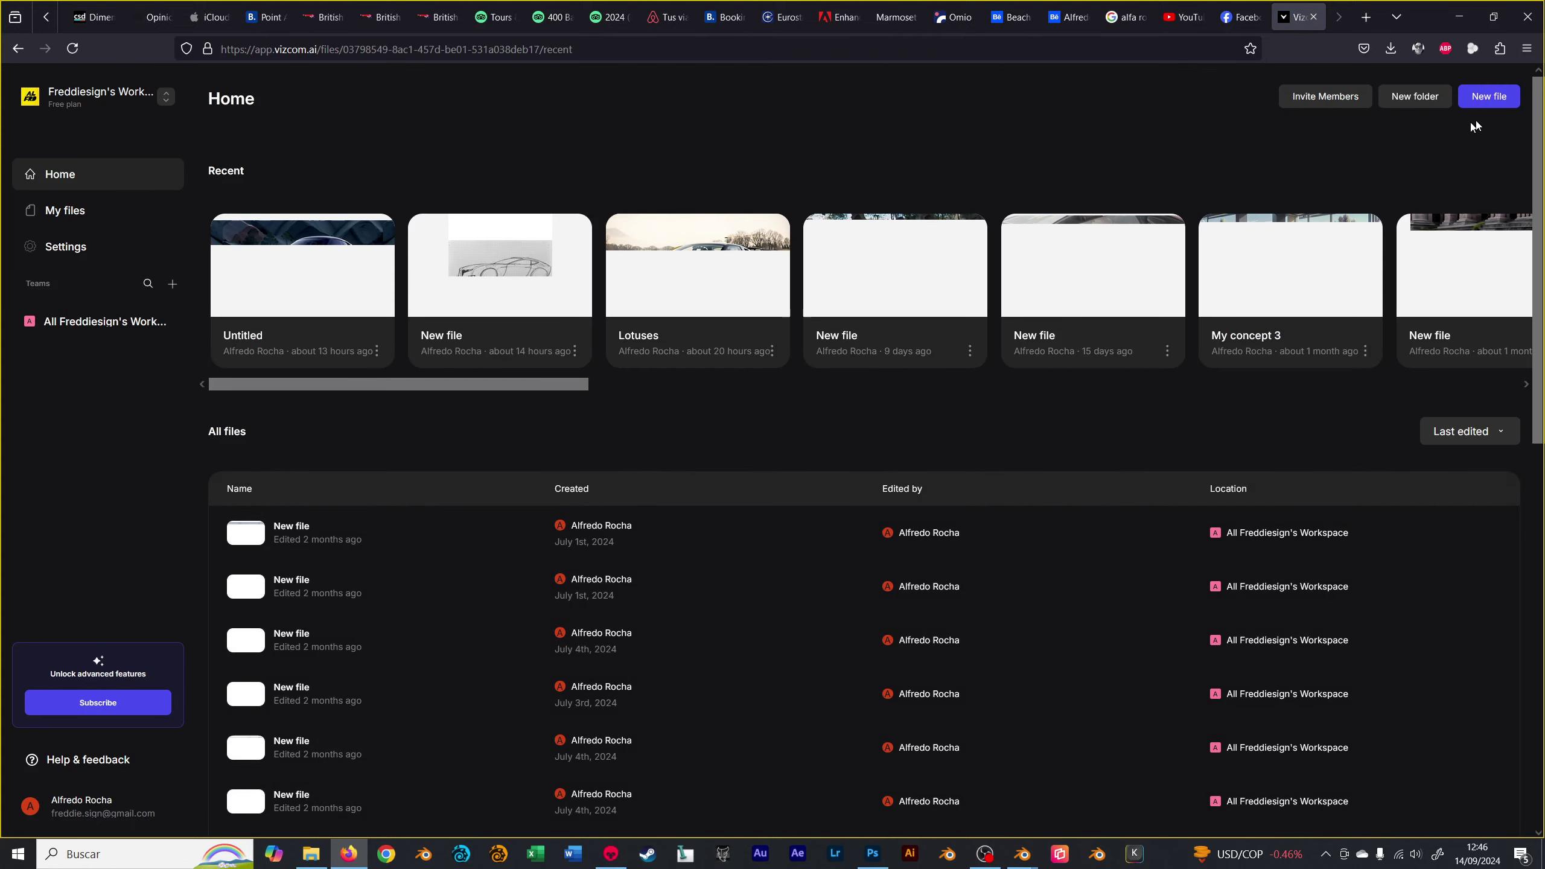
# - Create a new studio file and upload concept-photoshop.jpg from the ALFA CONCEPT folder
pyautogui.click(1488, 96)
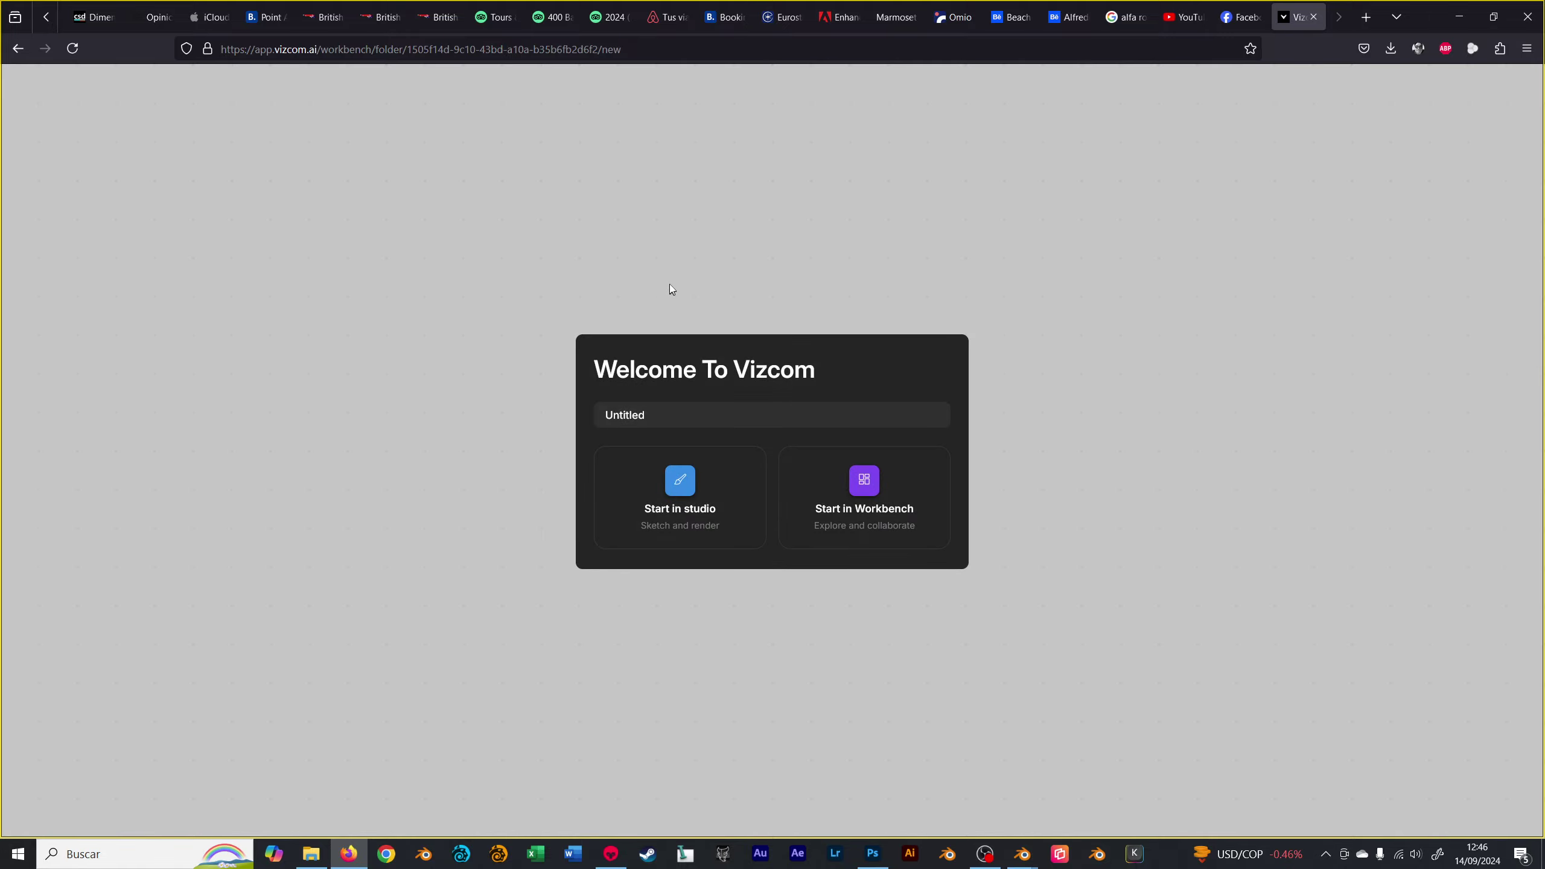
pyautogui.click(682, 487)
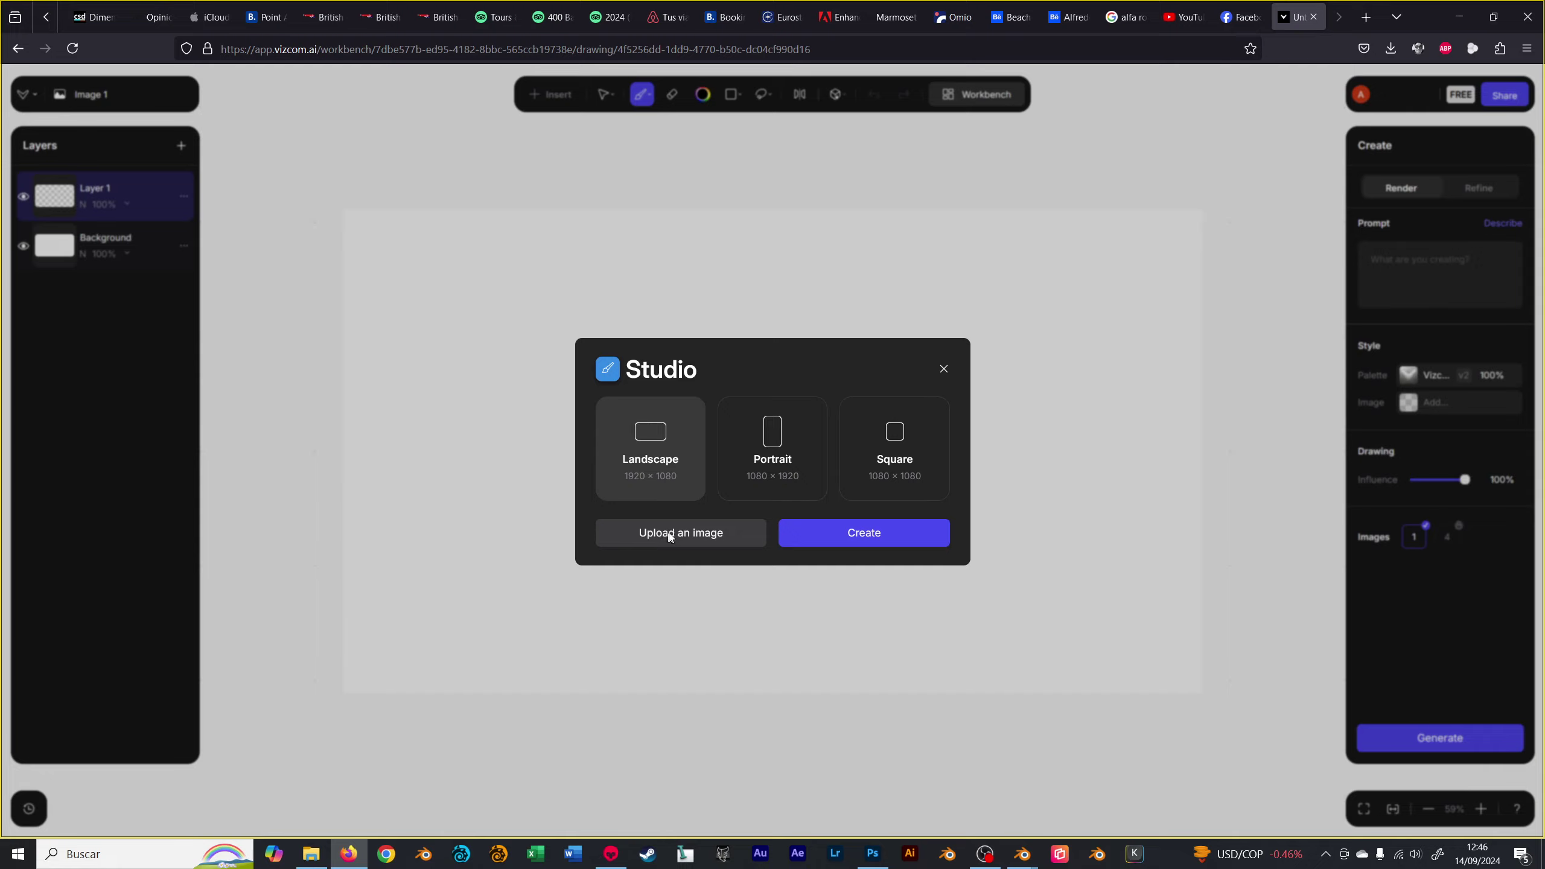
pyautogui.click(662, 540)
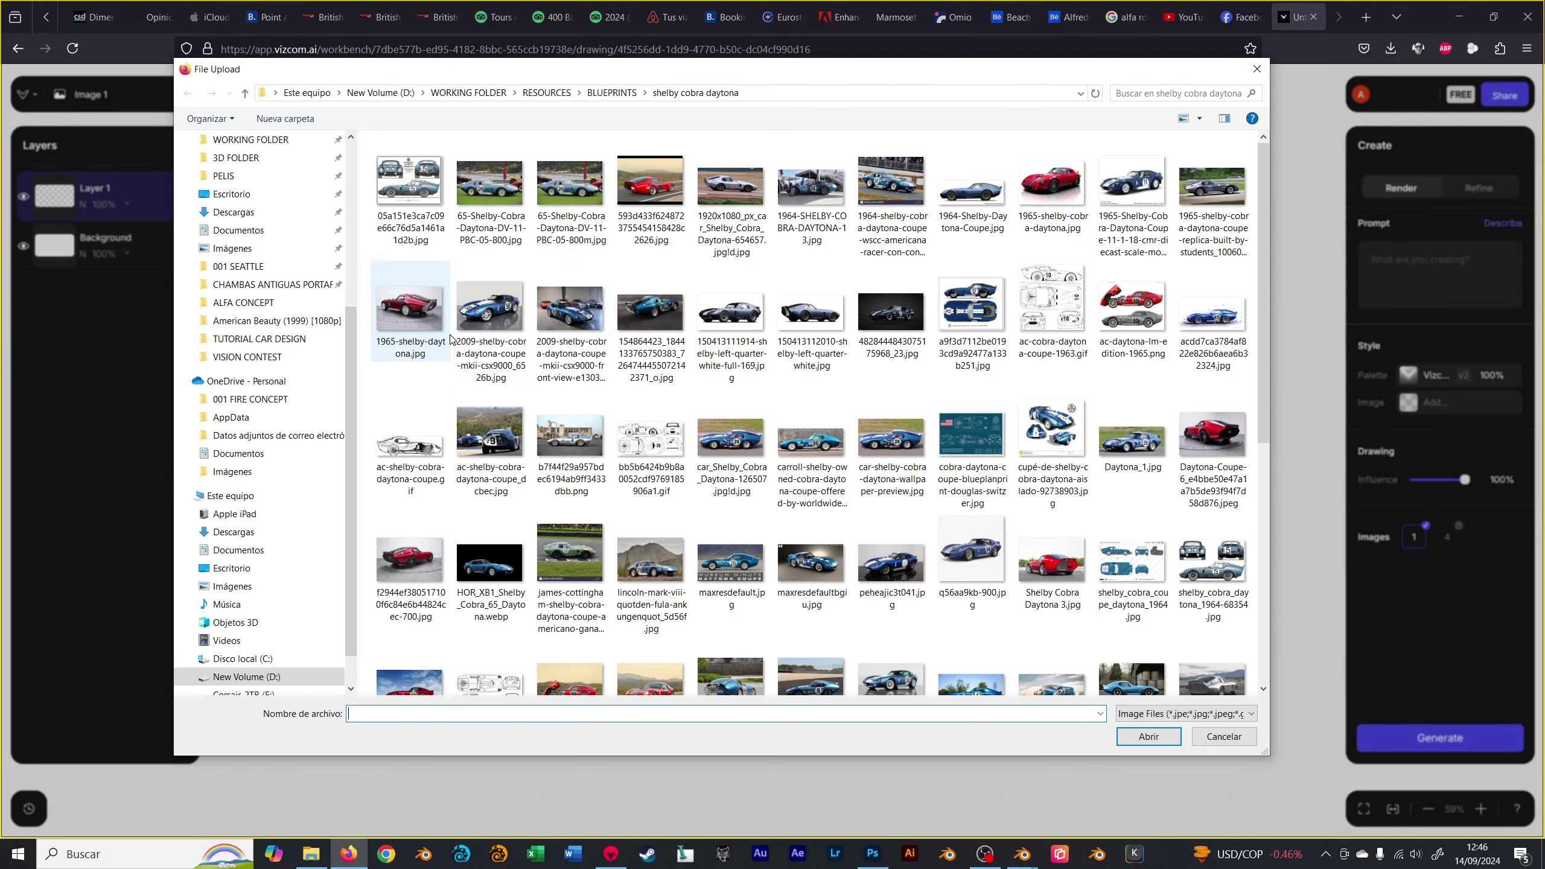
pyautogui.write('E:\\CHAMBAS 2024\\ALFA CONCEPT')
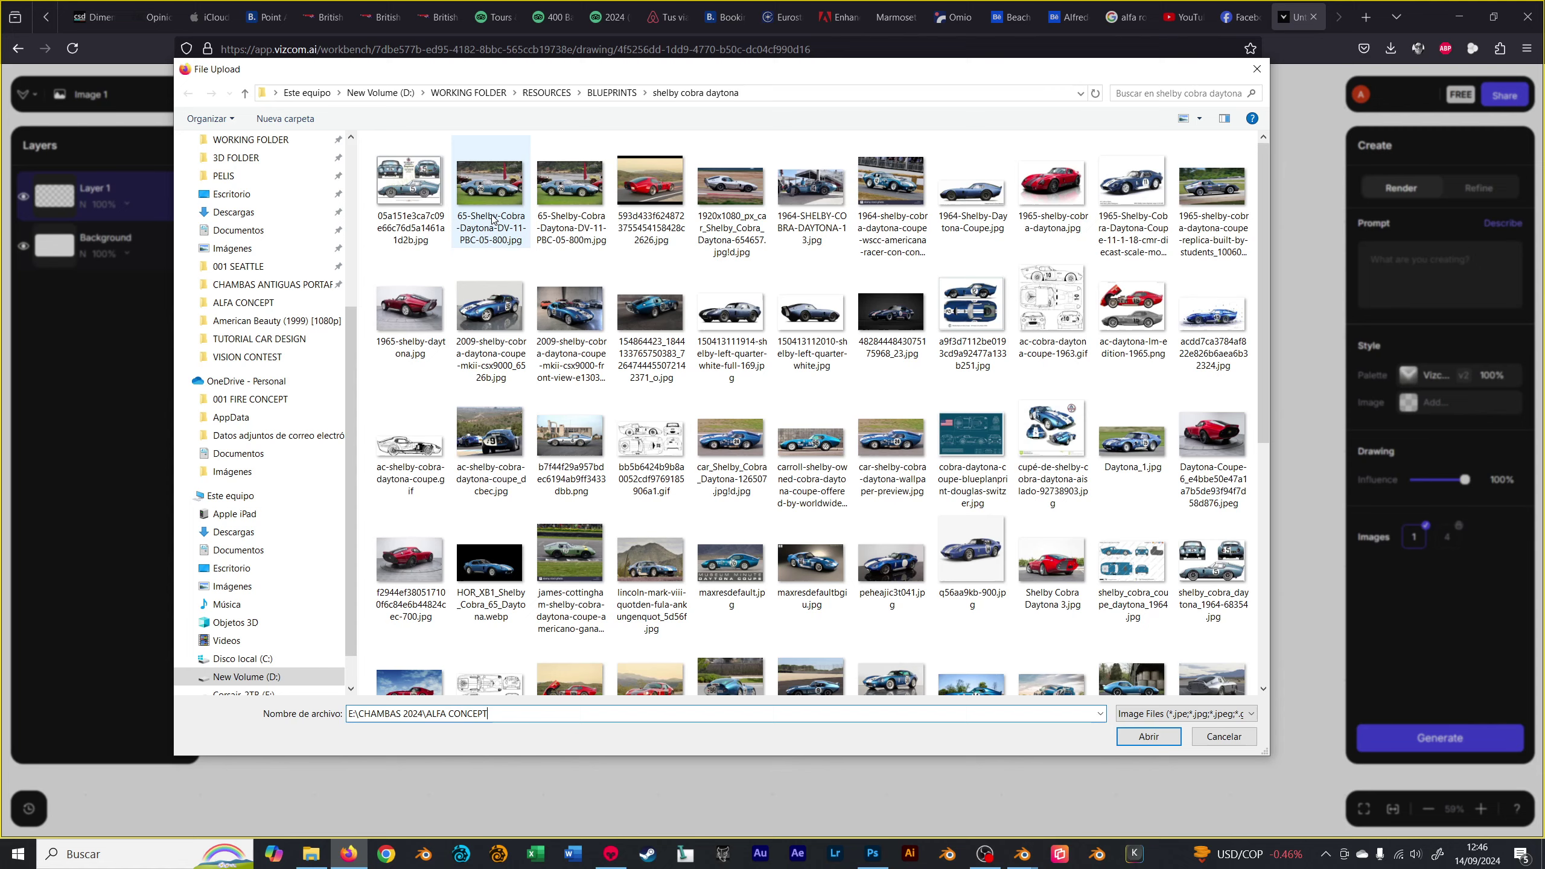
pyautogui.press('Return')
pyautogui.doubleClick(572, 196)
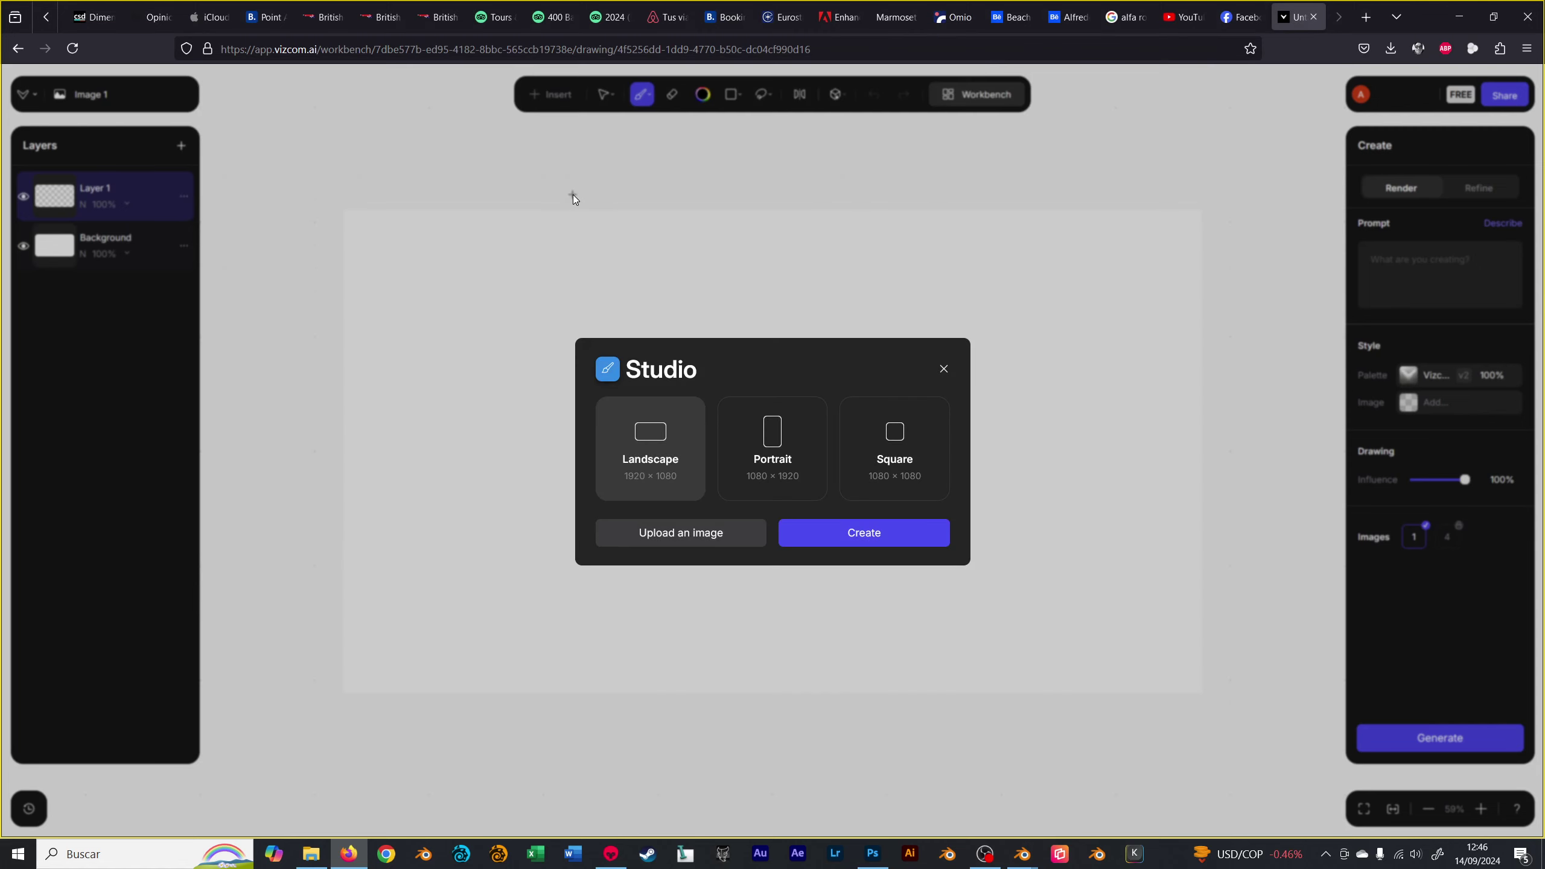
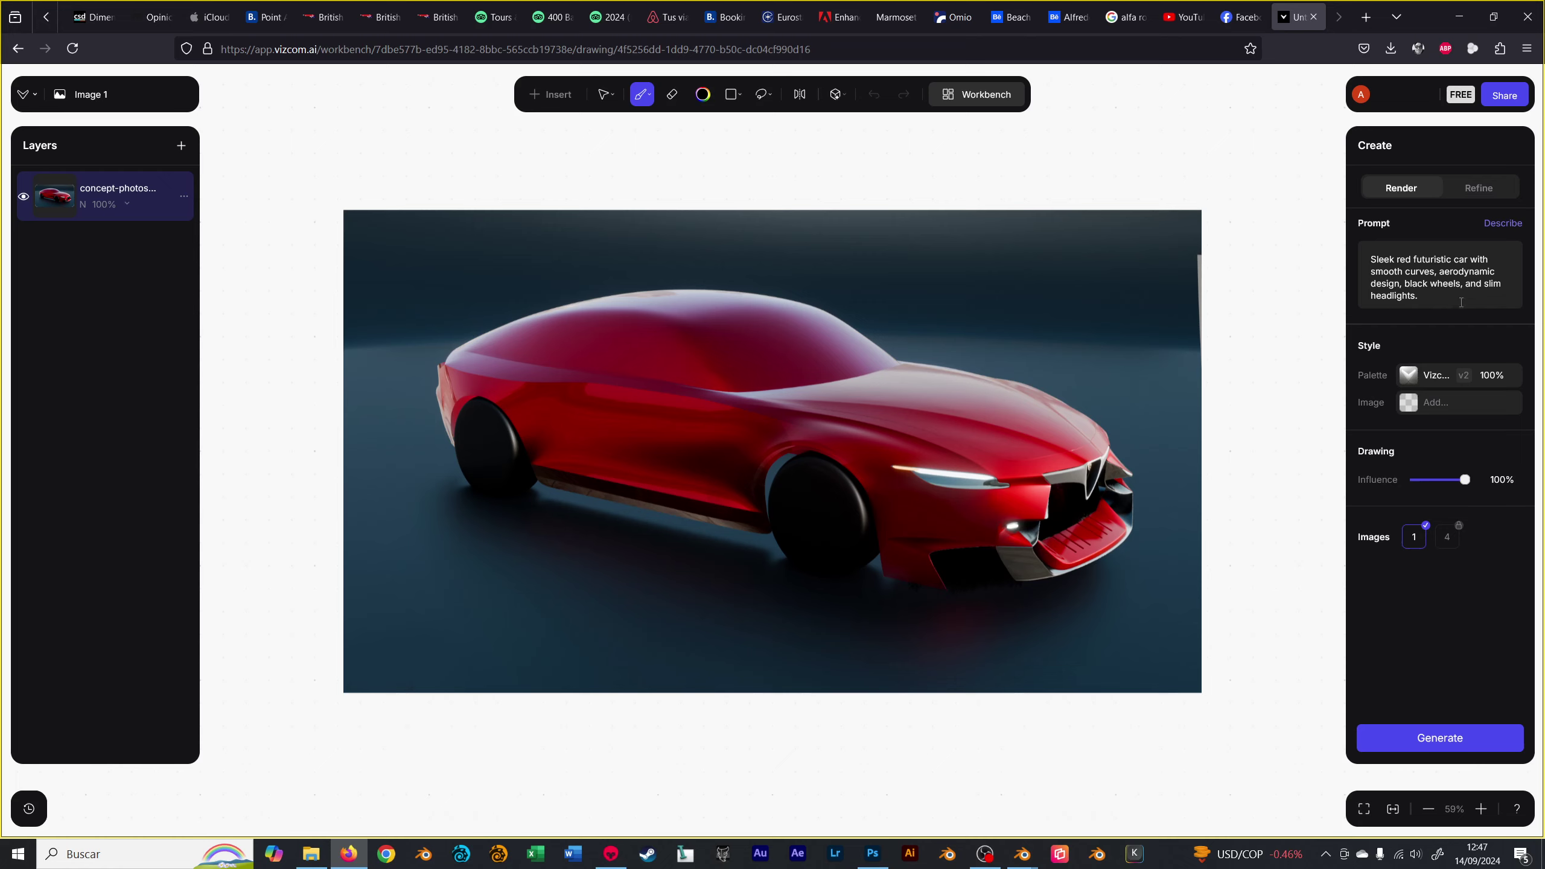
# - Start the prompt with 'Alfa Romeo,' and generate a fresh render of the red car
pyautogui.click(1373, 259)
pyautogui.write('Alfa Romeo')
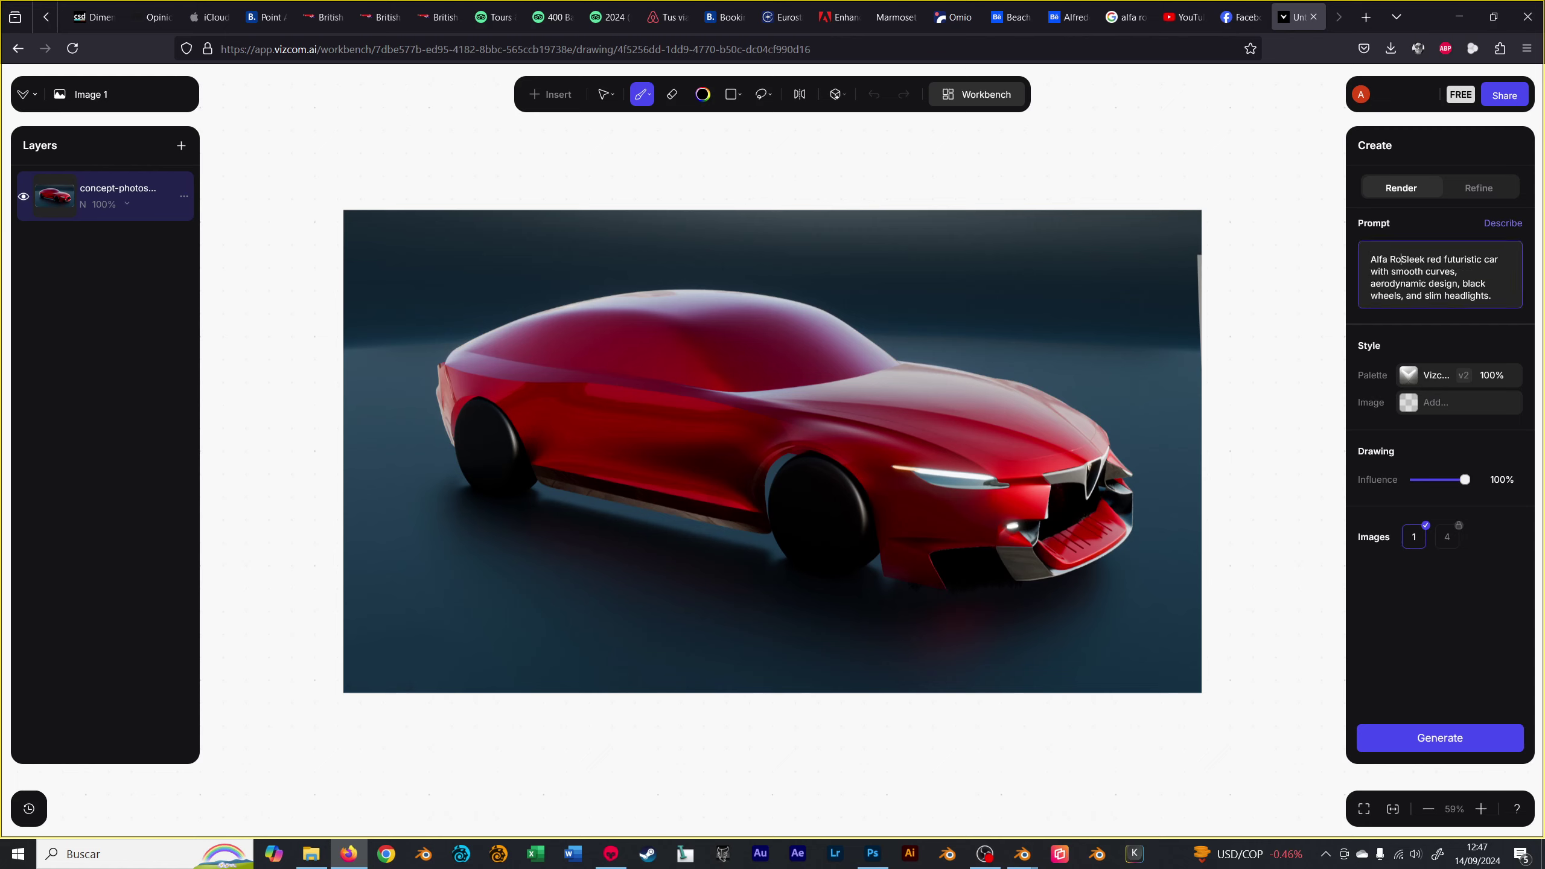
pyautogui.write(',')
pyautogui.click(1426, 375)
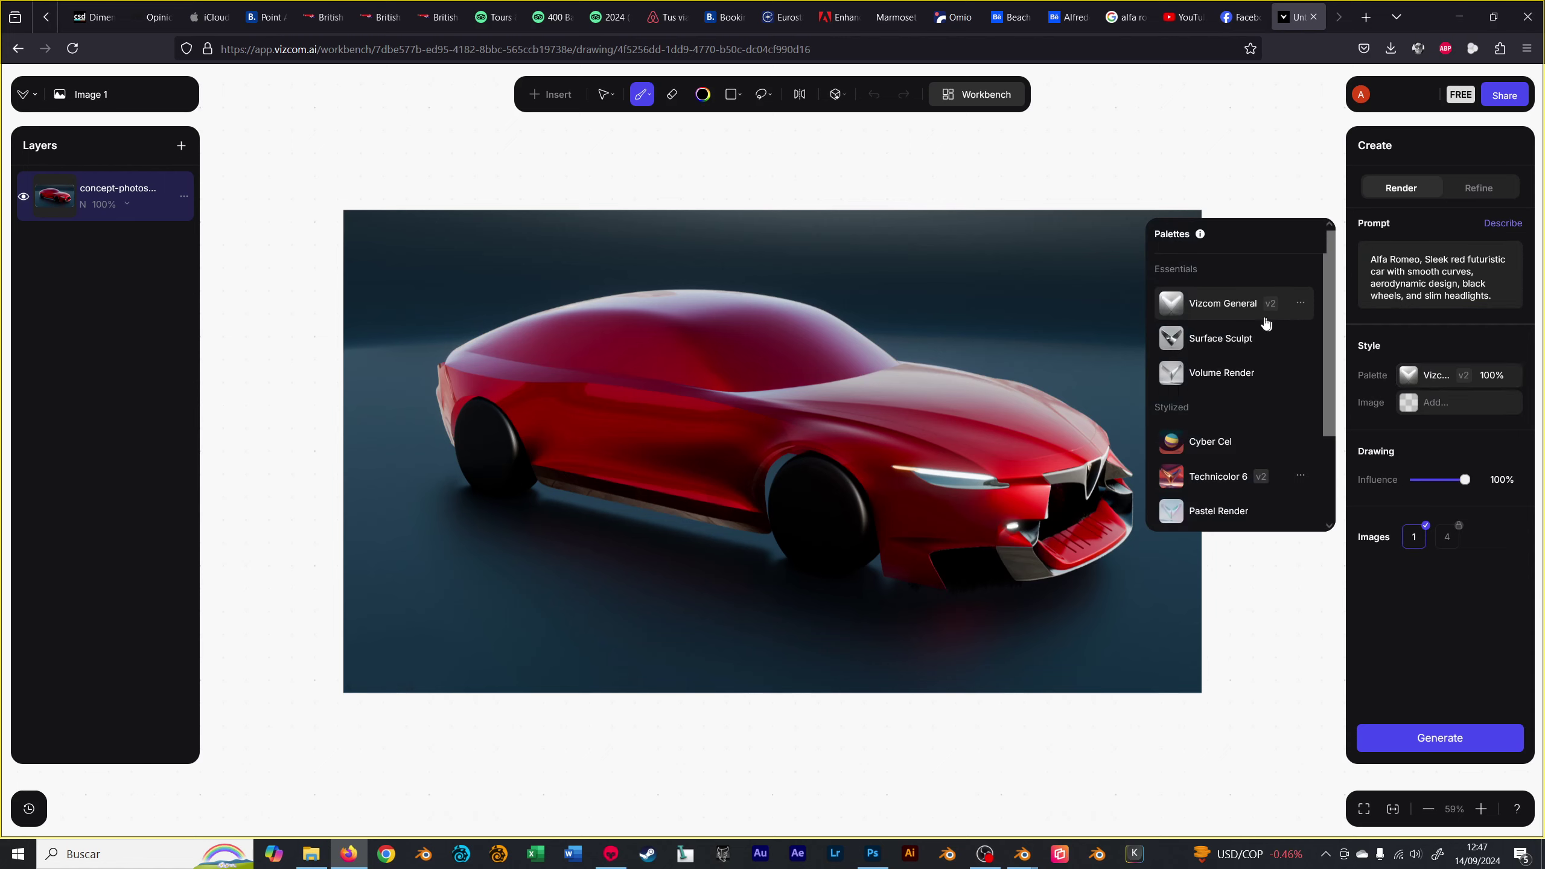
pyautogui.click(1413, 749)
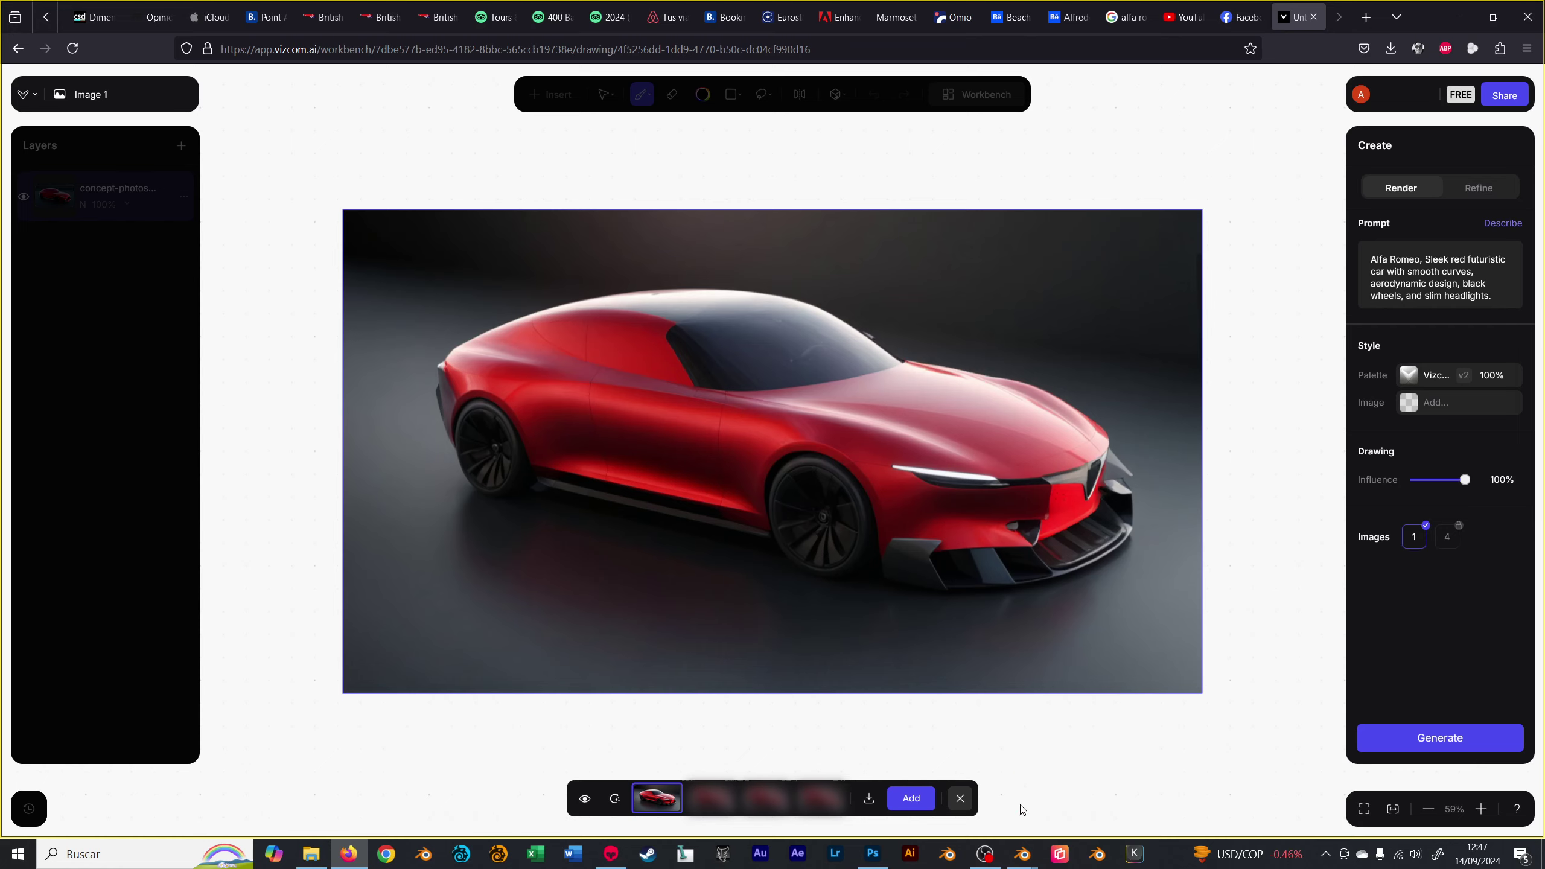
pyautogui.moveTo(1023, 853)
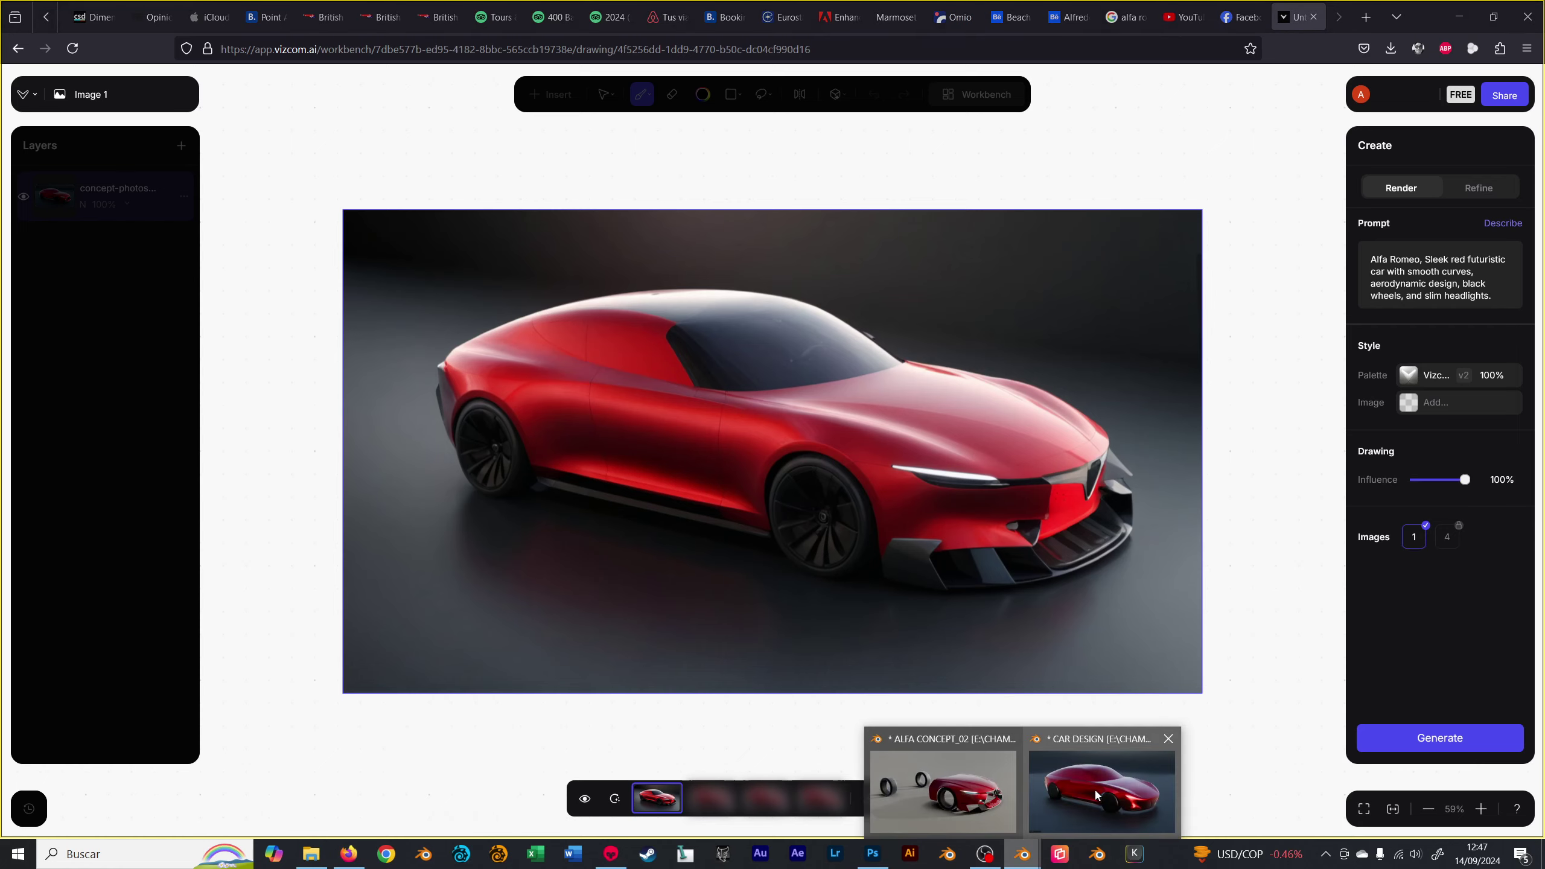
pyautogui.click(1098, 784)
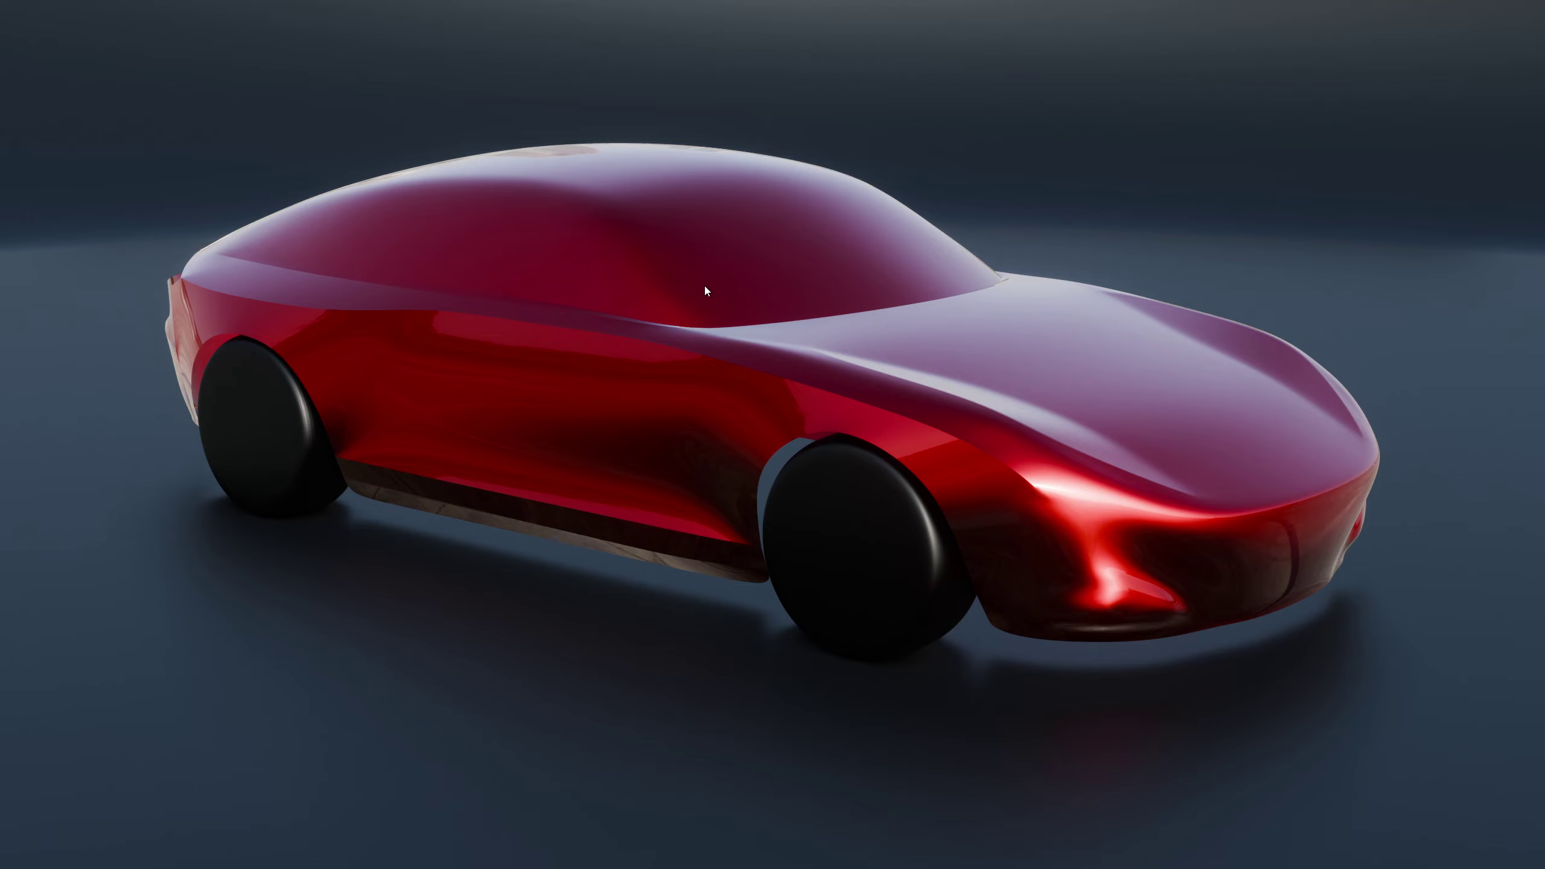
# - In Edit Mode, select the windshield and roof faces on both mirrored sides
pyautogui.press('Tab')
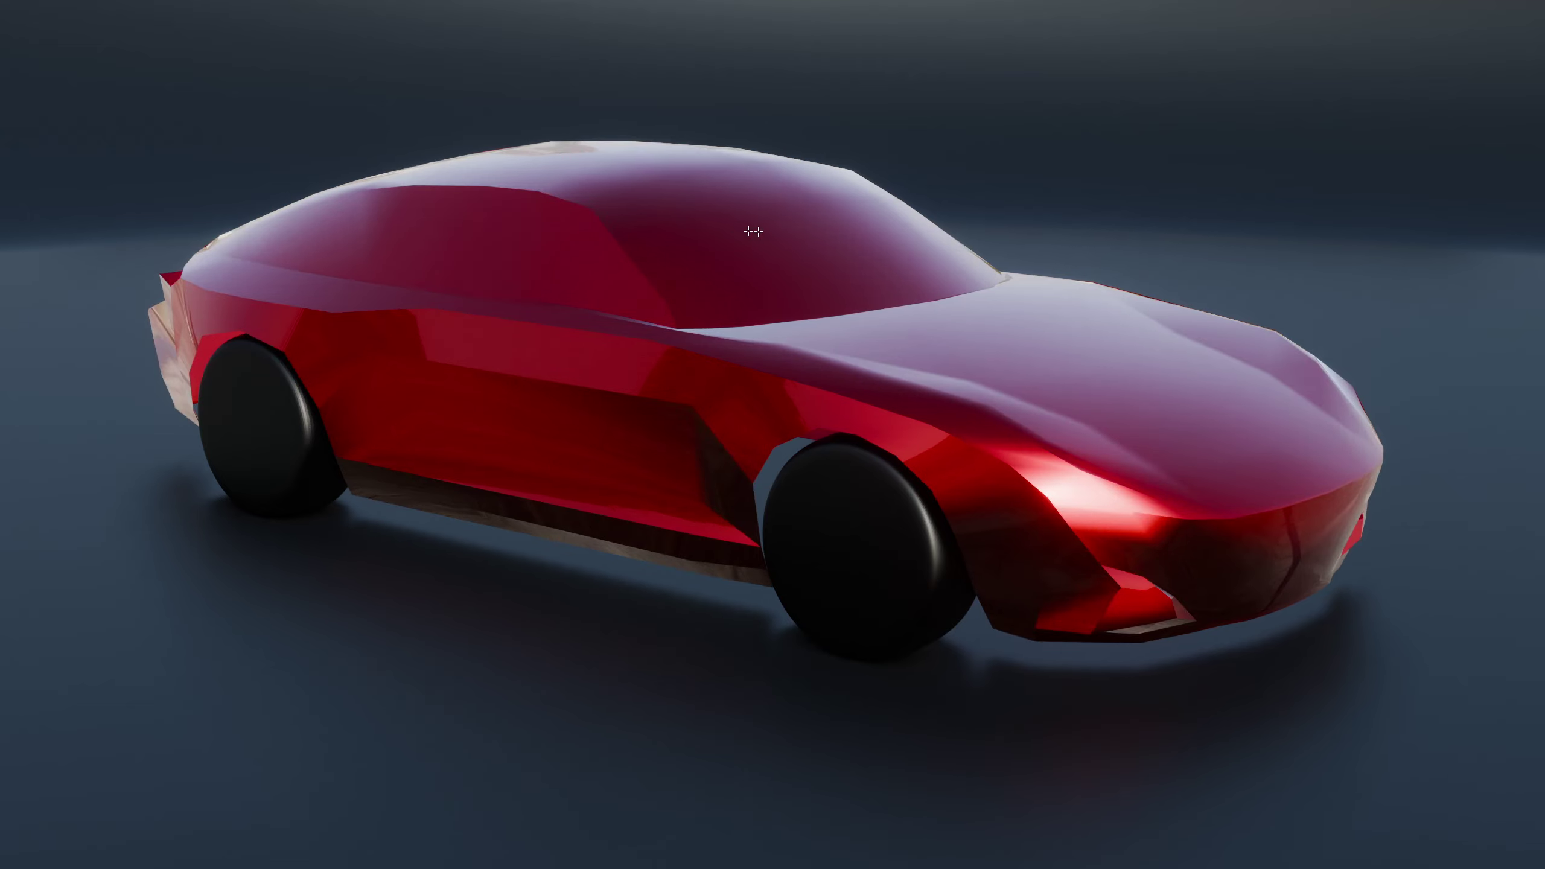
pyautogui.keyDown('ctrl'); pyautogui.click(723, 264); pyautogui.keyUp('ctrl')
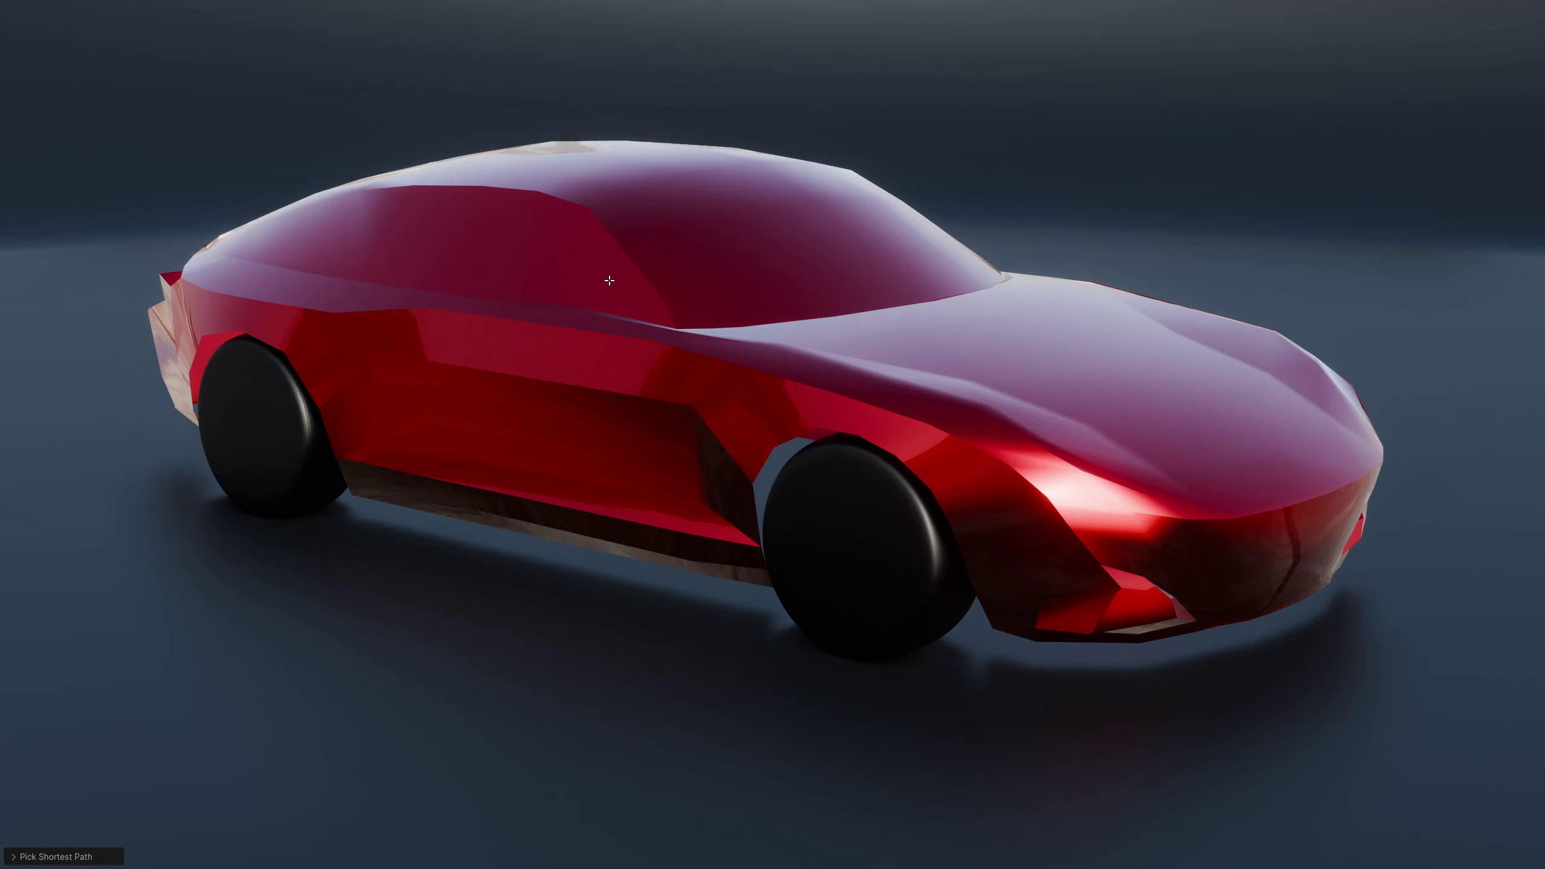
pyautogui.hotkey('ctrl', 'alt', 'space')
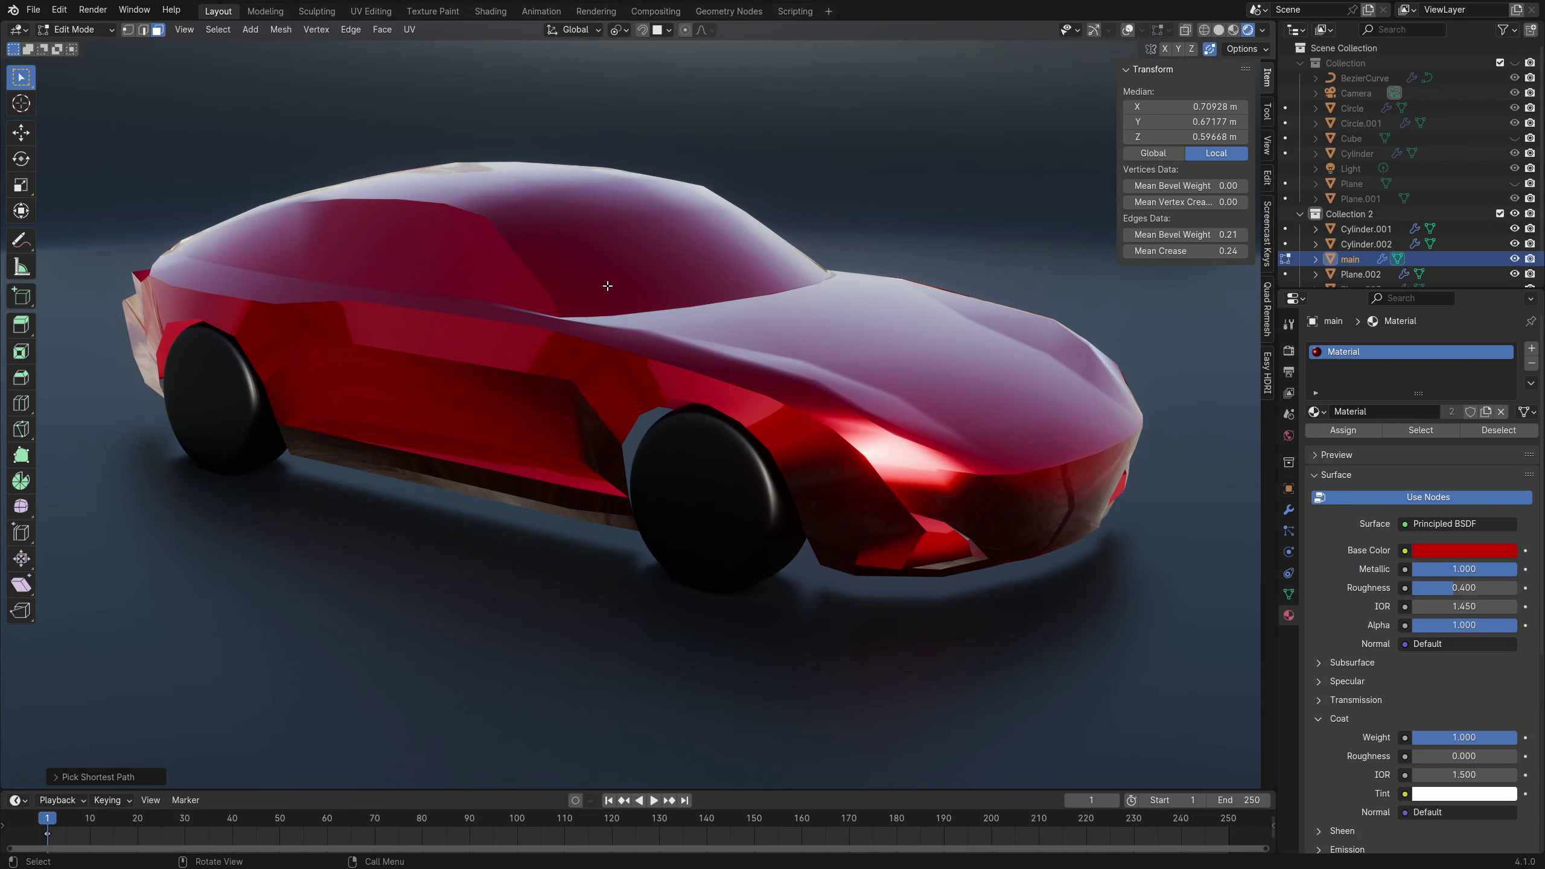
pyautogui.hotkey('shift', 'alt', 'z')
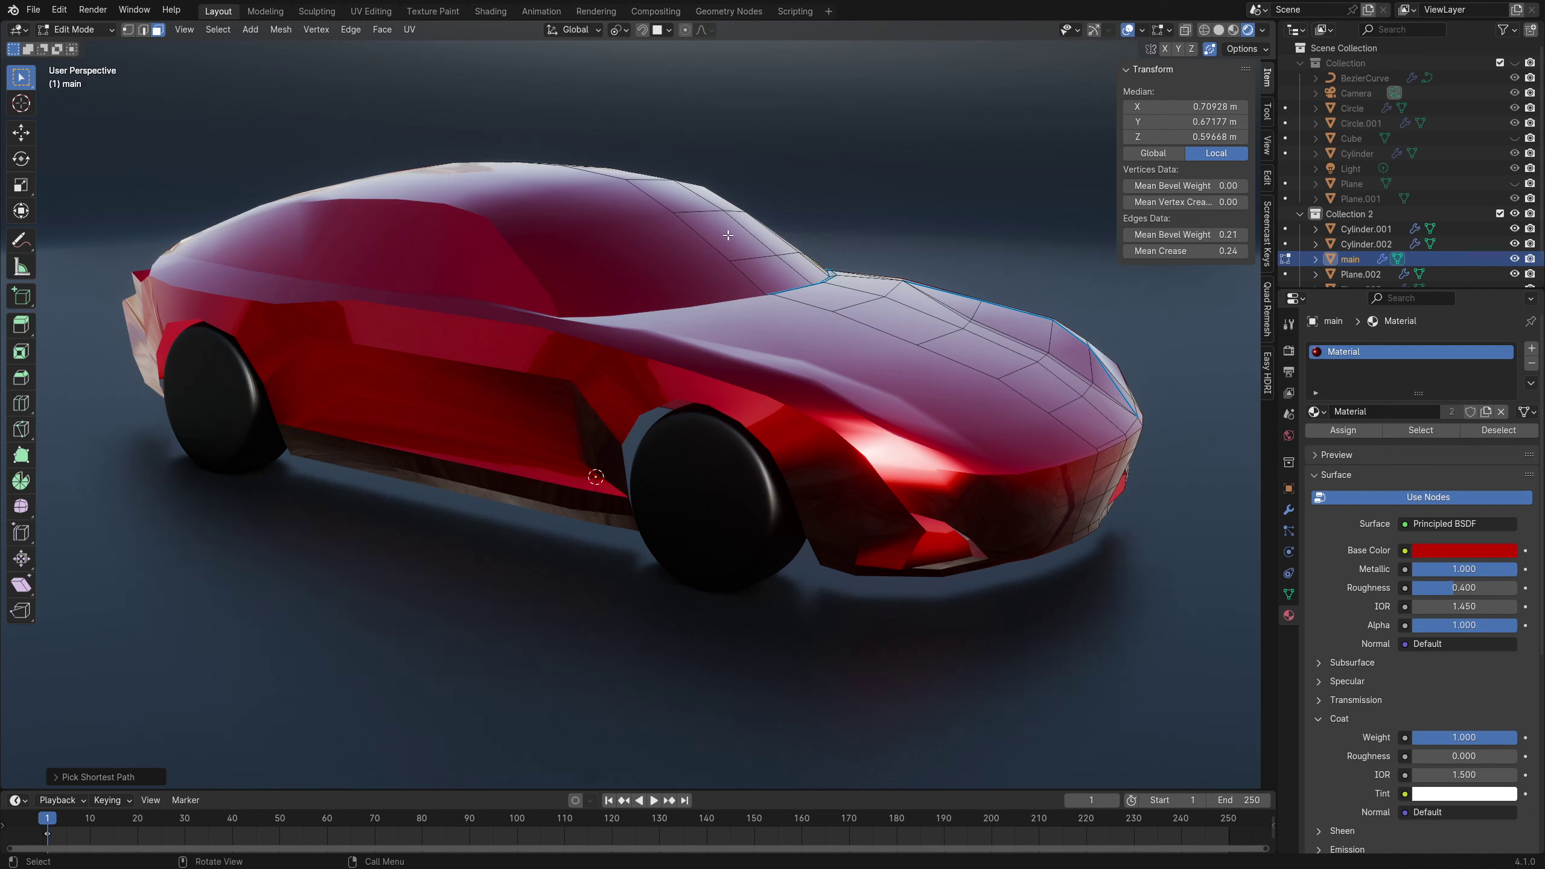
pyautogui.click(742, 230)
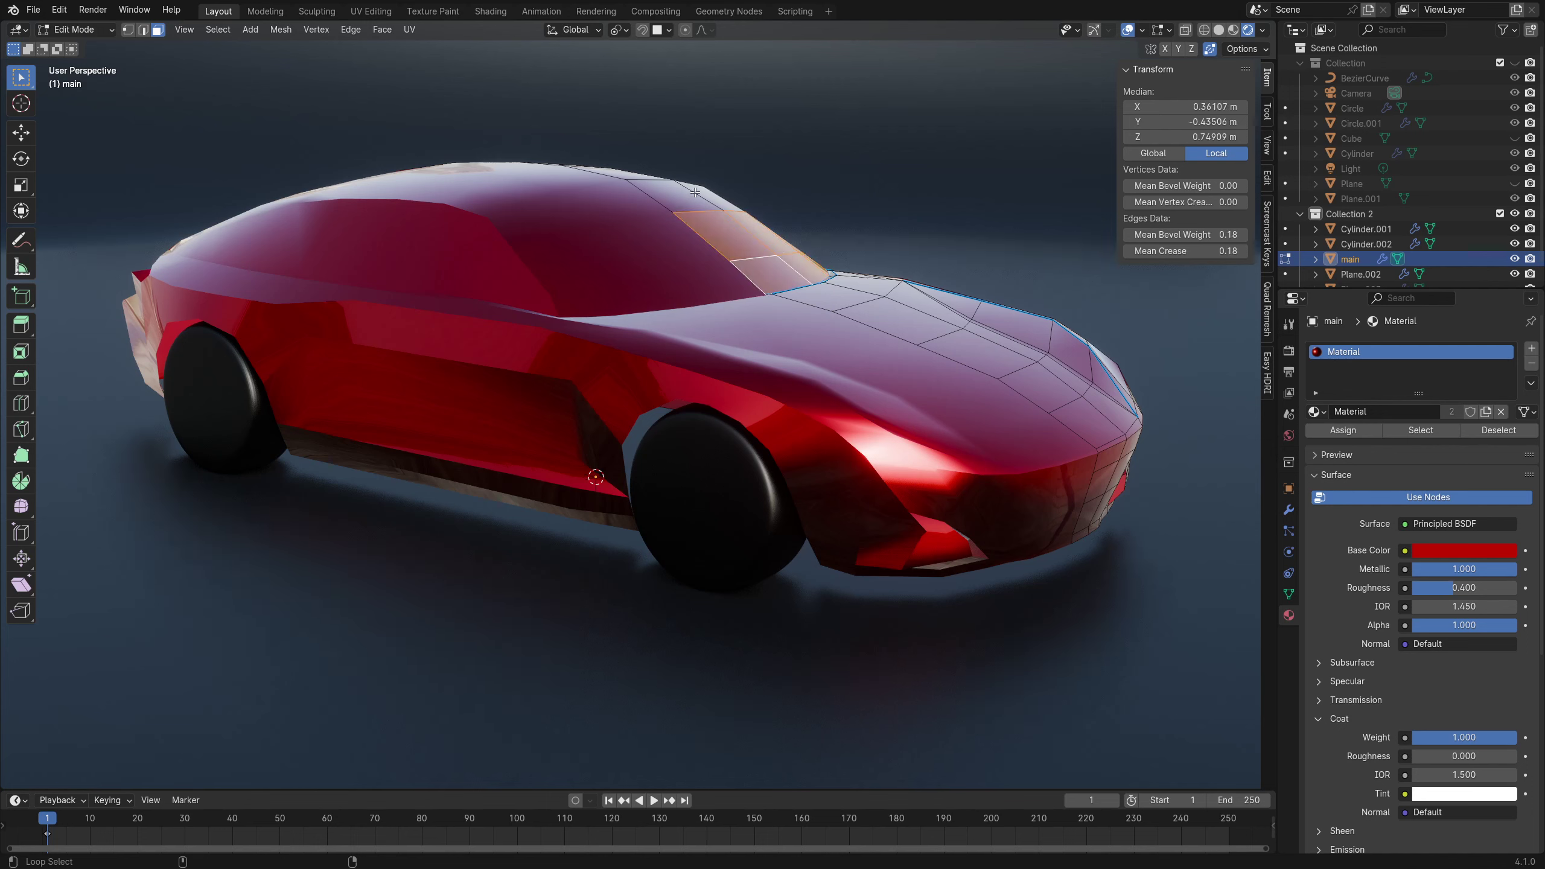
pyautogui.keyDown('alt'); pyautogui.click(630, 169); pyautogui.keyUp('alt')
pyautogui.keyDown('alt'); pyautogui.keyDown('shift'); pyautogui.click(639, 166); pyautogui.keyUp('shift'); pyautogui.keyUp('alt')
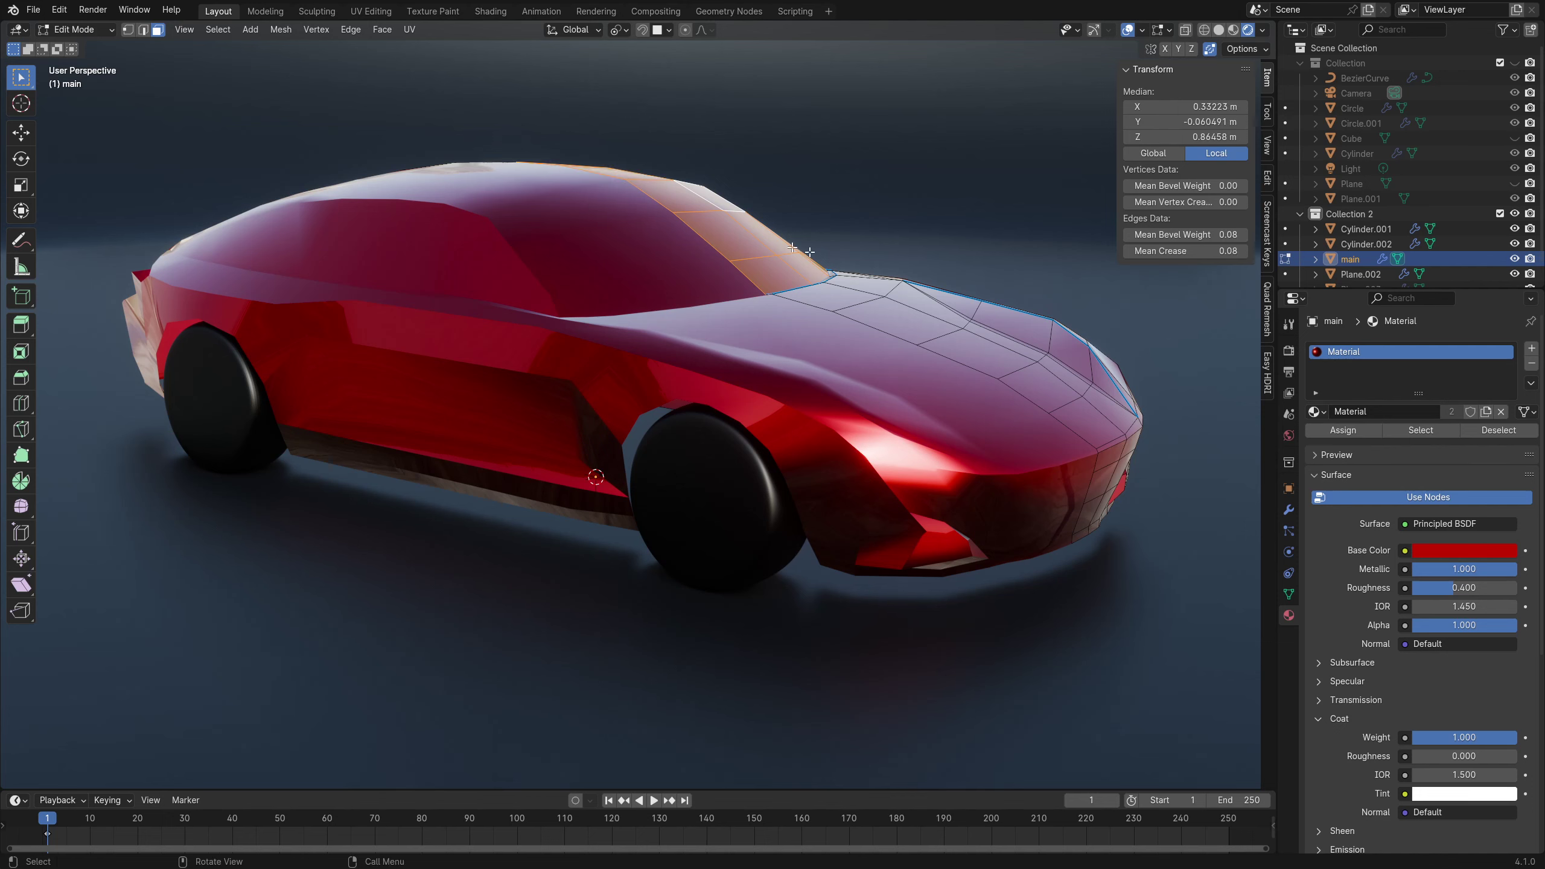
pyautogui.click(1288, 510)
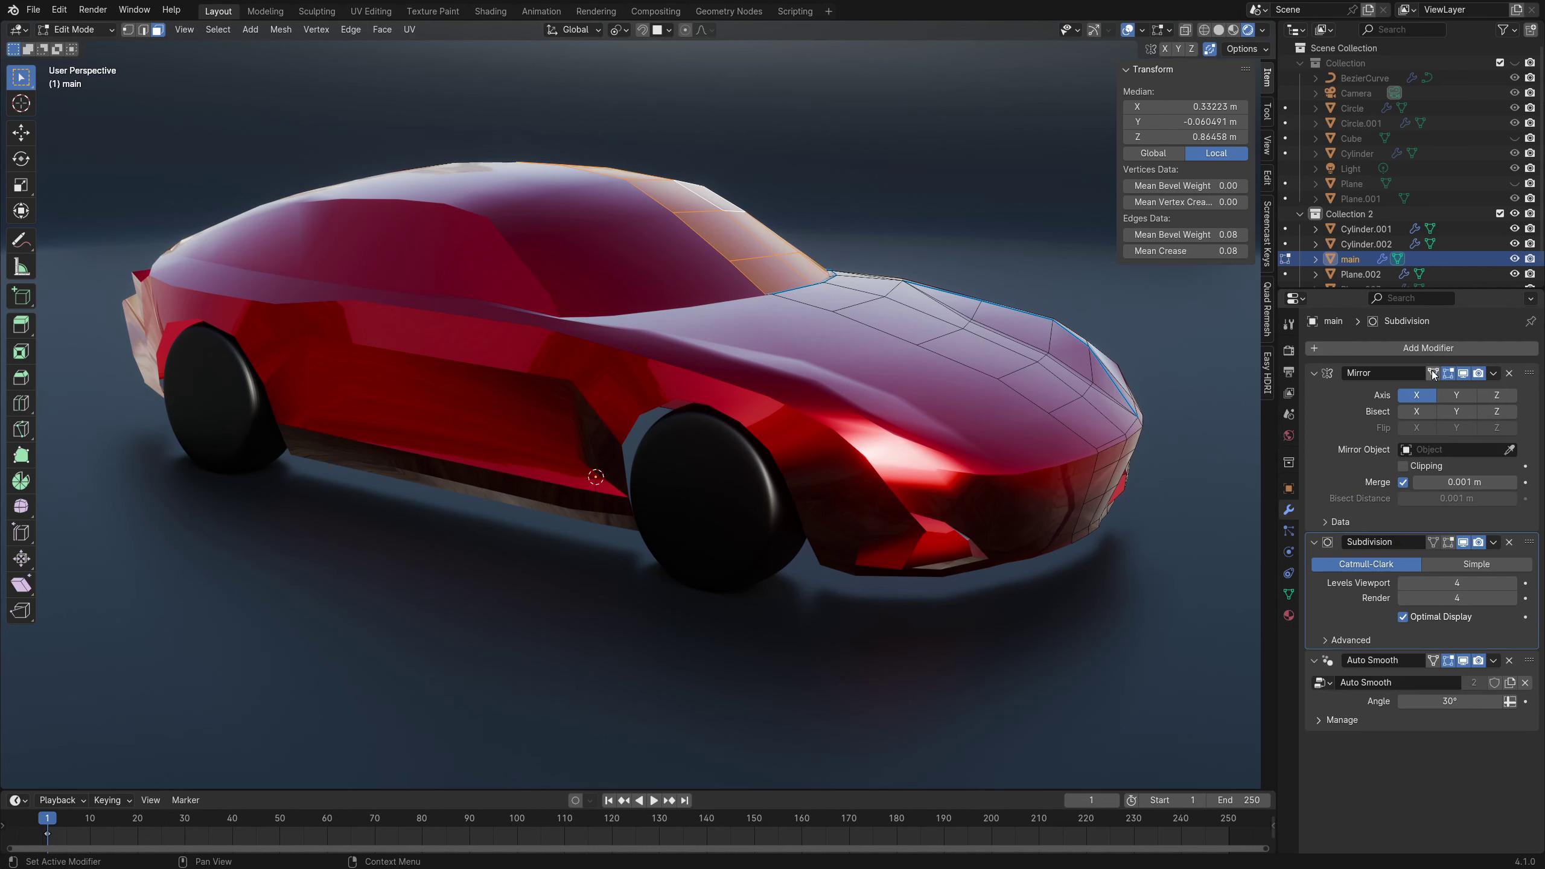
pyautogui.click(1433, 372)
pyautogui.keyDown('alt'); pyautogui.keyDown('shift'); pyautogui.click(518, 213); pyautogui.keyUp('shift'); pyautogui.keyUp('alt')
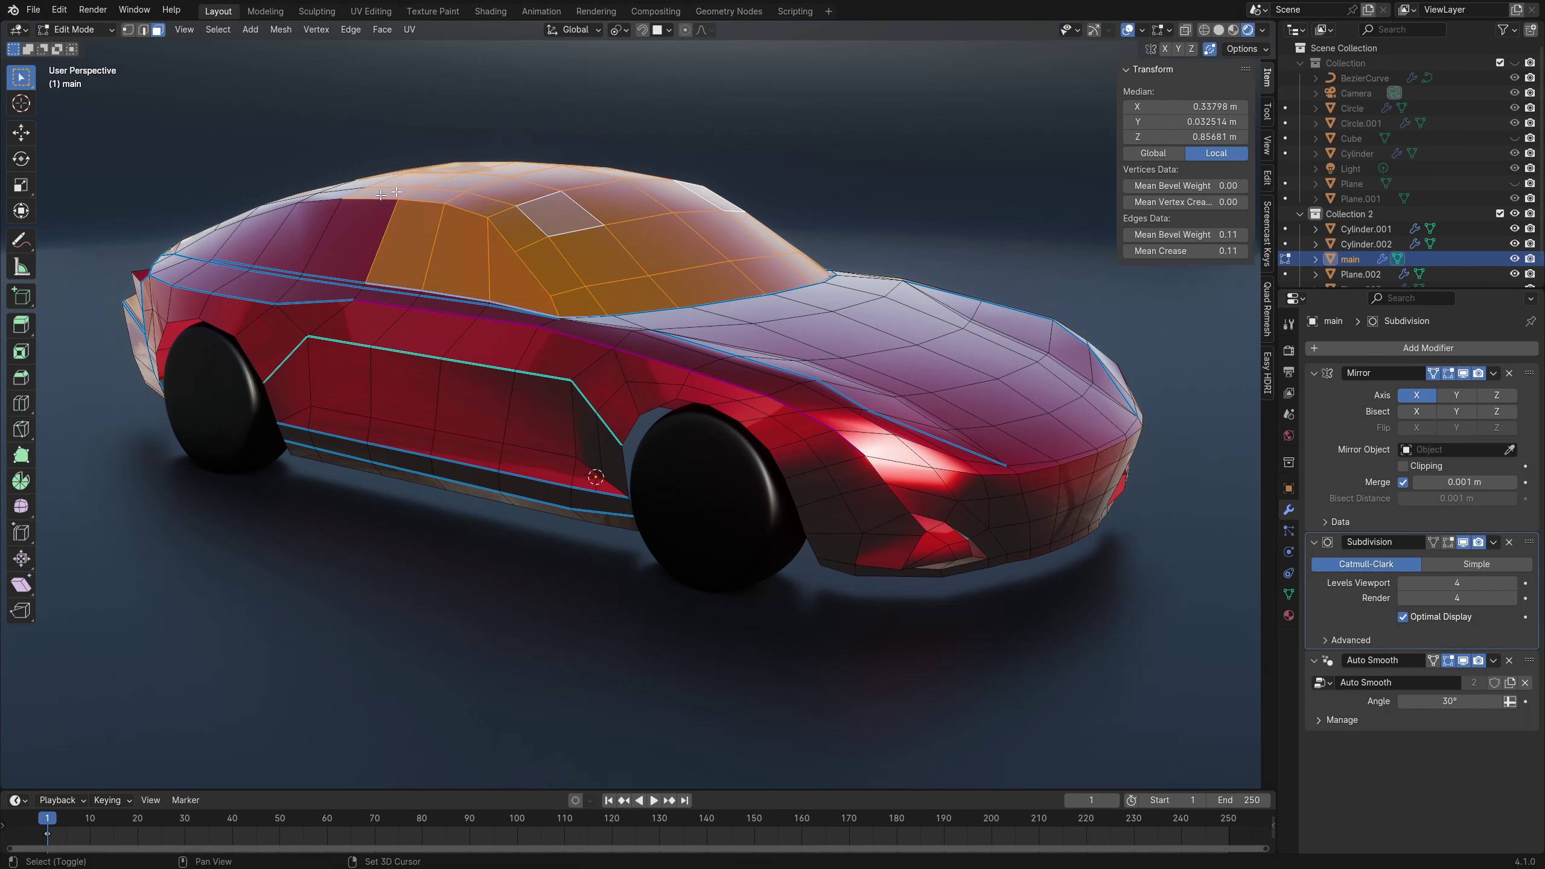
pyautogui.keyDown('shift'); pyautogui.moveTo(444, 149); pyautogui.dragTo(210, 243); pyautogui.keyUp('shift')
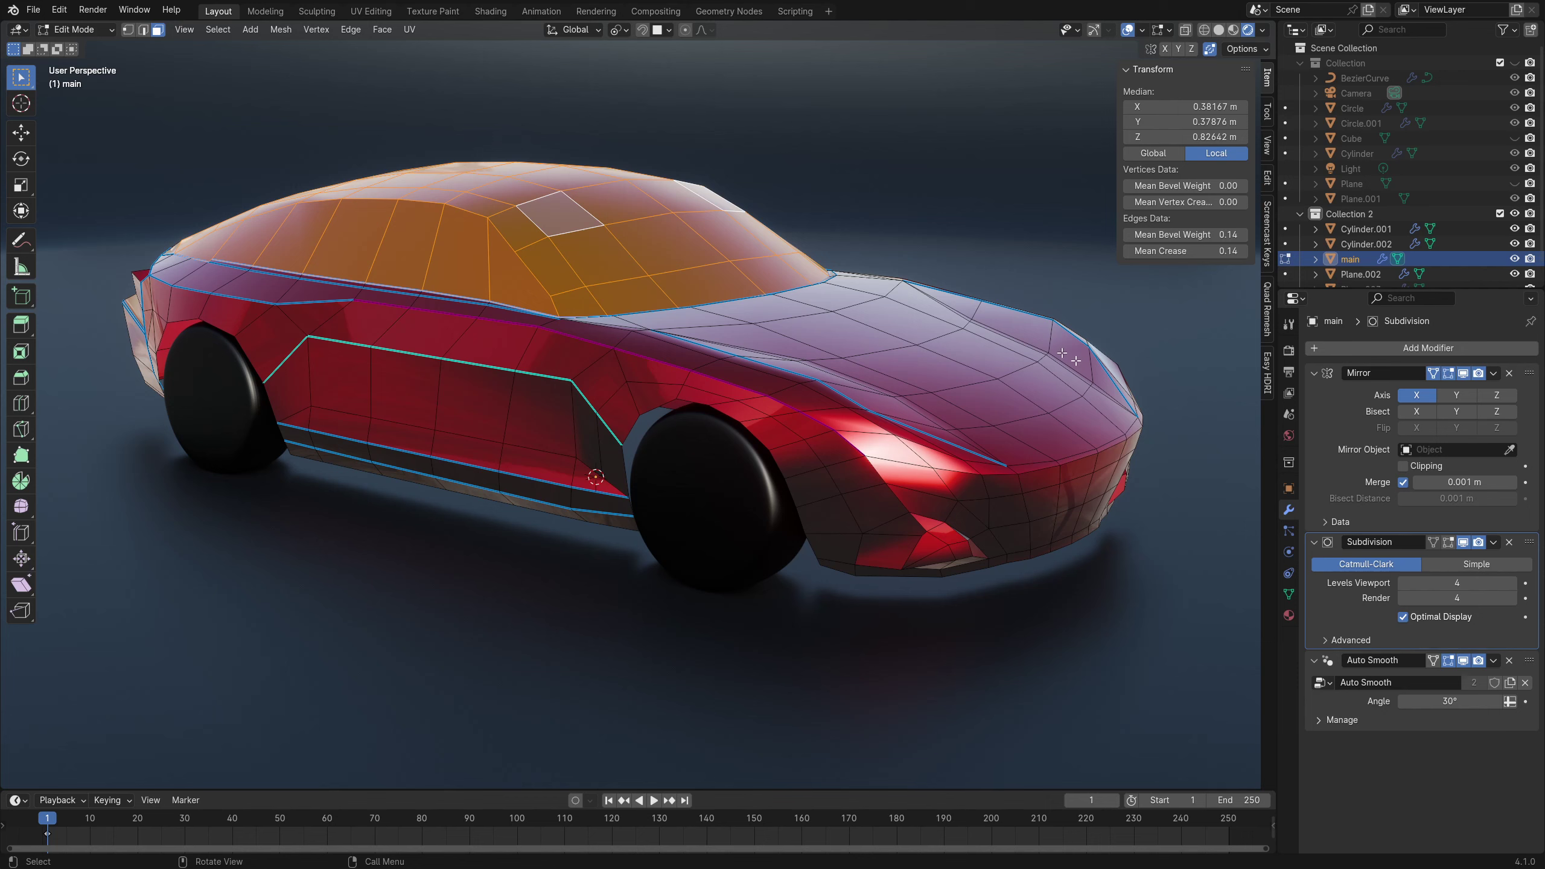
# - Assign a new 'black' material with black base colour, Roughness 0 and Metallic 0.297
pyautogui.click(1288, 614)
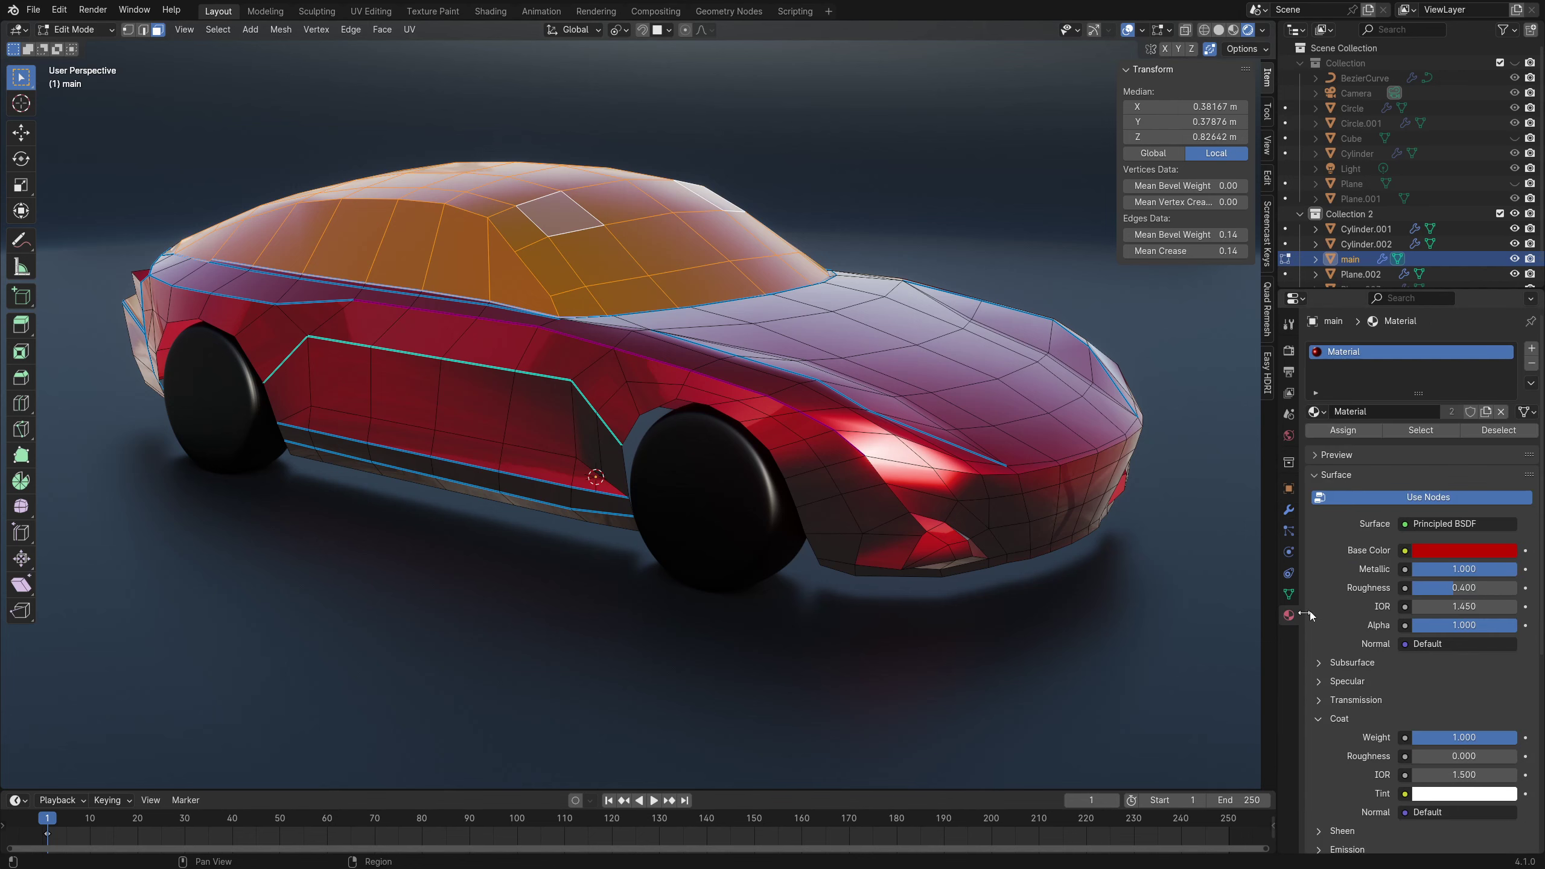
pyautogui.click(1532, 353)
pyautogui.click(1370, 446)
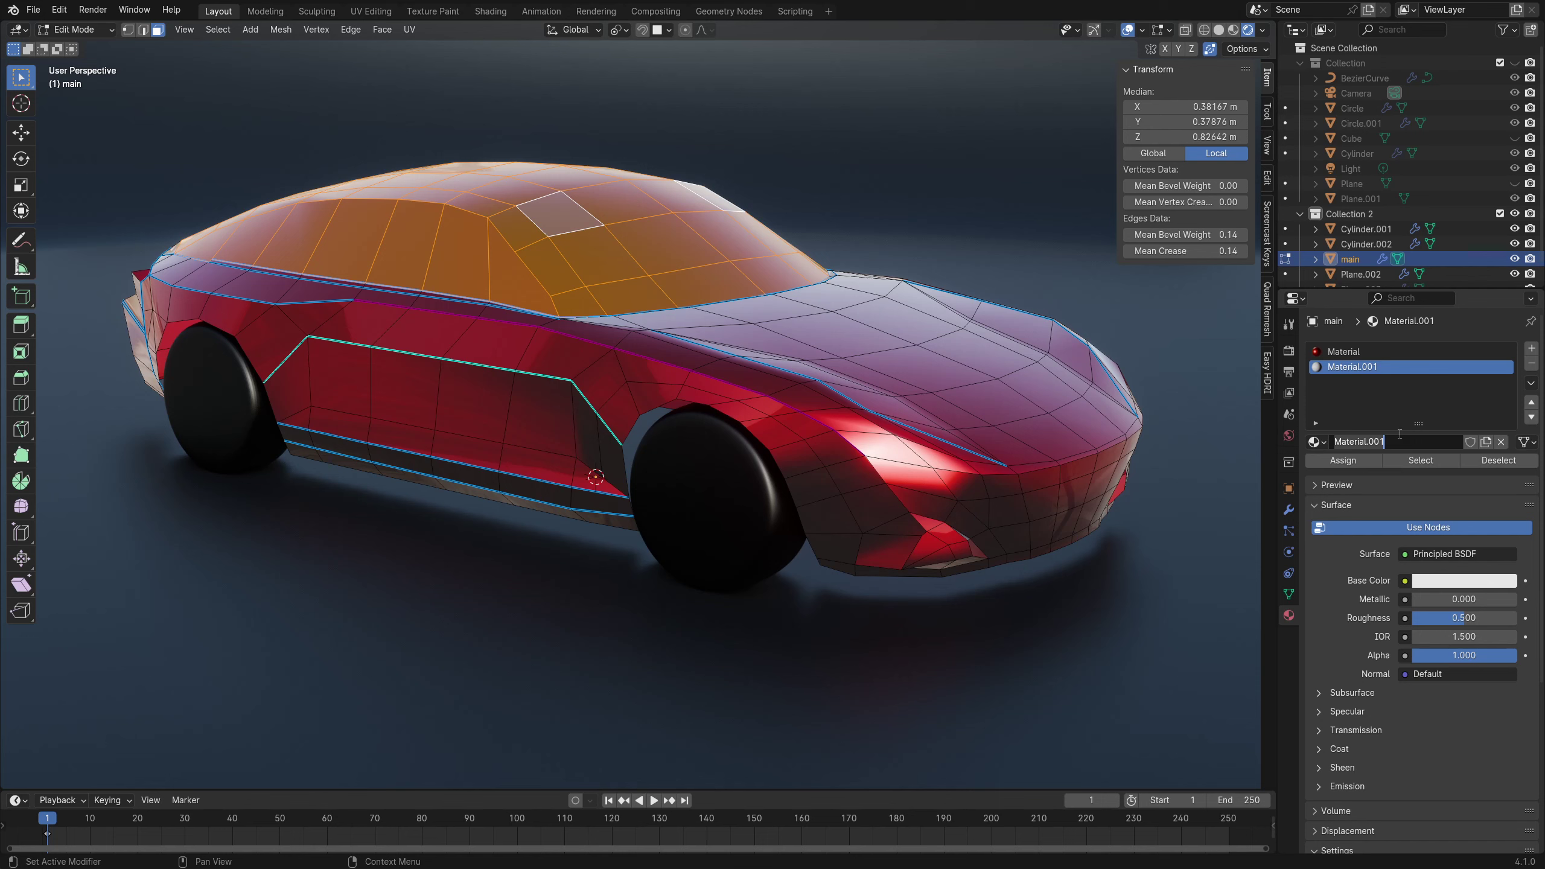
pyautogui.write('black')
pyautogui.press('Return')
pyautogui.click(1433, 582)
pyautogui.moveTo(1505, 453); pyautogui.dragTo(1506, 478)
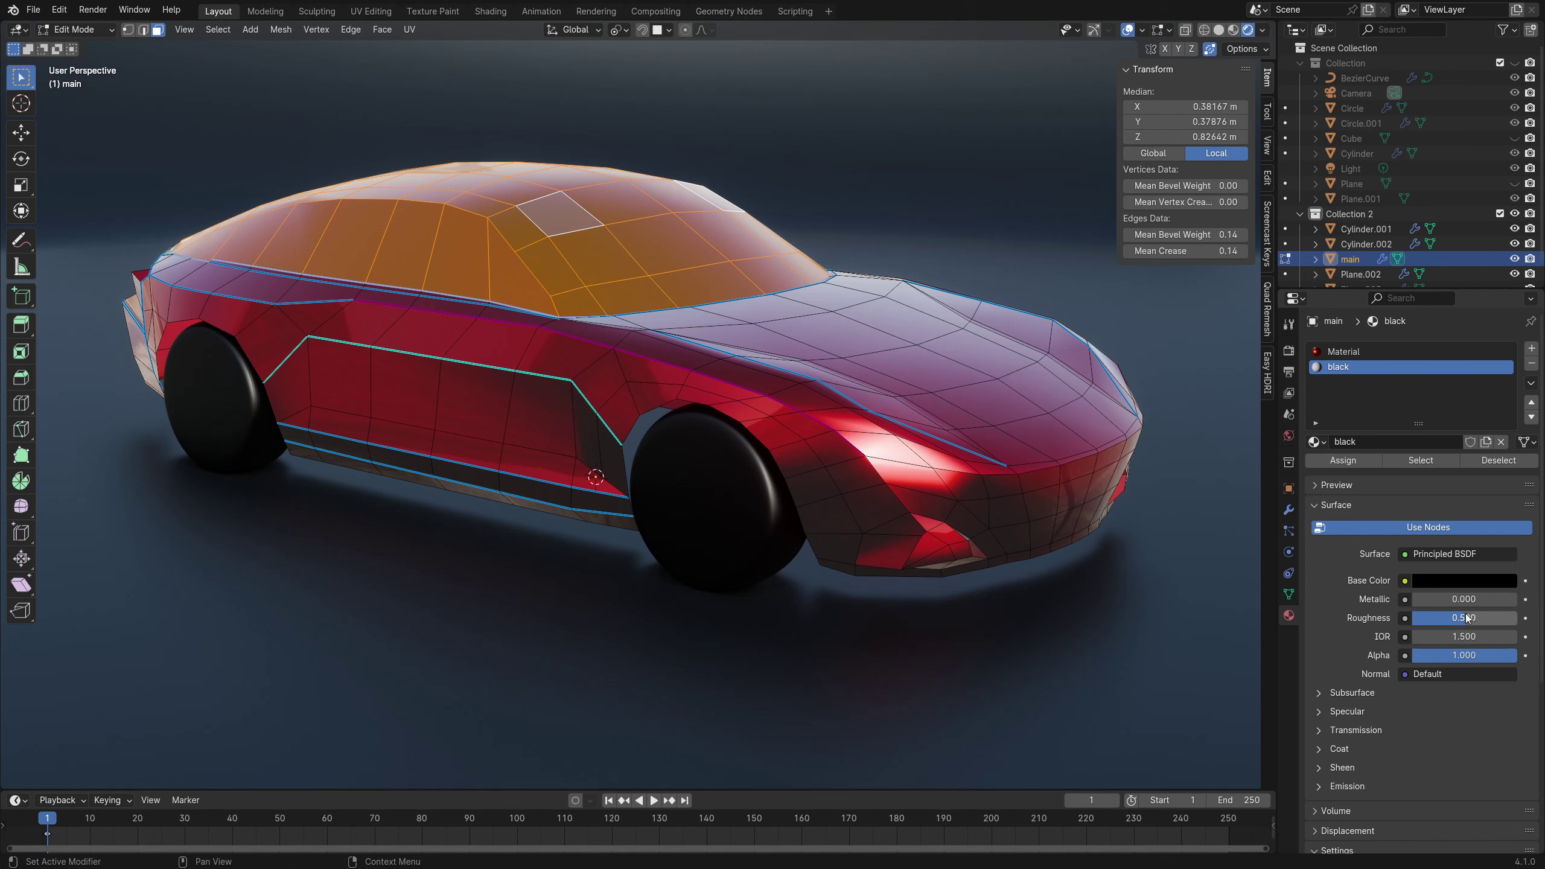
pyautogui.moveTo(1459, 618)
pyautogui.mouseDown()
pyautogui.moveTo(1417, 618)
pyautogui.moveTo(1480, 596)
pyautogui.mouseUp()
# - Leave Edit Mode and view the car full-screen with overlays hidden
pyautogui.press('Tab')
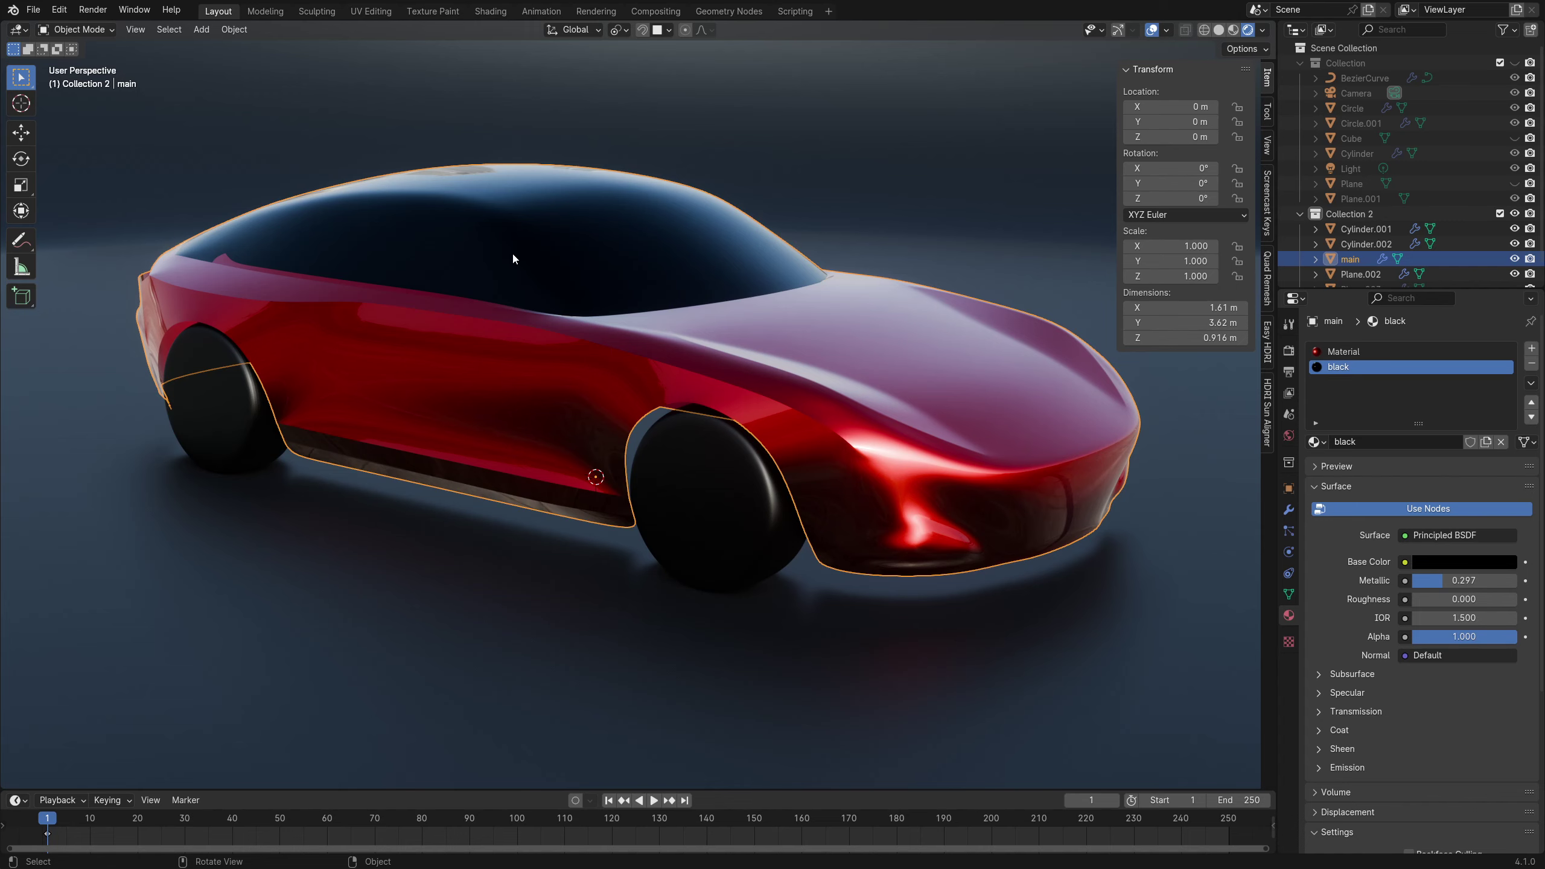
pyautogui.hotkey('ctrl', 'alt', 'space')
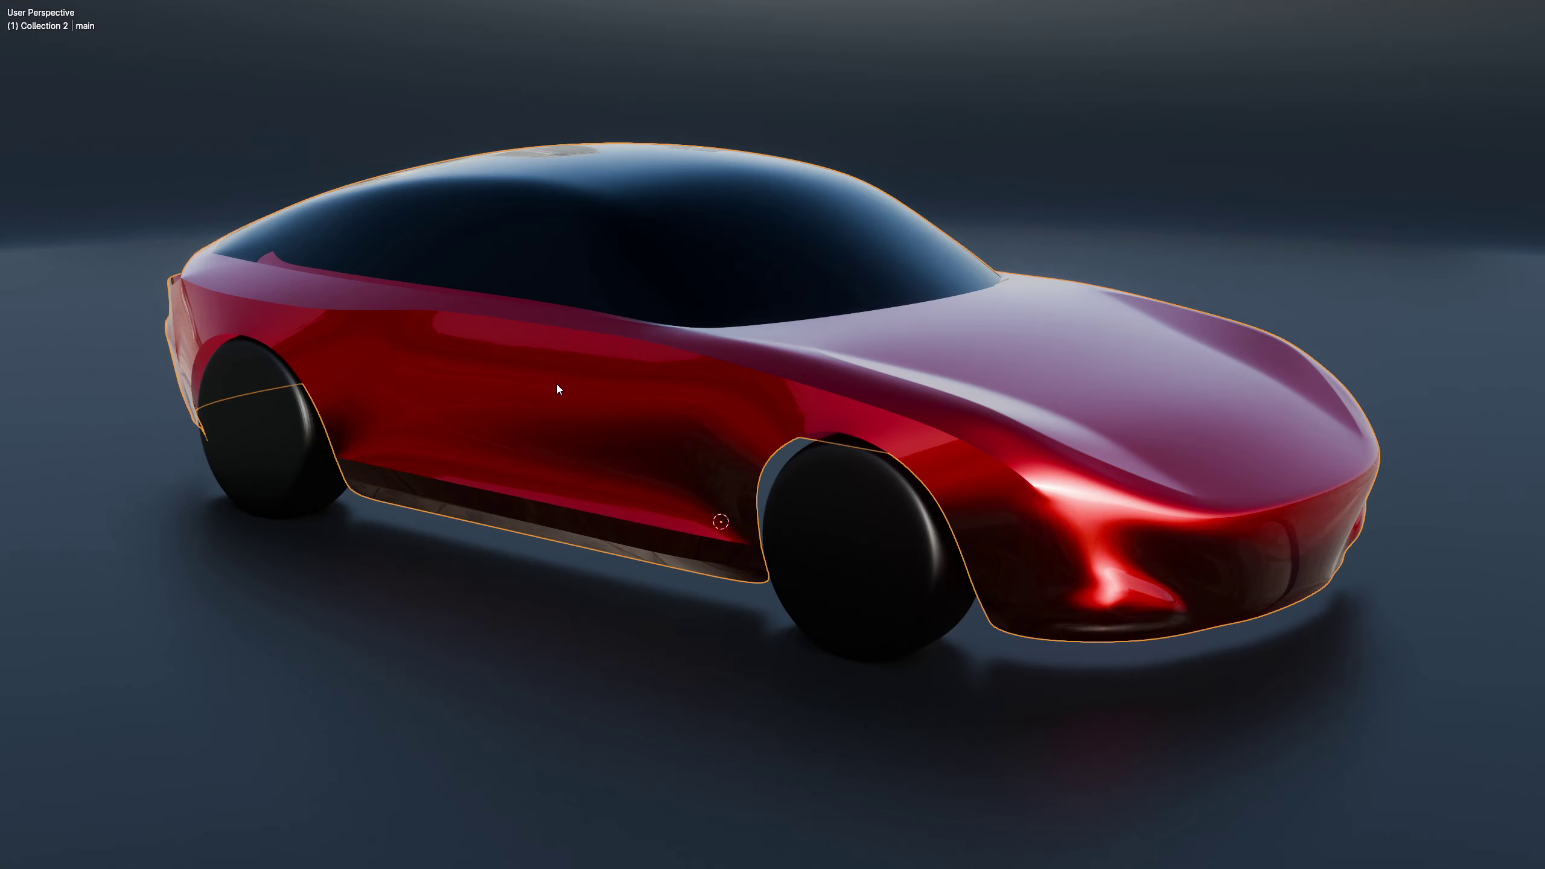
pyautogui.hotkey('shift', 'alt', 'z')
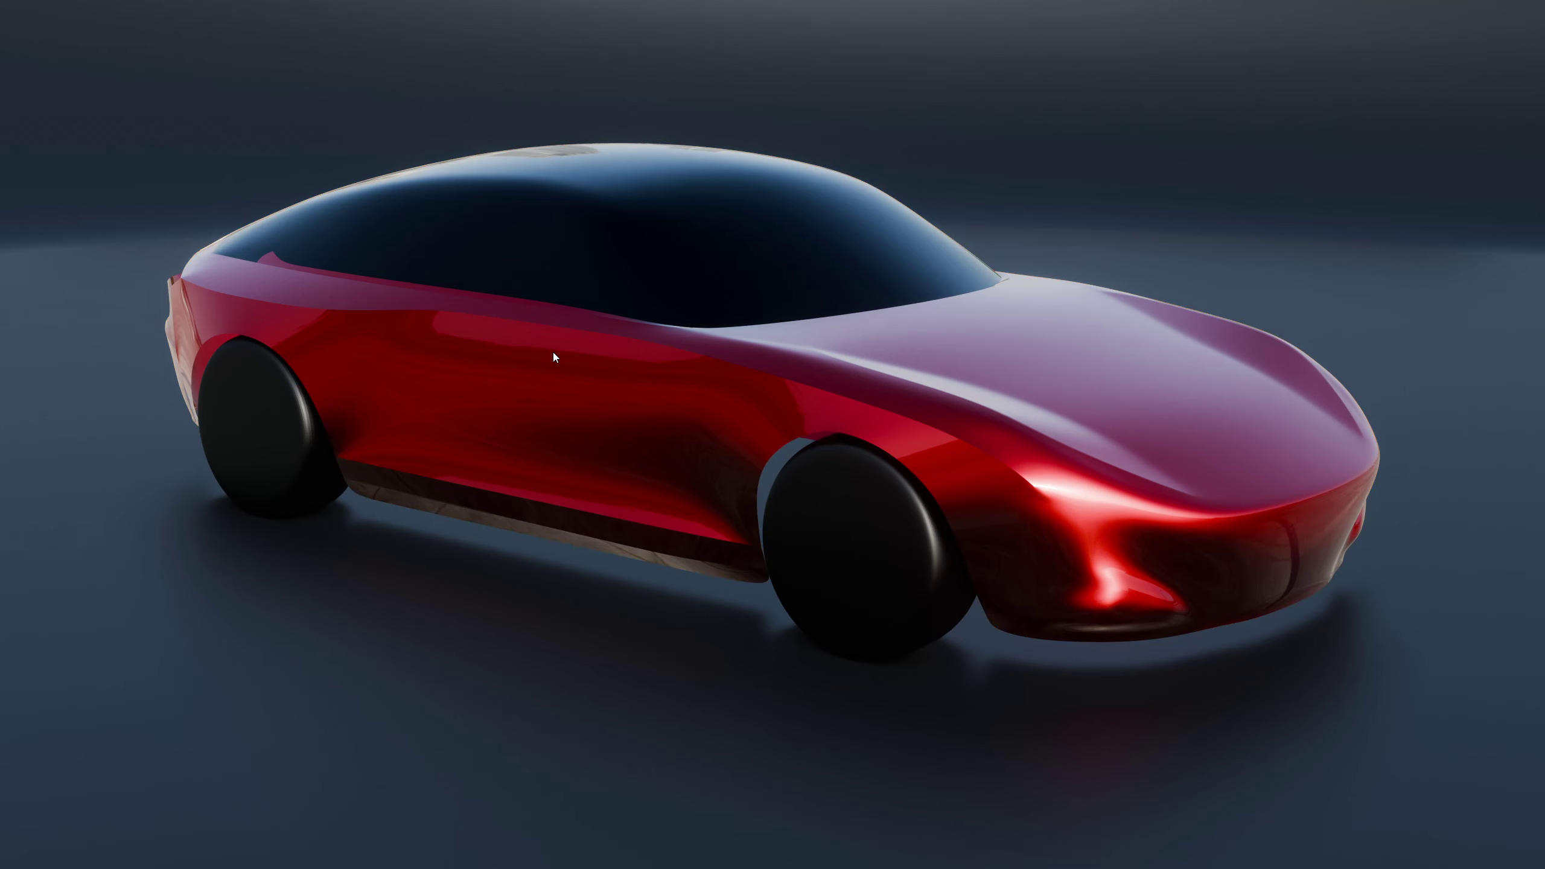
pyautogui.hotkey('alt', 'Tab')
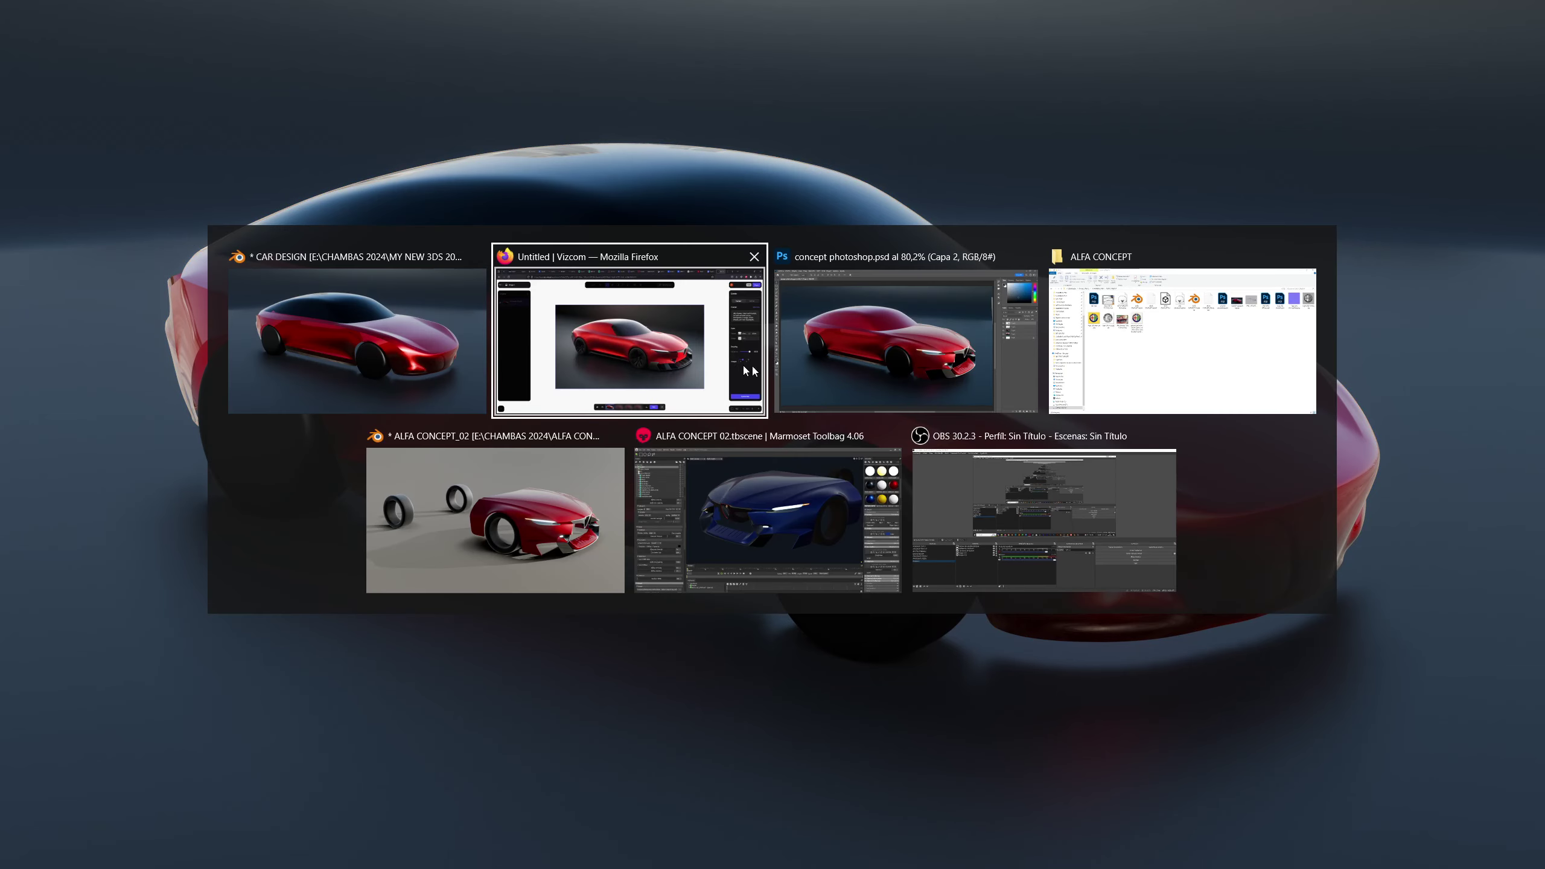
# - Paste the dark-windowed car above Capa 4 as new layer Capa 5
pyautogui.click(852, 353)
pyautogui.click(1370, 358)
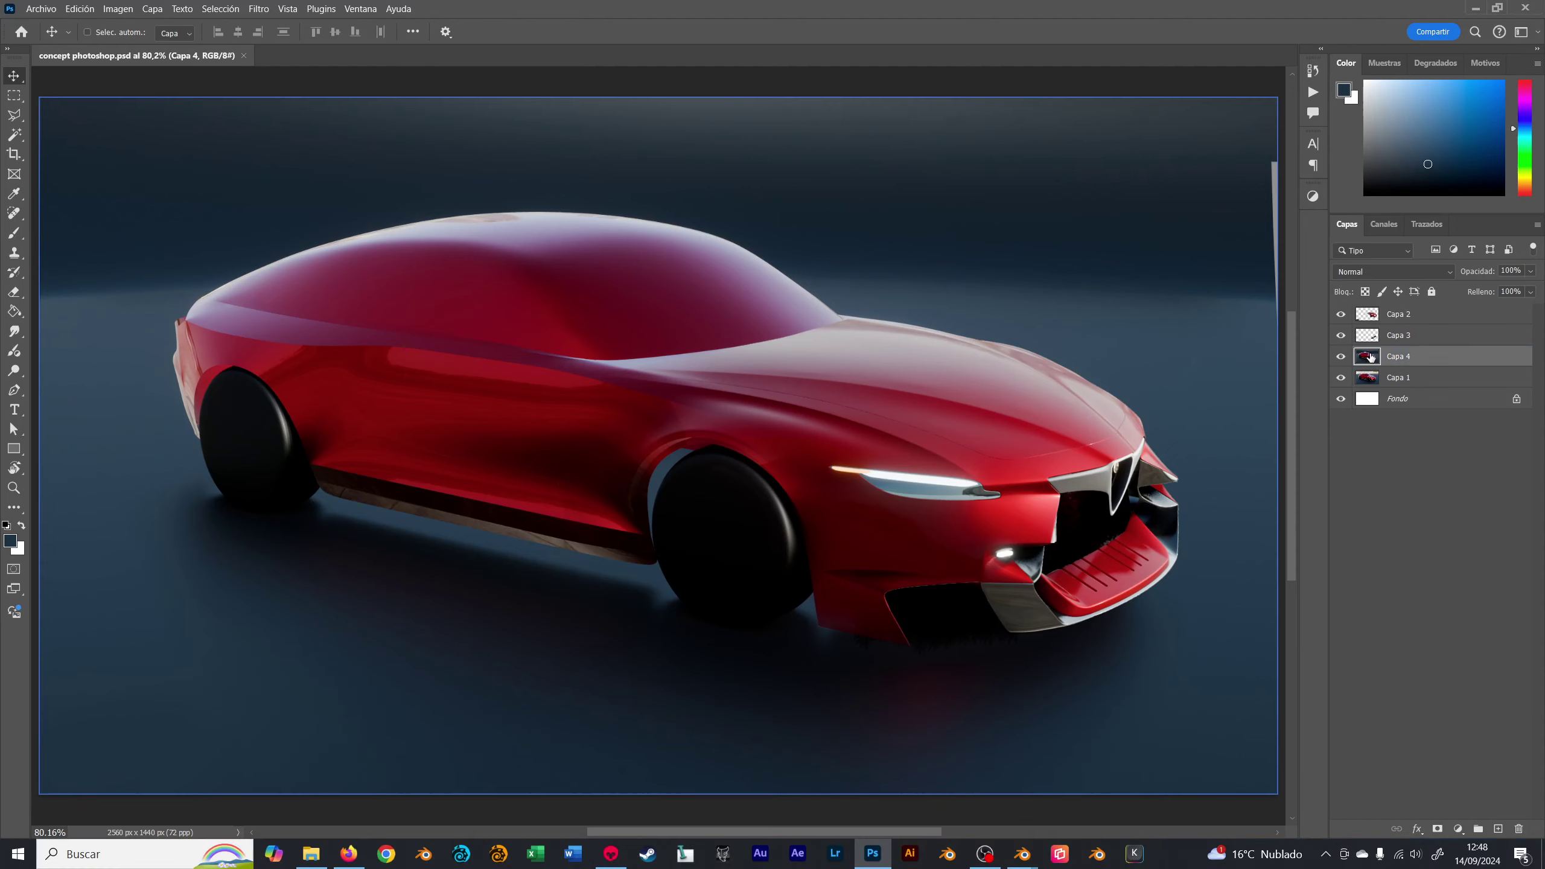
pyautogui.hotkey('ctrl', 'v')
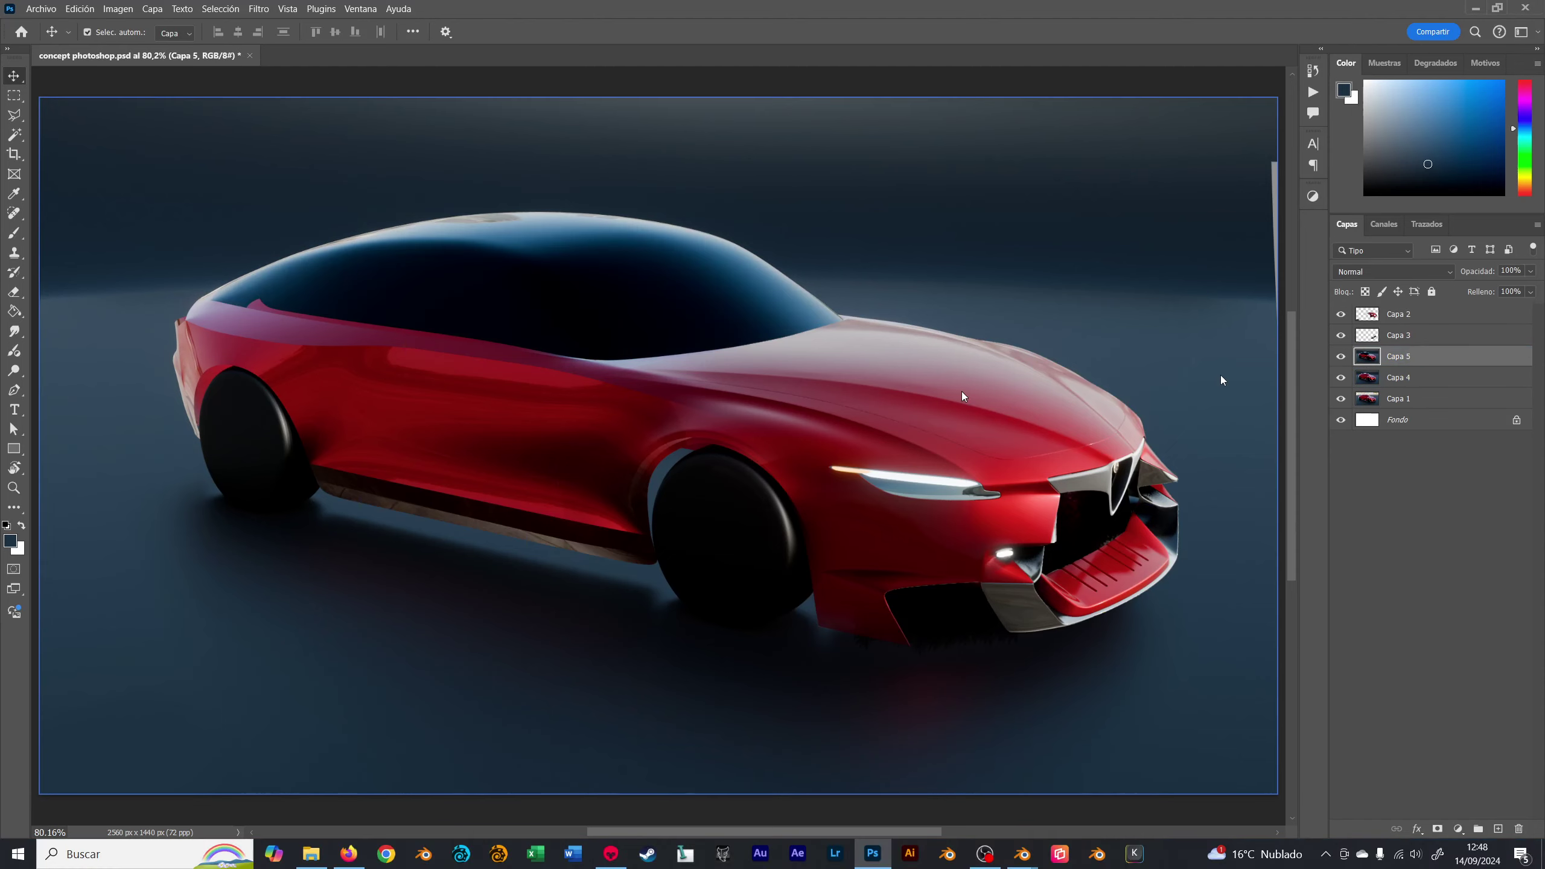
# - Export the composite with Save for Web, replacing concept-photoshop.jpg
pyautogui.hotkey('ctrl', 'alt', 'shift', 's')
pyautogui.press('Return')
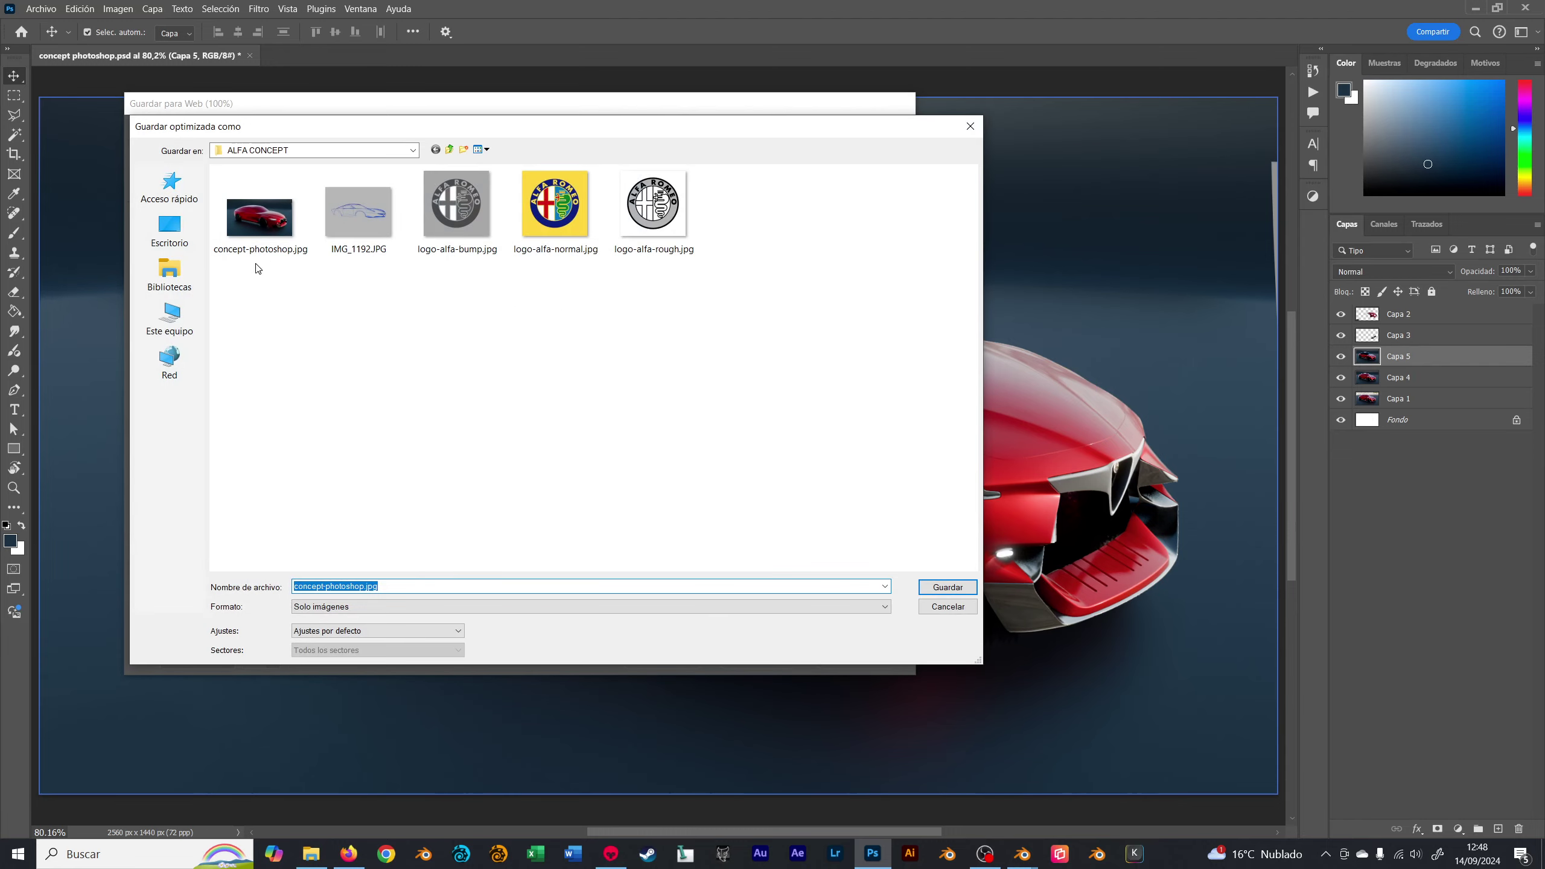
pyautogui.doubleClick(259, 217)
pyautogui.click(873, 406)
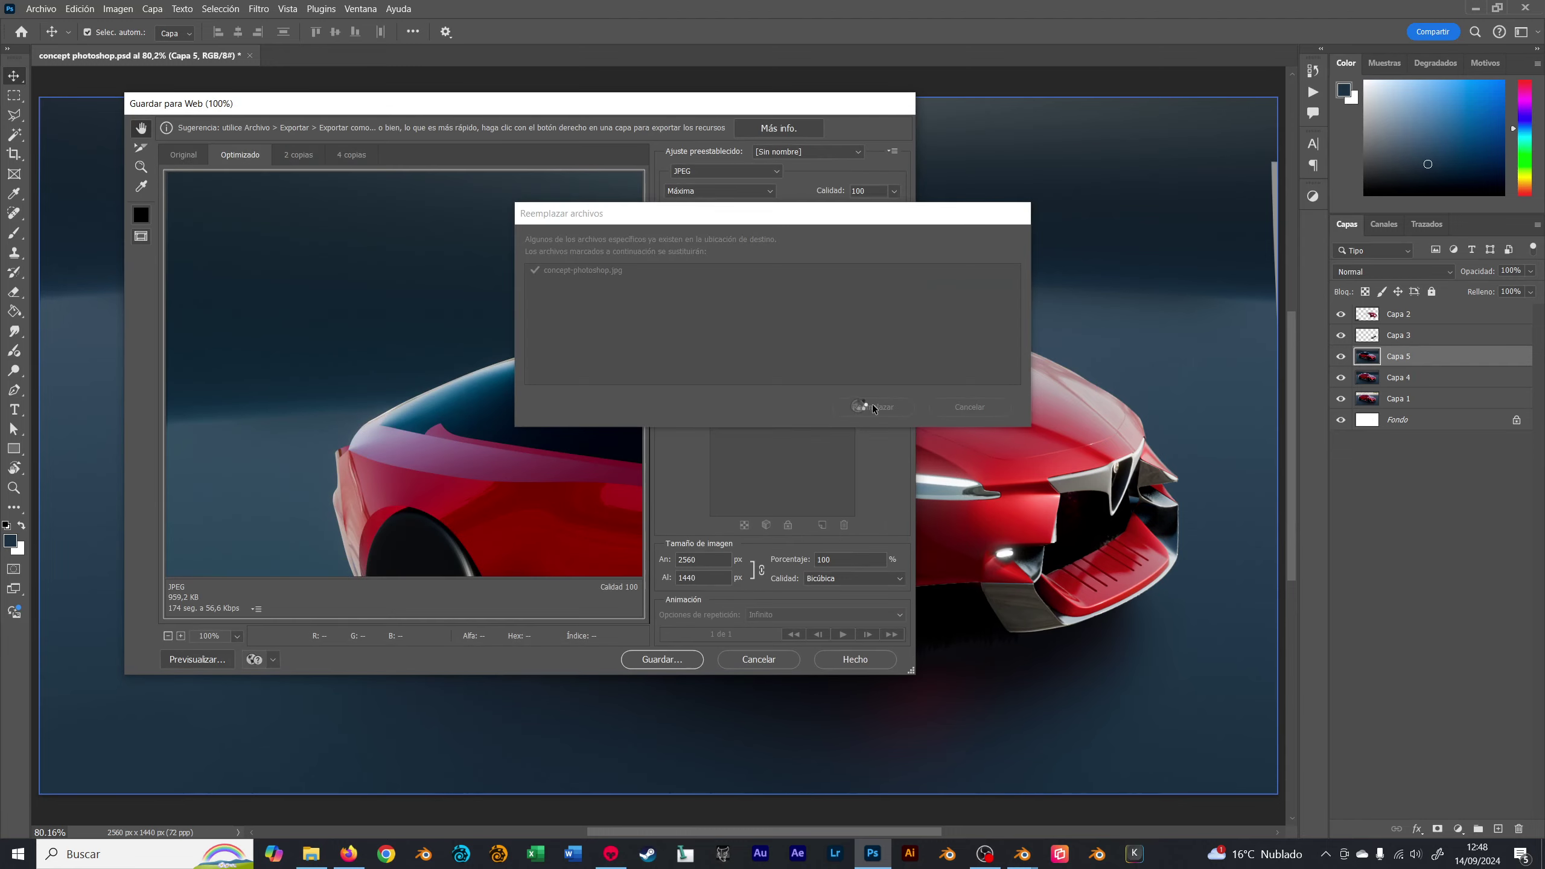
pyautogui.hotkey('alt', 'Tab')
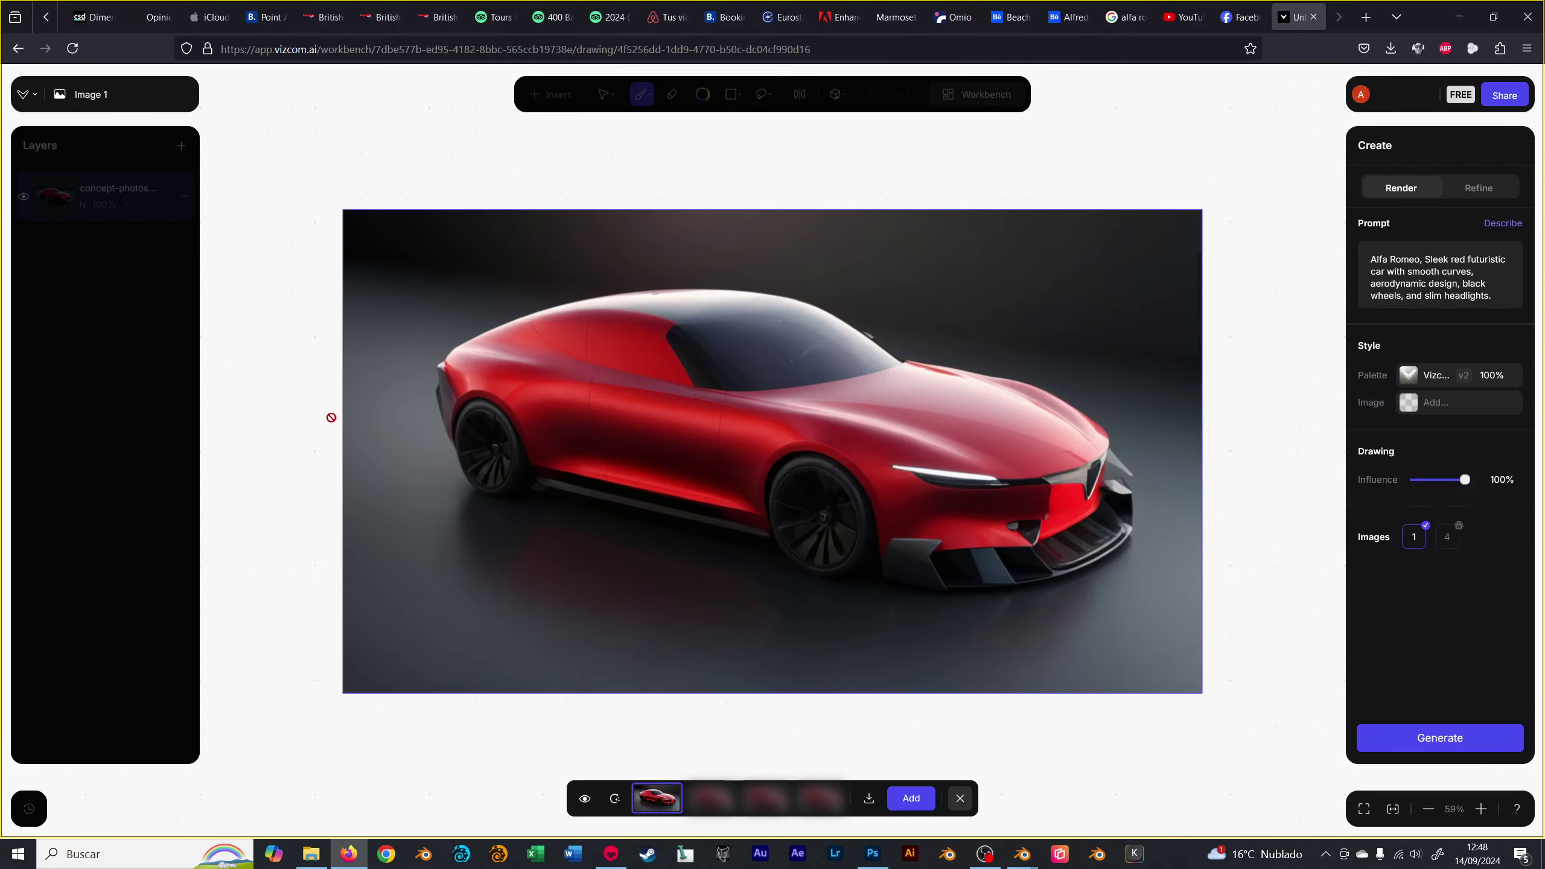
# - Upload concept-photoshop.jpg as a new layer and generate a dark-windowed render
pyautogui.click(960, 797)
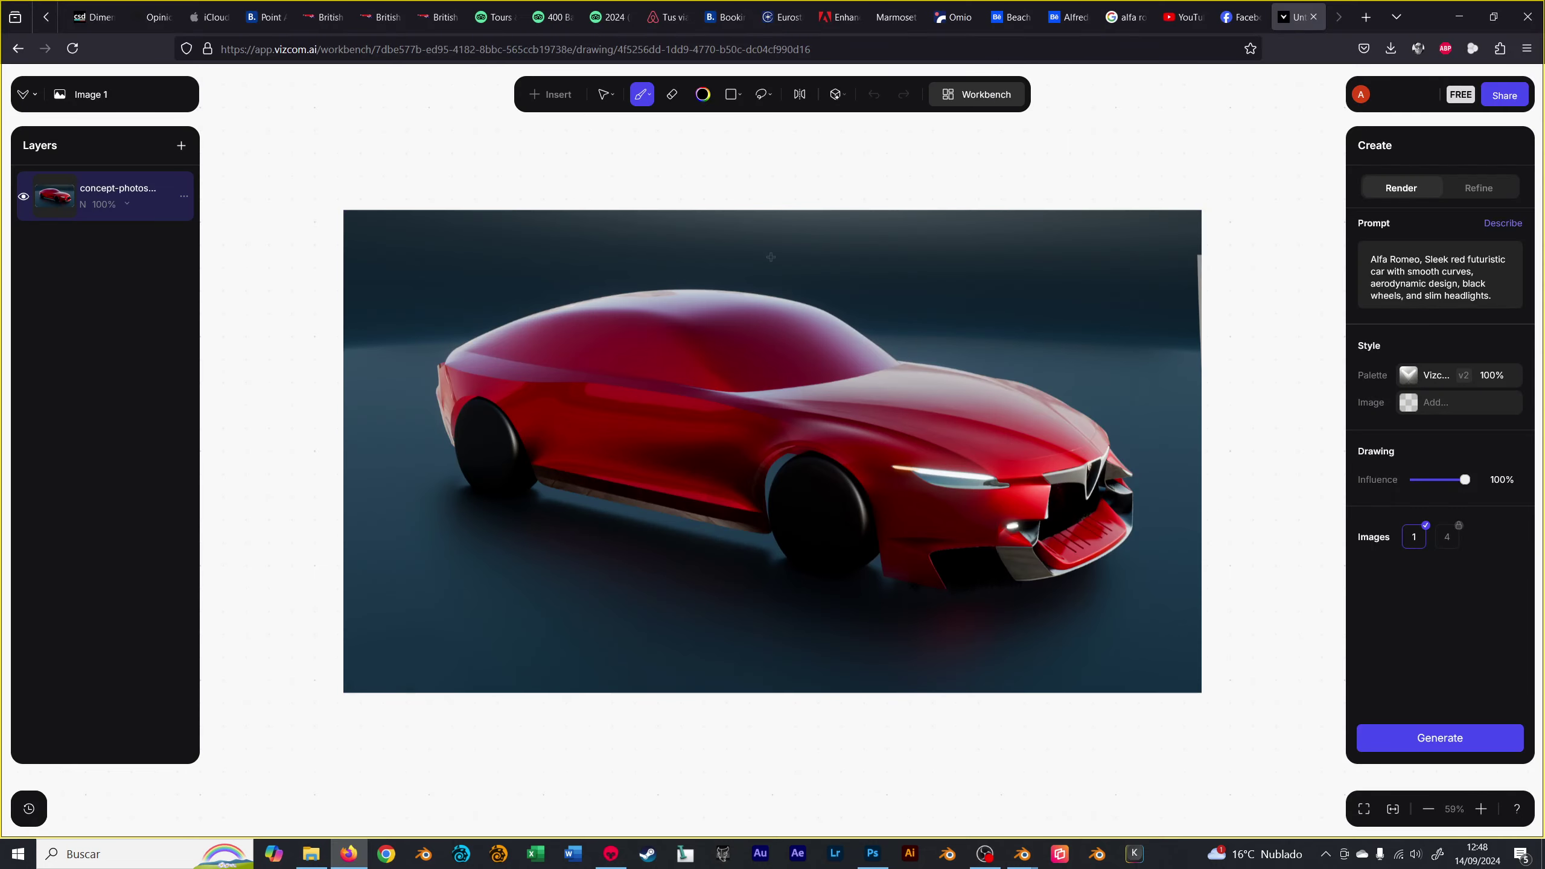
pyautogui.click(552, 97)
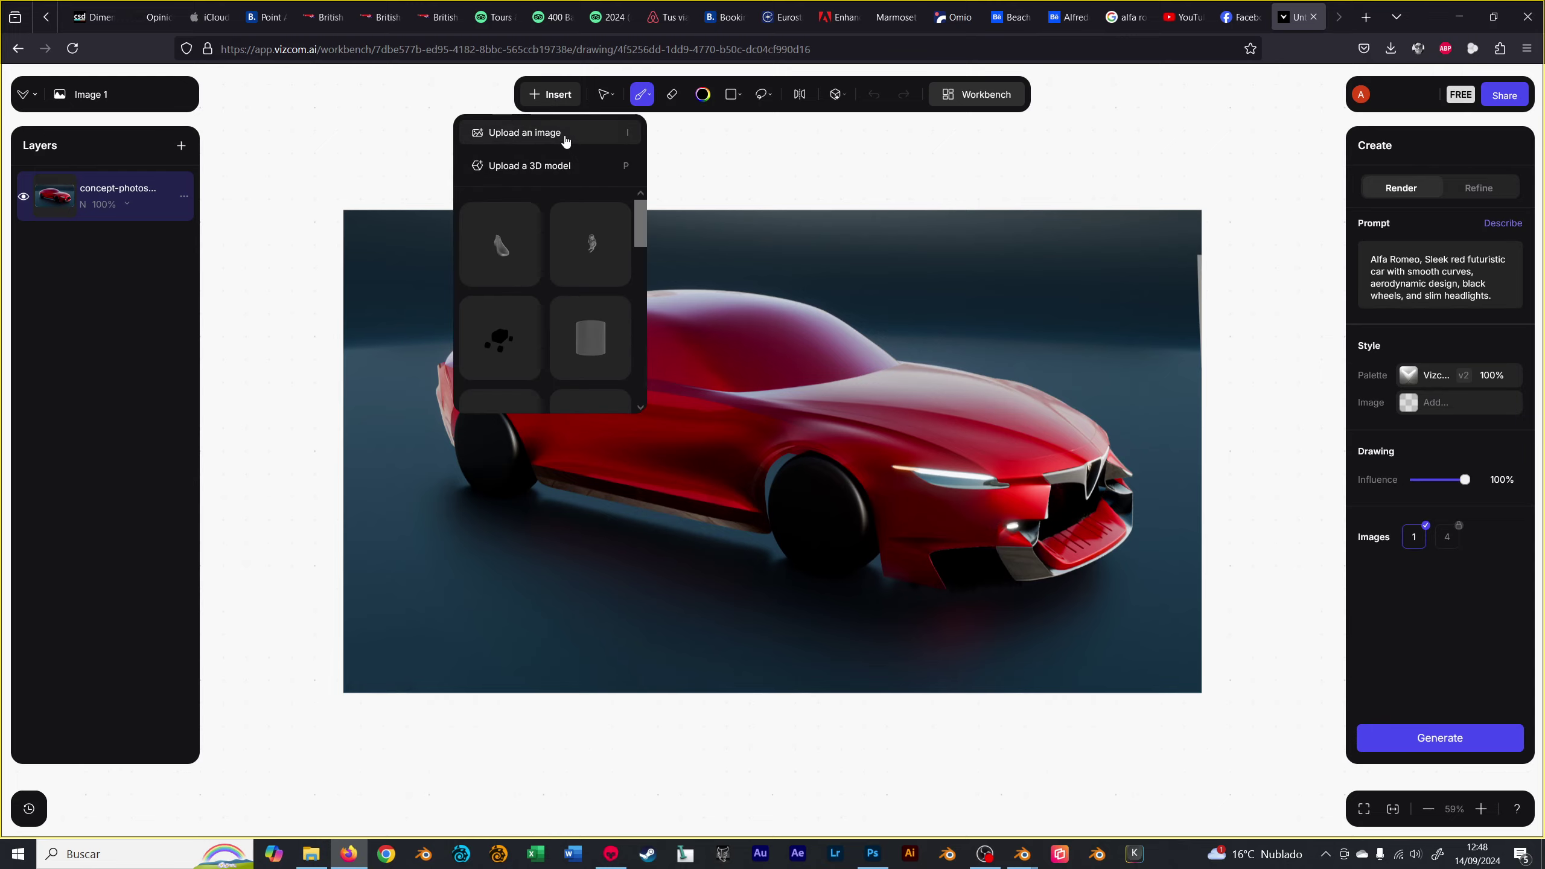
pyautogui.click(557, 134)
pyautogui.doubleClick(573, 186)
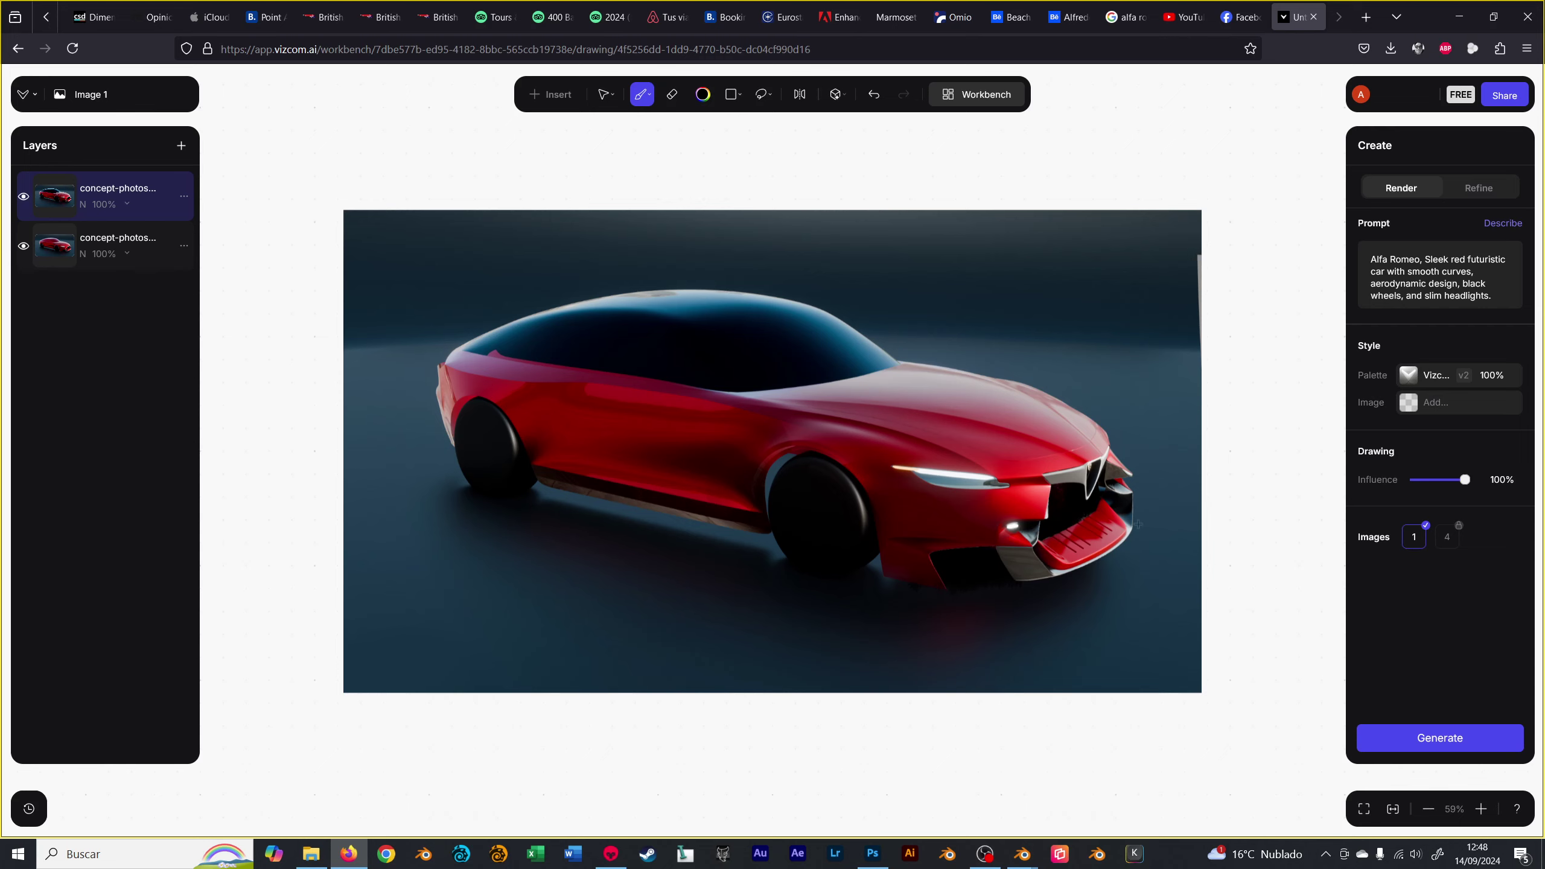
pyautogui.click(1429, 737)
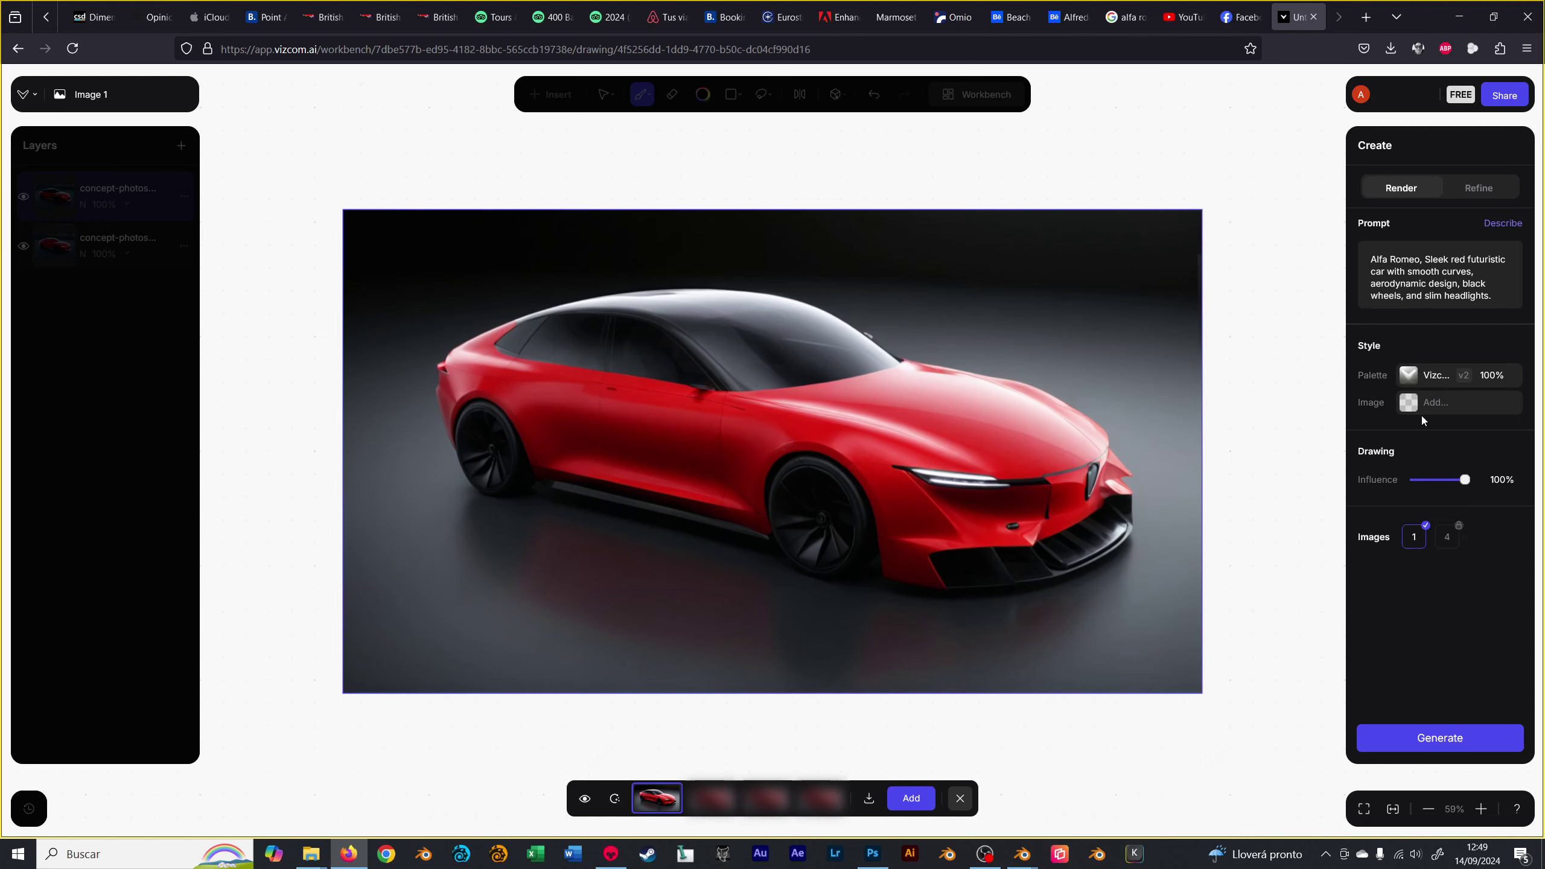
# - Set IMG_9403.jpg as the style reference image and generate a new car render
pyautogui.click(1421, 405)
pyautogui.click(1203, 382)
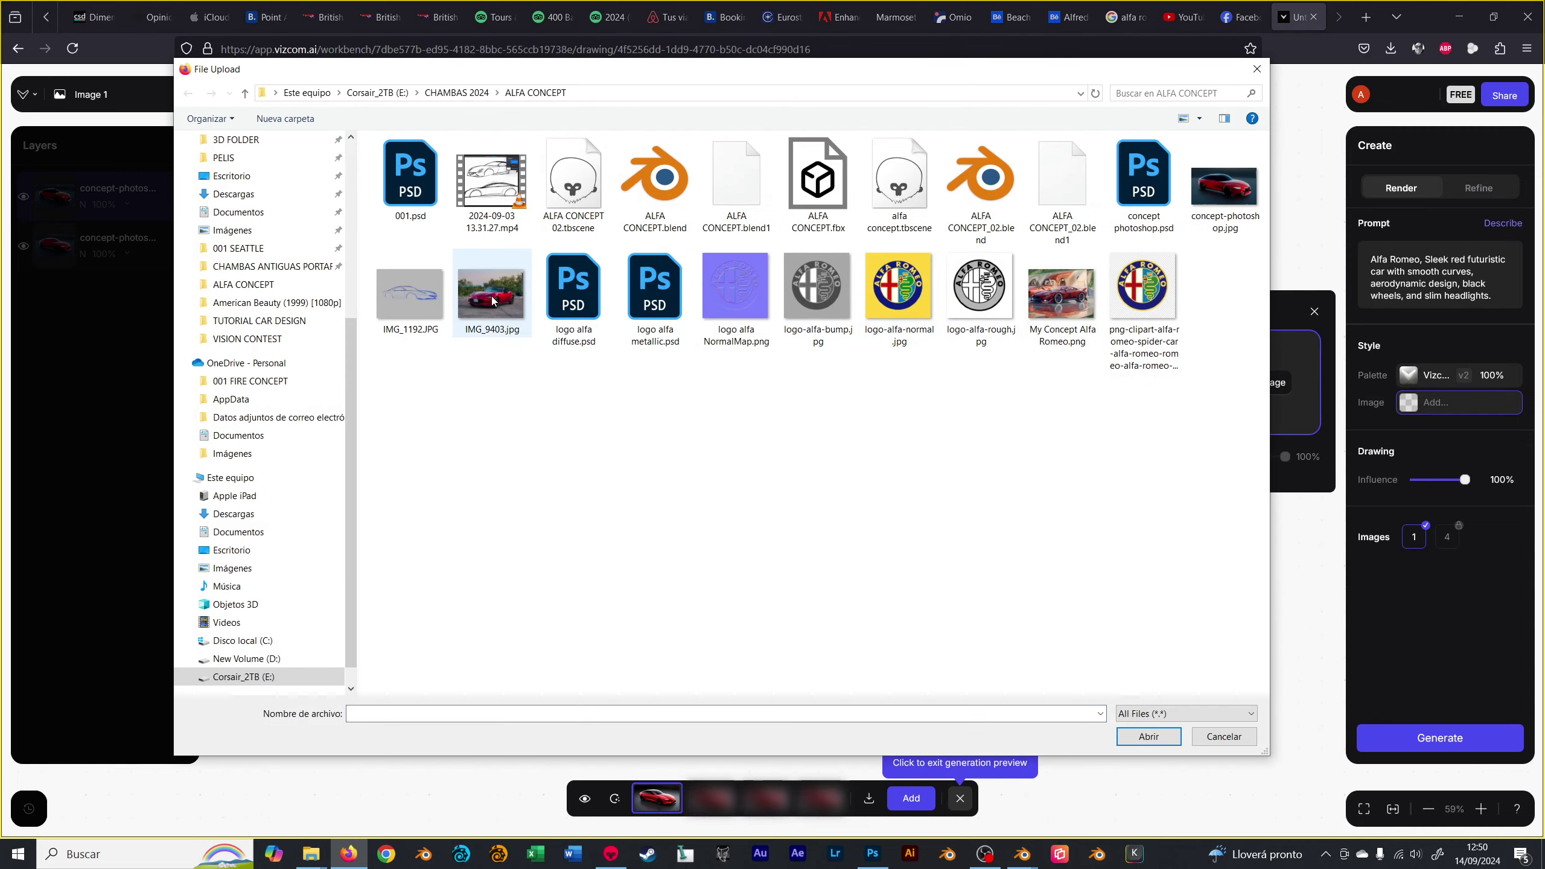
pyautogui.doubleClick(493, 300)
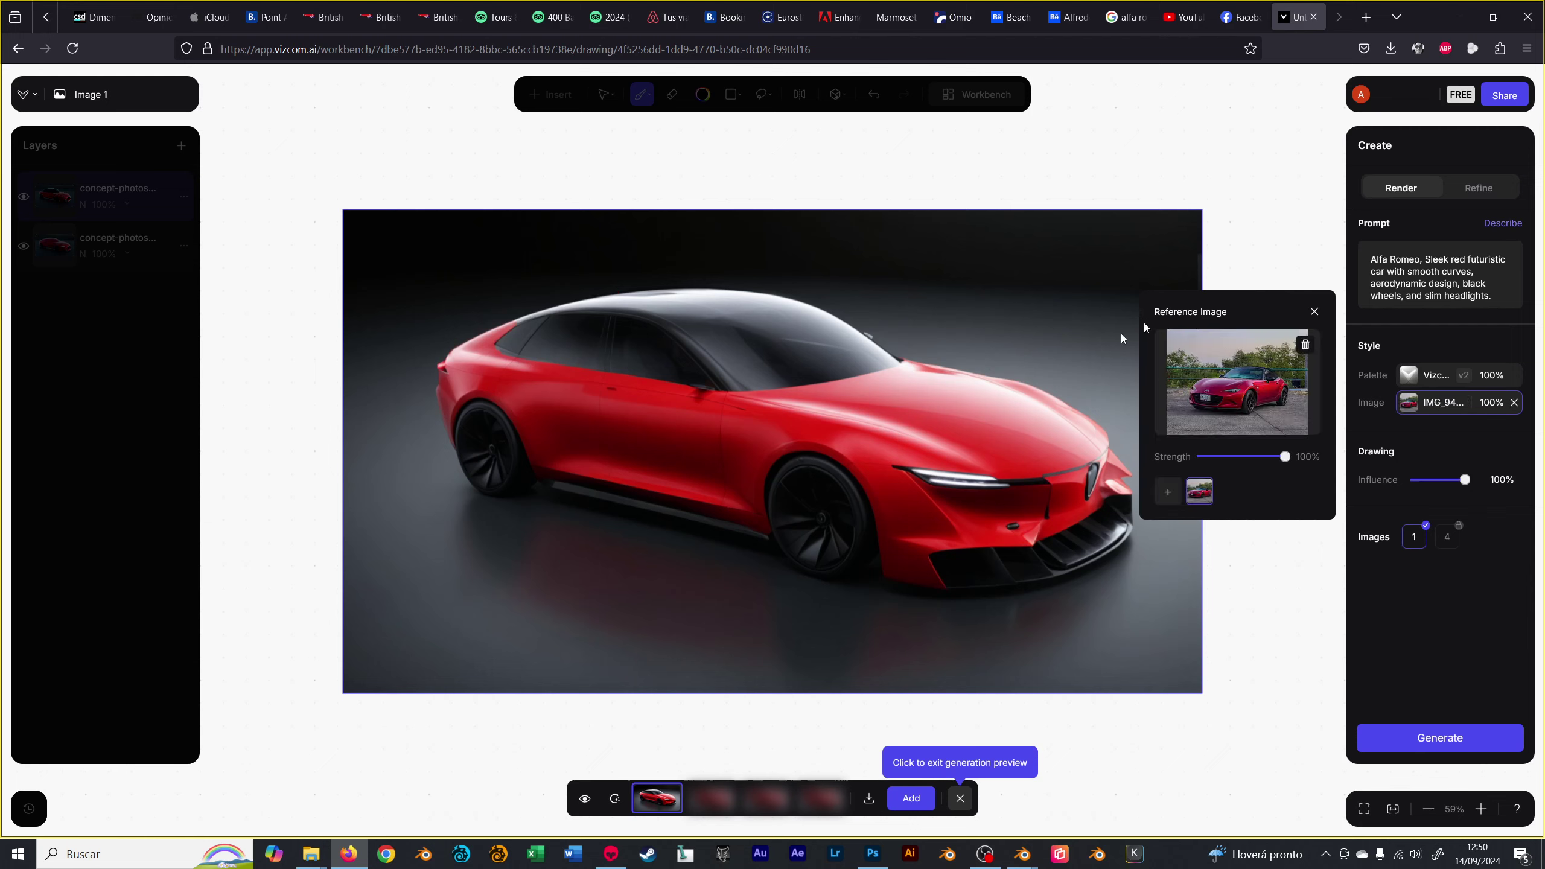
pyautogui.click(1313, 311)
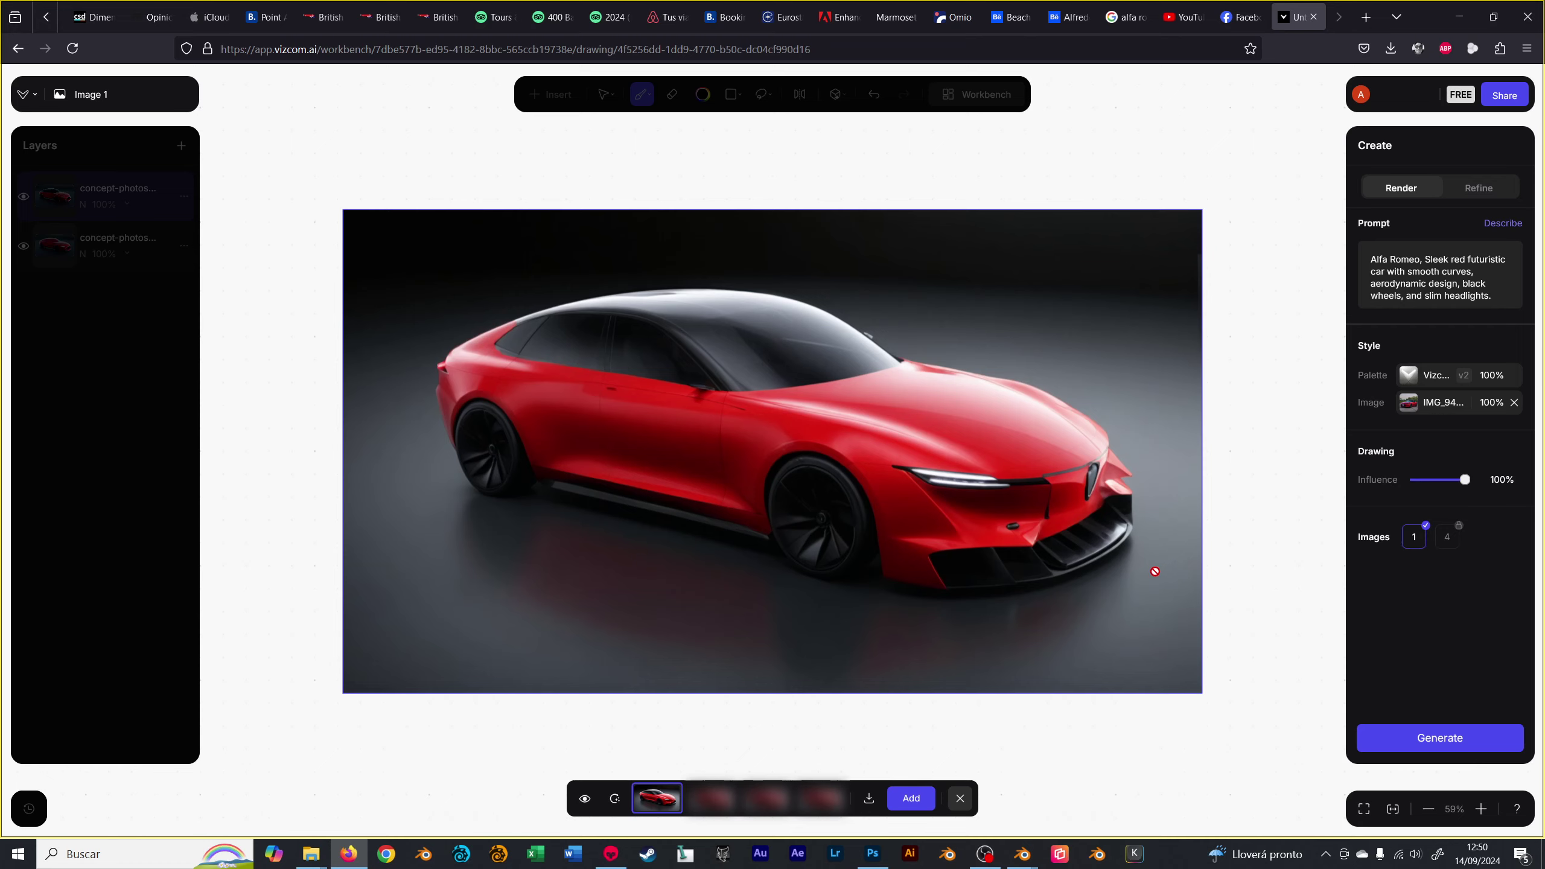
pyautogui.click(1417, 746)
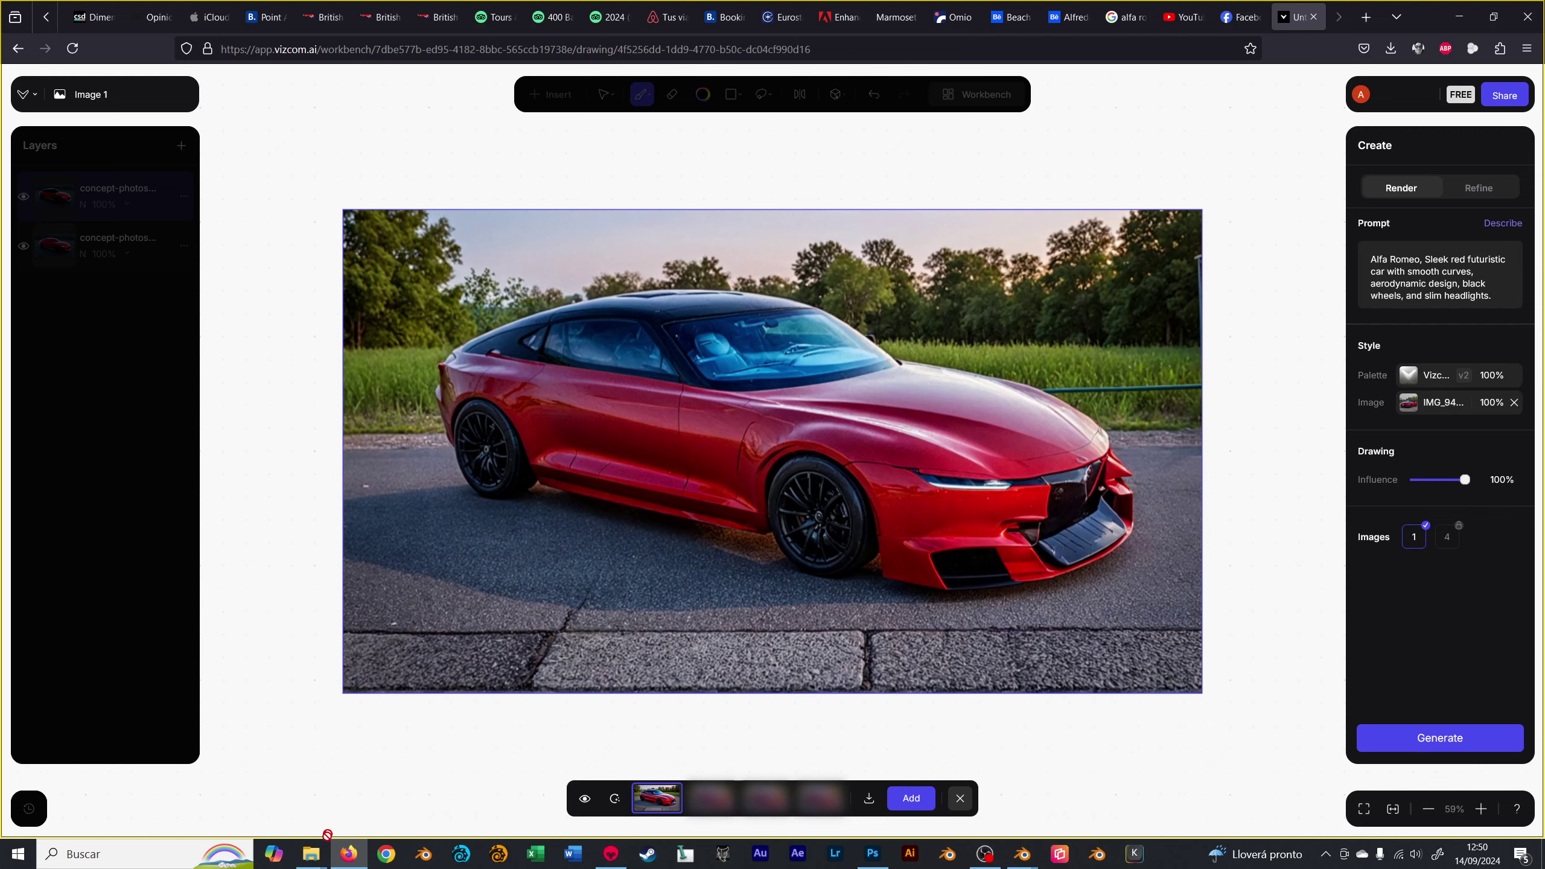
# - Preview IMG_9403.jpg from the ALFA CONCEPT folder, then close the viewer
pyautogui.moveTo(311, 853)
pyautogui.click(232, 791)
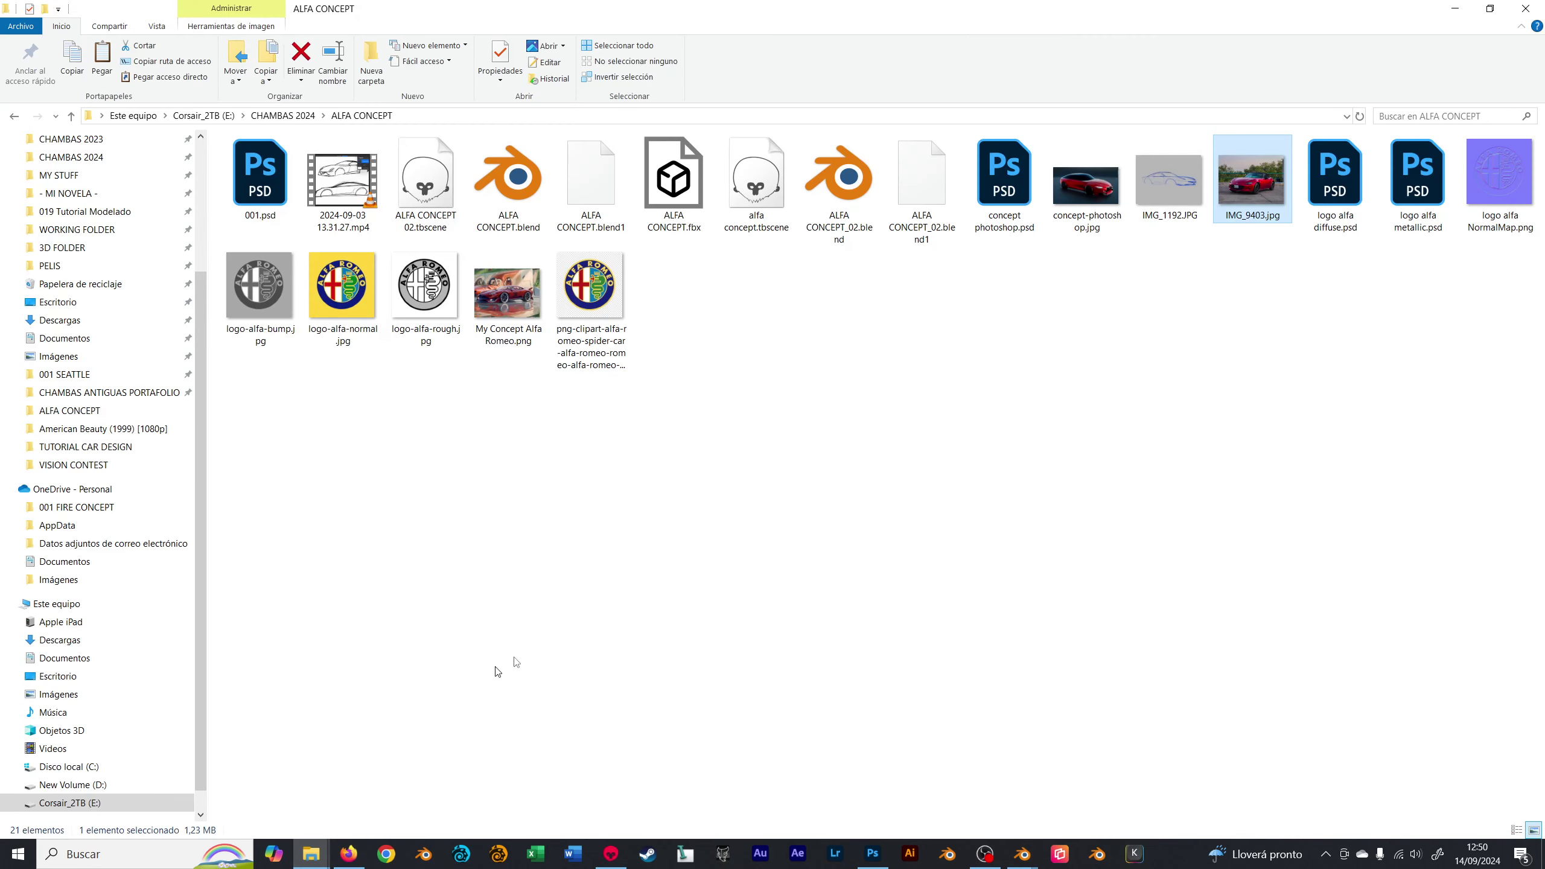
pyautogui.doubleClick(1278, 195)
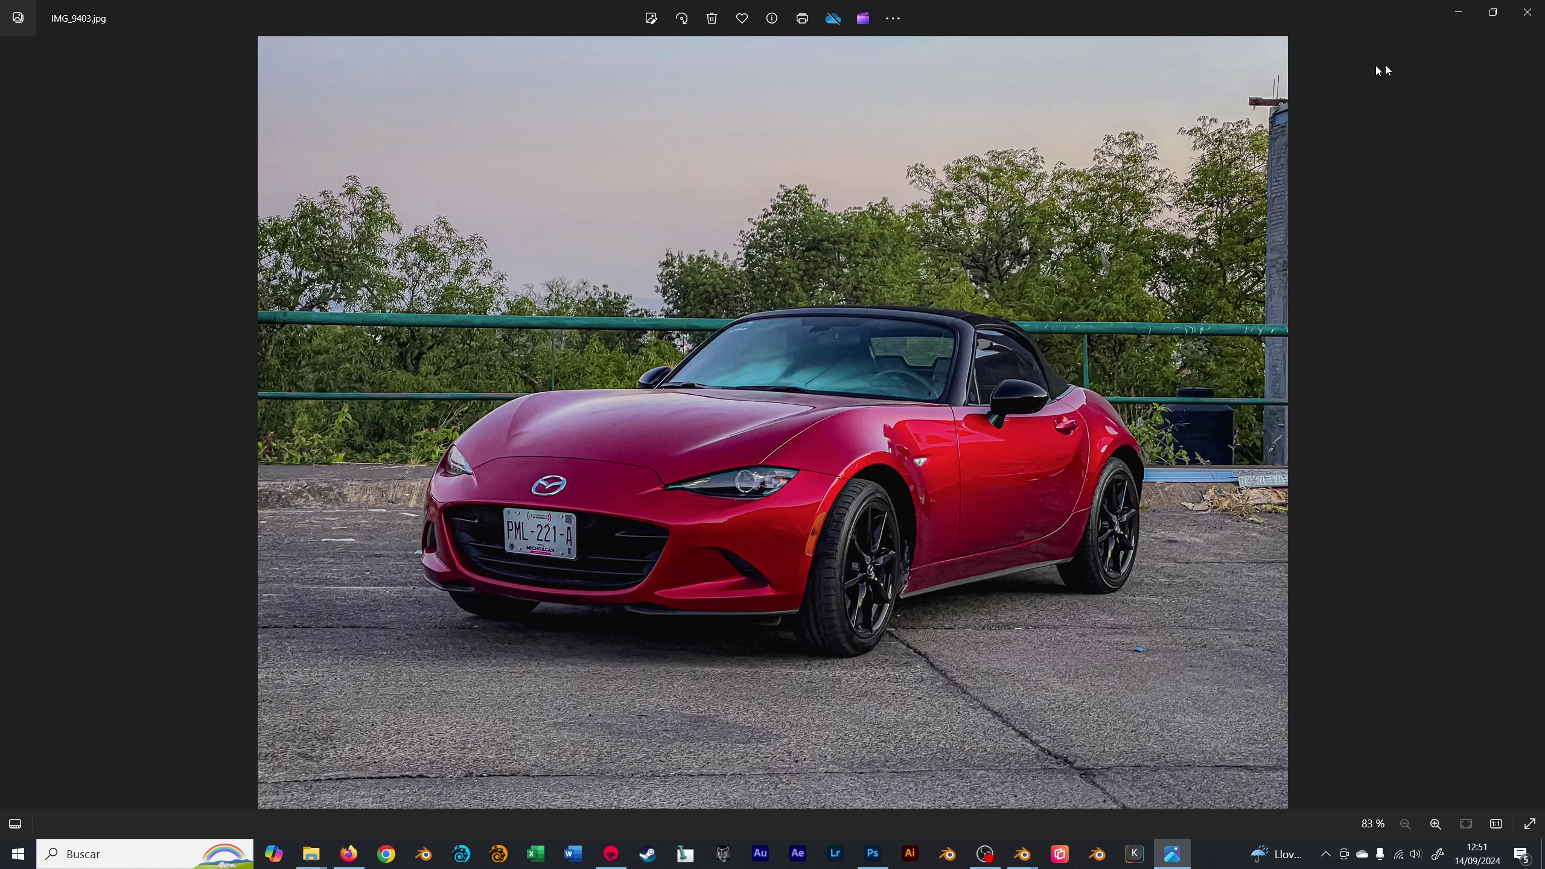
pyautogui.click(1527, 12)
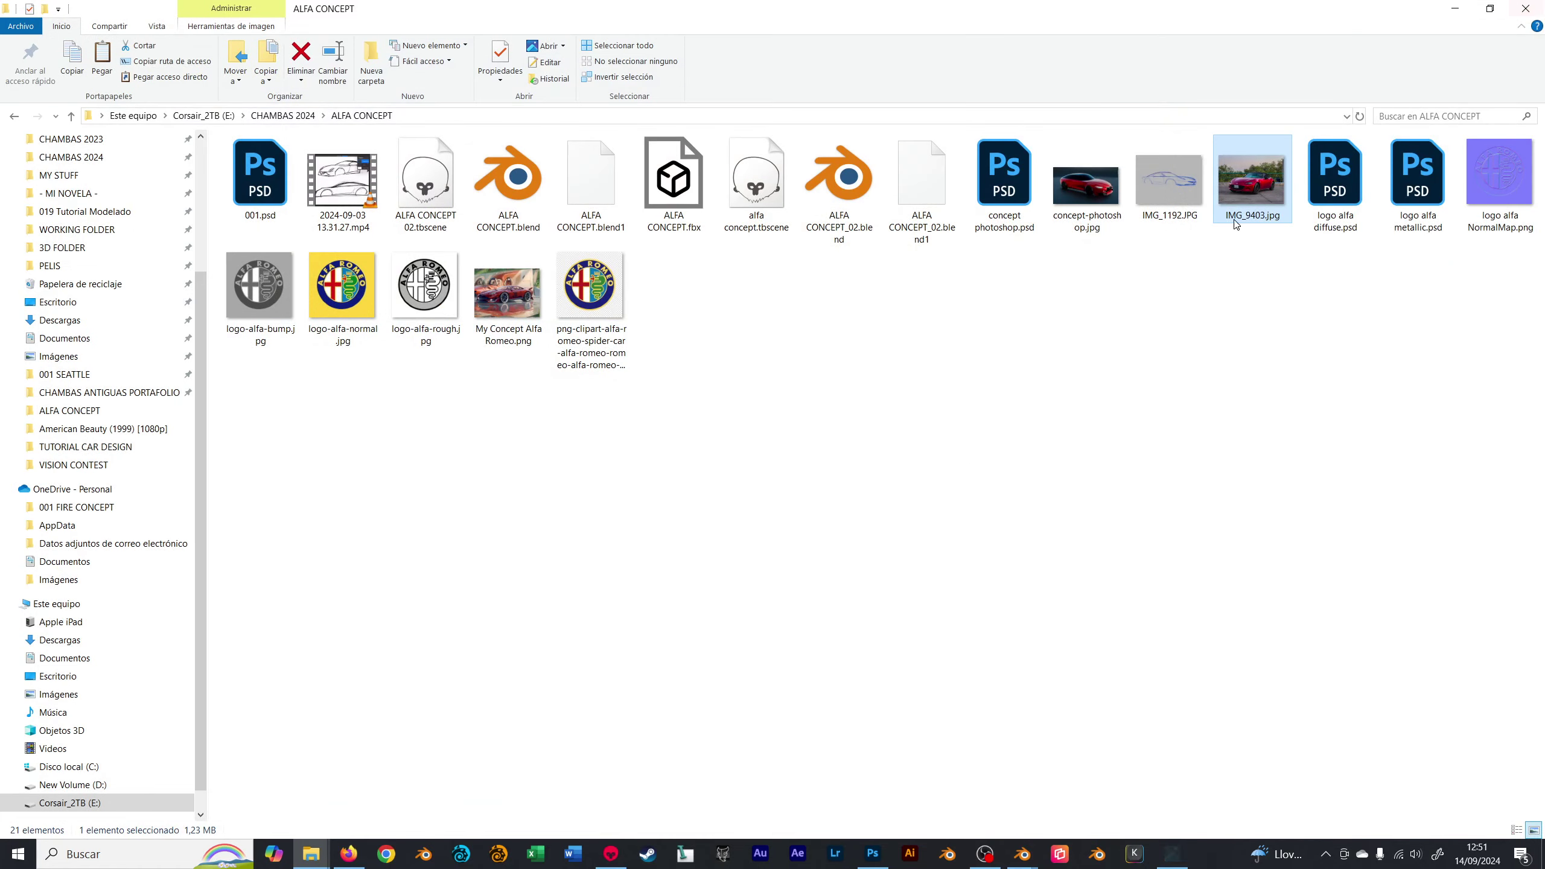
pyautogui.click(962, 473)
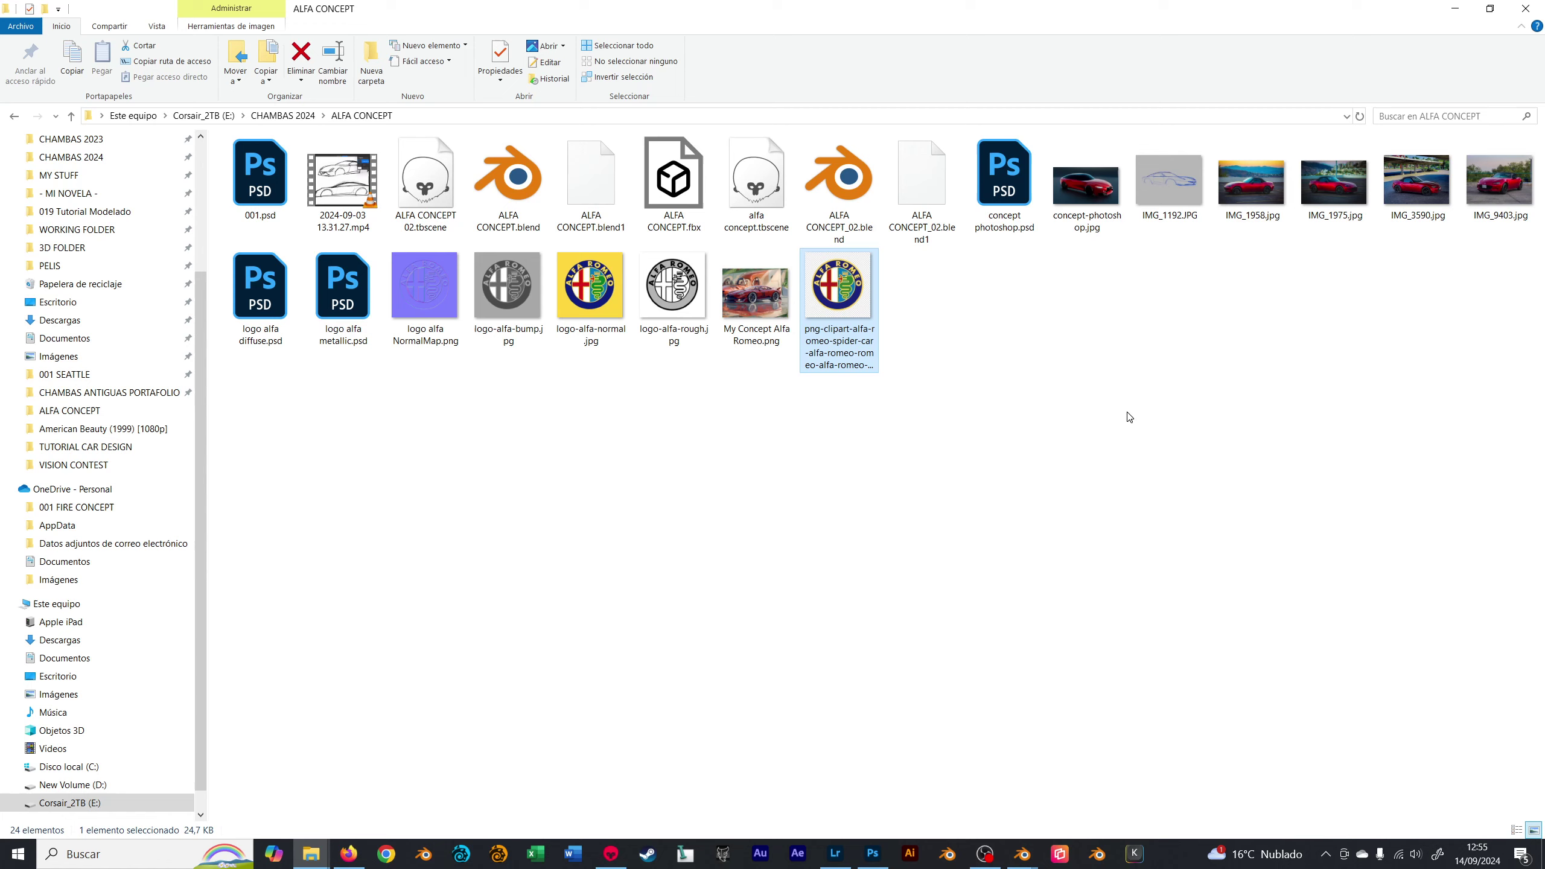
pyautogui.click(1130, 417)
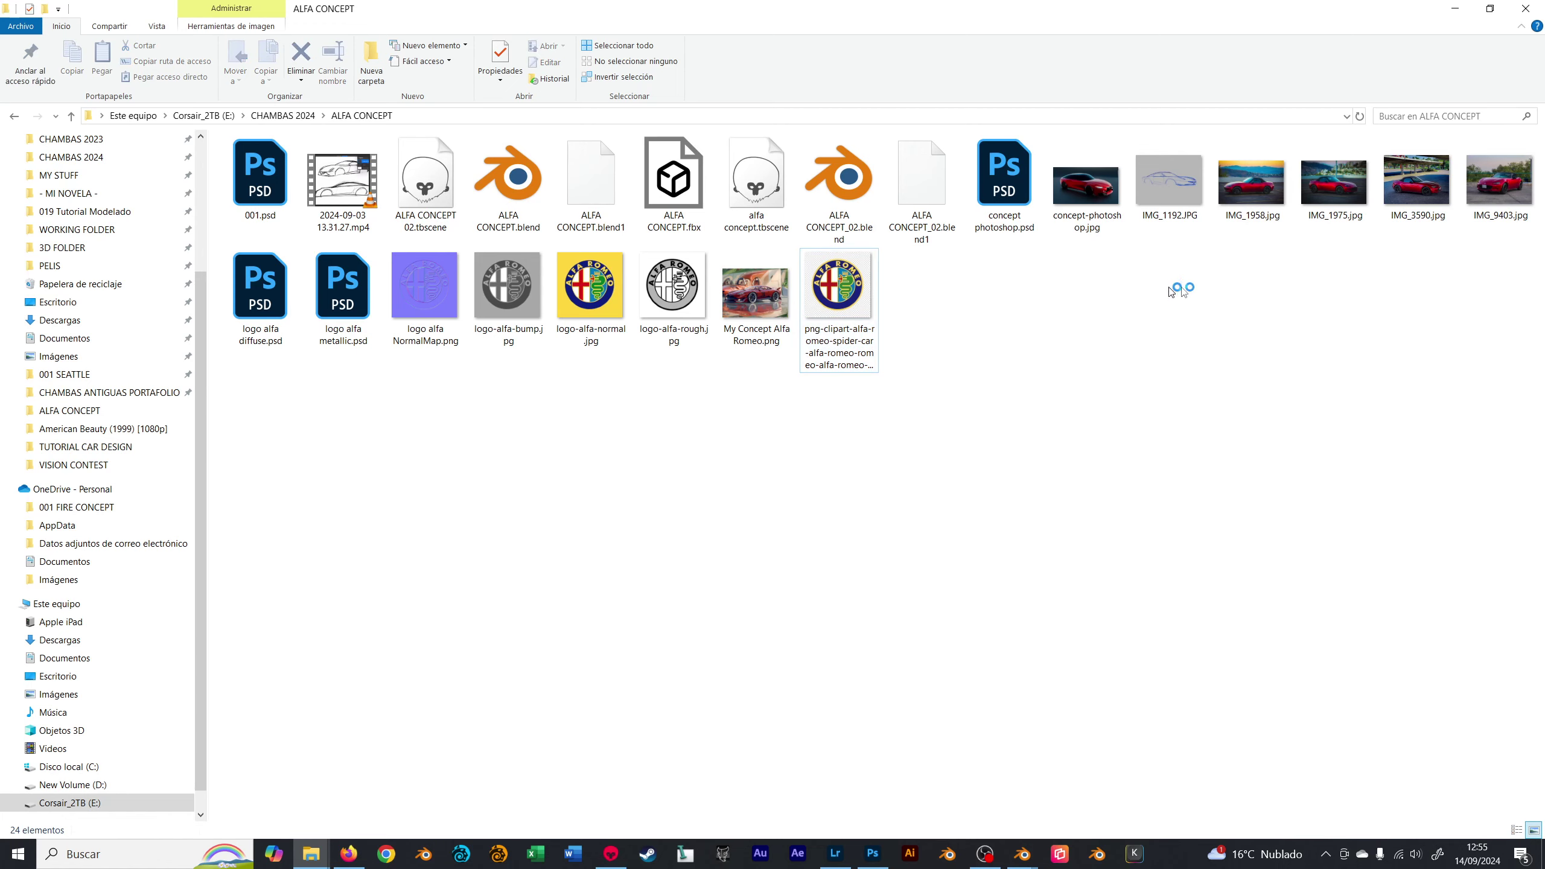
# - Browse IMG_1958, IMG_1975 and the other roadster photos and sketch in Photos, then close it
pyautogui.doubleClick(1241, 195)
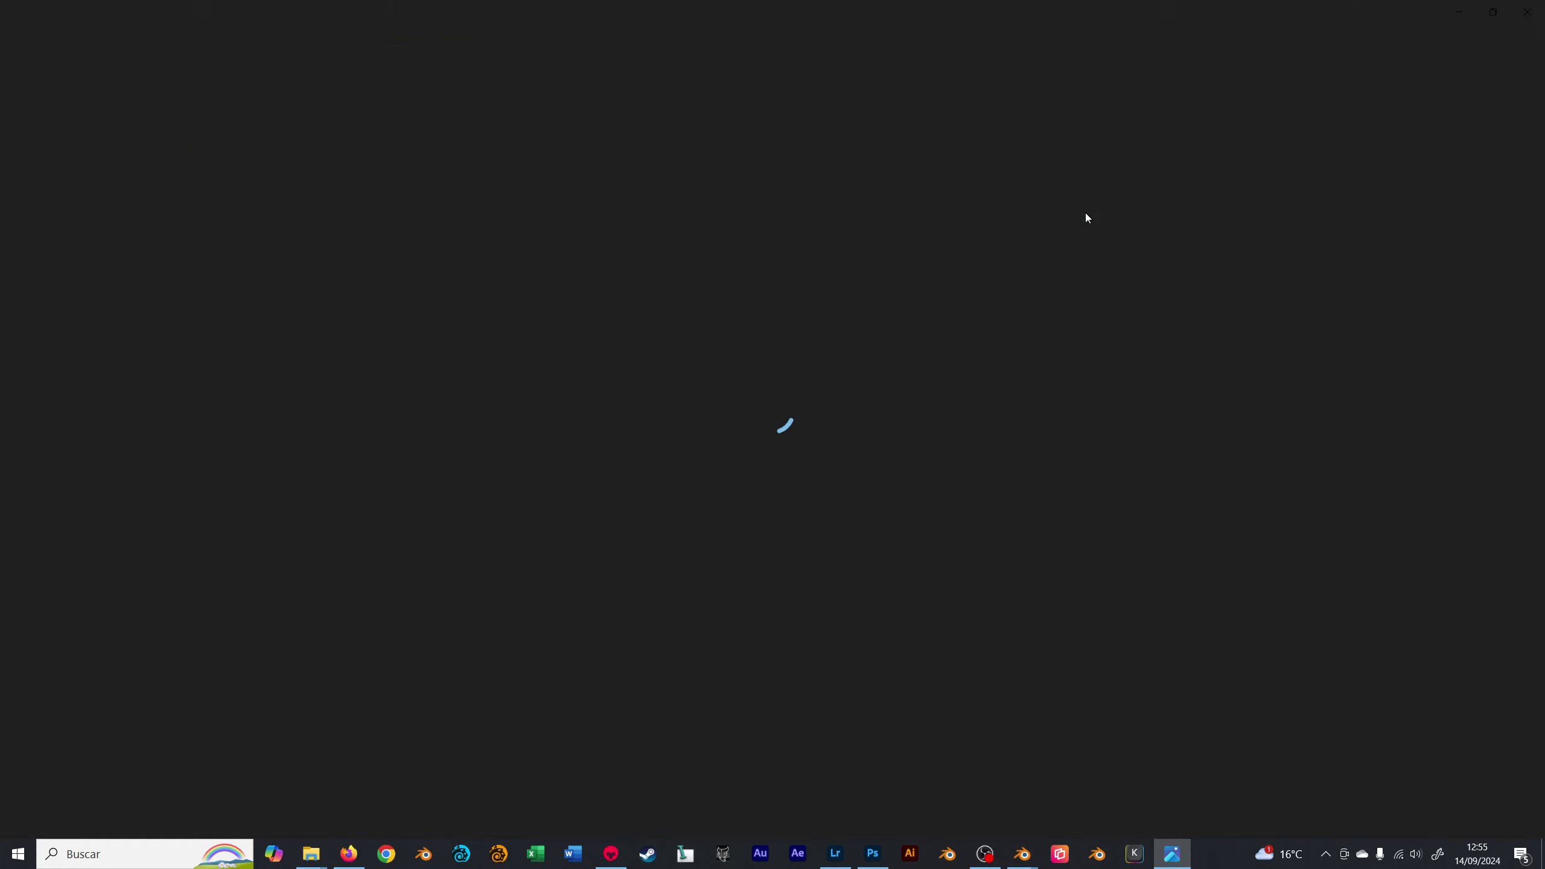
pyautogui.press('Right')
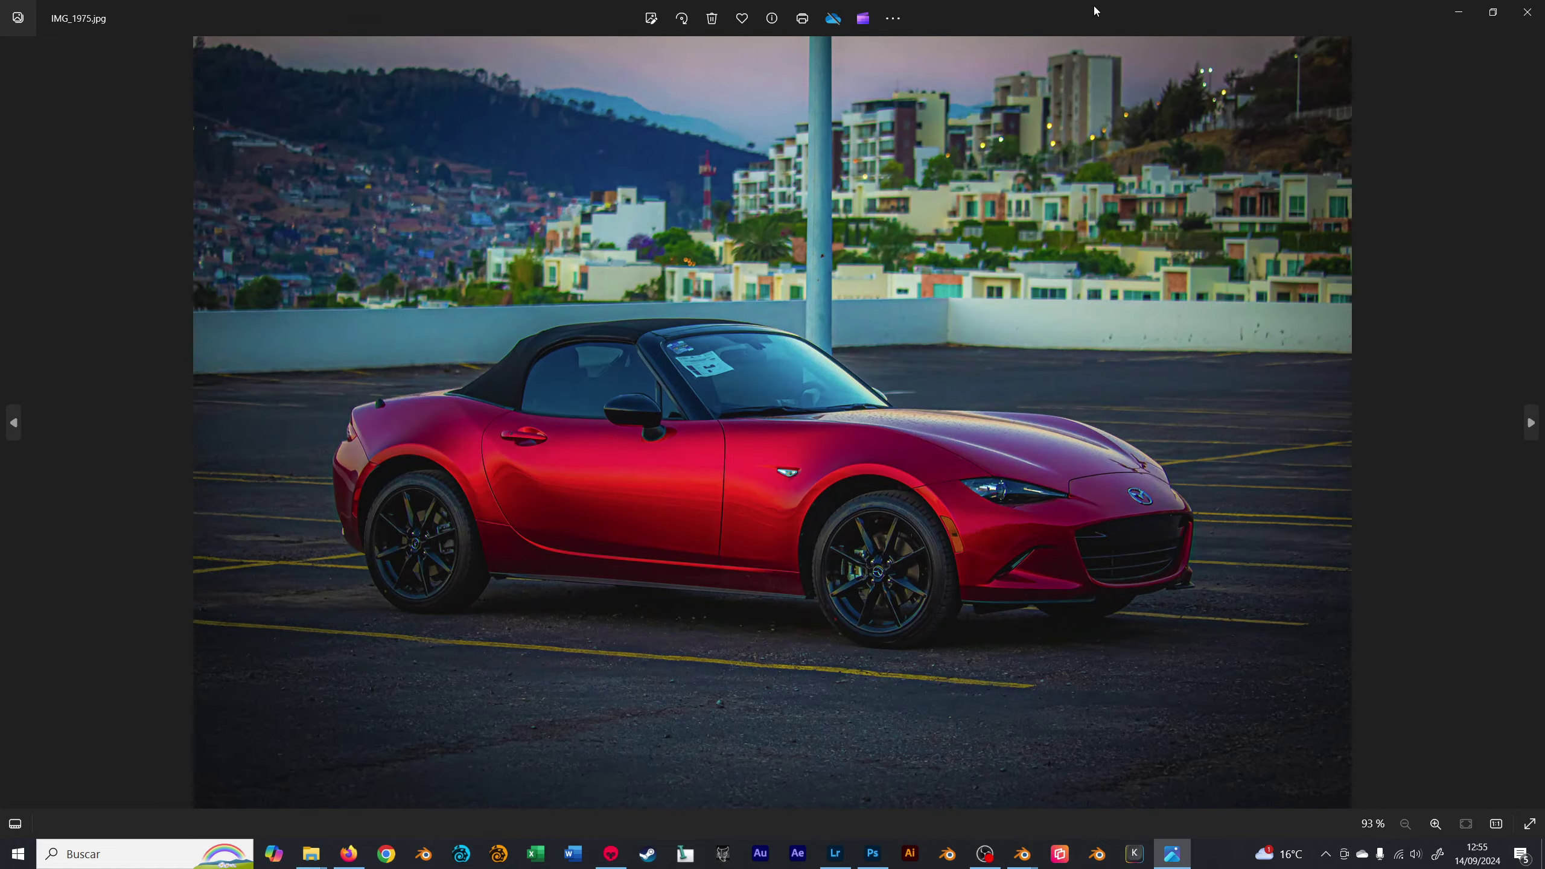
pyautogui.press('Right')
pyautogui.press('Left')
pyautogui.press('Right')
pyautogui.press('Right')
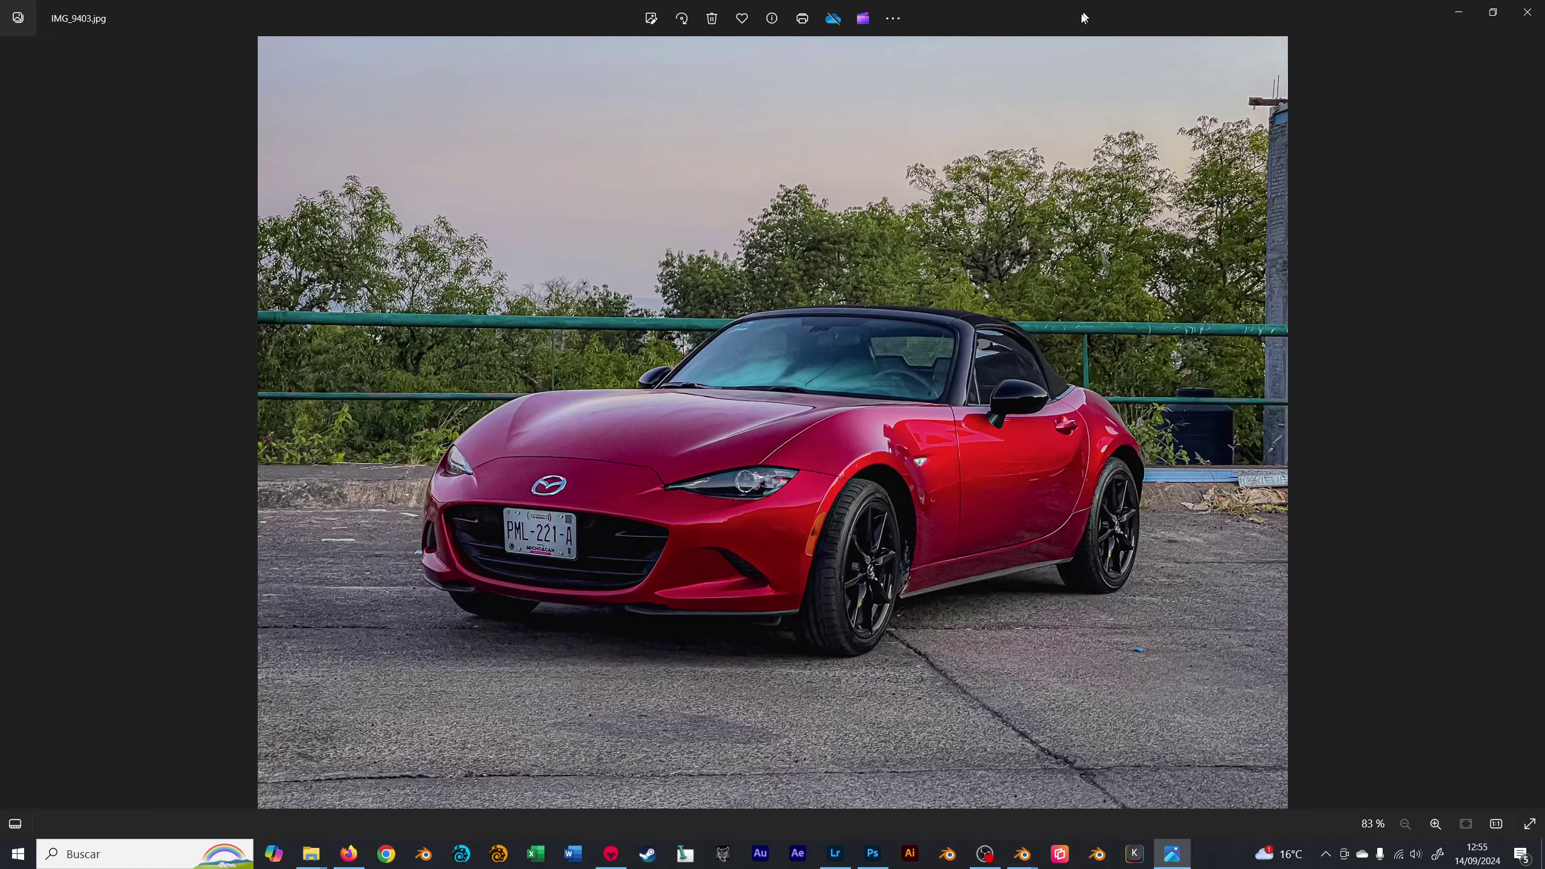
pyautogui.press('Left')
pyautogui.press('Right')
pyautogui.press('Left')
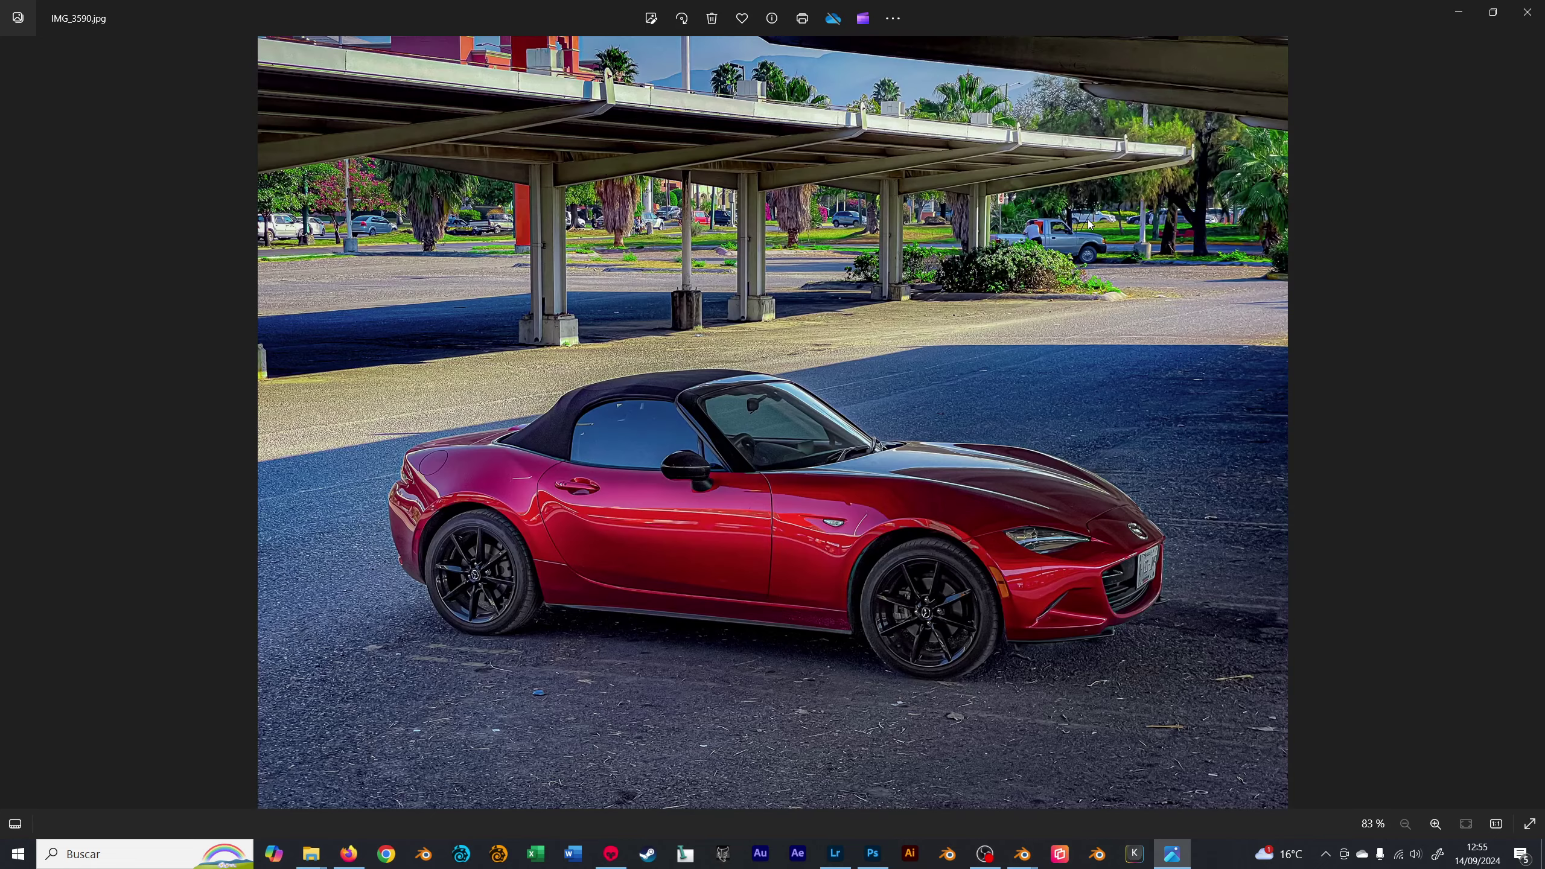
pyautogui.press('Left')
pyautogui.press('Left')
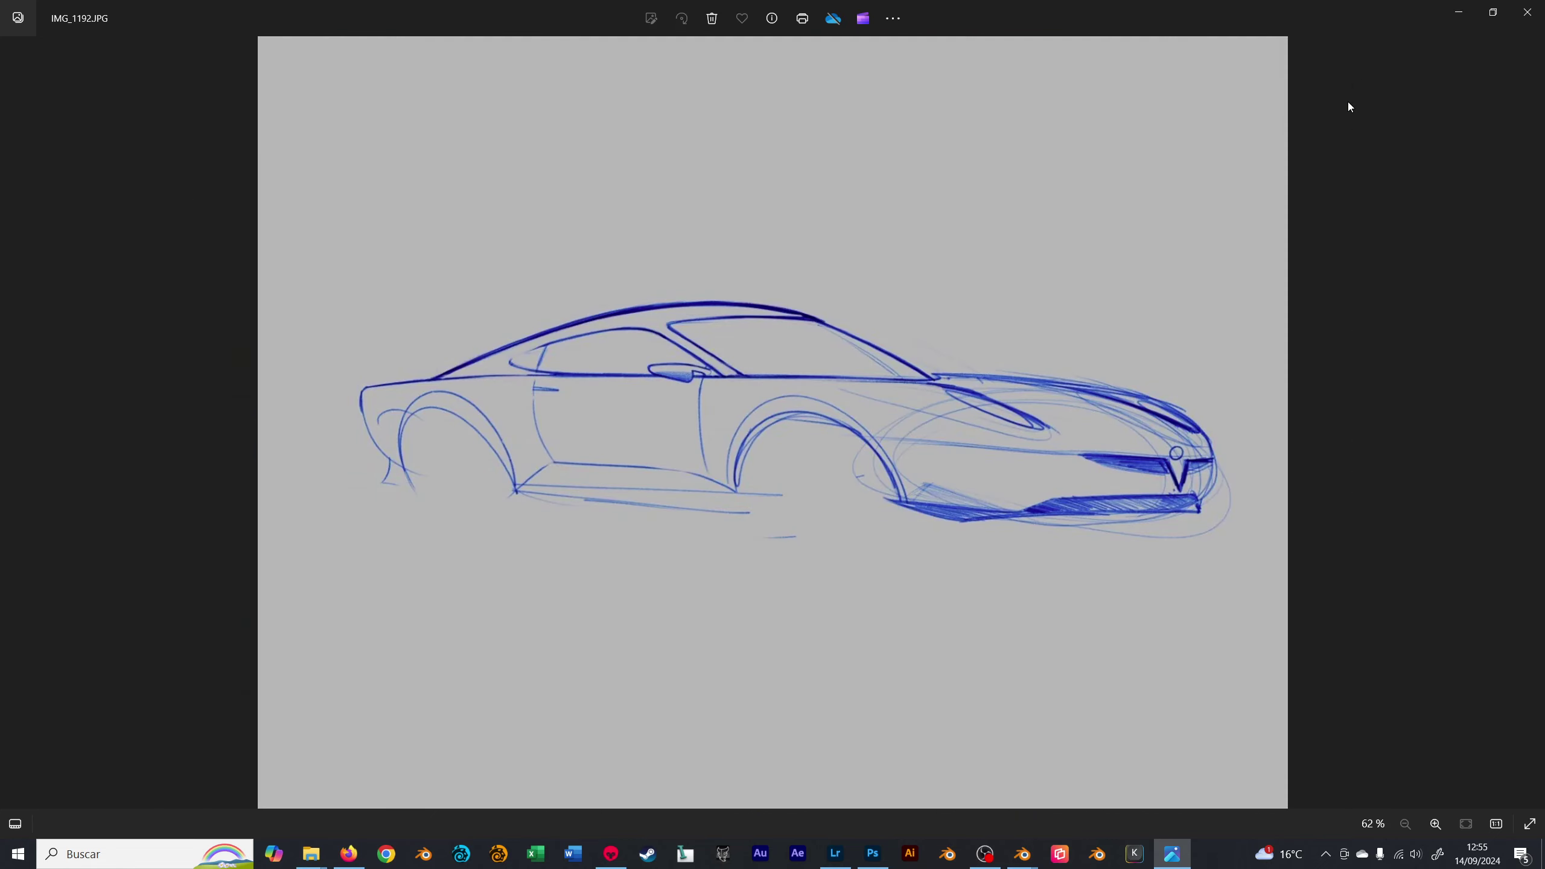
pyautogui.press('Left')
pyautogui.click(1528, 13)
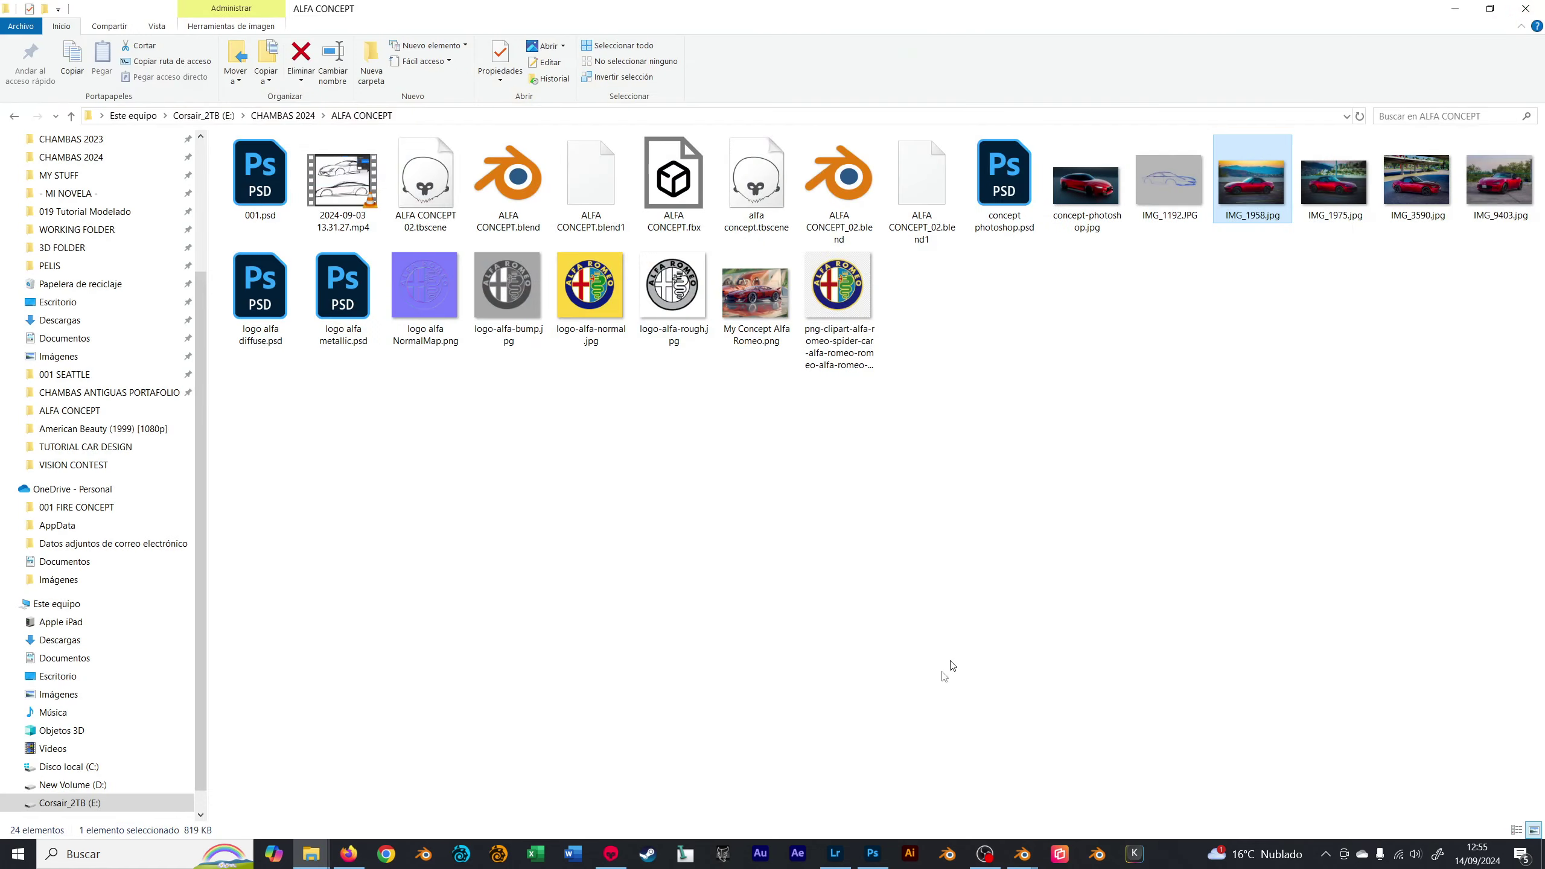
# - Replace the style reference with IMG_3590.jpg, render the parking-lot scene, then remove that reference
pyautogui.click(349, 856)
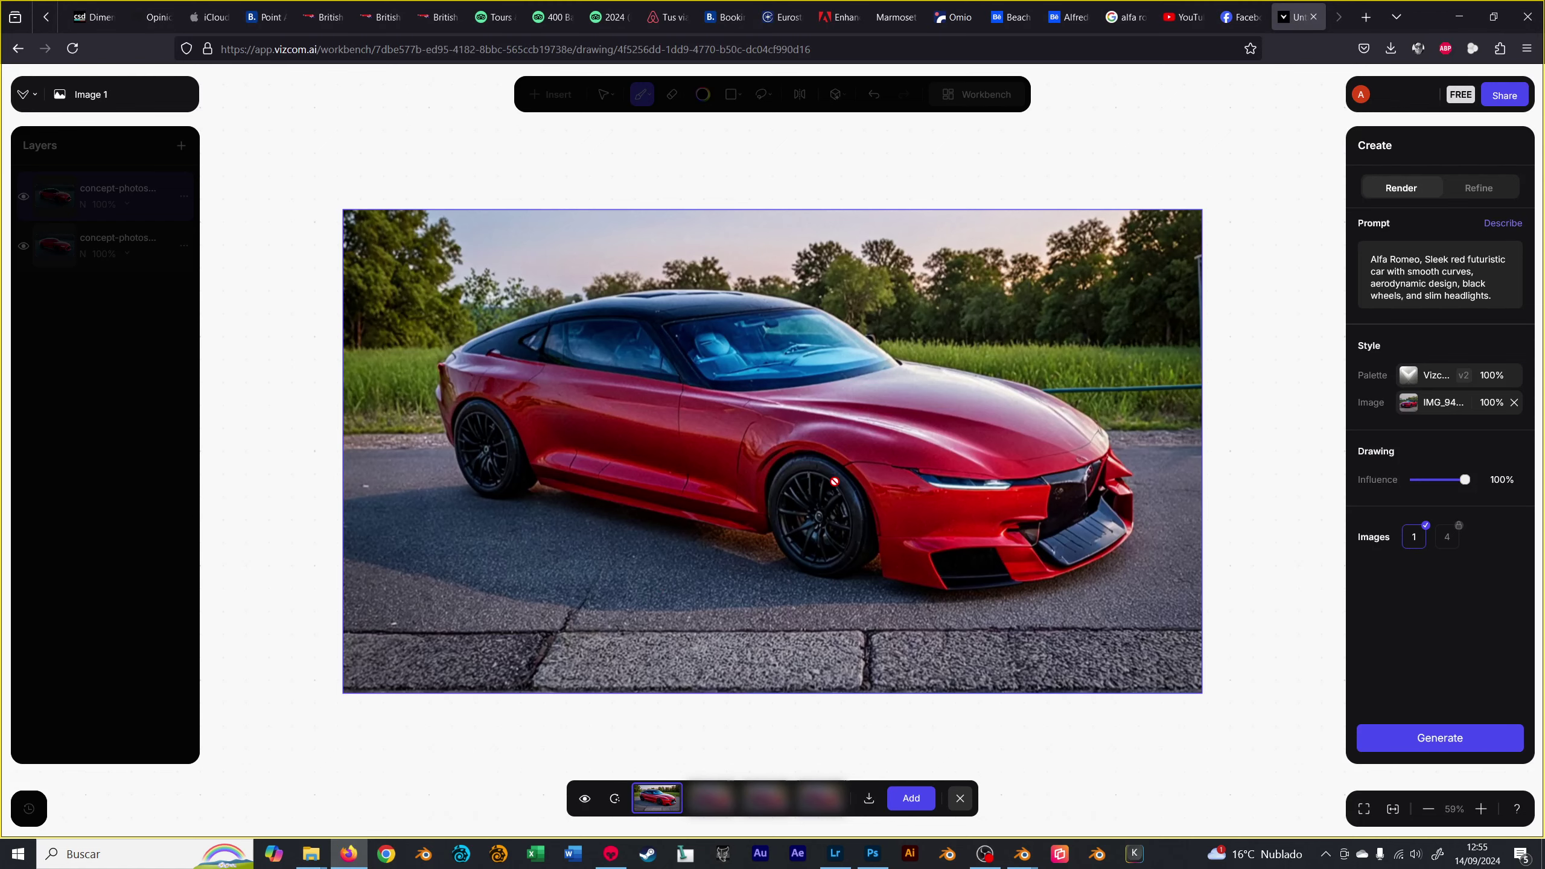
pyautogui.click(1516, 403)
pyautogui.click(960, 797)
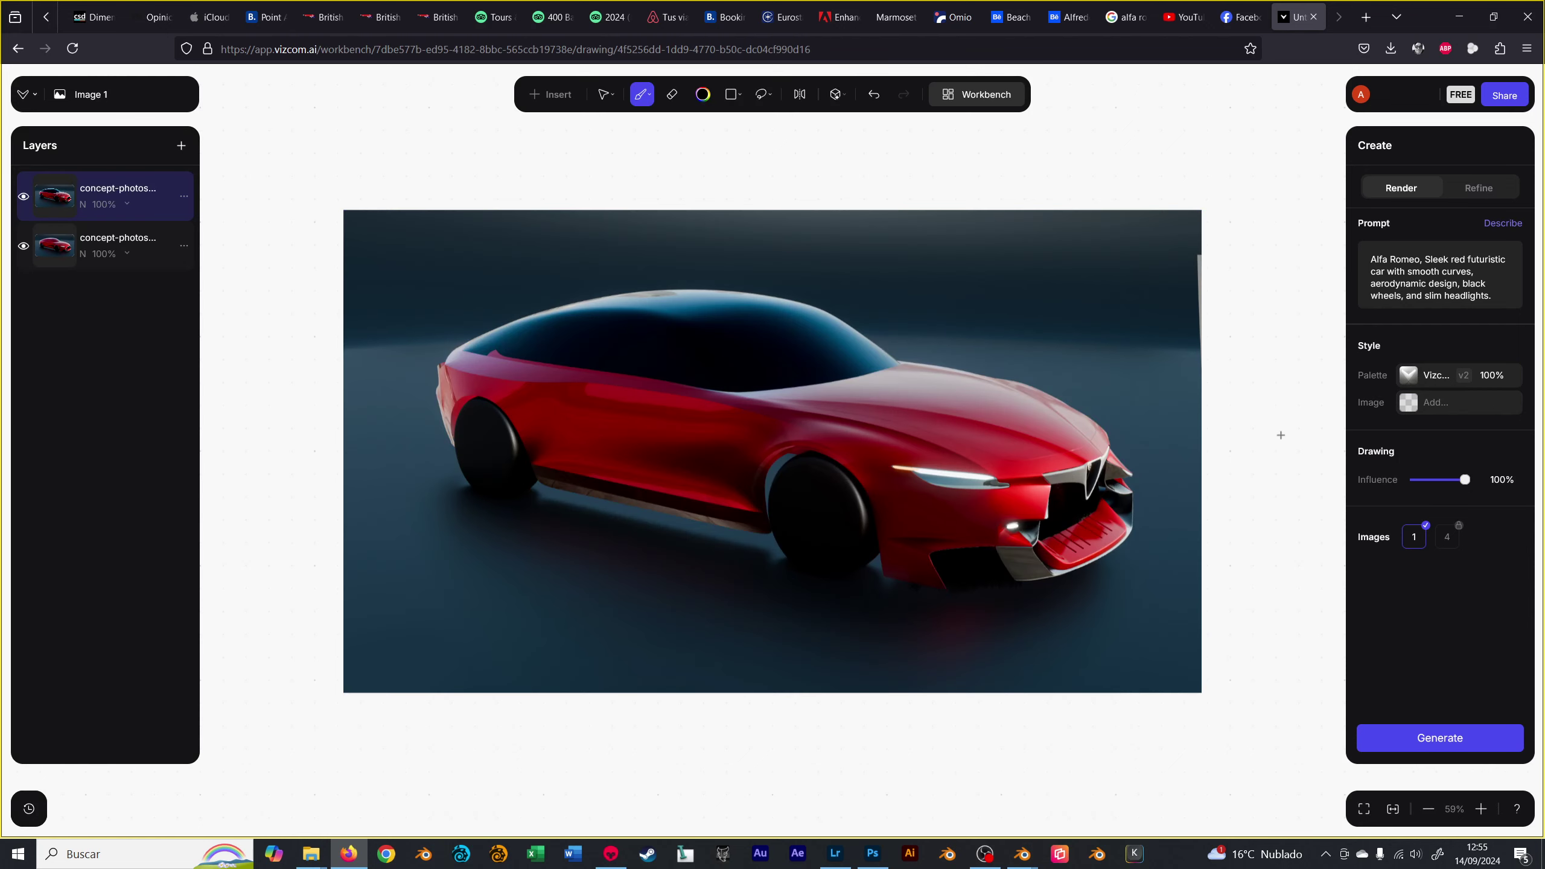
pyautogui.click(1396, 404)
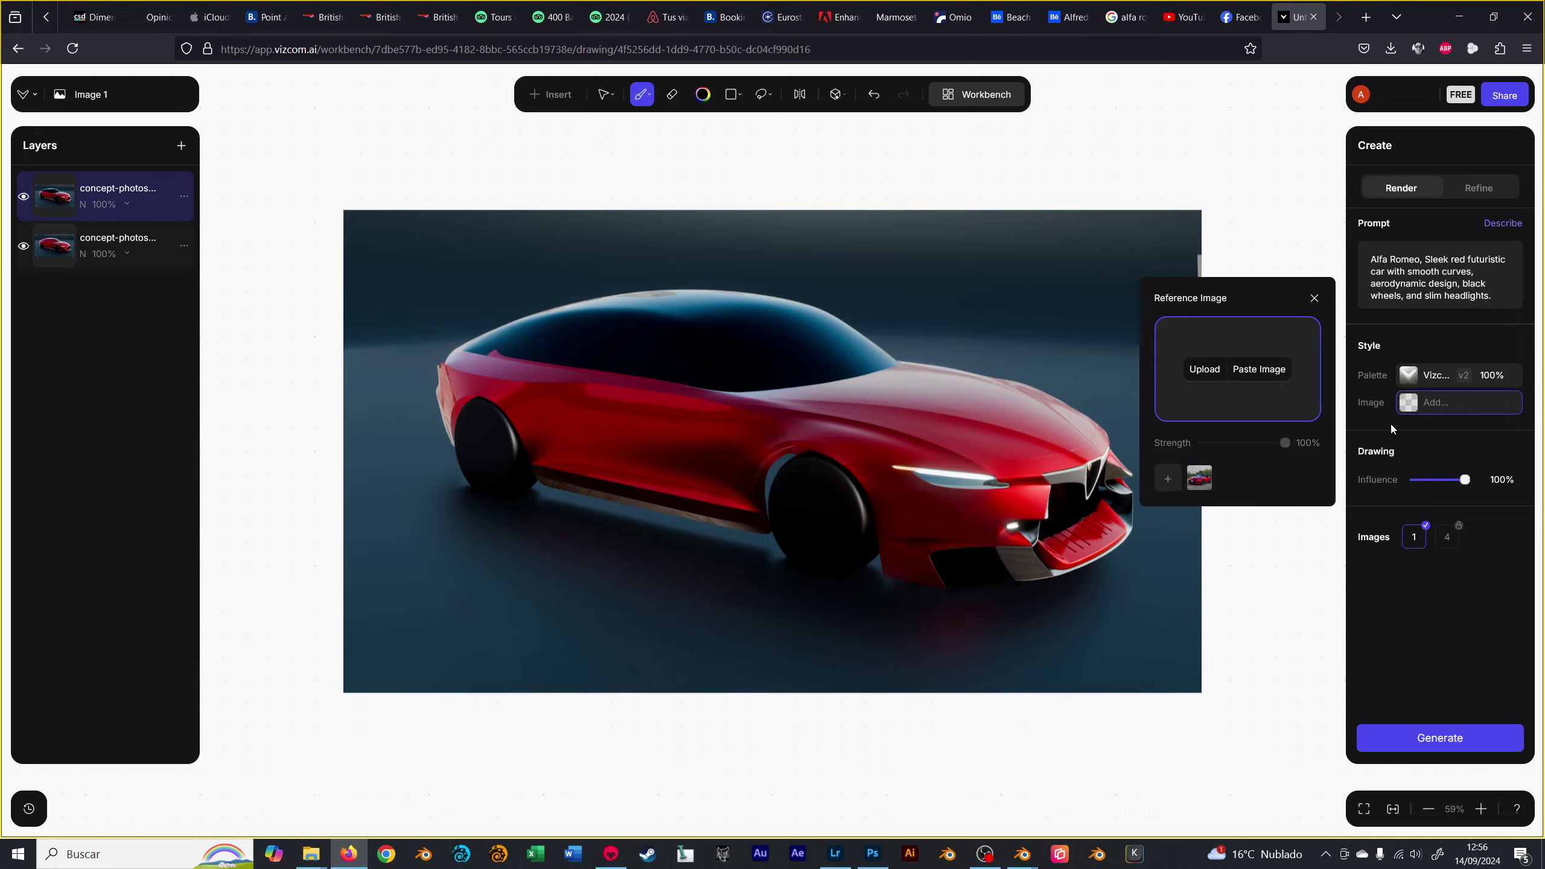
pyautogui.click(1205, 370)
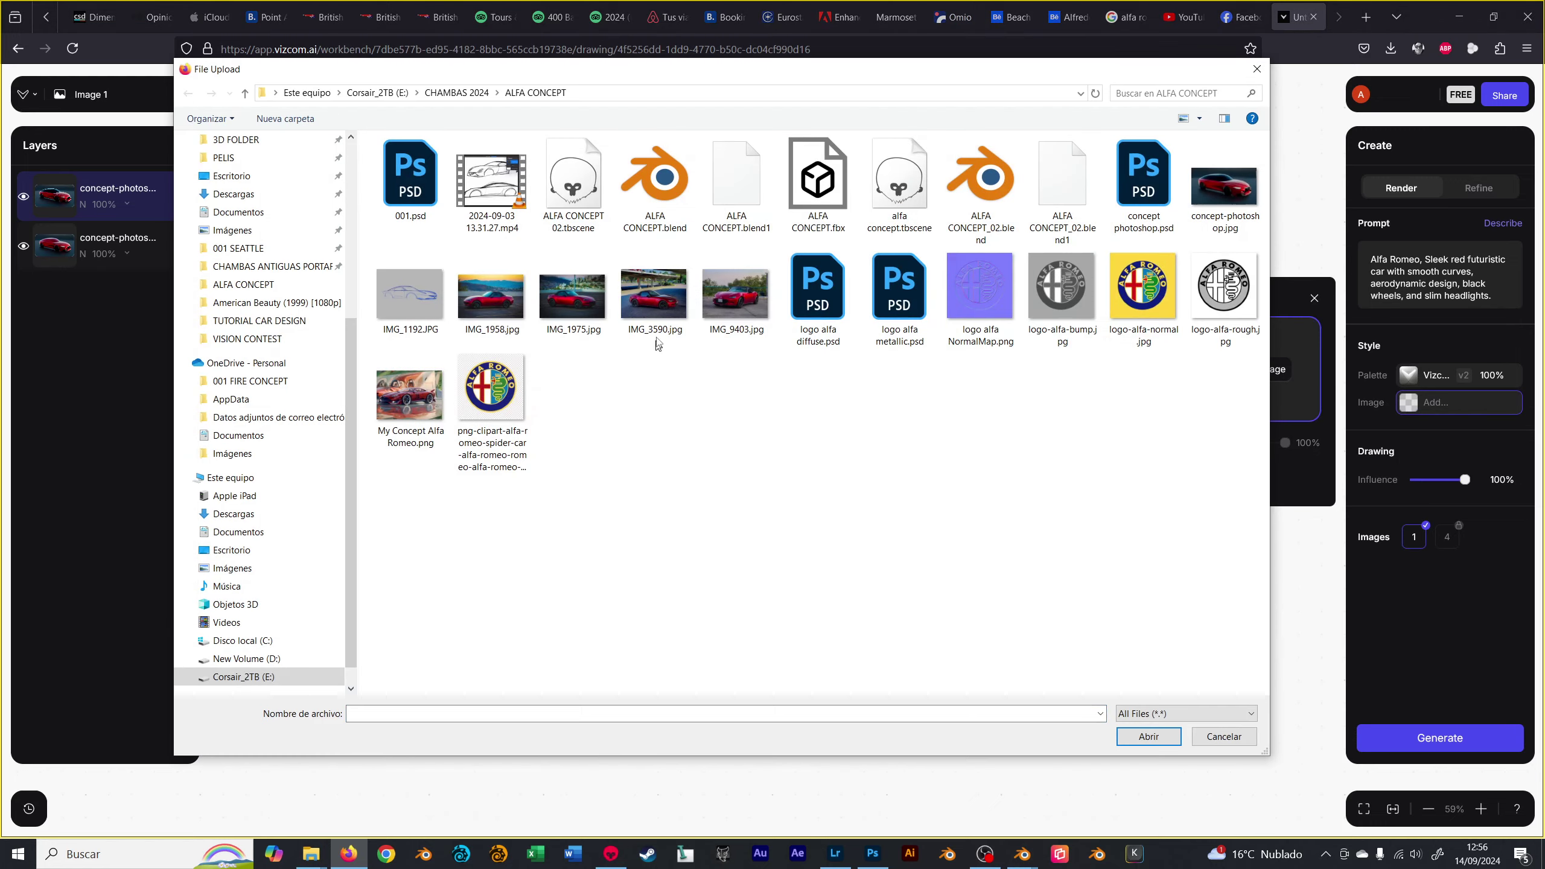
pyautogui.doubleClick(660, 297)
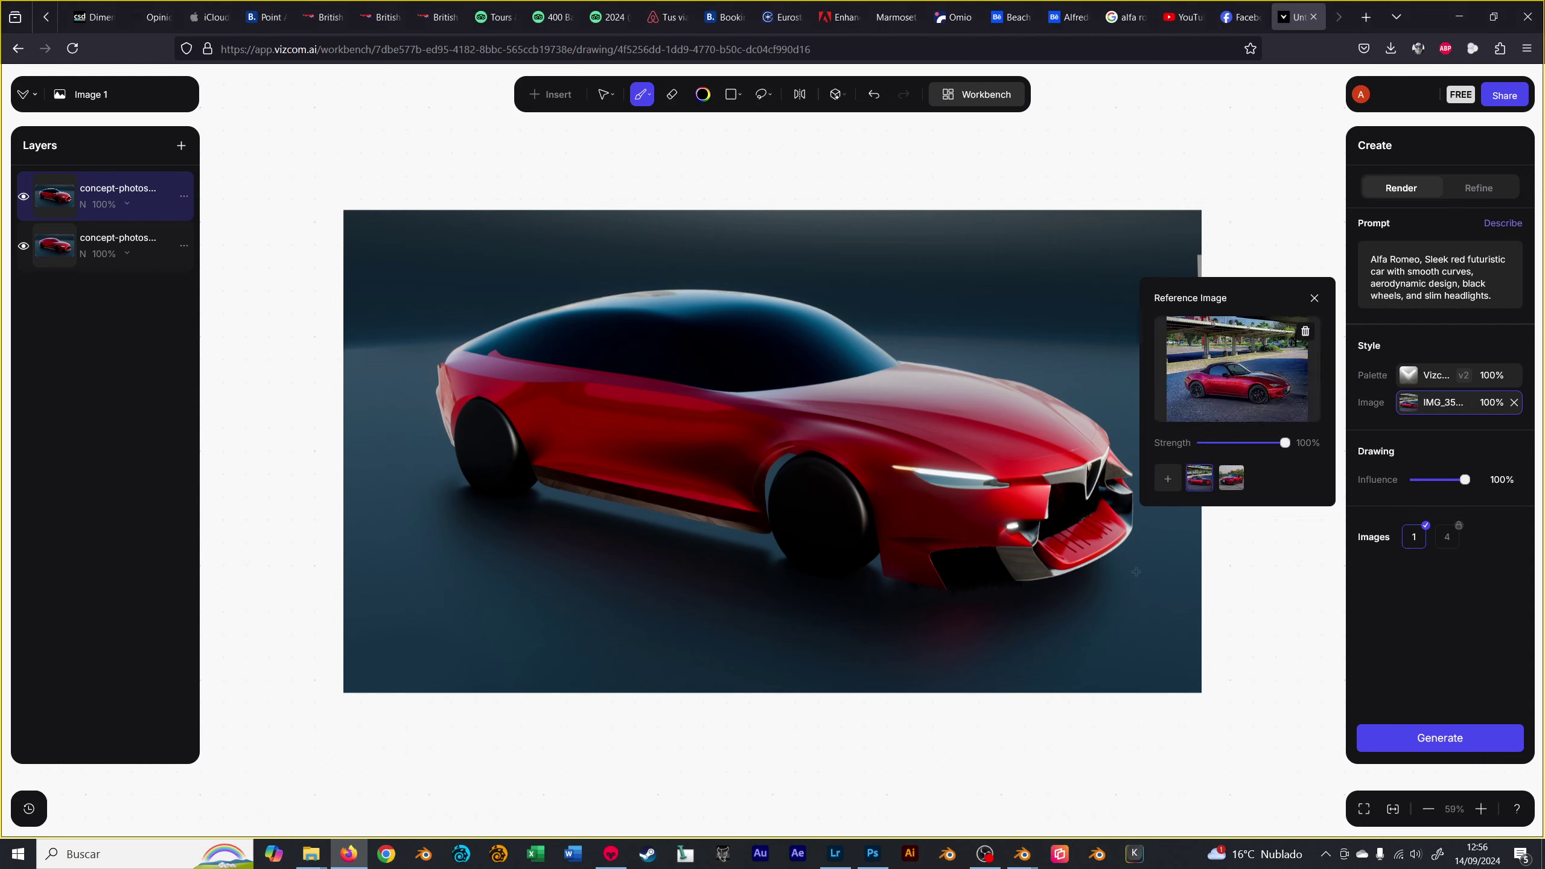
pyautogui.click(1451, 739)
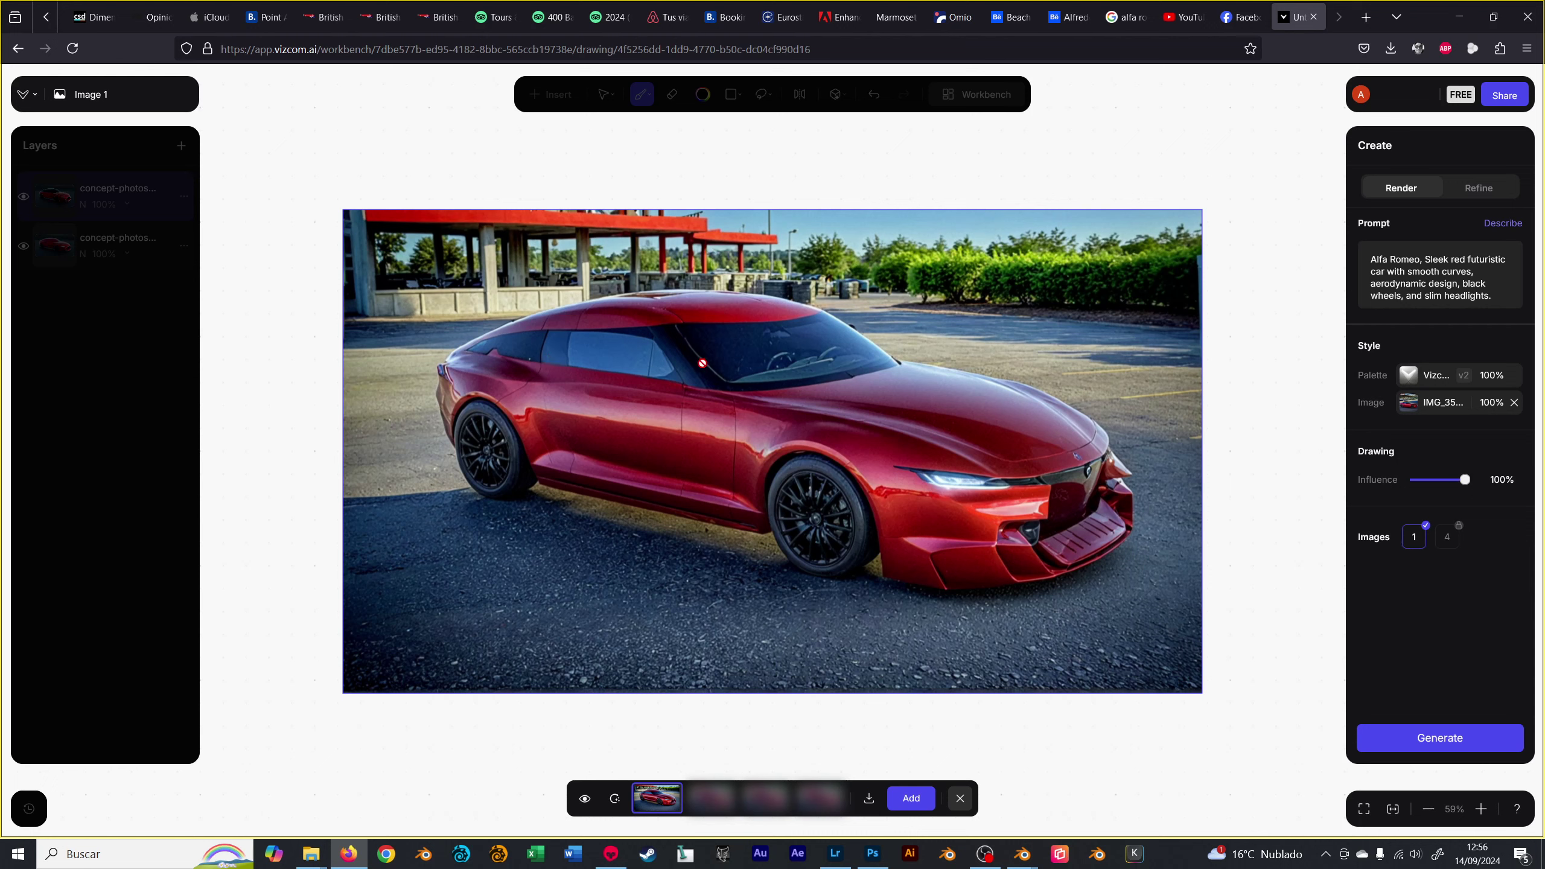
pyautogui.click(1515, 403)
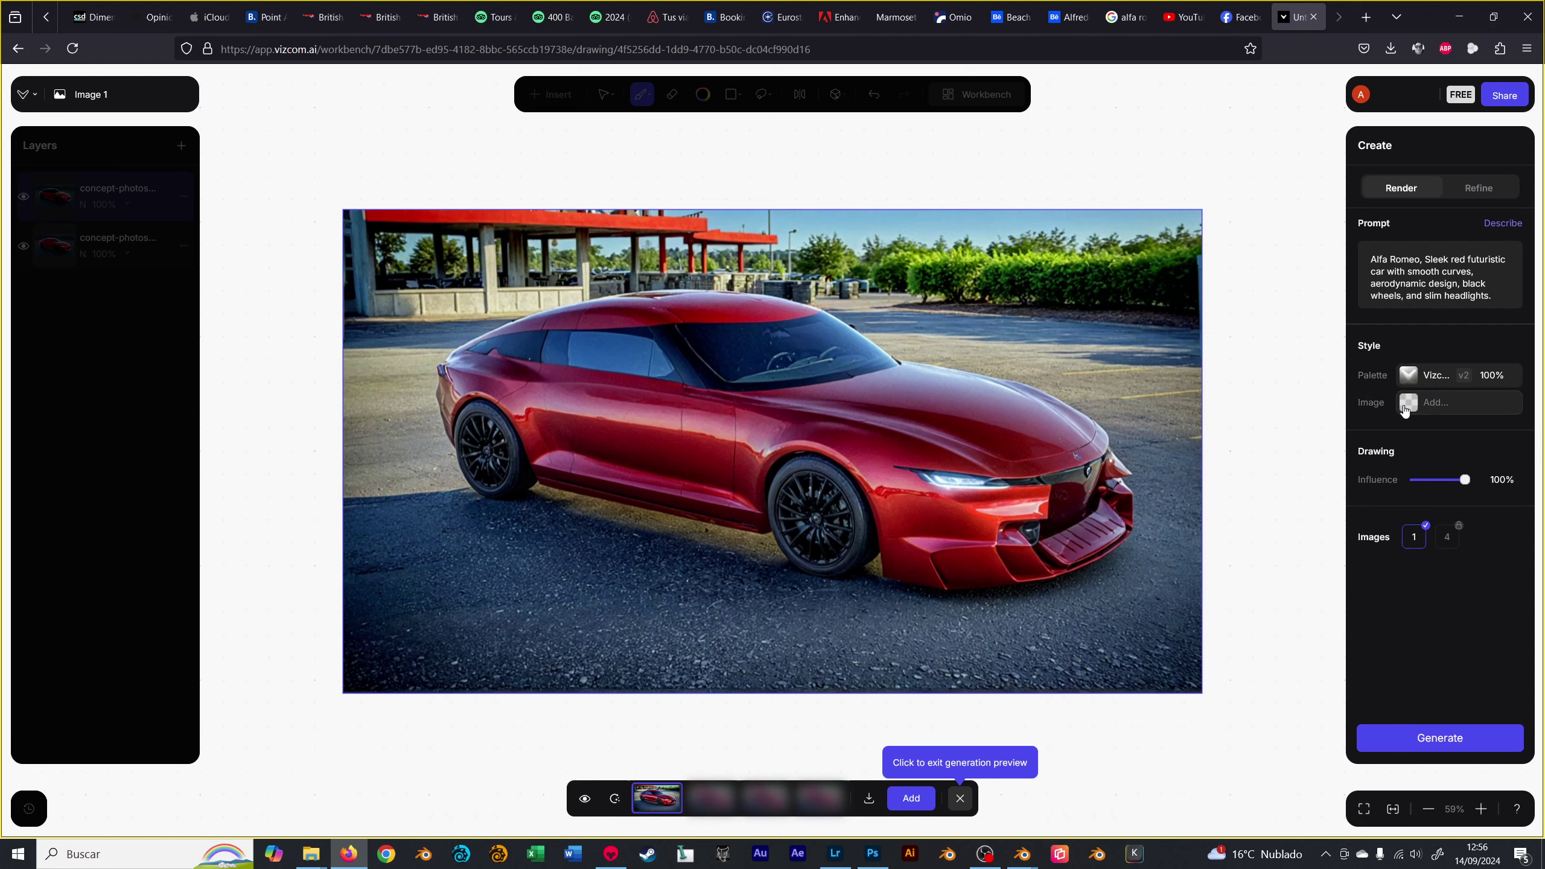
# - Restore the canopy roadster photo as style reference and render with the Surface Sculpt palette
pyautogui.click(1406, 404)
pyautogui.click(1199, 478)
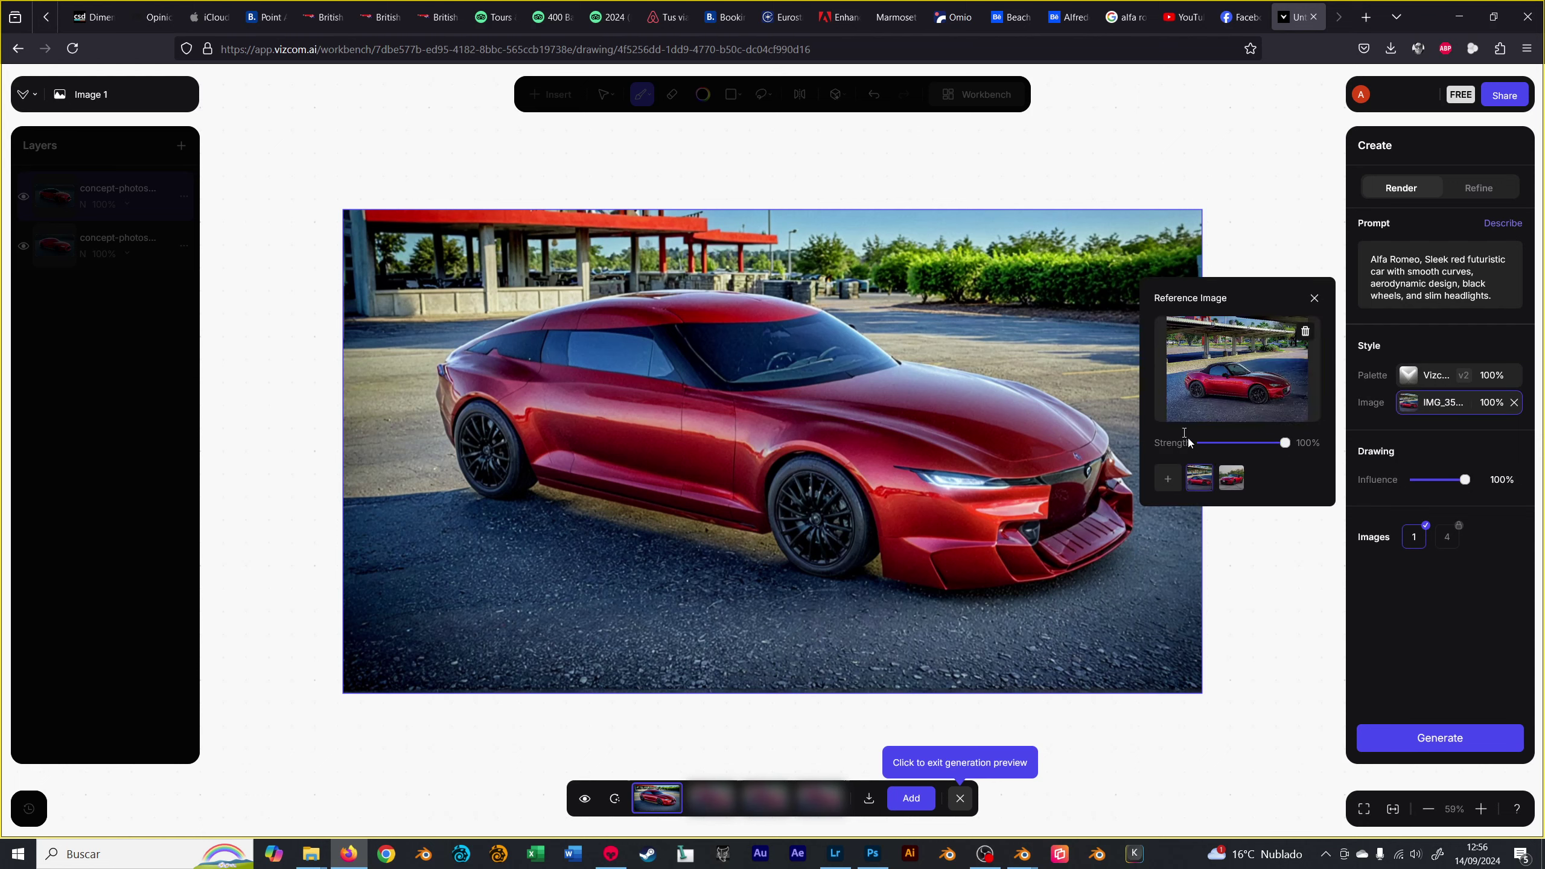
pyautogui.click(1315, 298)
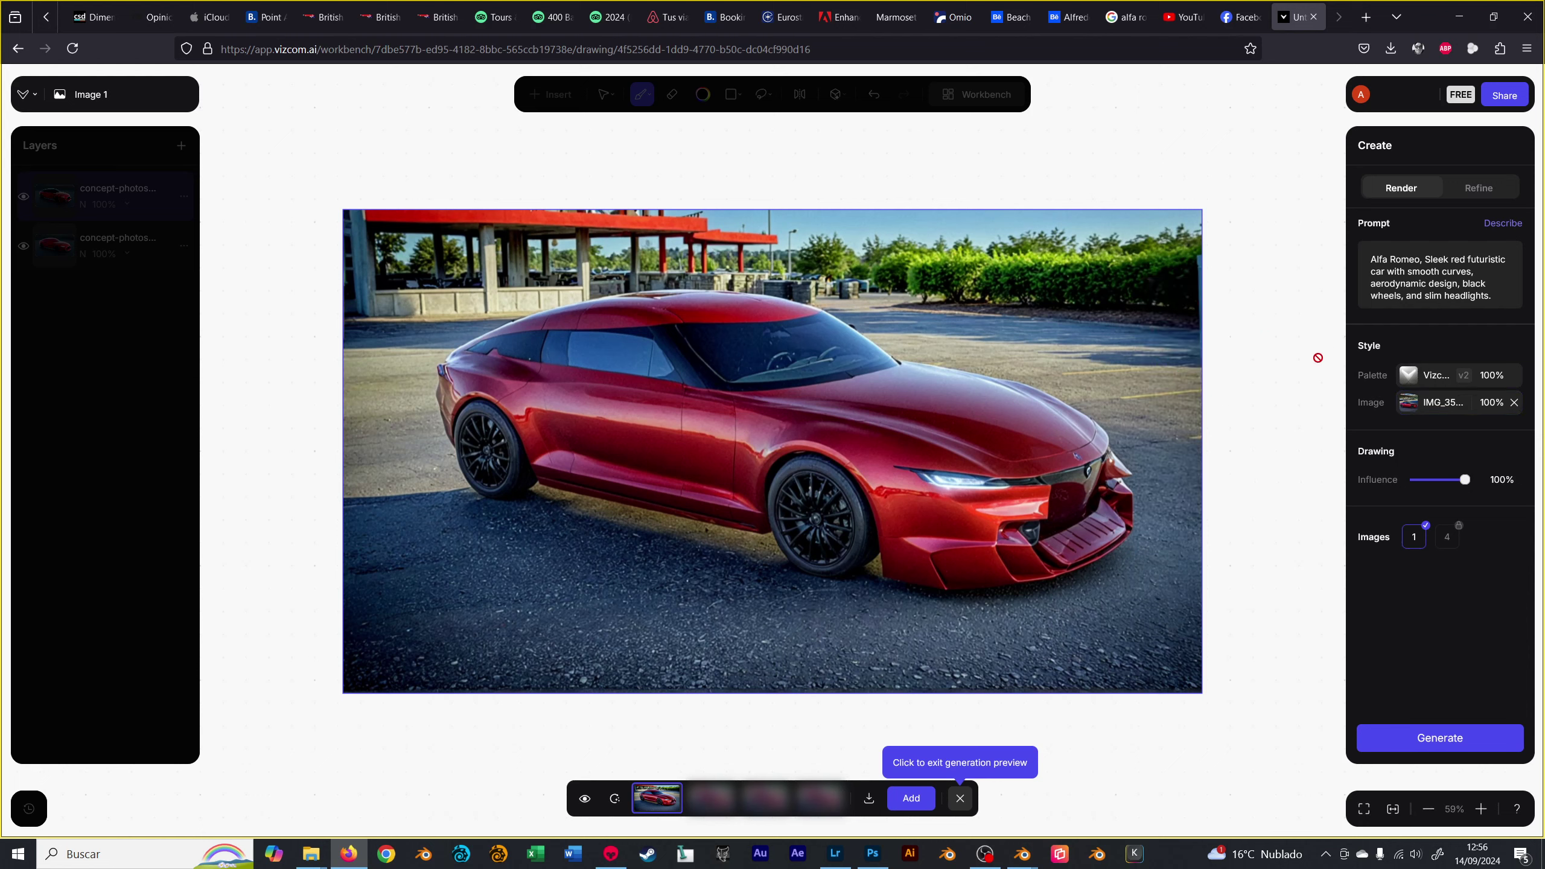
pyautogui.click(1405, 377)
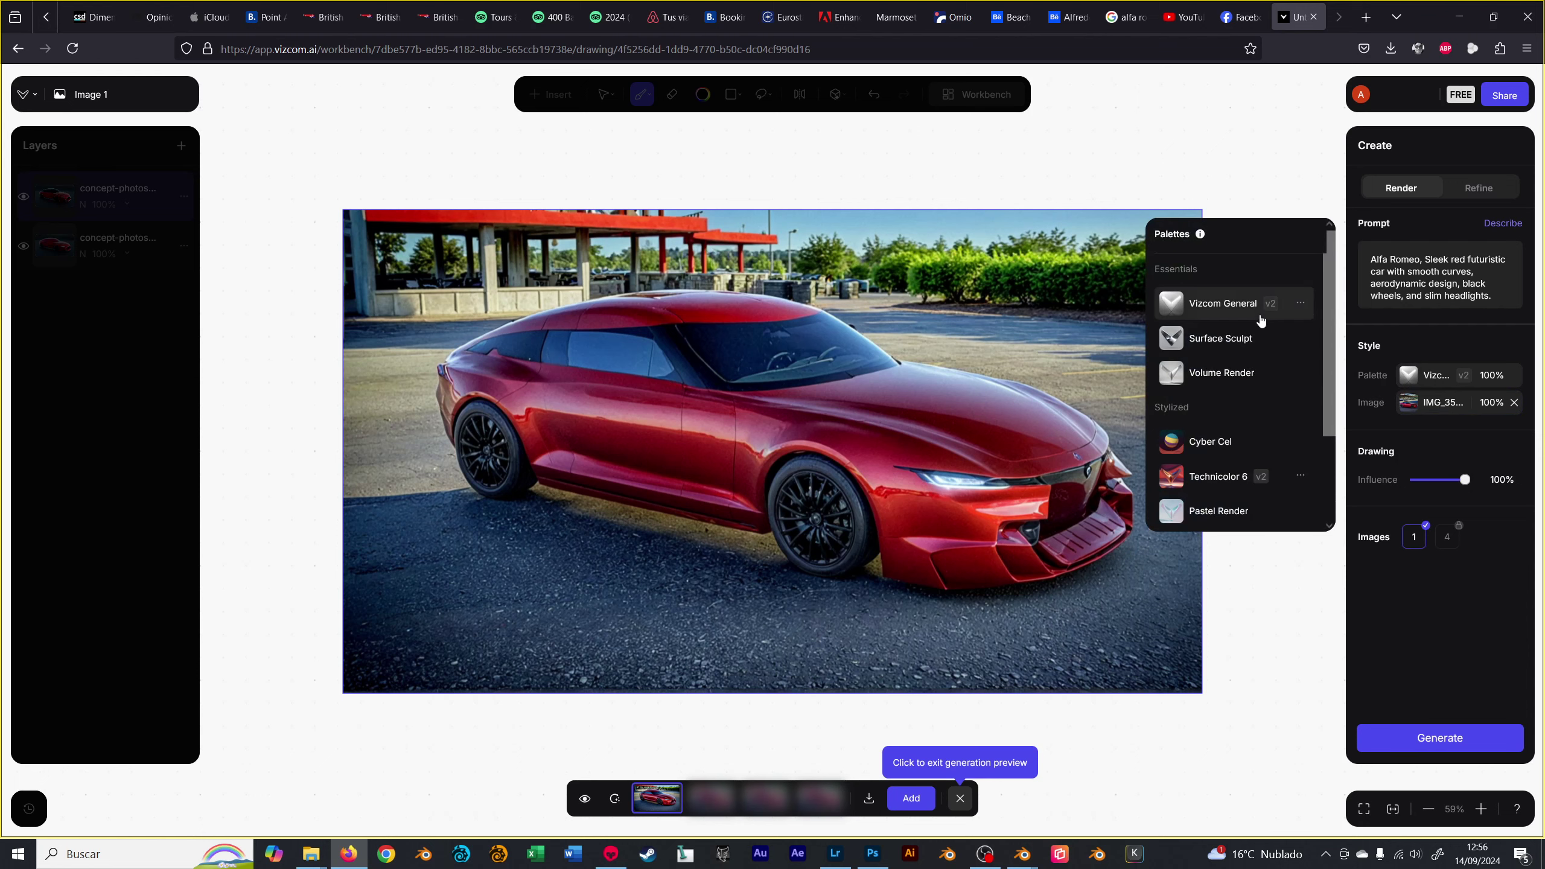
pyautogui.click(1241, 338)
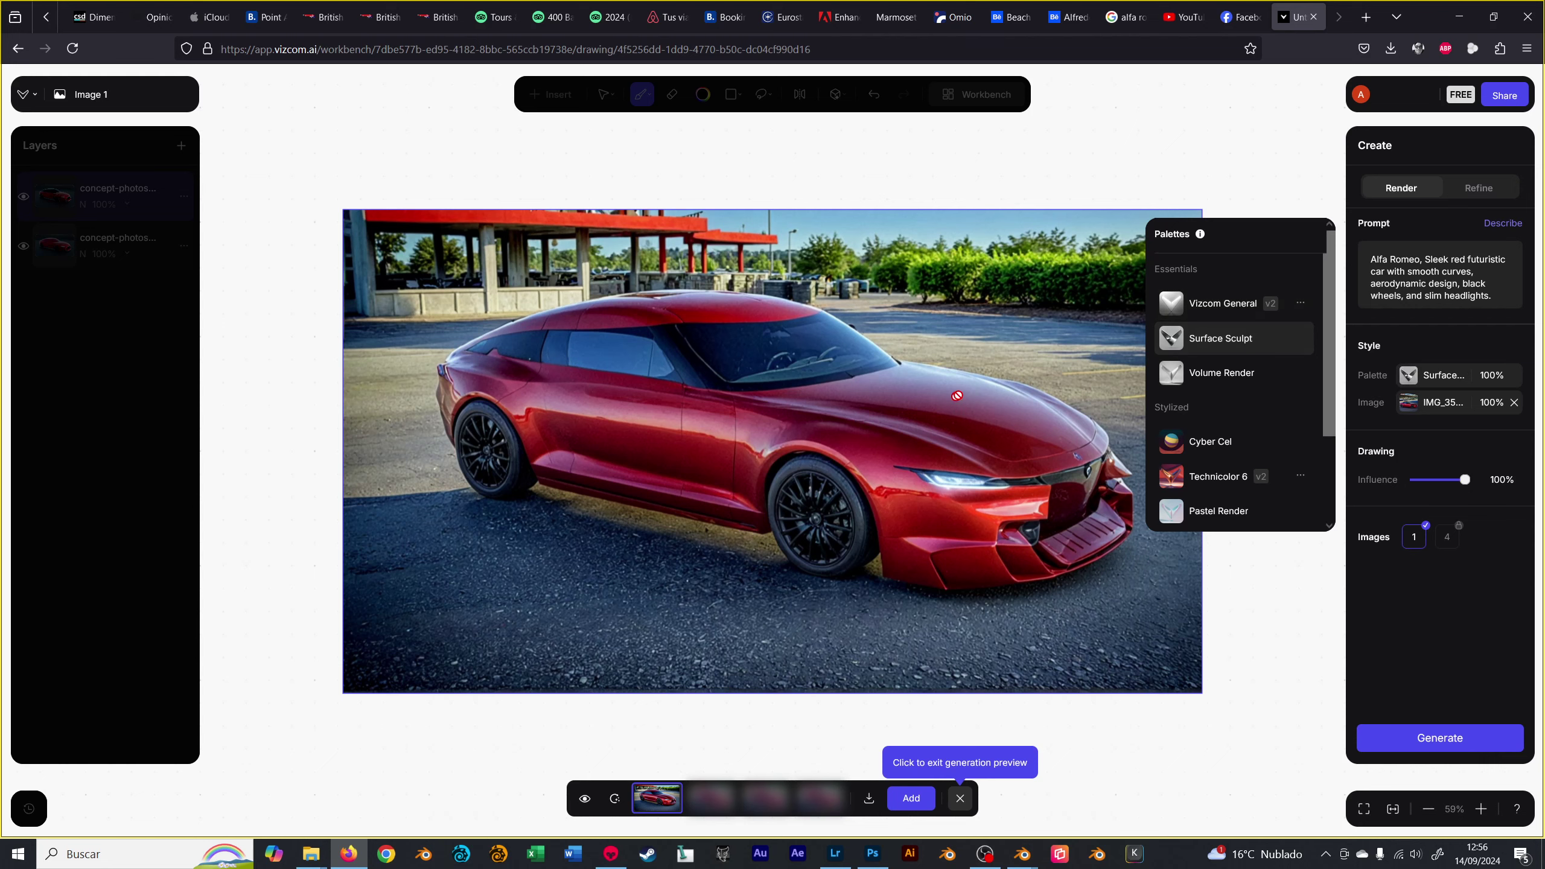
pyautogui.click(1432, 737)
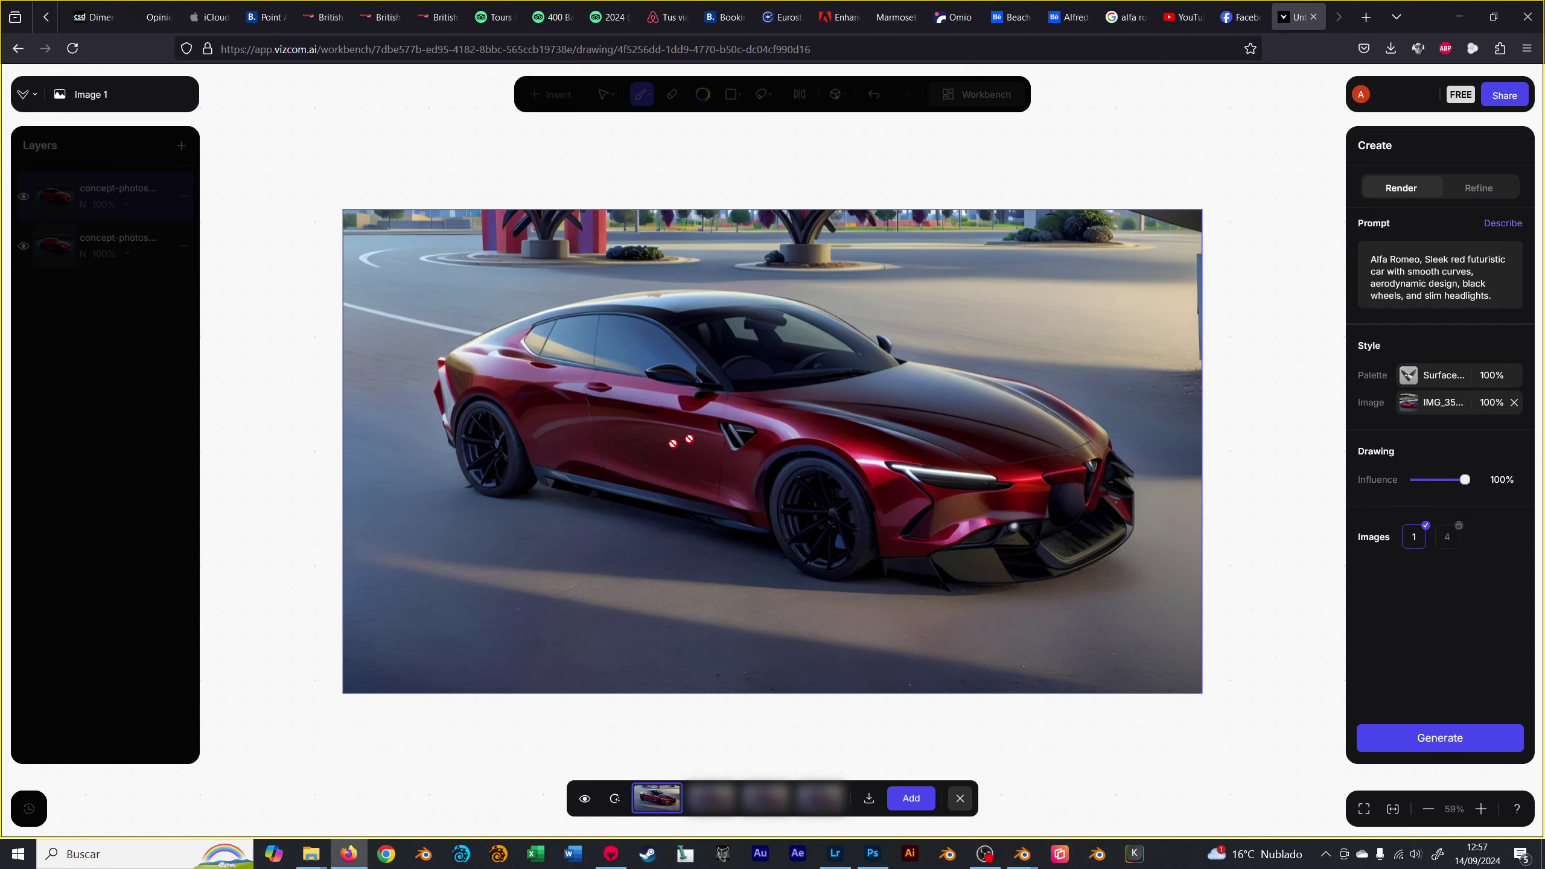
# - Render the car again with the Volume Render palette
pyautogui.click(1426, 387)
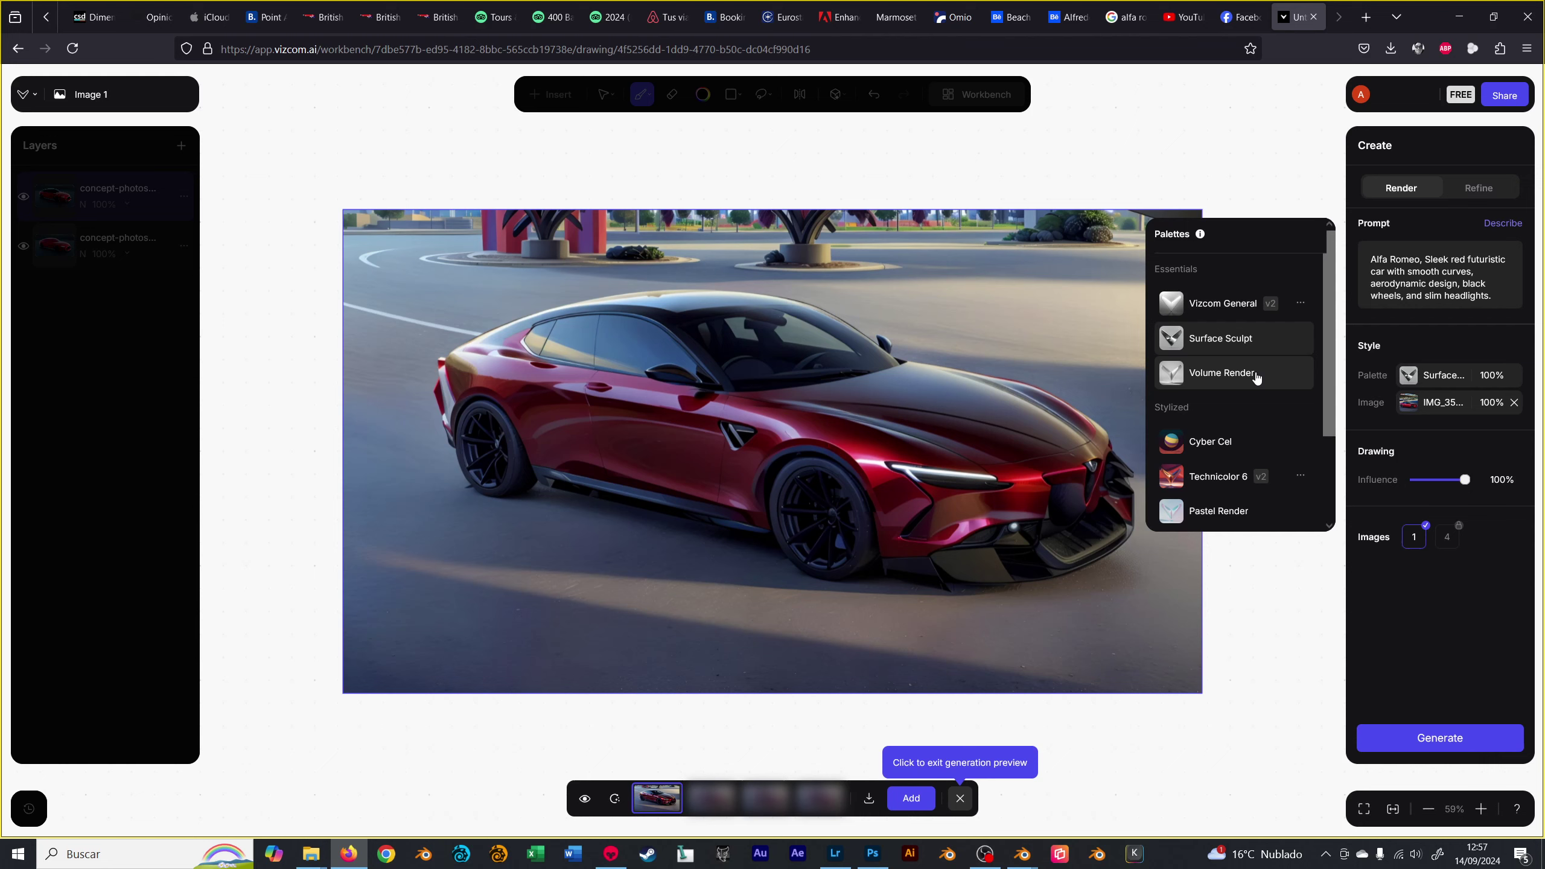
pyautogui.click(1255, 375)
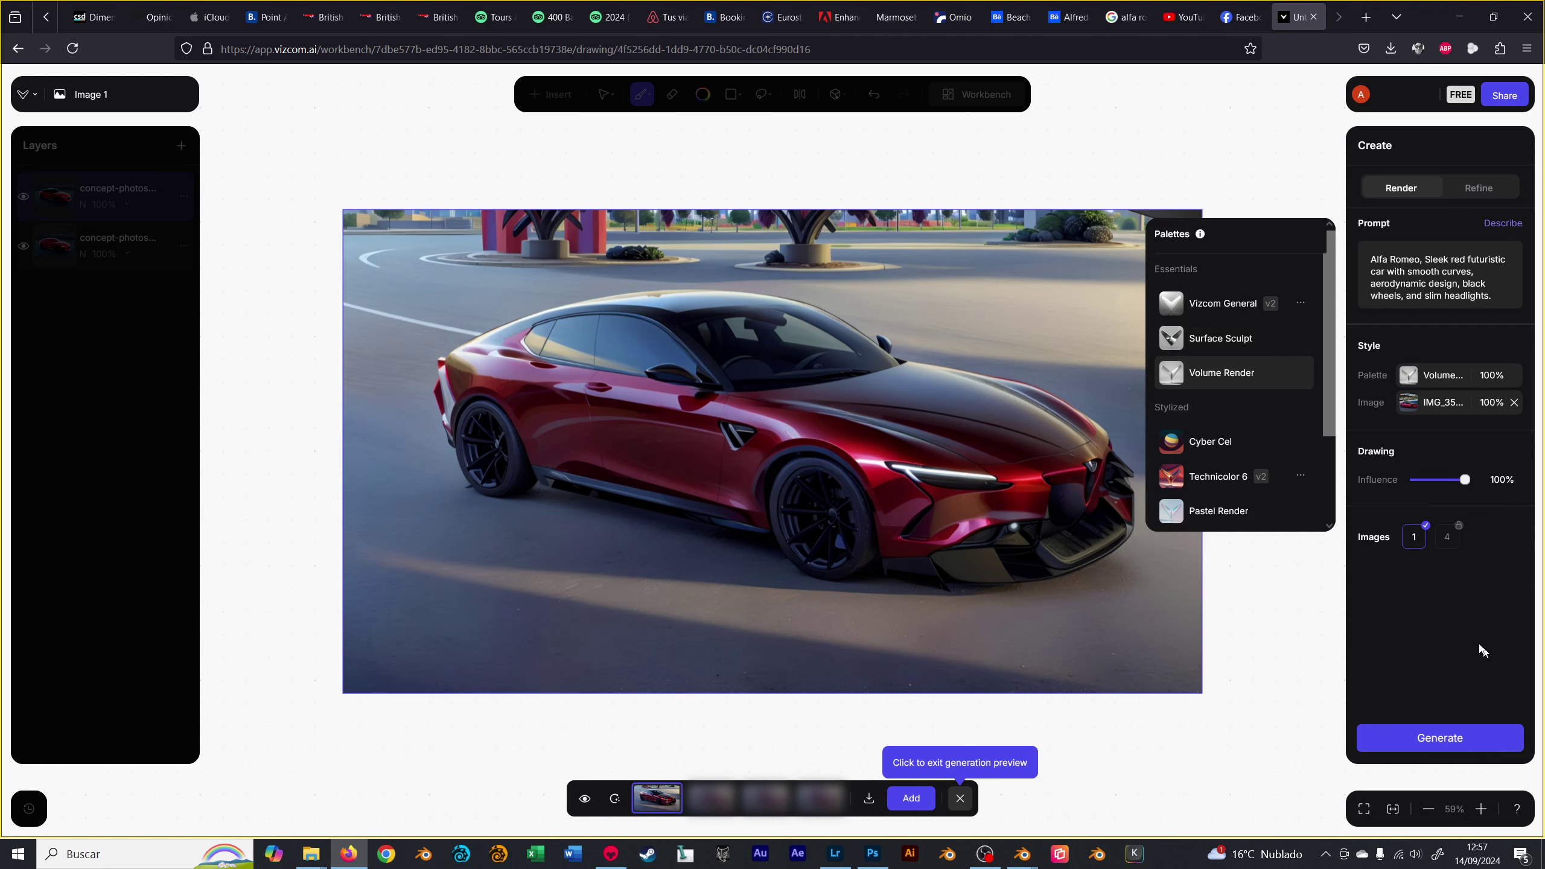
pyautogui.click(1442, 737)
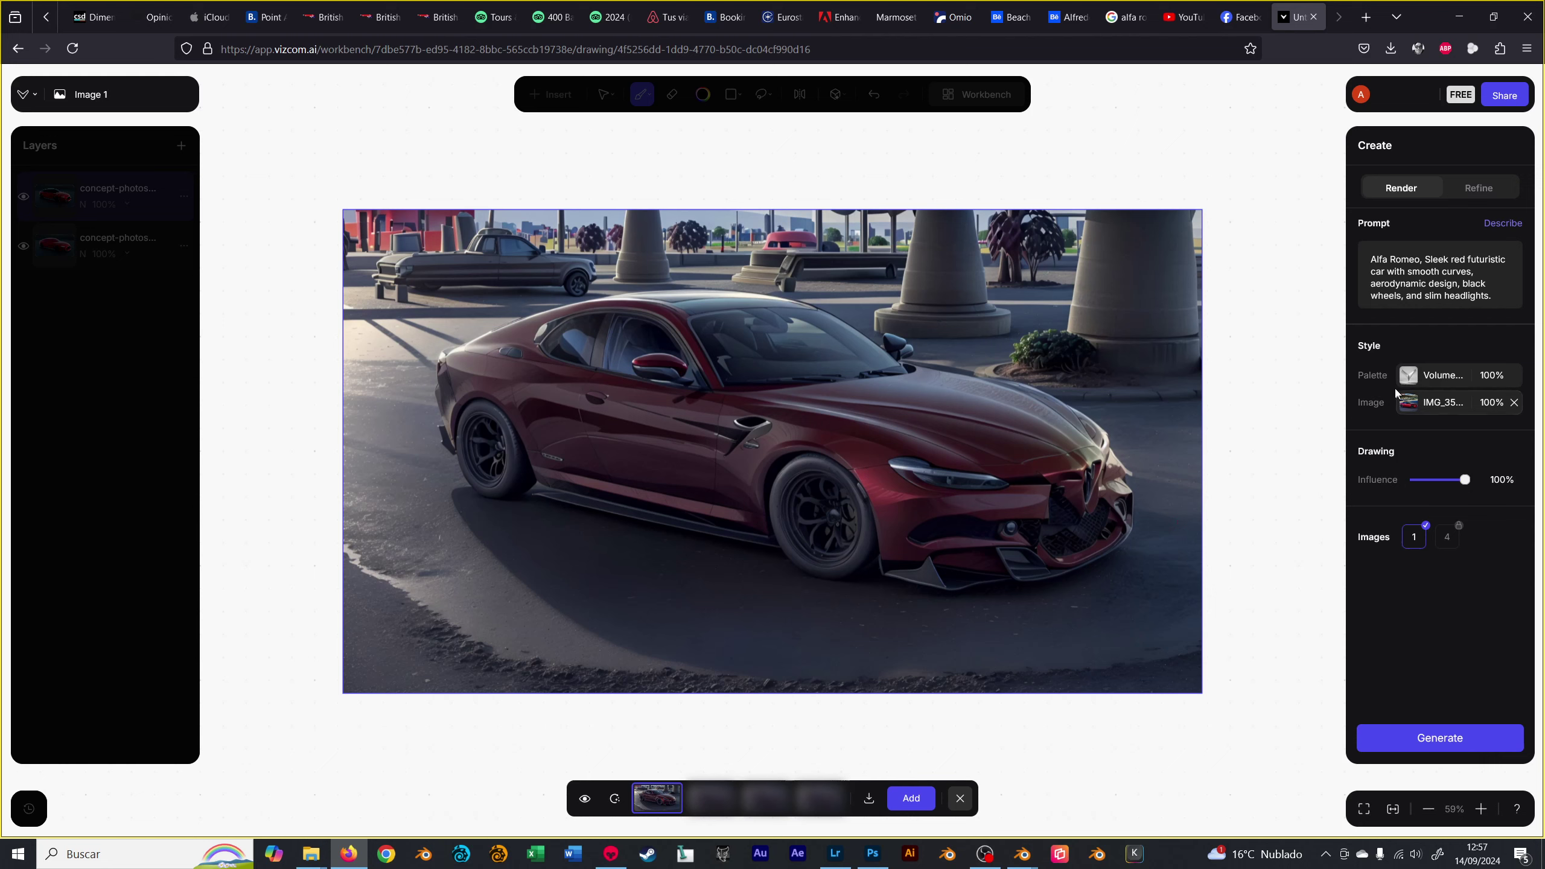
# - Render the car with the Cyber Cel palette
pyautogui.click(1404, 375)
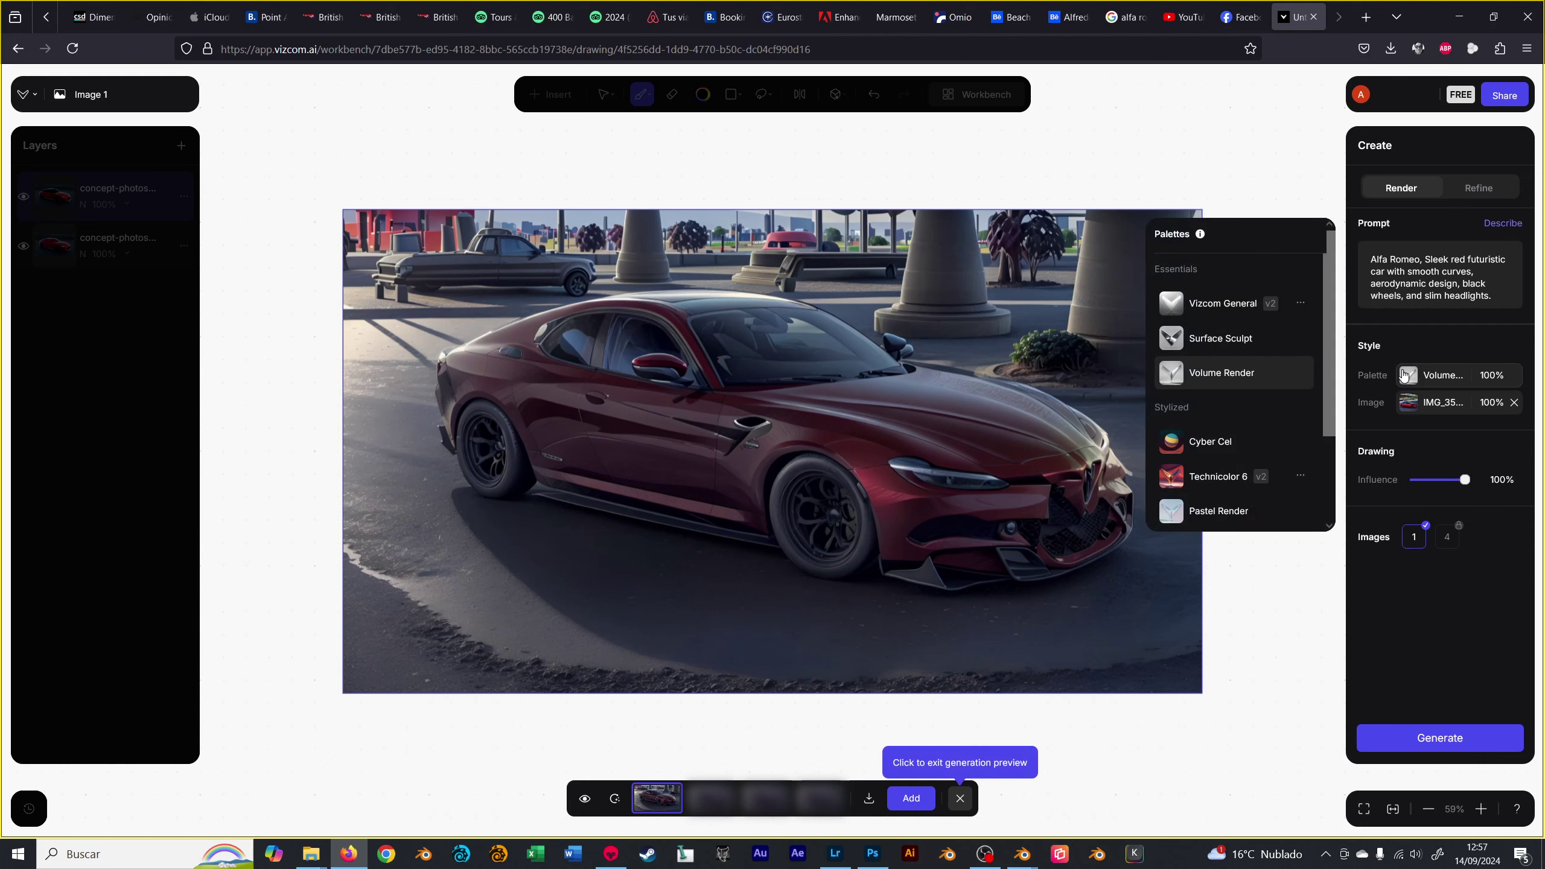
pyautogui.click(1249, 444)
pyautogui.click(1448, 745)
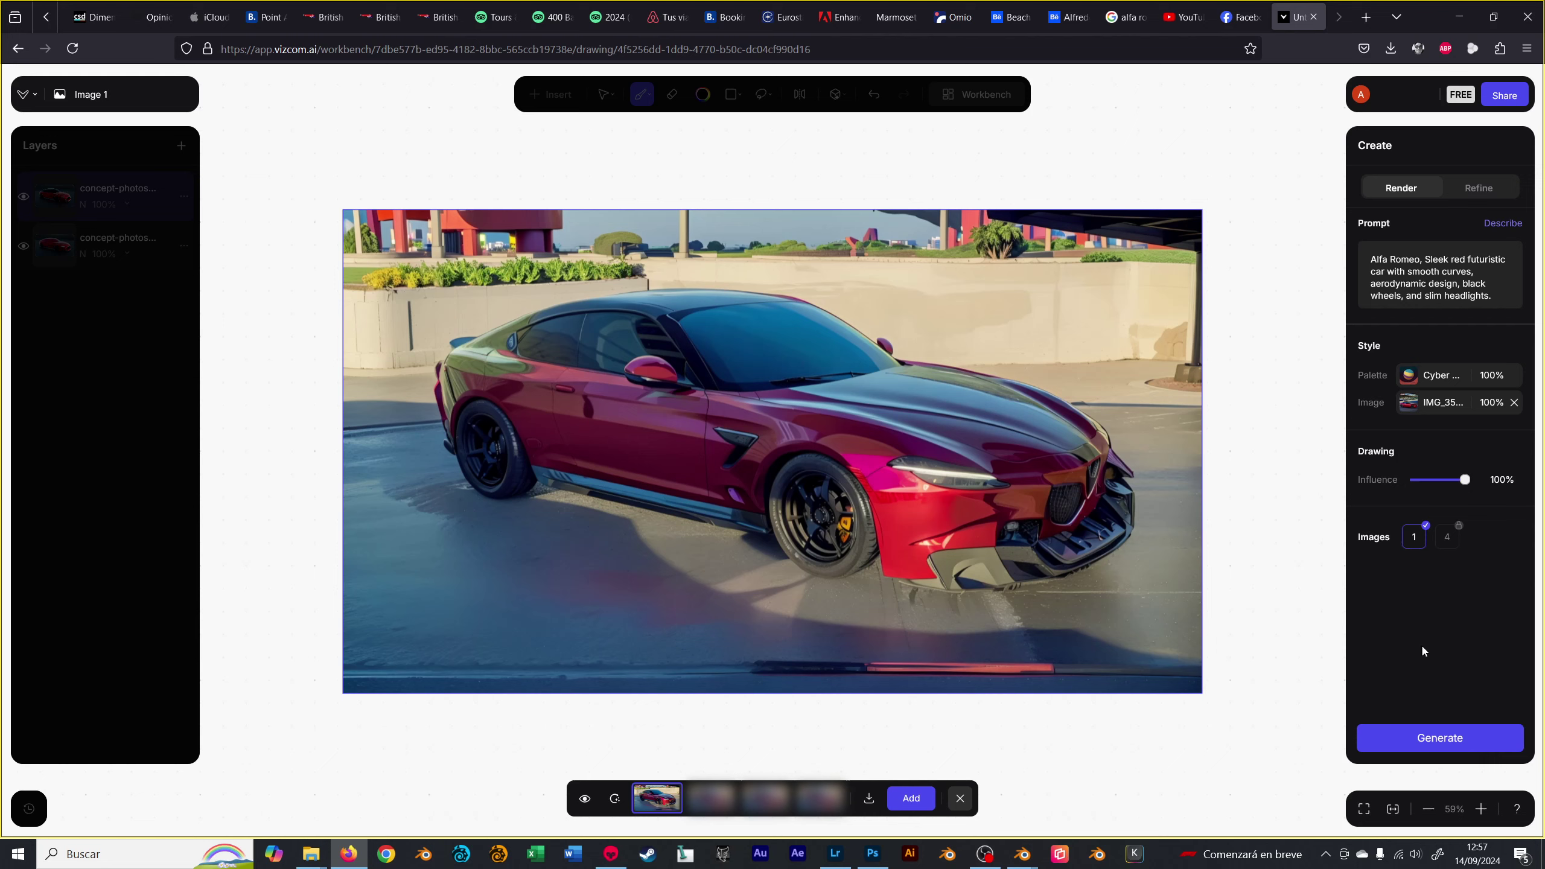
# - Render with the Technicolor 6 palette and add the result as a new layer
pyautogui.click(1424, 380)
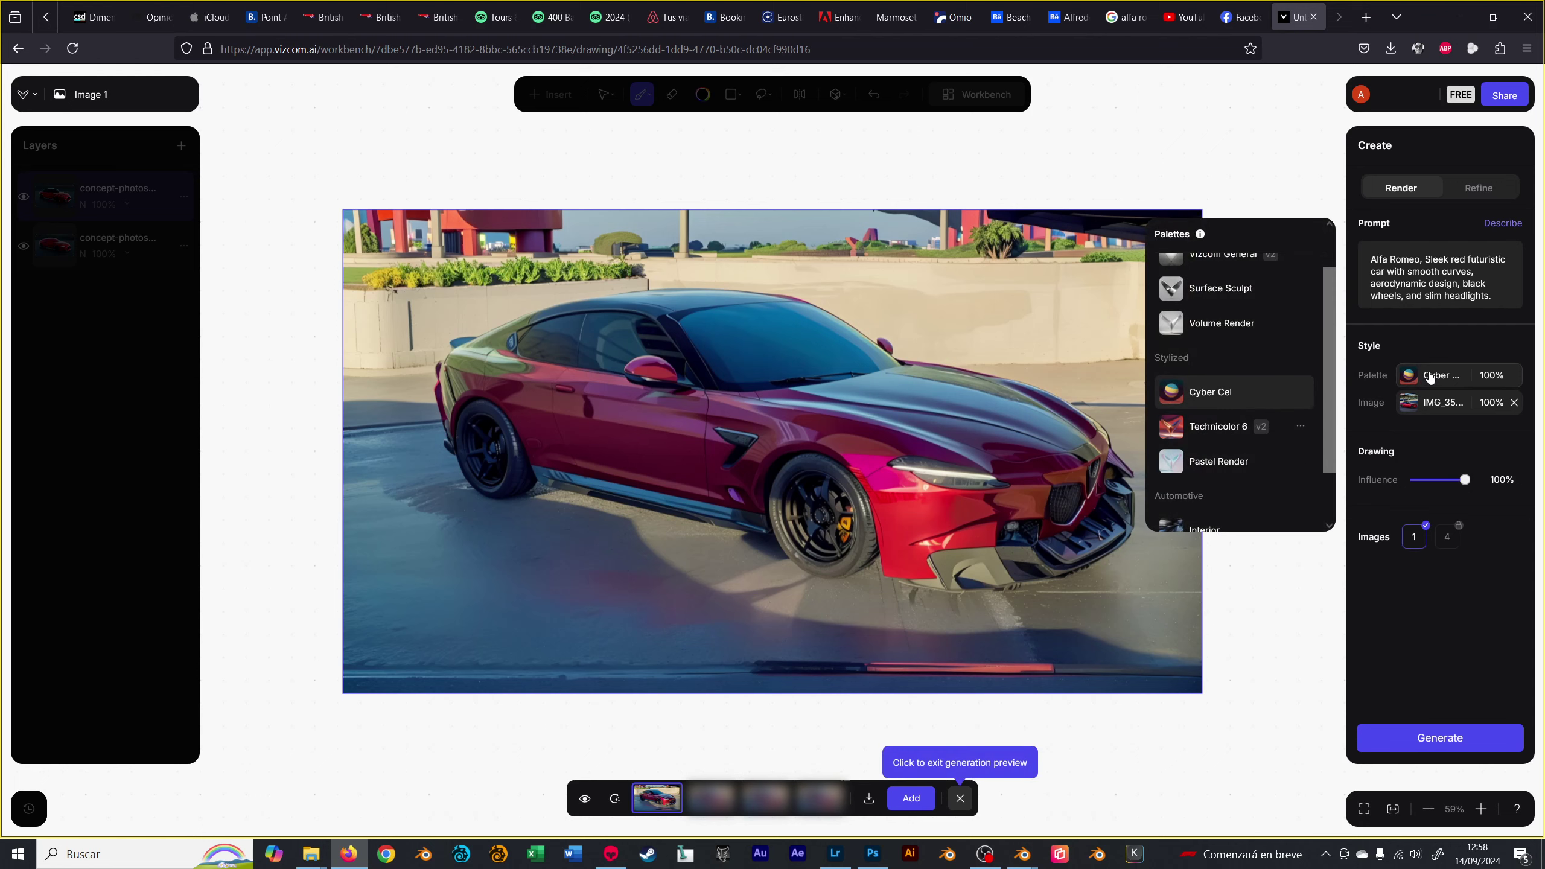
pyautogui.click(1223, 433)
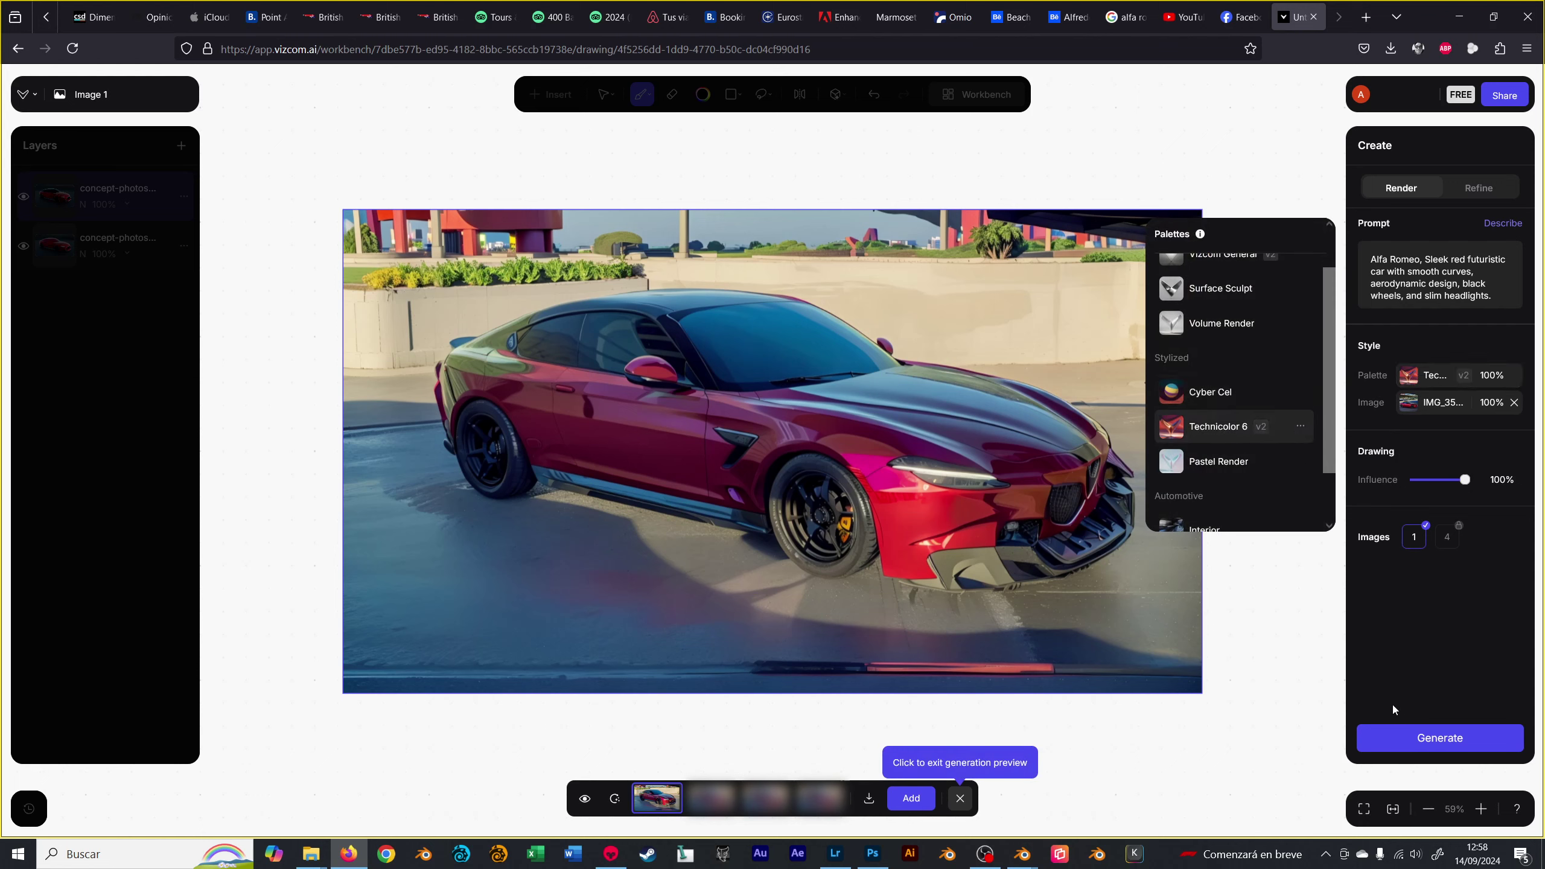
pyautogui.click(1417, 738)
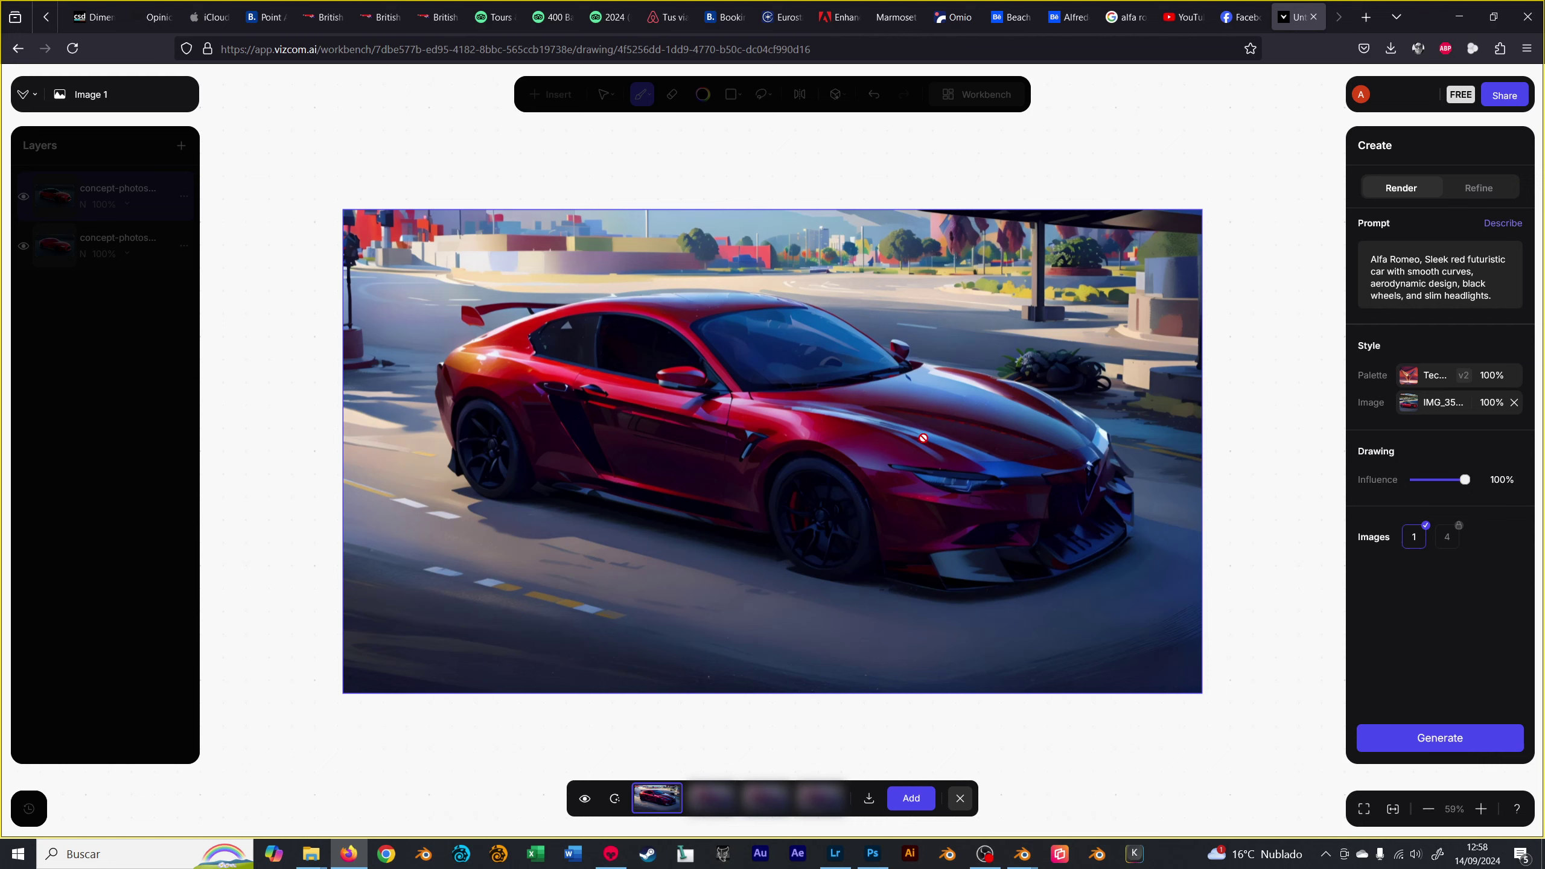
pyautogui.click(911, 798)
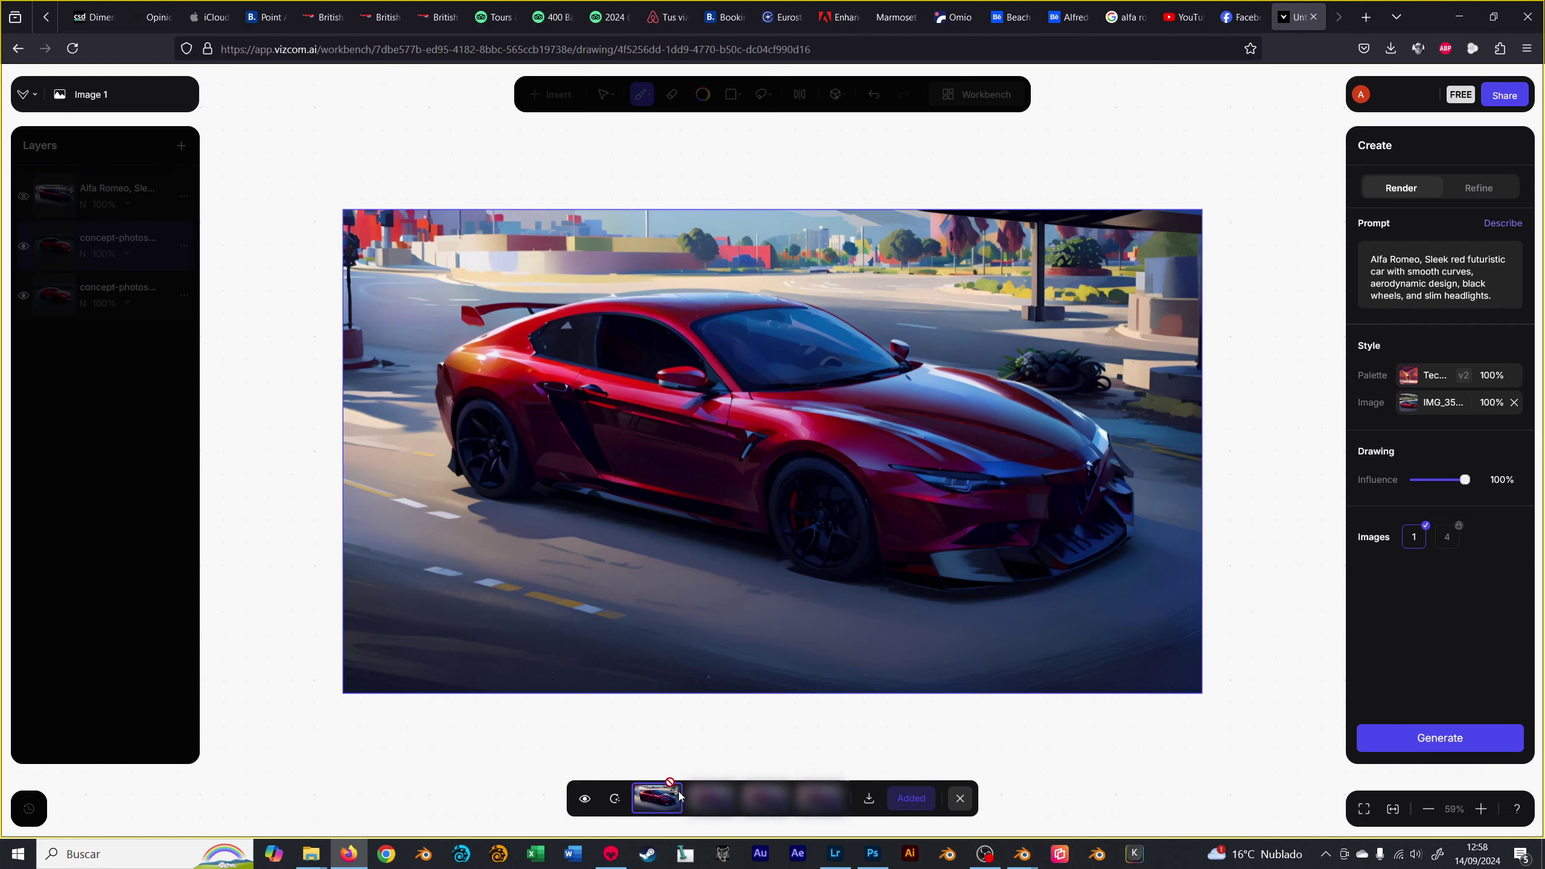
# - Hide the Technicolor layer and render the original concept layer with Pastel Render
pyautogui.click(960, 798)
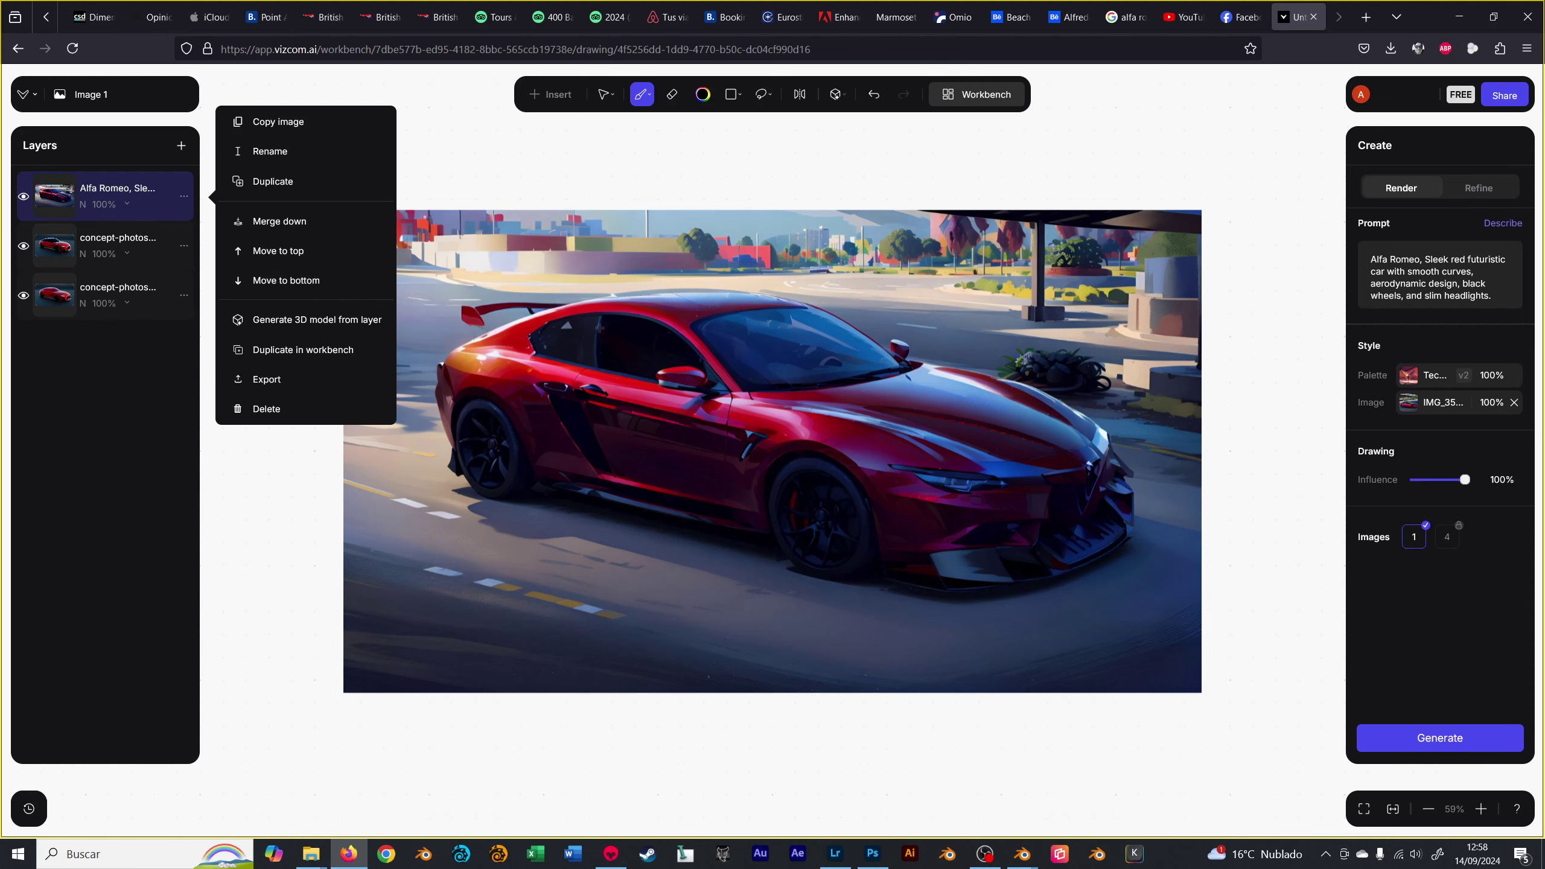
pyautogui.click(23, 196)
pyautogui.click(55, 245)
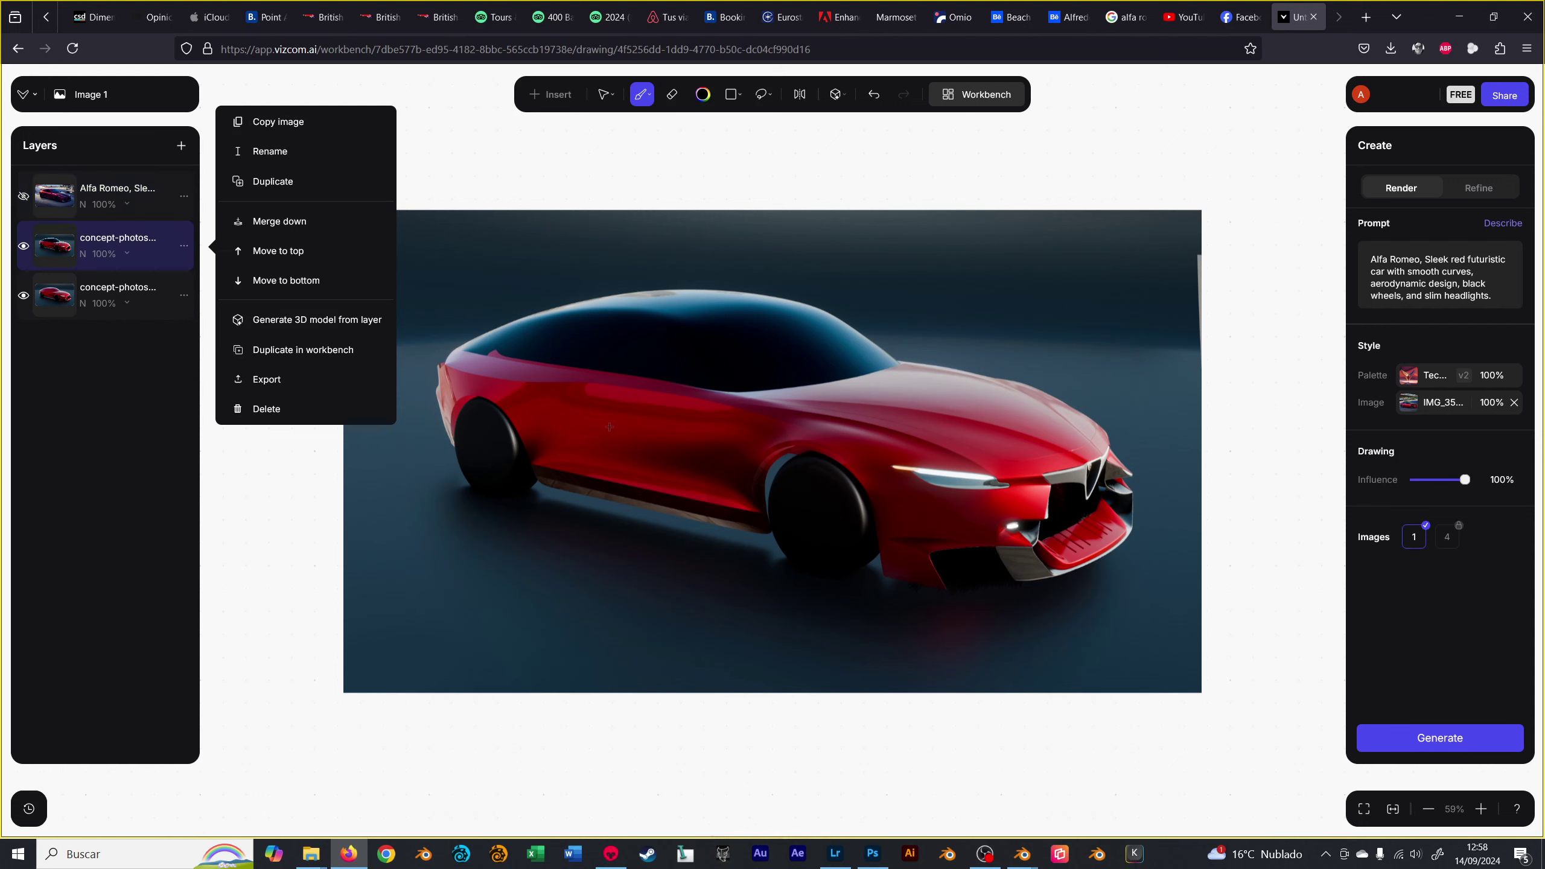
pyautogui.click(1422, 375)
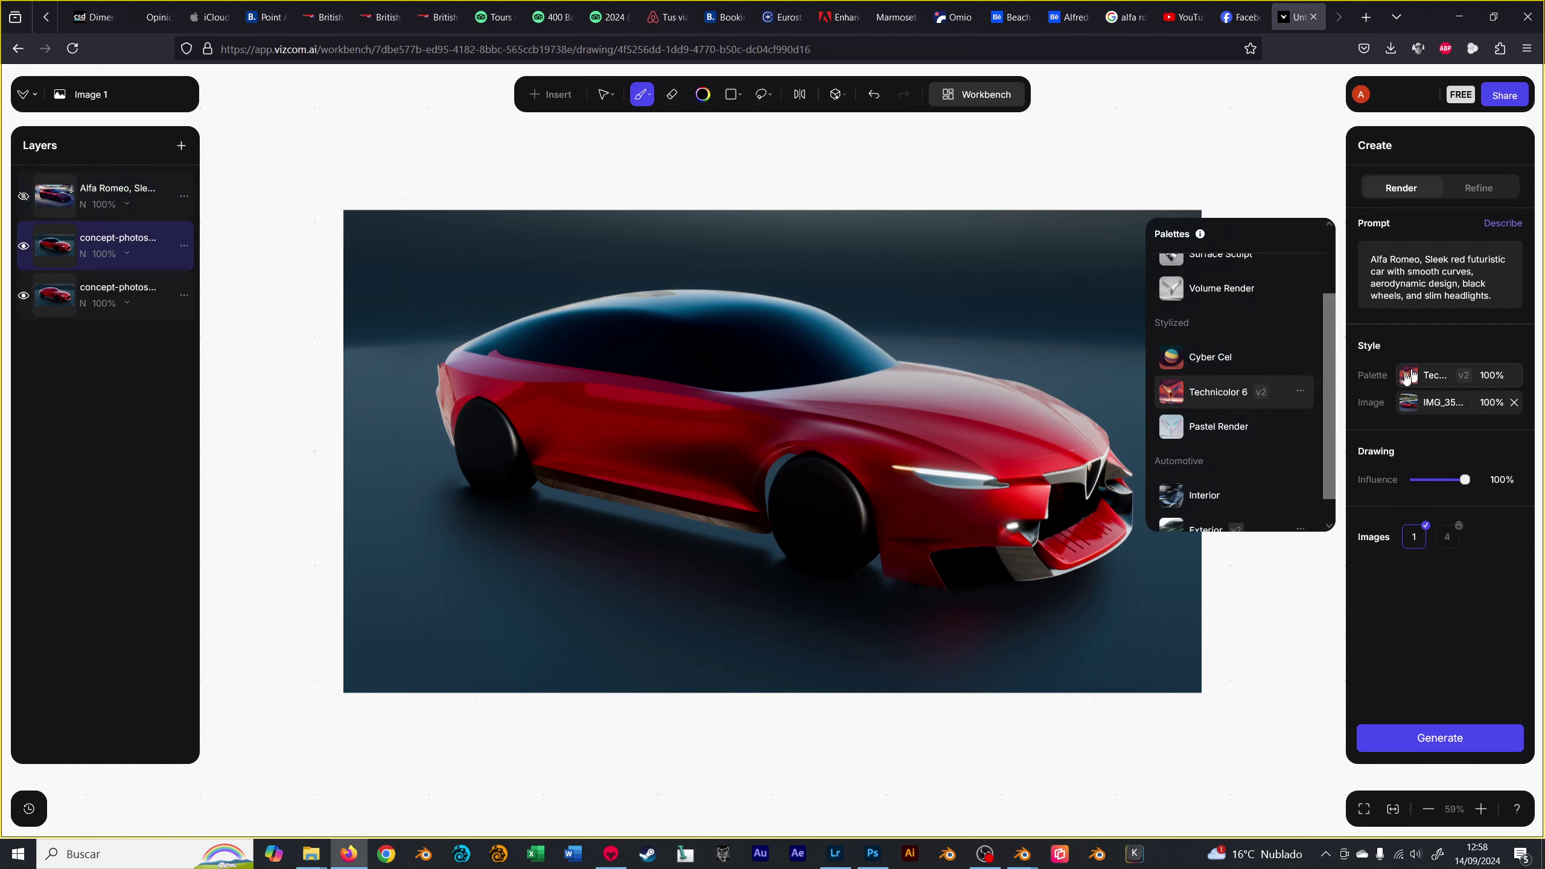
pyautogui.click(1219, 427)
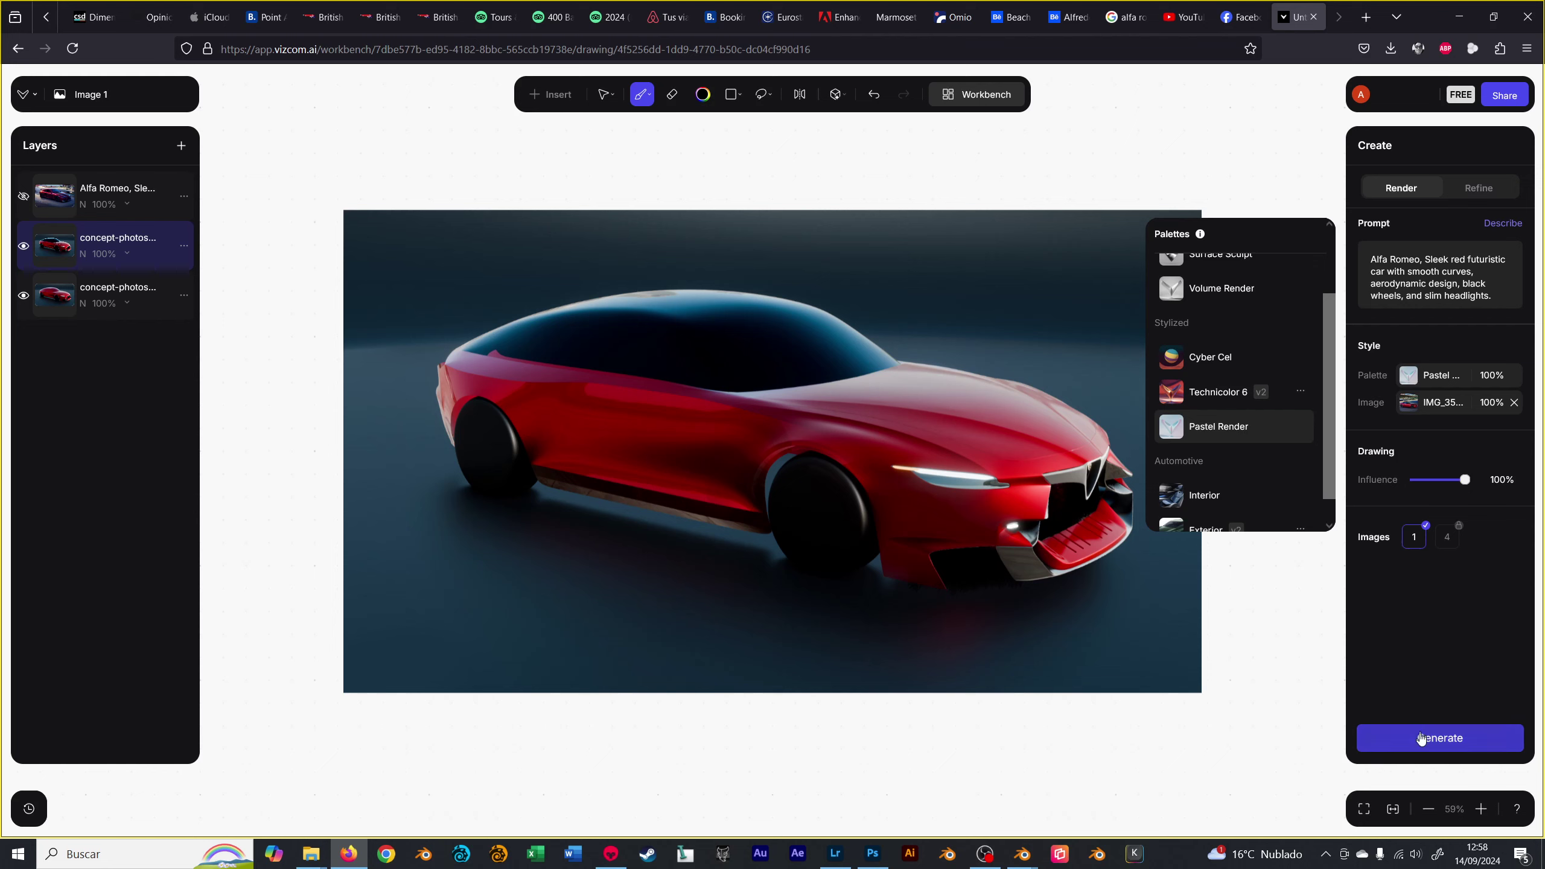
pyautogui.click(1440, 737)
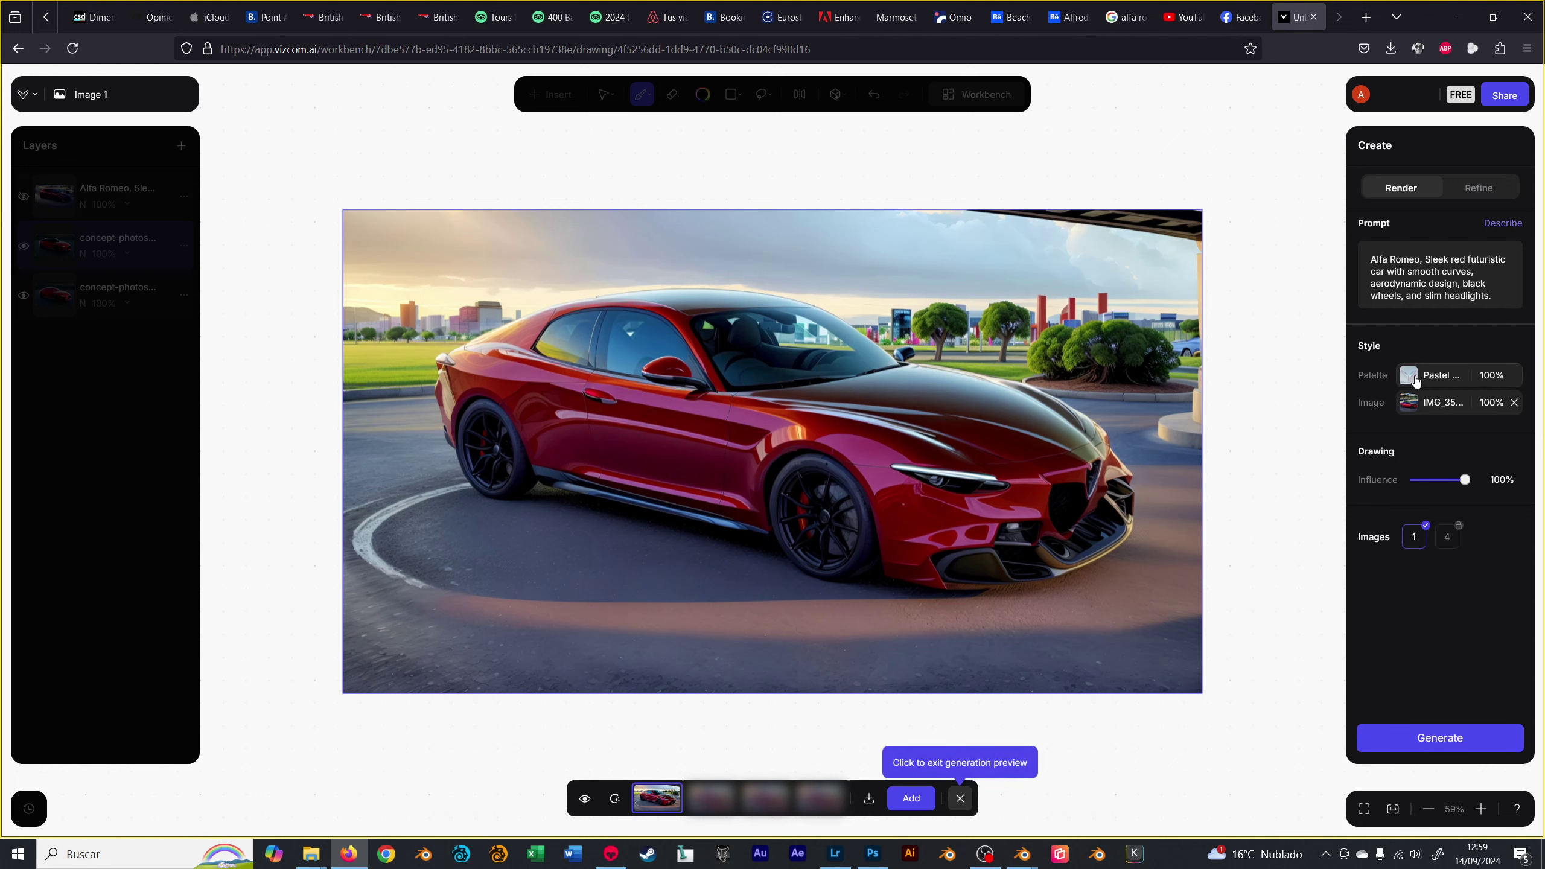
# - Render the car with the Exterior v2 palette and add the result as a fourth Alfa Romeo layer
pyautogui.click(1414, 379)
pyautogui.click(1250, 466)
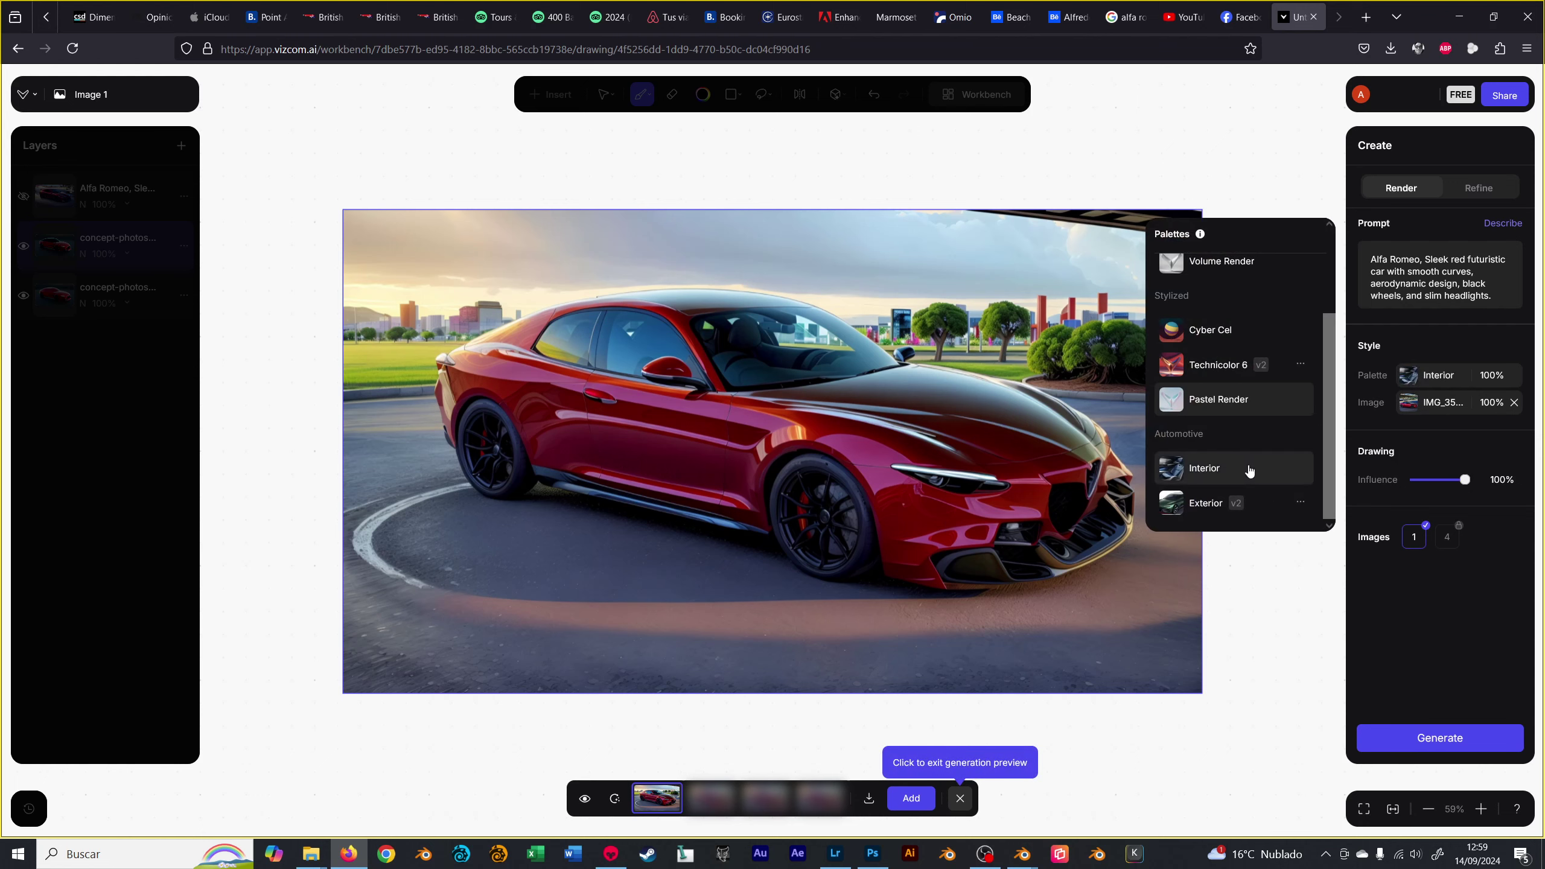
pyautogui.click(1180, 507)
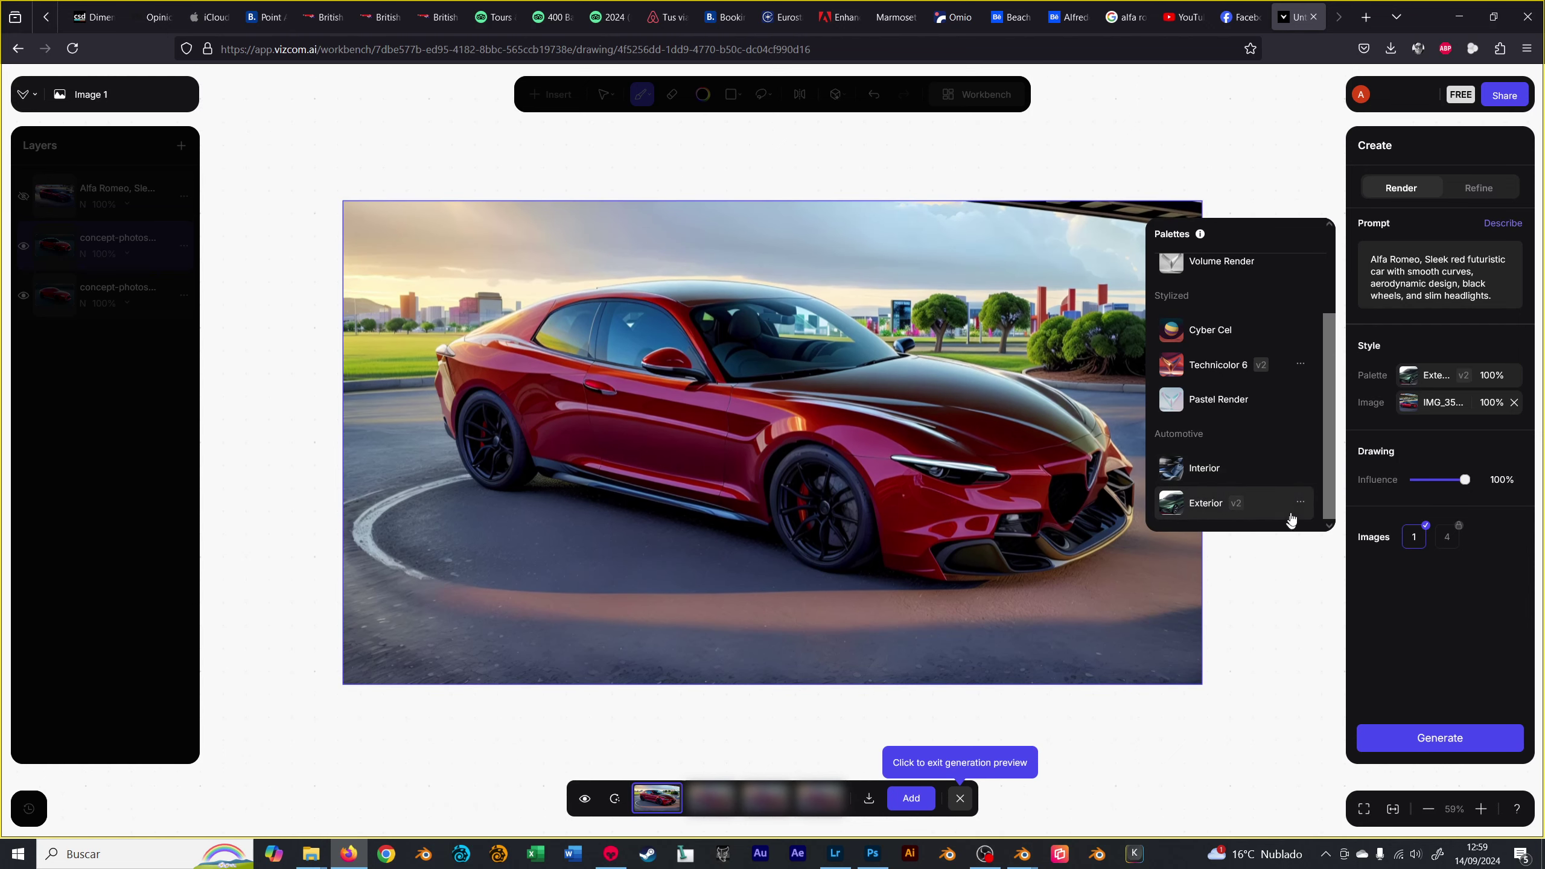
pyautogui.click(1299, 505)
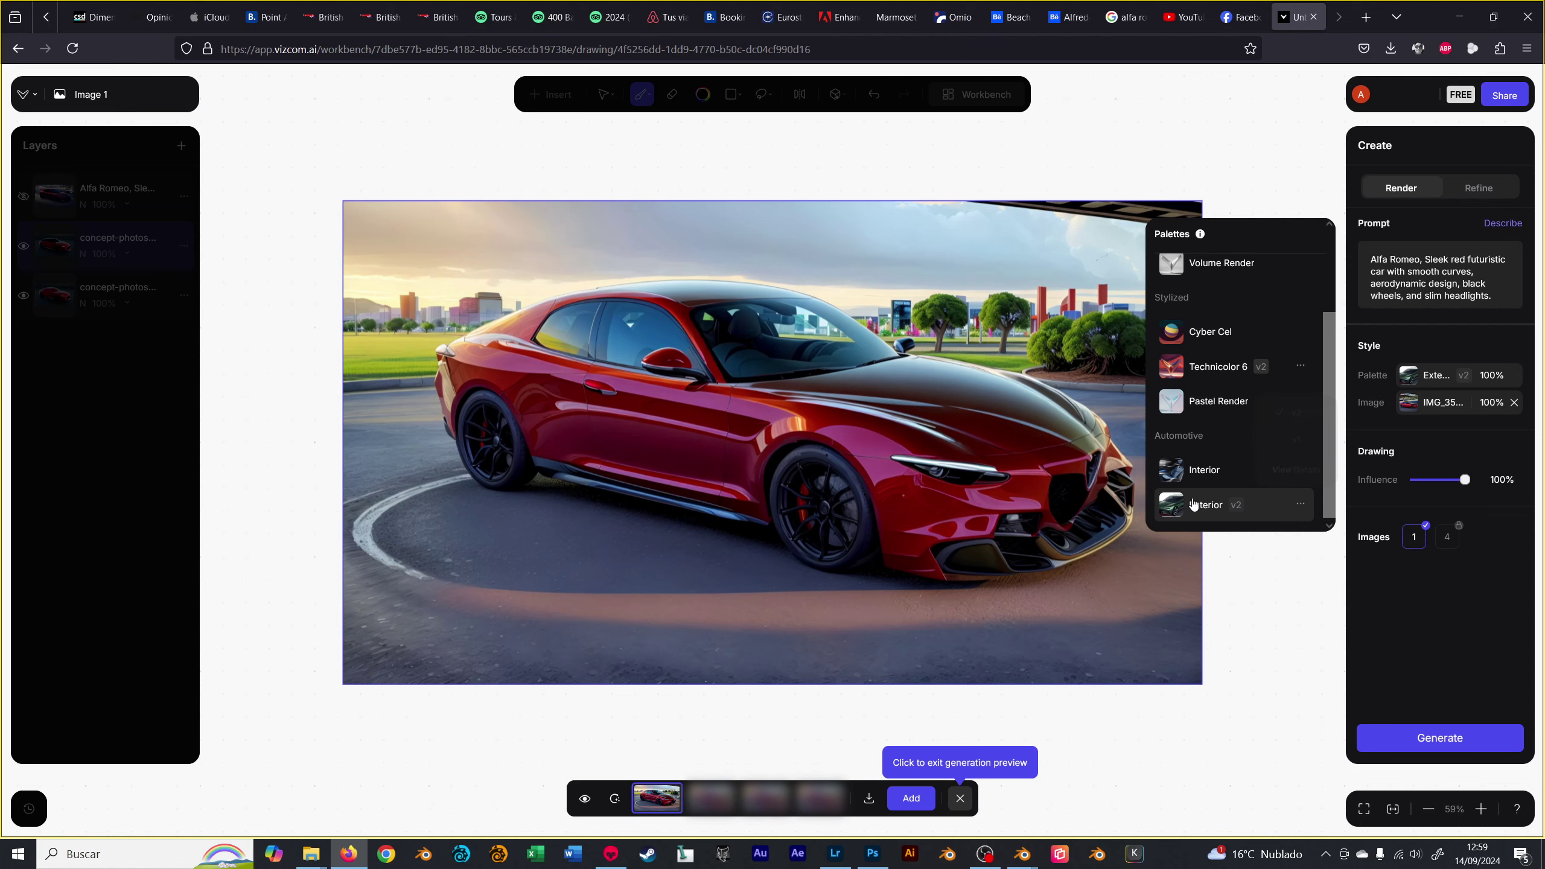
pyautogui.click(1428, 734)
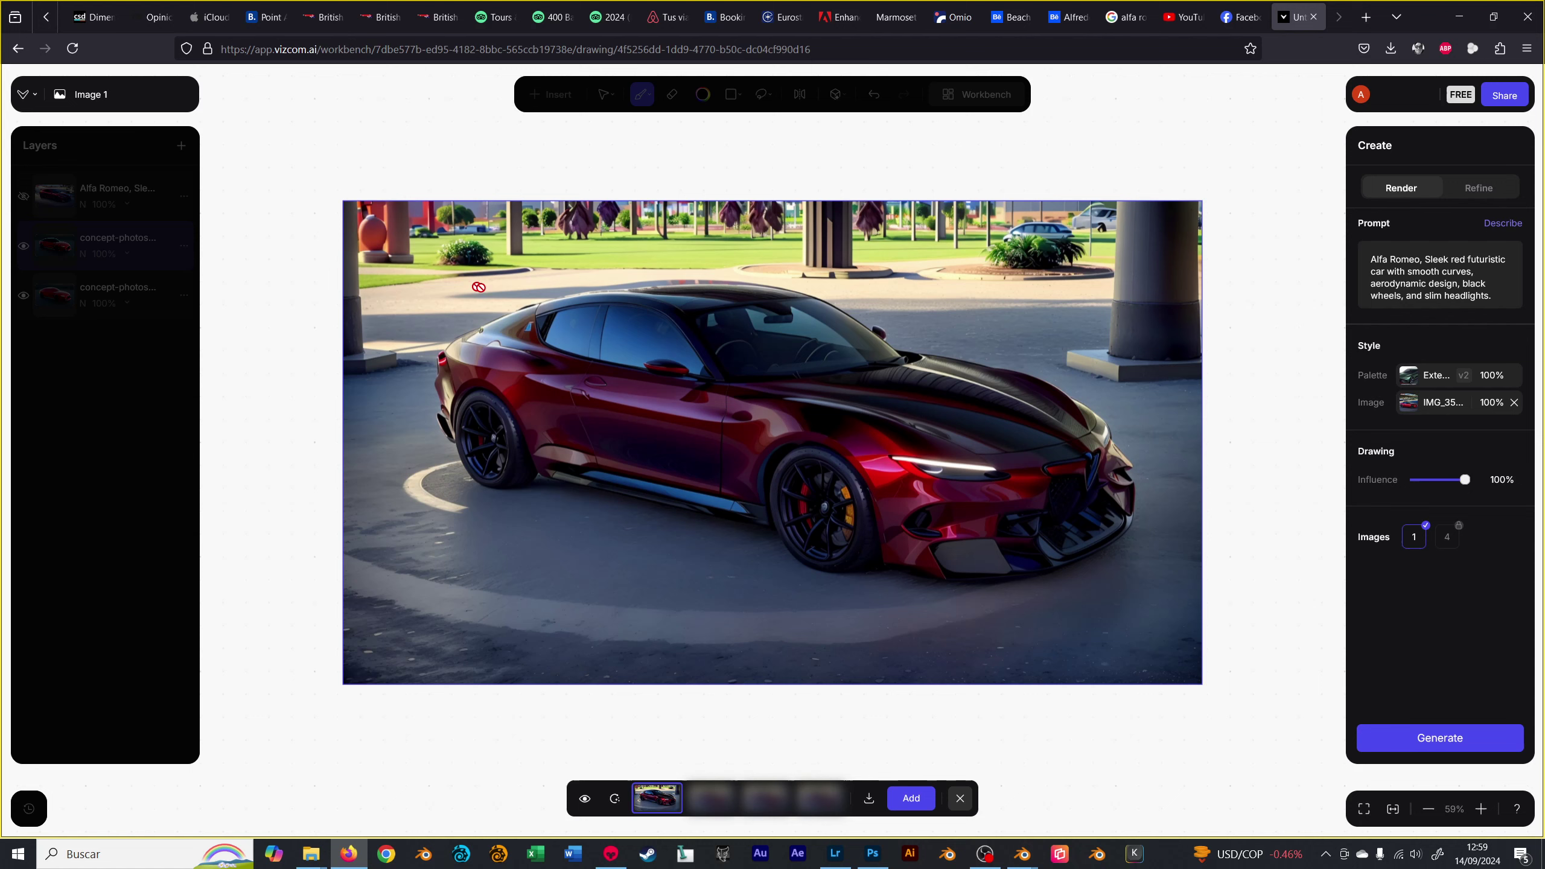
pyautogui.click(898, 799)
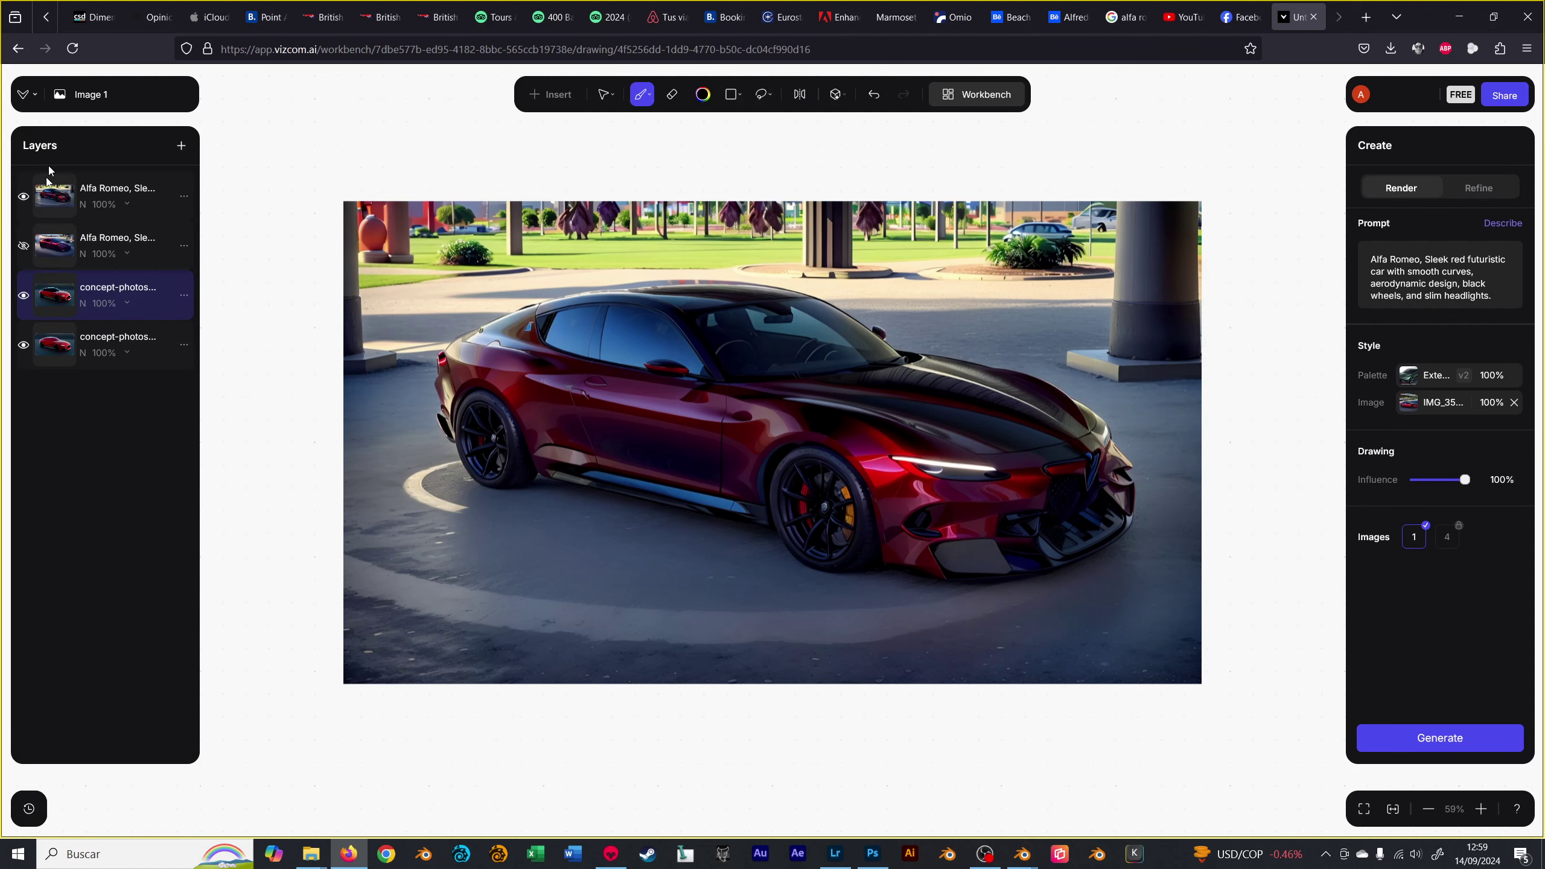
# - With the top layer hidden, test and discard an Exterior v1 render, then re-show both Alfa Romeo layers
pyautogui.click(23, 196)
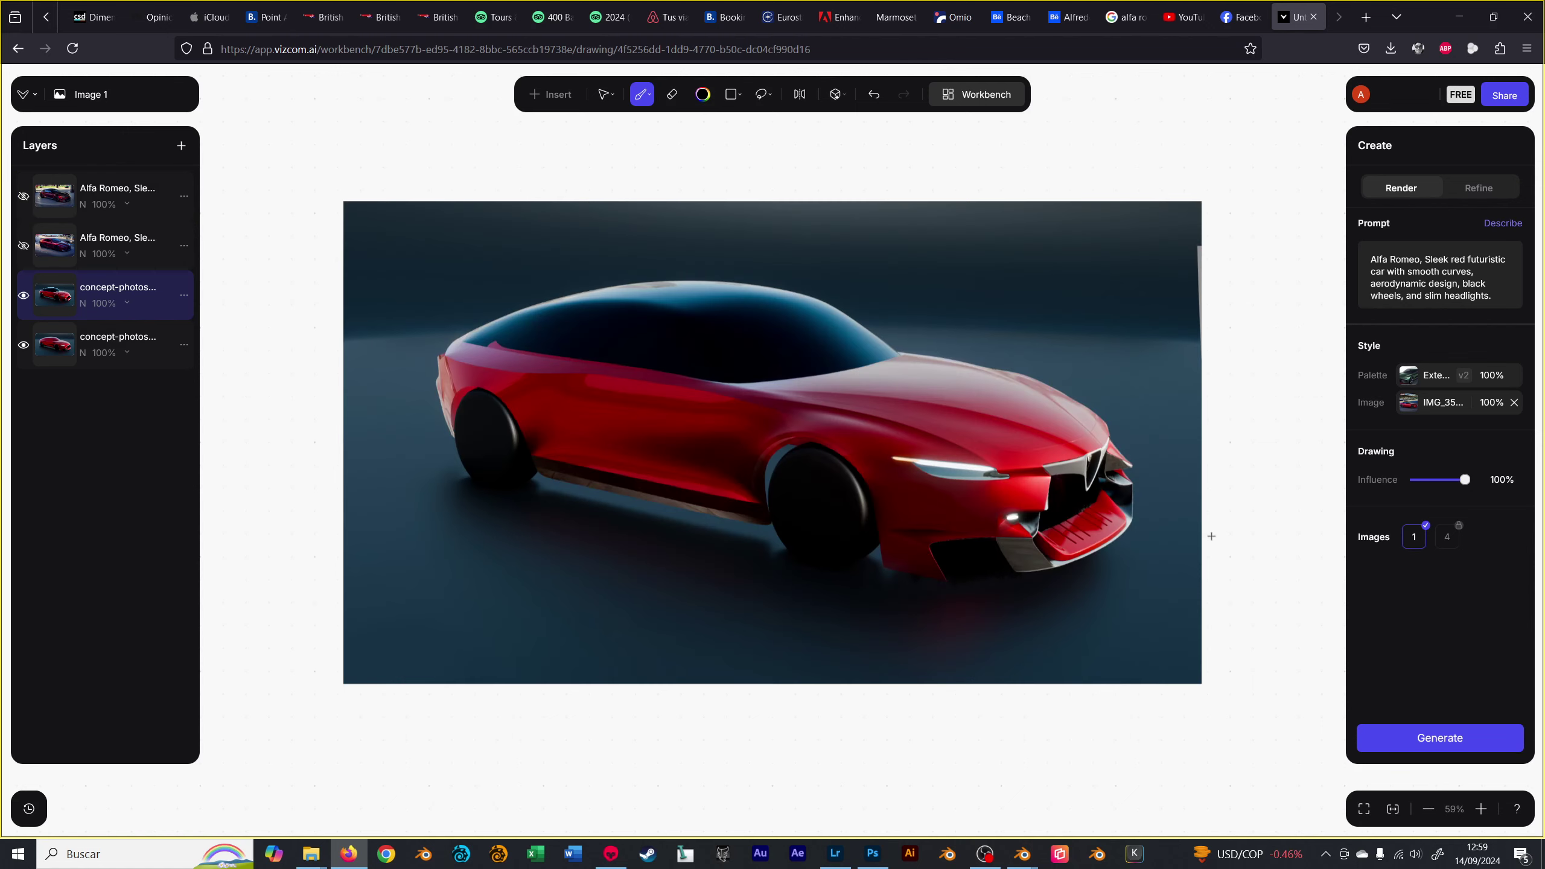
pyautogui.click(1423, 375)
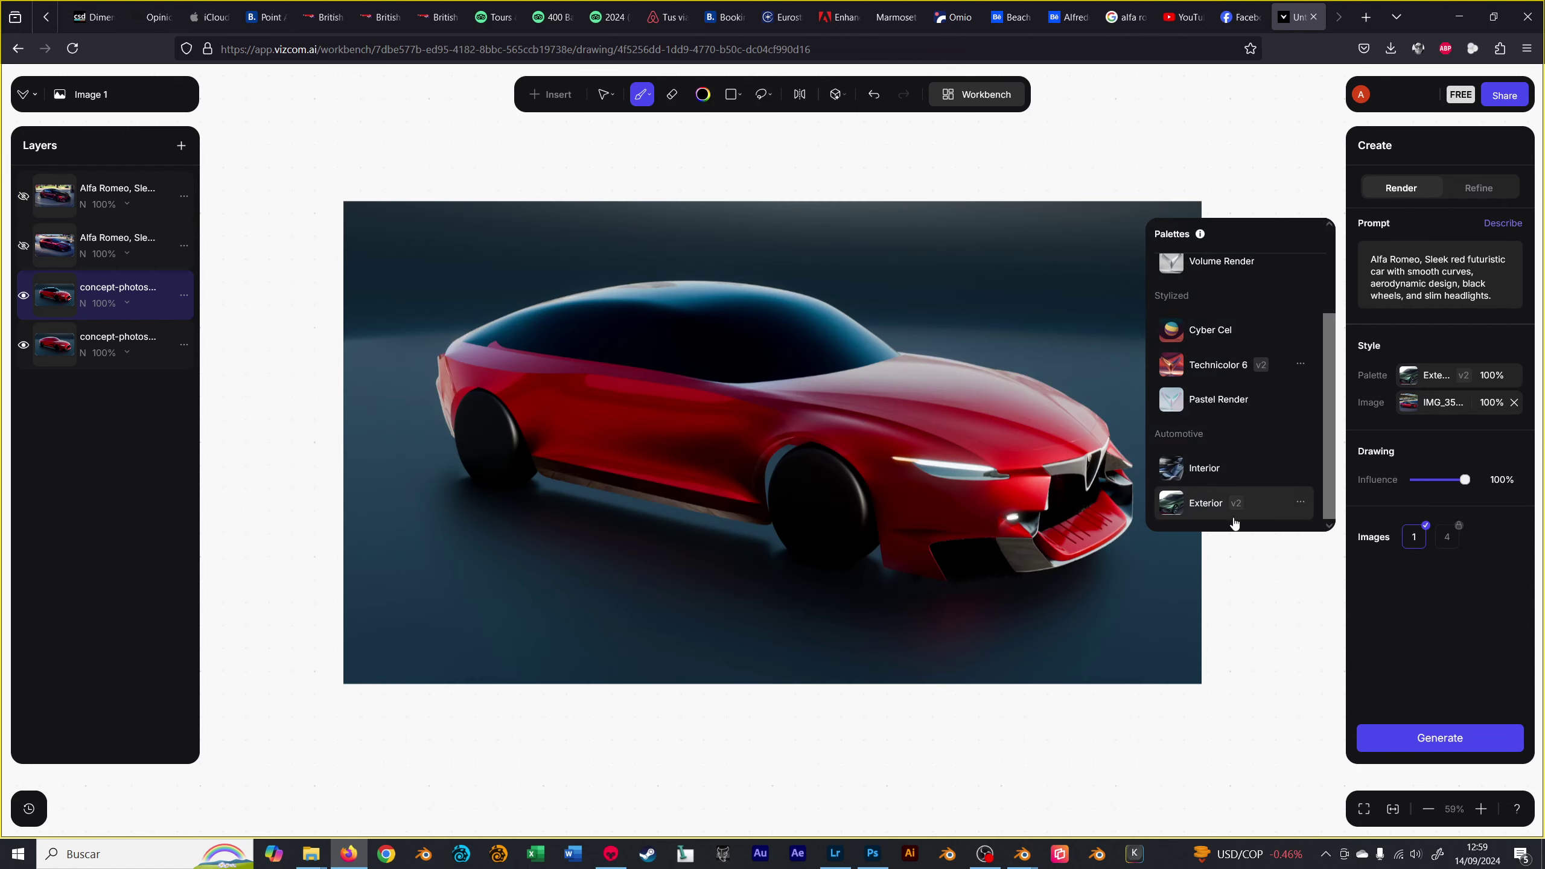
pyautogui.click(1300, 503)
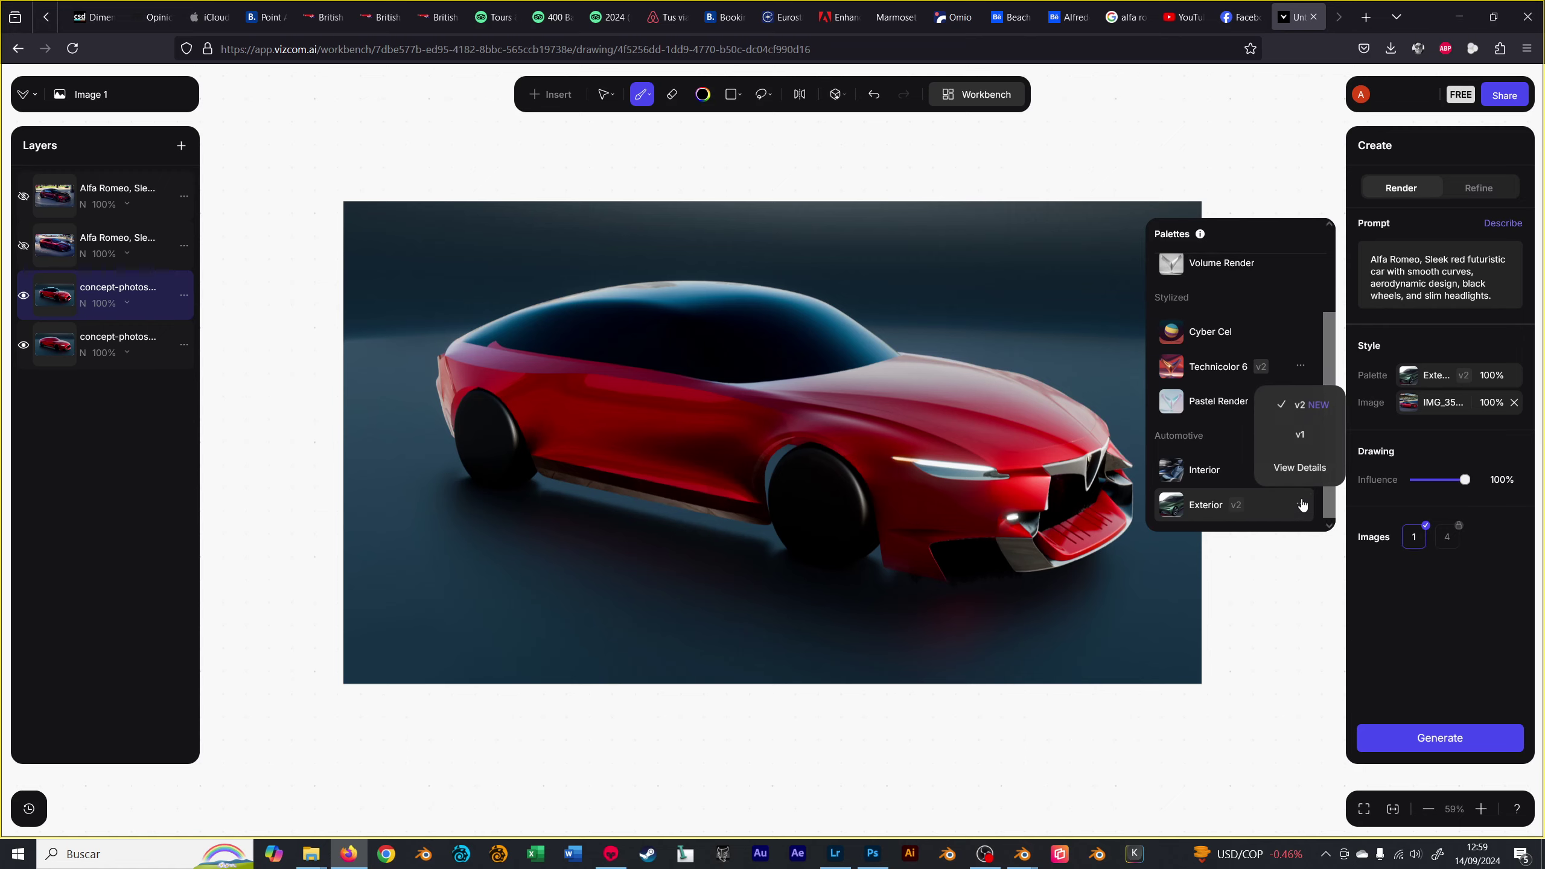
pyautogui.click(1295, 436)
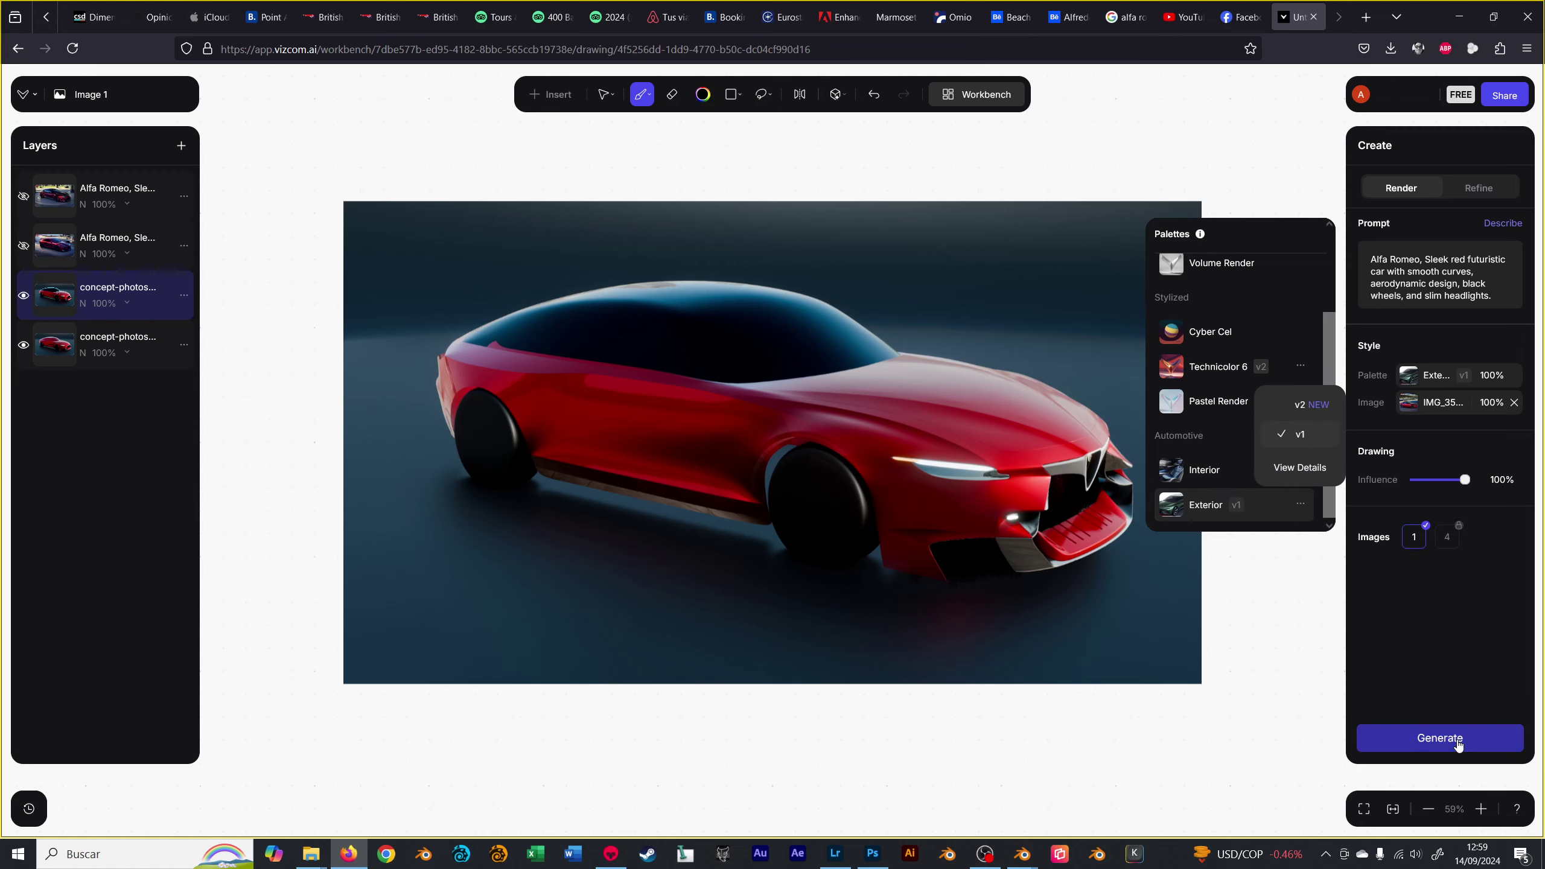
pyautogui.click(1399, 736)
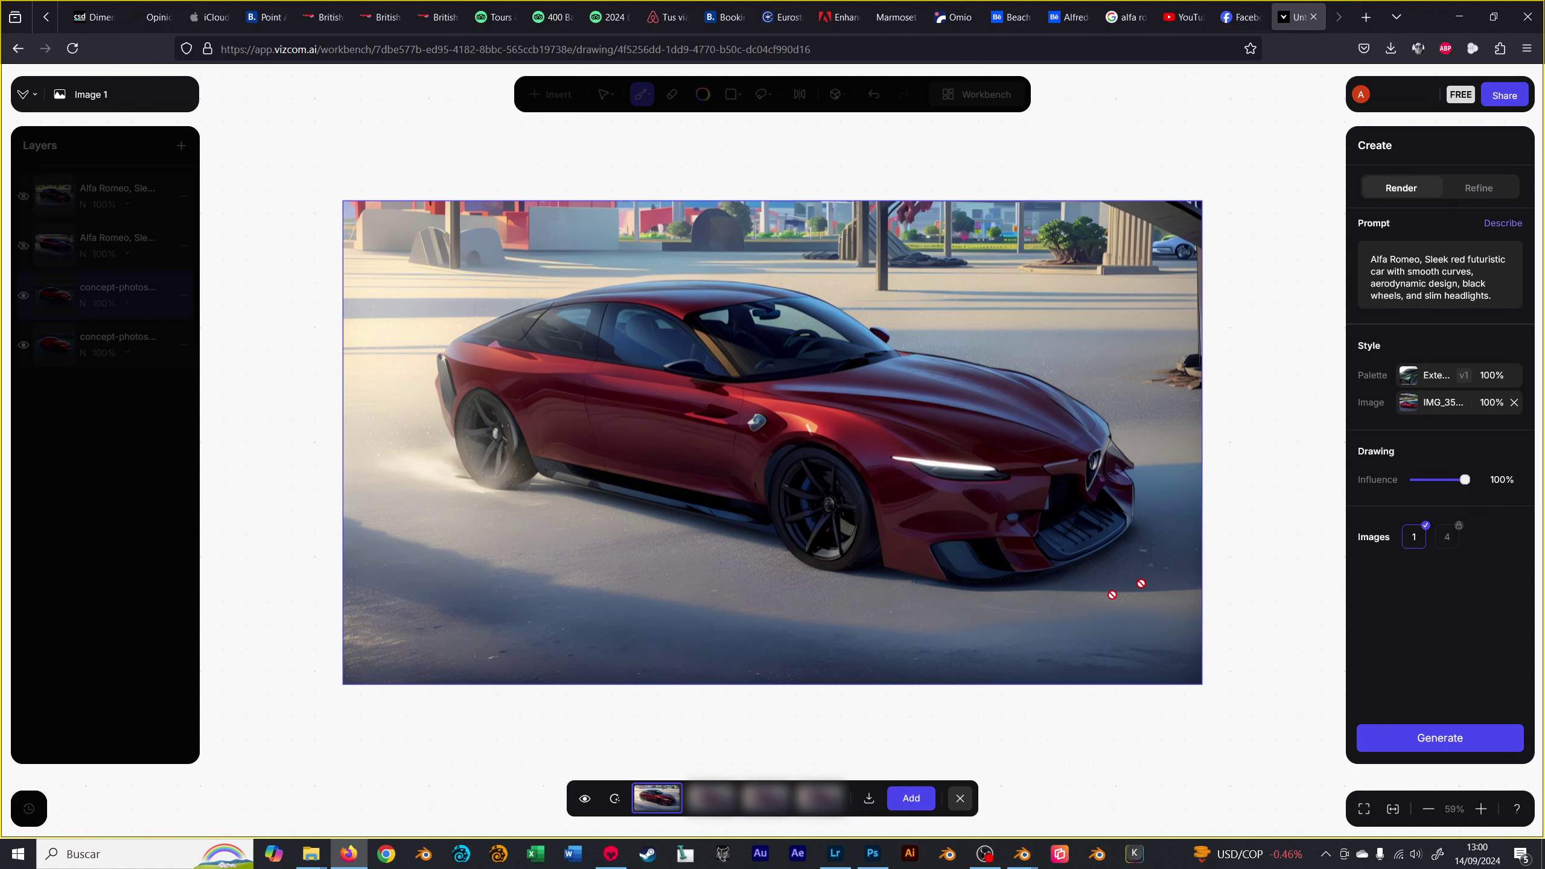
pyautogui.click(959, 798)
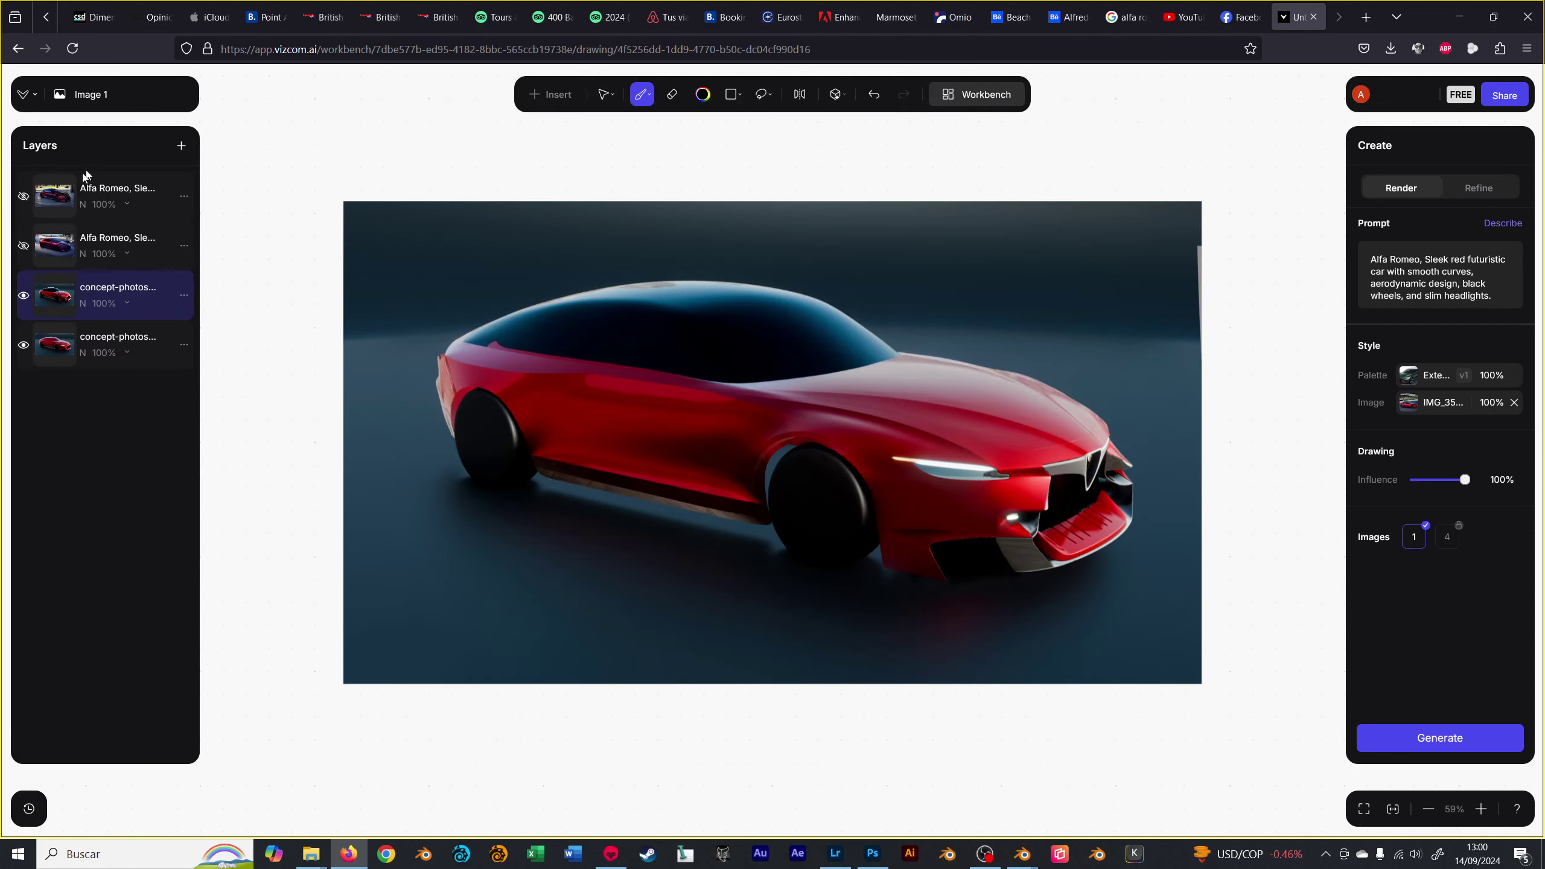
pyautogui.click(23, 196)
pyautogui.click(22, 246)
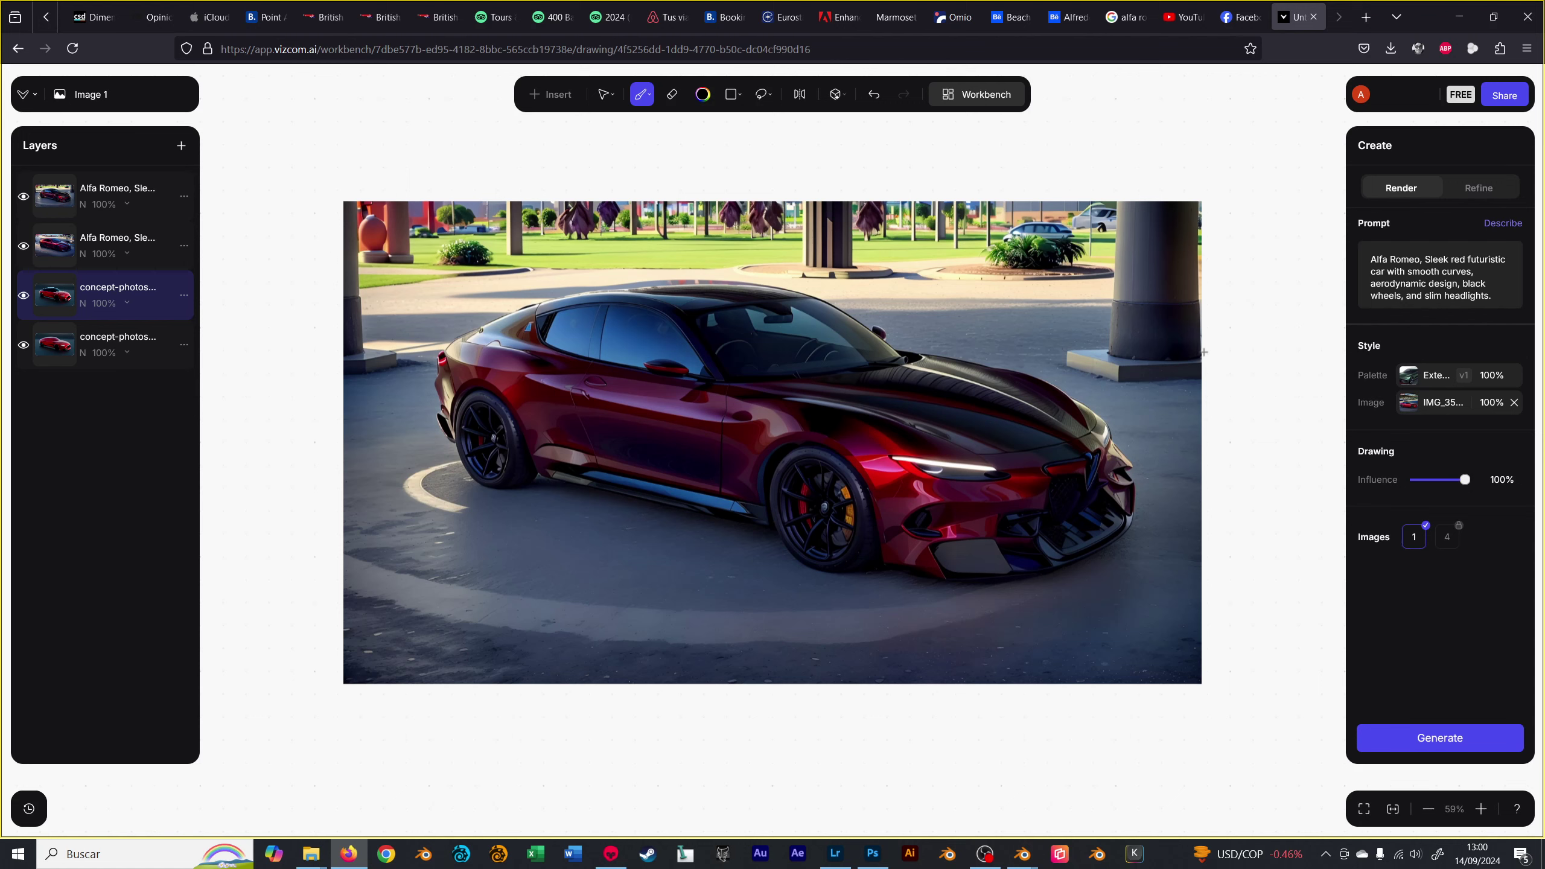
# - Inspect both Alfa Romeo layers' options and flick the top render off and on
pyautogui.rightClick(50, 245)
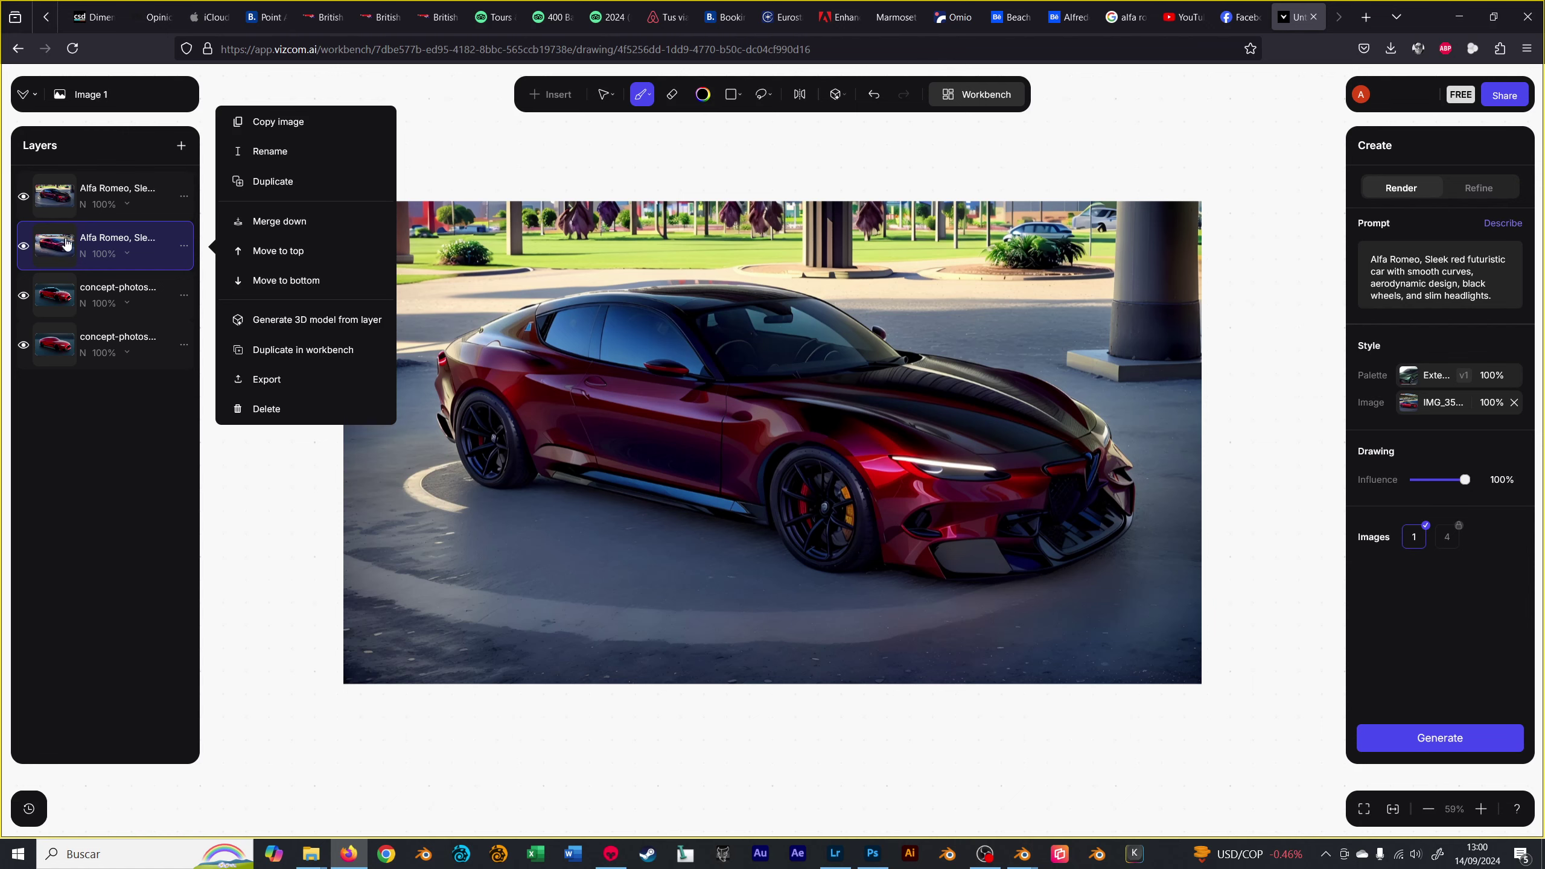
pyautogui.rightClick(59, 195)
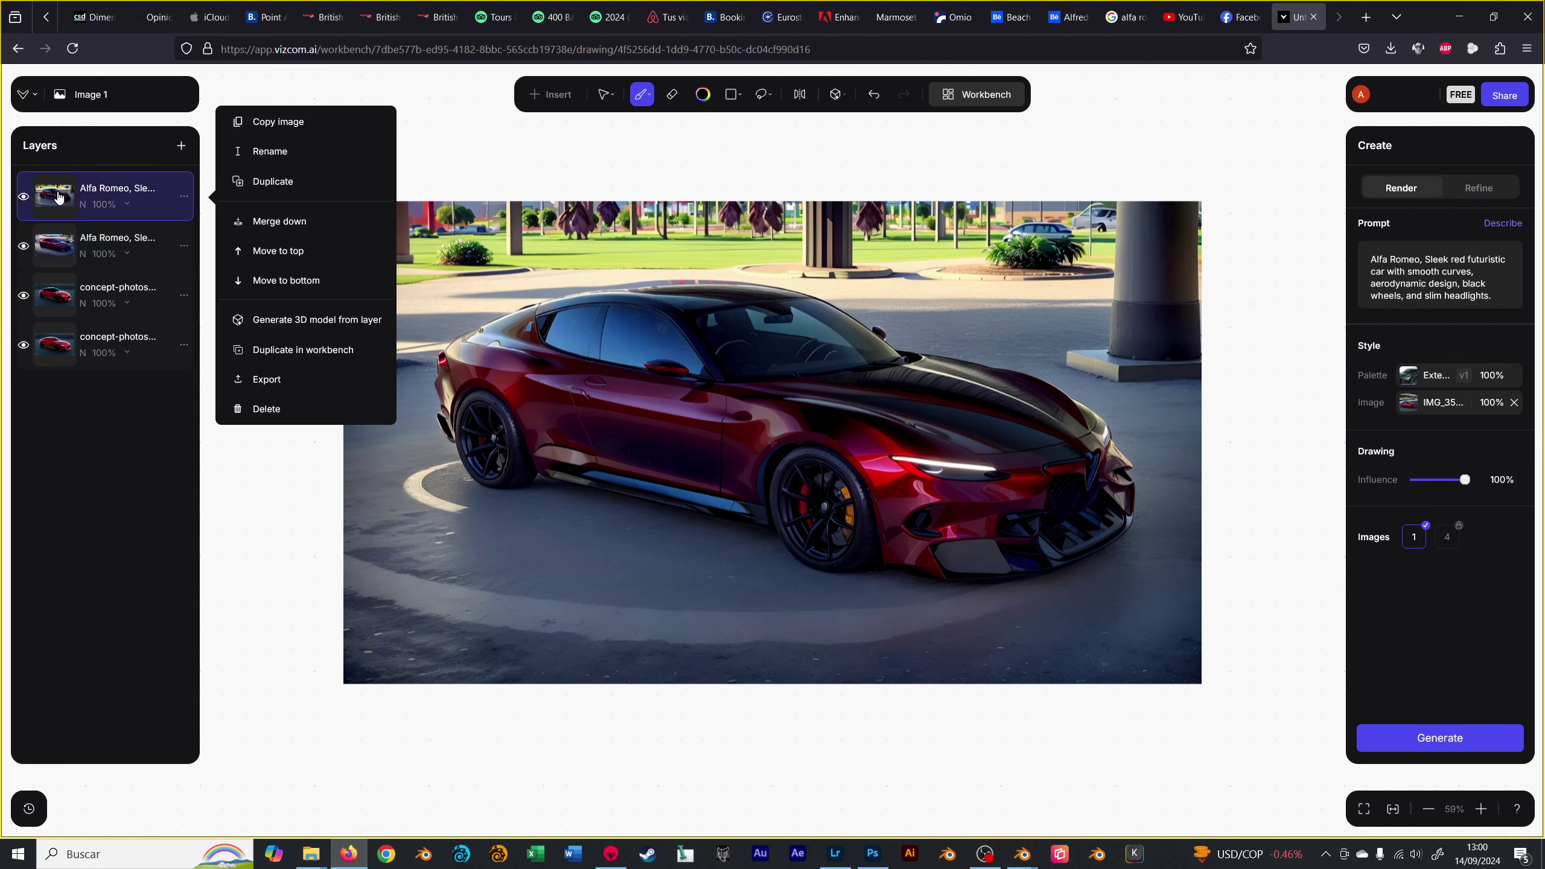
pyautogui.click(24, 198)
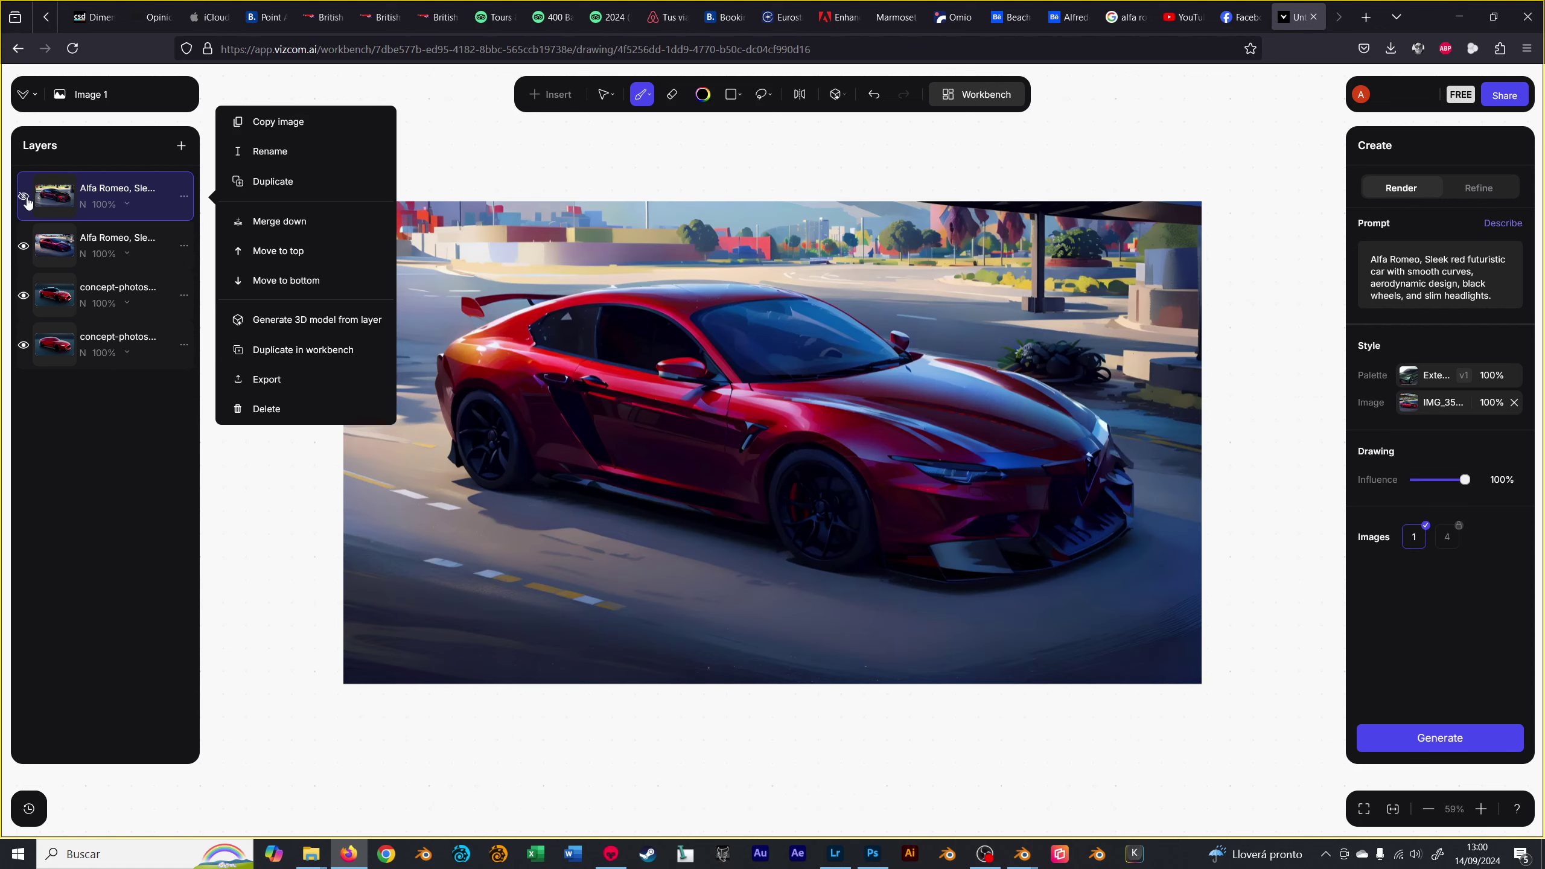
pyautogui.click(24, 198)
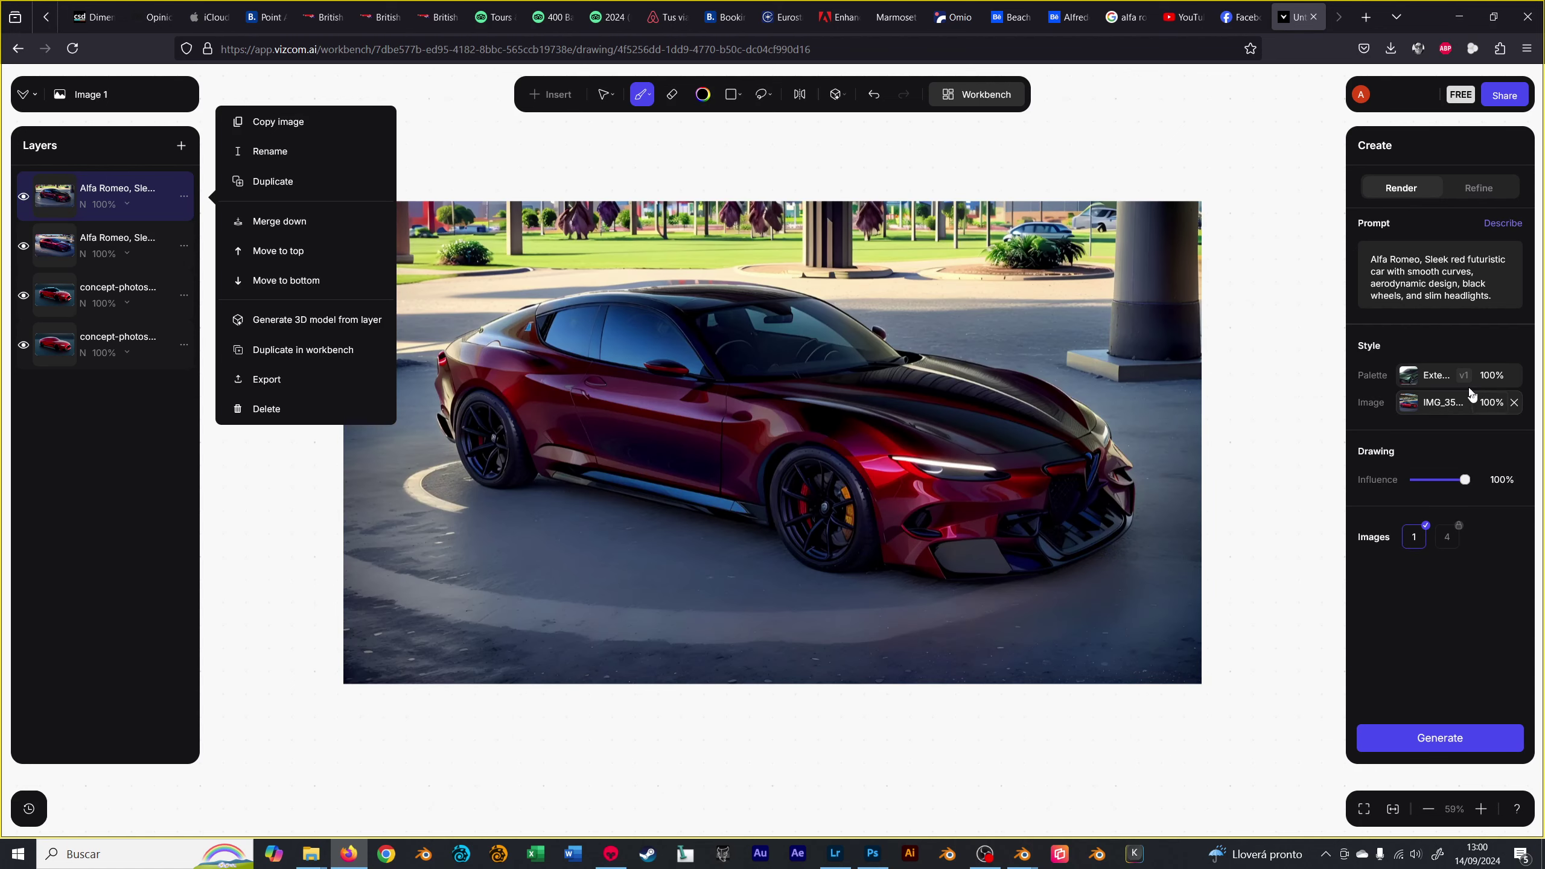
pyautogui.click(1435, 377)
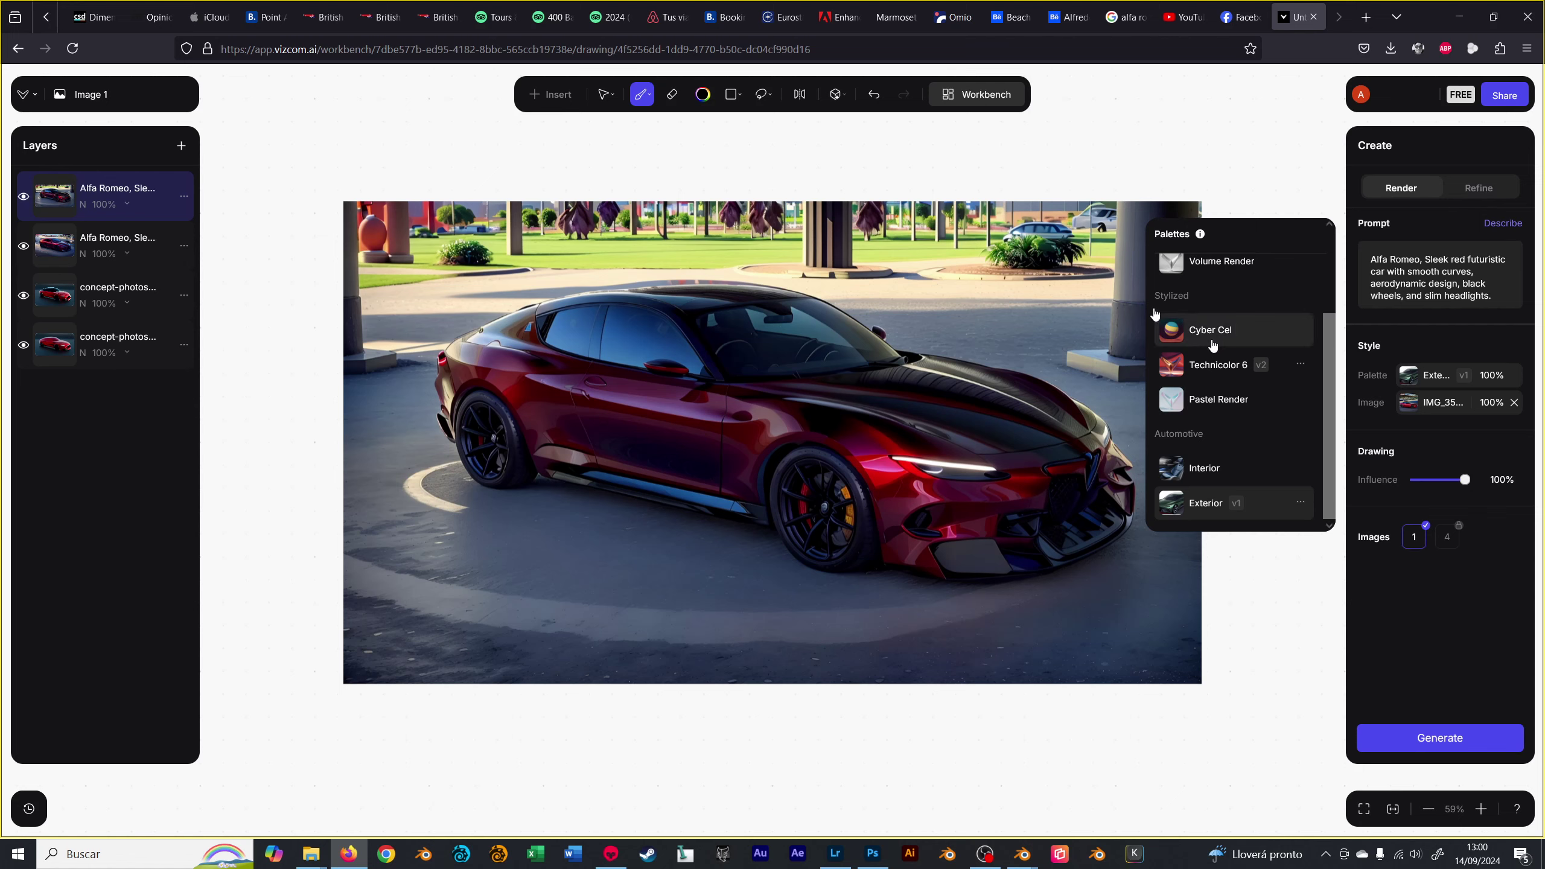
# - Toggle the top Alfa Romeo layer repeatedly to compare it with the render below, leaving it visible
pyautogui.click(24, 197)
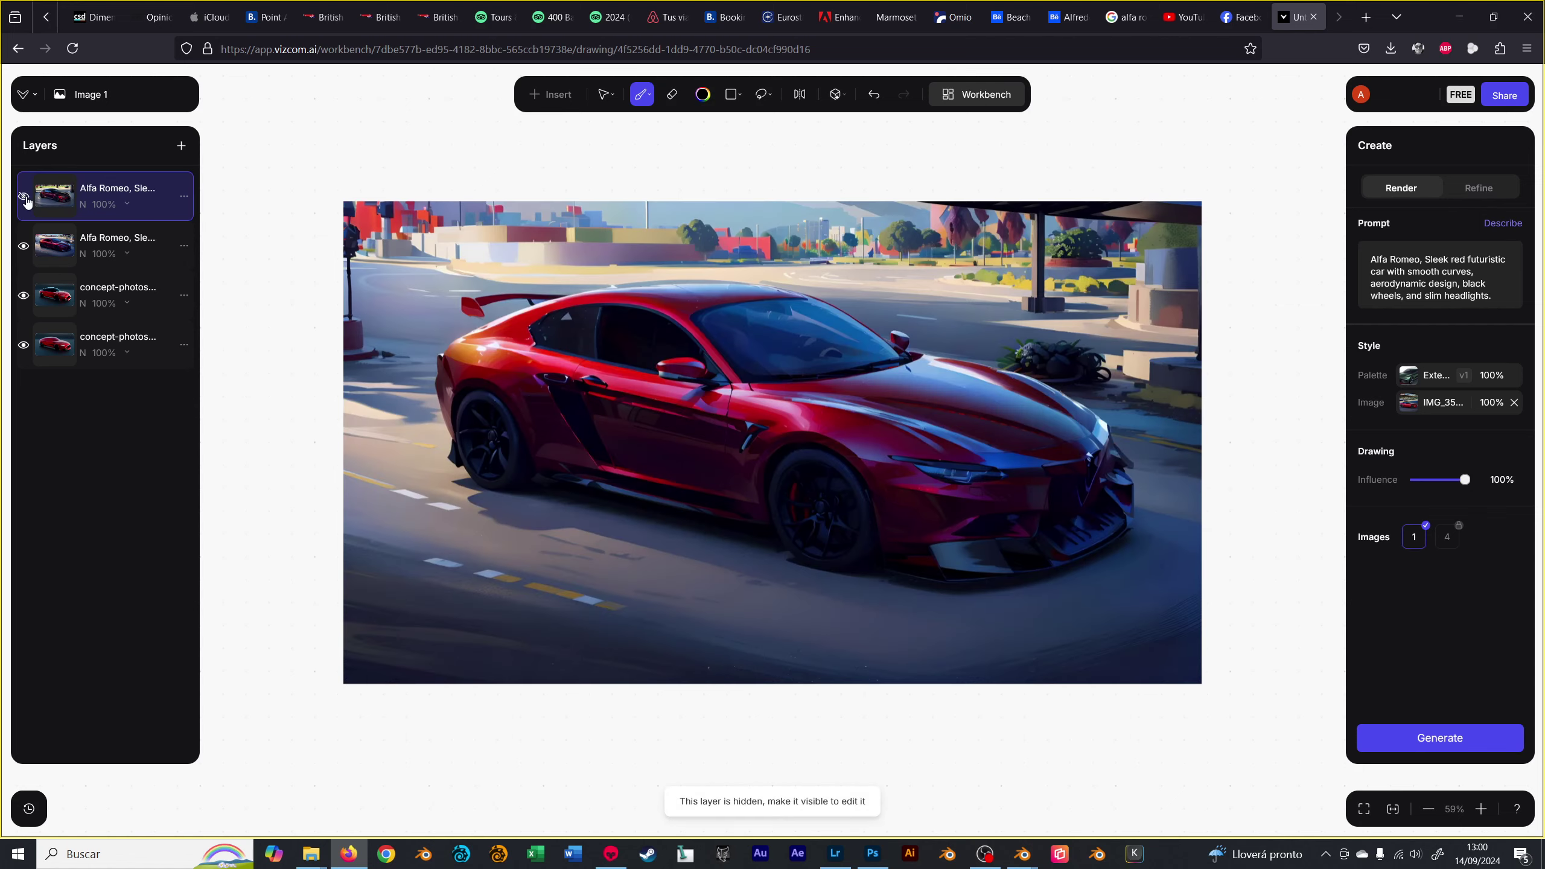
pyautogui.click(24, 198)
pyautogui.click(25, 197)
pyautogui.click(25, 198)
pyautogui.click(24, 197)
pyautogui.click(24, 196)
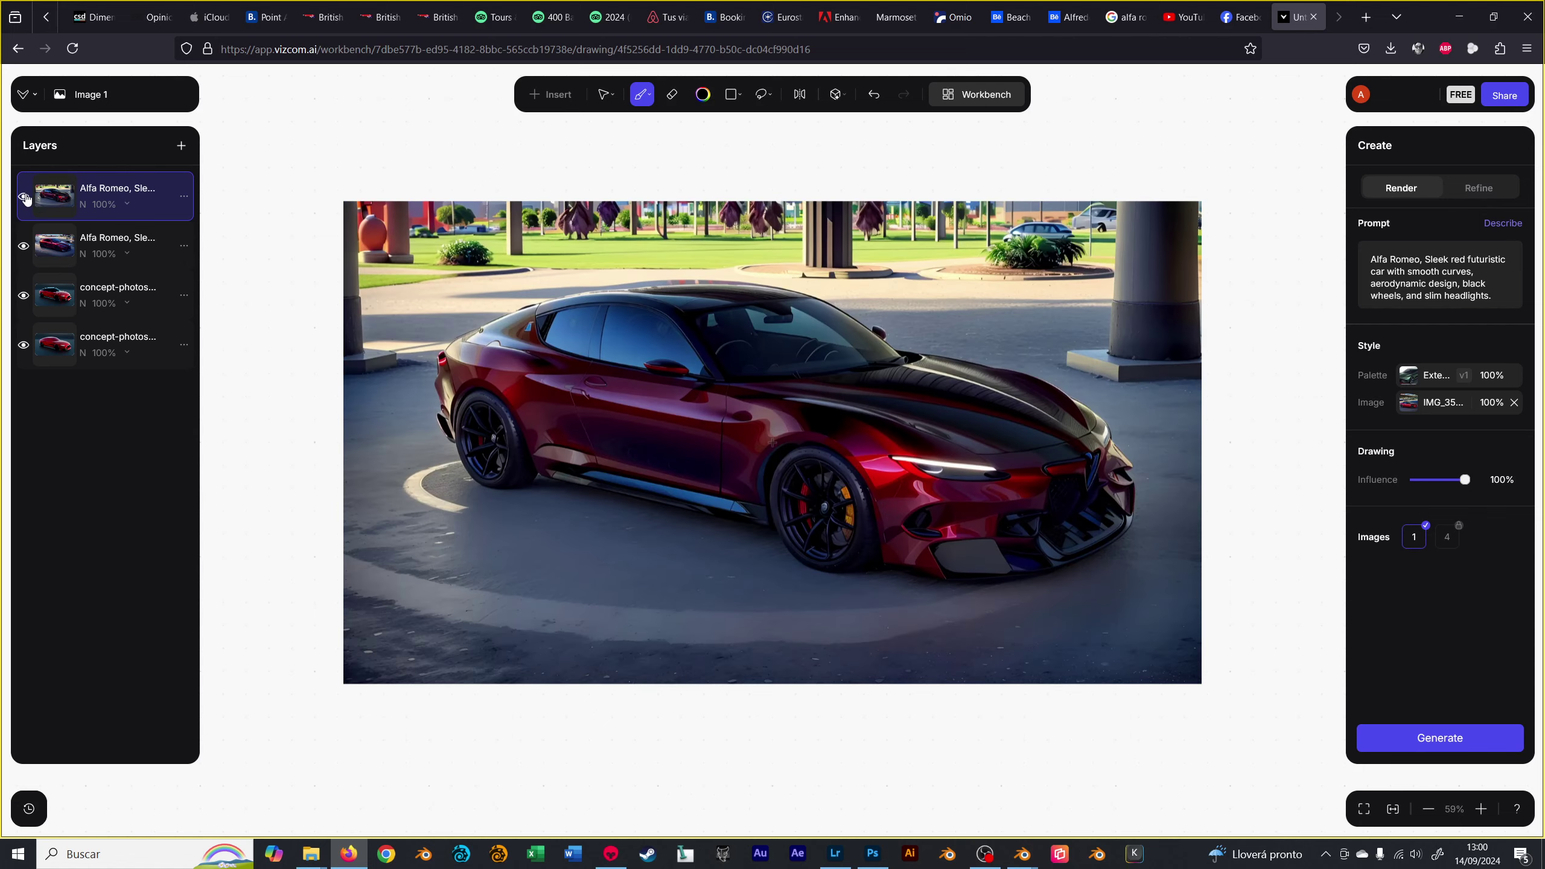
pyautogui.click(24, 197)
pyautogui.click(24, 197)
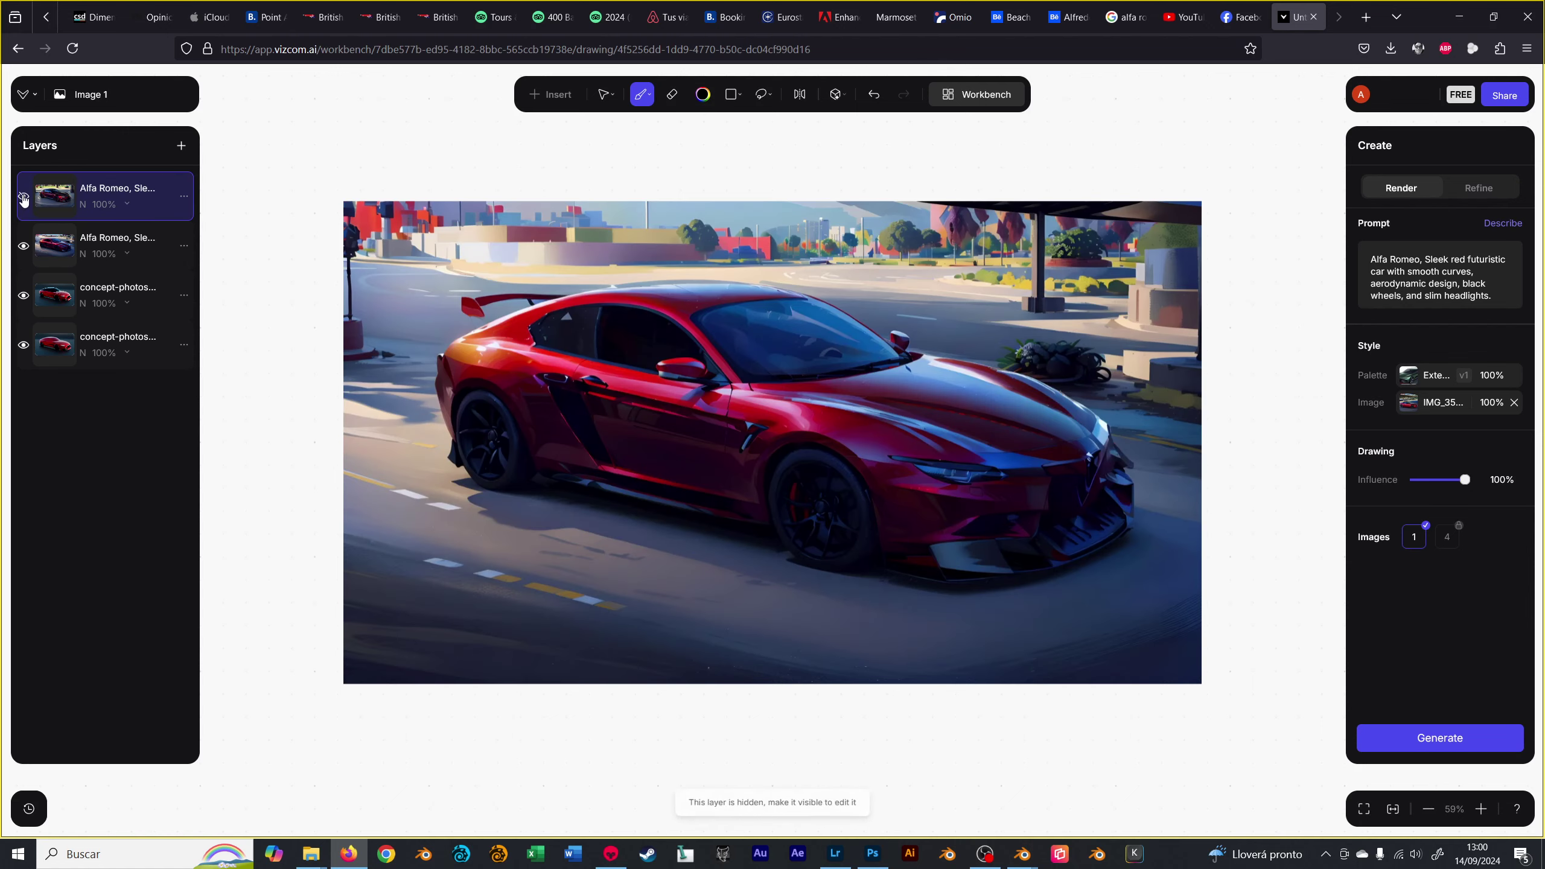
pyautogui.click(24, 196)
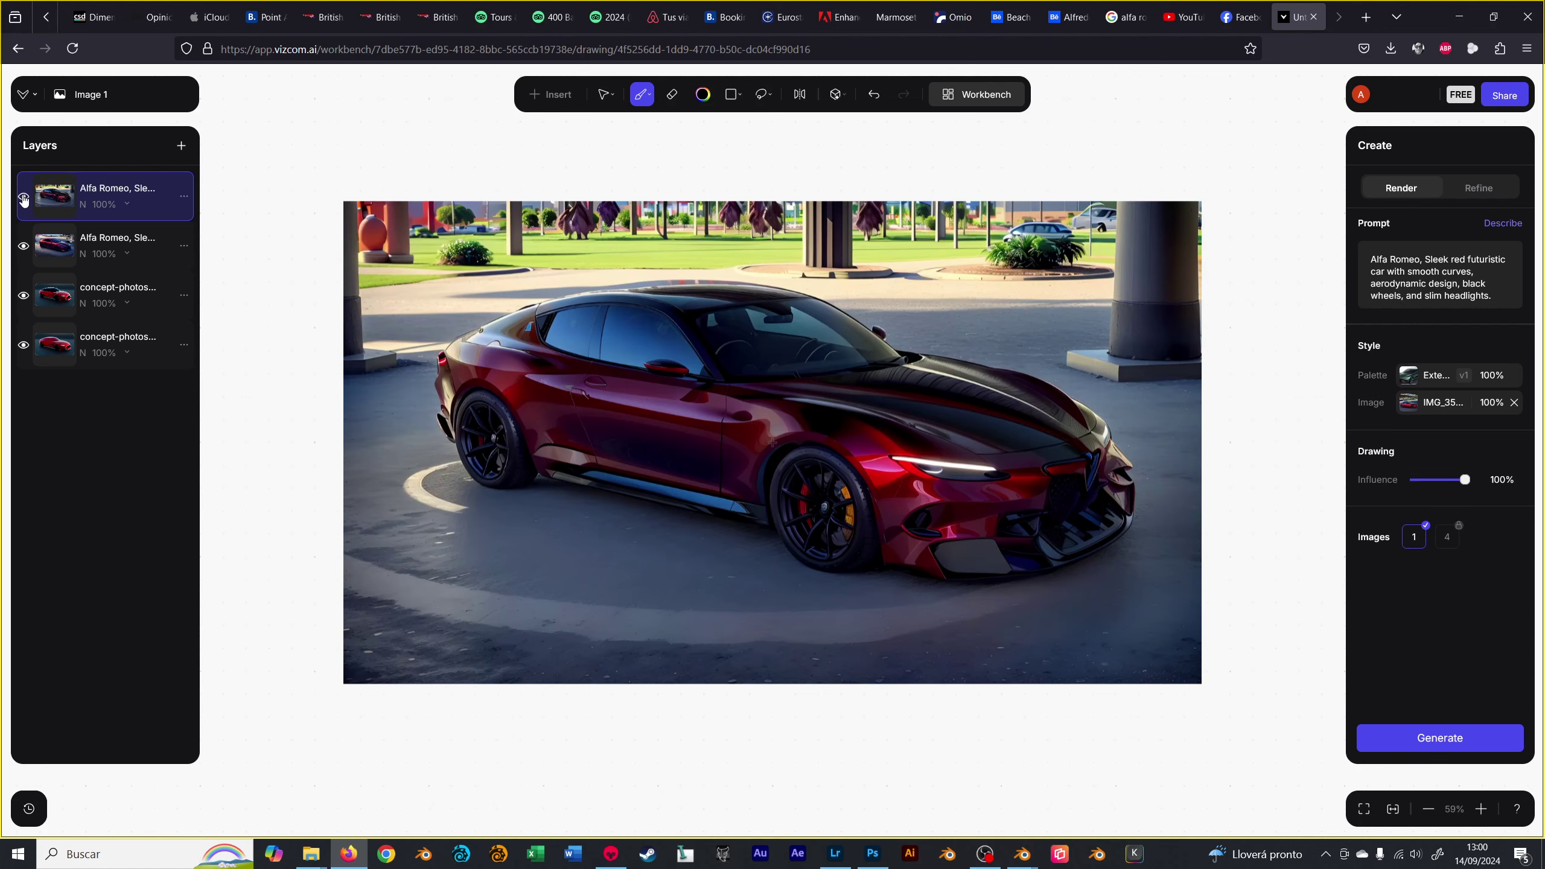
pyautogui.click(25, 197)
pyautogui.click(25, 197)
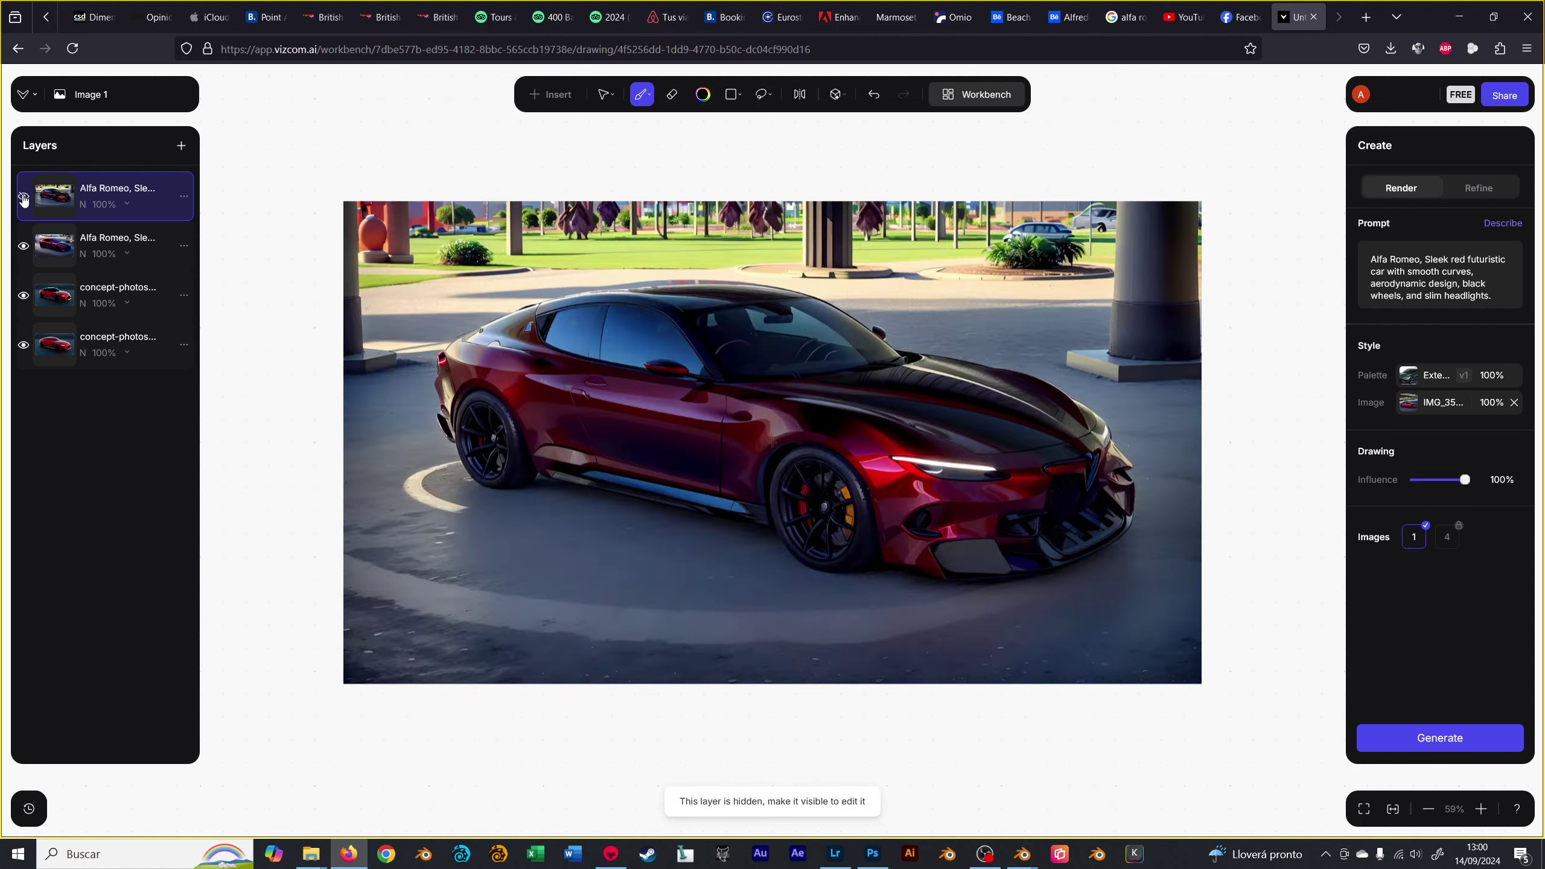
pyautogui.click(25, 197)
pyautogui.click(24, 197)
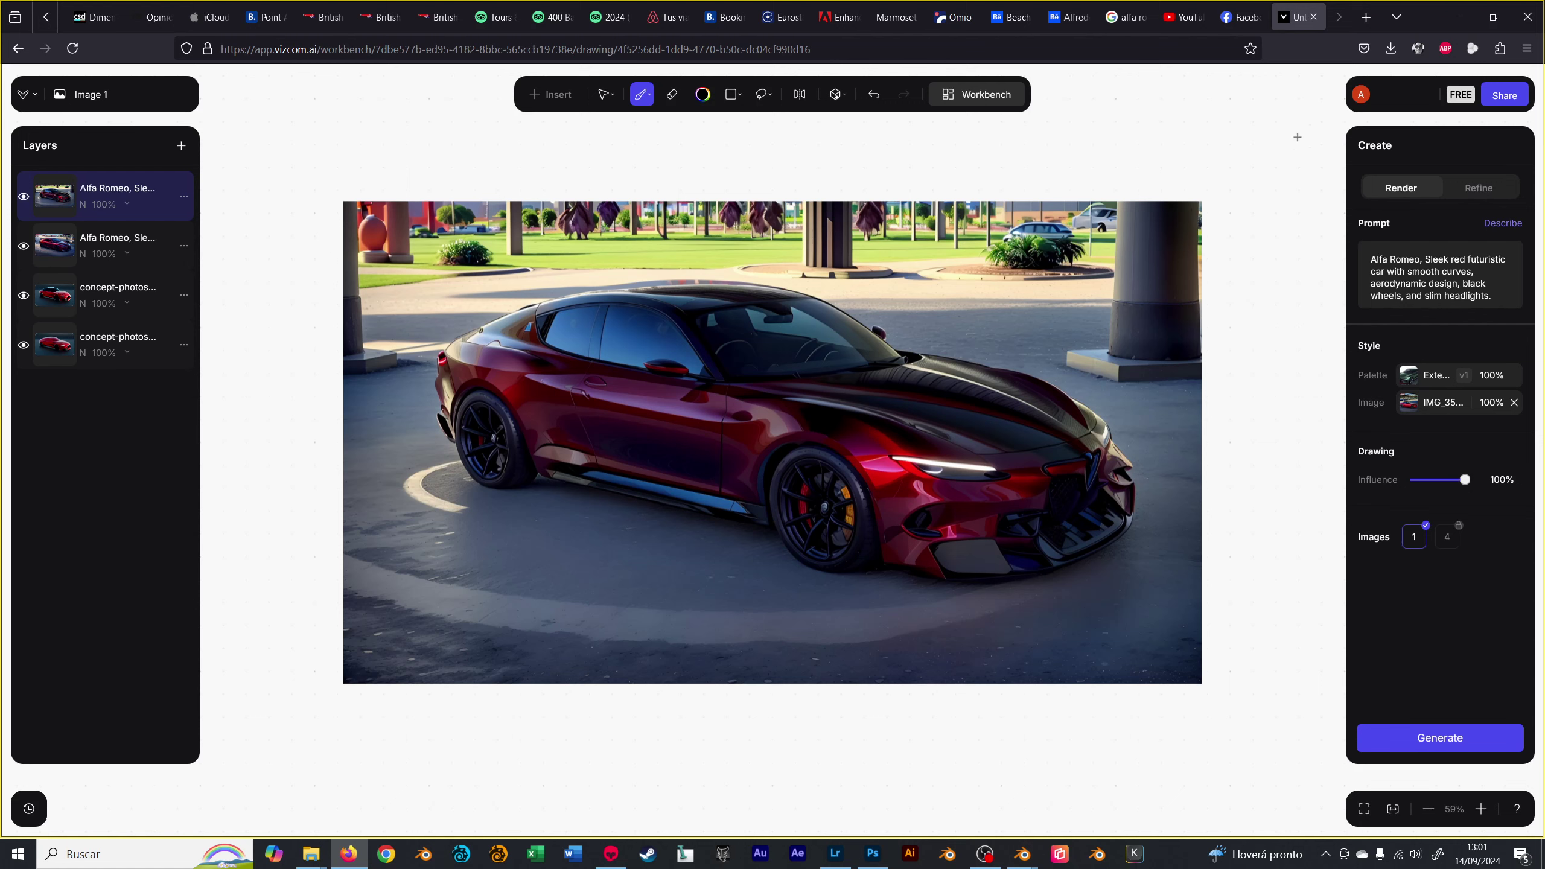
# - Export the pillar render as a 3840×2160 image and open it in Photoshop 2024
pyautogui.click(1522, 100)
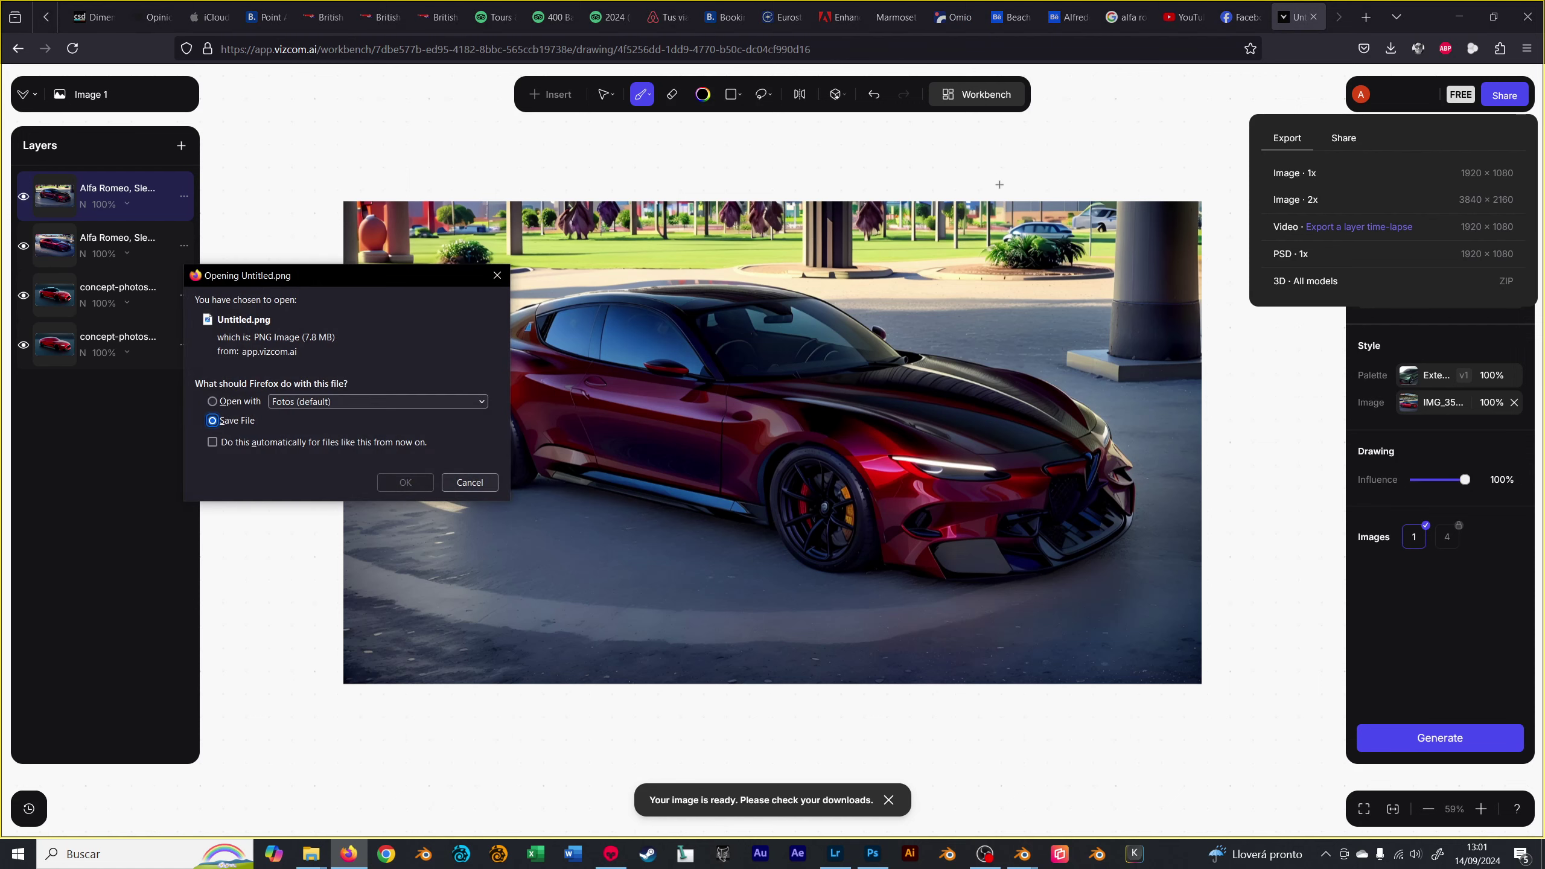
pyautogui.click(249, 403)
pyautogui.click(346, 401)
pyautogui.click(348, 441)
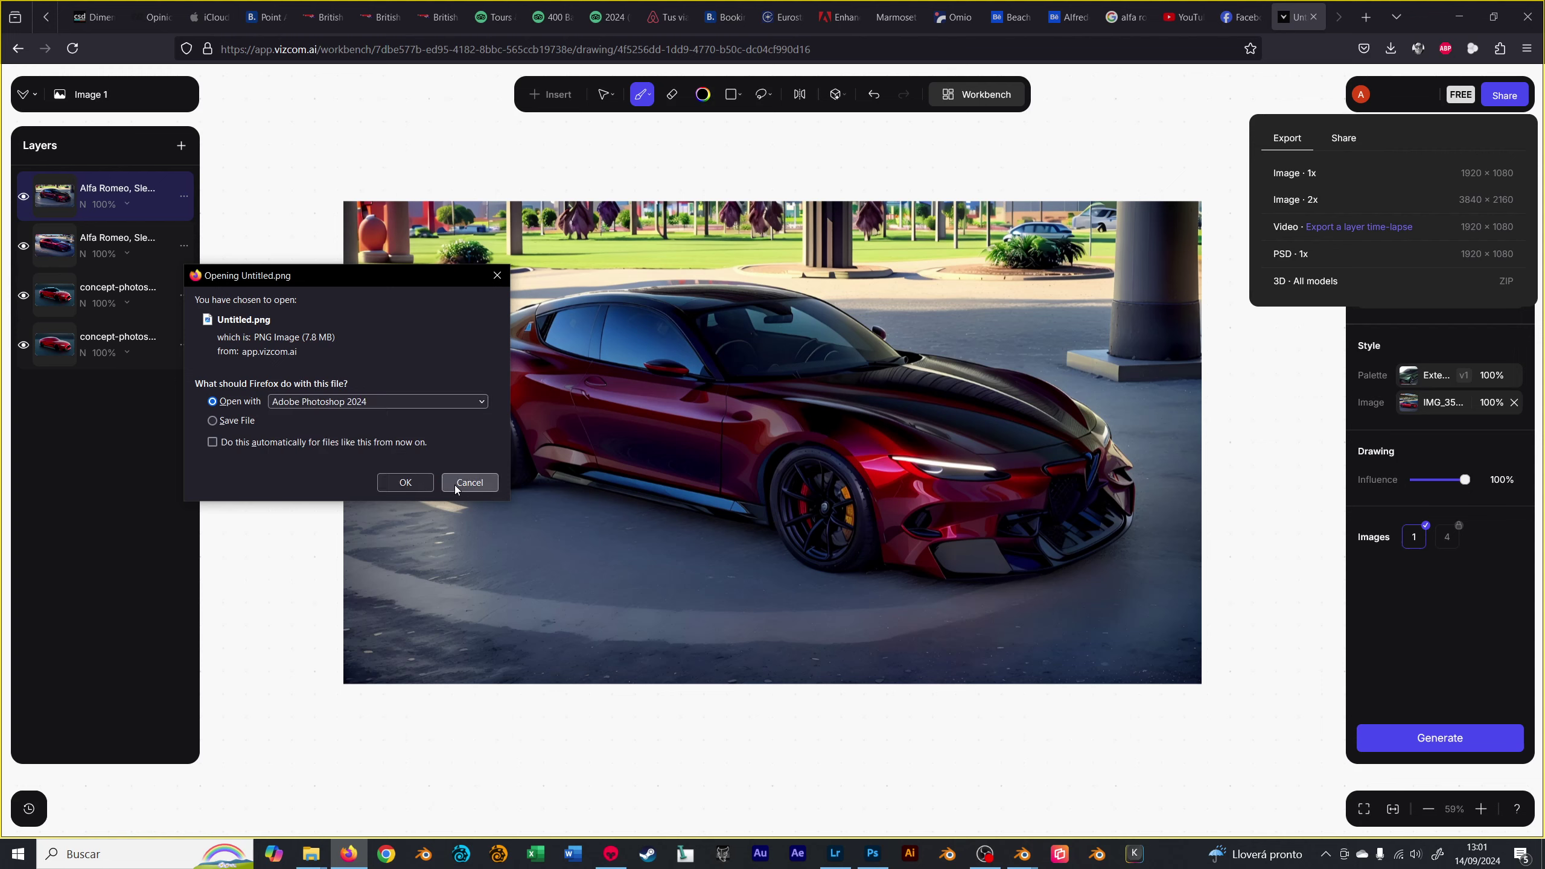
pyautogui.click(418, 482)
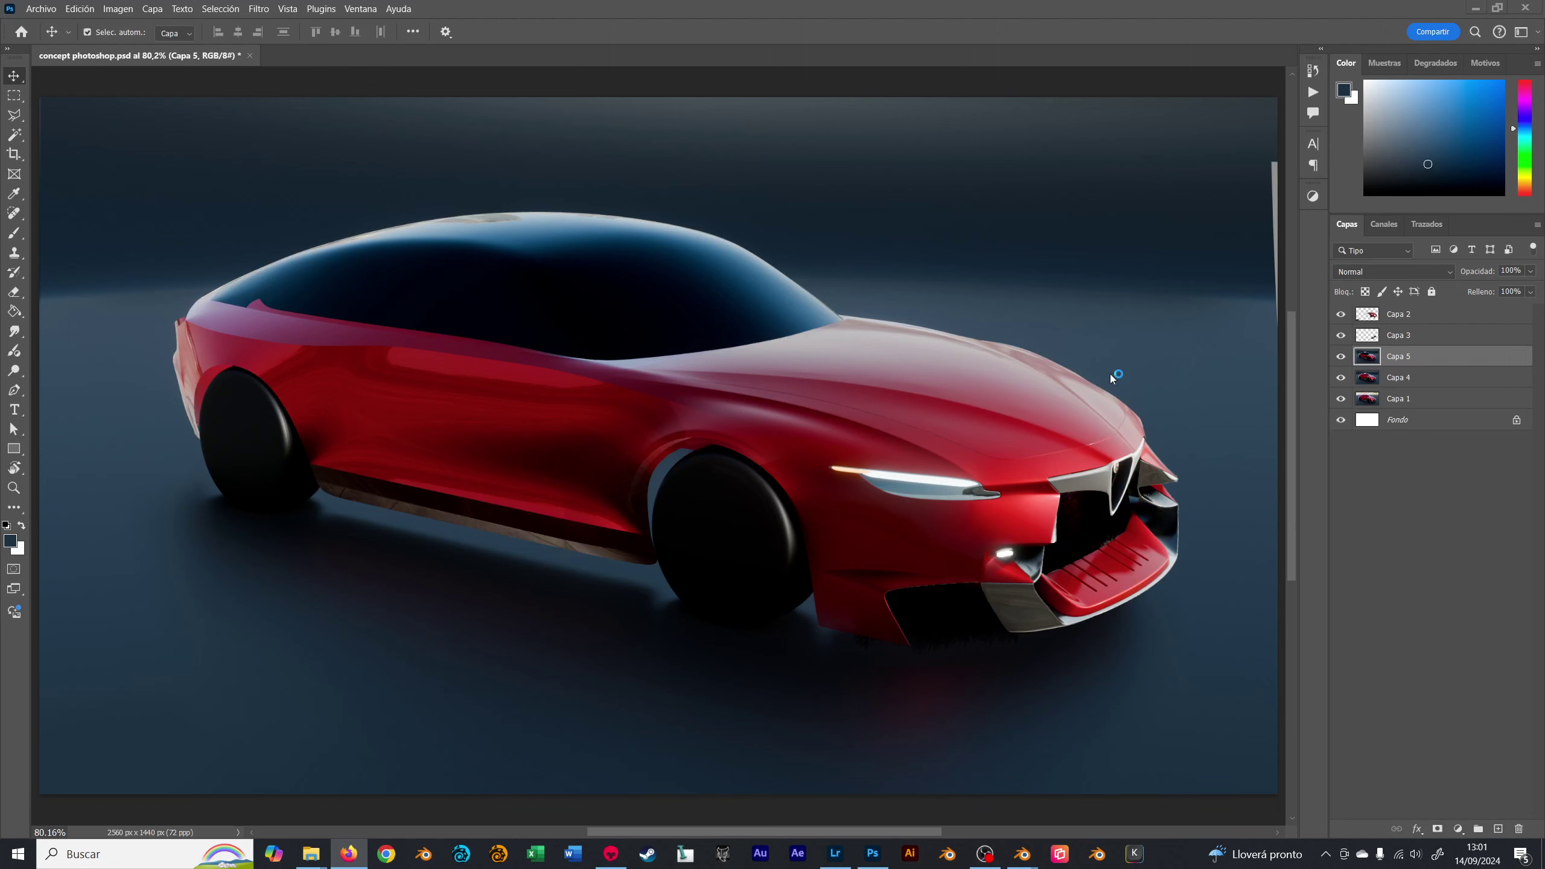
pyautogui.click(865, 364)
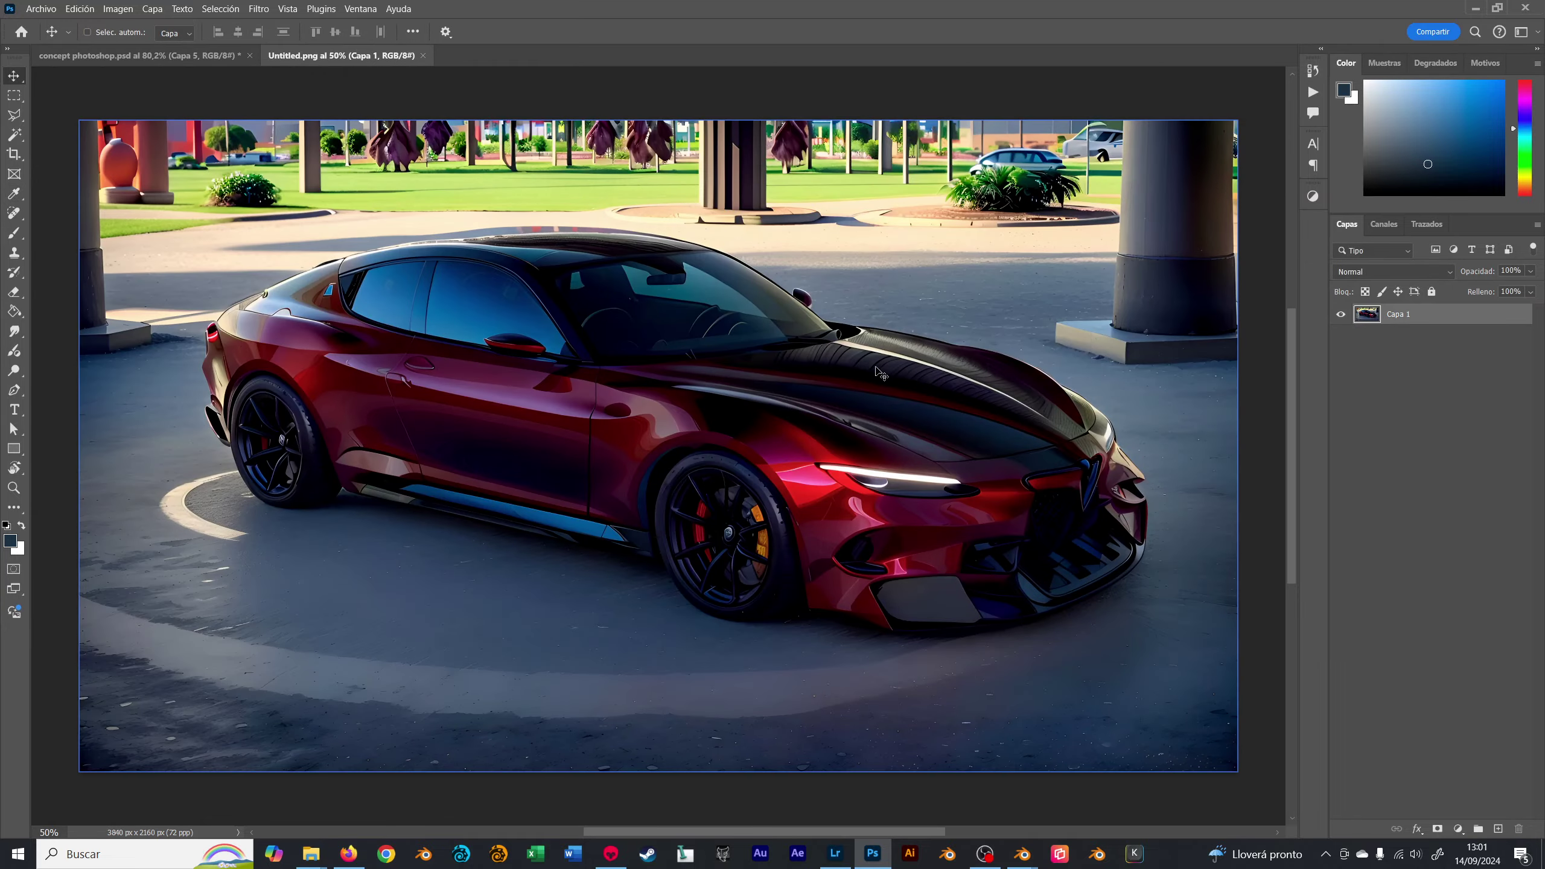
pyautogui.hotkey('alt', 'Tab')
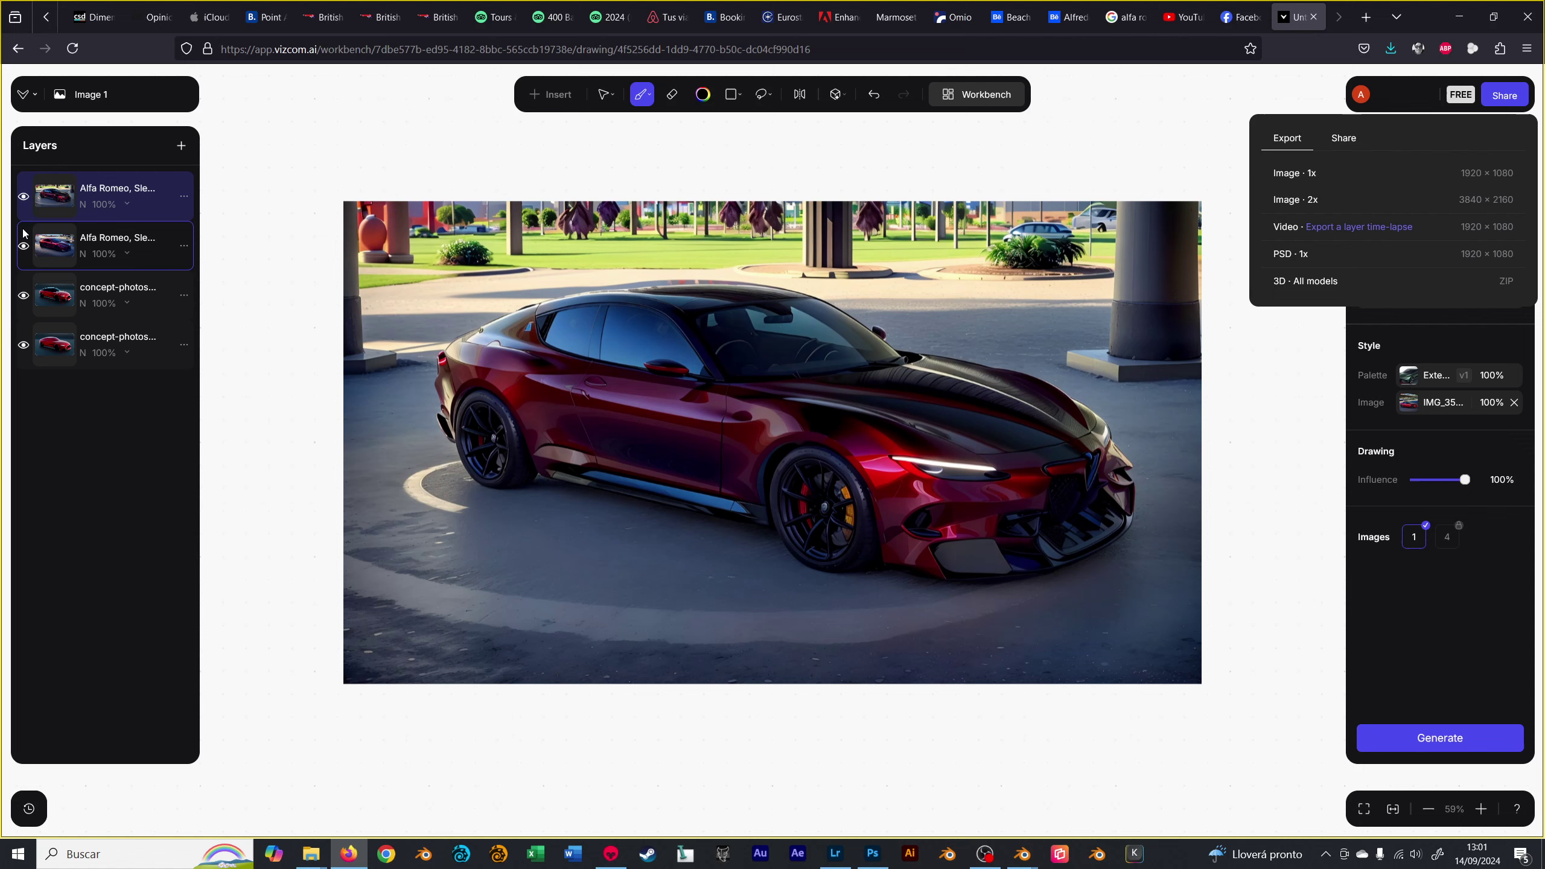
# - Hide the top layer and export the bright red road render, opening it in Photoshop
pyautogui.click(23, 196)
pyautogui.rightClick(38, 230)
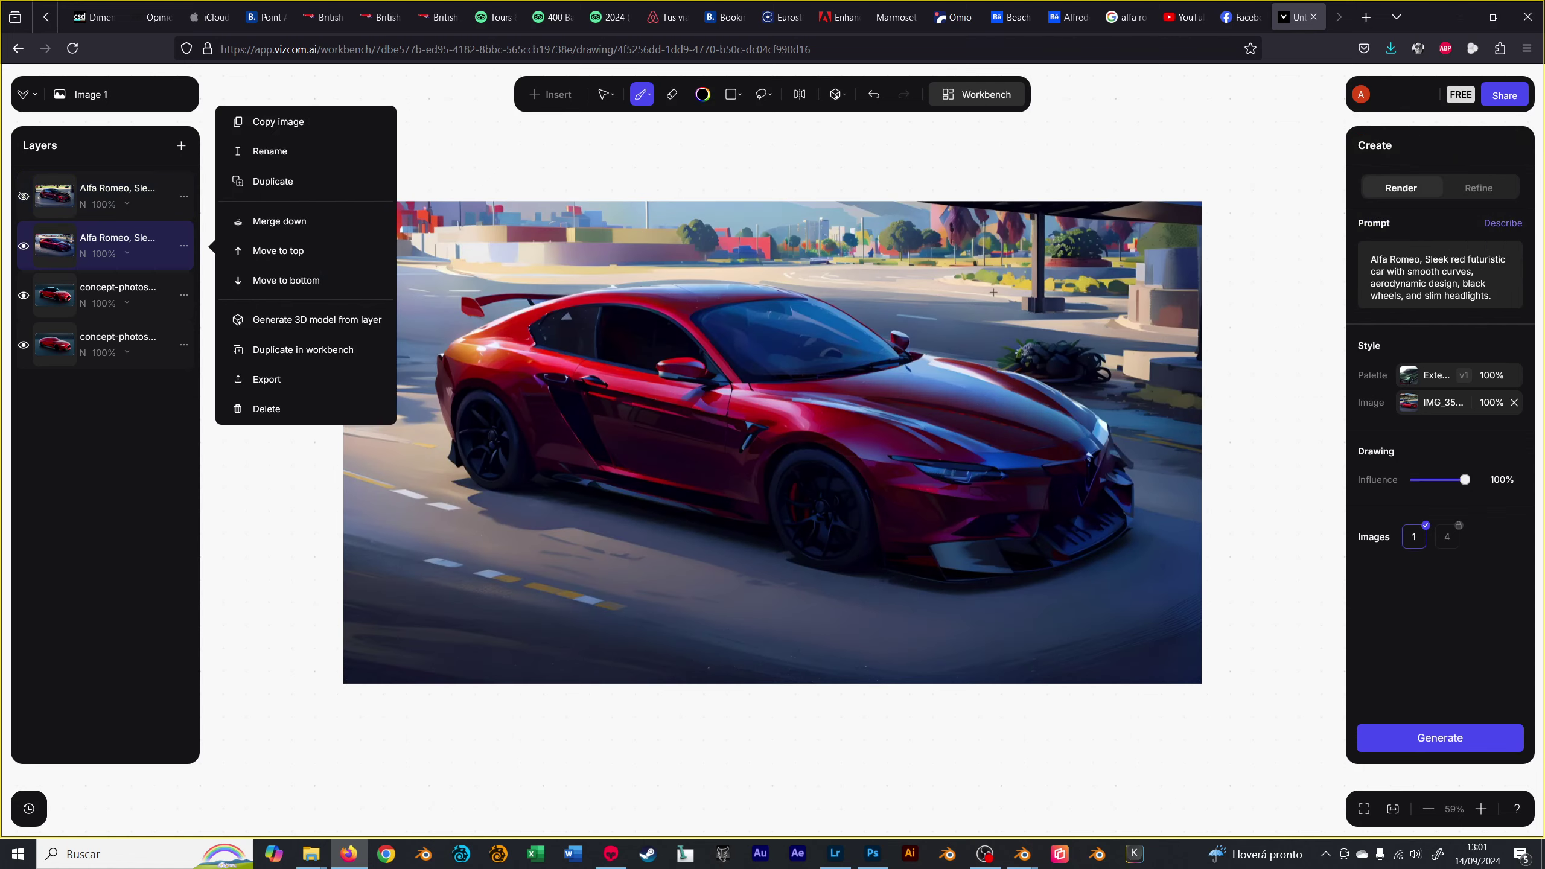
pyautogui.click(1504, 95)
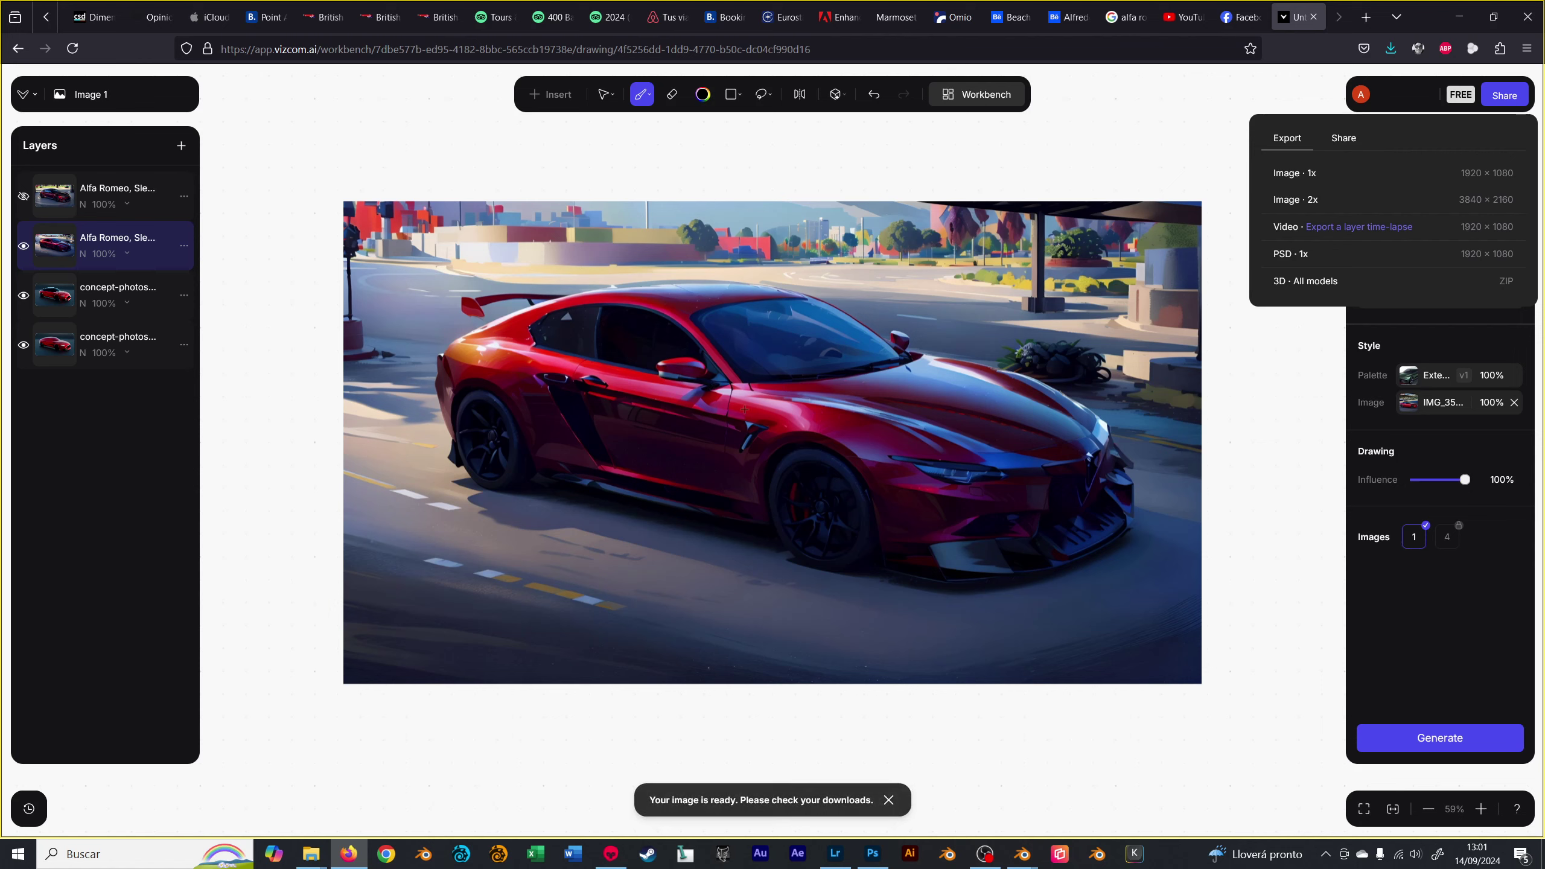
pyautogui.click(405, 482)
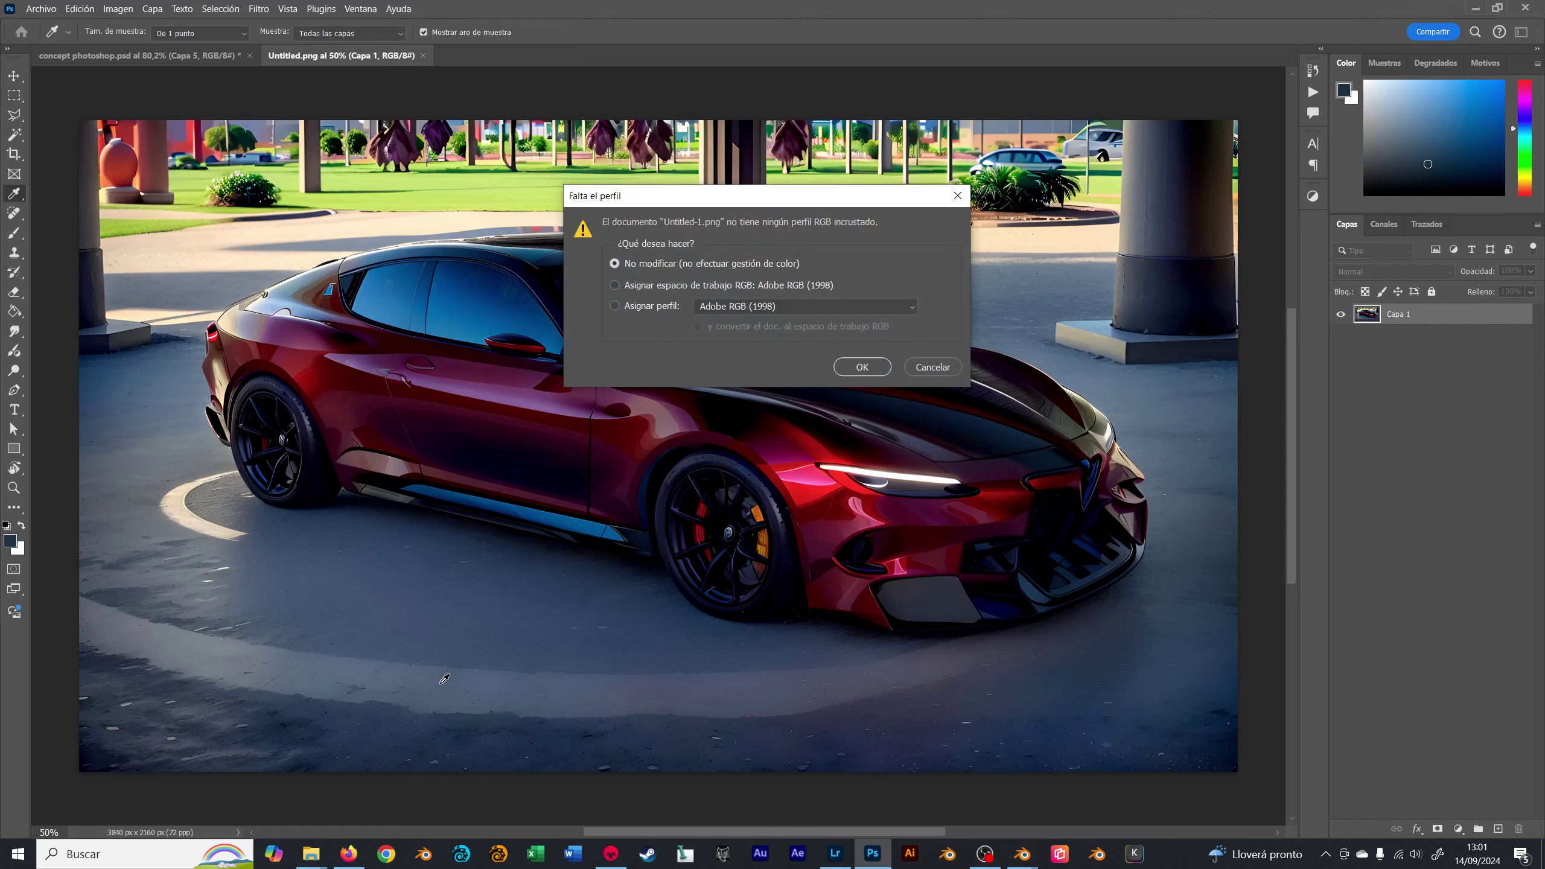
# - Copy the whole road render and paste it into Untitled.png as layer Capa 2
pyautogui.press('Return')
pyautogui.hotkey('ctrl', 'Tab')
pyautogui.hotkey('ctrl', 'a')
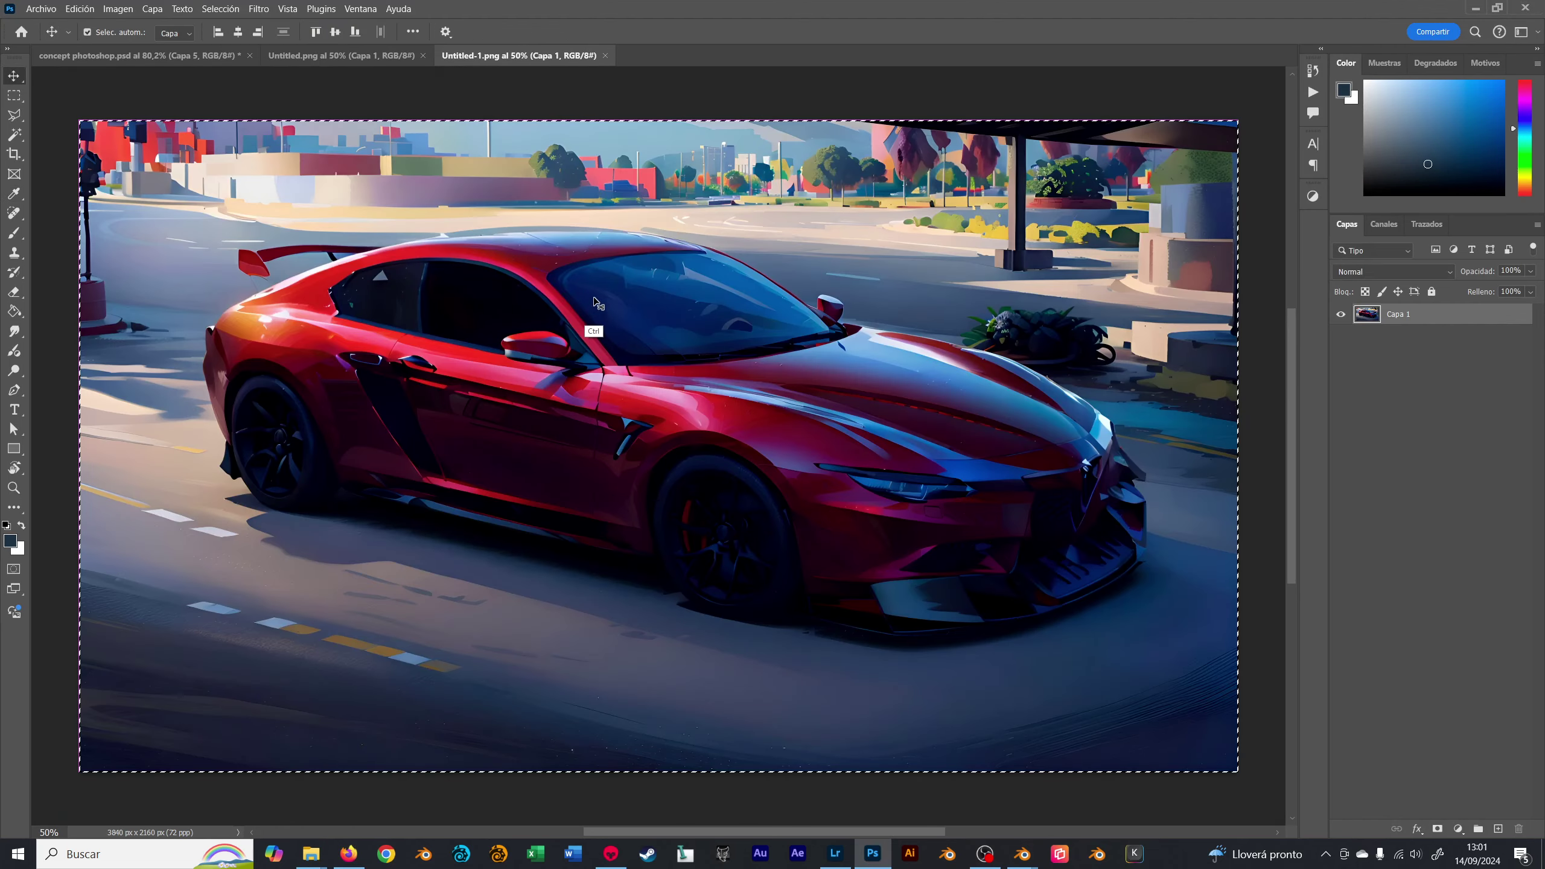
pyautogui.hotkey('ctrl', 'Tab')
pyautogui.press('v')
pyautogui.hotkey('ctrl', 'v')
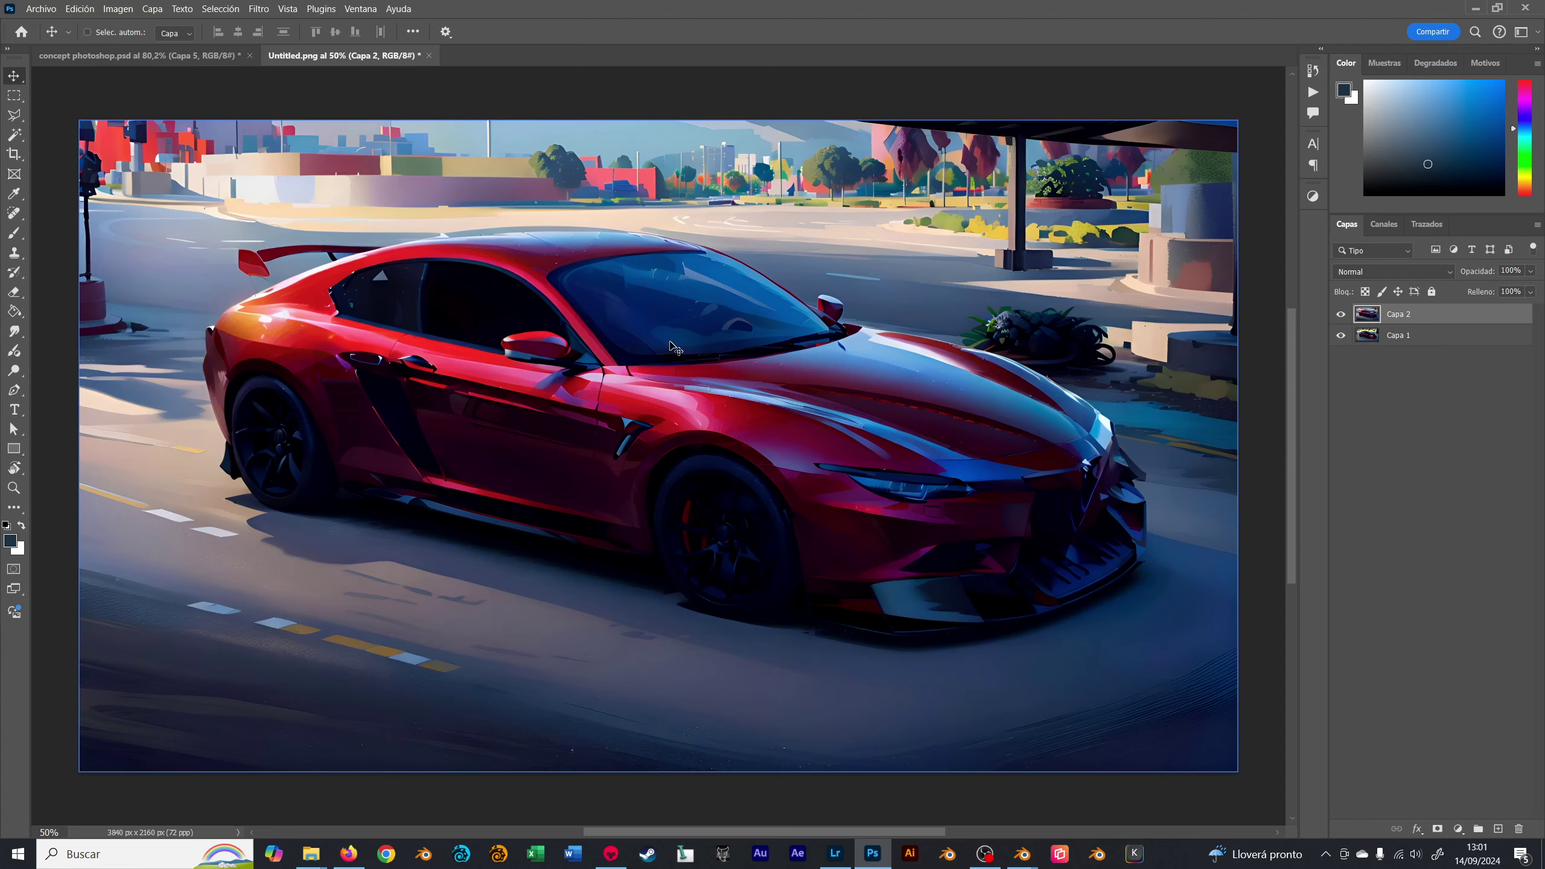
# - Flick Capa 2 on and off against the canopy render, leaving it hidden with Capa 1 selected
pyautogui.click(1340, 315)
pyautogui.click(1340, 315)
pyautogui.click(1347, 338)
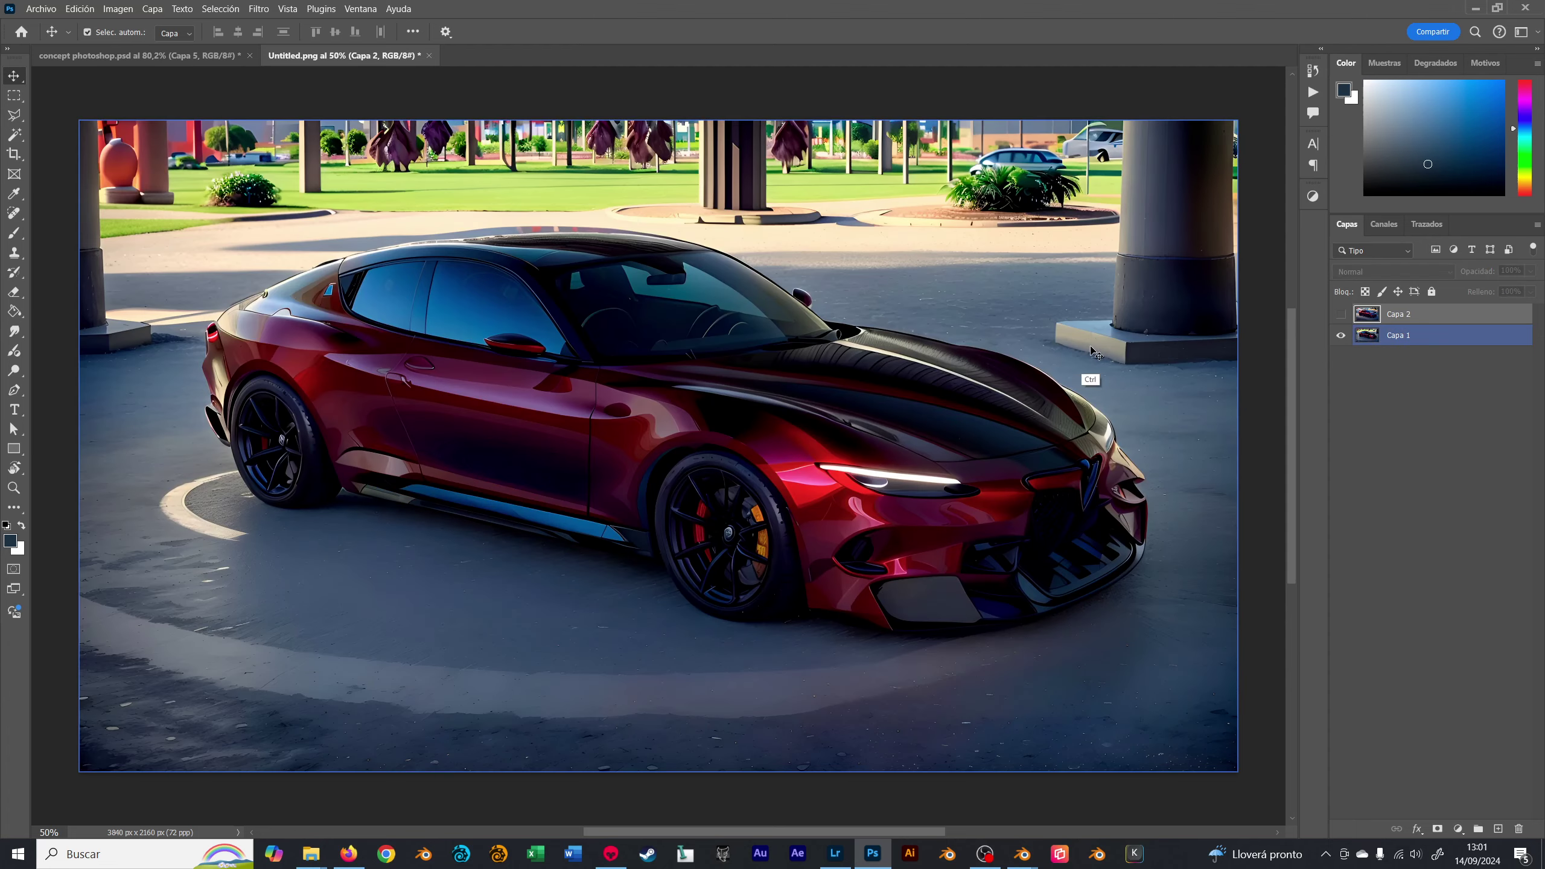
pyautogui.hotkey('ctrl', '0')
pyautogui.click(1341, 314)
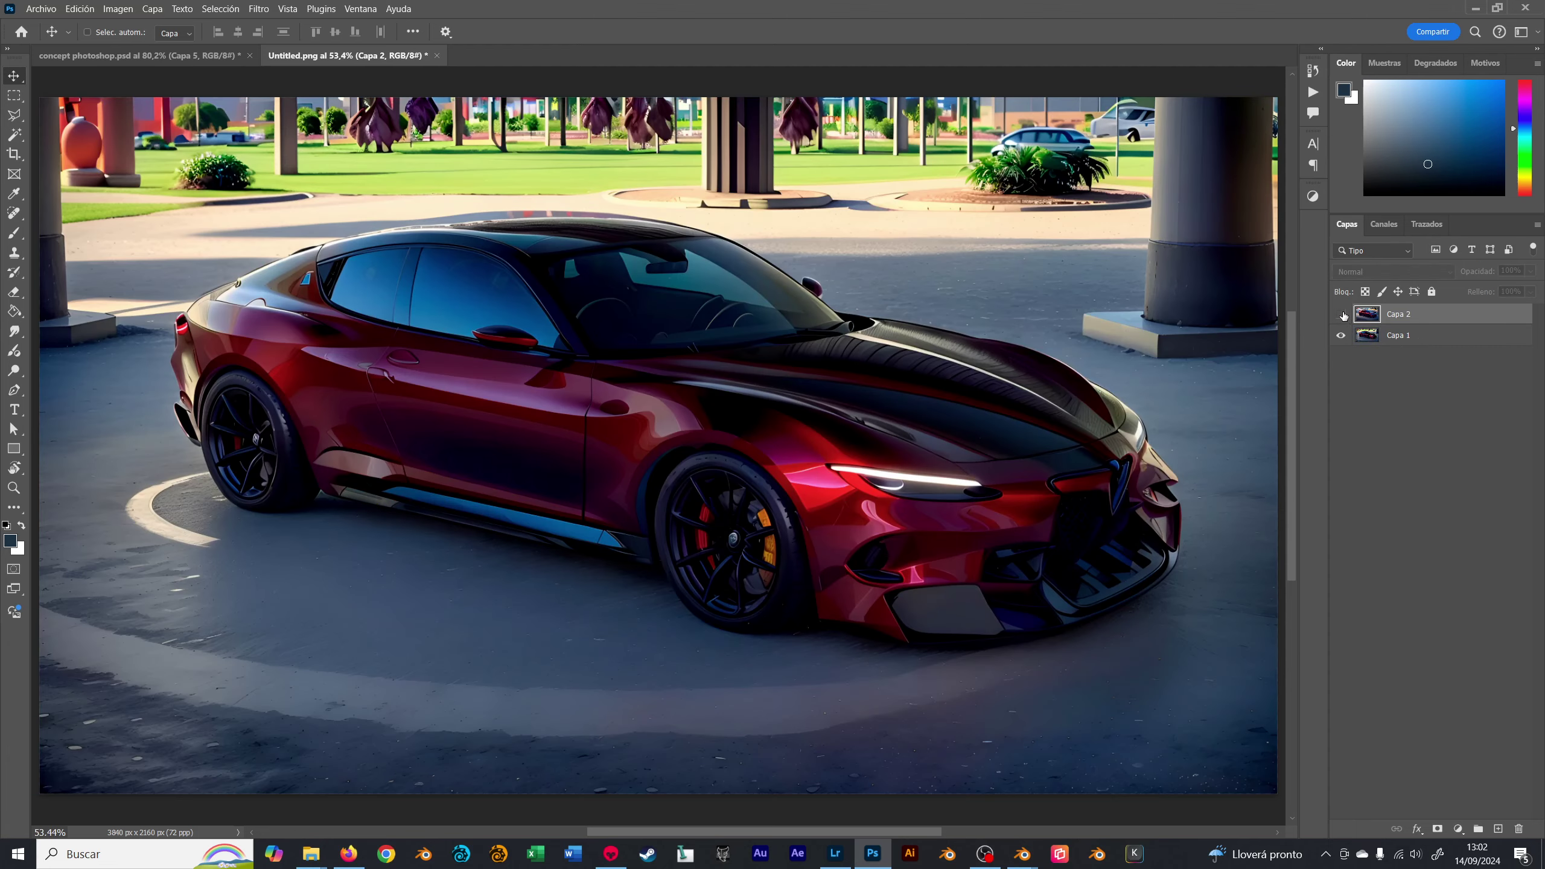
pyautogui.click(1340, 315)
pyautogui.click(1341, 316)
pyautogui.click(1341, 318)
pyautogui.click(1341, 316)
pyautogui.click(1341, 317)
pyautogui.click(1340, 316)
pyautogui.click(1339, 315)
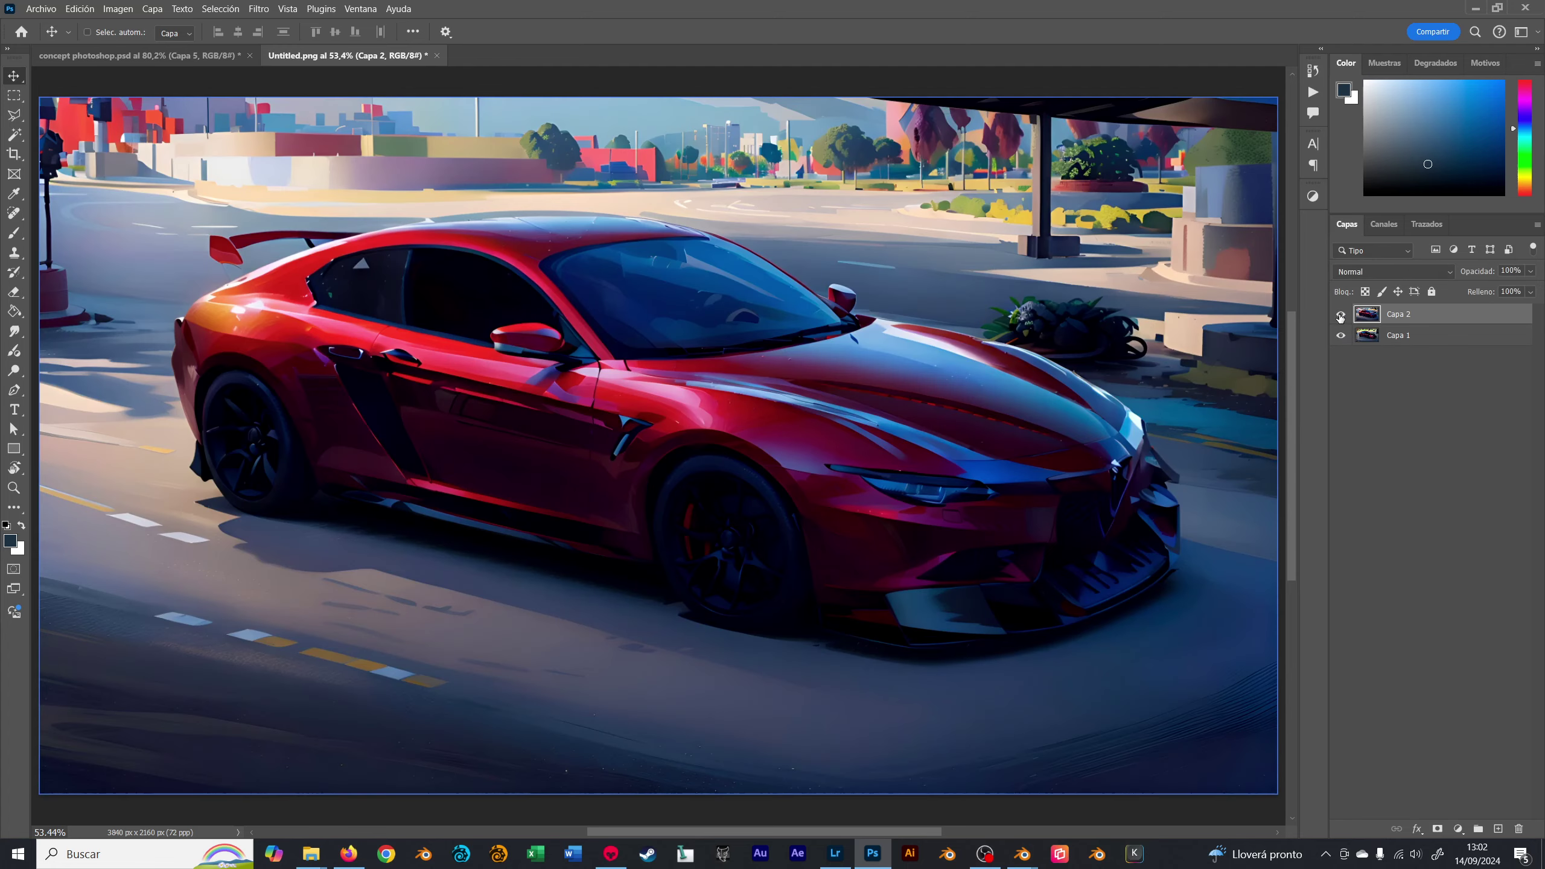
pyautogui.click(1339, 314)
pyautogui.click(1399, 335)
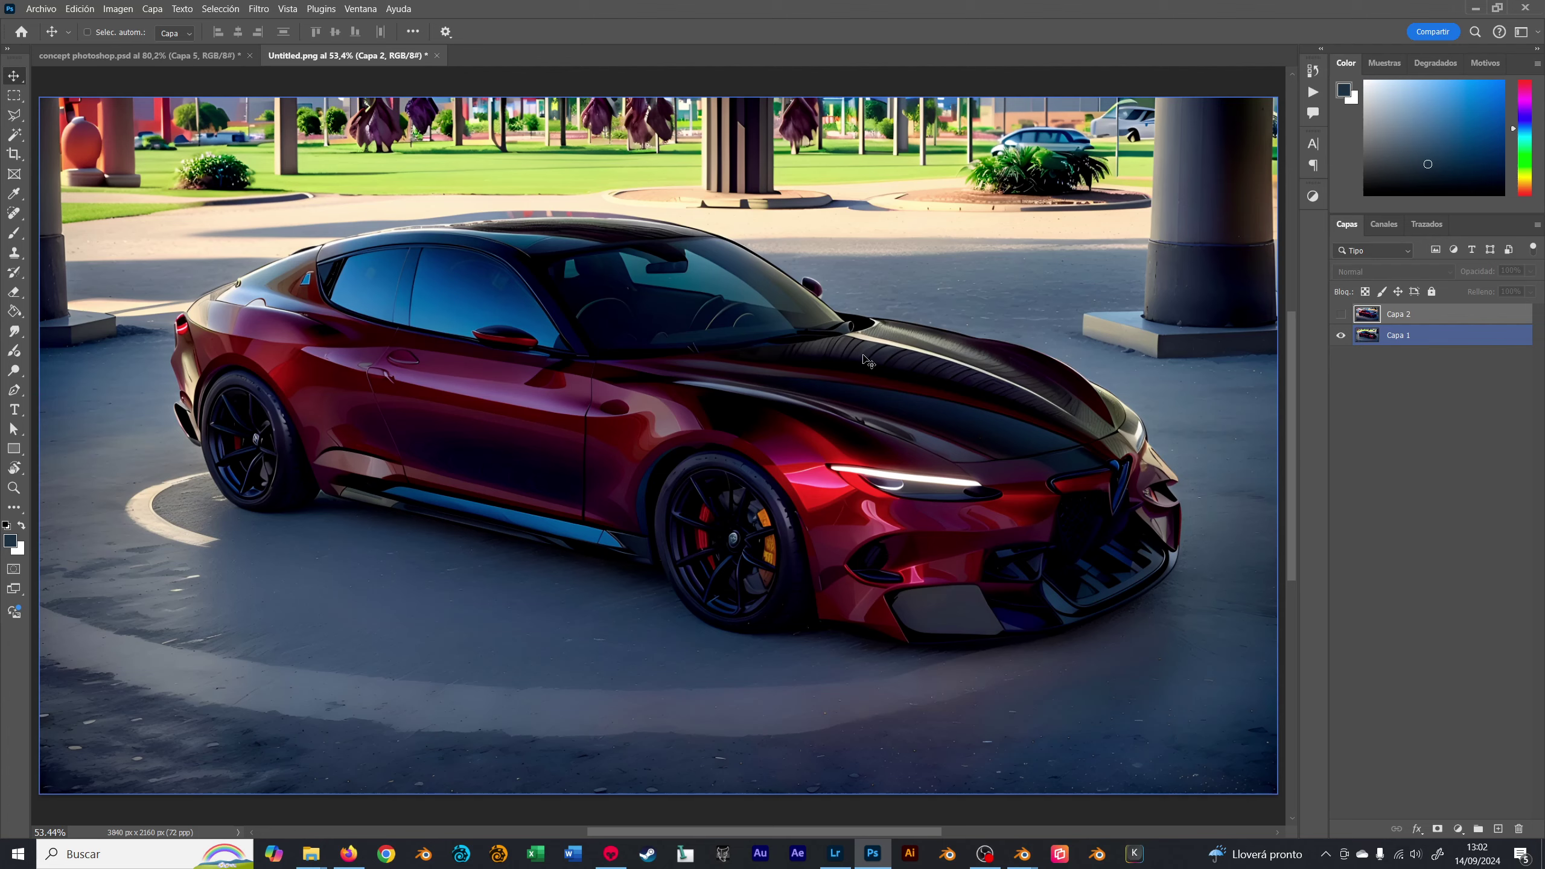
# - Compare Untitled.png with concept photoshop.psd full screen with panels hidden, ending on Untitled.png
pyautogui.hotkey('ctrl', 'Tab')
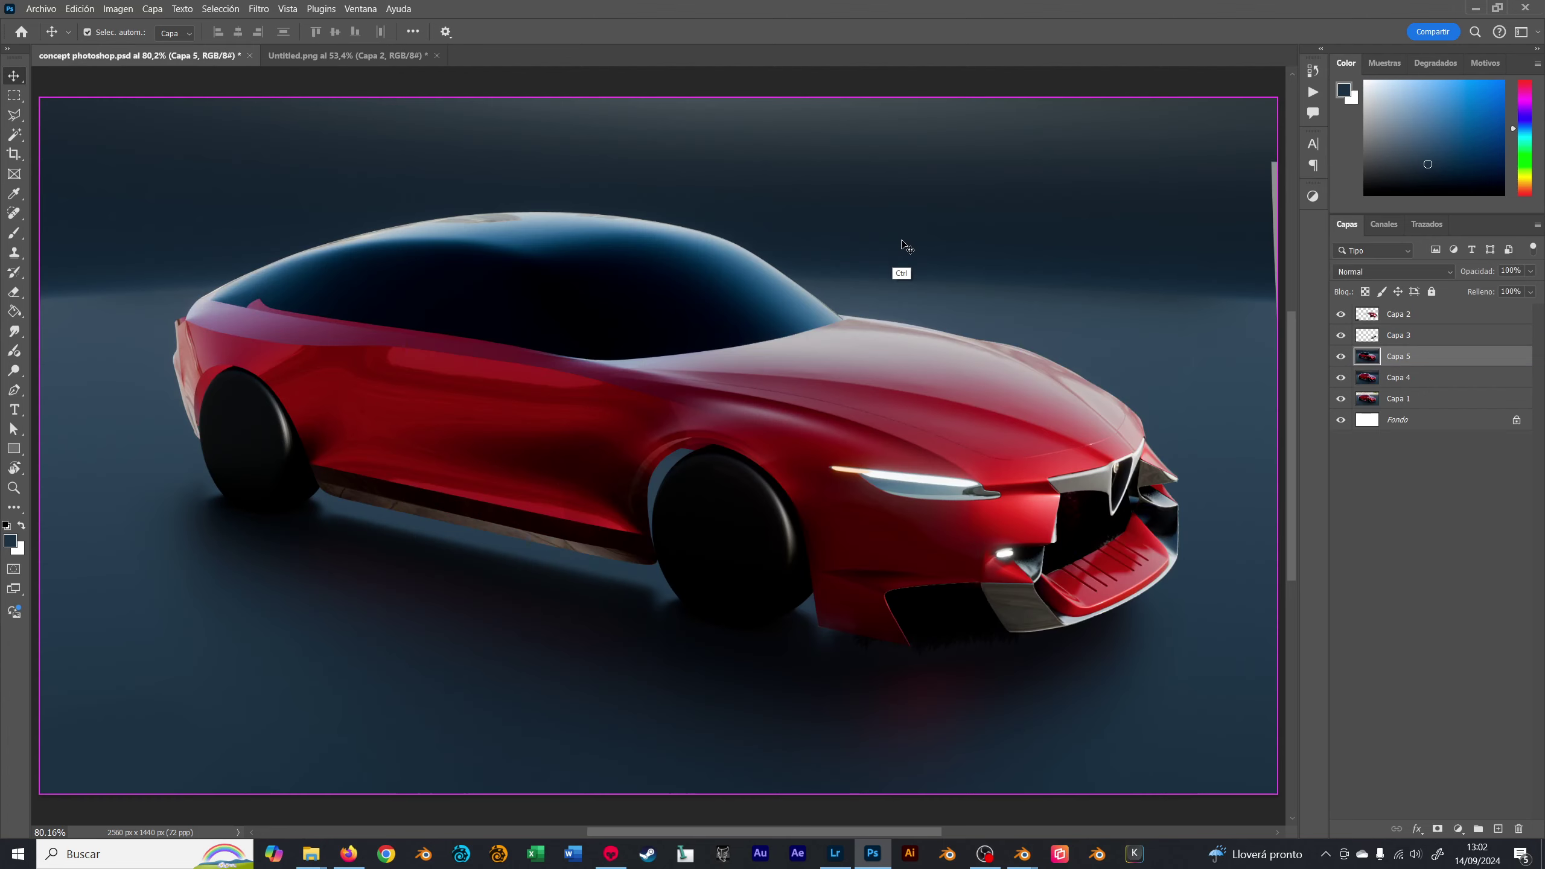
pyautogui.hotkey('ctrl', 'Tab')
pyautogui.hotkey('ctrl', 'Tab')
pyautogui.hotkey('ctrl', 'Tab')
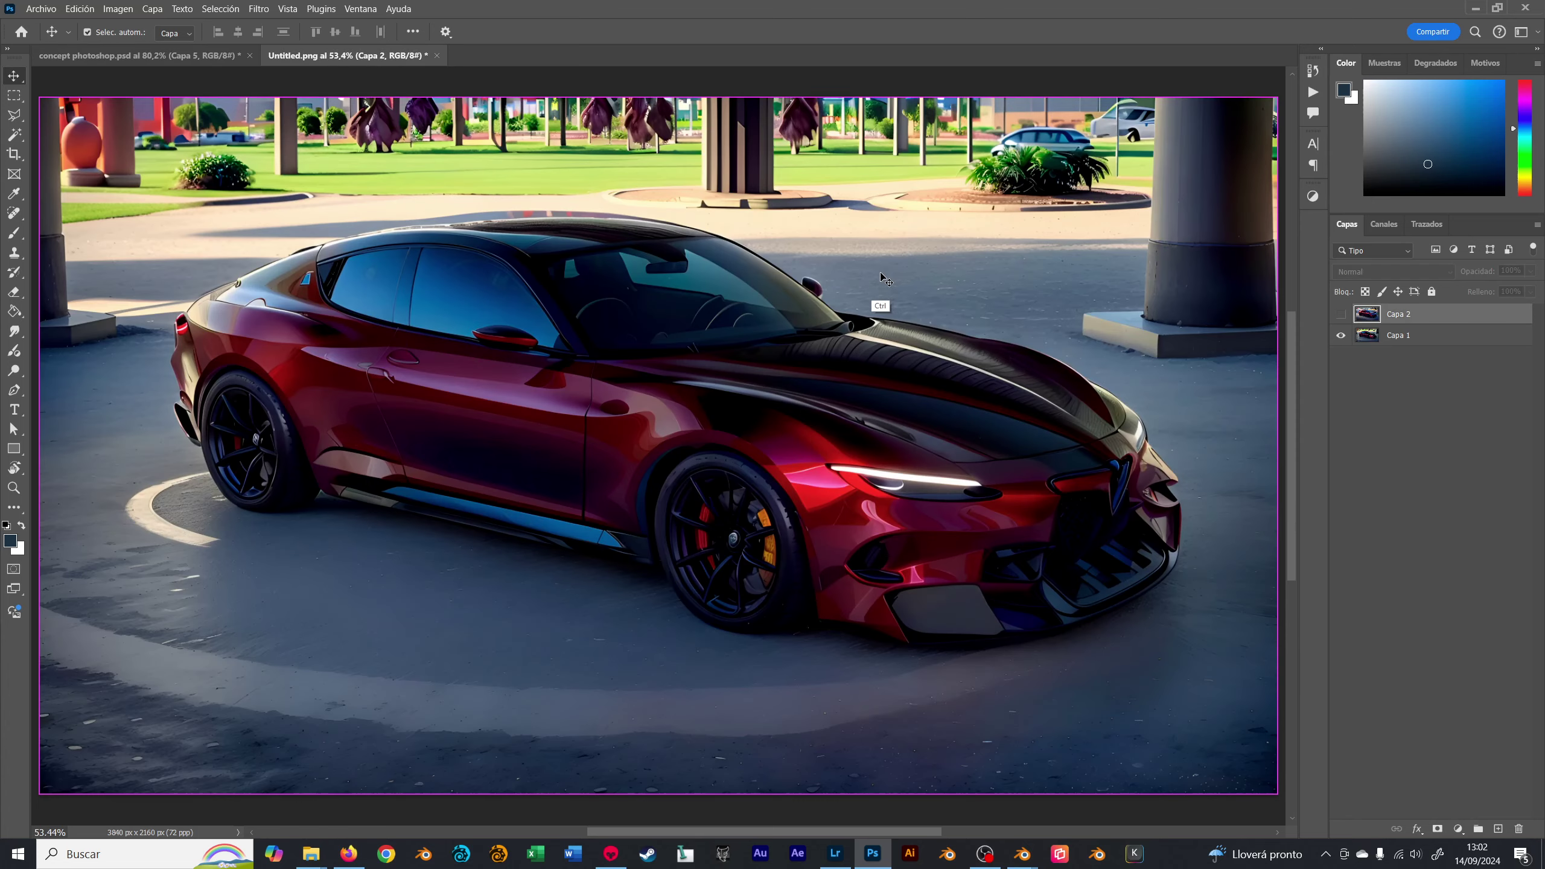
pyautogui.hotkey('ctrl', 'Tab')
pyautogui.hotkey('ctrl', 'Tab')
pyautogui.press('super')
pyautogui.press('super')
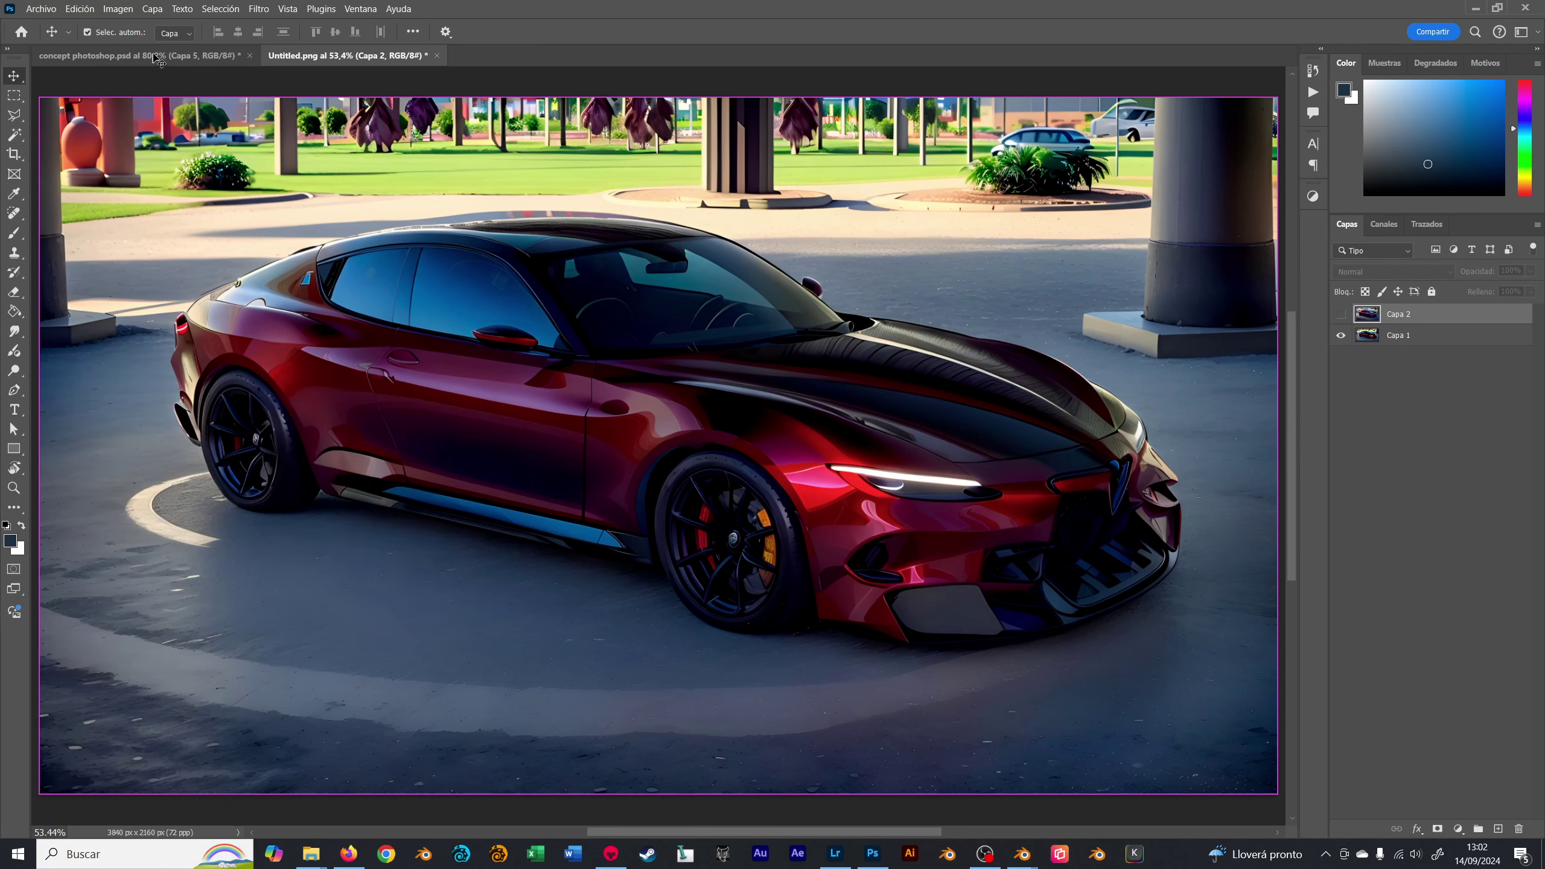
pyautogui.press('Tab')
pyautogui.hotkey('ctrl', 'Tab')
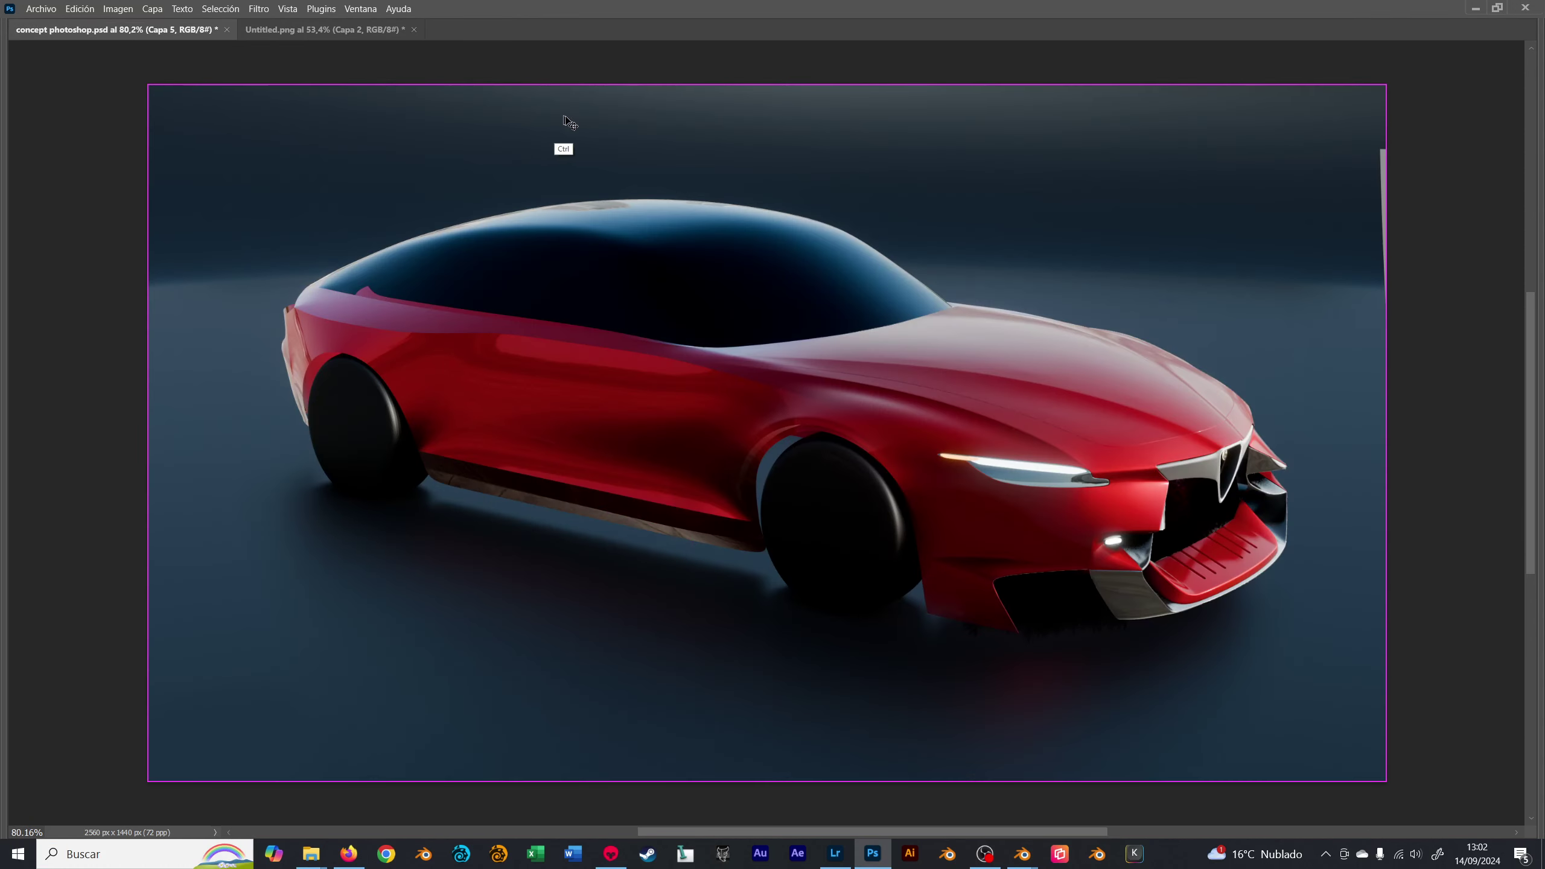
pyautogui.hotkey('ctrl', 'Tab')
pyautogui.press('Tab')
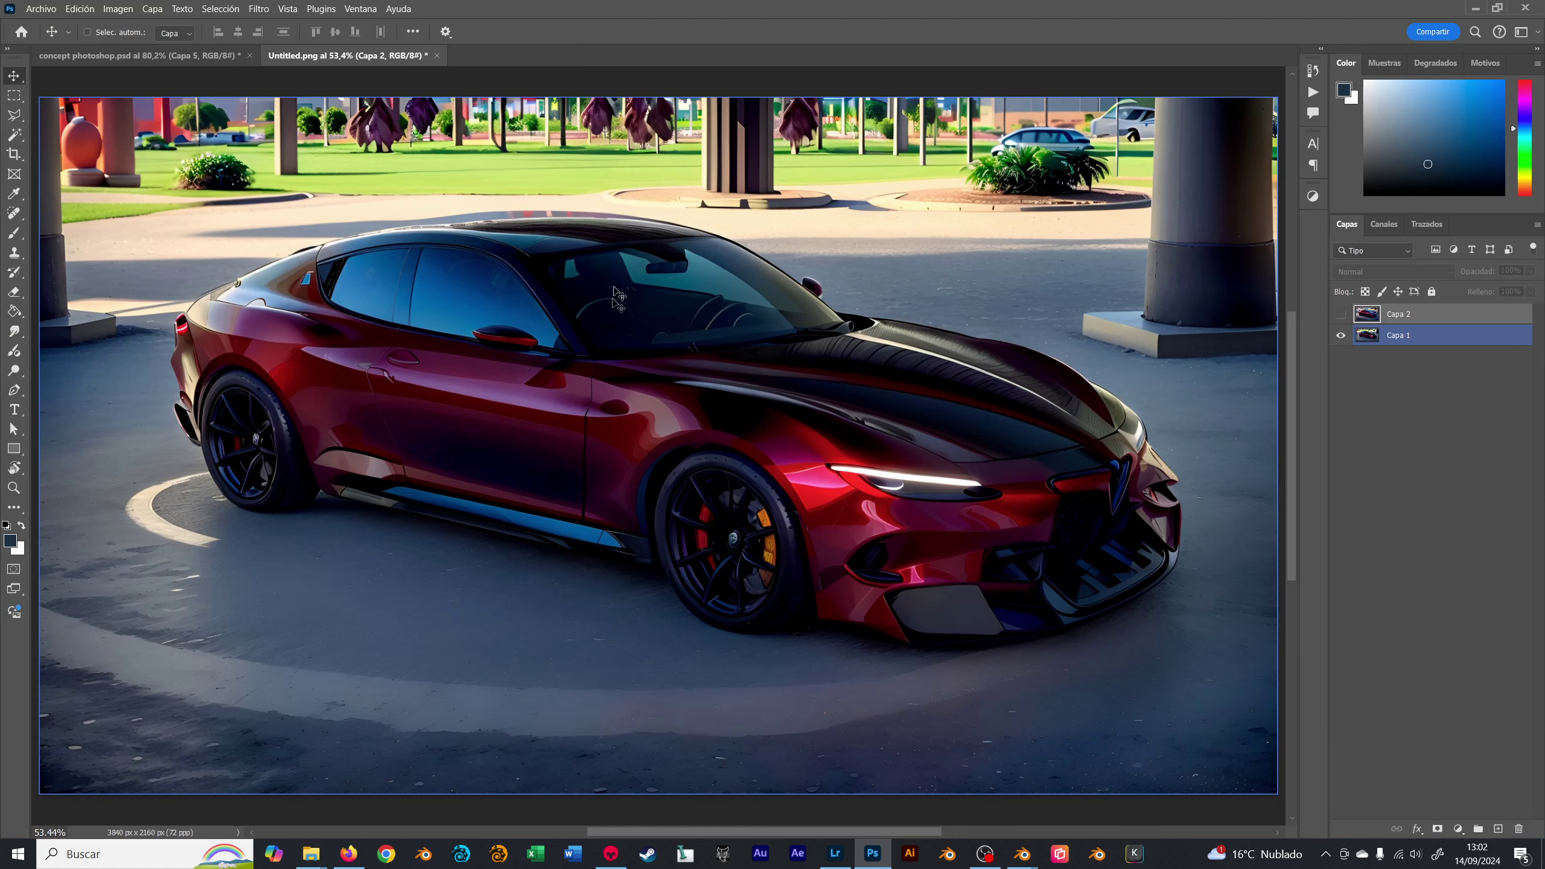
pyautogui.hotkey('ctrl', 'Tab')
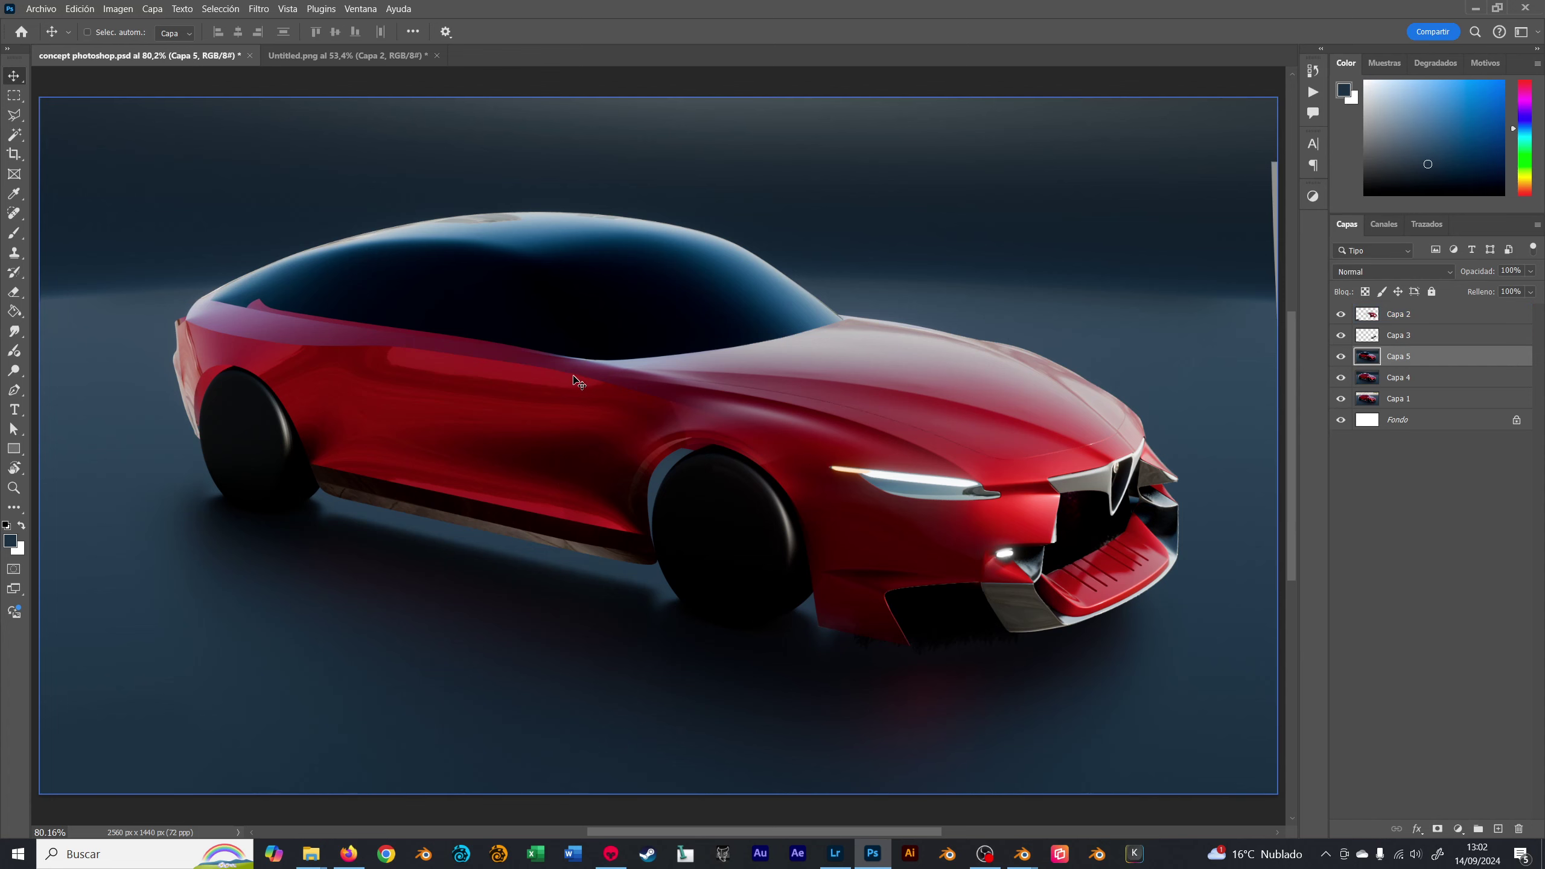
pyautogui.hotkey('ctrl', 'Tab')
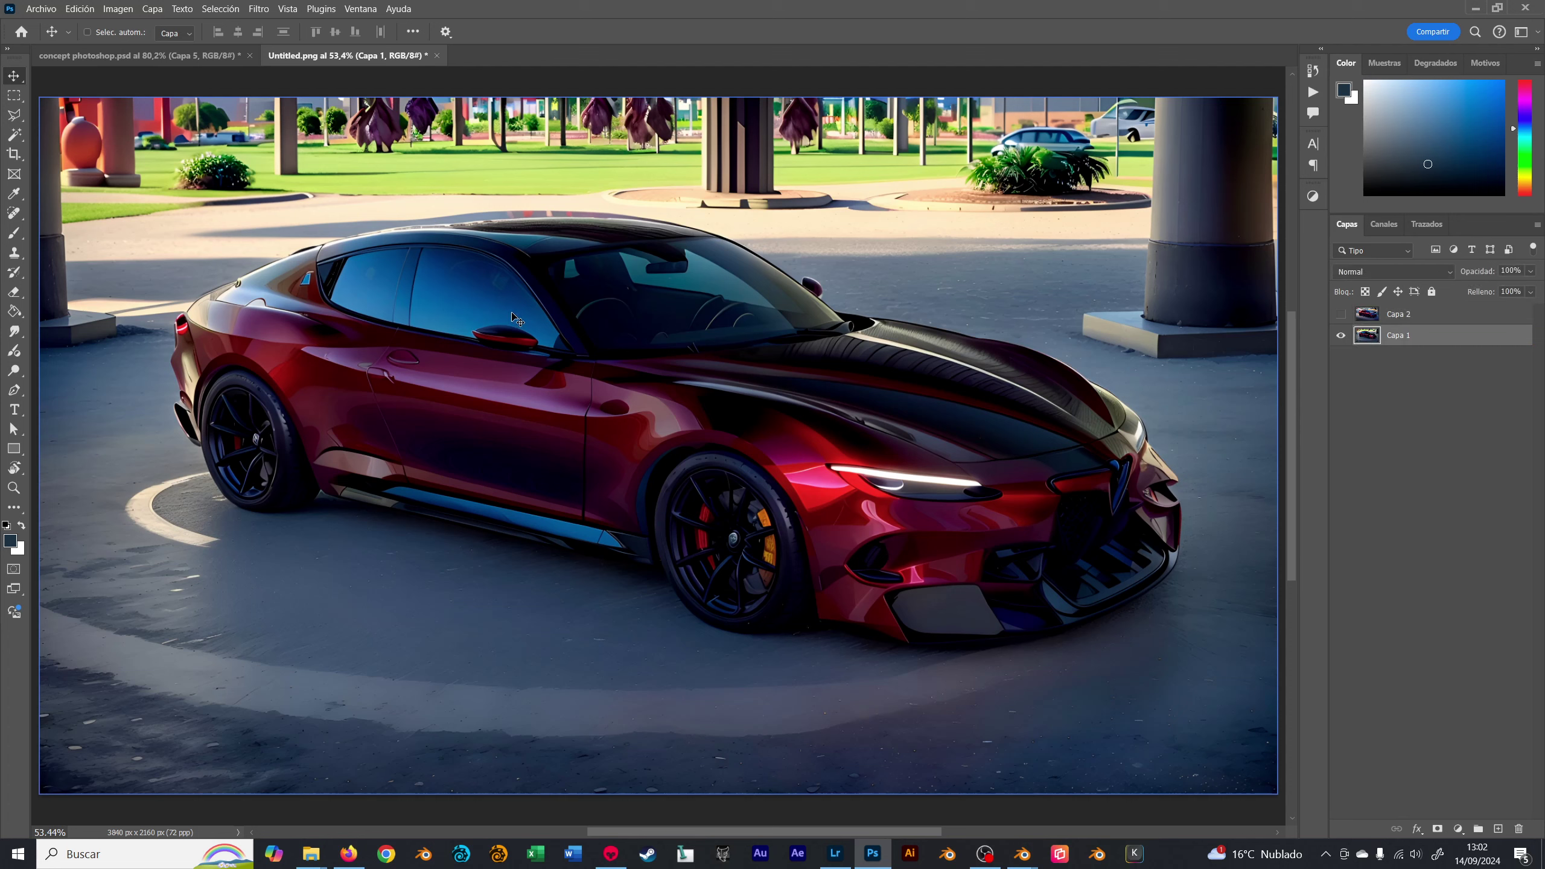
# - Select the car's roof area in Untitled.png with the freehand lasso and copy it
pyautogui.press('l')
pyautogui.hotkey('shift', 'l')
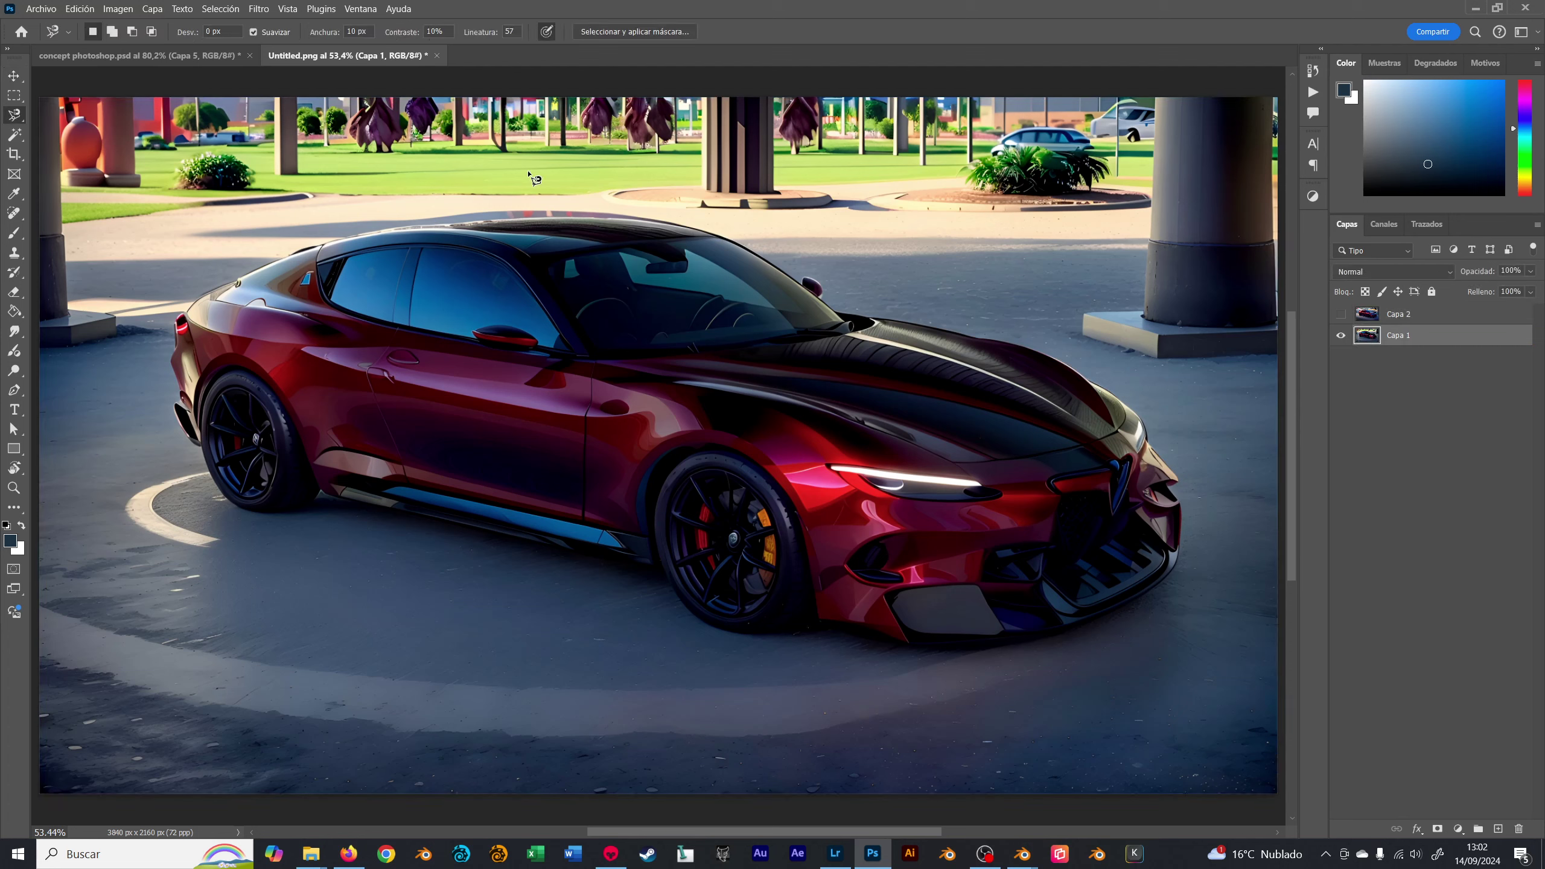
pyautogui.hotkey('shift', 'l')
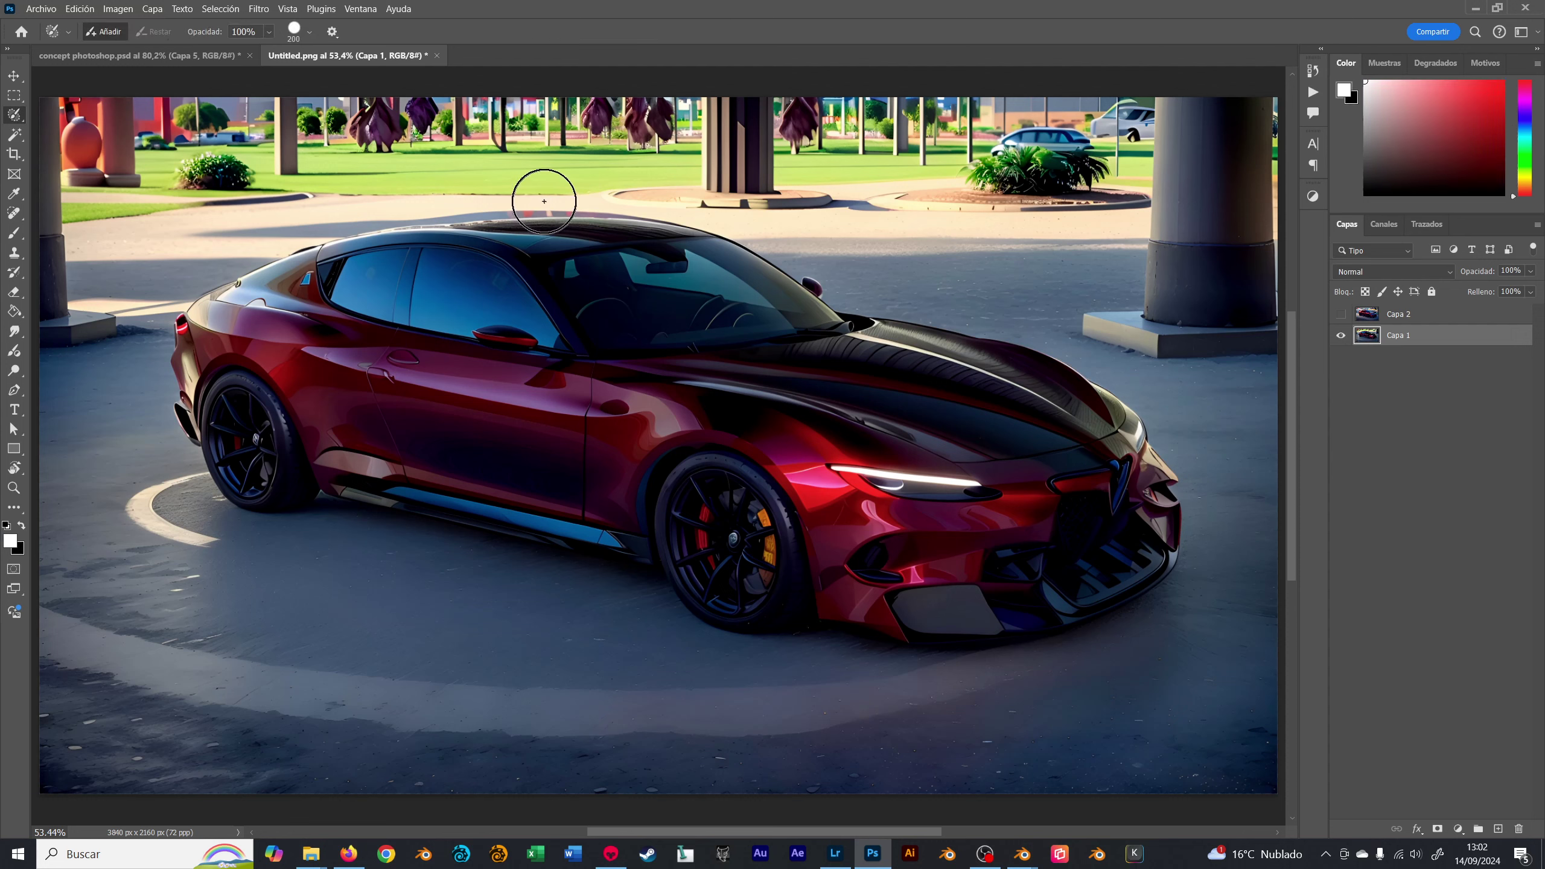
pyautogui.hotkey('shift', 'l')
pyautogui.moveTo(576, 198); pyautogui.dragTo(218, 249)
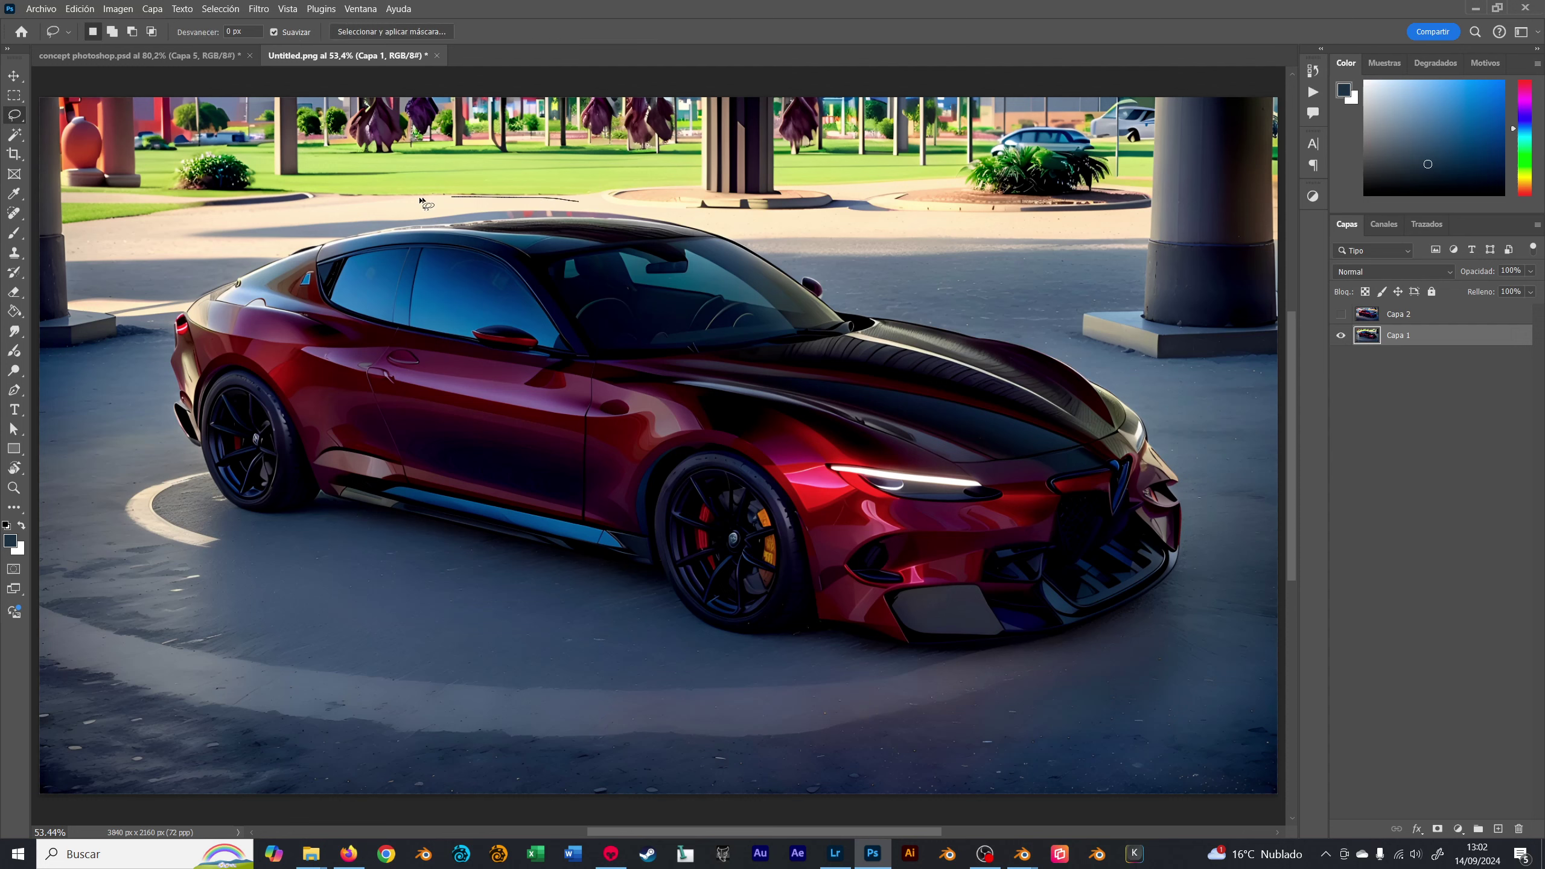
pyautogui.moveTo(263, 326)
pyautogui.mouseDown()
pyautogui.moveTo(605, 375)
pyautogui.moveTo(791, 361)
pyautogui.moveTo(895, 299)
pyautogui.moveTo(737, 227)
pyautogui.mouseUp()
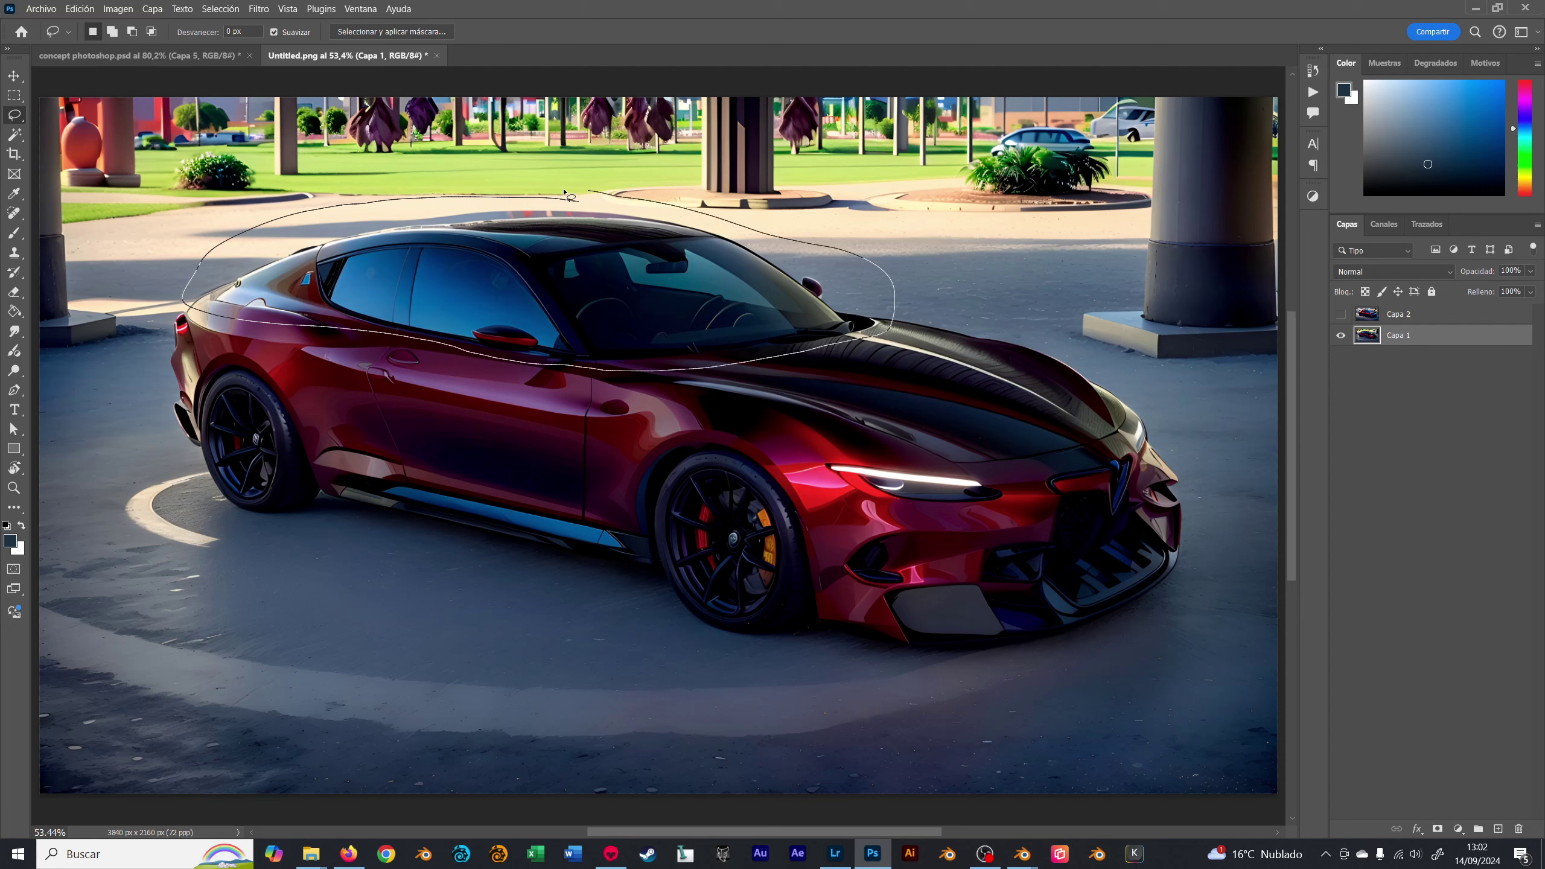
pyautogui.moveTo(564, 192); pyautogui.dragTo(569, 195)
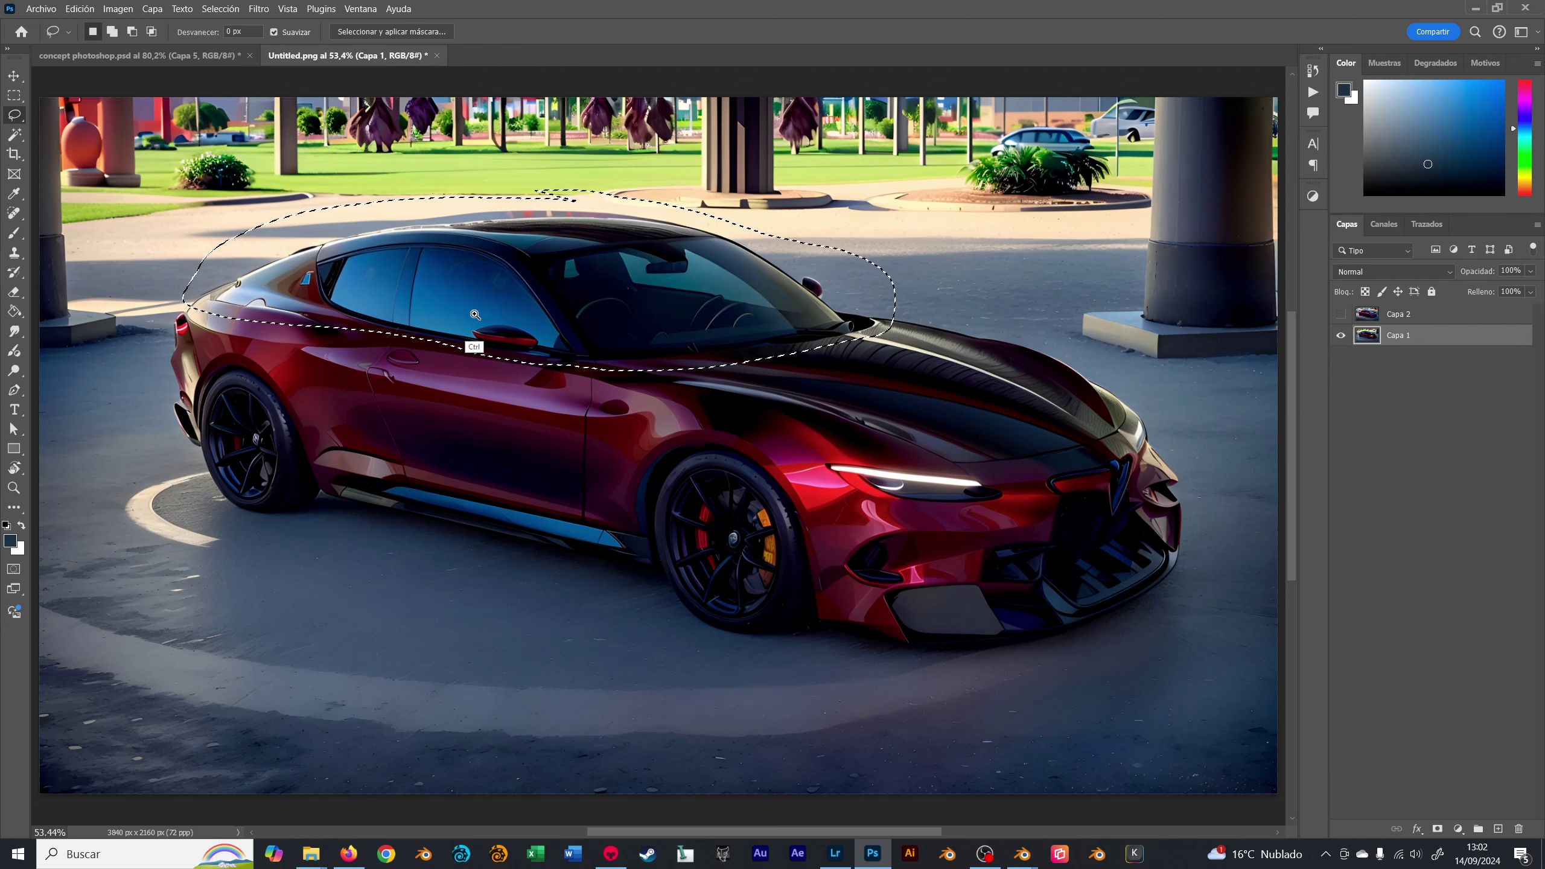
pyautogui.hotkey('ctrl', '-')
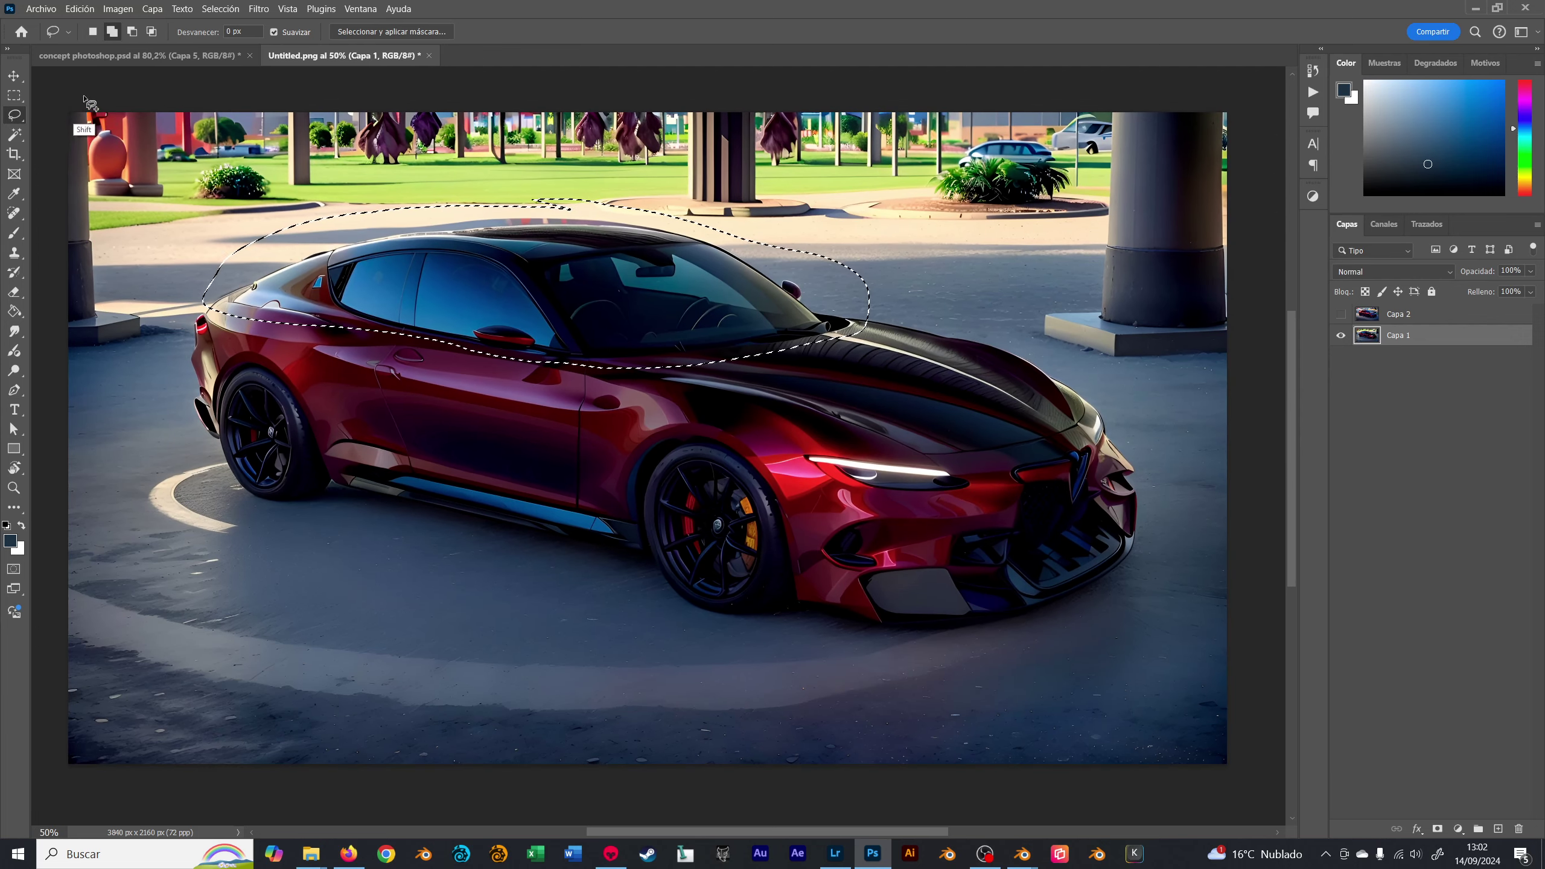
pyautogui.keyDown('shift'); pyautogui.moveTo(85, 101); pyautogui.dragTo(1248, 729); pyautogui.keyUp('shift')
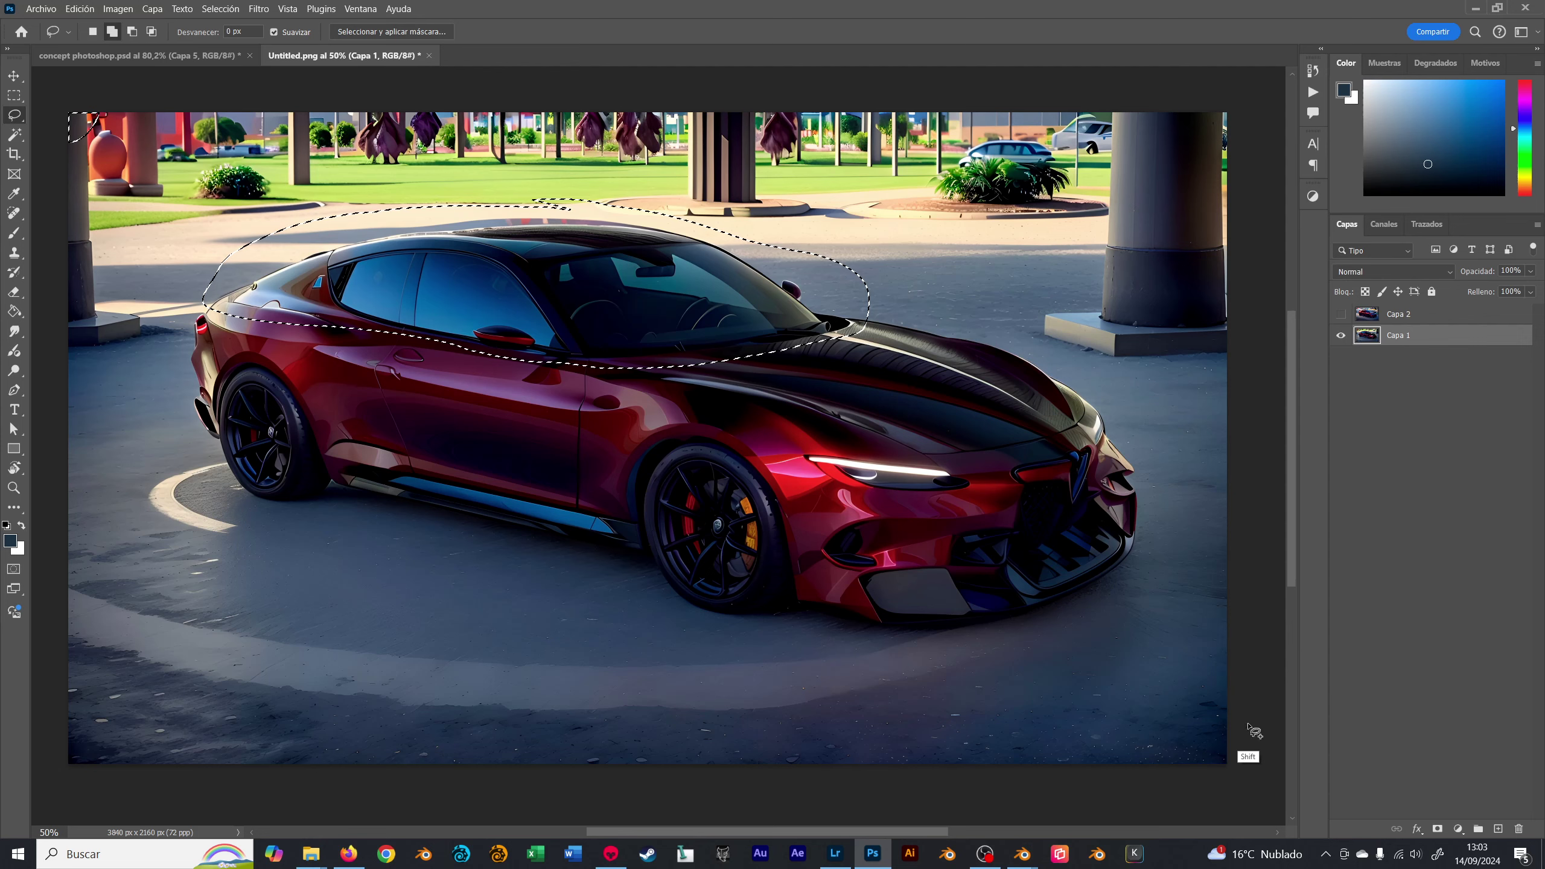
pyautogui.hotkey('ctrl', 'c')
# - Paste the roof piece into concept photoshop.psd as Capa 6, scale it to 66.67%, and compare
pyautogui.hotkey('ctrl', 'Tab')
pyautogui.hotkey('ctrl', 'v')
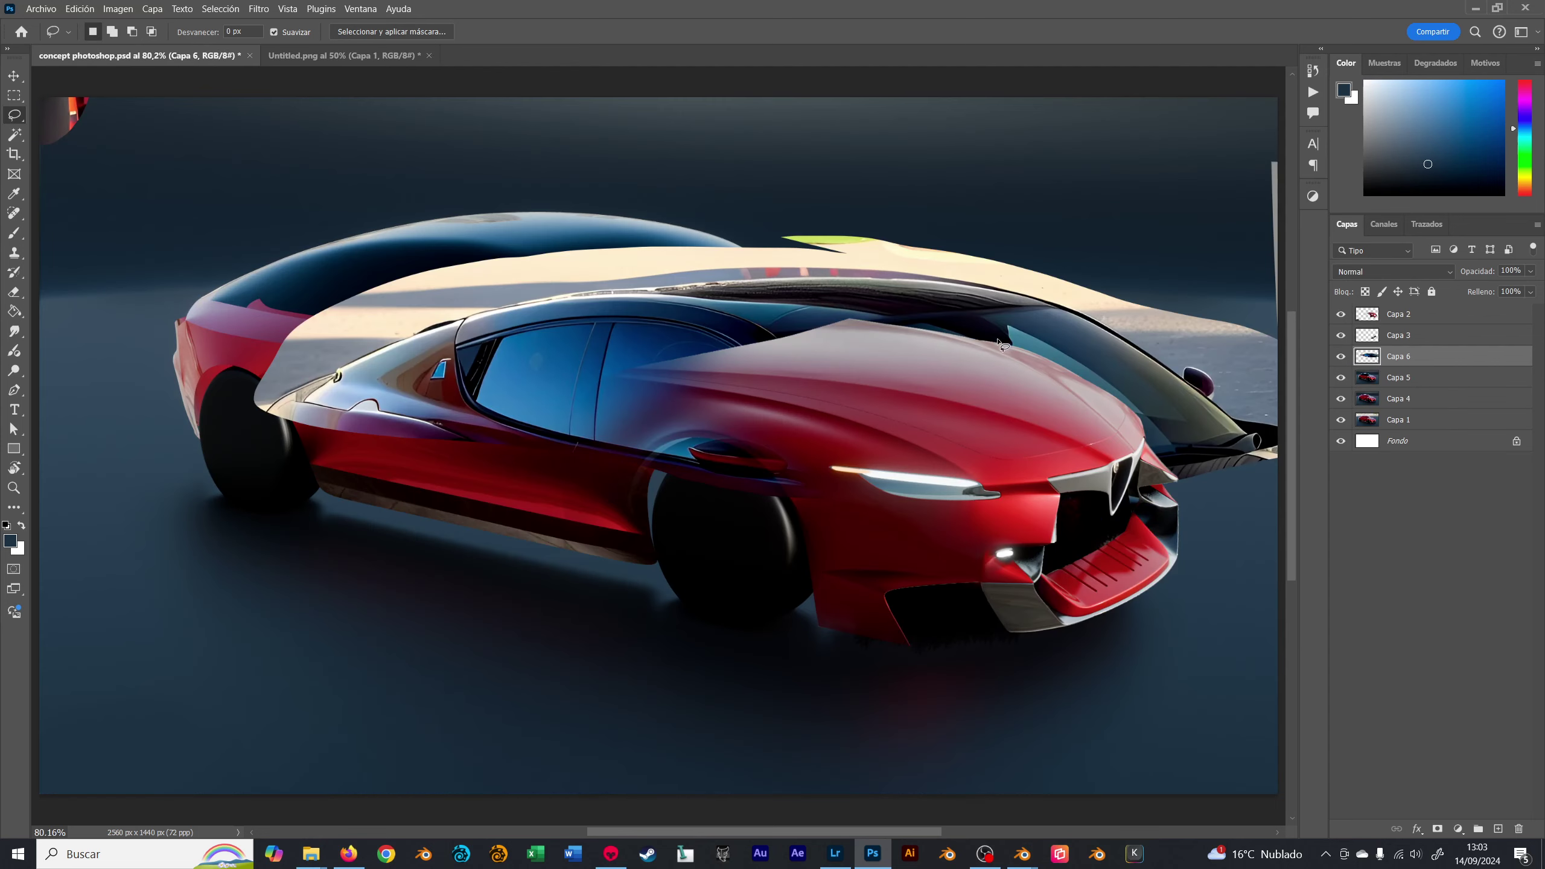
pyautogui.hotkey('ctrl', 't')
pyautogui.hotkey('ctrl', '-')
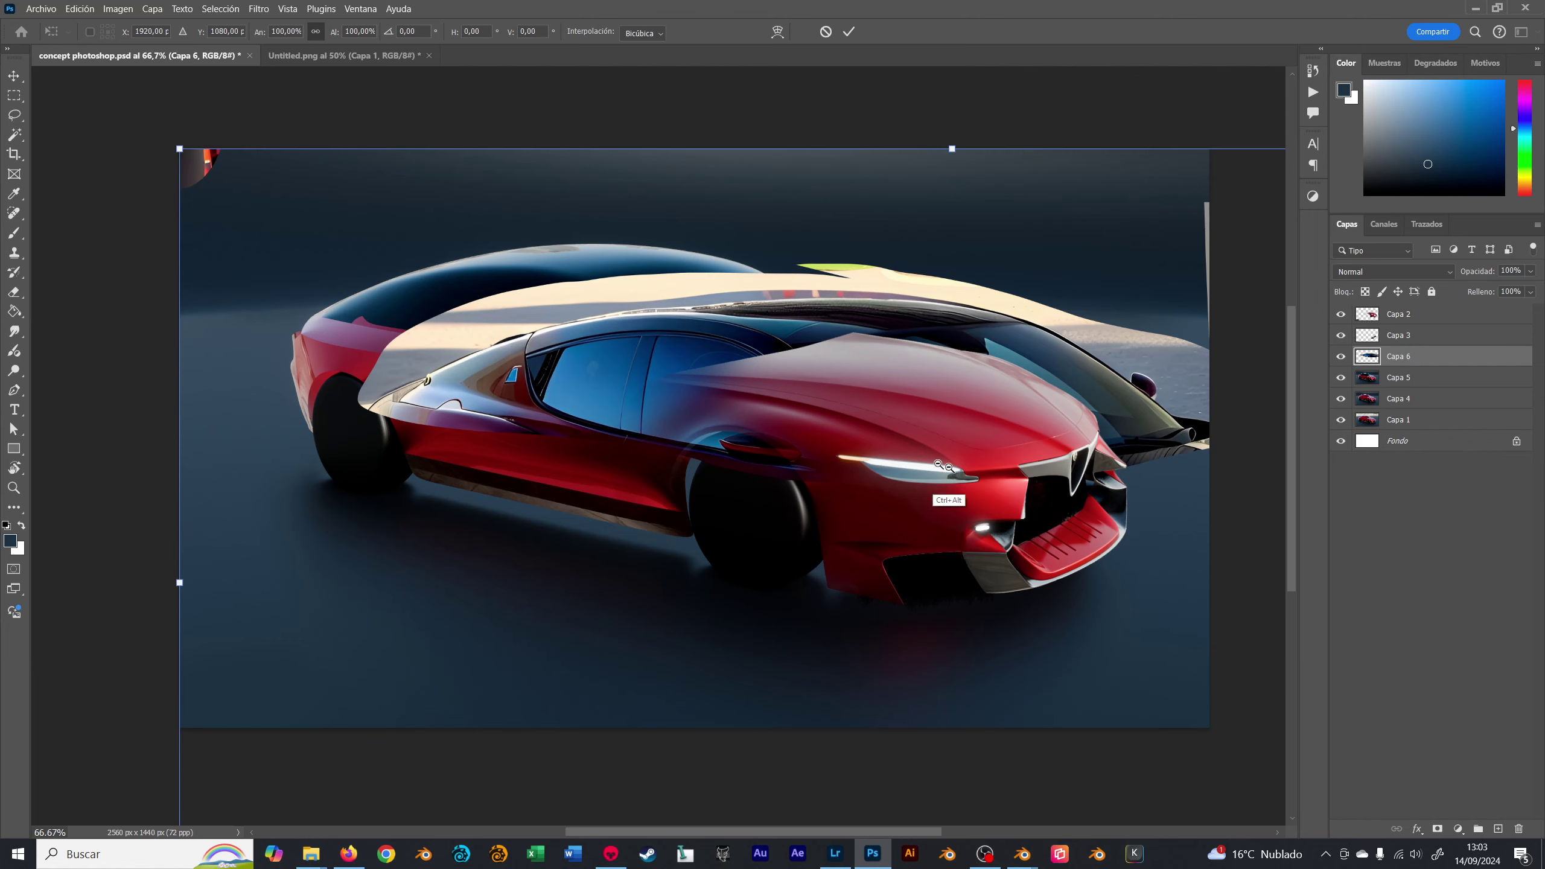
pyautogui.hotkey('ctrl', '-')
pyautogui.keyDown('ctrl'); pyautogui.keyDown('alt'); pyautogui.click(941, 462); pyautogui.keyUp('alt'); pyautogui.keyUp('ctrl')
pyautogui.moveTo(983, 499); pyautogui.dragTo(740, 377)
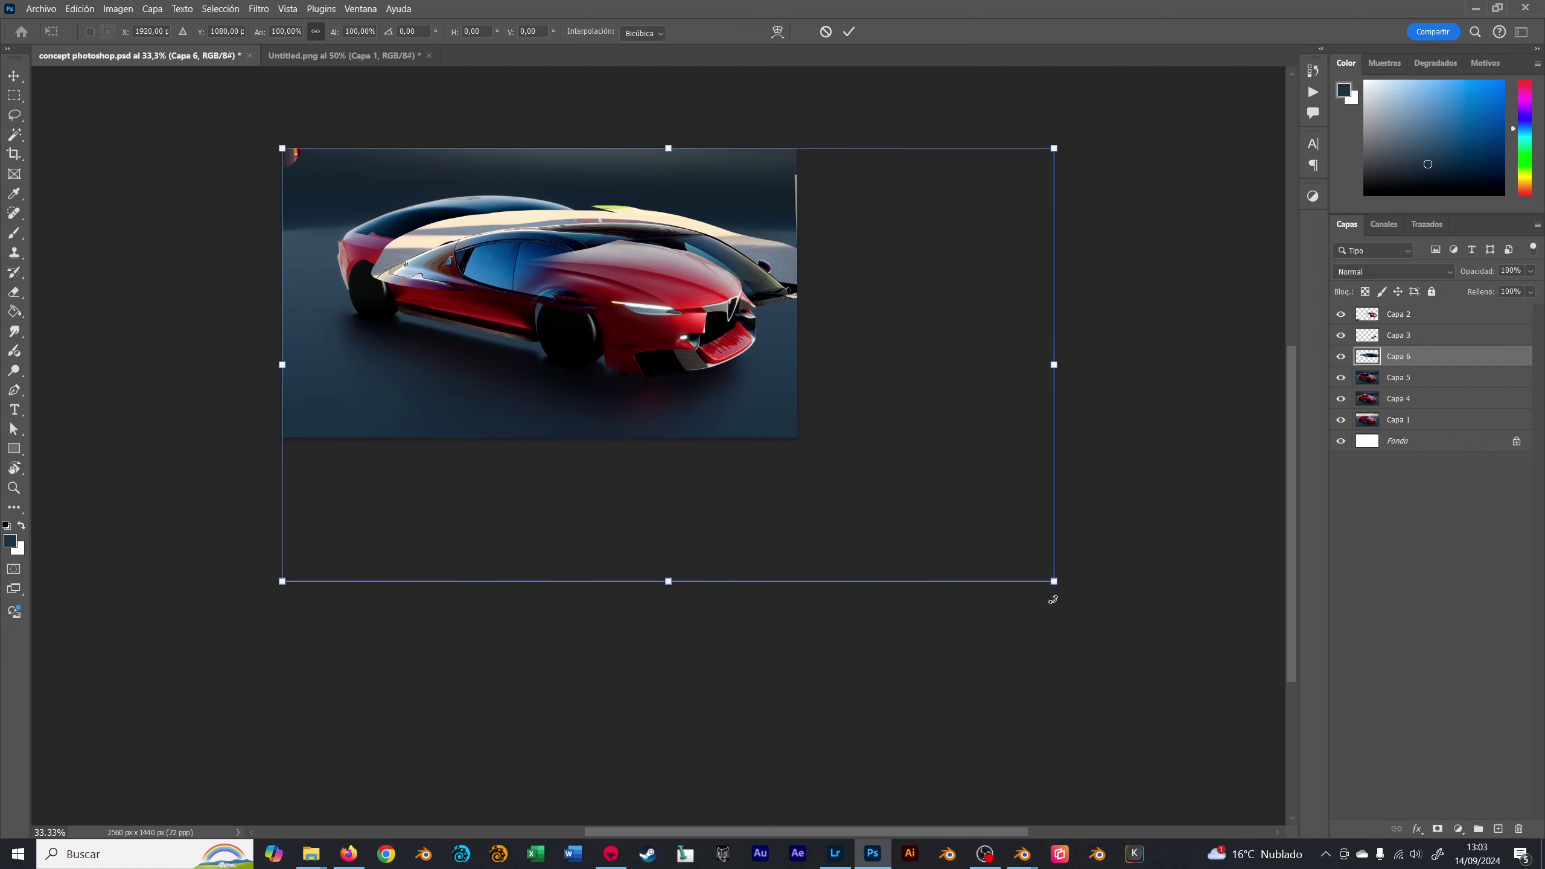
pyautogui.keyDown('shift'); pyautogui.moveTo(1055, 581); pyautogui.dragTo(796, 437); pyautogui.keyUp('shift')
pyautogui.press('Return')
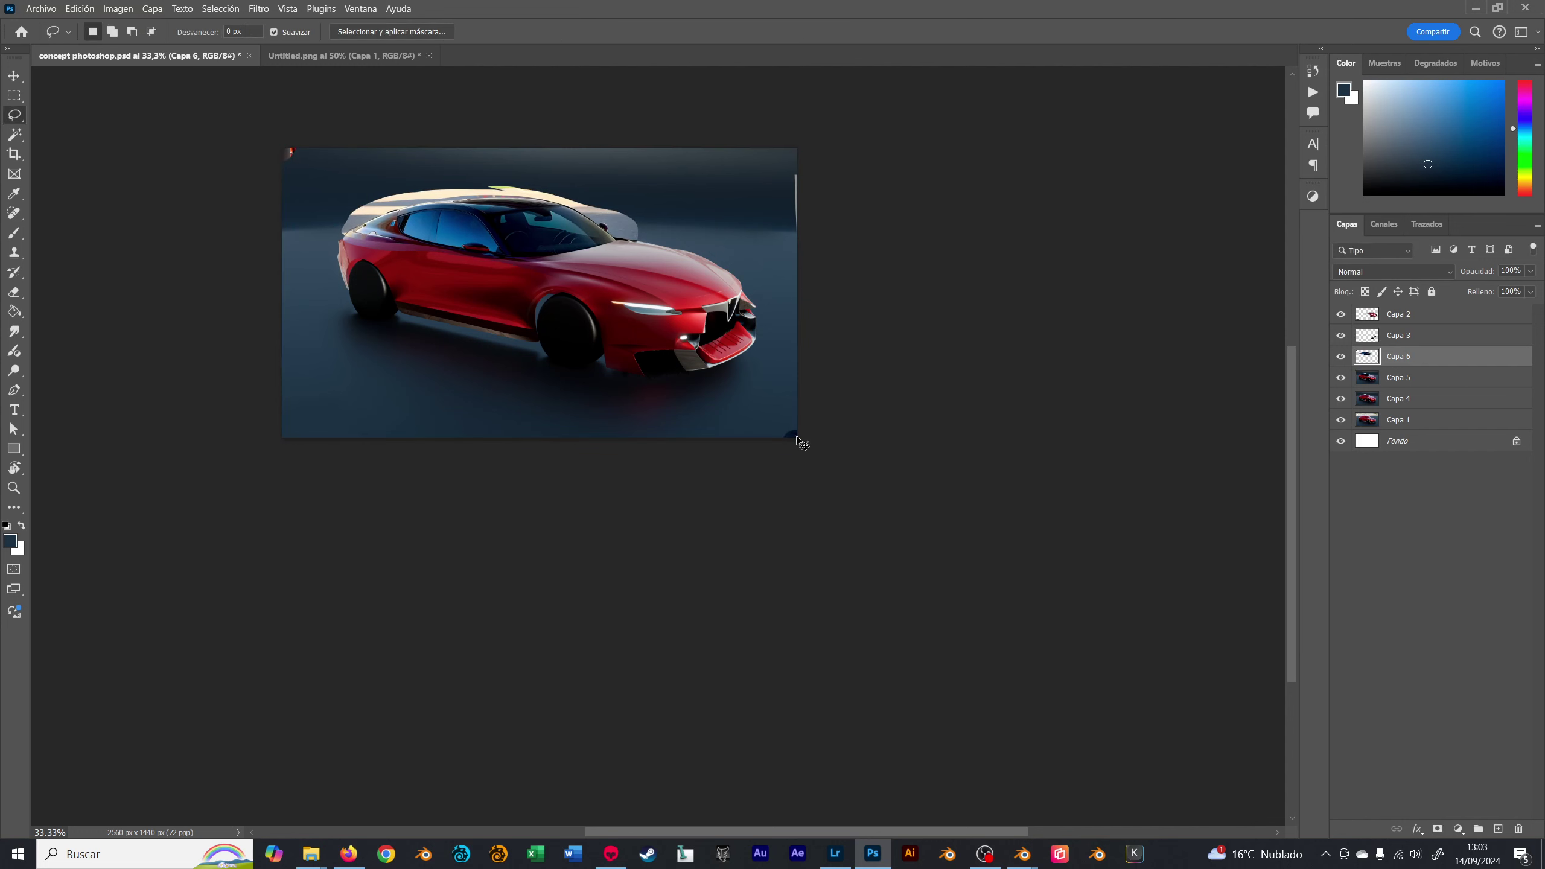
pyautogui.hotkey('ctrl', '0')
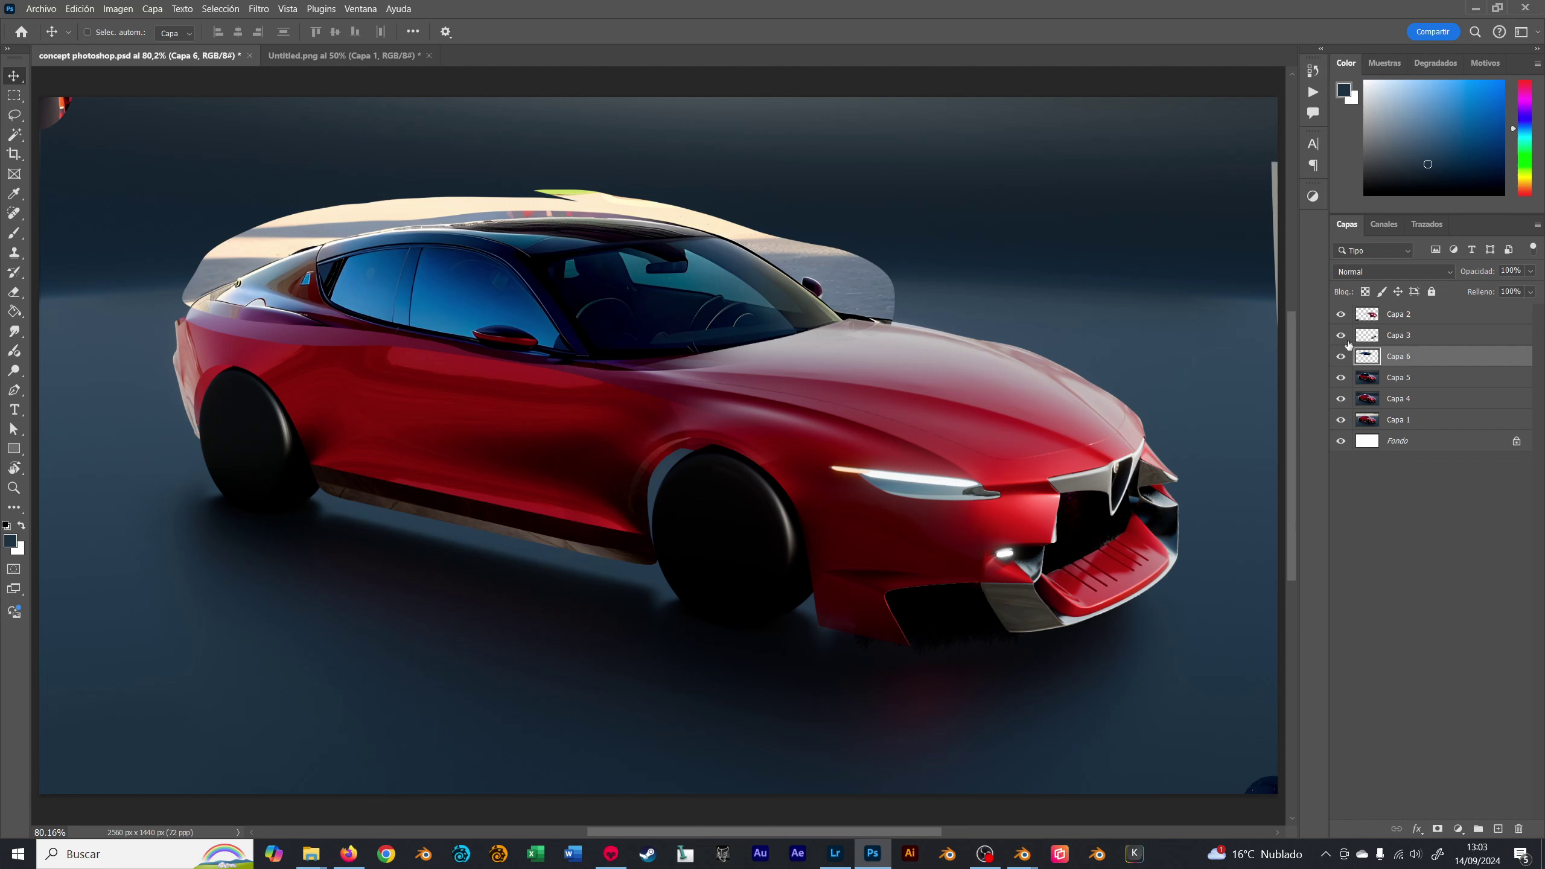
pyautogui.click(1341, 357)
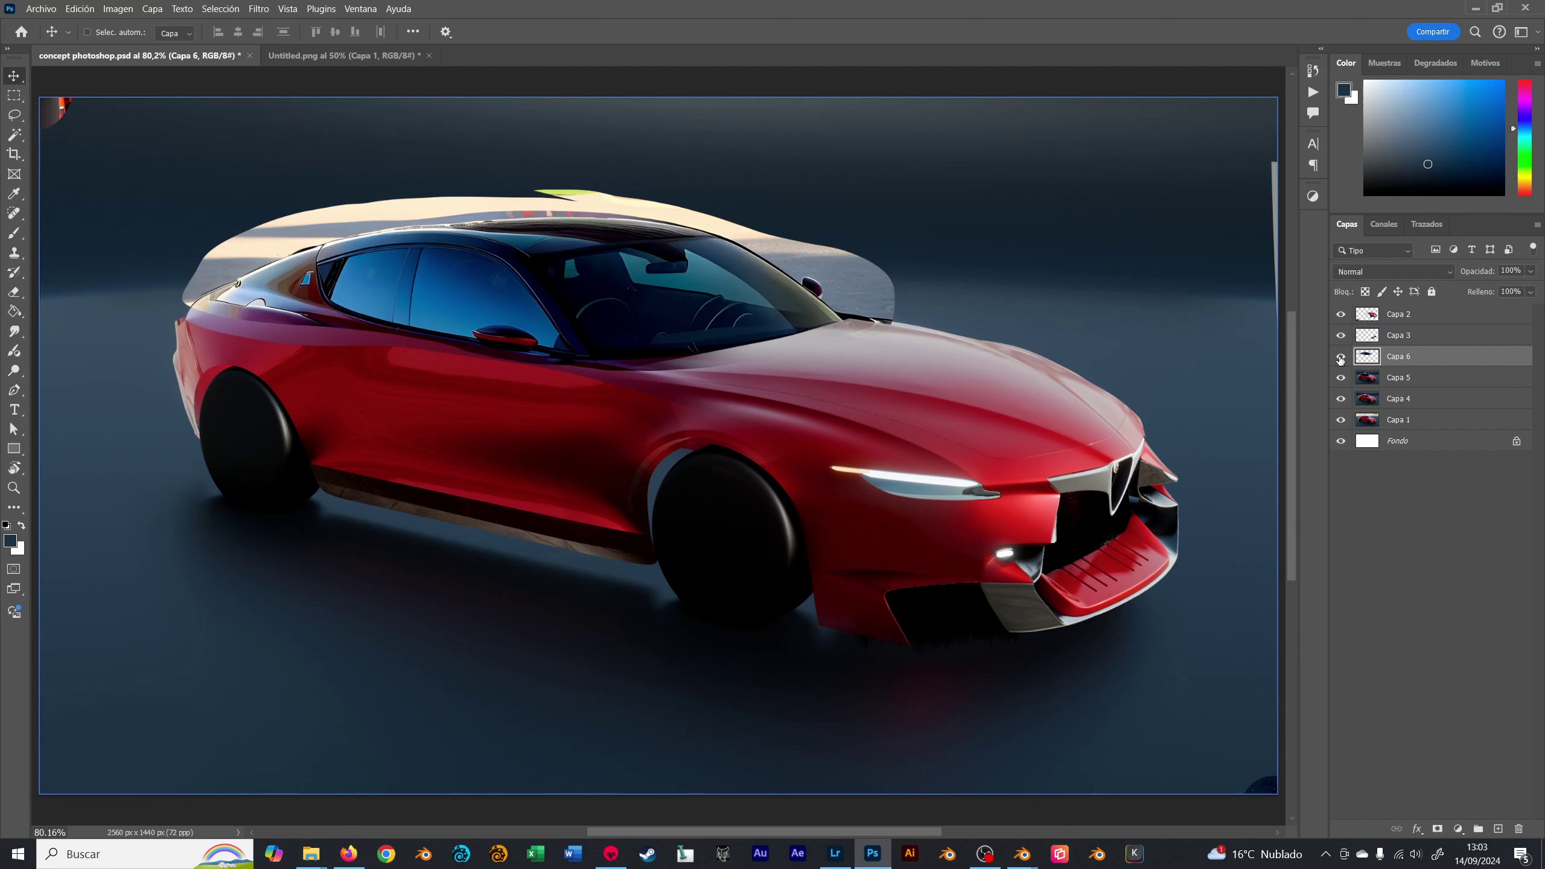
pyautogui.click(1340, 357)
pyautogui.click(1340, 357)
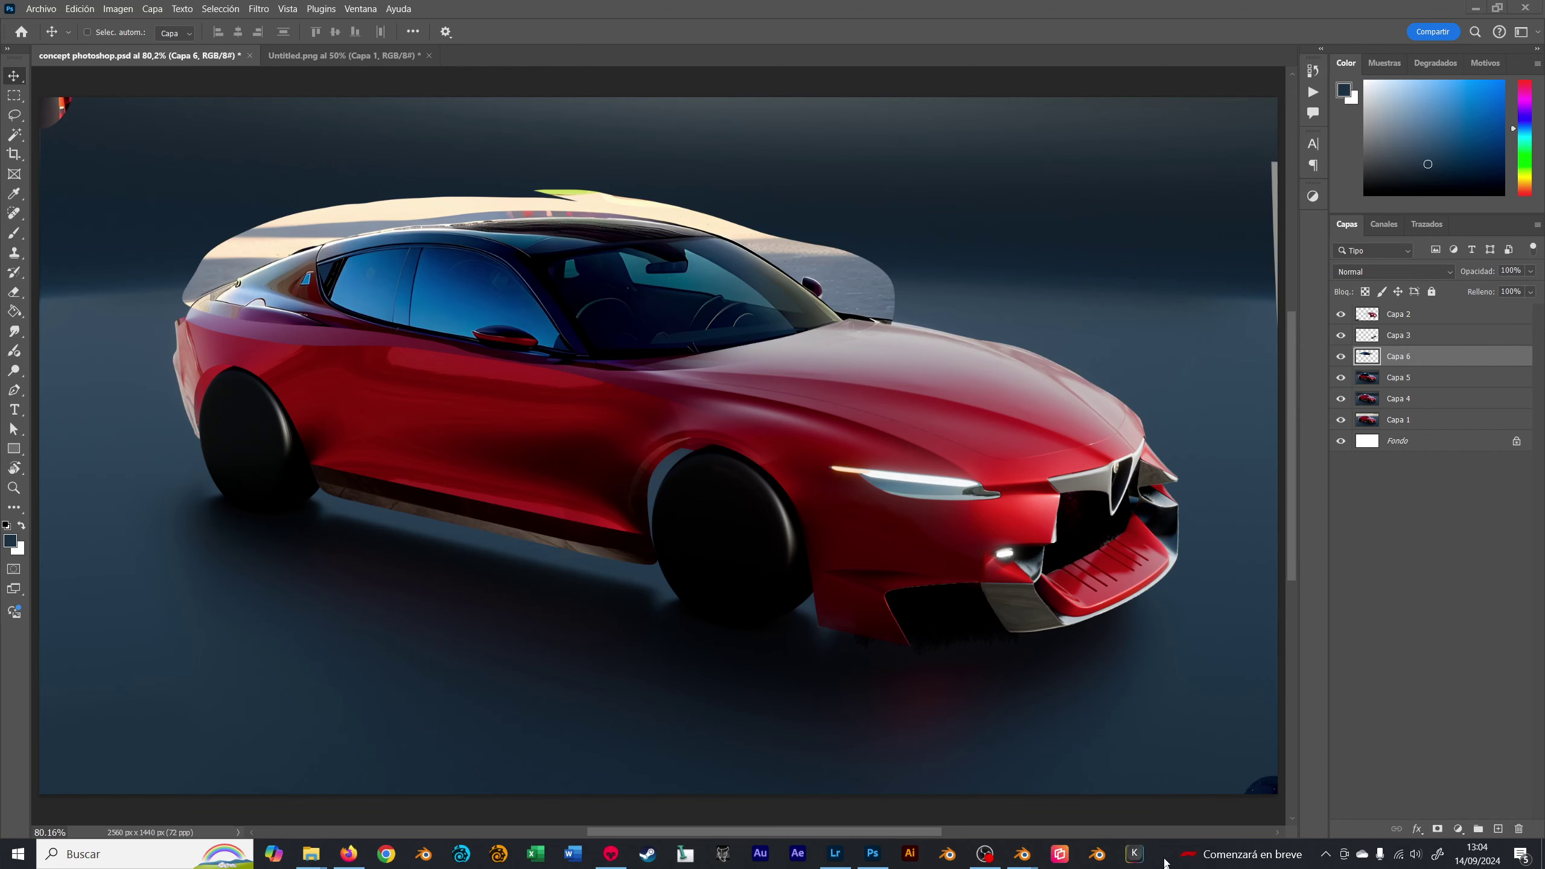
# - In Untitled.png, lasso the car's rear roof and add areas around its underside and grille
pyautogui.hotkey('ctrl', 'Tab')
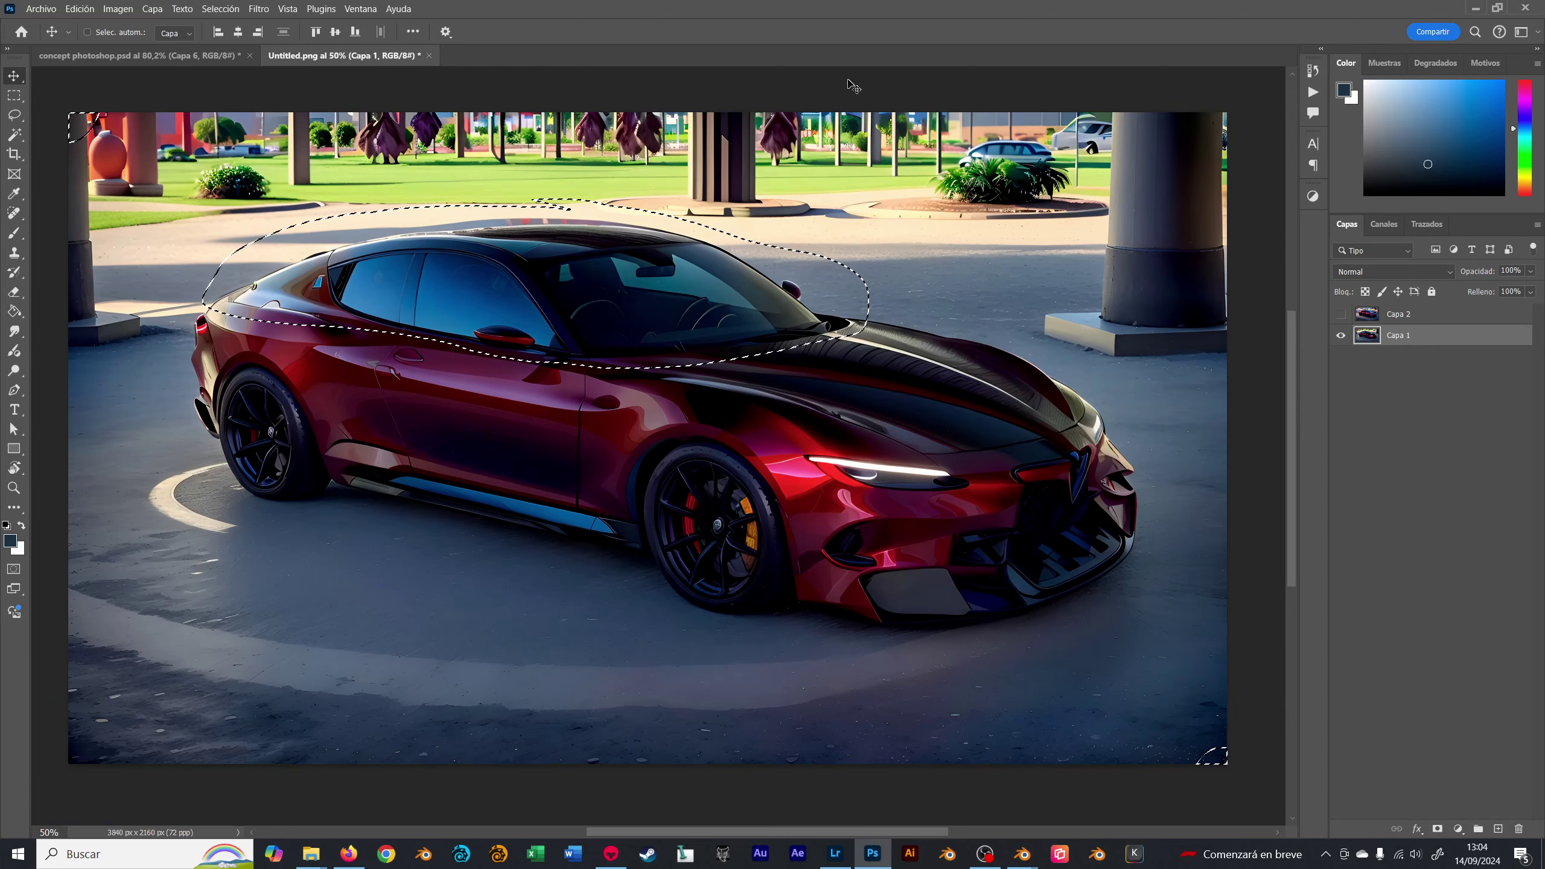
pyautogui.press('l')
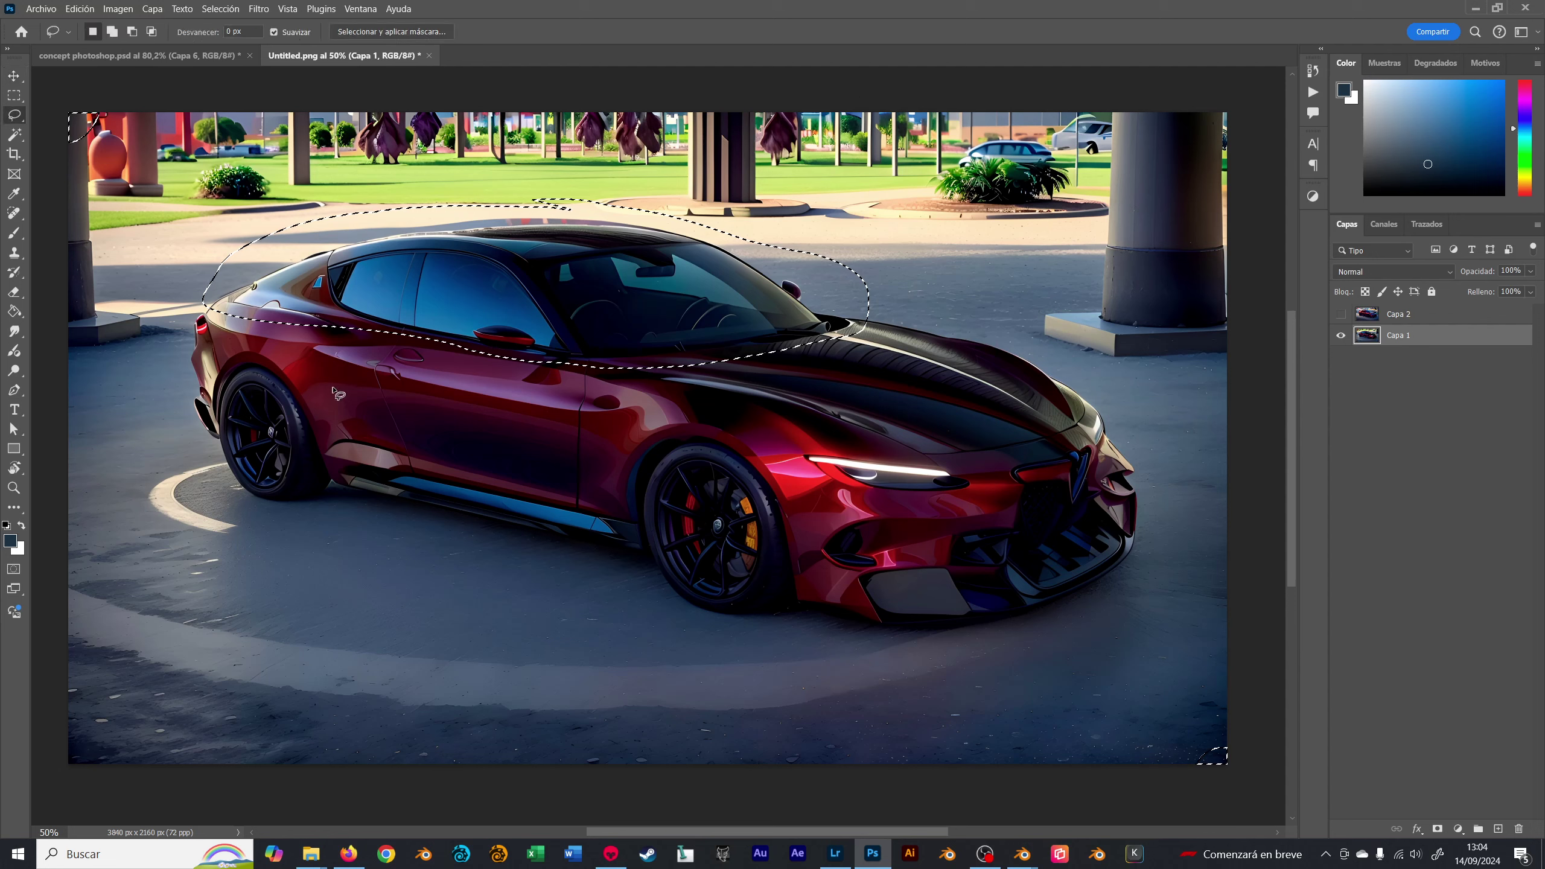
pyautogui.moveTo(283, 274)
pyautogui.keyDown('shift'); pyautogui.mouseDown()
pyautogui.moveTo(203, 291)
pyautogui.moveTo(146, 456)
pyautogui.moveTo(343, 508)
pyautogui.moveTo(362, 487)
pyautogui.moveTo(645, 559)
pyautogui.moveTo(399, 493)
pyautogui.moveTo(344, 452)
pyautogui.moveTo(401, 365)
pyautogui.mouseUp(); pyautogui.keyUp('shift')
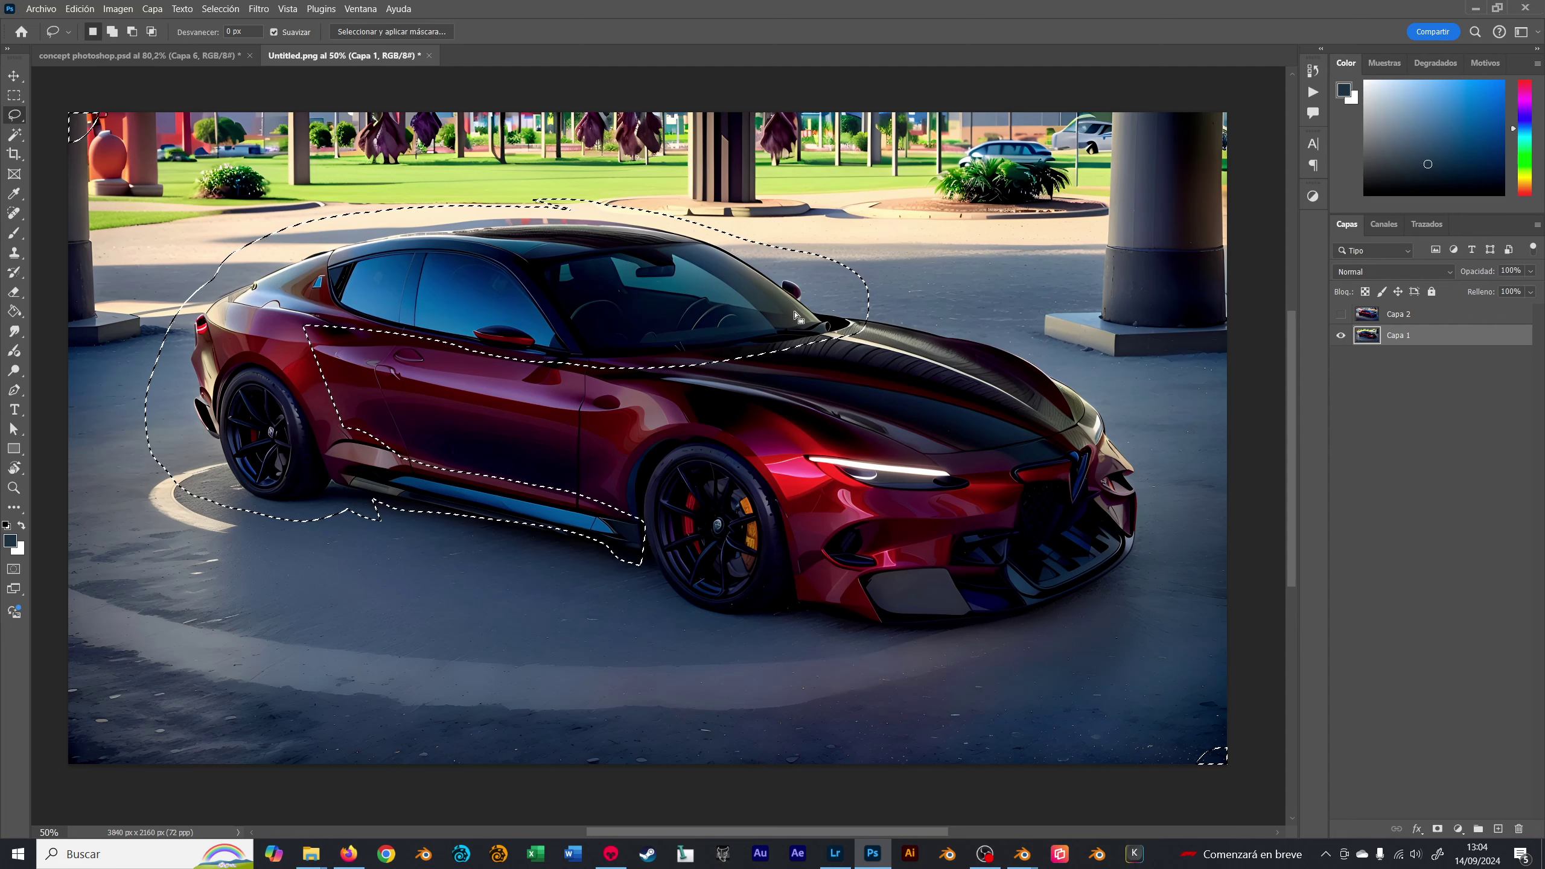
pyautogui.press('shift')
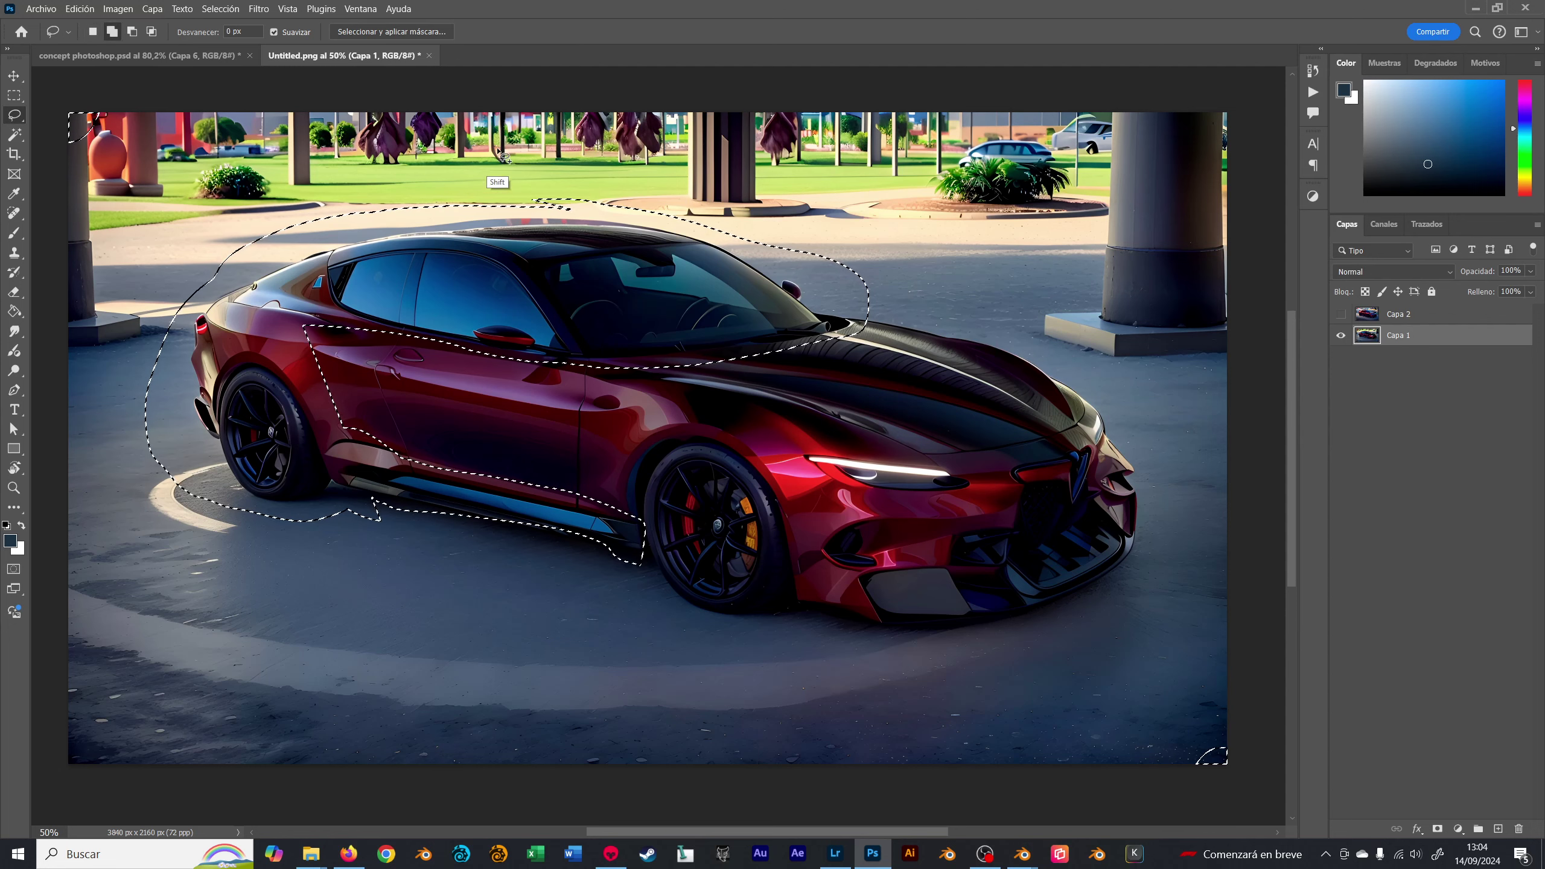
pyautogui.moveTo(369, 177)
pyautogui.keyDown('shift'); pyautogui.mouseDown()
pyautogui.moveTo(811, 535)
pyautogui.moveTo(1066, 438)
pyautogui.moveTo(851, 277)
pyautogui.moveTo(597, 152)
pyautogui.mouseUp(); pyautogui.keyUp('shift')
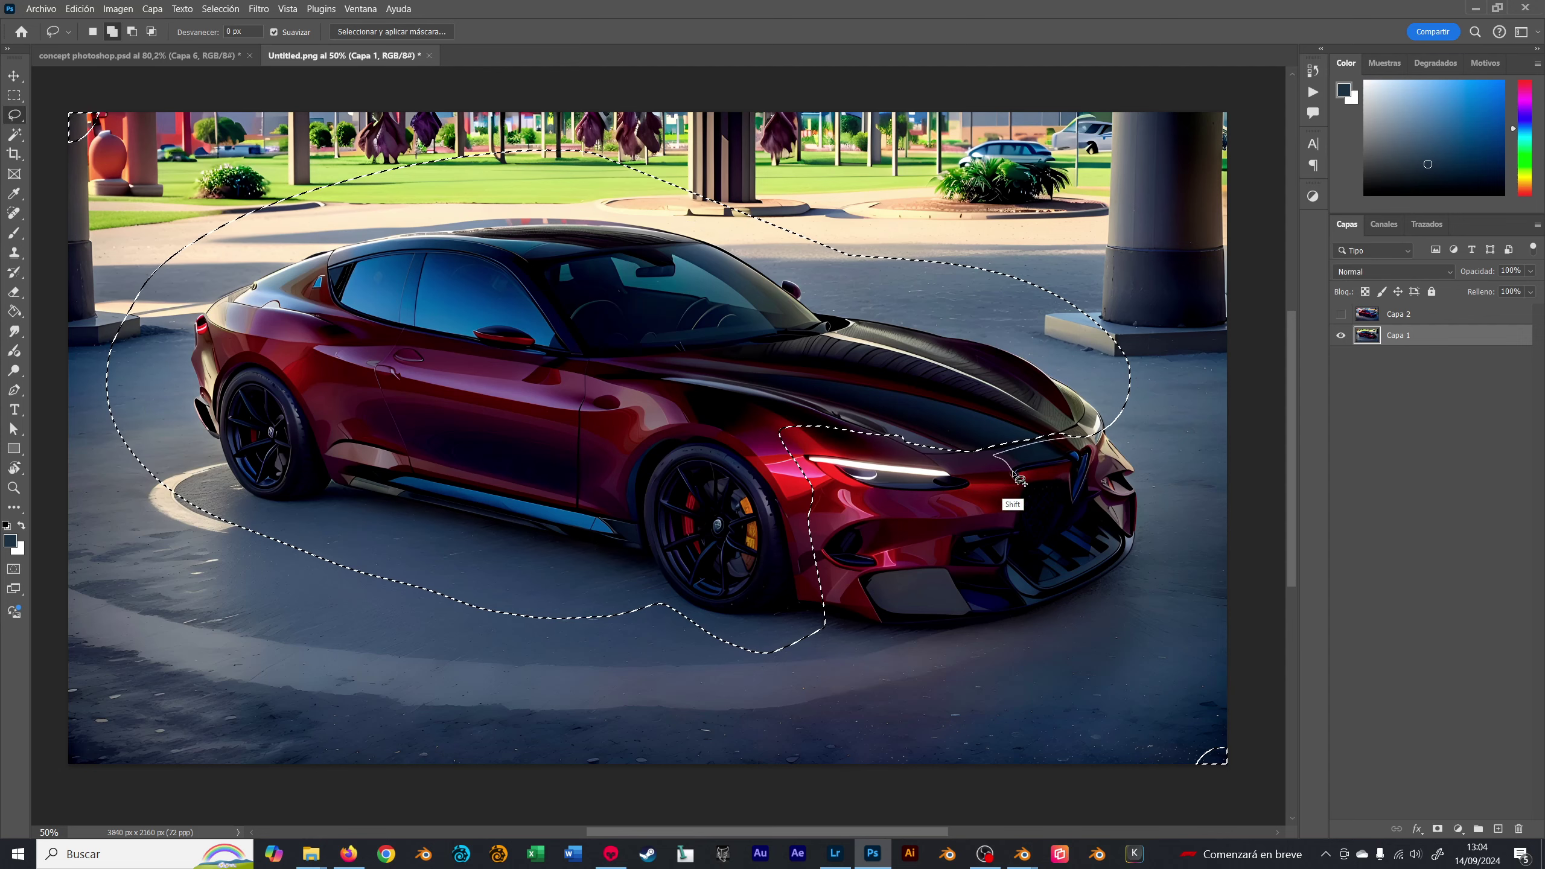
pyautogui.keyDown('shift'); pyautogui.moveTo(1012, 472); pyautogui.dragTo(1119, 426); pyautogui.keyUp('shift')
pyautogui.keyDown('shift'); pyautogui.moveTo(1077, 320); pyautogui.dragTo(1000, 456); pyautogui.keyUp('shift')
pyautogui.moveTo(916, 418)
pyautogui.keyDown('shift'); pyautogui.mouseDown()
pyautogui.moveTo(835, 514)
pyautogui.moveTo(1055, 423)
pyautogui.moveTo(1073, 437)
pyautogui.mouseUp(); pyautogui.keyUp('shift')
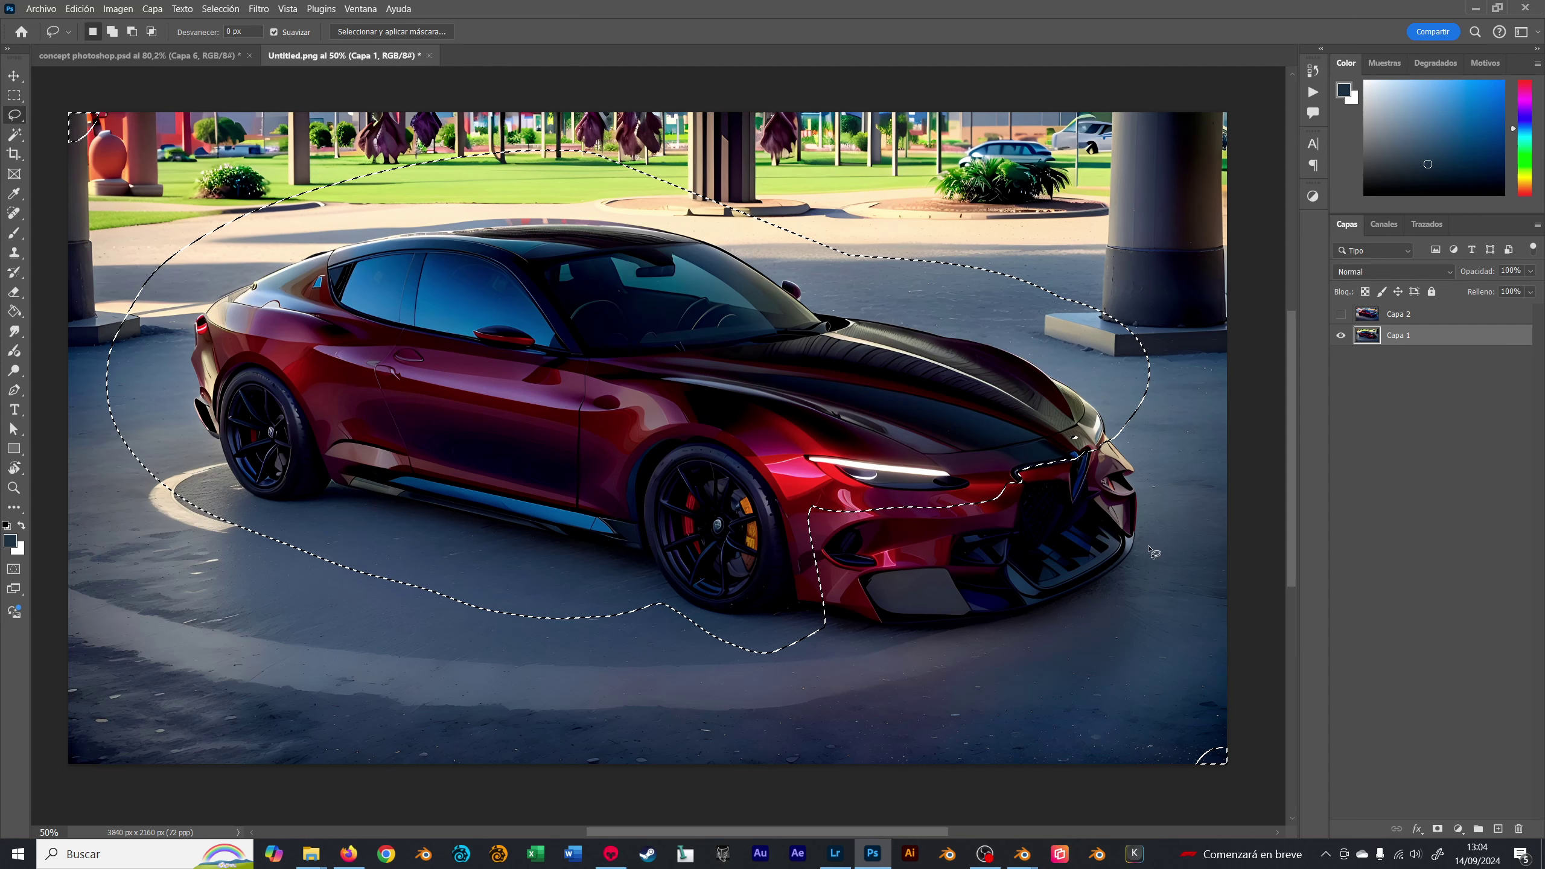
# - Extend the selection over the lower front, bumper, top edge and lower-right corner areas
pyautogui.moveTo(1152, 550)
pyautogui.keyDown('shift'); pyautogui.mouseDown()
pyautogui.moveTo(1104, 514)
pyautogui.moveTo(841, 559)
pyautogui.moveTo(1165, 496)
pyautogui.mouseUp(); pyautogui.keyUp('shift')
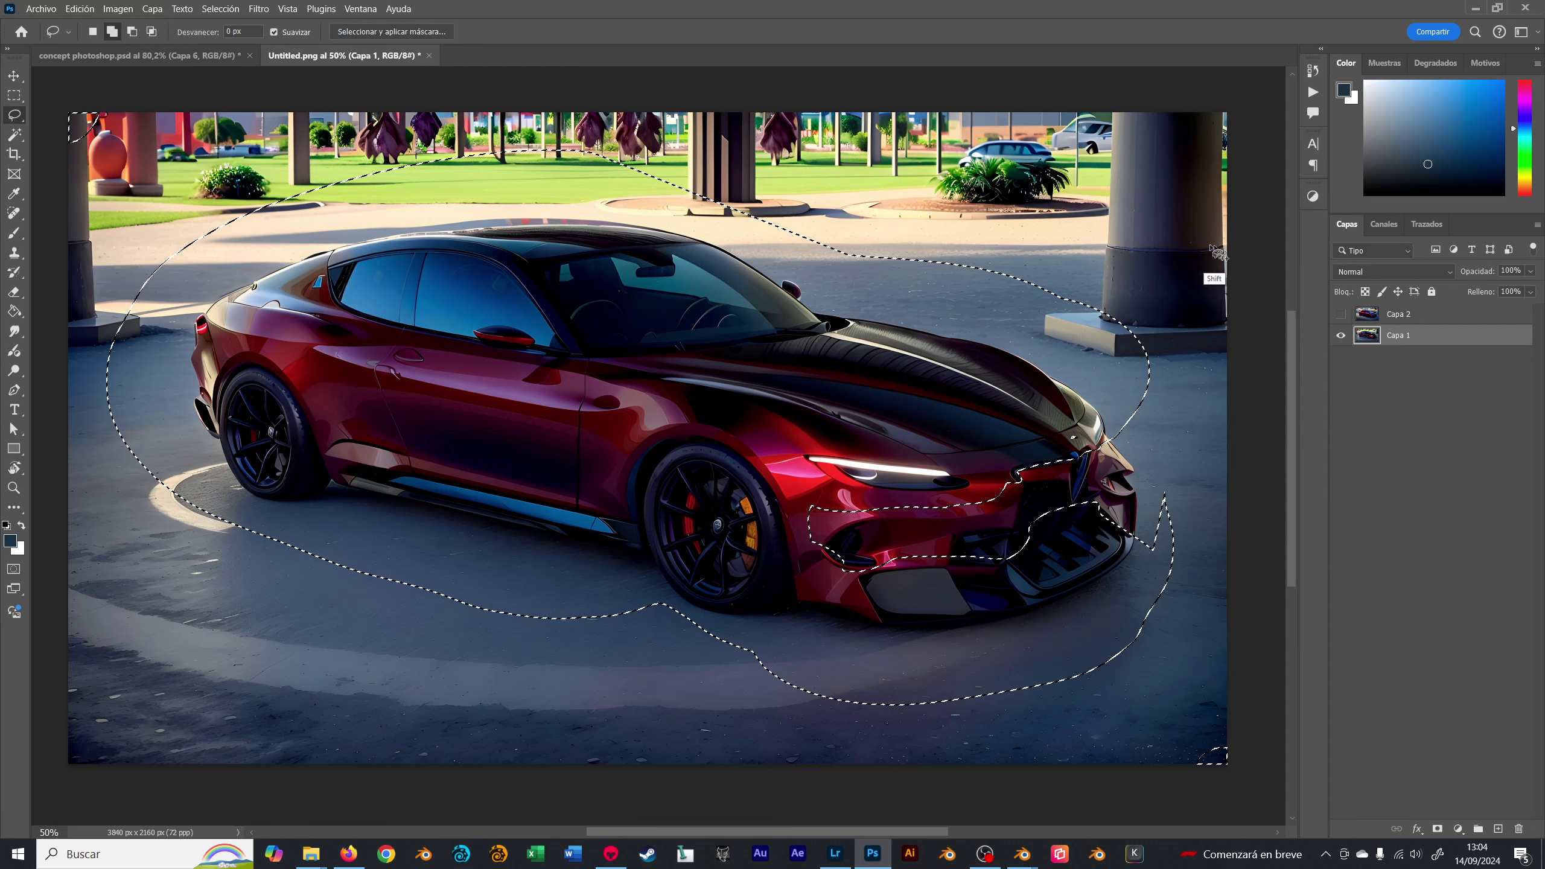
pyautogui.moveTo(1217, 245)
pyautogui.keyDown('shift'); pyautogui.mouseDown()
pyautogui.moveTo(1097, 420)
pyautogui.moveTo(1214, 246)
pyautogui.mouseUp(); pyautogui.keyUp('shift')
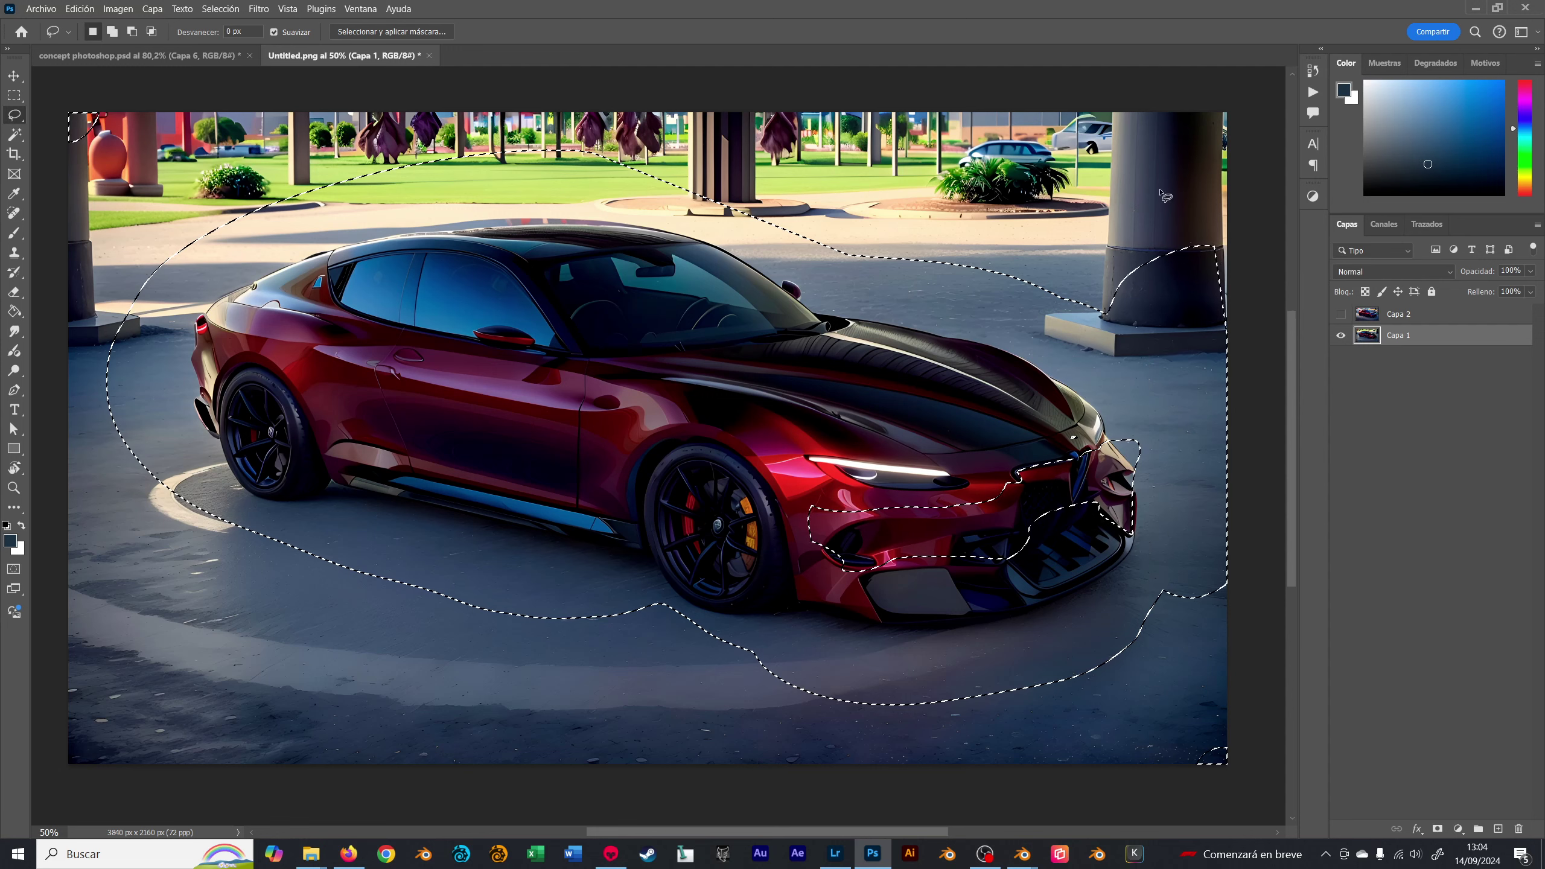
pyautogui.keyDown('ctrl'); pyautogui.keyDown('alt'); pyautogui.scroll(-2, 985, 290); pyautogui.keyUp('alt'); pyautogui.keyUp('ctrl')
pyautogui.keyDown('ctrl'); pyautogui.keyDown('alt'); pyautogui.scroll(-1, 984, 290); pyautogui.keyUp('alt'); pyautogui.keyUp('ctrl')
pyautogui.moveTo(374, 259)
pyautogui.keyDown('shift'); pyautogui.mouseDown()
pyautogui.moveTo(912, 299)
pyautogui.moveTo(377, 255)
pyautogui.moveTo(475, 636)
pyautogui.moveTo(559, 274)
pyautogui.mouseUp(); pyautogui.keyUp('shift')
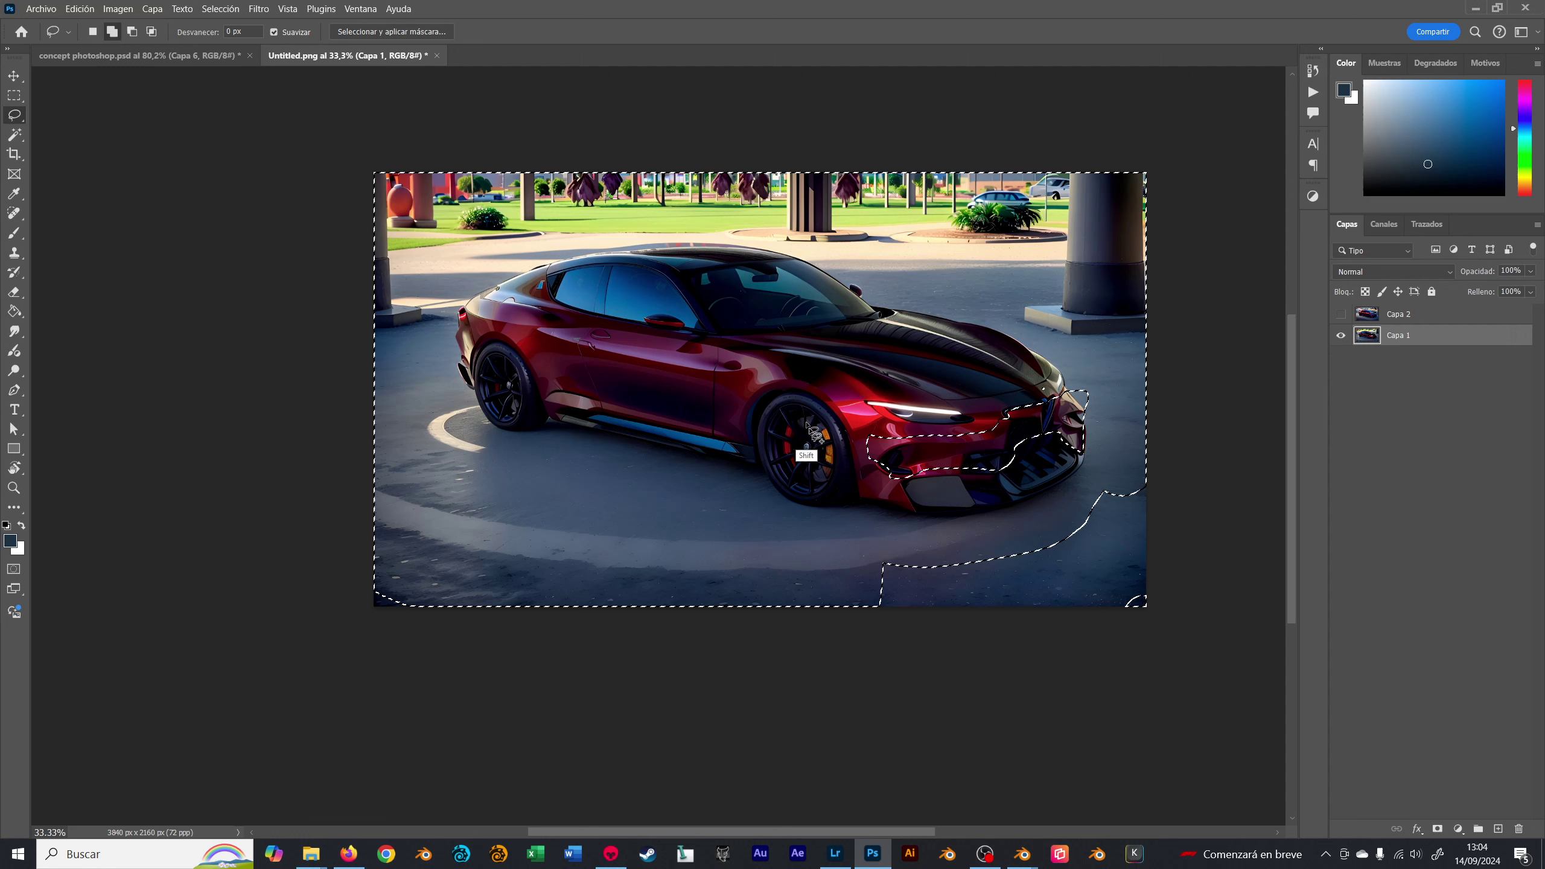
pyautogui.keyDown('shift'); pyautogui.moveTo(993, 548); pyautogui.dragTo(1138, 465); pyautogui.keyUp('shift')
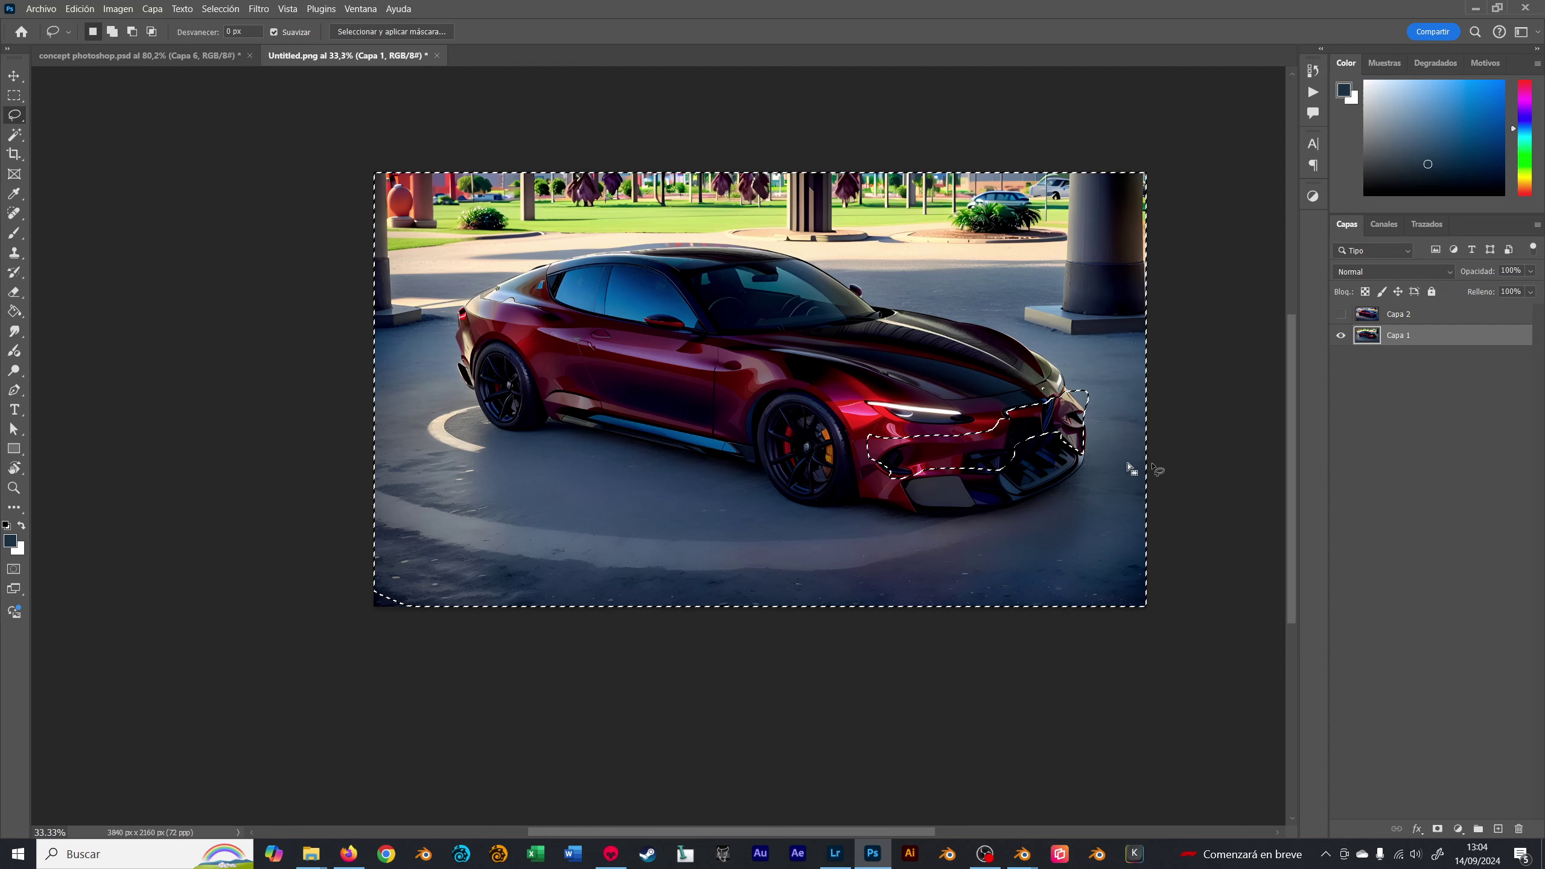
pyautogui.hotkey('ctrl', 'Tab')
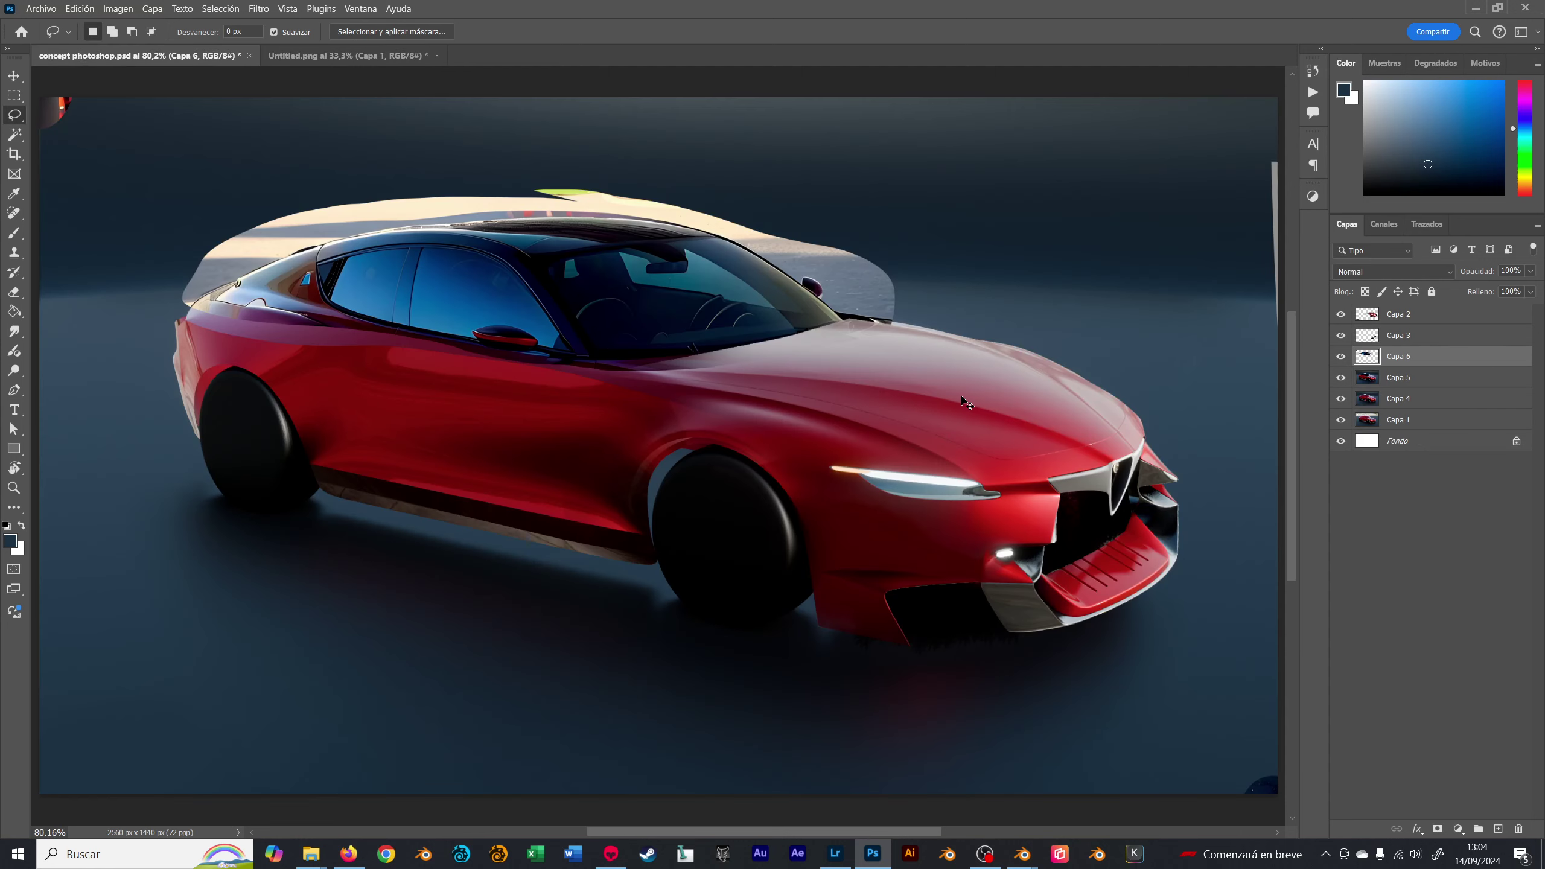
# - Paste the street scene into concept photoshop.psd as Capa 7, scaled to 66.67%
pyautogui.hotkey('ctrl', 'v')
pyautogui.hotkey('ctrl', 't')
pyautogui.hotkey('ctrl', '-')
pyautogui.hotkey('ctrl', '-')
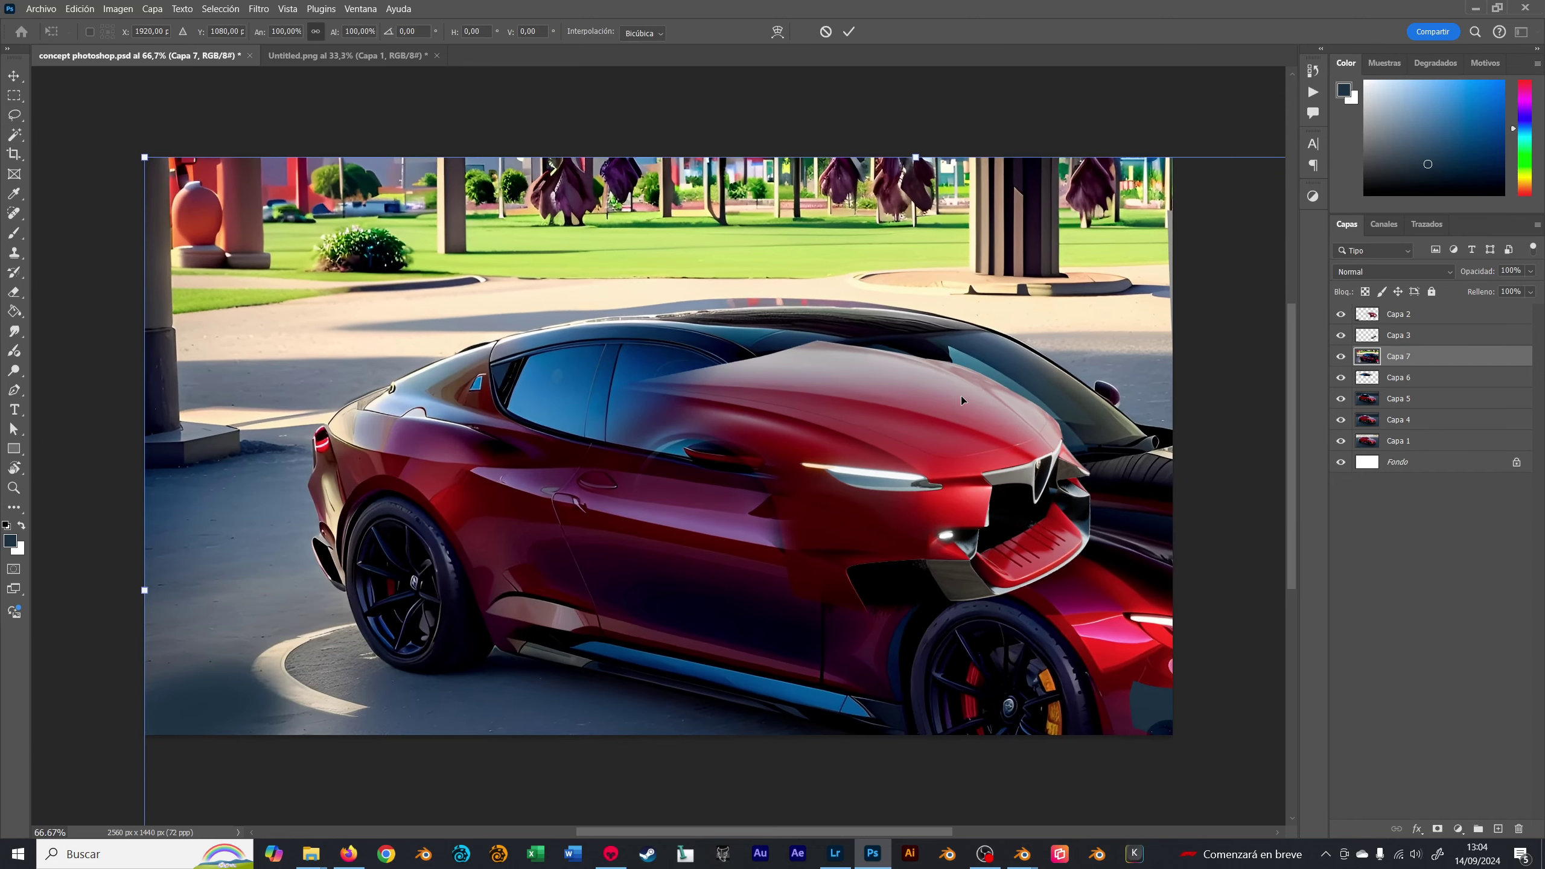
pyautogui.hotkey('ctrl', '-')
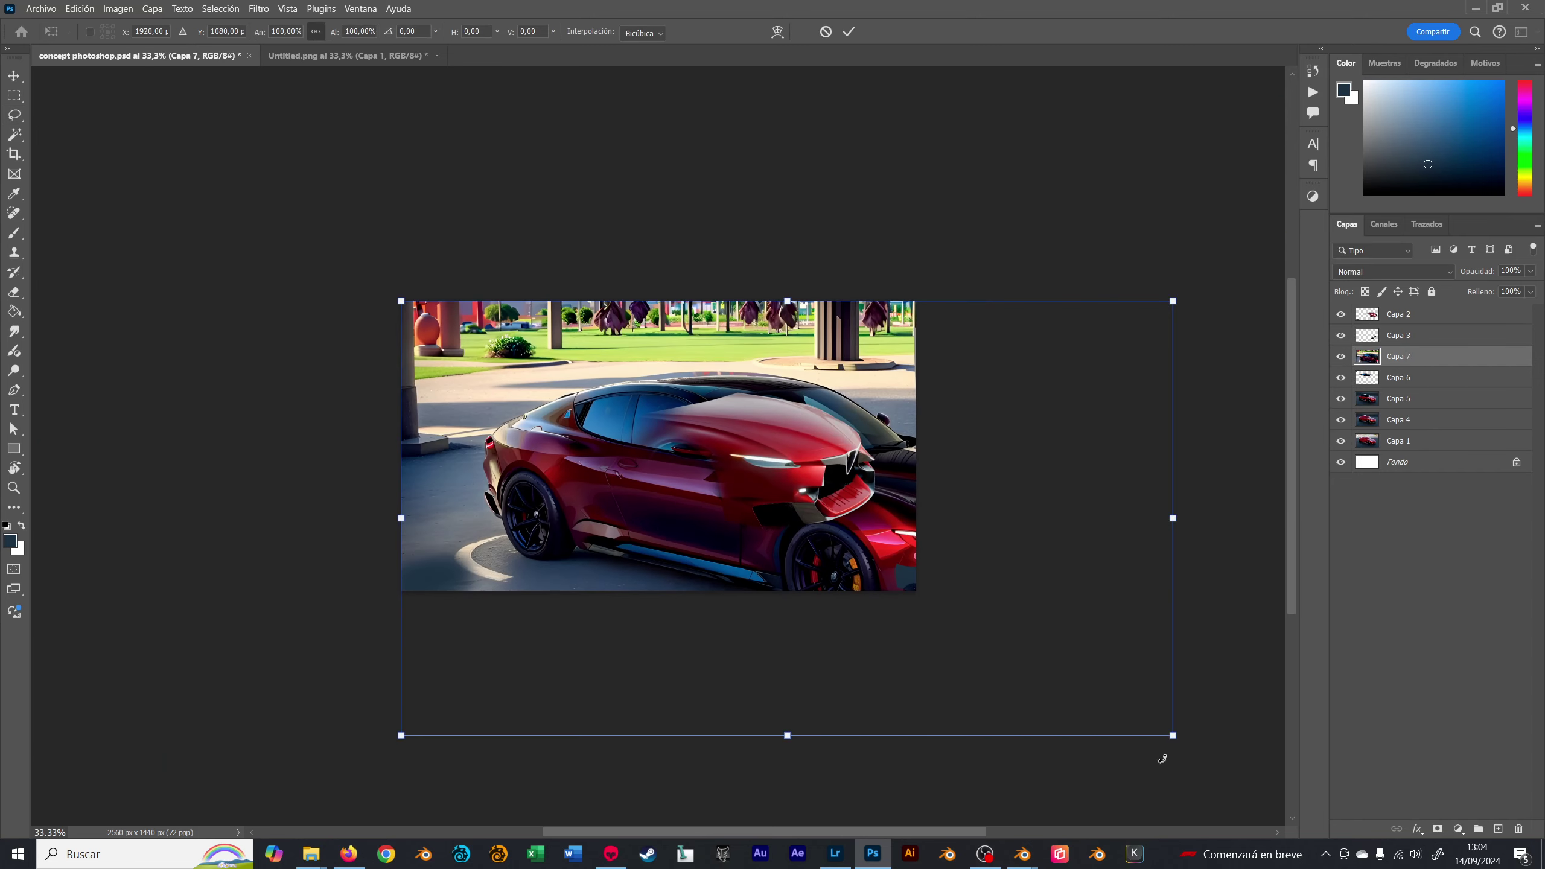
pyautogui.moveTo(1172, 735); pyautogui.dragTo(915, 589)
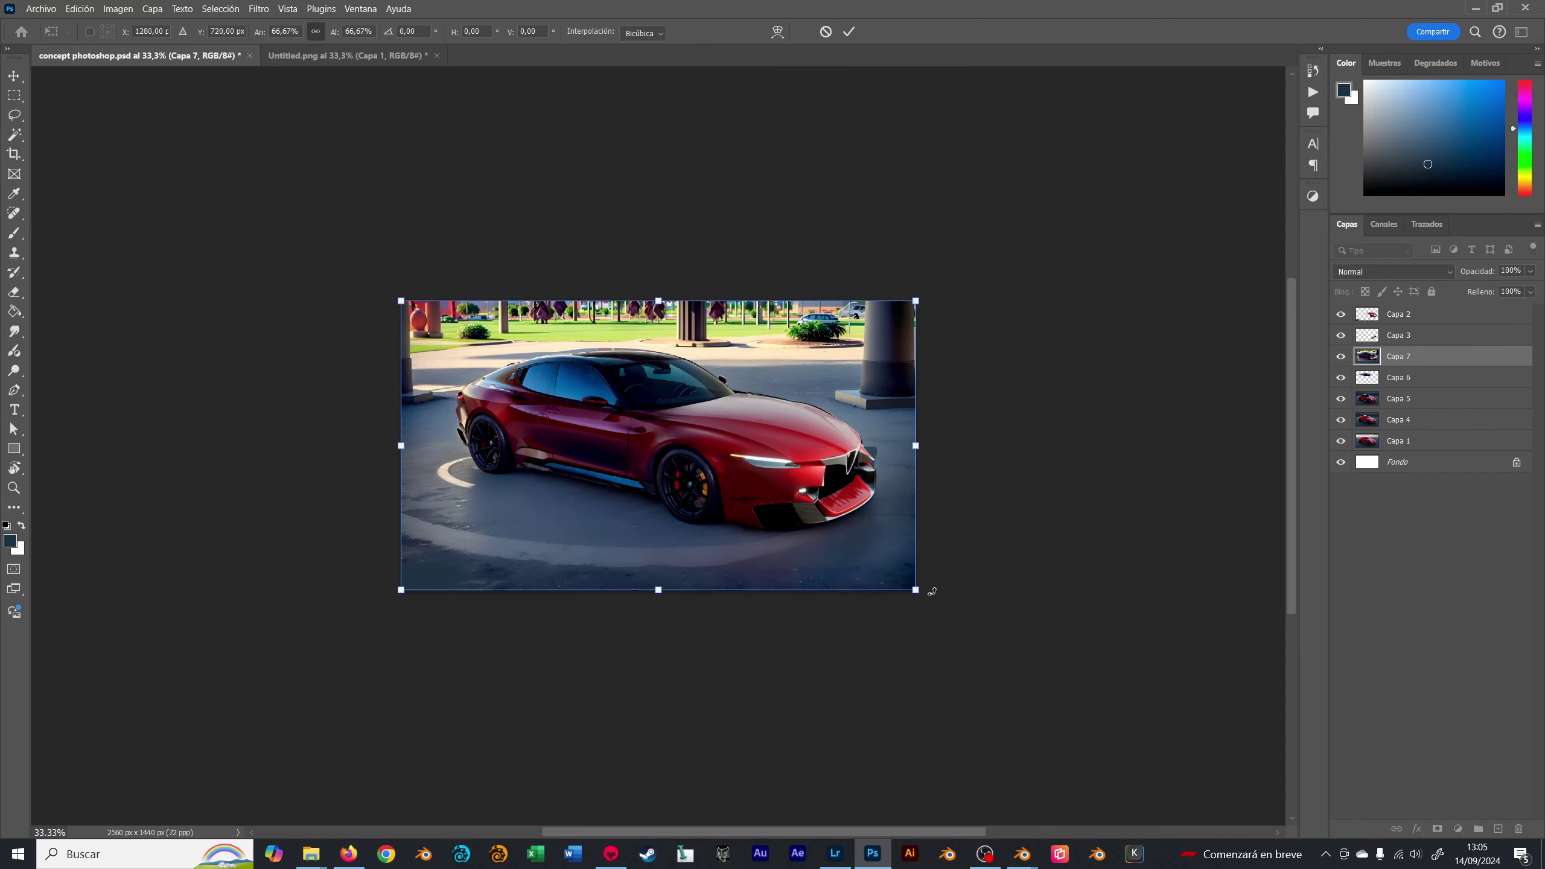
pyautogui.press('Return')
pyautogui.press('l')
pyautogui.hotkey('ctrl', '0')
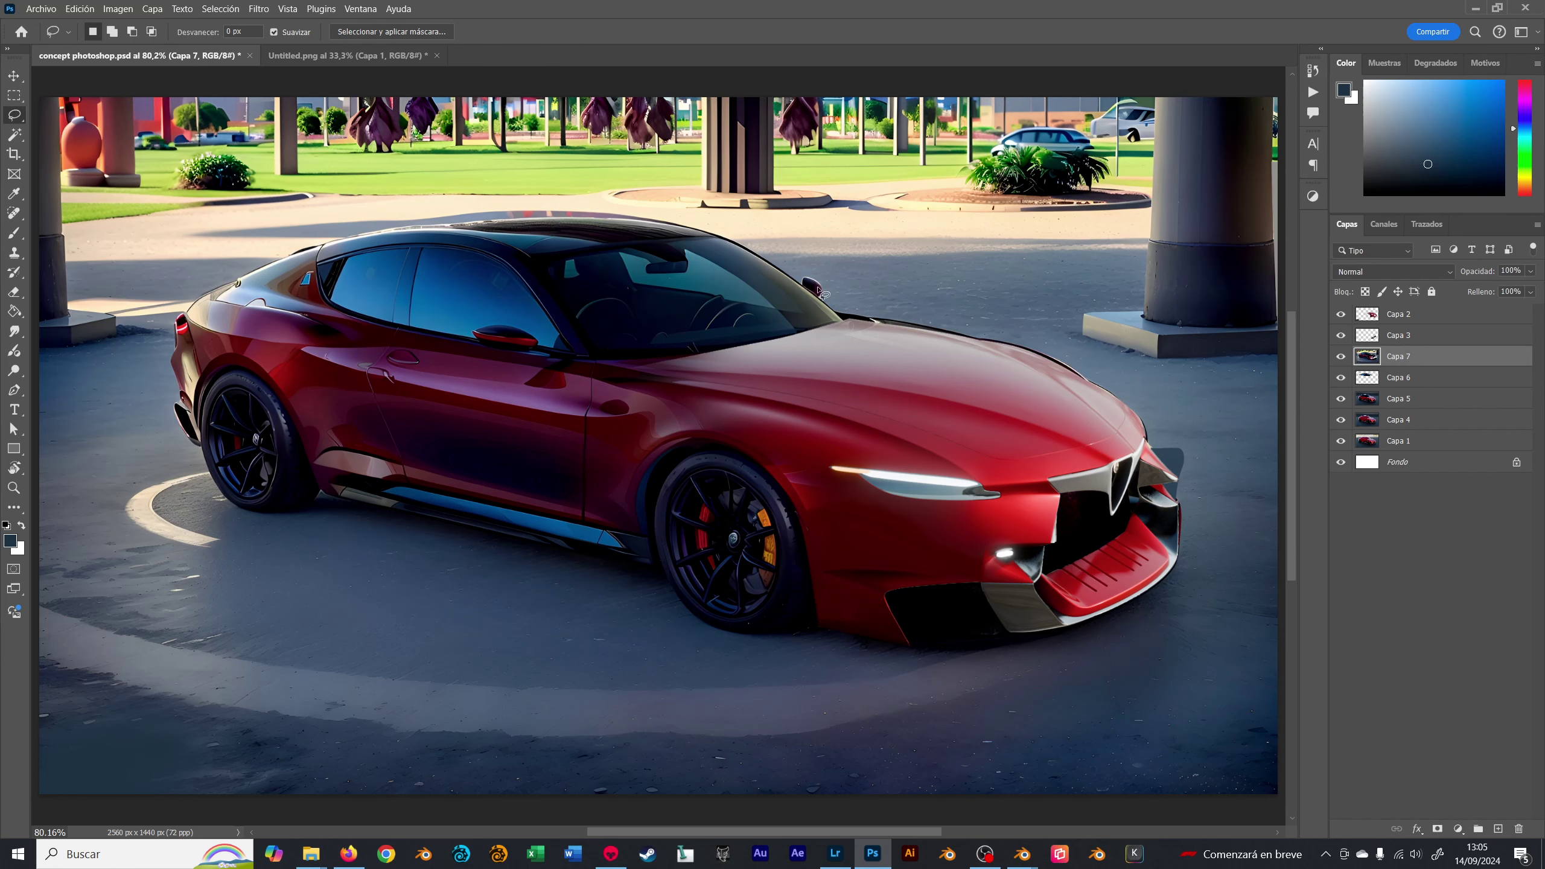
# - Move Capa 7 and then Capa 2 to the top of the layer stack
pyautogui.click(1340, 357)
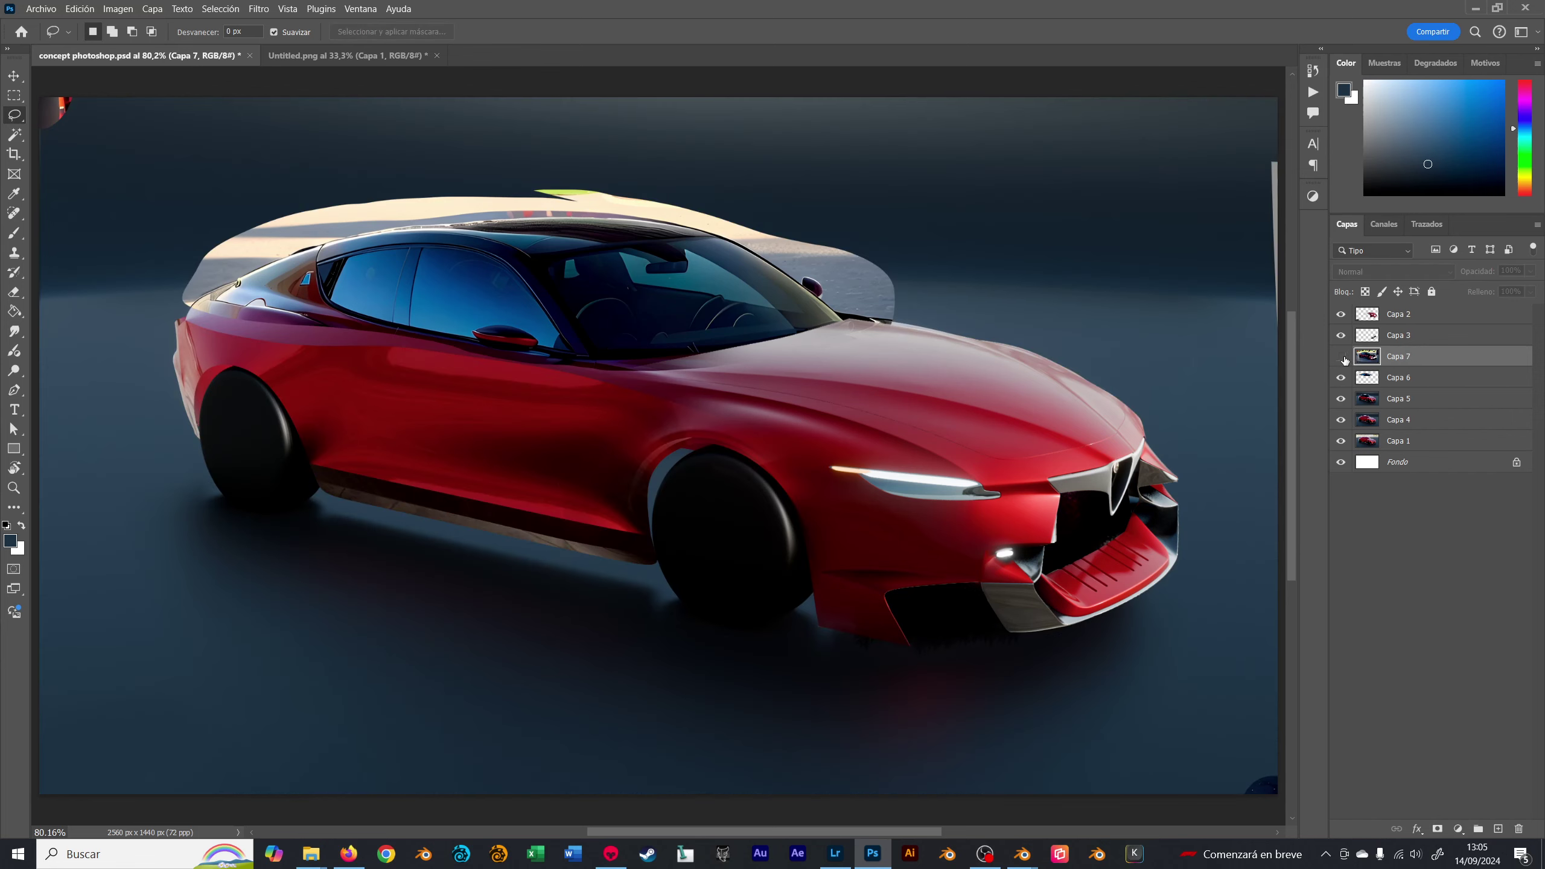
pyautogui.click(1340, 357)
pyautogui.moveTo(1369, 357); pyautogui.dragTo(1389, 314)
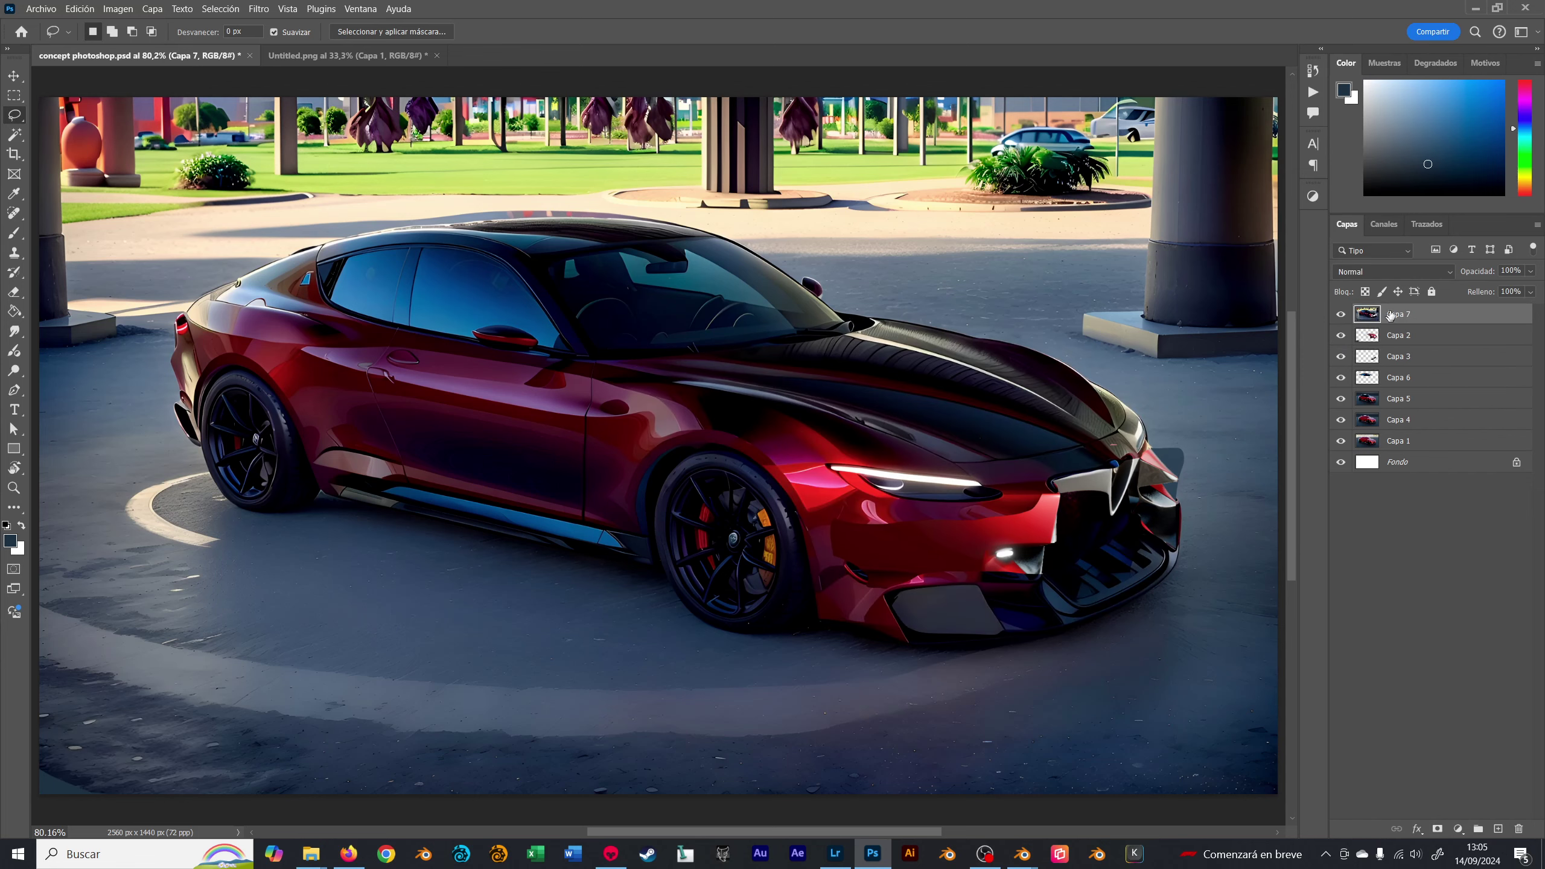
pyautogui.click(1341, 314)
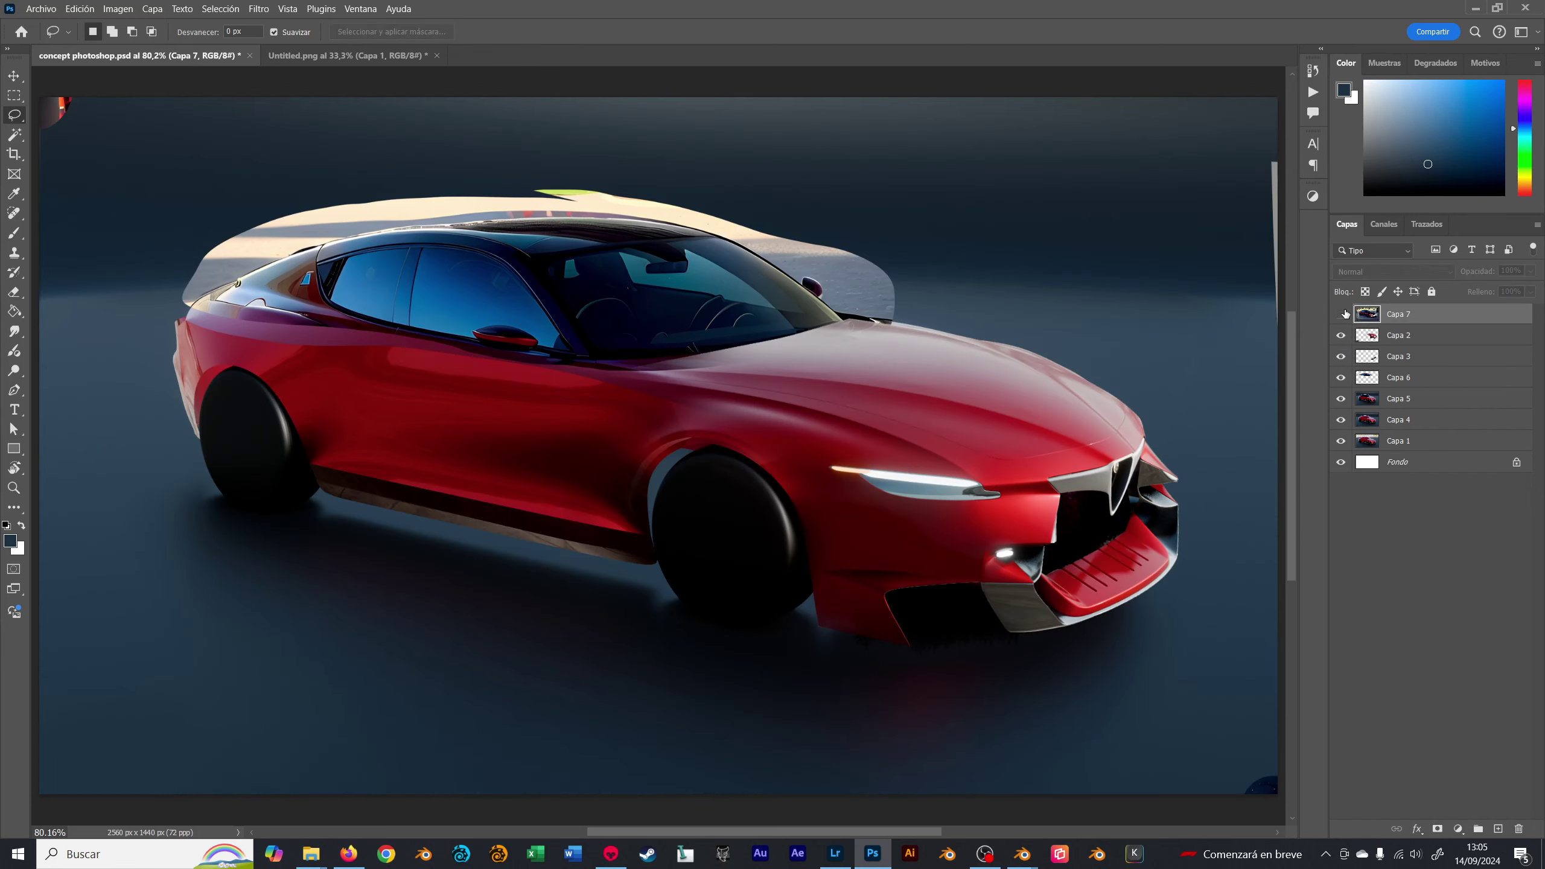
pyautogui.click(1372, 336)
pyautogui.moveTo(1385, 324); pyautogui.dragTo(1397, 310)
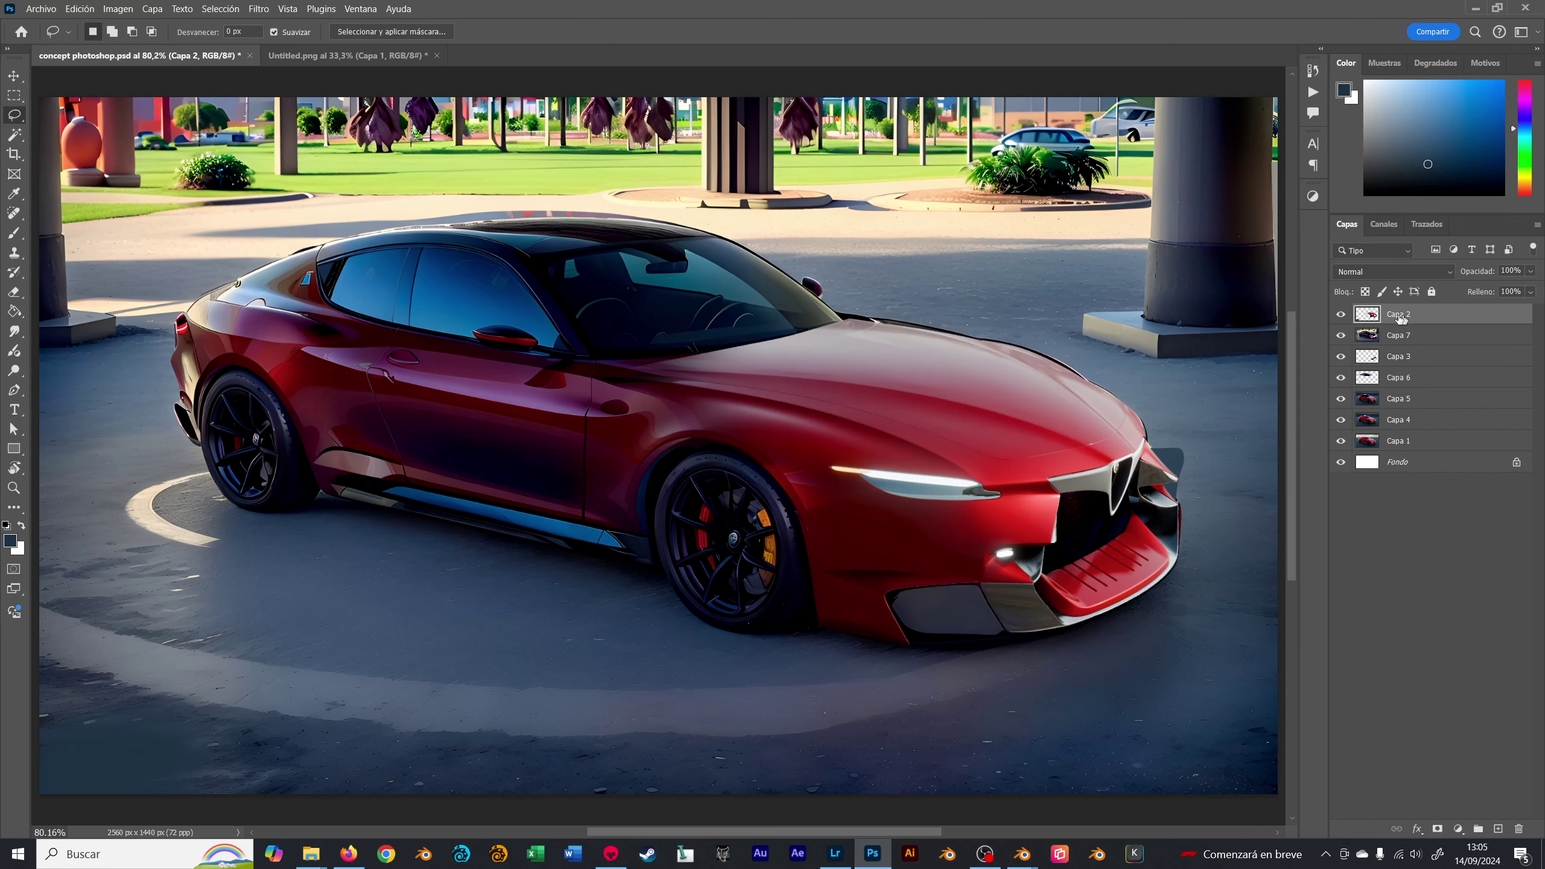
# - Toggle Capa 2, Capa 7 and Capa 3 on and off to compare the hood and bumper
pyautogui.click(1339, 315)
pyautogui.click(1341, 315)
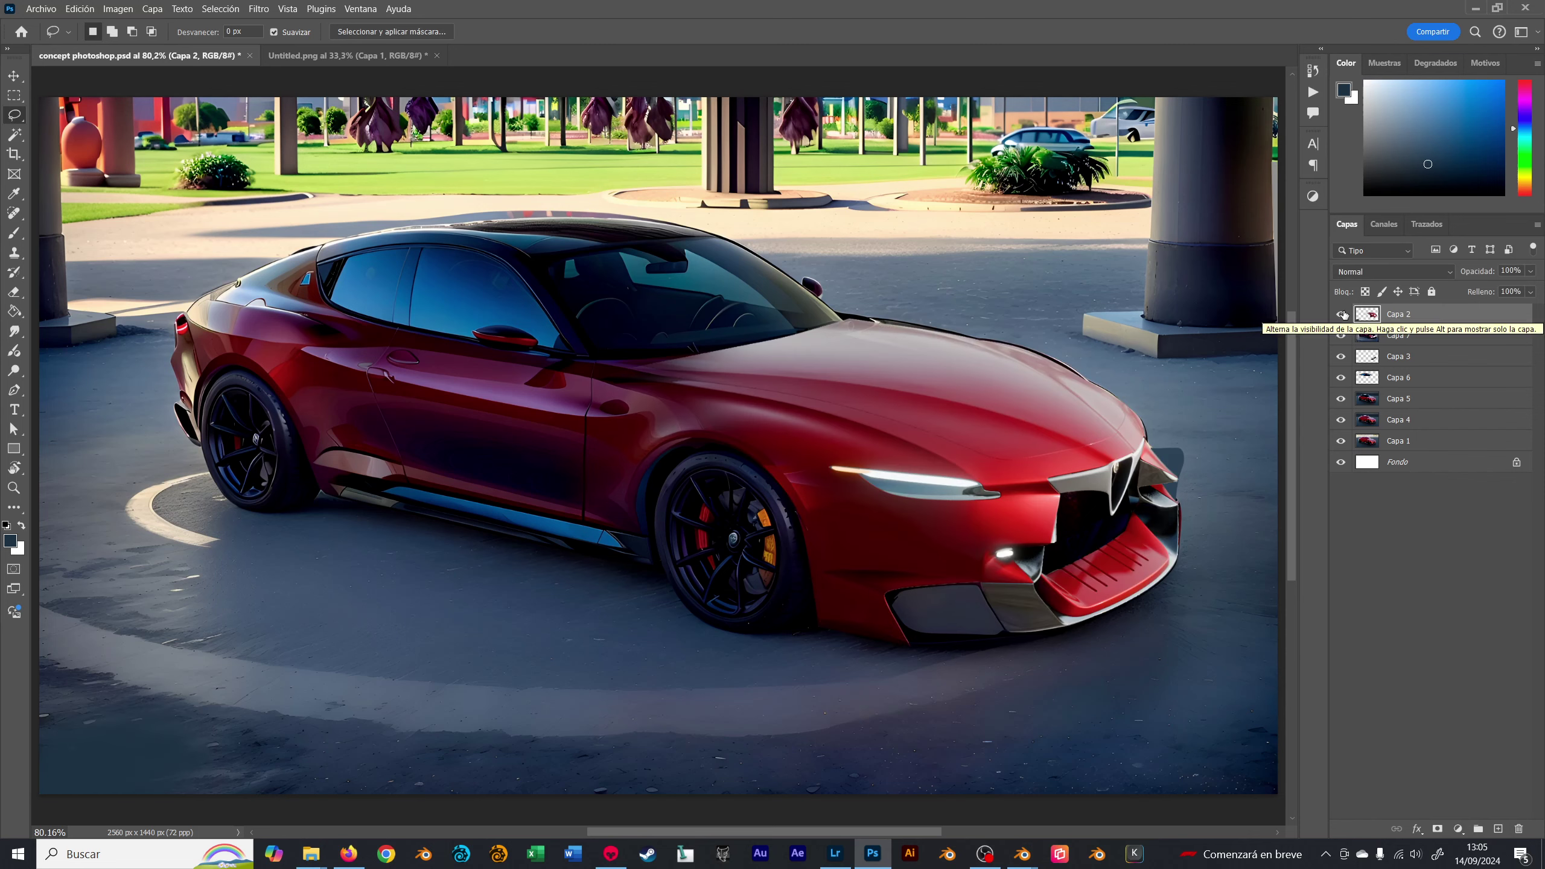
pyautogui.click(1343, 315)
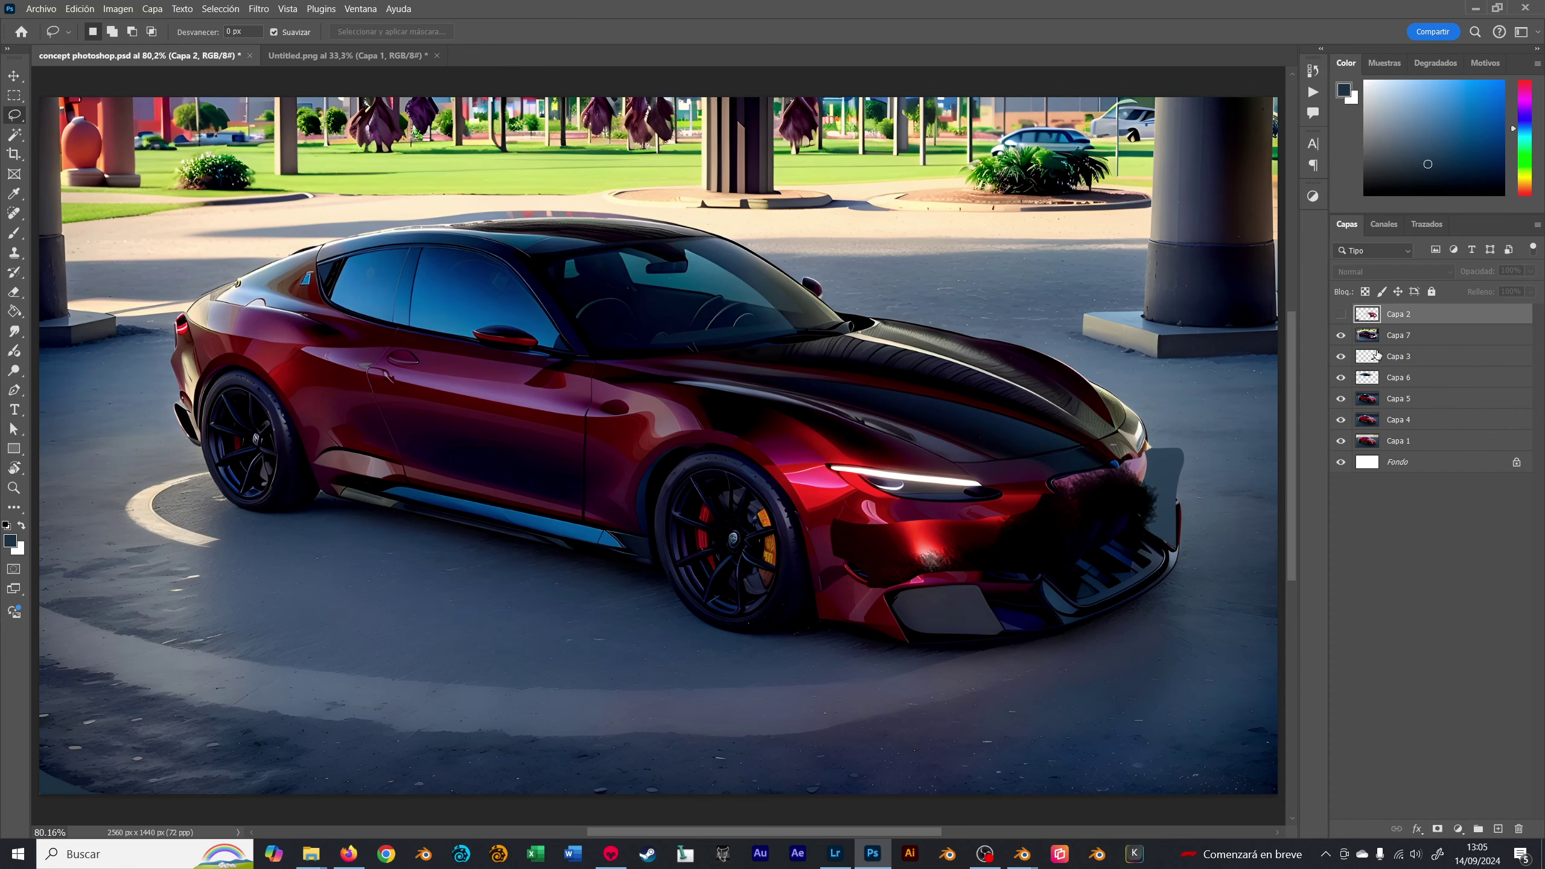
pyautogui.click(1341, 336)
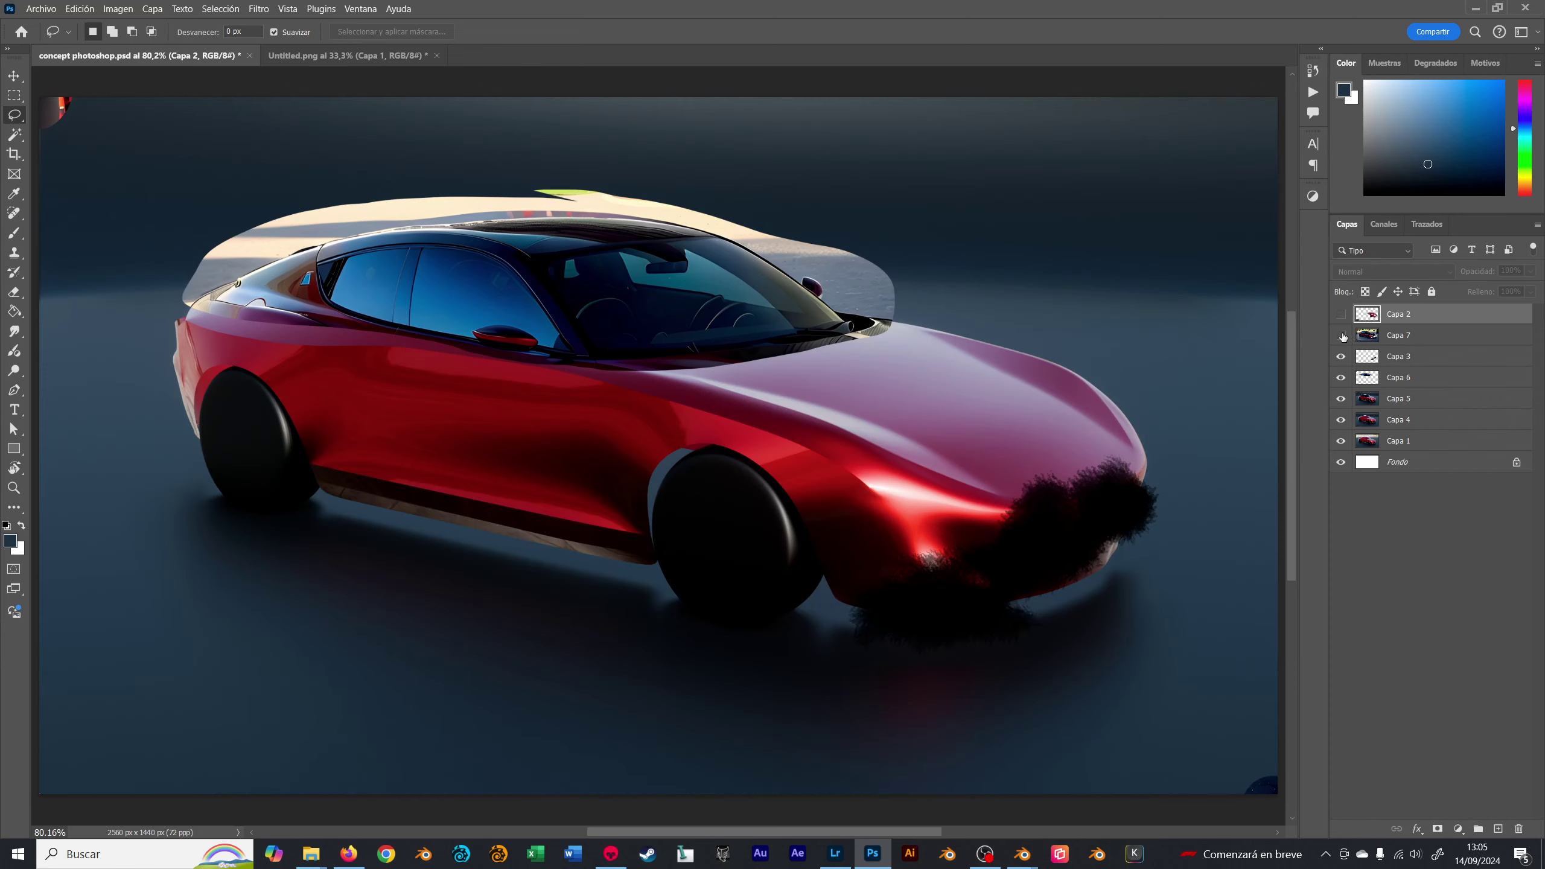
pyautogui.click(1341, 335)
pyautogui.click(1342, 357)
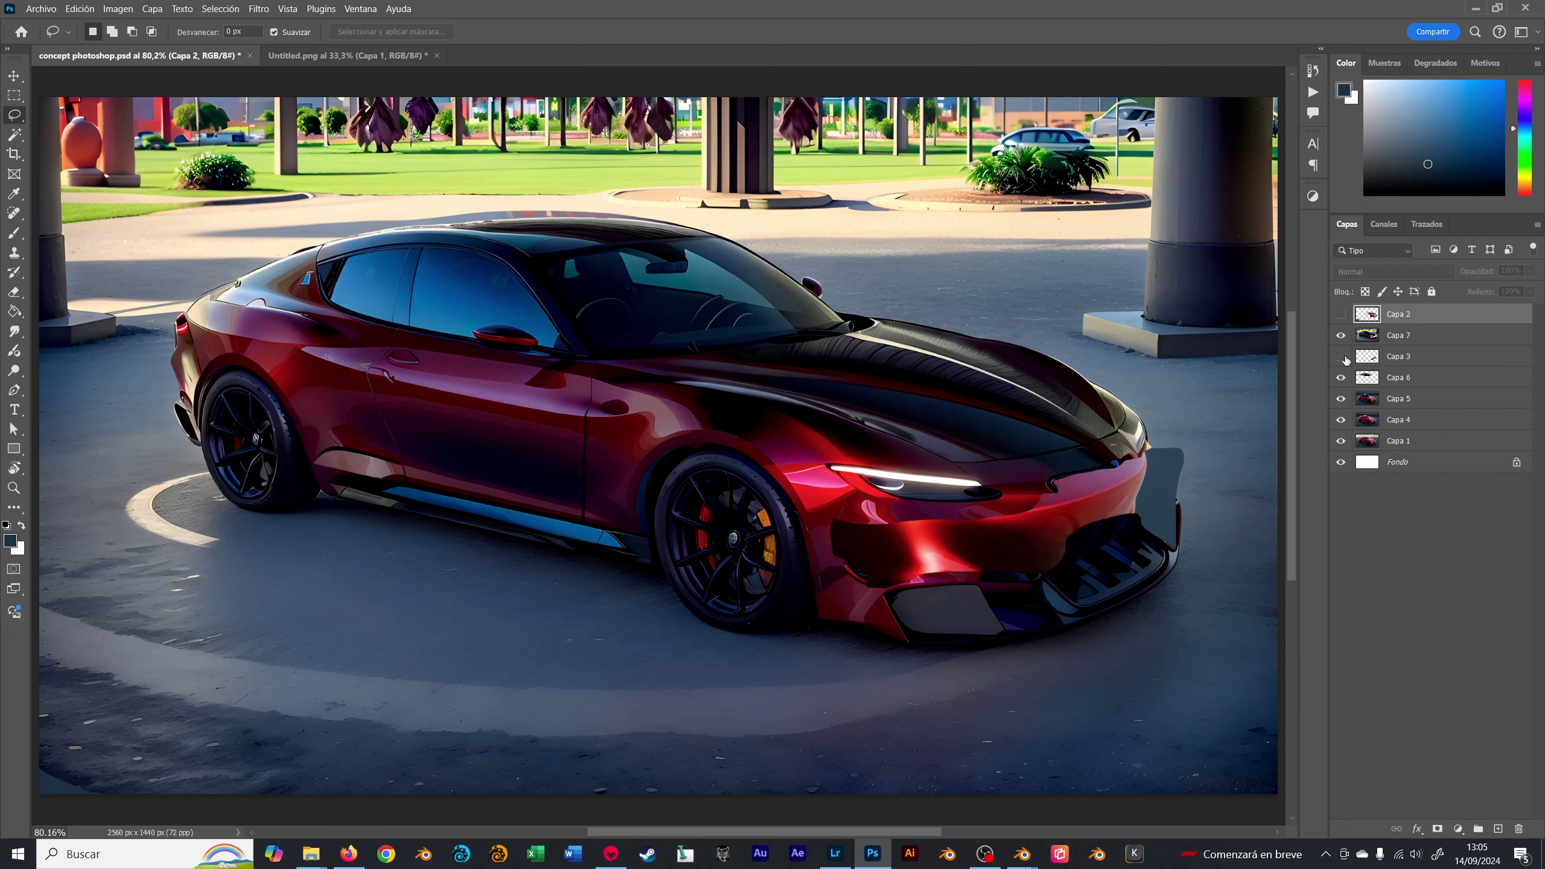
pyautogui.click(1342, 357)
pyautogui.click(1342, 357)
pyautogui.click(1342, 357)
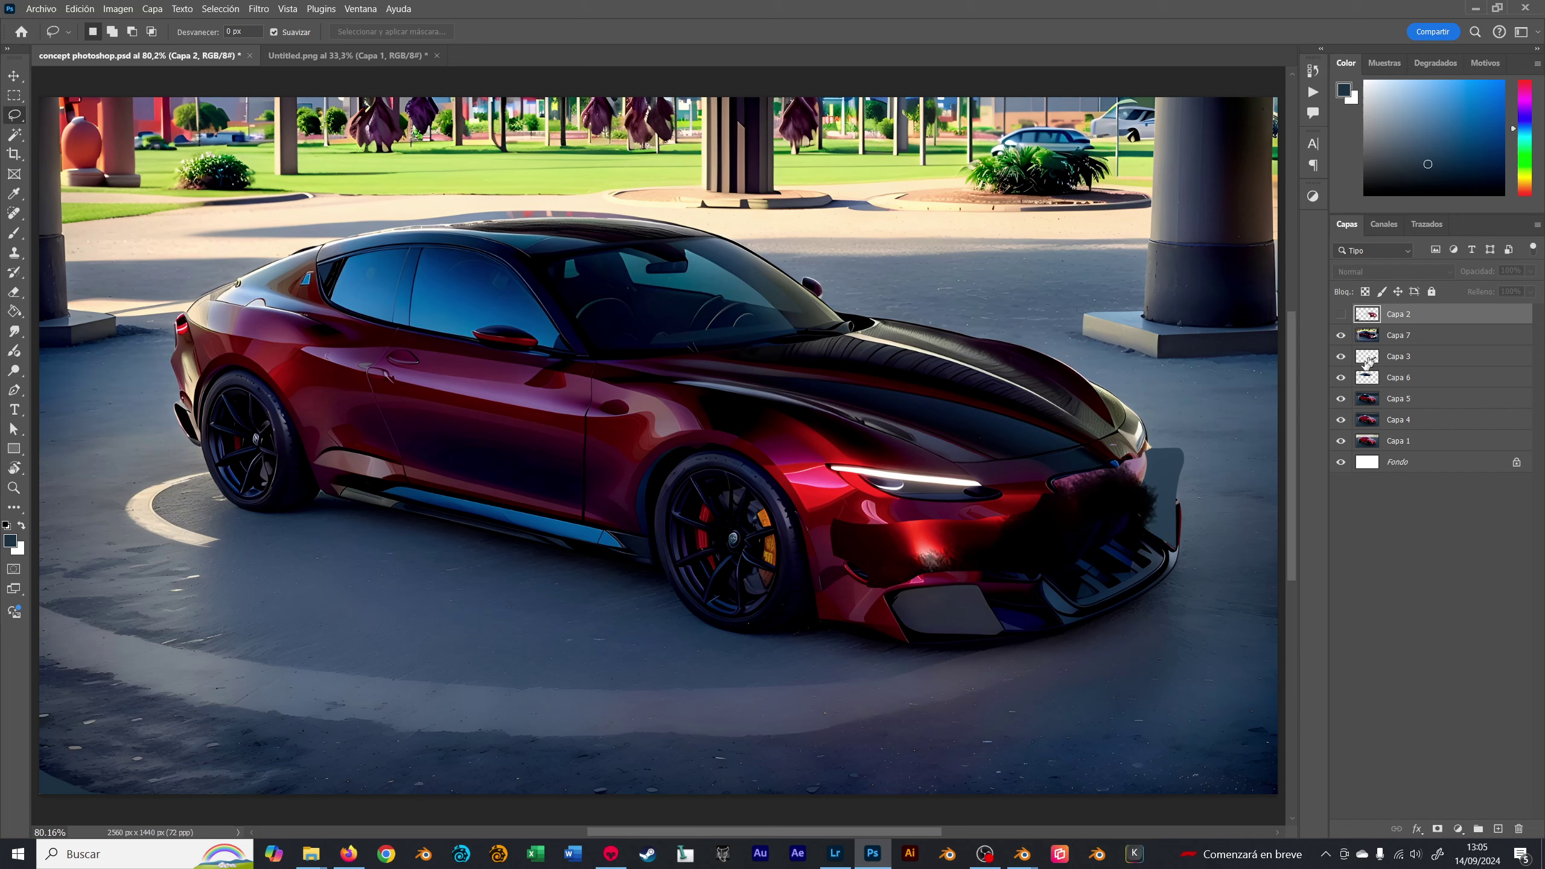
# - Hide Fondo and Capa 3, show Capa 1, and turn the reworked front Capa 2 back on
pyautogui.click(1342, 460)
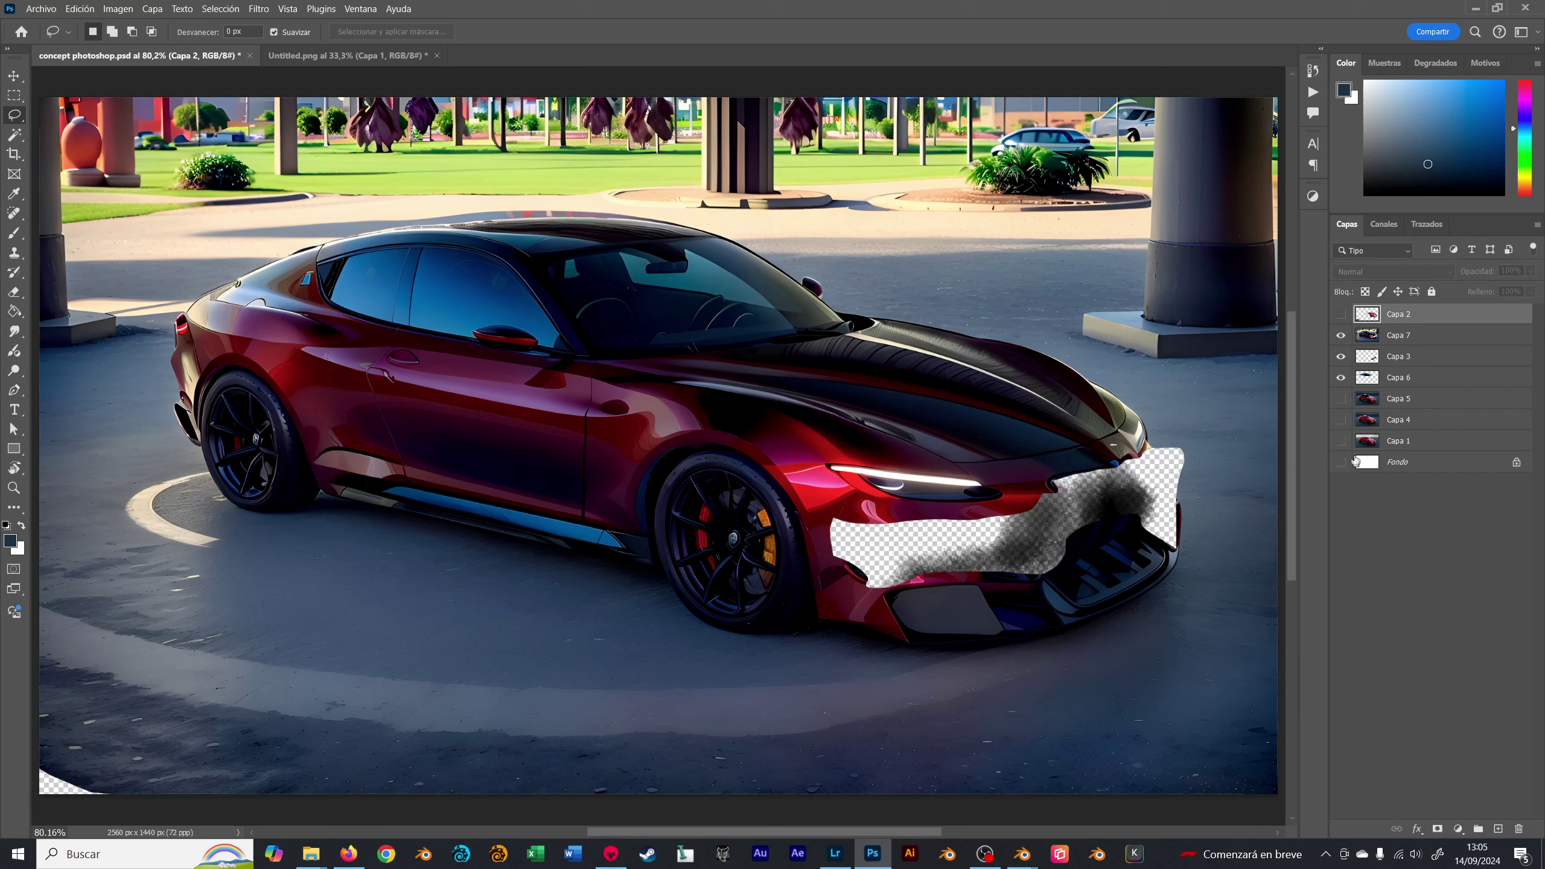
pyautogui.click(1341, 441)
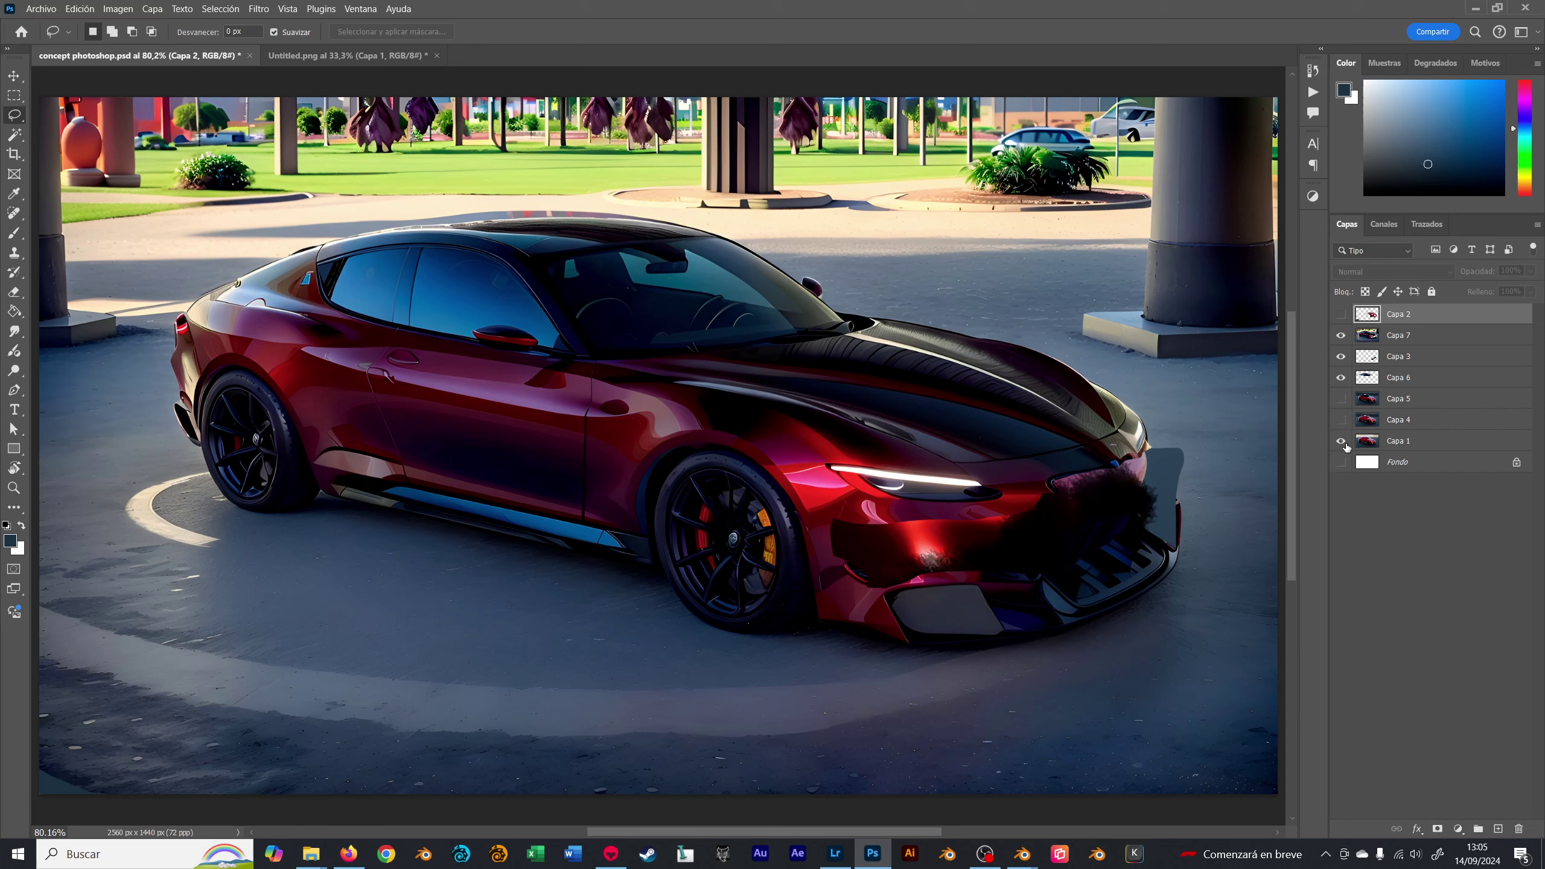
pyautogui.click(1340, 357)
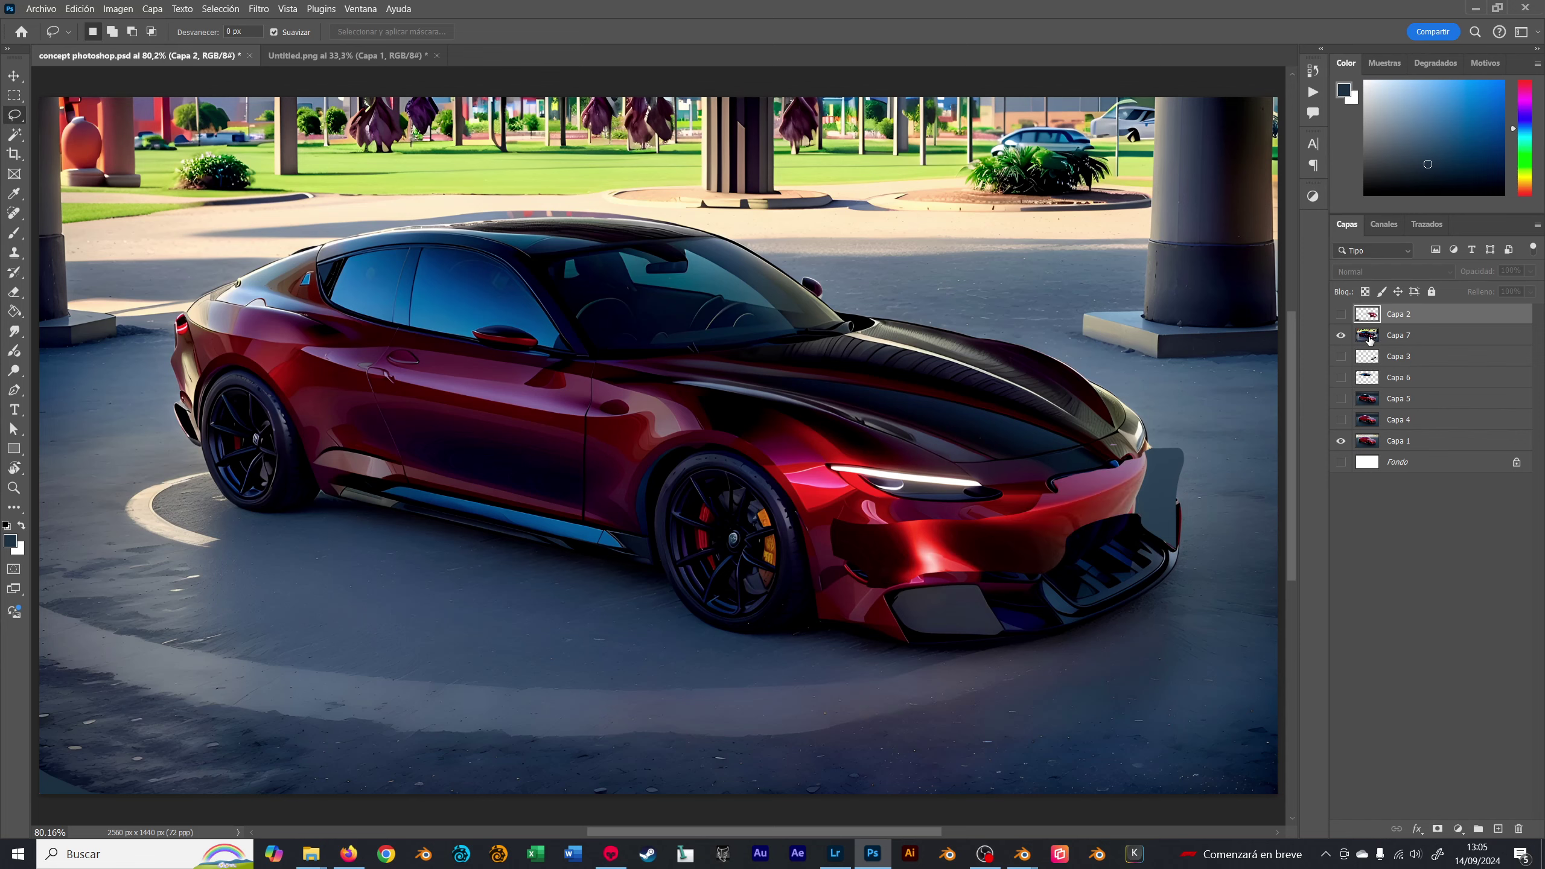
pyautogui.click(1380, 344)
pyautogui.click(1341, 336)
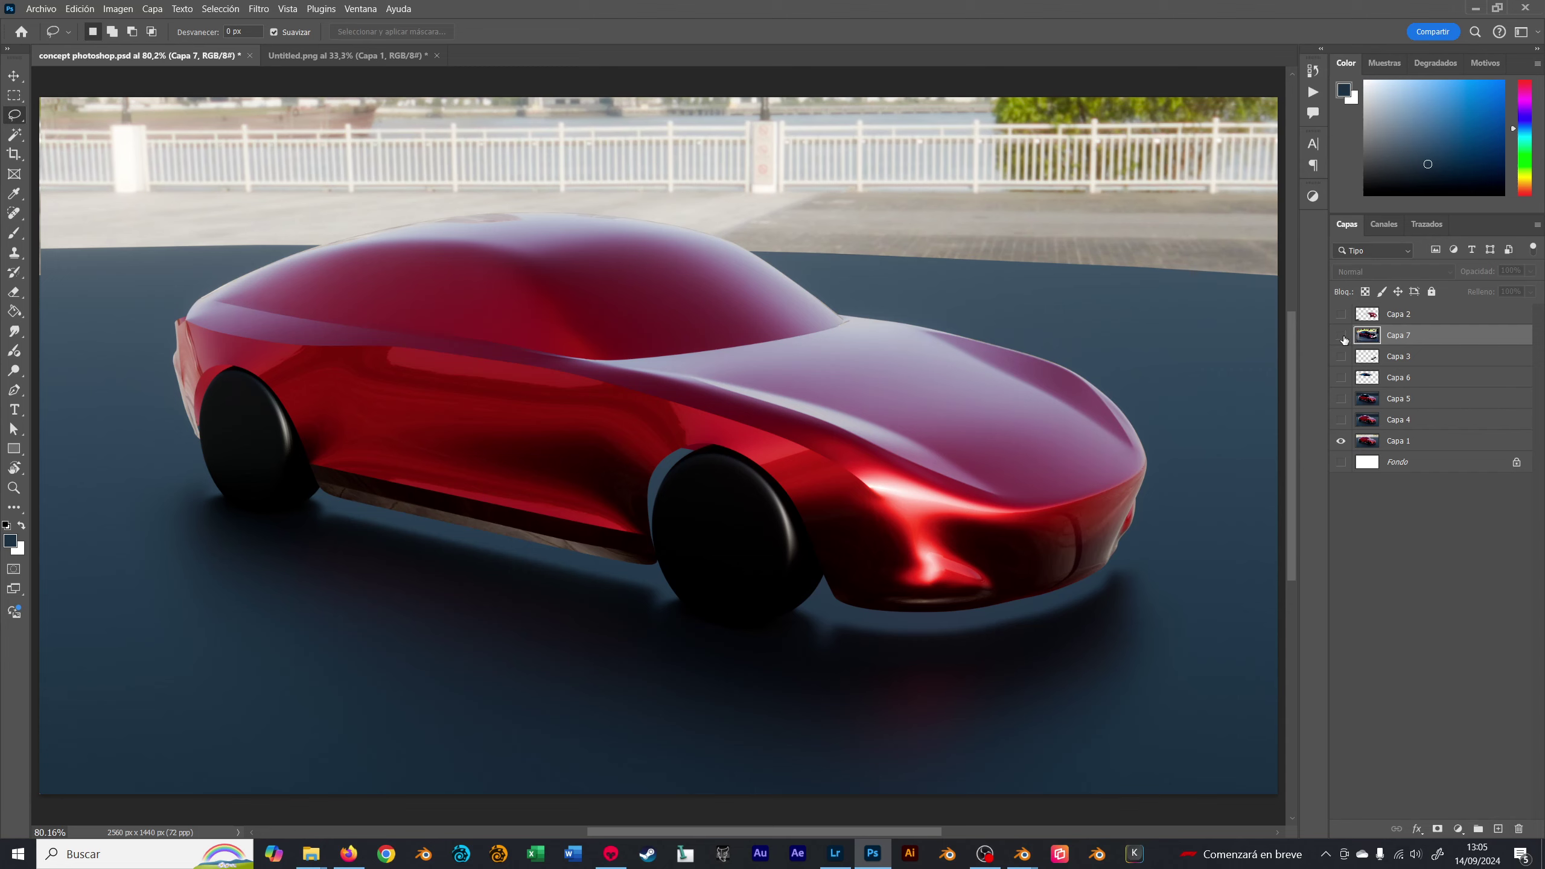
pyautogui.click(1341, 336)
pyautogui.click(1341, 336)
pyautogui.click(1342, 314)
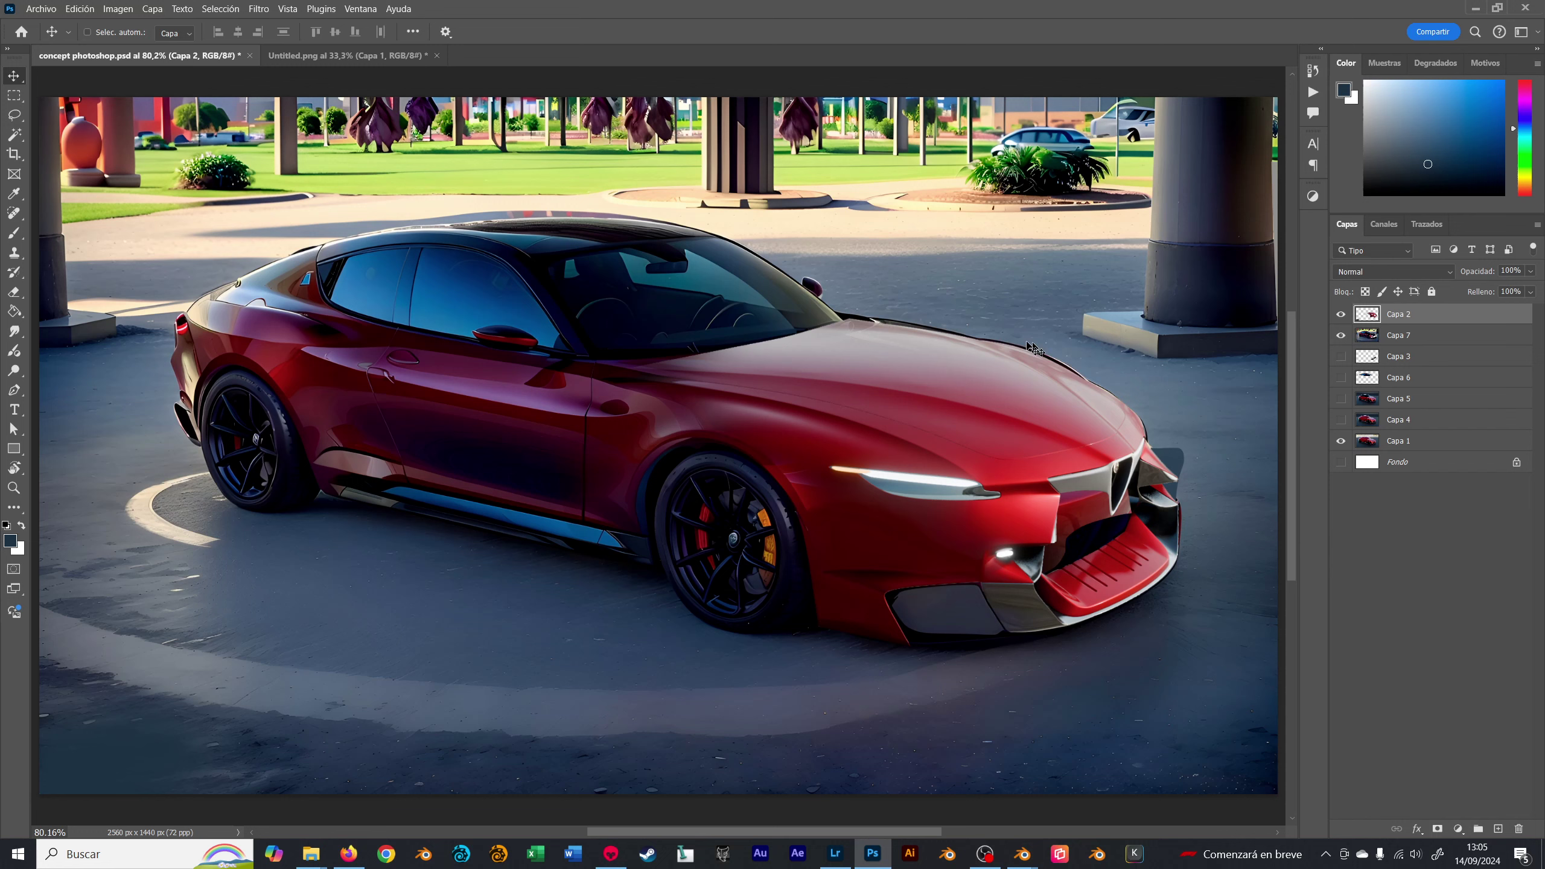
# - Show the Capa 3 grille patch and zoom in on the car's front to compare
pyautogui.press('v')
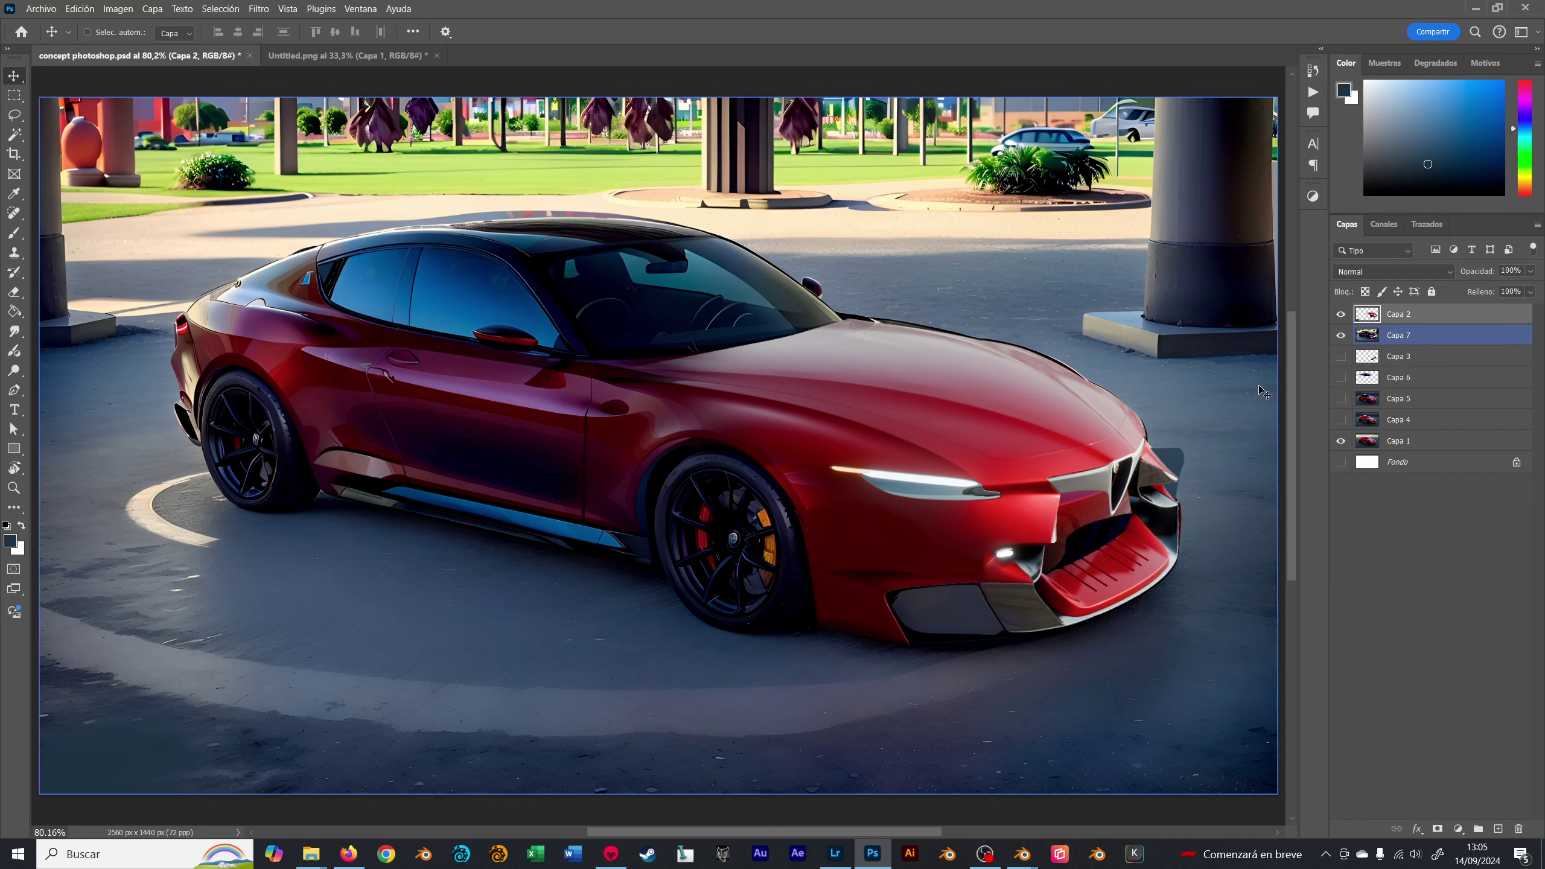
pyautogui.click(1342, 358)
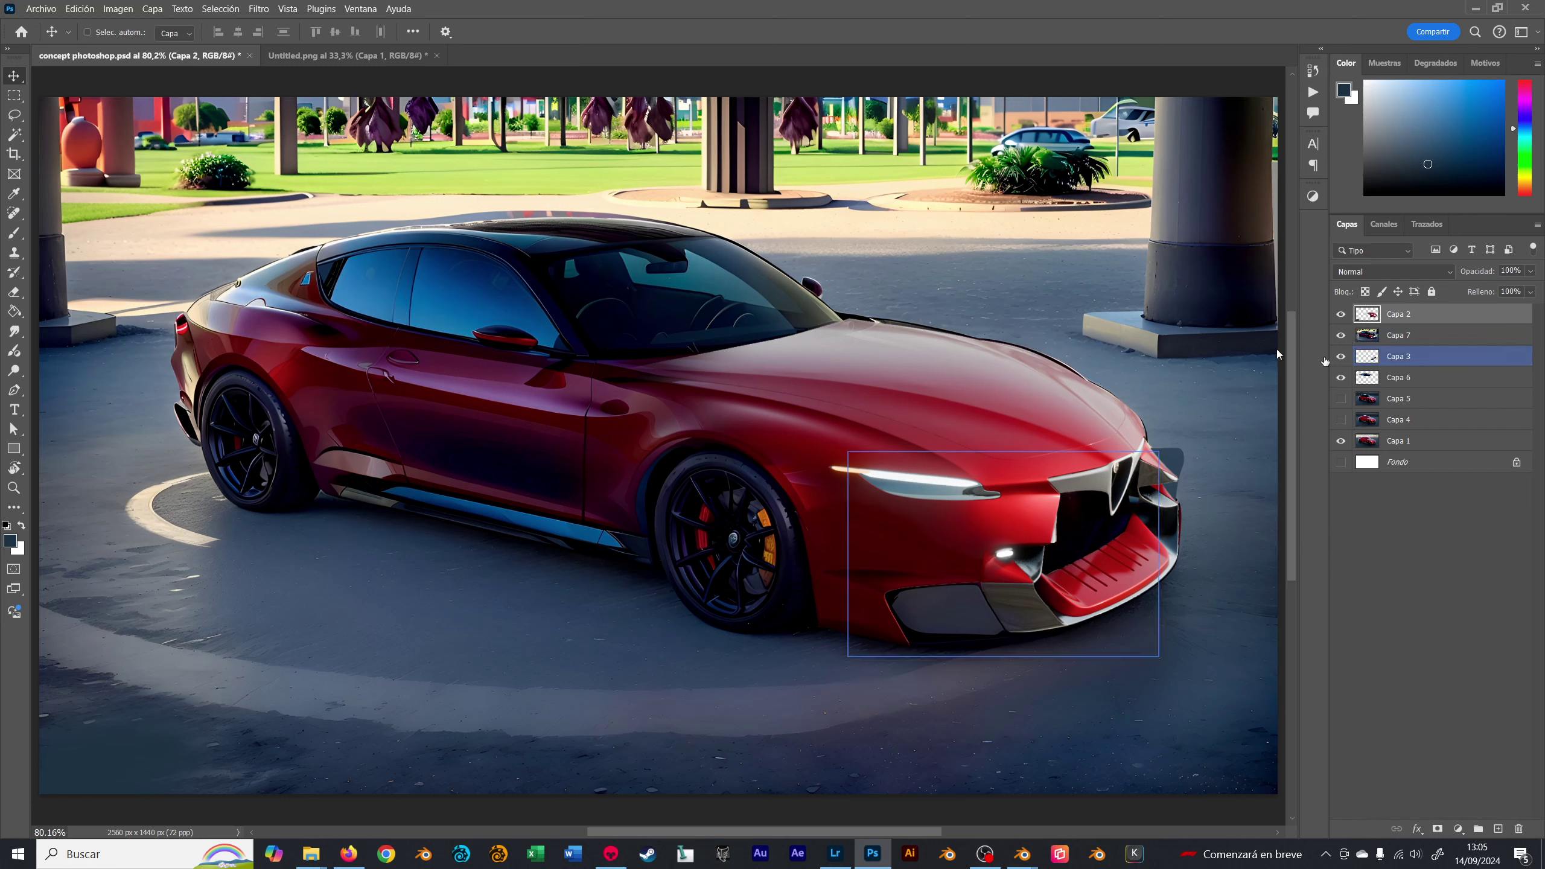
pyautogui.click(1393, 335)
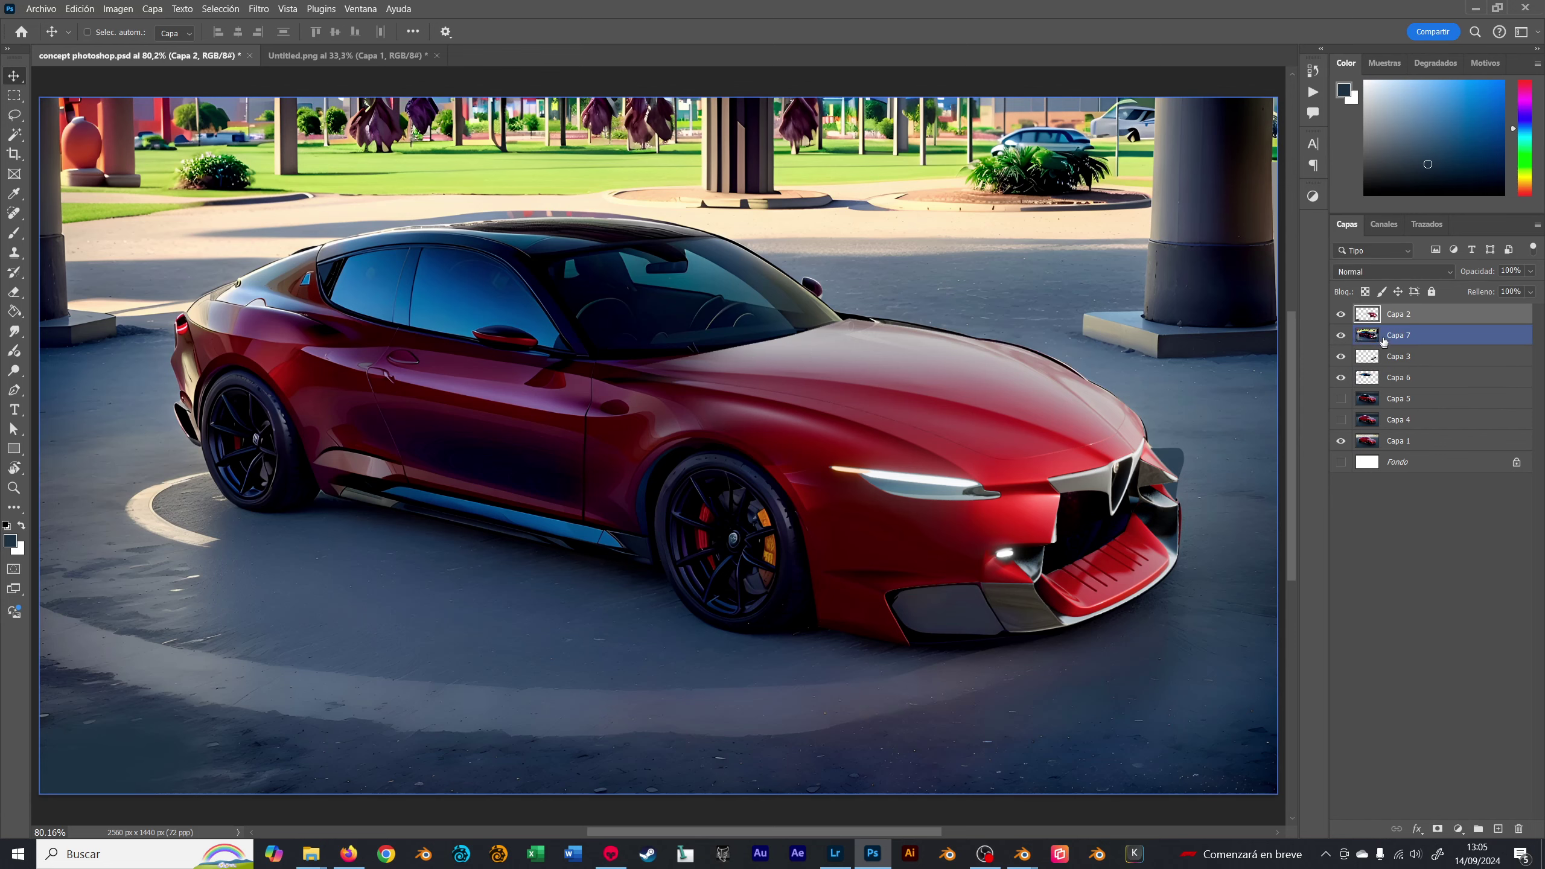
pyautogui.click(1341, 337)
pyautogui.keyDown('alt'); pyautogui.scroll(1, 1199, 462); pyautogui.keyUp('alt')
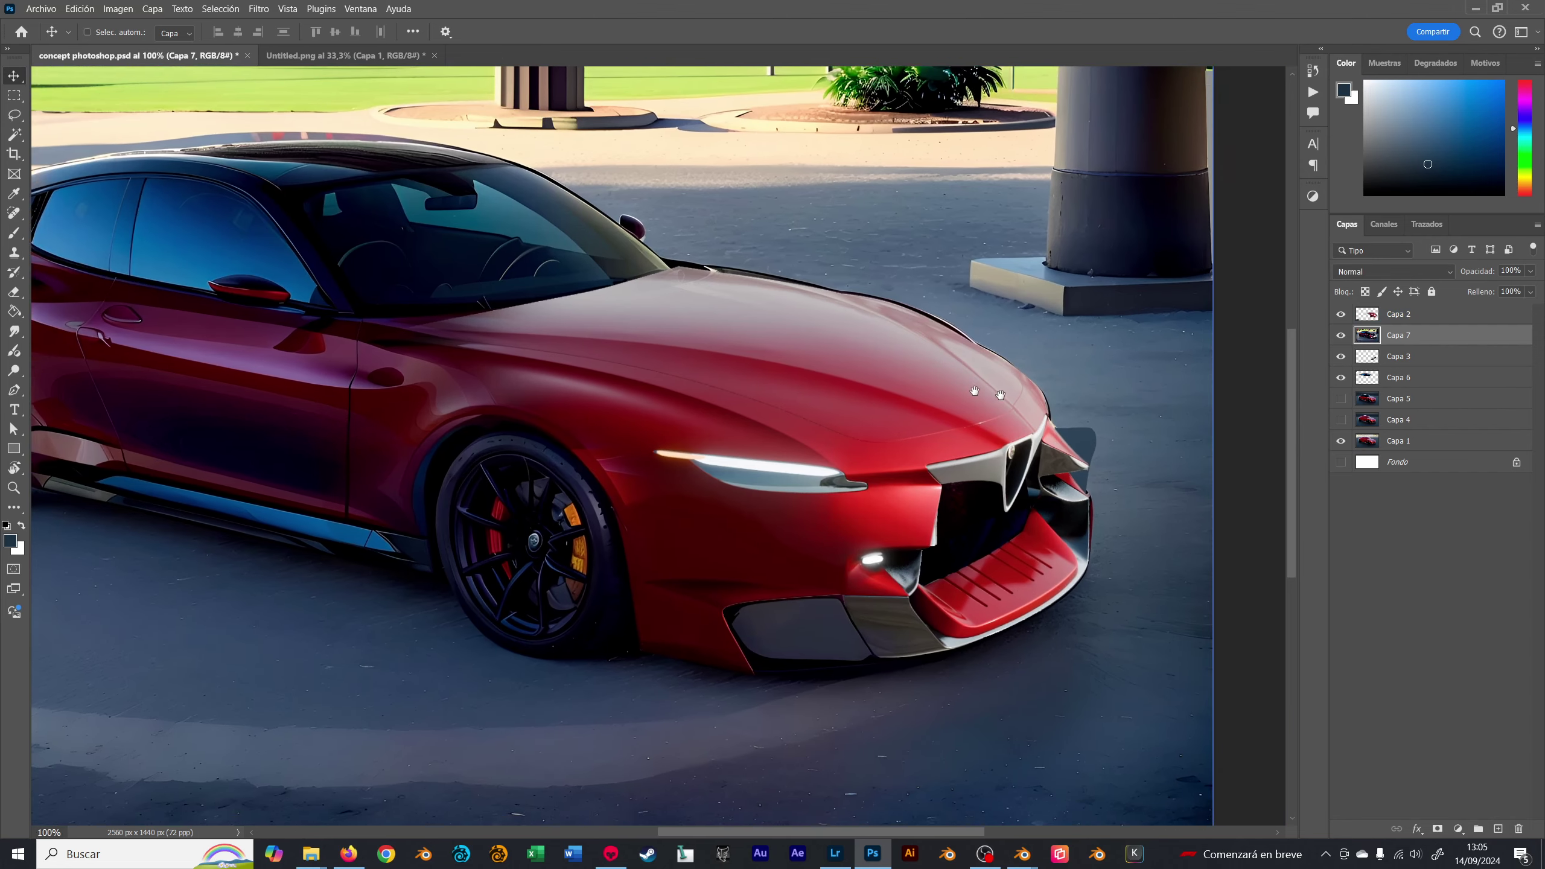
pyautogui.moveTo(975, 391); pyautogui.dragTo(750, 348)
pyautogui.click(1341, 314)
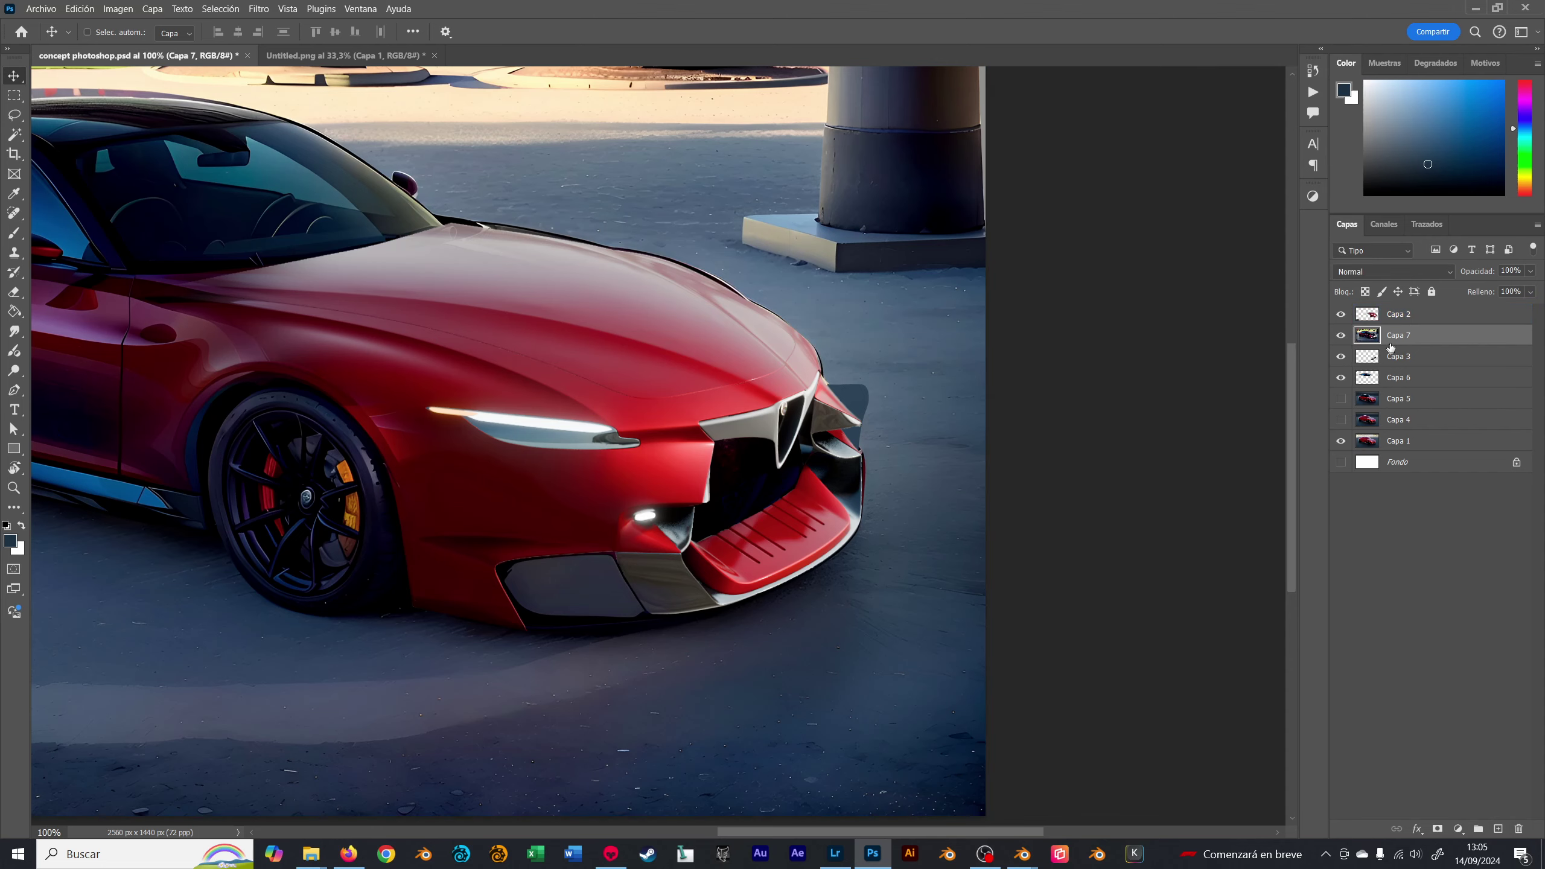
# - Delete Capa 7, then lasso-add the nose's upper edge to the front selection in Untitled.png
pyautogui.press('Delete')
pyautogui.hotkey('ctrl', 'Tab')
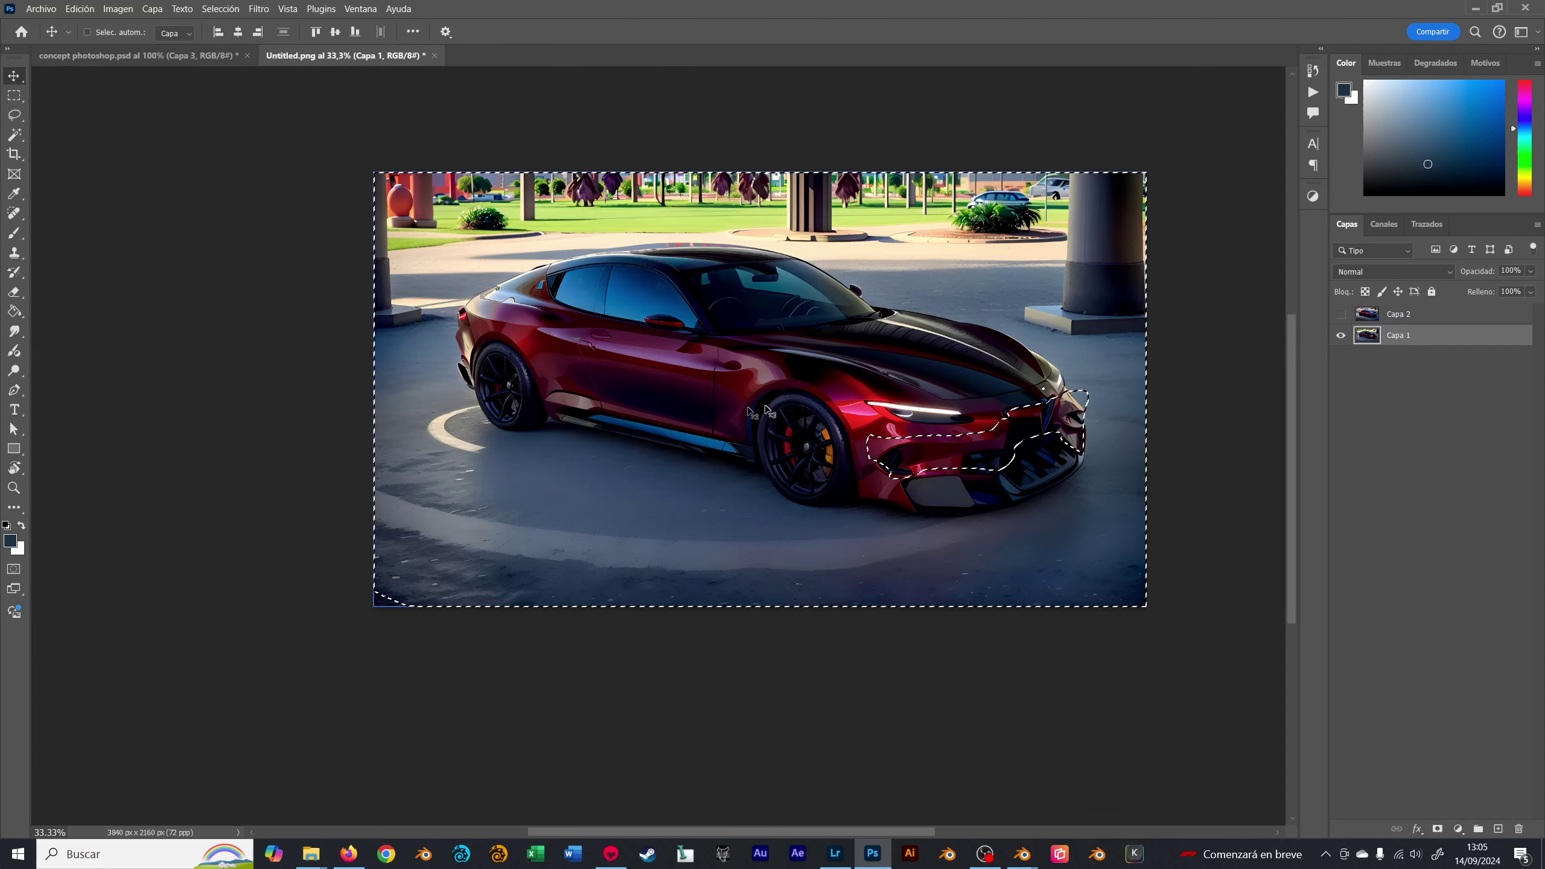
pyautogui.keyDown('alt'); pyautogui.scroll(5, 1125, 414); pyautogui.keyUp('alt')
pyautogui.moveTo(1017, 388); pyautogui.dragTo(852, 329)
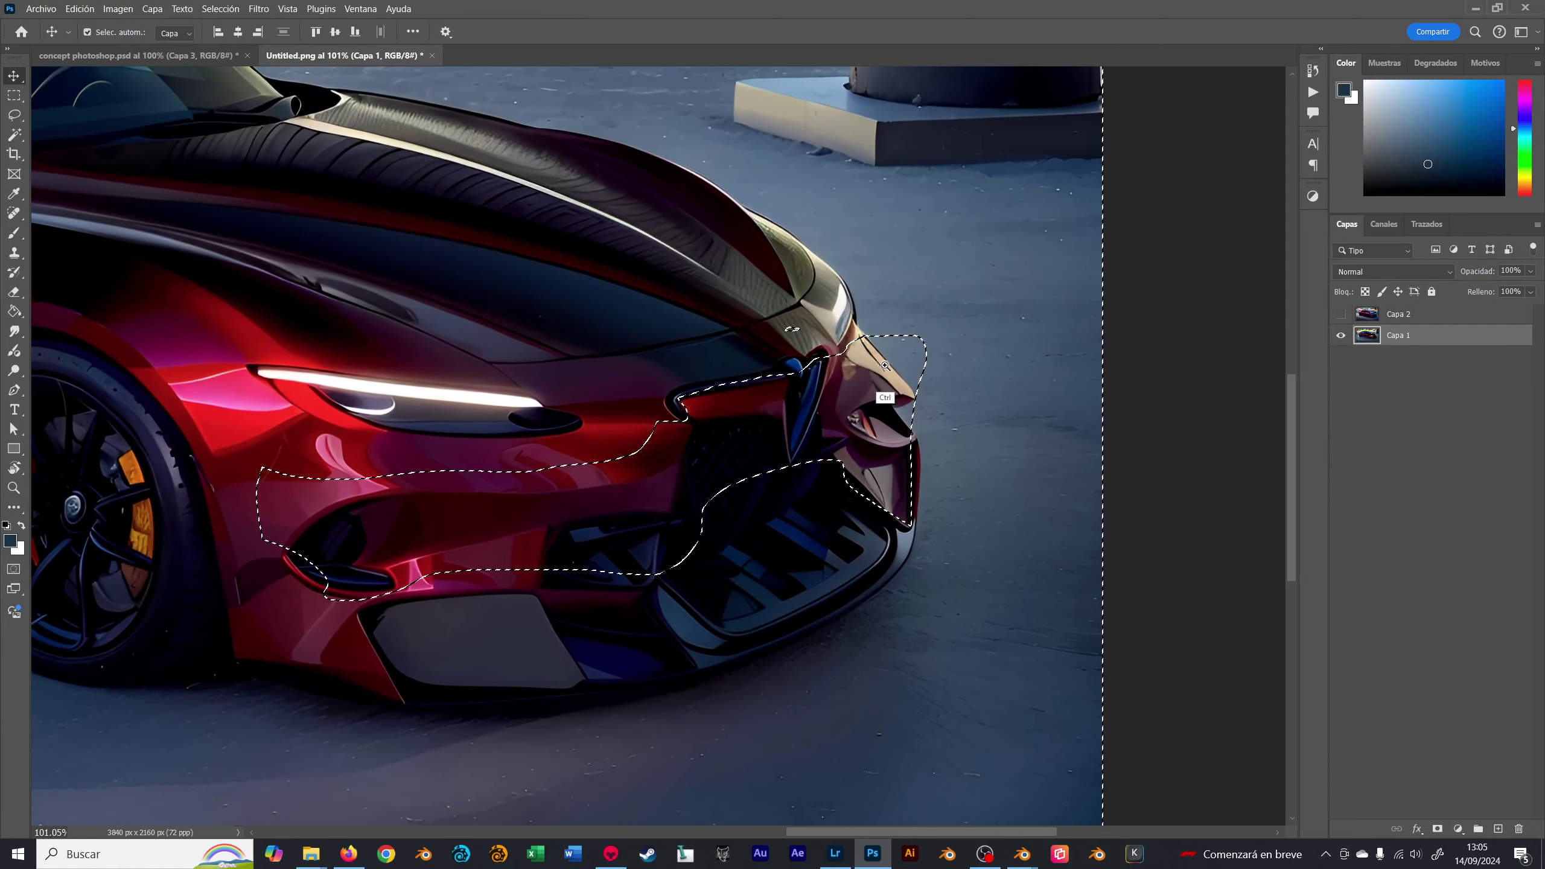
pyautogui.keyDown('alt'); pyautogui.scroll(3, 851, 329); pyautogui.keyUp('alt')
pyautogui.press('l')
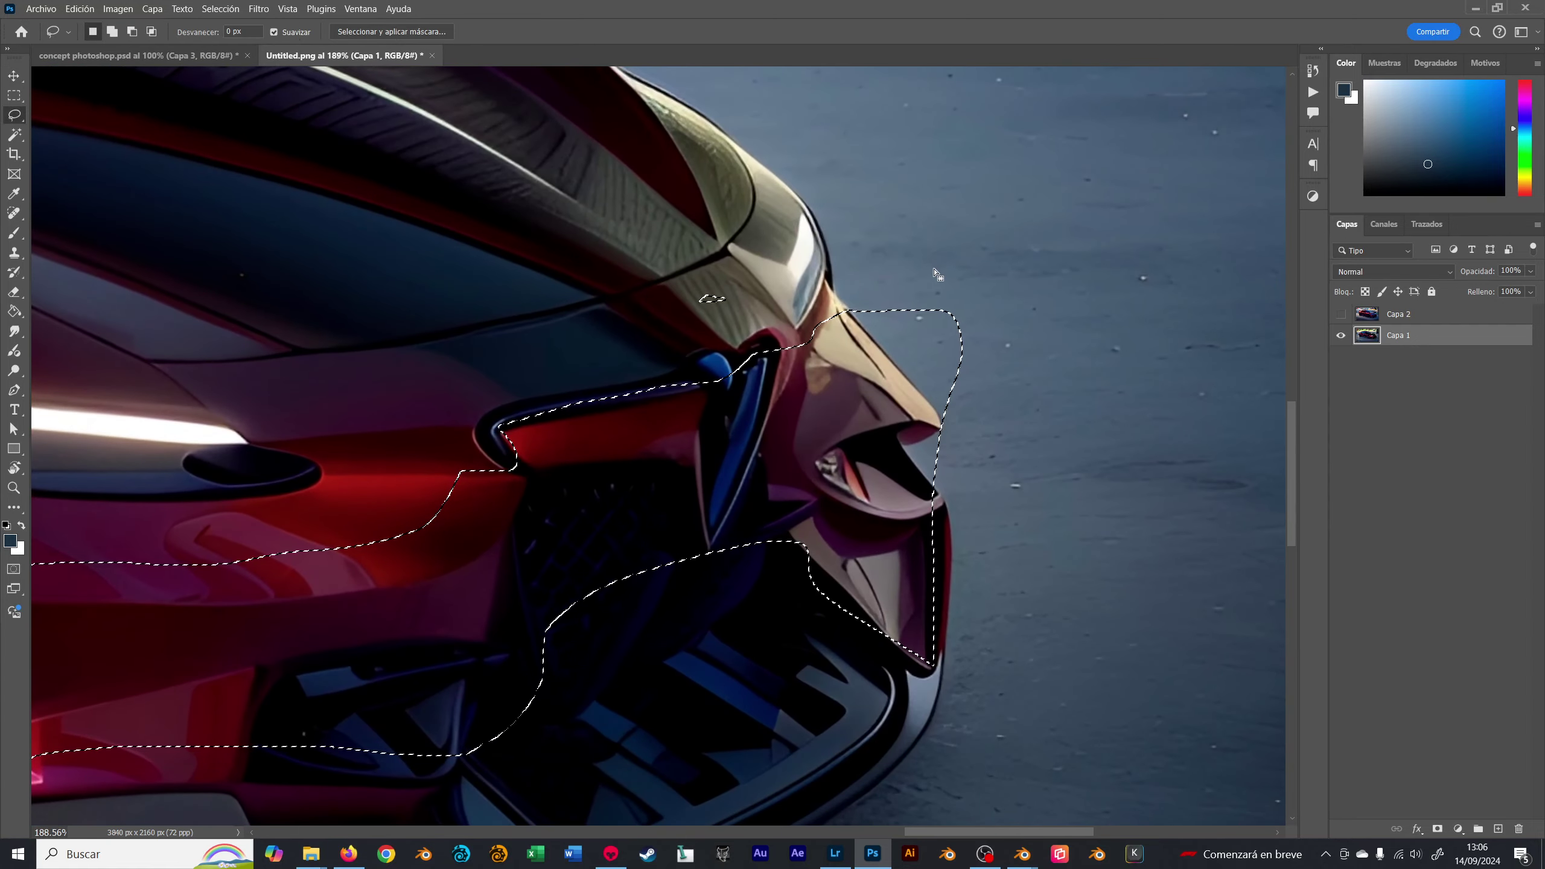
pyautogui.press('shift')
pyautogui.moveTo(854, 317)
pyautogui.keyDown('shift'); pyautogui.mouseDown()
pyautogui.moveTo(967, 433)
pyautogui.moveTo(944, 429)
pyautogui.mouseUp(); pyautogui.keyUp('shift')
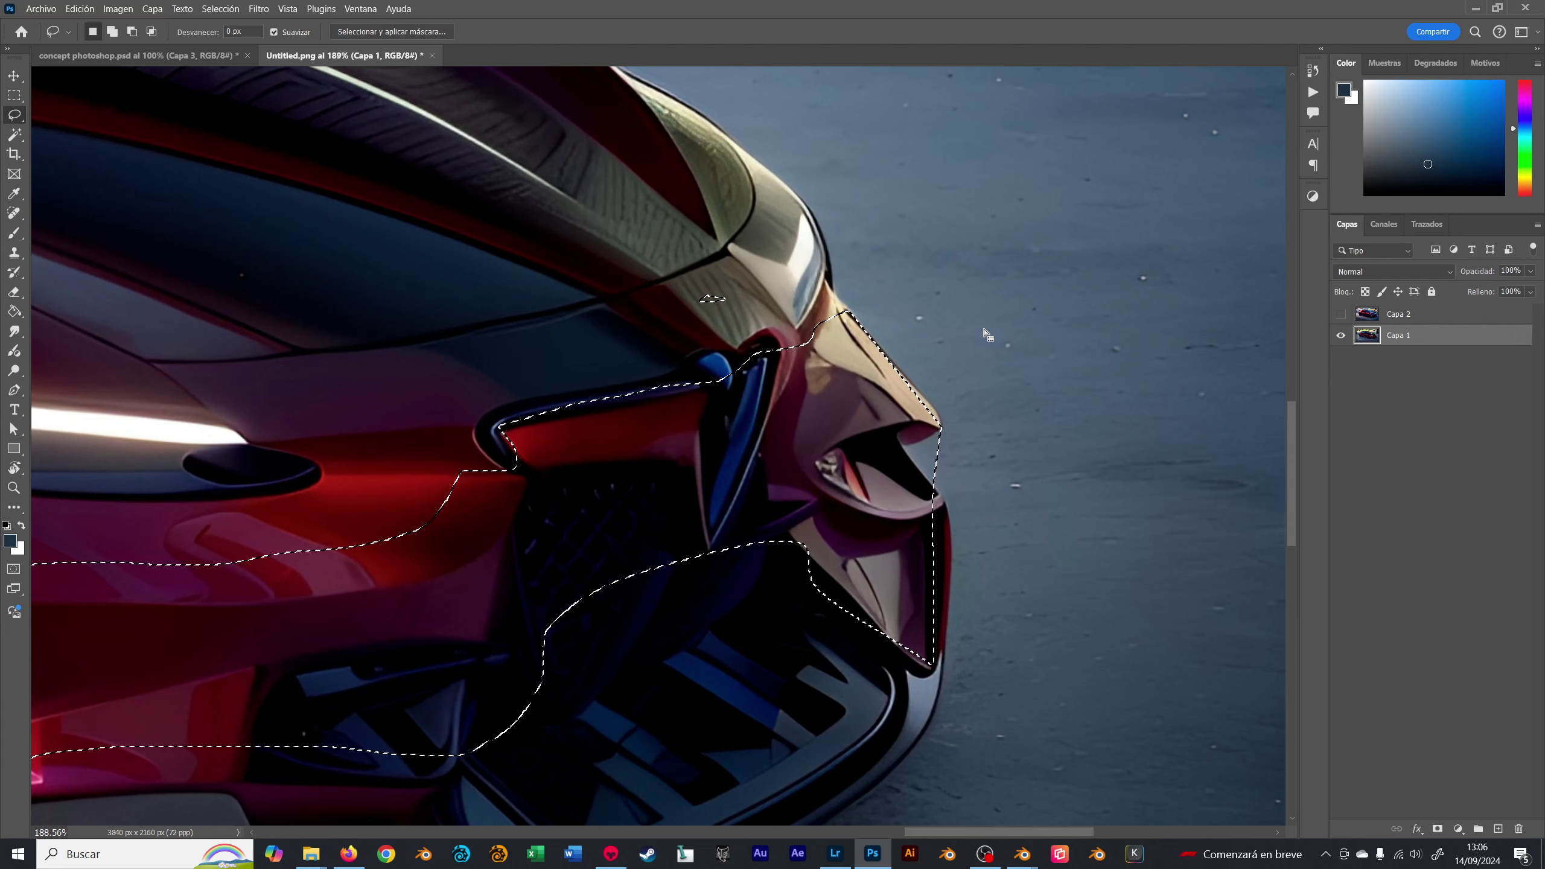
# - Zoom out and return to concept photoshop.psd with the whole image in view
pyautogui.hotkey('ctrl', '0')
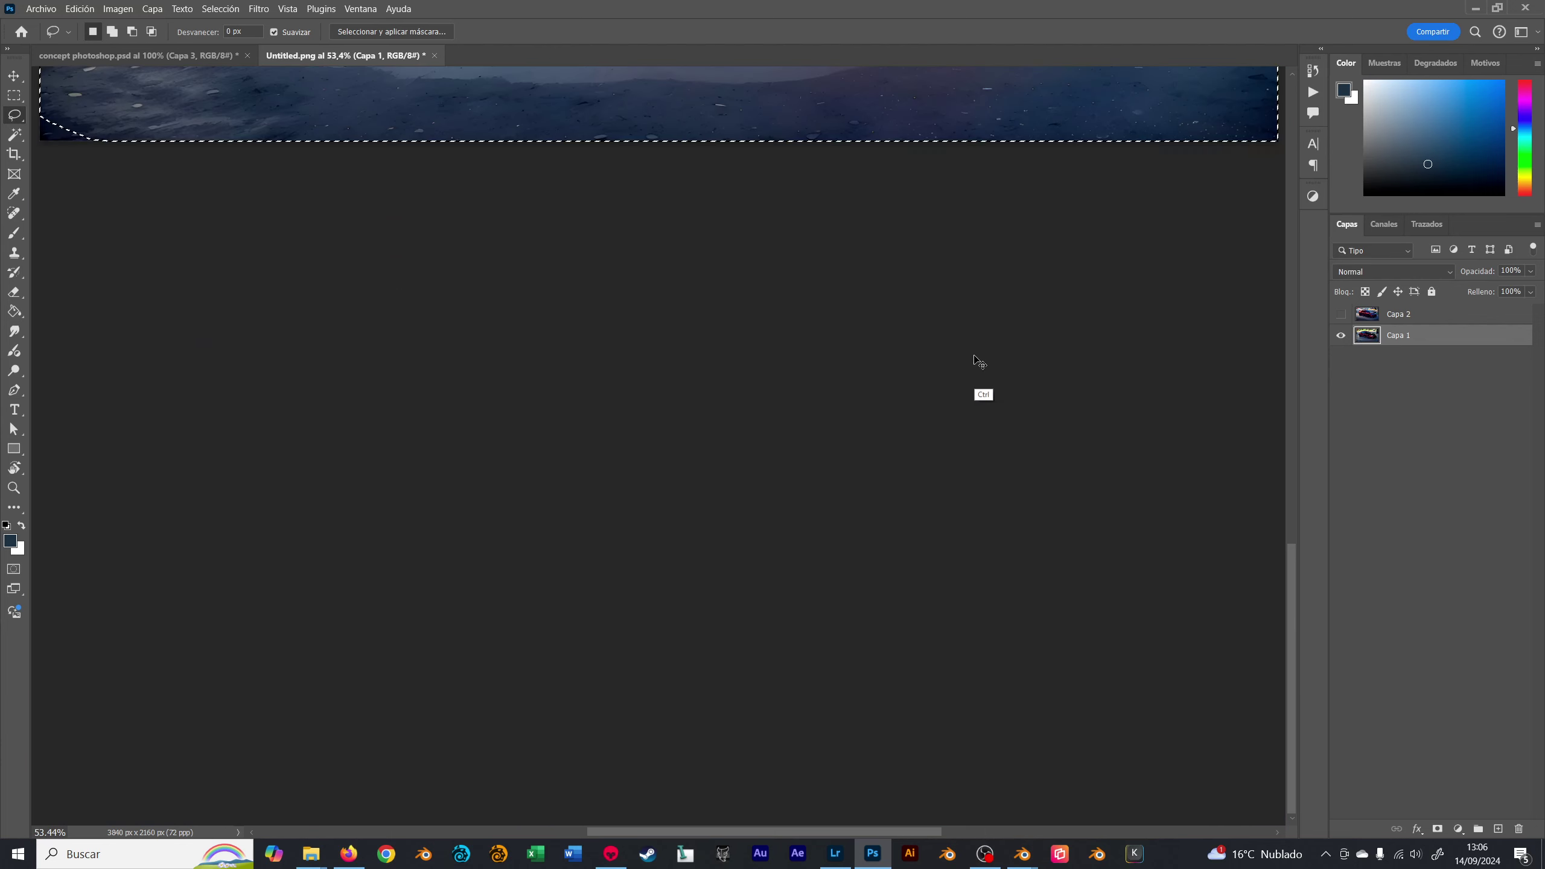
pyautogui.hotkey('ctrl', 'Tab')
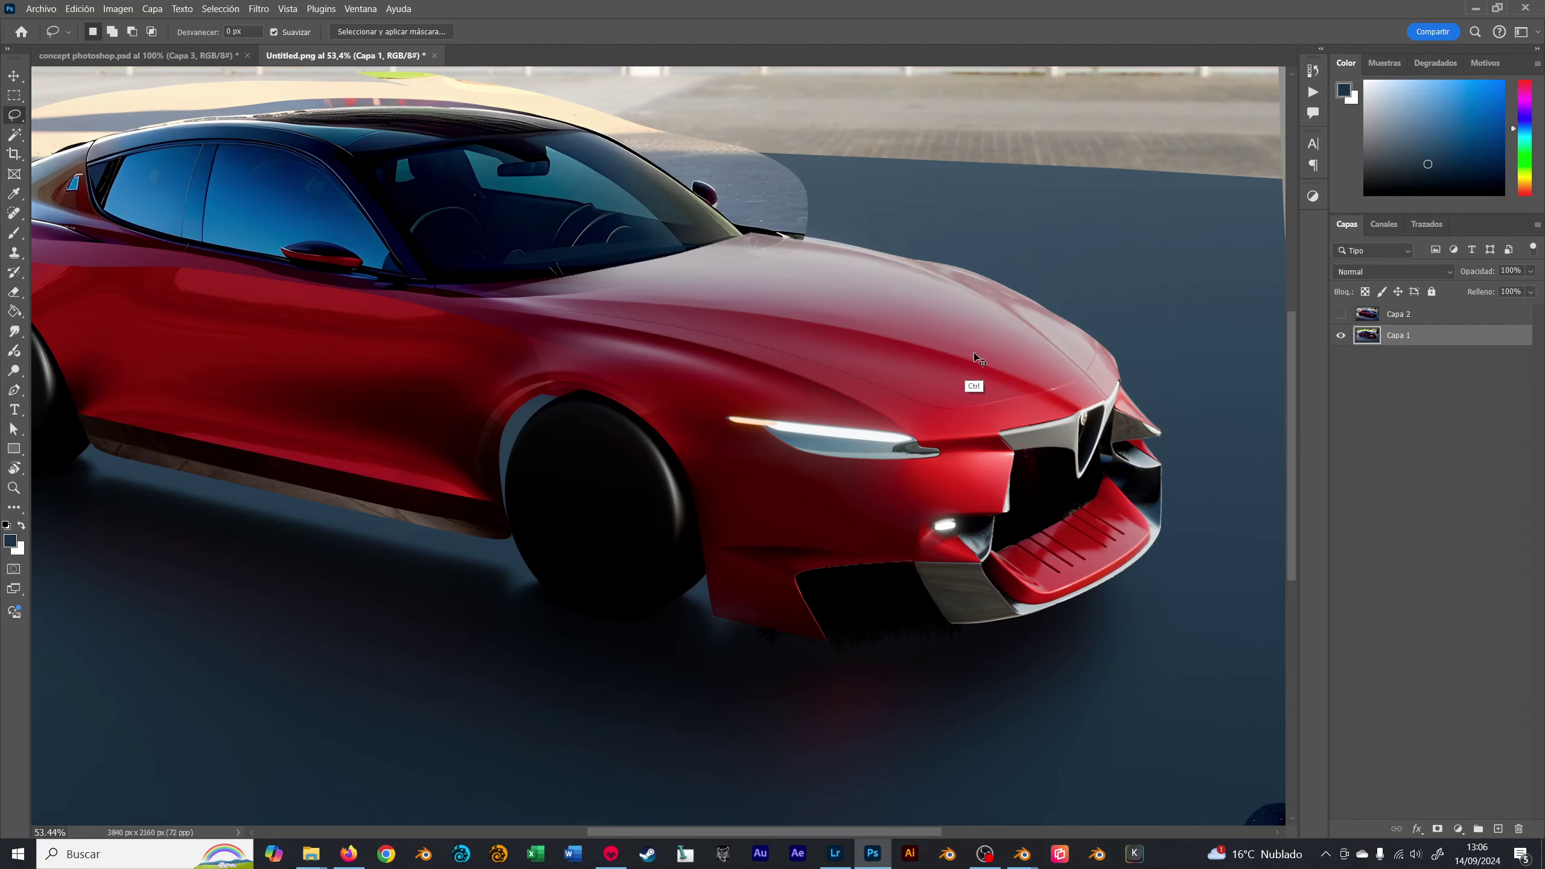
pyautogui.hotkey('ctrl', '-')
pyautogui.hotkey('ctrl', '-')
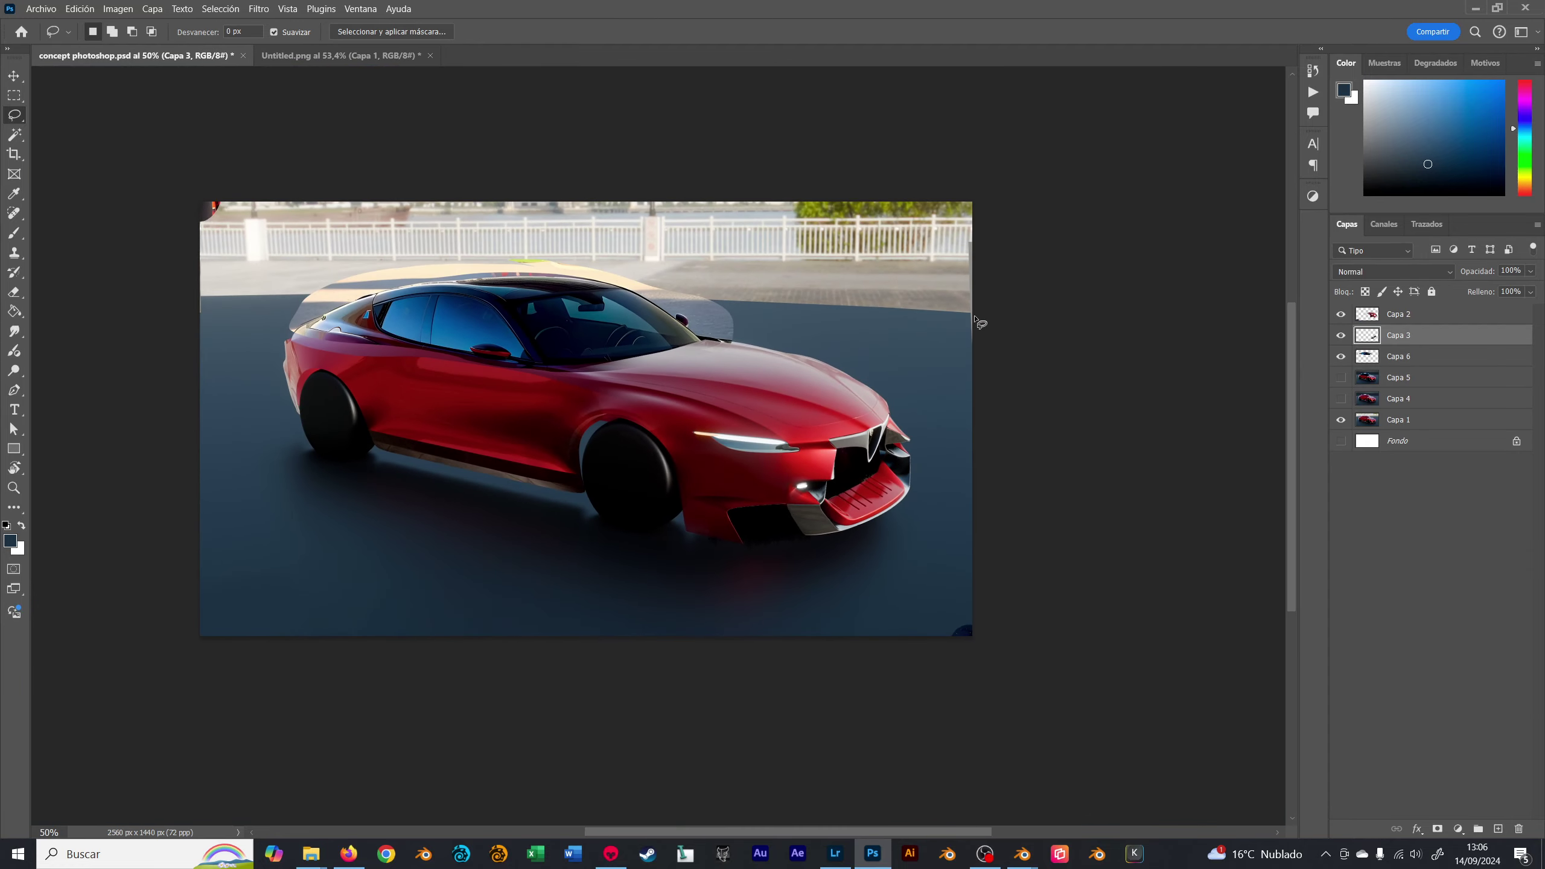
# - Paste the car-park render as a new layer and shrink it to fit the canvas
pyautogui.hotkey('ctrl', 'v')
pyautogui.hotkey('ctrl', 't')
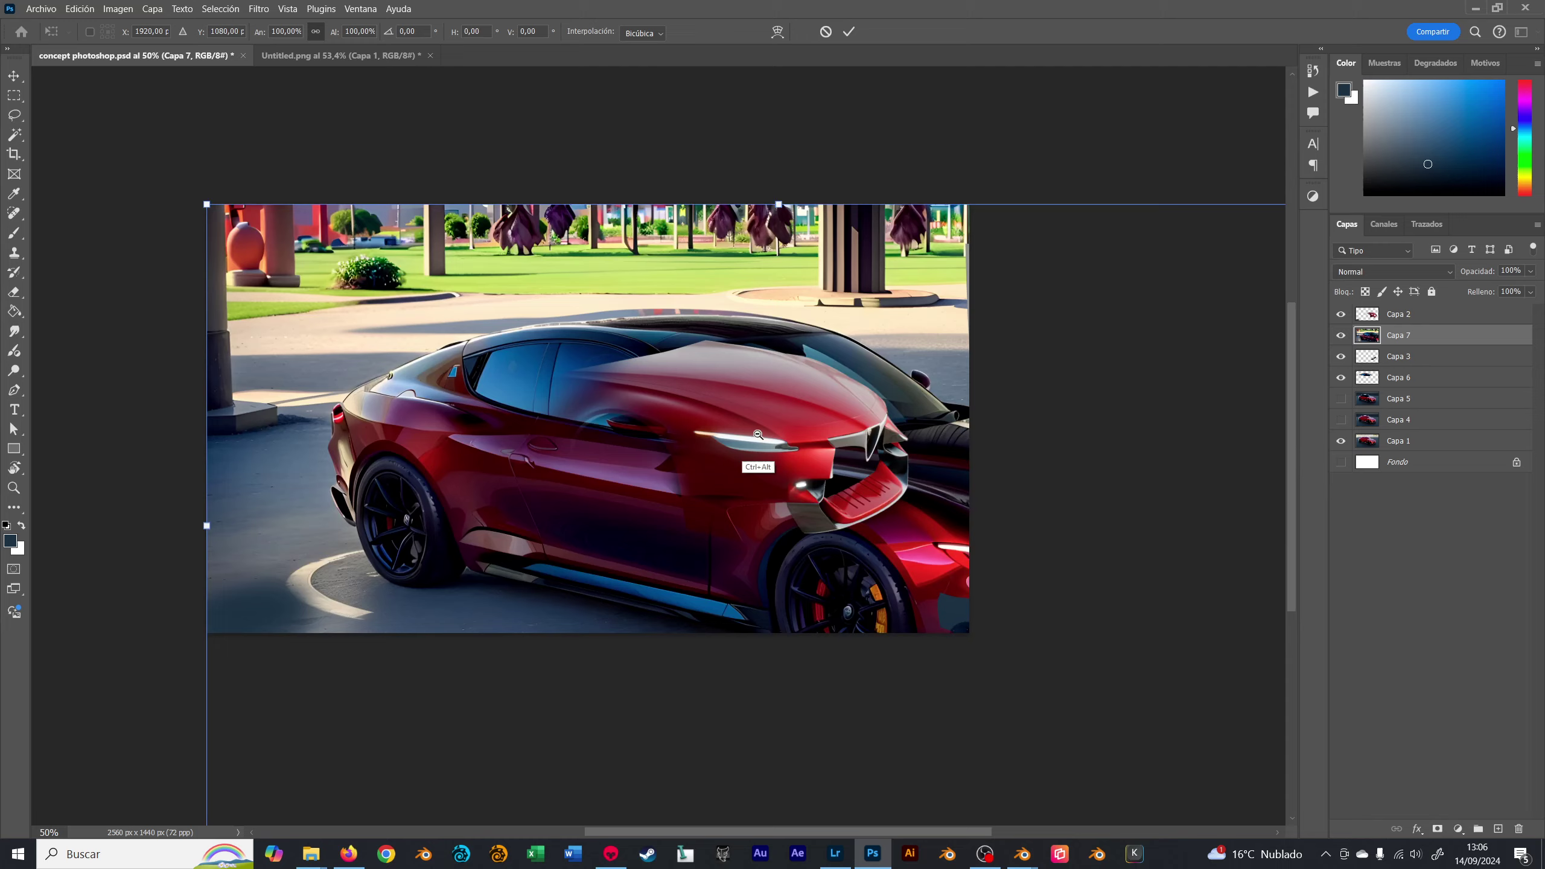
pyautogui.hotkey('ctrl', '-')
pyautogui.hotkey('ctrl', '-')
pyautogui.moveTo(1057, 643); pyautogui.dragTo(855, 524)
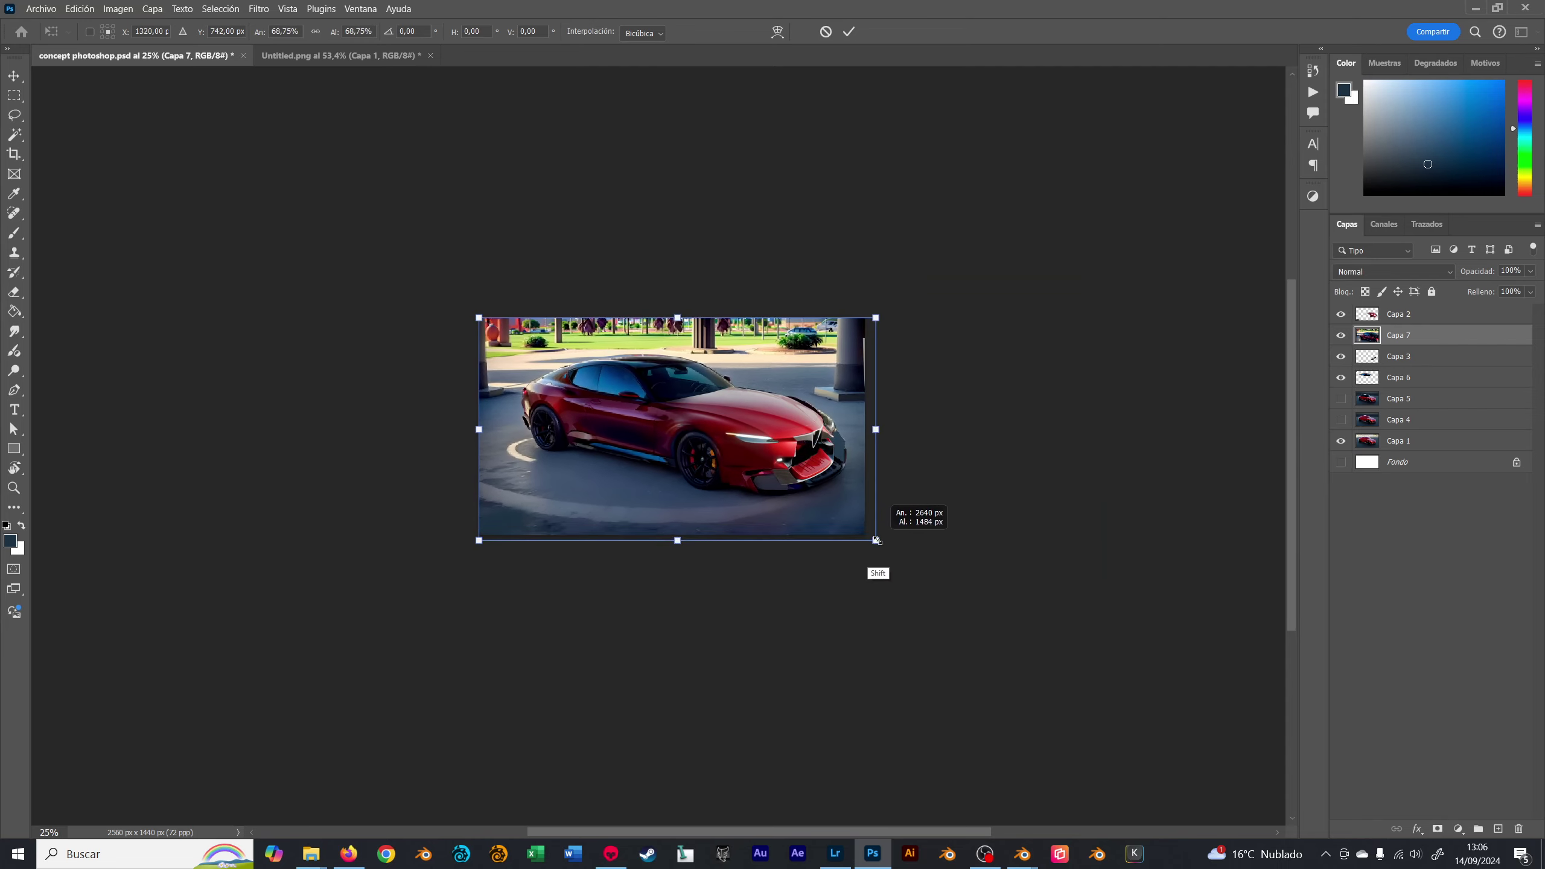
pyautogui.press('Return')
pyautogui.hotkey('ctrl', '0')
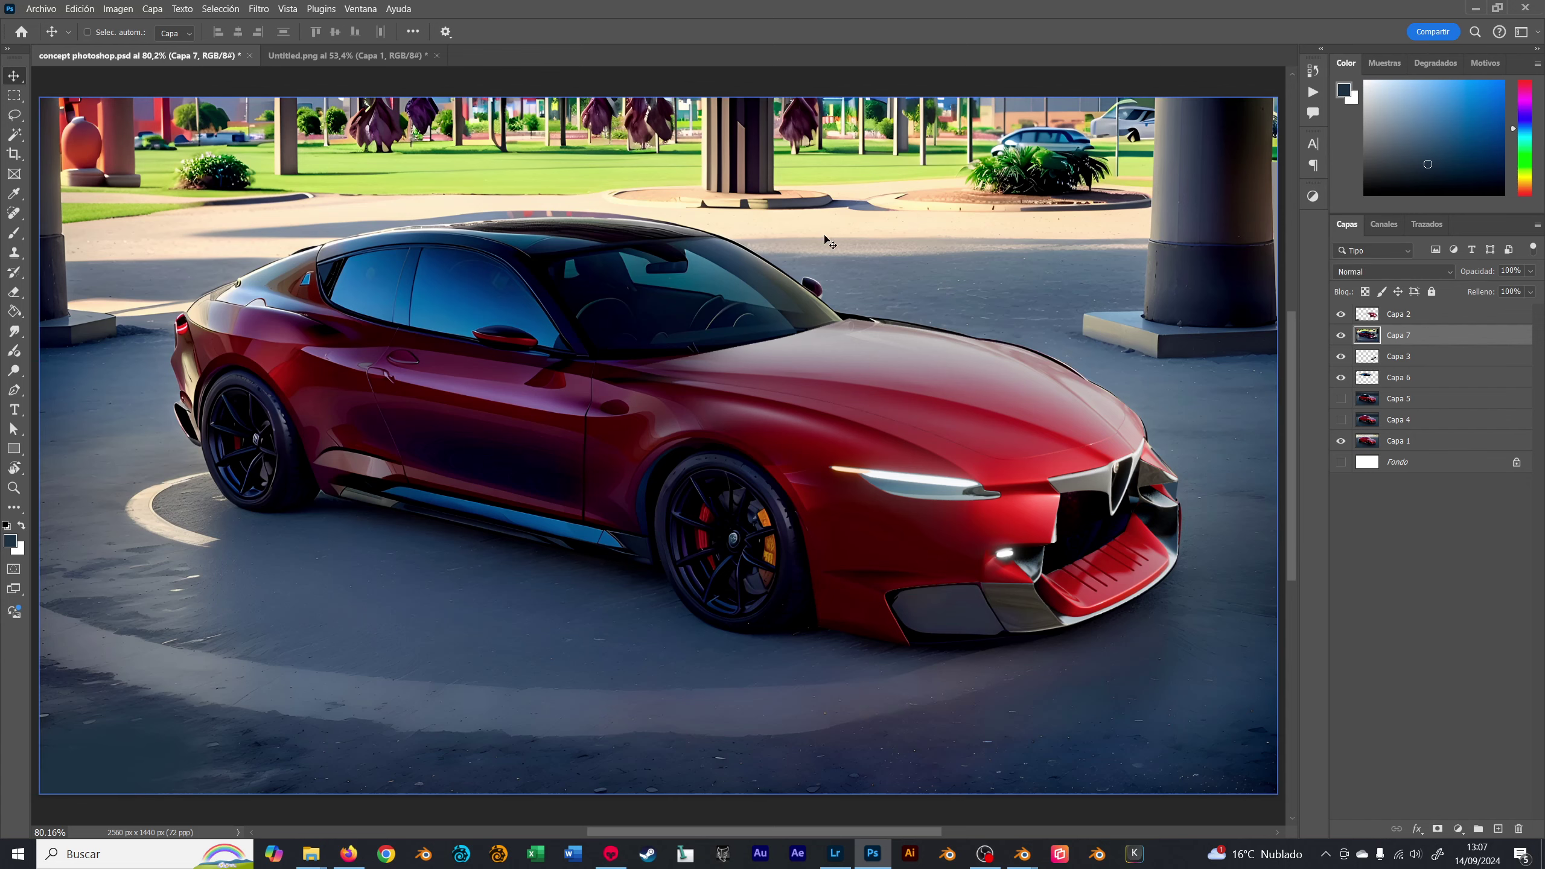
# - Toggle the new render layer to compare with the railing scene, then select Capa 2
pyautogui.click(1341, 335)
pyautogui.click(1341, 335)
pyautogui.click(1340, 337)
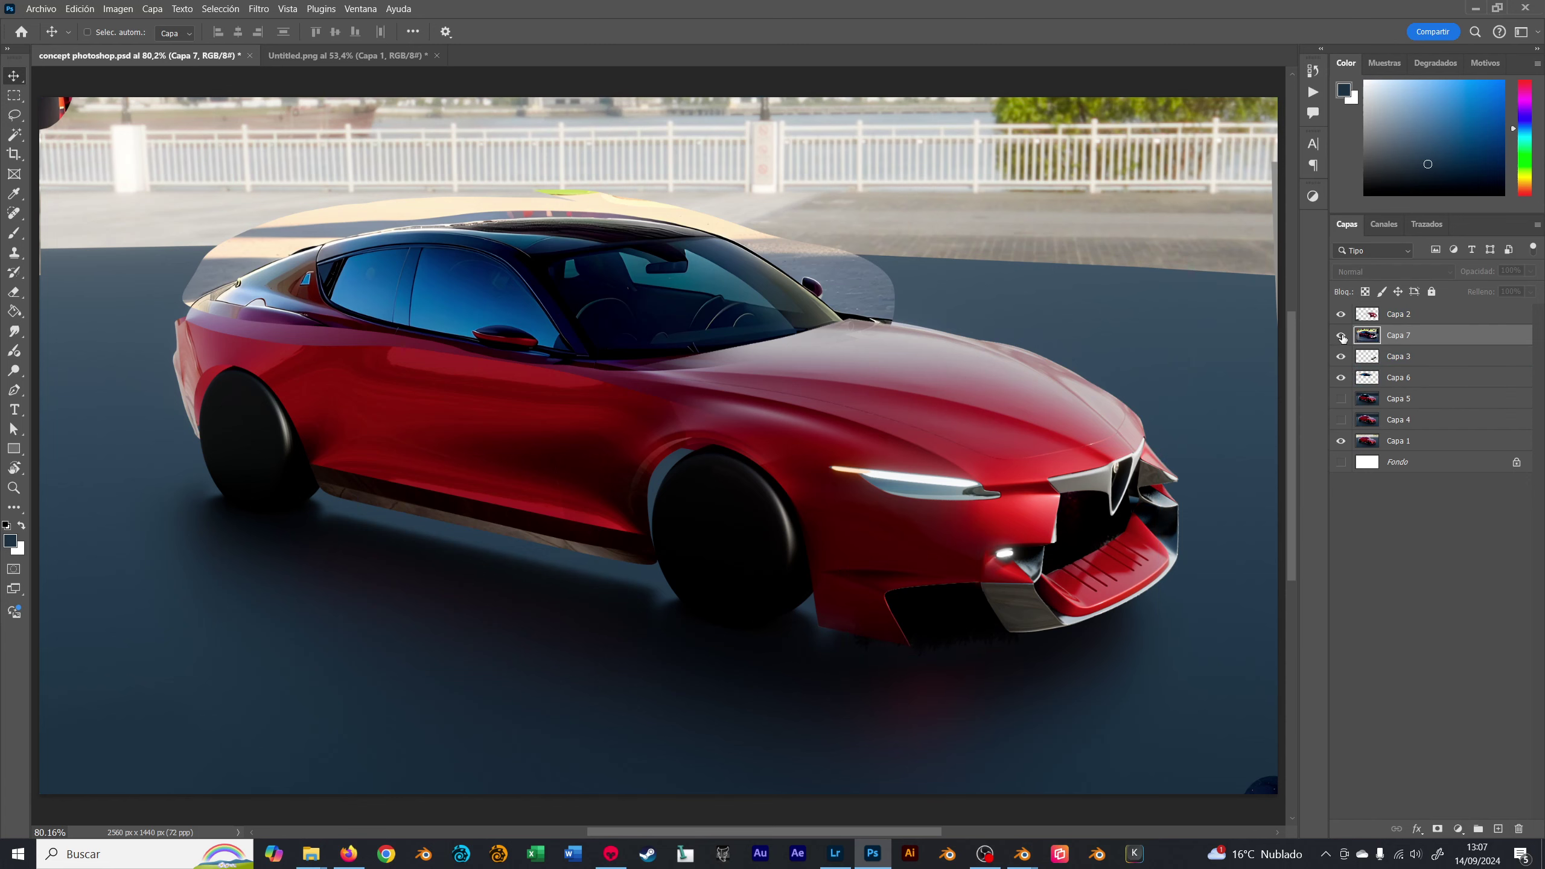
pyautogui.click(1341, 335)
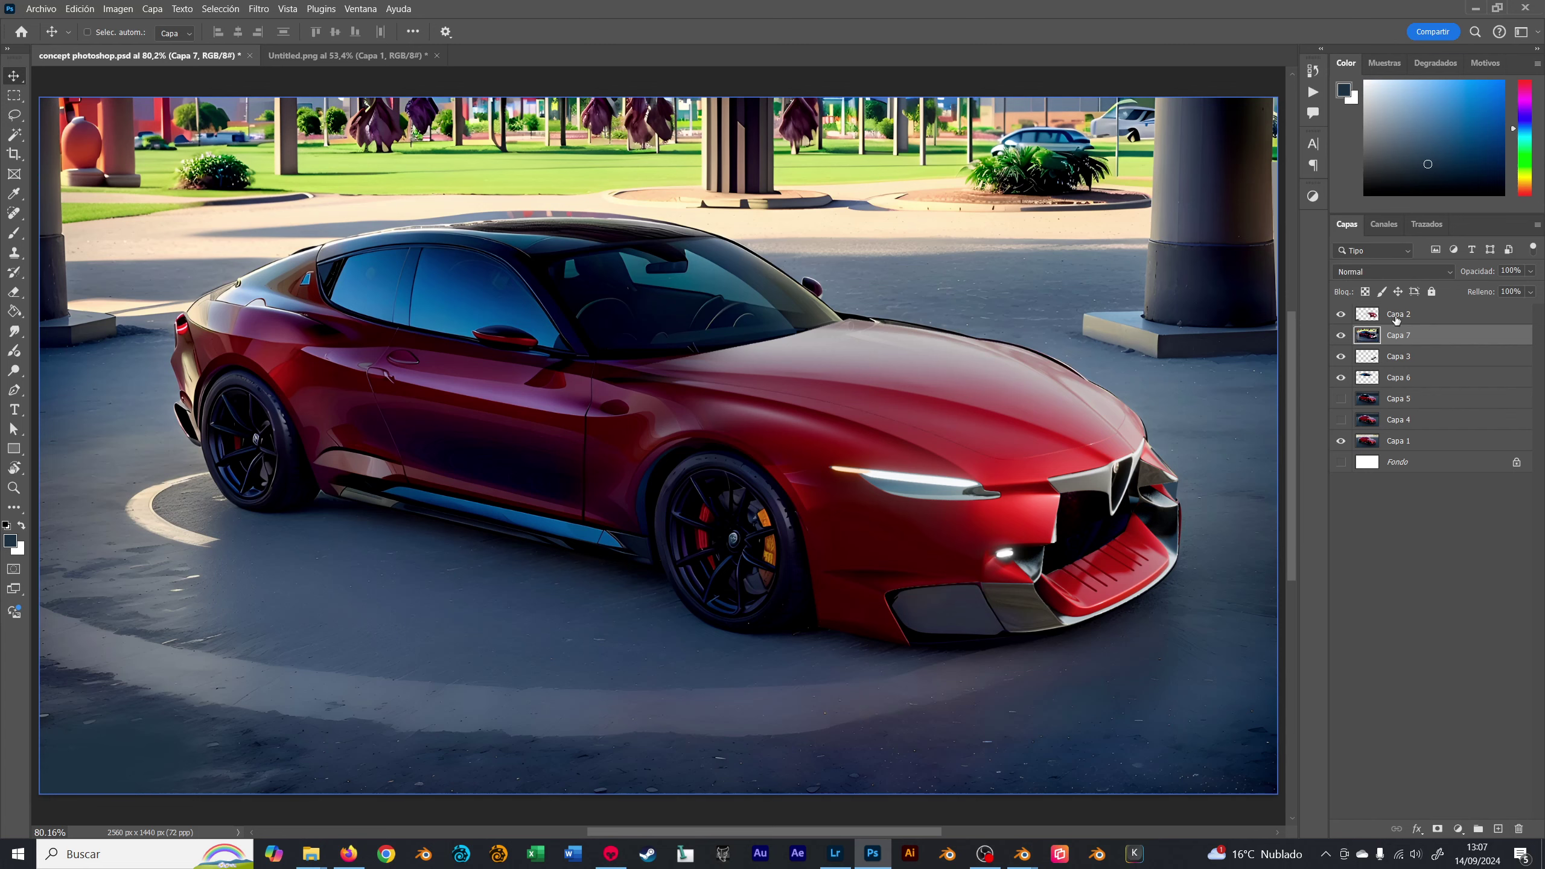
pyautogui.keyDown('ctrl'); pyautogui.click(880, 486); pyautogui.keyUp('ctrl')
# - Try squashing the Capa 2 front vertically, then undo and leave the transform
pyautogui.hotkey('ctrl', 't')
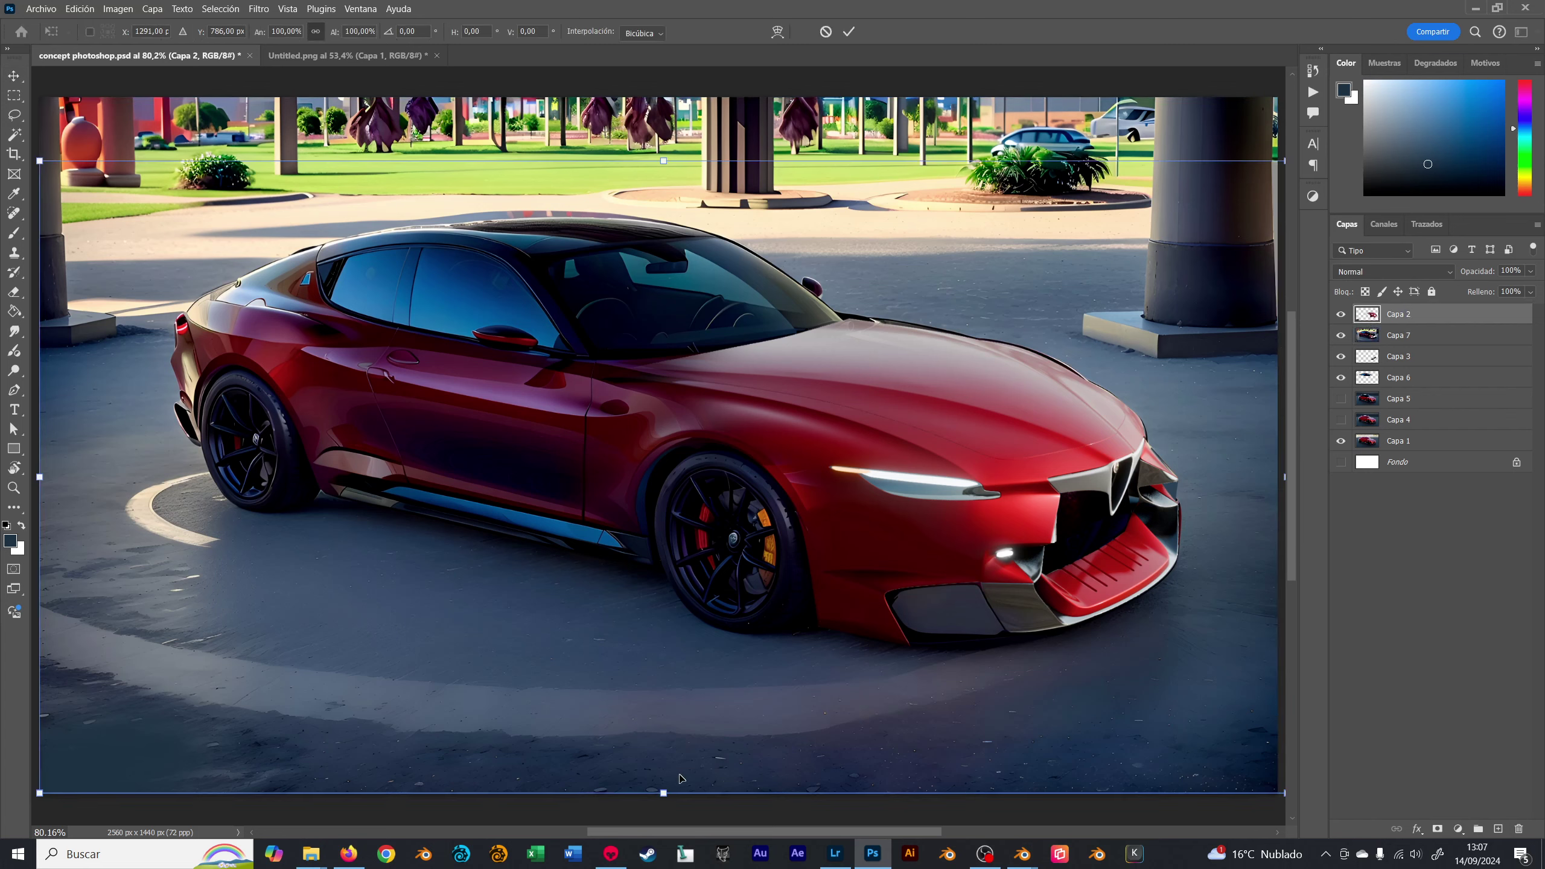
pyautogui.moveTo(662, 793); pyautogui.dragTo(662, 766)
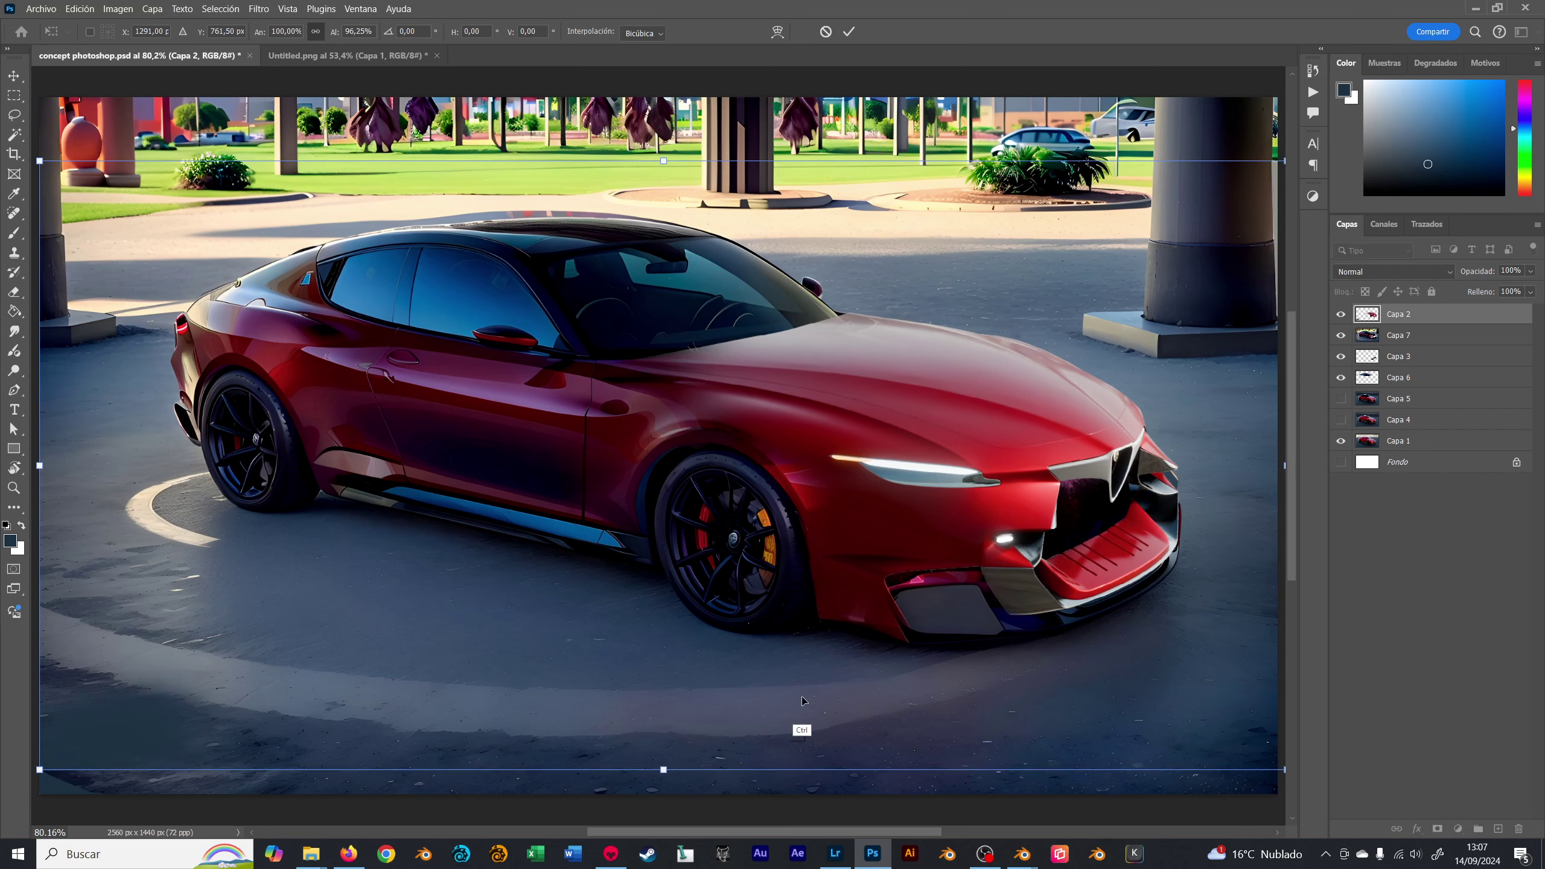
pyautogui.hotkey('ctrl', 'z')
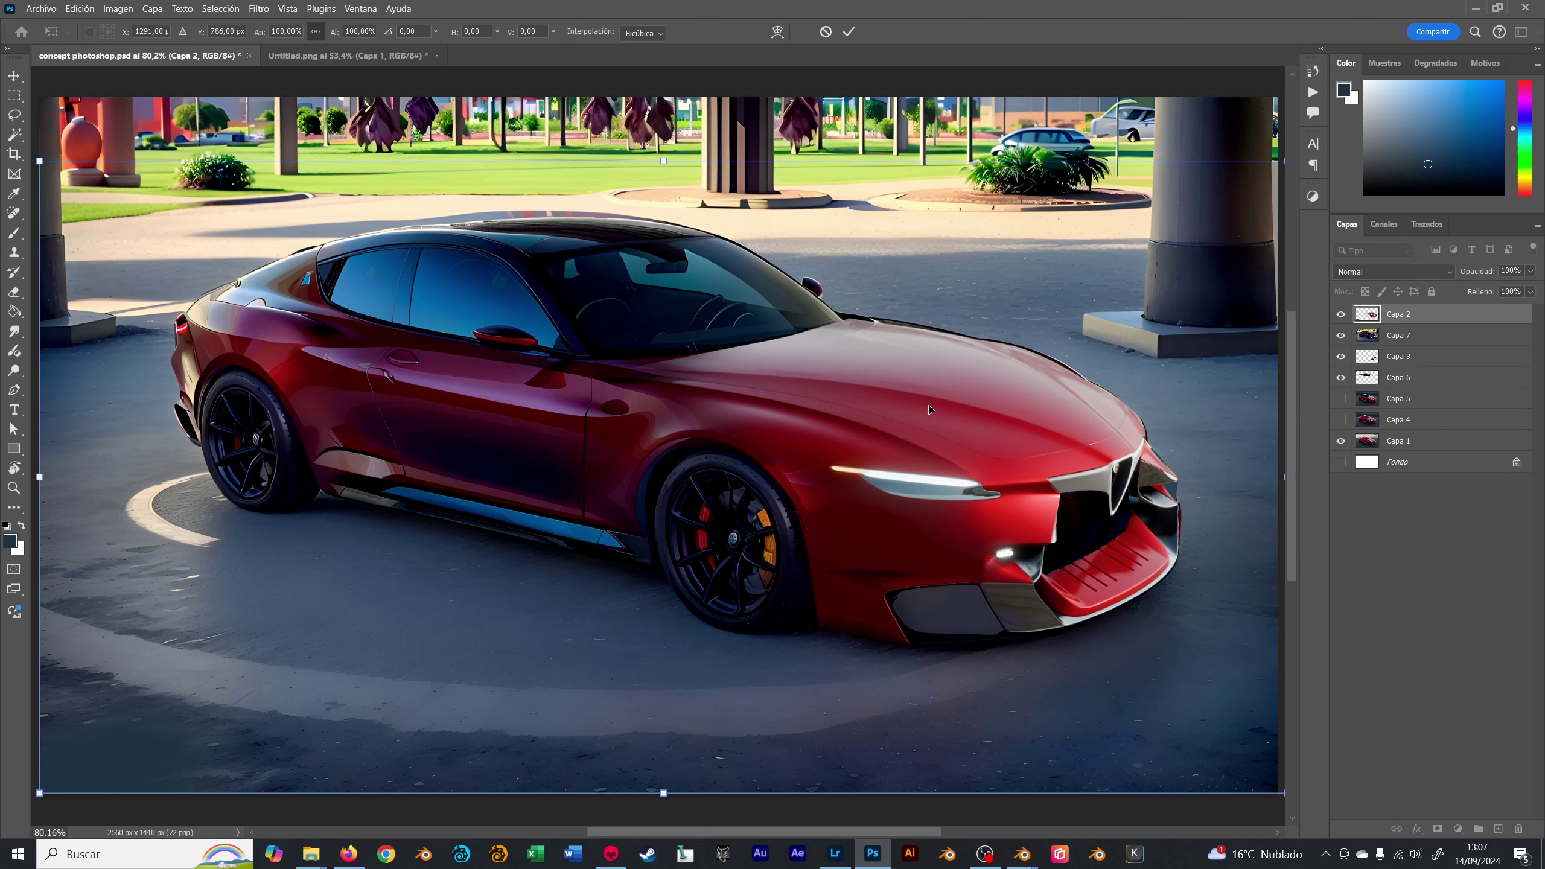
pyautogui.press('Return')
# - Lasso the car's front and warp its lower edge slightly upward
pyautogui.press('l')
pyautogui.moveTo(1089, 307); pyautogui.dragTo(1088, 252)
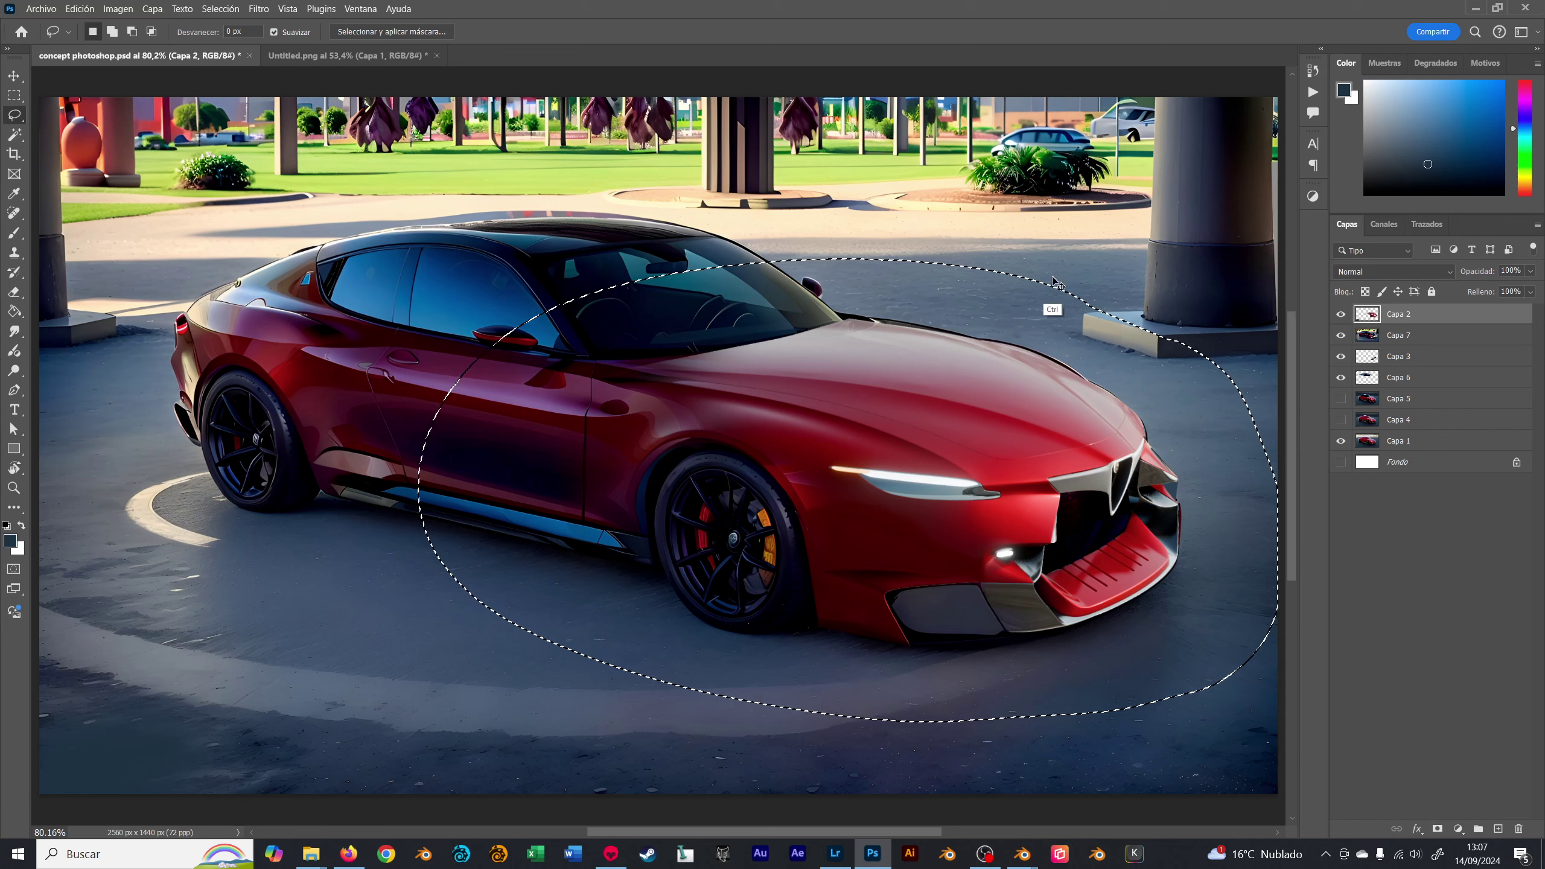
pyautogui.hotkey('ctrl', 't')
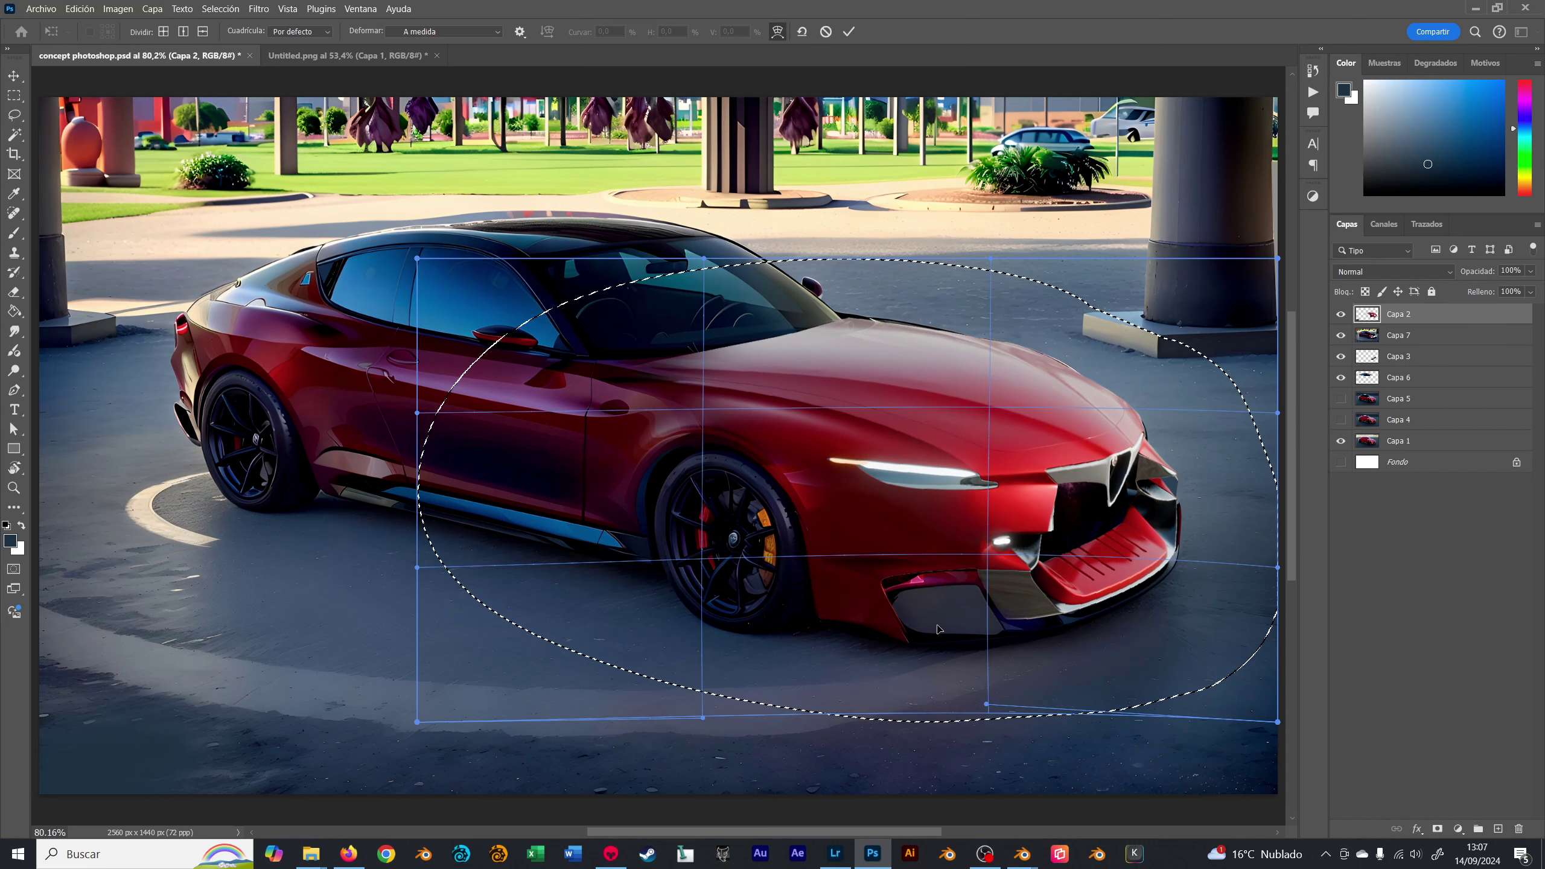
pyautogui.moveTo(922, 560)
pyautogui.mouseDown()
pyautogui.moveTo(1218, 569)
pyautogui.moveTo(874, 617)
pyautogui.mouseUp()
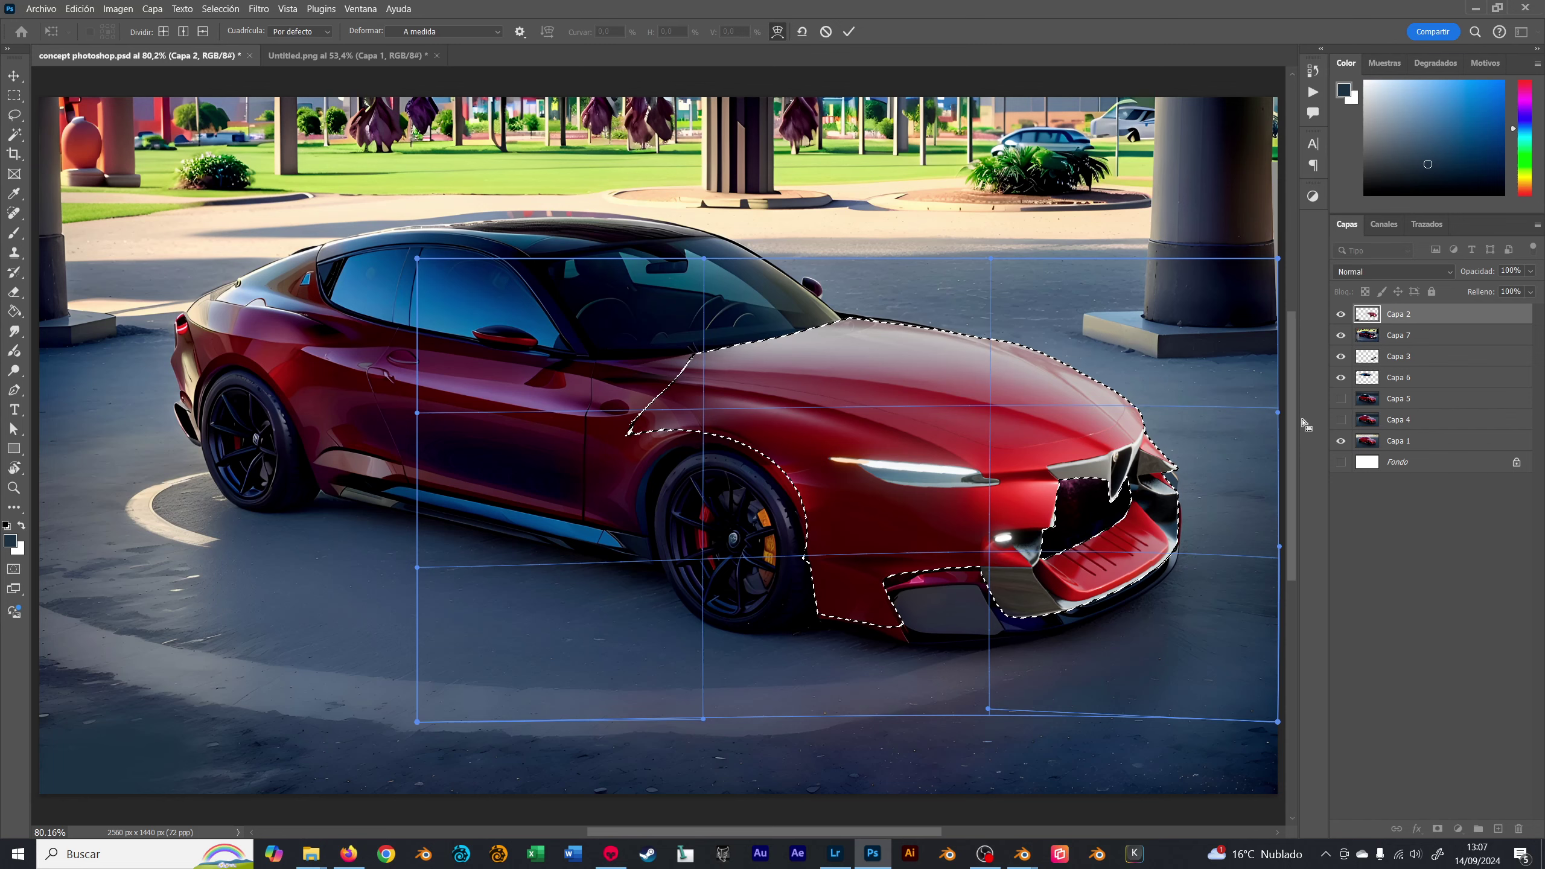
pyautogui.press('Return')
pyautogui.hotkey('alt', '[')
# - Add a new empty layer and set up an enlarged black brush
pyautogui.hotkey('ctrl', 'shift', 'n')
pyautogui.press('Return')
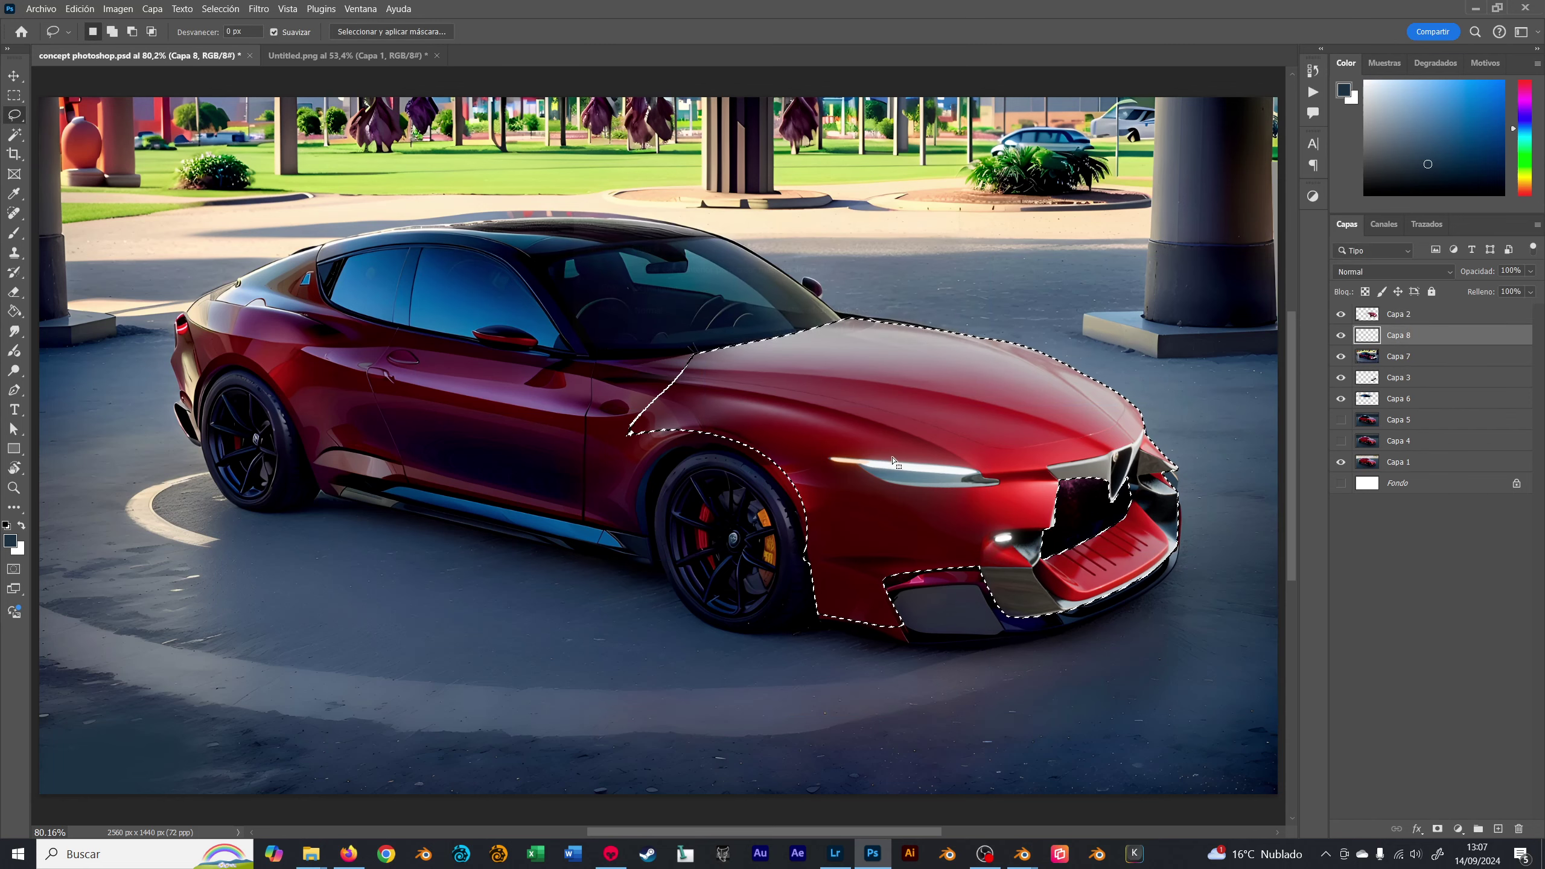
pyautogui.press('b')
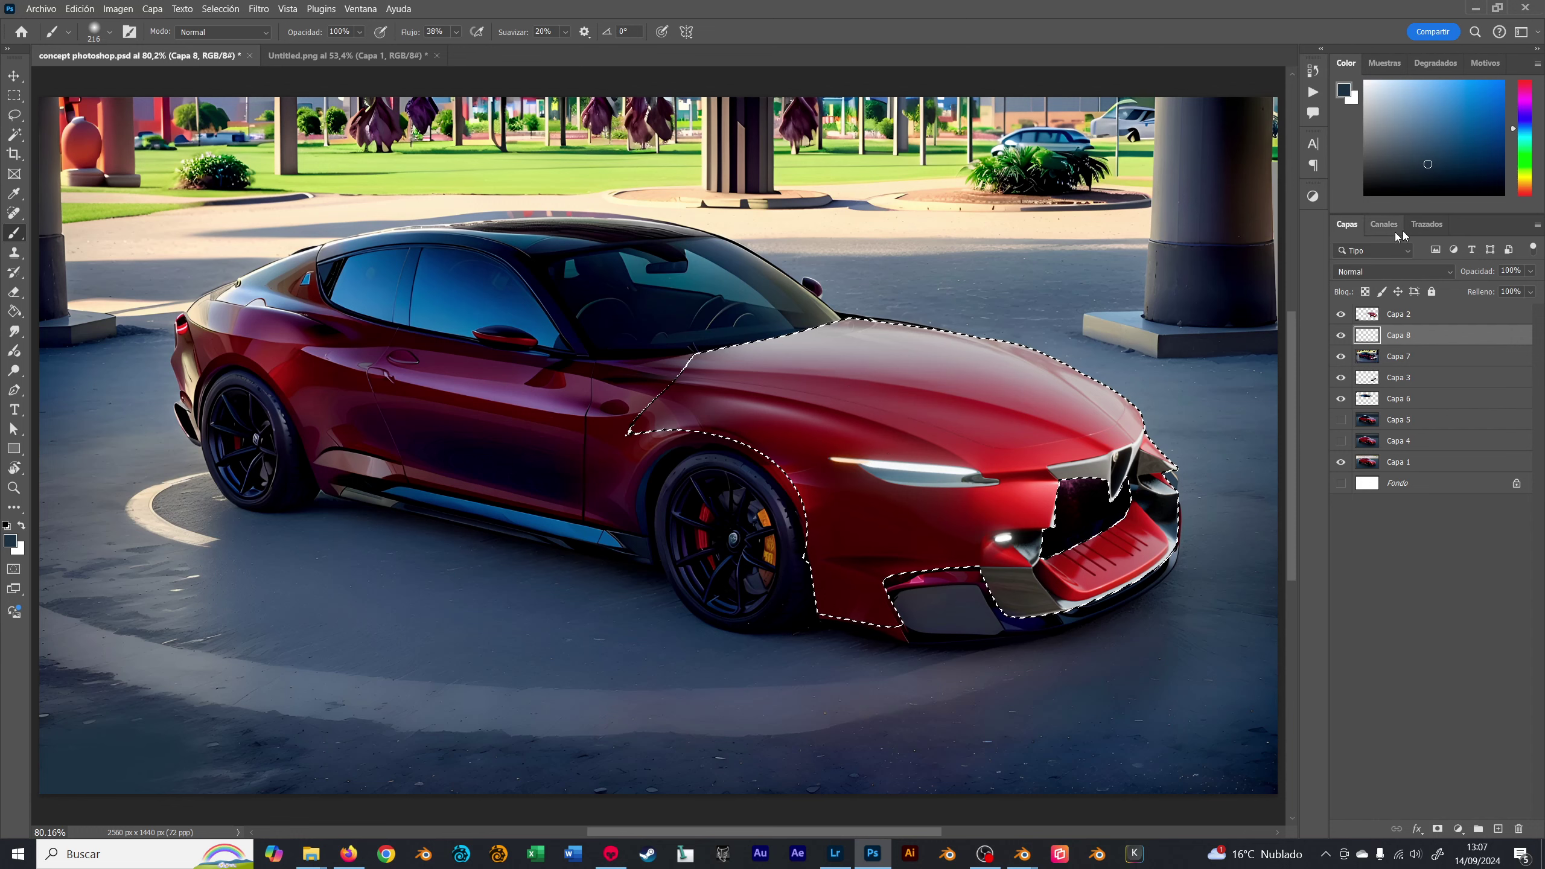
pyautogui.press('d')
pyautogui.keyDown('ctrl'); pyautogui.keyDown('alt'); pyautogui.moveTo(841, 464); pyautogui.dragTo(860, 470, button='right'); pyautogui.keyUp('alt'); pyautogui.keyUp('ctrl')
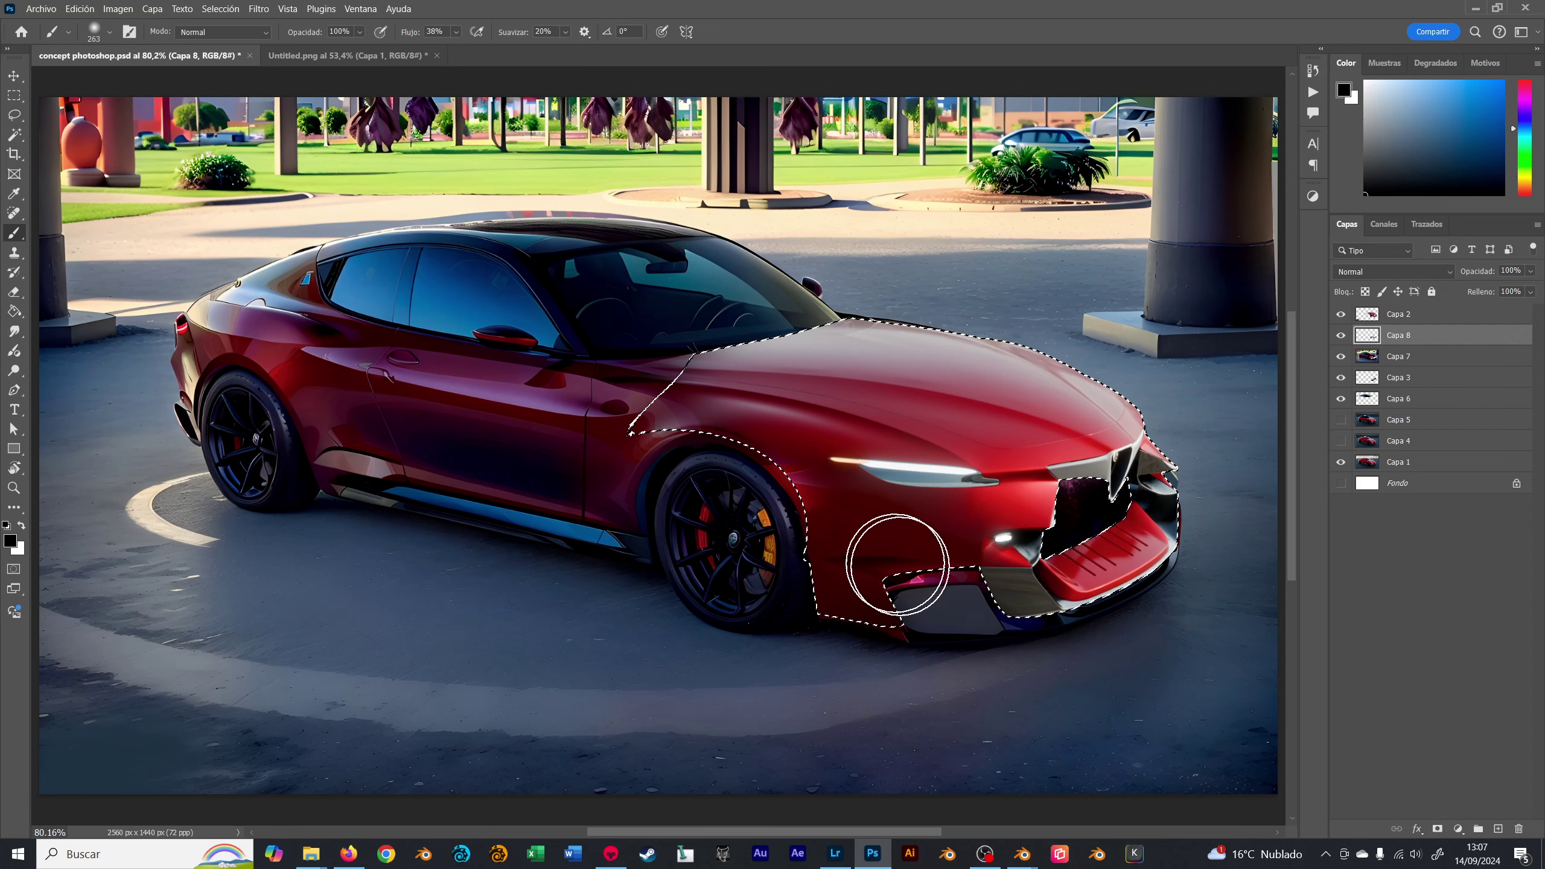
# - Deselect and paint black shadow over the lower bumper intakes, then zoom out
pyautogui.hotkey('ctrl', 'd')
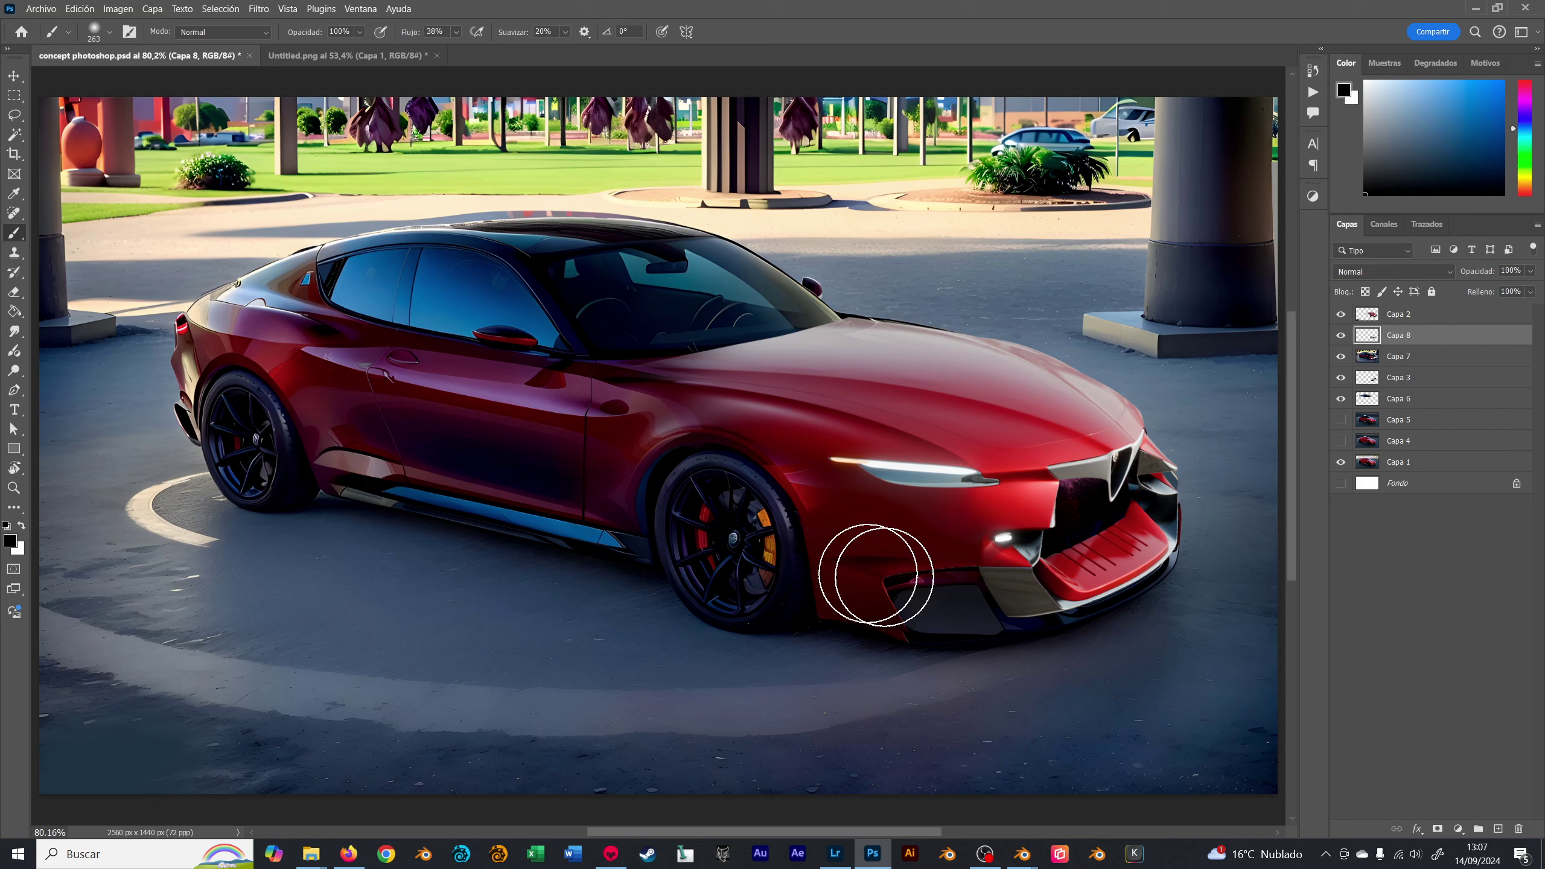
pyautogui.moveTo(876, 569); pyautogui.dragTo(972, 610)
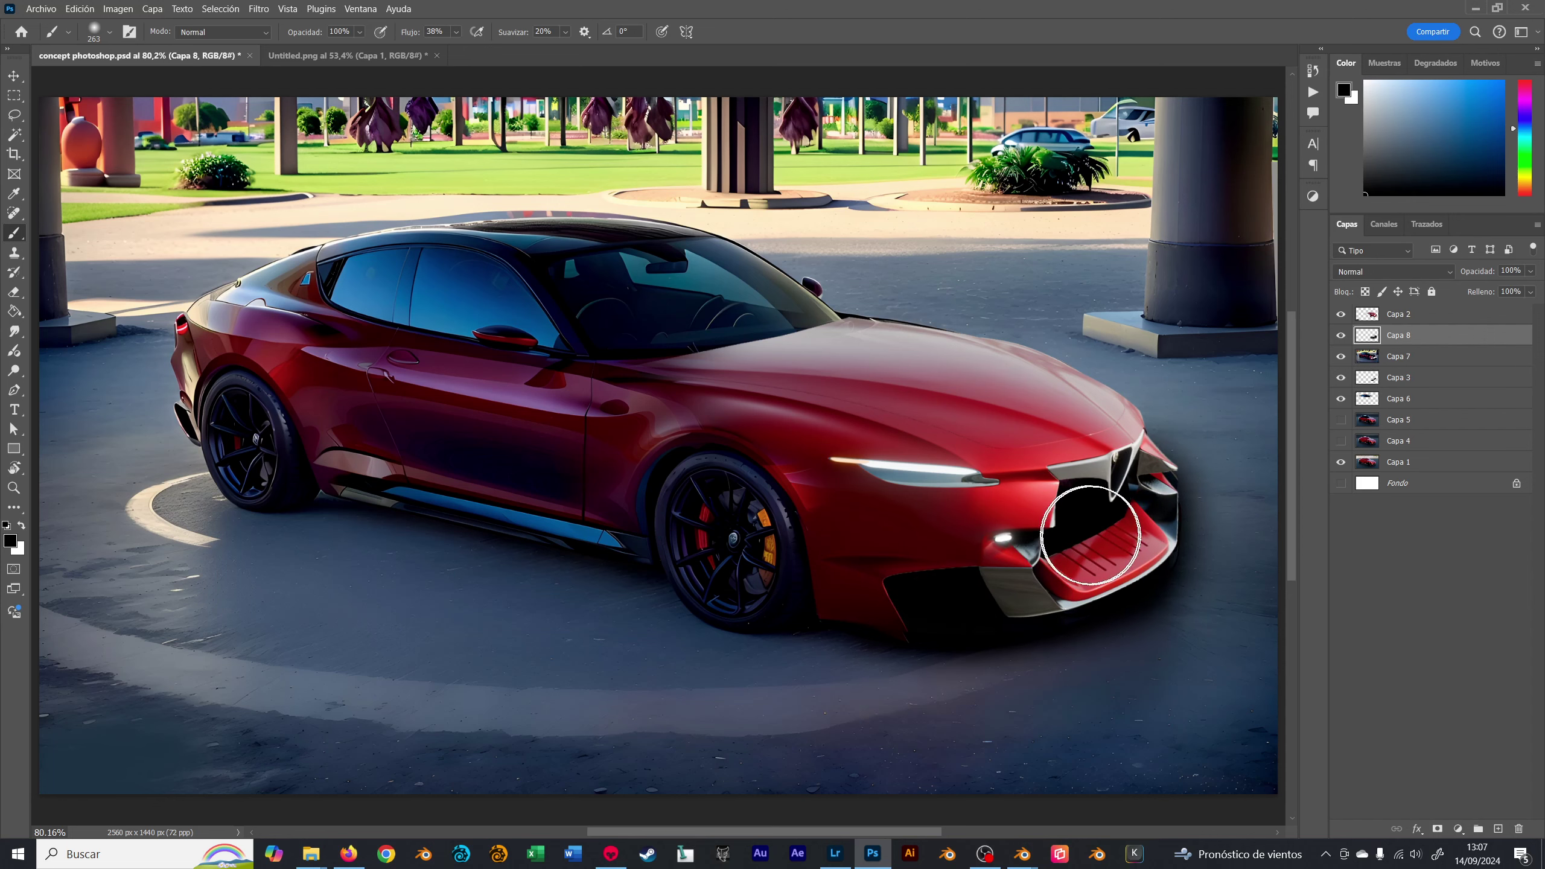
pyautogui.press('v')
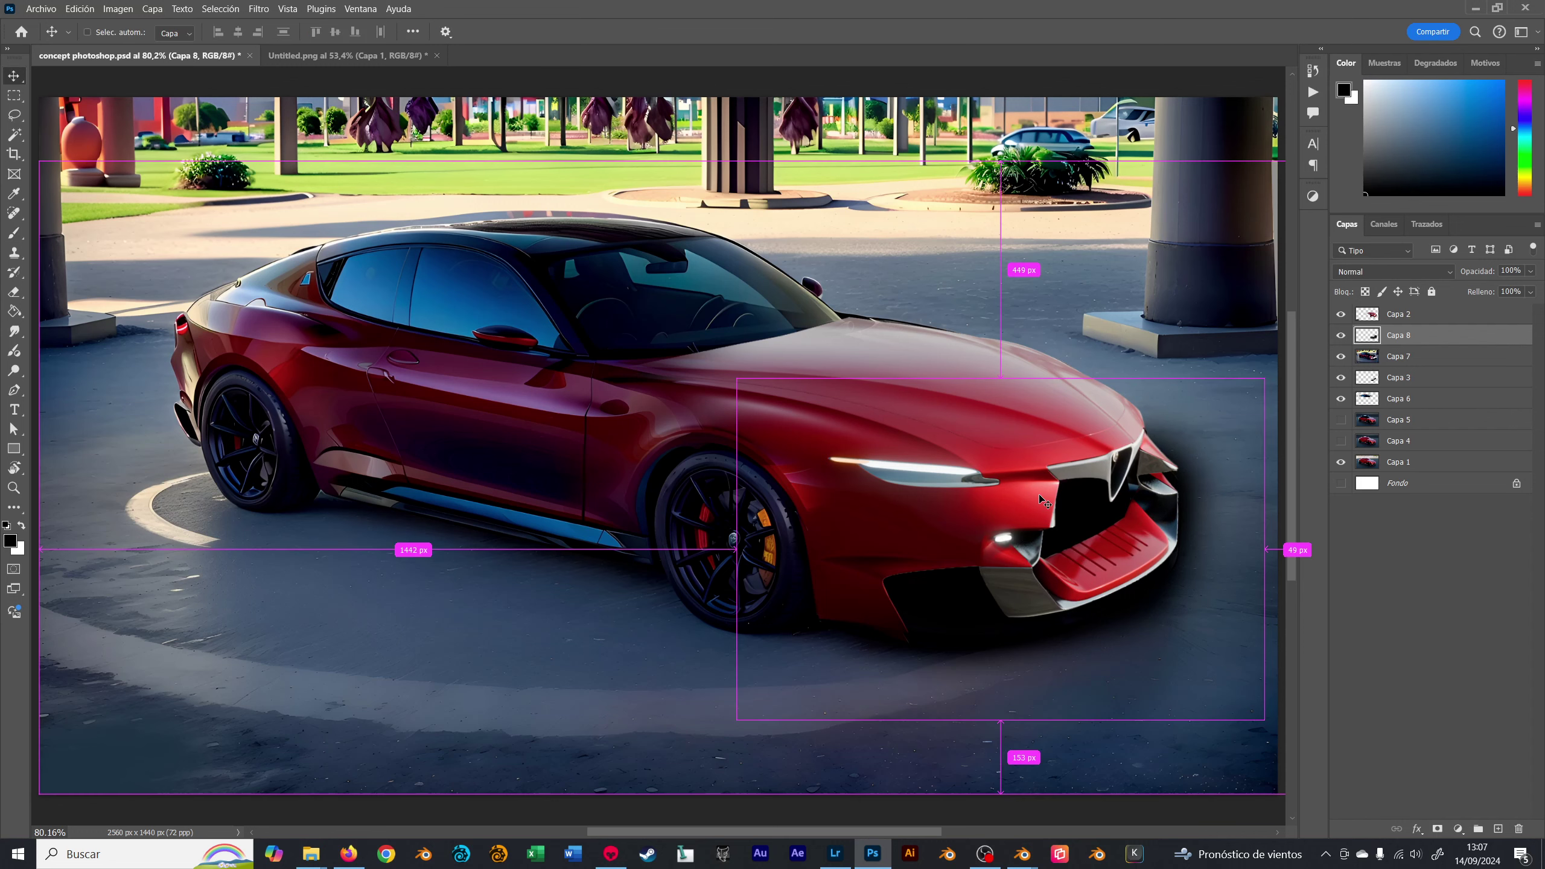
pyautogui.keyDown('alt'); pyautogui.click(729, 399); pyautogui.keyUp('alt')
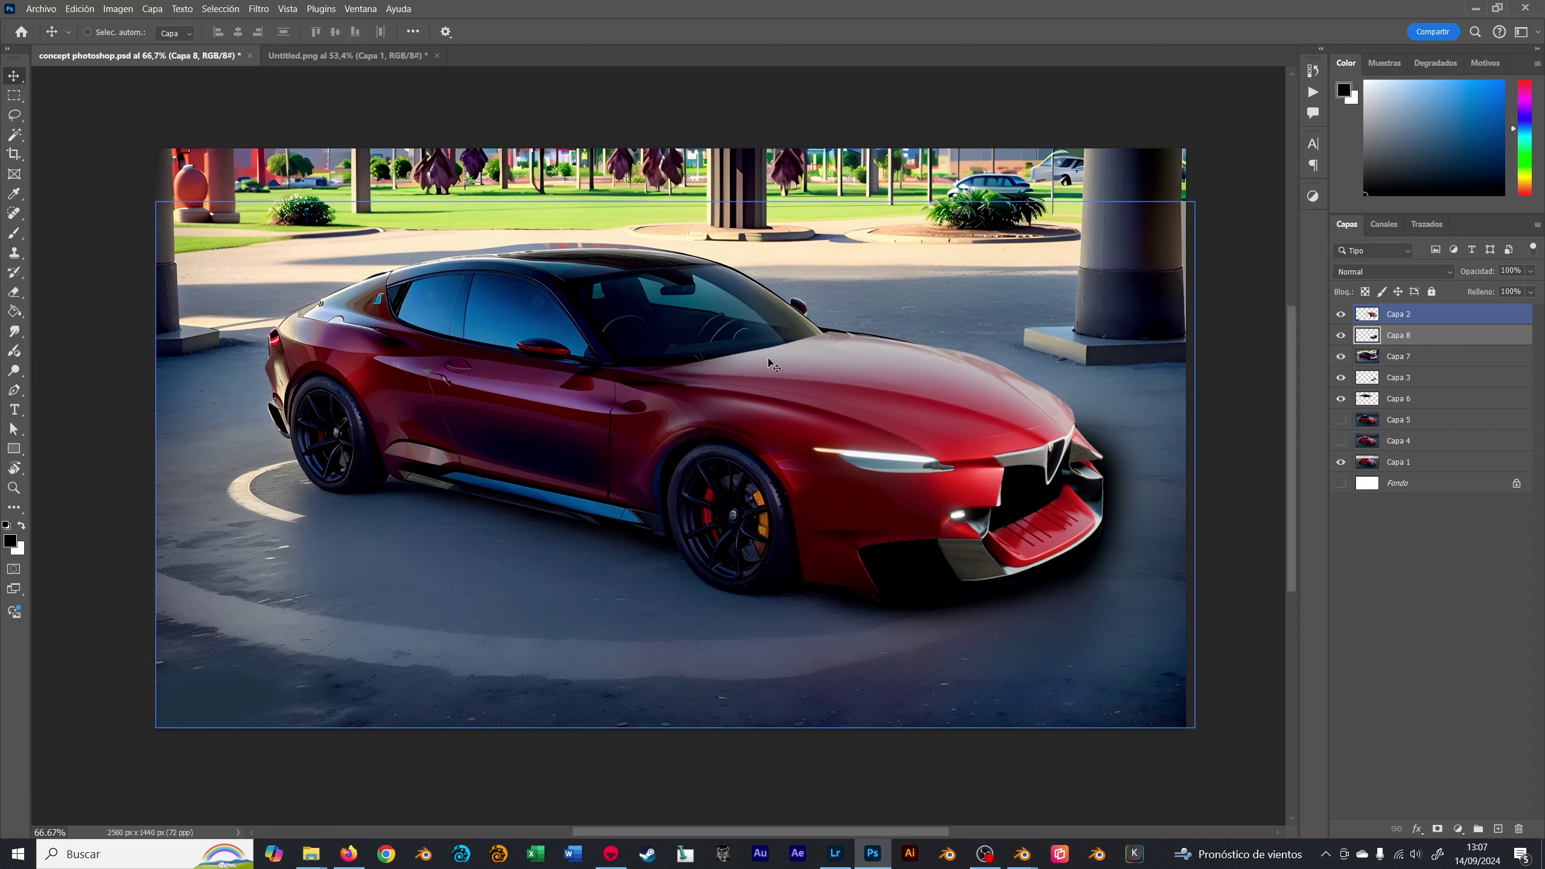
# - Zoom into the rear quarter window and spot-heal the blue patch on the pillar
pyautogui.keyDown('ctrl'); pyautogui.click(380, 319); pyautogui.keyUp('ctrl')
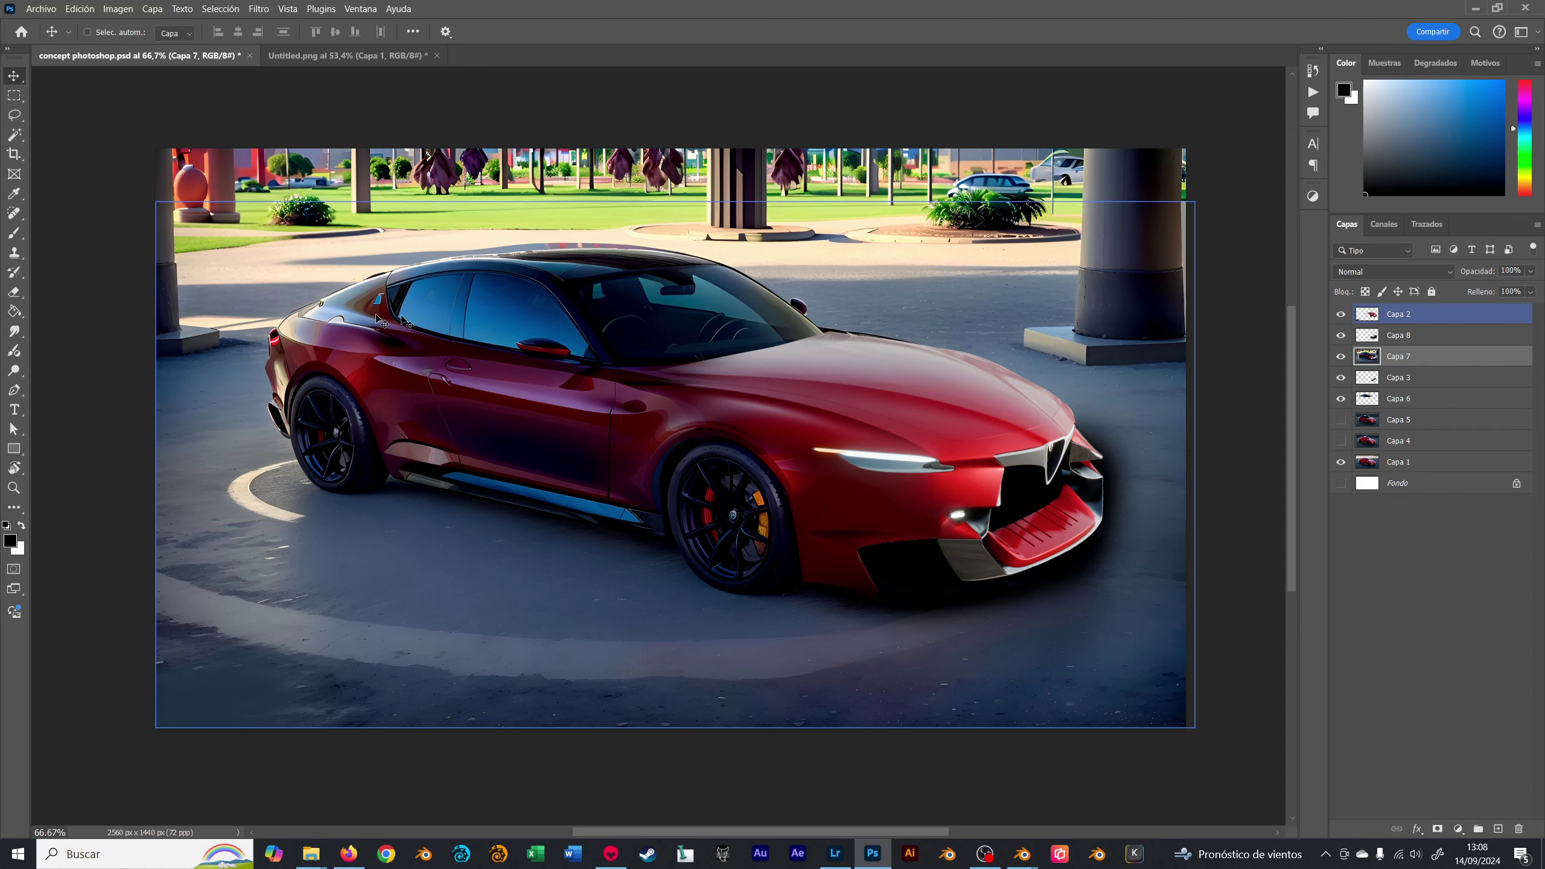
pyautogui.keyDown('alt'); pyautogui.scroll(10, 380, 319); pyautogui.keyUp('alt')
pyautogui.press('r')
pyautogui.moveTo(761, 426); pyautogui.dragTo(790, 465)
pyautogui.click(14, 213)
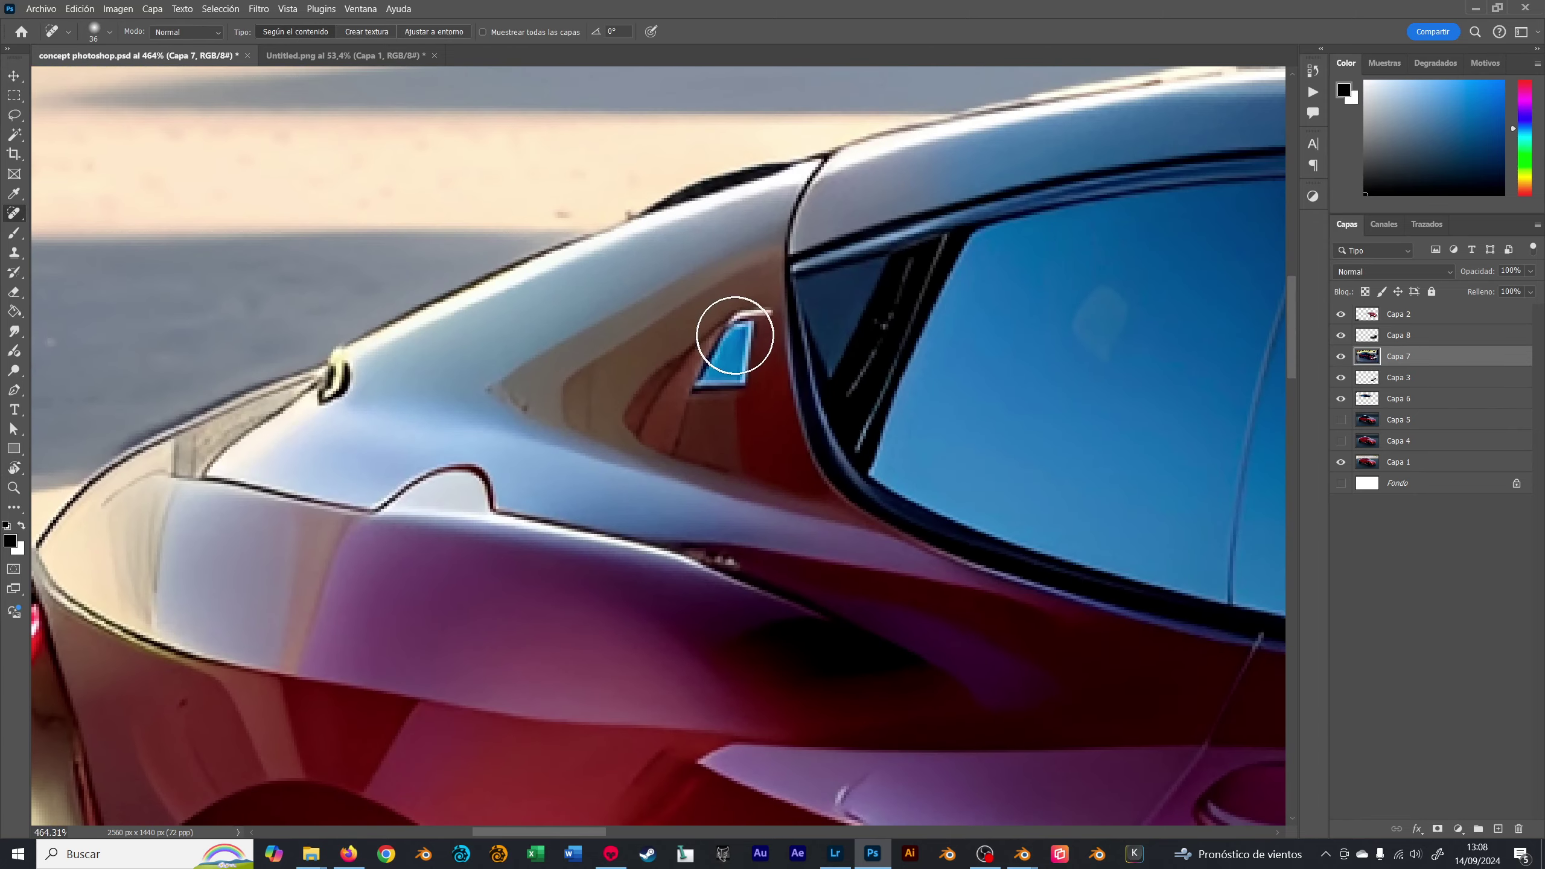
pyautogui.moveTo(735, 338); pyautogui.dragTo(745, 320)
pyautogui.moveTo(692, 377); pyautogui.dragTo(749, 329)
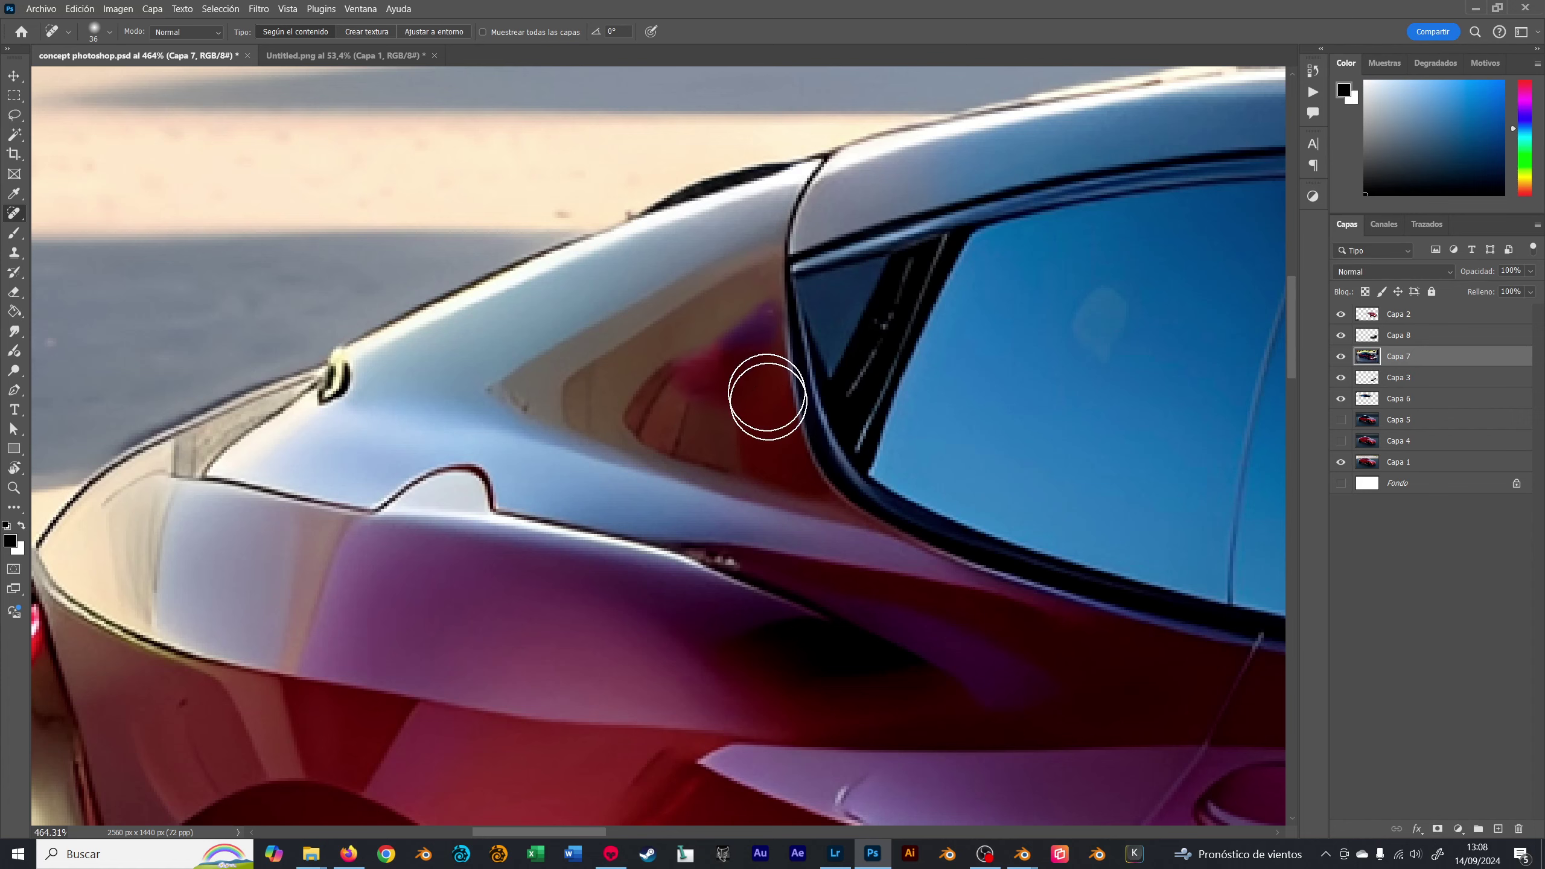
# - Paint sampled dark red over the pillar with a small soft round brush preset
pyautogui.press(']')
pyautogui.press(']')
pyautogui.press(']')
pyautogui.press('b')
pyautogui.keyDown('alt'); pyautogui.click(759, 426); pyautogui.keyUp('alt')
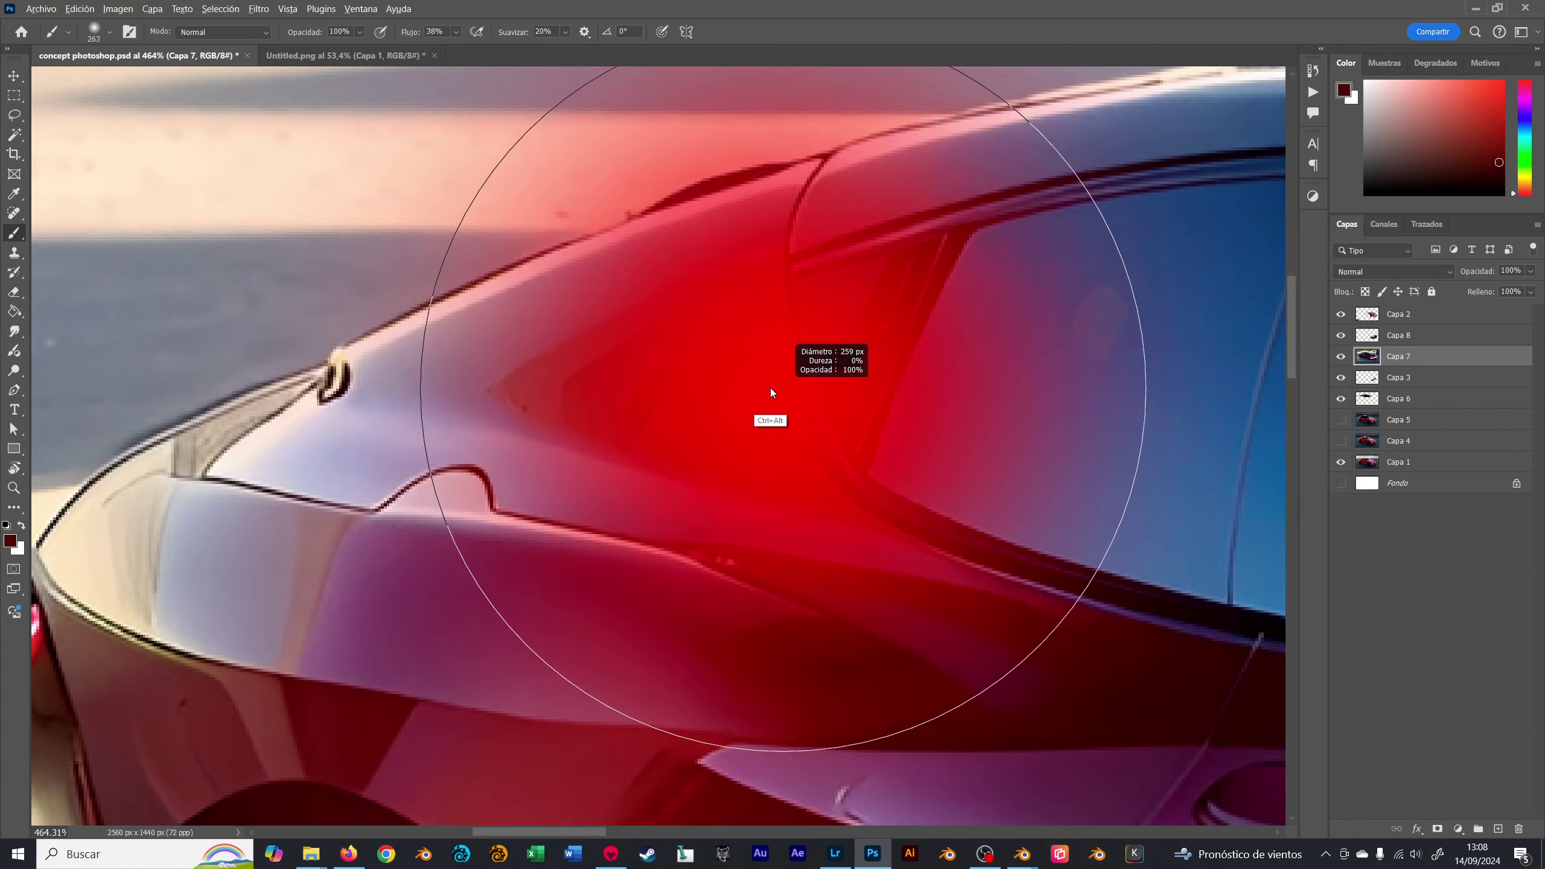
pyautogui.keyDown('alt'); pyautogui.moveTo(770, 387); pyautogui.dragTo(524, 369, button='right'); pyautogui.keyUp('alt')
pyautogui.keyDown('alt'); pyautogui.moveTo(720, 393); pyautogui.dragTo(615, 399, button='right'); pyautogui.keyUp('alt')
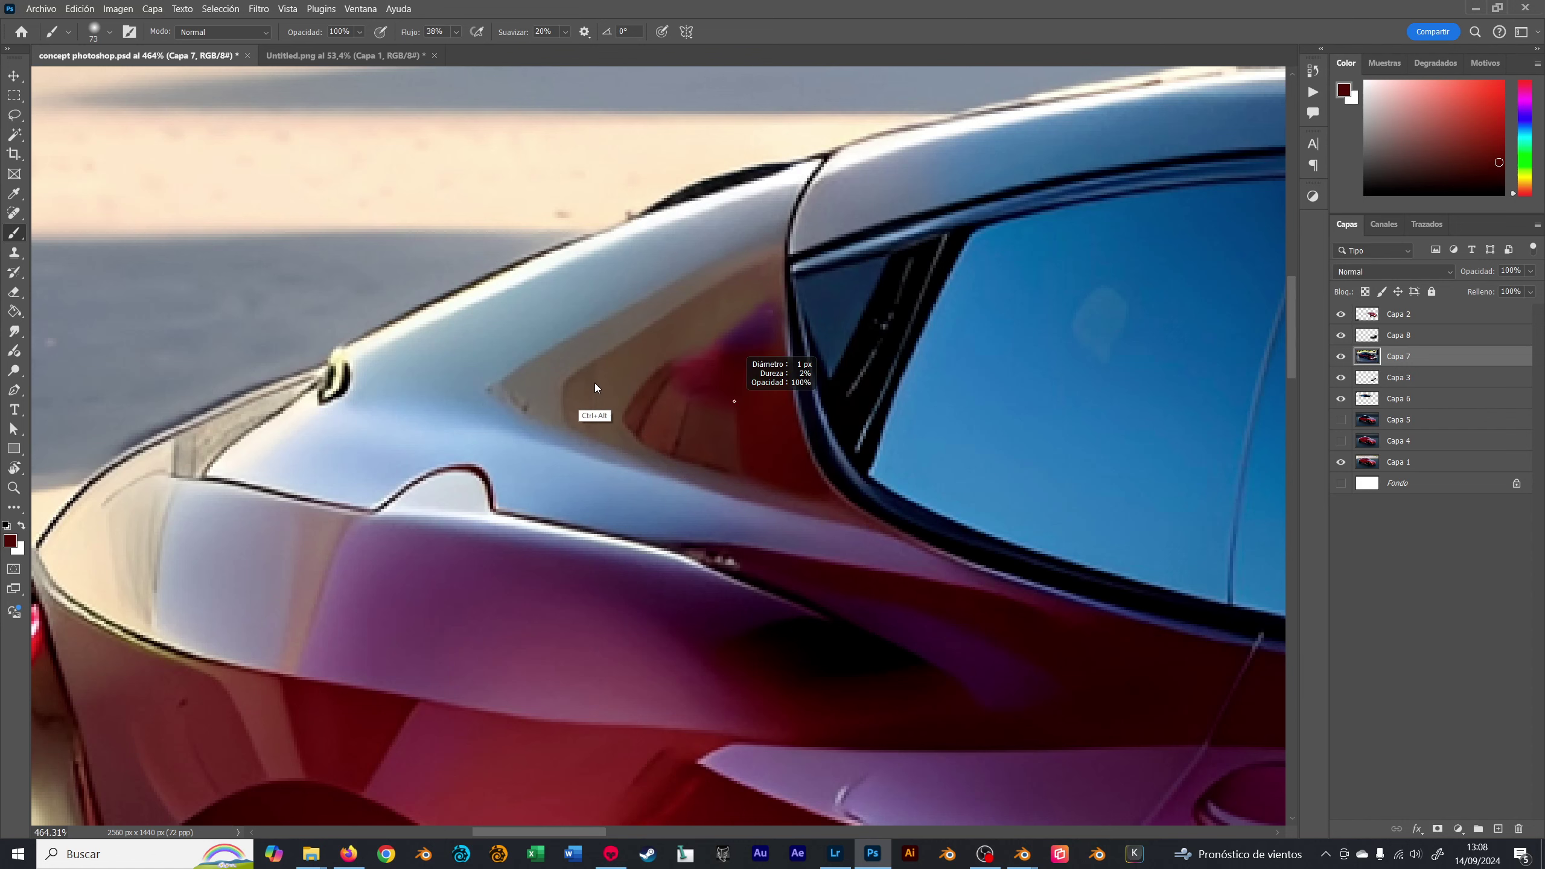
pyautogui.rightClick(757, 328)
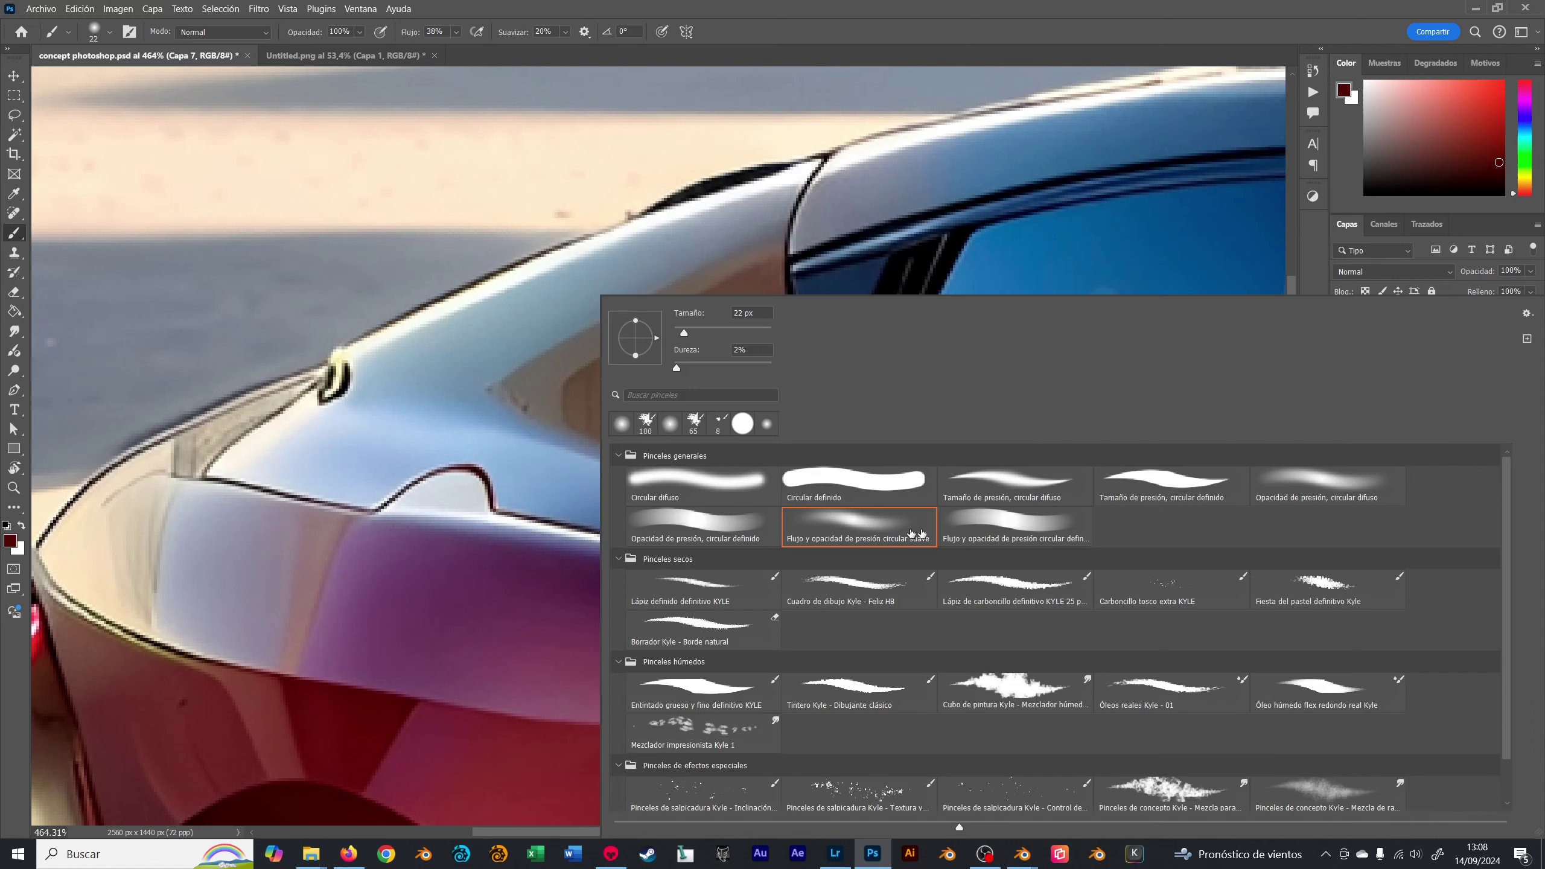
pyautogui.doubleClick(1028, 528)
pyautogui.keyDown('alt'); pyautogui.moveTo(717, 341); pyautogui.dragTo(726, 344, button='right'); pyautogui.keyUp('alt')
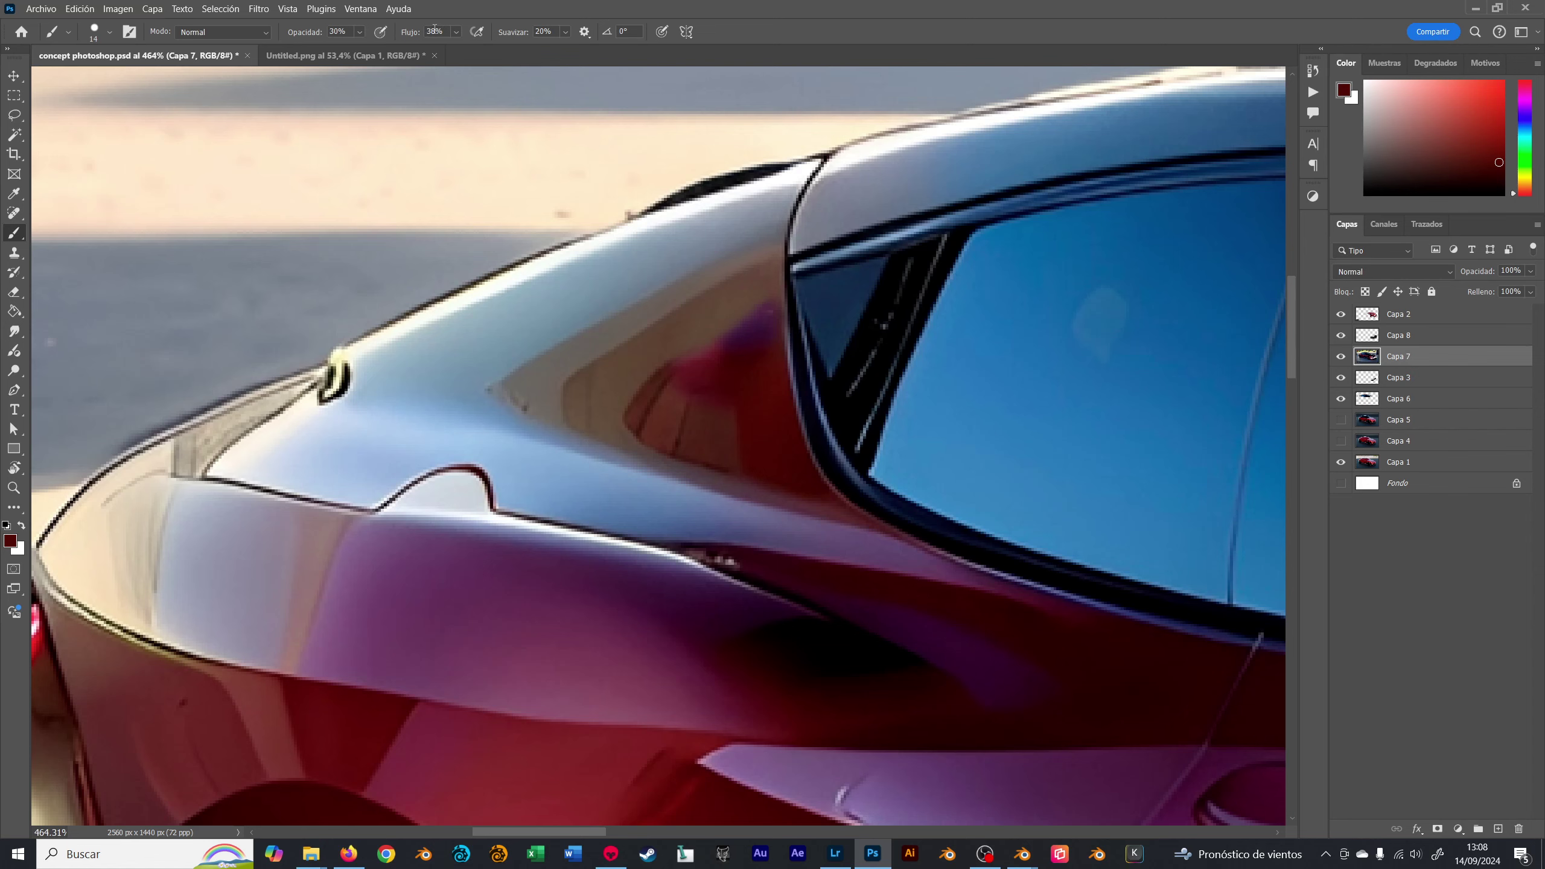
pyautogui.moveTo(700, 371)
pyautogui.mouseDown()
pyautogui.moveTo(756, 422)
pyautogui.moveTo(765, 324)
pyautogui.moveTo(765, 347)
pyautogui.mouseUp()
pyautogui.rightClick(751, 329)
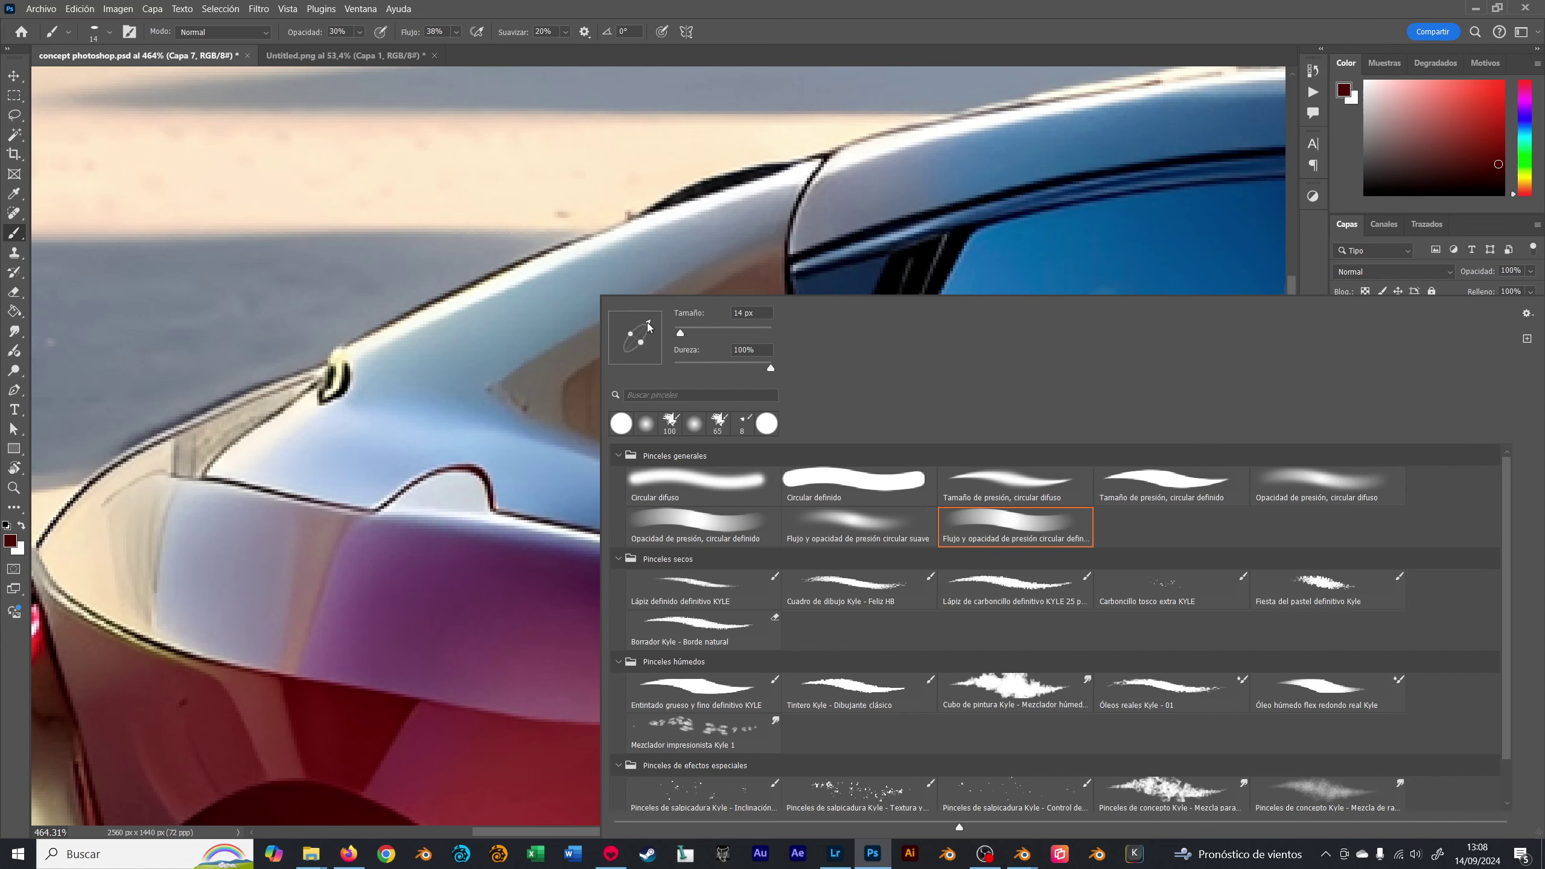
pyautogui.press('Escape')
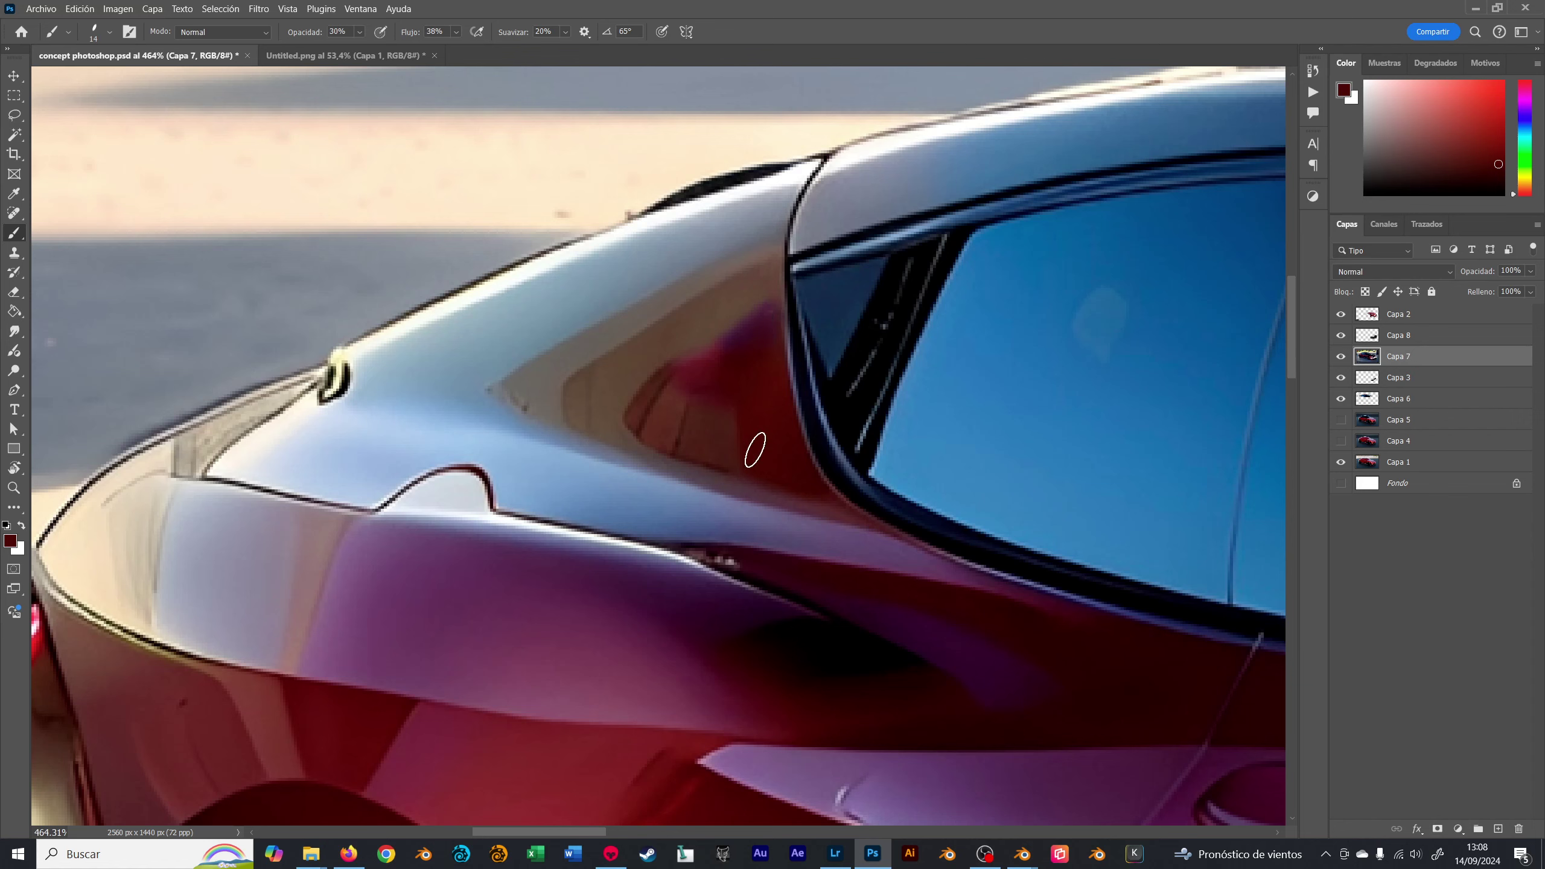
# - Sample and adjust darker, more saturated reds for the pillar, then view at 100%
pyautogui.keyDown('alt'); pyautogui.click(698, 470); pyautogui.keyUp('alt')
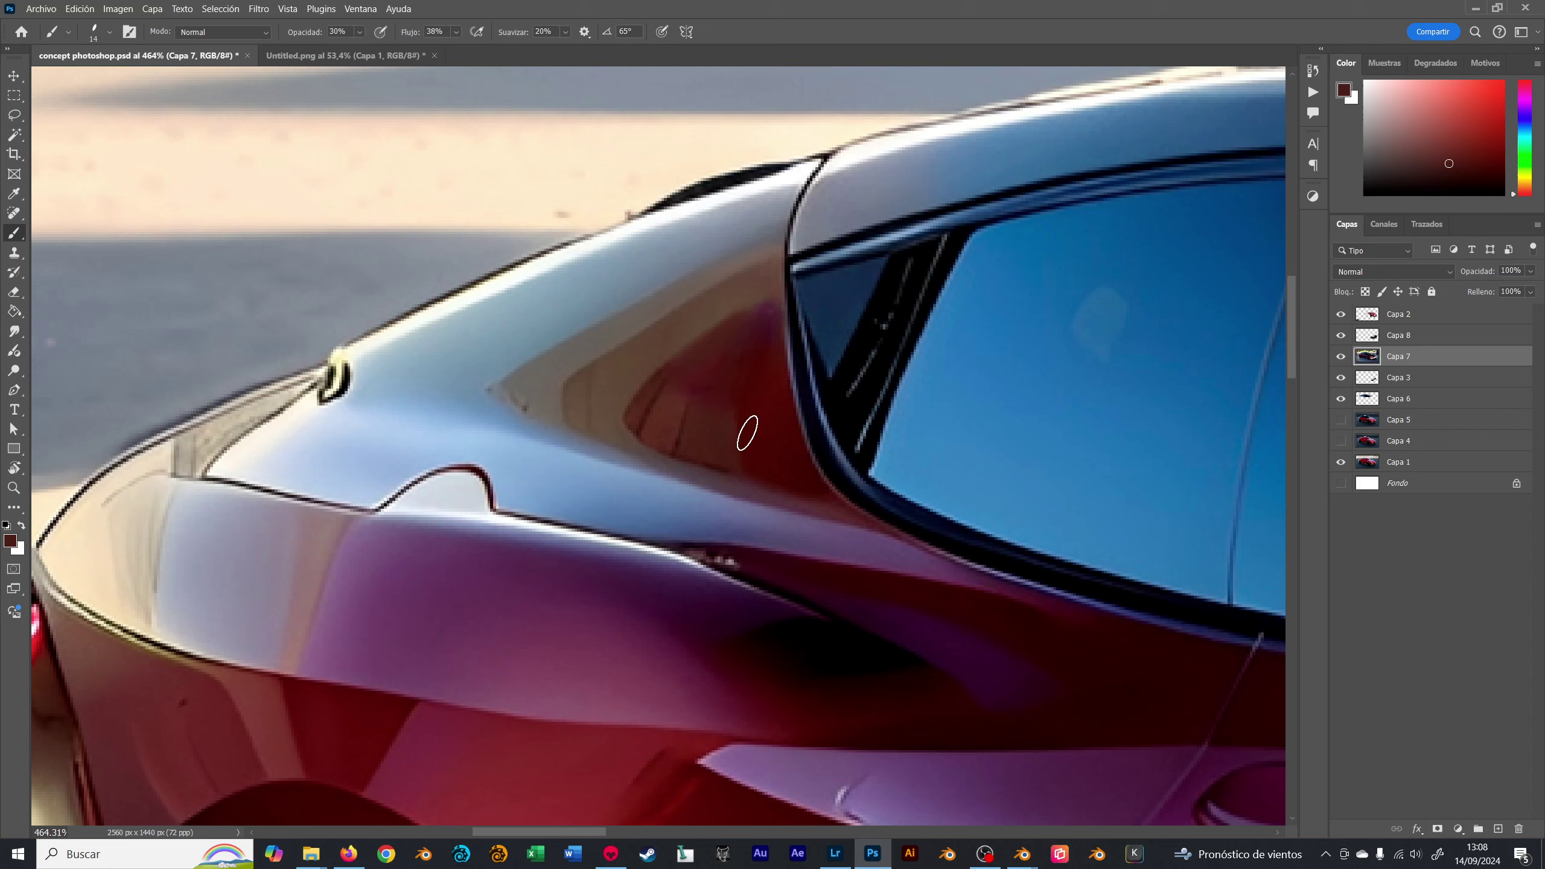
pyautogui.keyDown('alt'); pyautogui.click(709, 432); pyautogui.keyUp('alt')
pyautogui.keyDown('alt'); pyautogui.click(754, 482); pyautogui.keyUp('alt')
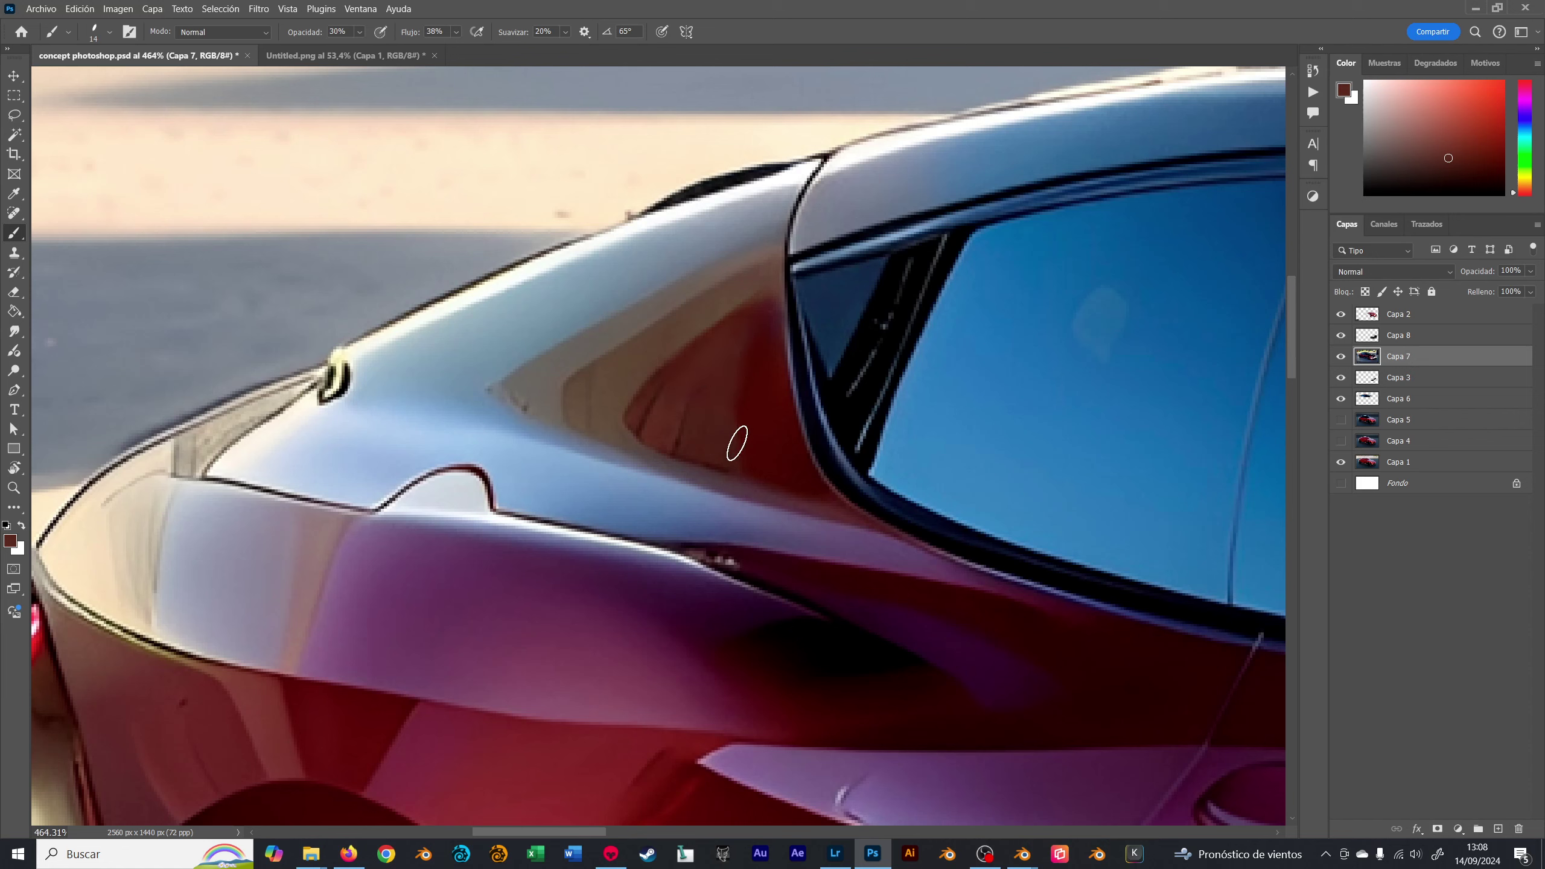
pyautogui.hotkey('ctrl', '1')
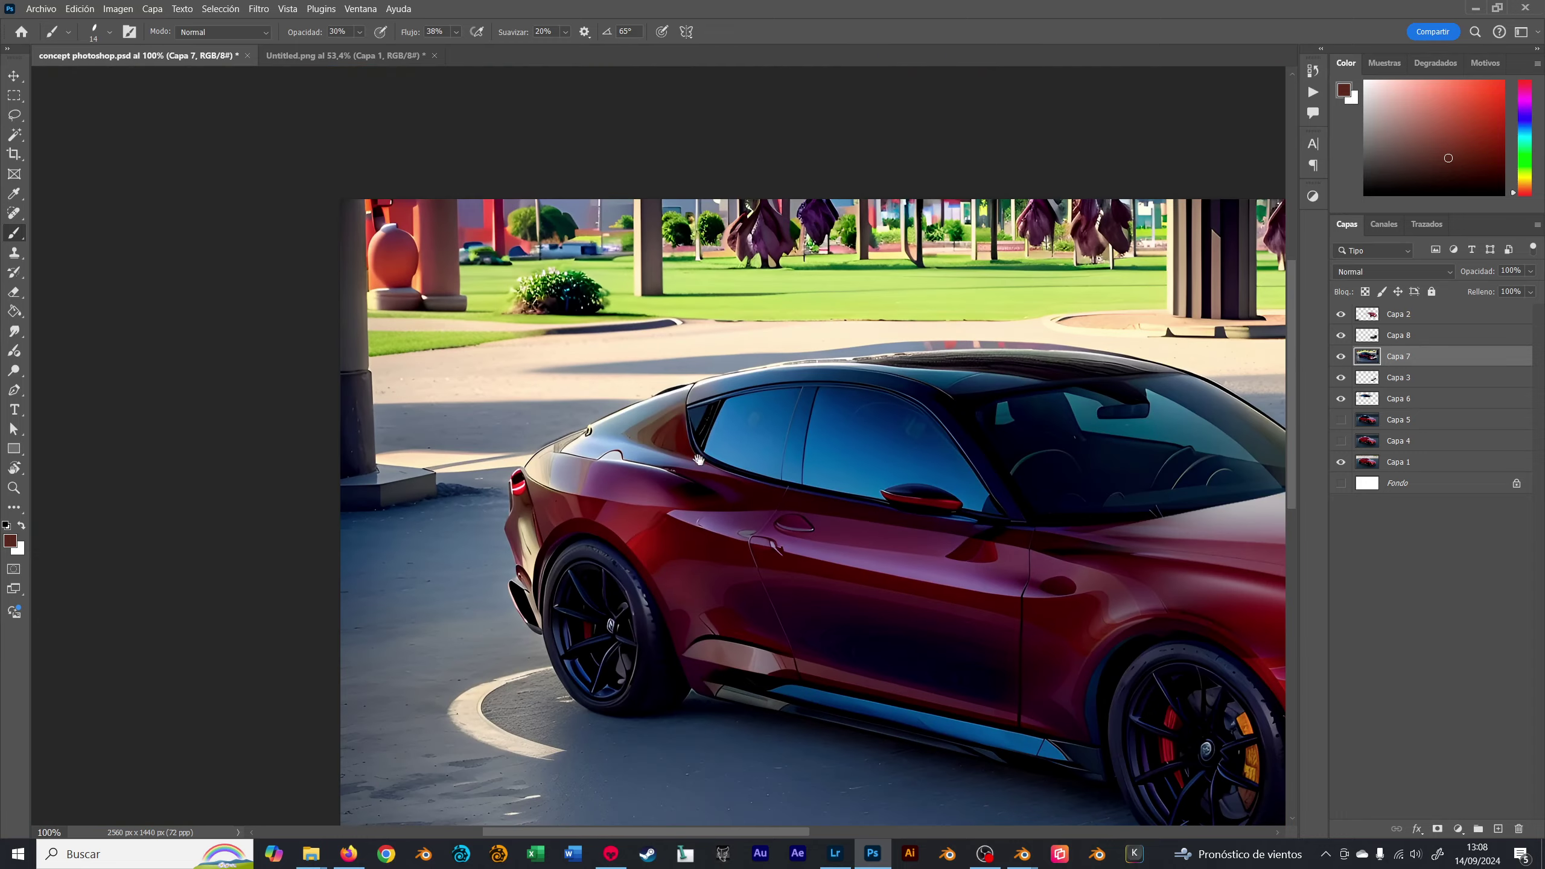
# - Zoom into the rear quarter, sample a pillar tone with a finer brush, and rotate the view
pyautogui.moveTo(699, 460); pyautogui.dragTo(599, 317)
pyautogui.keyDown('ctrl'); pyautogui.moveTo(600, 257); pyautogui.dragTo(659, 253); pyautogui.keyUp('ctrl')
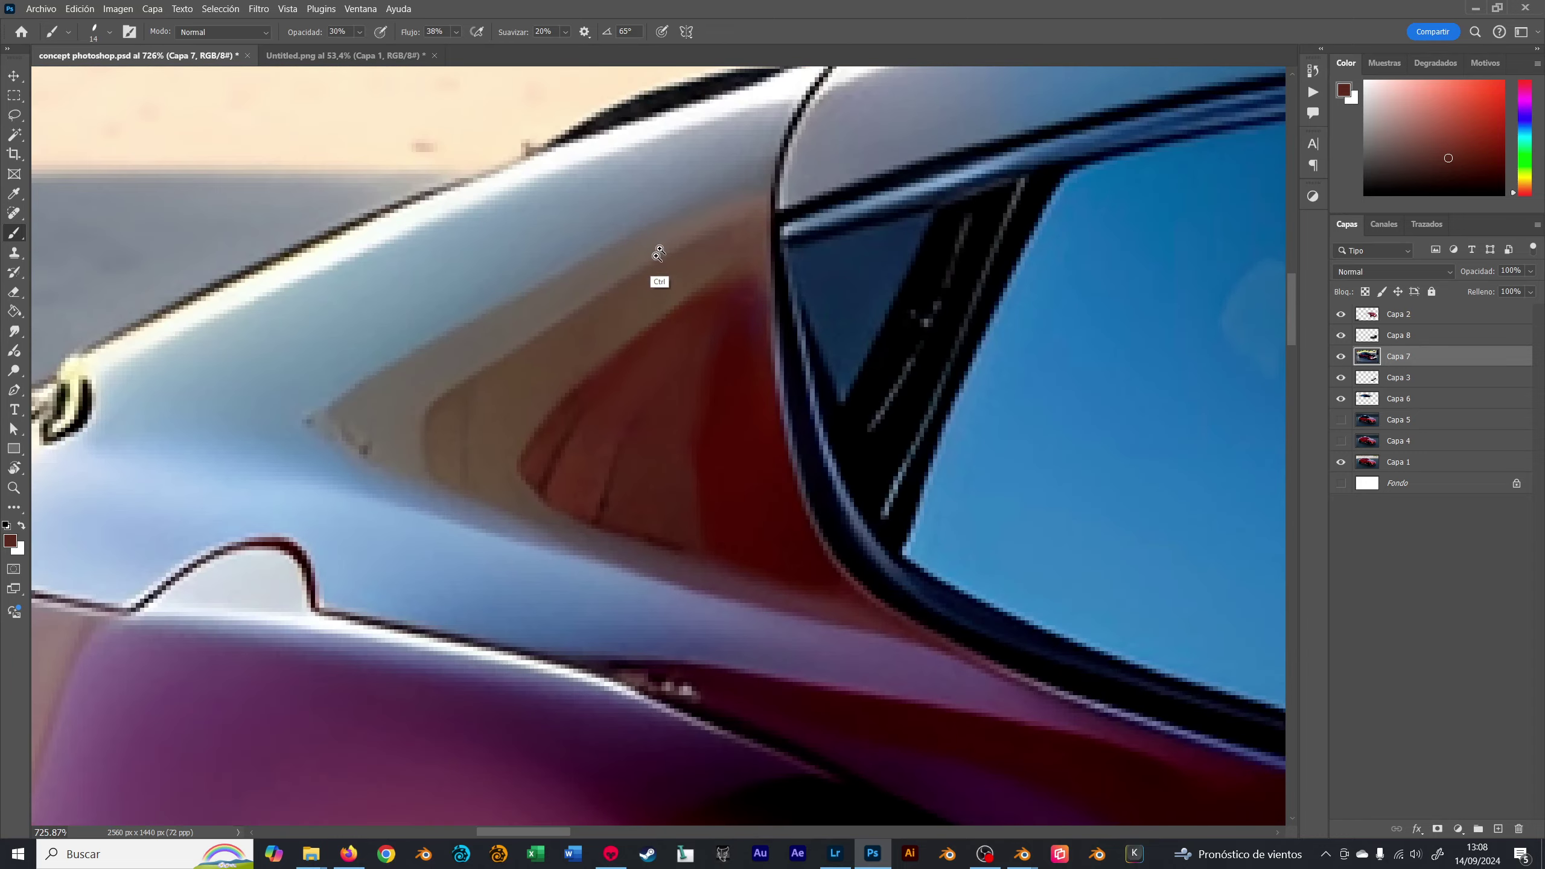
pyautogui.keyDown('alt'); pyautogui.click(615, 328); pyautogui.keyUp('alt')
pyautogui.keyDown('alt'); pyautogui.moveTo(636, 341); pyautogui.dragTo(620, 341, button='right'); pyautogui.keyUp('alt')
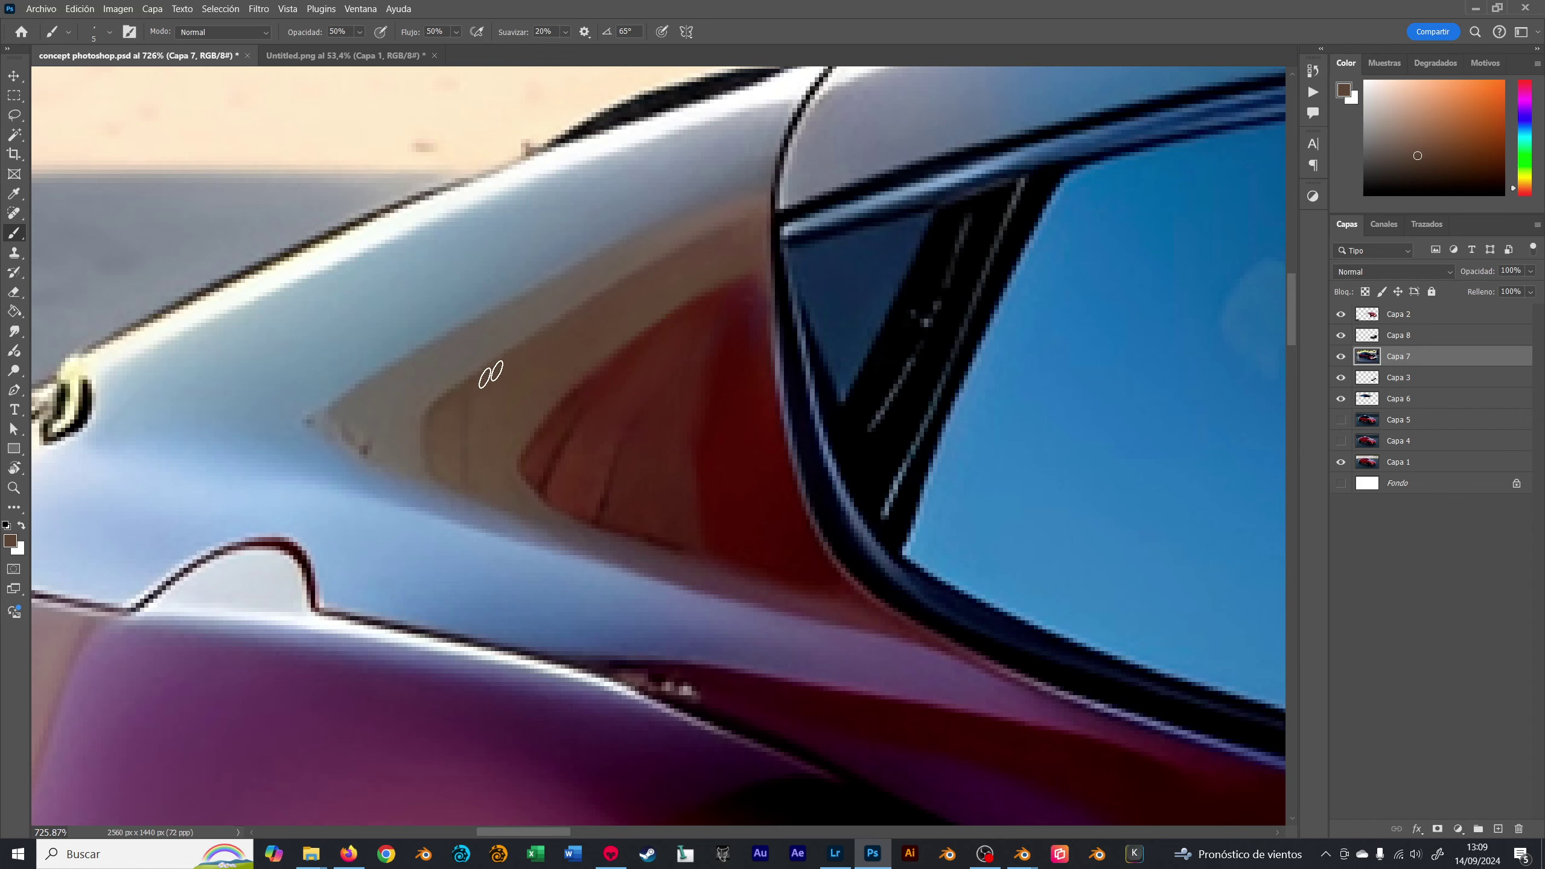
pyautogui.moveTo(711, 295)
pyautogui.keyDown('ctrl'); pyautogui.mouseDown()
pyautogui.moveTo(474, 407)
pyautogui.moveTo(505, 380)
pyautogui.moveTo(787, 316)
pyautogui.mouseUp(); pyautogui.keyUp('ctrl')
pyautogui.press('r')
pyautogui.press('b')
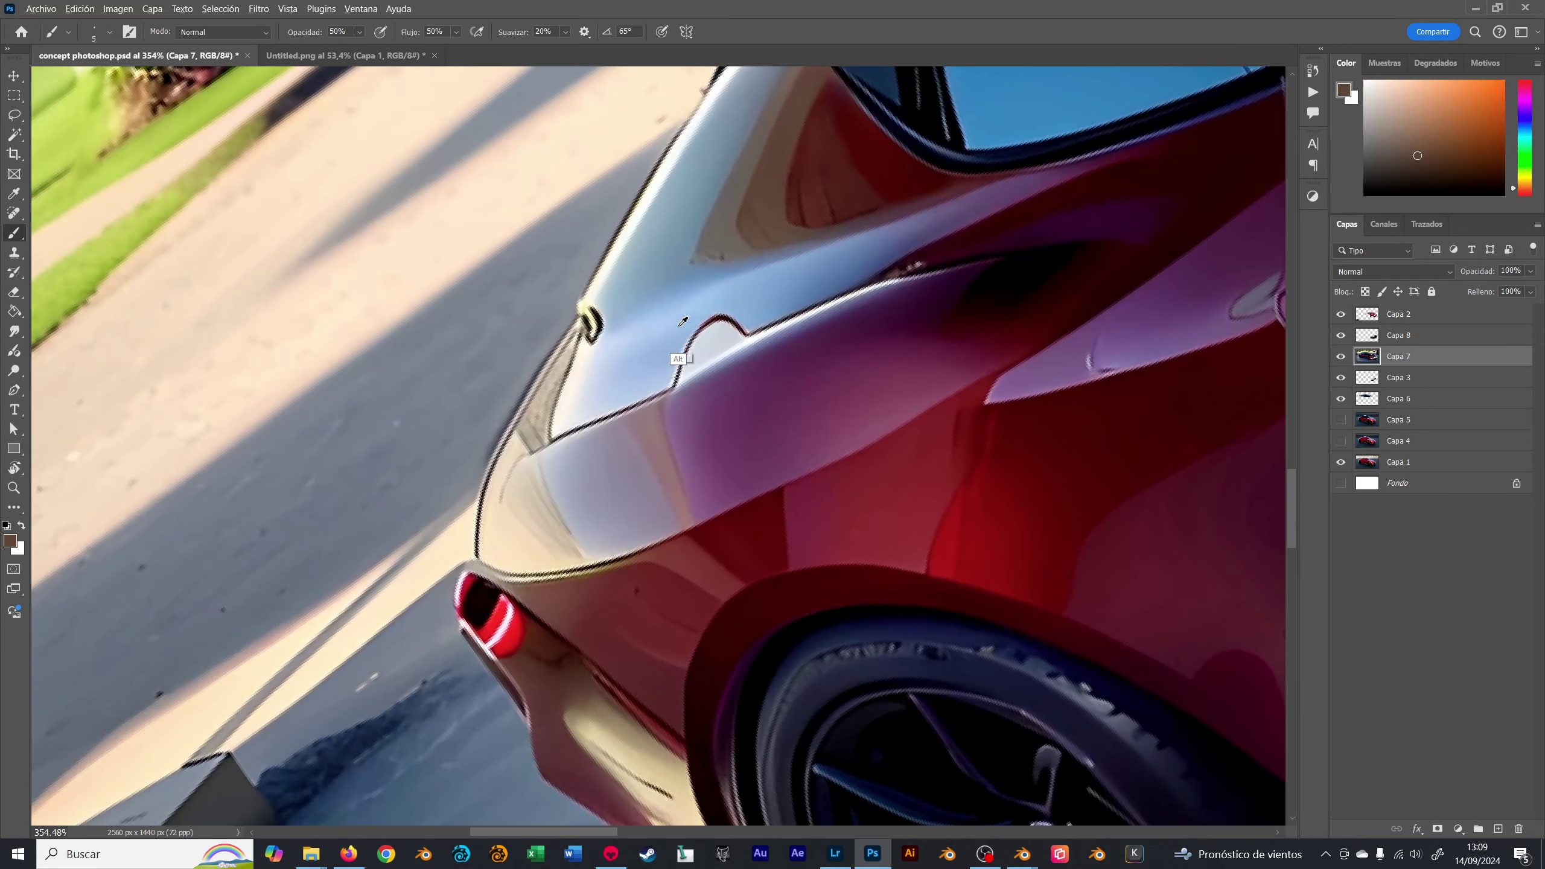
# - Paint sampled light blue over the dark hump outline on the rear haunch
pyautogui.keyDown('alt'); pyautogui.click(654, 365); pyautogui.keyUp('alt')
pyautogui.keyDown('alt'); pyautogui.moveTo(659, 366); pyautogui.dragTo(678, 359, button='right'); pyautogui.keyUp('alt')
pyautogui.moveTo(707, 345)
pyautogui.keyDown('alt'); pyautogui.mouseDown()
pyautogui.moveTo(741, 344)
pyautogui.moveTo(719, 338)
pyautogui.mouseUp(); pyautogui.keyUp('alt')
pyautogui.keyDown('alt'); pyautogui.click(749, 330); pyautogui.keyUp('alt')
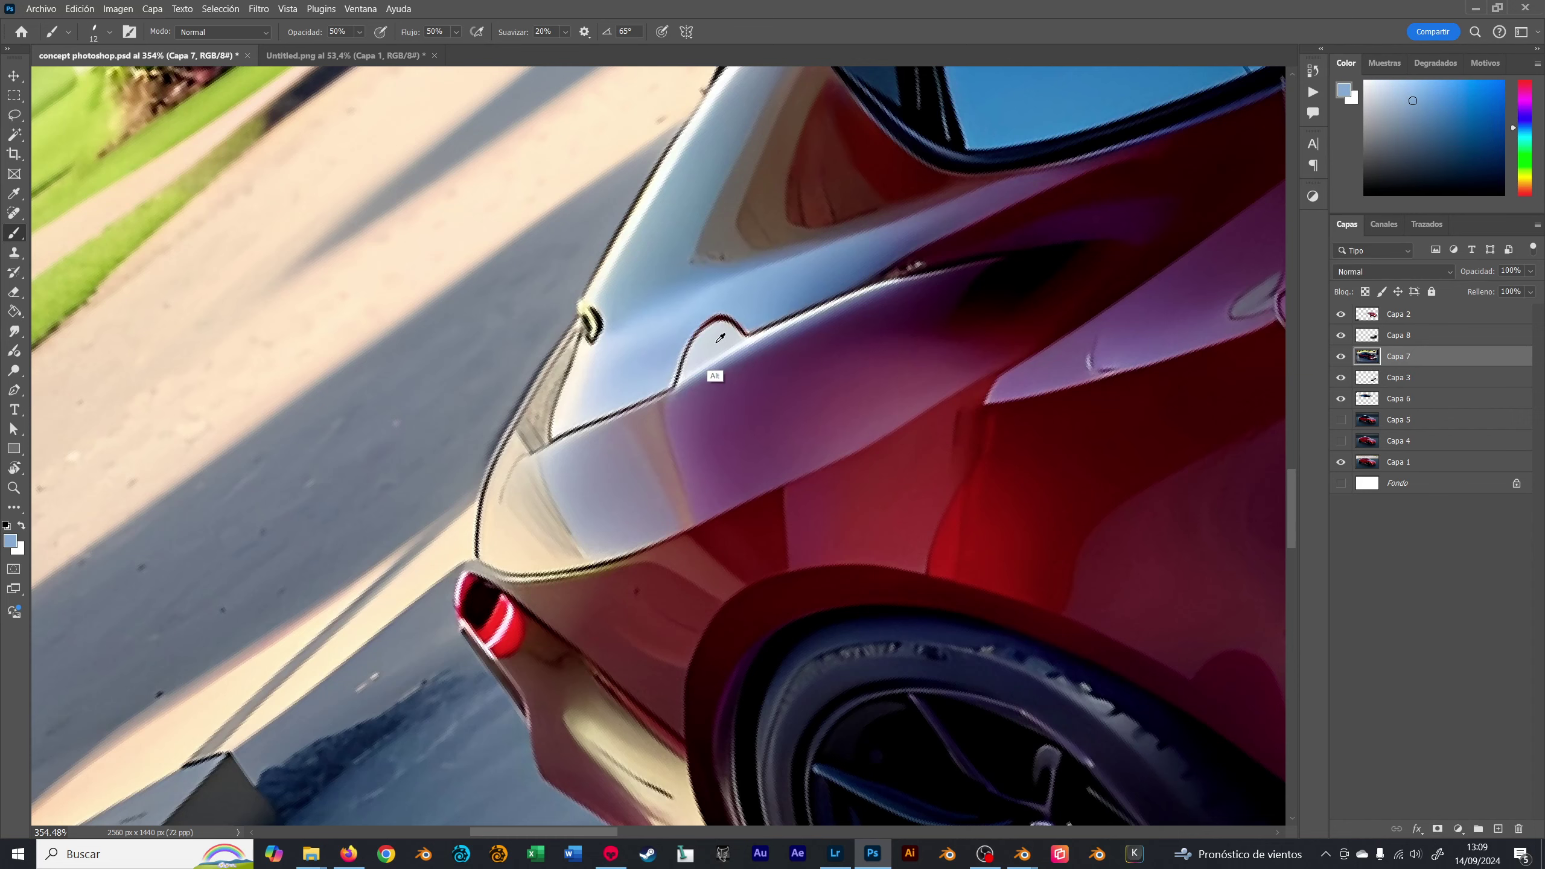
pyautogui.keyDown('alt'); pyautogui.scroll(3, 729, 355); pyautogui.keyUp('alt')
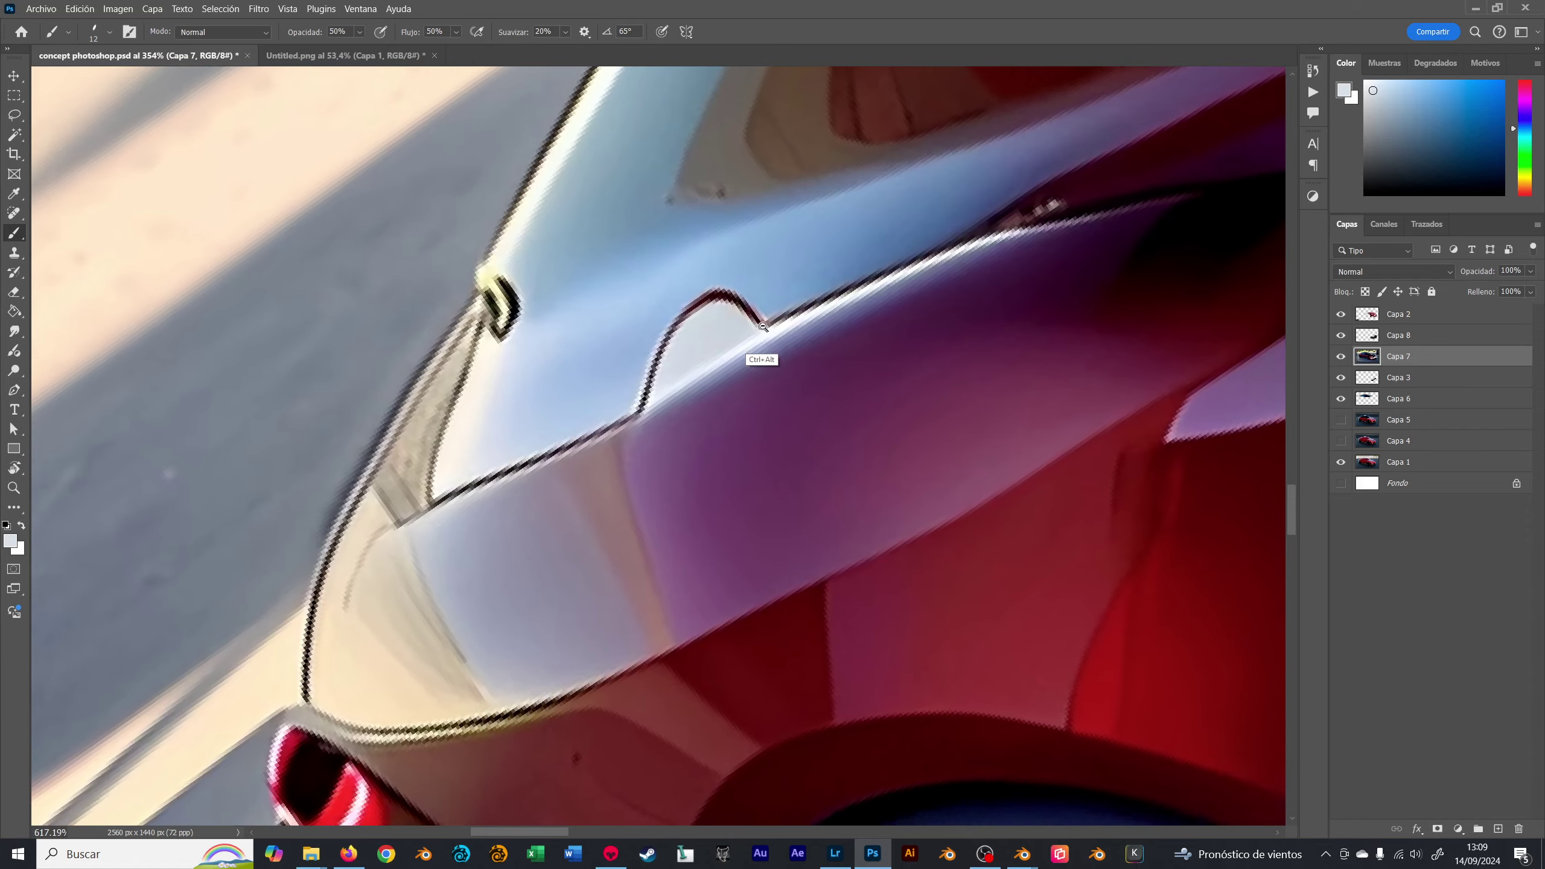
pyautogui.keyDown('alt'); pyautogui.click(608, 383); pyautogui.keyUp('alt')
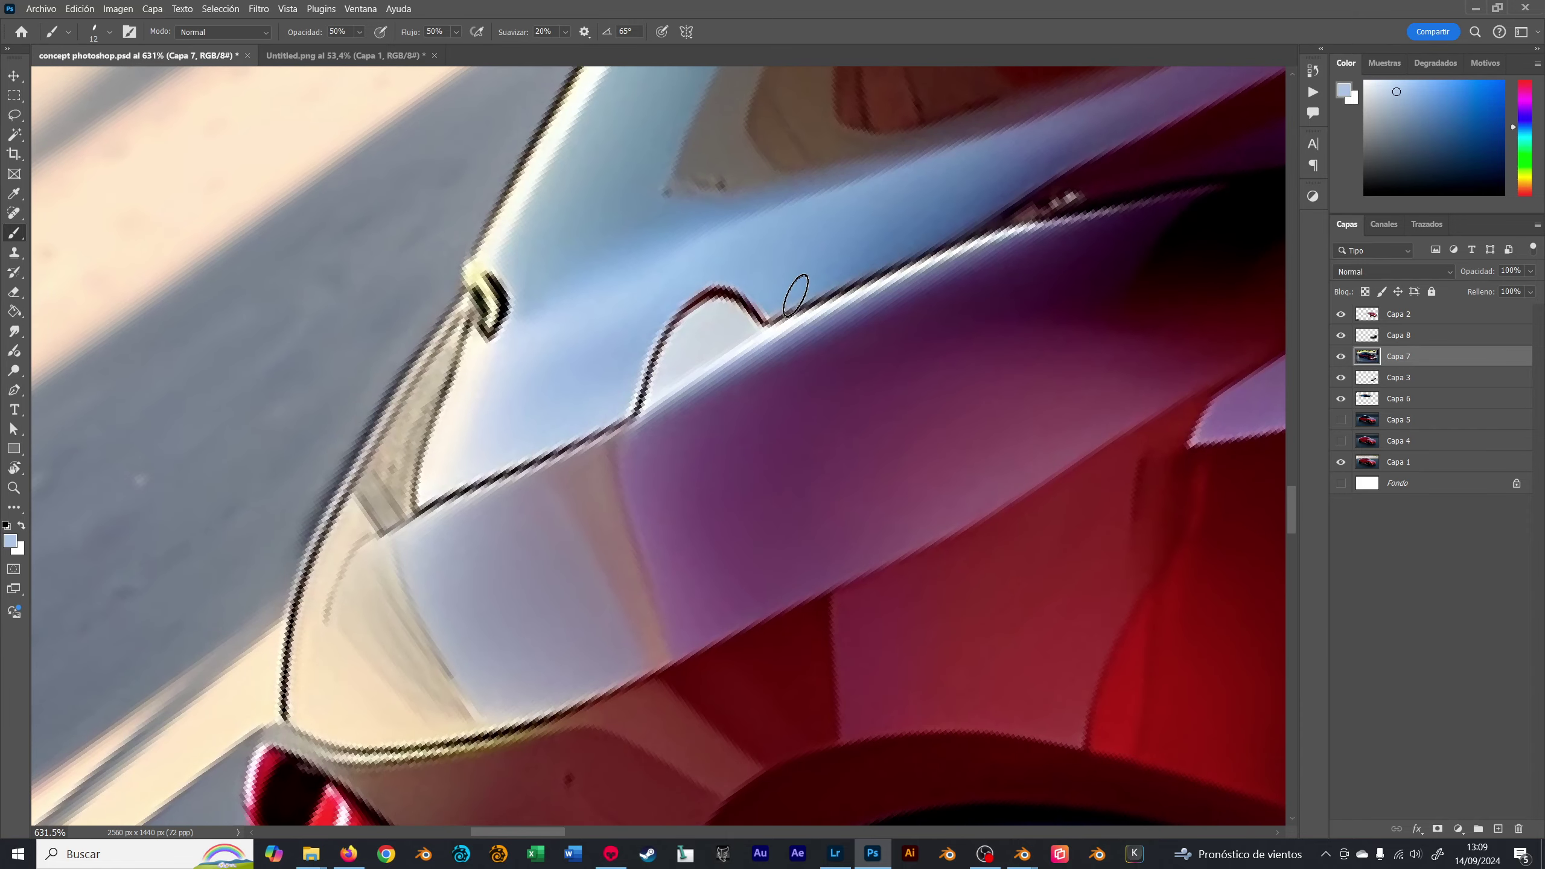
pyautogui.moveTo(803, 266); pyautogui.dragTo(566, 421)
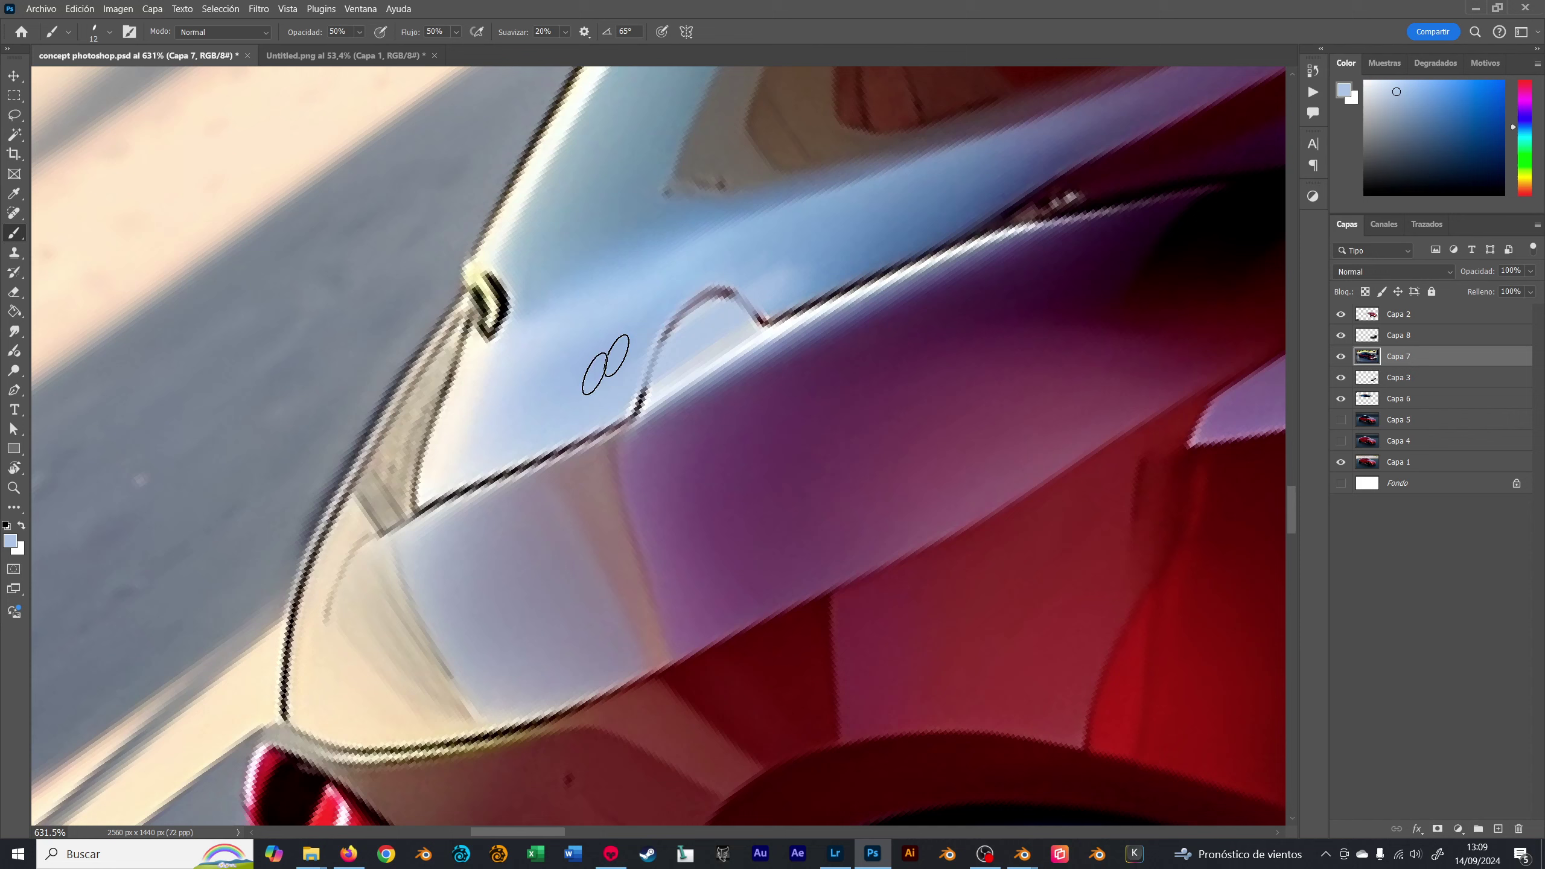
pyautogui.moveTo(727, 283); pyautogui.dragTo(661, 335)
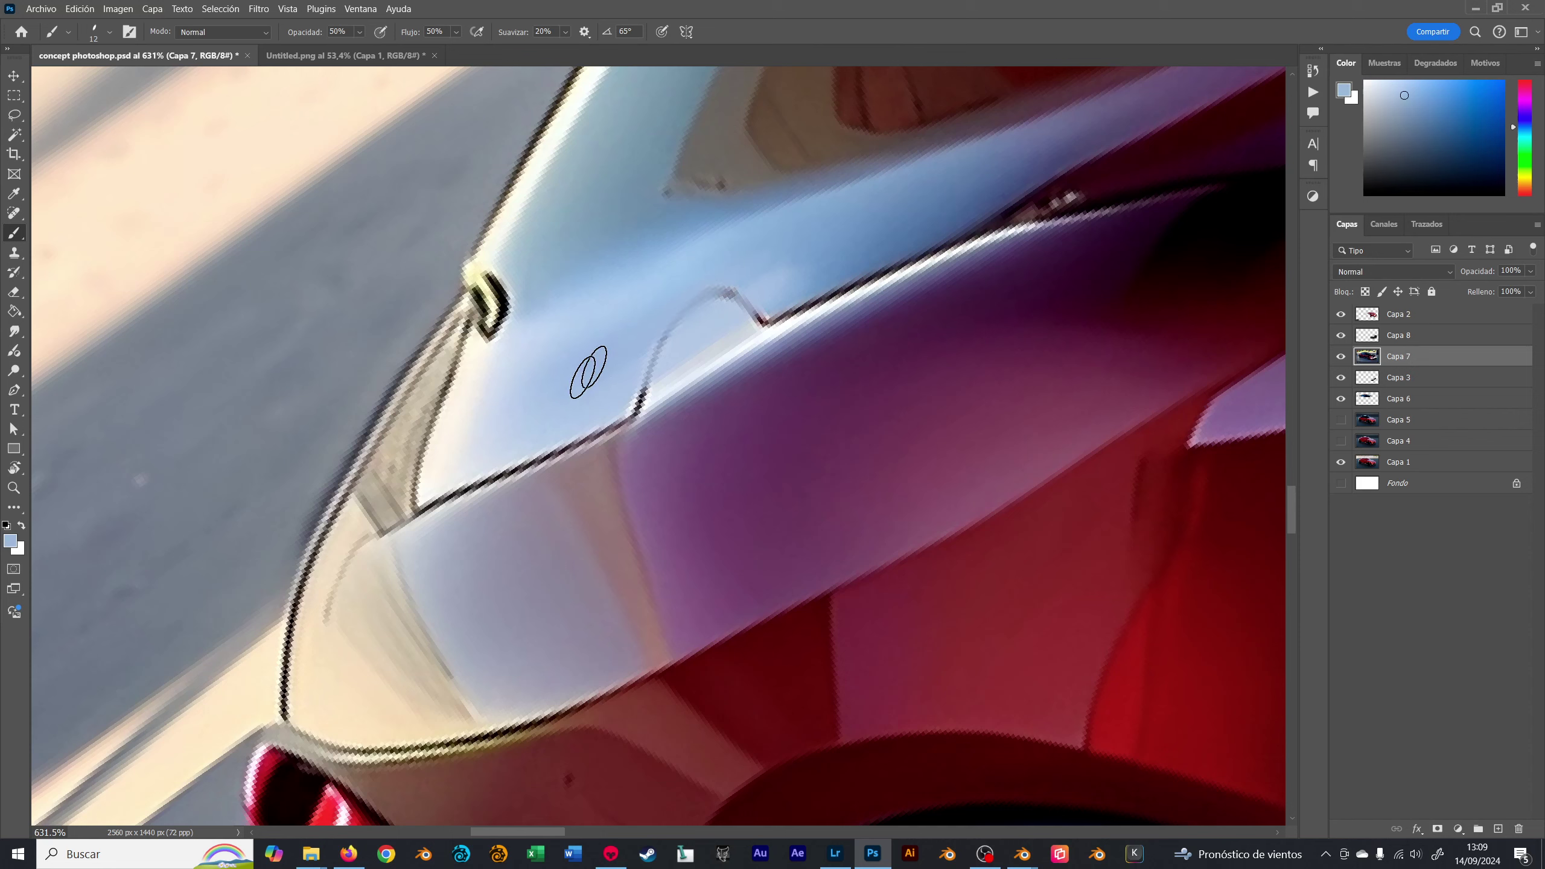
# - Resample lighter blues, rotate the view back toward level, and choose a soft round pressure brush
pyautogui.keyDown('alt'); pyautogui.click(681, 367); pyautogui.keyUp('alt')
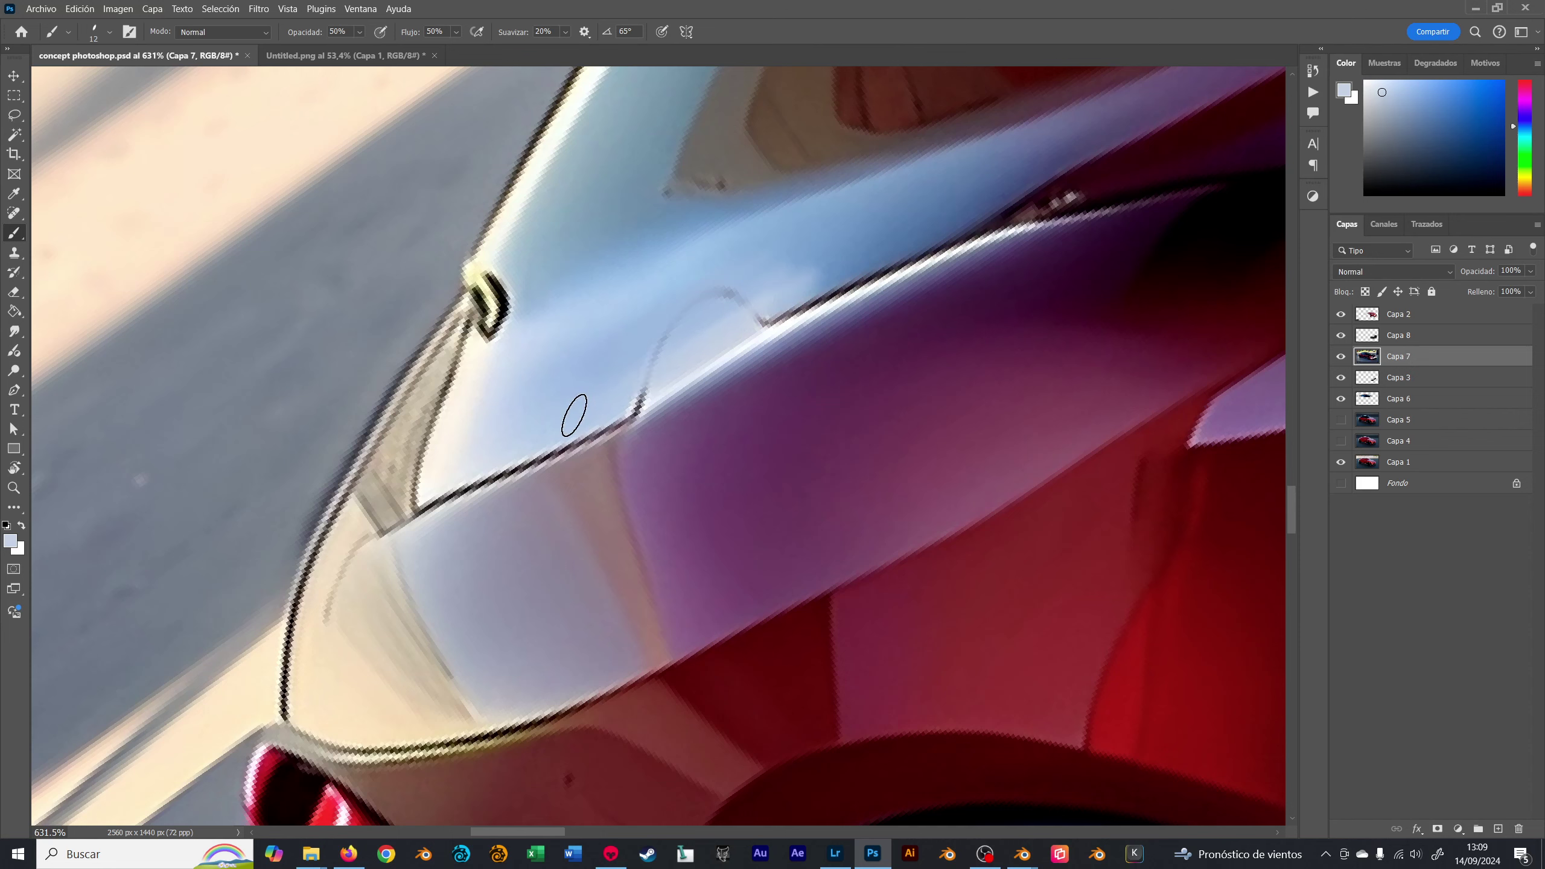
pyautogui.keyDown('alt'); pyautogui.click(611, 428); pyautogui.keyUp('alt')
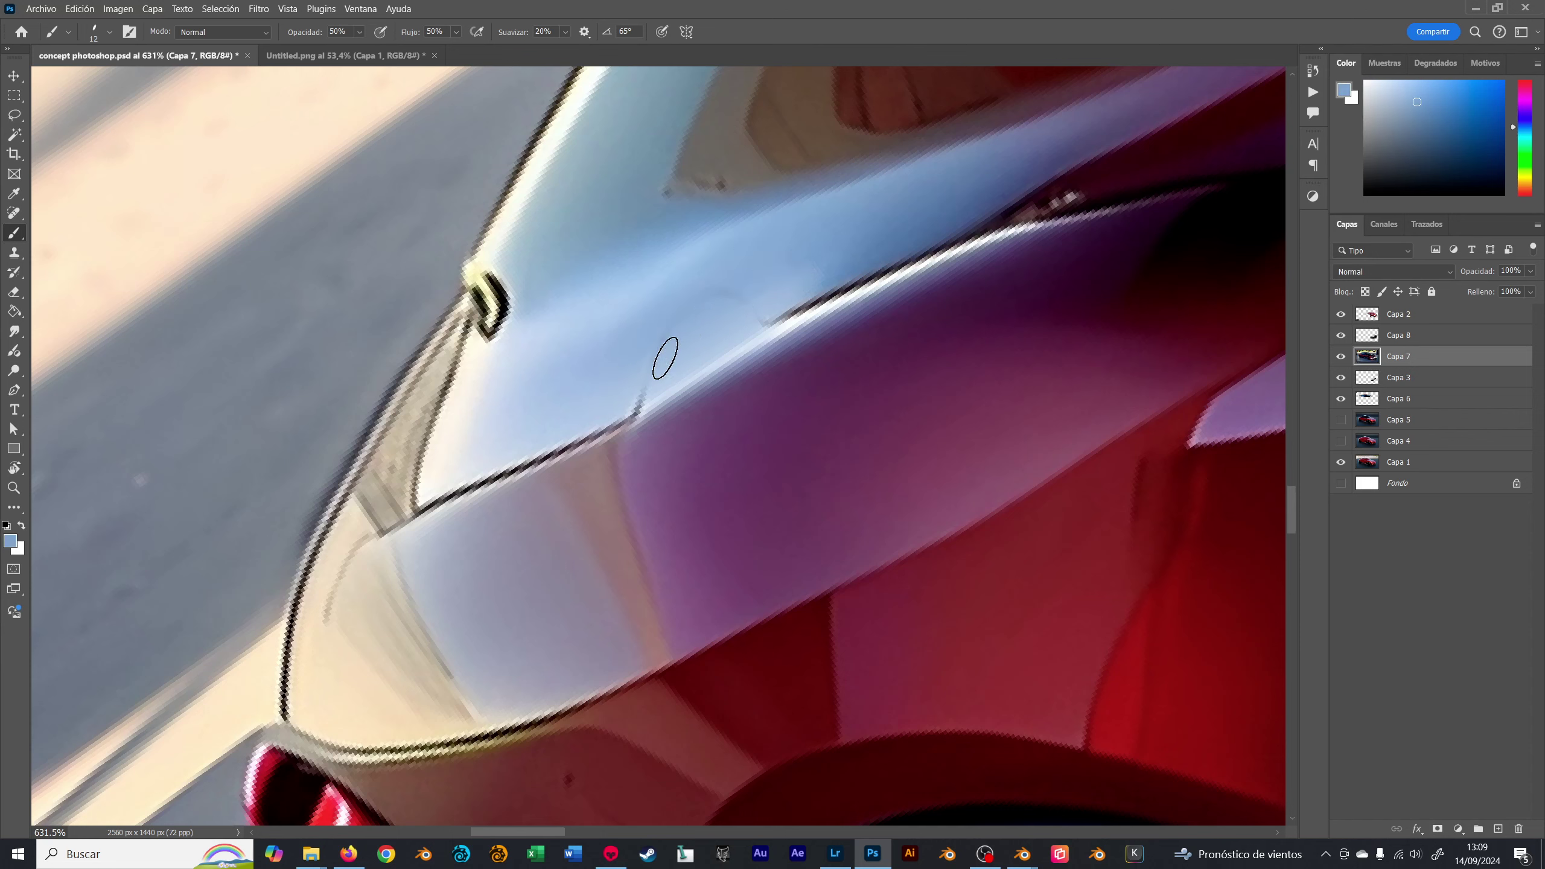
pyautogui.keyDown('alt'); pyautogui.click(693, 346); pyautogui.keyUp('alt')
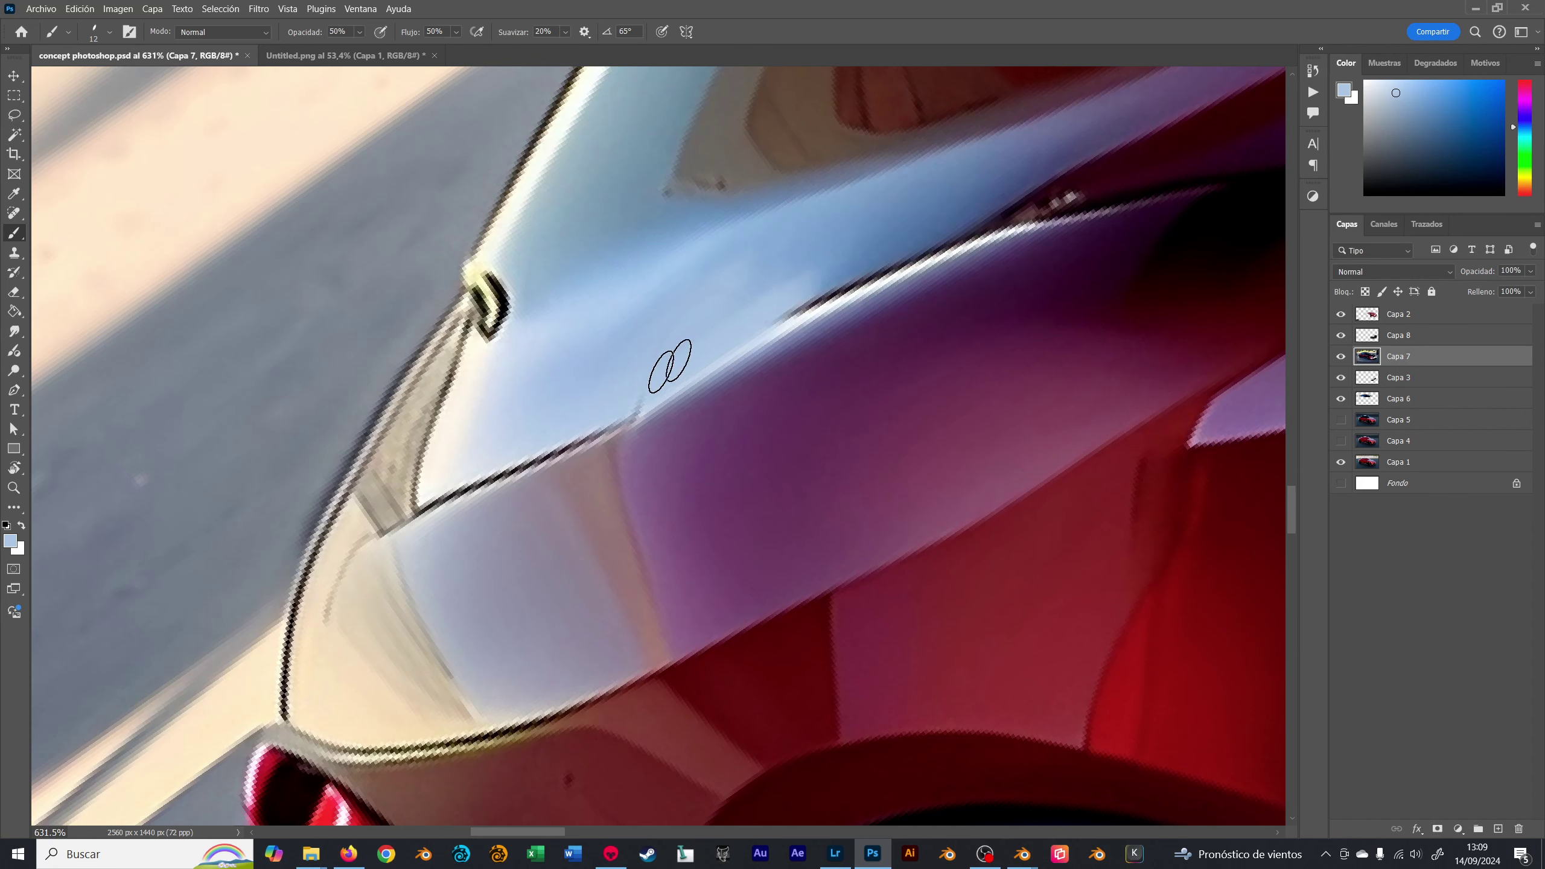
pyautogui.press('r')
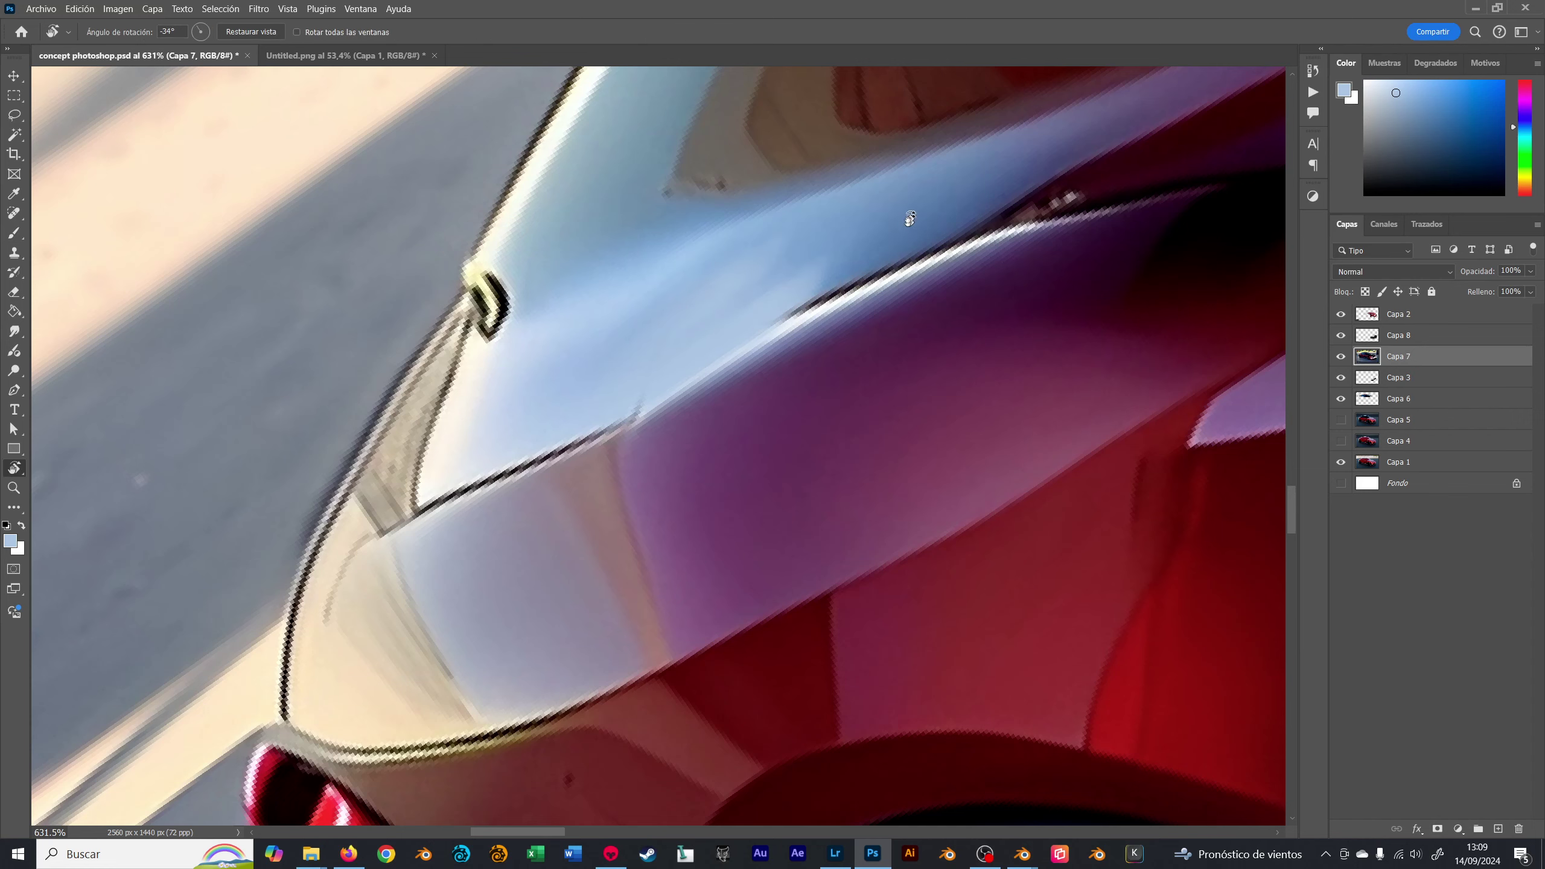
pyautogui.moveTo(909, 219)
pyautogui.keyDown('shift'); pyautogui.mouseDown()
pyautogui.moveTo(950, 302)
pyautogui.moveTo(865, 362)
pyautogui.mouseUp(); pyautogui.keyUp('shift')
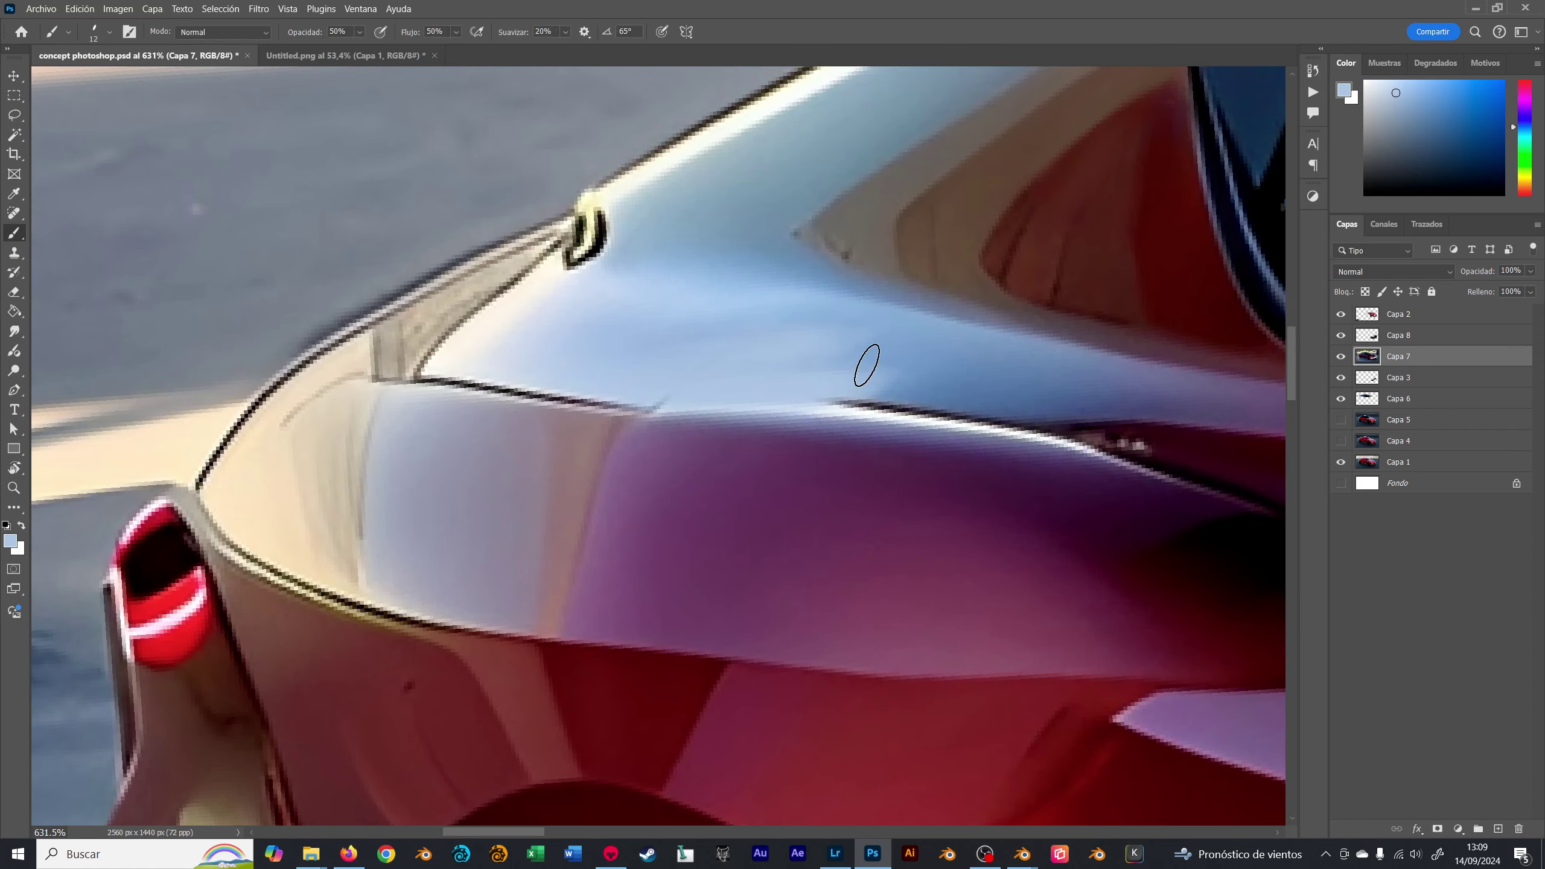
pyautogui.rightClick(865, 362)
pyautogui.doubleClick(849, 531)
# - Pick lighter blues from the panel and bring the rear quarter back into close view
pyautogui.keyDown('alt'); pyautogui.click(810, 341); pyautogui.keyUp('alt')
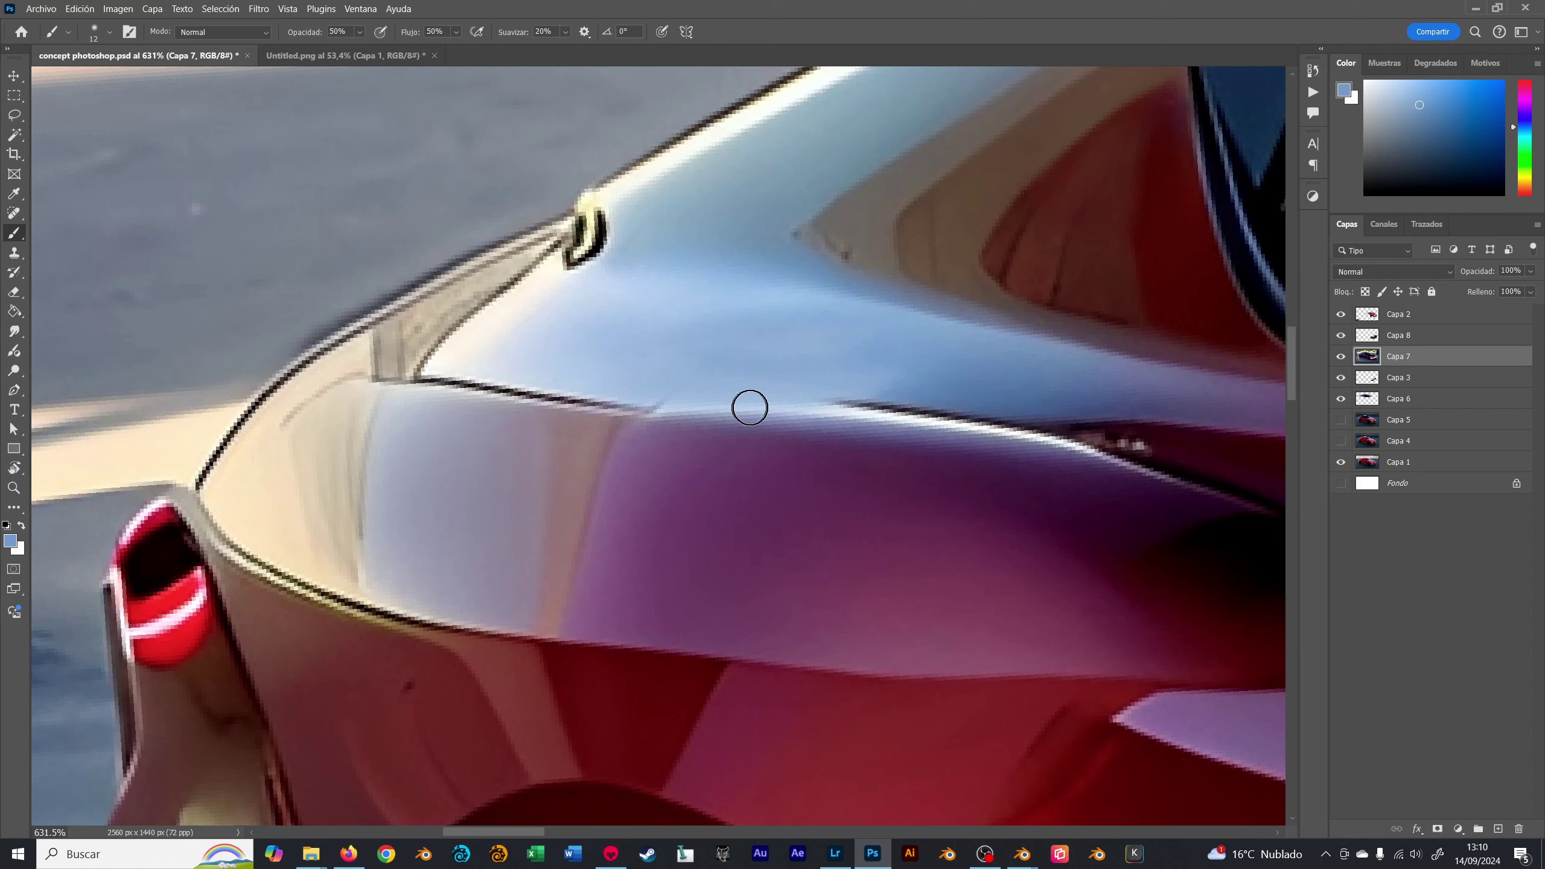
pyautogui.keyDown('alt'); pyautogui.click(596, 384); pyautogui.keyUp('alt')
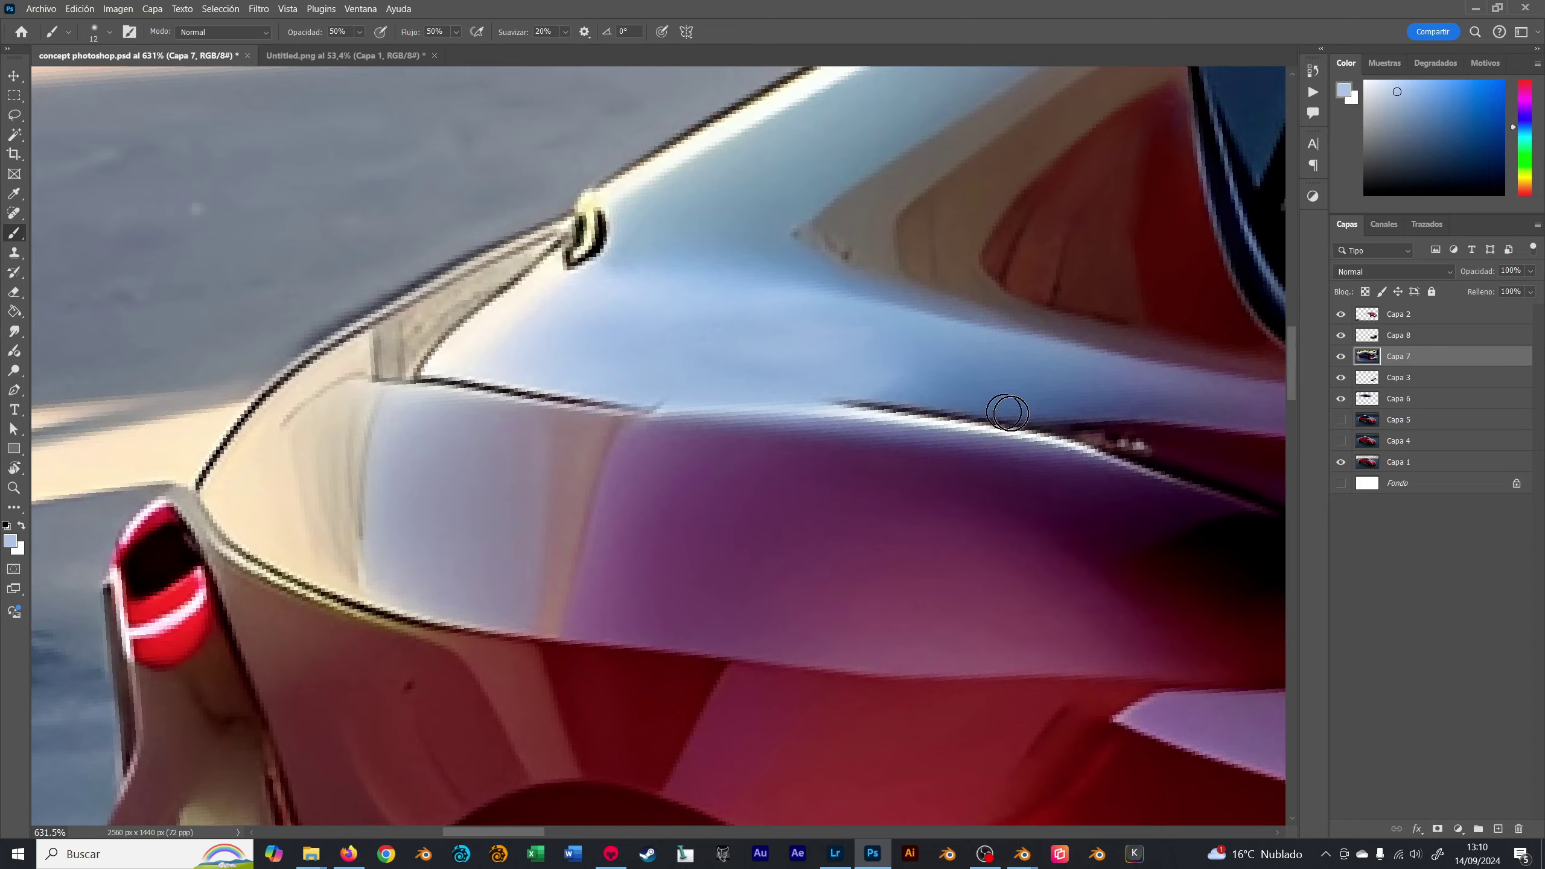
pyautogui.keyDown('alt'); pyautogui.scroll(-4, 958, 379); pyautogui.keyUp('alt')
pyautogui.keyDown('alt'); pyautogui.scroll(-5, 943, 382); pyautogui.keyUp('alt')
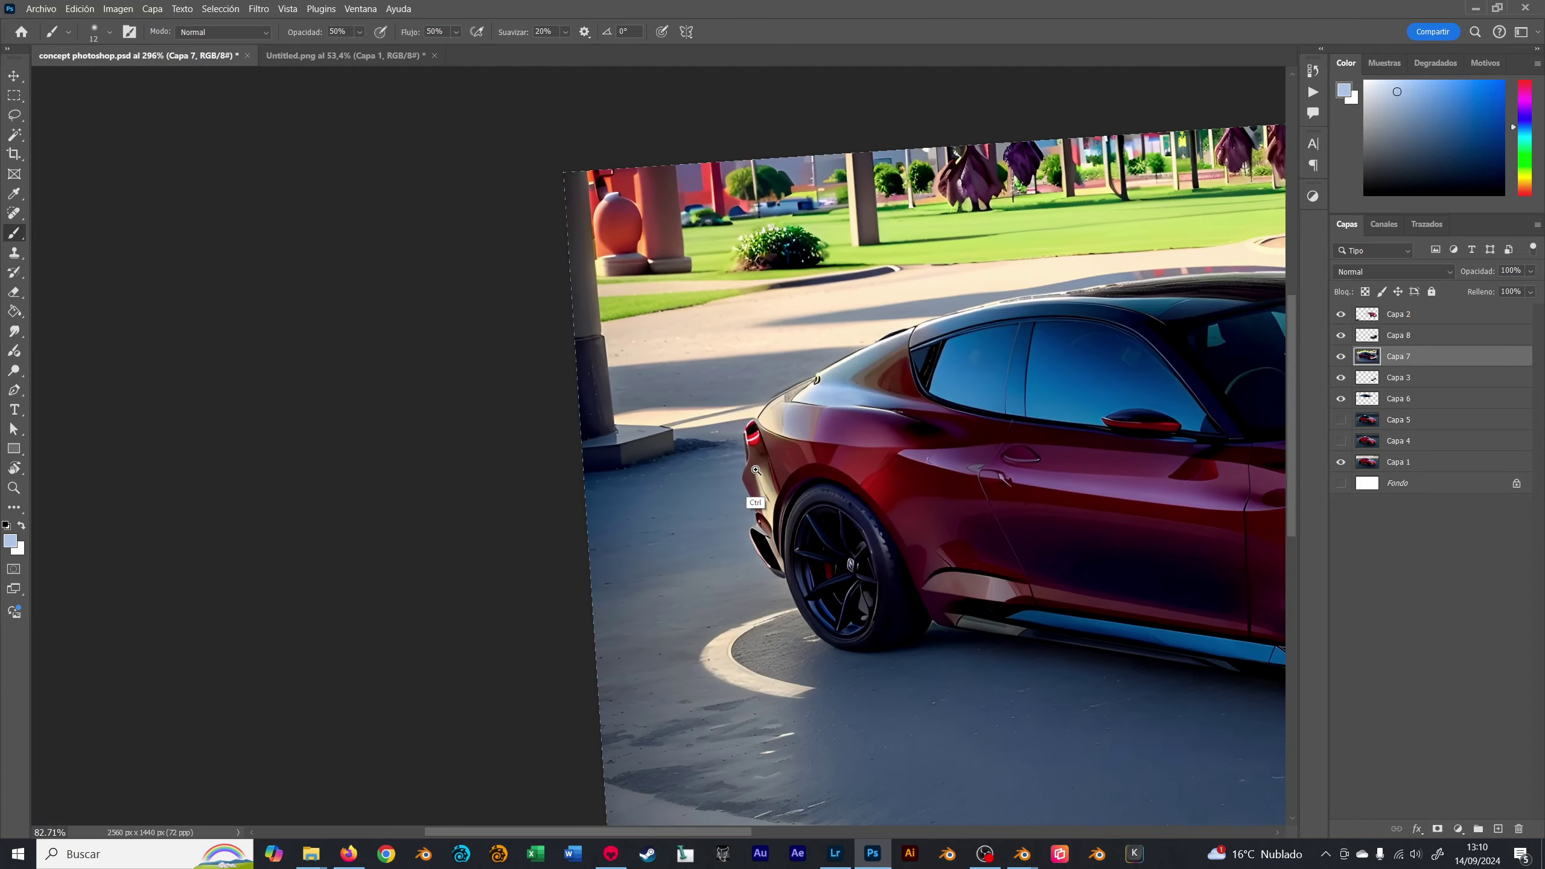
pyautogui.keyDown('alt'); pyautogui.scroll(8, 938, 401); pyautogui.keyUp('alt')
pyautogui.moveTo(938, 400); pyautogui.dragTo(659, 314)
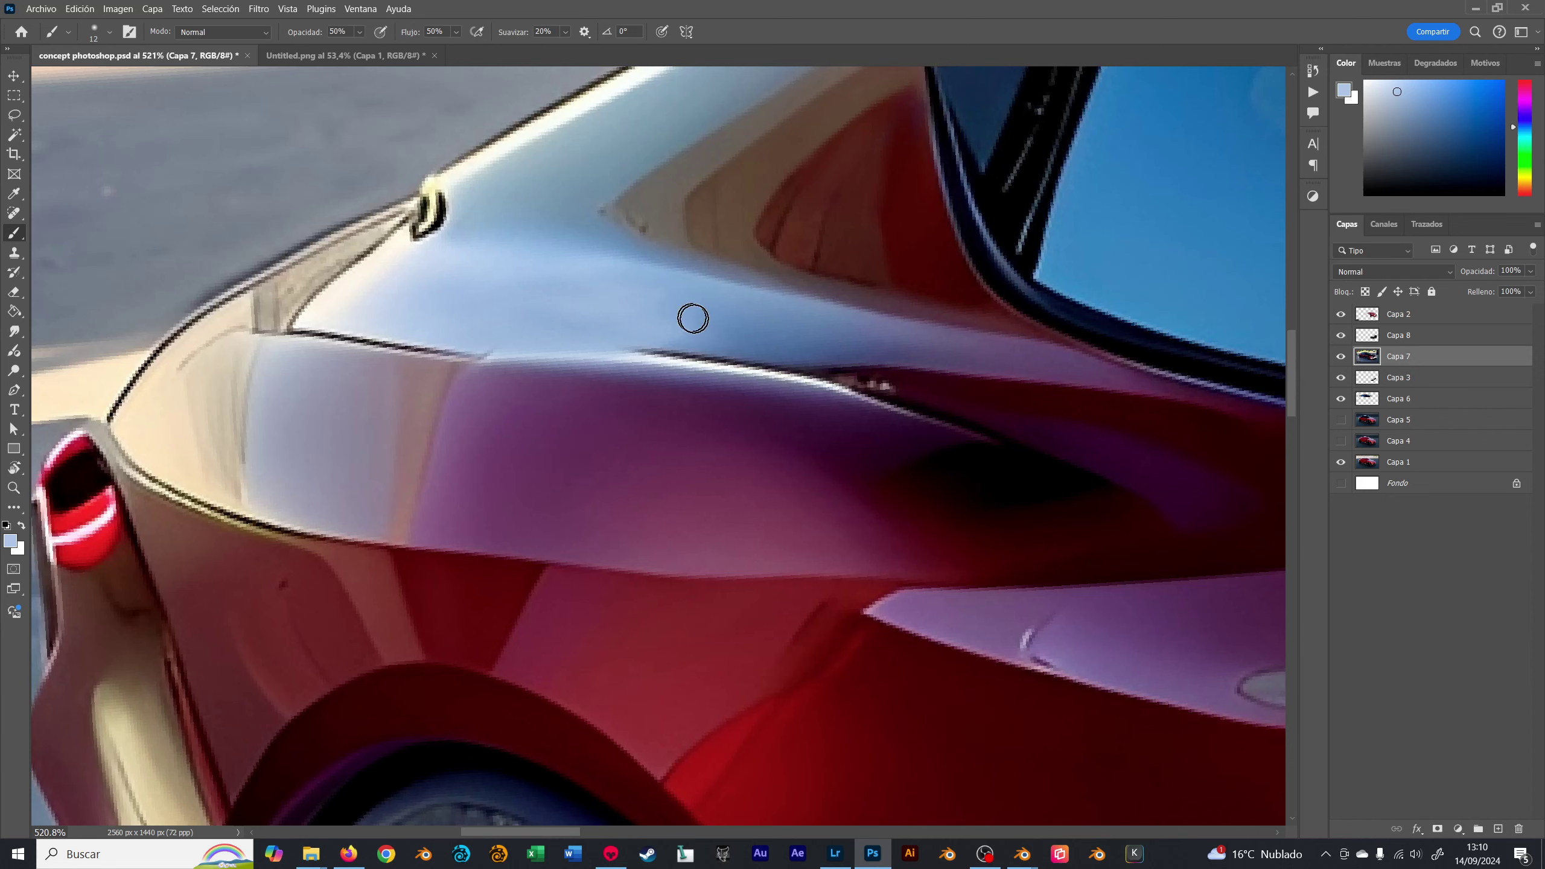
pyautogui.press('r')
pyautogui.press('e')
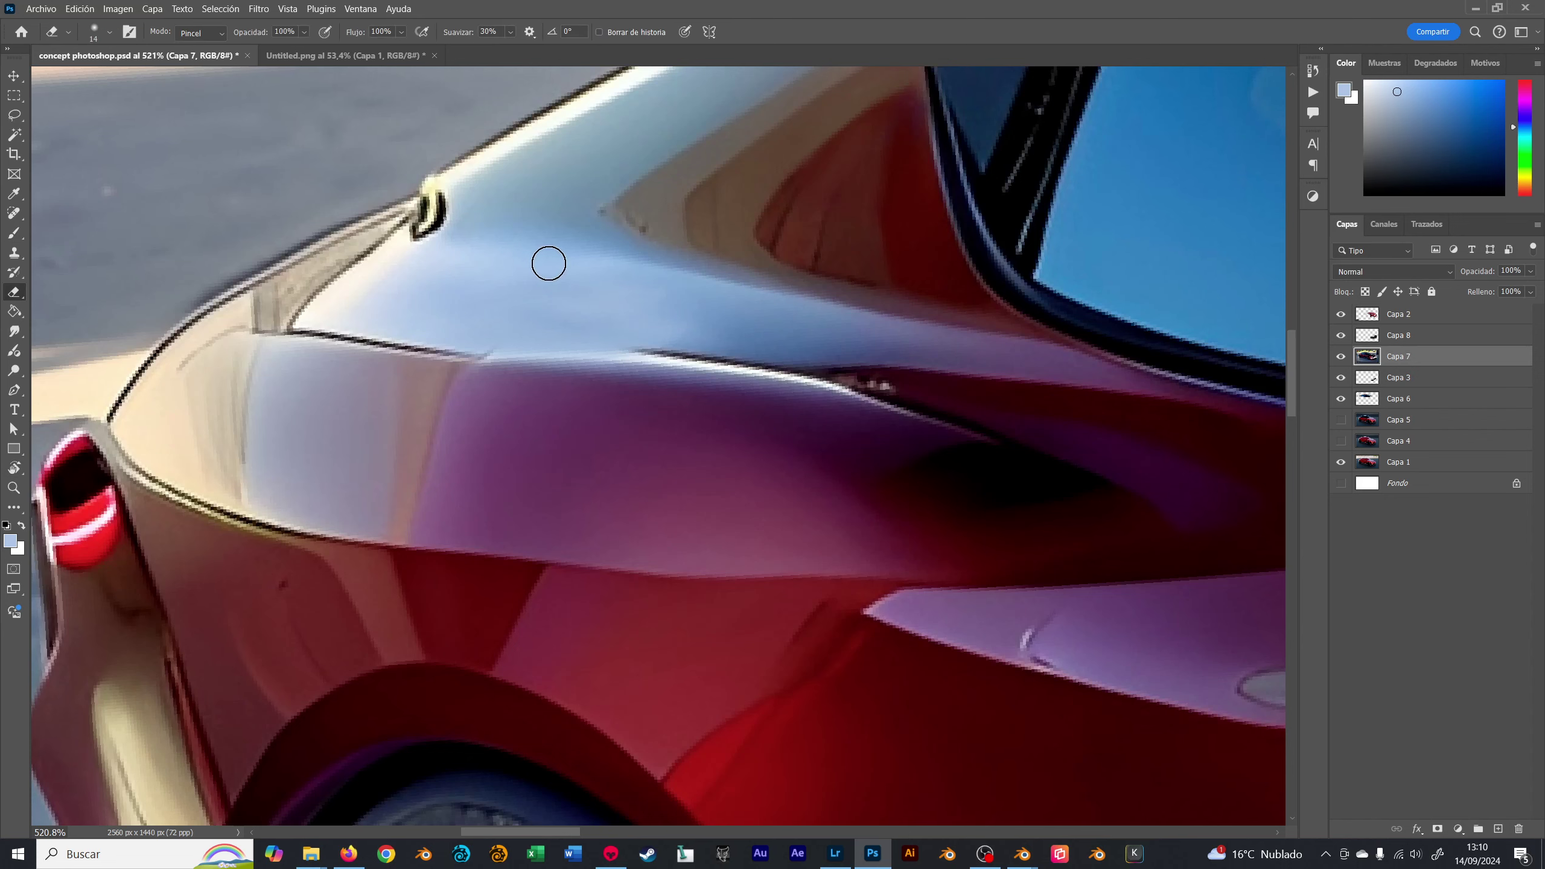
# - Rotate the canvas to follow the rear panel line and set the Smudge brush to size 22
pyautogui.click(15, 332)
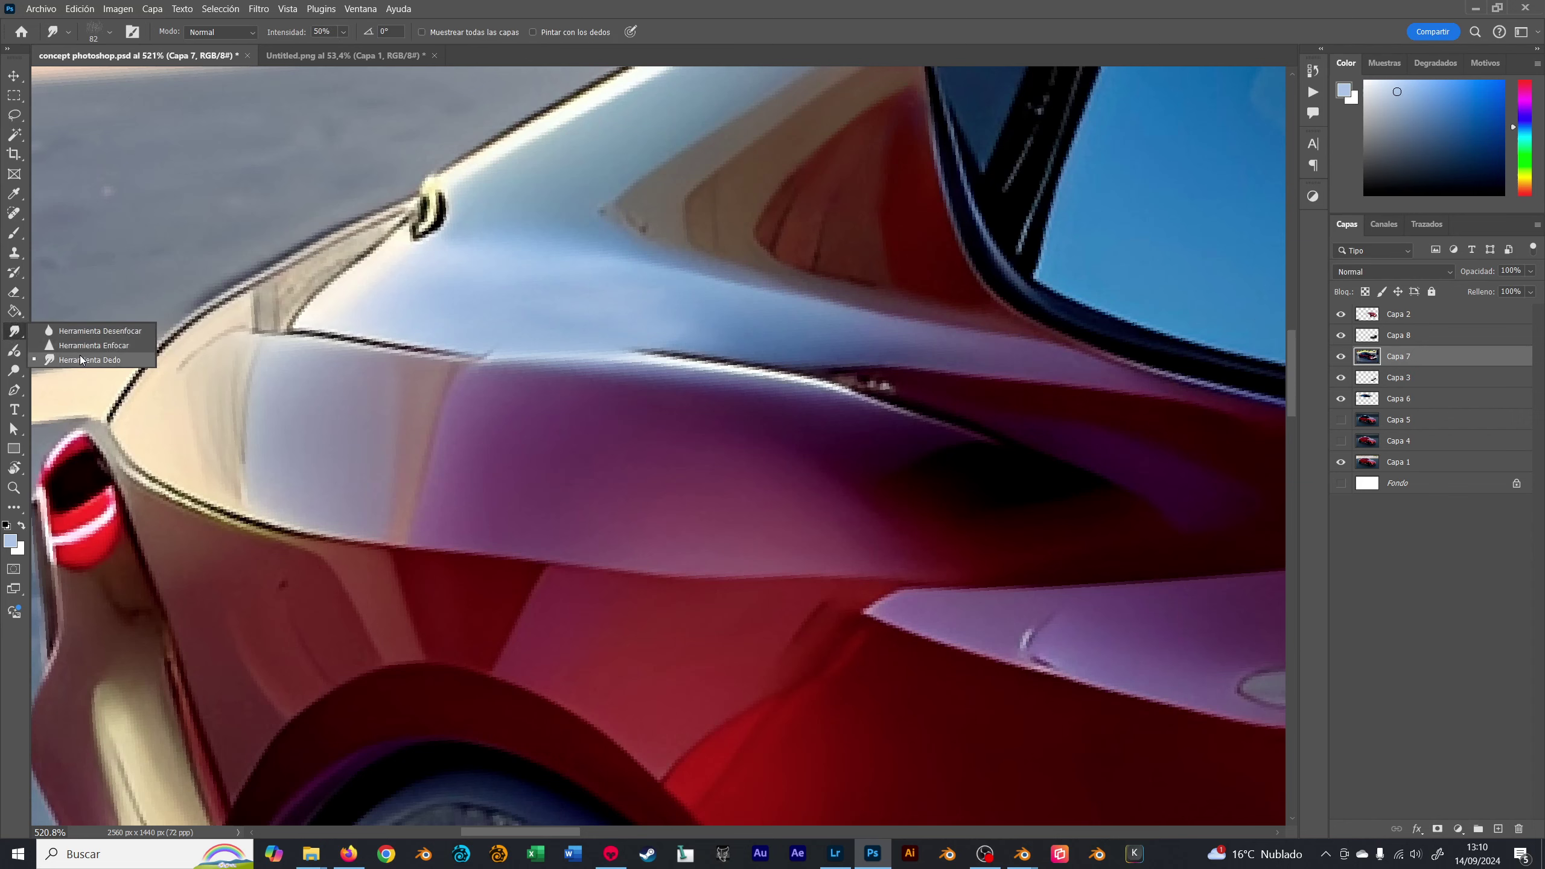
pyautogui.keyDown('alt'); pyautogui.moveTo(638, 351); pyautogui.dragTo(538, 343, button='right'); pyautogui.keyUp('alt')
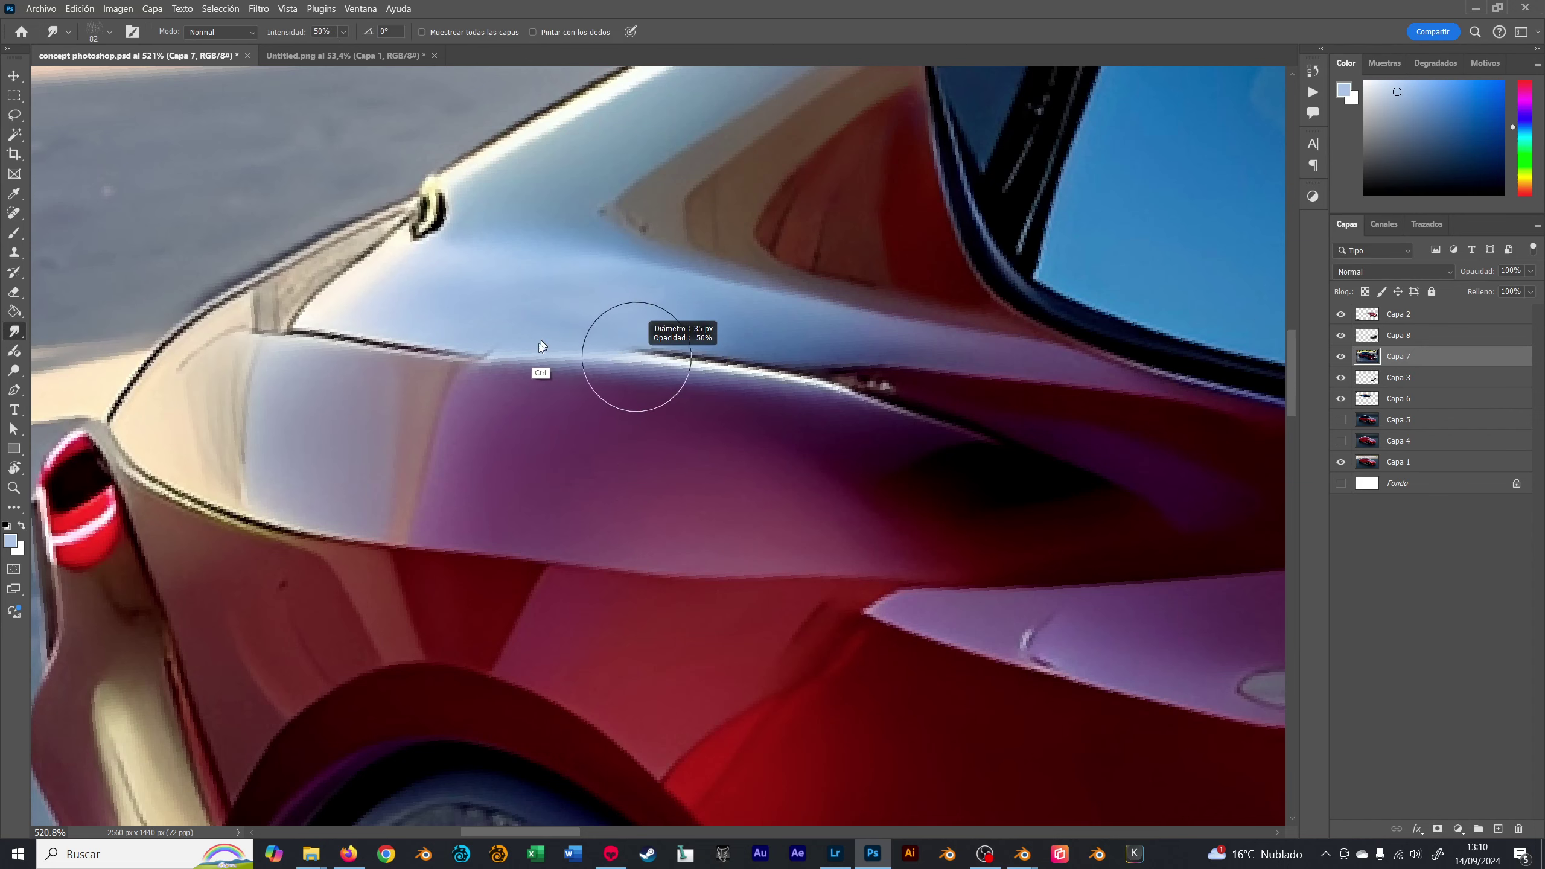
pyautogui.press('r')
pyautogui.moveTo(923, 383); pyautogui.dragTo(606, 314)
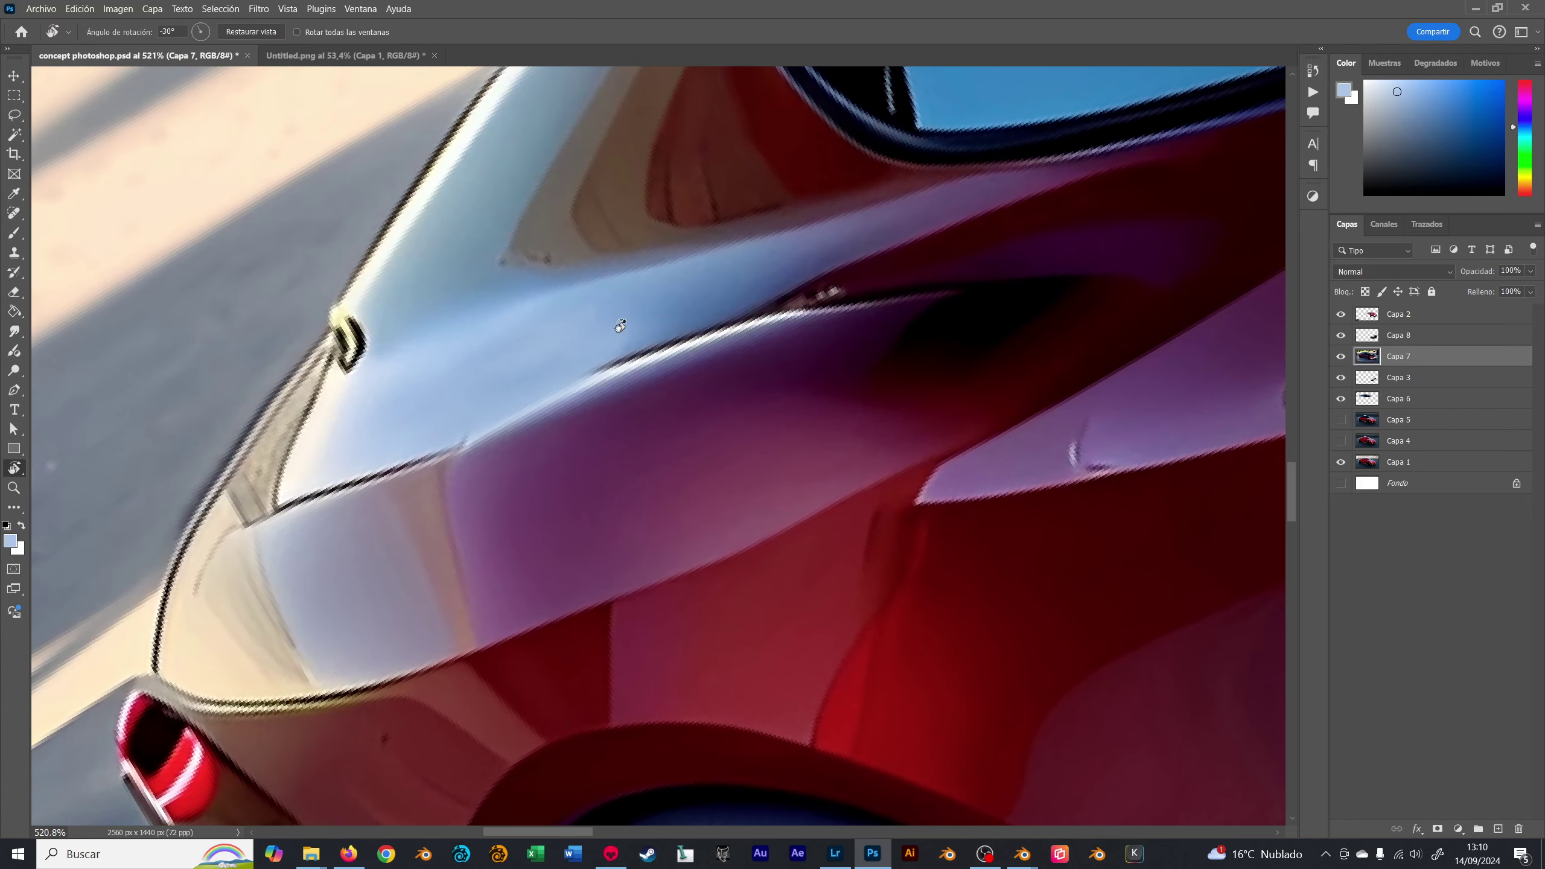
pyautogui.click(15, 332)
pyautogui.keyDown('alt'); pyautogui.moveTo(553, 341); pyautogui.dragTo(538, 342, button='right'); pyautogui.keyUp('alt')
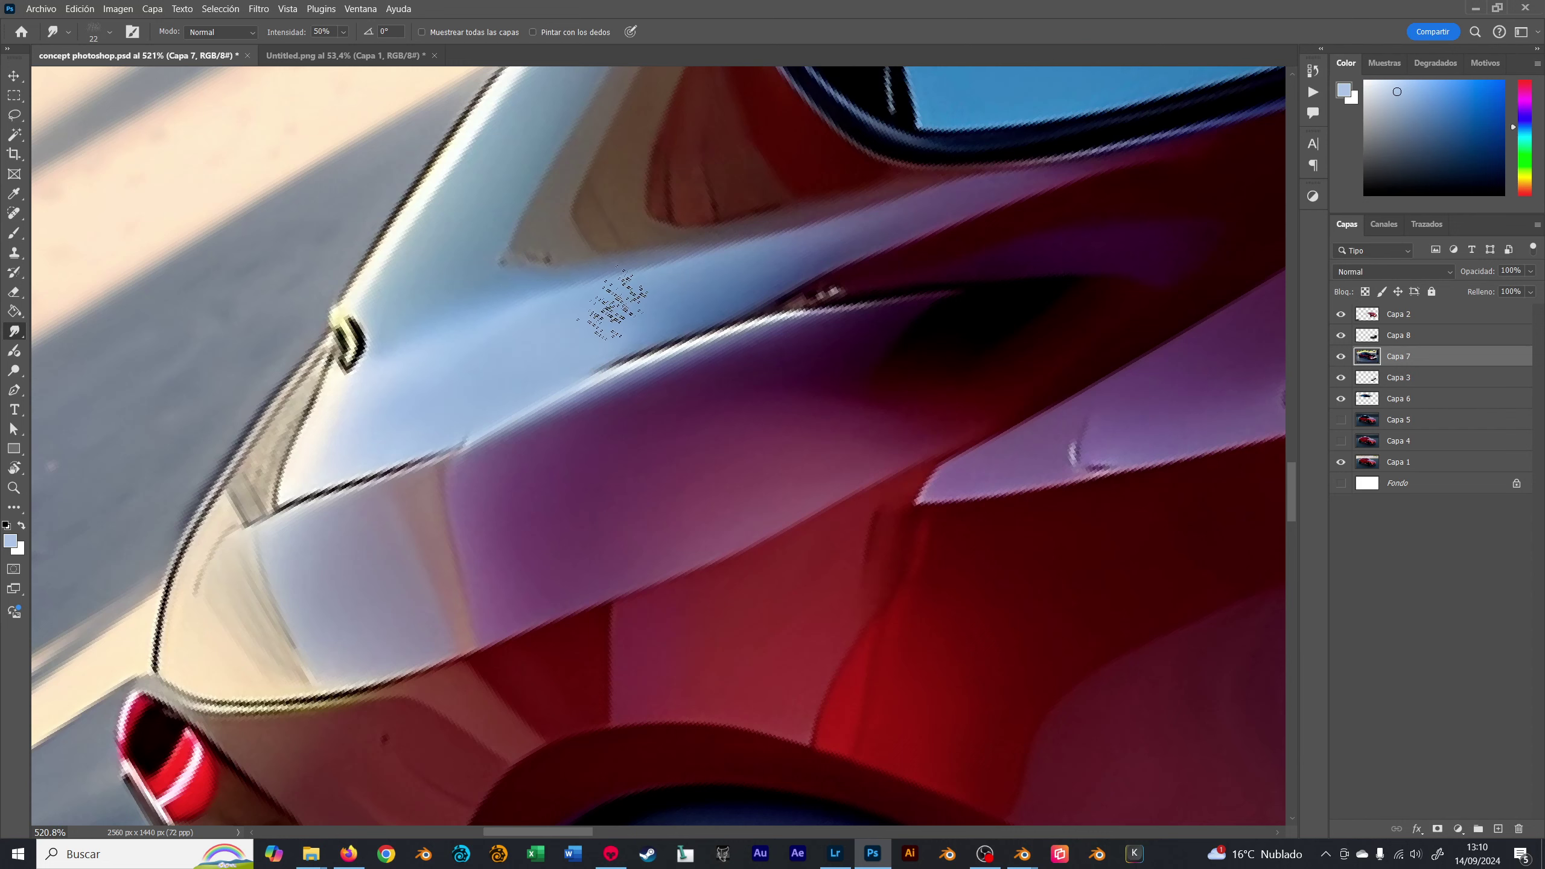
# - Sample a dark colour from the car's edge and choose a hard round pressure-size brush
pyautogui.press('b')
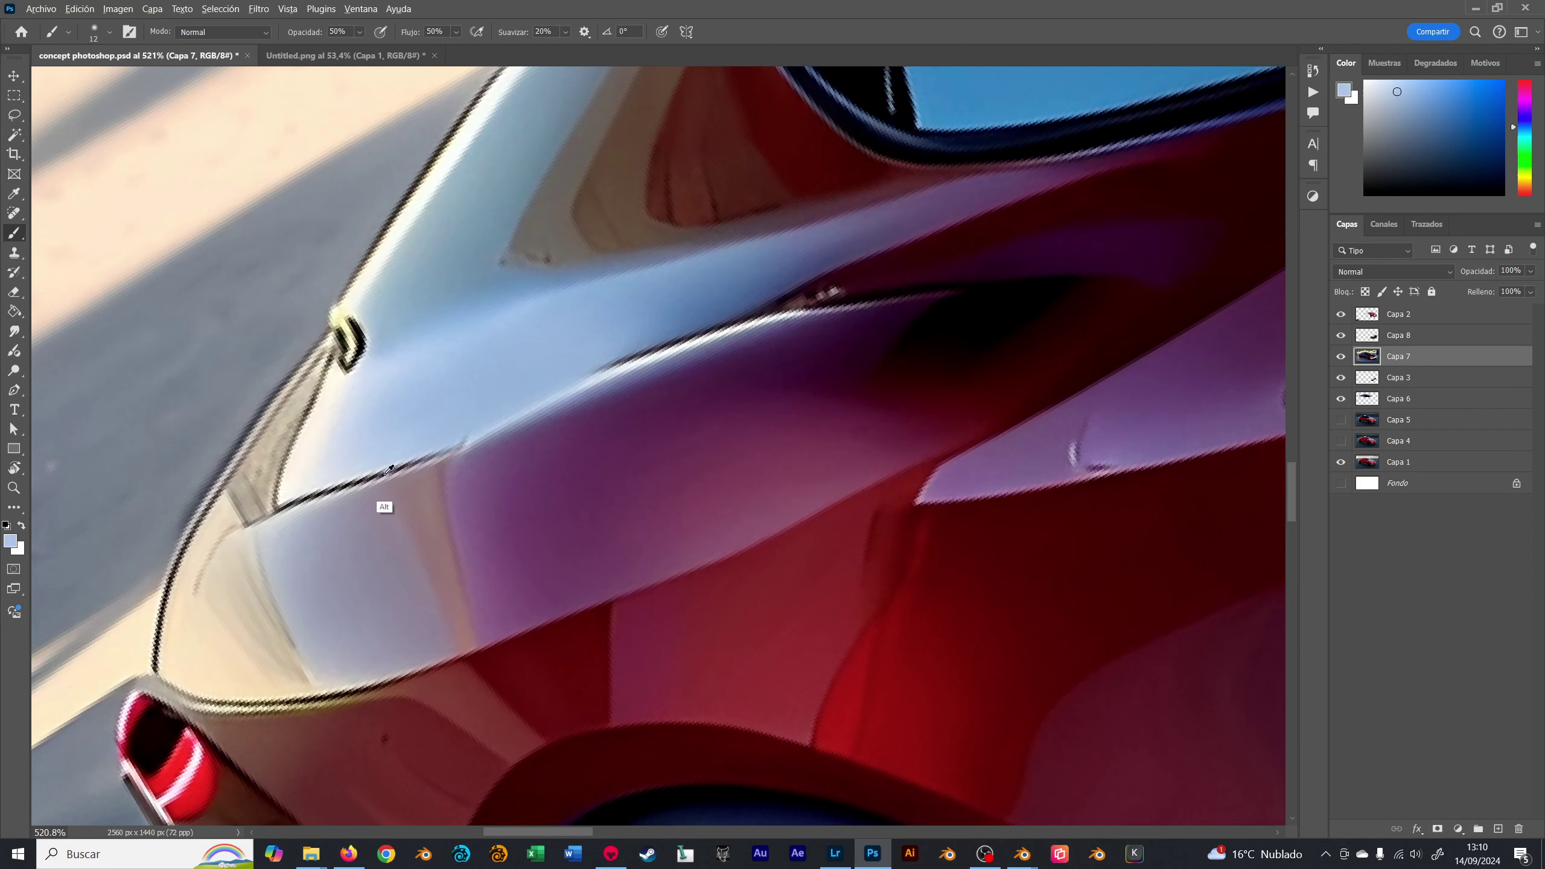
pyautogui.keyDown('alt'); pyautogui.click(390, 468); pyautogui.keyUp('alt')
pyautogui.rightClick(588, 388)
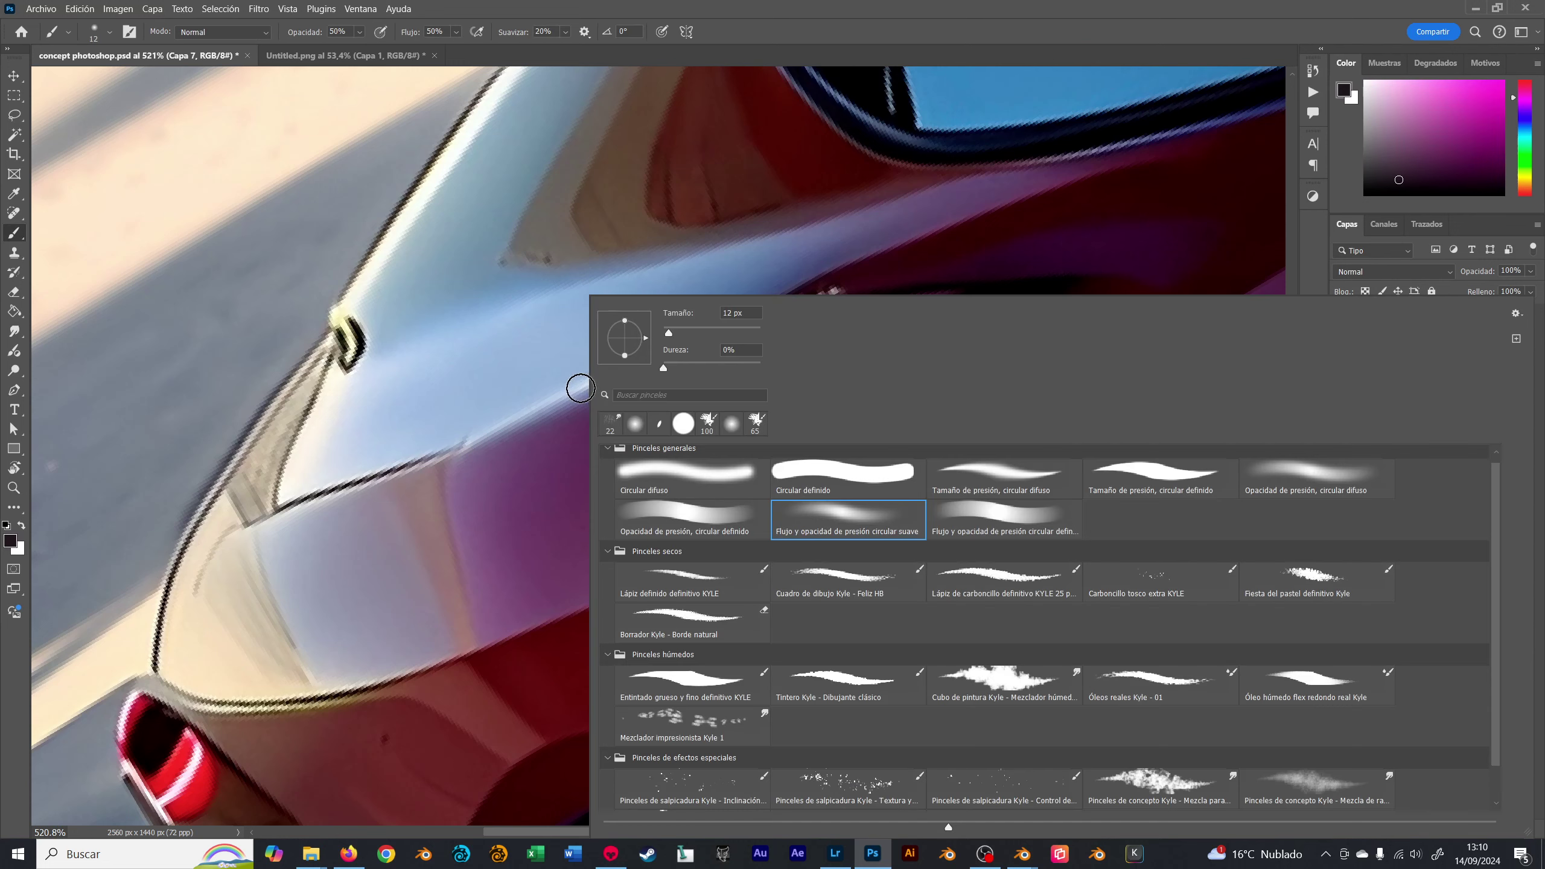
pyautogui.doubleClick(1184, 484)
pyautogui.rightClick(518, 320)
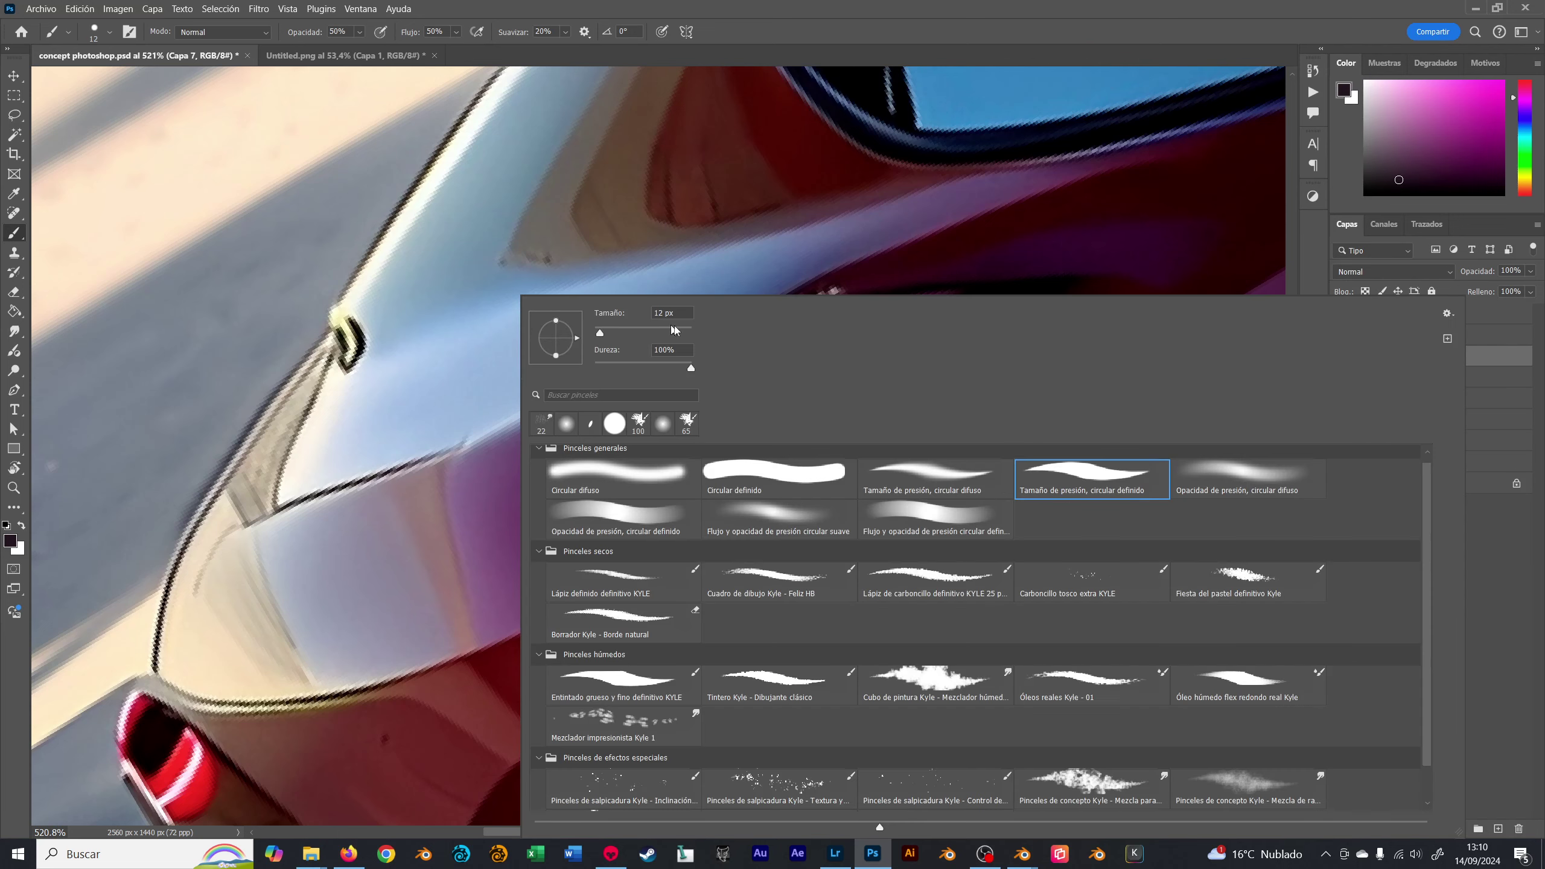
pyautogui.write('3')
pyautogui.press('Return')
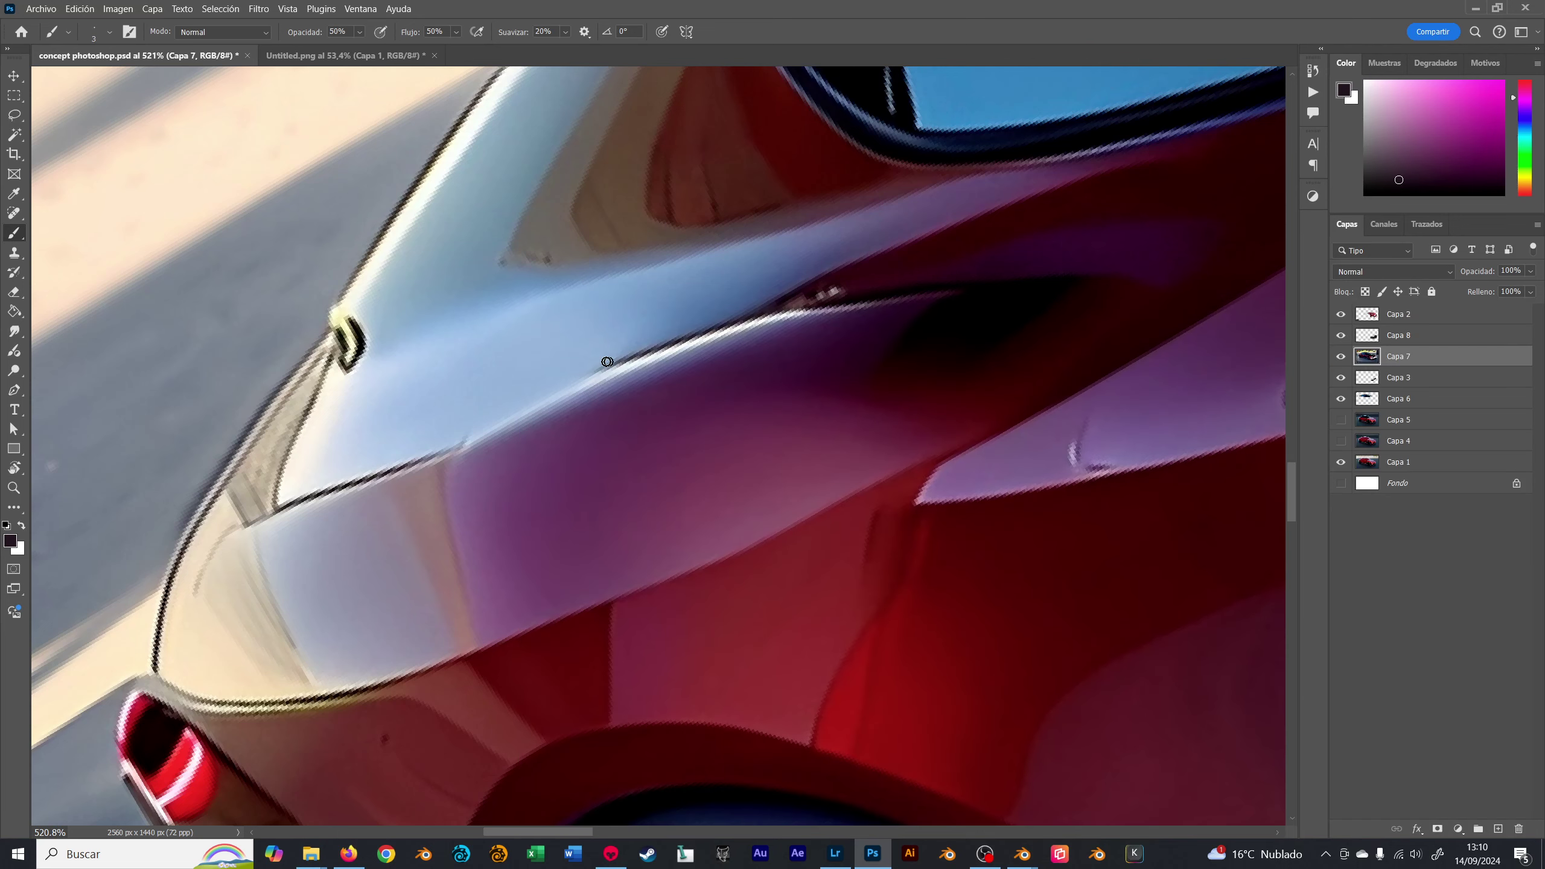
# - Paint a crisp dark line along the rear flank panel edge, then fit the image on screen
pyautogui.moveTo(601, 374); pyautogui.dragTo(378, 463)
pyautogui.hotkey('ctrl', 'z')
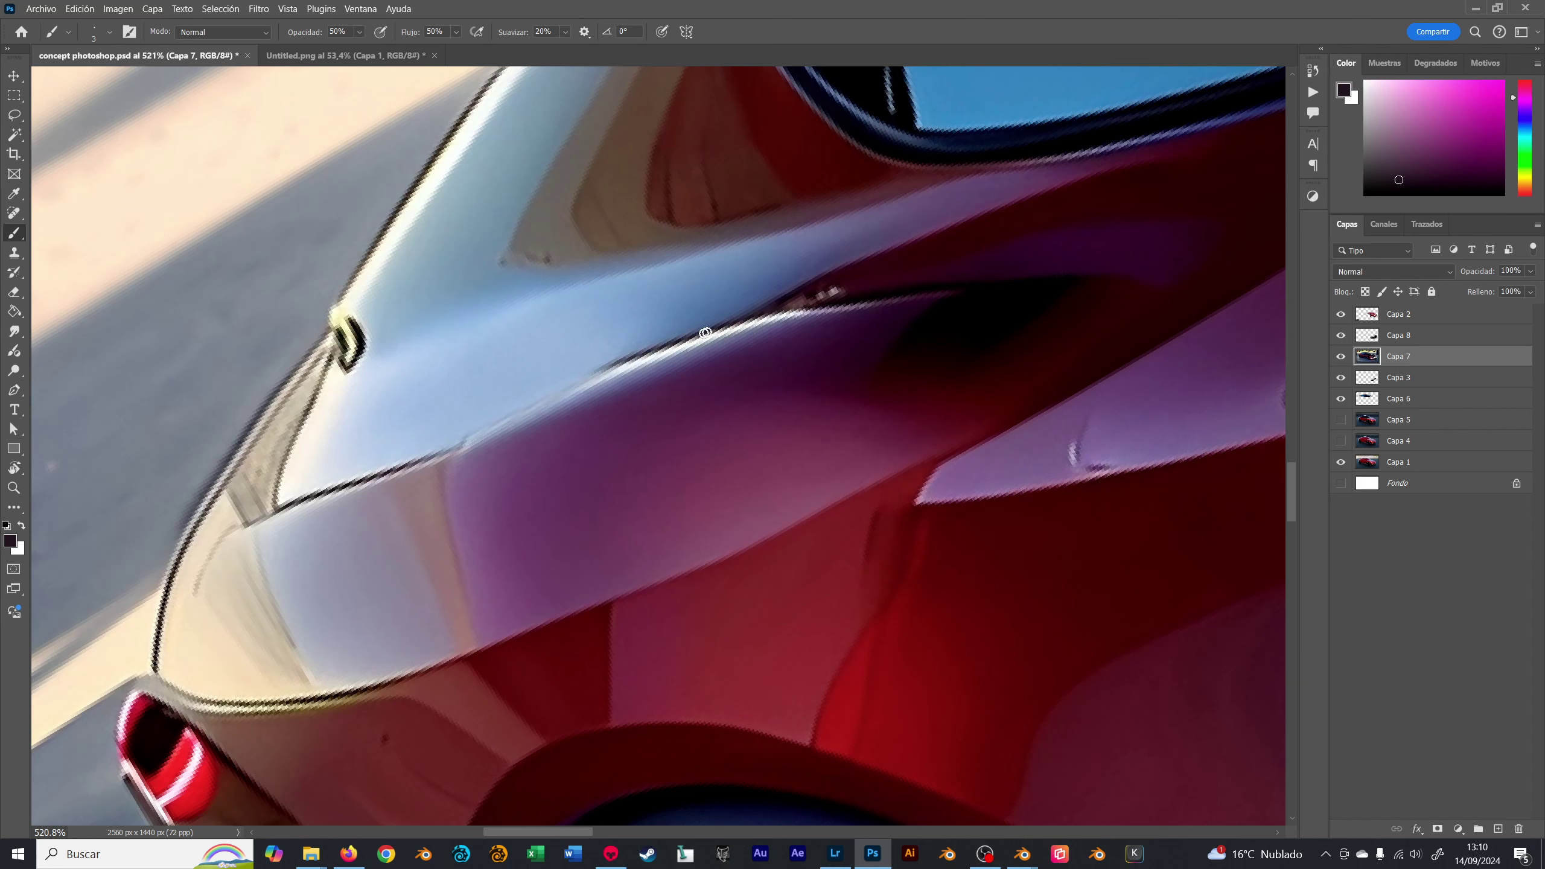
pyautogui.keyDown('shift'); pyautogui.click(622, 369); pyautogui.keyUp('shift')
pyautogui.moveTo(628, 366); pyautogui.dragTo(406, 464)
pyautogui.moveTo(644, 353); pyautogui.dragTo(406, 462)
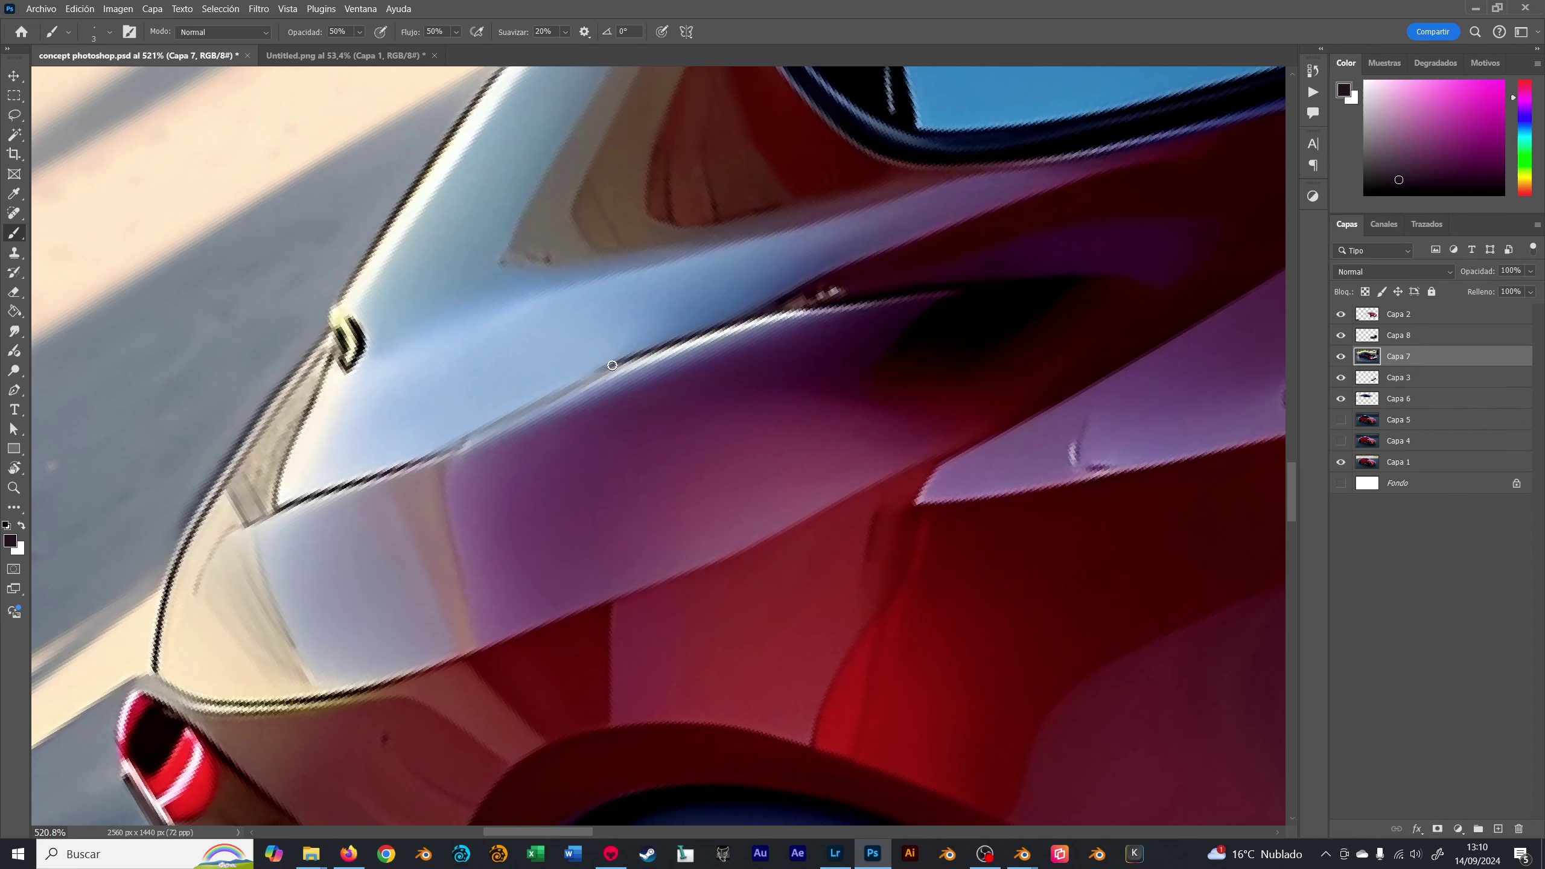
pyautogui.moveTo(607, 368); pyautogui.dragTo(445, 447)
pyautogui.moveTo(608, 368); pyautogui.dragTo(450, 429)
pyautogui.hotkey('ctrl', '0')
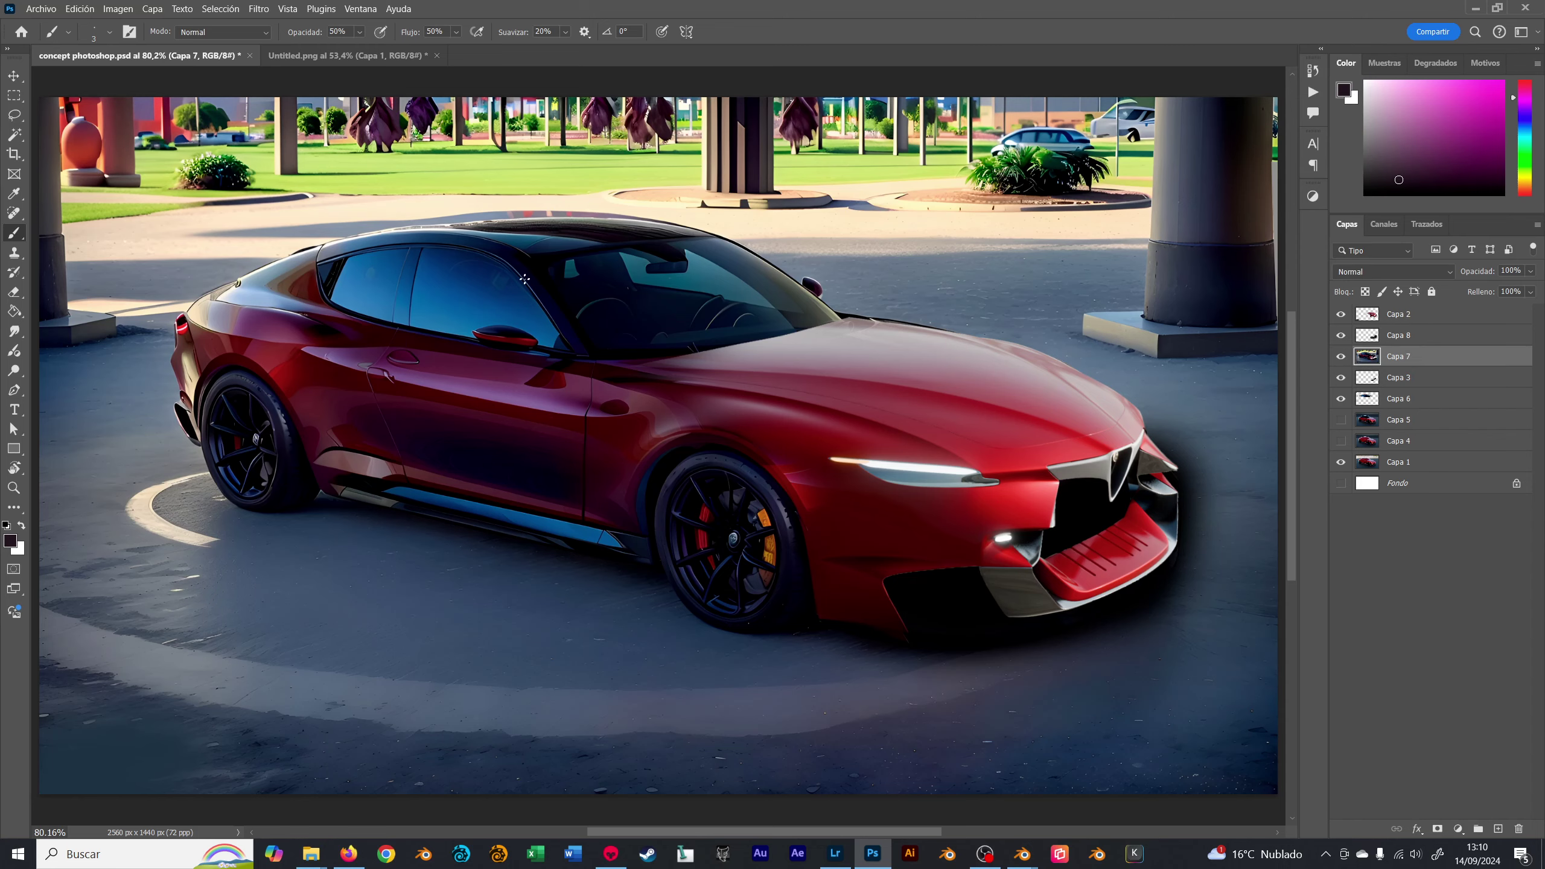
# - Export Capa 2 via Save for Web as a quality-100 JPEG named concept-photoshop2.jpg
pyautogui.moveTo(361, 418)
pyautogui.keyDown('ctrl'); pyautogui.mouseDown()
pyautogui.moveTo(459, 348)
pyautogui.moveTo(411, 350)
pyautogui.mouseUp(); pyautogui.keyUp('ctrl')
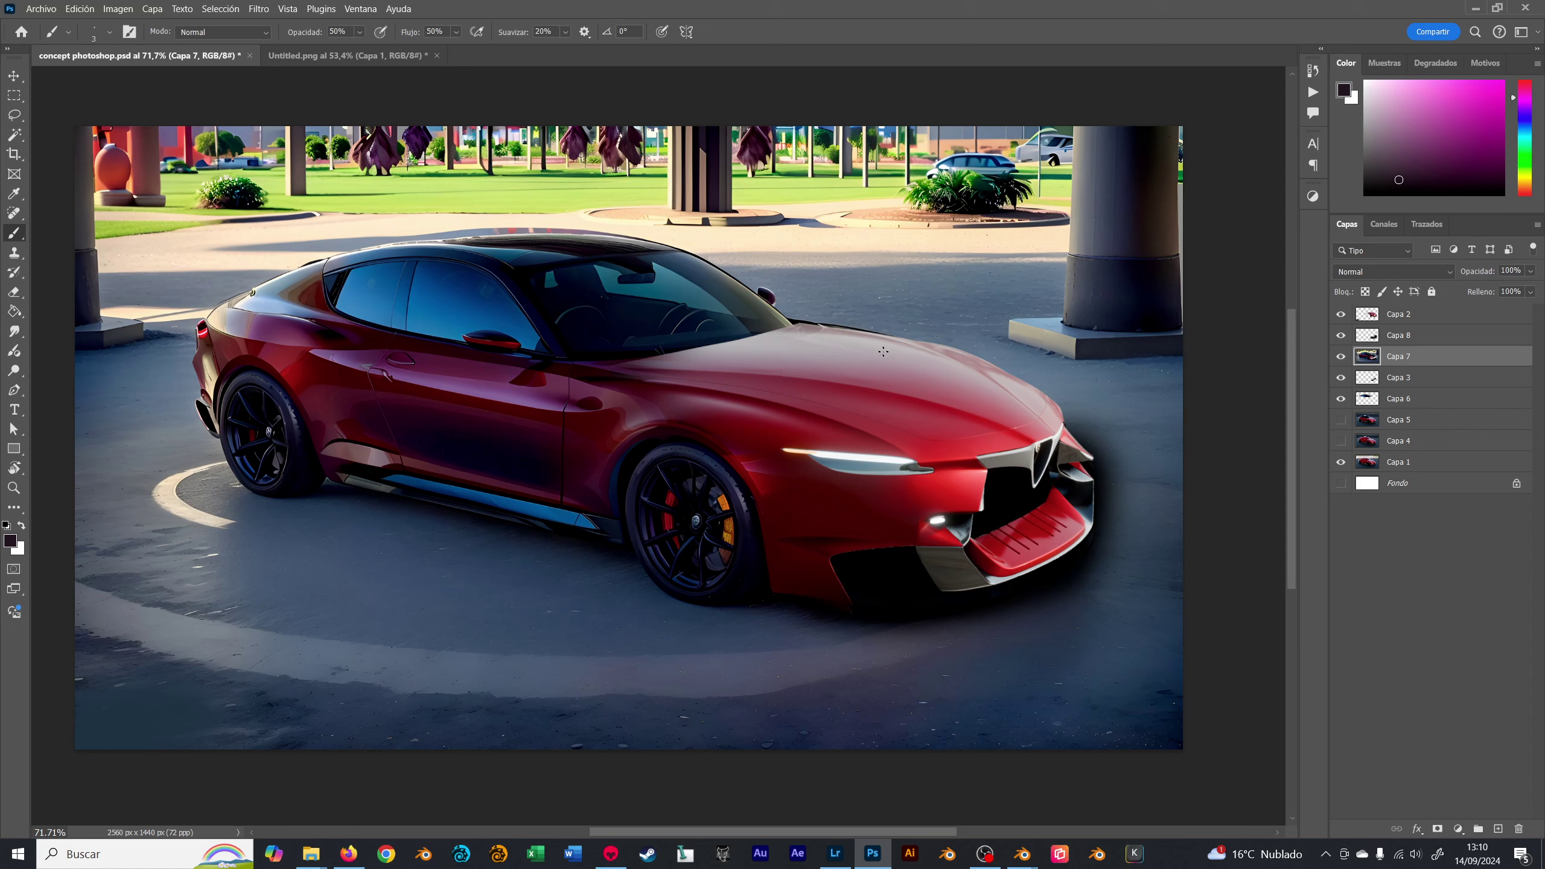
pyautogui.click(1366, 314)
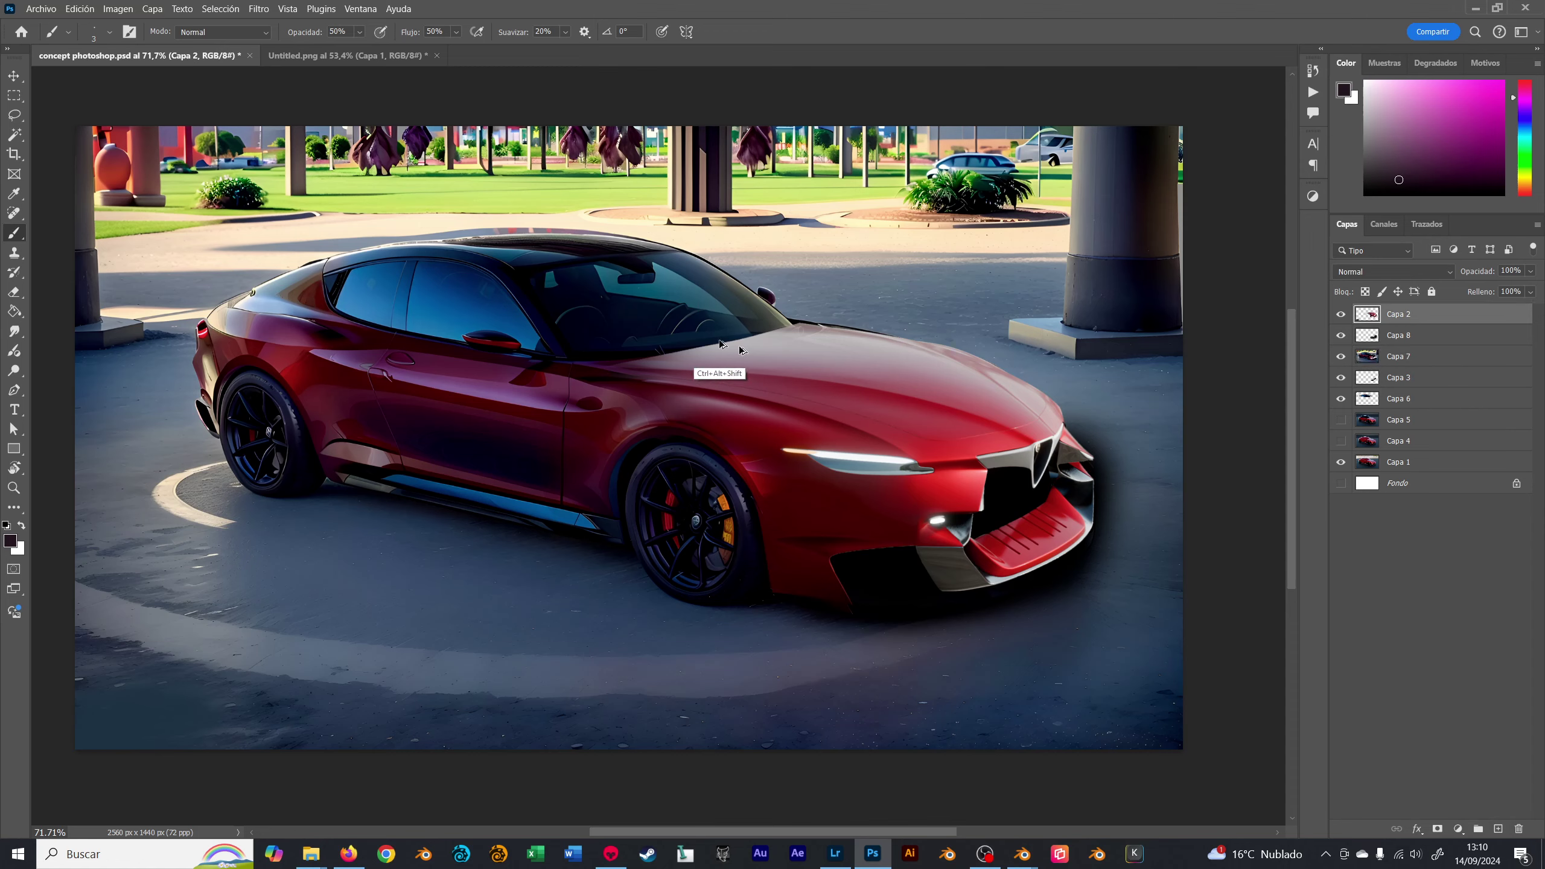
pyautogui.hotkey('ctrl', 'alt', 'shift', 's')
pyautogui.press('Return')
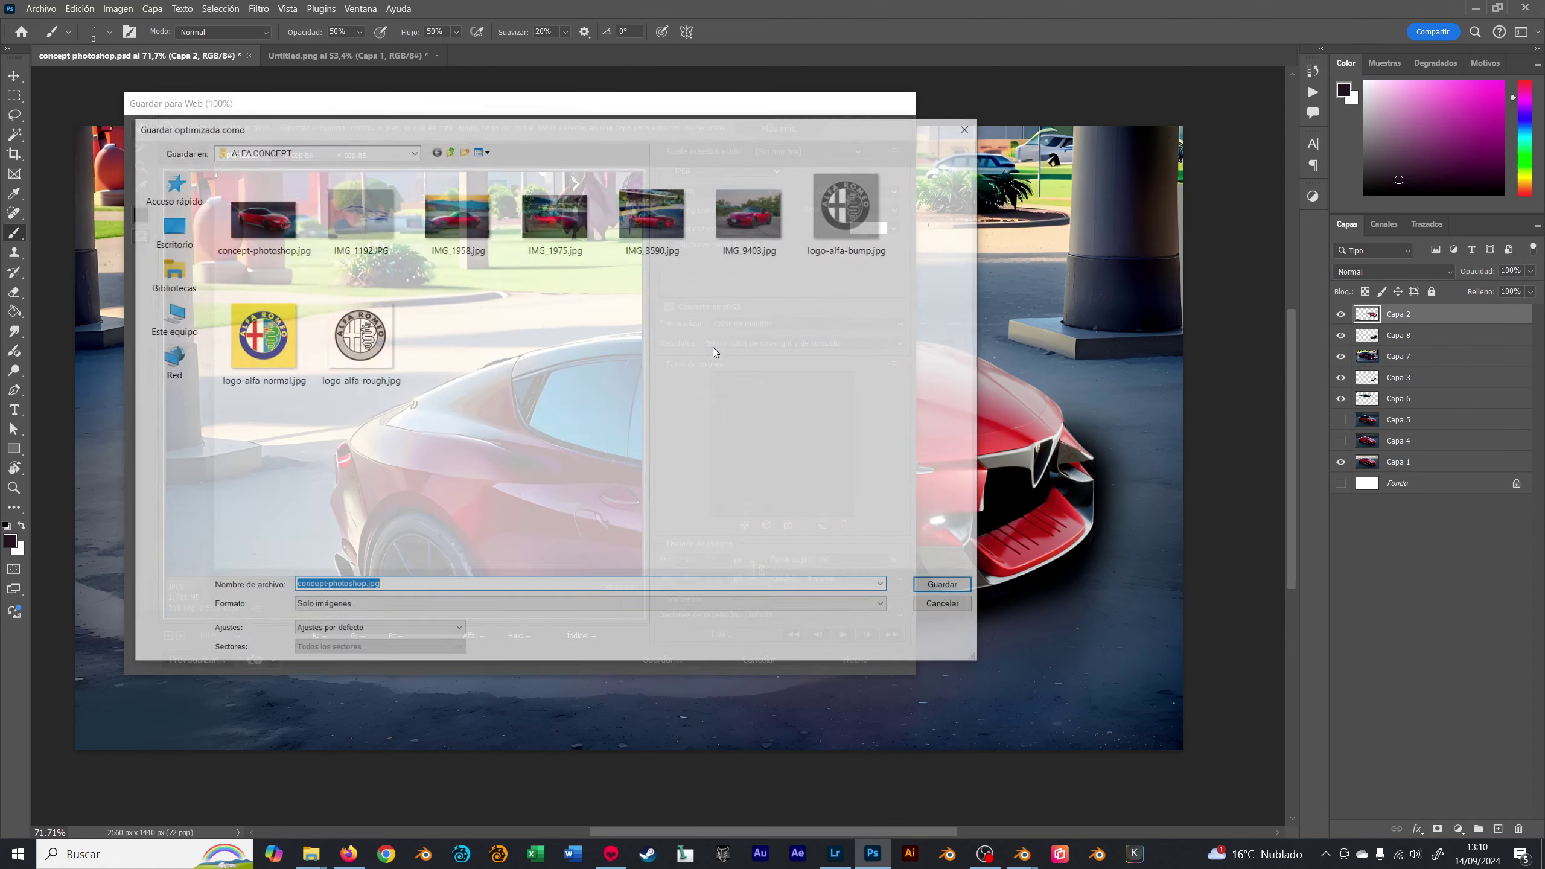
pyautogui.click(260, 216)
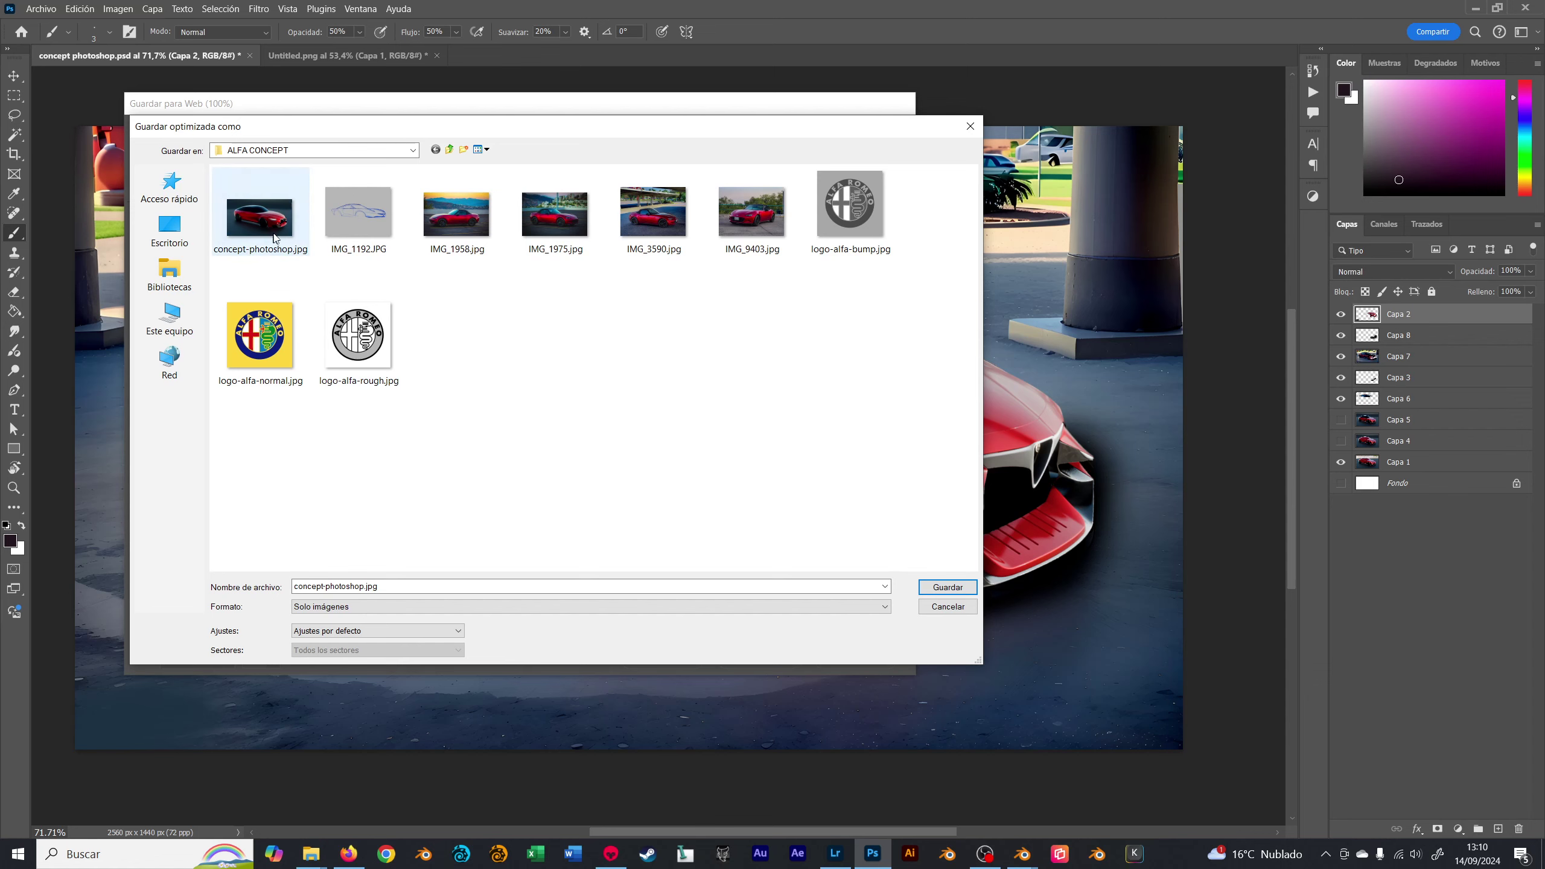
pyautogui.click(365, 586)
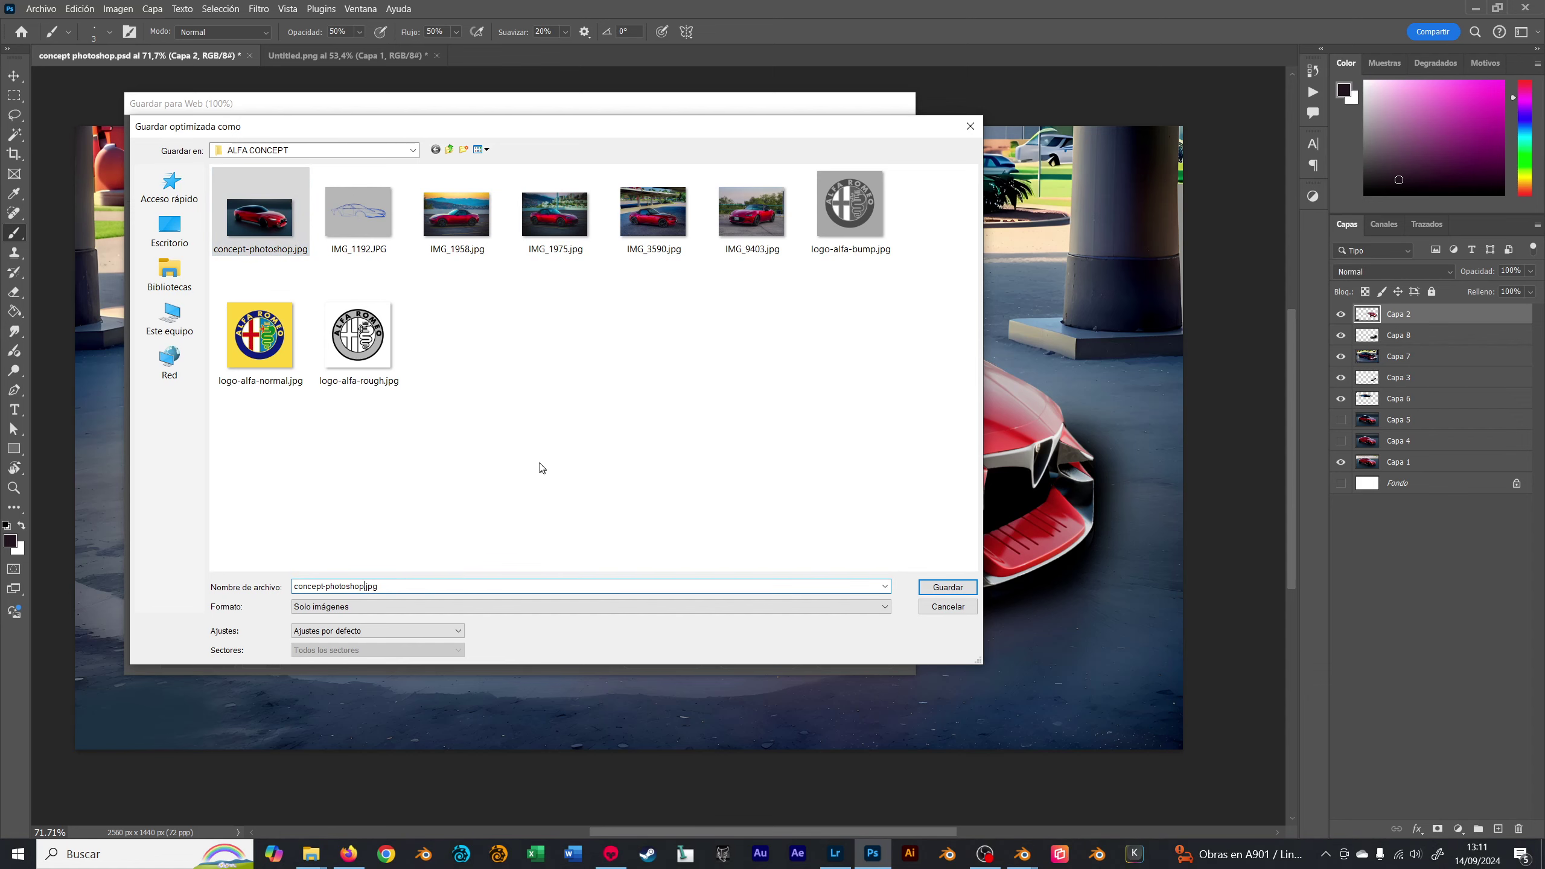
pyautogui.write('23')
pyautogui.press('Return')
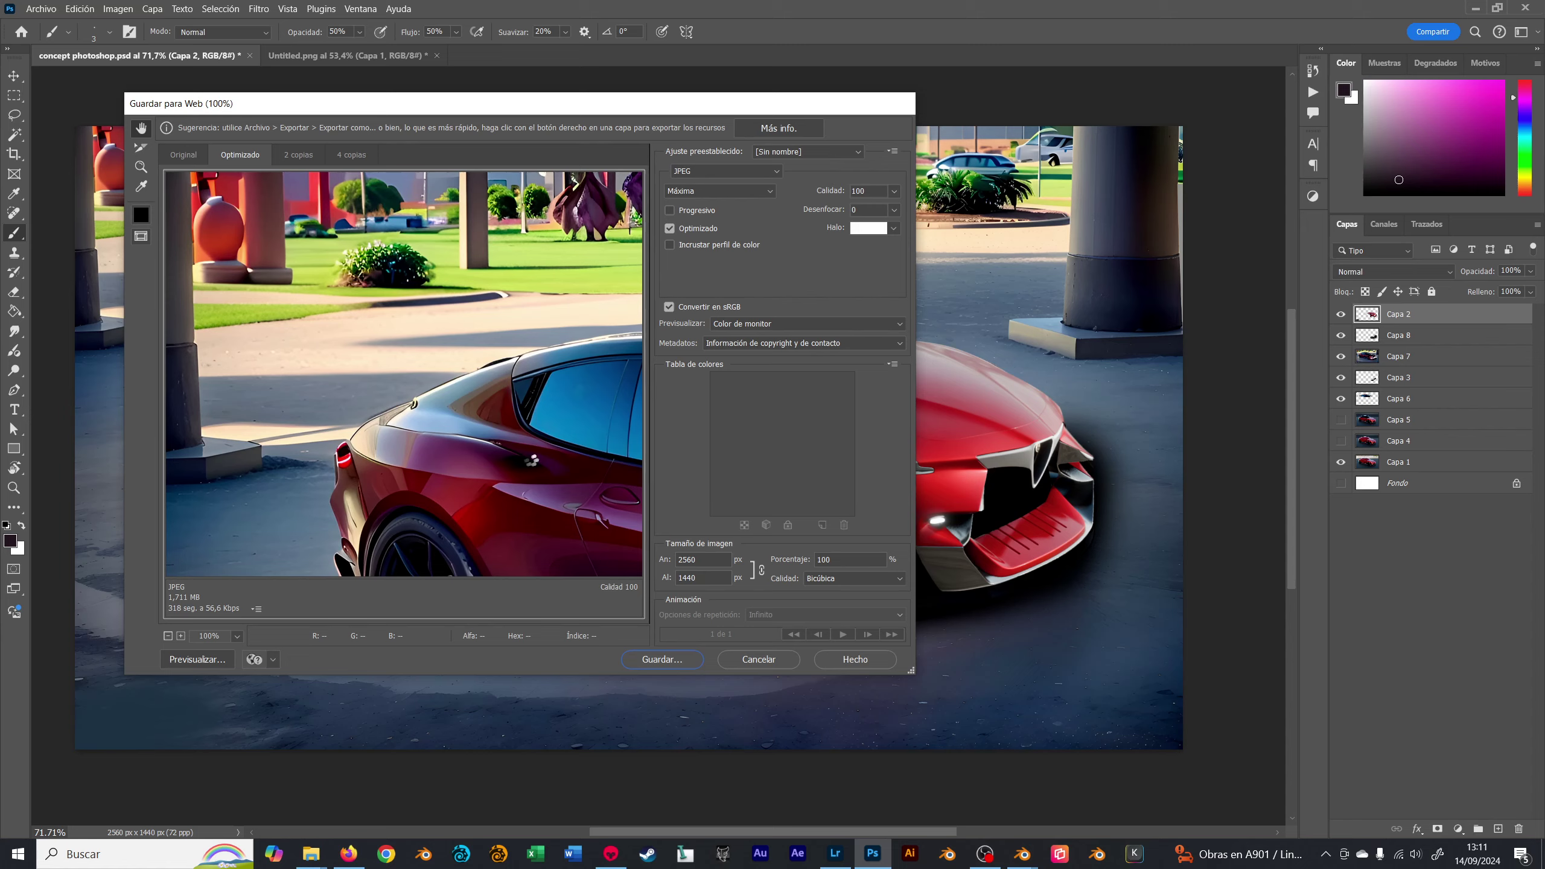
pyautogui.hotkey('alt', 'Tab')
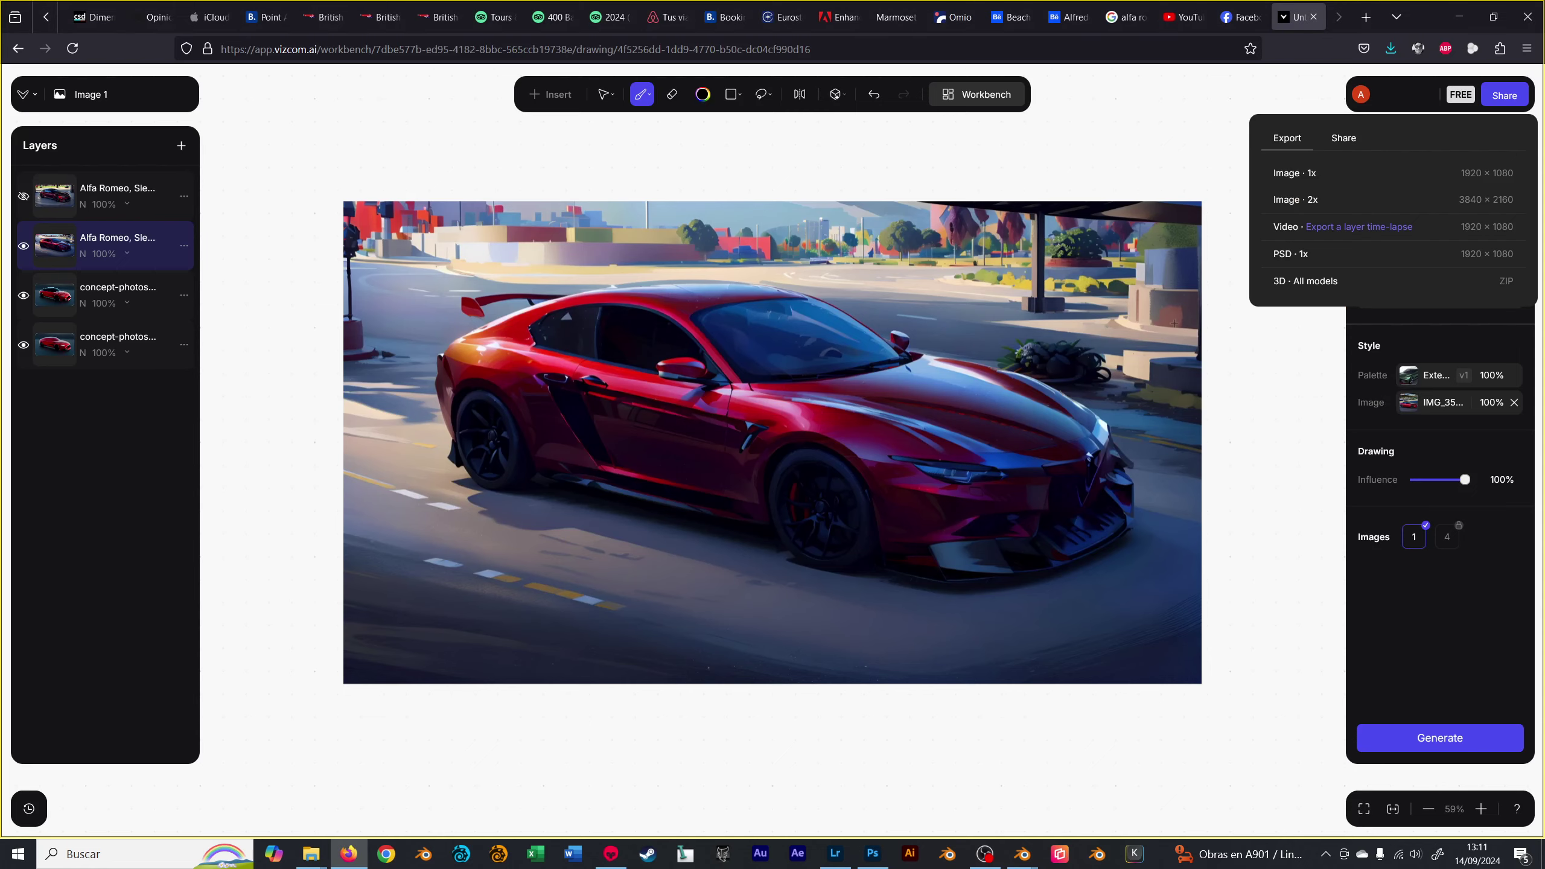
# - Upload concept-photoshop2.jpg into Vizcom as a new image layer
pyautogui.click(22, 196)
pyautogui.rightClick(55, 198)
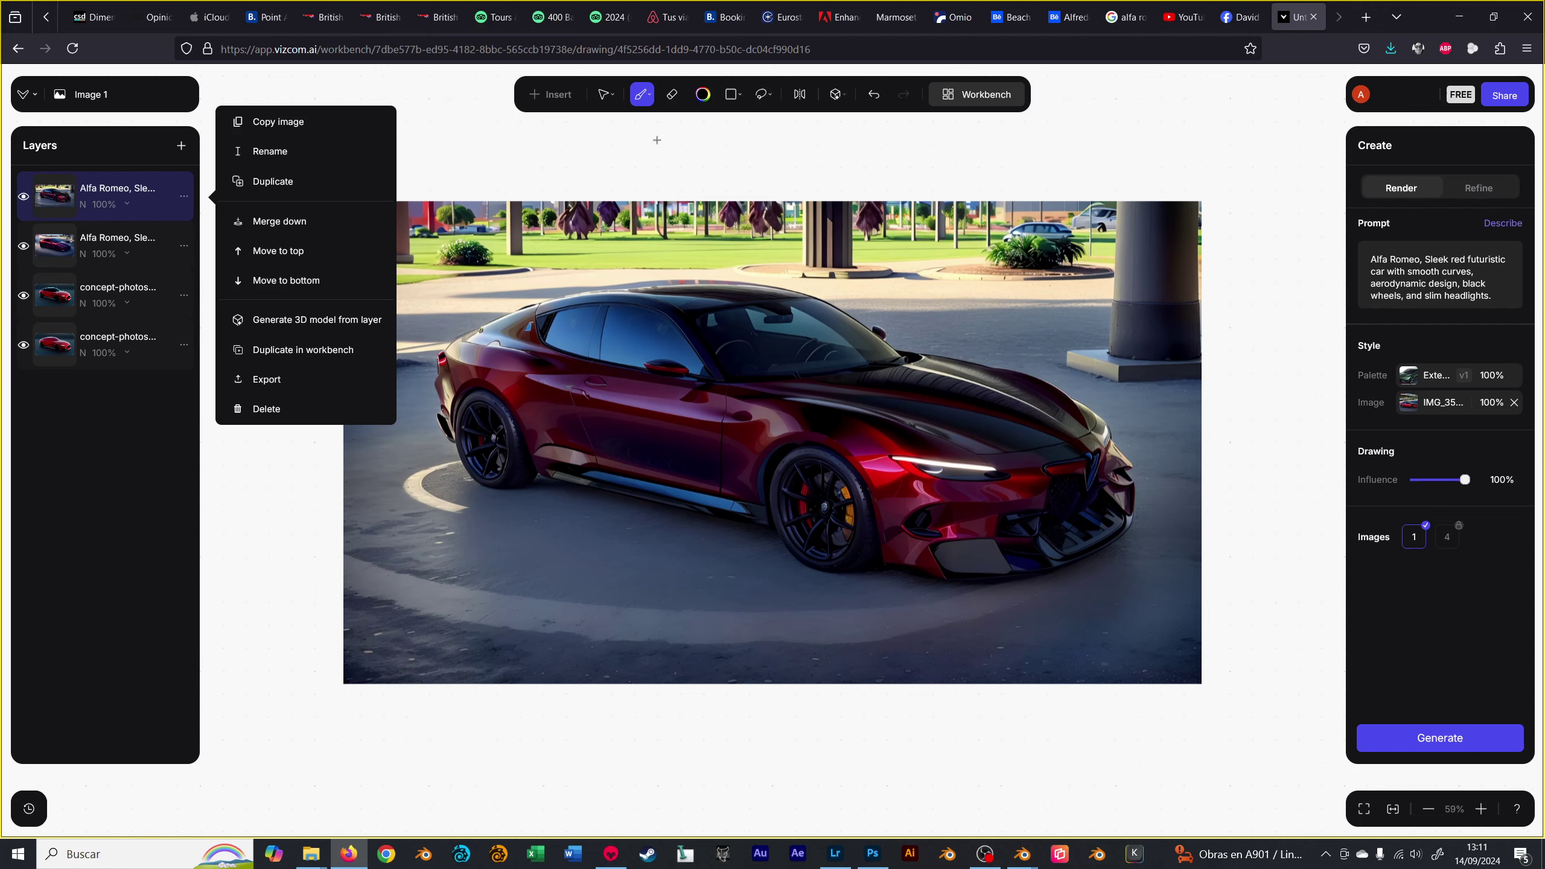
pyautogui.click(569, 99)
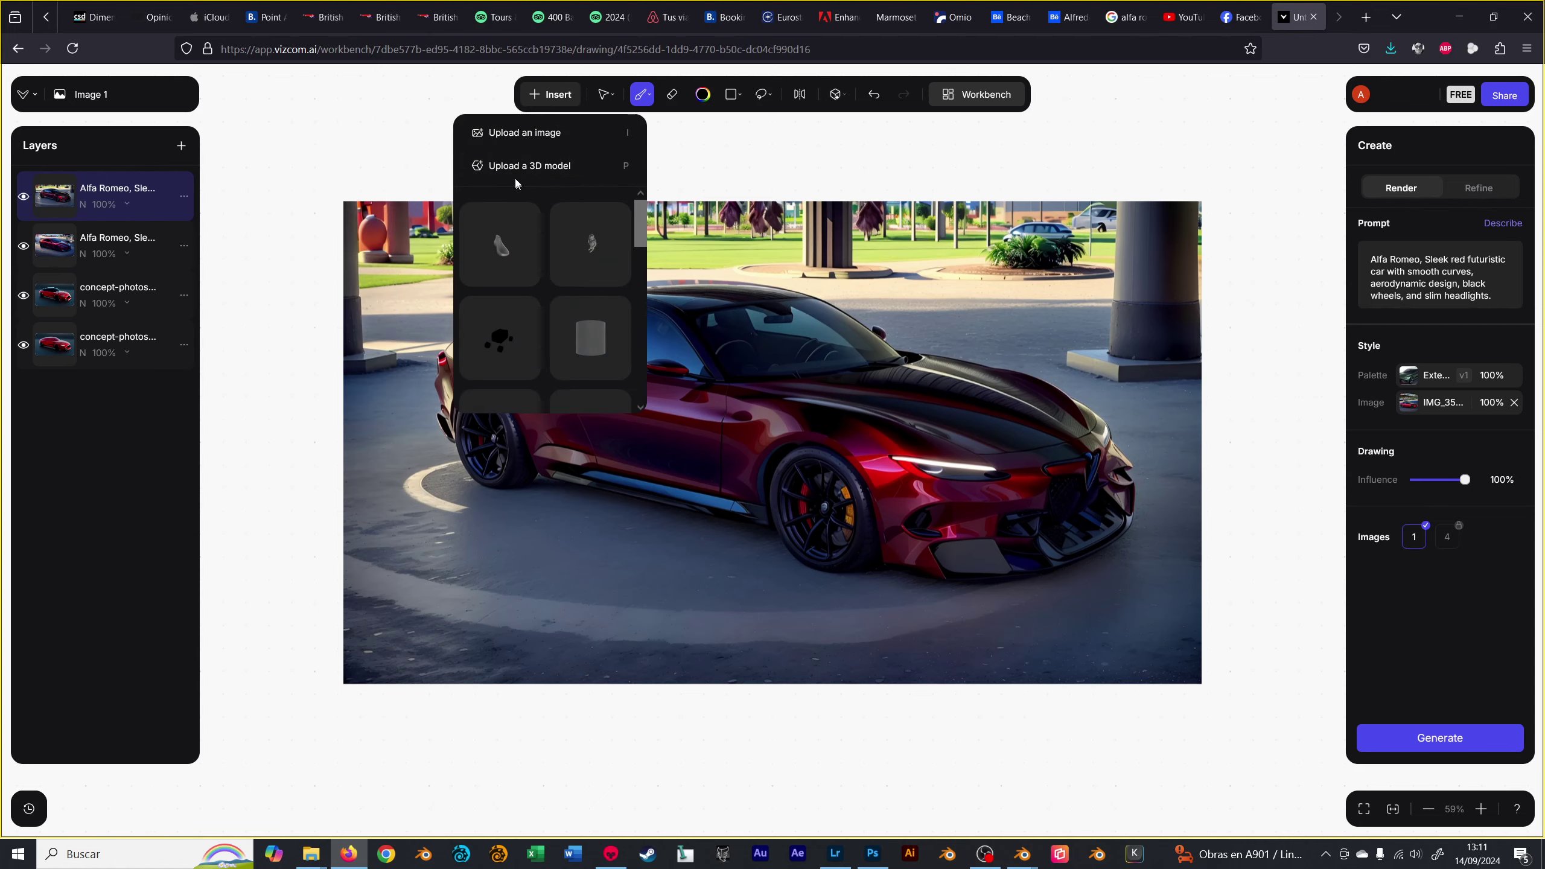
pyautogui.click(520, 139)
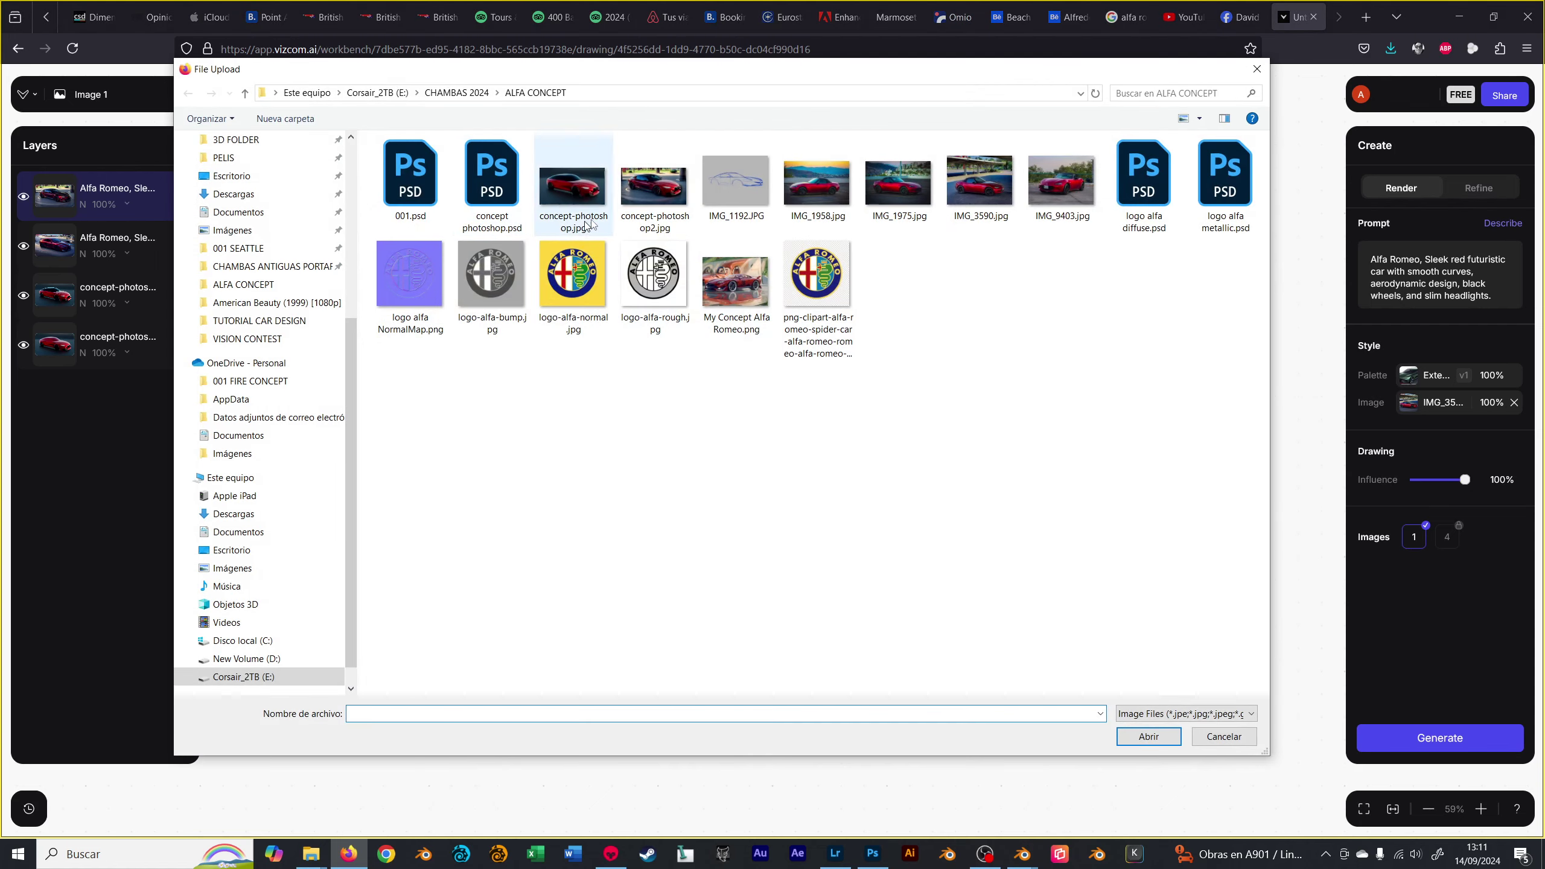
pyautogui.click(674, 191)
pyautogui.press('Return')
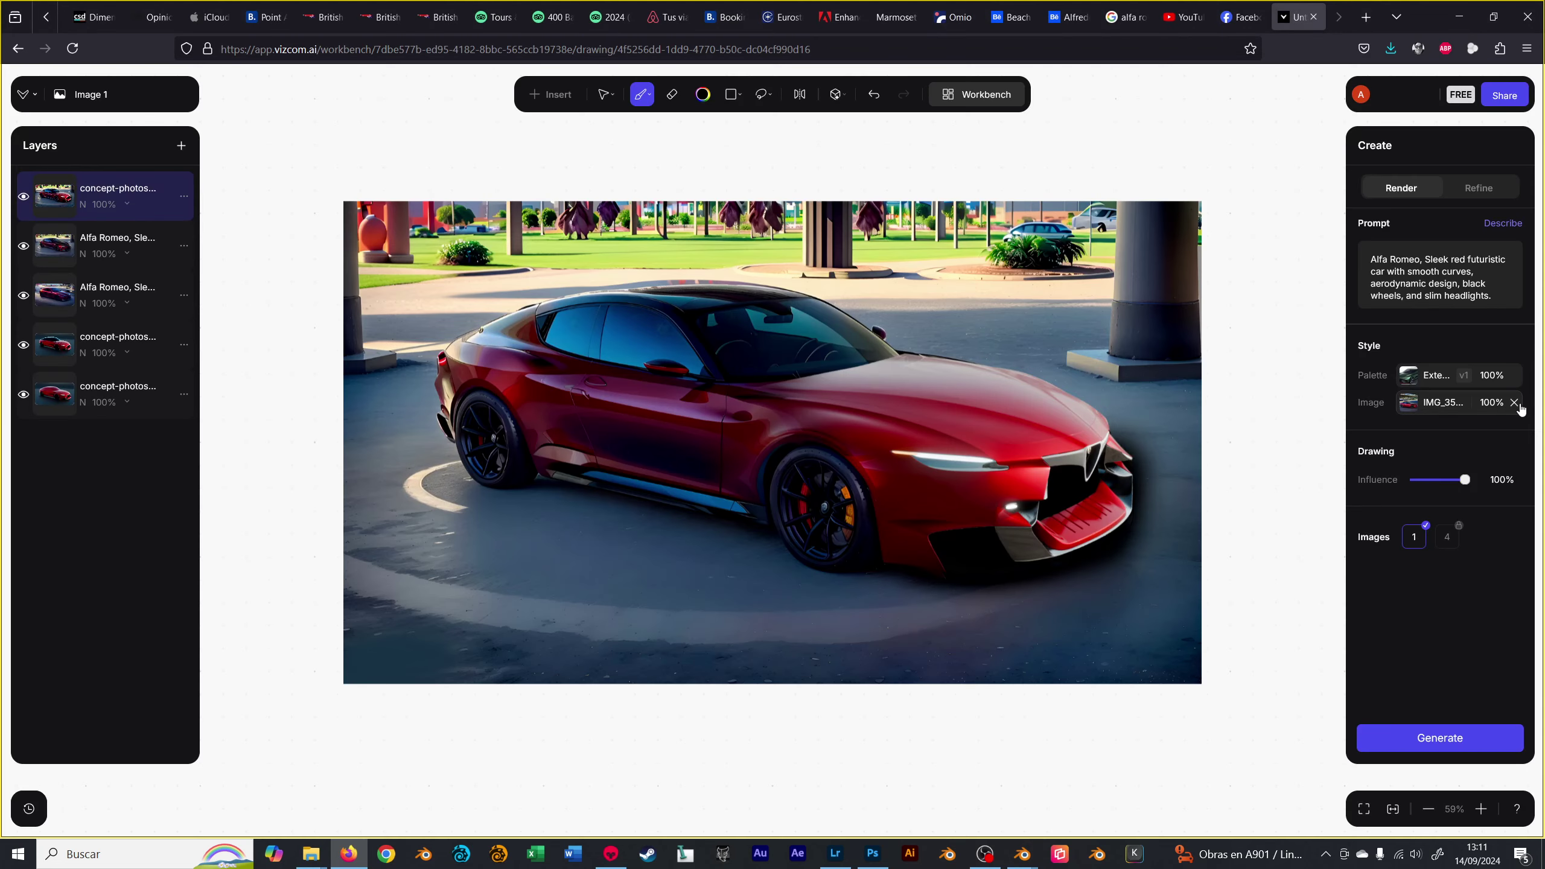
# - Set a newly uploaded red-car photo as the Style Image and generate a render
pyautogui.click(1493, 403)
pyautogui.click(1204, 373)
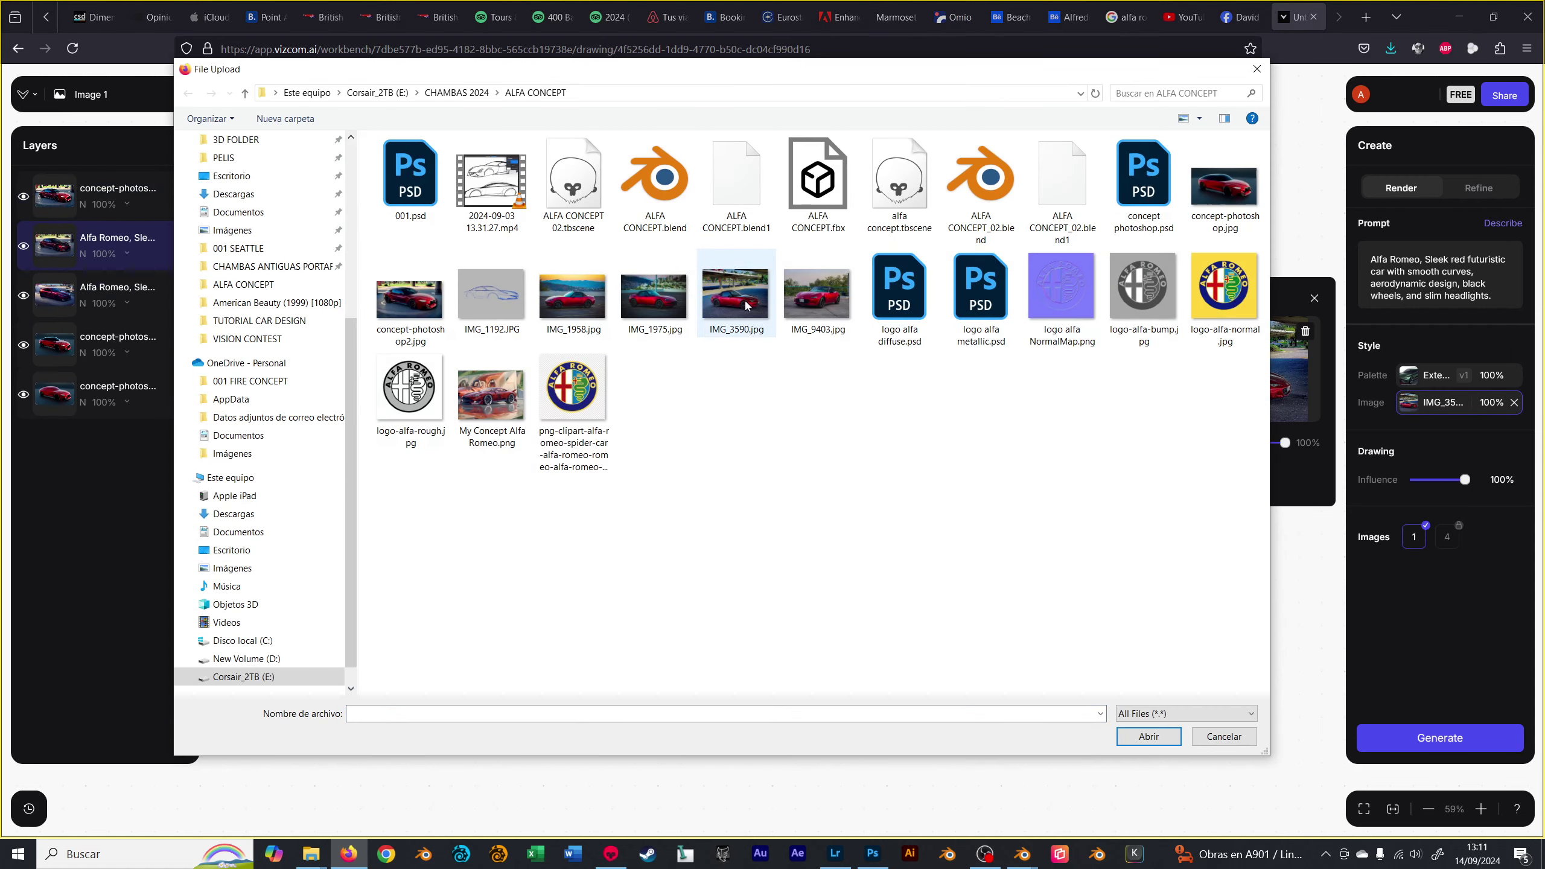
pyautogui.doubleClick(695, 336)
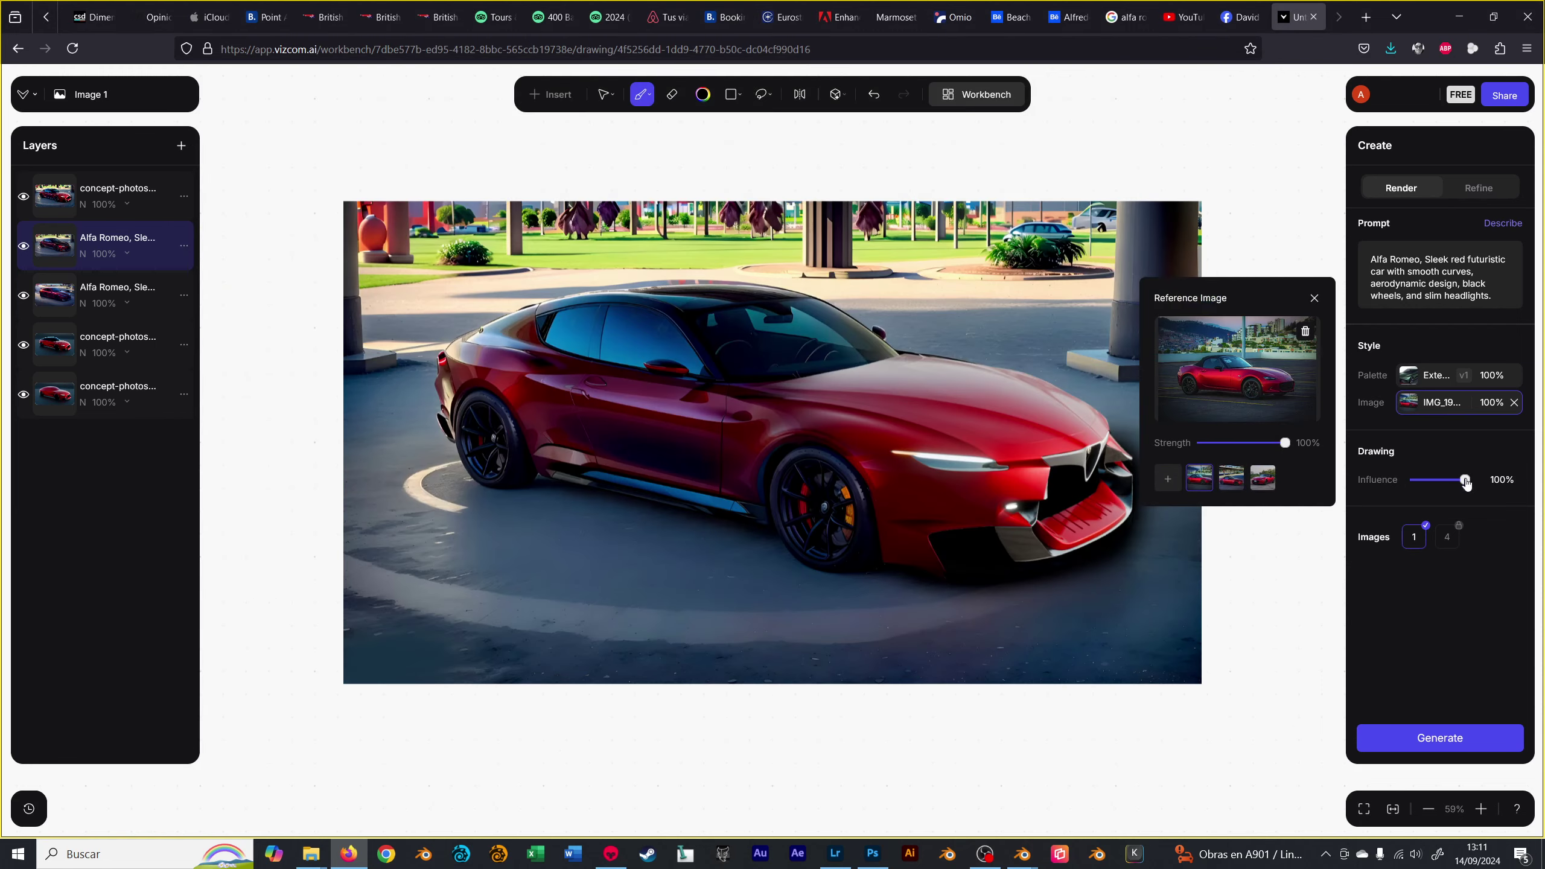
pyautogui.click(1439, 739)
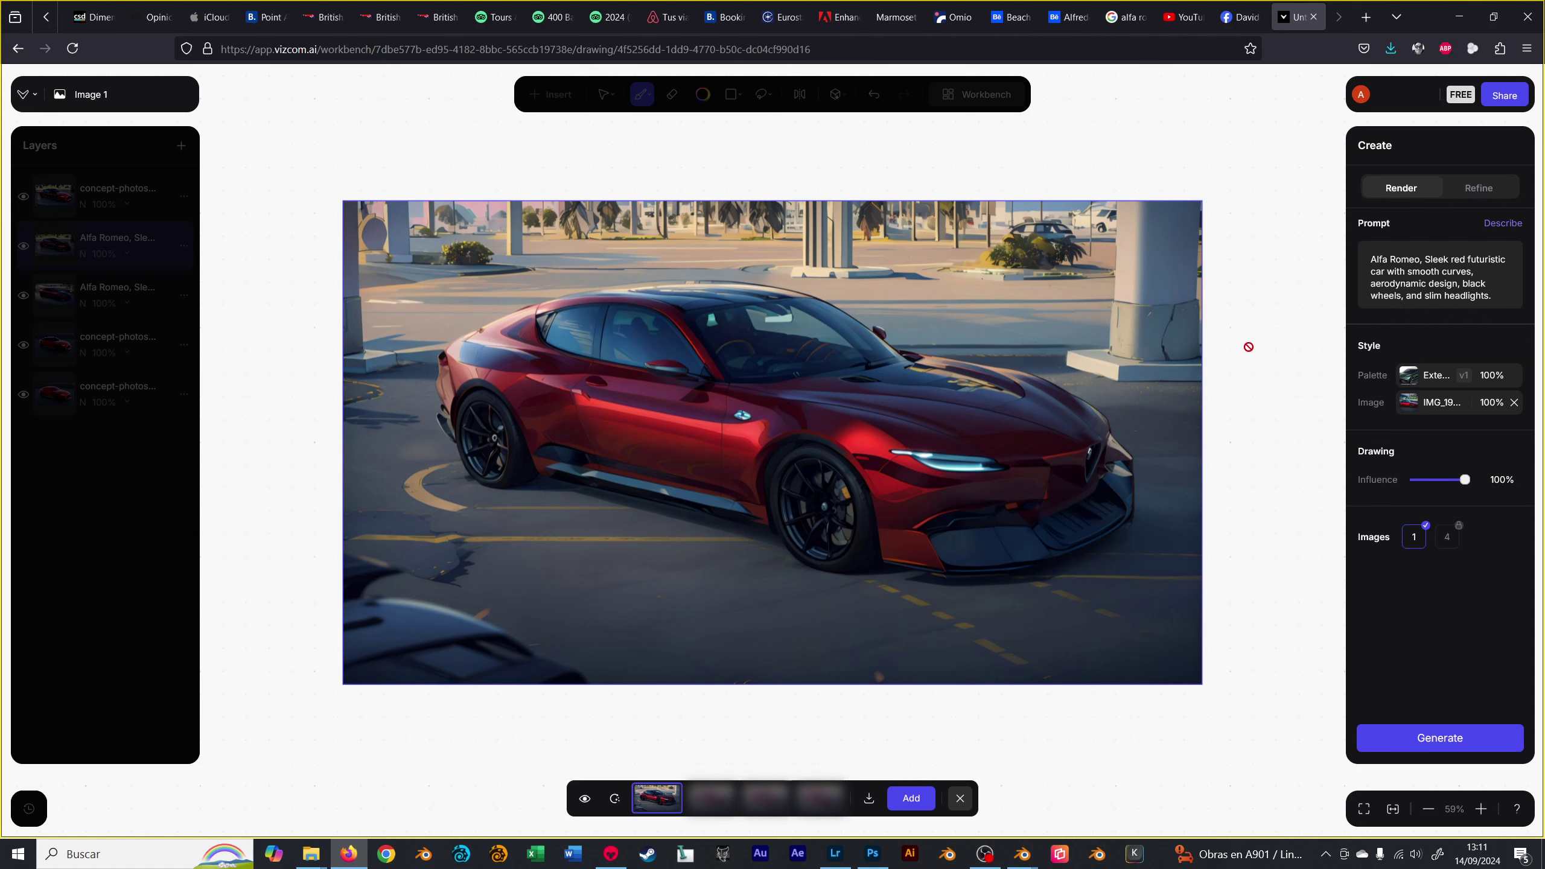
# - Switch the Exterior palette to v2 and generate another render
pyautogui.click(1428, 377)
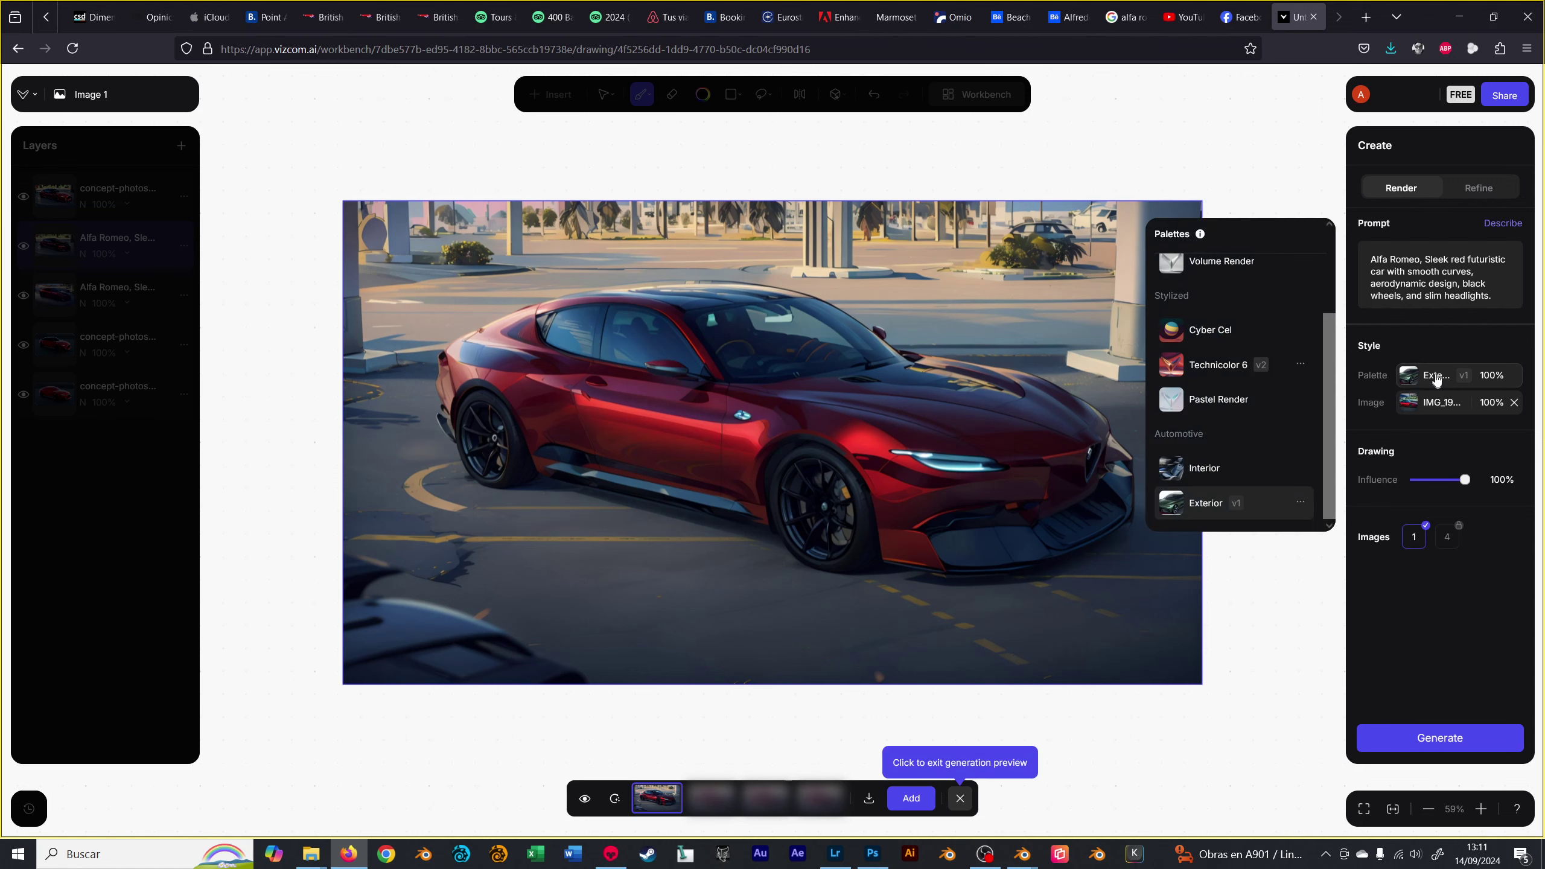
pyautogui.click(1302, 503)
pyautogui.click(1305, 406)
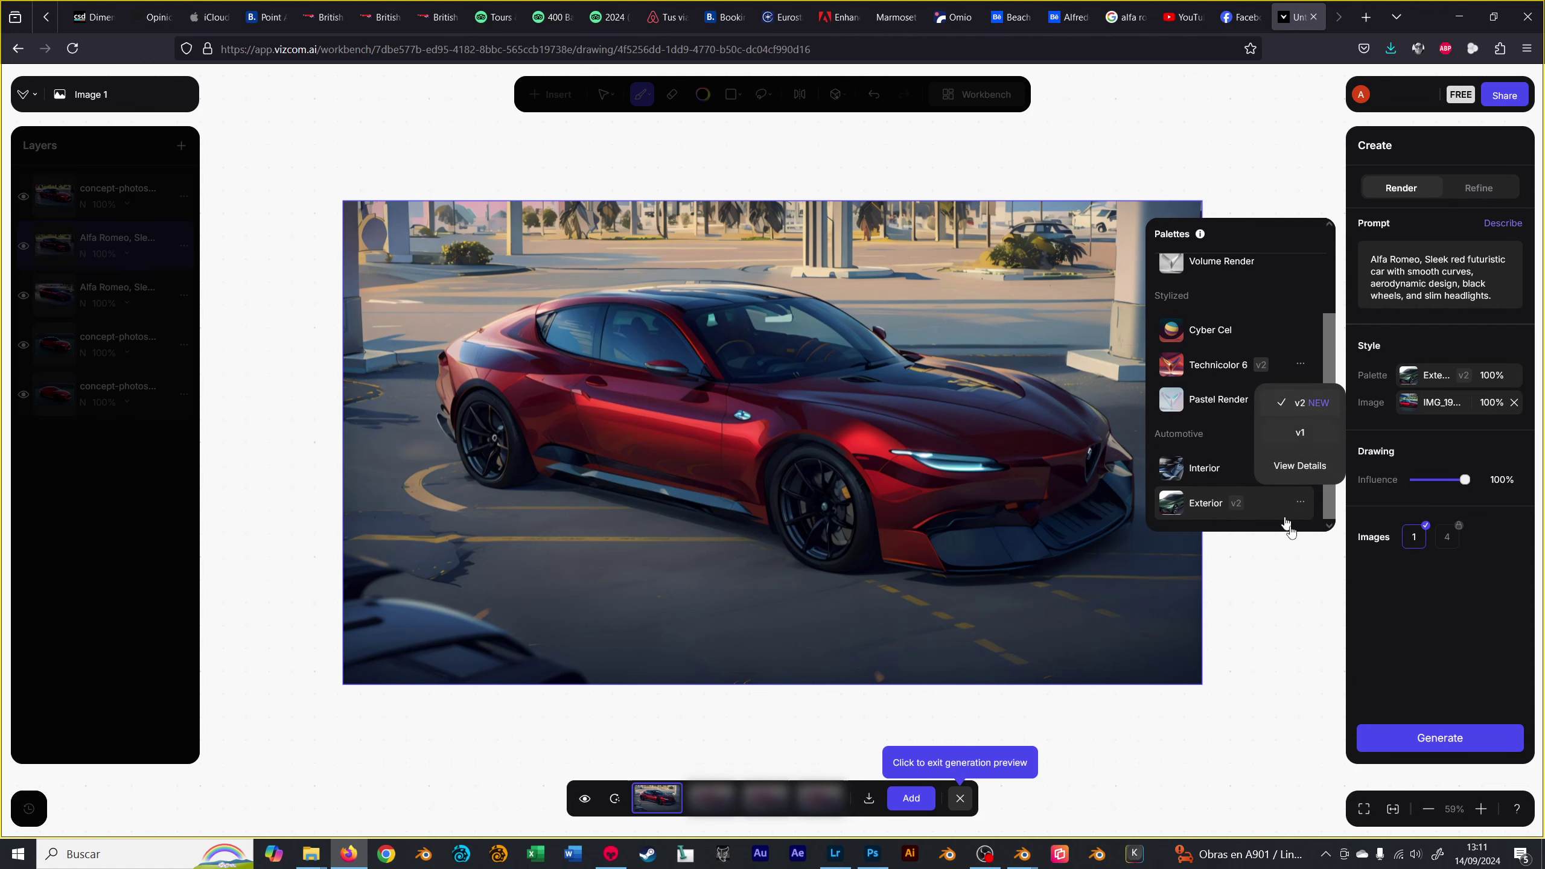
pyautogui.click(1393, 739)
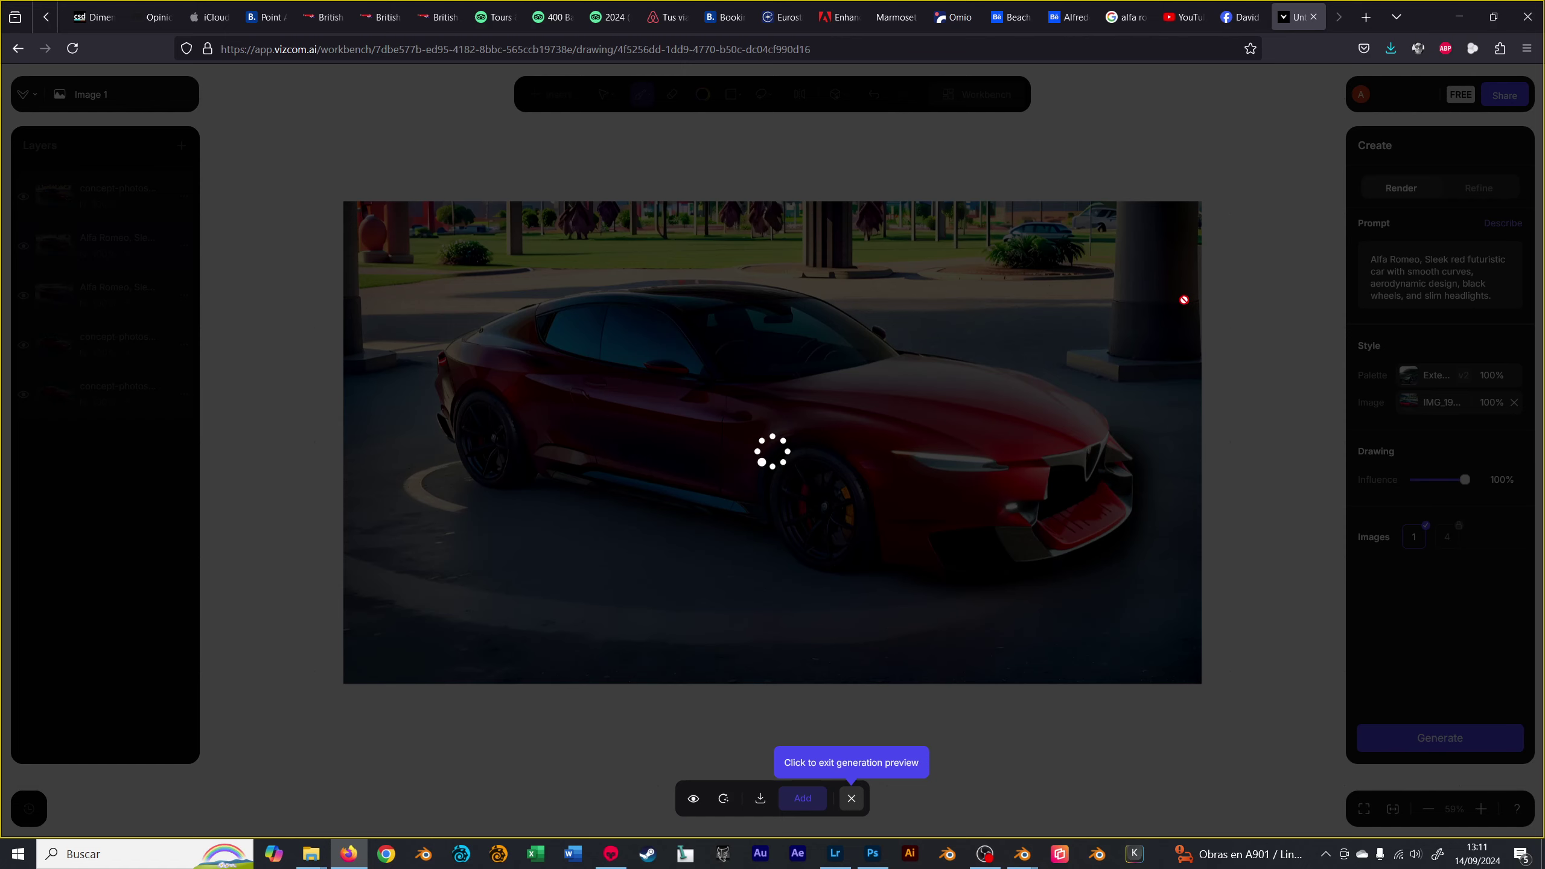
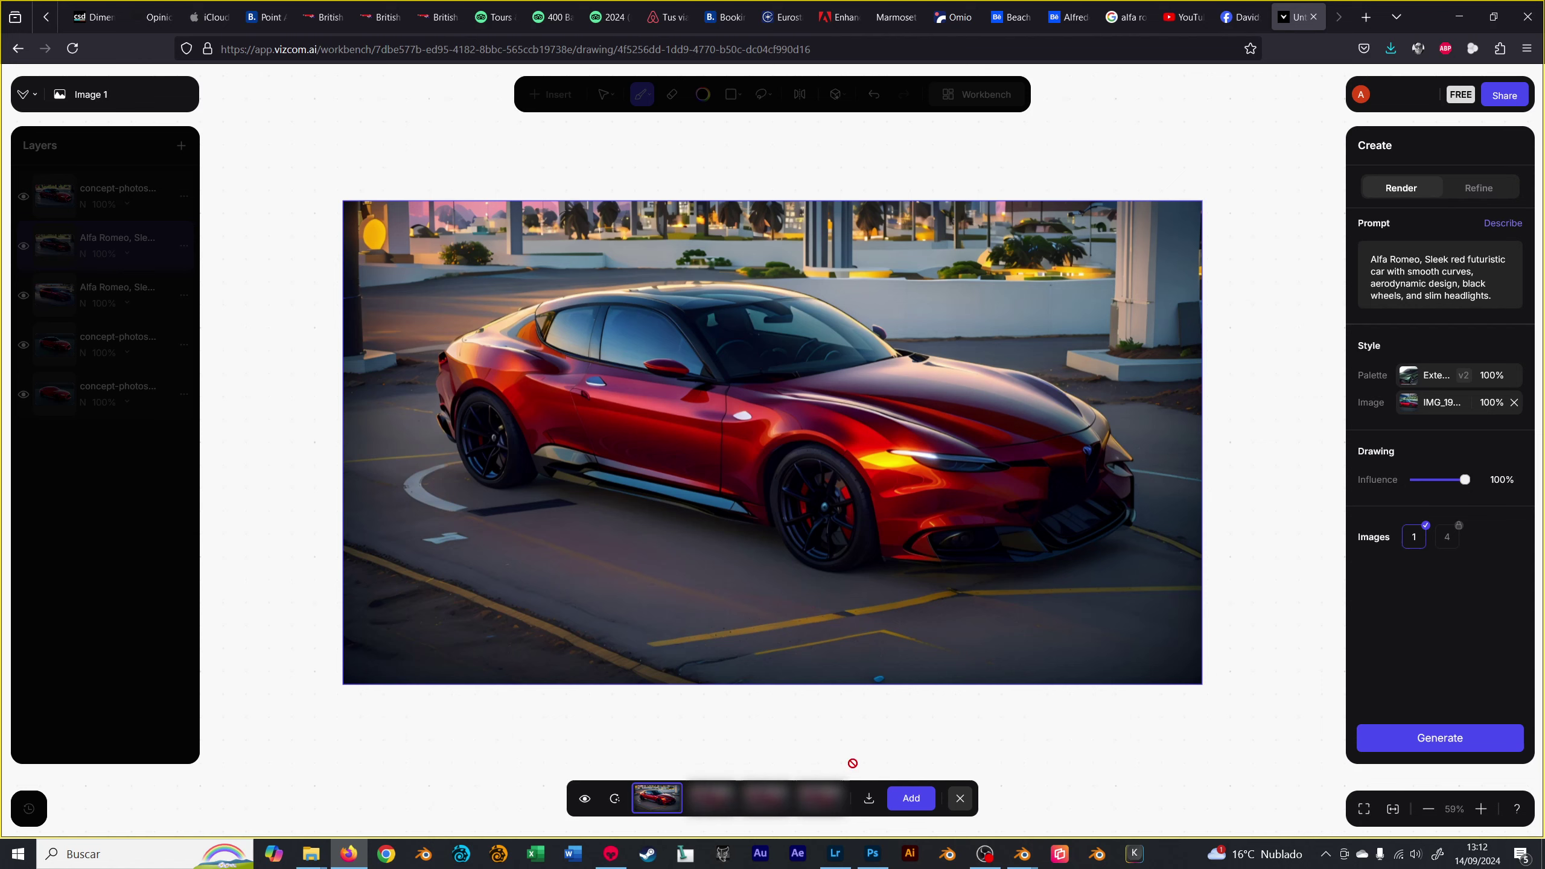
# - Add the red Alfa Romeo render as a new top layer and bring up its export options
pyautogui.click(919, 802)
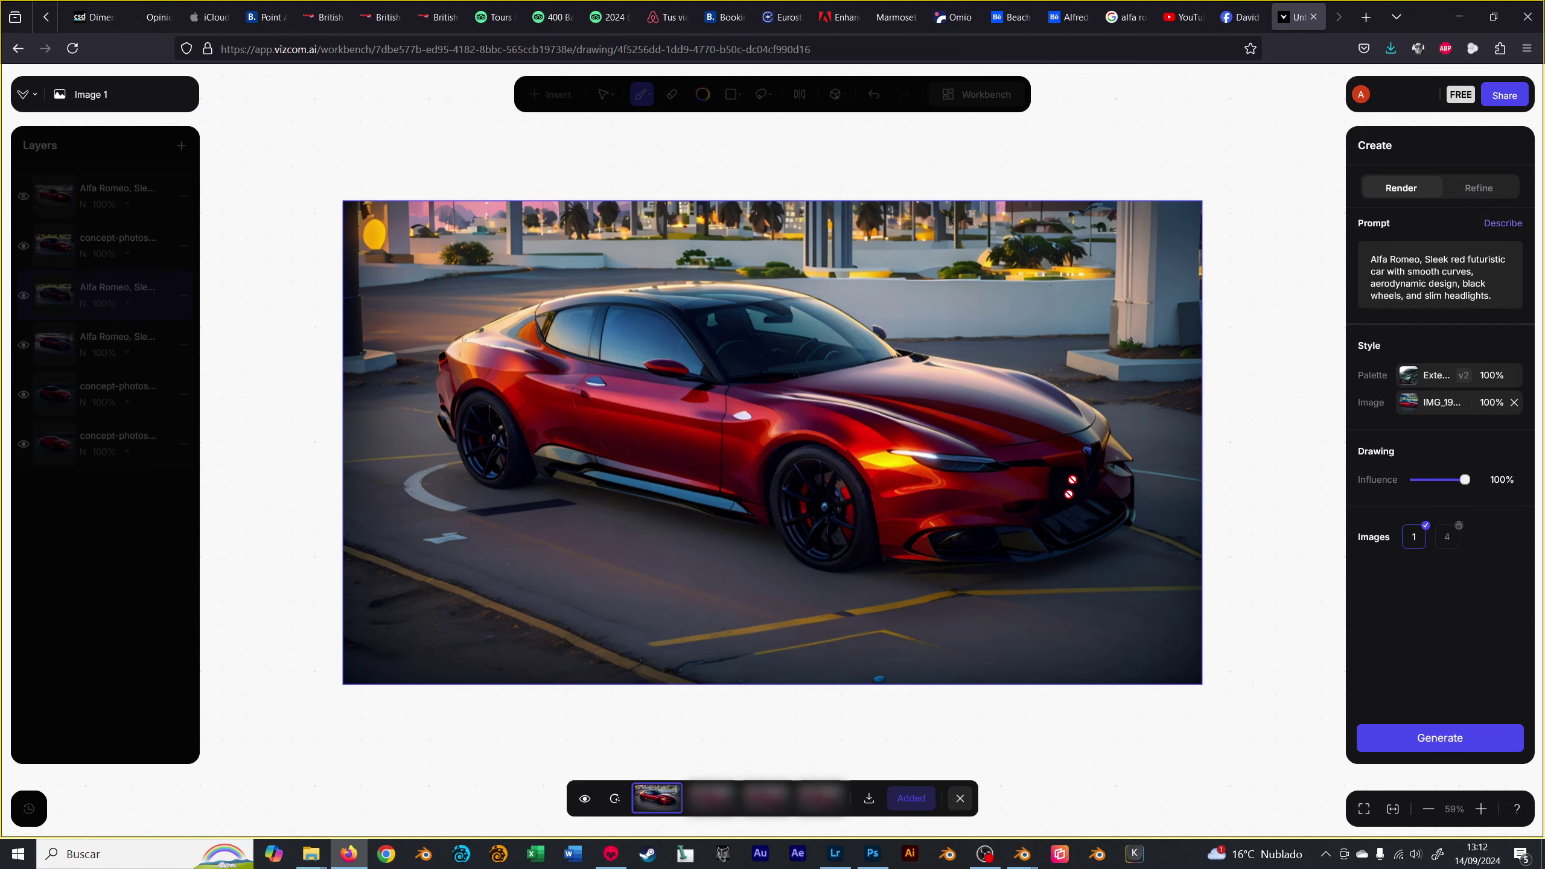
pyautogui.click(958, 799)
pyautogui.rightClick(88, 199)
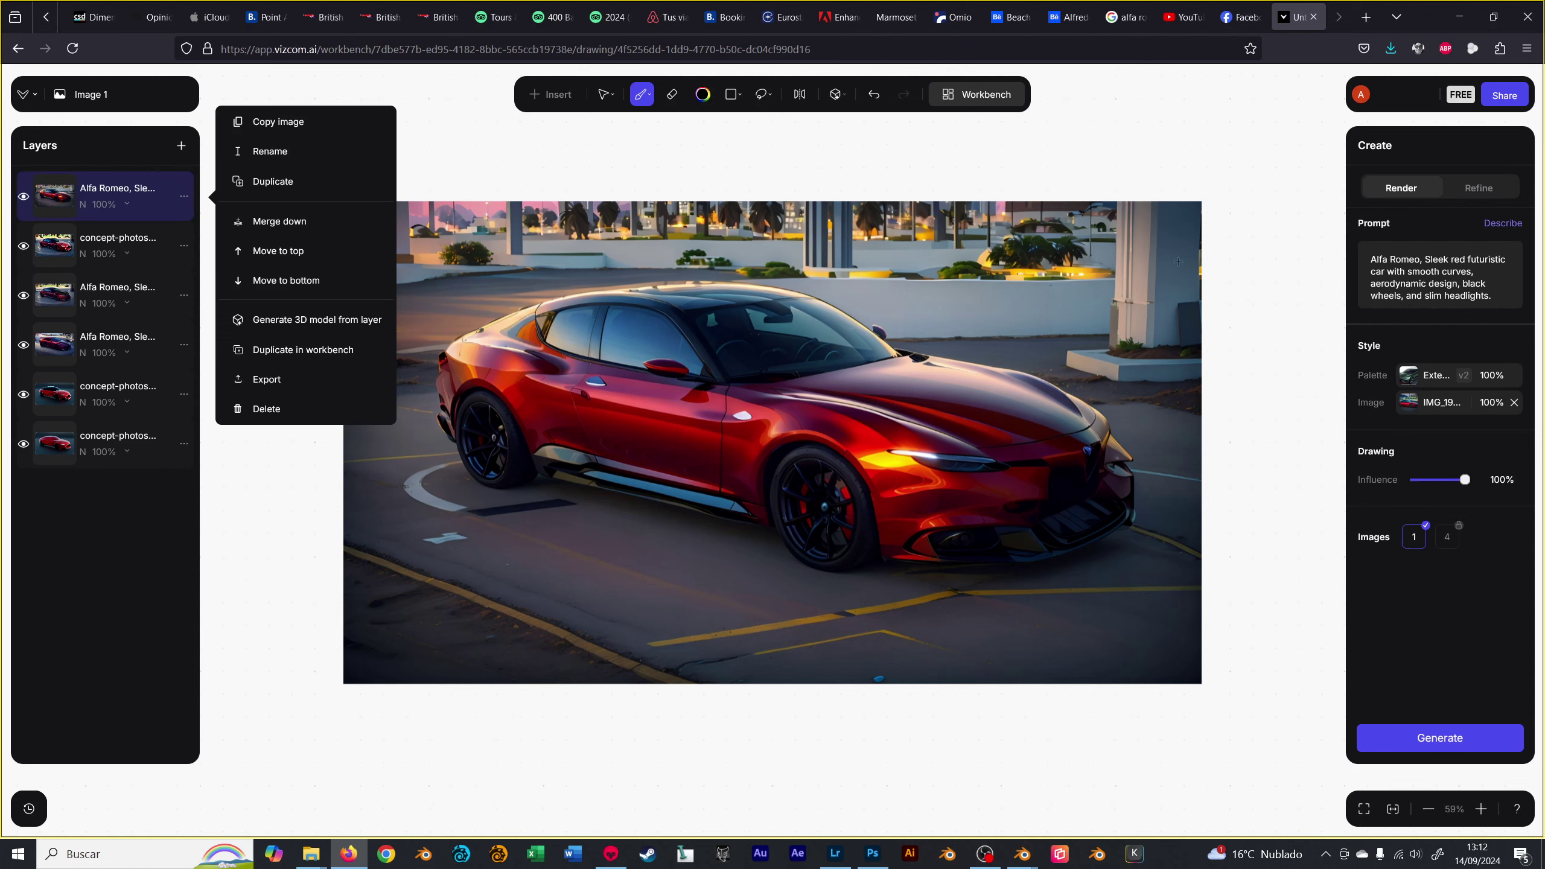
pyautogui.click(1504, 94)
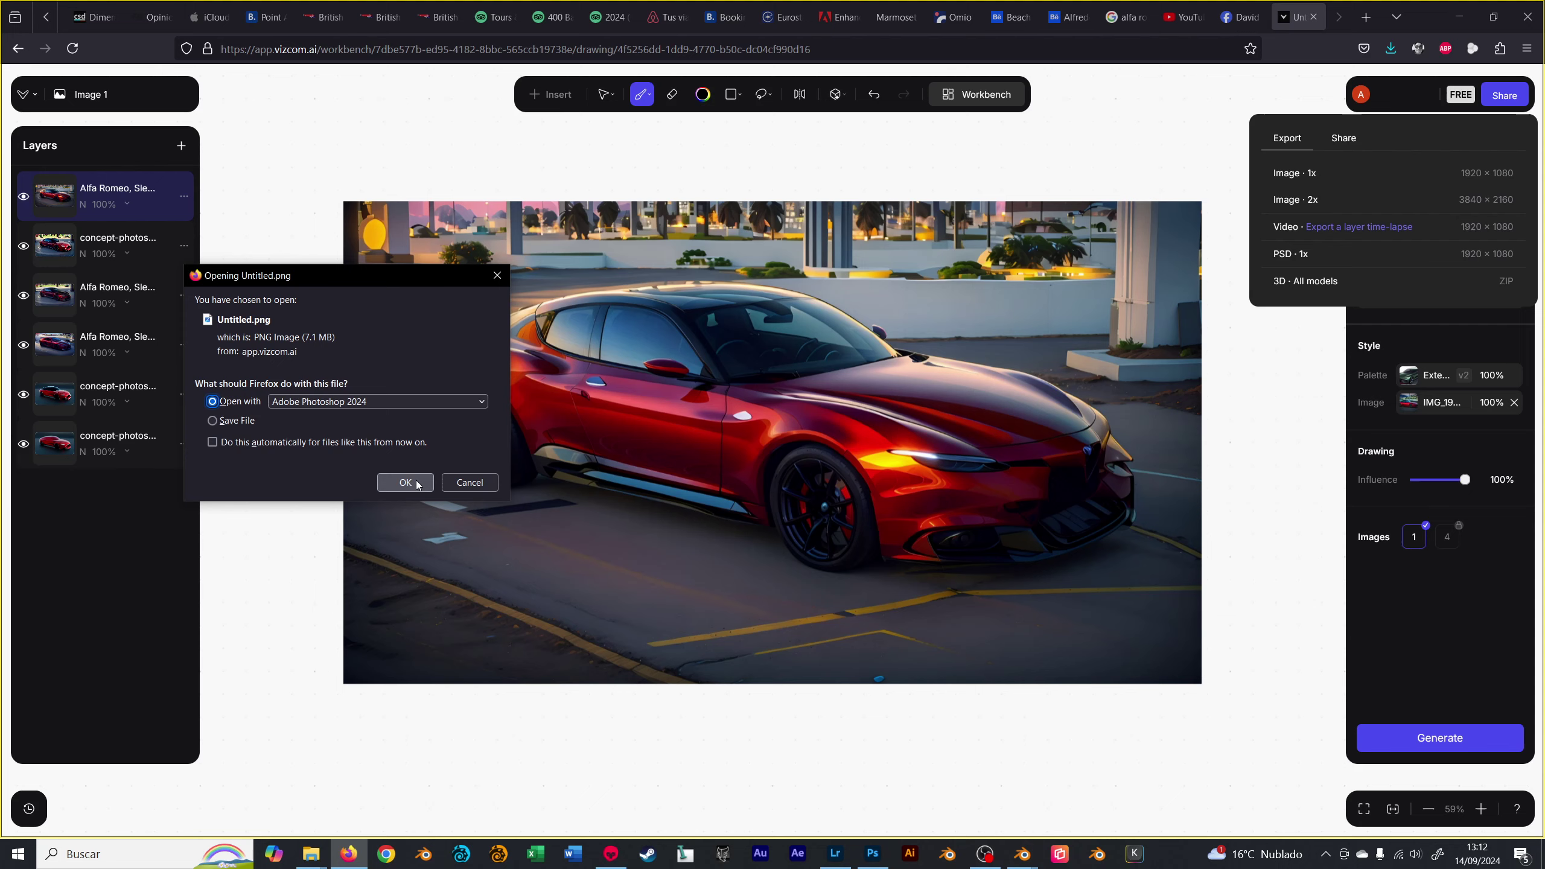
# - Save the exported render as 'vizcom concept 01' in E:\CHAMBAS 2024\ALFA CONCEPT
pyautogui.click(240, 423)
pyautogui.click(405, 483)
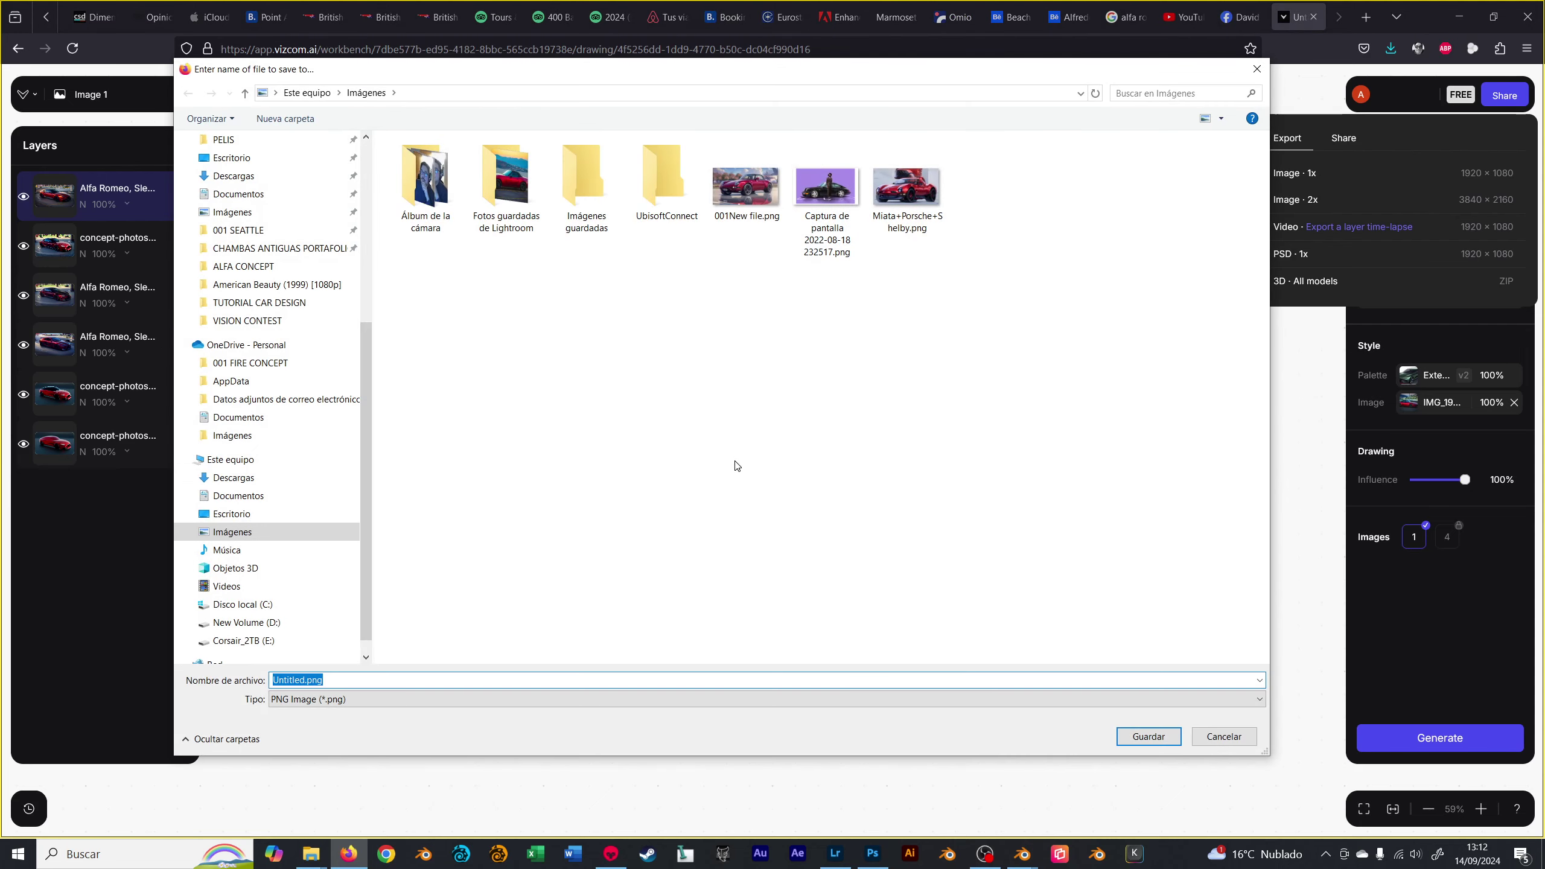
pyautogui.click(244, 266)
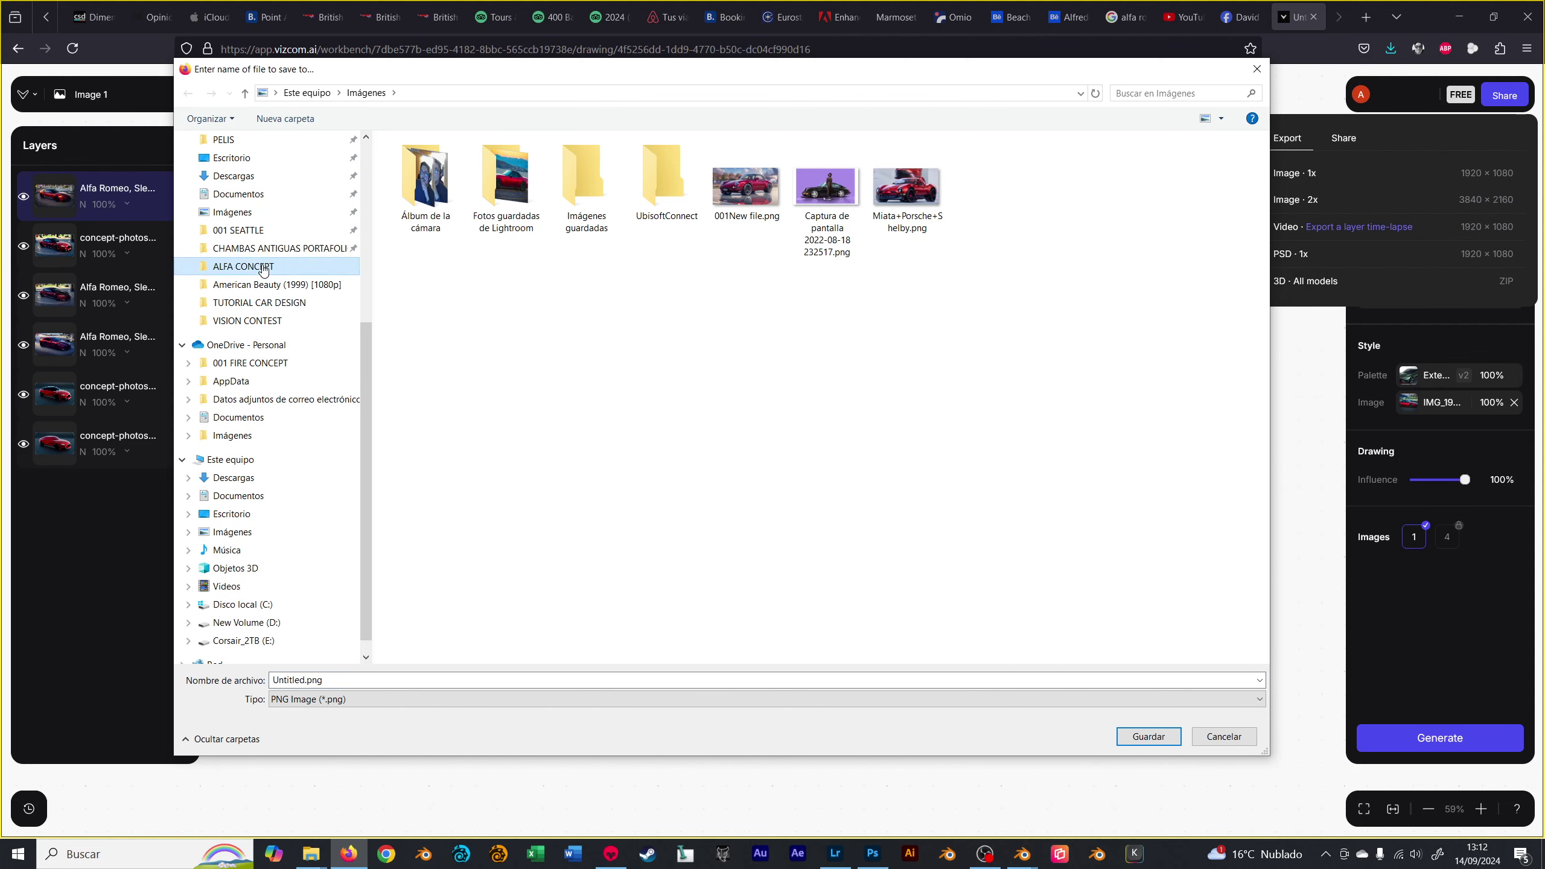
pyautogui.click(487, 679)
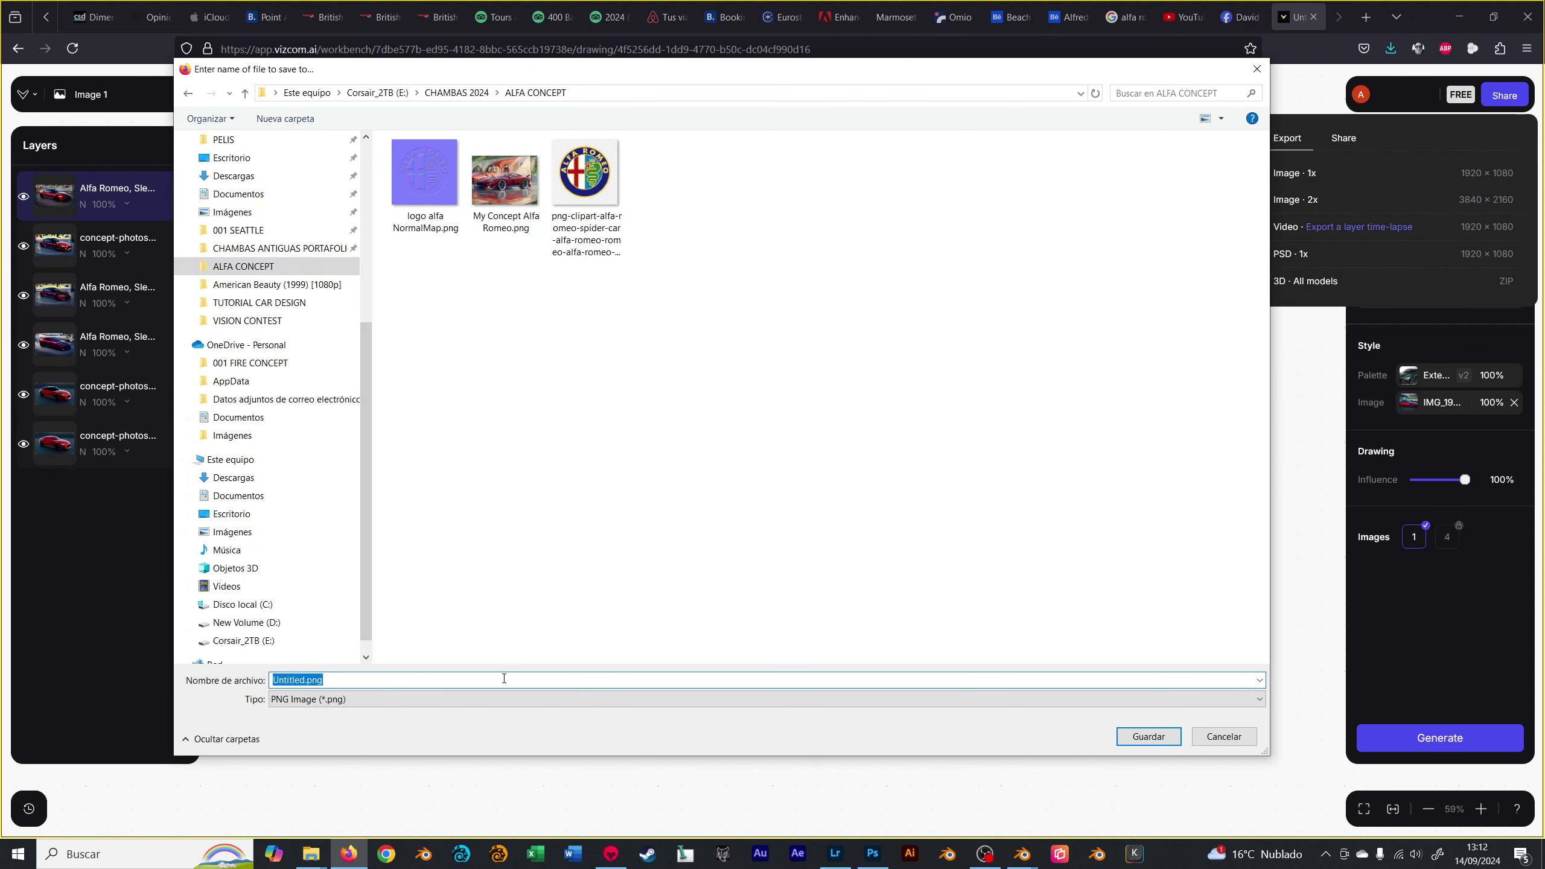
pyautogui.write('vizcom concept 01')
pyautogui.press('Return')
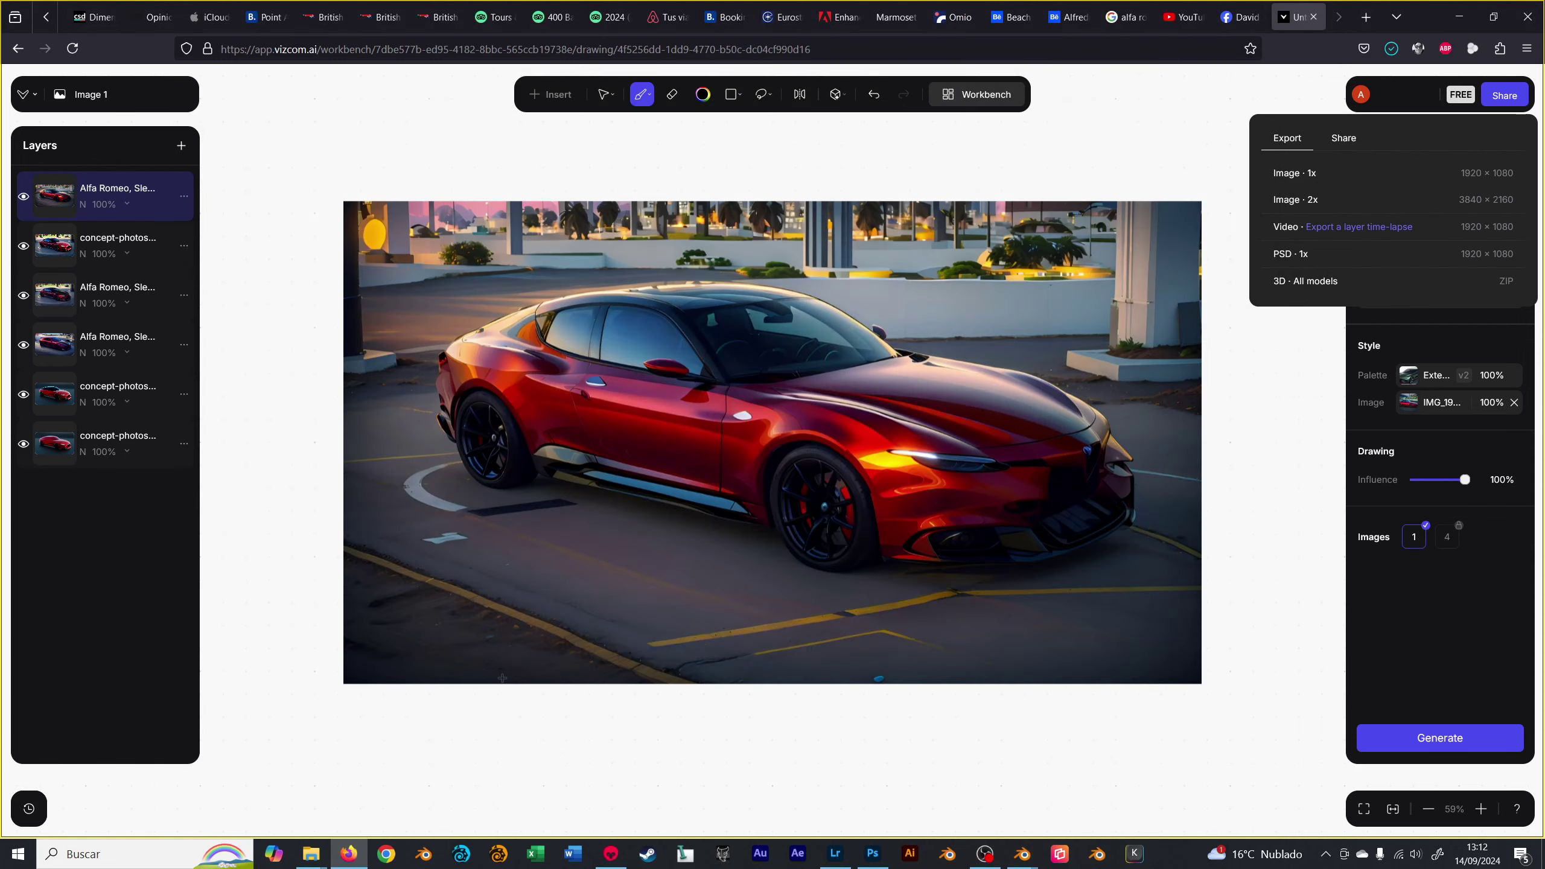
# - In Photoshop, copy the car image from Untitled.png and close that document
pyautogui.hotkey('alt', 'Tab')
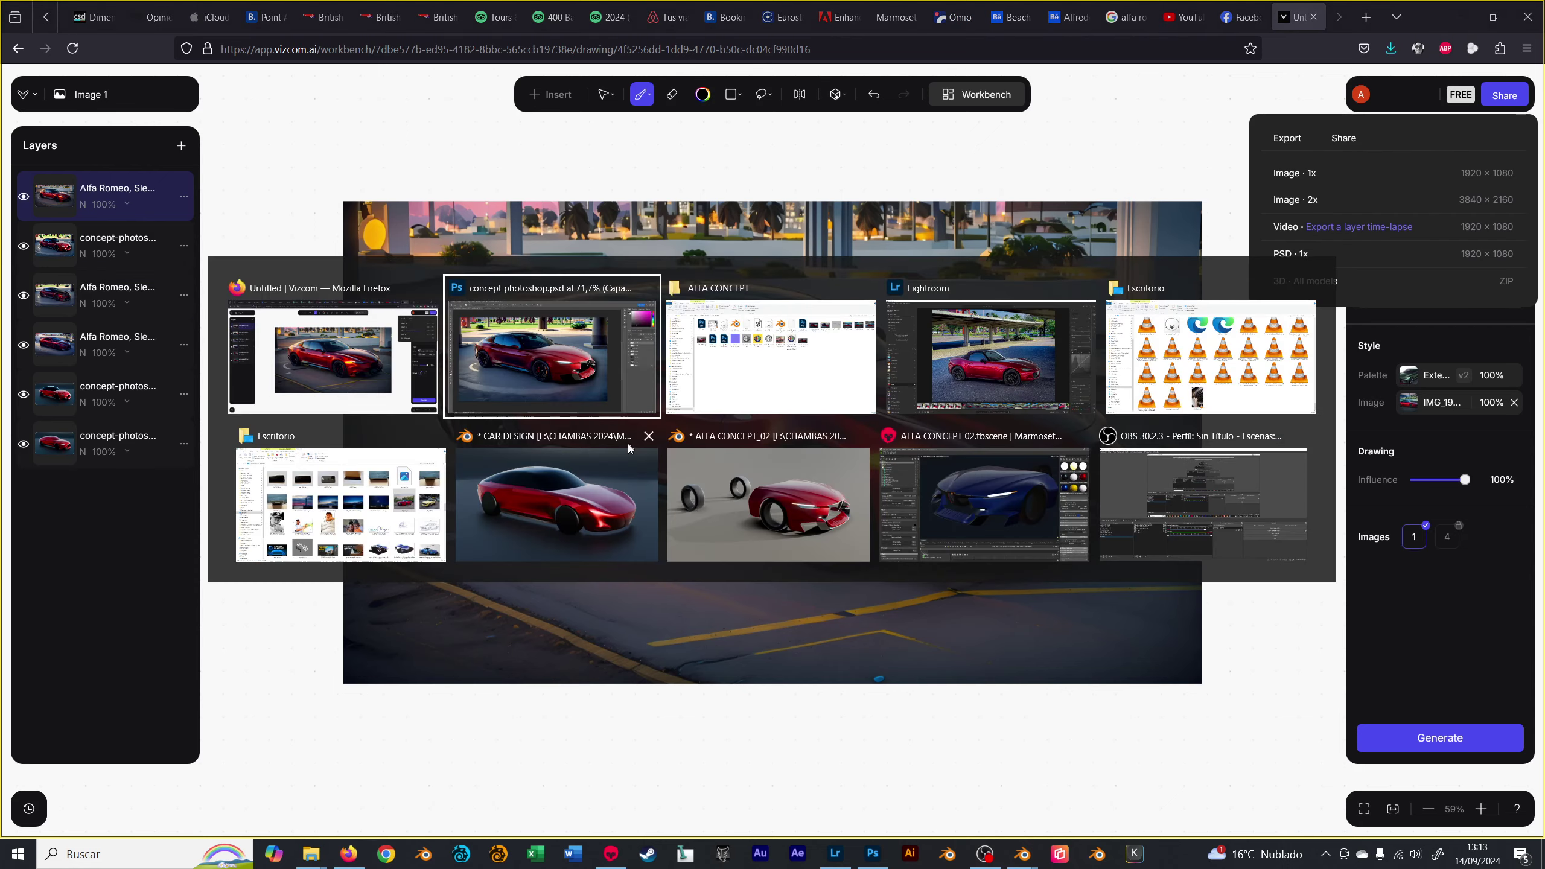
pyautogui.click(564, 373)
pyautogui.press('v')
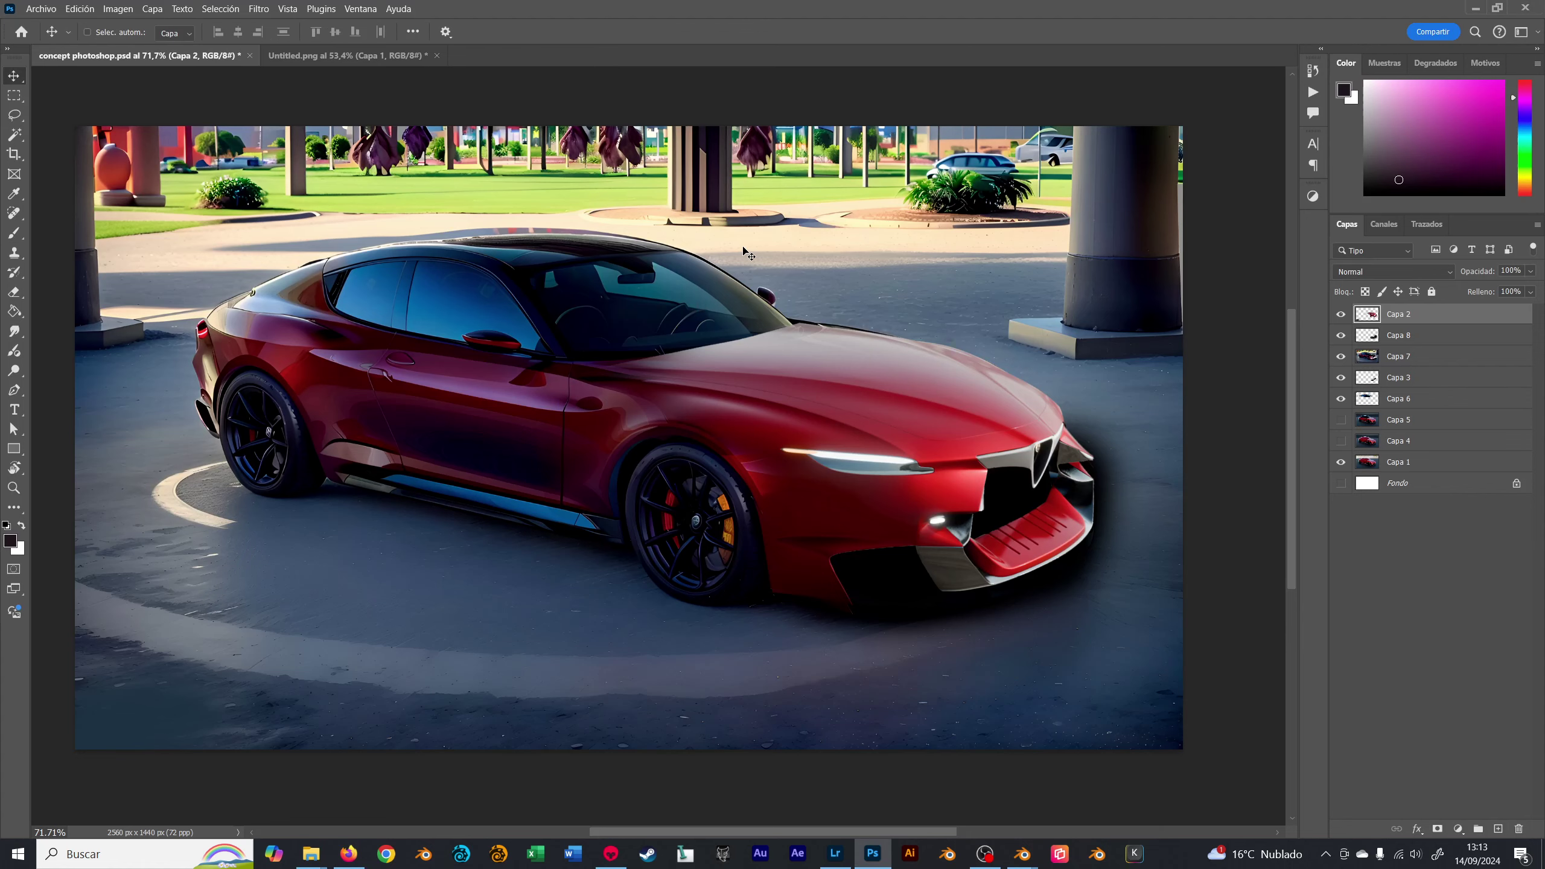
pyautogui.hotkey('ctrl', 'Tab')
pyautogui.hotkey('ctrl', 'd')
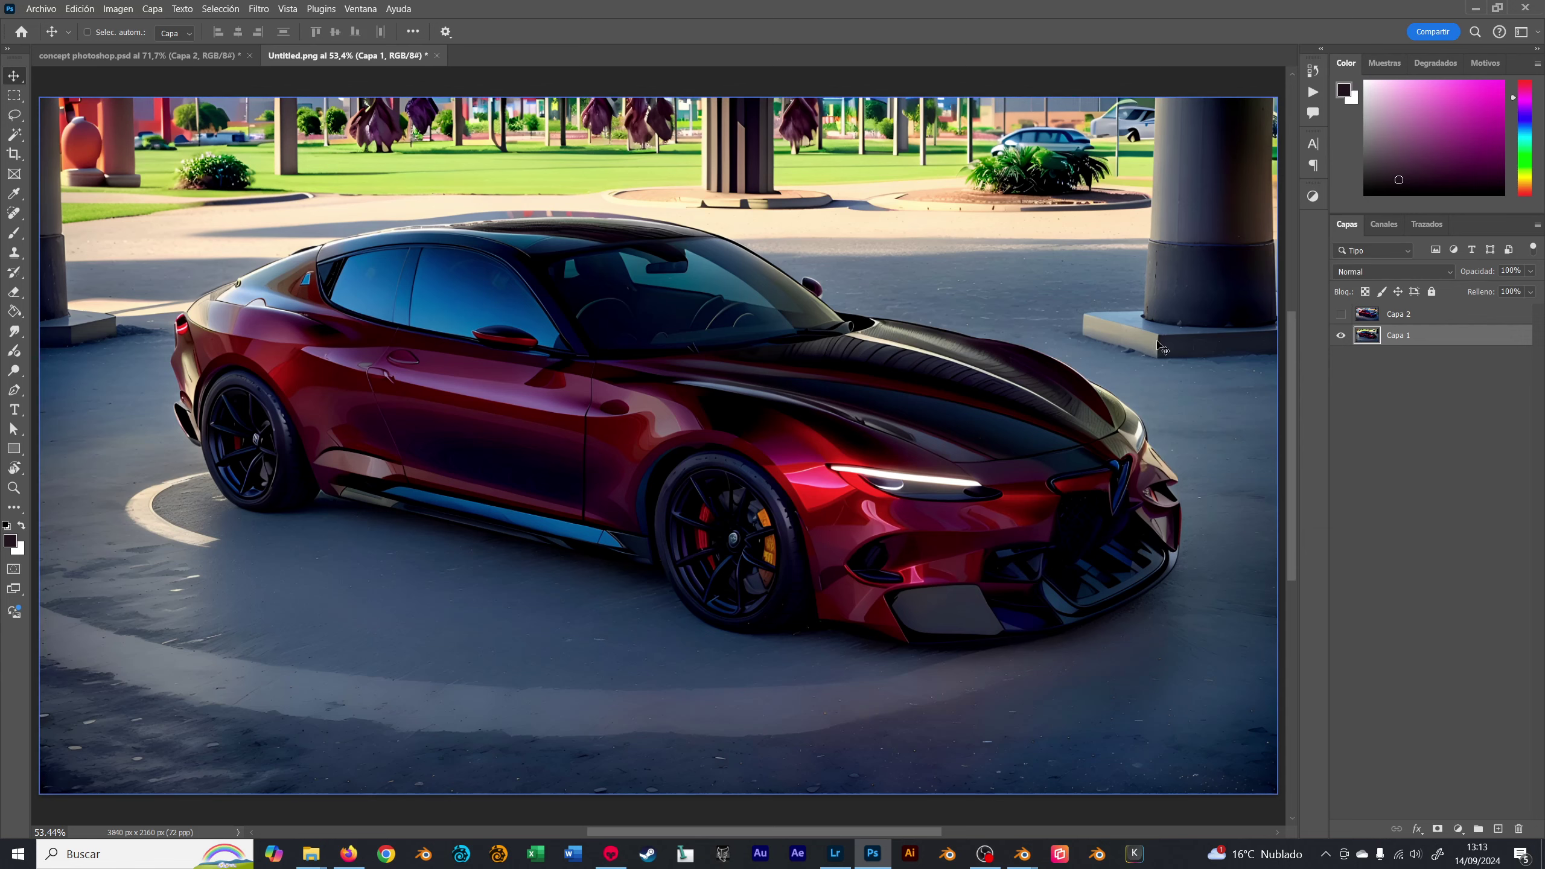
pyautogui.hotkey('ctrl', 'a')
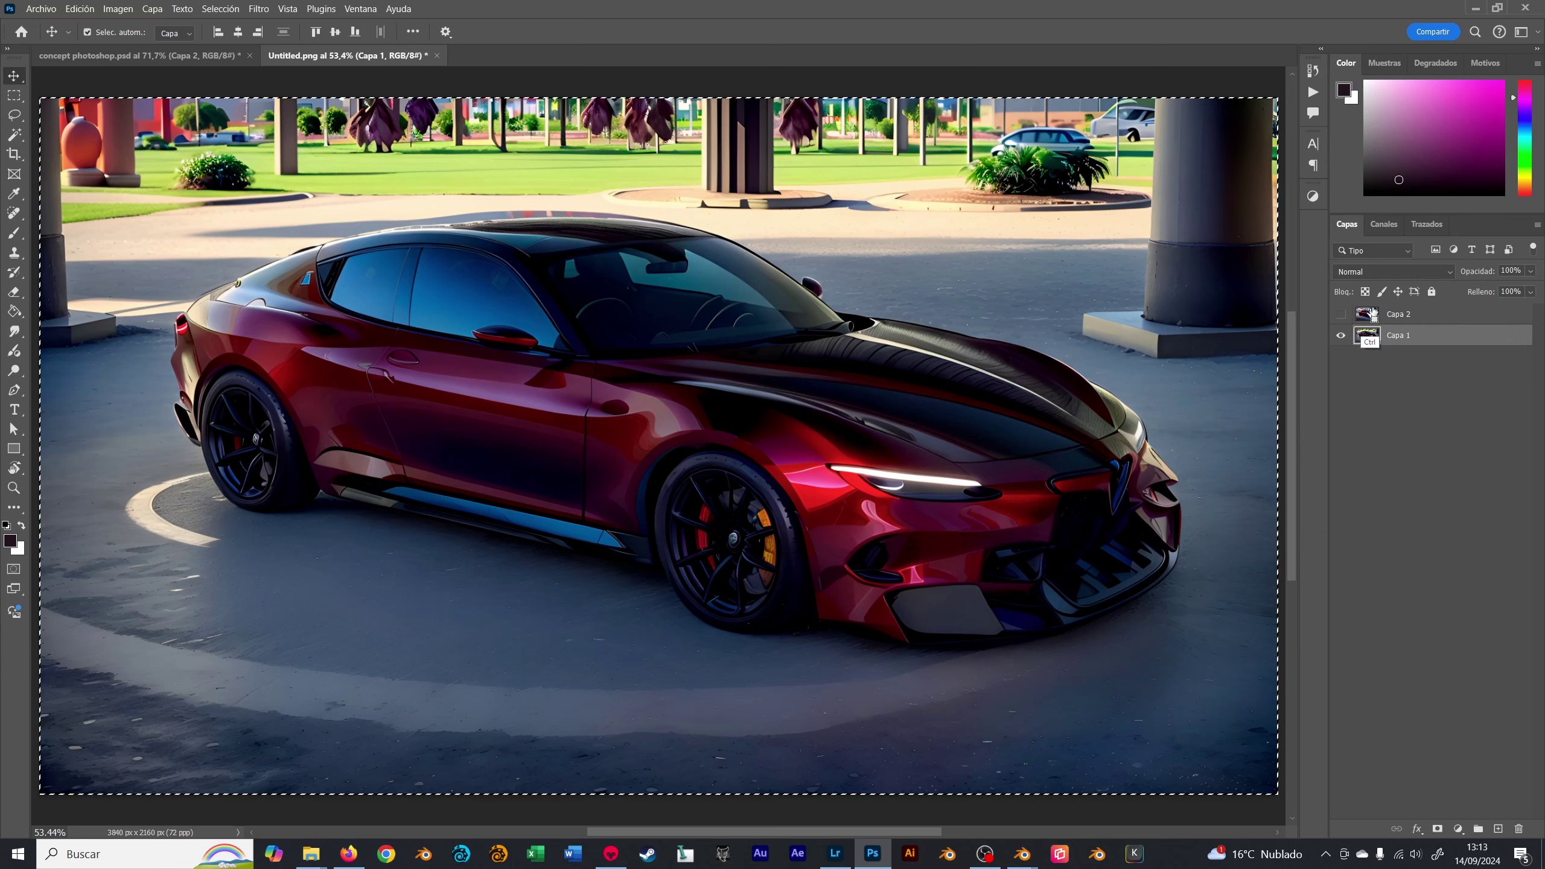
pyautogui.click(1342, 312)
pyautogui.click(1399, 313)
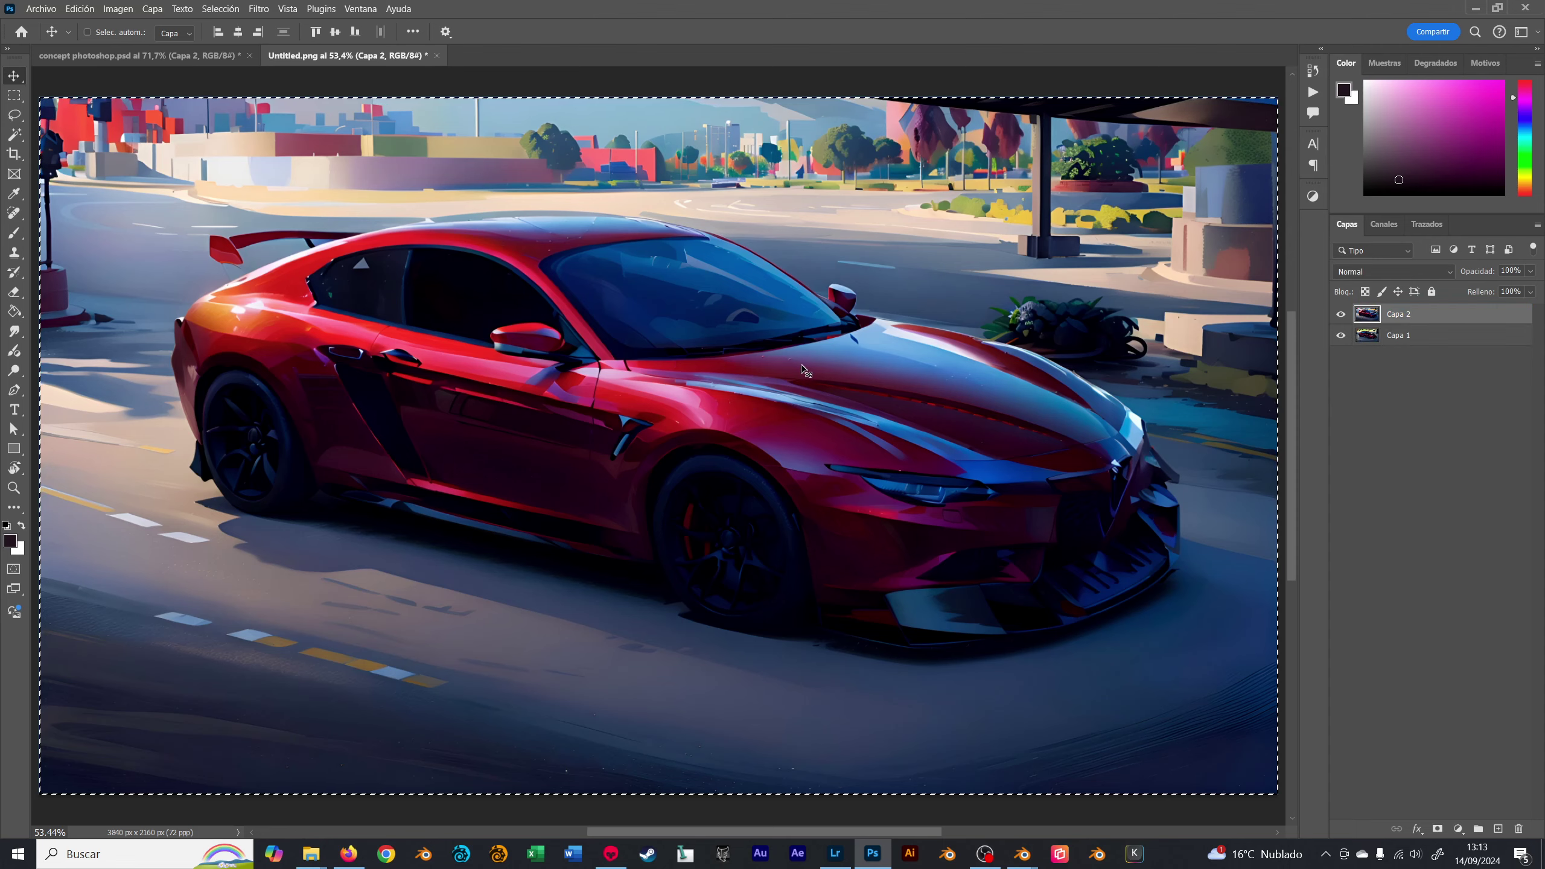
pyautogui.hotkey('ctrl', 'w')
pyautogui.click(822, 323)
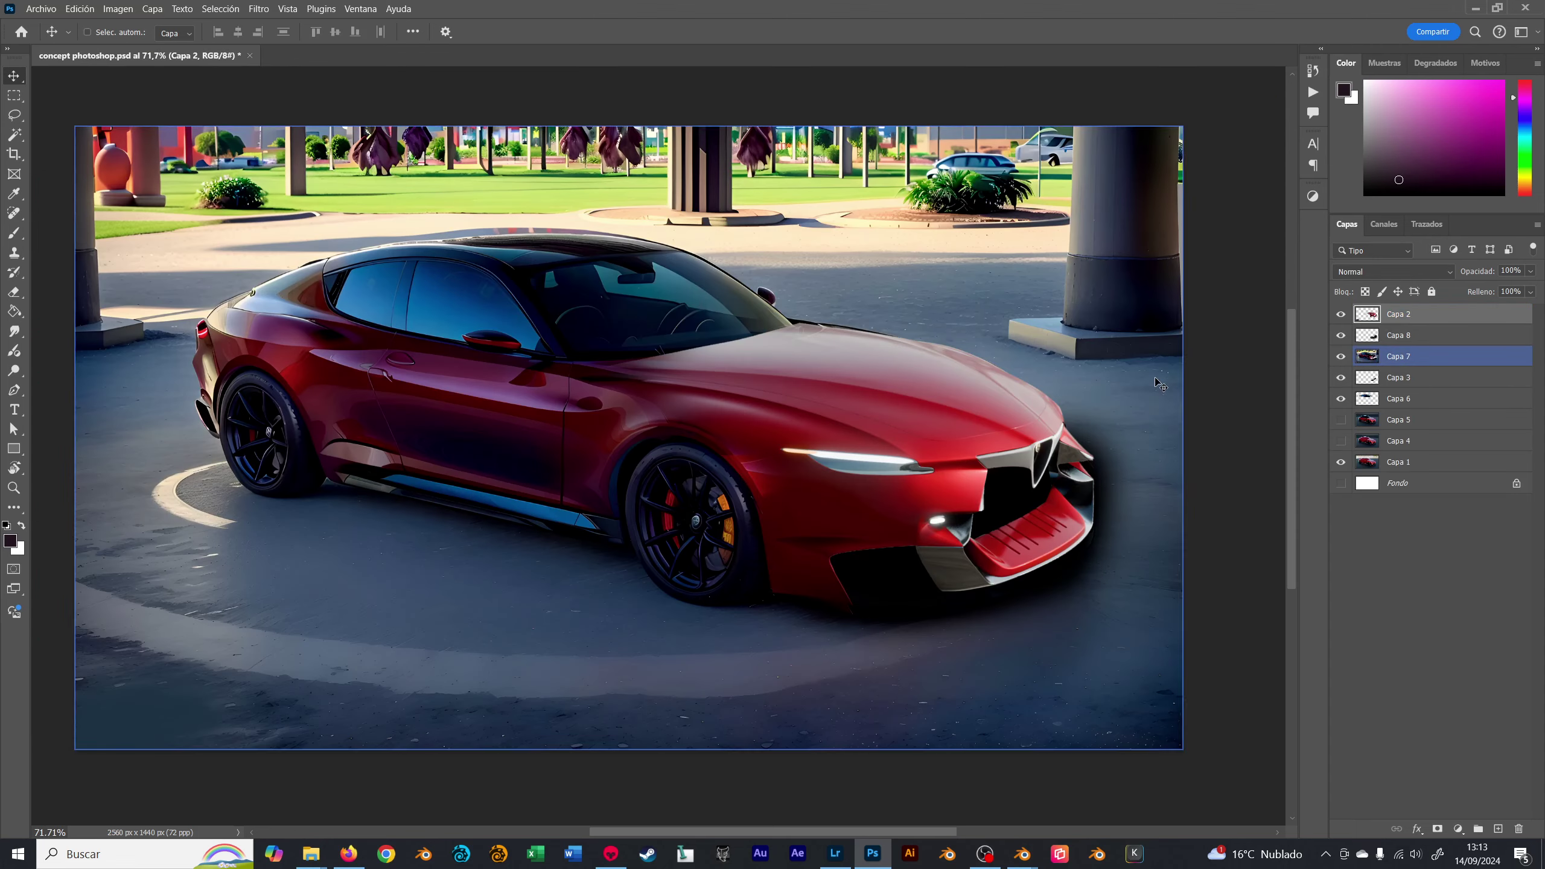
# - Paste the car image into concept photoshop.psd as Capa 9 above Fondo and save
pyautogui.click(1377, 478)
pyautogui.hotkey('ctrl', 'v')
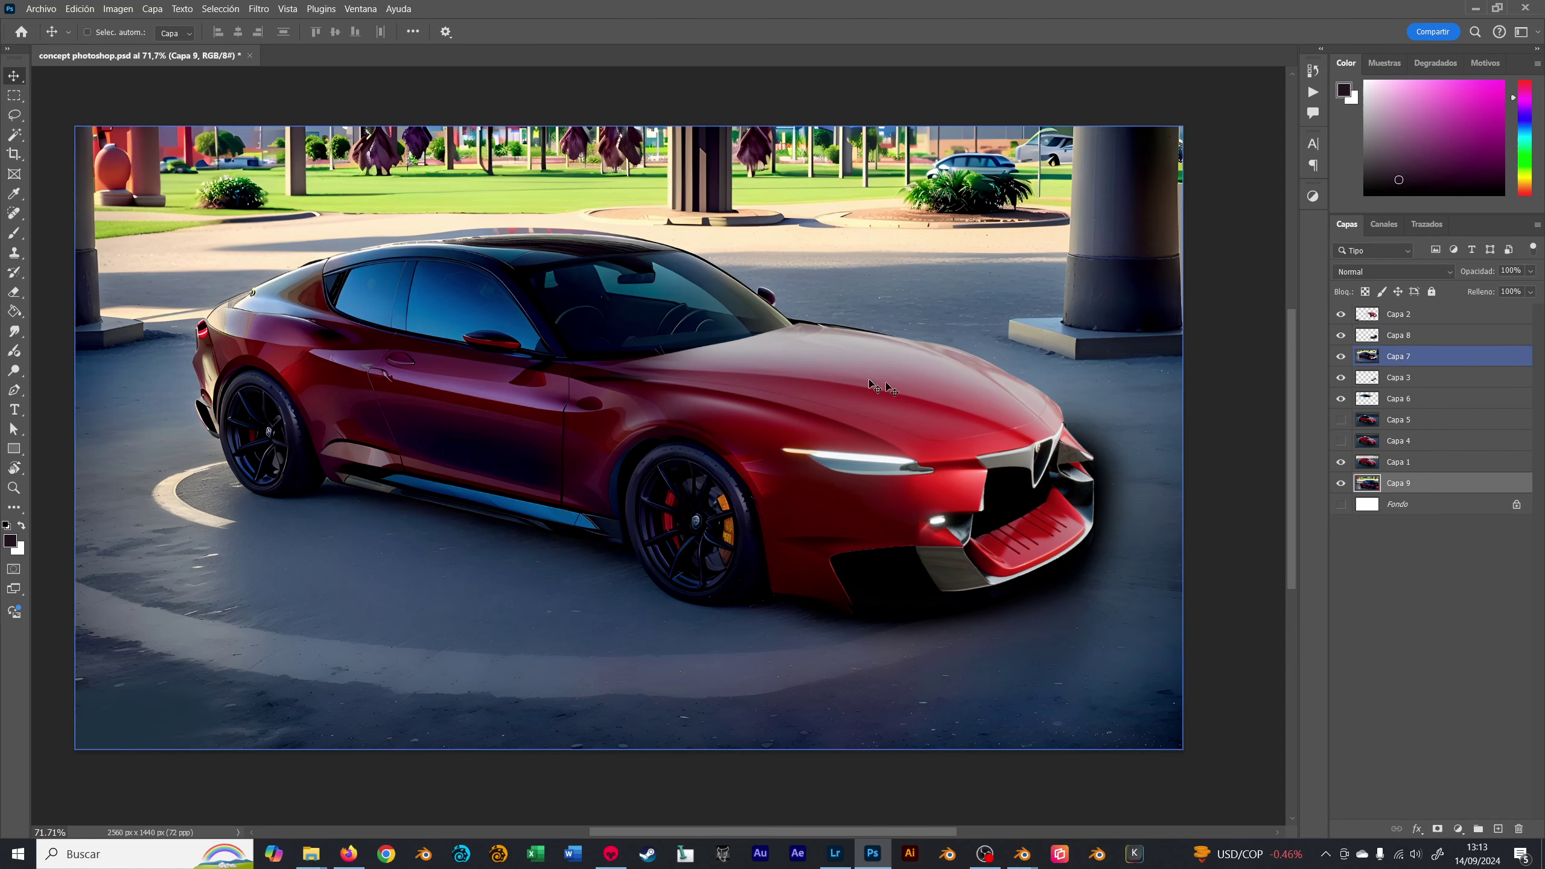
pyautogui.hotkey('ctrl', '-')
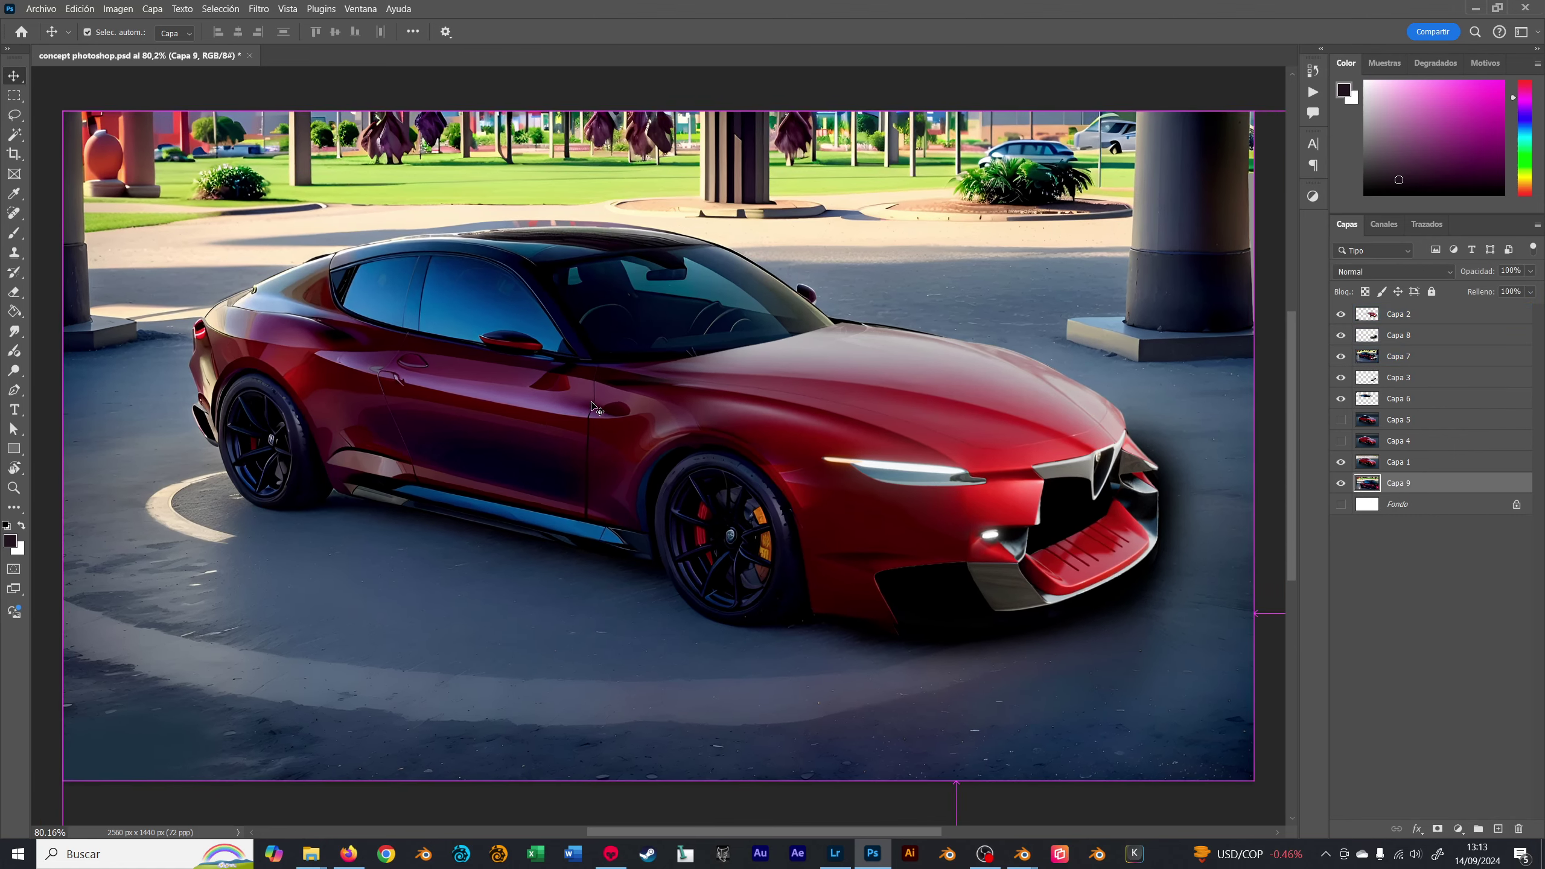
pyautogui.hotkey('ctrl', 's')
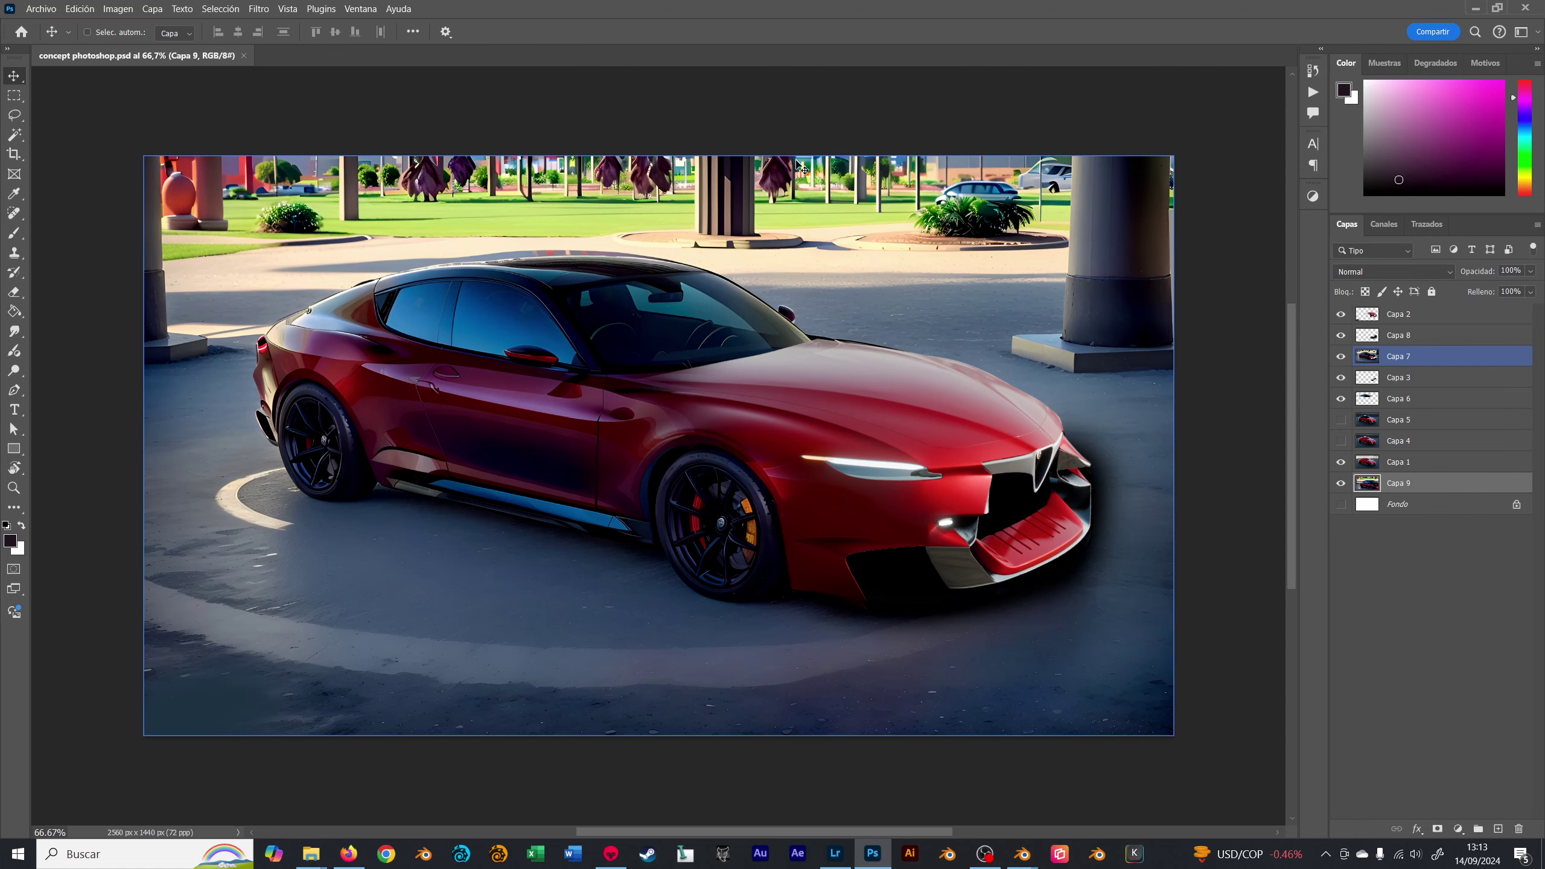
pyautogui.hotkey('ctrl', 'o')
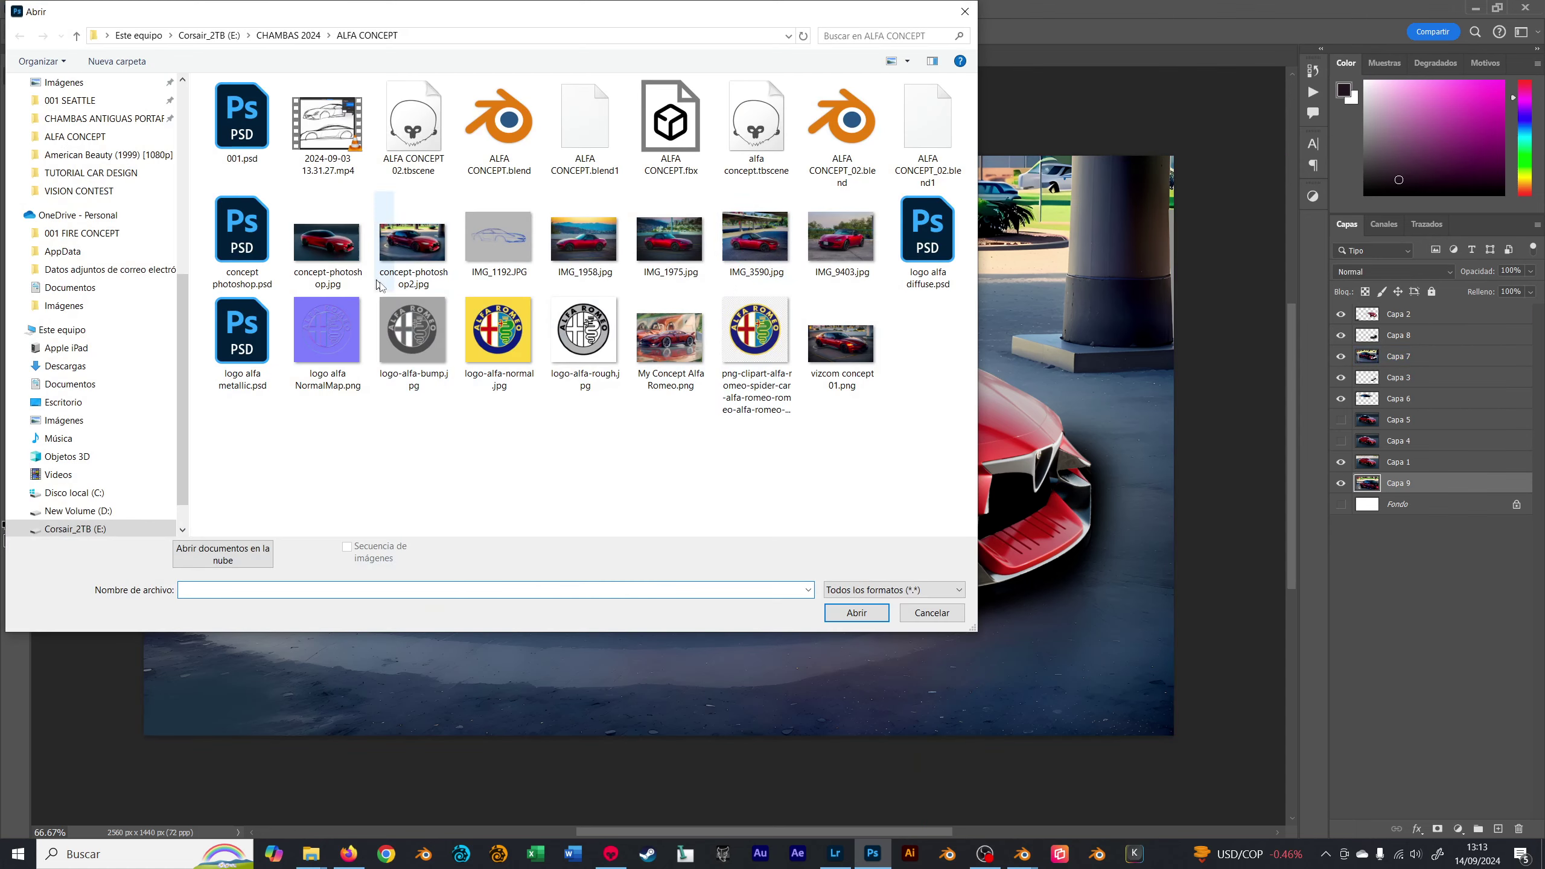
# - Open vizcom concept 01.png and paste it into concept photoshop.psd above Capa 2
pyautogui.click(380, 284)
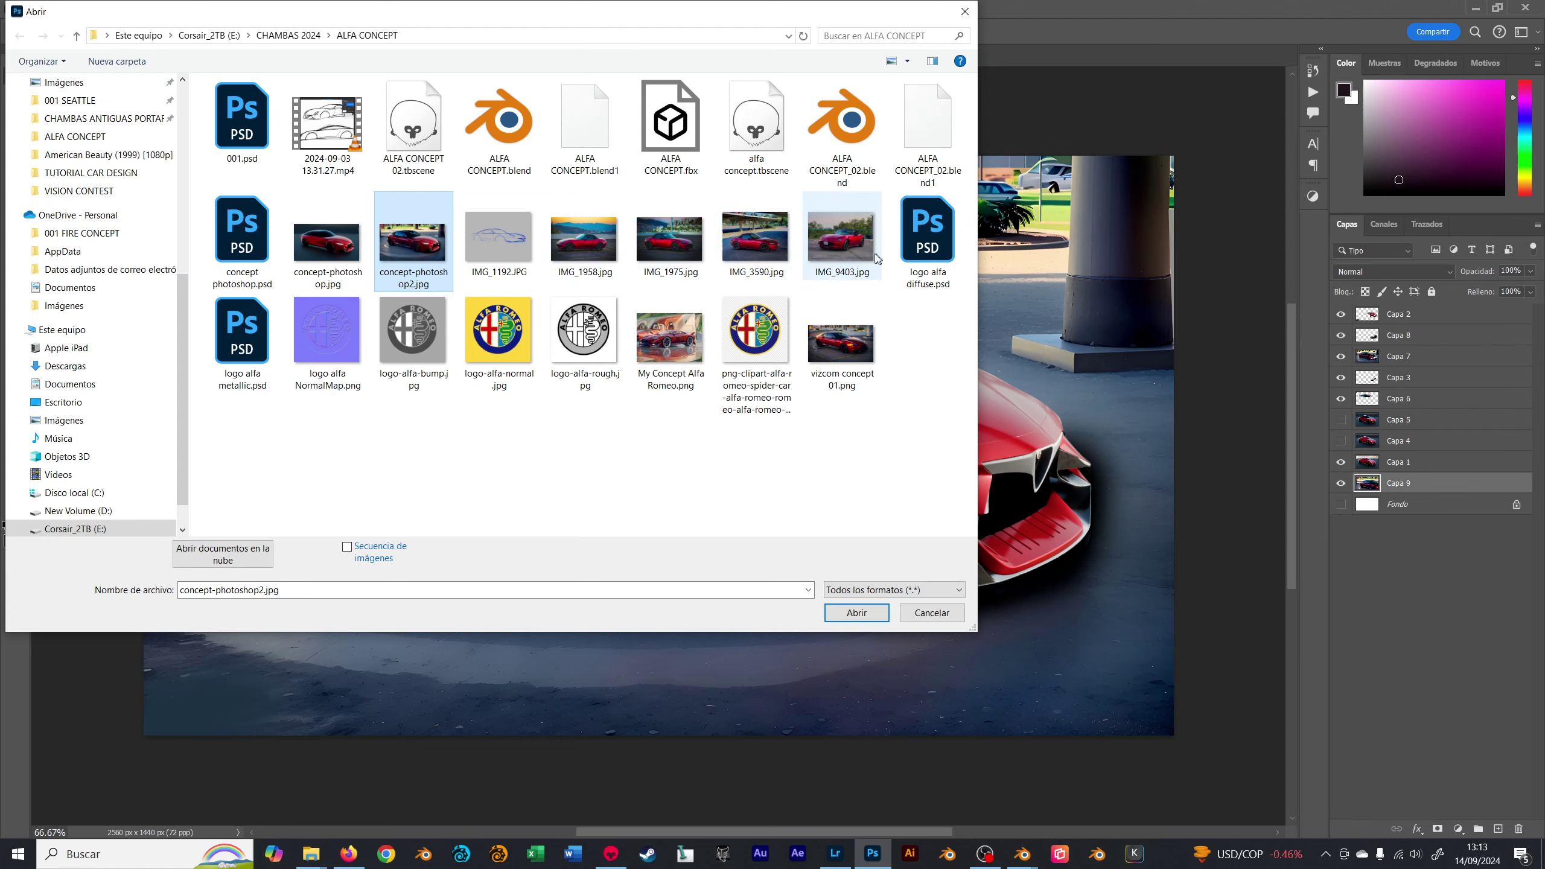
pyautogui.click(862, 344)
pyautogui.doubleClick(862, 344)
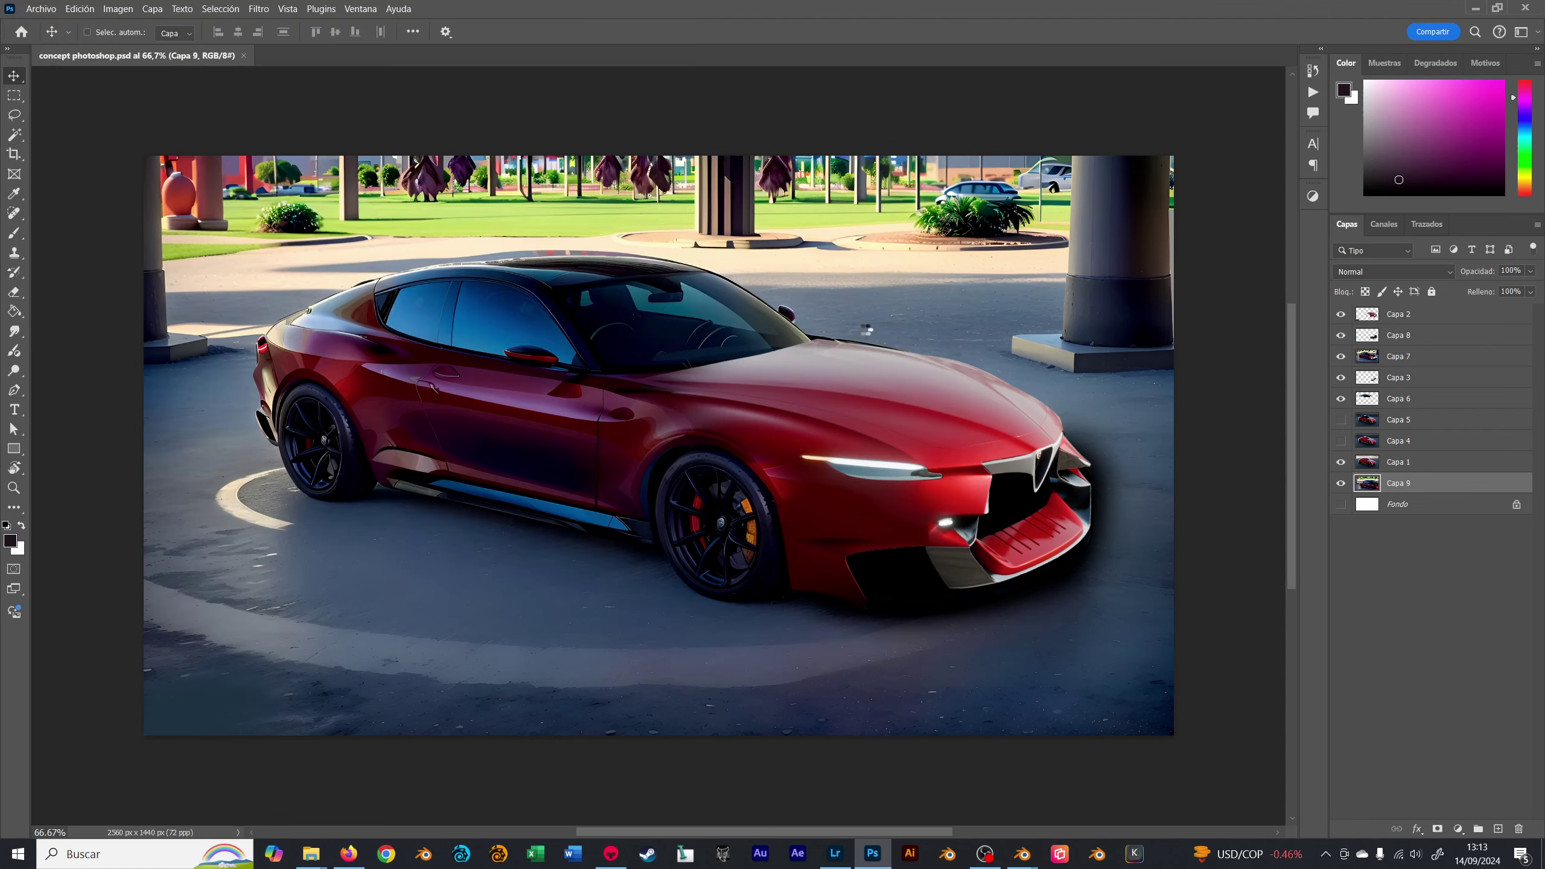
pyautogui.click(860, 369)
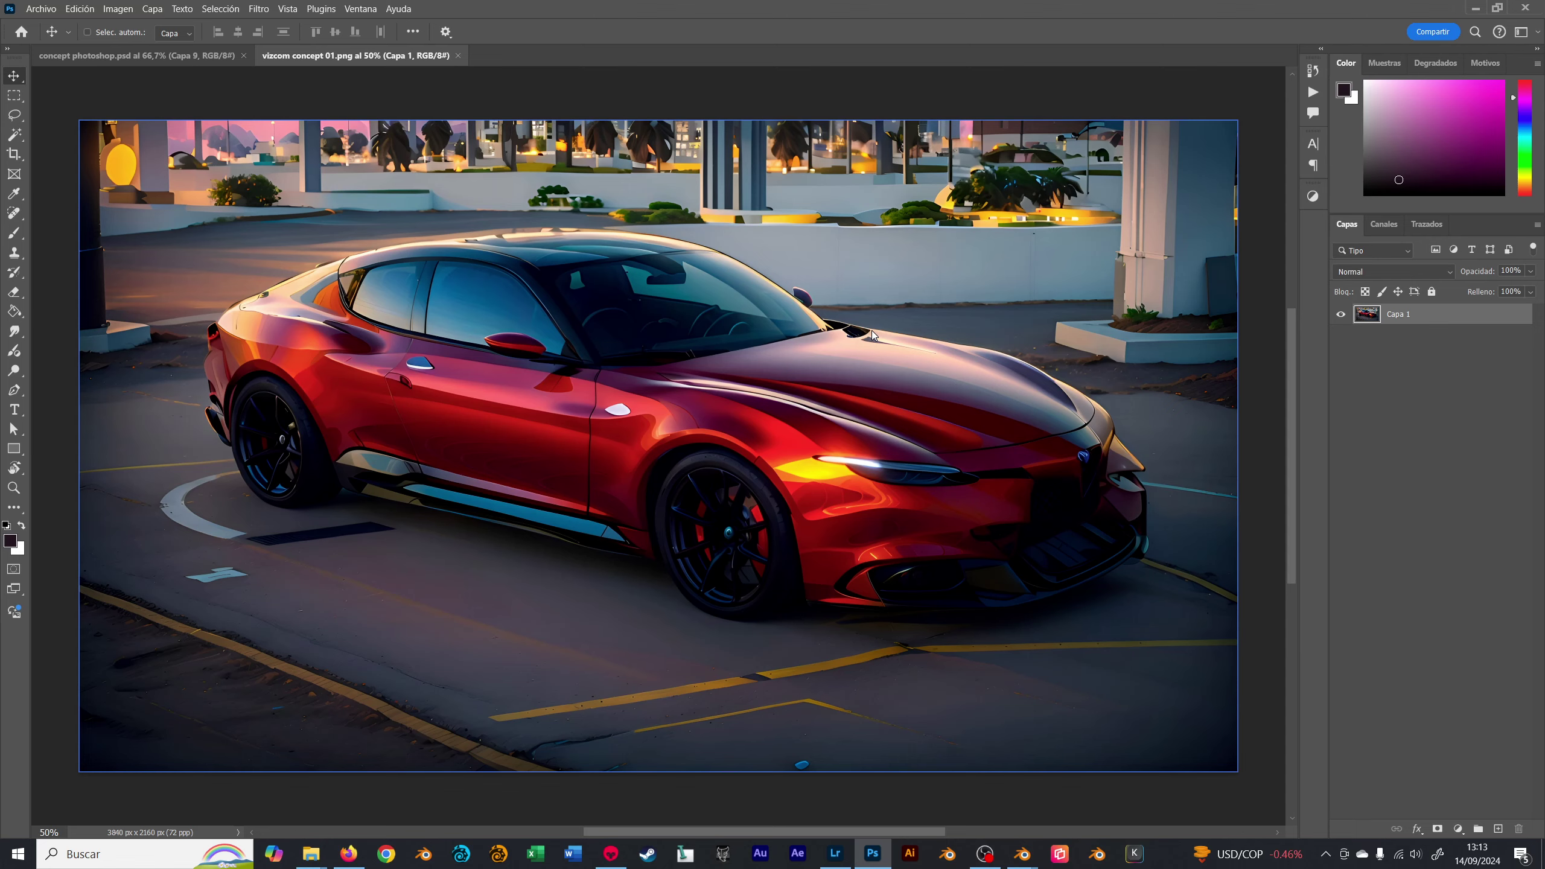
pyautogui.hotkey('ctrl', 'a')
pyautogui.hotkey('ctrl', 'Tab')
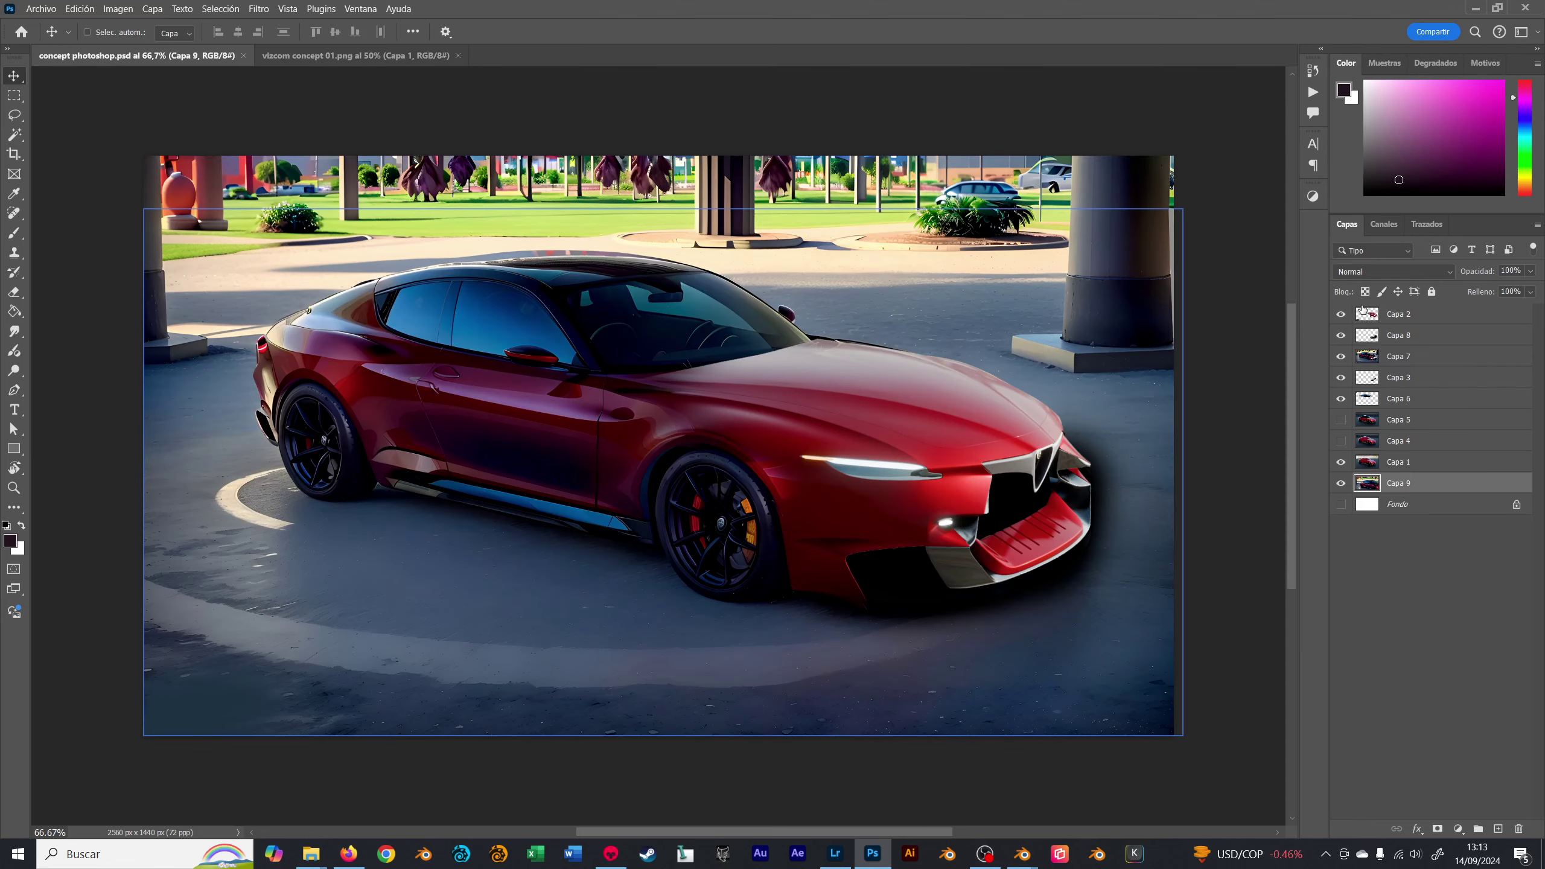
pyautogui.click(1362, 311)
pyautogui.hotkey('ctrl', 'v')
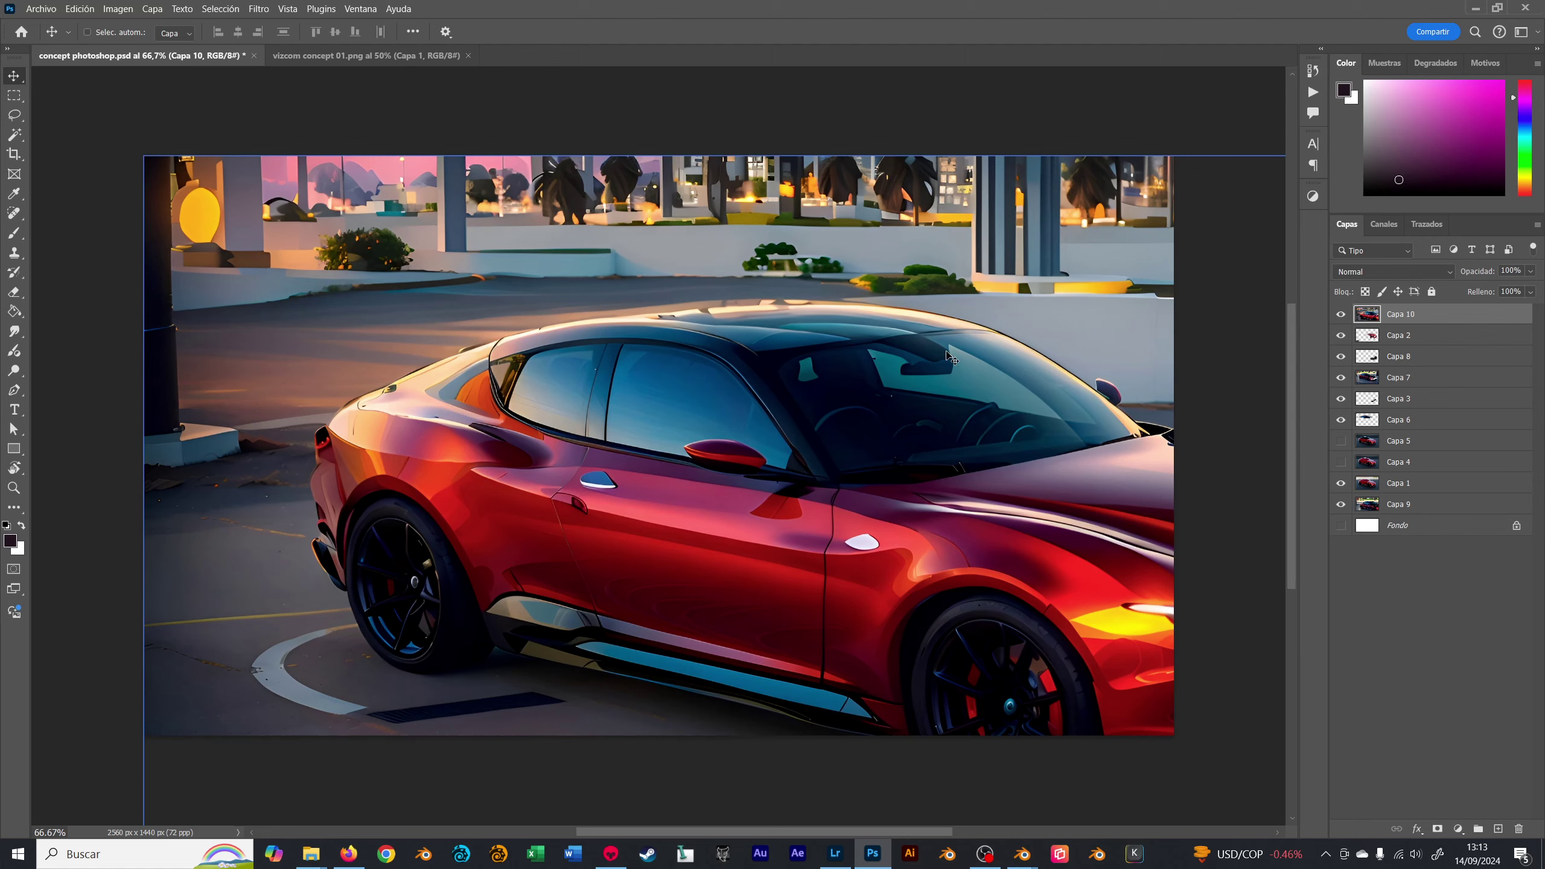
# - Scale the pasted render to about 66.67% to fit the canvas and save the PSD
pyautogui.hotkey('ctrl', 't')
pyautogui.hotkey('ctrl', '-')
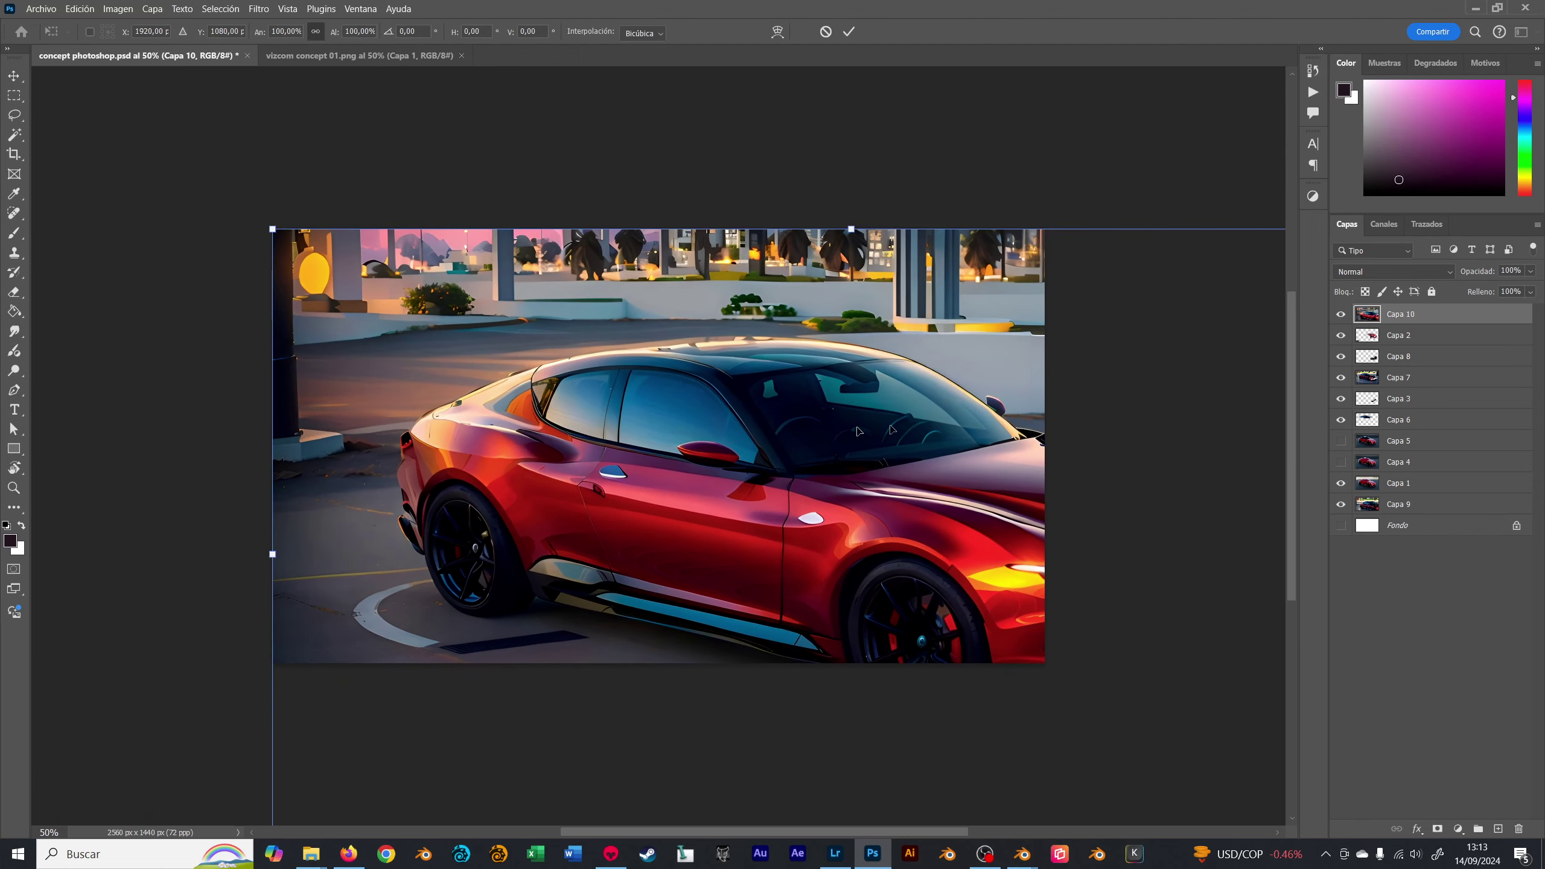
pyautogui.hotkey('ctrl', '-')
pyautogui.moveTo(1095, 659); pyautogui.dragTo(901, 526)
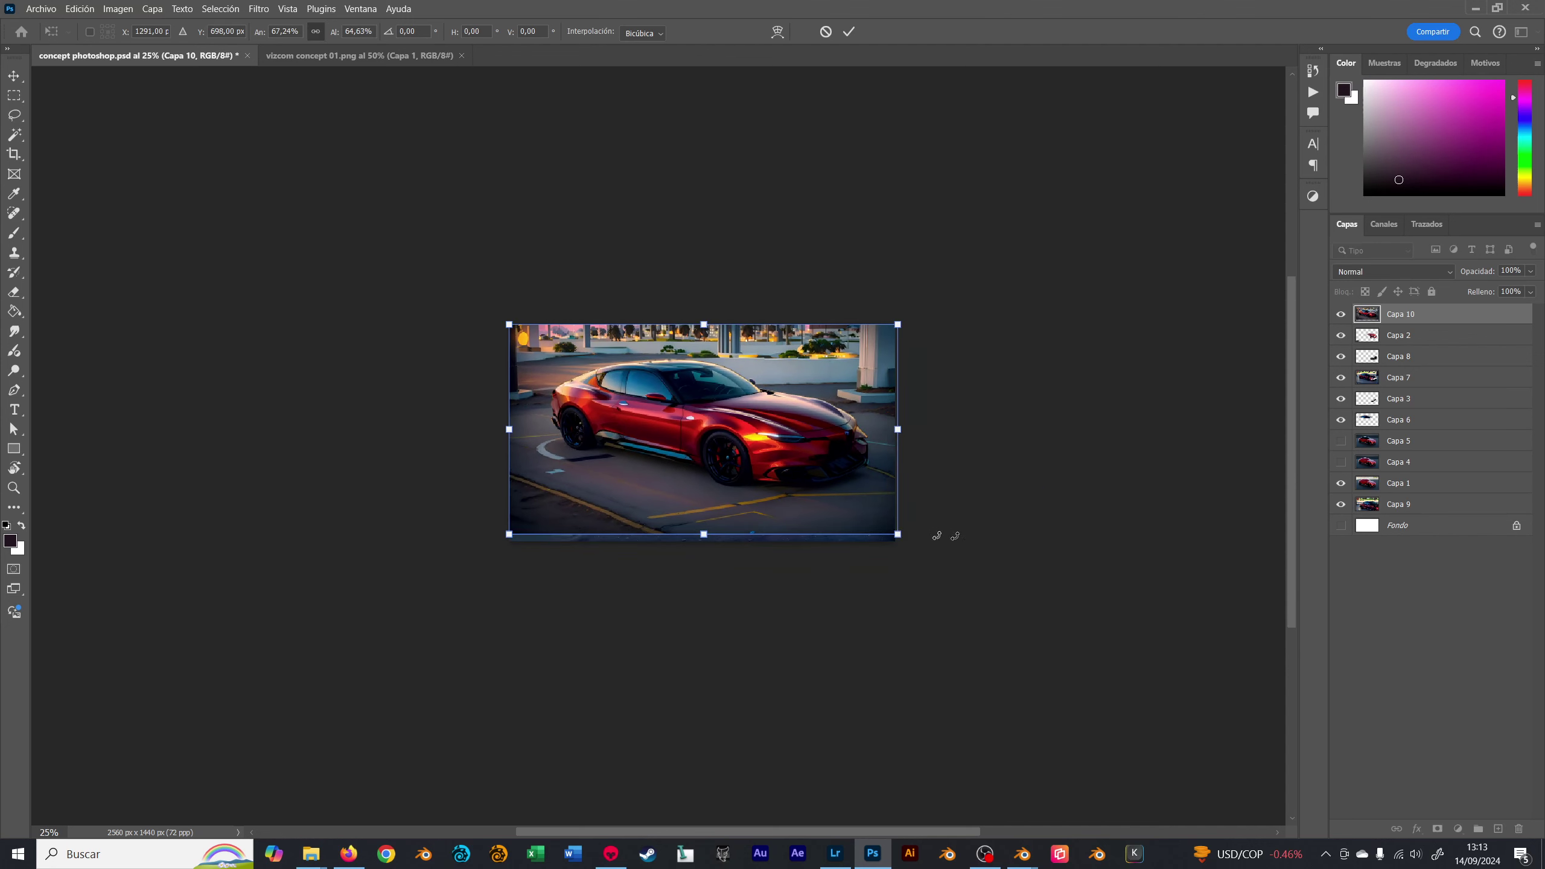
pyautogui.moveTo(895, 536); pyautogui.dragTo(895, 541)
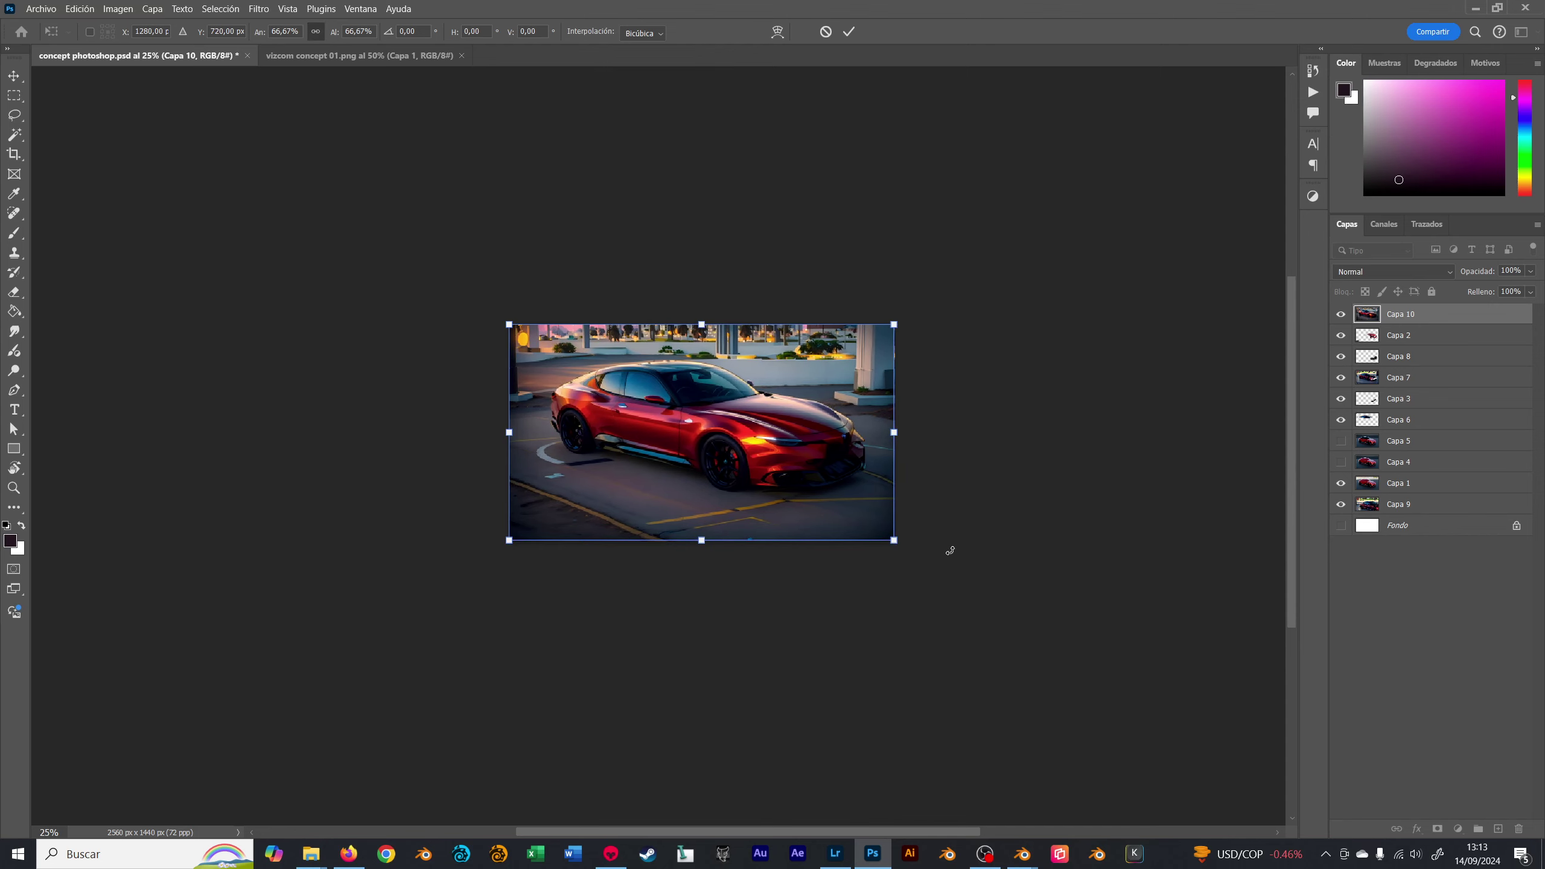
pyautogui.press('Return')
pyautogui.hotkey('ctrl', '0')
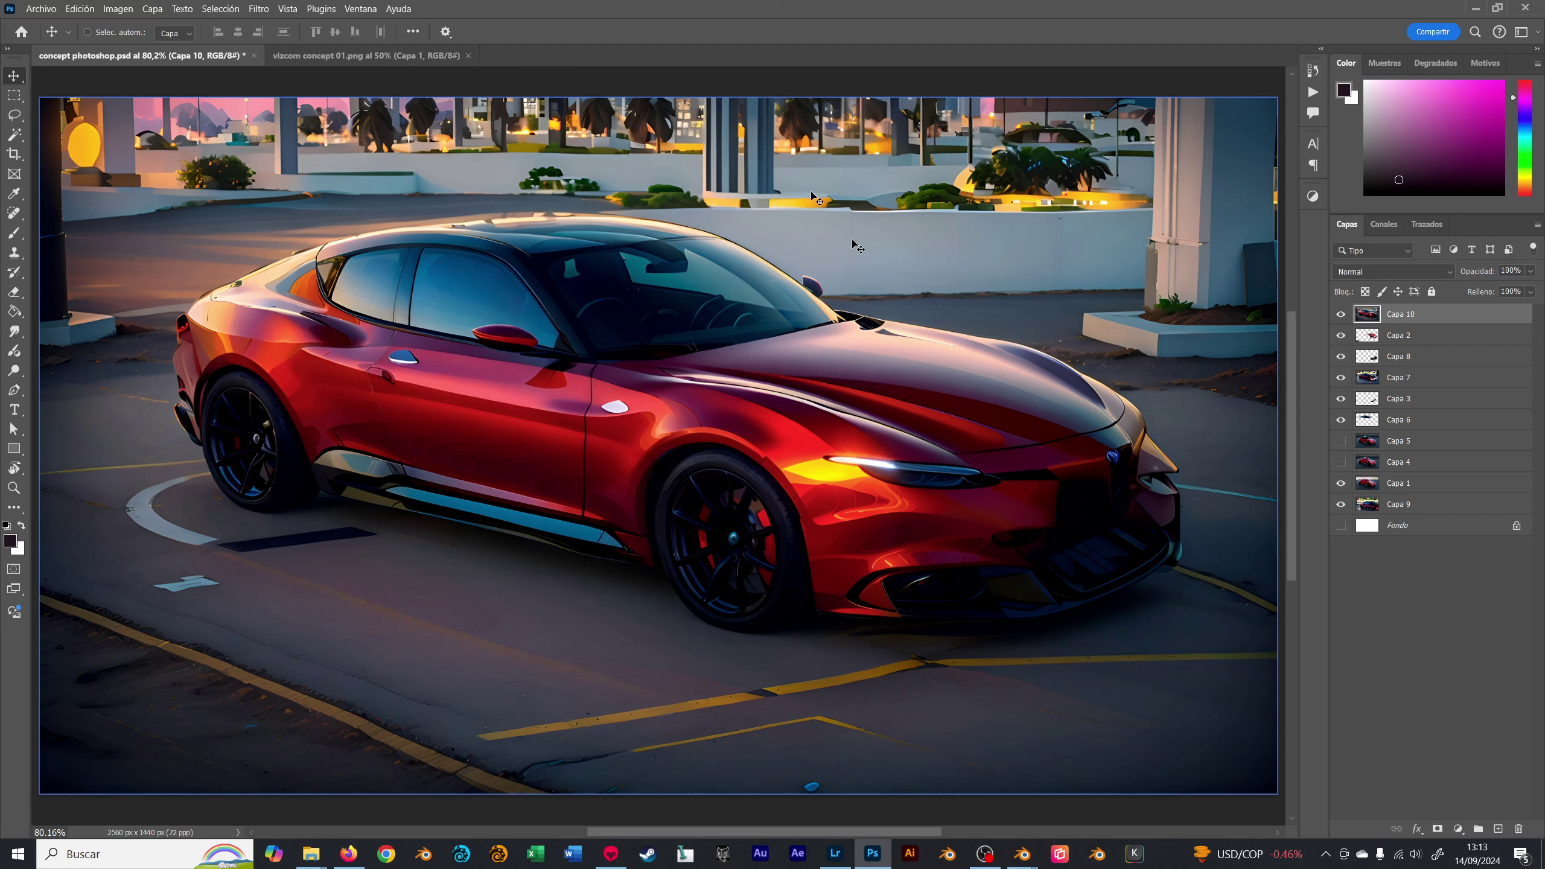
pyautogui.hotkey('ctrl', 's')
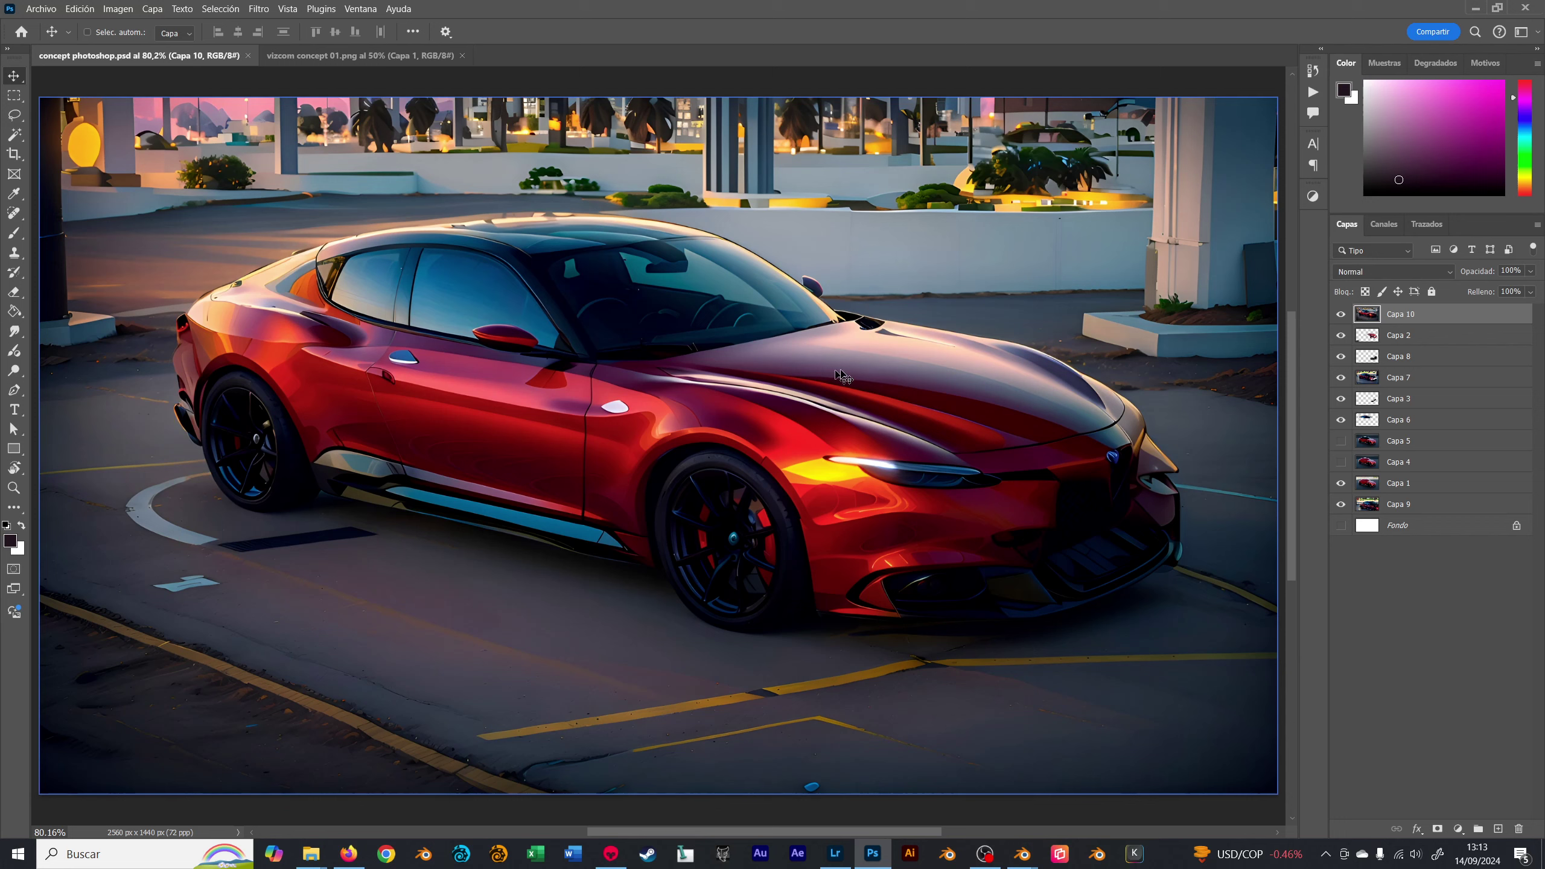
# - Close the vizcom concept 01 document and return to the browser
pyautogui.hotkey('ctrl', 'Tab')
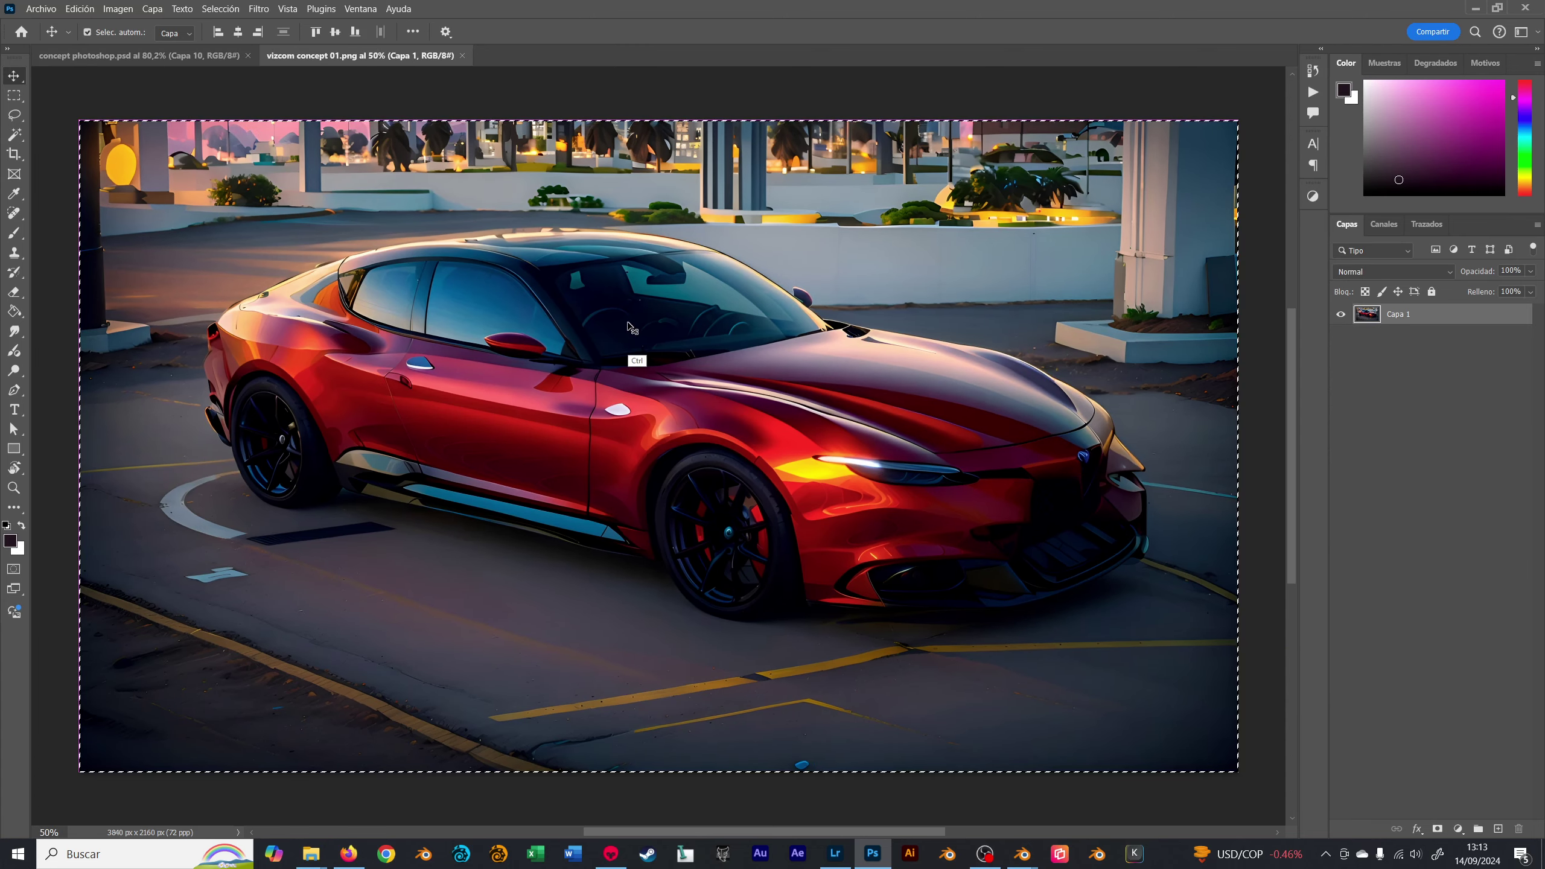
pyautogui.hotkey('ctrl', 'w')
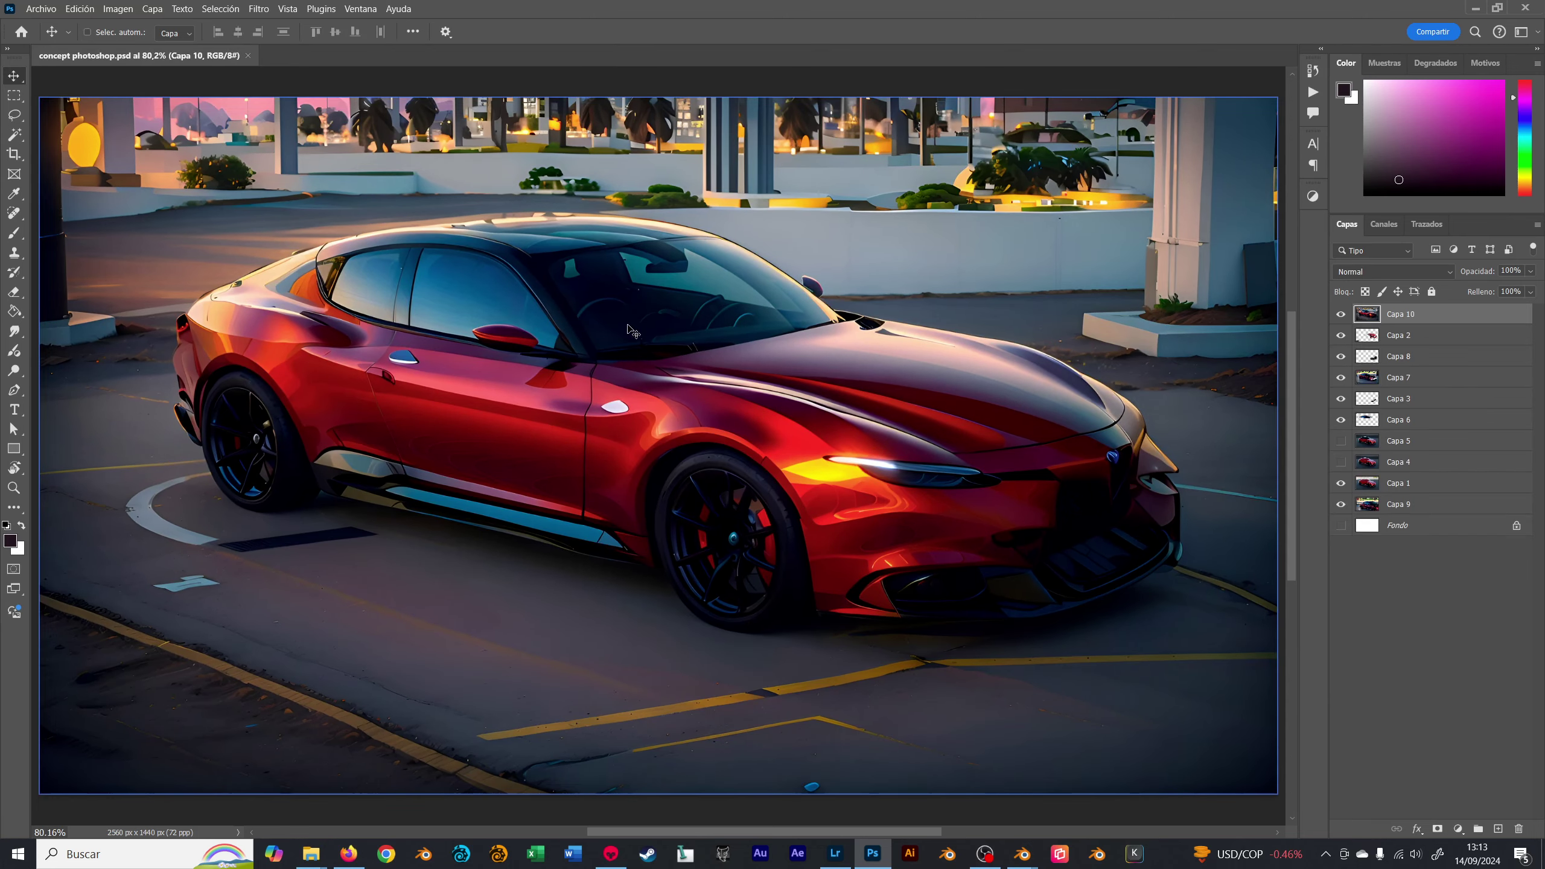
pyautogui.hotkey('alt', 'Tab')
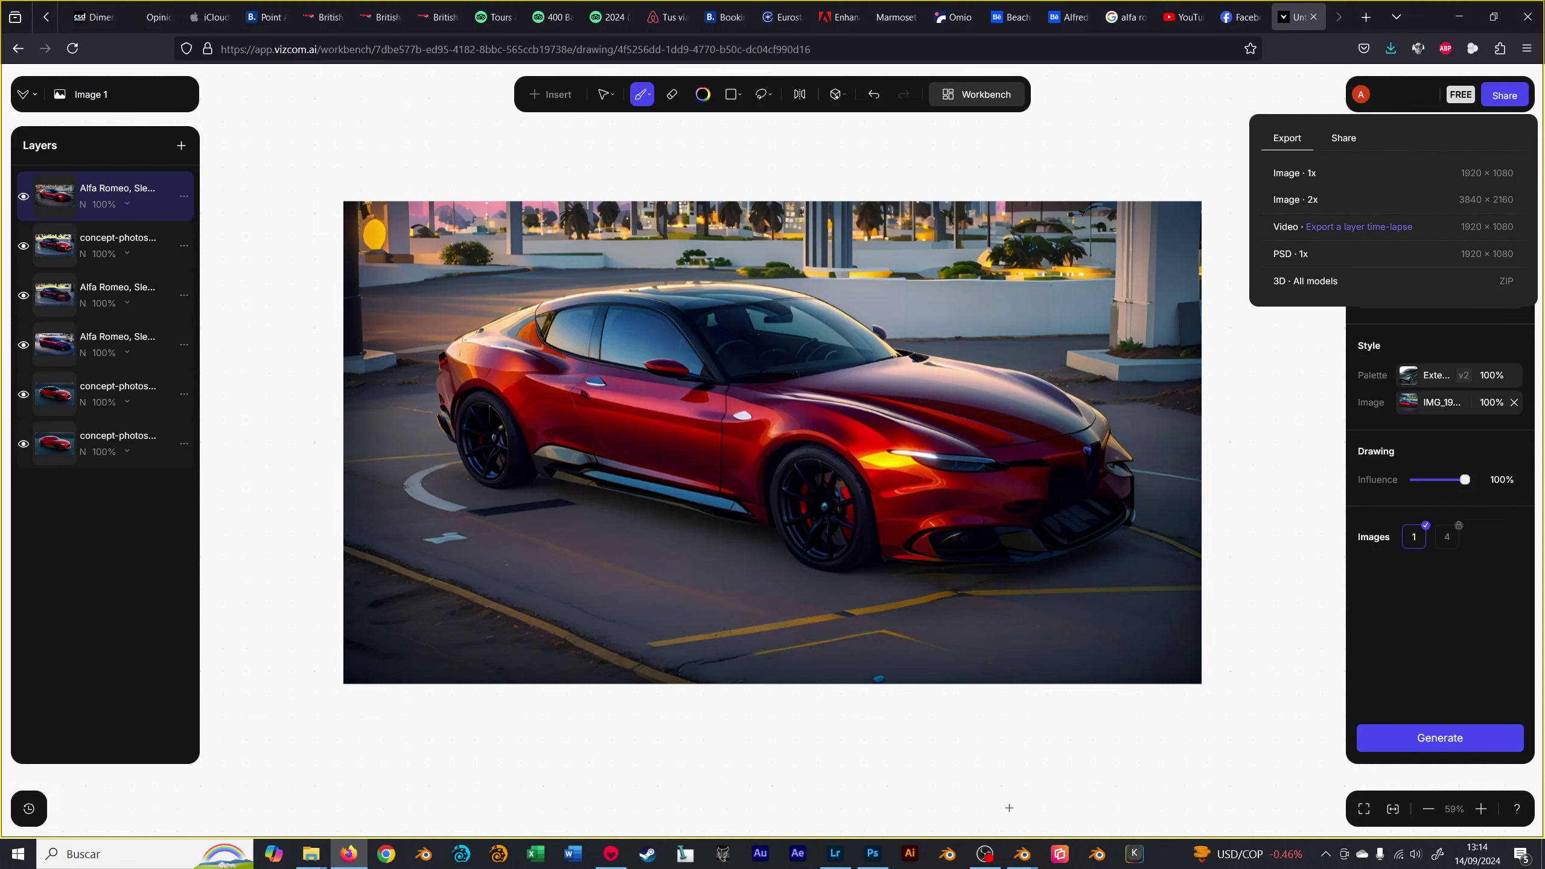
pyautogui.moveTo(1022, 853)
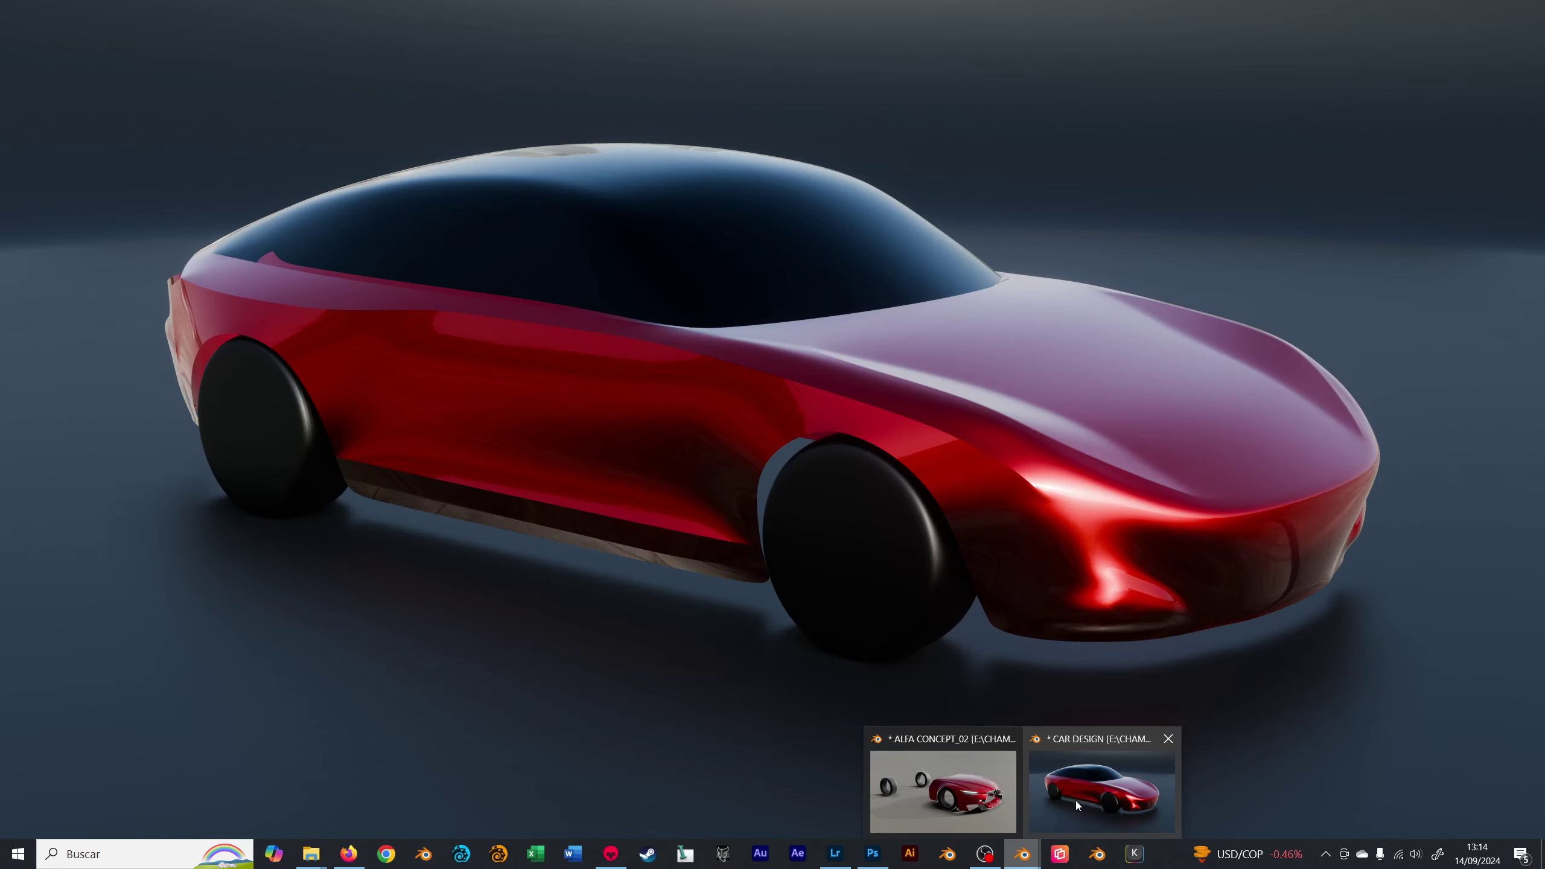
# - In Blender, assign the red body material to the rear pillar faces of the car
pyautogui.click(1076, 801)
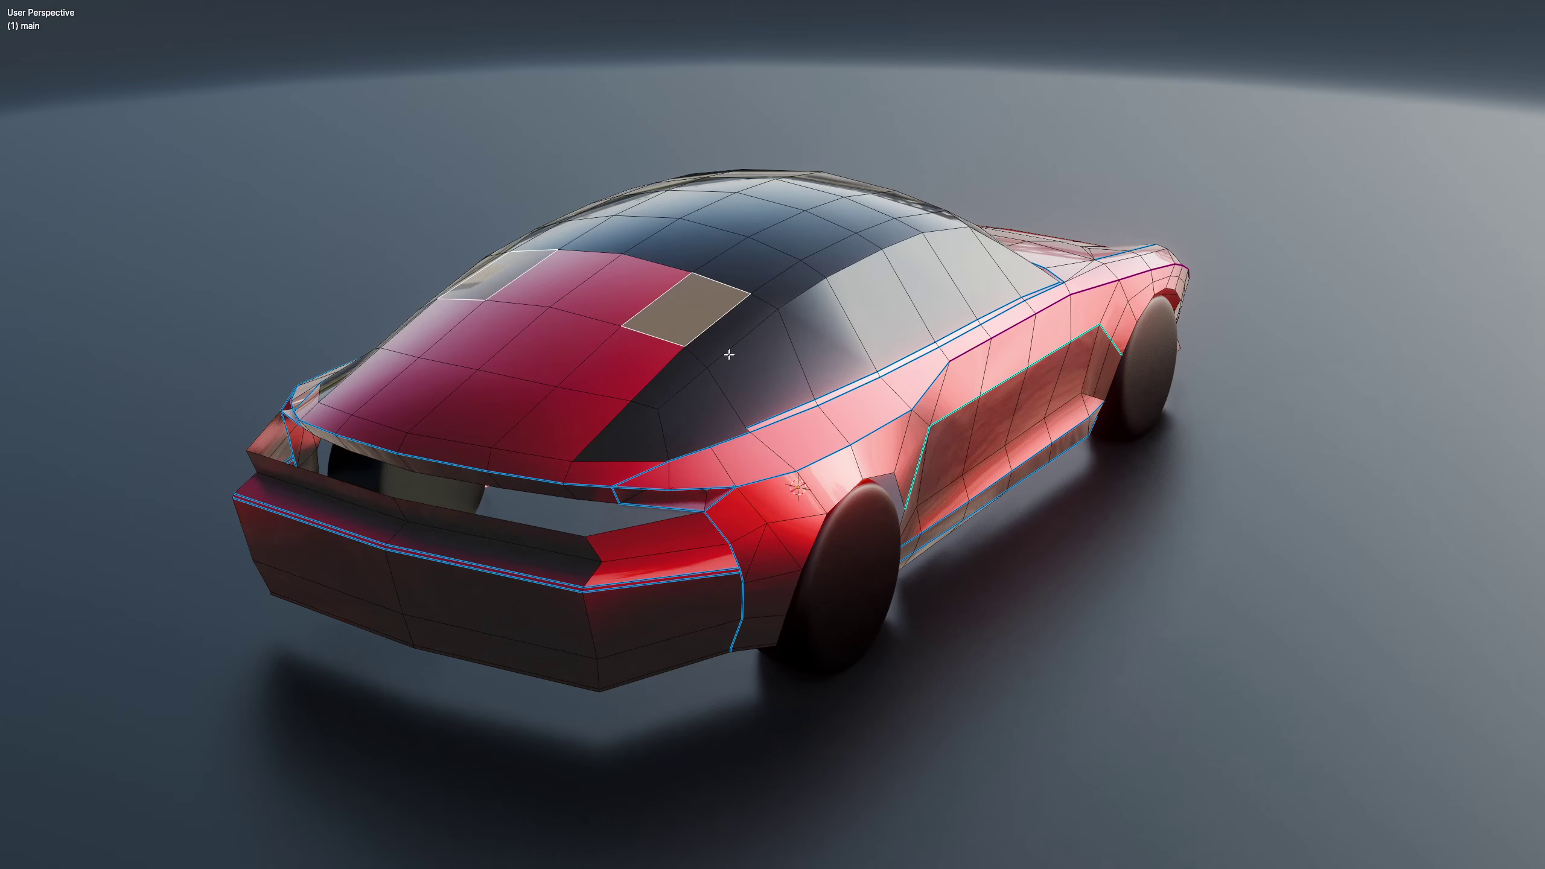
pyautogui.keyDown('shift'); pyautogui.click(718, 344); pyautogui.keyUp('shift')
pyautogui.keyDown('shift'); pyautogui.click(663, 381); pyautogui.keyUp('shift')
pyautogui.keyDown('shift'); pyautogui.click(614, 435); pyautogui.keyUp('shift')
pyautogui.keyDown('shift'); pyautogui.click(706, 412); pyautogui.keyUp('shift')
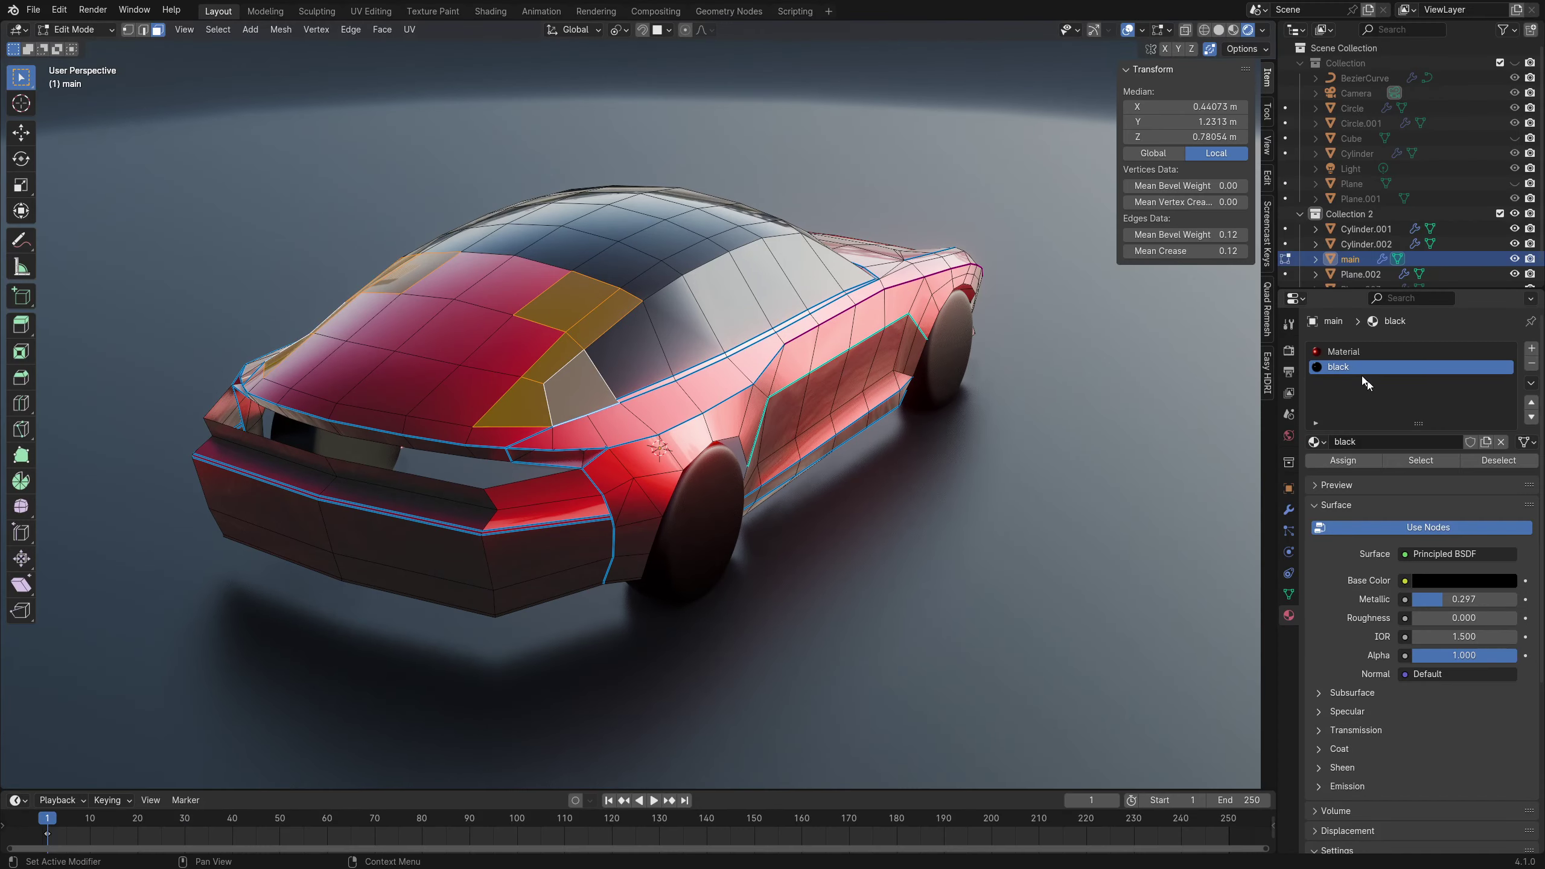
pyautogui.click(1344, 355)
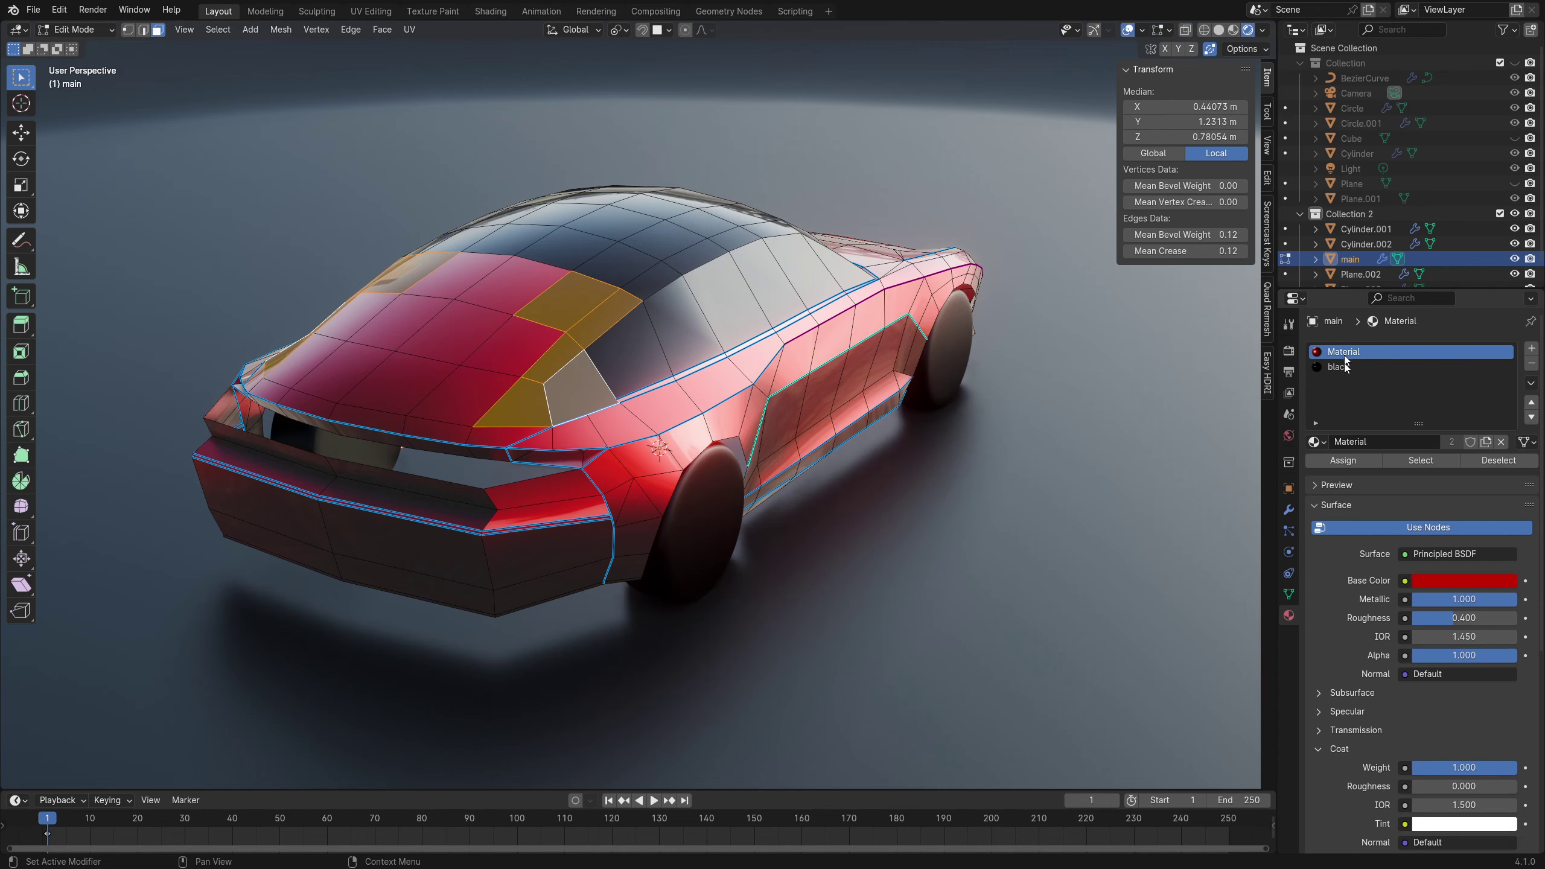
pyautogui.click(1343, 460)
# - Return to Object Mode, orbit the car, and hide viewport overlays for a clean view
pyautogui.press('Tab')
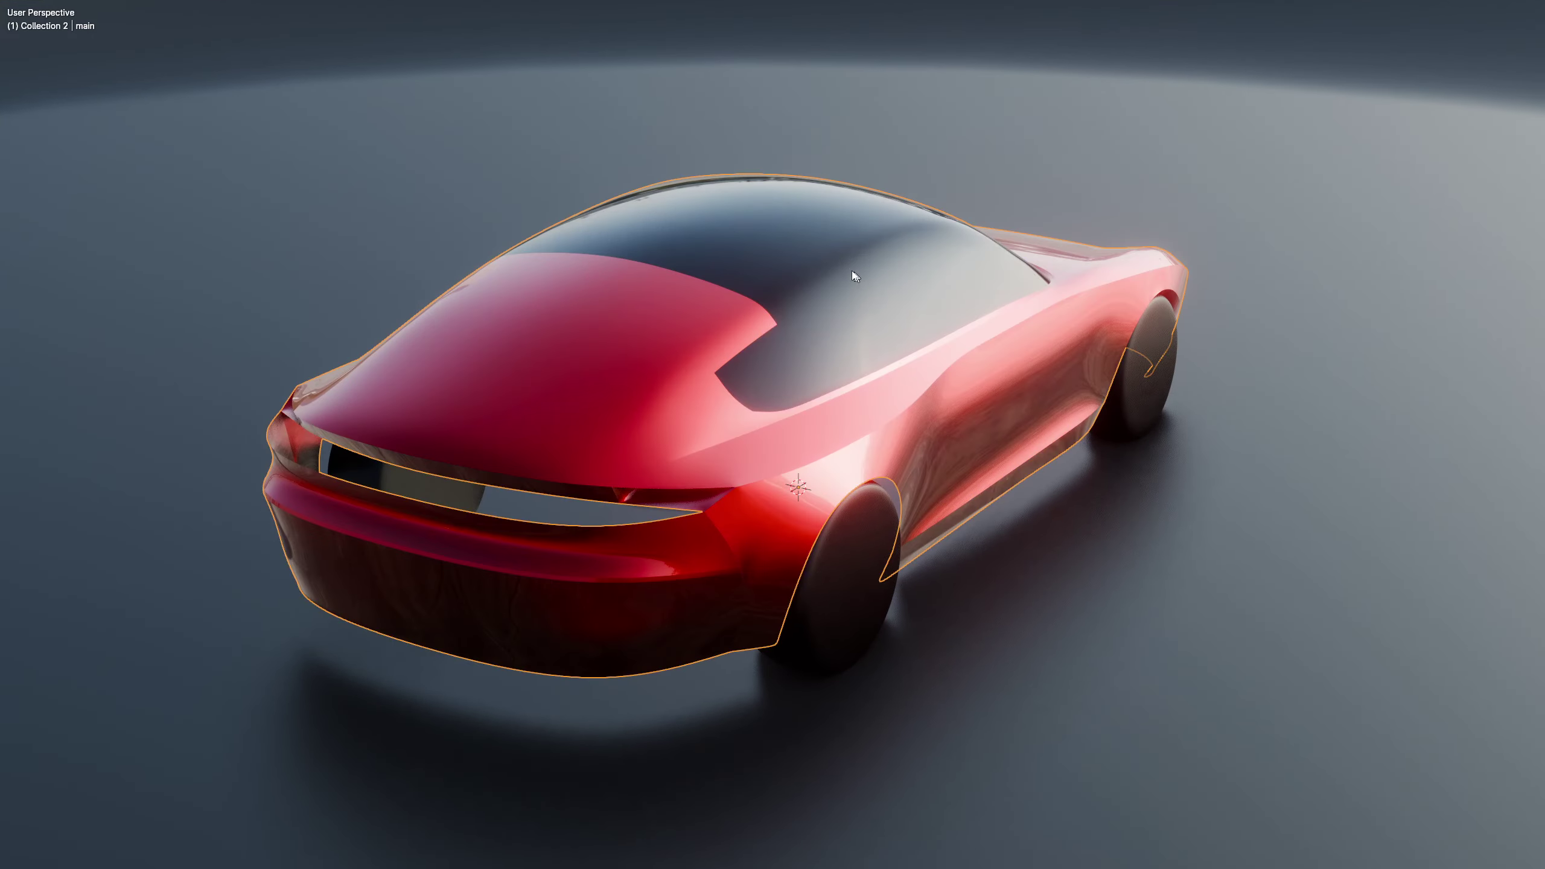
pyautogui.moveTo(838, 270)
pyautogui.mouseDown(button='middle')
pyautogui.moveTo(736, 275)
pyautogui.moveTo(854, 258)
pyautogui.moveTo(817, 298)
pyautogui.moveTo(823, 285)
pyautogui.moveTo(1016, 282)
pyautogui.moveTo(813, 298)
pyautogui.moveTo(836, 290)
pyautogui.mouseUp(button='middle')
pyautogui.hotkey('shift', 'alt', 'z')
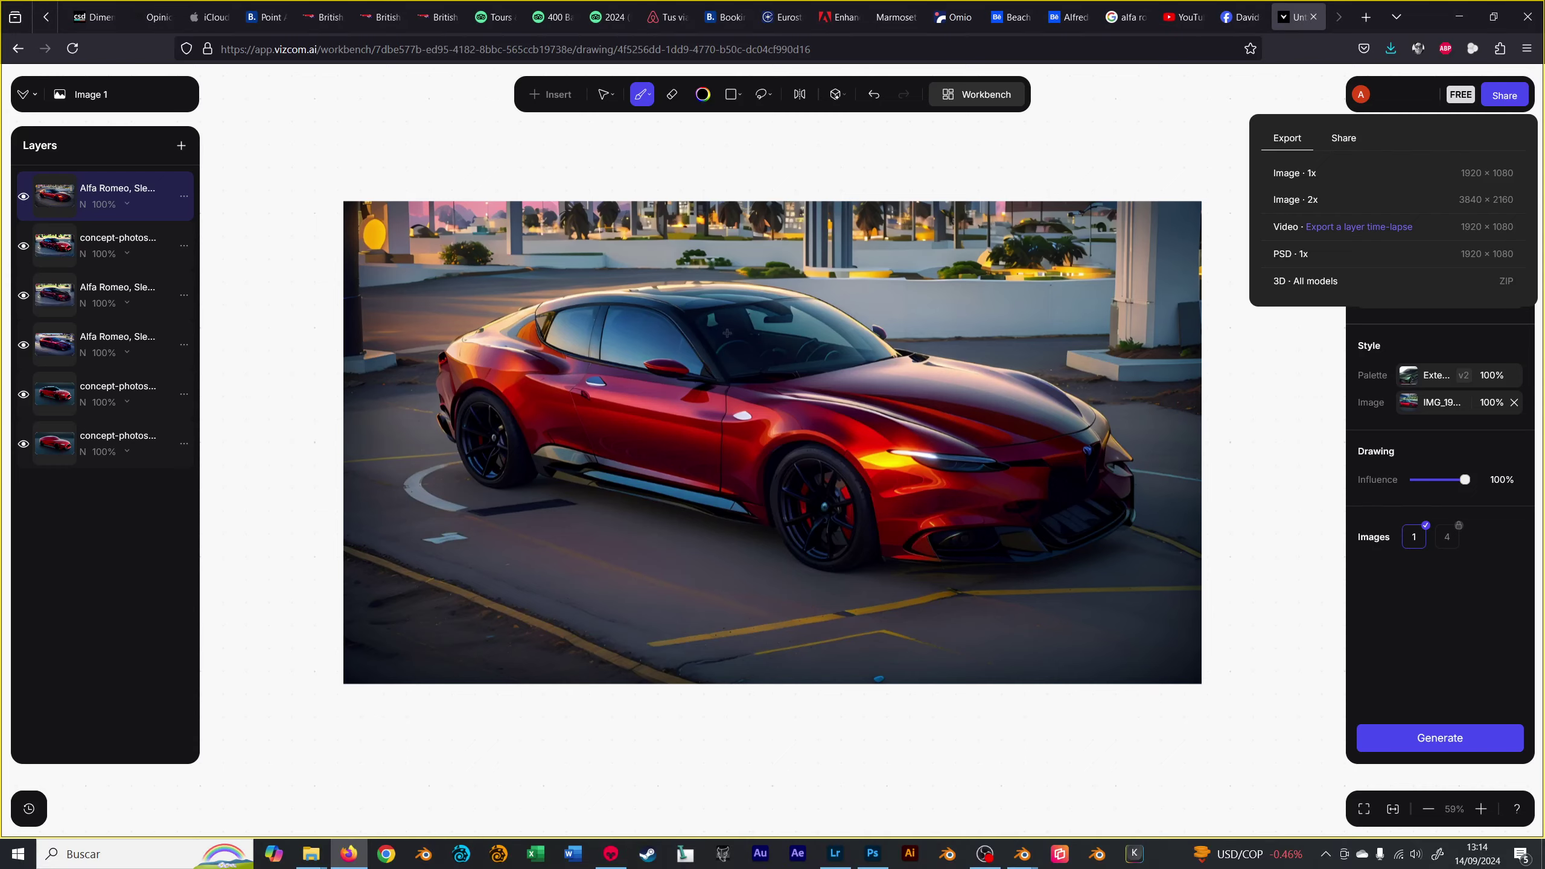
# - Paste the rear three-quarter car render into Photoshop as a new layer, Capa 11
pyautogui.hotkey('alt', 'Tab')
pyautogui.click(851, 340)
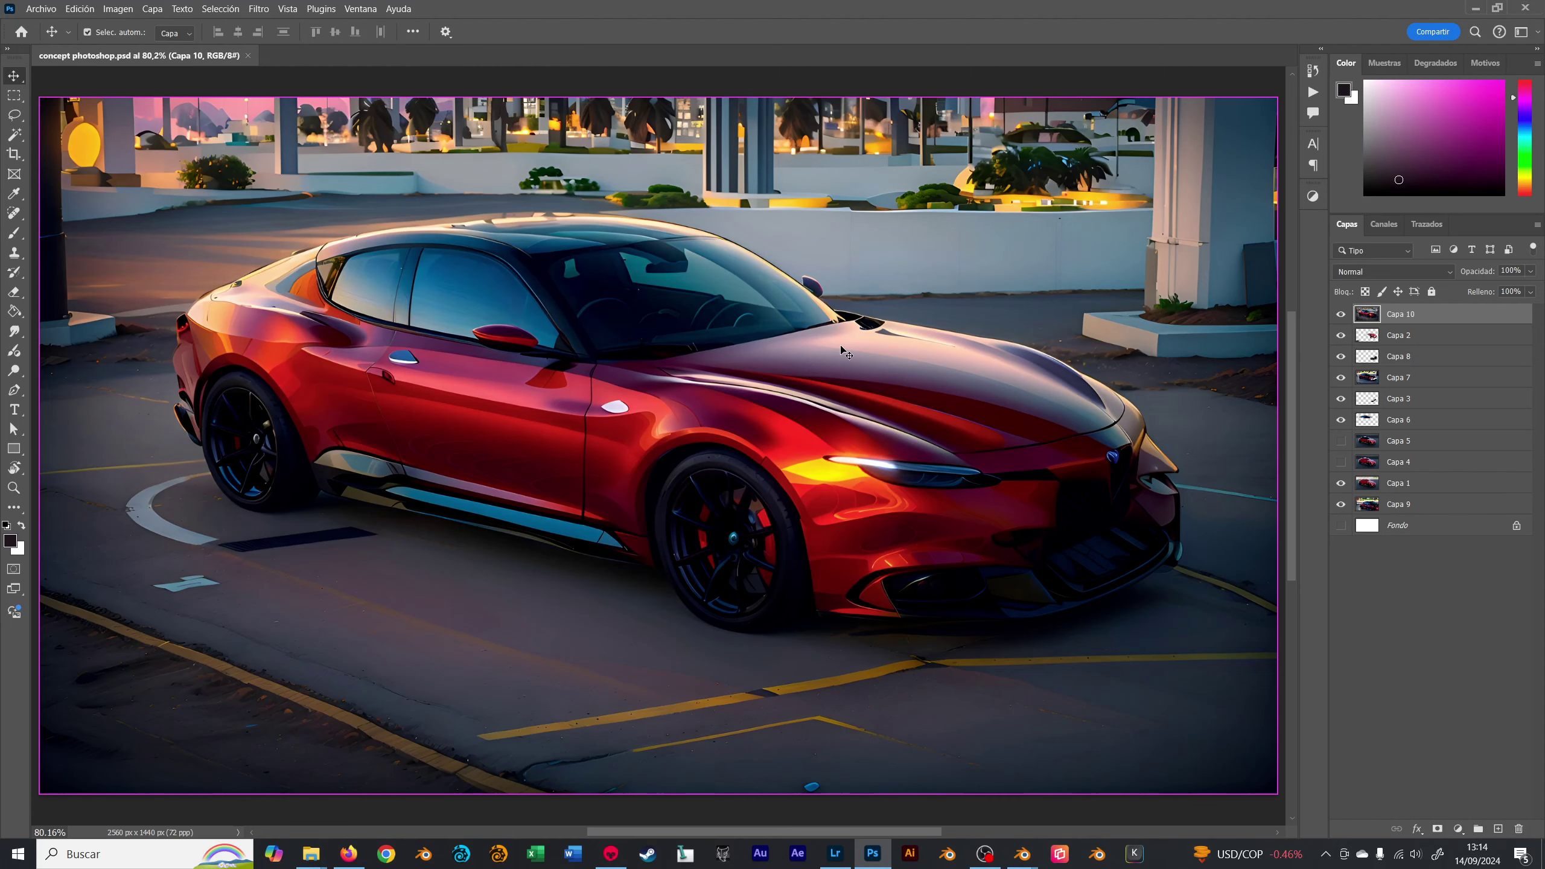
pyautogui.hotkey('ctrl', 'v')
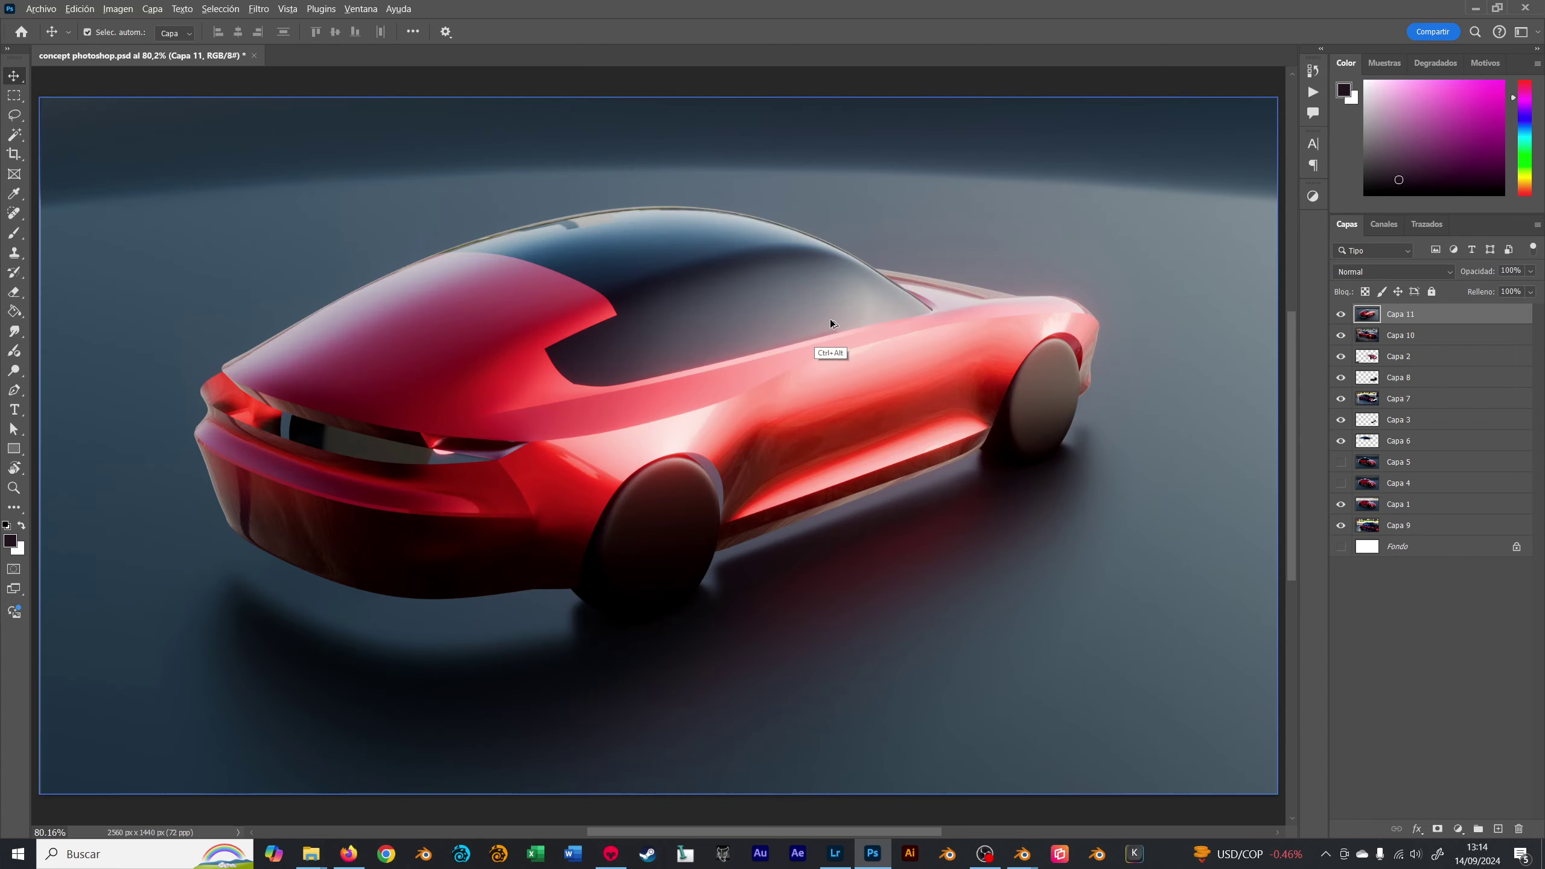
# - Export the render via Save for Web as the JPG concept-back in ALFA CONCEPT
pyautogui.hotkey('ctrl', 'alt', 'shift', 's')
pyautogui.press('Return')
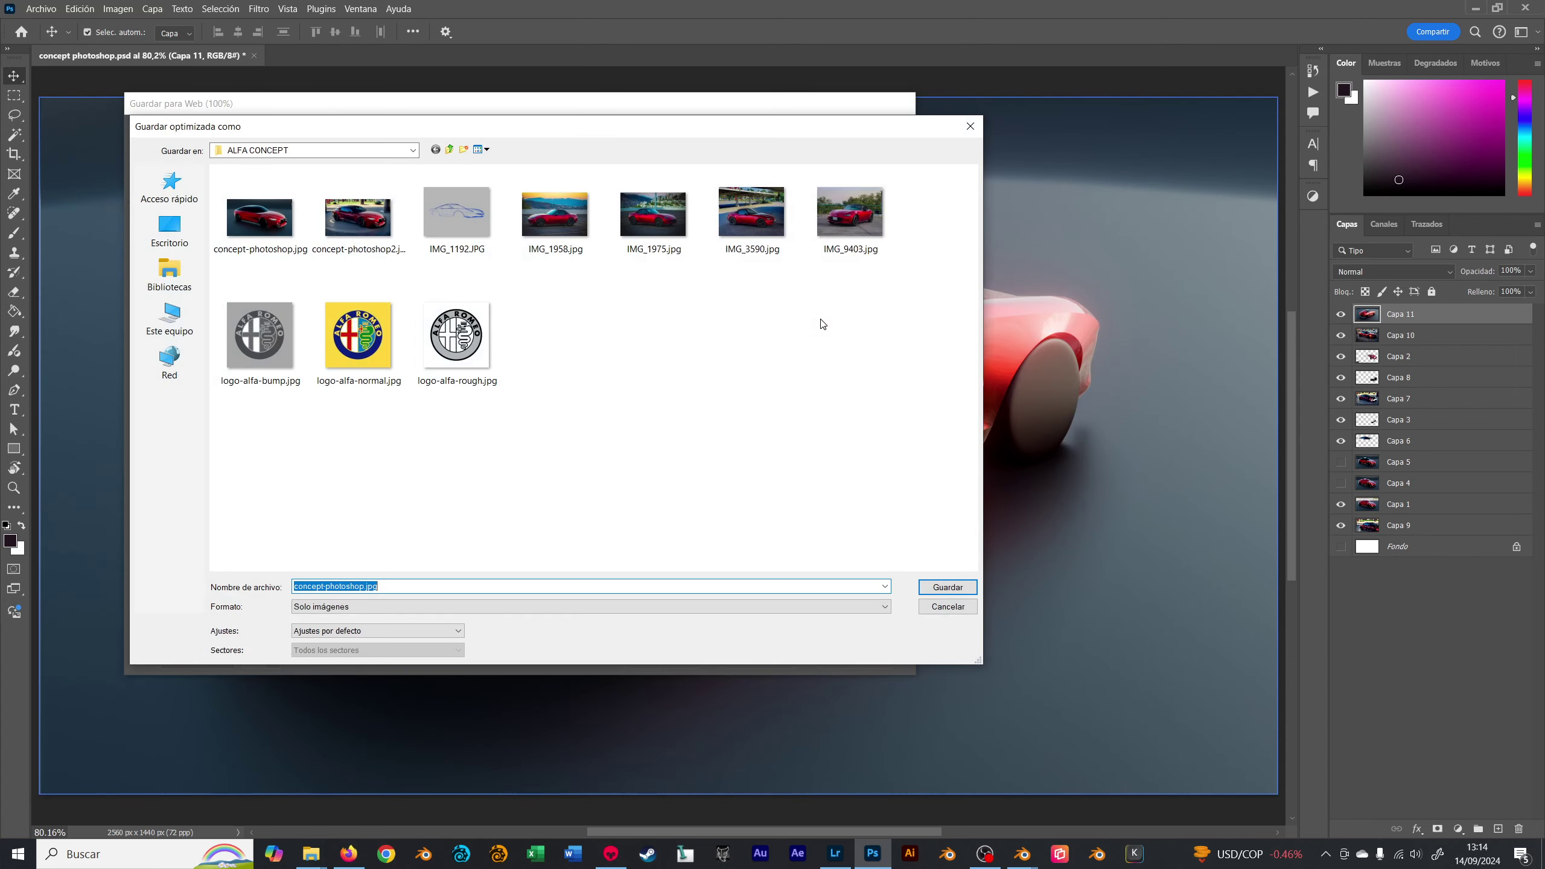
pyautogui.write('concpe')
pyautogui.press('BackSpace')
pyautogui.press('BackSpace')
pyautogui.press('BackSpace')
pyautogui.write('t')
pyautogui.press('Return')
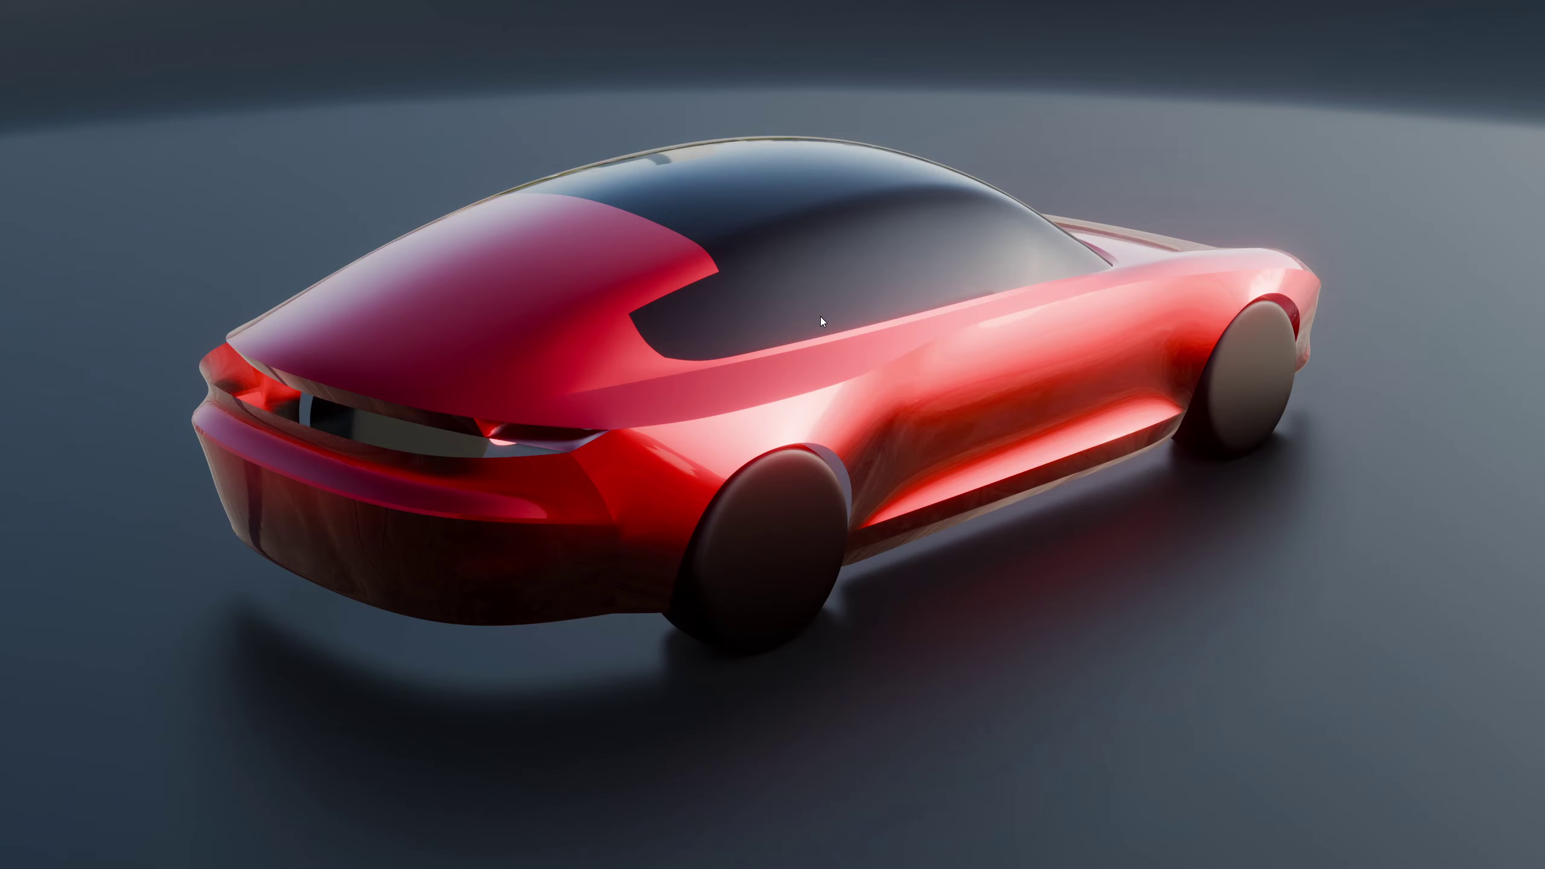
pyautogui.hotkey('alt', 'Tab')
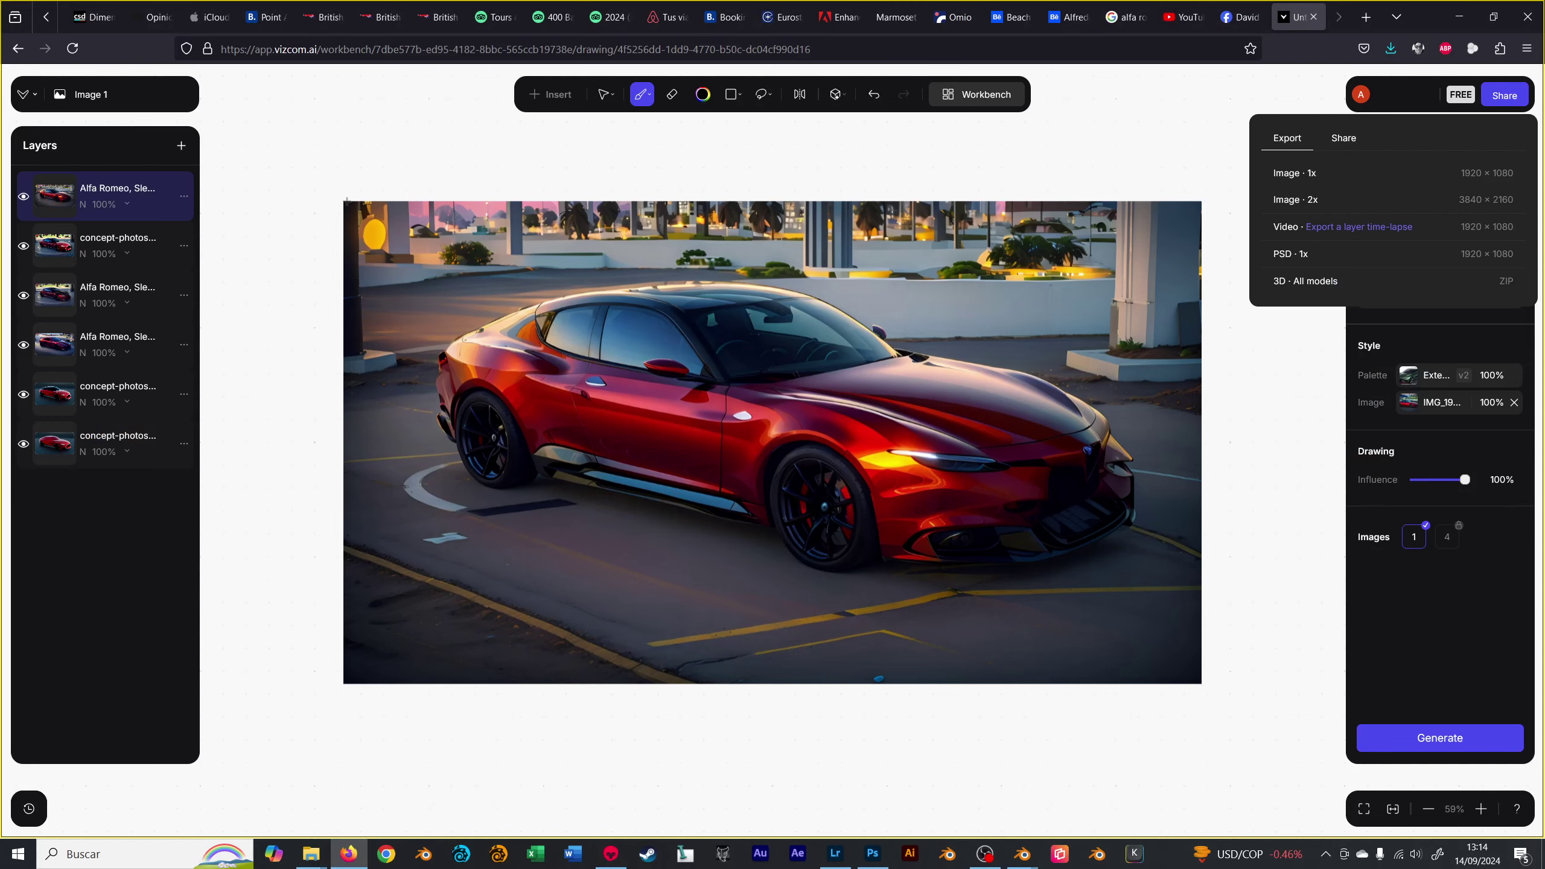
# - Upload concept-back.jpg into the Vizcom workbench as a new top layer
pyautogui.click(551, 94)
pyautogui.click(543, 142)
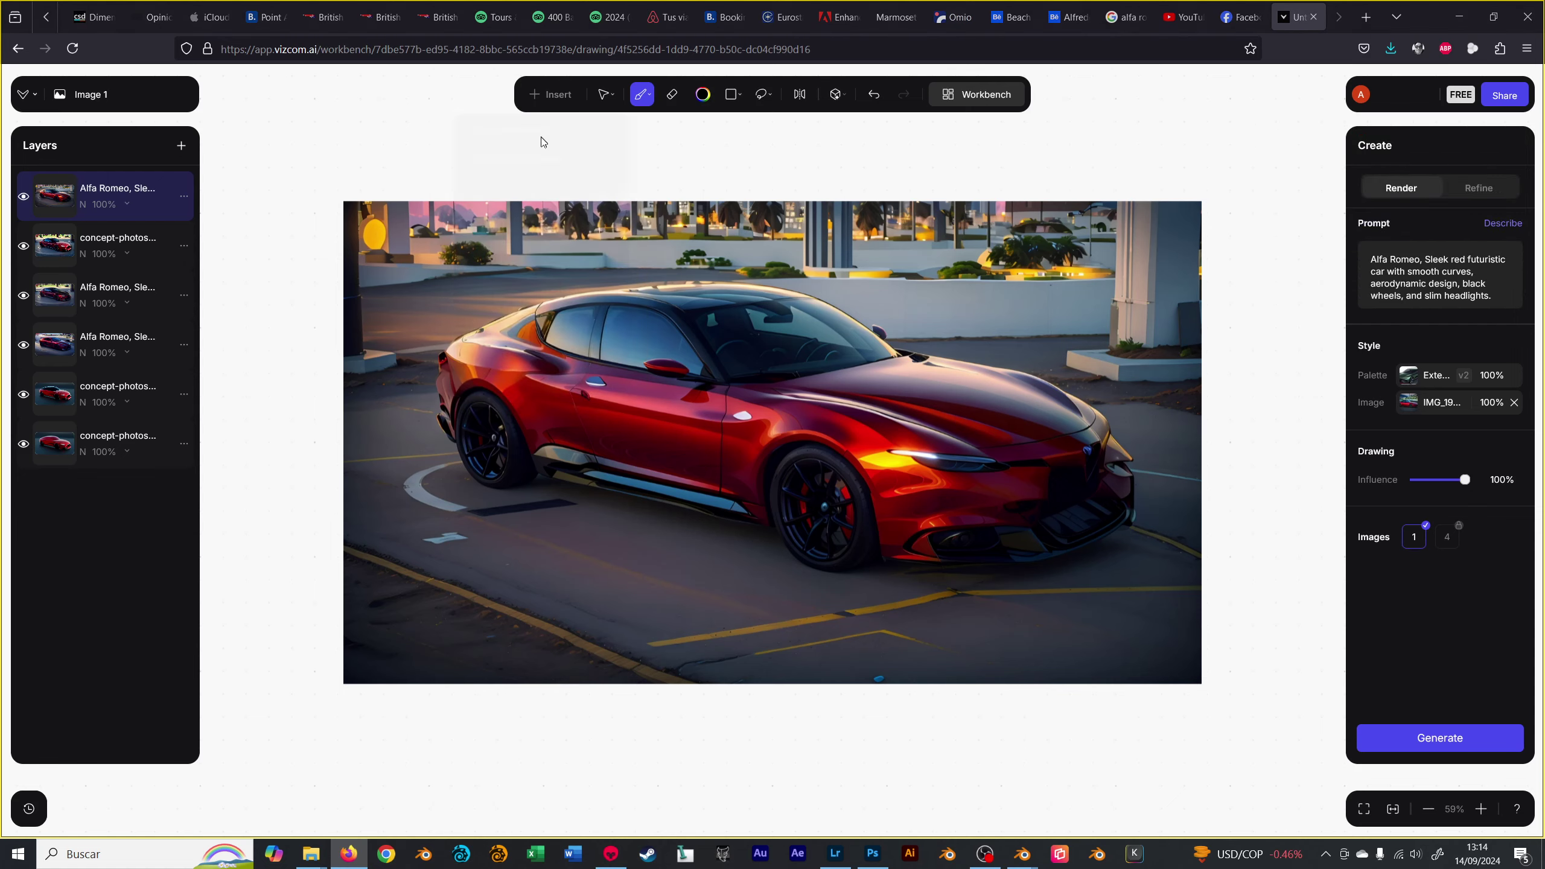
pyautogui.doubleClick(567, 189)
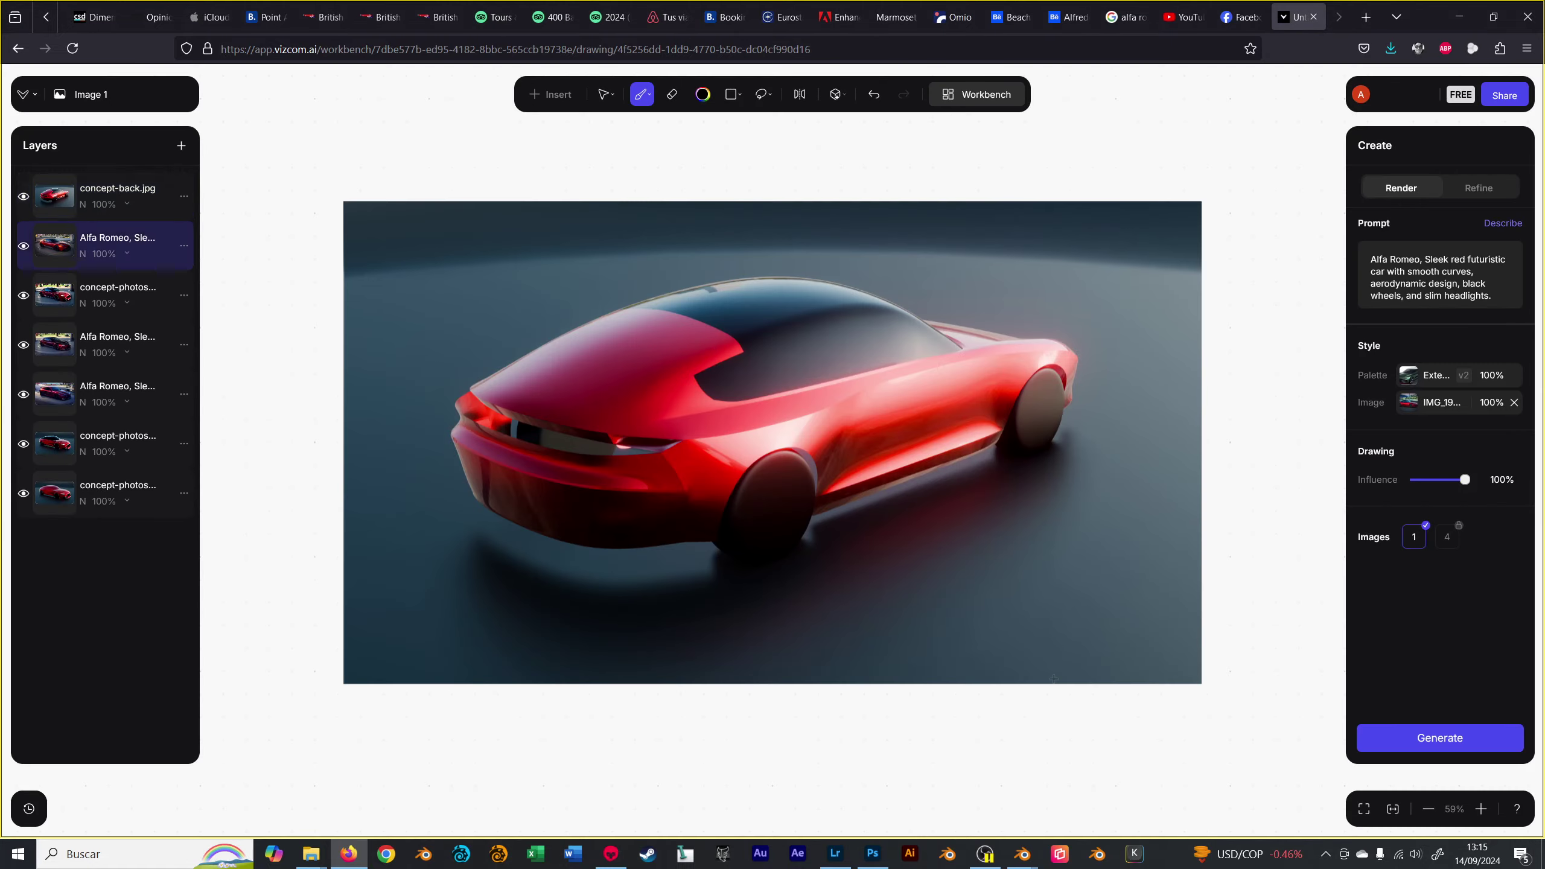
pyautogui.click(836, 855)
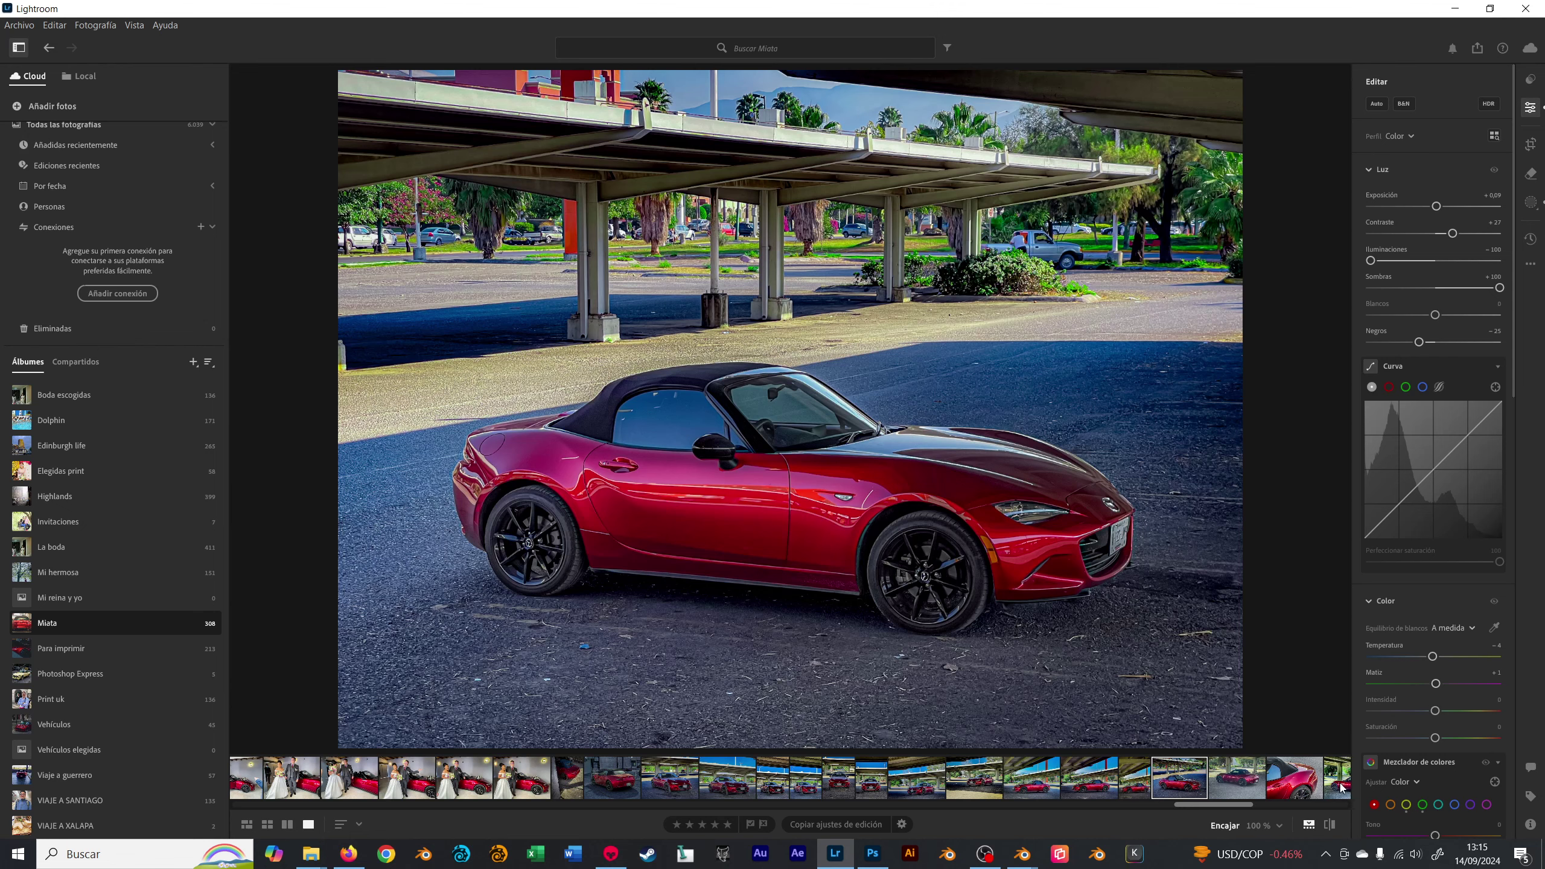
# - In Lightroom, open Miata photos and update their AI-based adjustments
pyautogui.click(1341, 788)
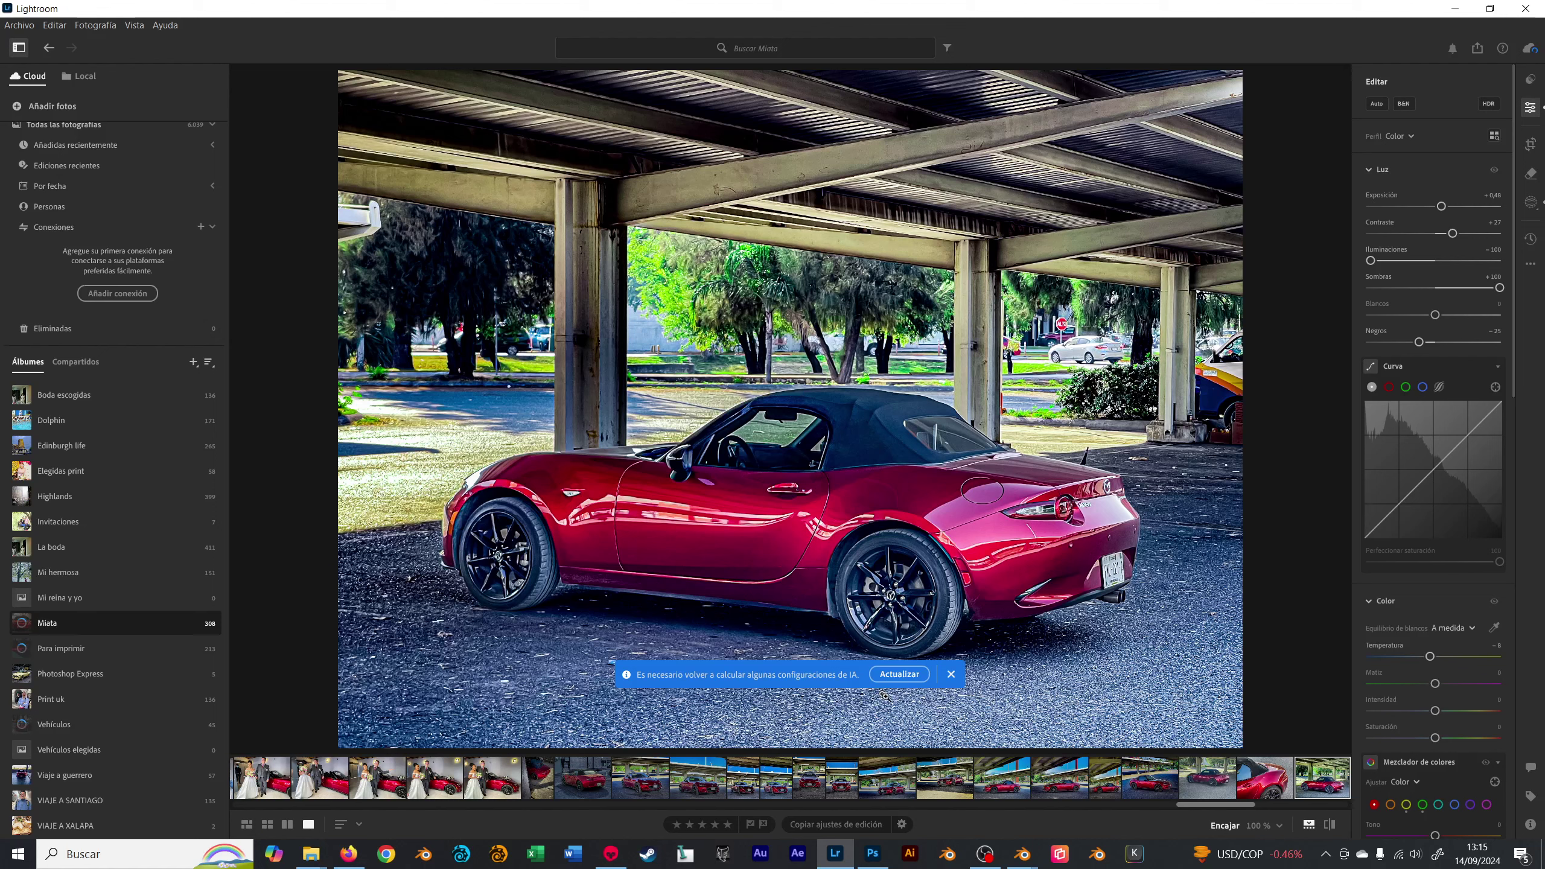
pyautogui.click(899, 674)
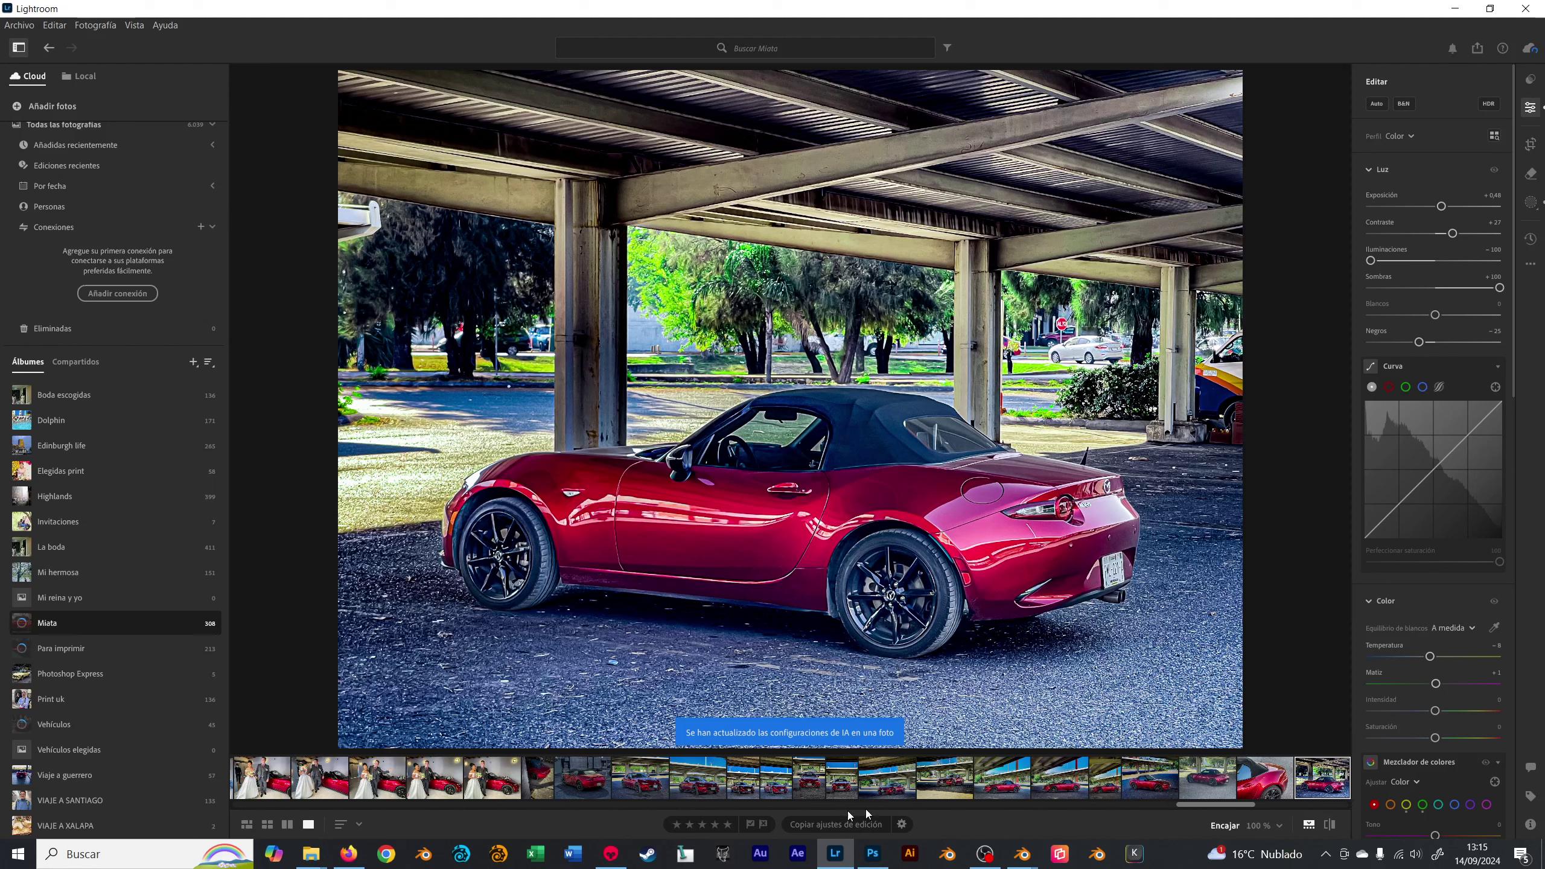
pyautogui.moveTo(1240, 806); pyautogui.dragTo(1289, 807)
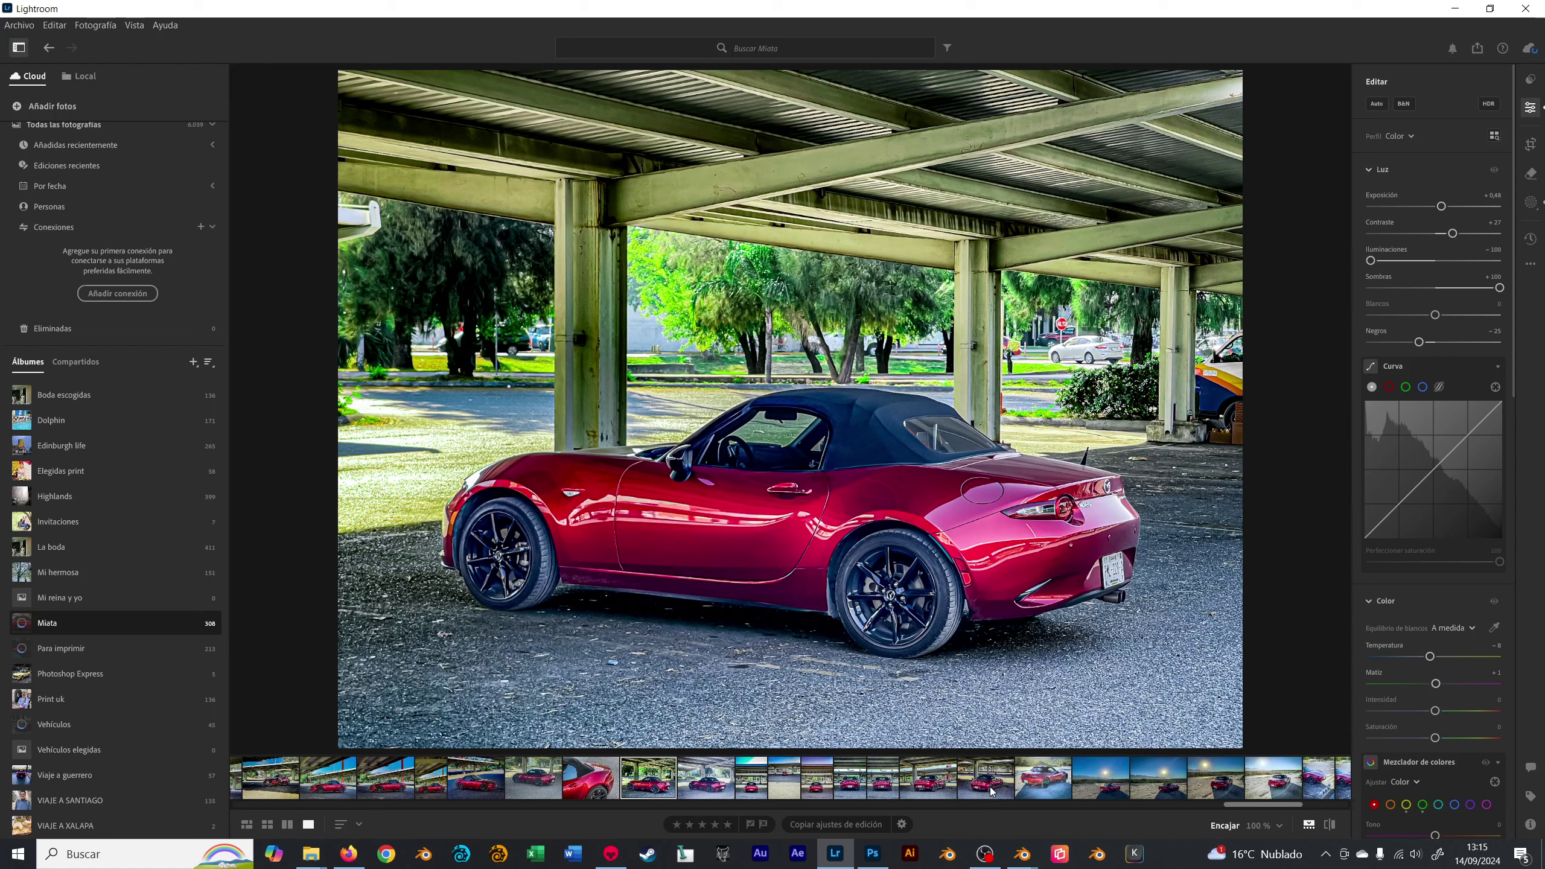
pyautogui.click(1008, 788)
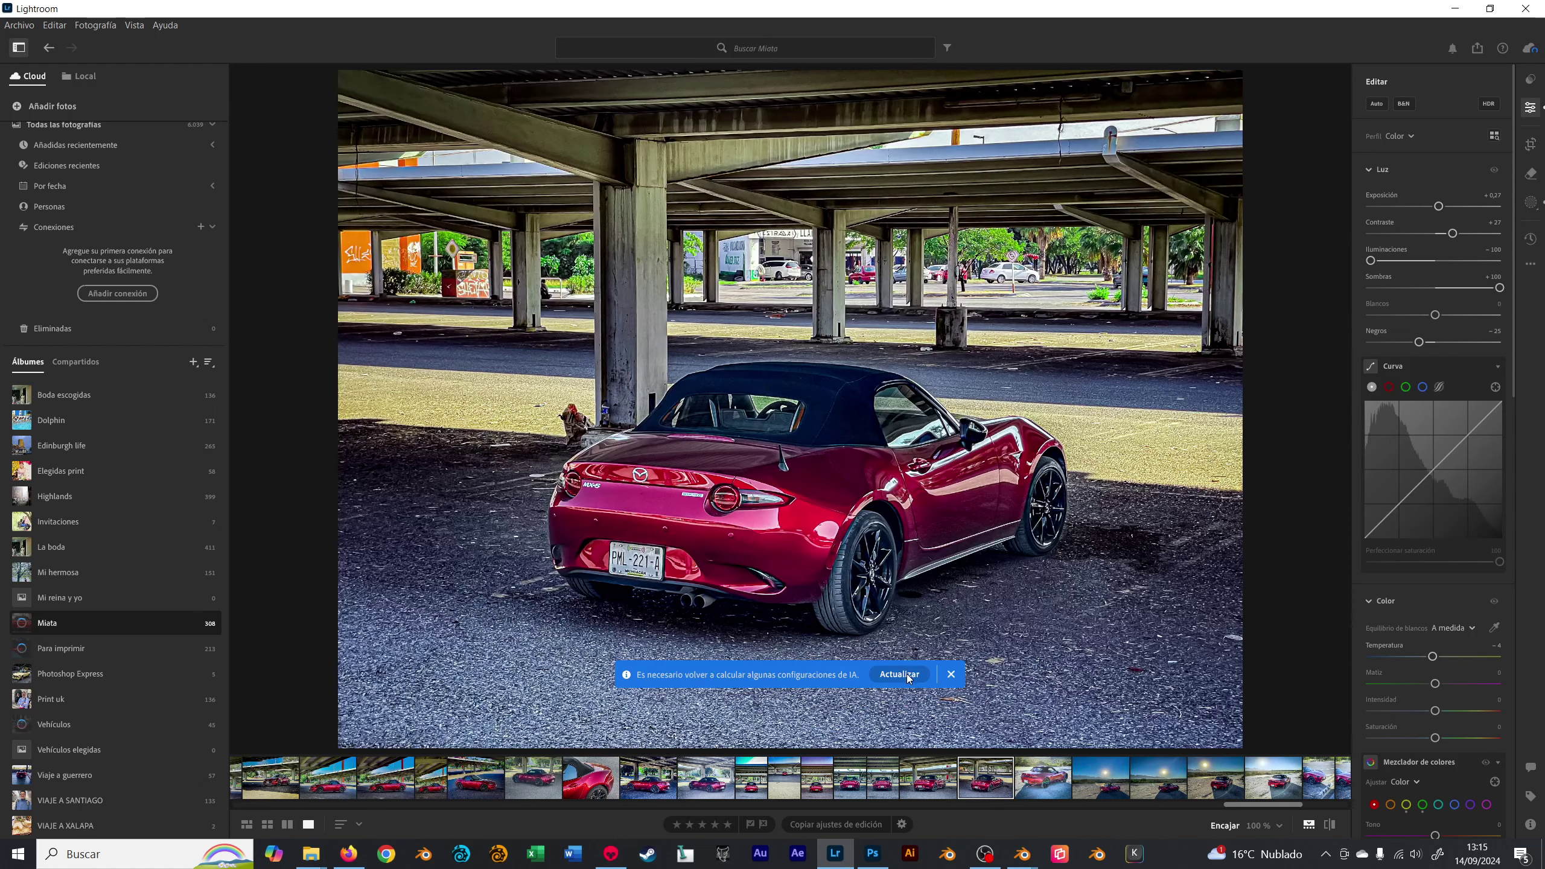
pyautogui.click(900, 674)
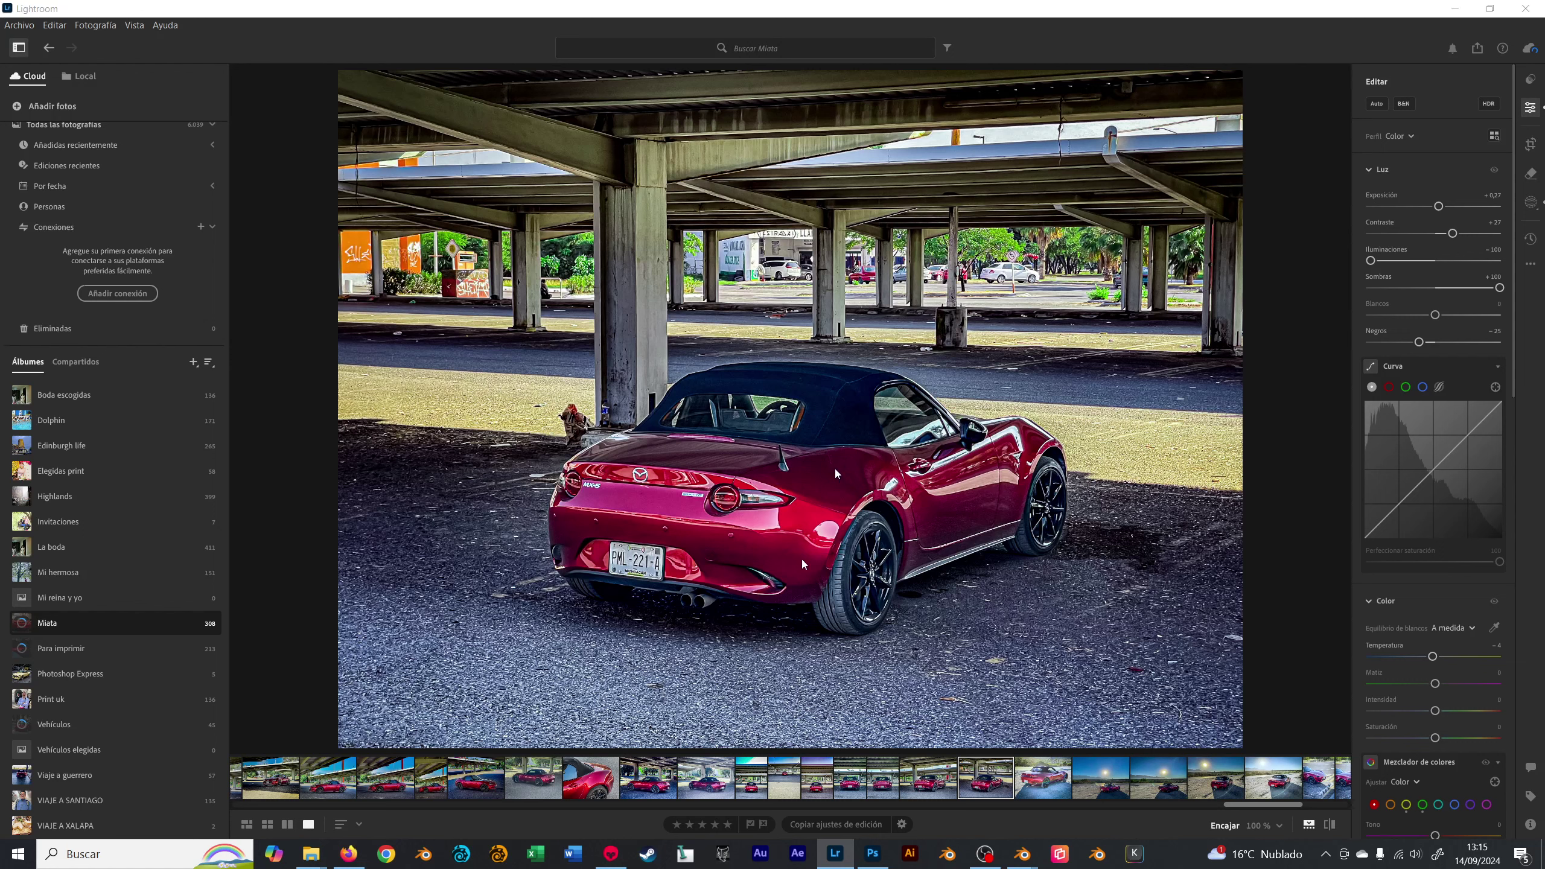
# - Browse the filmstrip and open the side-view red Miata parking-lot photo
pyautogui.click(934, 789)
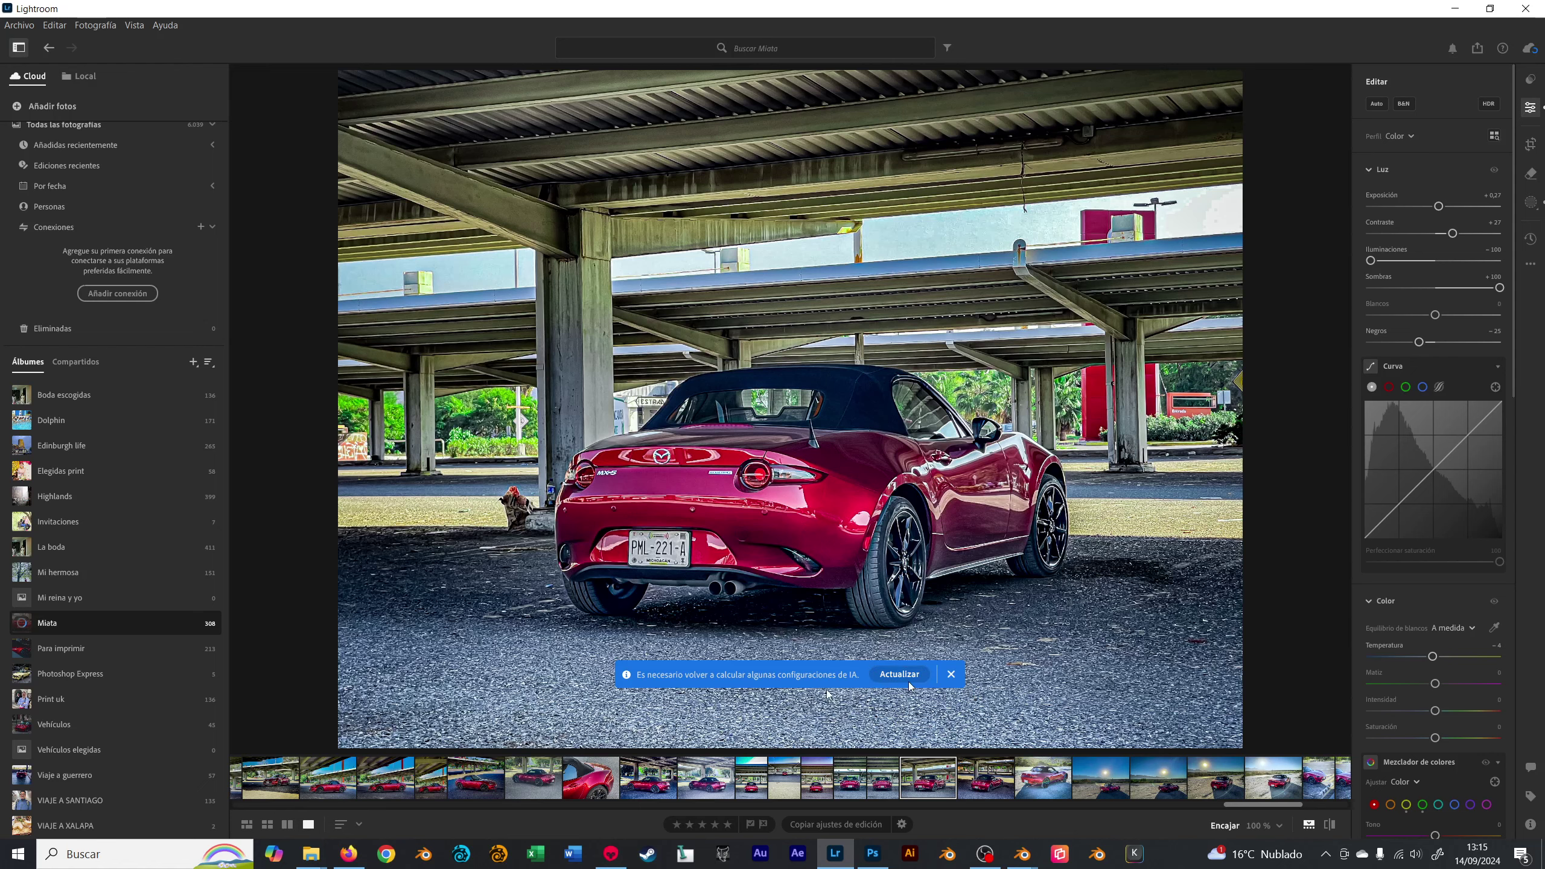
pyautogui.click(596, 787)
pyautogui.click(556, 785)
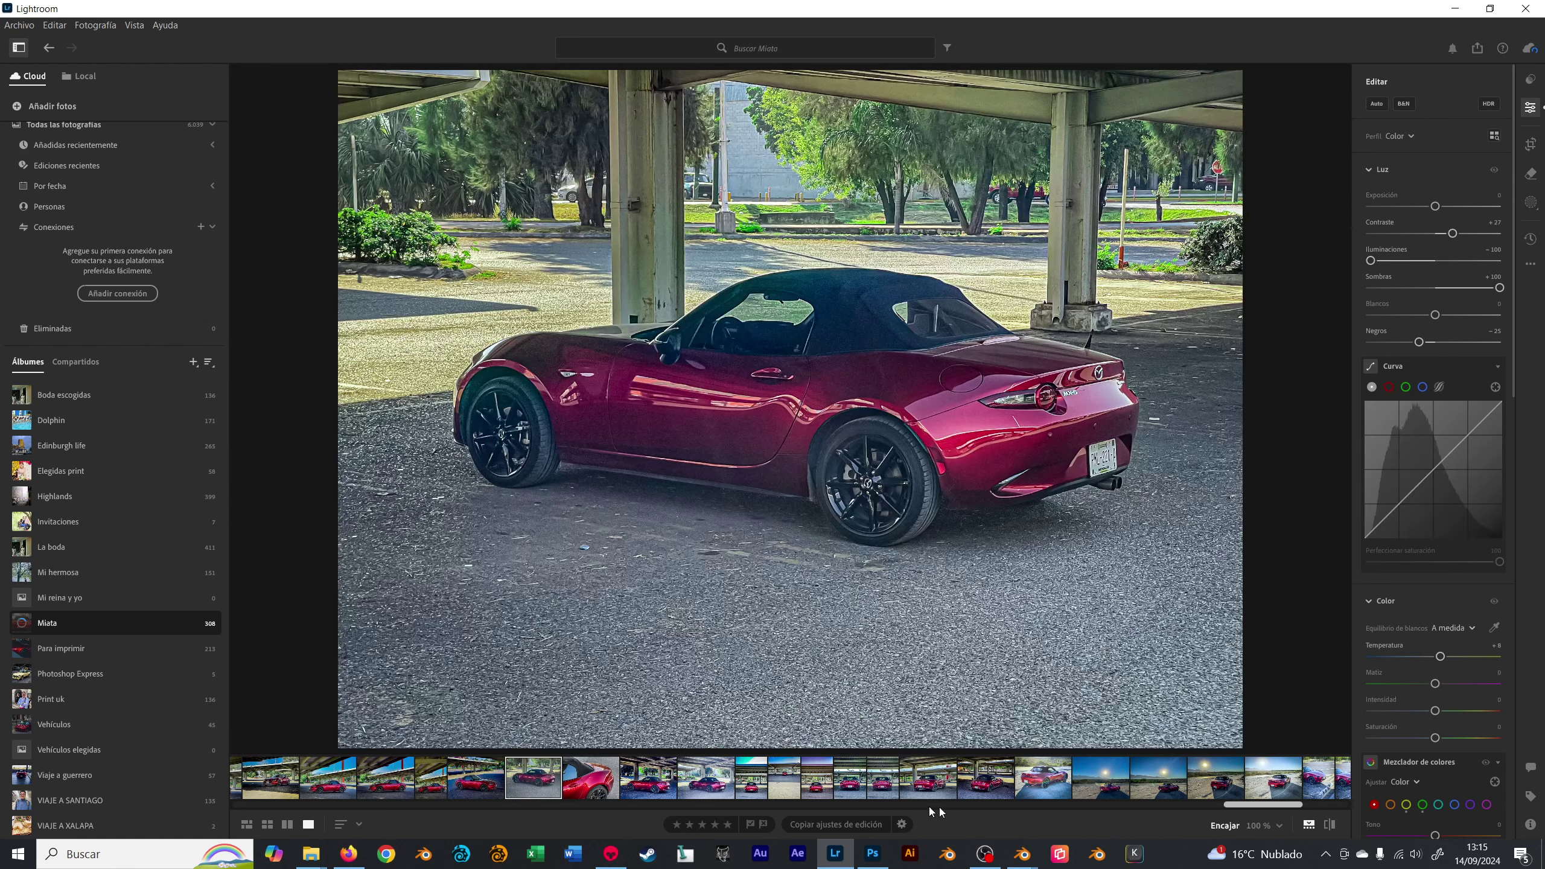
pyautogui.moveTo(1250, 803)
pyautogui.mouseDown()
pyautogui.moveTo(1312, 806)
pyautogui.moveTo(775, 804)
pyautogui.mouseUp()
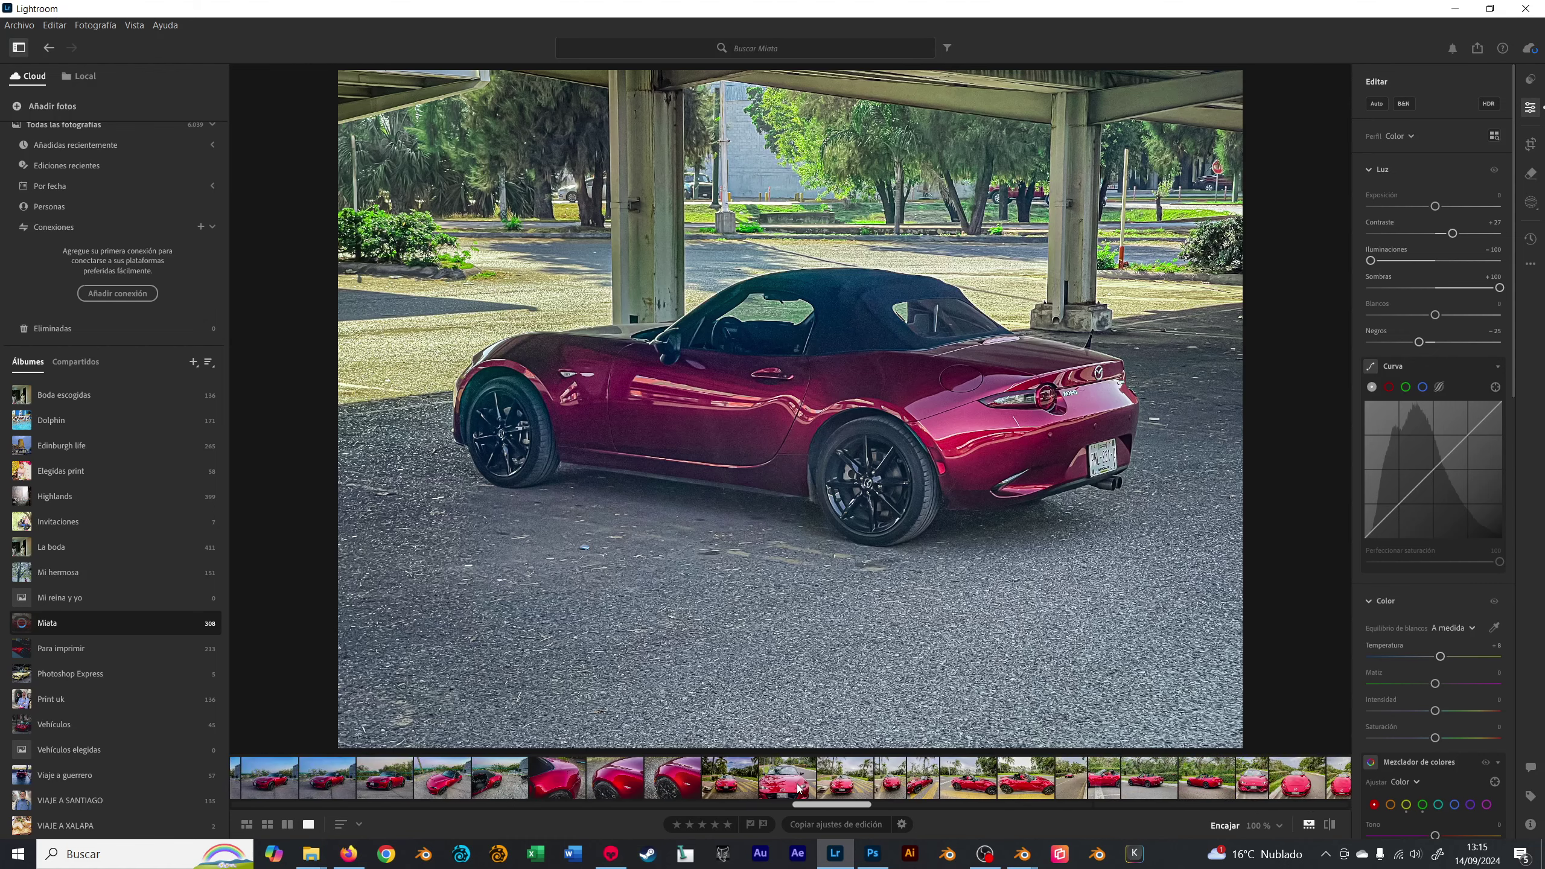
pyautogui.scroll(3, 765, 788)
pyautogui.scroll(3, 730, 786)
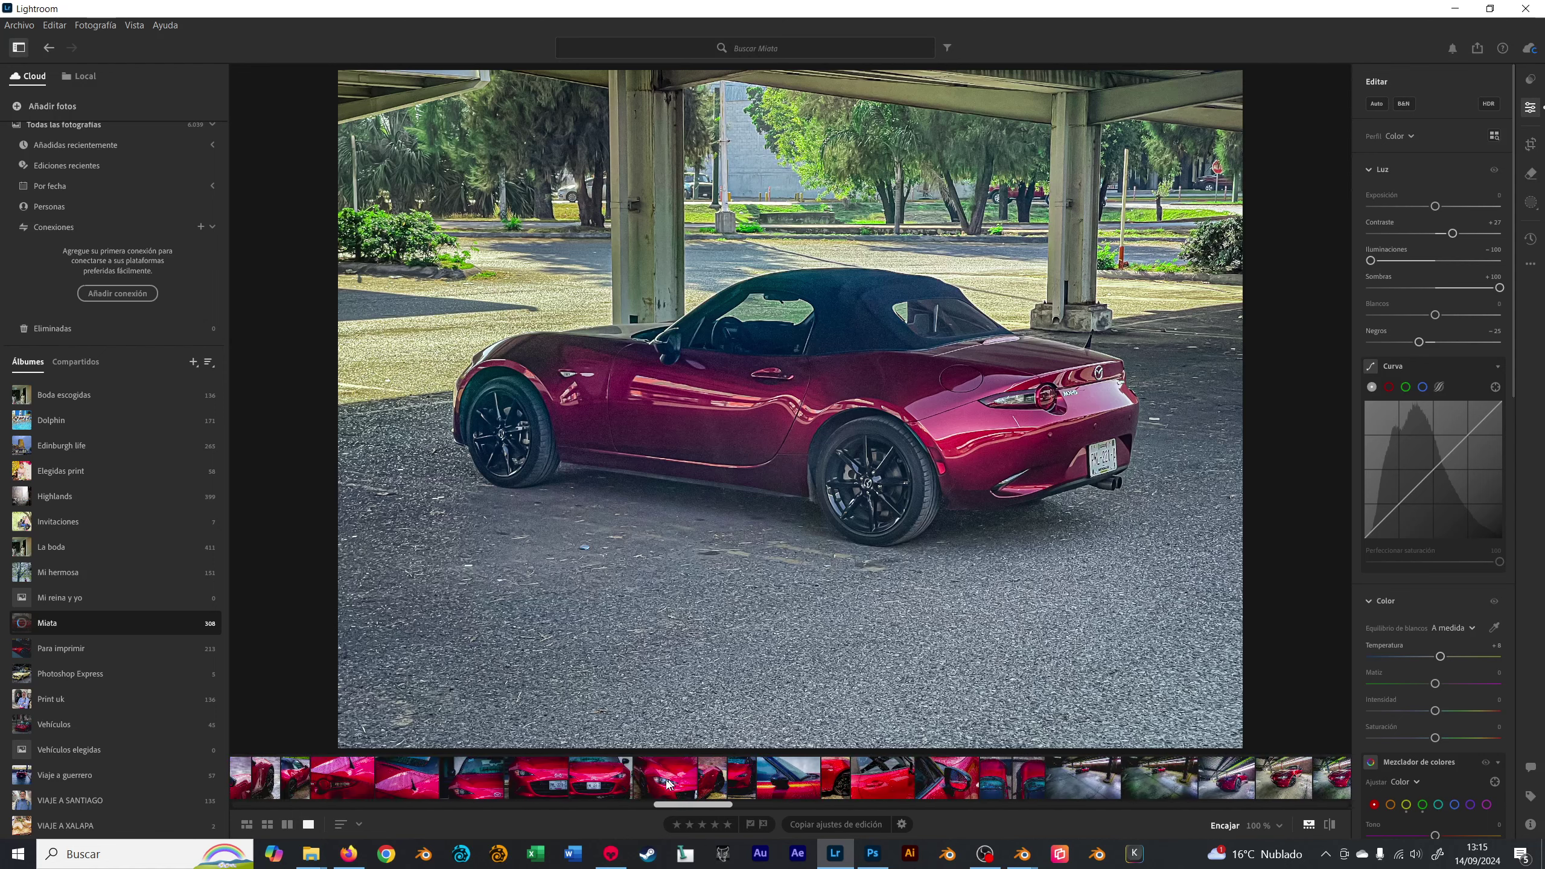
pyautogui.scroll(2, 681, 786)
pyautogui.scroll(2, 632, 785)
pyautogui.scroll(2, 610, 786)
pyautogui.scroll(2, 589, 784)
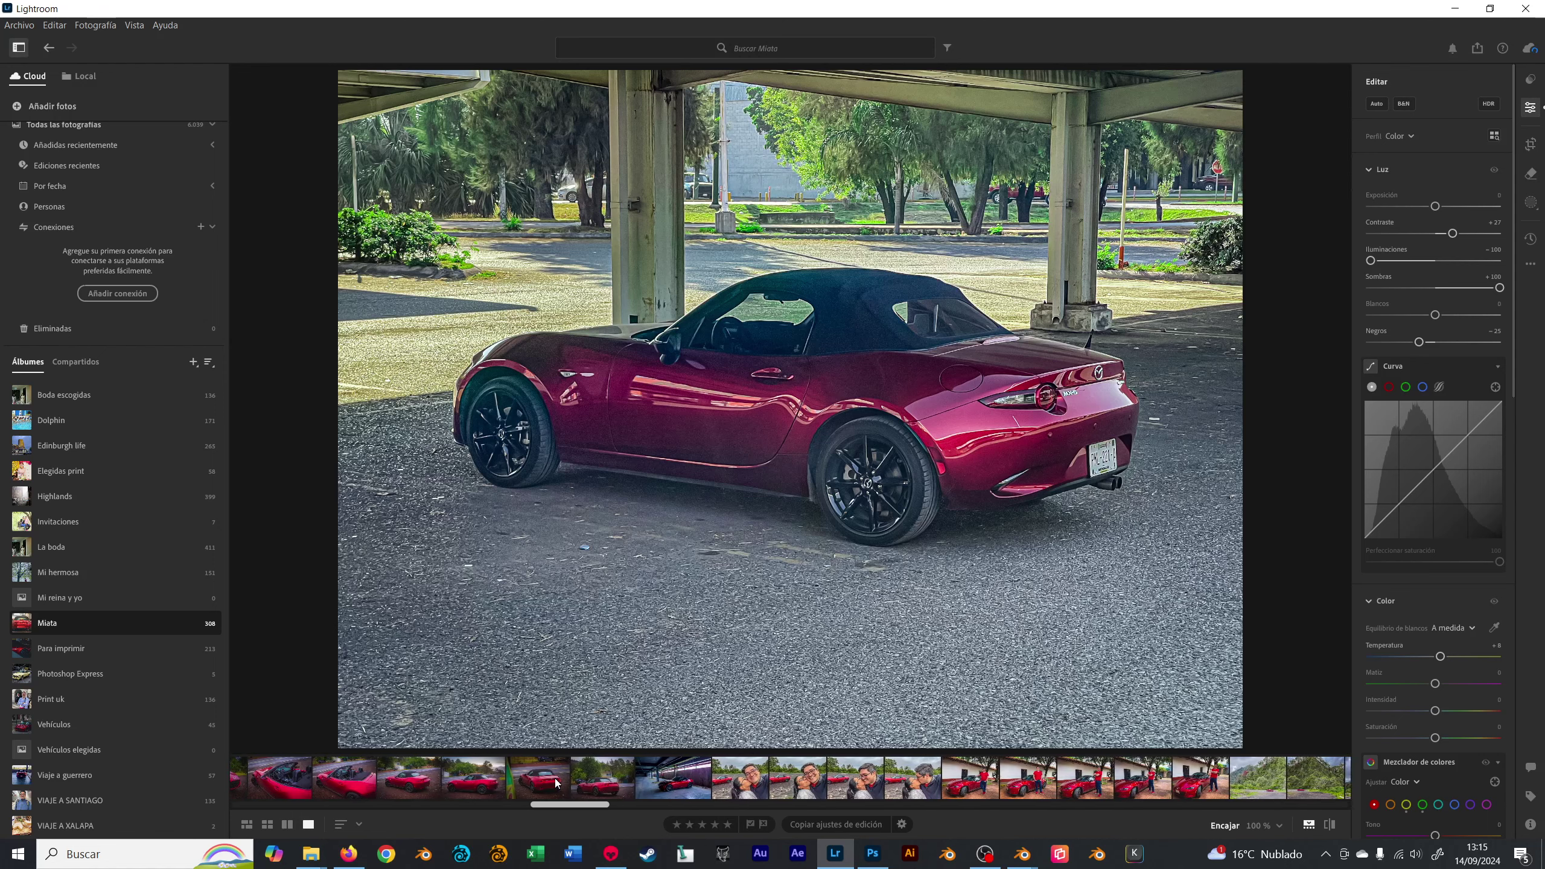
pyautogui.scroll(2, 566, 784)
pyautogui.scroll(2, 544, 784)
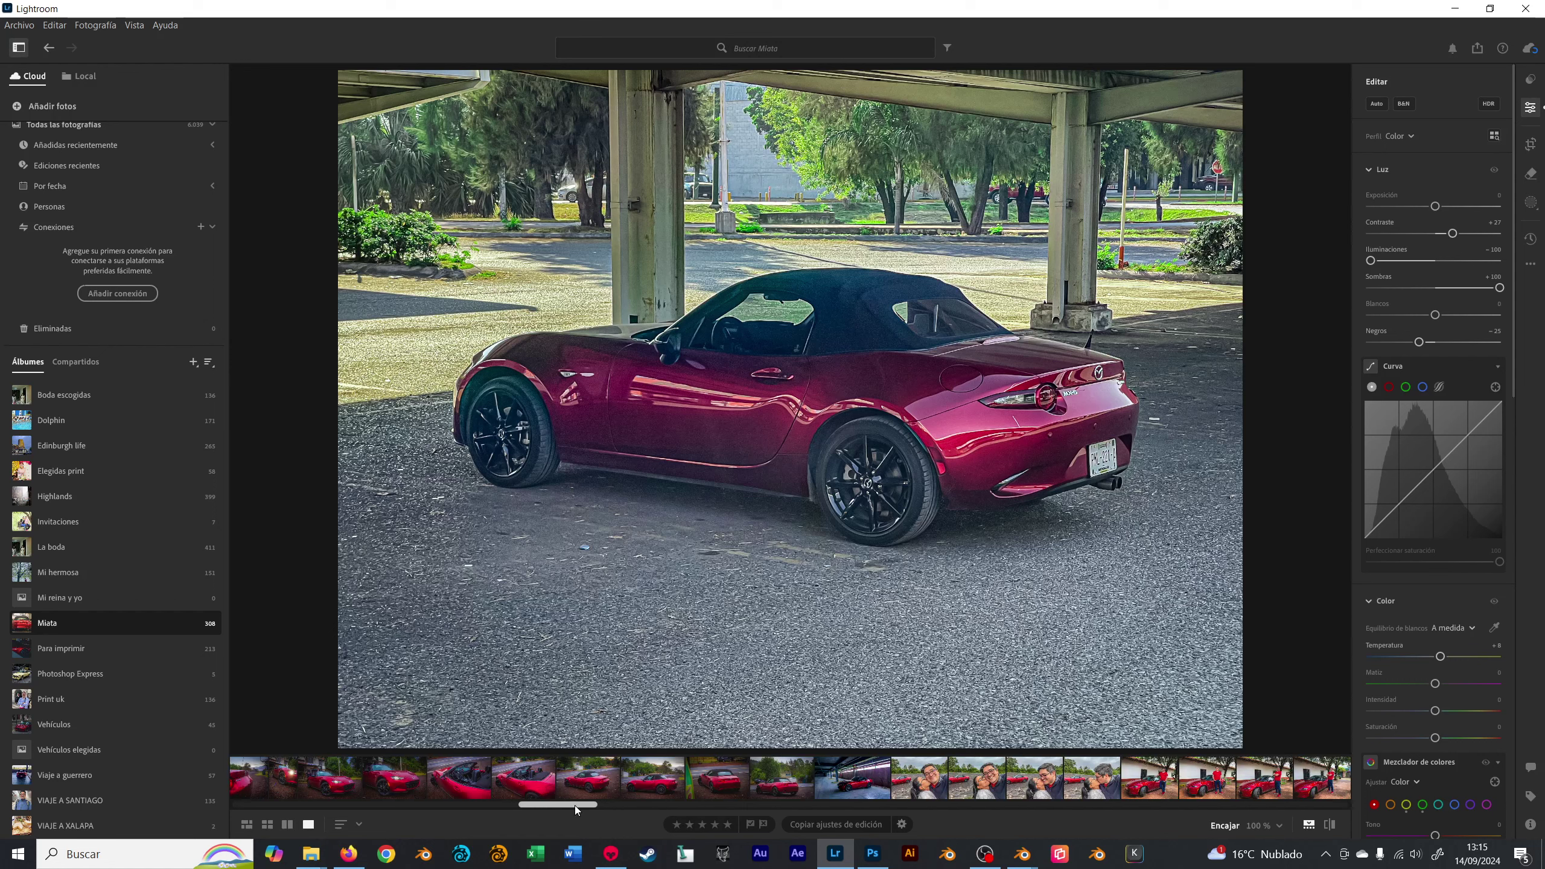
pyautogui.moveTo(575, 805); pyautogui.dragTo(504, 795)
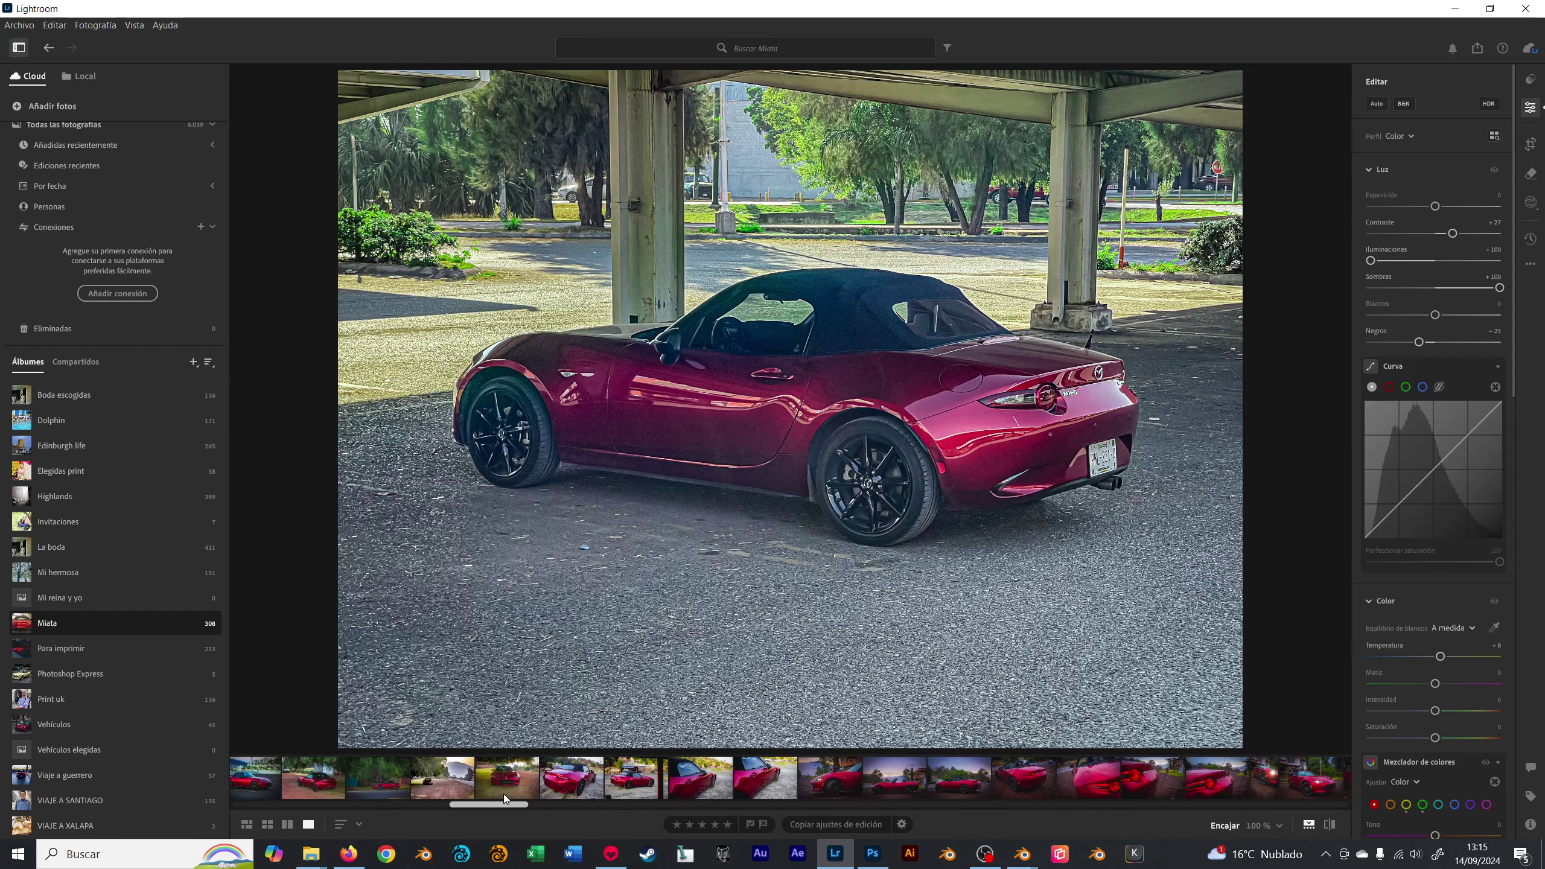
pyautogui.scroll(1, 503, 795)
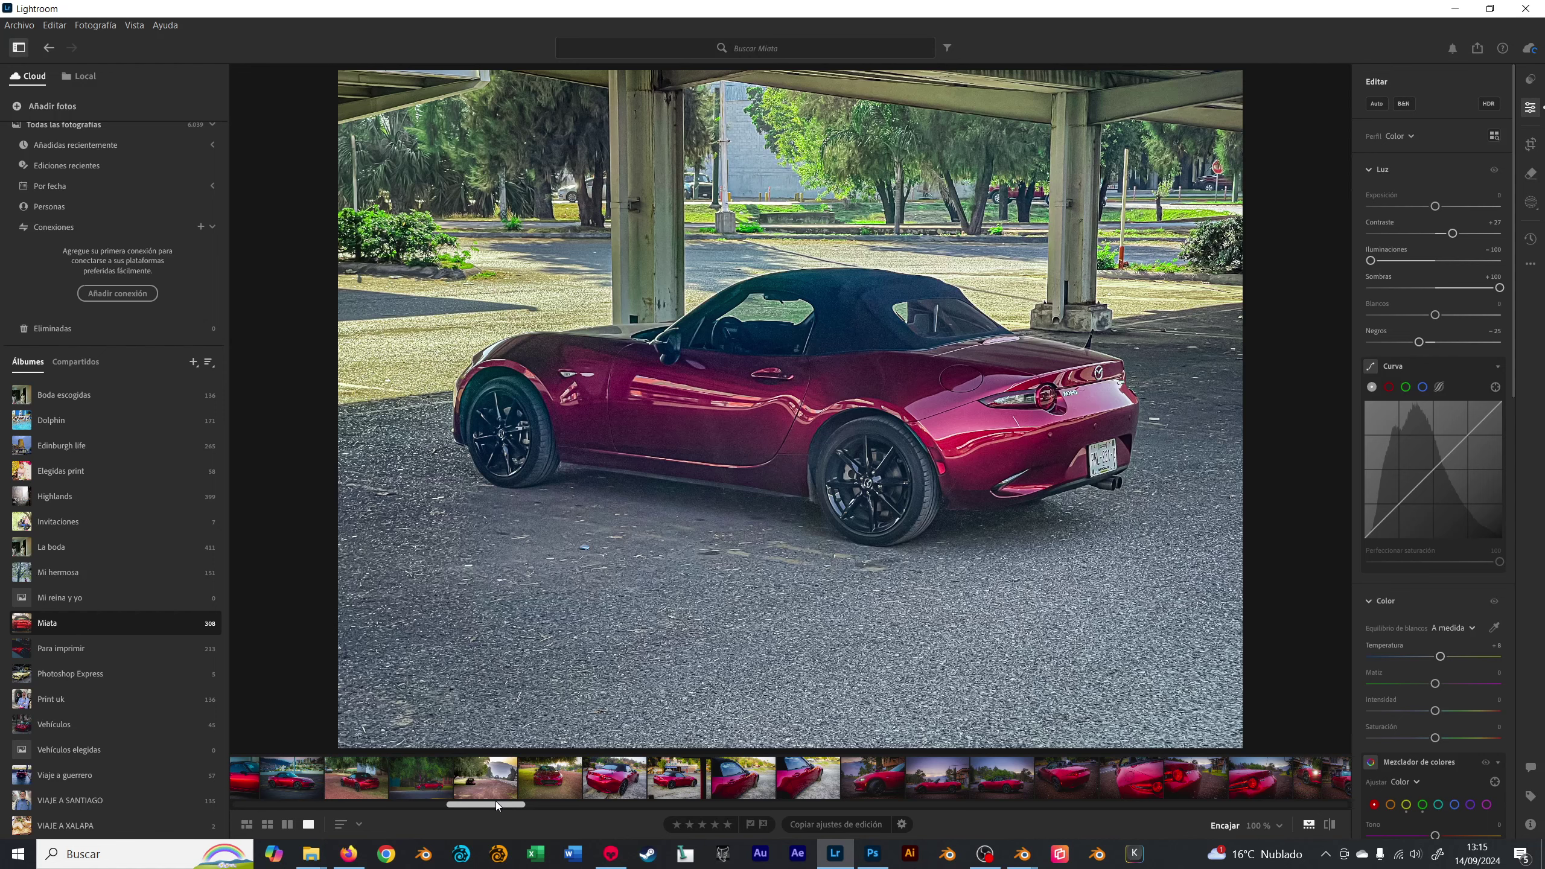
pyautogui.moveTo(494, 802); pyautogui.dragTo(454, 783)
pyautogui.click(454, 782)
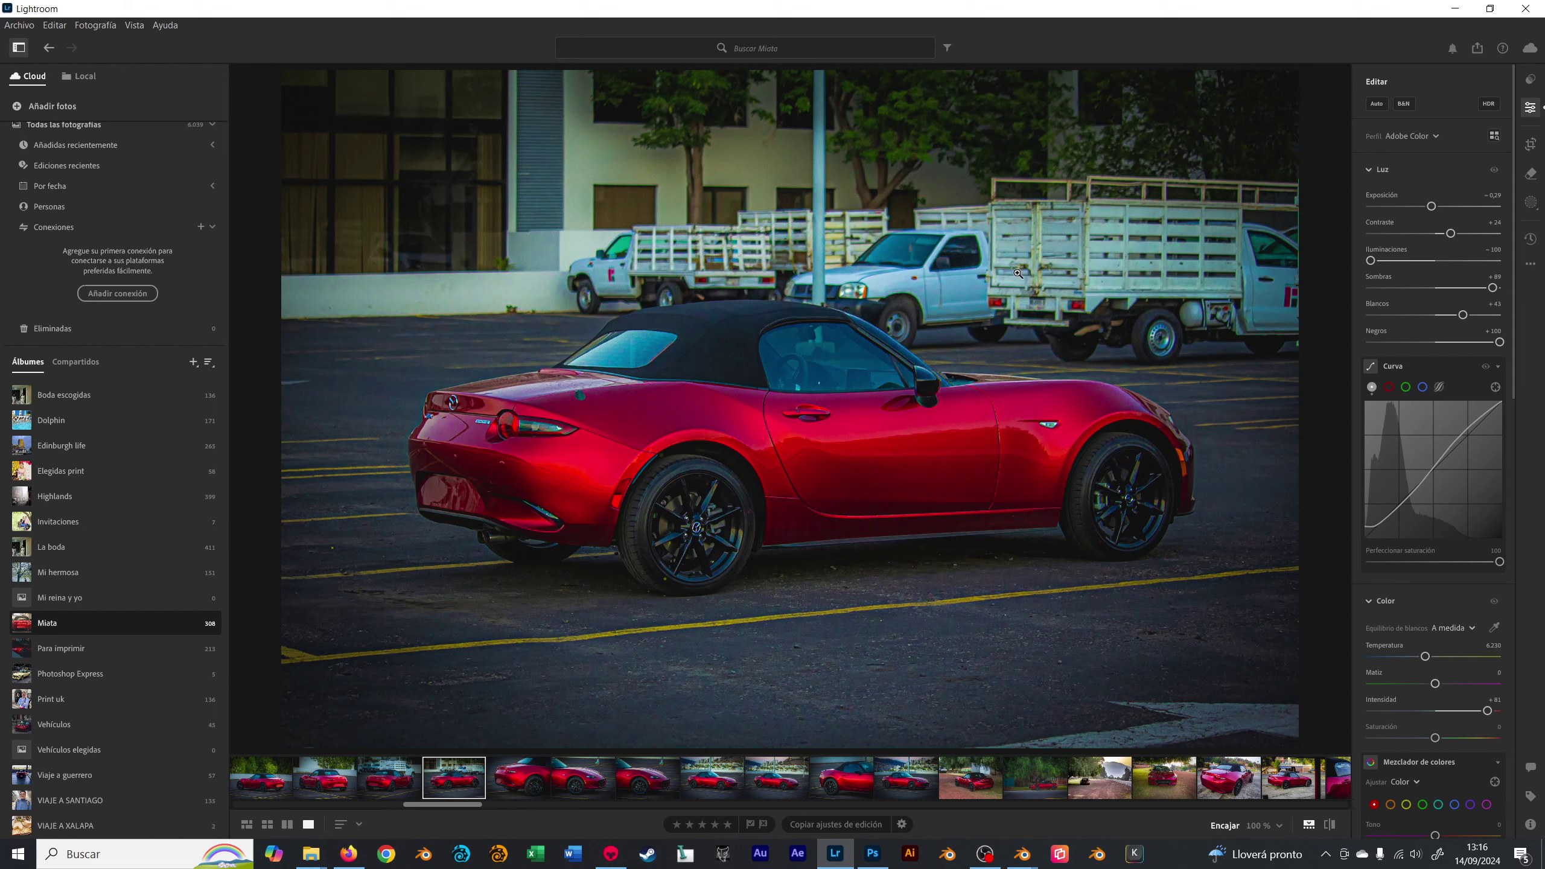
# - Export the Miata photo as a small JPG to the chosen folder and return to Vizcom
pyautogui.rightClick(849, 400)
pyautogui.moveTo(917, 409)
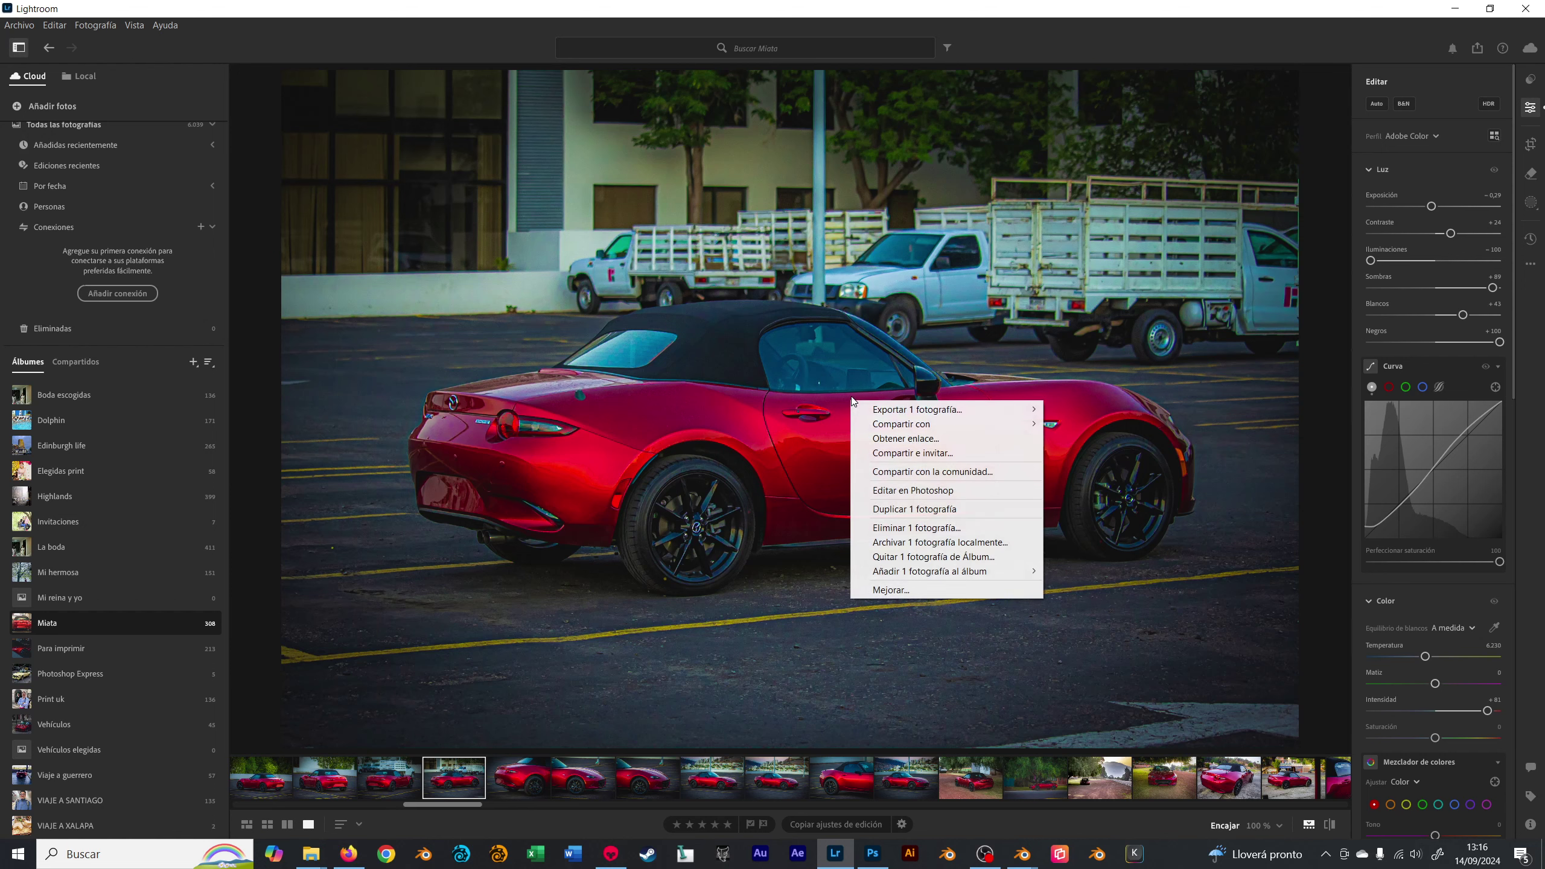
pyautogui.click(1090, 428)
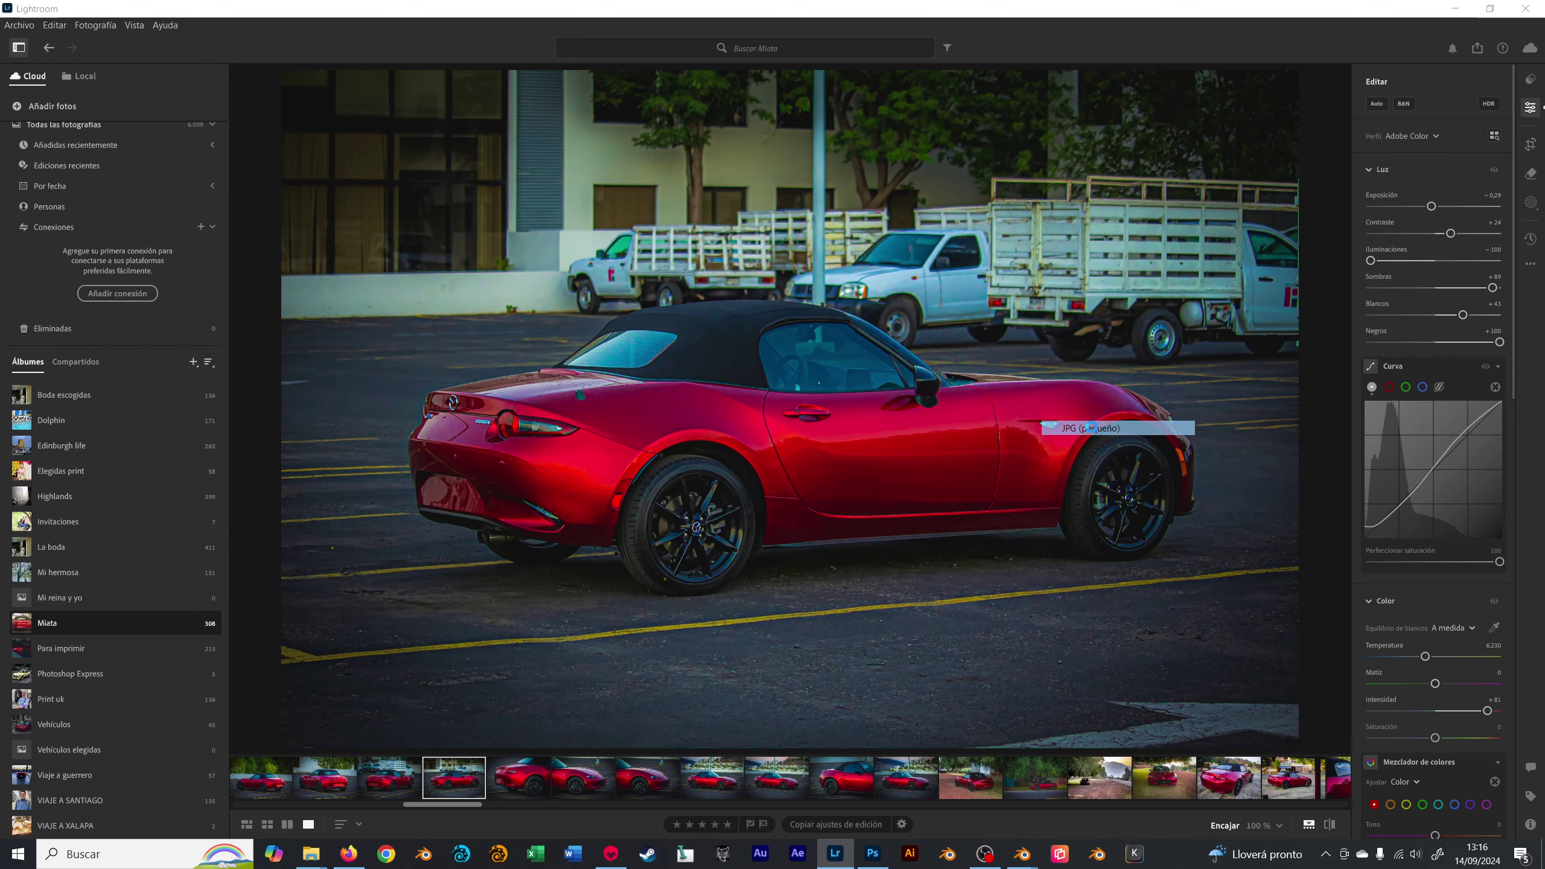
pyautogui.click(1003, 638)
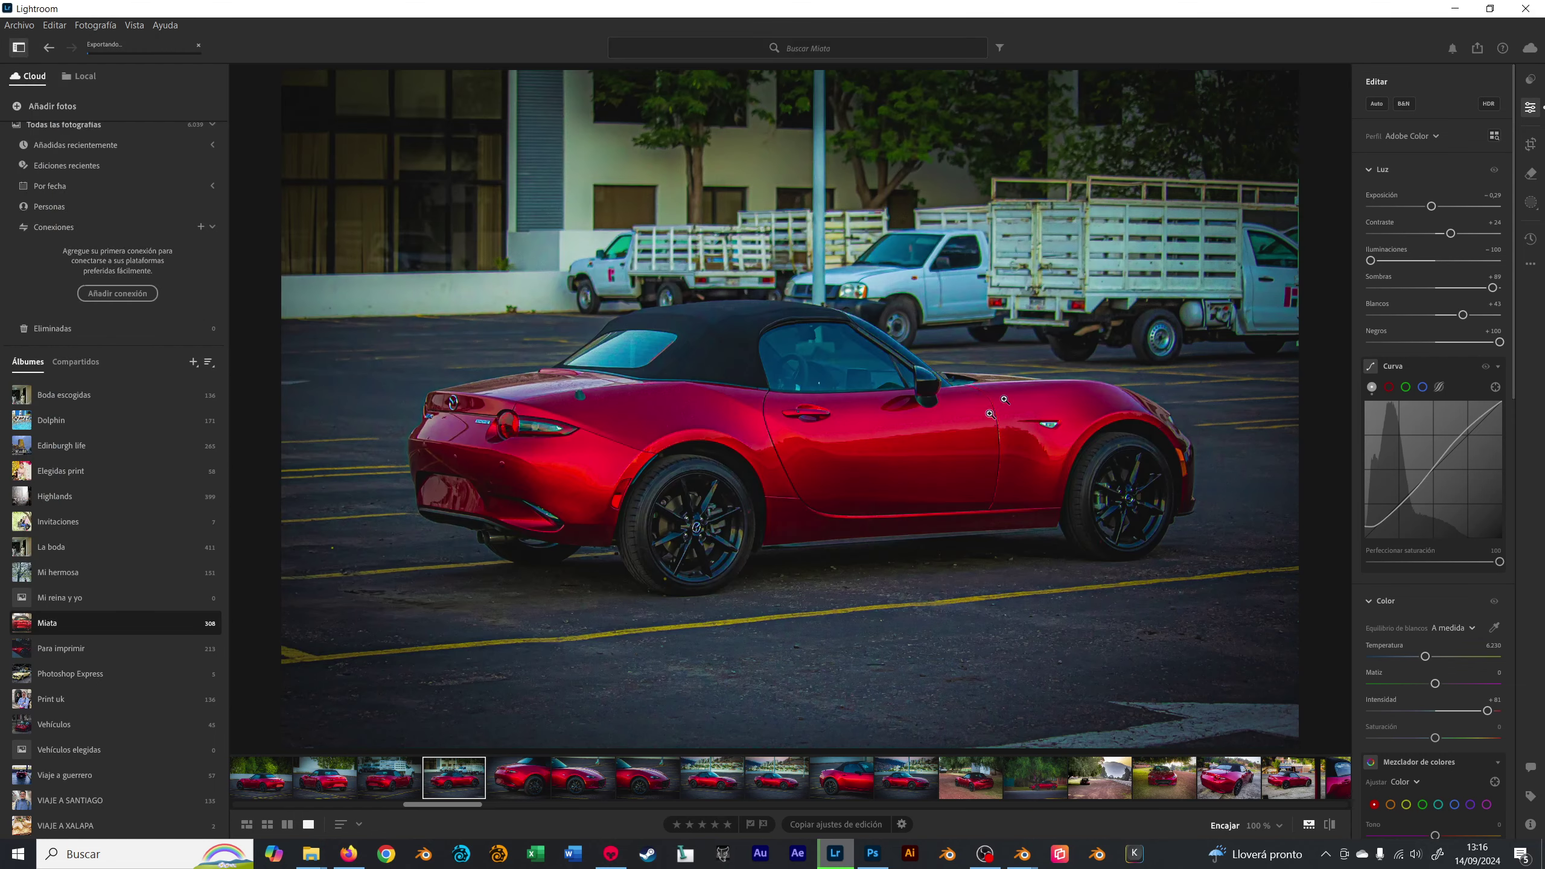
pyautogui.click(349, 852)
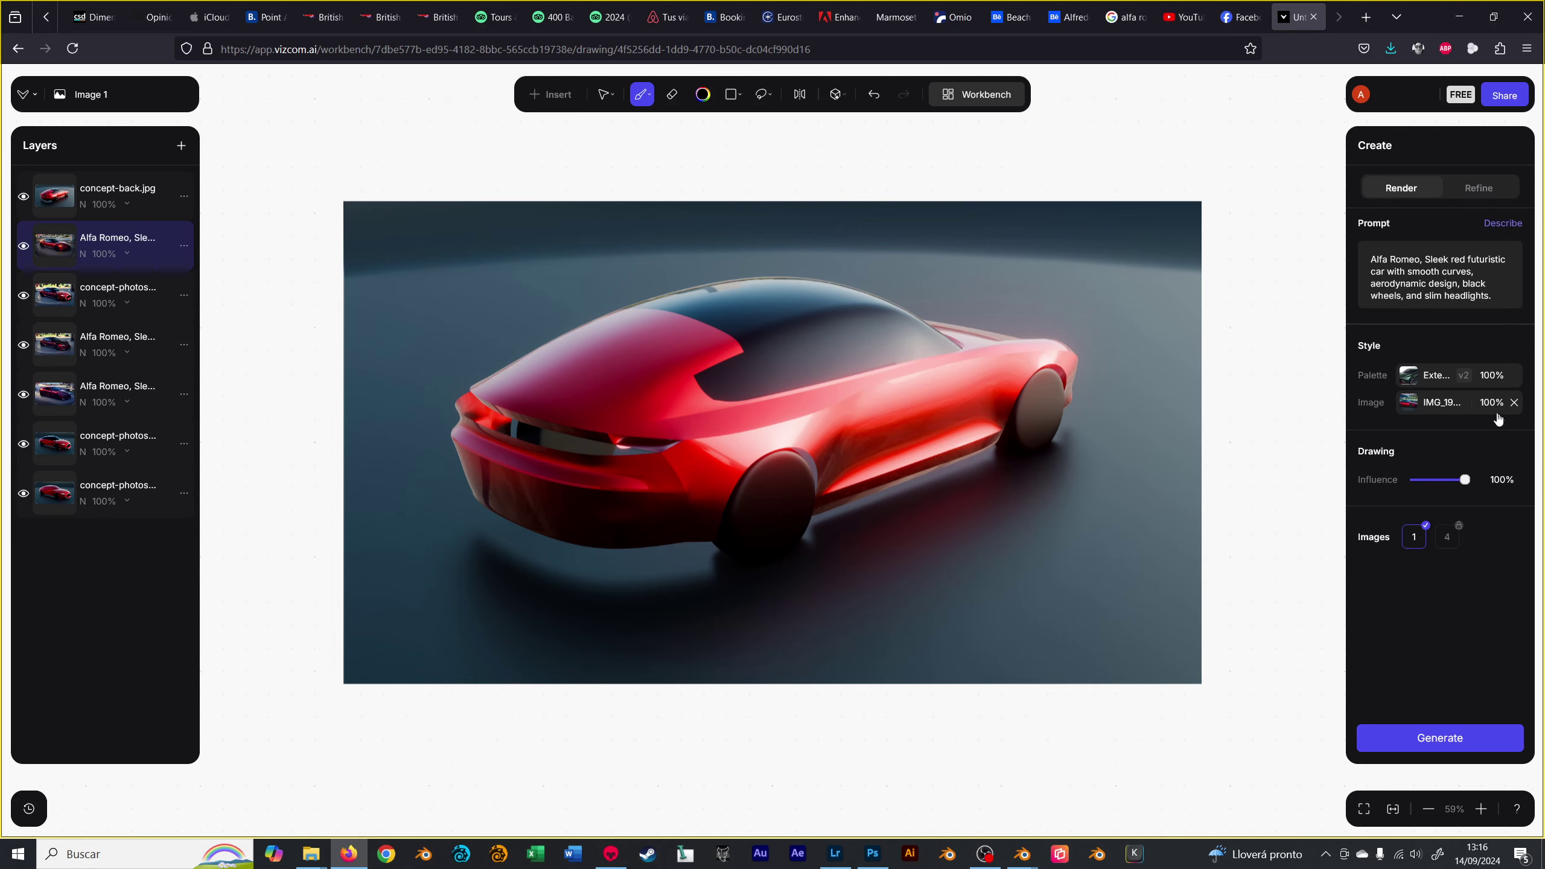
# - Swap the style reference for IMG_1968.jpg and generate the parking-lot render of the concept
pyautogui.click(1514, 404)
pyautogui.click(1413, 411)
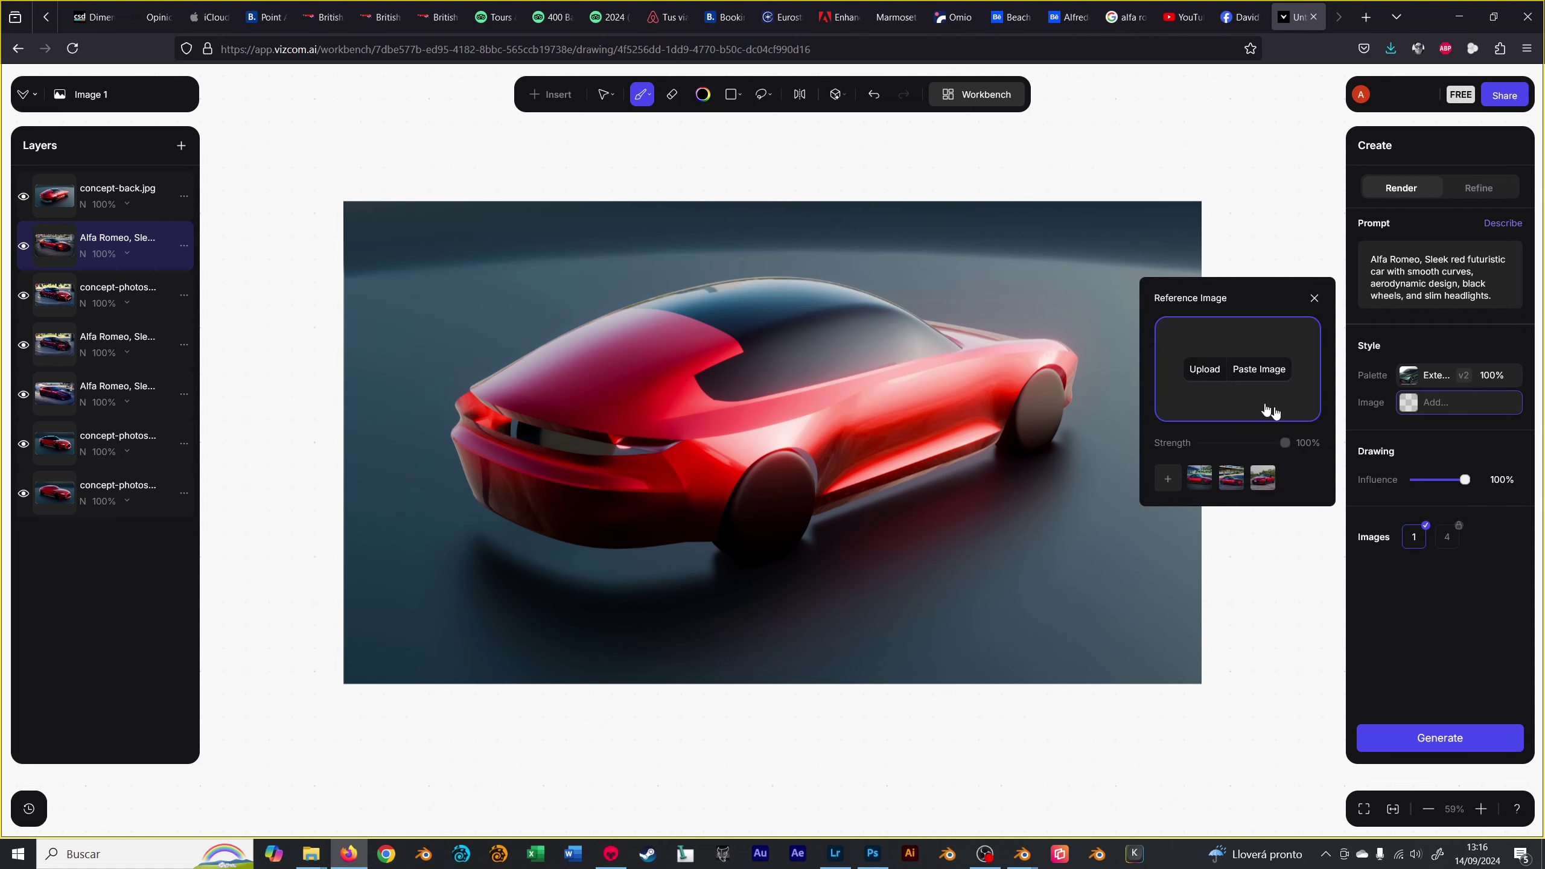
pyautogui.click(1202, 369)
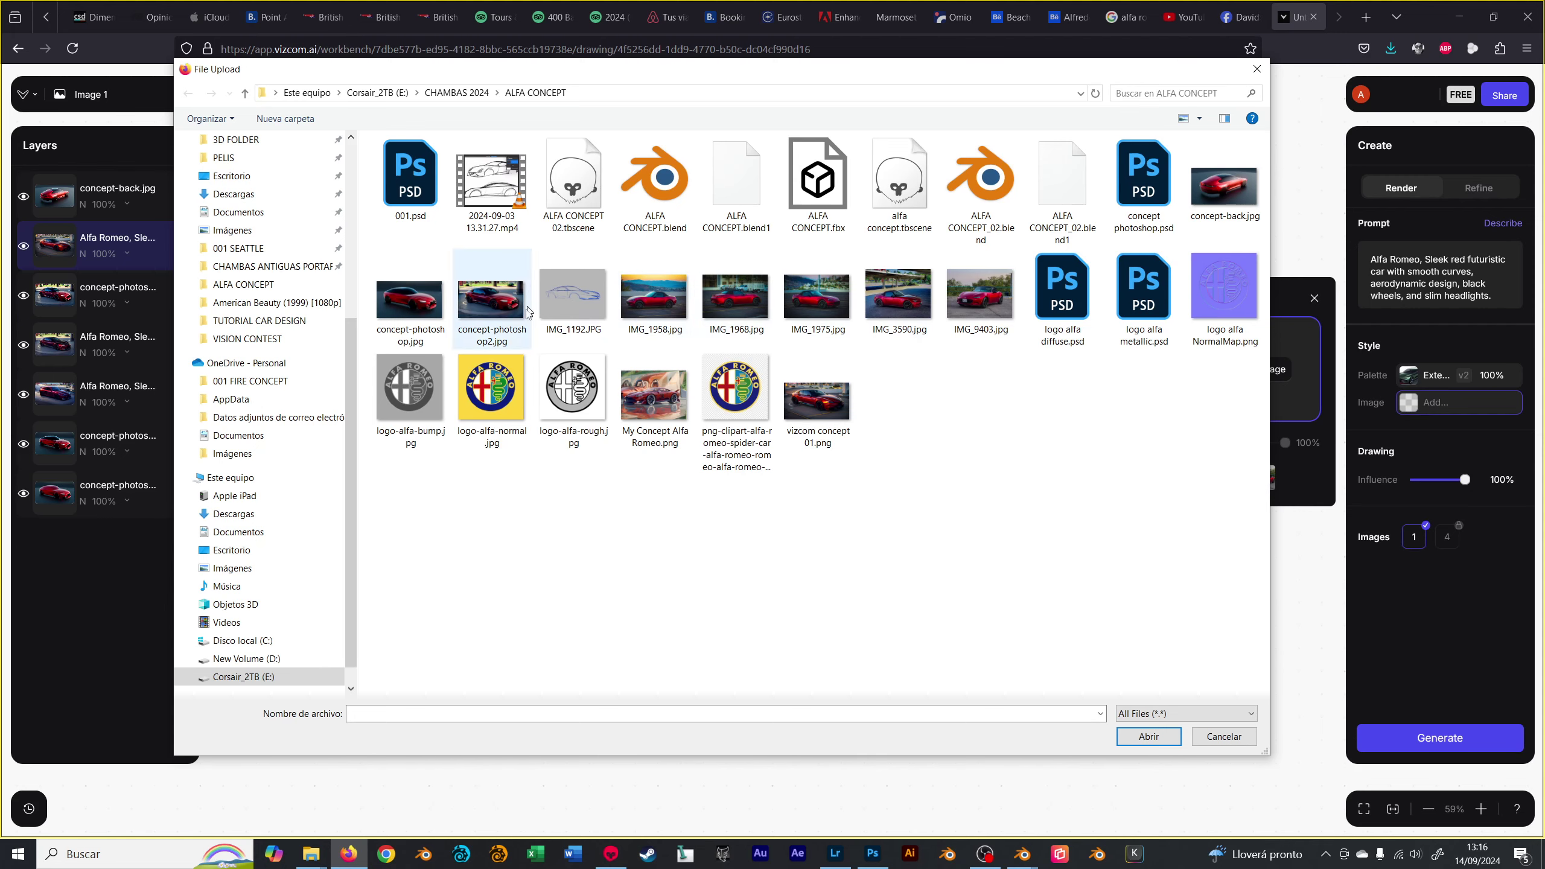
pyautogui.doubleClick(743, 299)
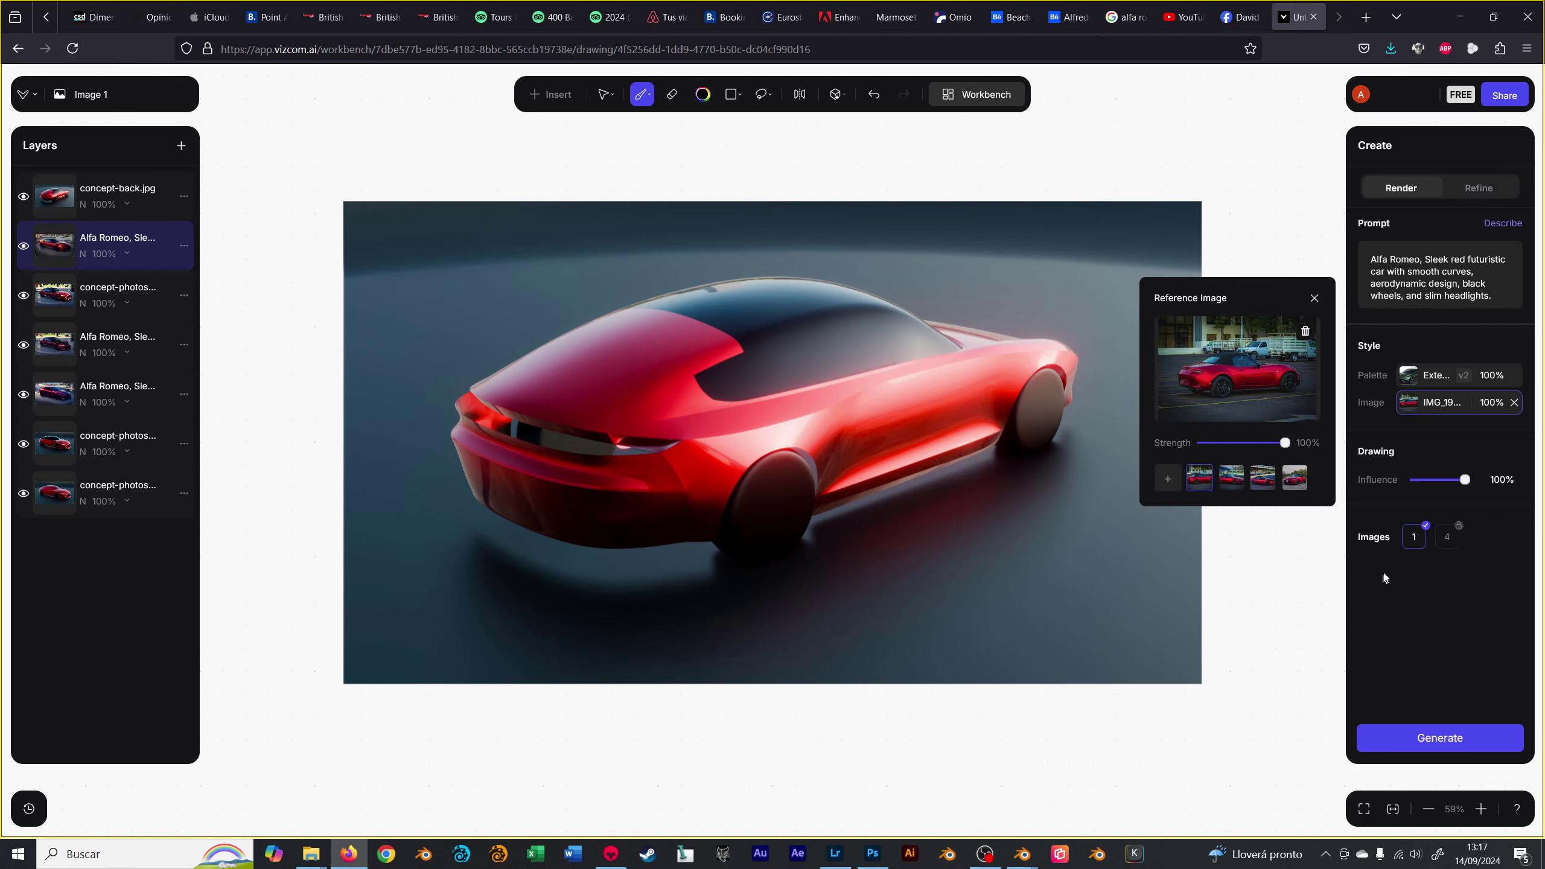
pyautogui.click(1436, 735)
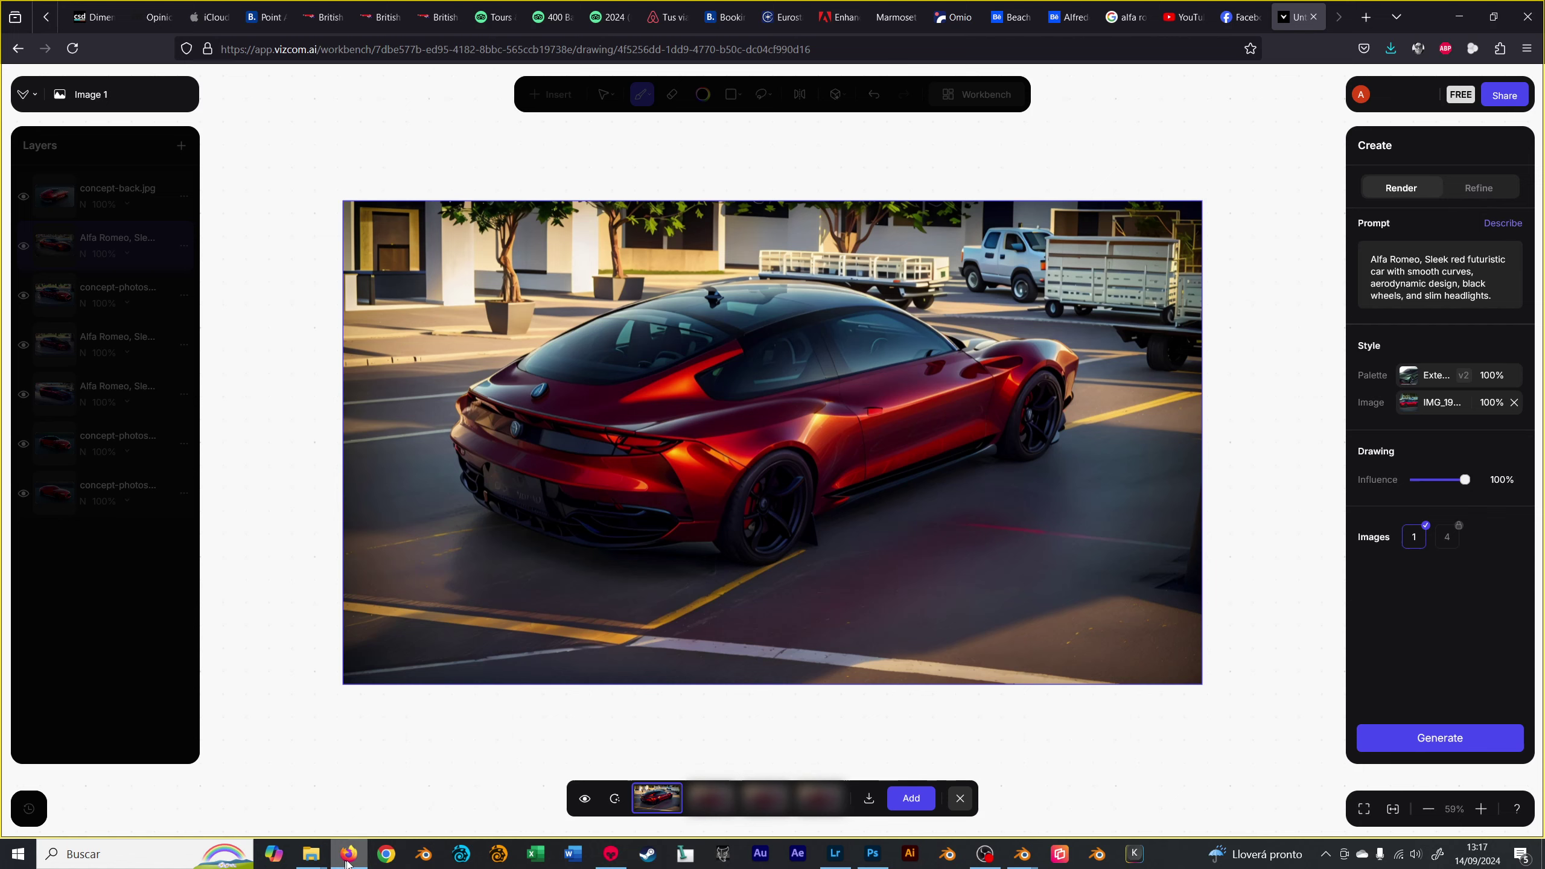
# - In Lightroom, find and open the Miata photo taken in front of the restaurant
pyautogui.click(836, 854)
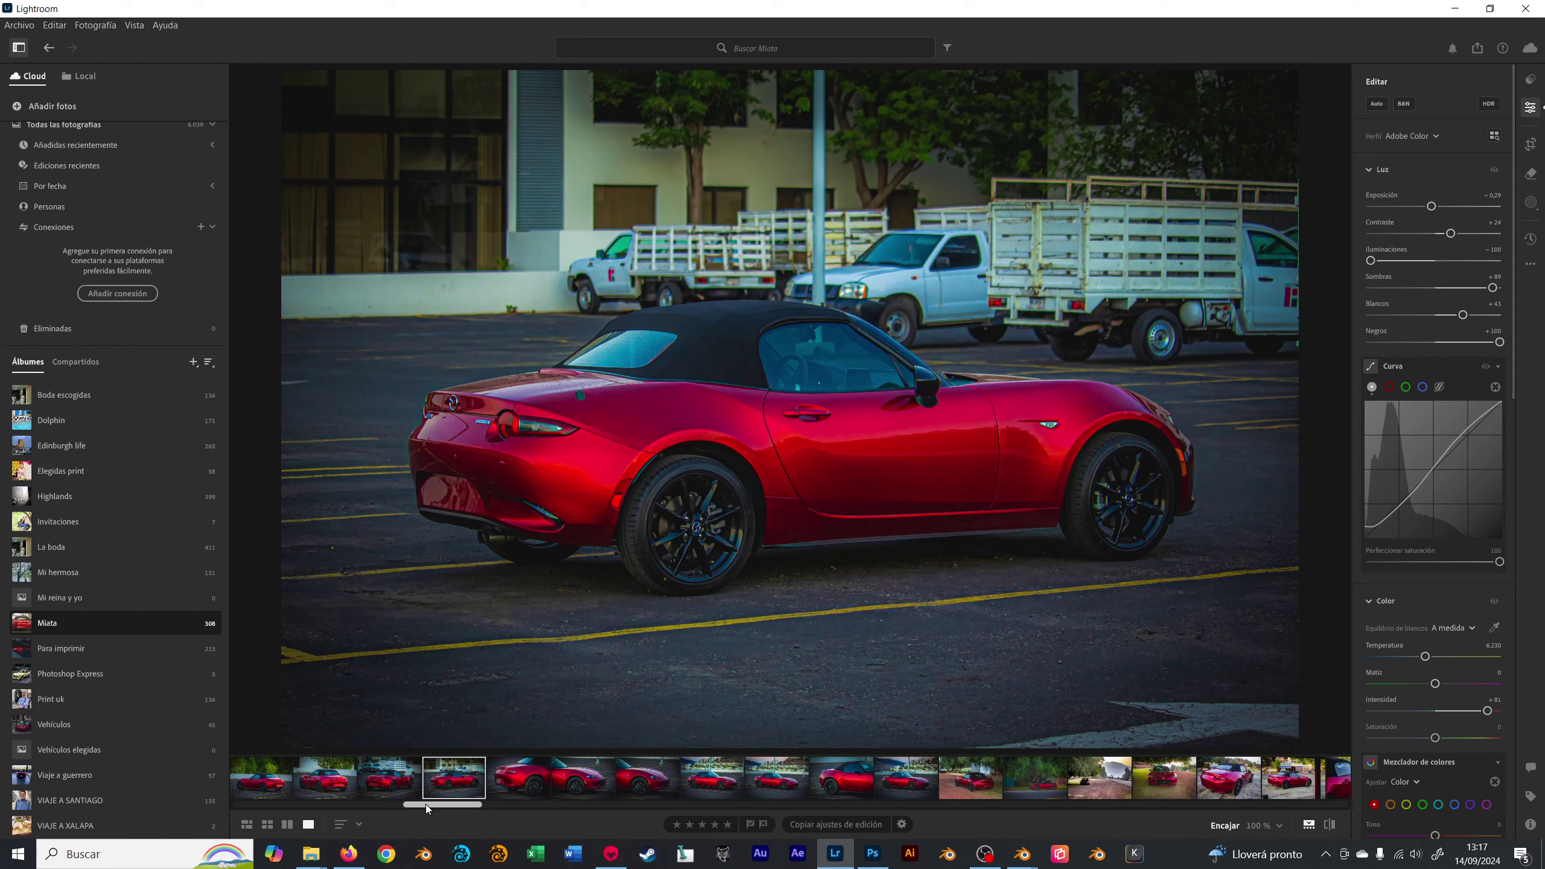
pyautogui.moveTo(427, 808); pyautogui.dragTo(254, 795)
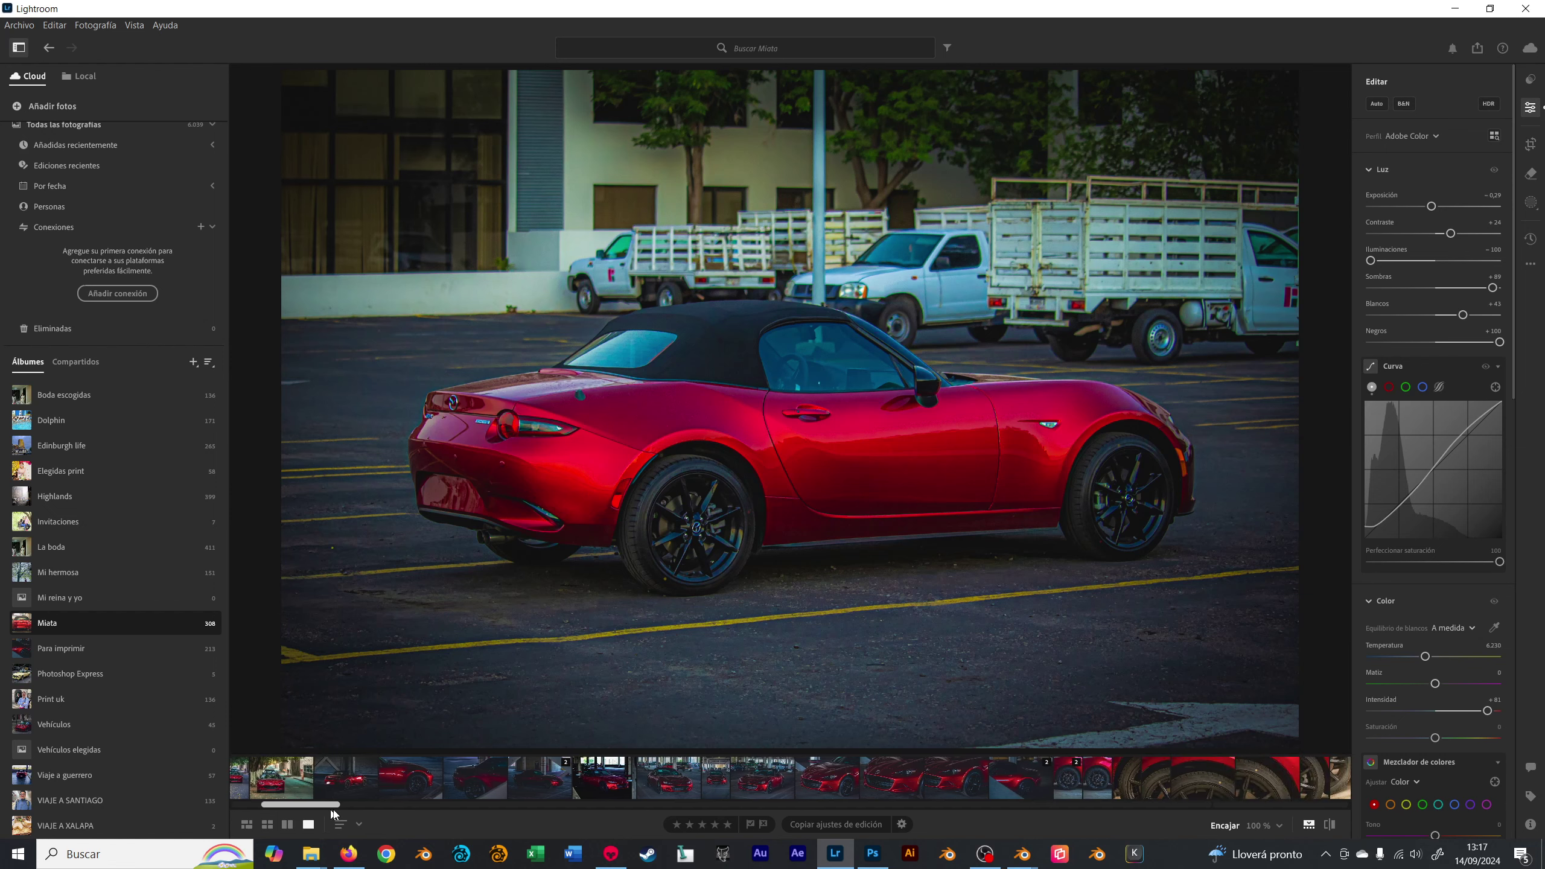
pyautogui.moveTo(296, 806); pyautogui.dragTo(498, 805)
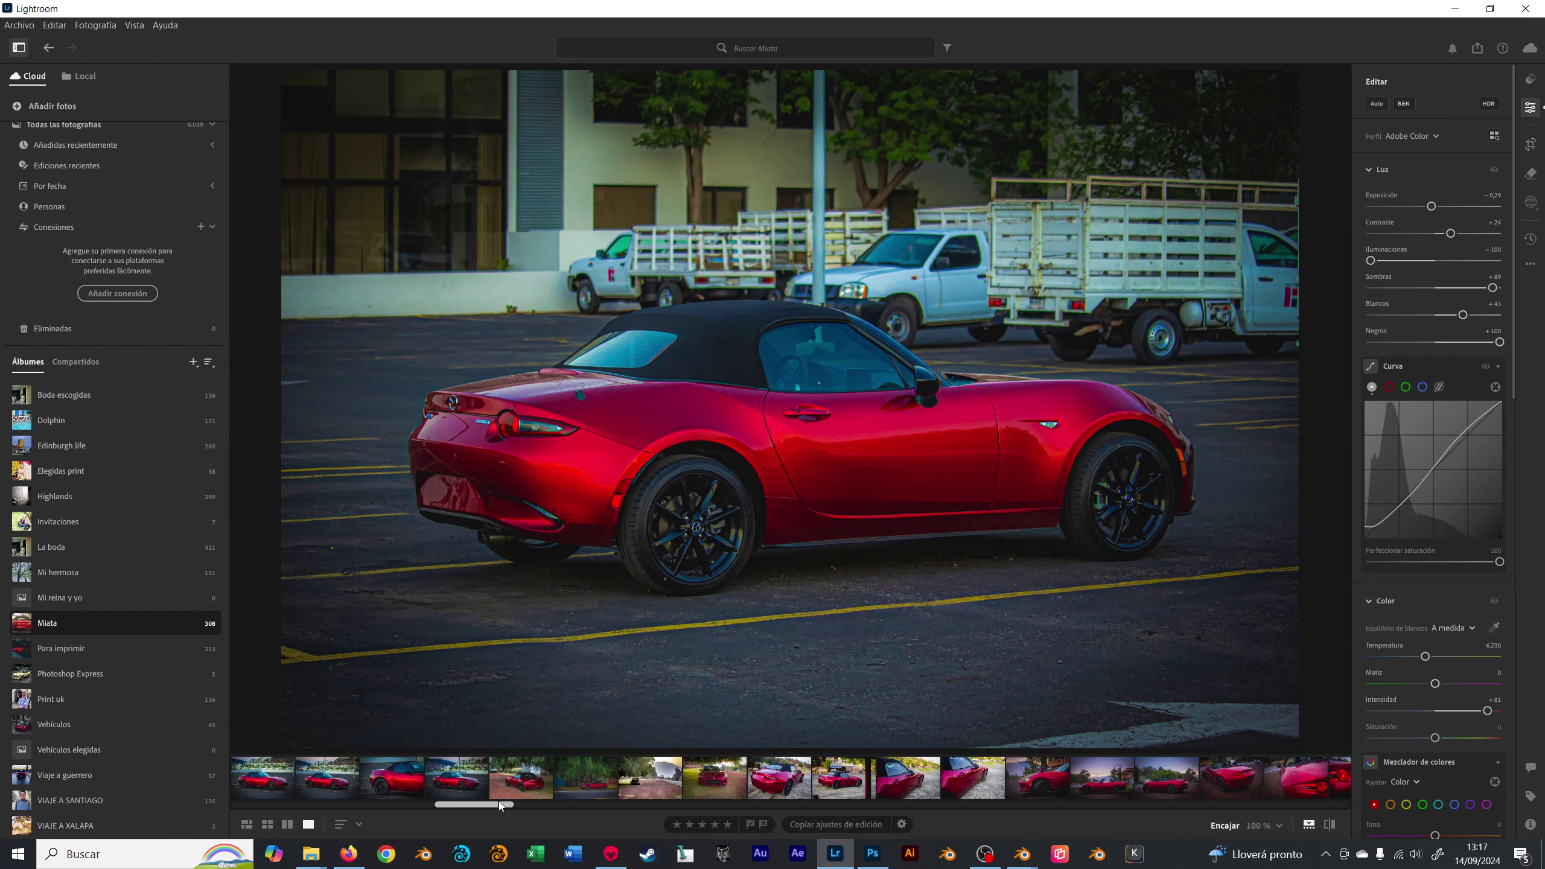
pyautogui.click(862, 779)
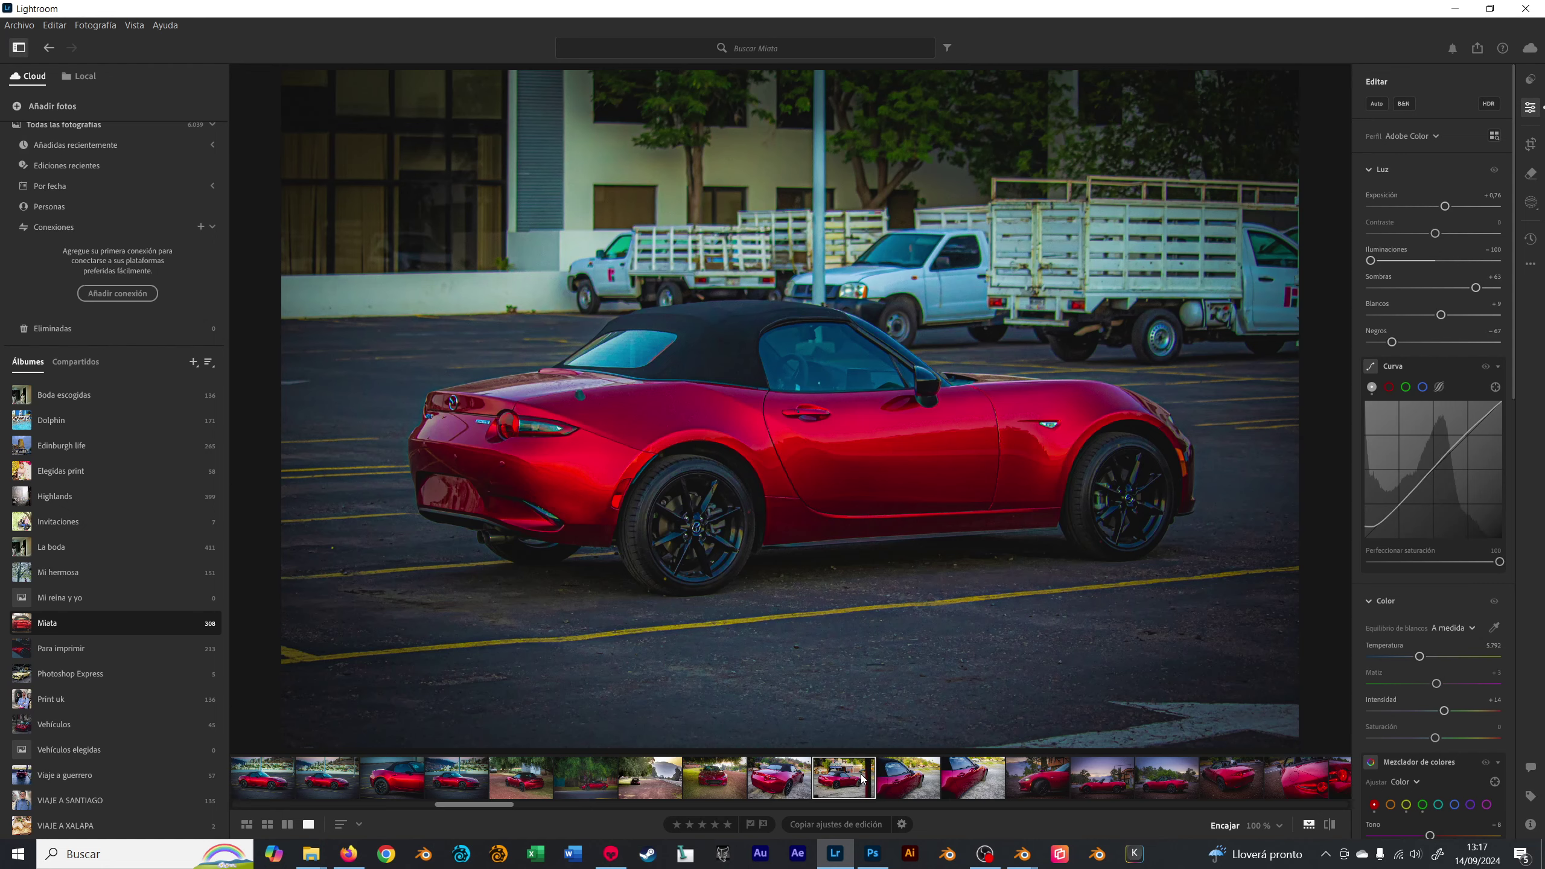
# - Export the restaurant Miata photo to the chosen folder and switch back to Vizcom
pyautogui.rightClick(923, 520)
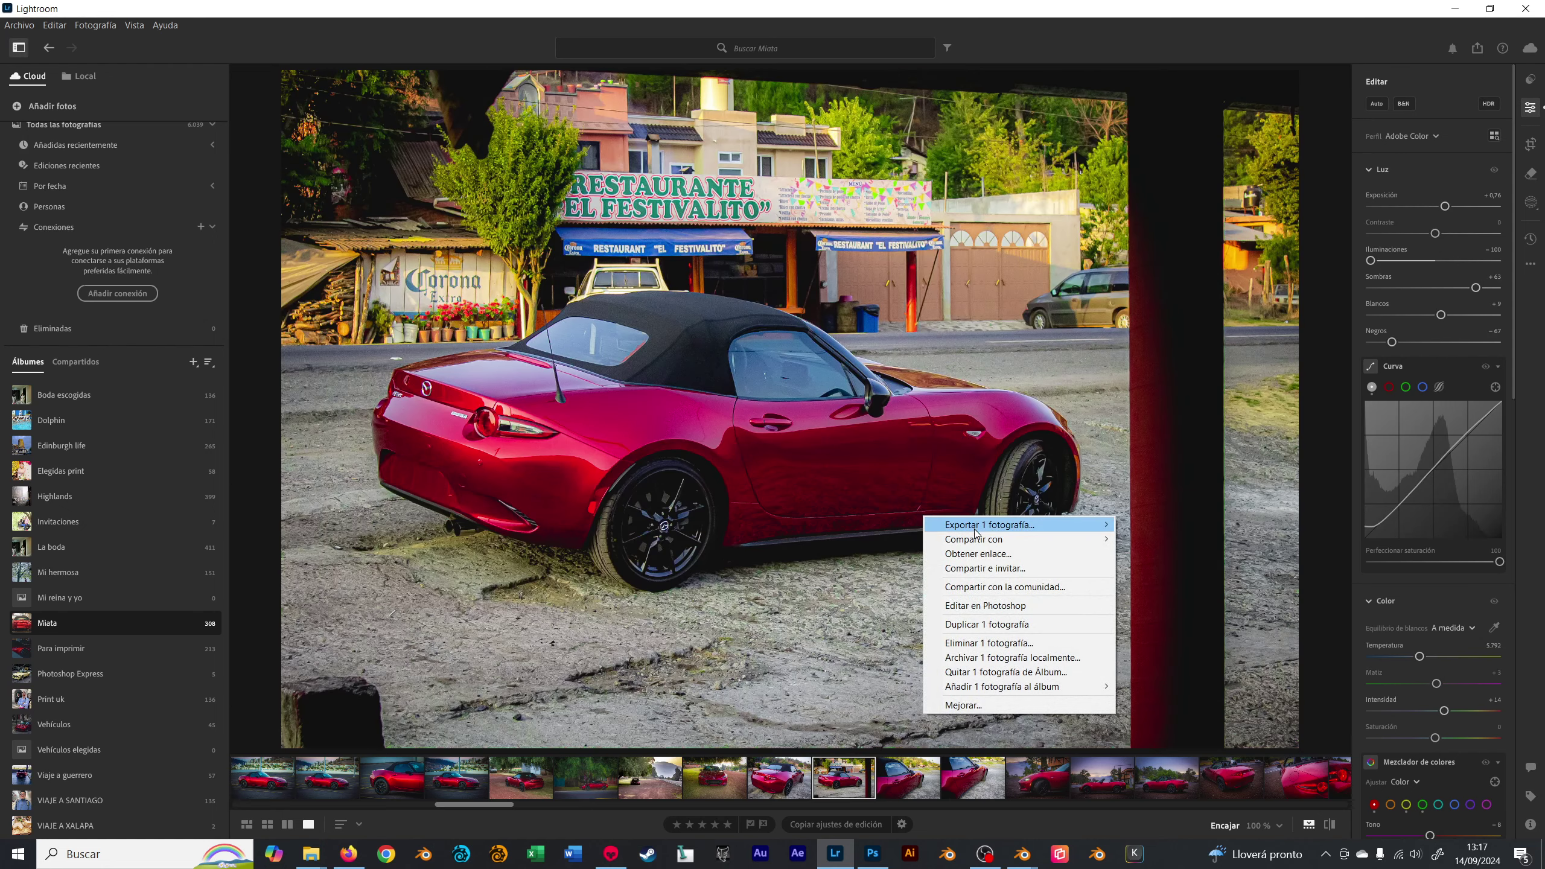
pyautogui.moveTo(989, 525)
pyautogui.click(1147, 544)
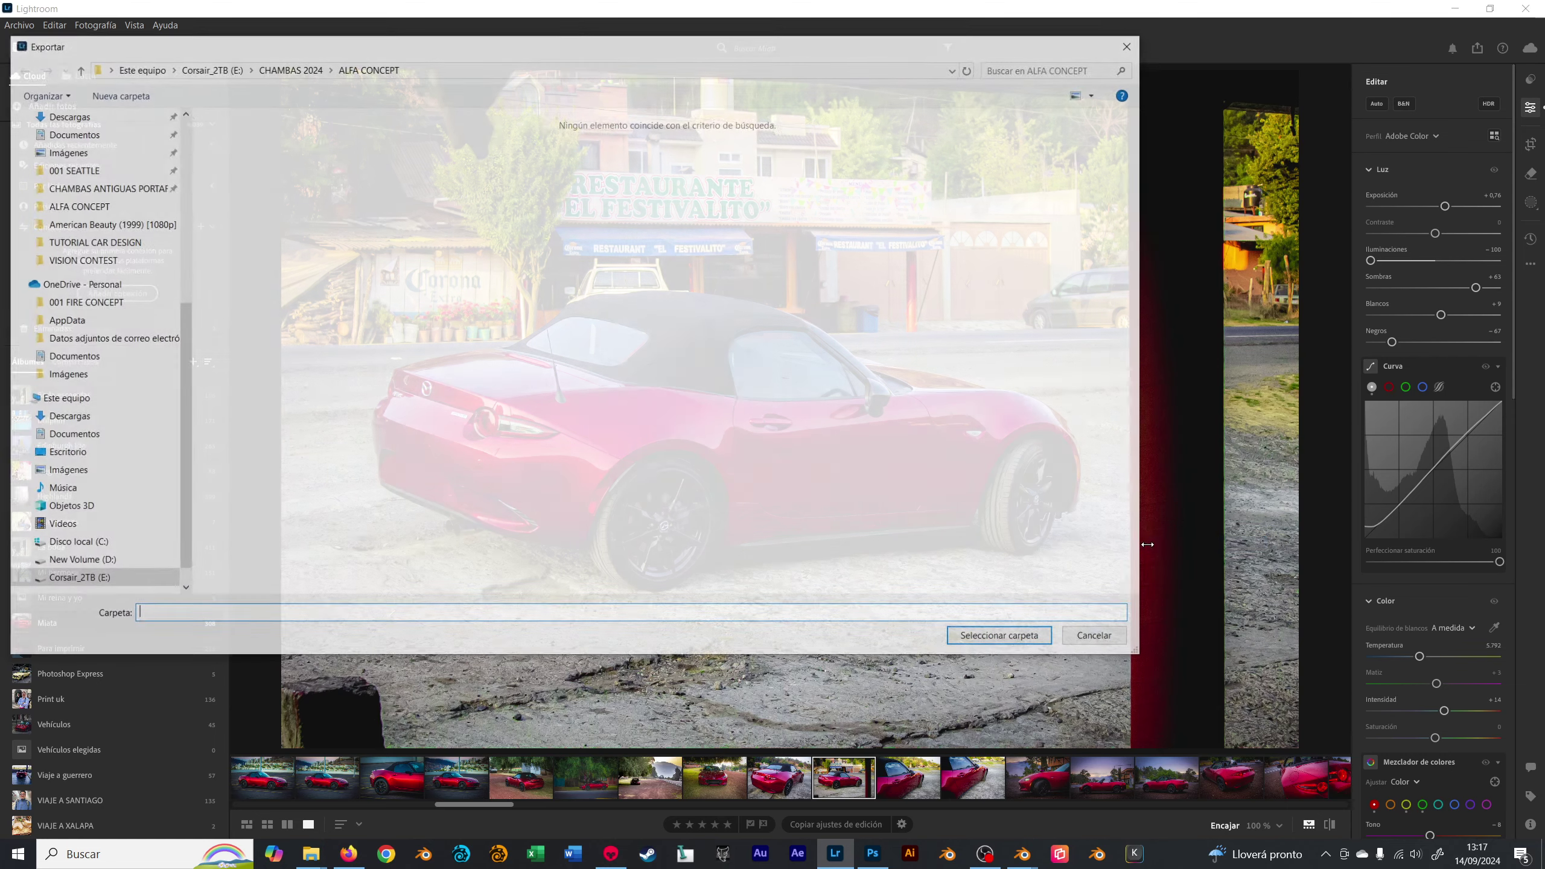
pyautogui.click(1019, 644)
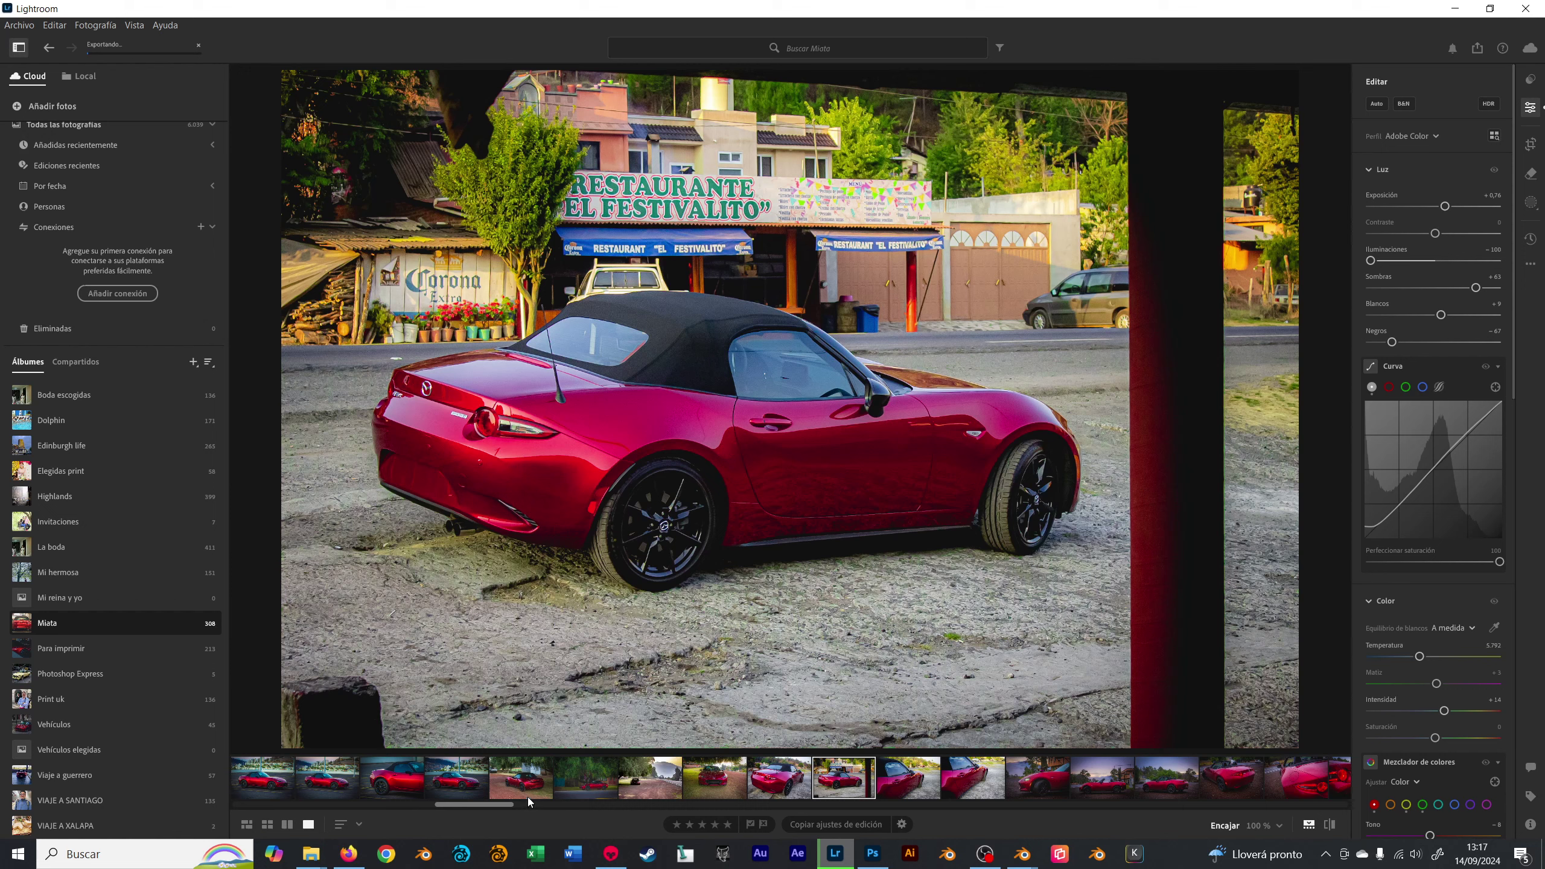
pyautogui.moveTo(491, 803); pyautogui.dragTo(512, 806)
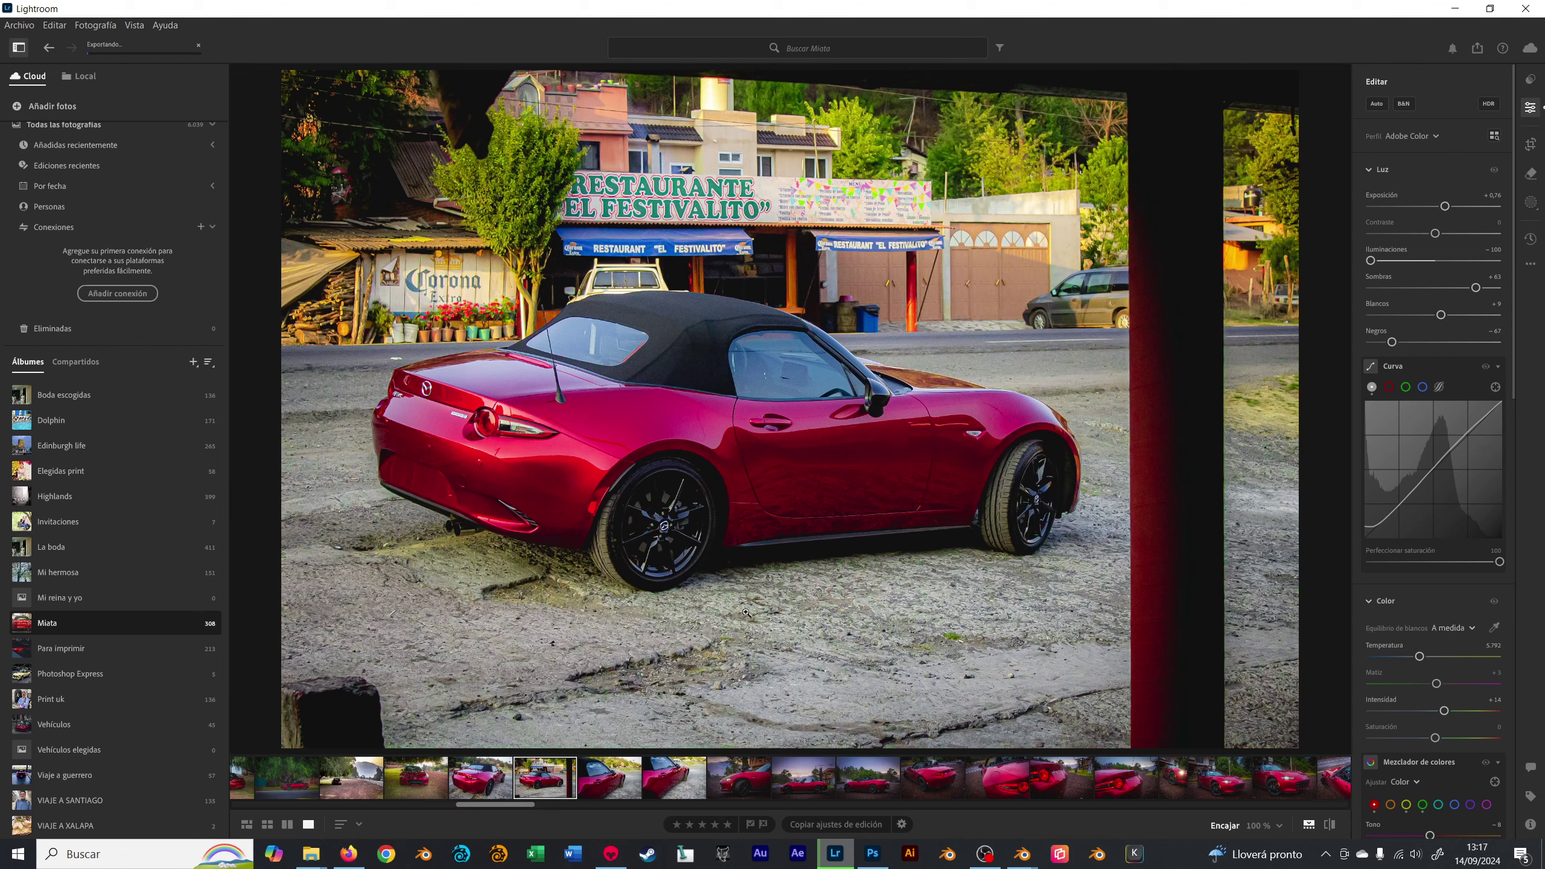
pyautogui.hotkey('alt', 'Tab')
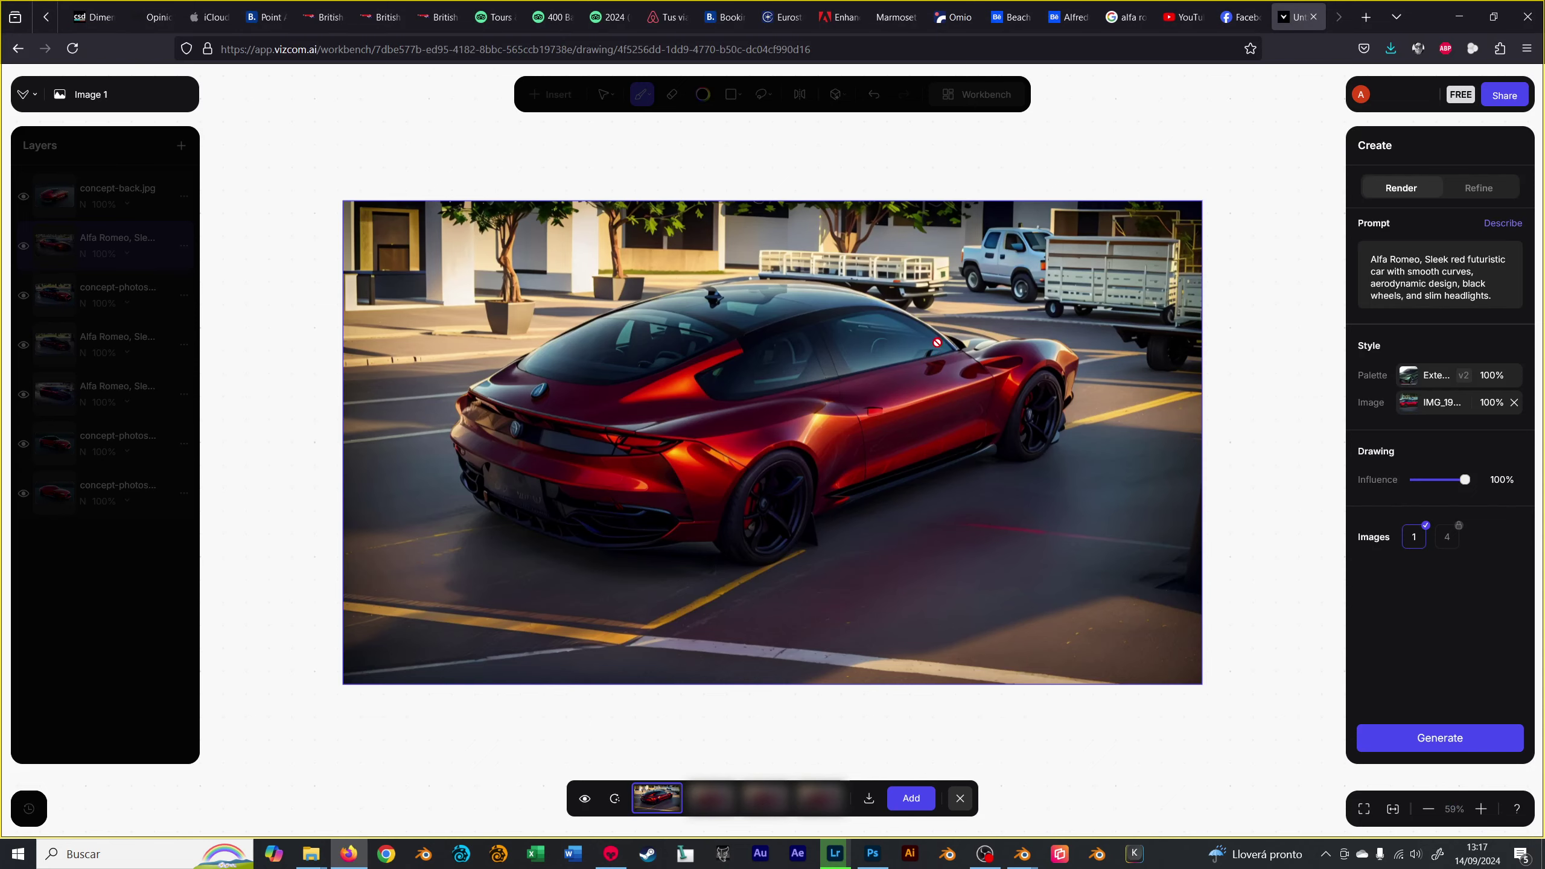
pyautogui.hotkey('alt', 'Tab')
# - Paste the new clay car render into the Photoshop car document as a new layer
pyautogui.click(747, 359)
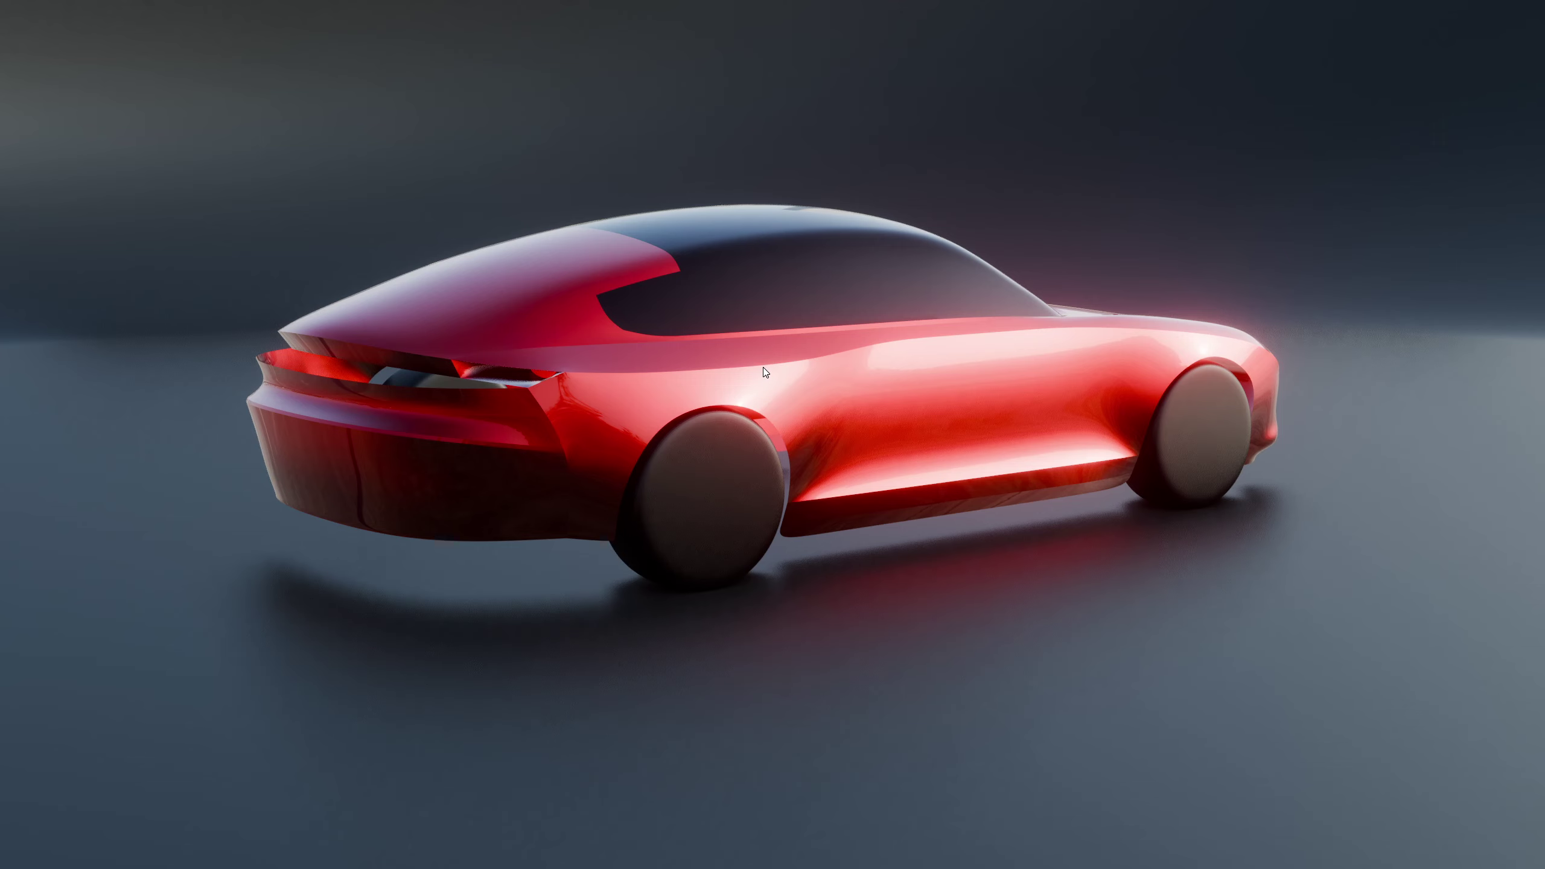
pyautogui.hotkey('alt', 'Tab')
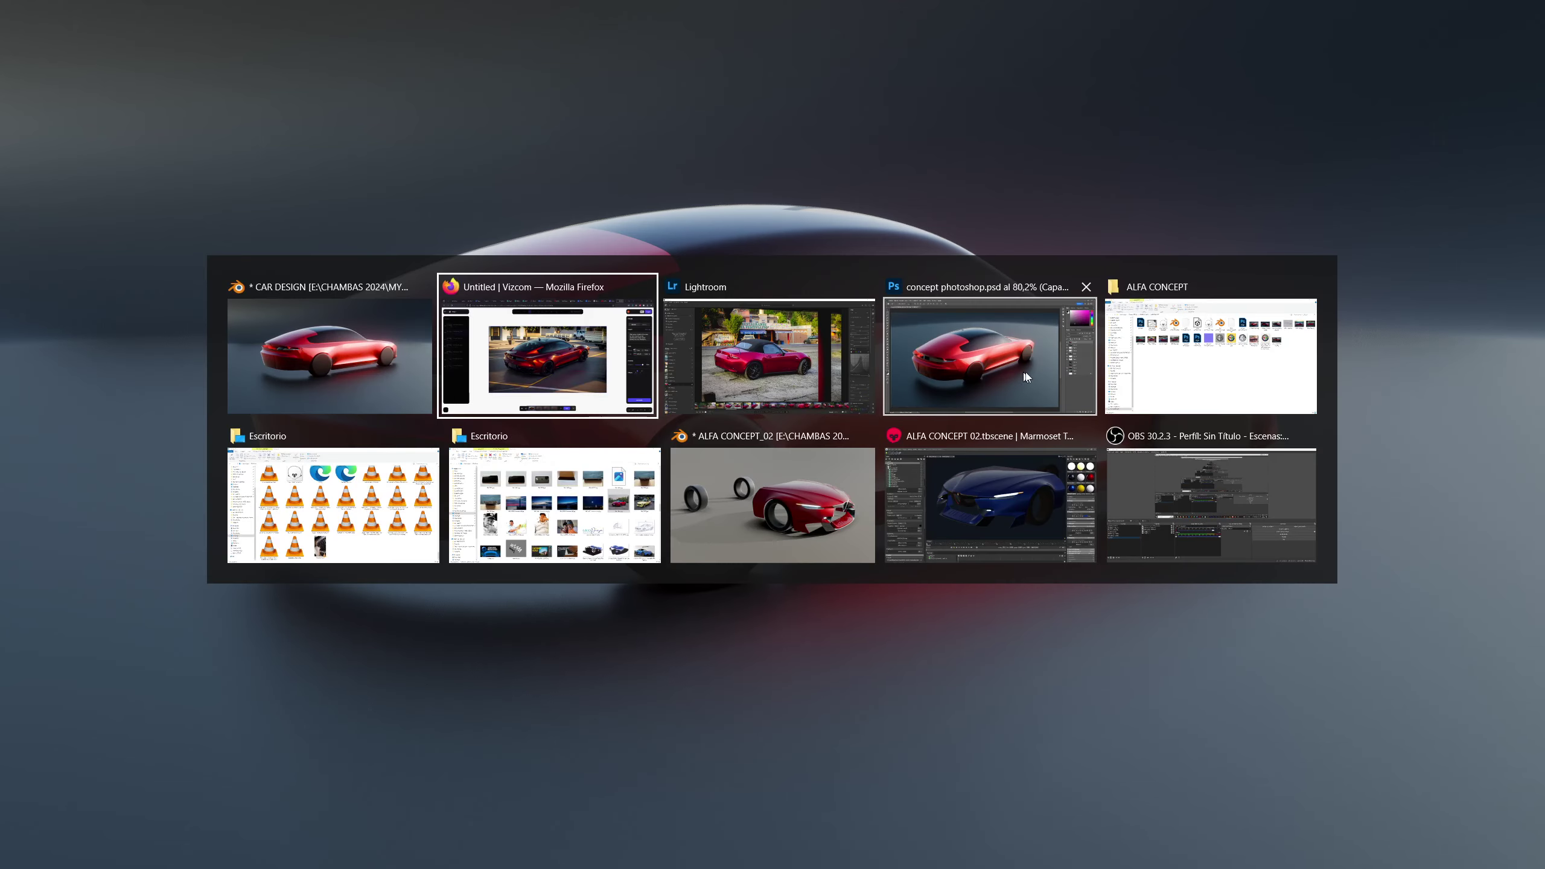
pyautogui.click(1022, 376)
pyautogui.hotkey('ctrl', 'v')
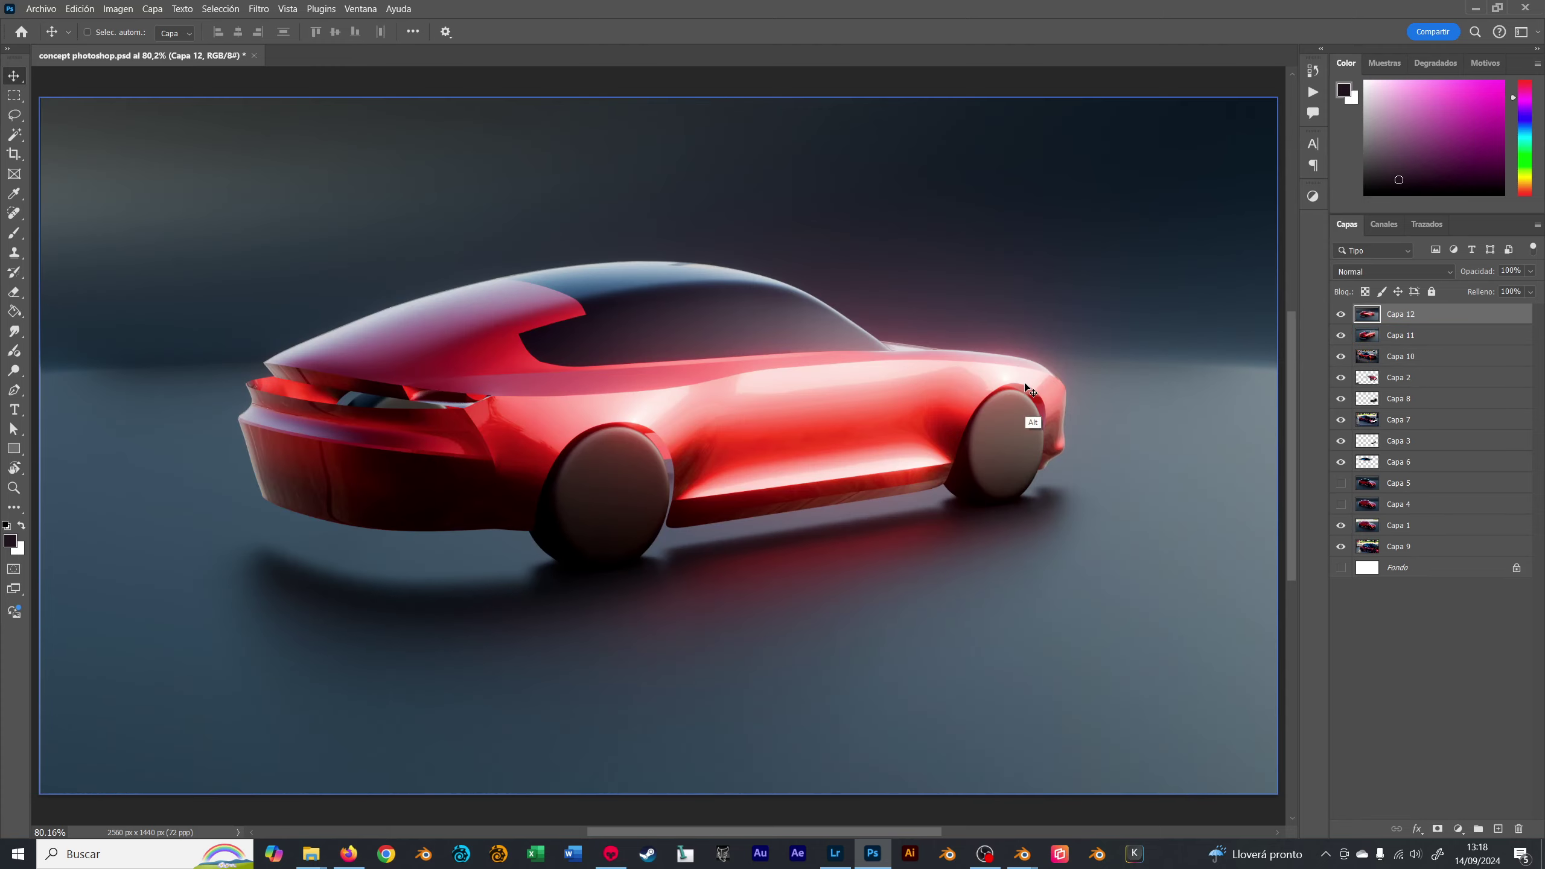
# - Export the image as a web JPEG, overwriting concept-back.jpg
pyautogui.hotkey('ctrl', 'alt', 'shift', 's')
pyautogui.press('Return')
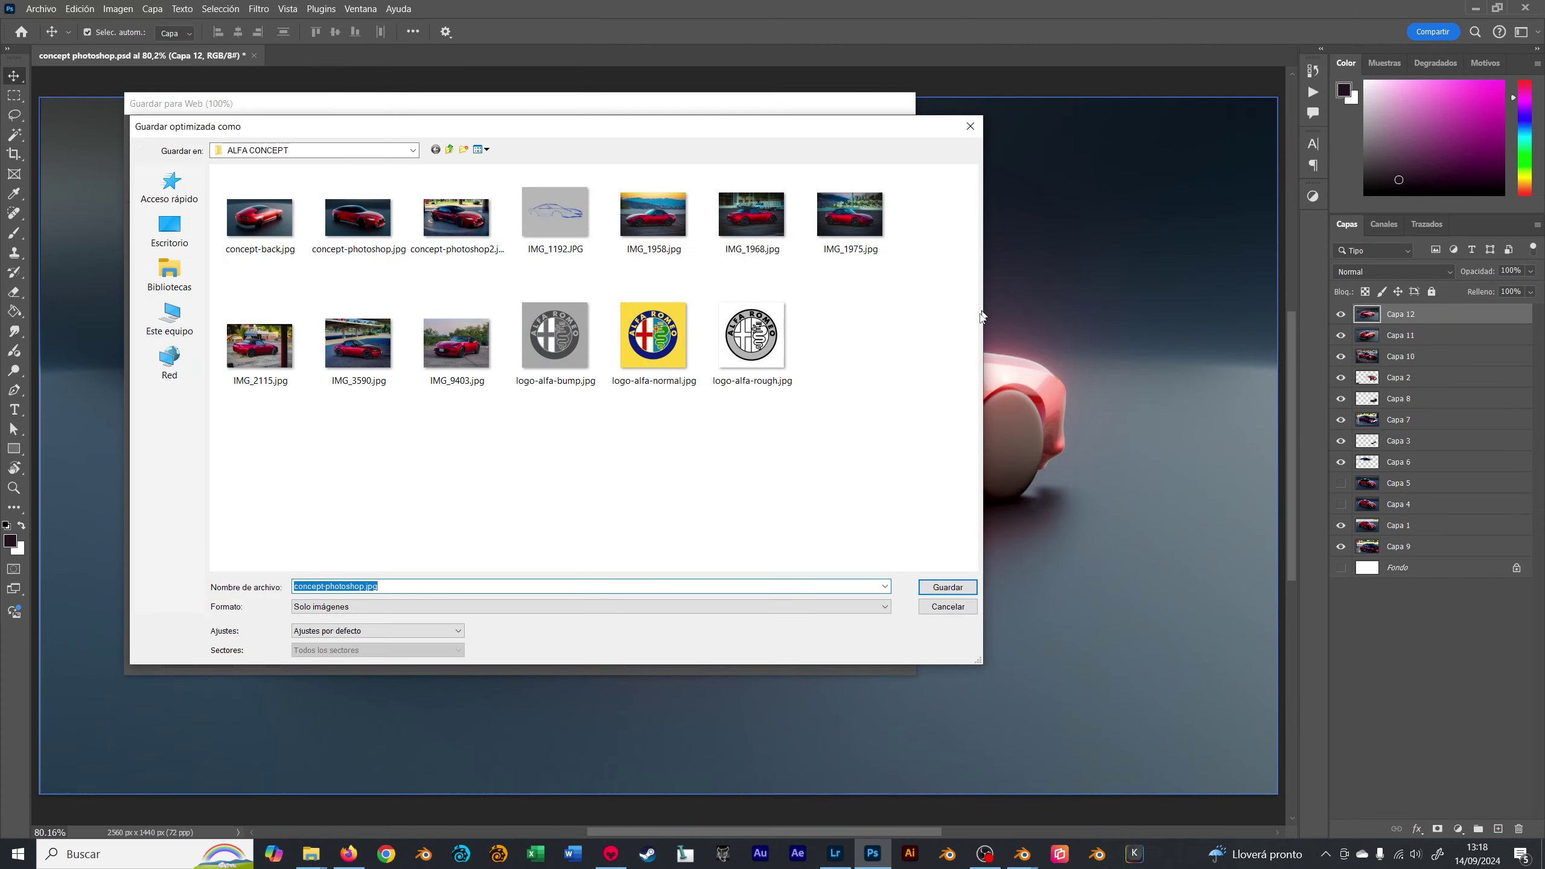
pyautogui.click(275, 230)
pyautogui.doubleClick(279, 230)
pyautogui.click(872, 407)
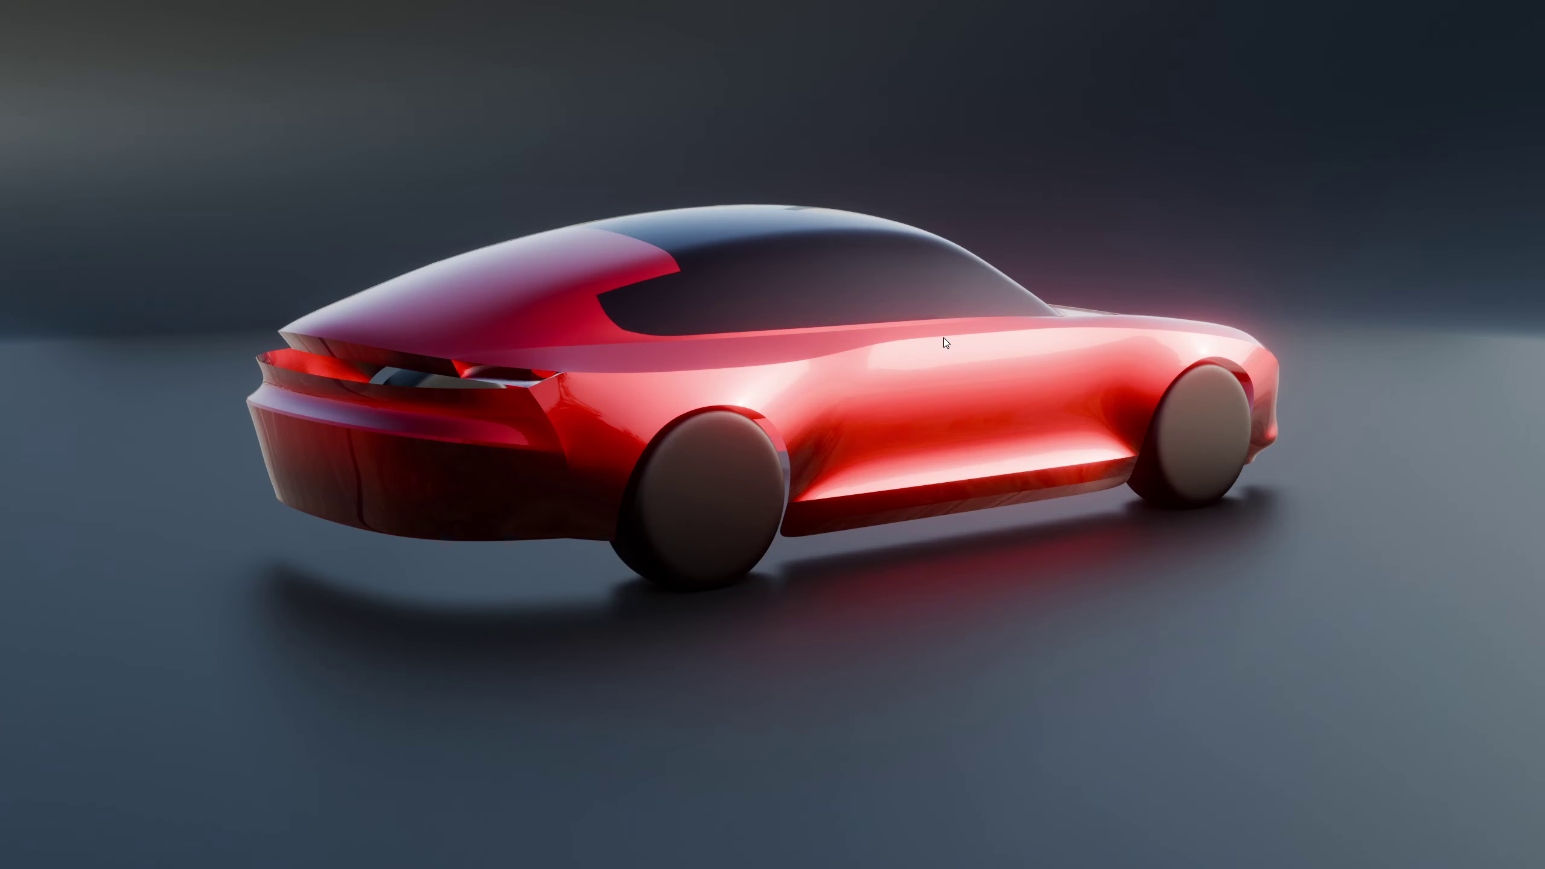
pyautogui.hotkey('alt', 'Tab')
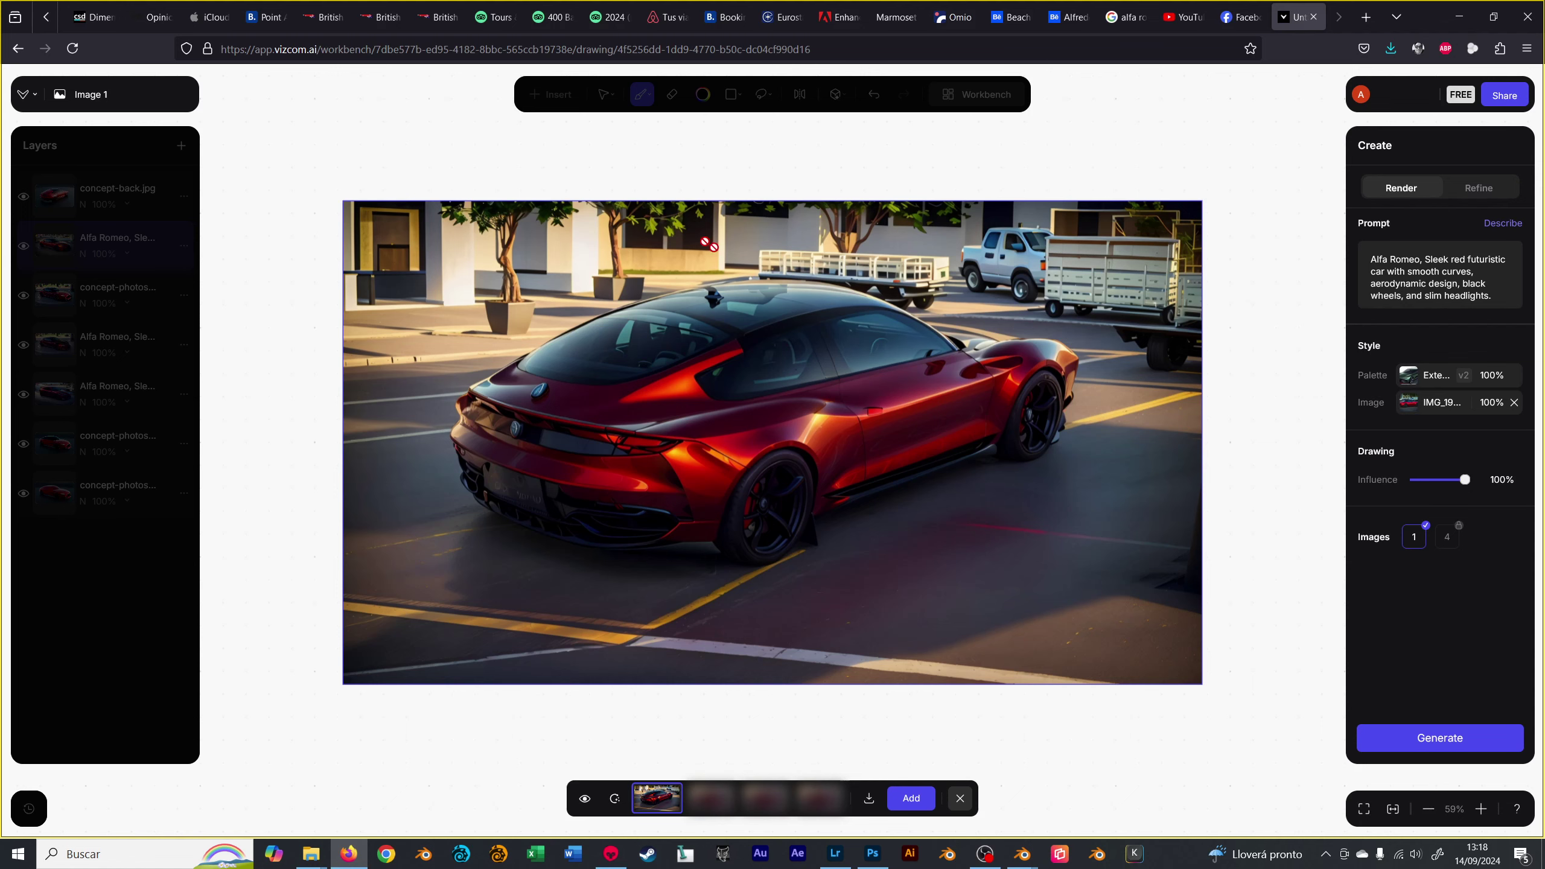
# - Upload concept-back.jpg as the top Vizcom layer and generate a render from it
pyautogui.click(959, 798)
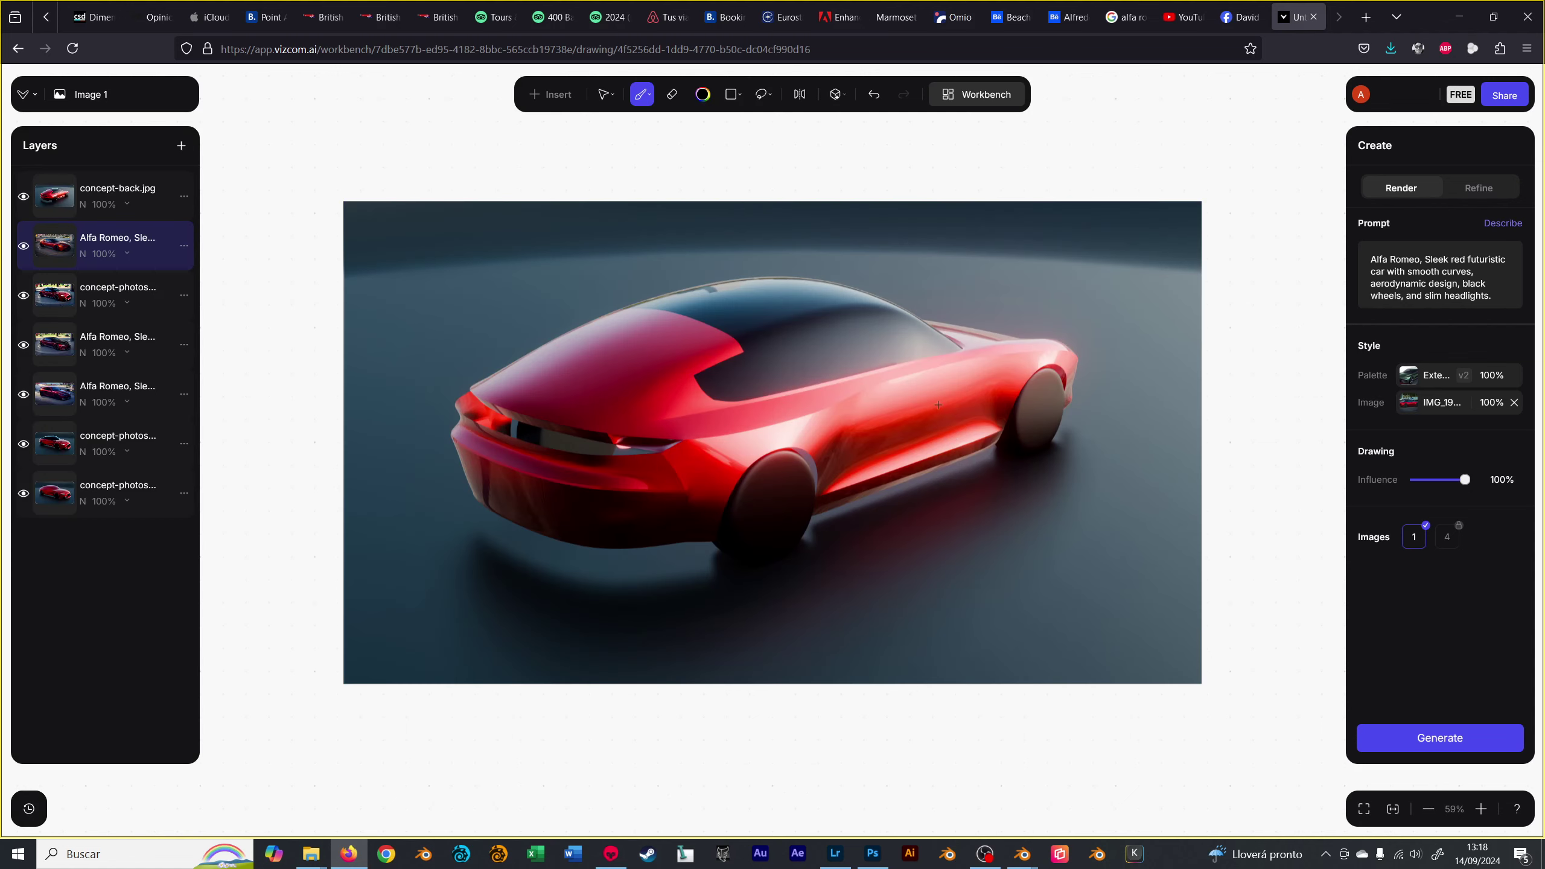
pyautogui.click(551, 94)
pyautogui.click(572, 135)
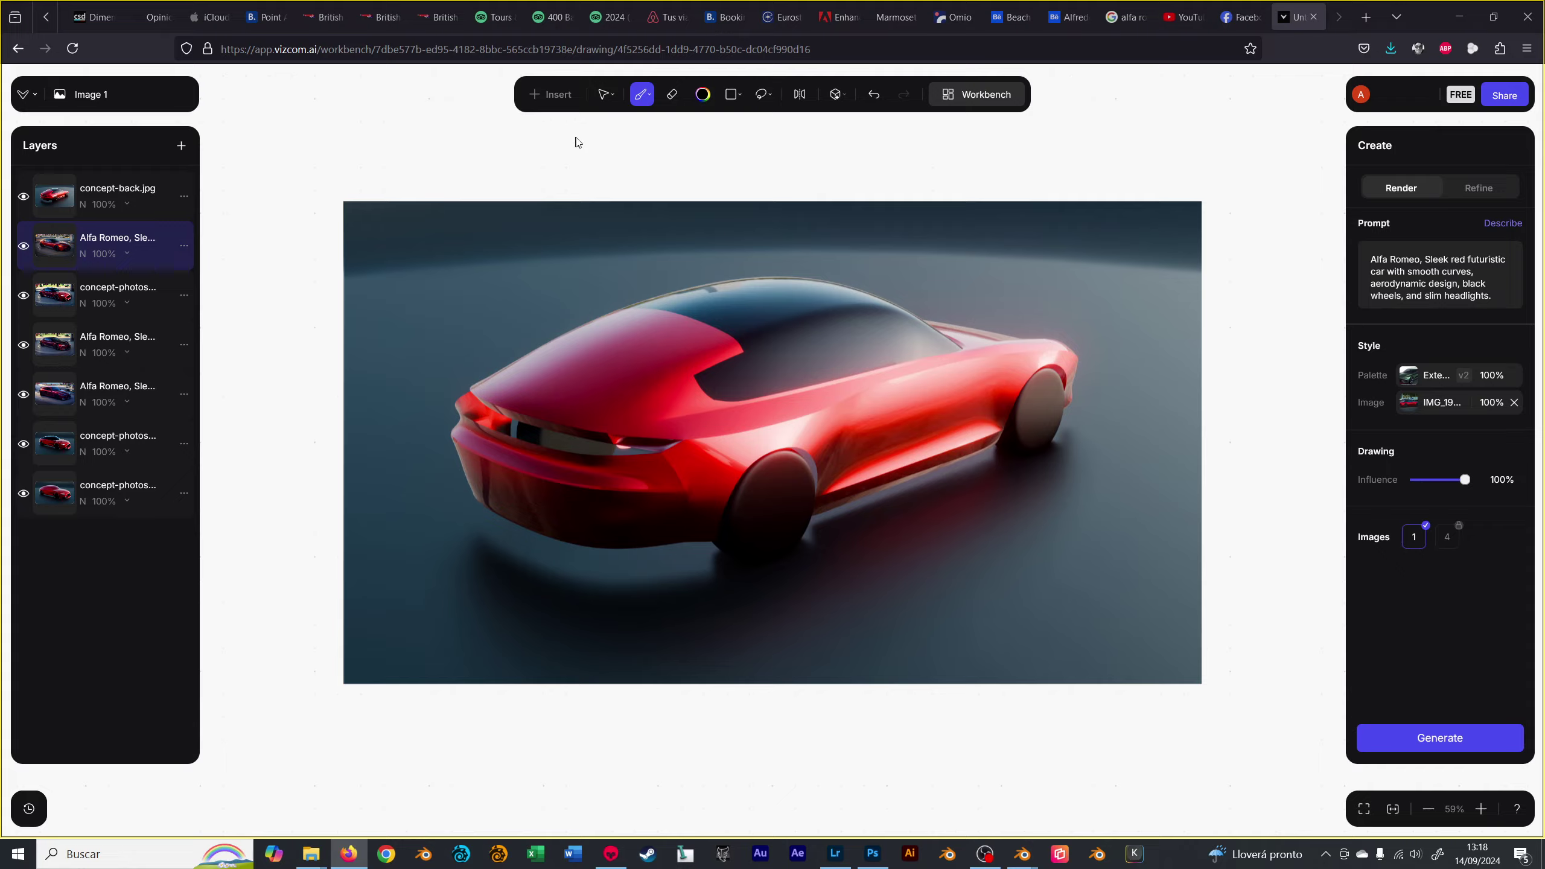
pyautogui.doubleClick(586, 194)
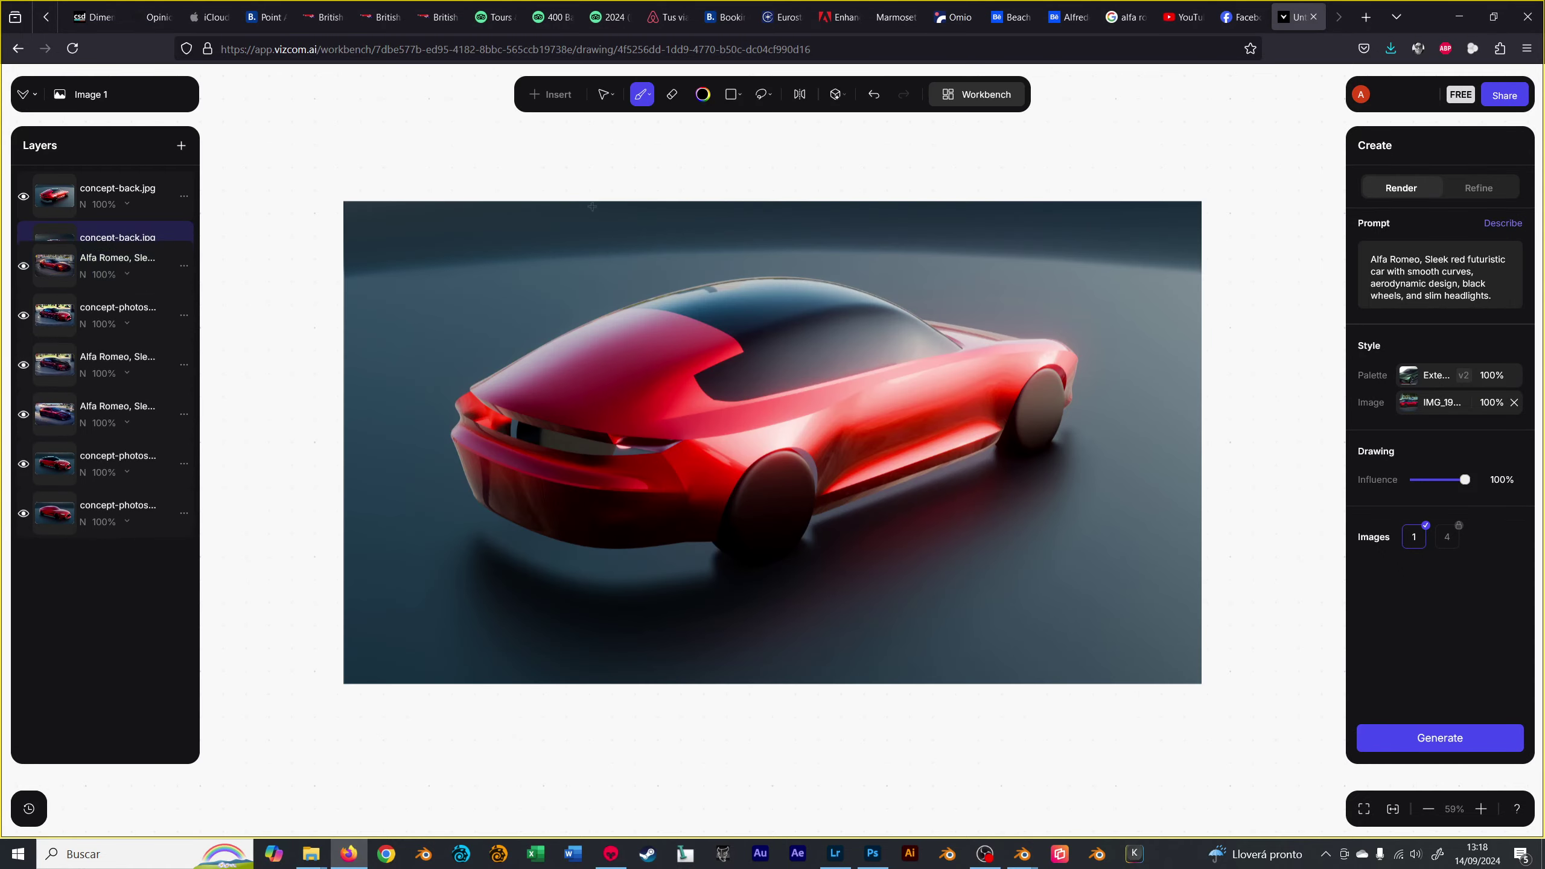
pyautogui.rightClick(54, 198)
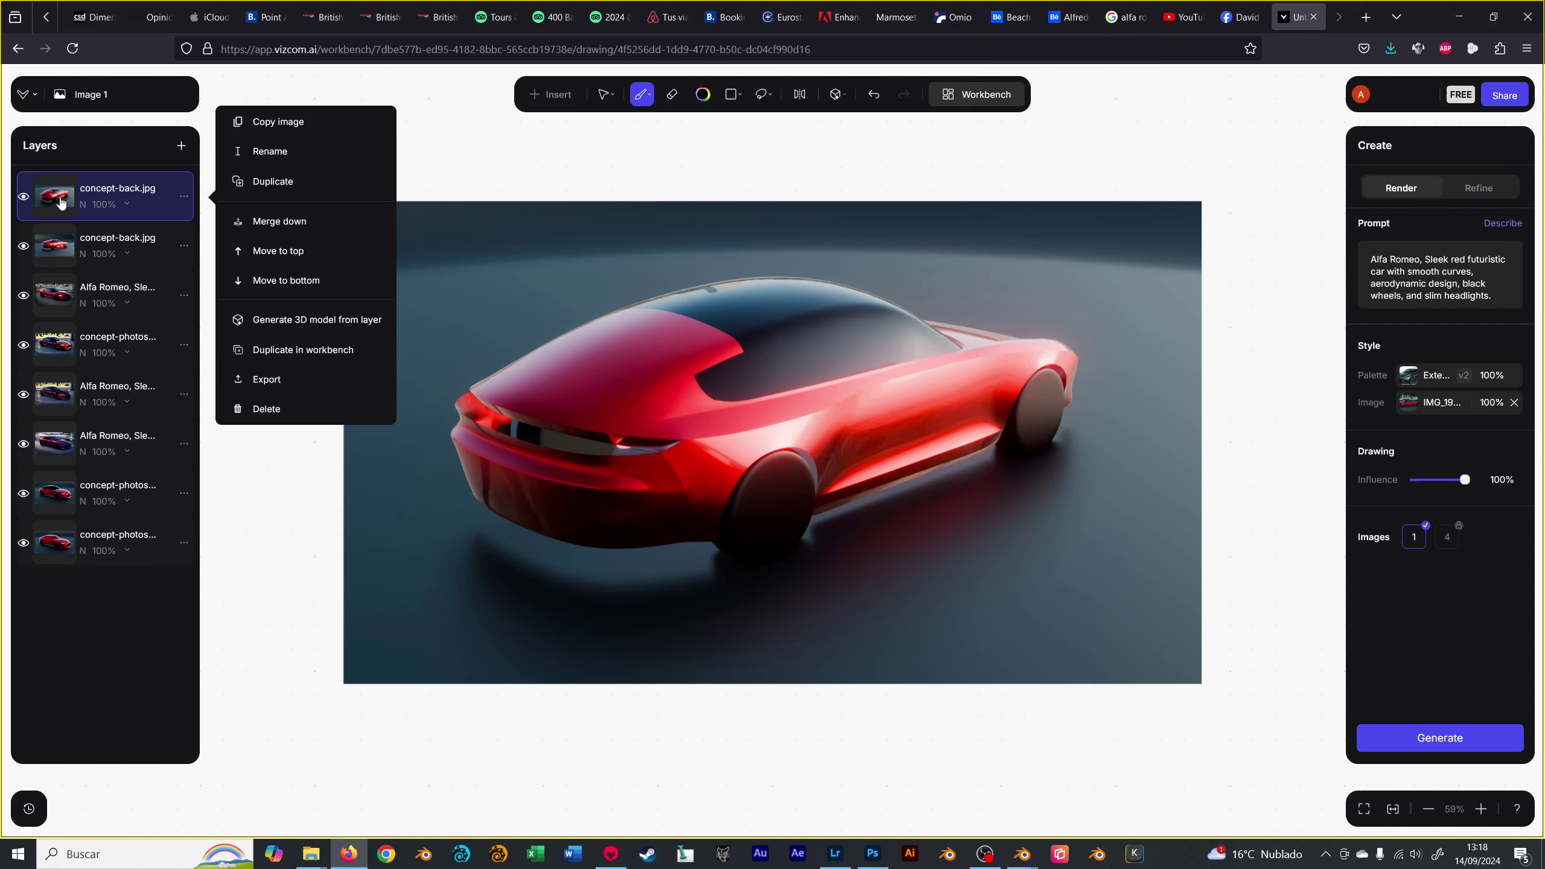
pyautogui.rightClick(56, 243)
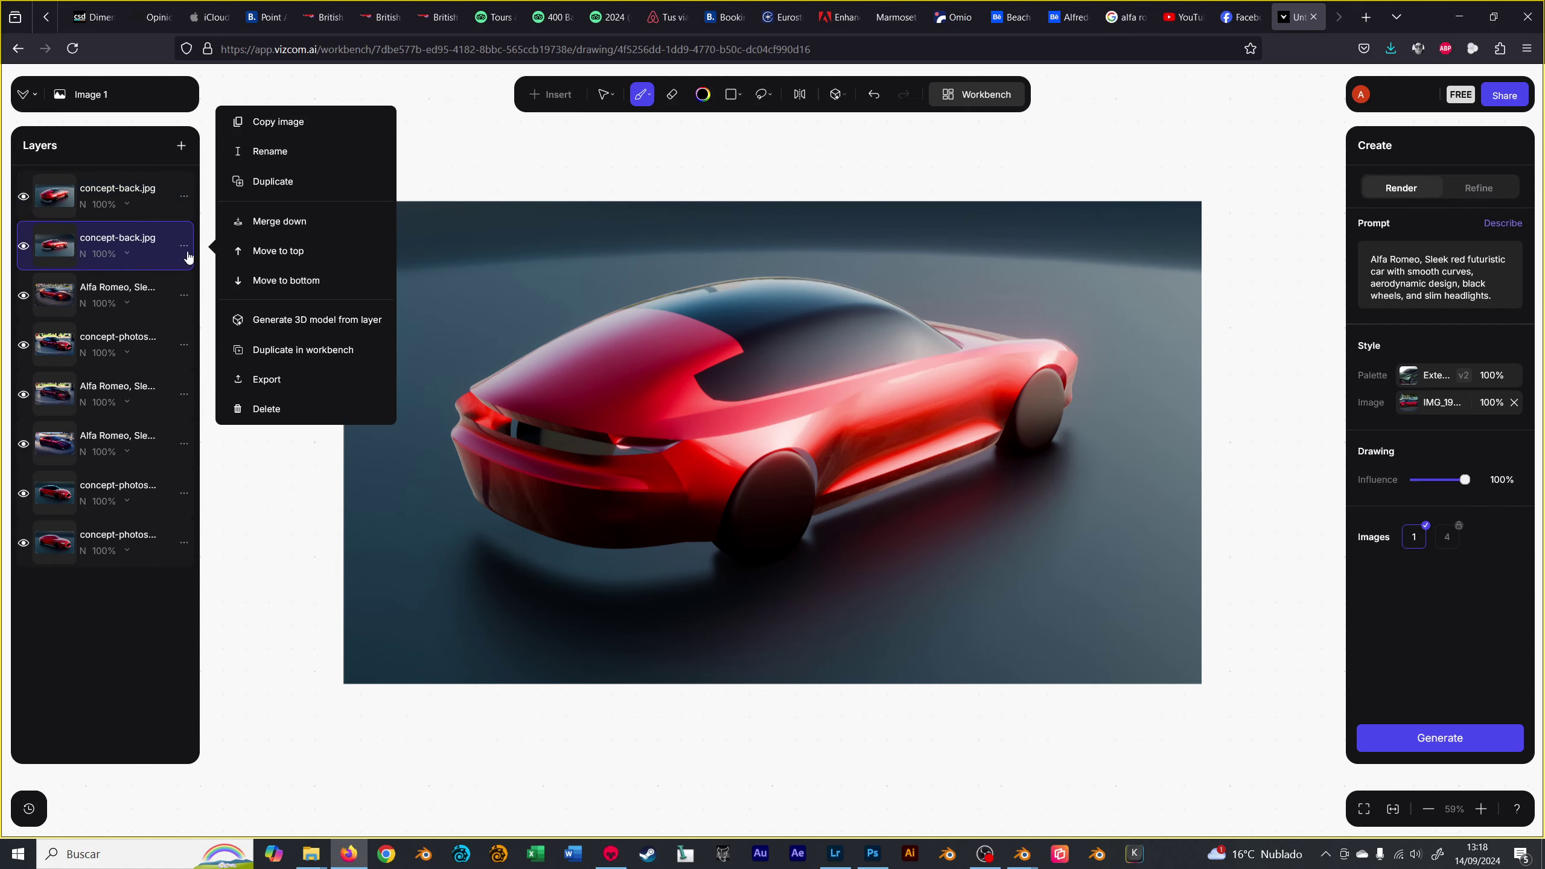
pyautogui.click(278, 251)
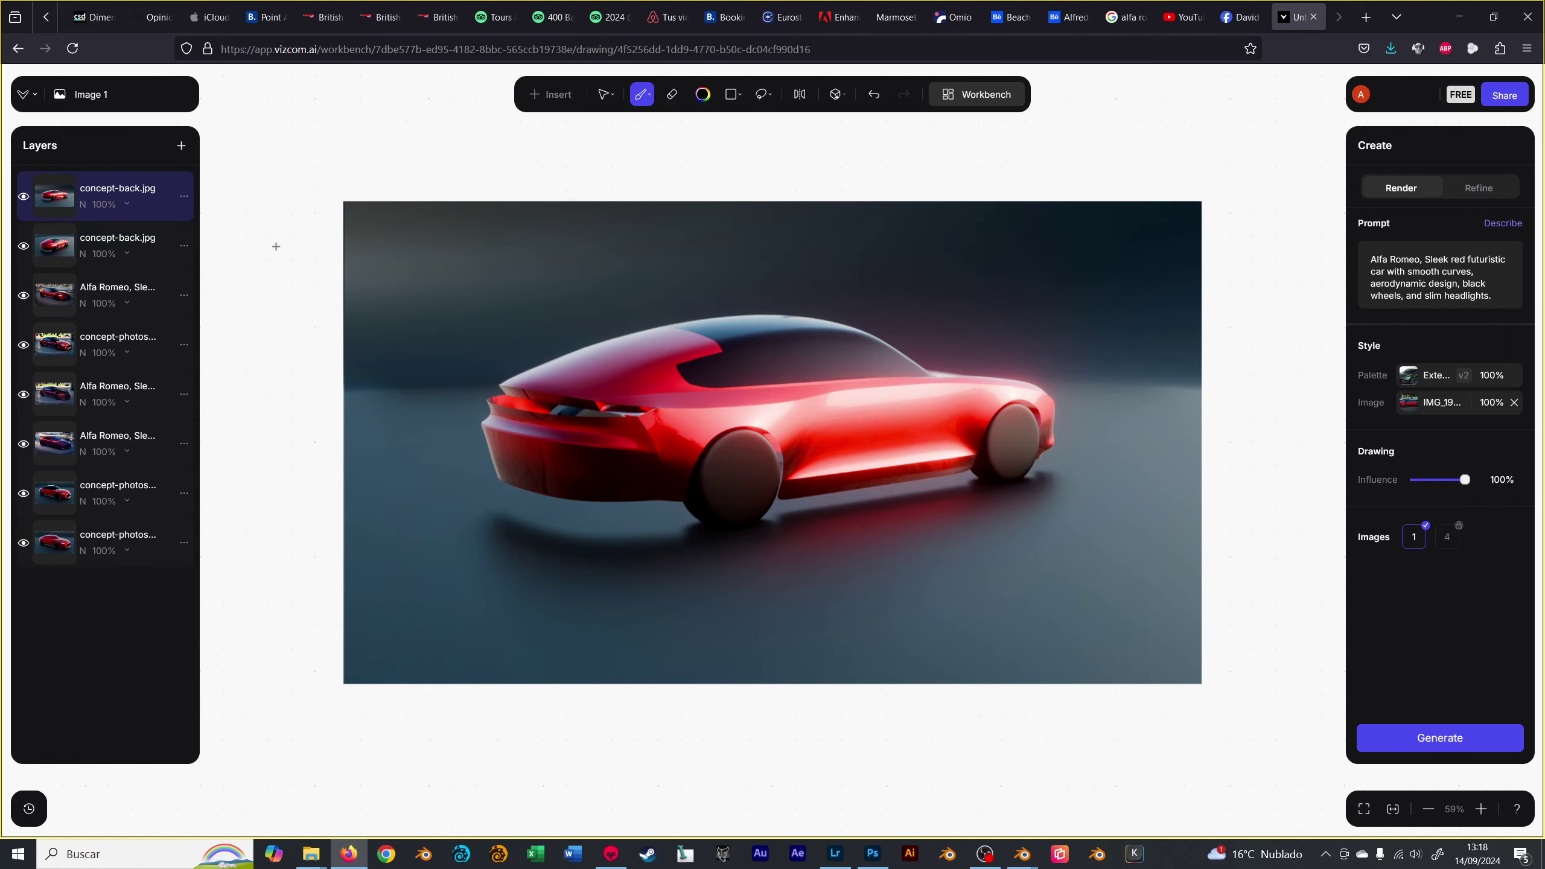
pyautogui.click(1417, 741)
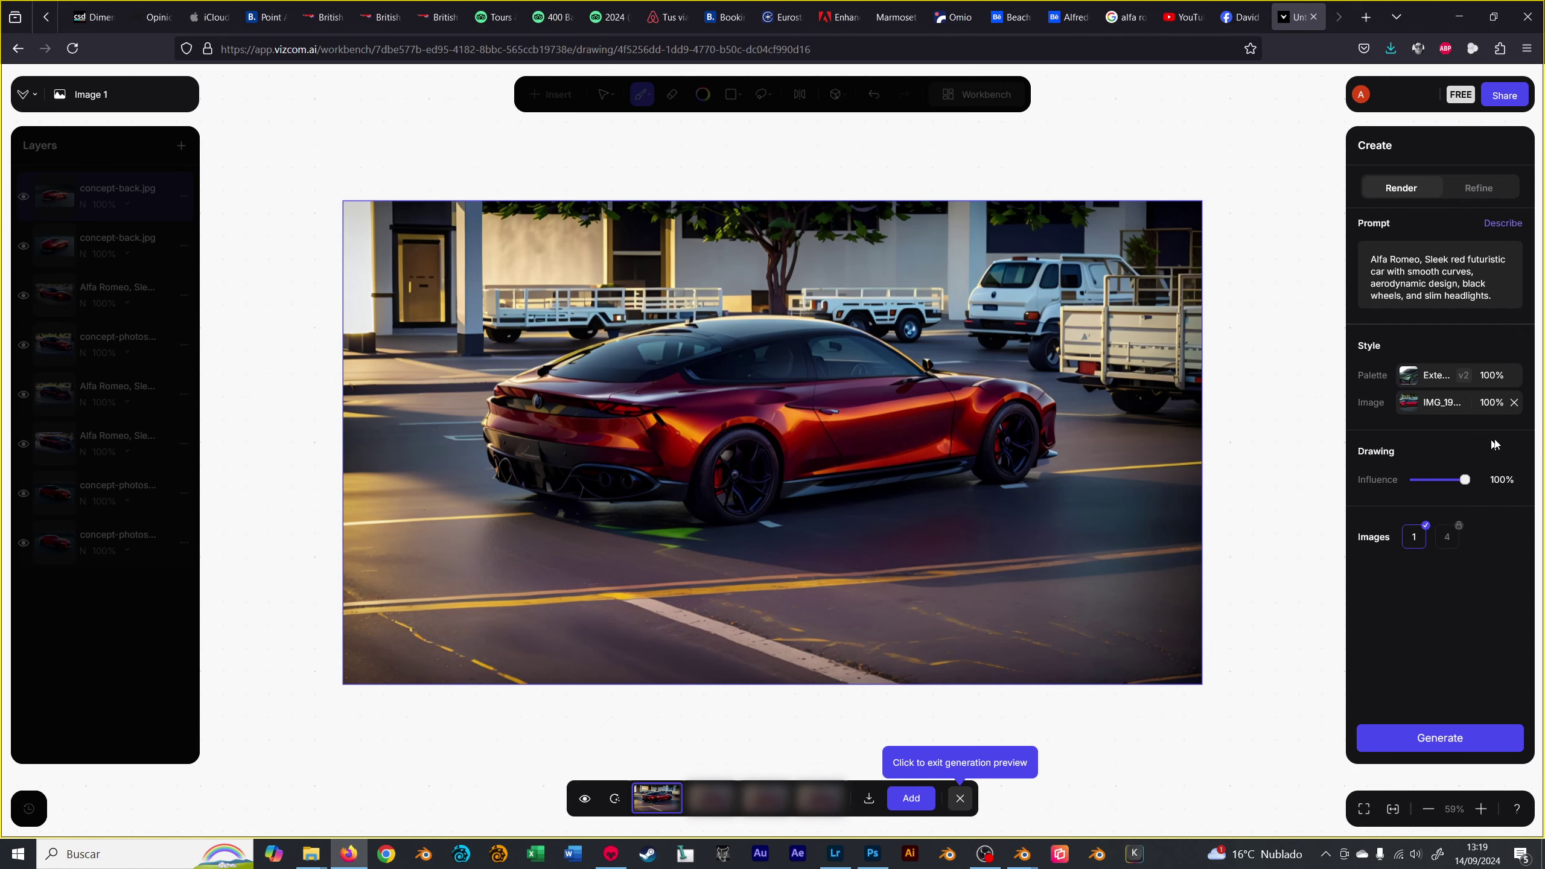
# - Replace the style reference with IMG_2115.jpg and generate a street-scene render
pyautogui.click(1514, 403)
pyautogui.click(1408, 403)
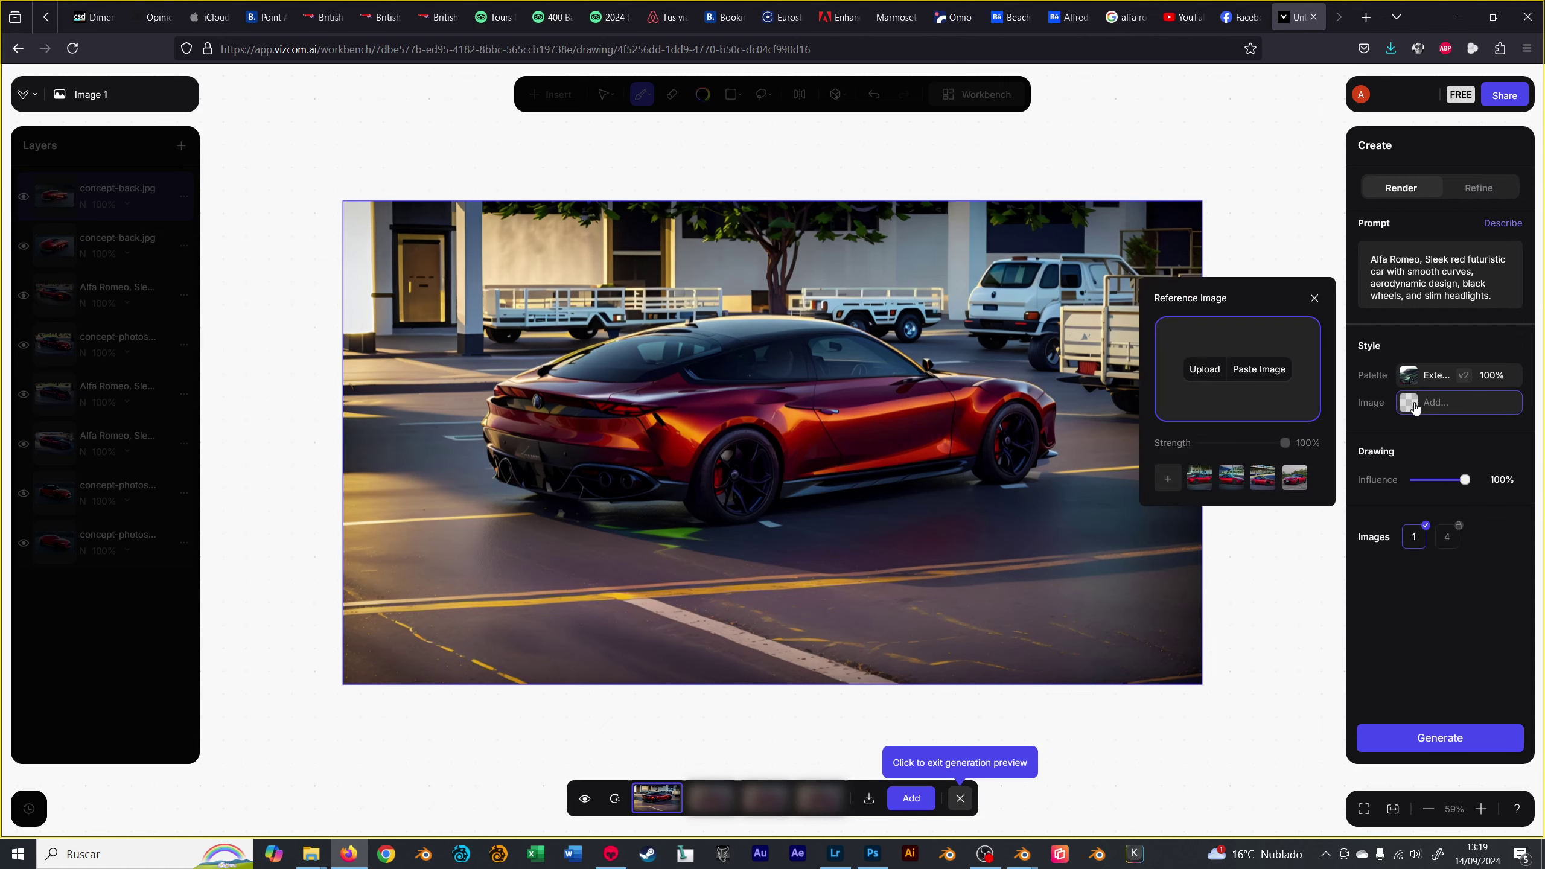
pyautogui.click(1197, 370)
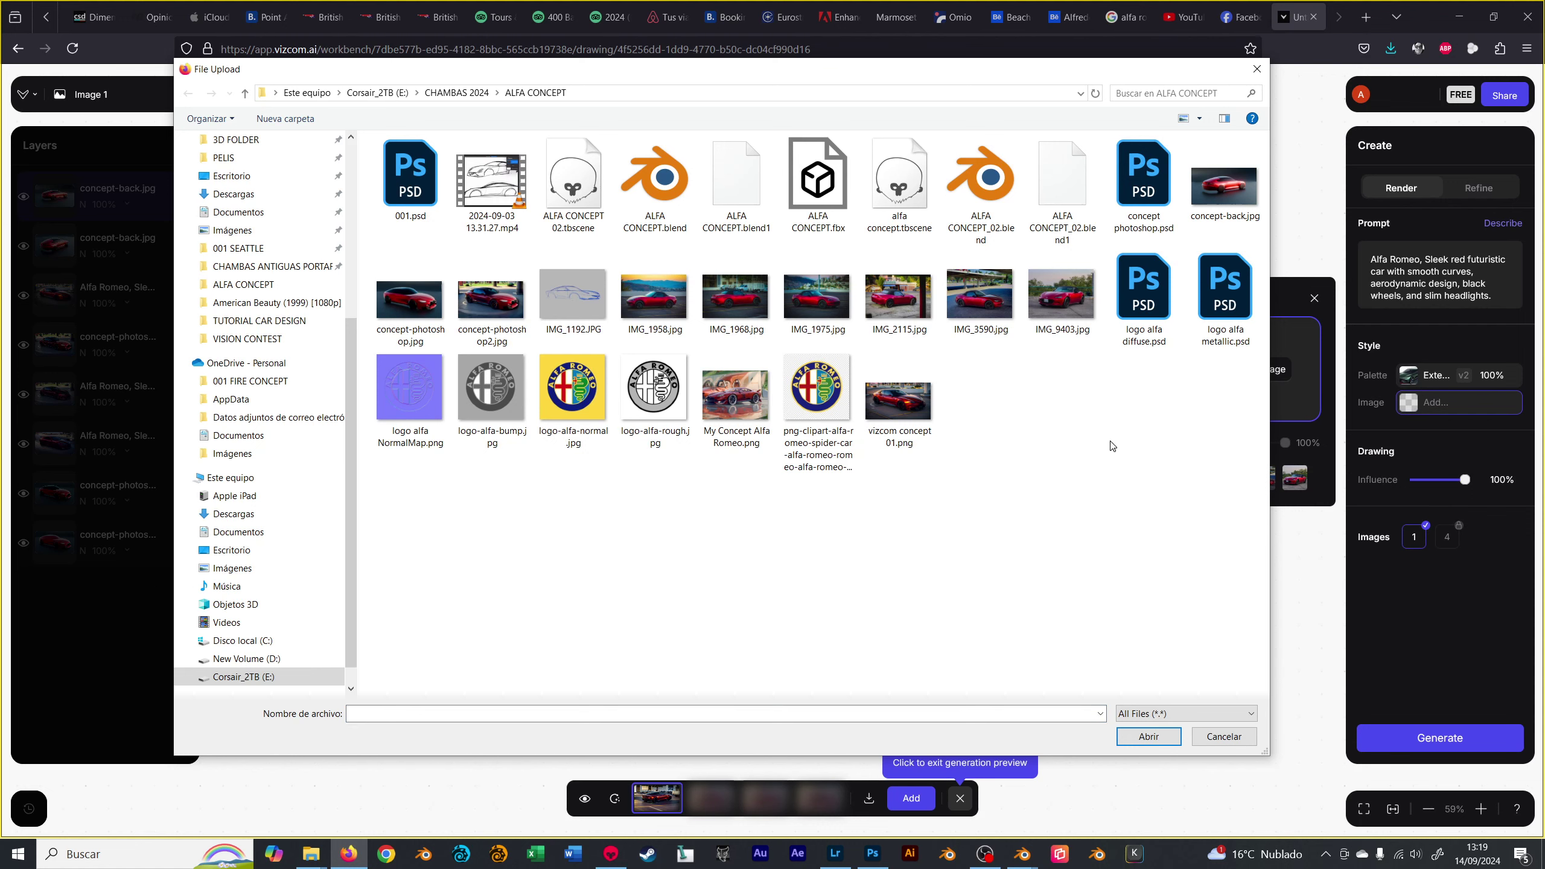
pyautogui.doubleClick(912, 304)
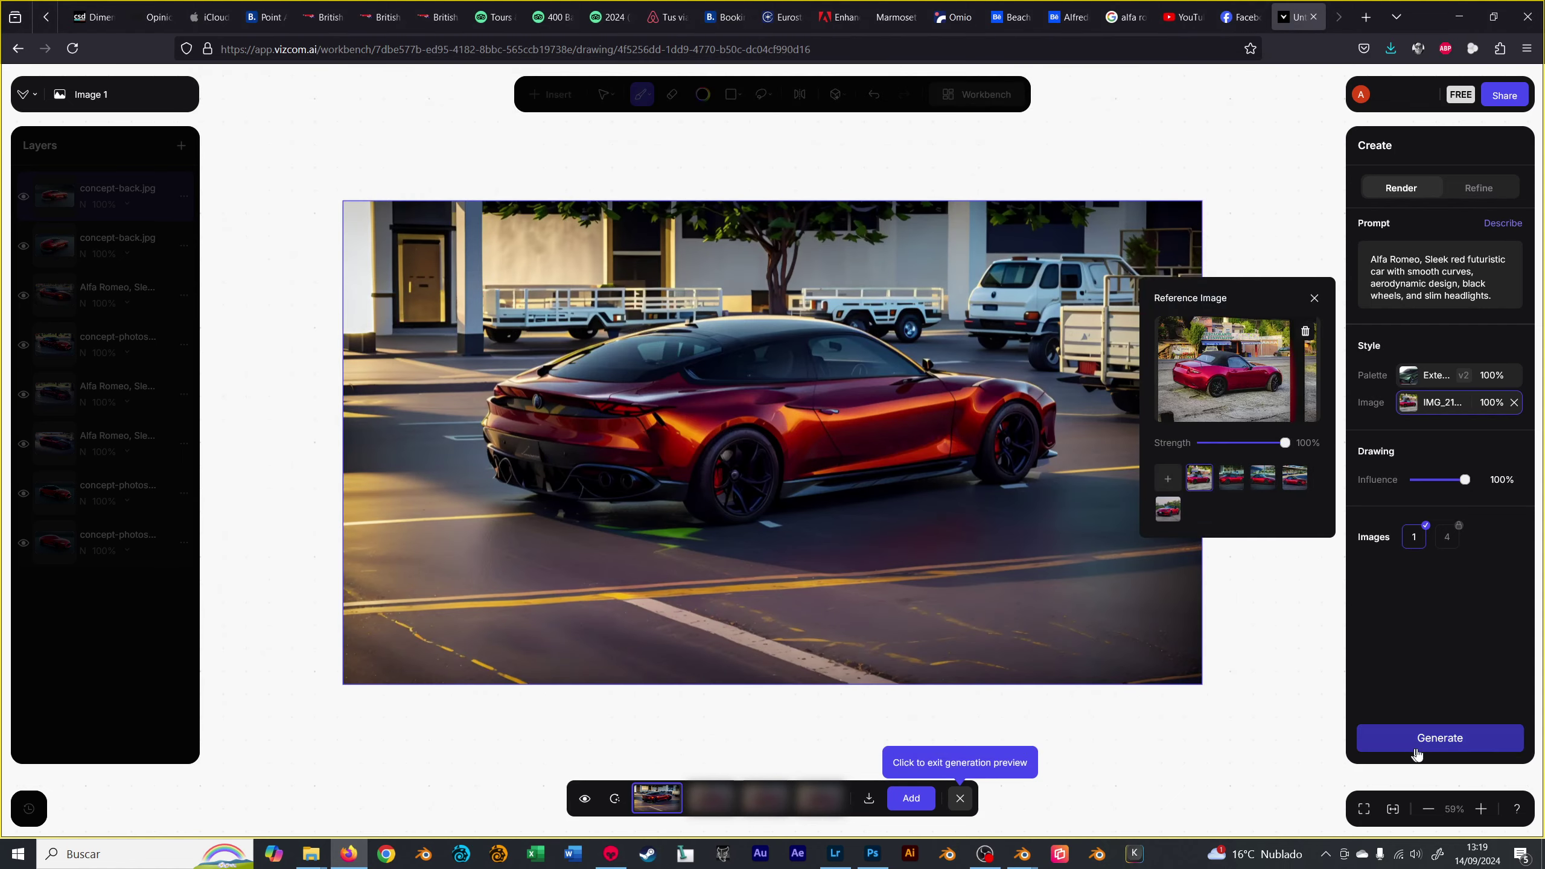
pyautogui.click(1393, 737)
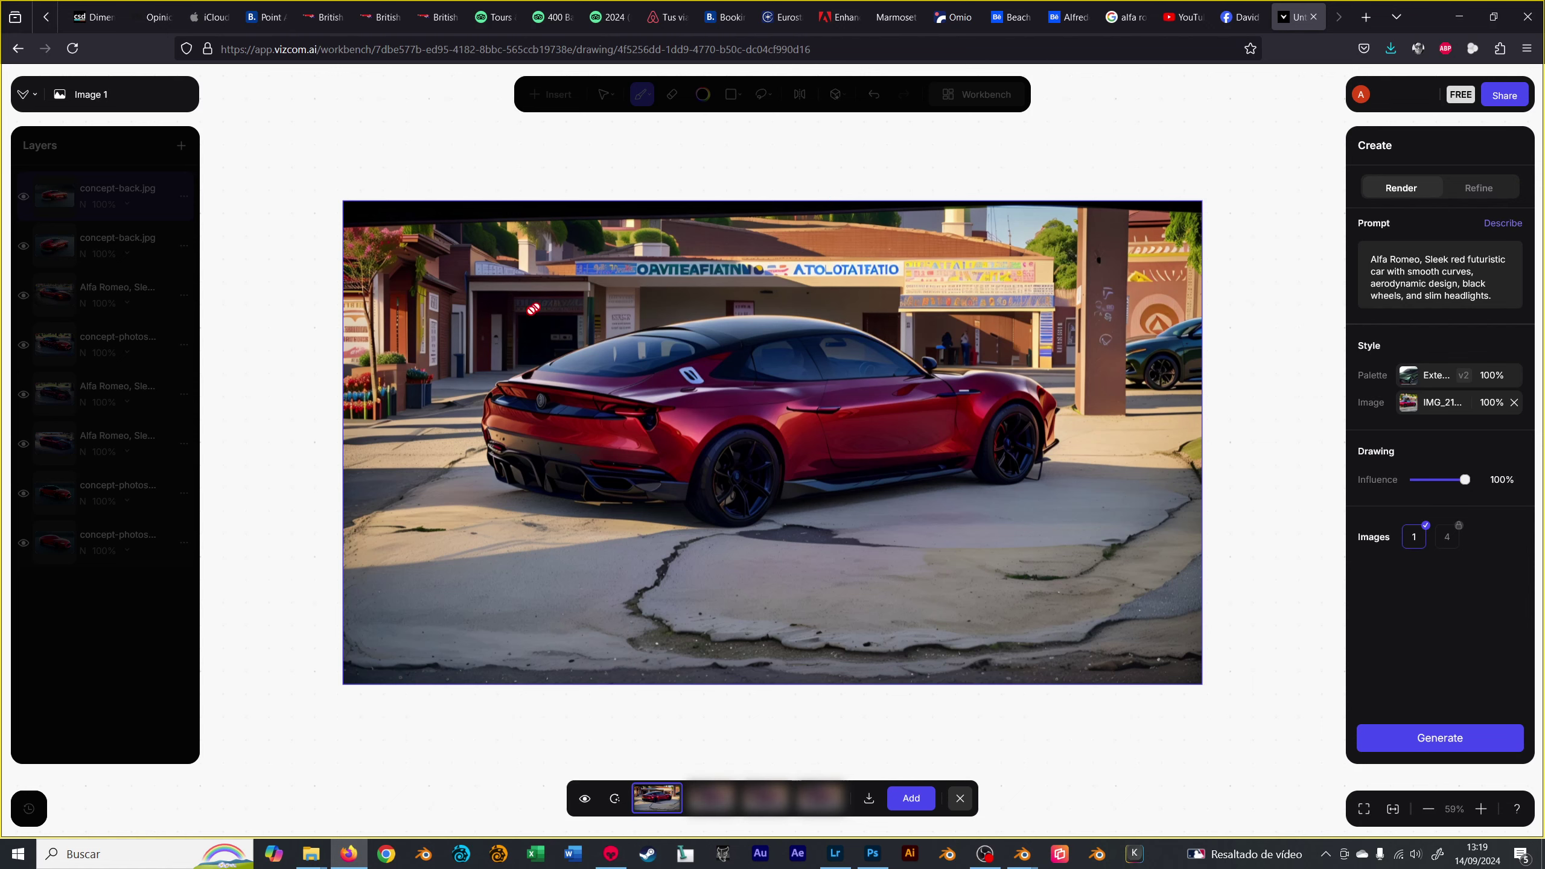
# - Flip between the original red concept render and the storefront result, then add the result as a layer
pyautogui.click(586, 802)
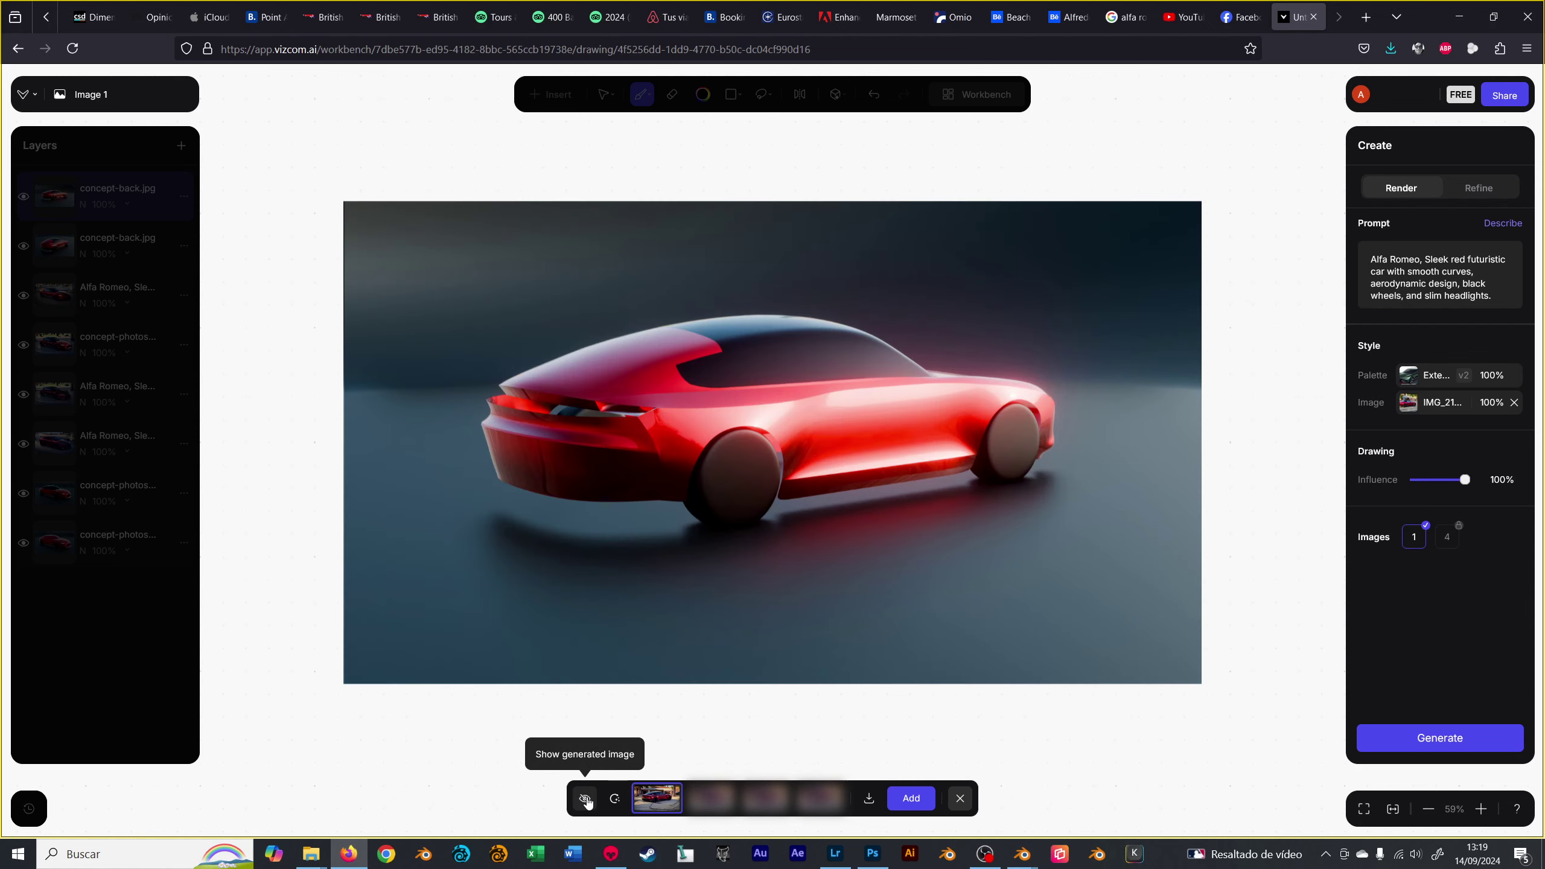
pyautogui.click(587, 802)
pyautogui.click(587, 802)
pyautogui.click(589, 801)
pyautogui.click(592, 799)
pyautogui.click(594, 799)
pyautogui.click(588, 800)
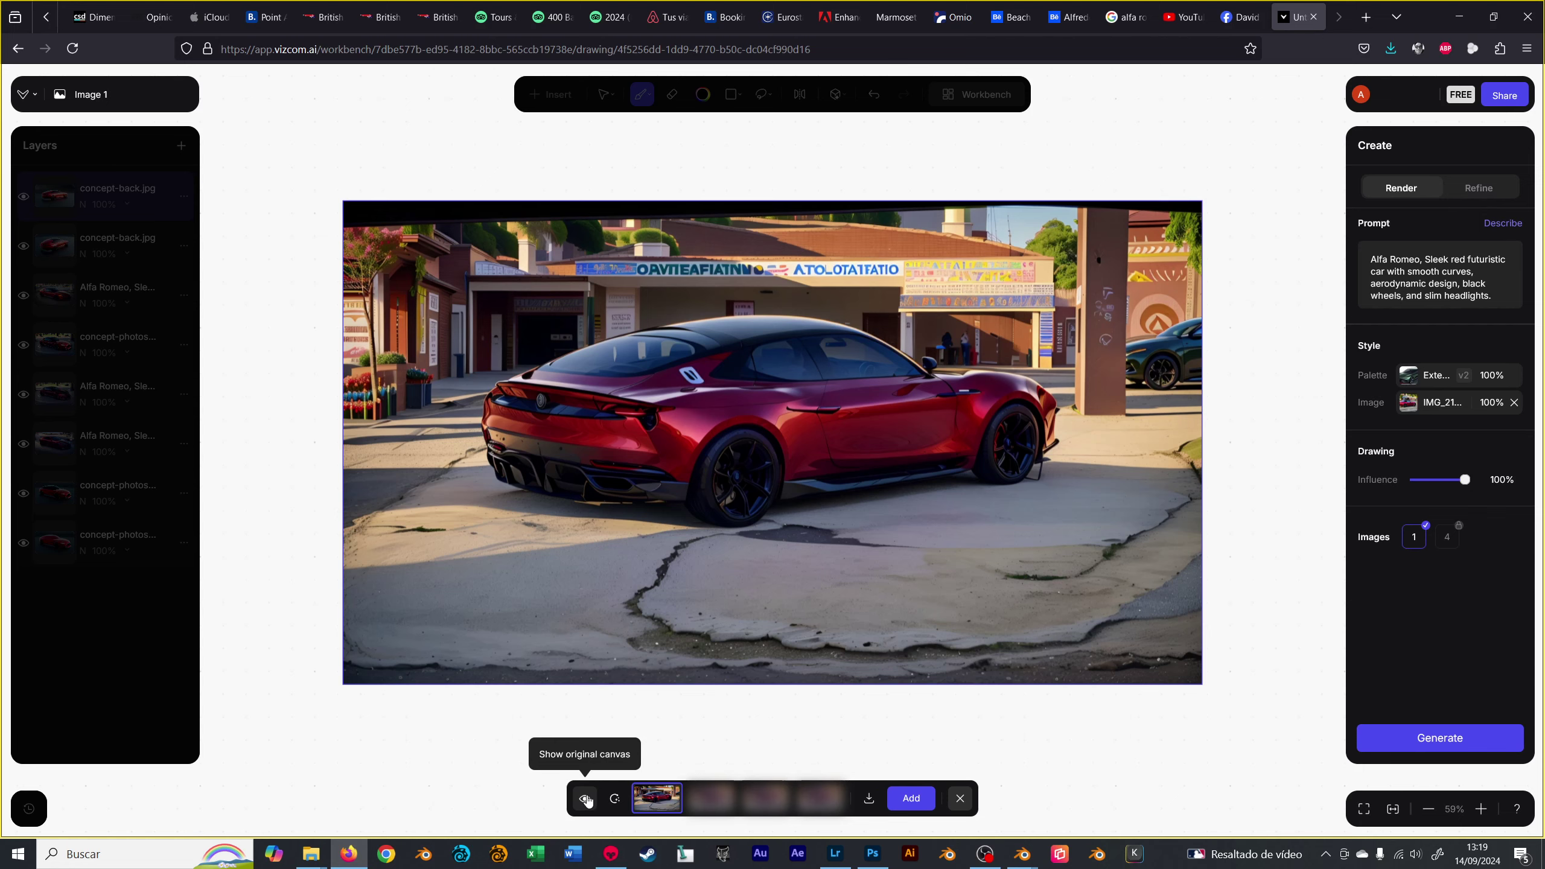
pyautogui.click(586, 799)
pyautogui.click(587, 801)
pyautogui.click(587, 800)
pyautogui.click(588, 801)
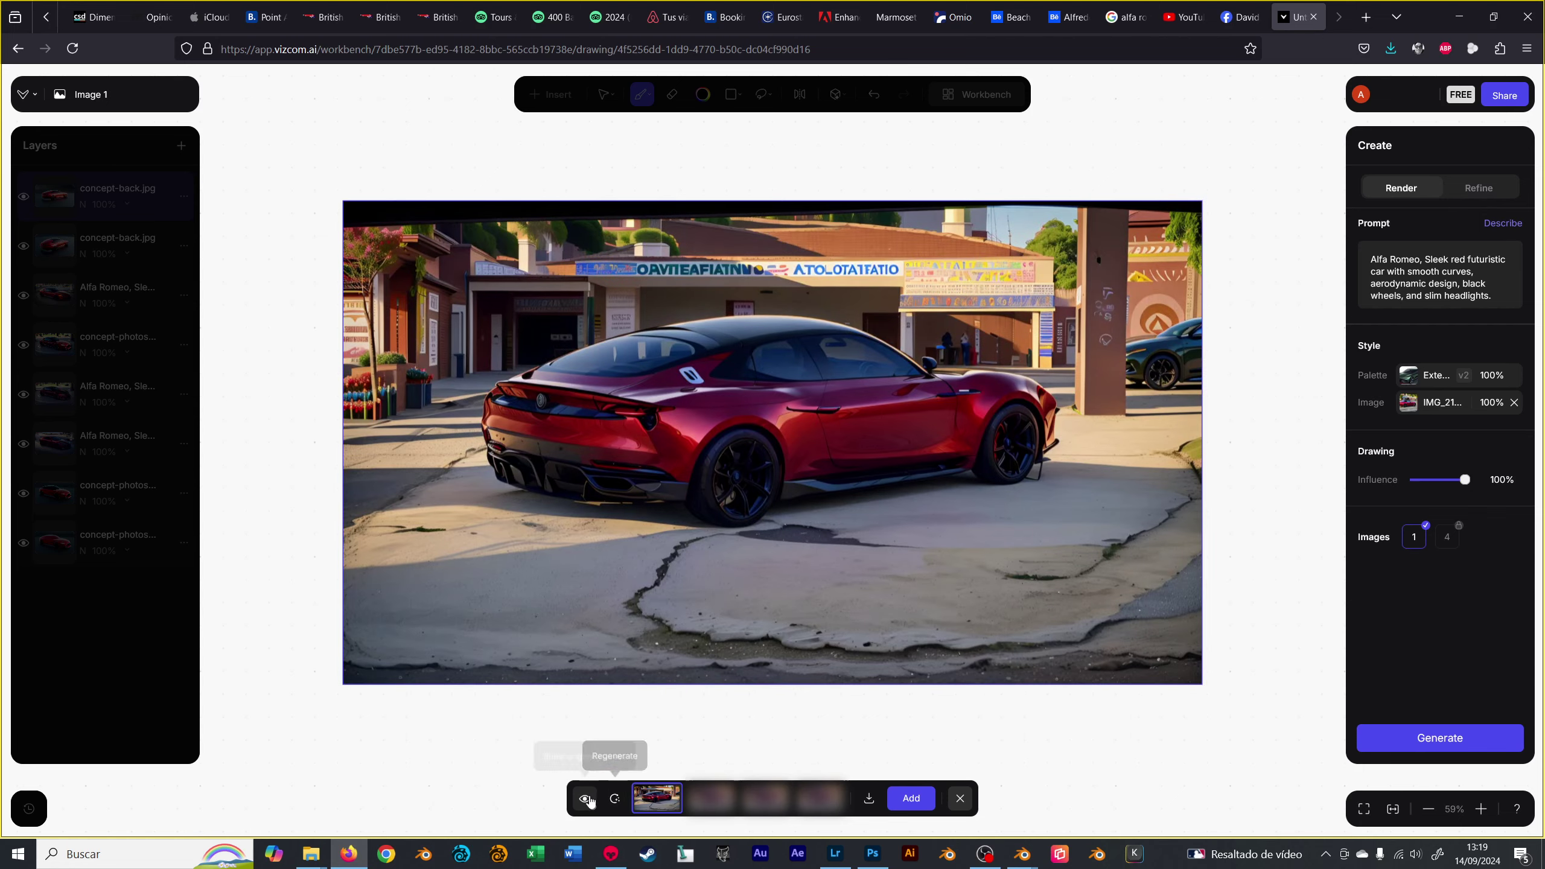
pyautogui.click(588, 801)
pyautogui.click(587, 801)
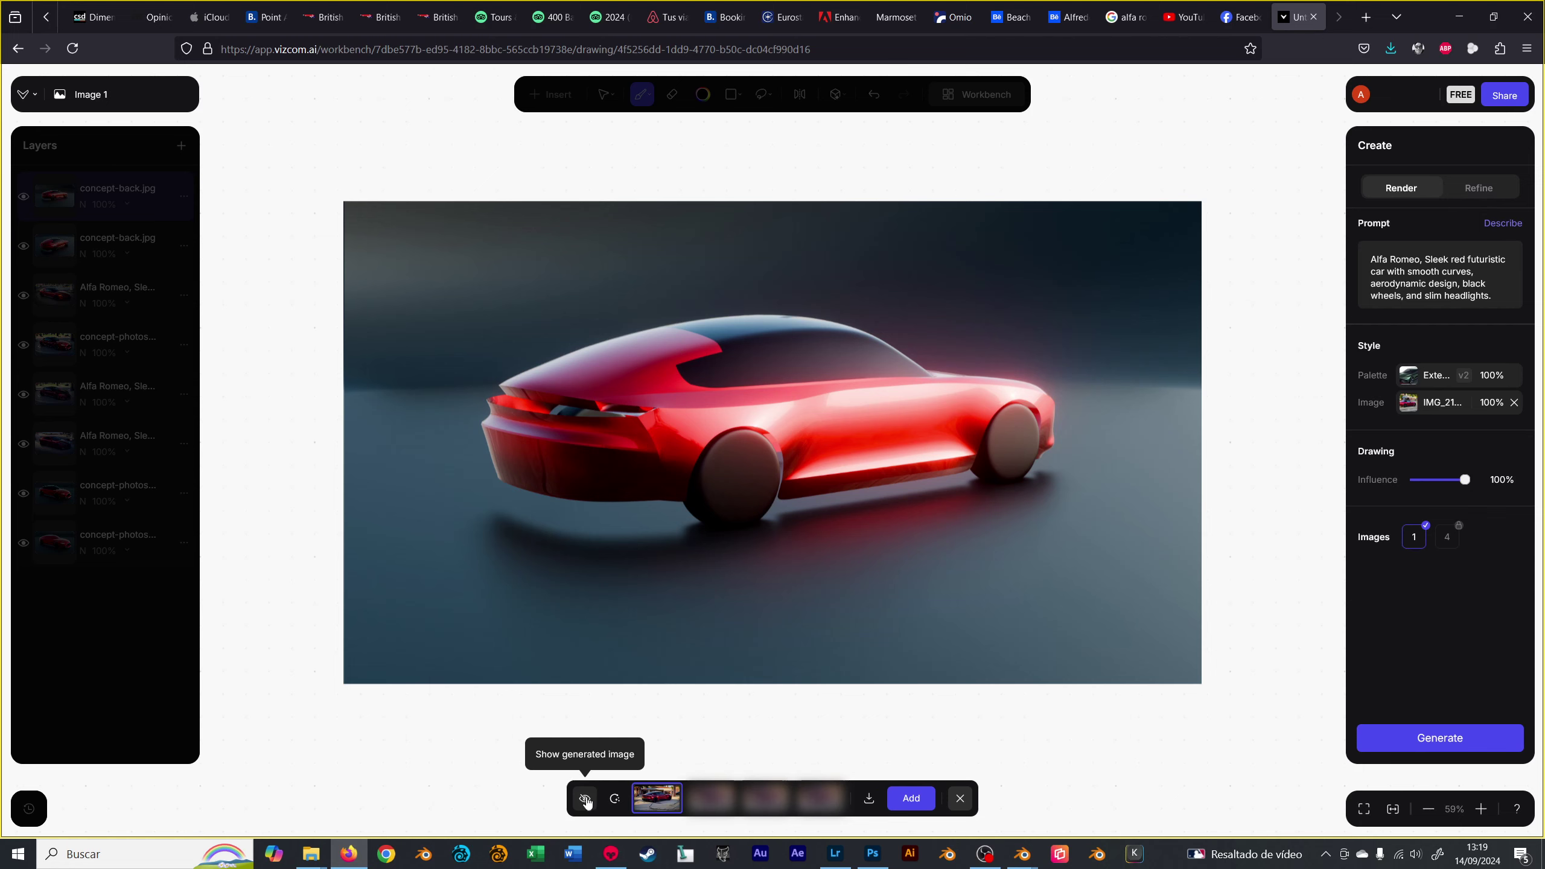
pyautogui.click(587, 800)
pyautogui.click(587, 800)
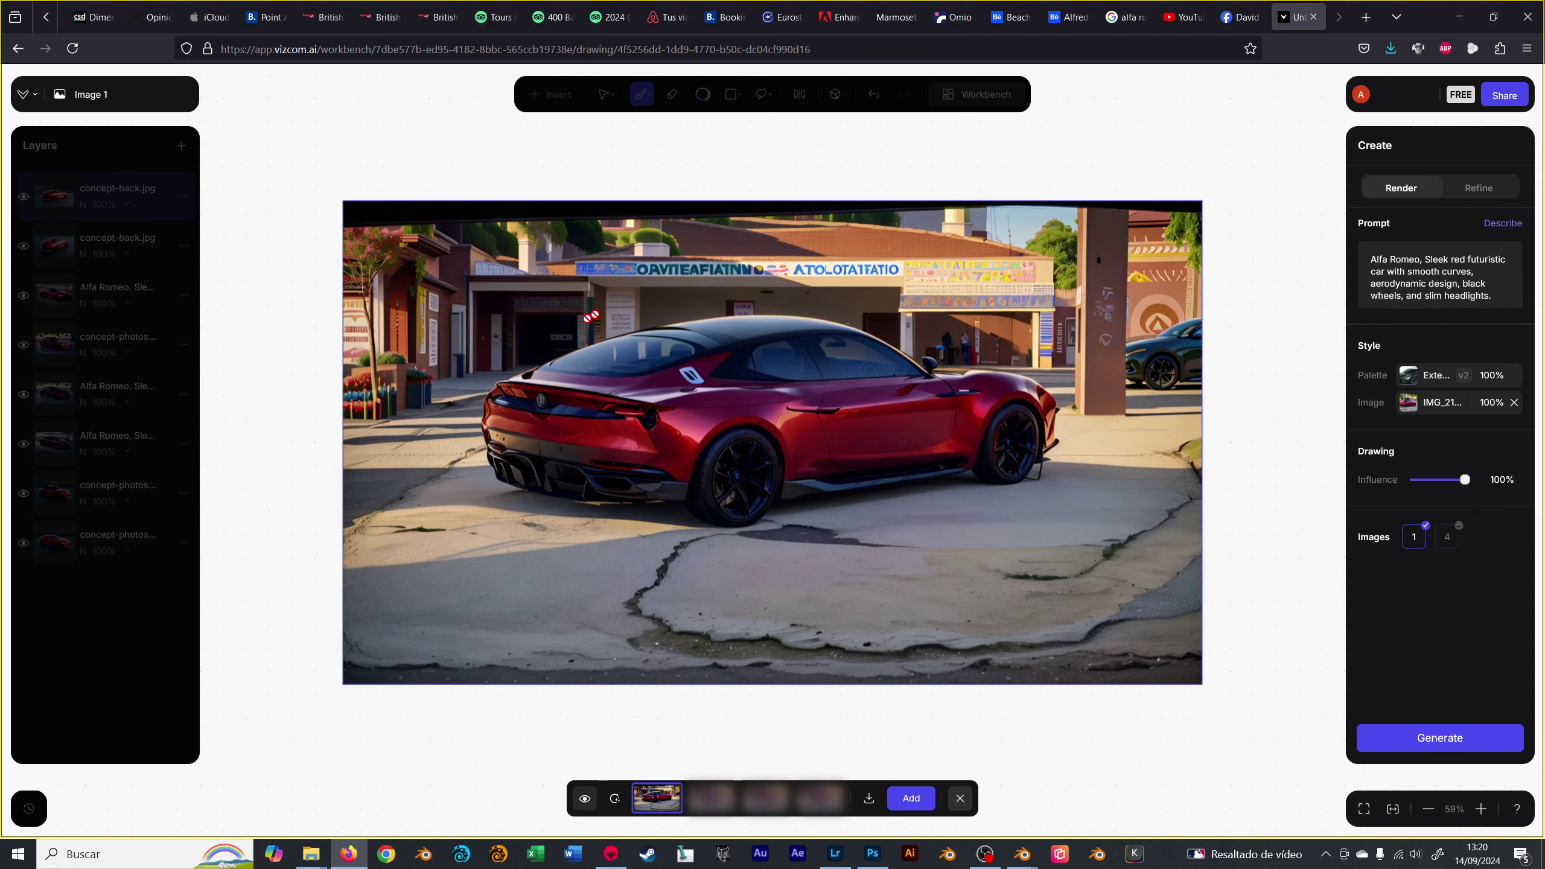
pyautogui.click(584, 801)
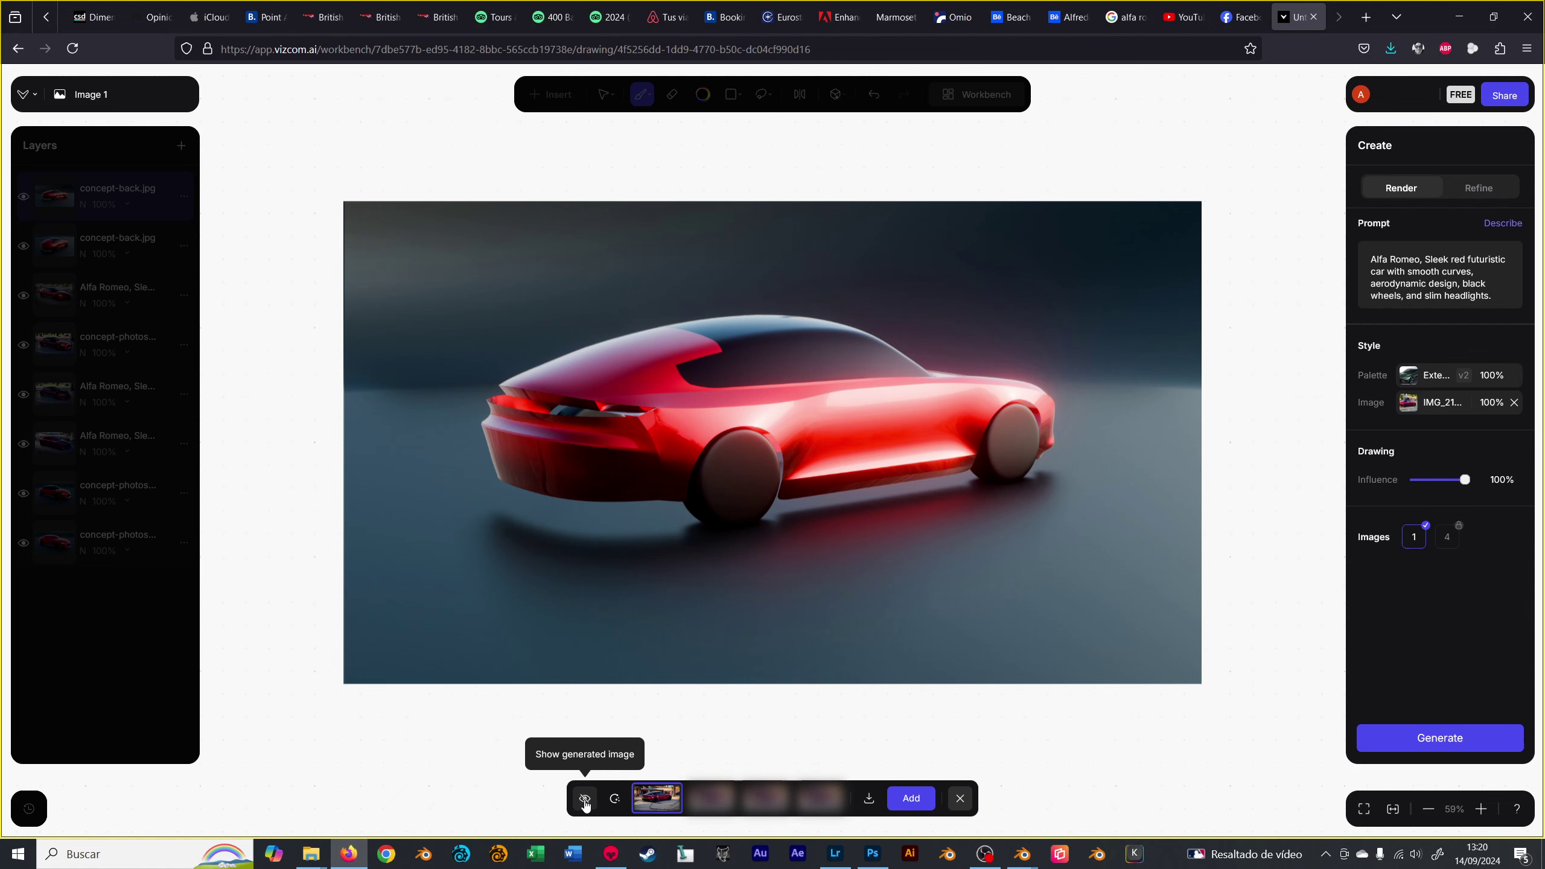
pyautogui.click(584, 802)
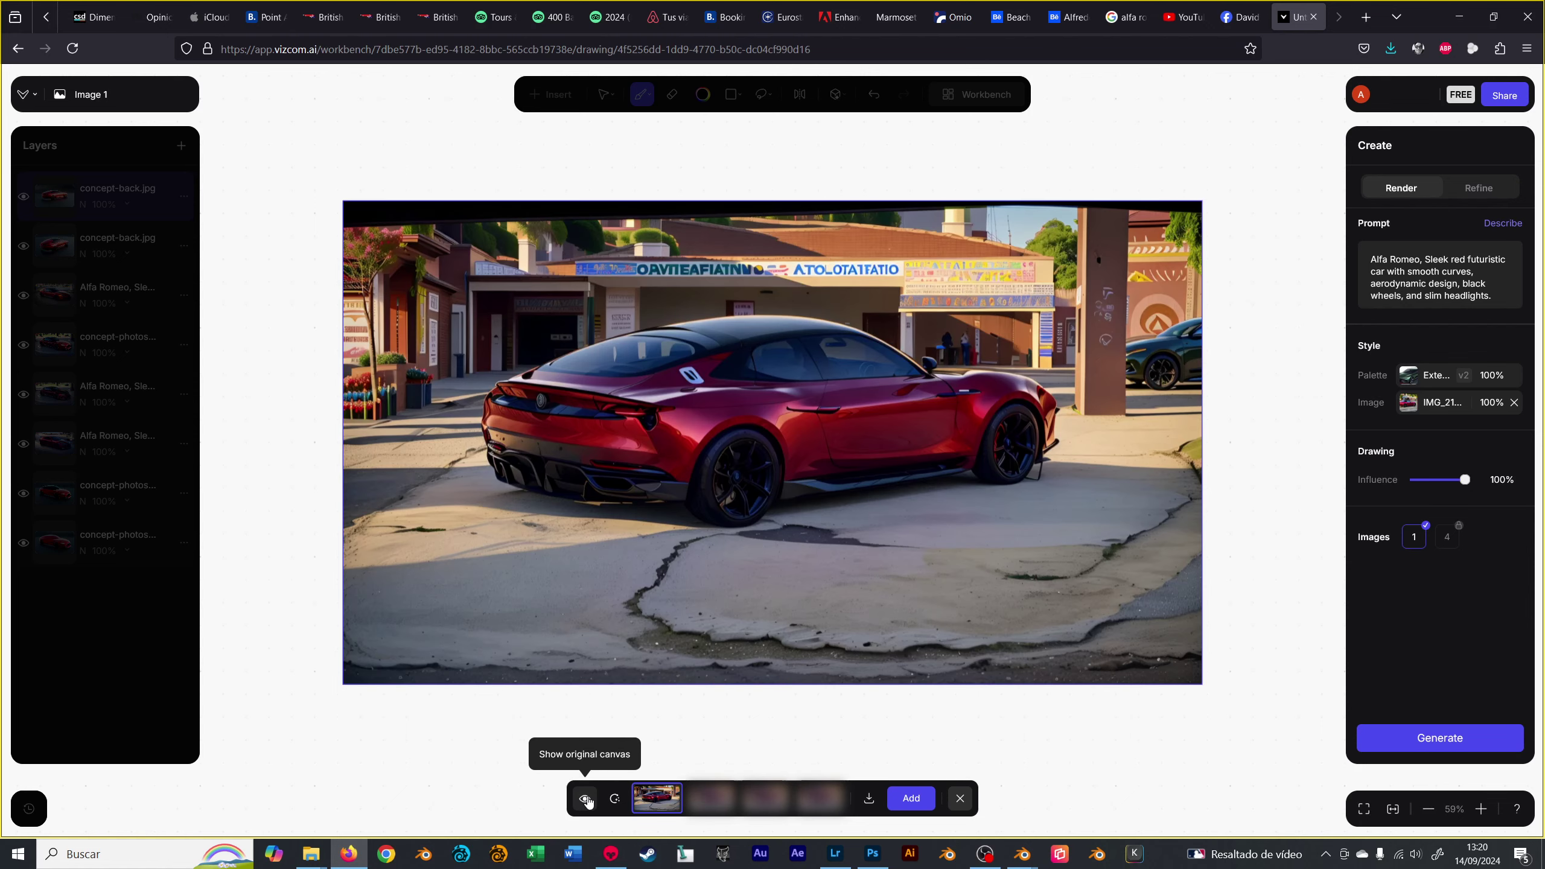
pyautogui.click(588, 801)
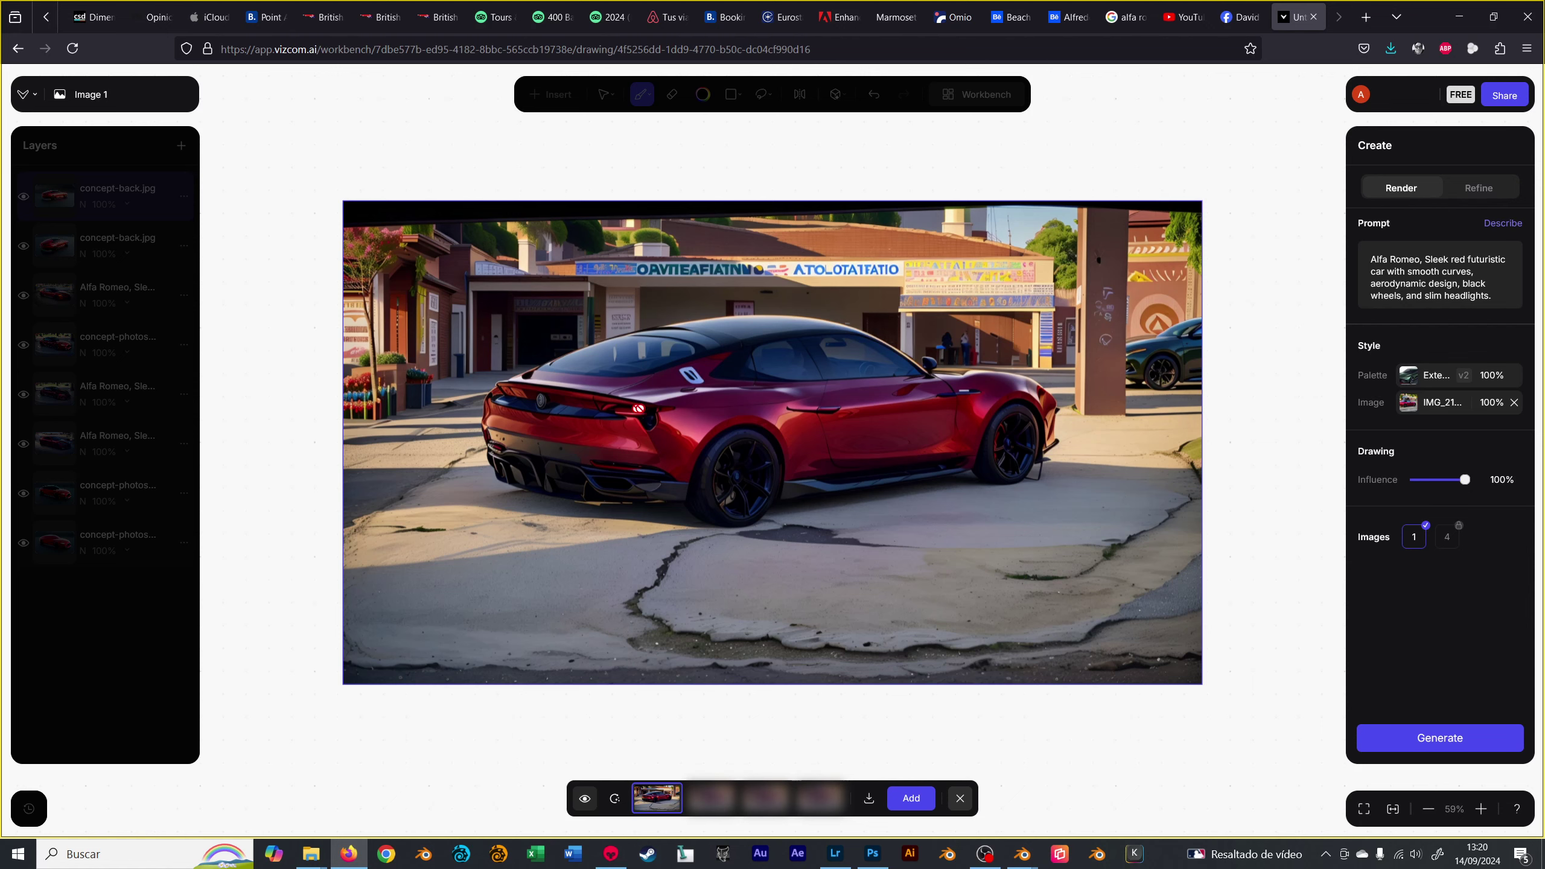
pyautogui.click(584, 799)
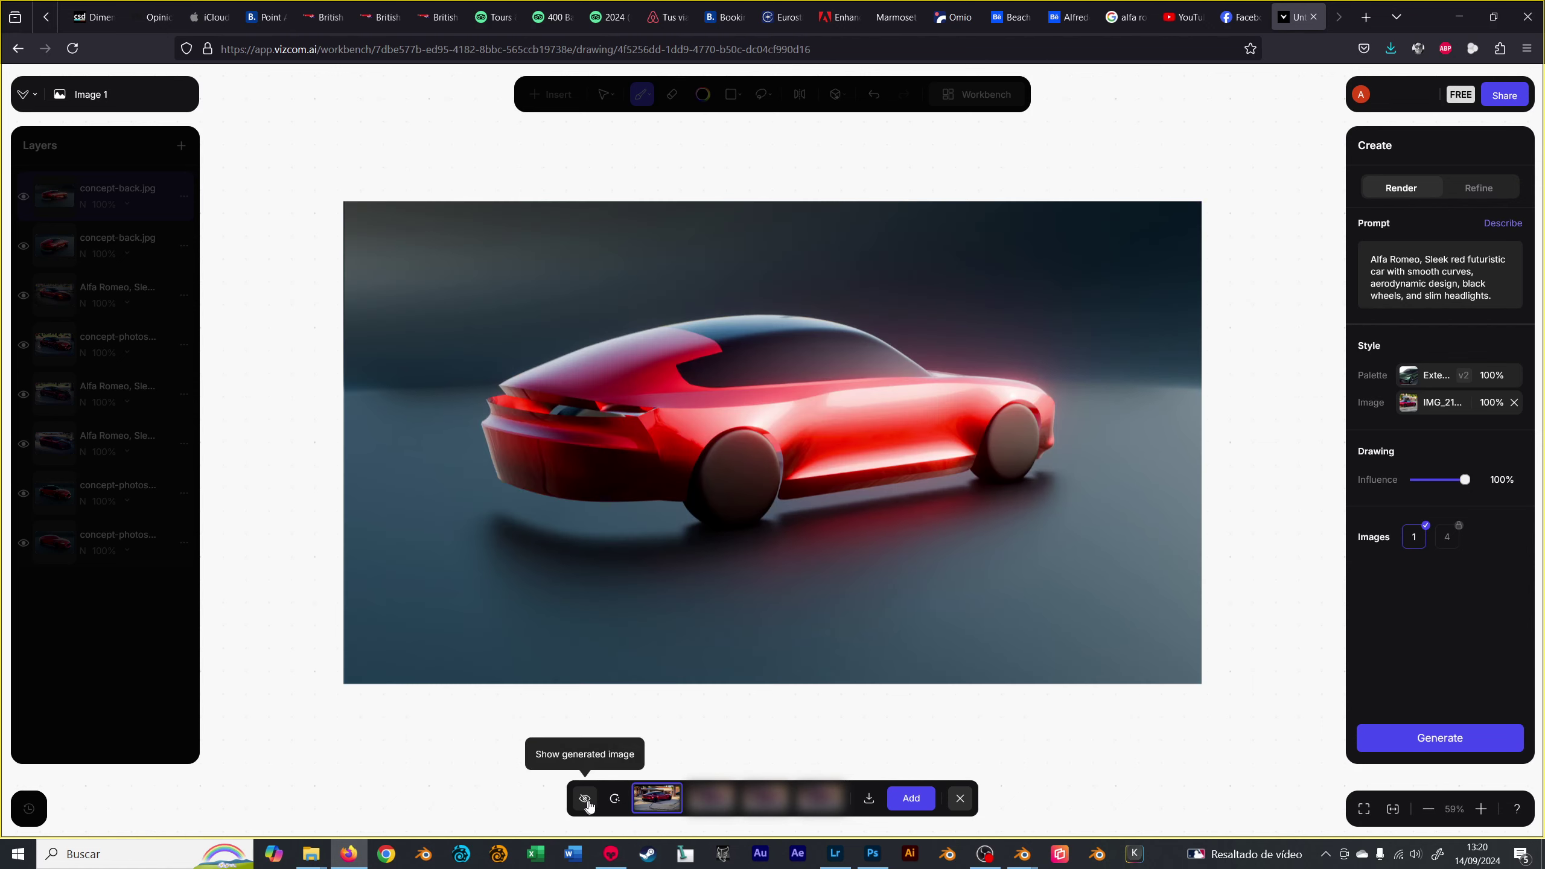
pyautogui.click(586, 799)
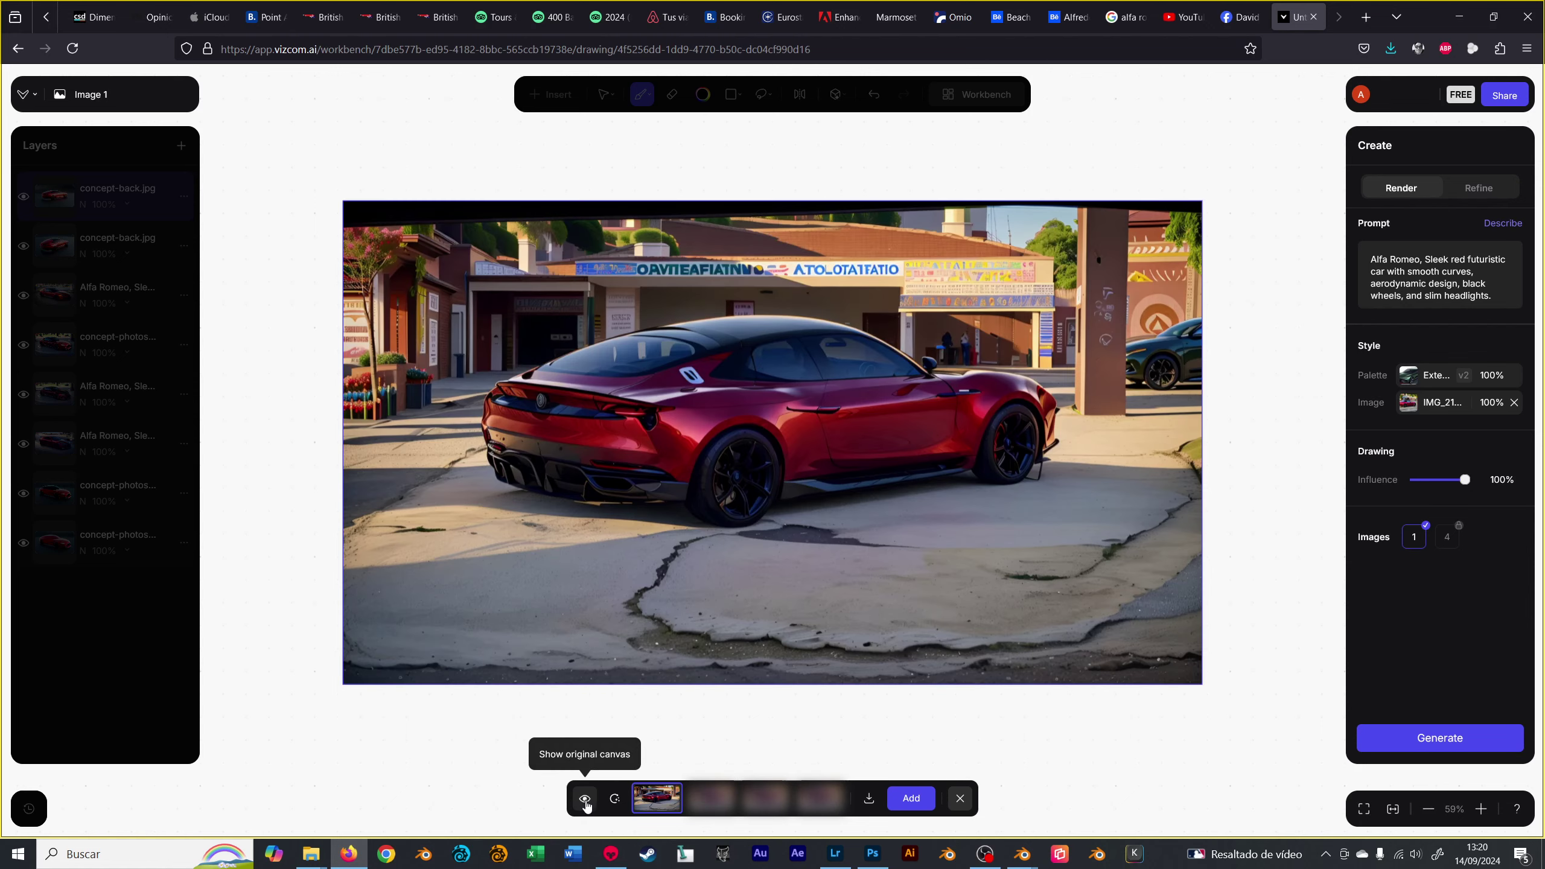
pyautogui.click(586, 800)
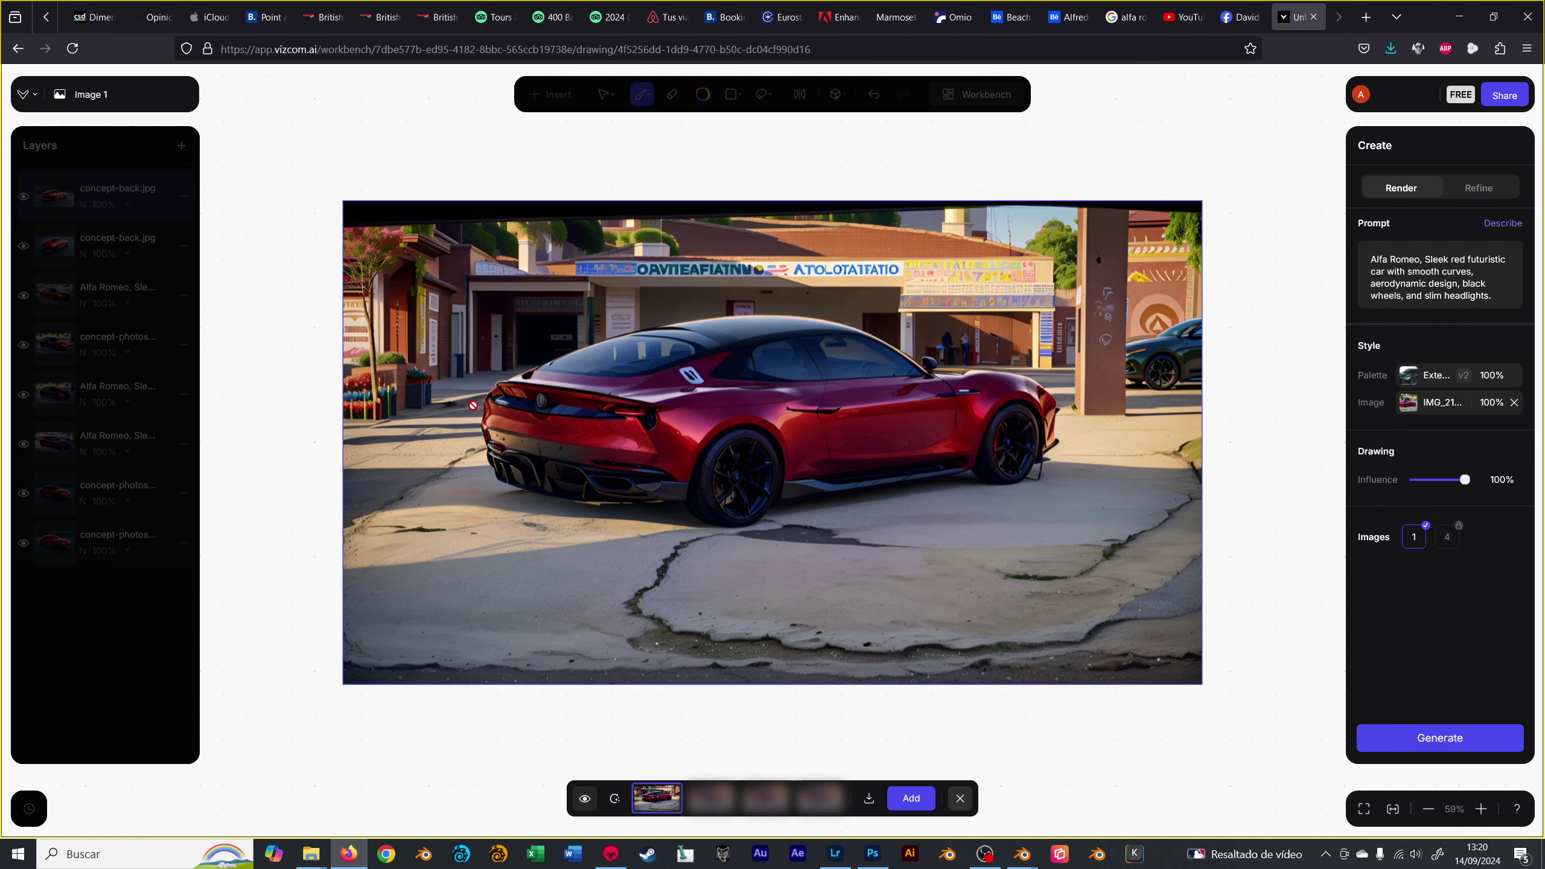
pyautogui.click(585, 799)
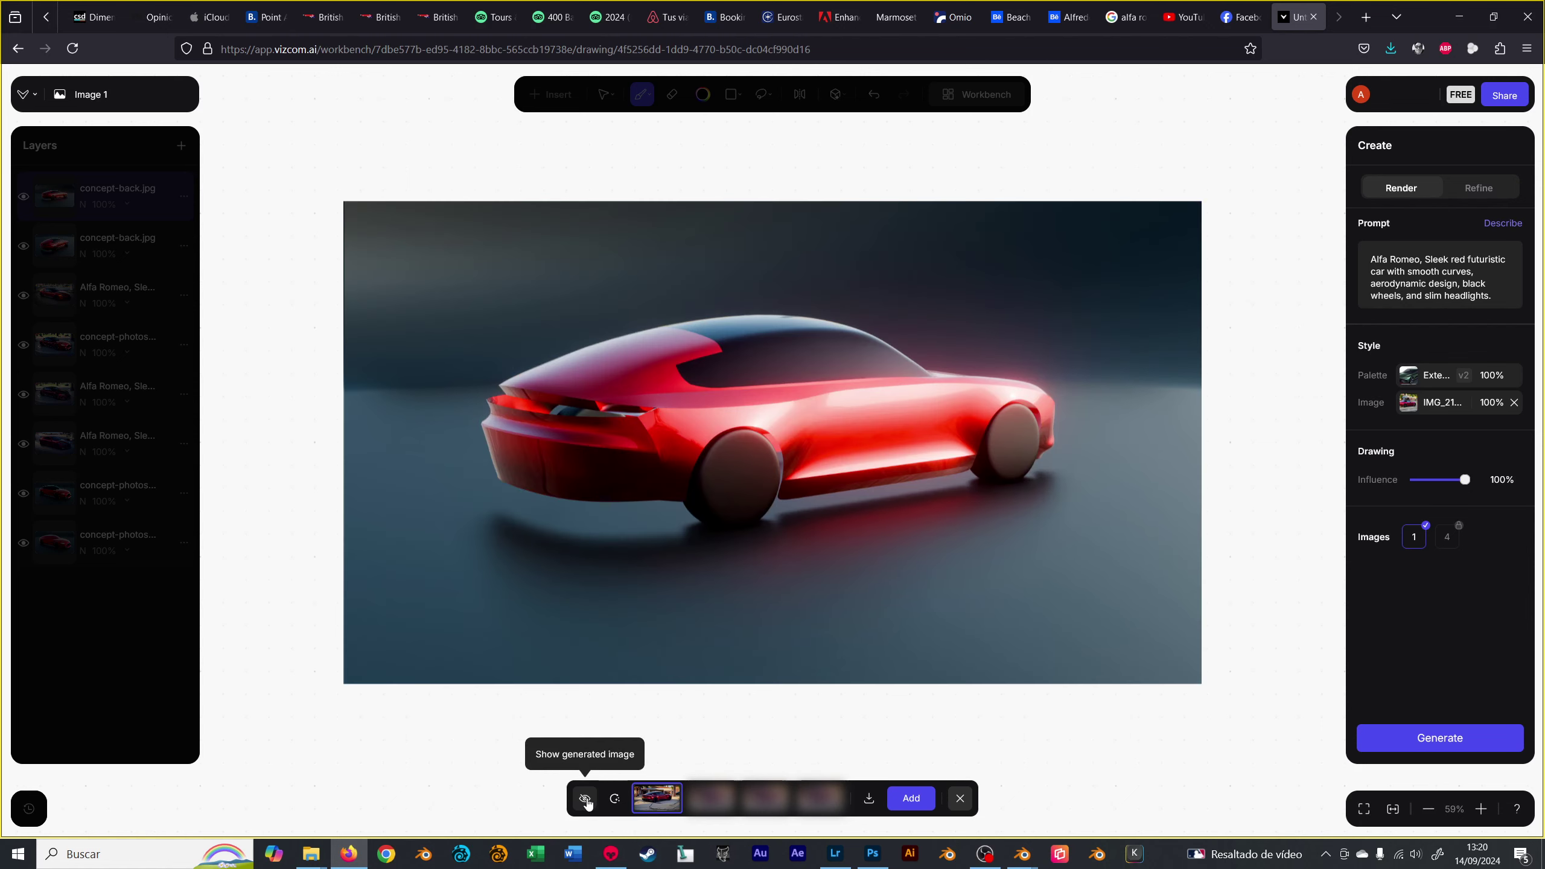
pyautogui.click(586, 800)
pyautogui.click(586, 800)
pyautogui.click(586, 800)
pyautogui.click(586, 801)
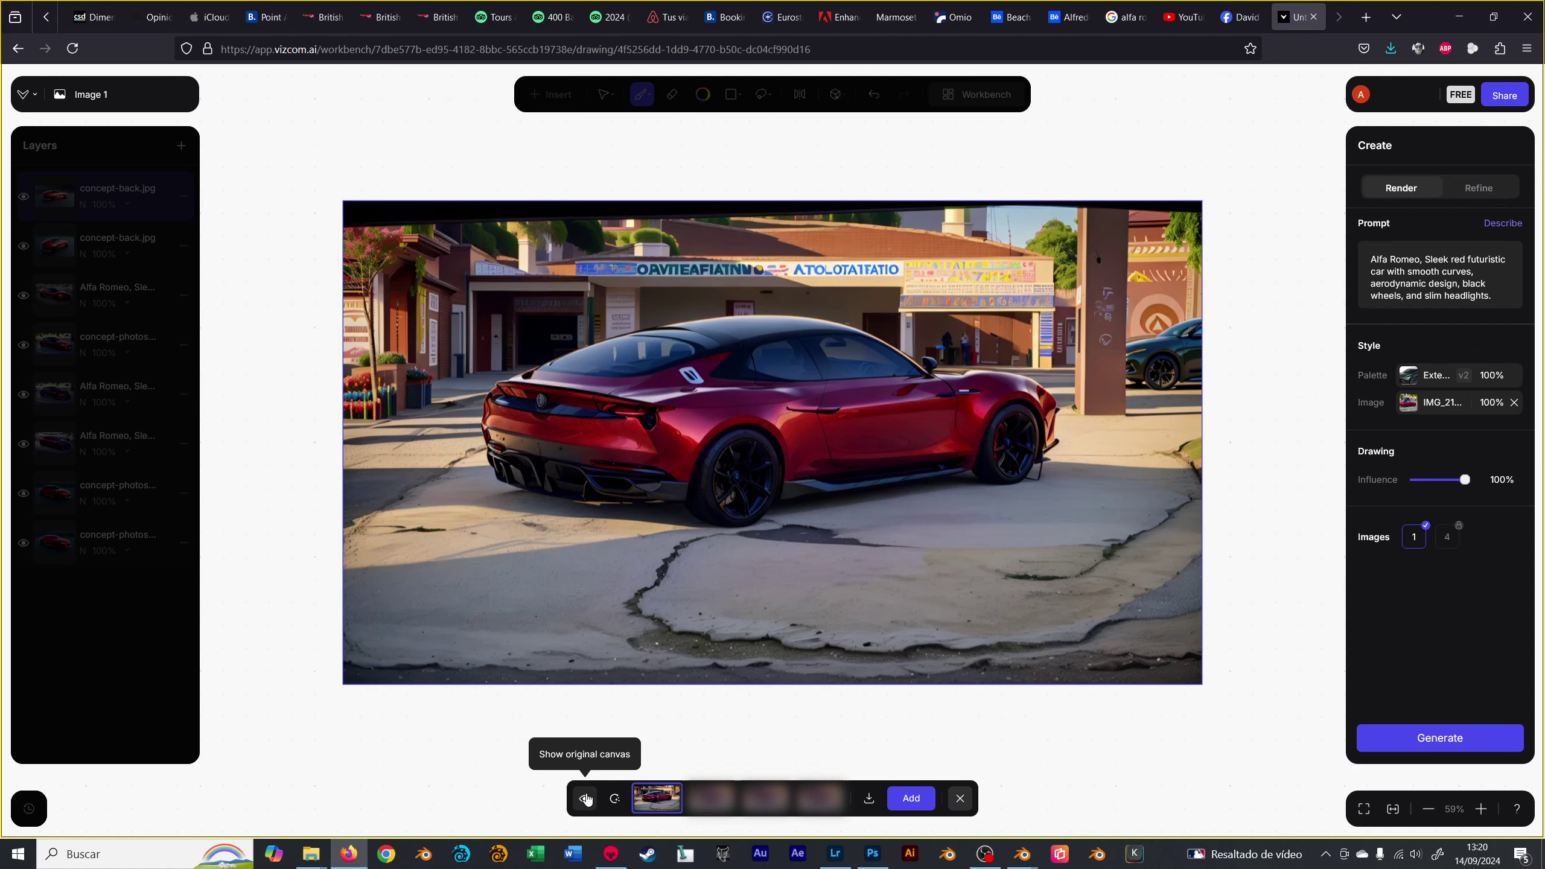
pyautogui.click(910, 798)
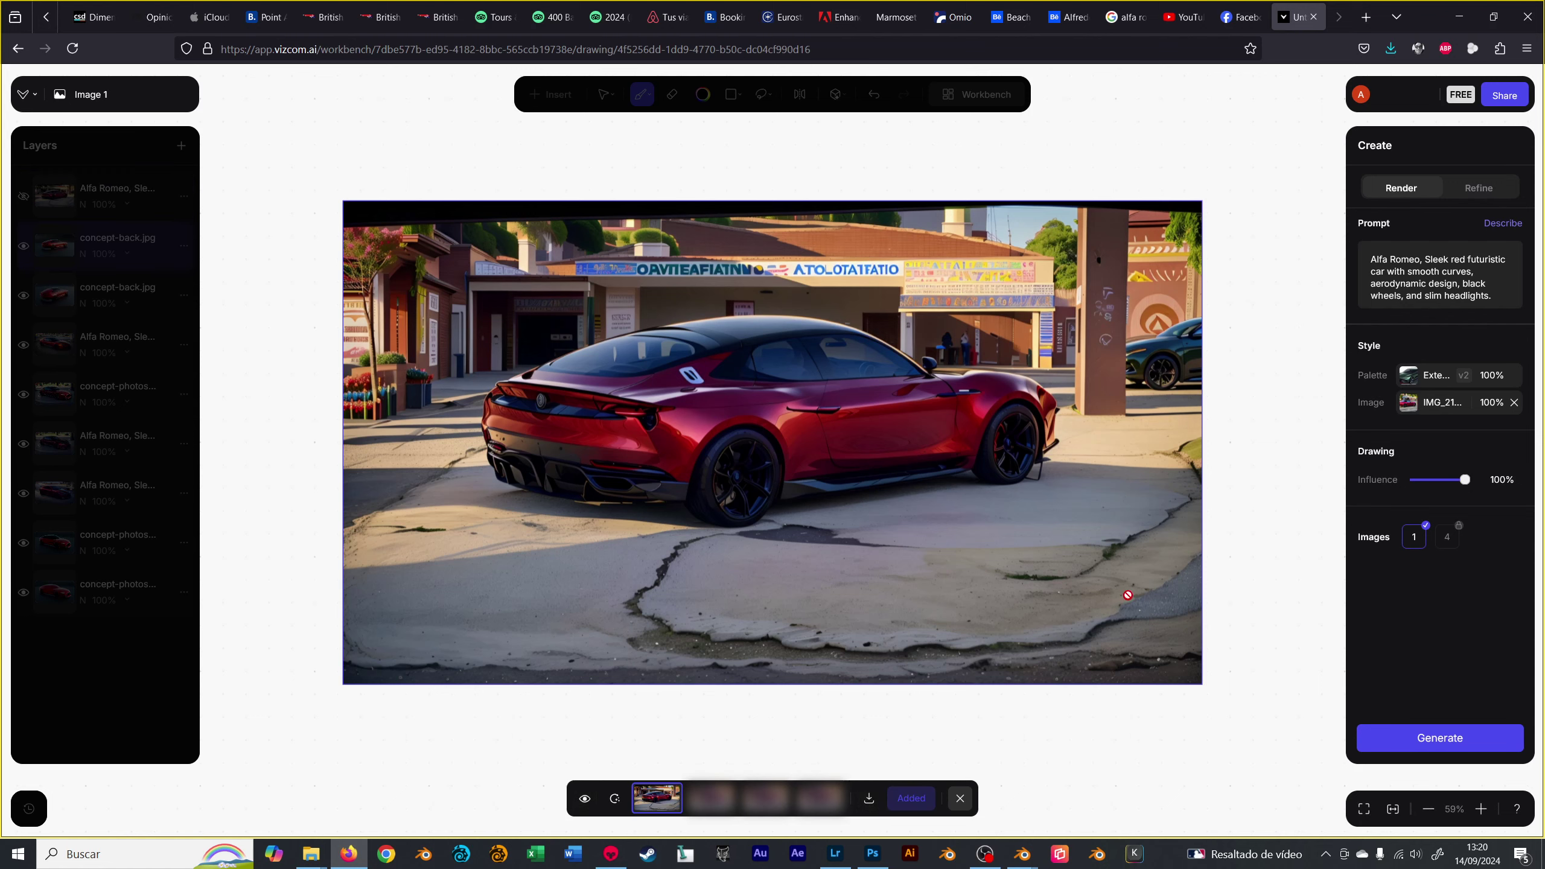
# - Set drawing influence to 65% and regenerate from the concept-back.jpg layer
pyautogui.click(1451, 481)
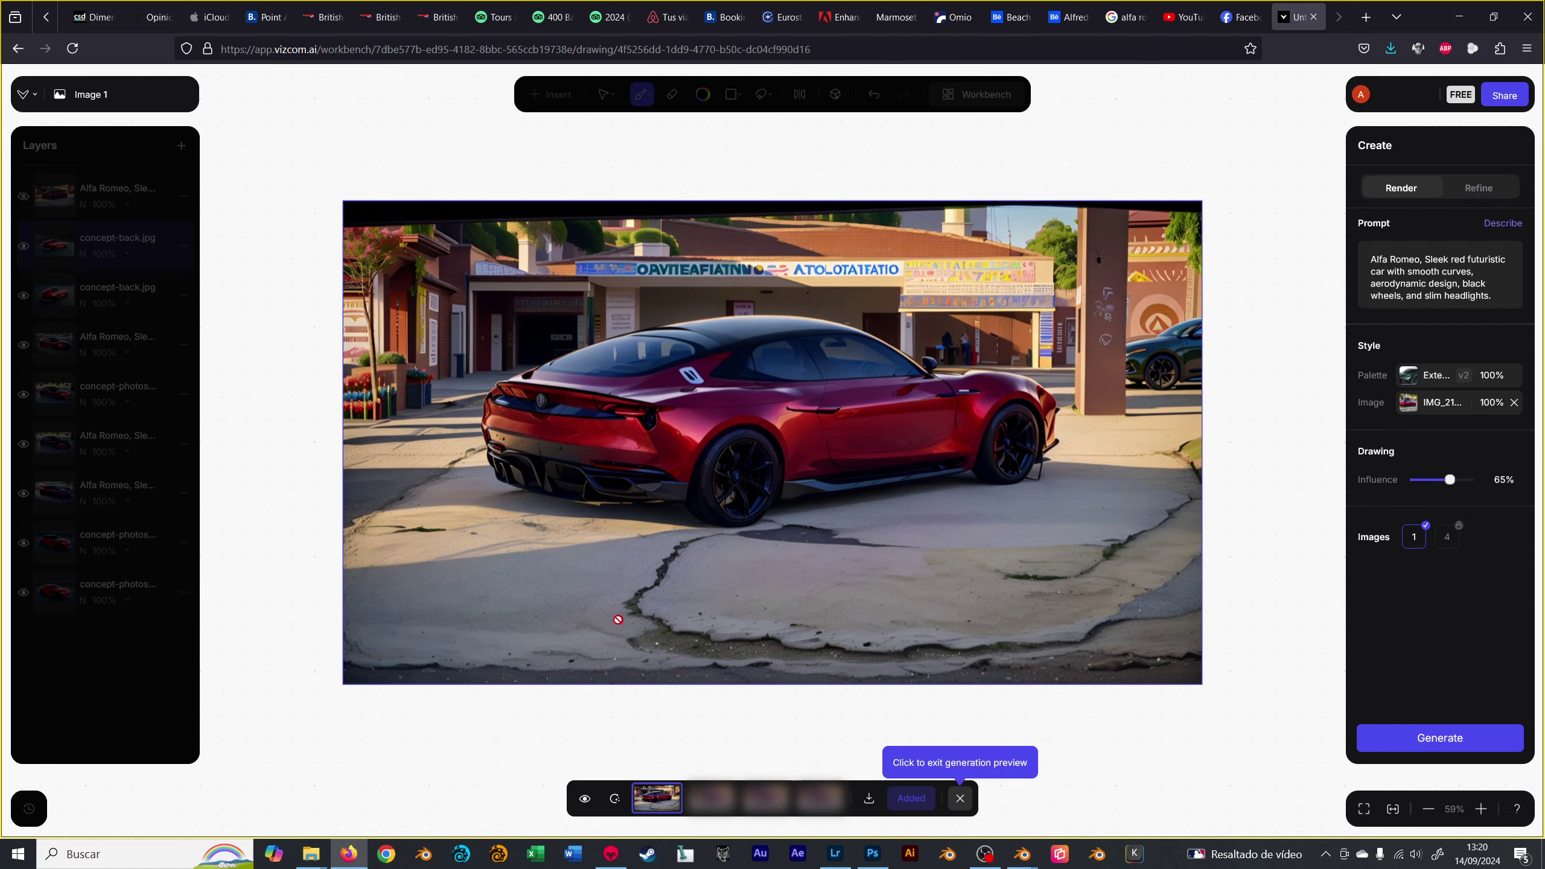
pyautogui.click(969, 798)
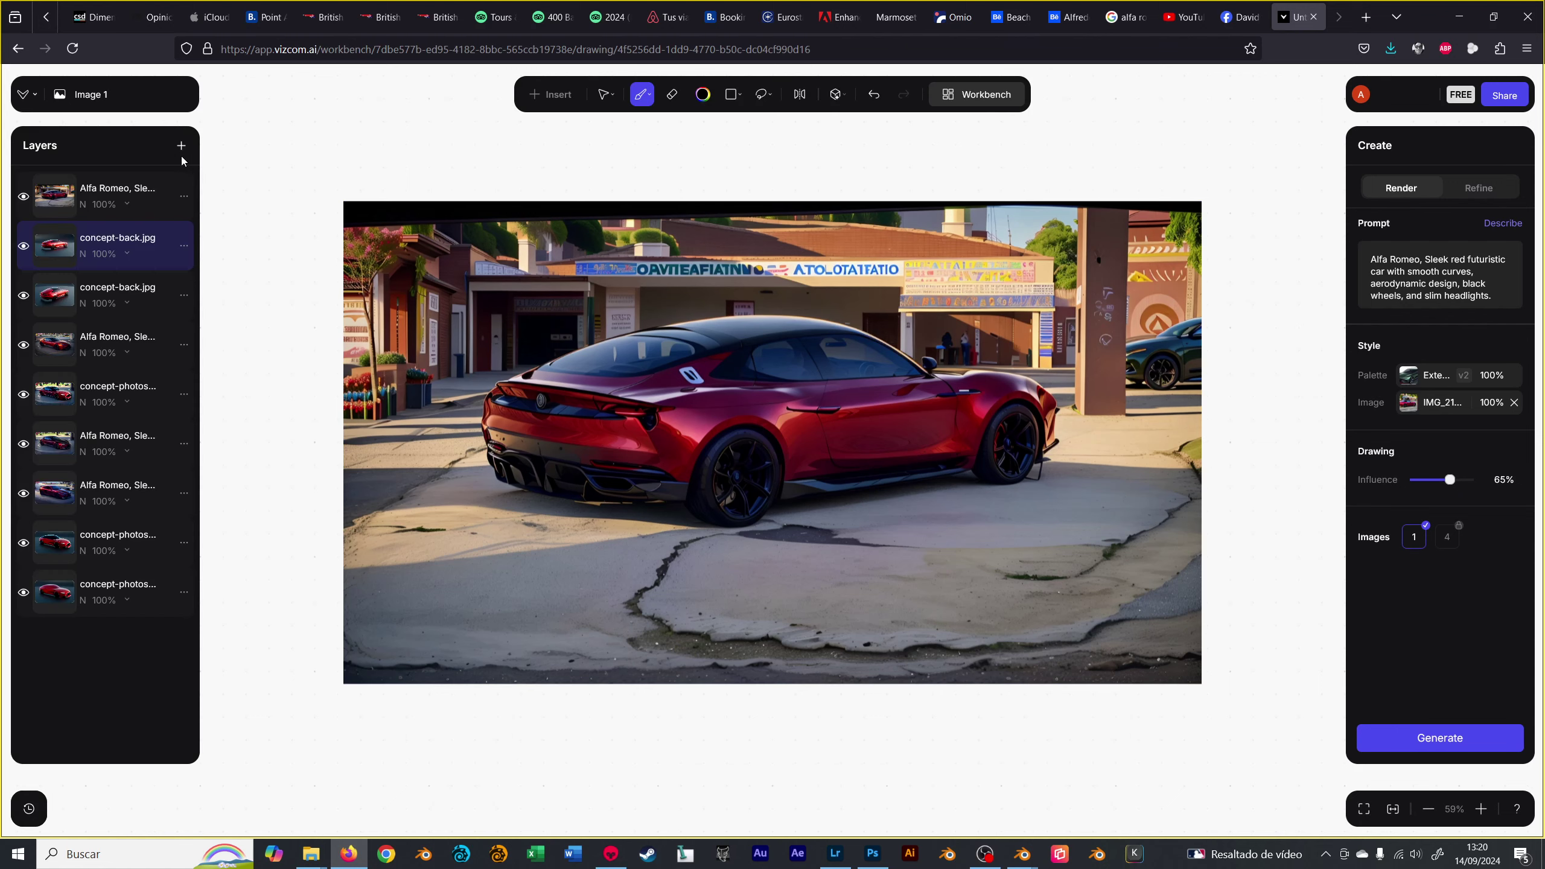
pyautogui.rightClick(30, 196)
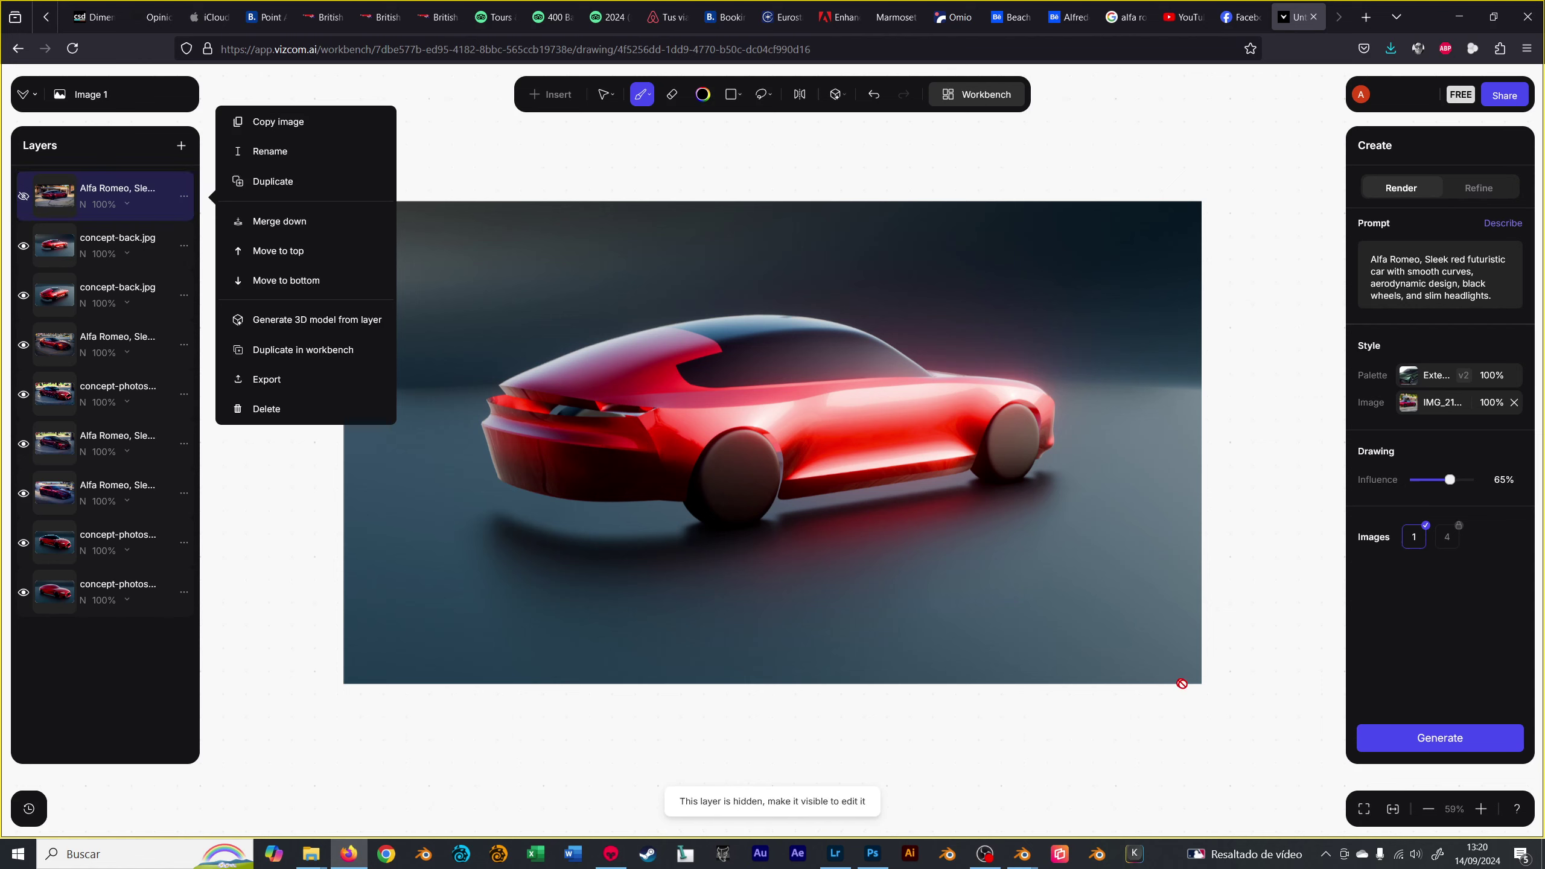
pyautogui.click(100, 224)
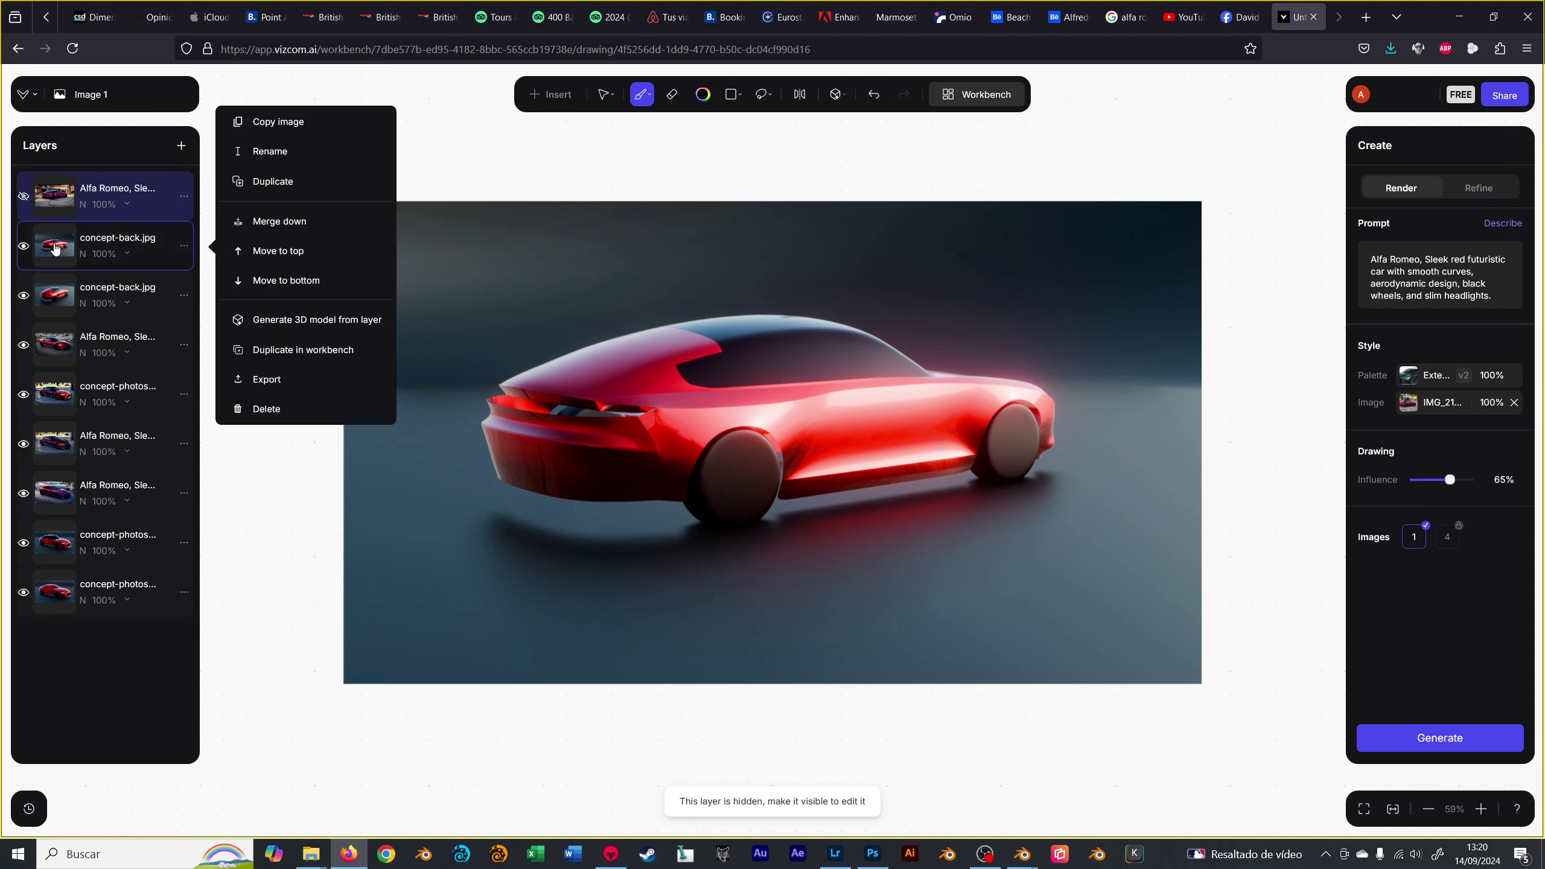
pyautogui.click(1410, 747)
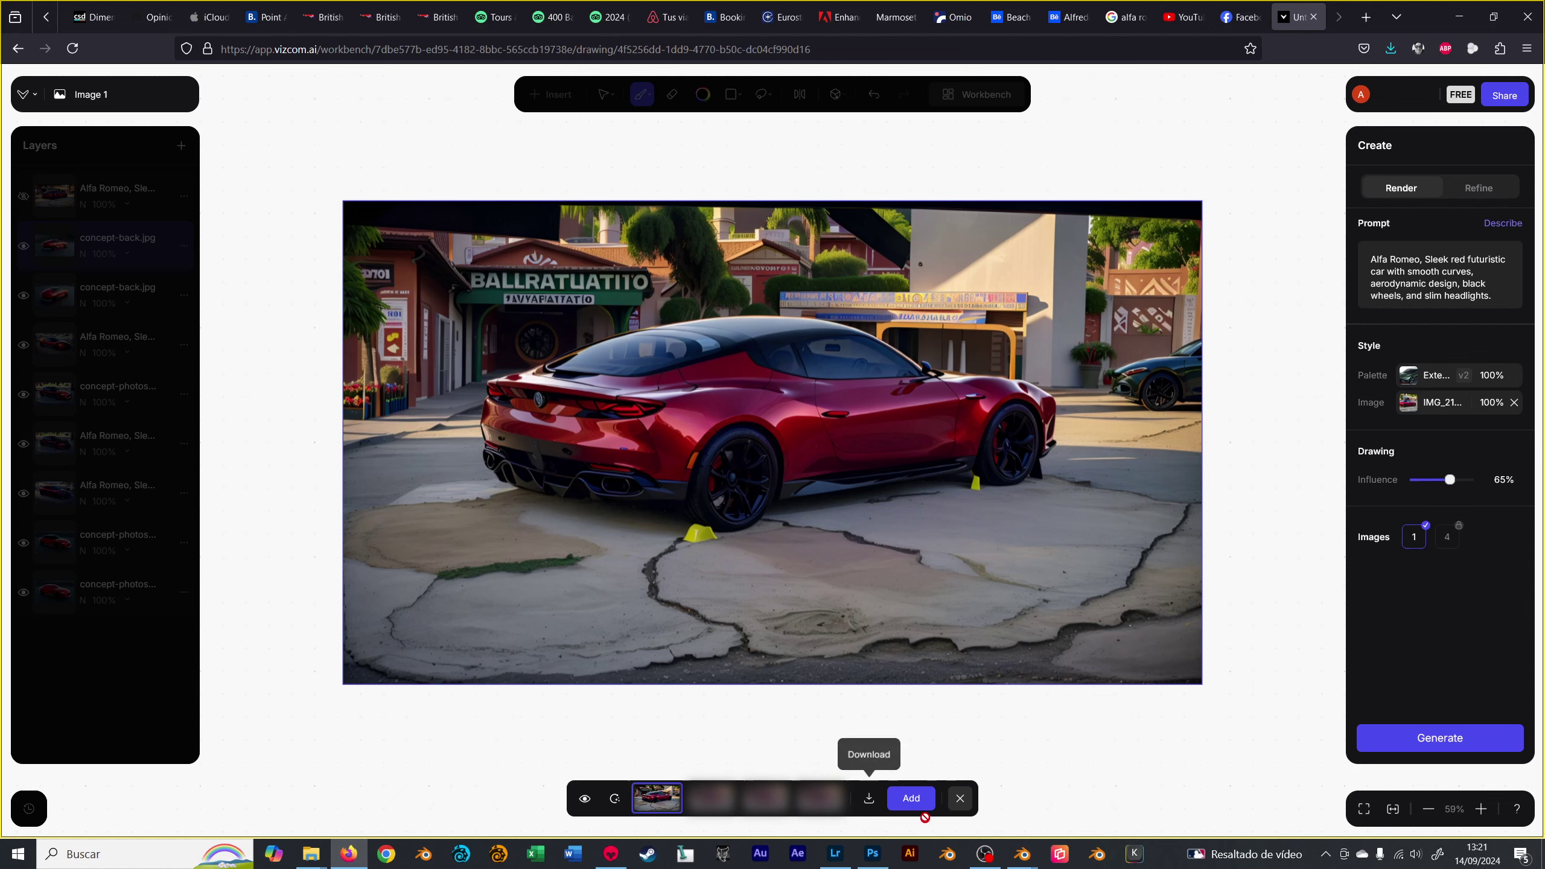
# - Add the cracked-pavement storefront render as a layer and bring up the share/export options
pyautogui.click(910, 798)
pyautogui.click(959, 798)
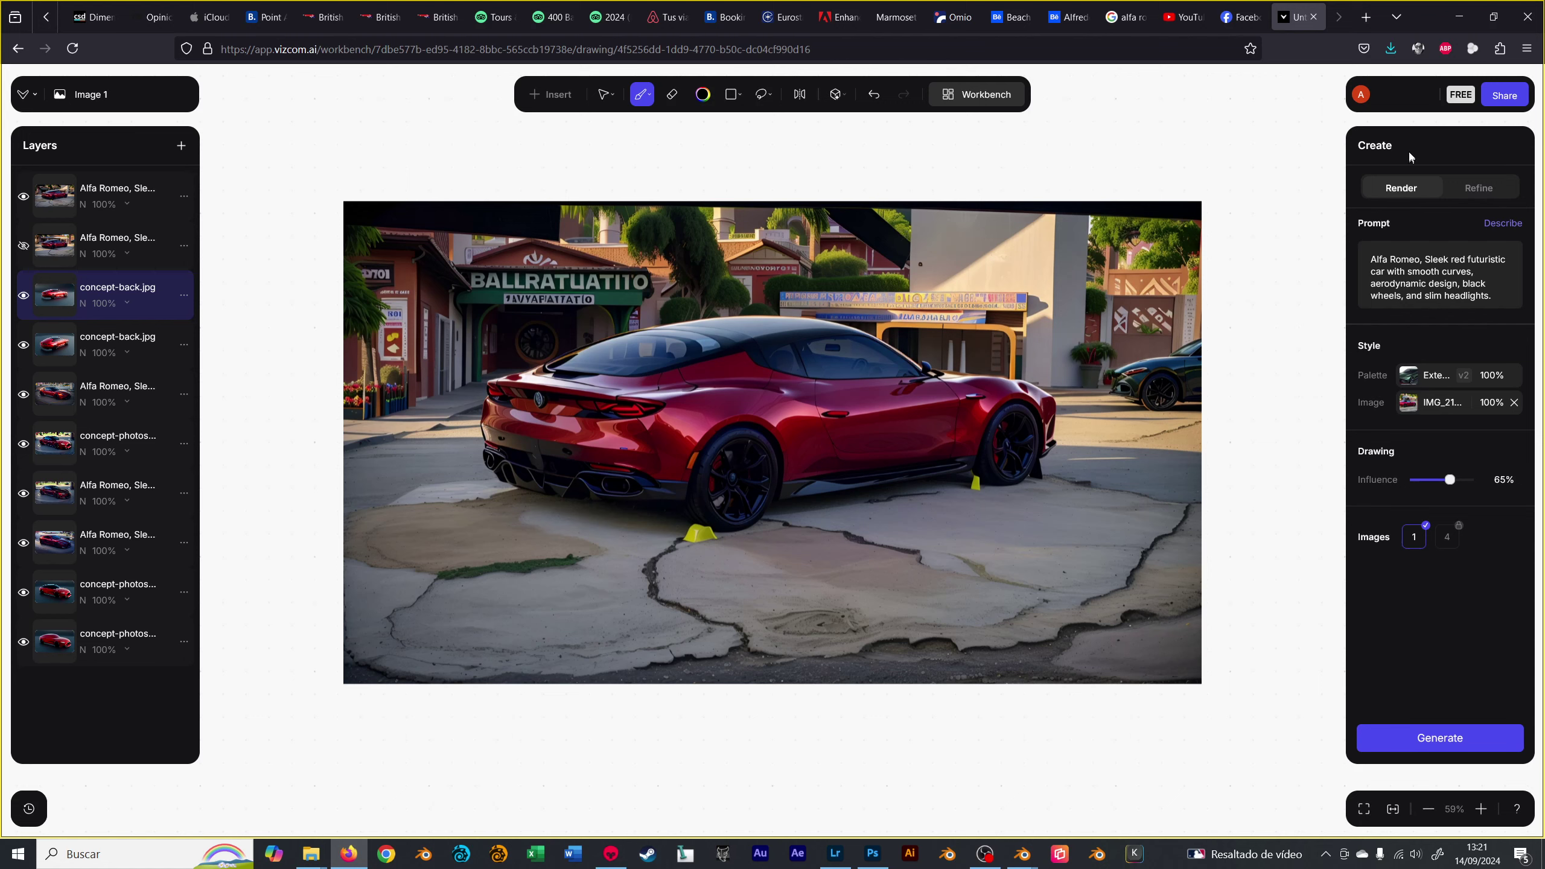
pyautogui.click(1504, 94)
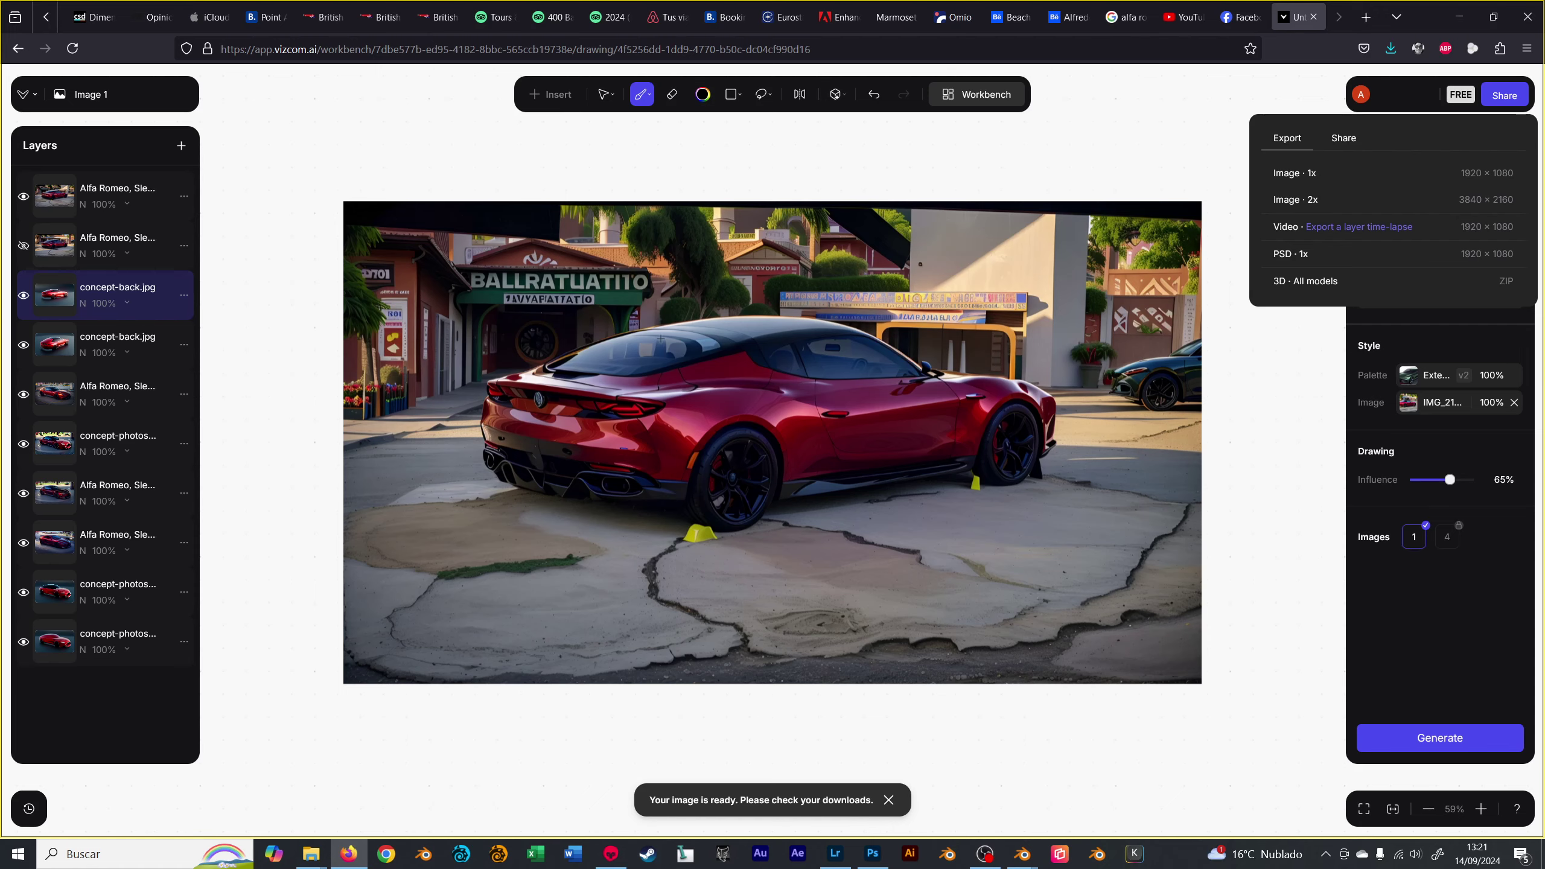
# - Save the render as a PNG in ALFA CONCEPT, based on the vizcom concept 01.png name
pyautogui.click(408, 484)
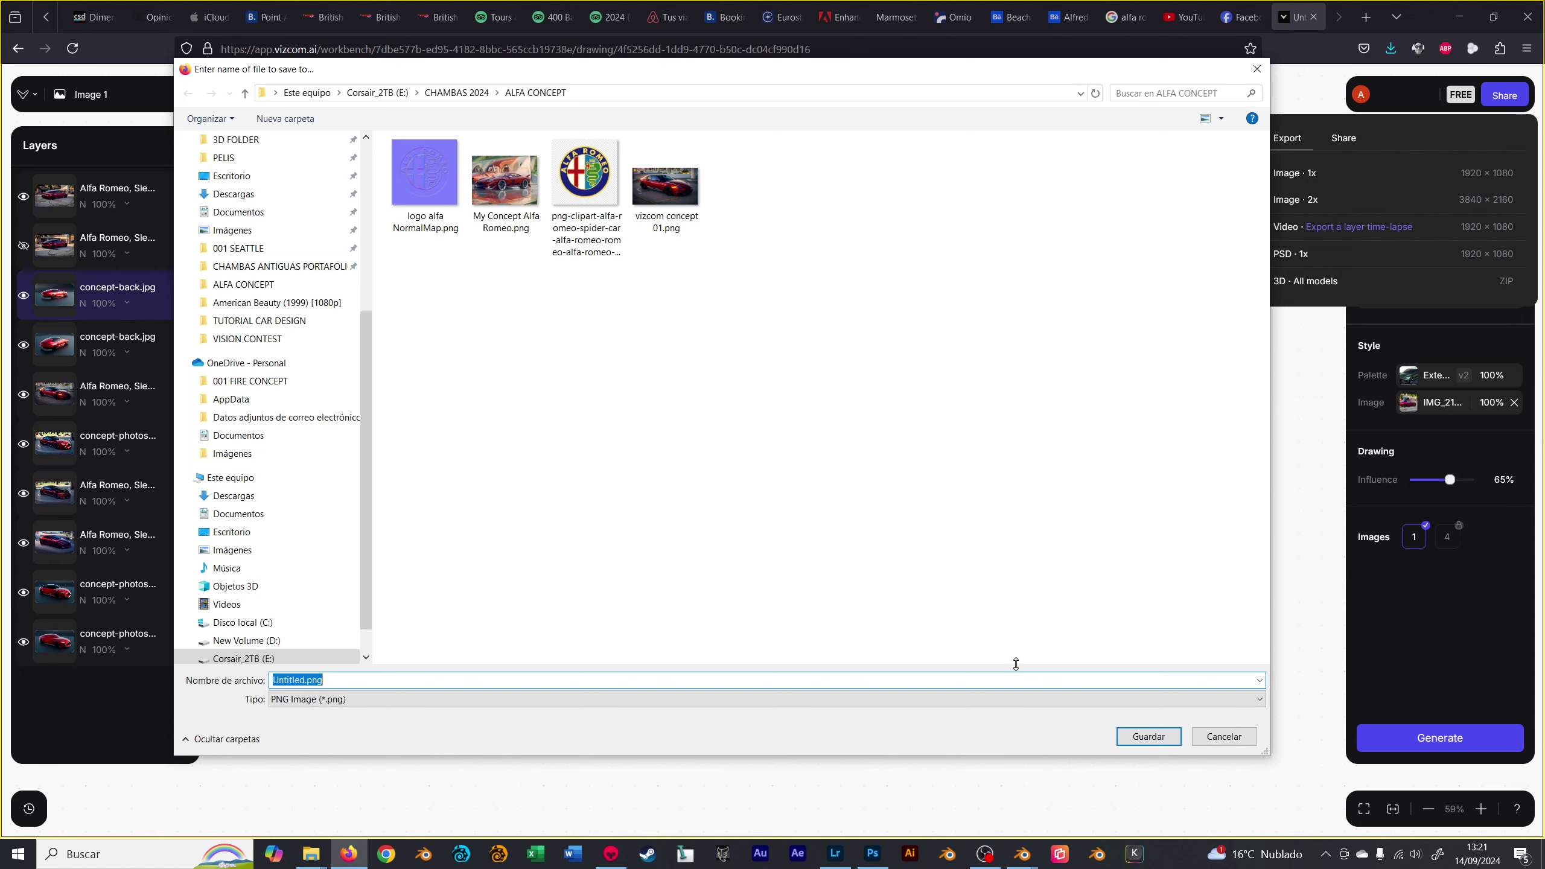
pyautogui.click(666, 183)
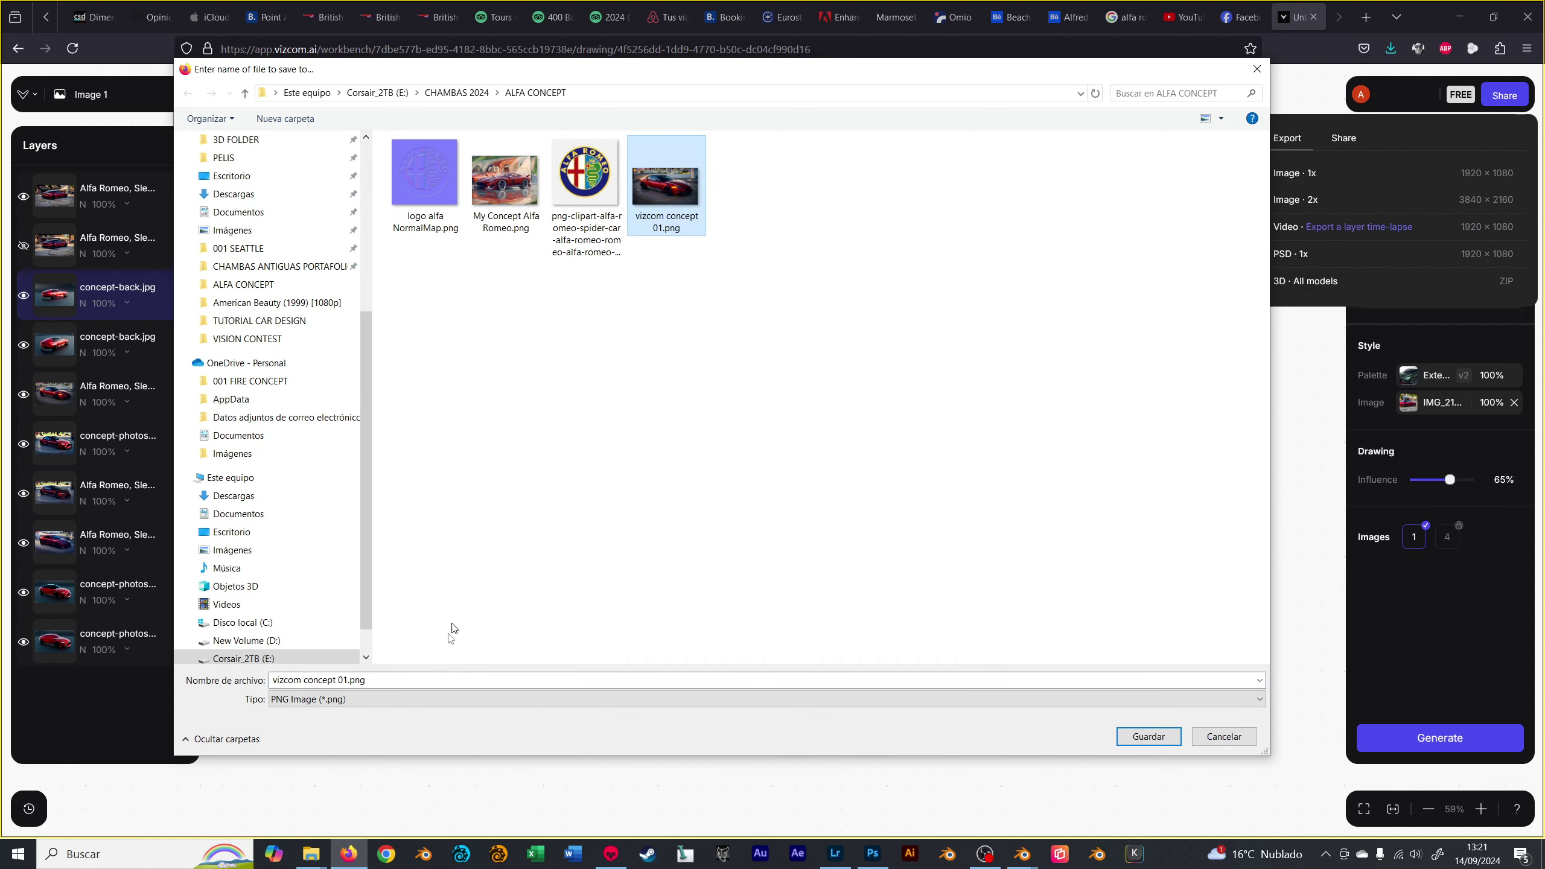
pyautogui.click(360, 680)
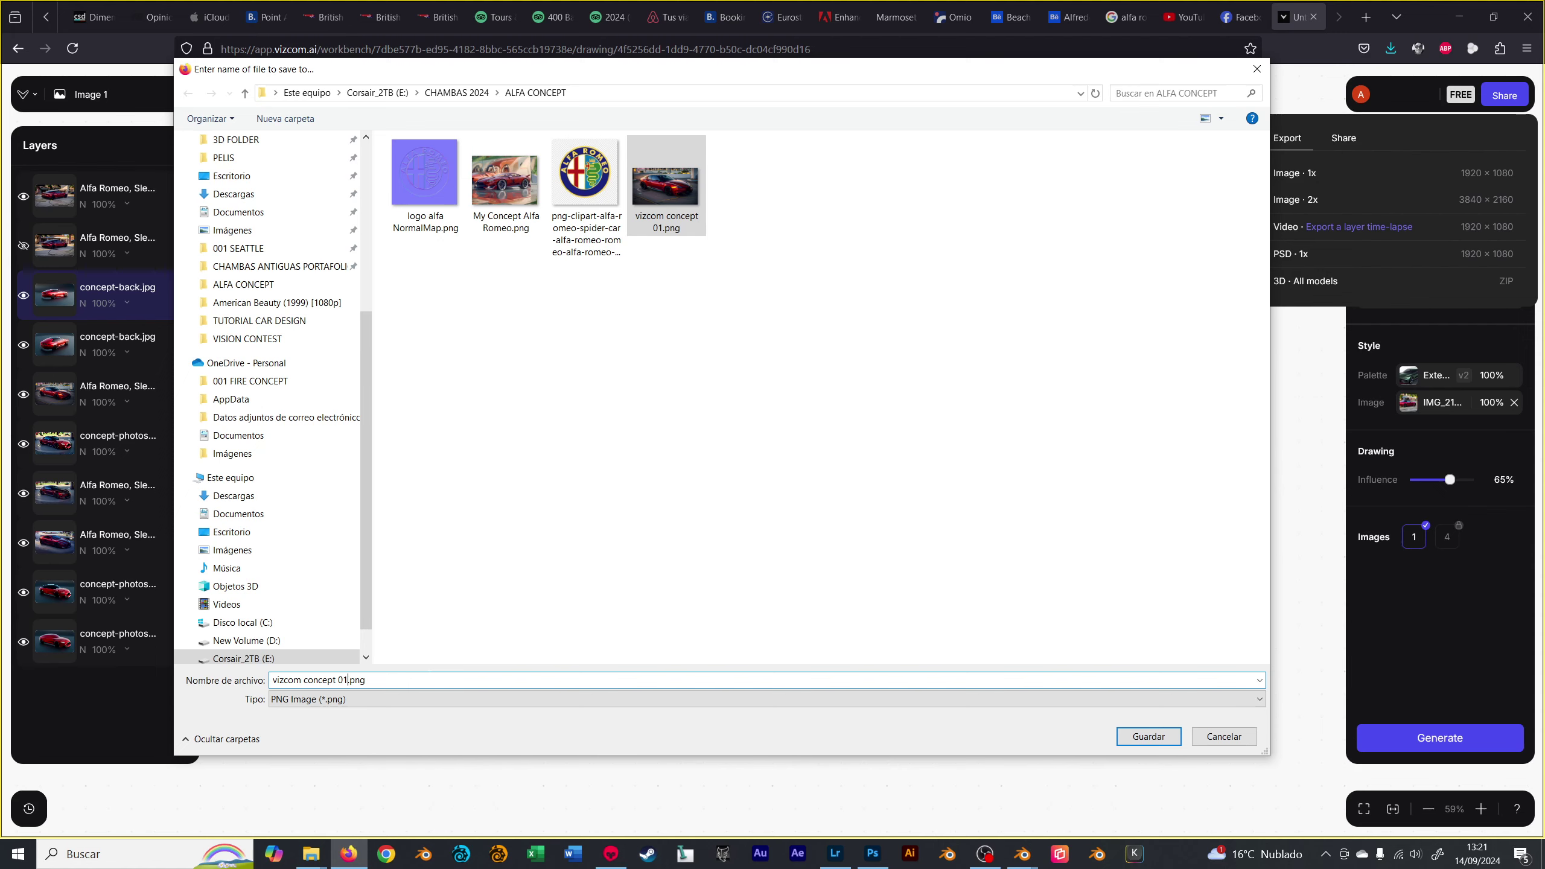
pyautogui.write('2')
pyautogui.press('Return')
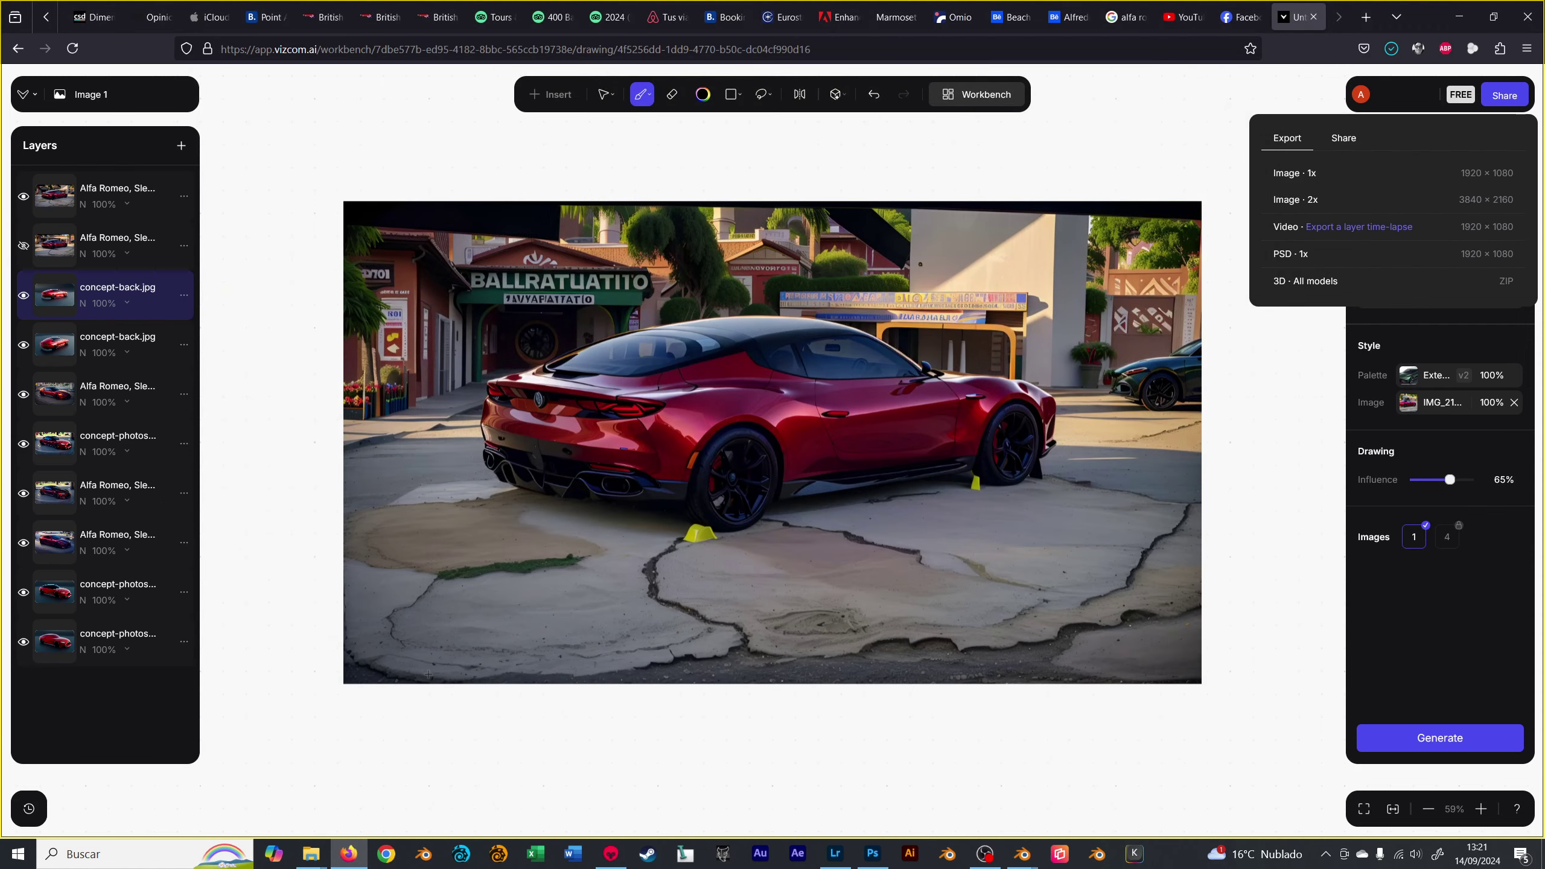
# - Cycle through the open windows to preview the full-screen side-view car render
pyautogui.hotkey('alt', 'Tab')
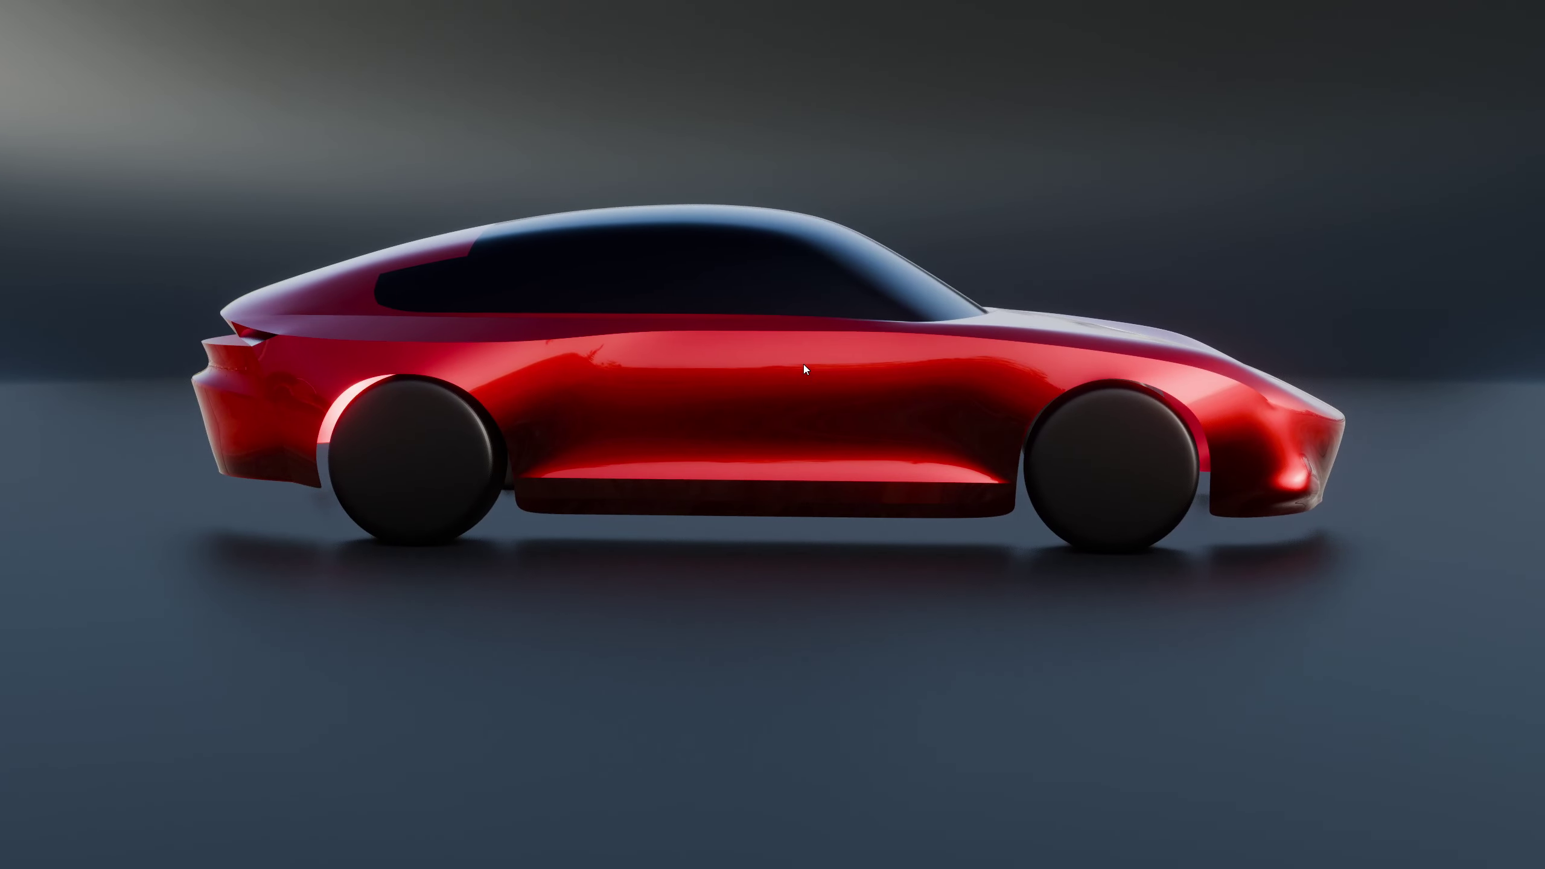
pyautogui.hotkey('alt', 'Tab')
pyautogui.press('Escape')
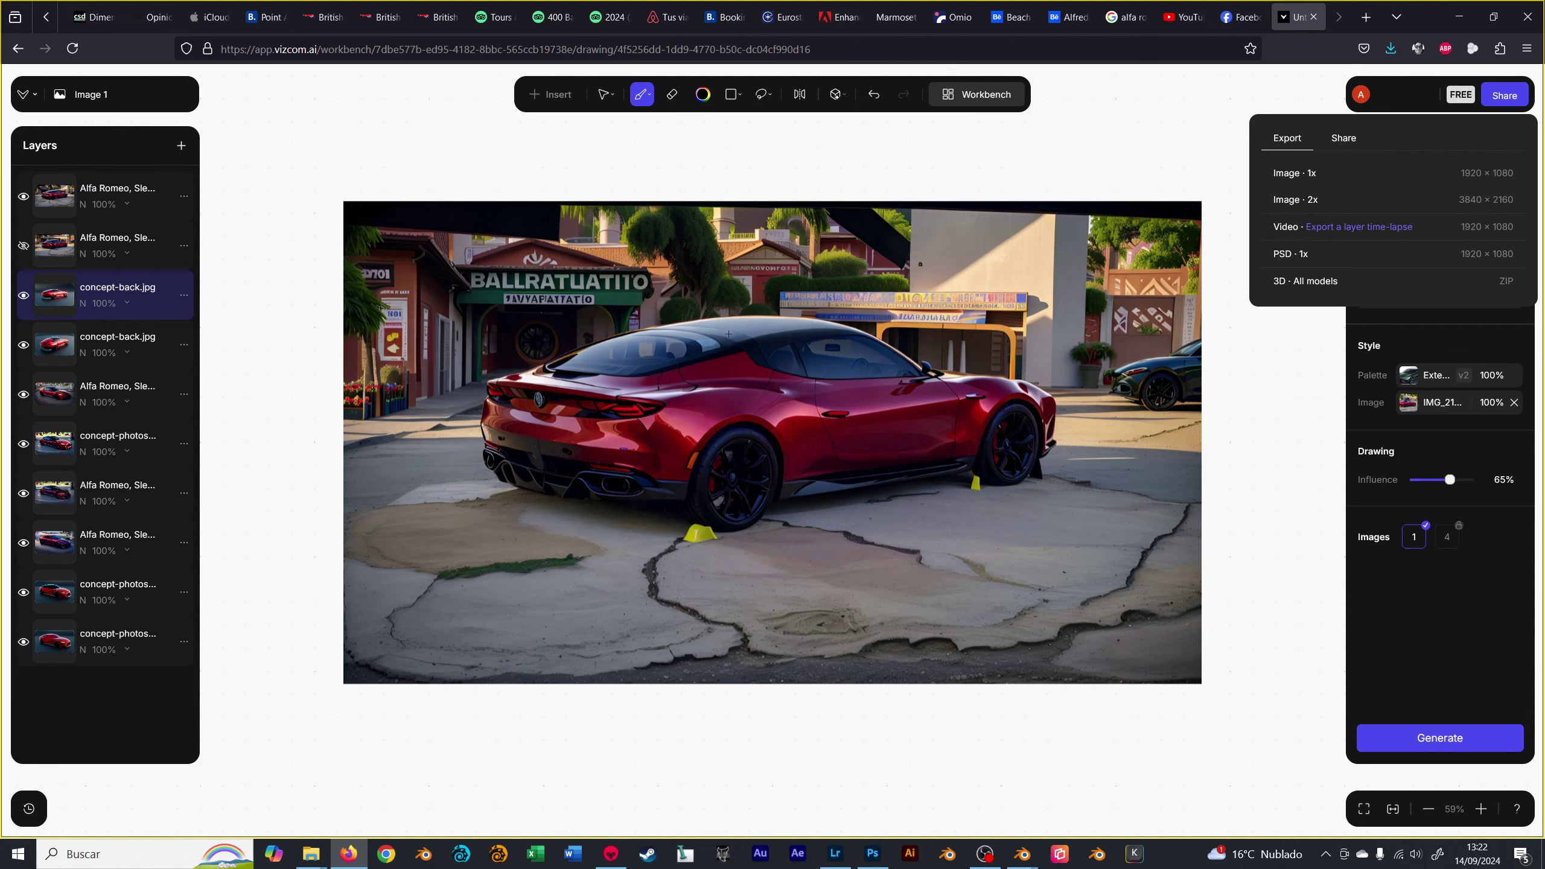
# - Paste the side-view red concept car render into Photoshop as a new layer
pyautogui.press('super')
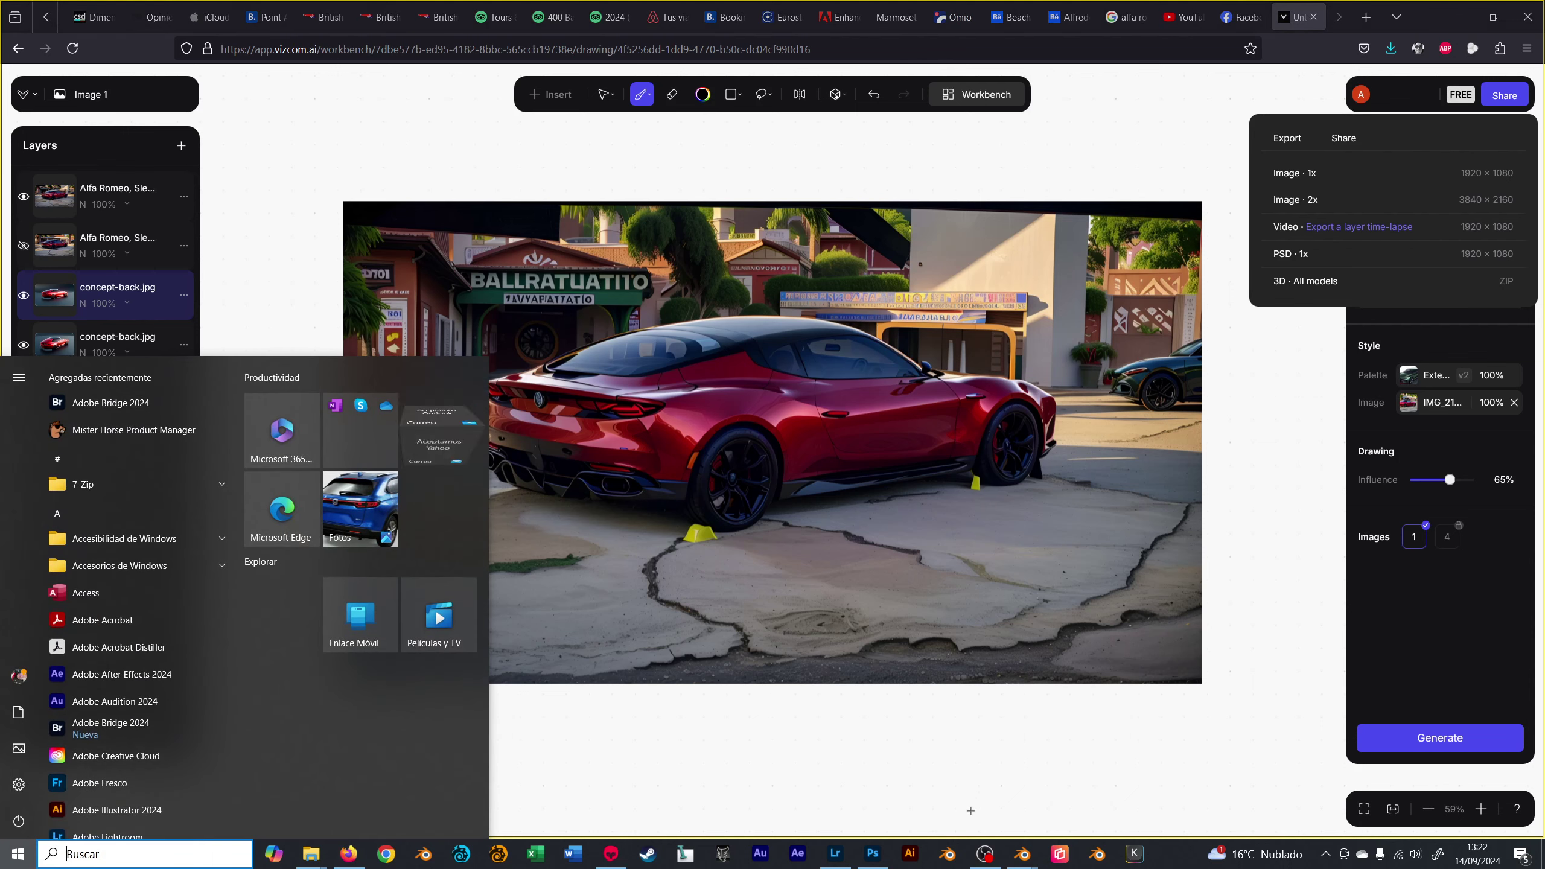
pyautogui.press('super')
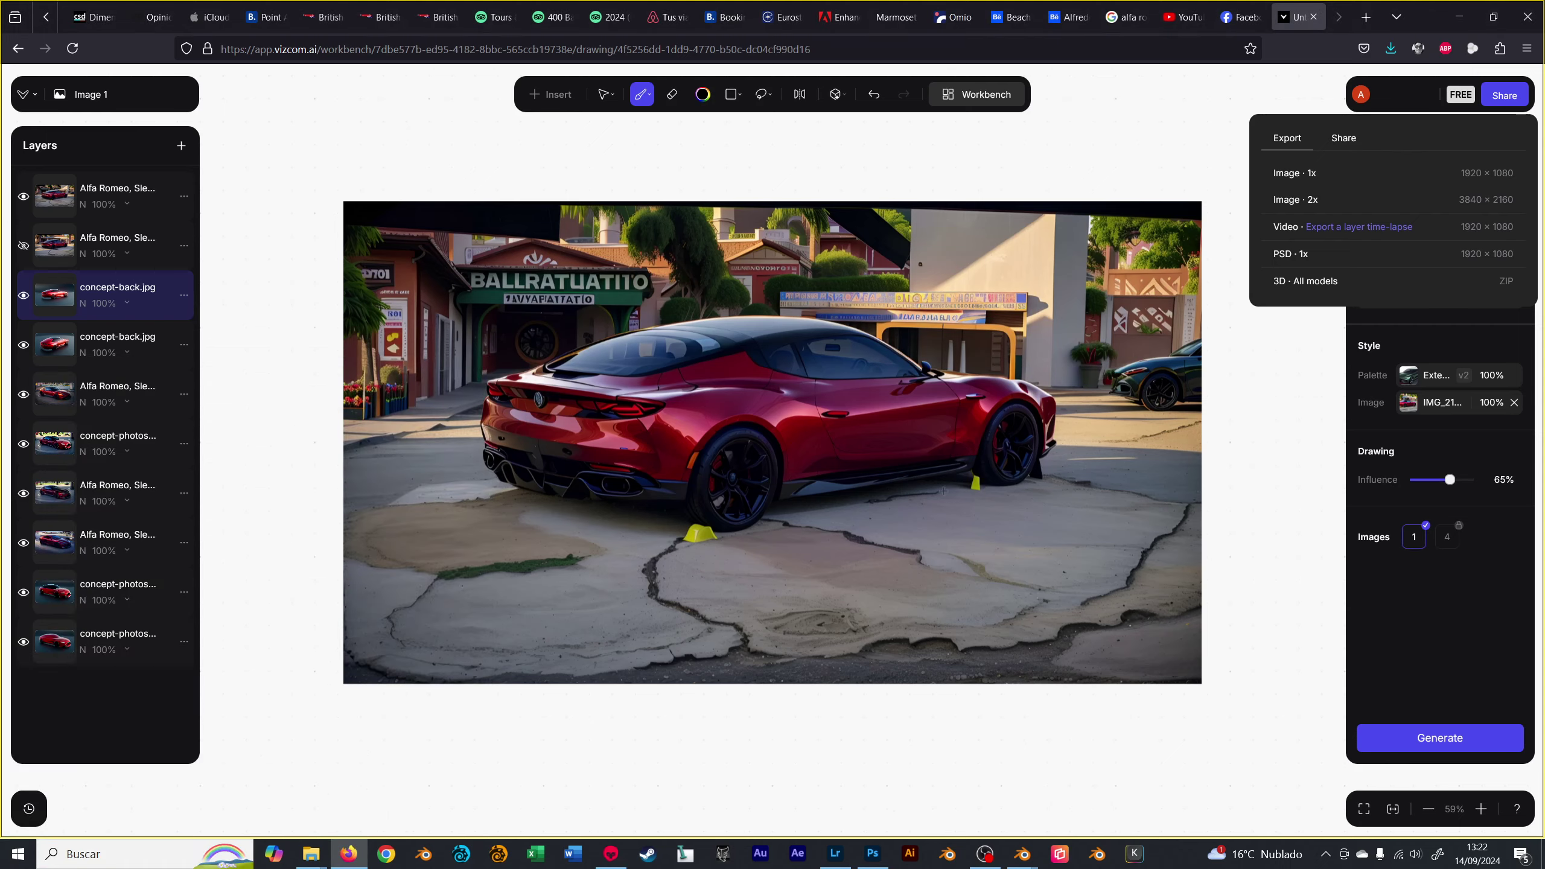
pyautogui.hotkey('alt', 'Tab')
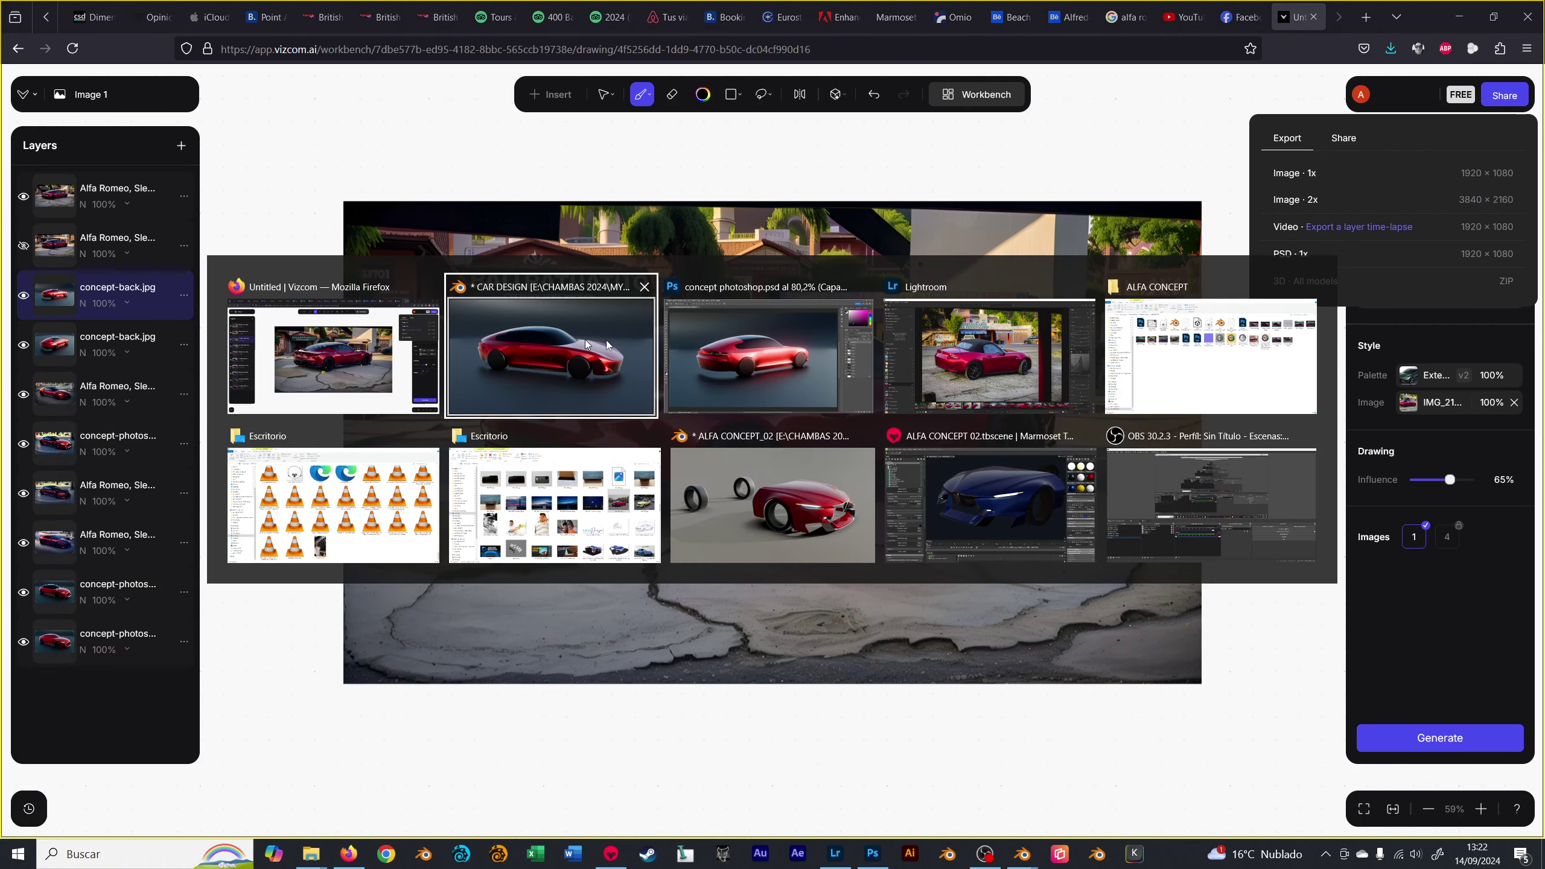
pyautogui.hotkey('ctrl', 'v')
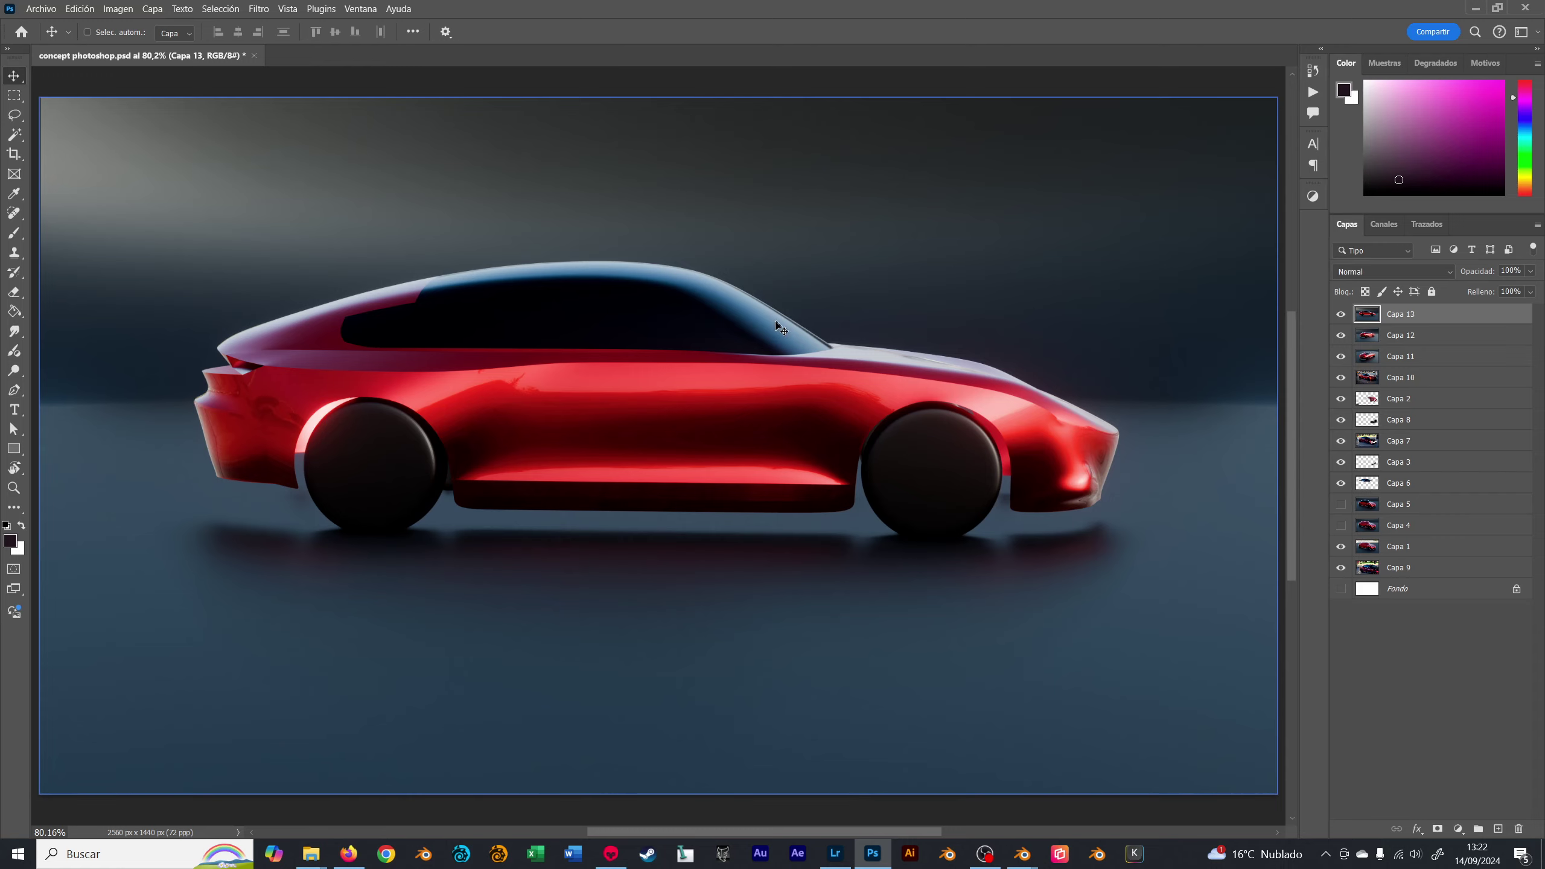
# - Export it as web JPG concept-photoshop-side.jpg in ALFA CONCEPT, then save and close the PSD
pyautogui.hotkey('ctrl', 'alt', 'shift', 's')
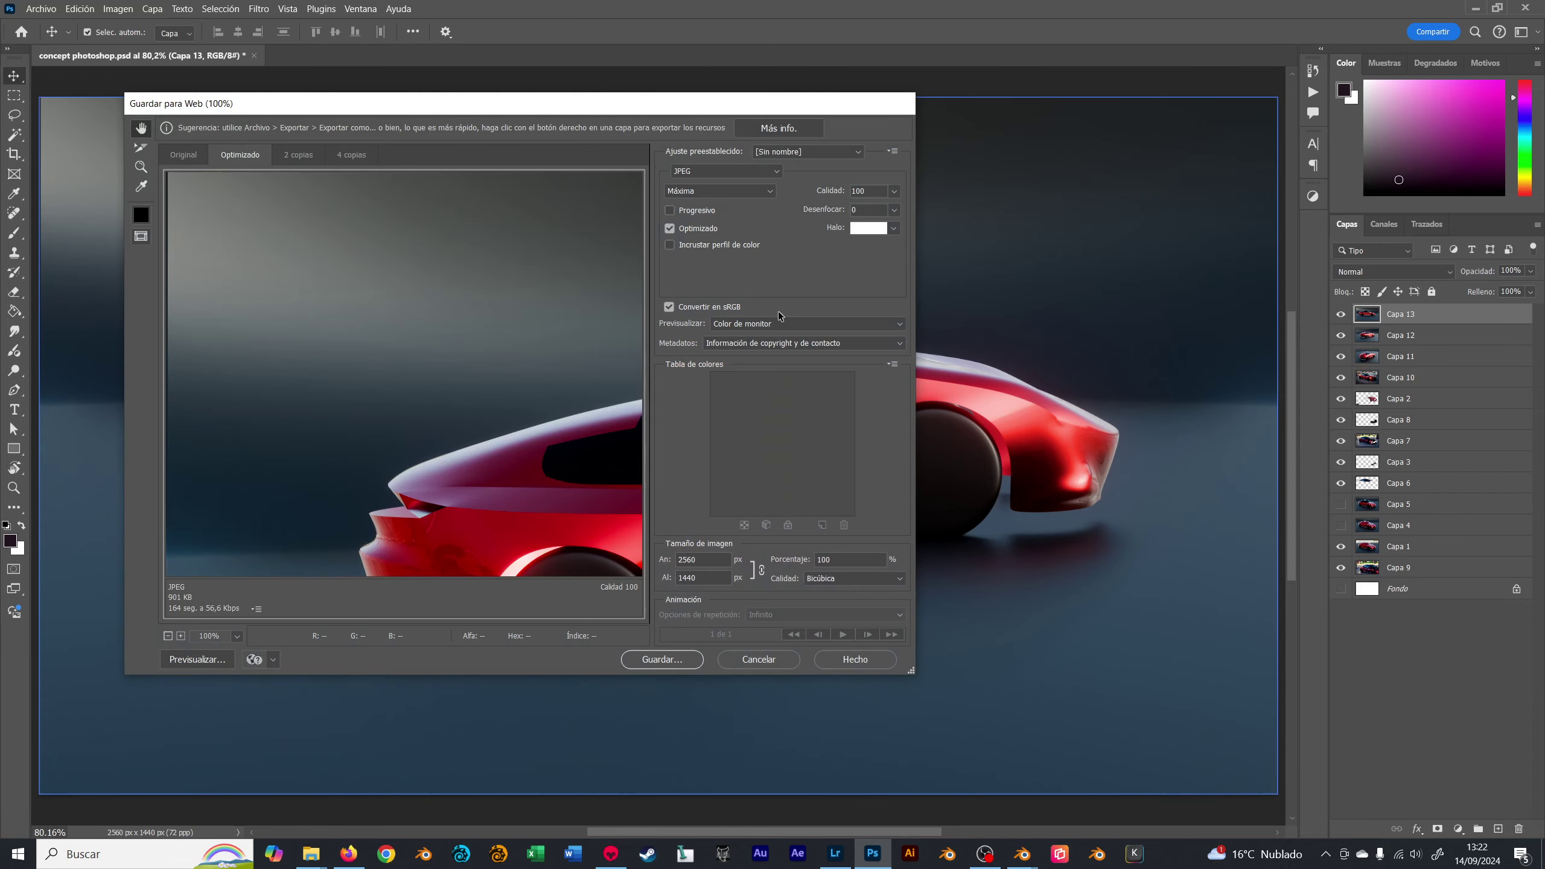
pyautogui.press('Return')
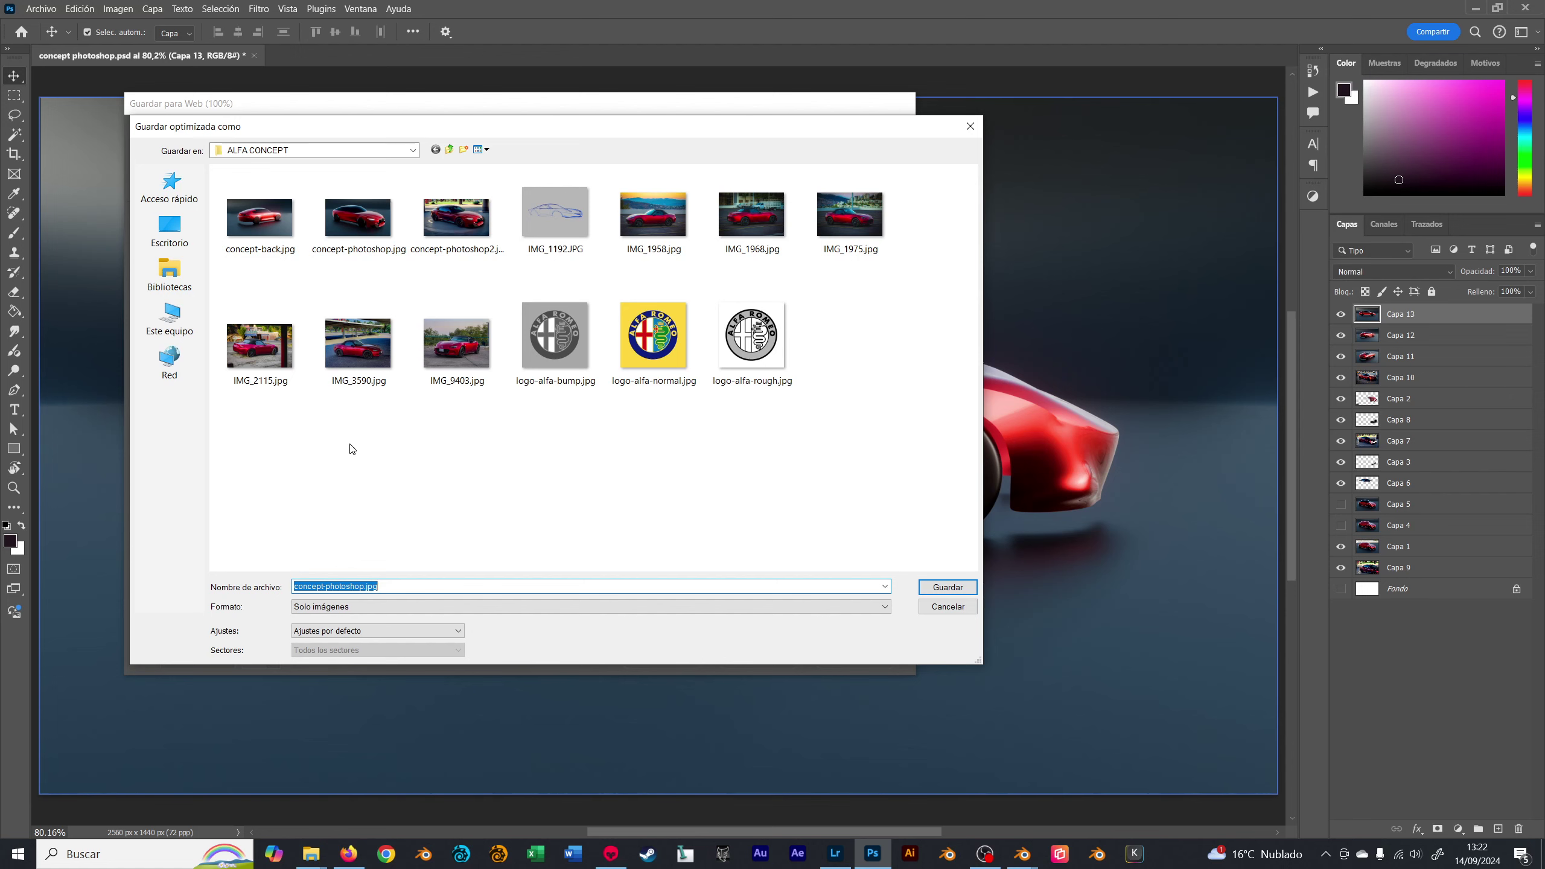
pyautogui.click(381, 268)
pyautogui.click(364, 586)
pyautogui.write('3')
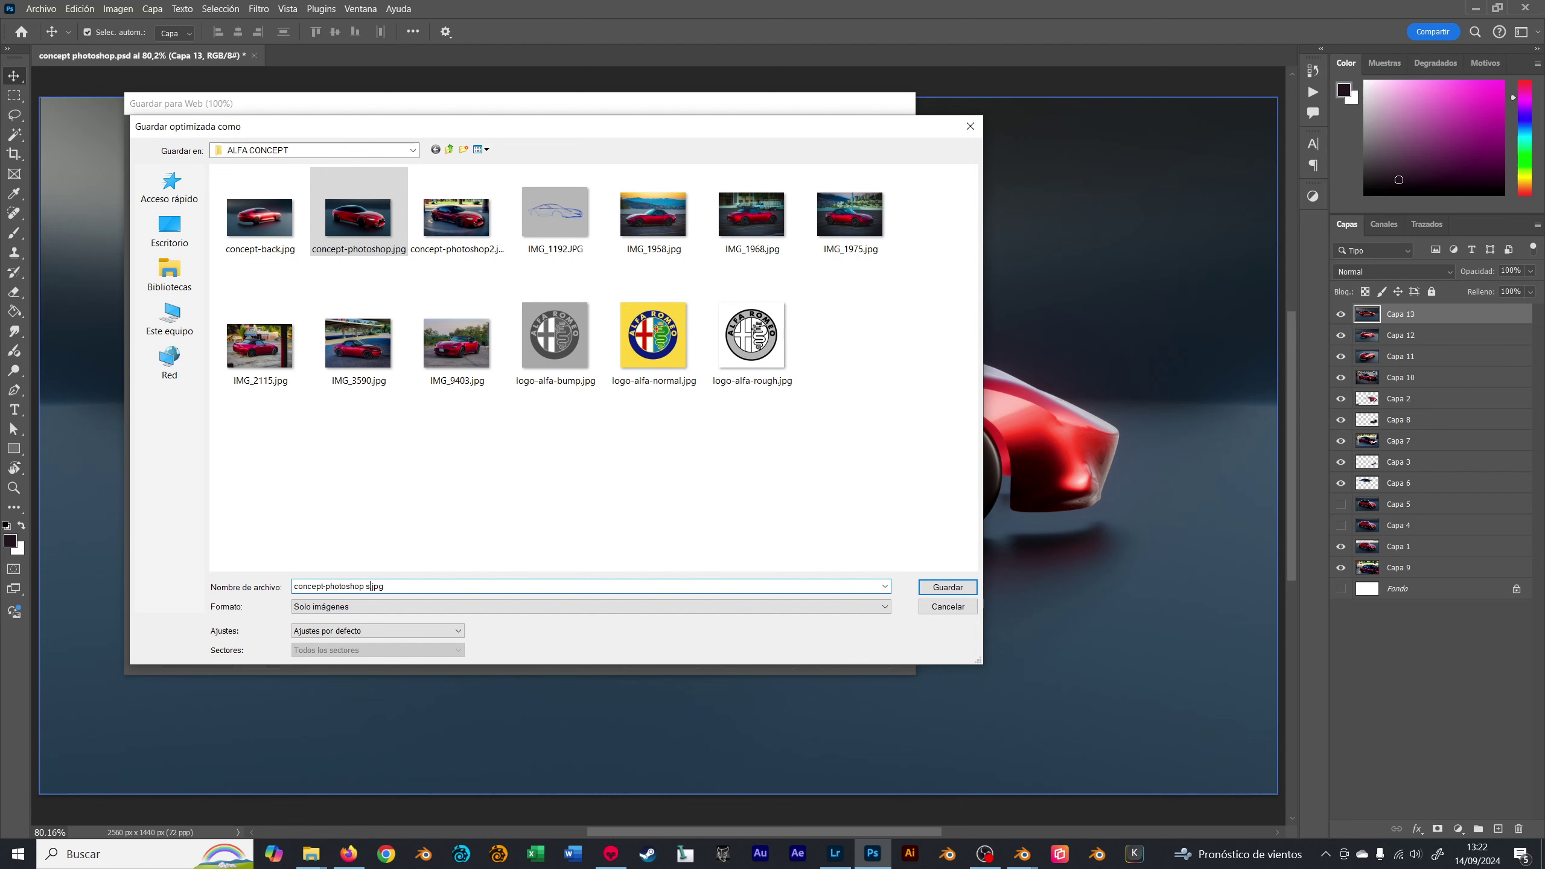
pyautogui.press('Return')
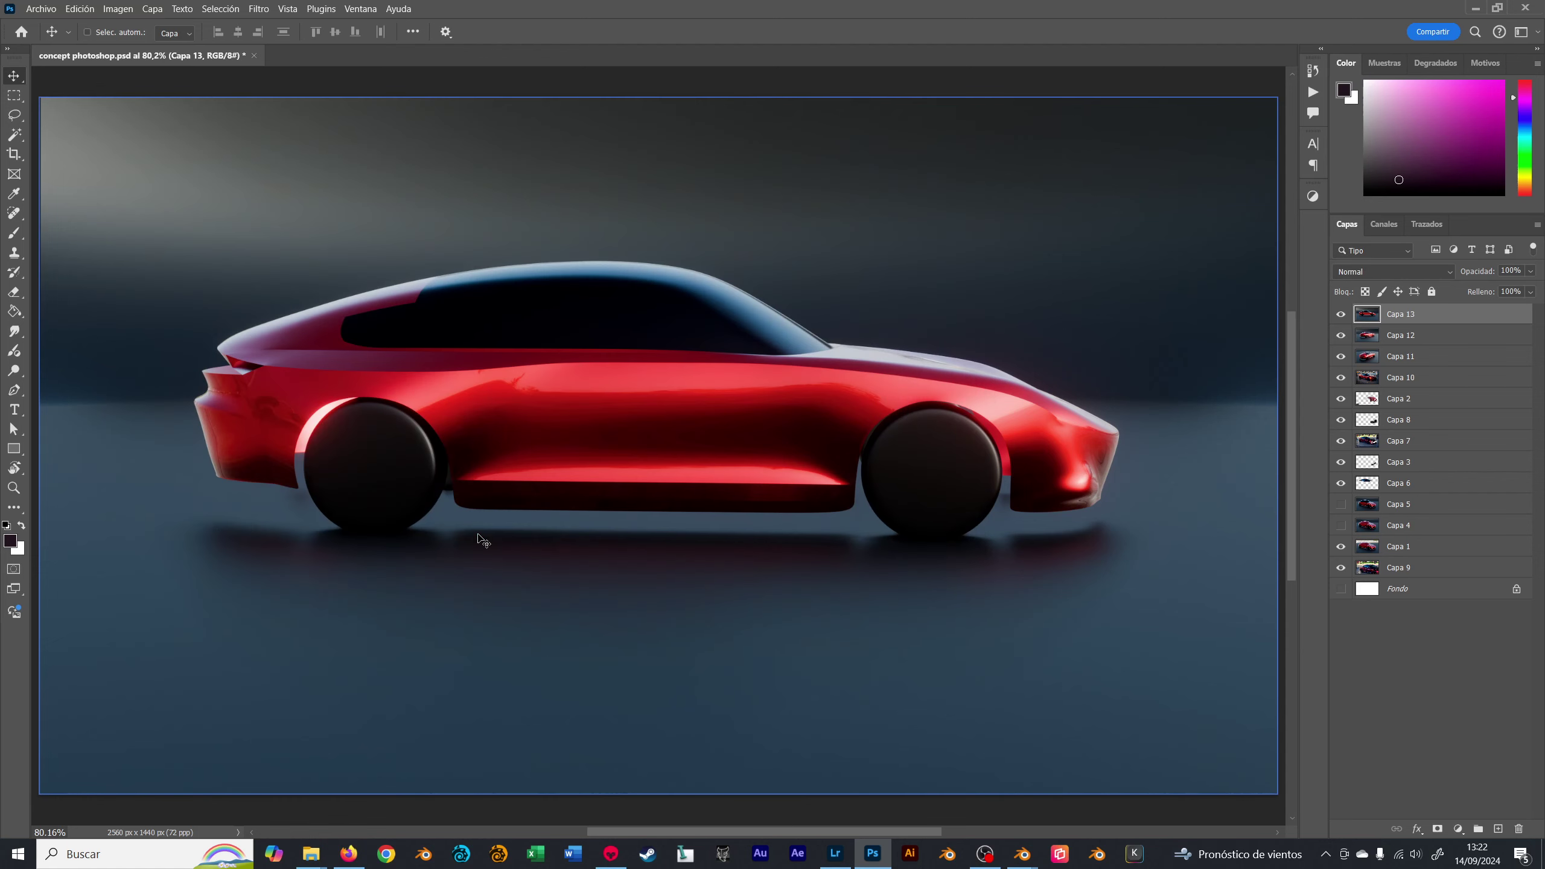
pyautogui.hotkey('ctrl', 's')
pyautogui.hotkey('ctrl', 'w')
# - Upload concept-photoshop-side.jpg into Vizcom as the top layer, then bring Lightroom forward
pyautogui.click(805, 310)
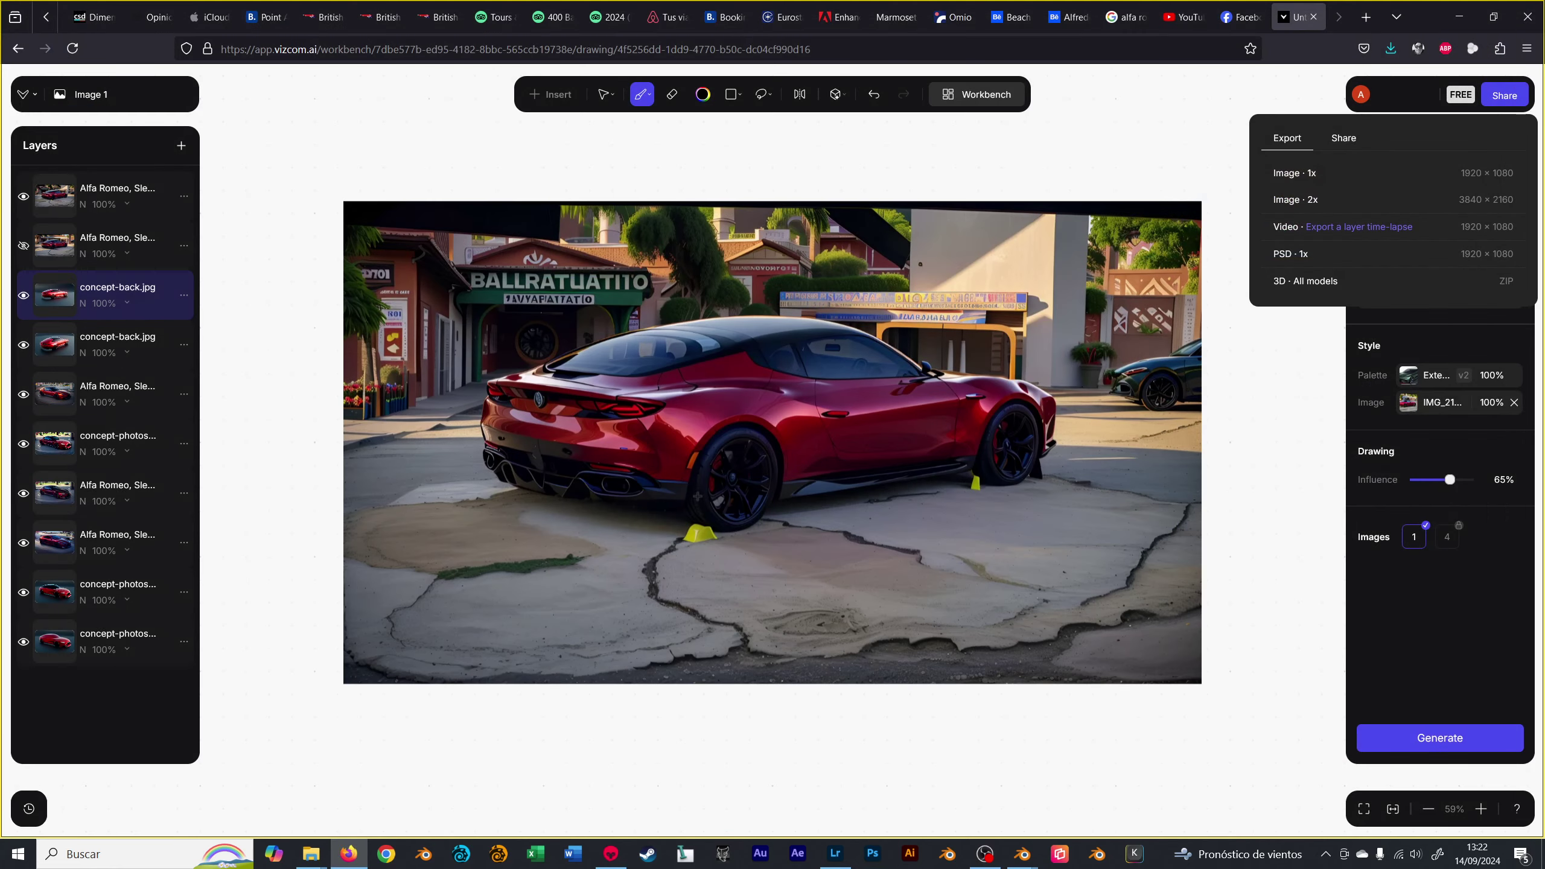
pyautogui.click(184, 196)
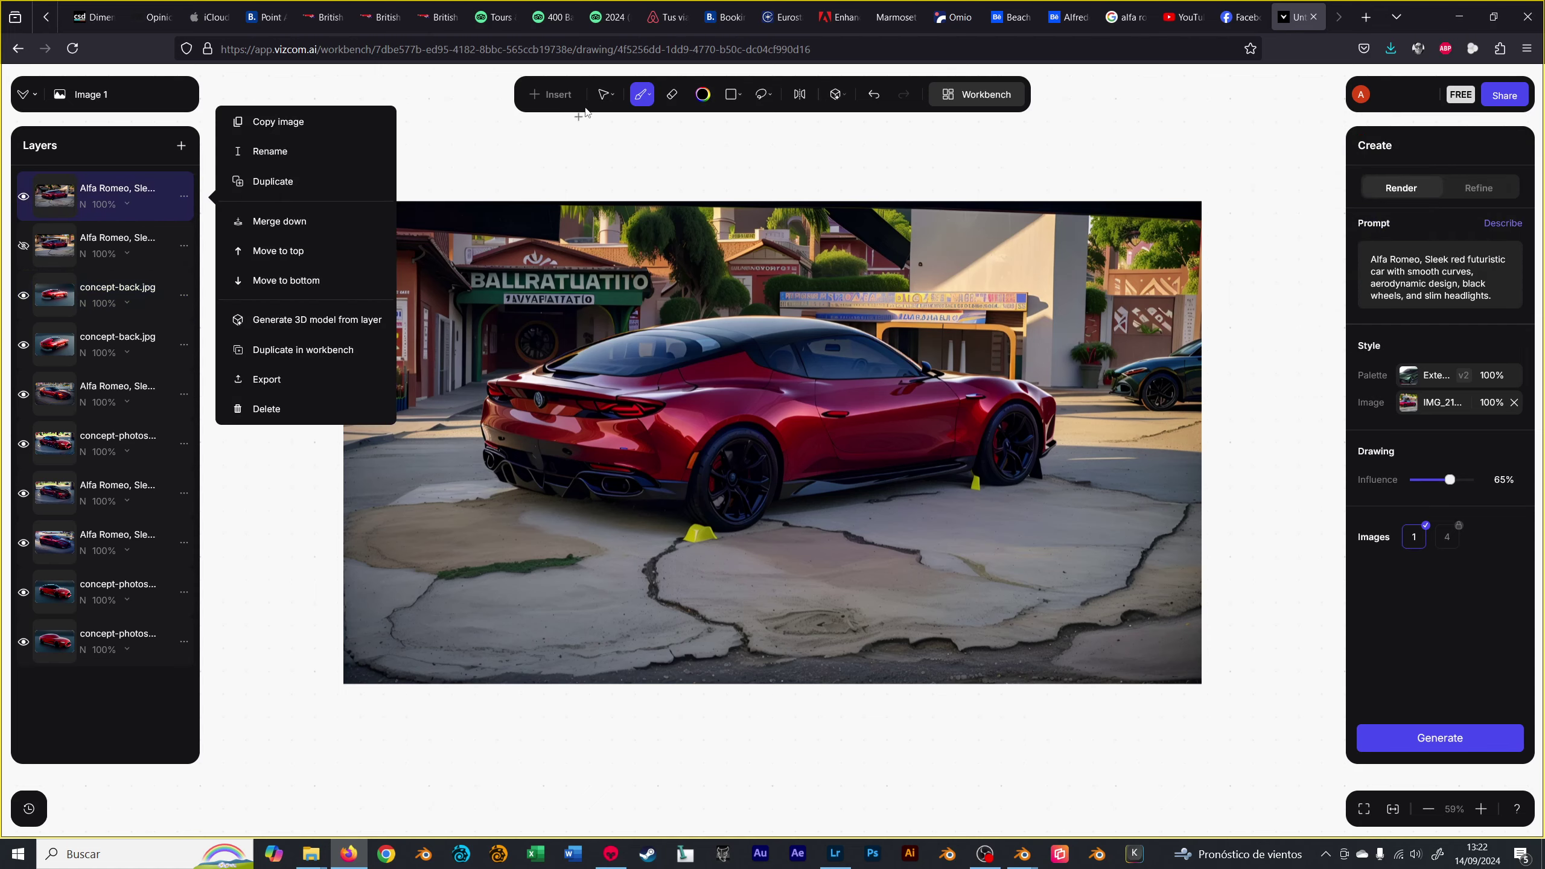
pyautogui.click(567, 107)
pyautogui.click(529, 132)
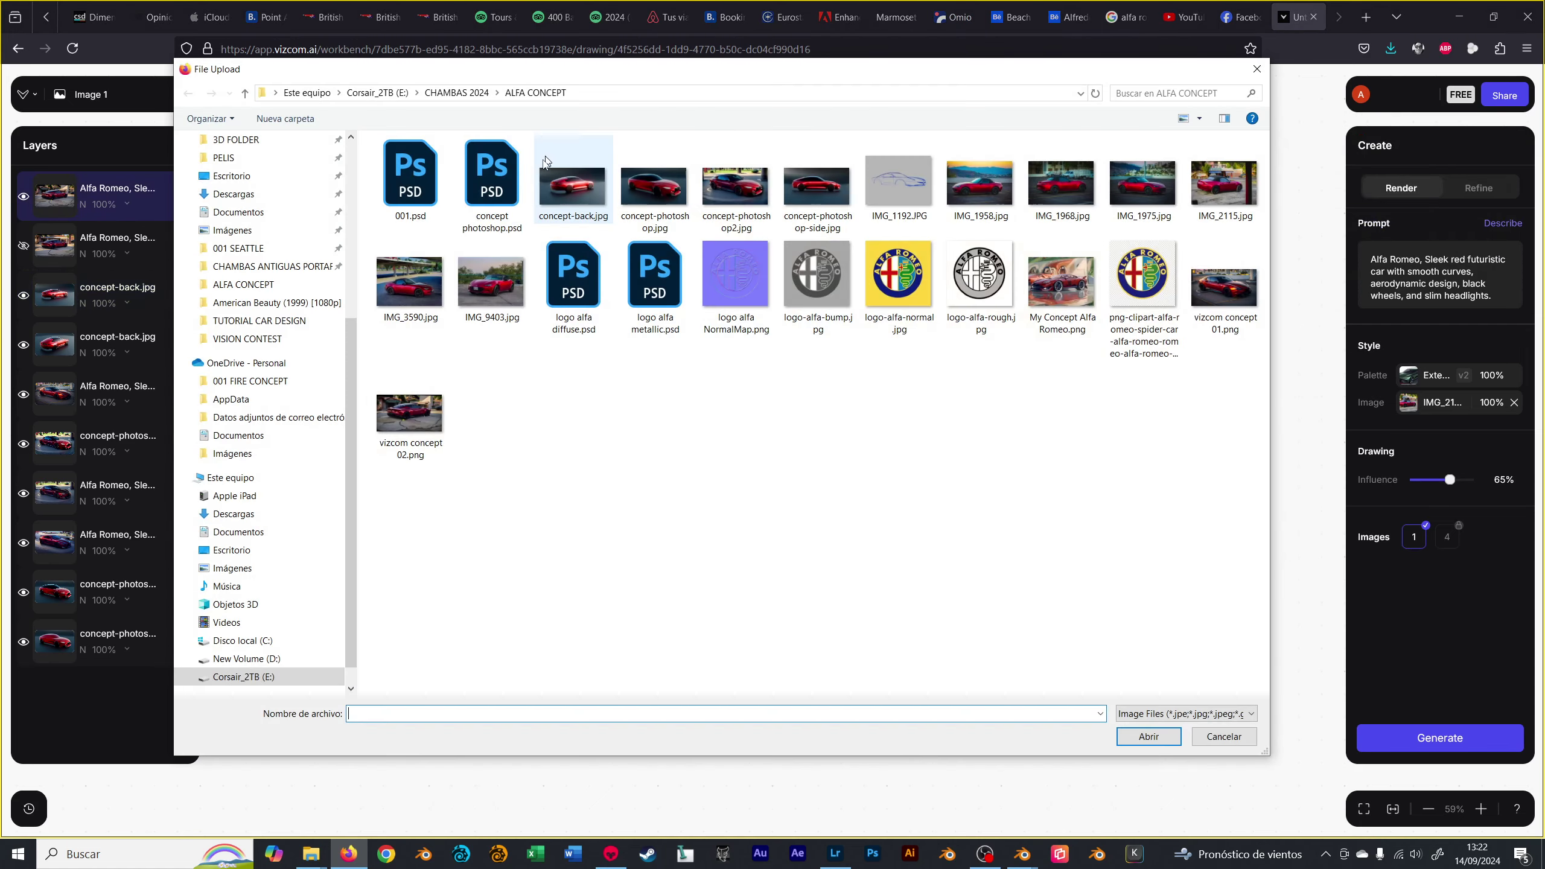
pyautogui.doubleClick(825, 191)
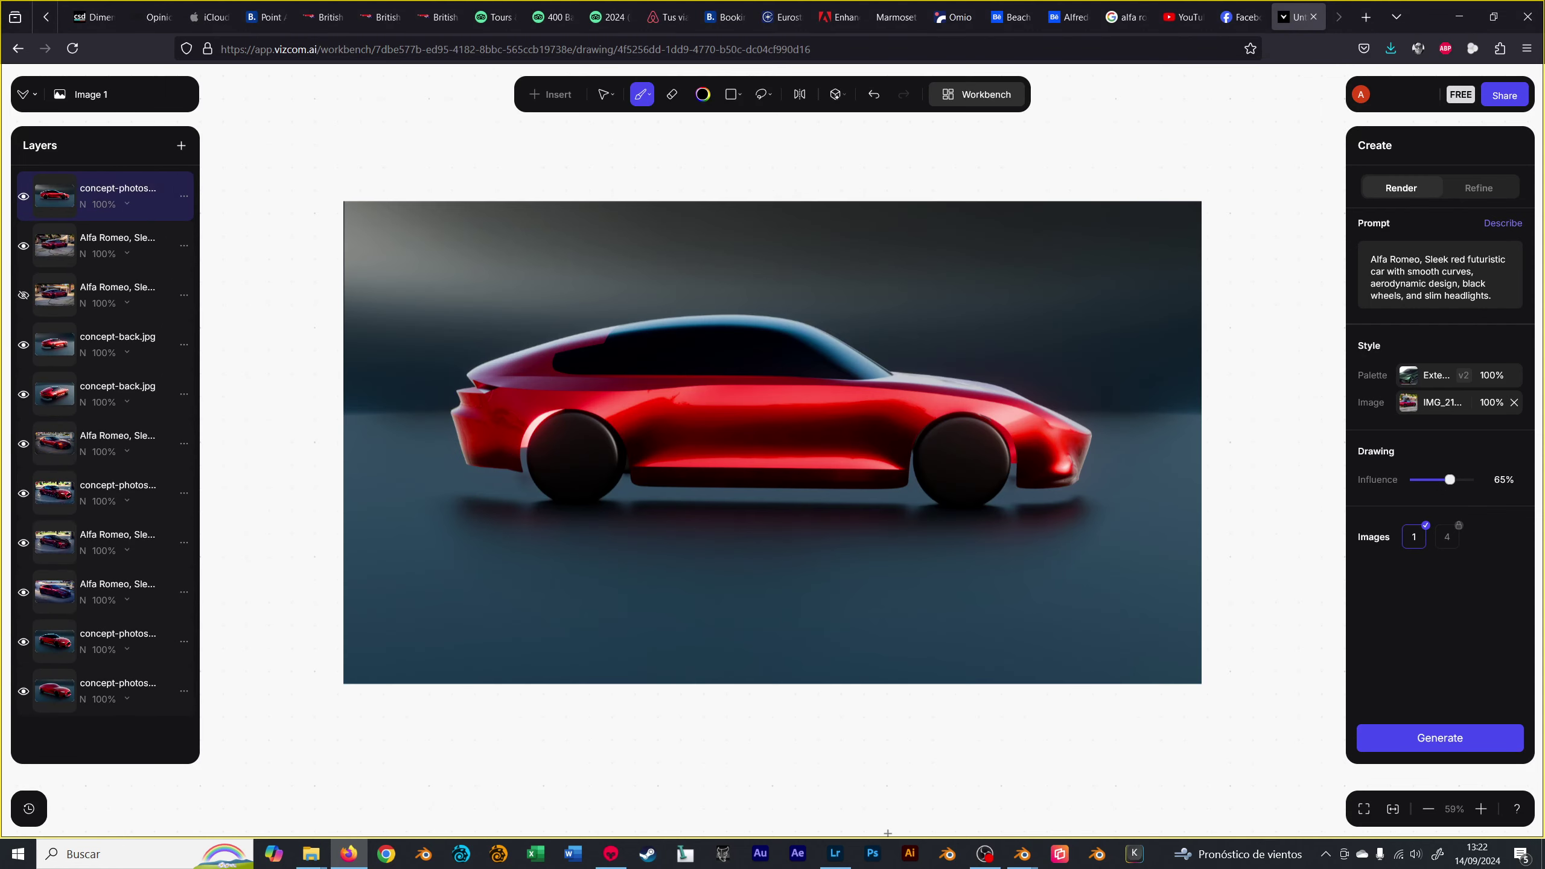
pyautogui.click(835, 853)
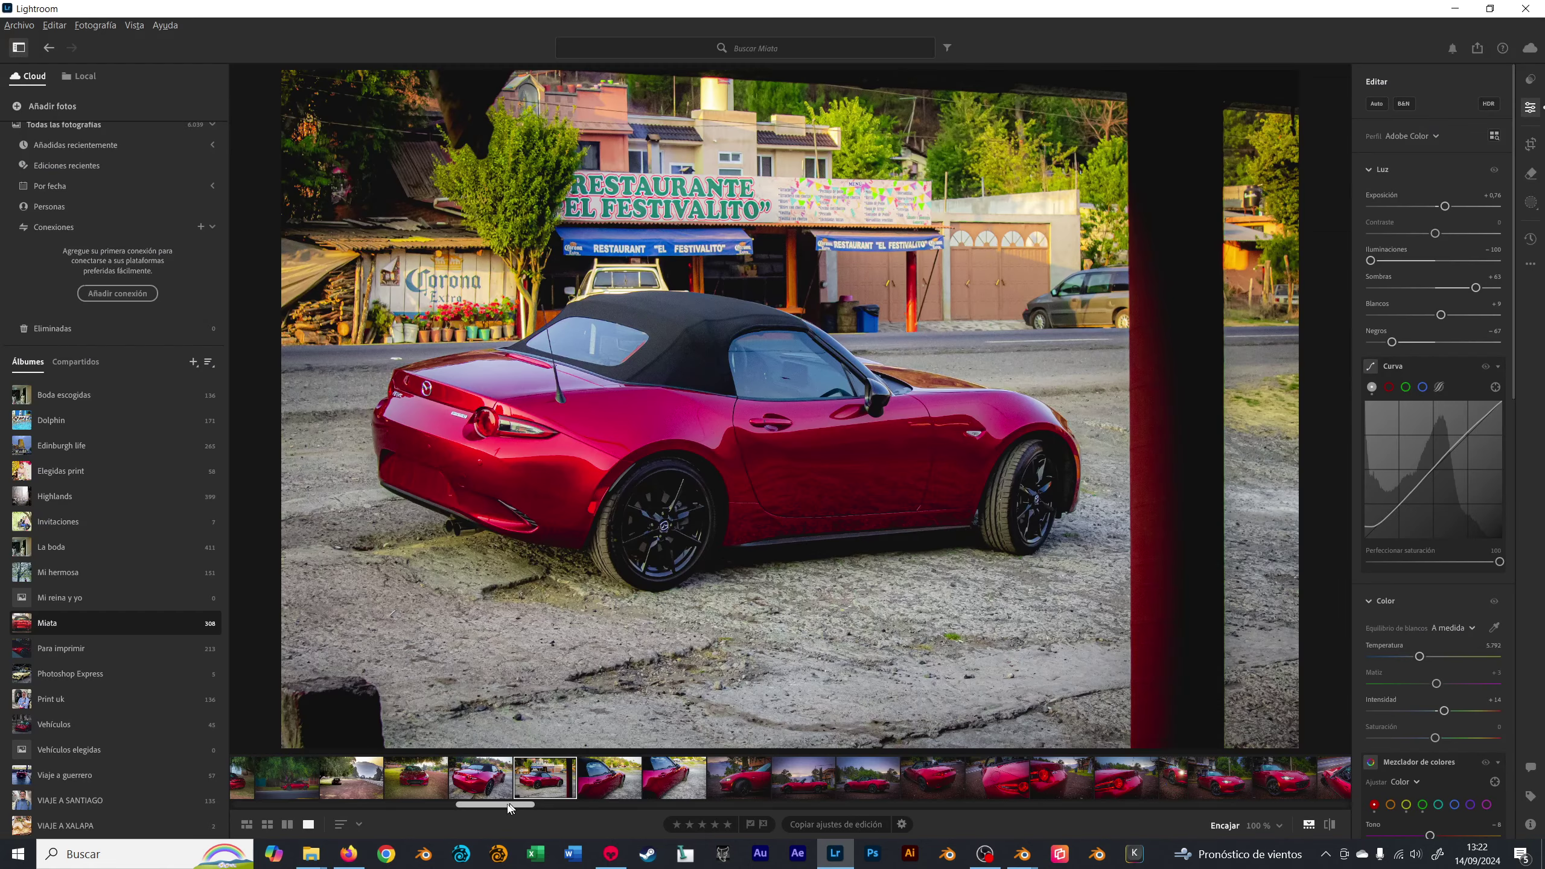
# - Browse the Miata filmstrip and display the red Miata's sunset side-view photo
pyautogui.moveTo(510, 807); pyautogui.dragTo(459, 804)
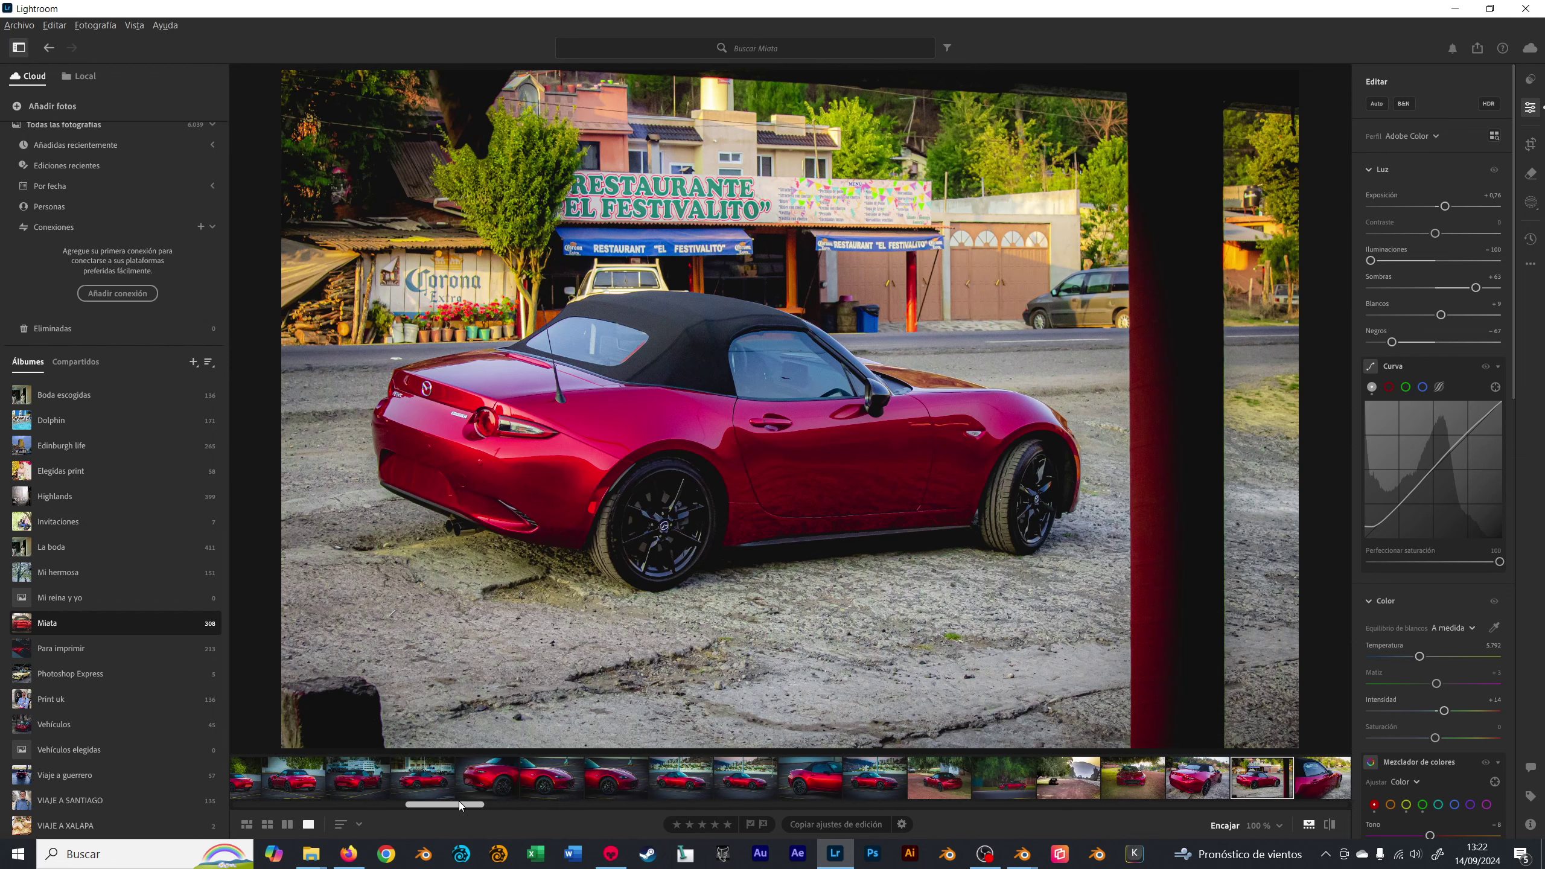
pyautogui.click(663, 781)
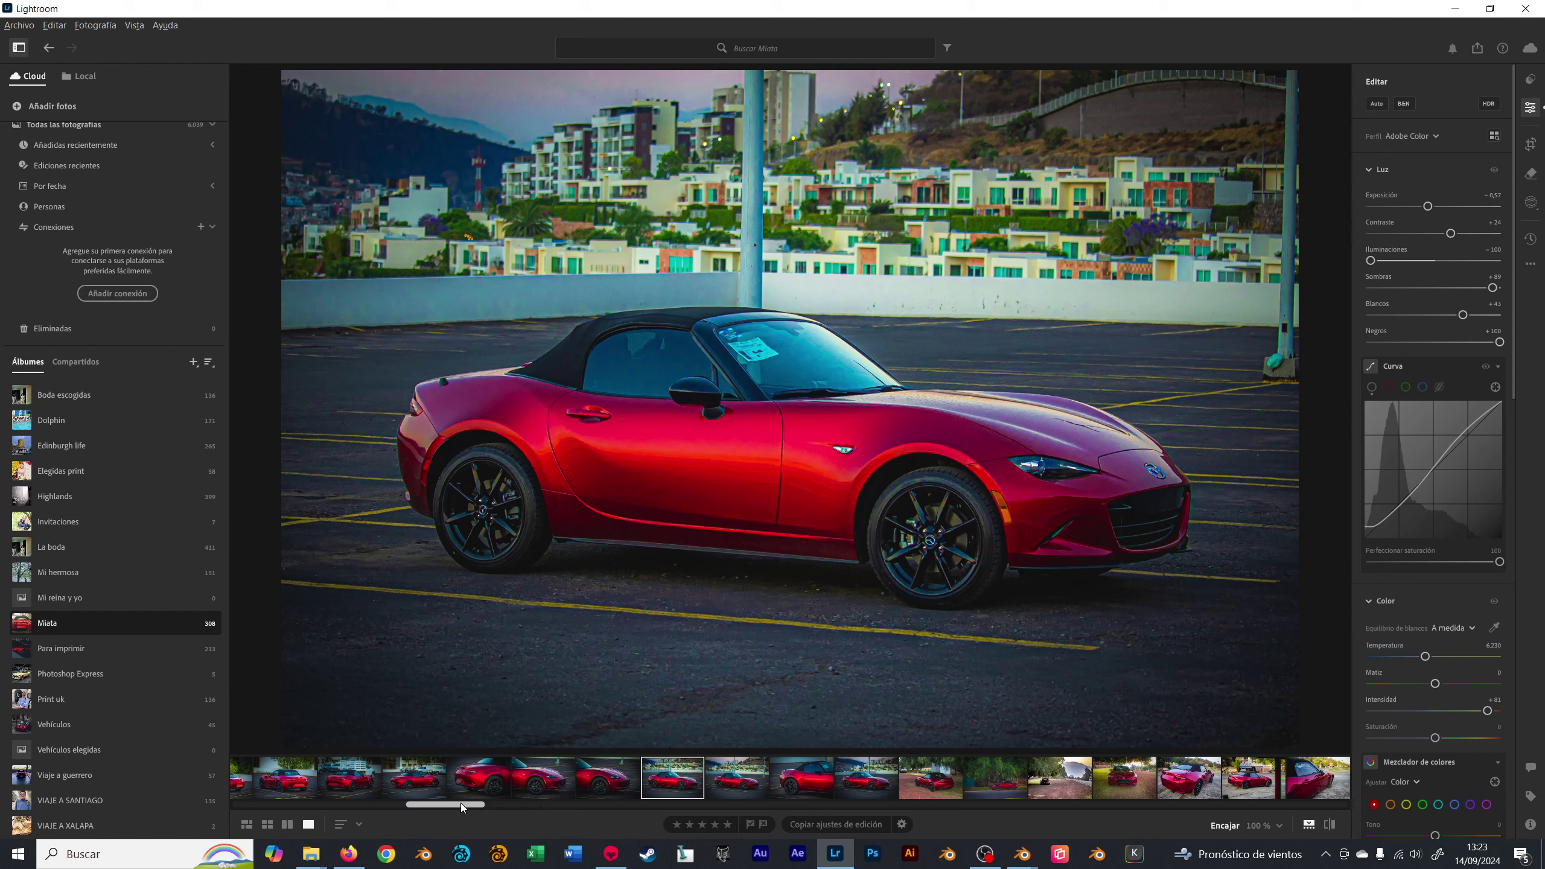
pyautogui.moveTo(462, 805); pyautogui.dragTo(429, 801)
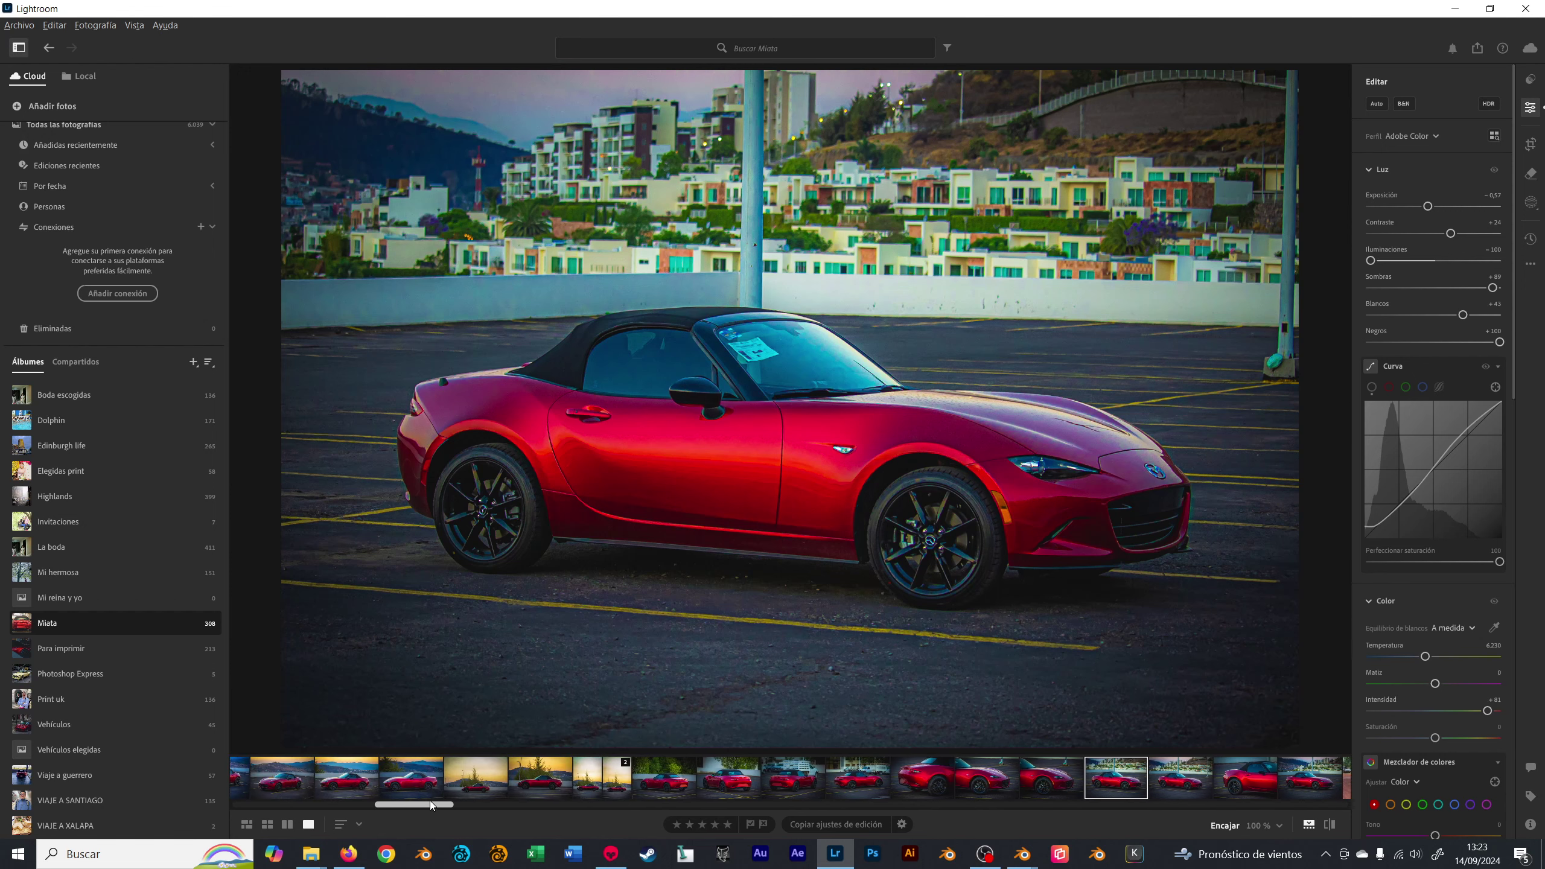
pyautogui.click(541, 785)
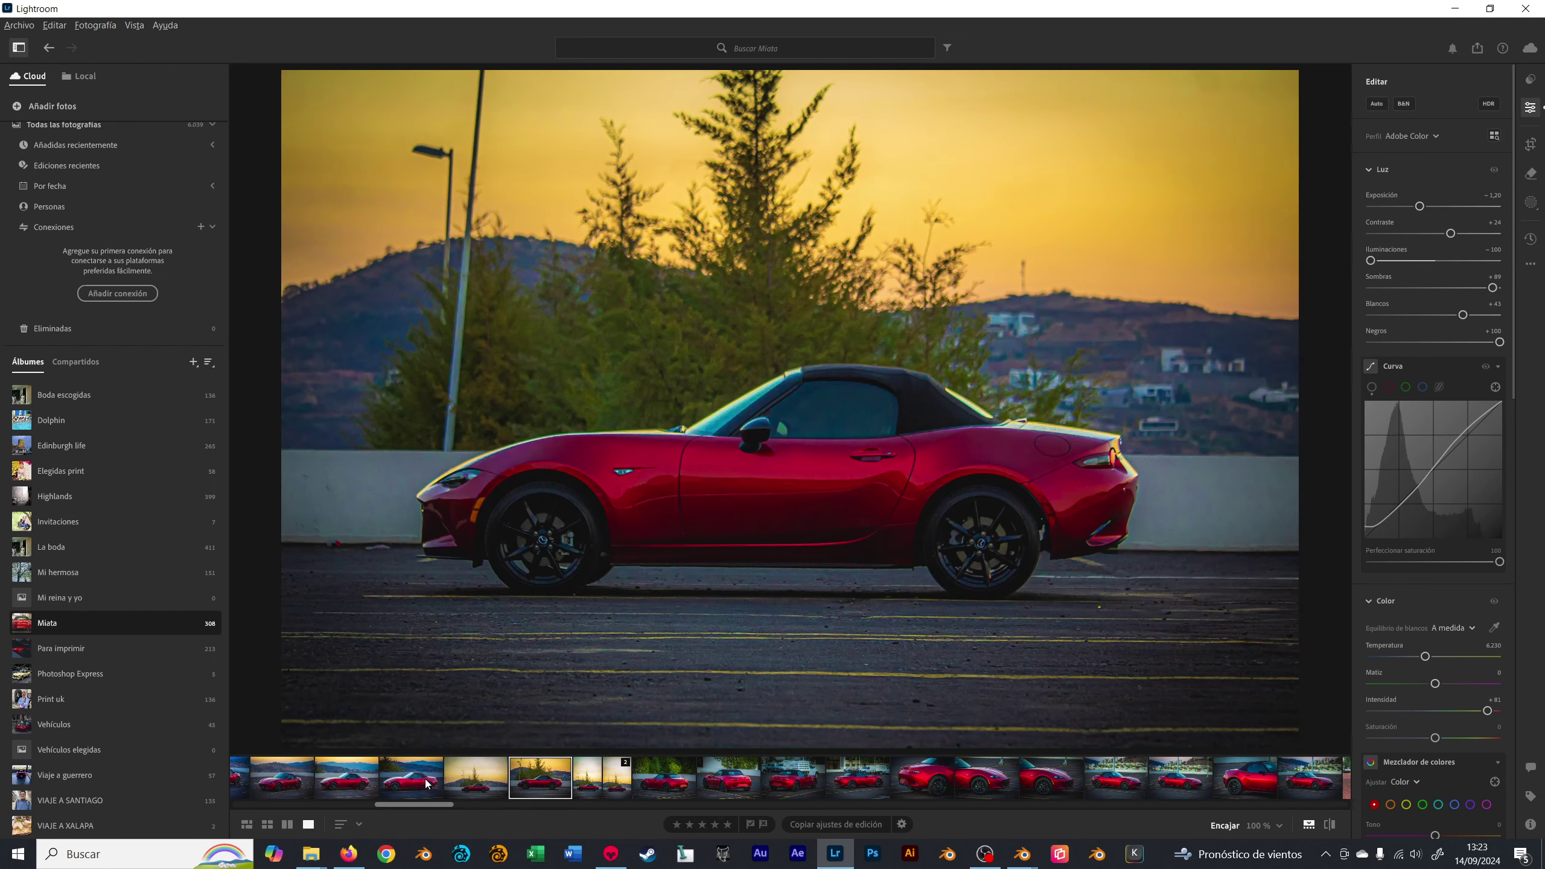
pyautogui.click(428, 782)
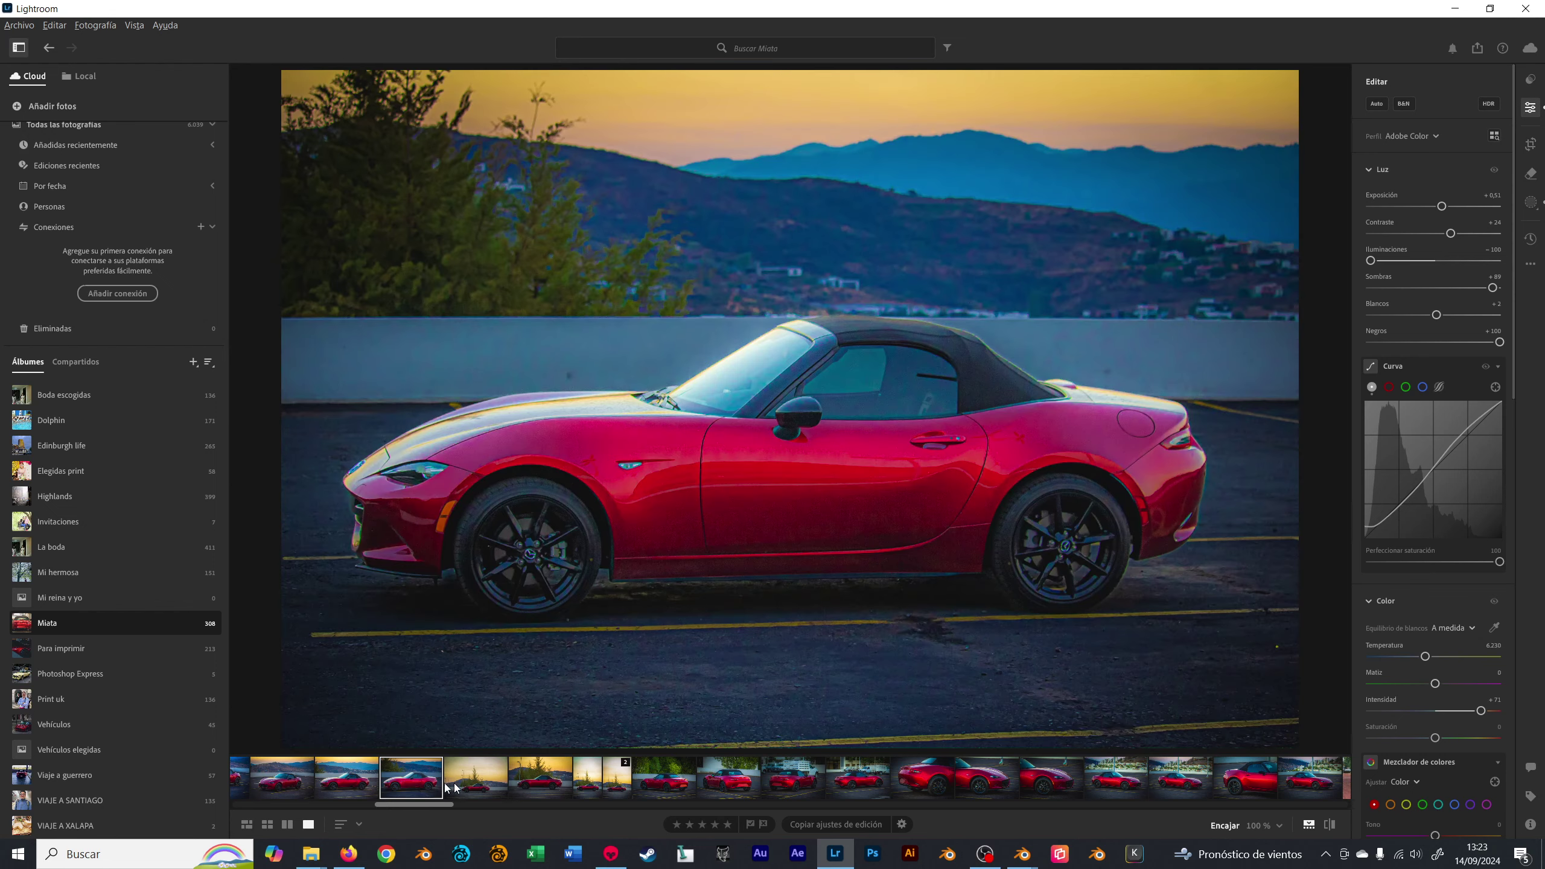
pyautogui.click(549, 782)
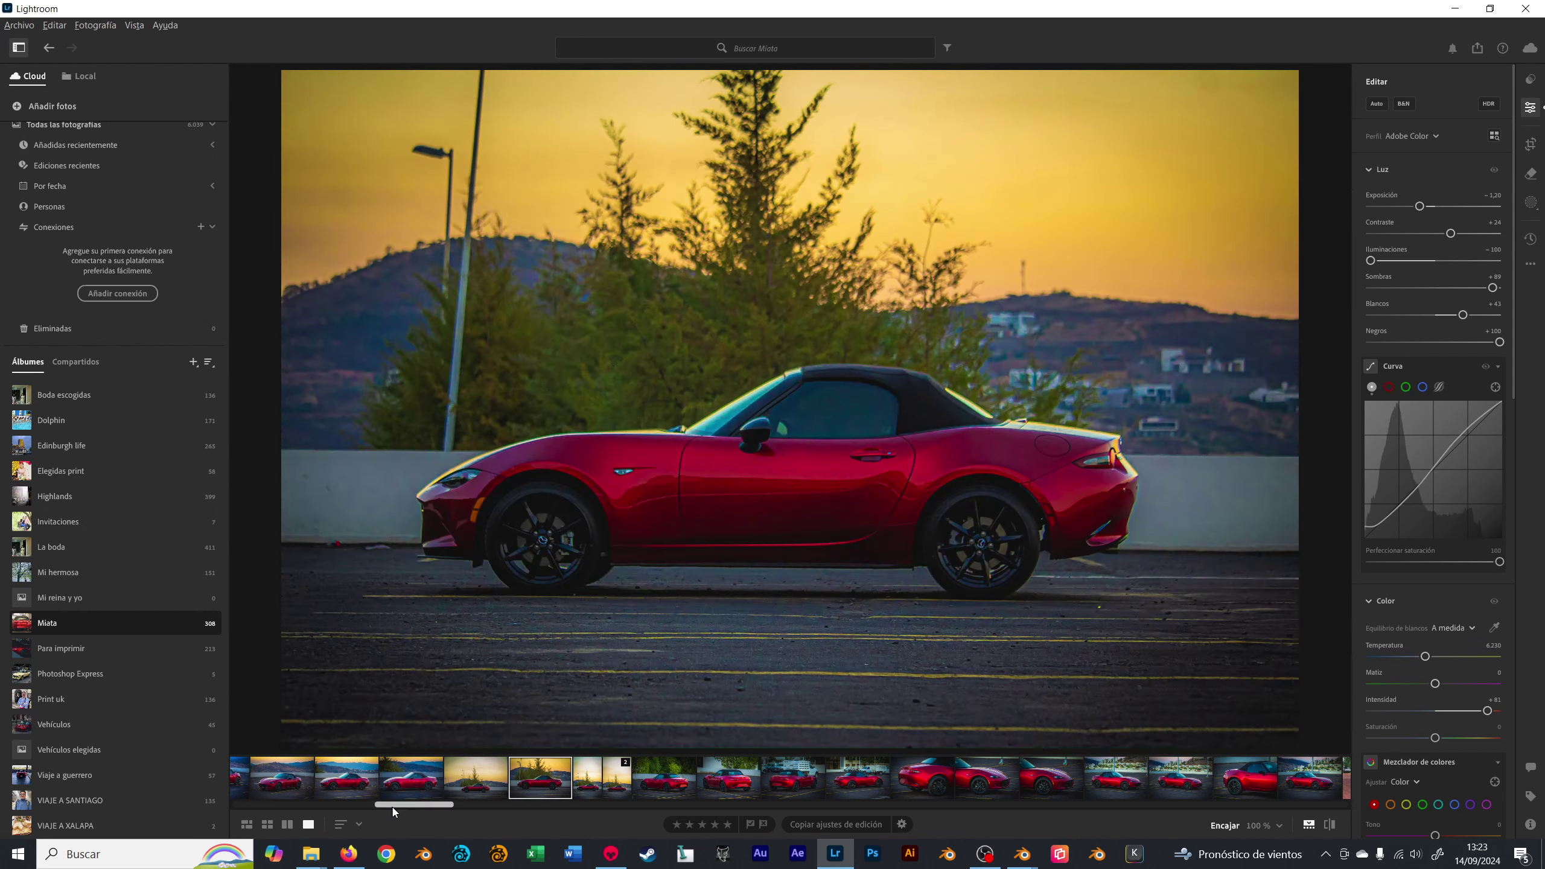
pyautogui.moveTo(418, 802); pyautogui.dragTo(325, 795)
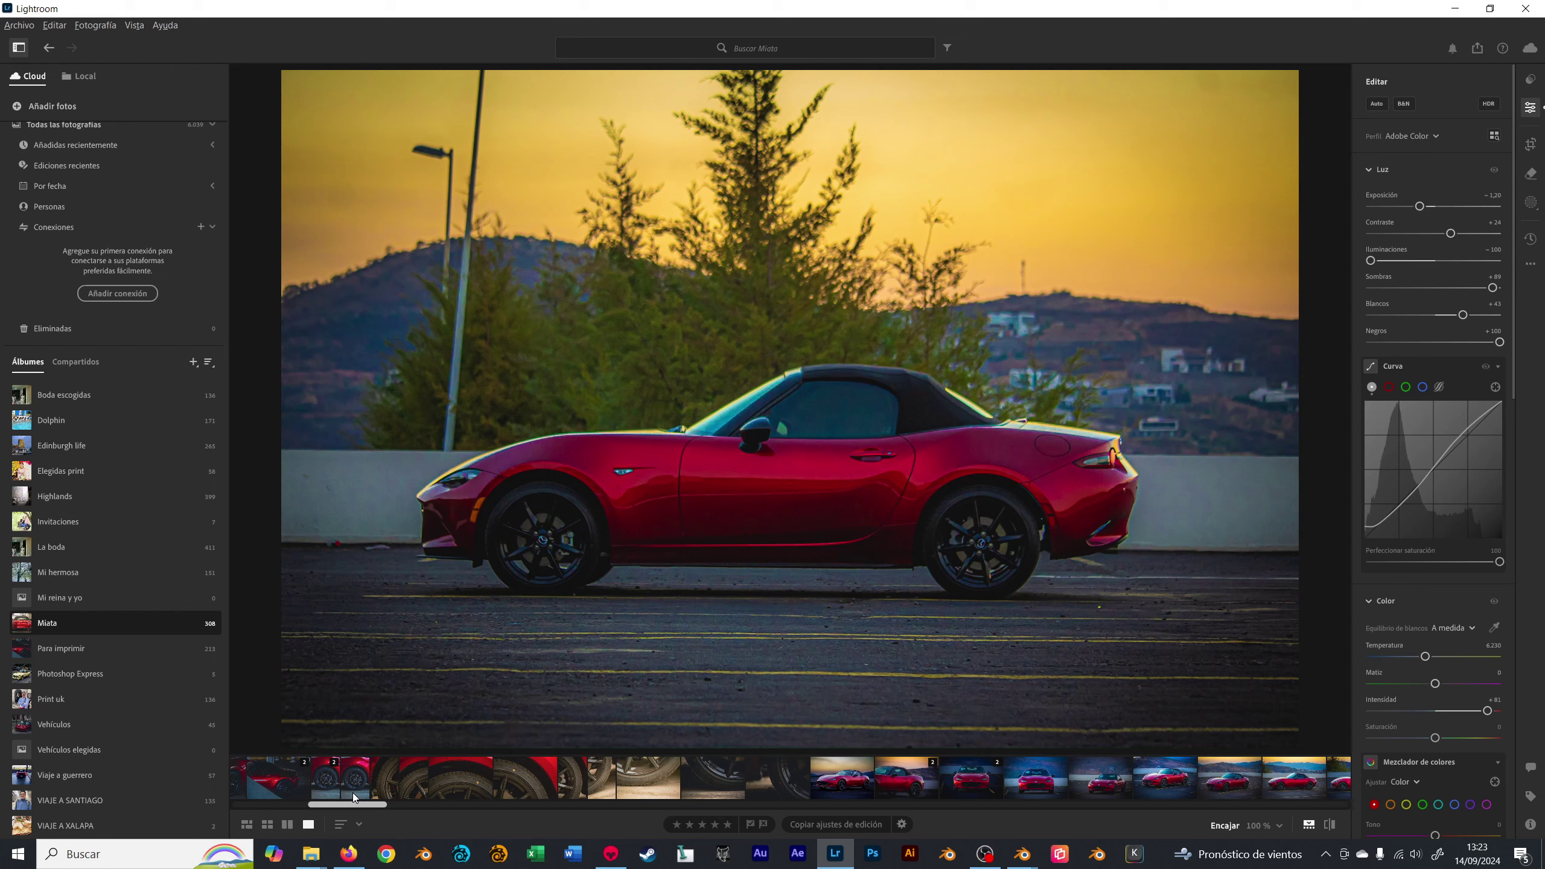
pyautogui.scroll(-3, 325, 785)
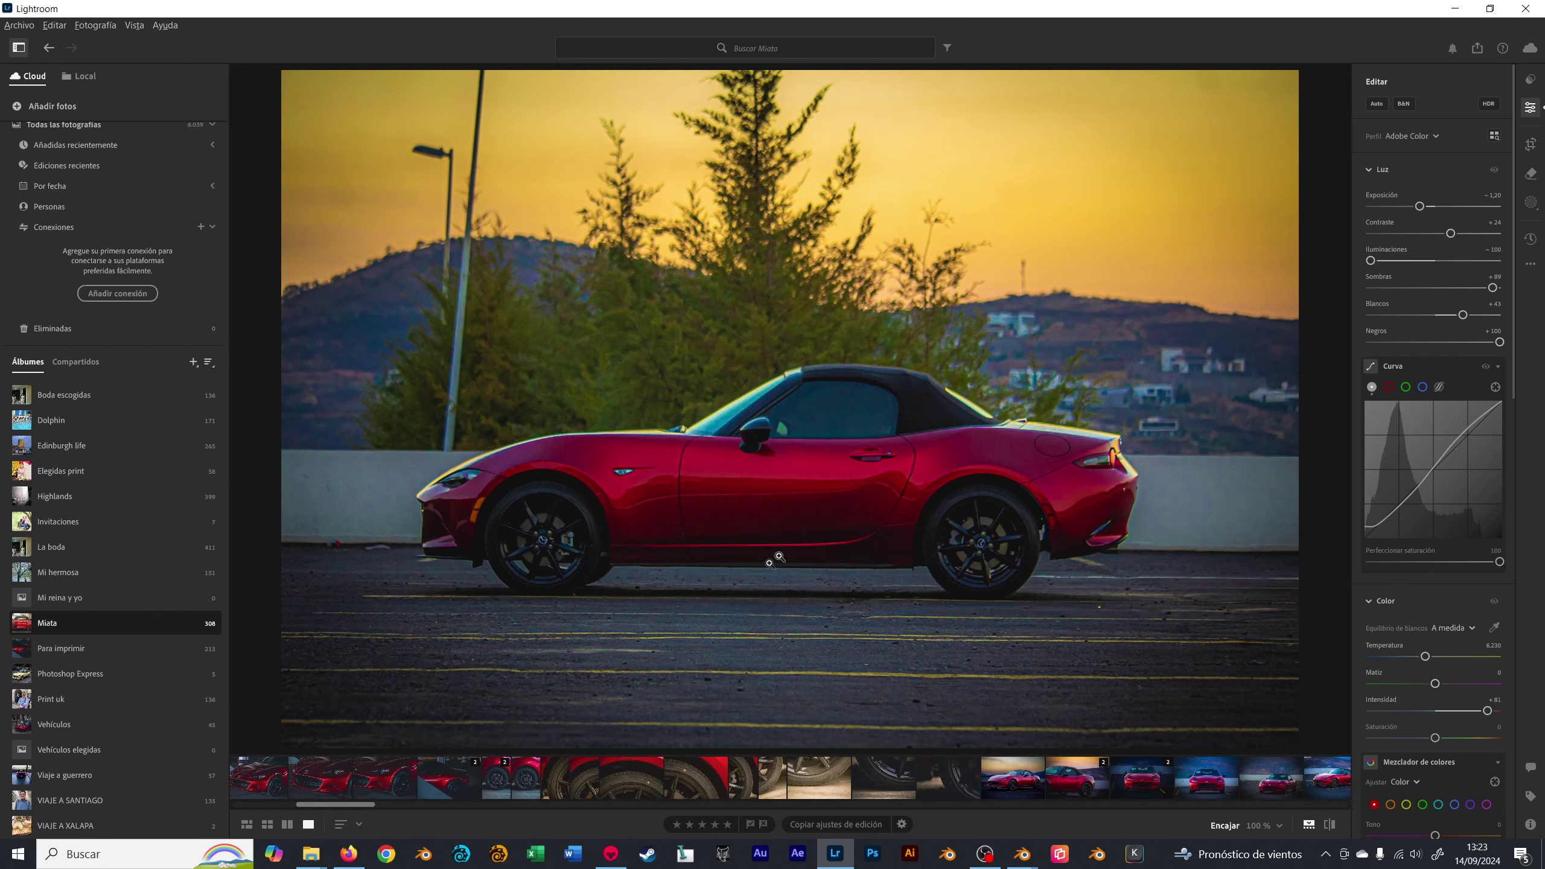
# - Export the sunset Miata photo as a small JPG to the ALFA CONCEPT folder
pyautogui.rightClick(842, 484)
pyautogui.moveTo(936, 492)
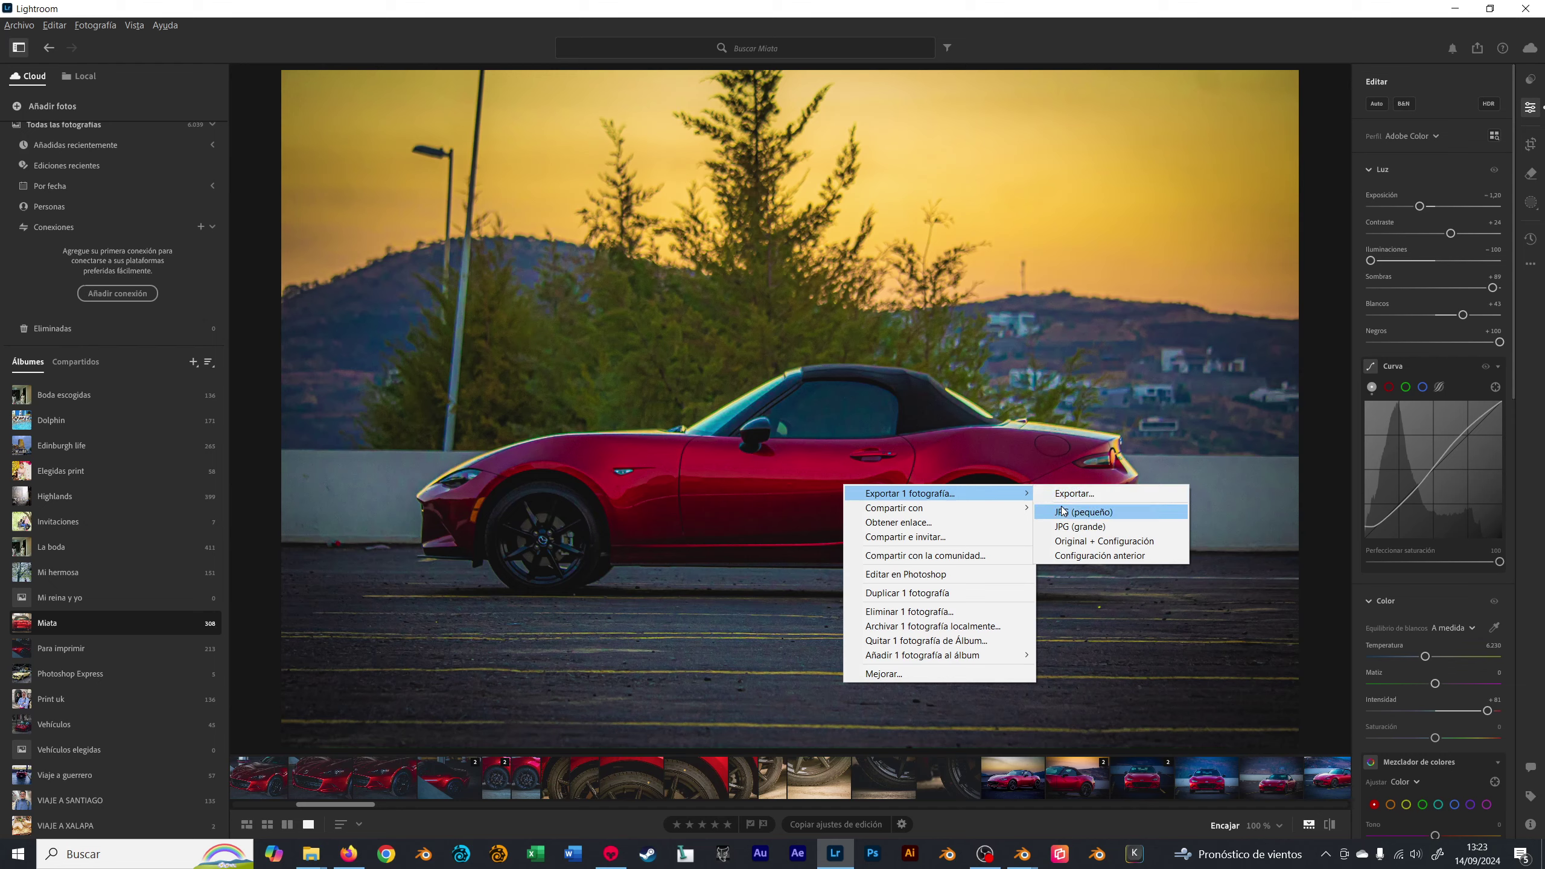
pyautogui.click(1064, 512)
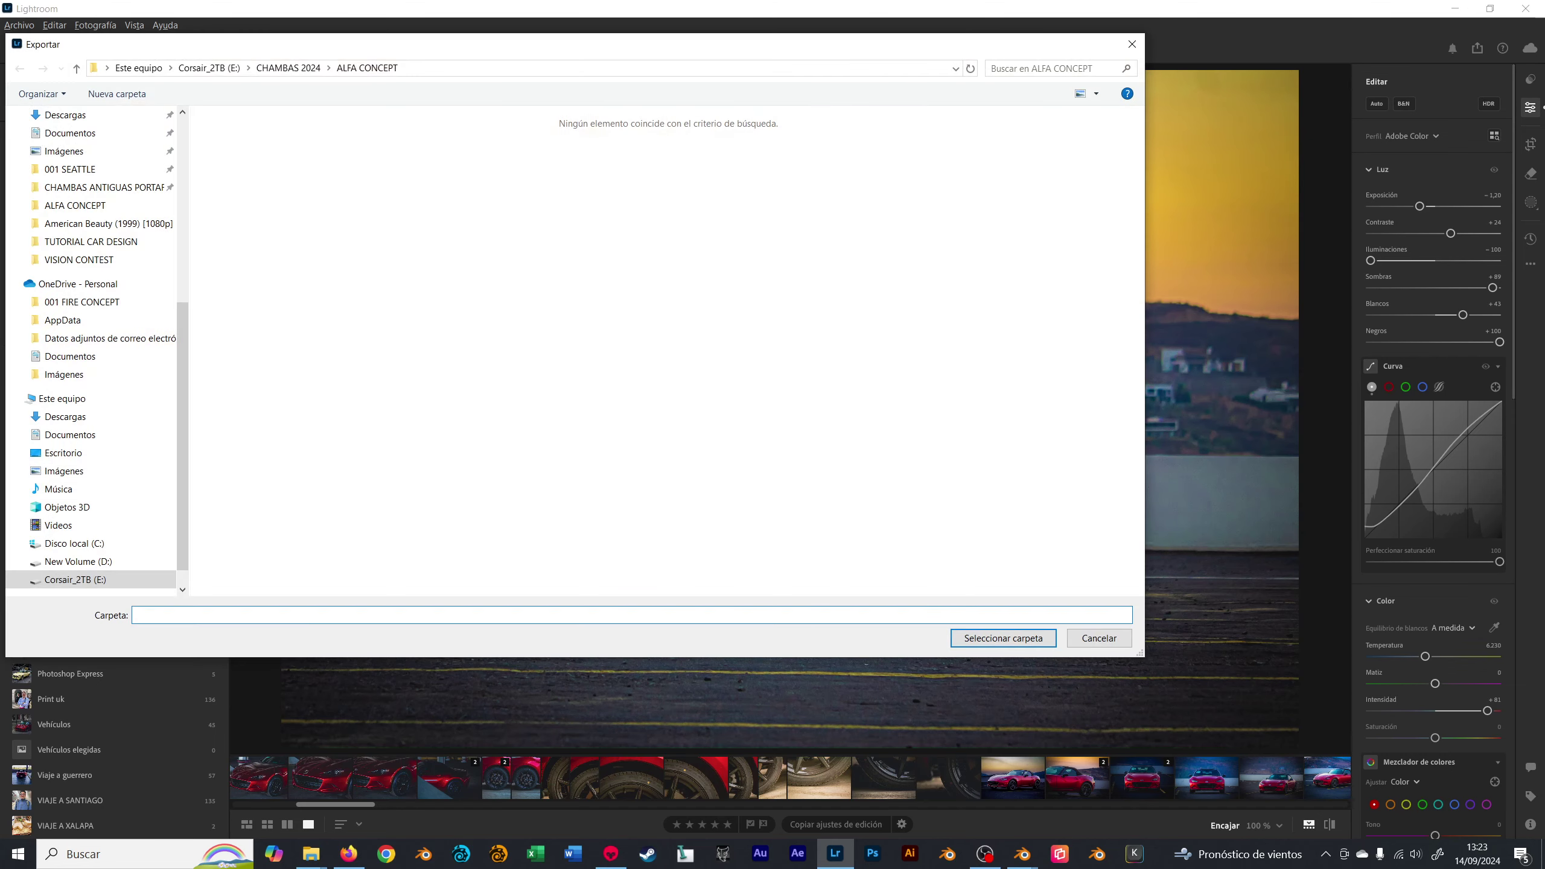
pyautogui.click(1004, 639)
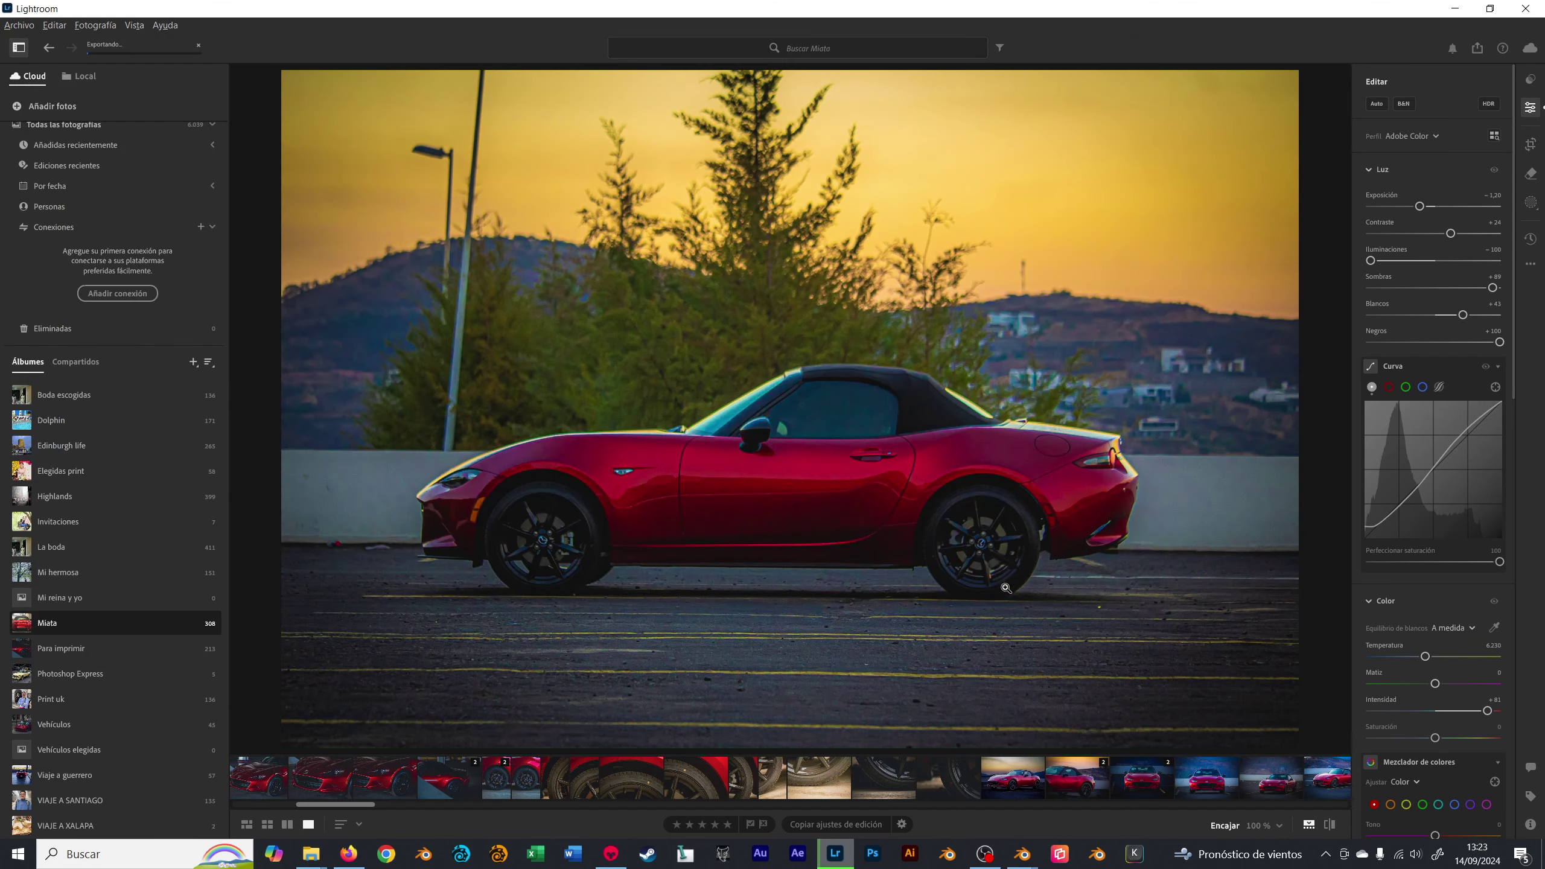
pyautogui.click(352, 854)
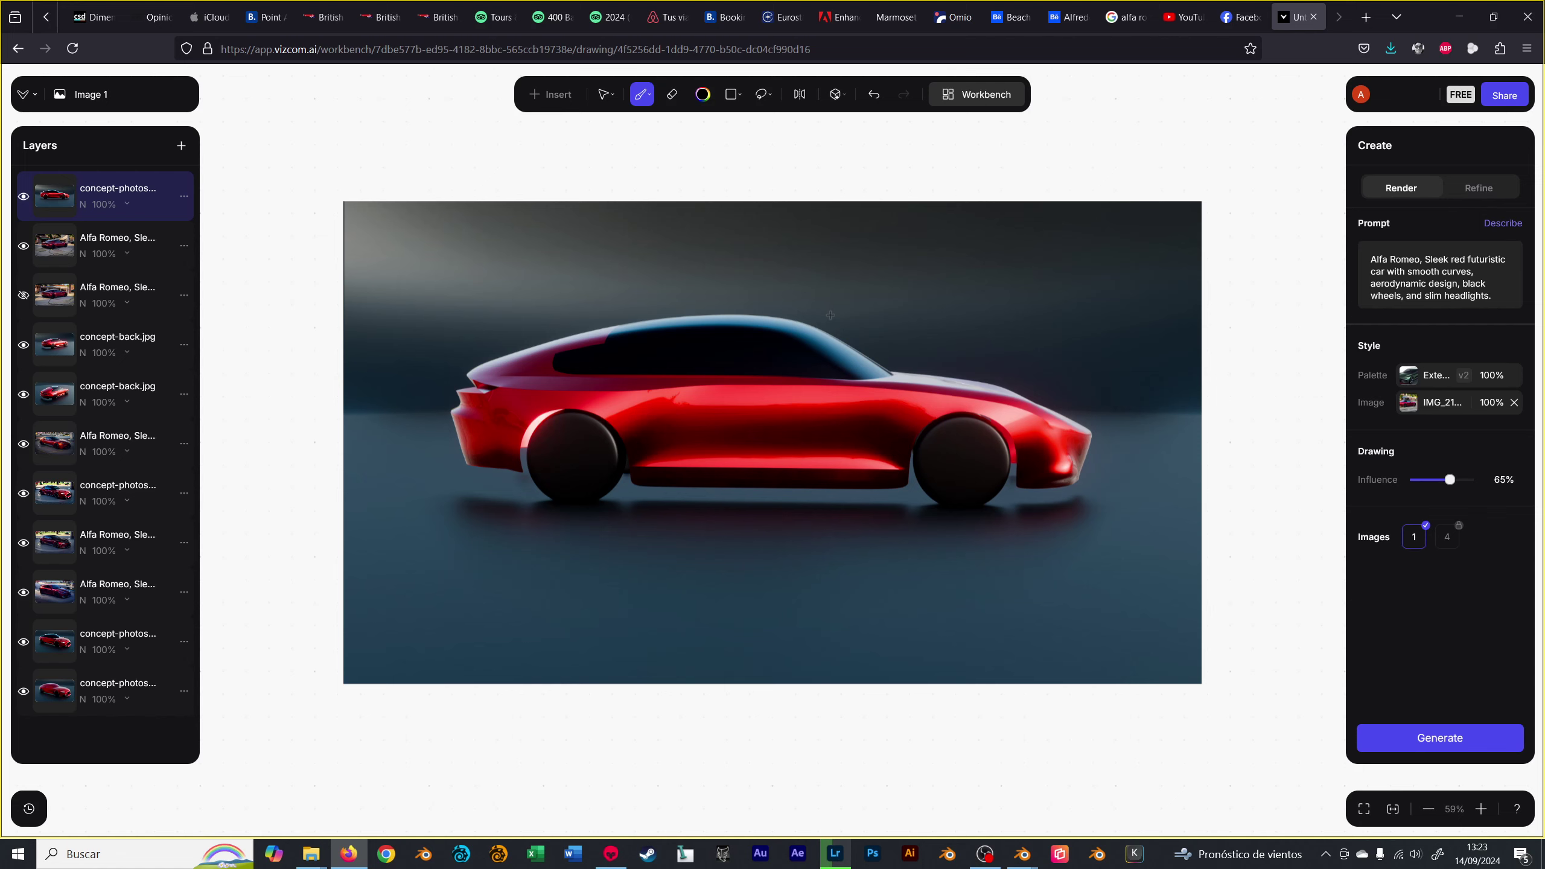
pyautogui.hotkey('alt', 'Tab')
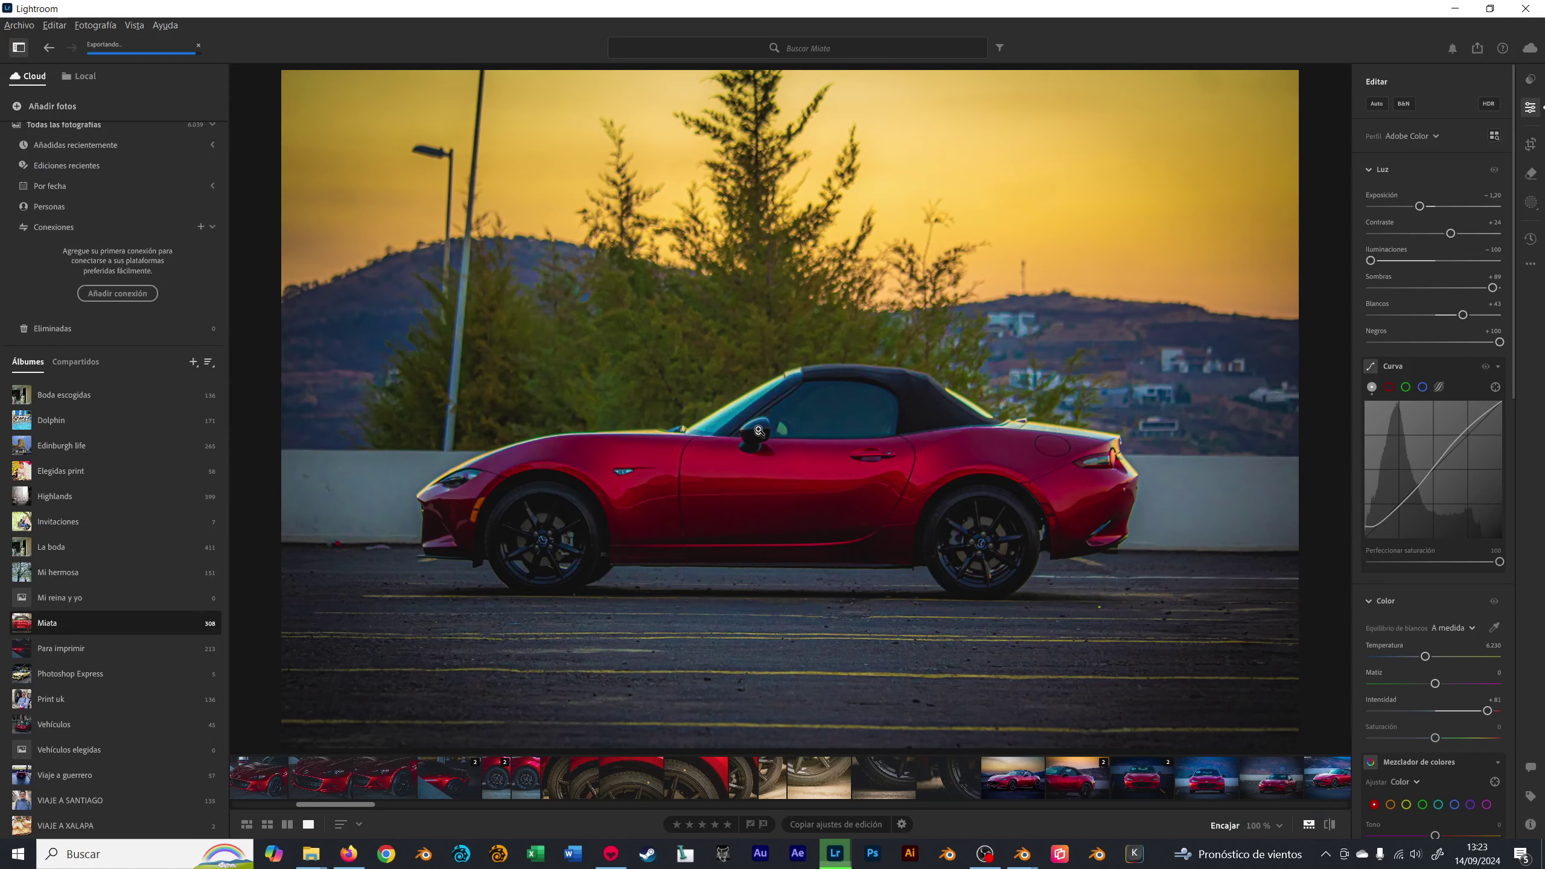
# - Flip the photo horizontally so the car faces right, and export it as a JPG
pyautogui.click(1531, 144)
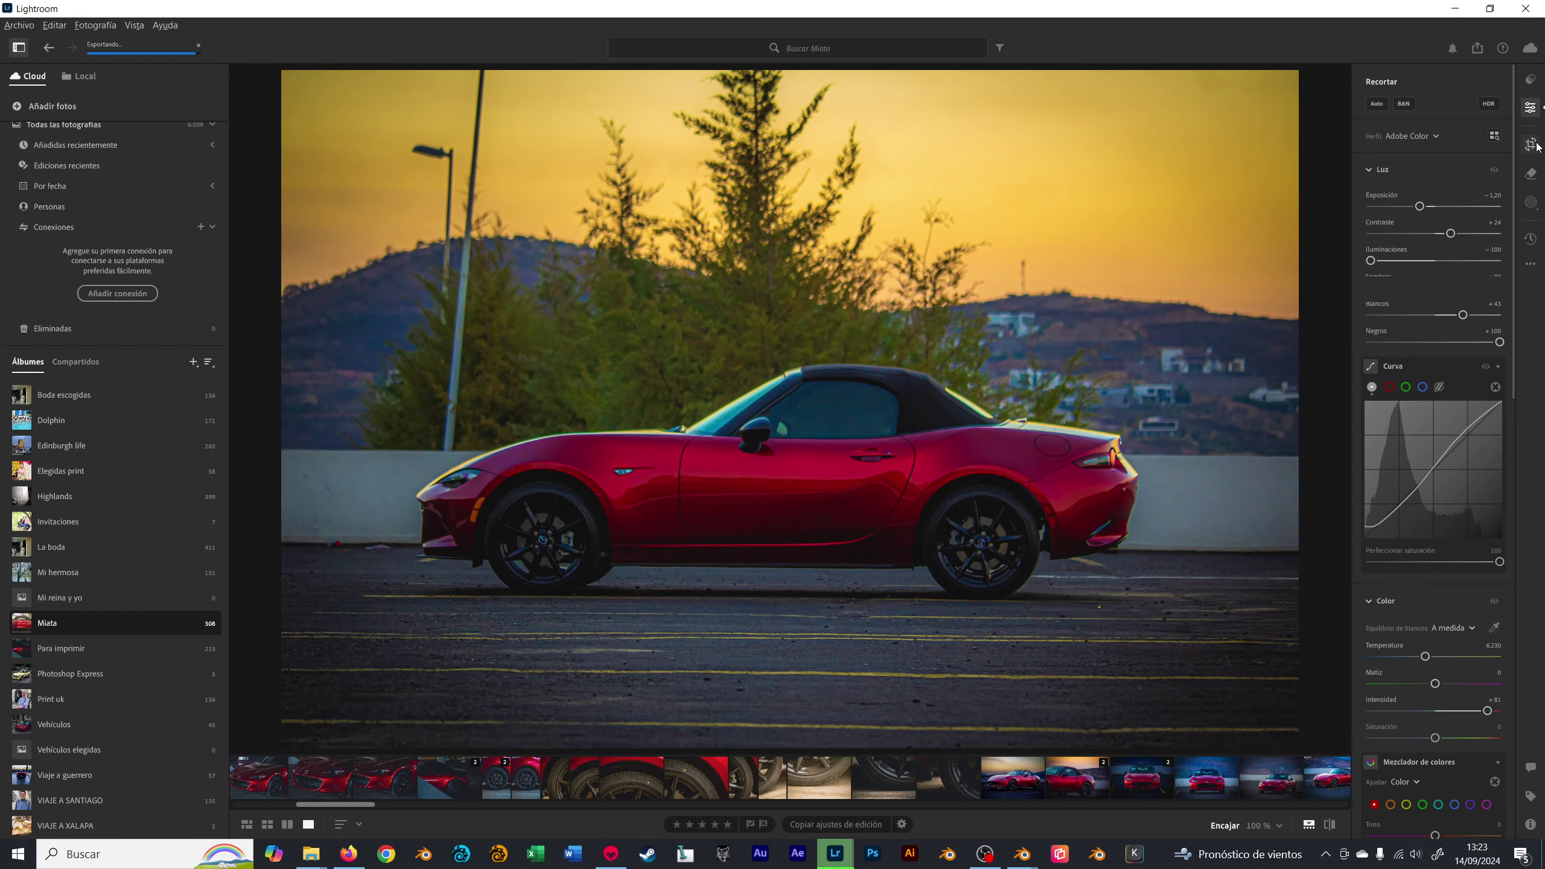
pyautogui.click(1426, 226)
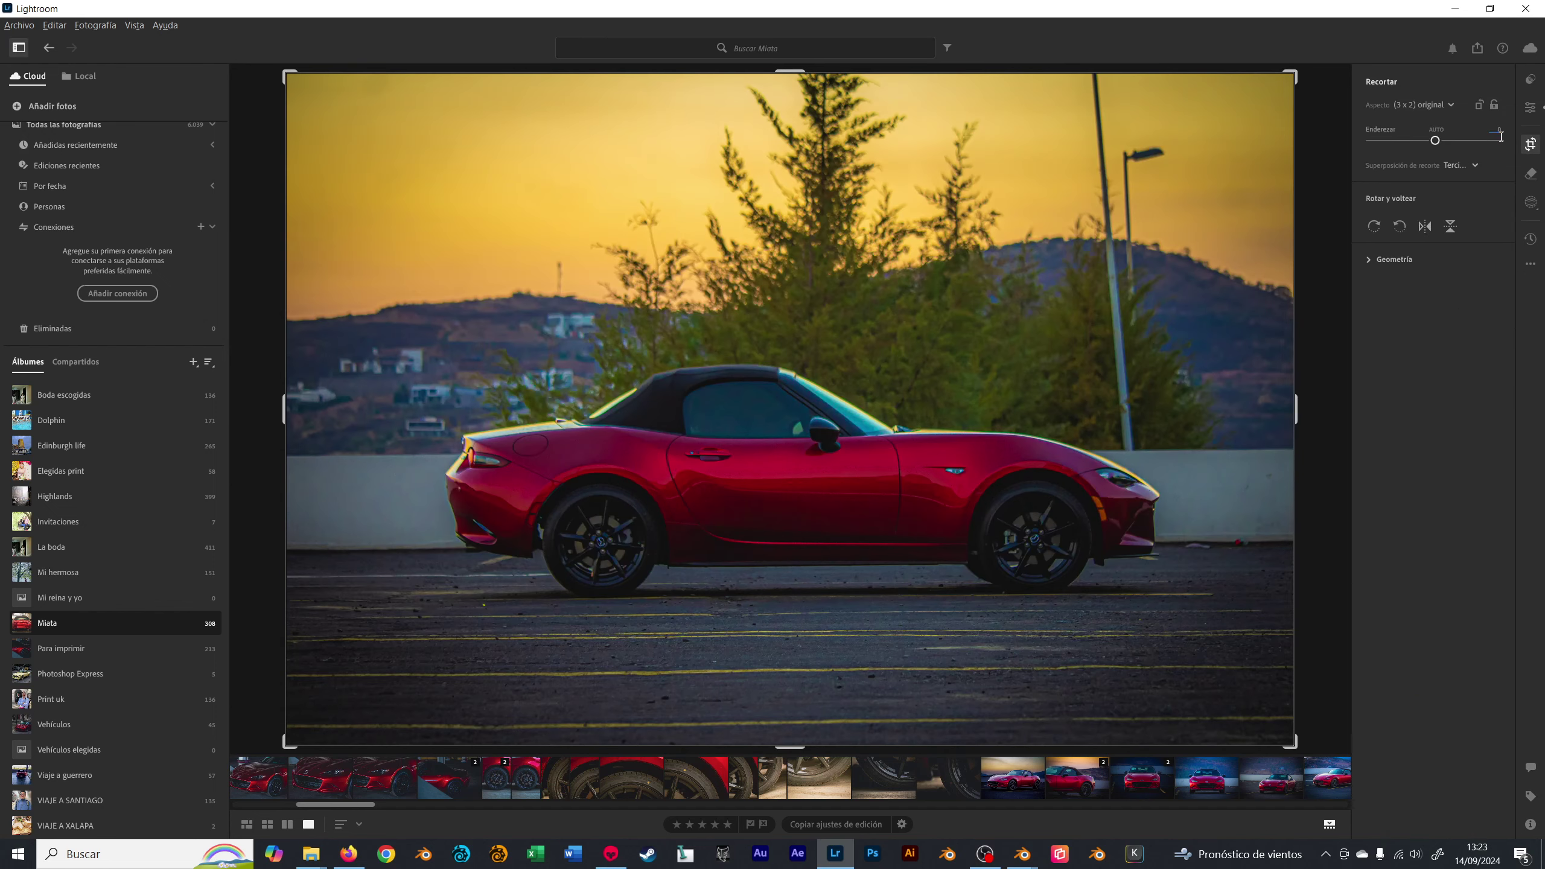
pyautogui.rightClick(920, 369)
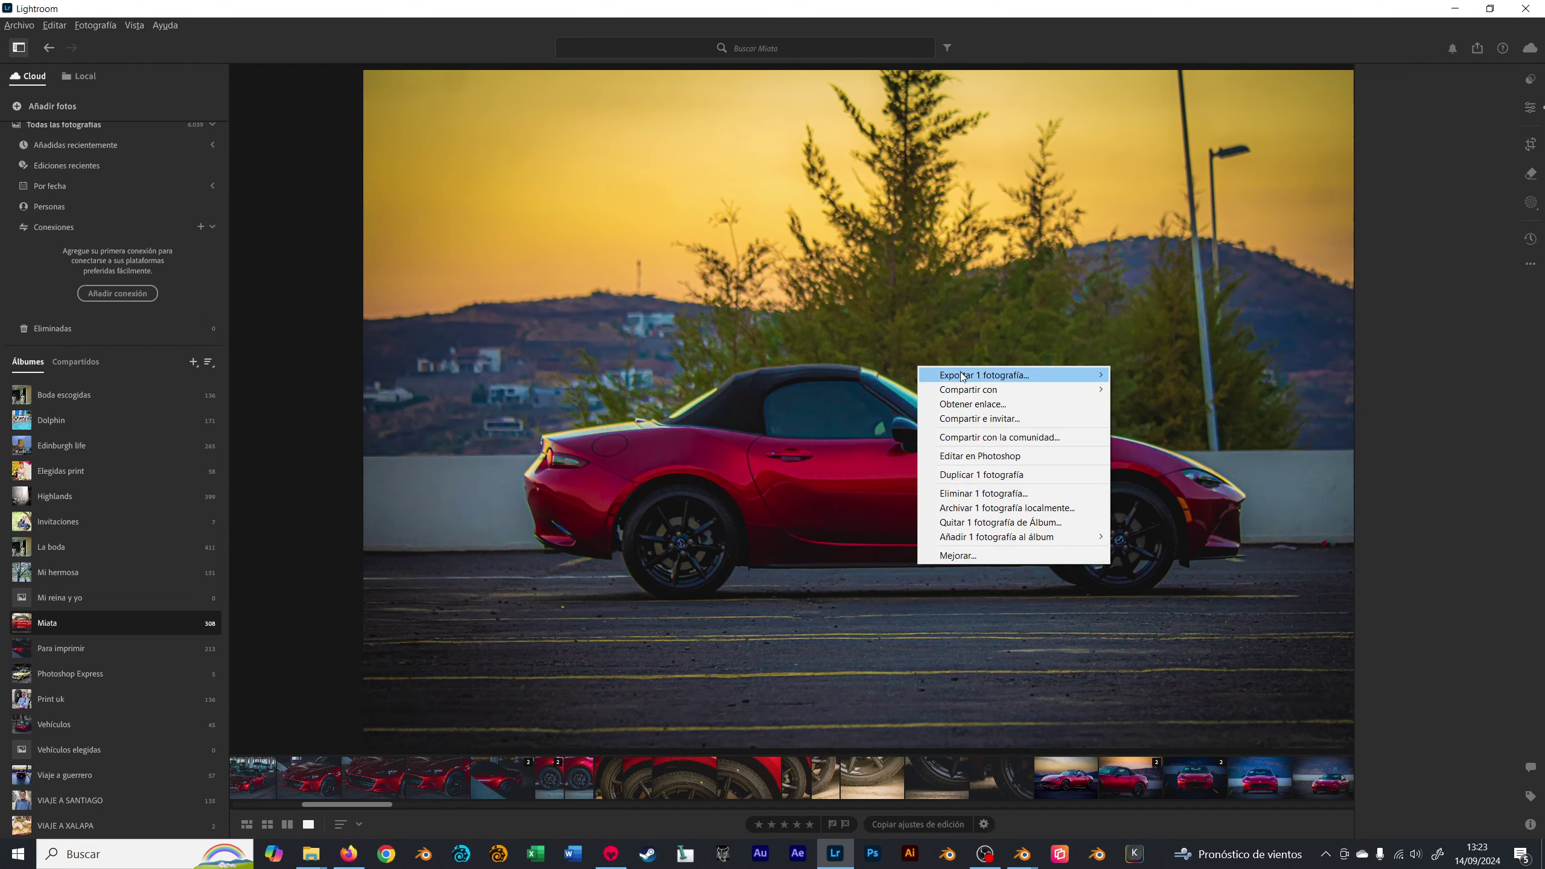
pyautogui.moveTo(983, 375)
pyautogui.click(1200, 389)
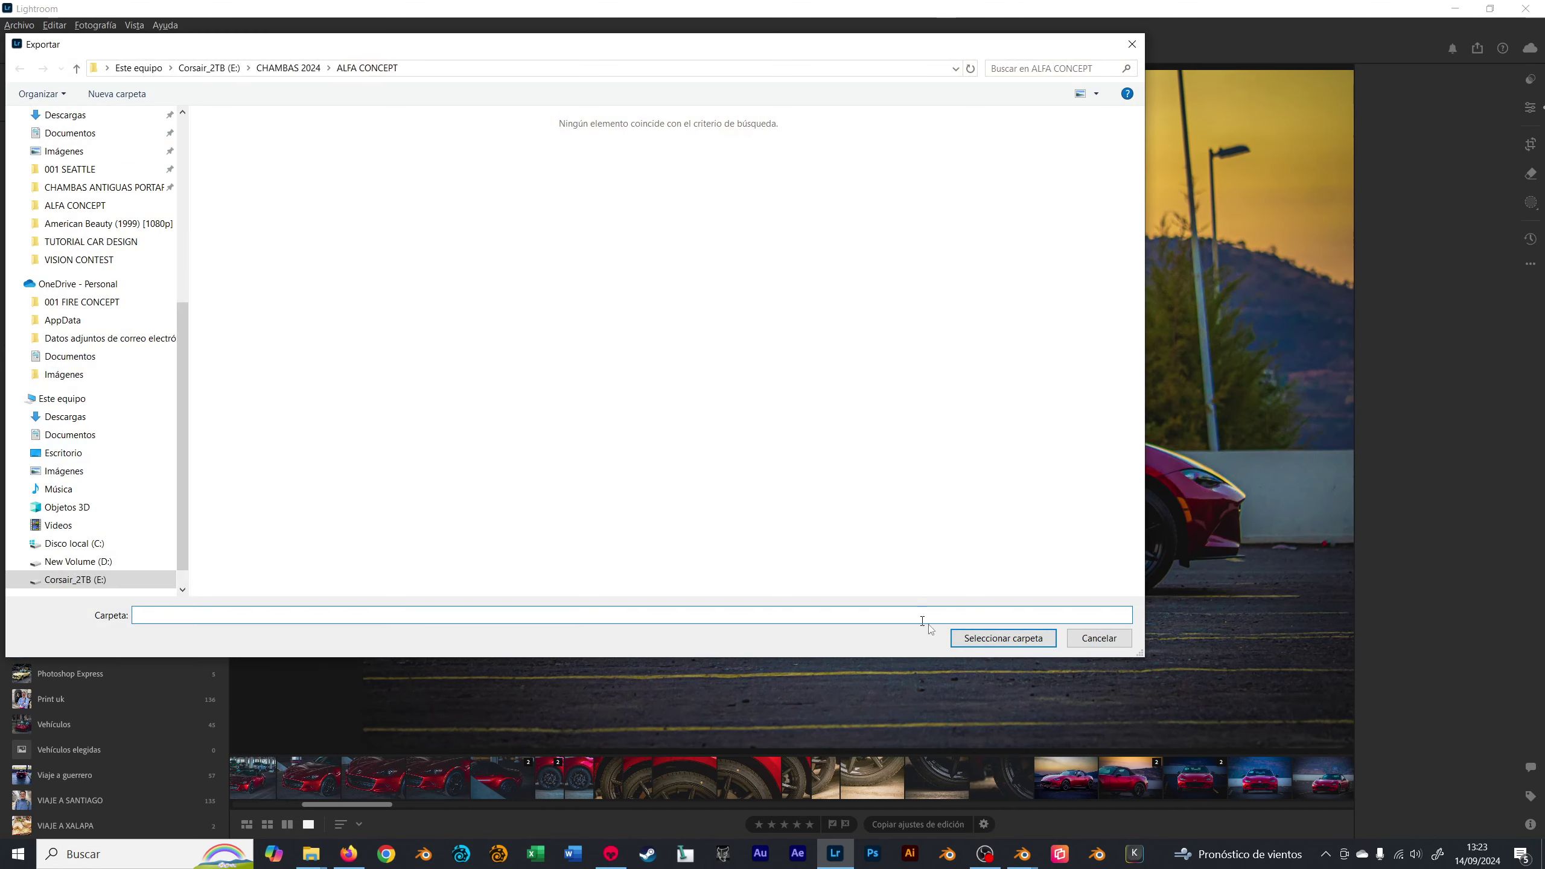
pyautogui.click(967, 639)
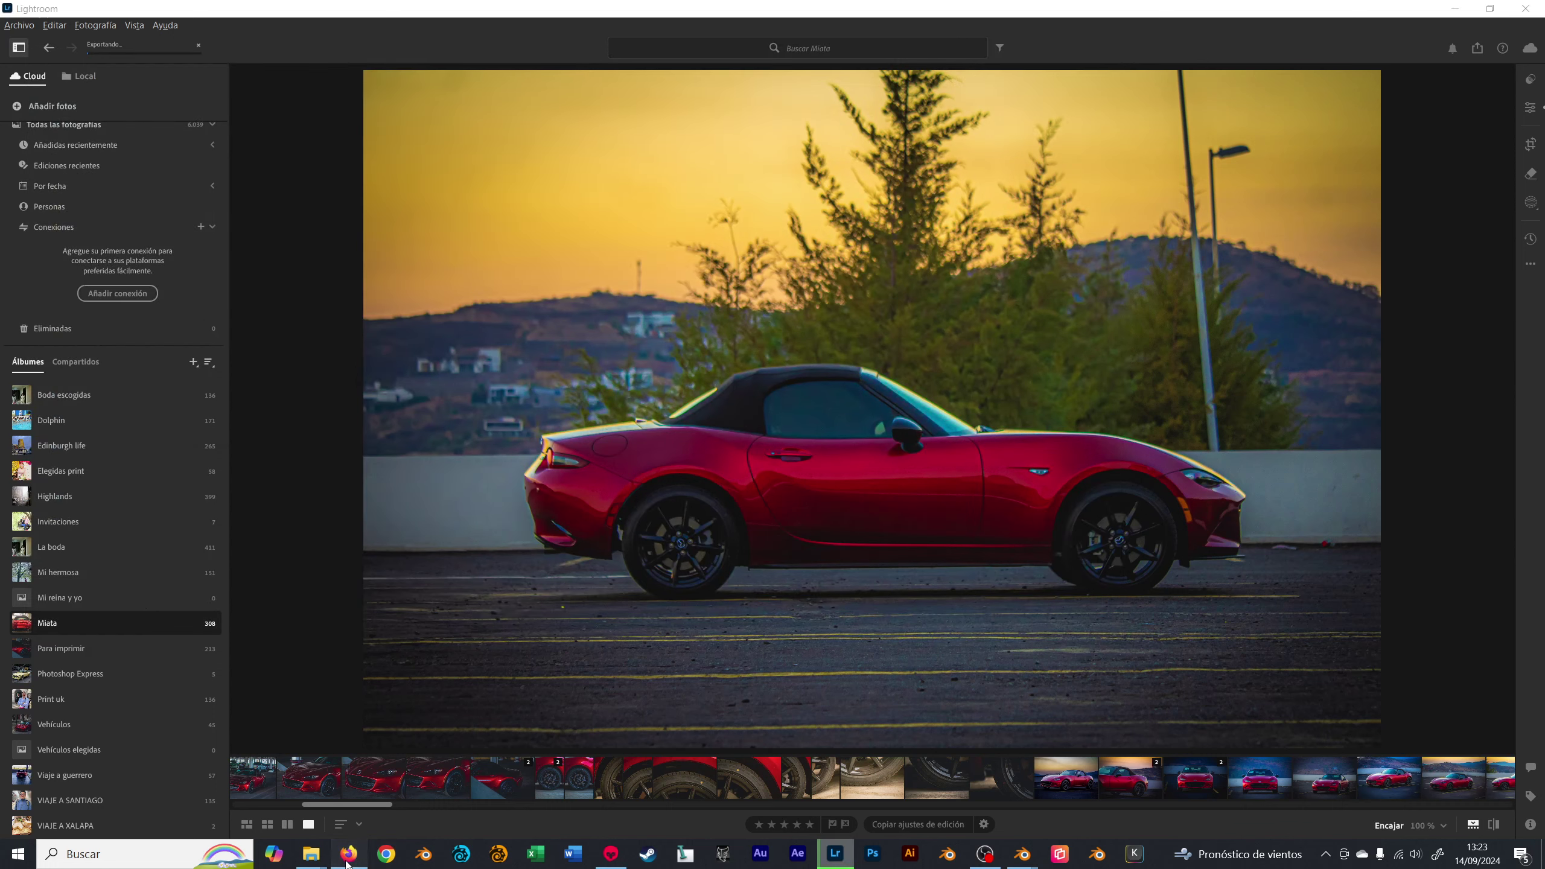
pyautogui.click(359, 855)
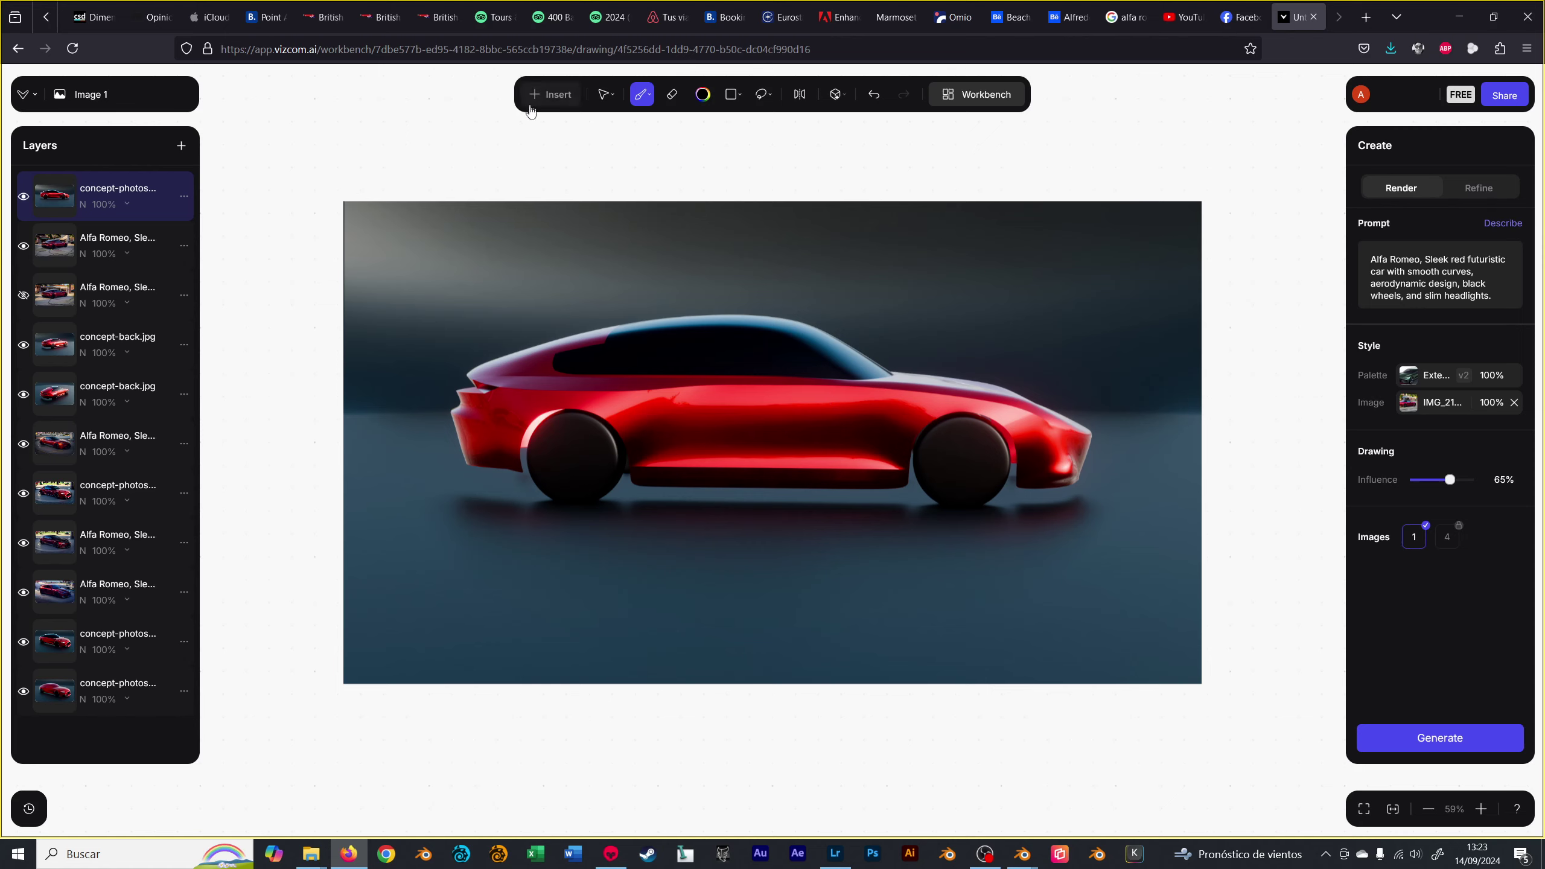
# - Replace the Vizcom style reference with a car photo from the ALFA CONCEPT folder
pyautogui.click(1513, 403)
pyautogui.click(1411, 407)
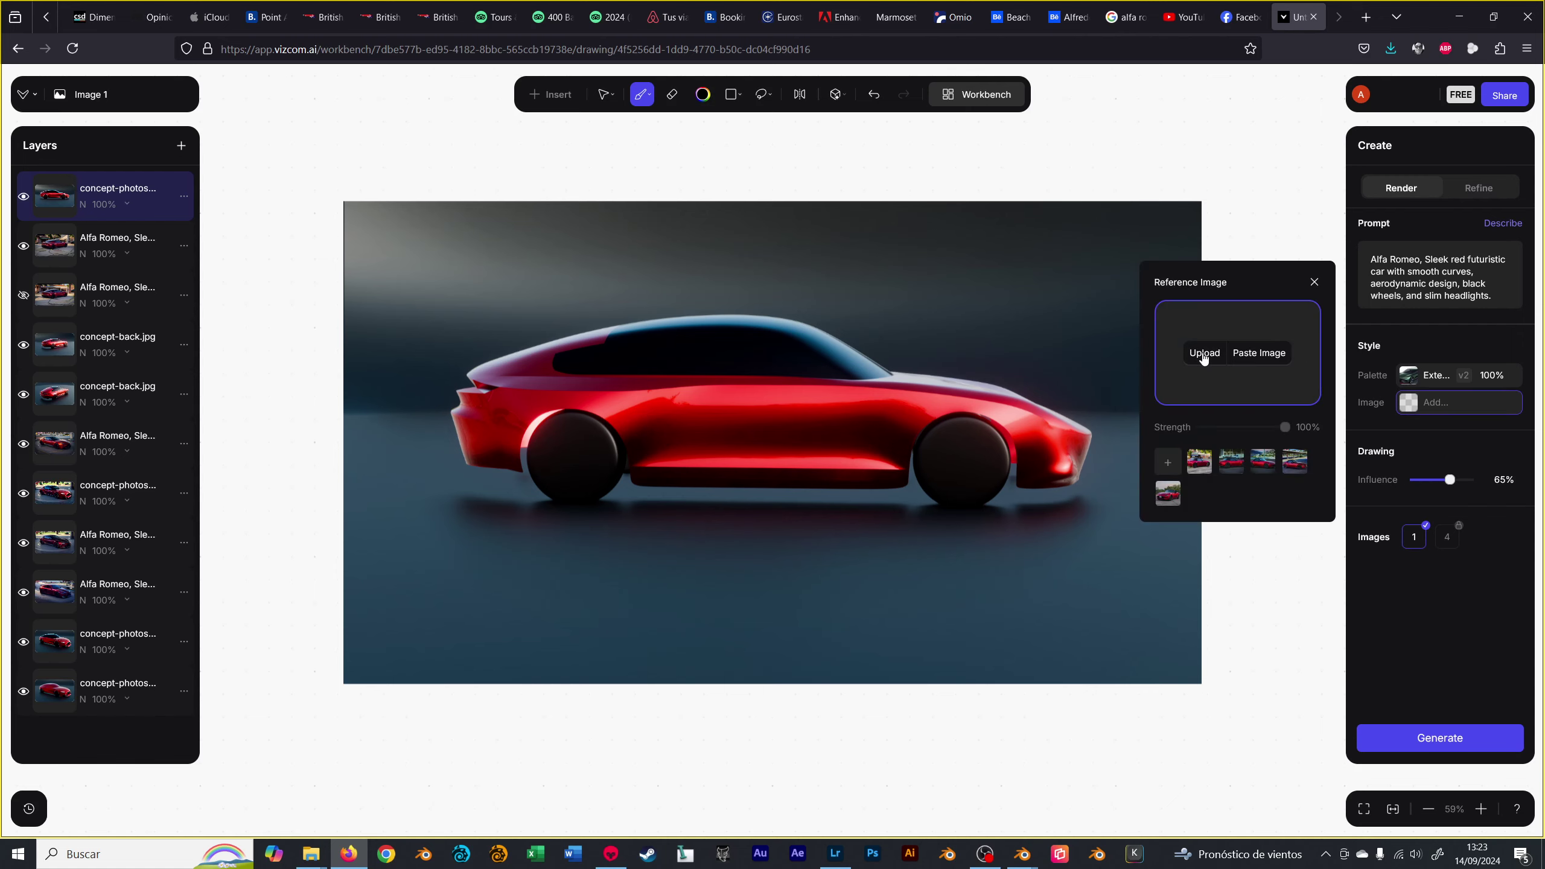
pyautogui.click(1204, 356)
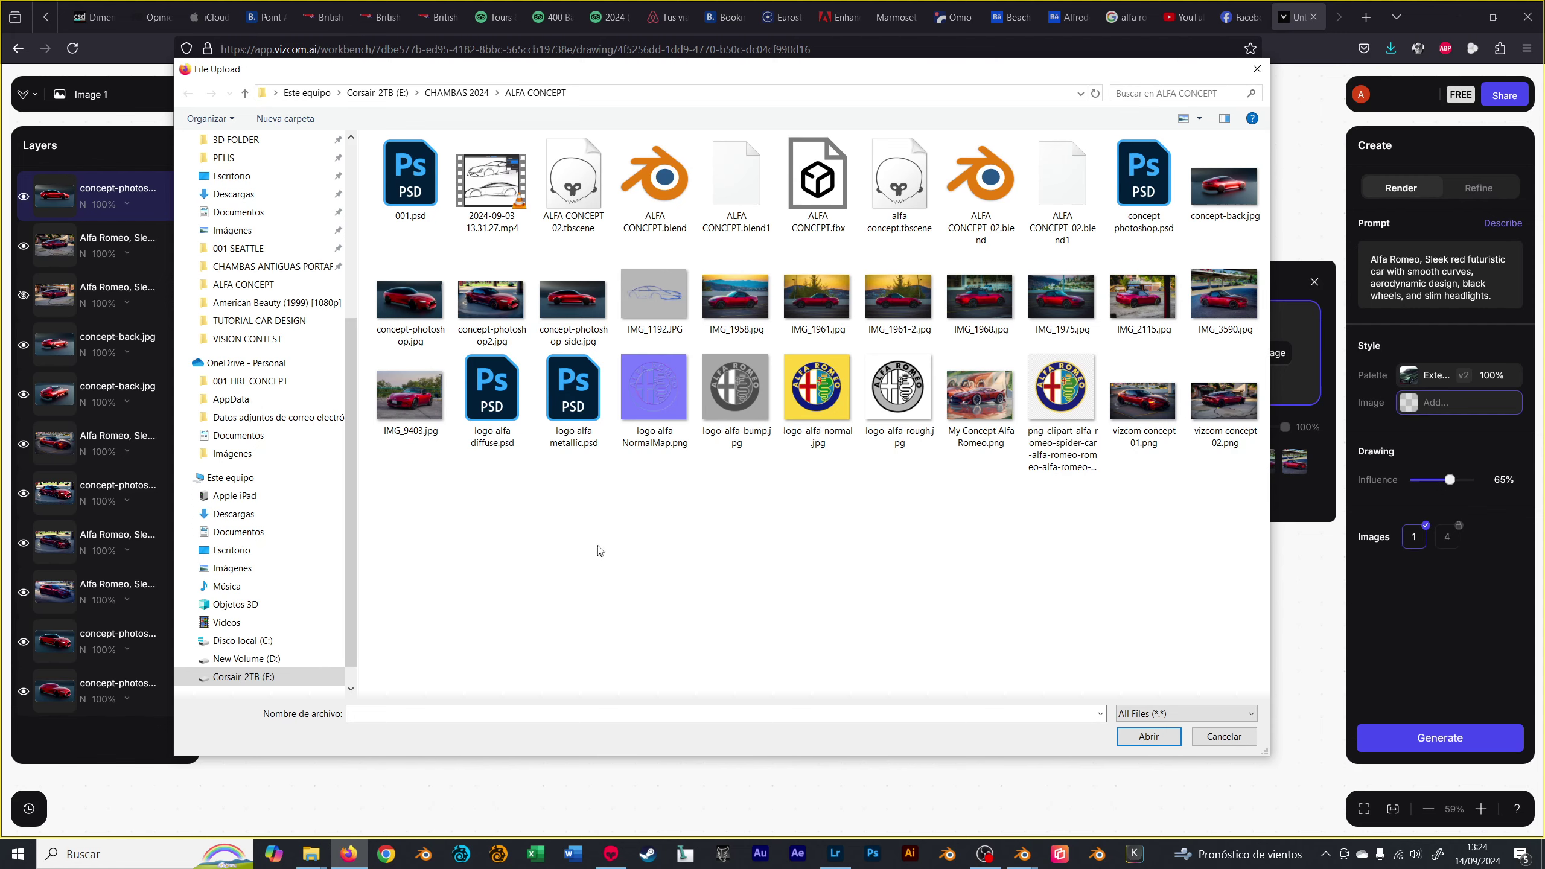
pyautogui.doubleClick(912, 294)
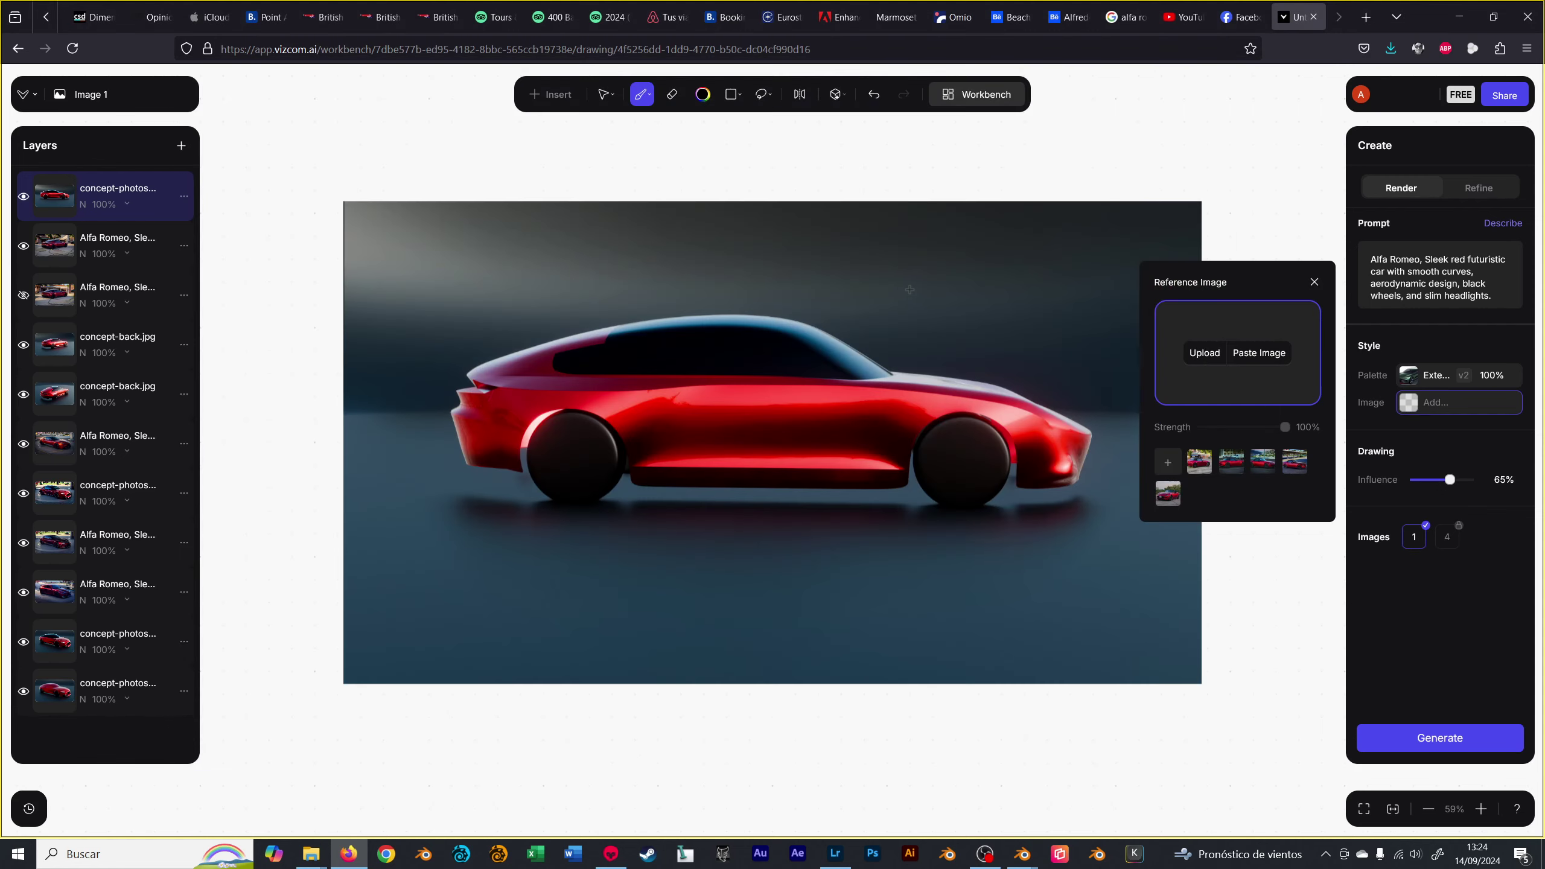
# - Set influence to 75%, generate a new render, and bring Marmoset Toolbag forward
pyautogui.click(1456, 481)
pyautogui.click(1427, 738)
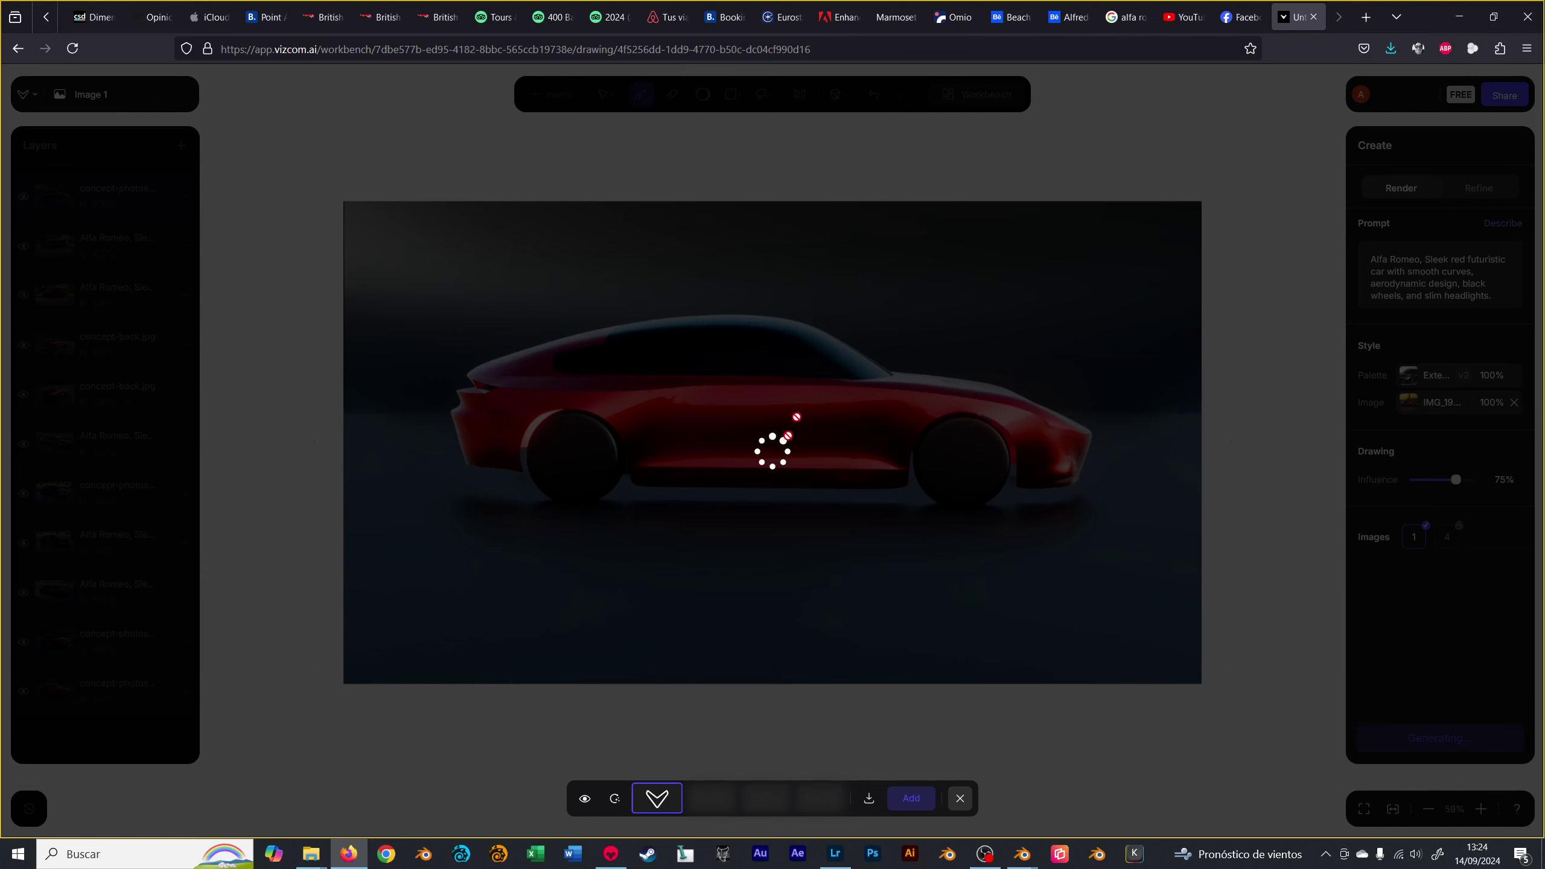
pyautogui.click(612, 858)
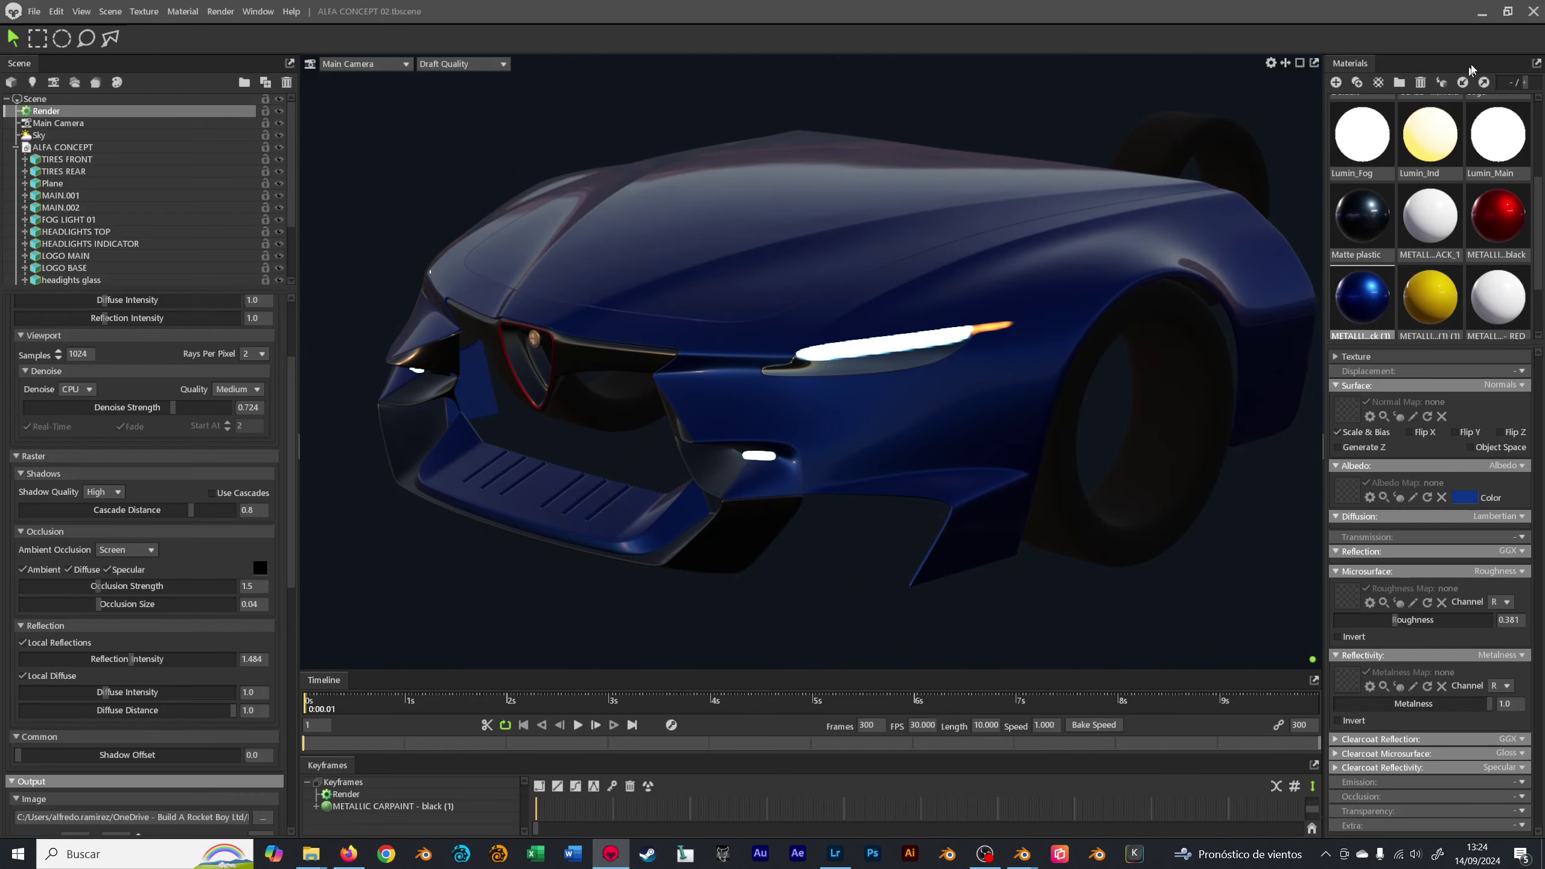
# - Quit Marmoset Toolbag, answering the unsaved-changes prompt to reveal Vizcom's sunset render
pyautogui.click(1532, 11)
pyautogui.click(834, 481)
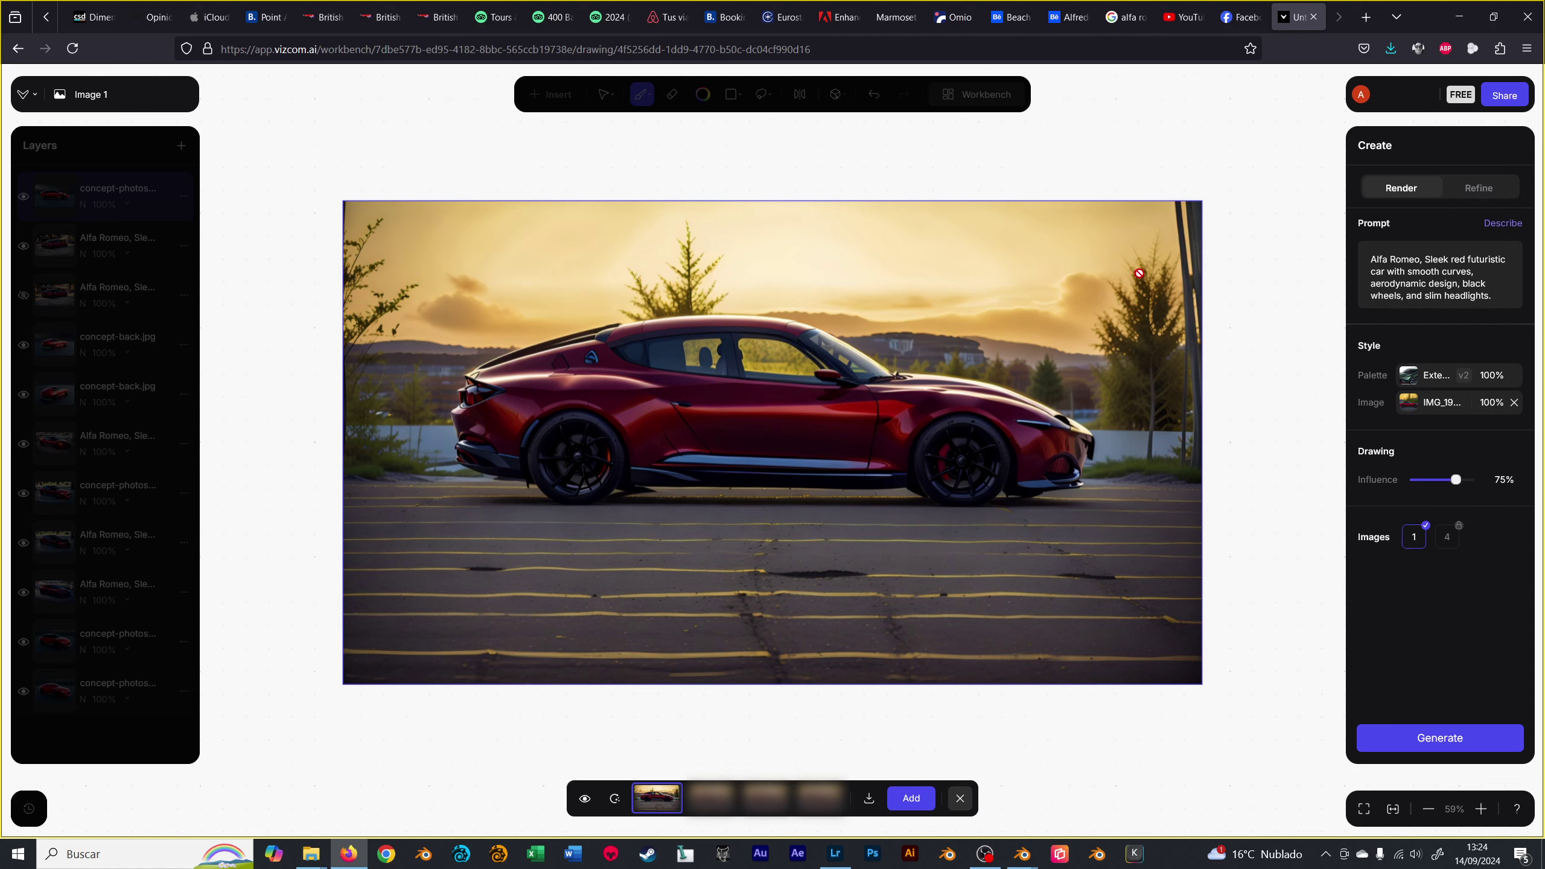
# - Save the sunset render as vizcom concept 03.png and add it as the top layer
pyautogui.click(1507, 97)
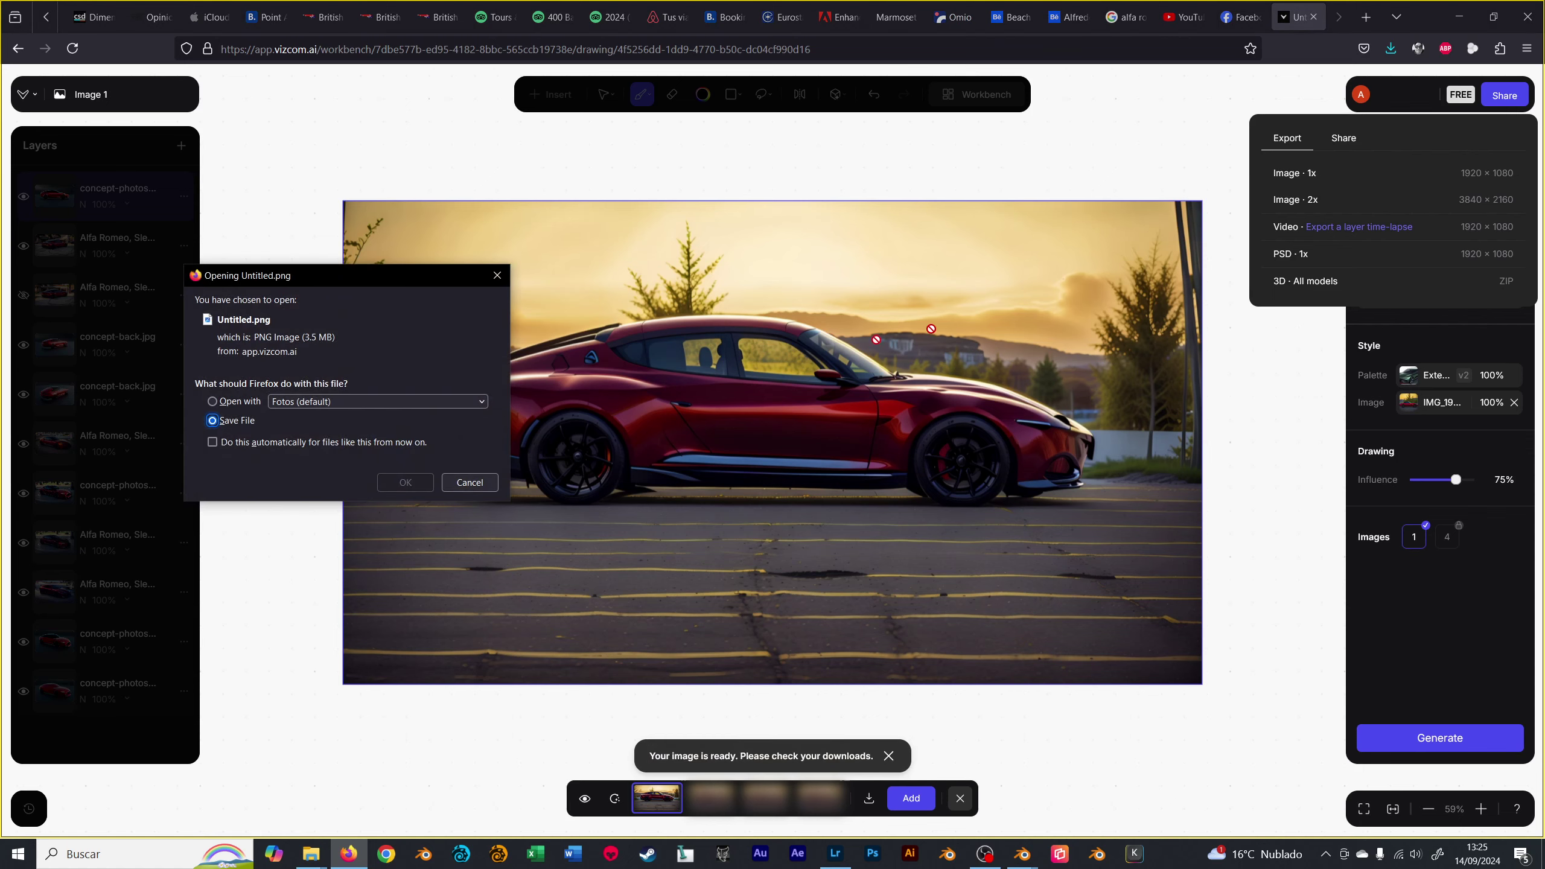
pyautogui.click(417, 482)
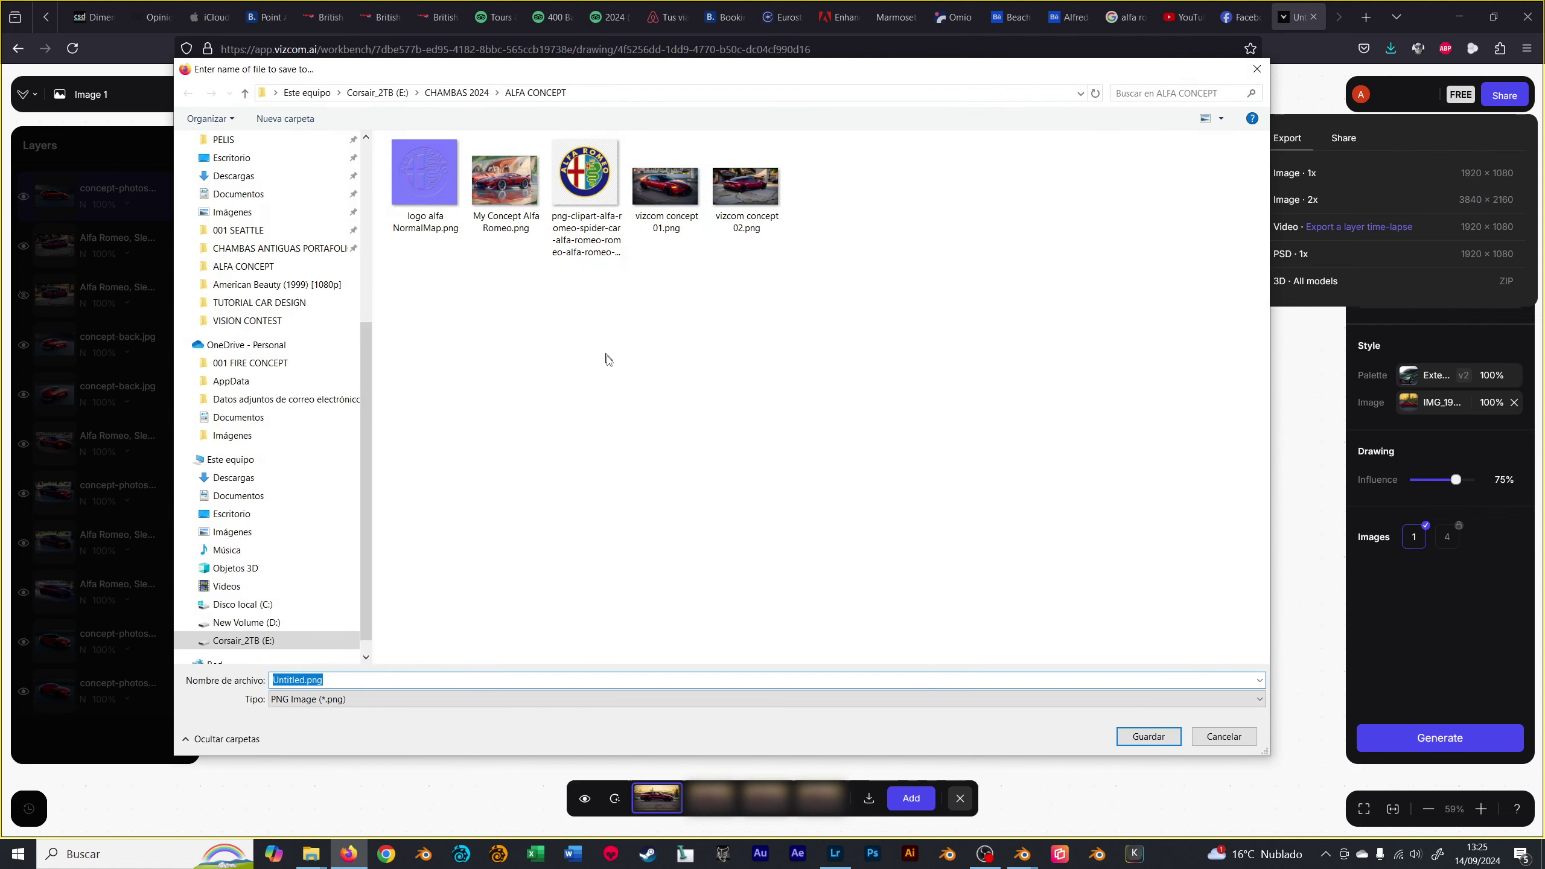
pyautogui.click(746, 201)
pyautogui.click(439, 678)
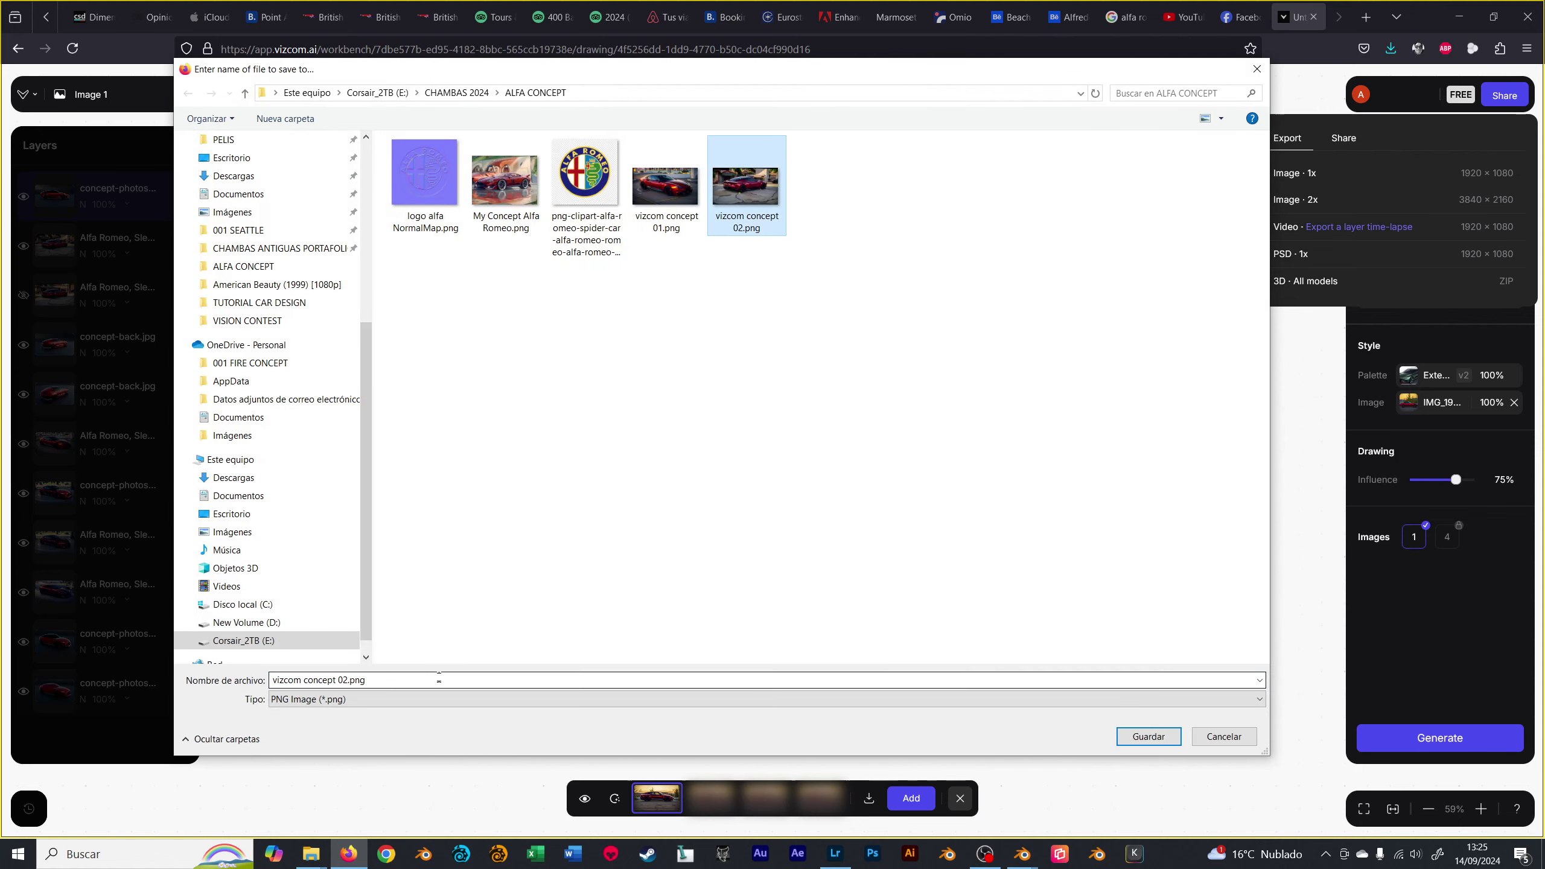
pyautogui.press('Left')
pyautogui.press('Left')
pyautogui.press('Left')
pyautogui.press('BackSpace')
pyautogui.write('3')
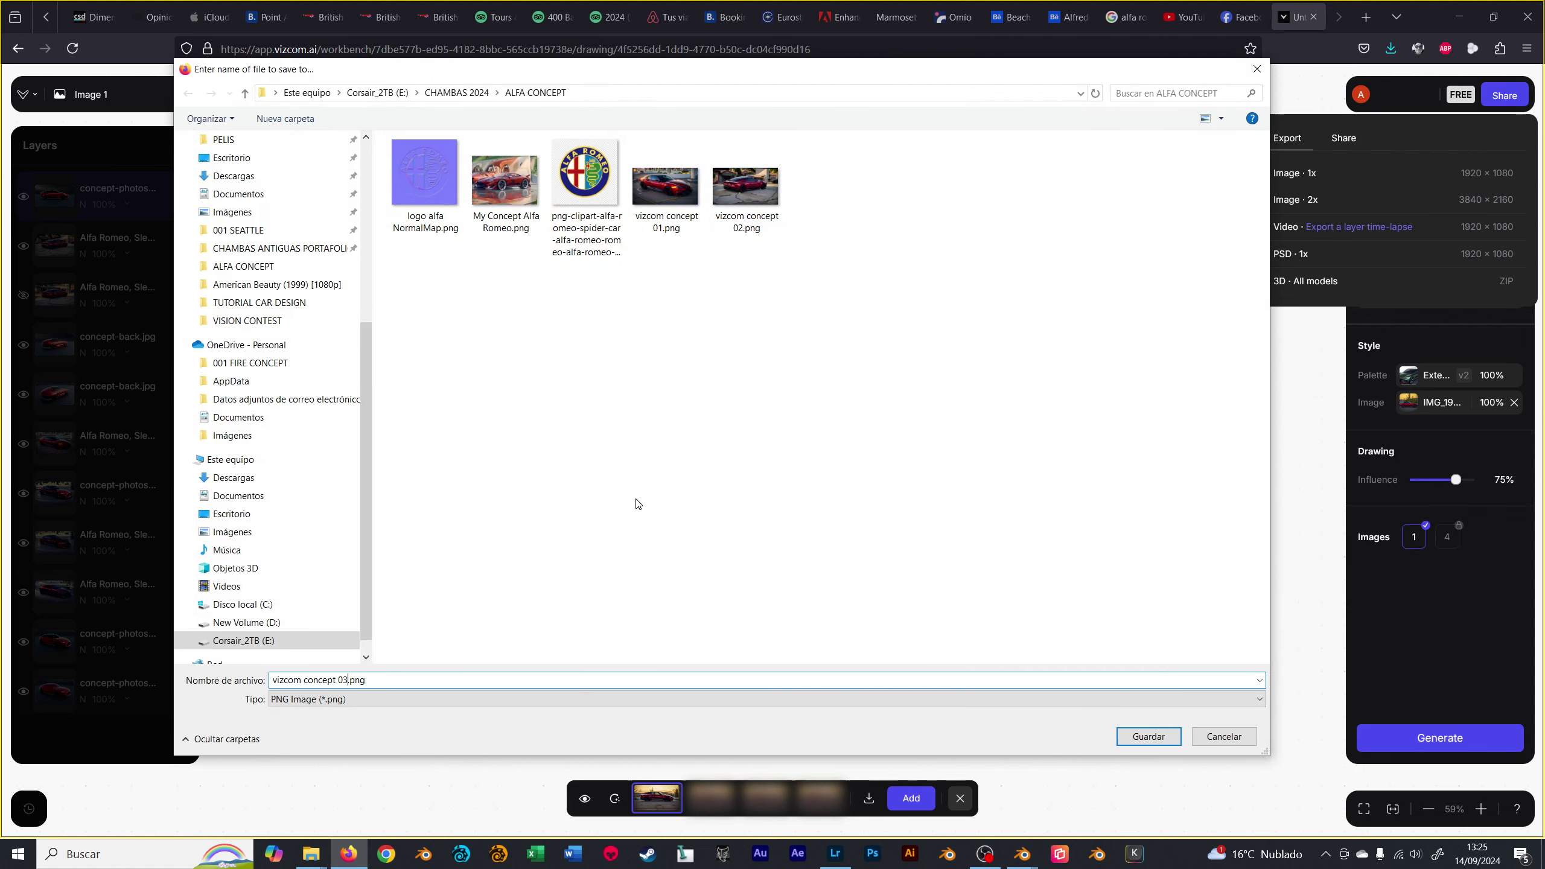
pyautogui.press('Return')
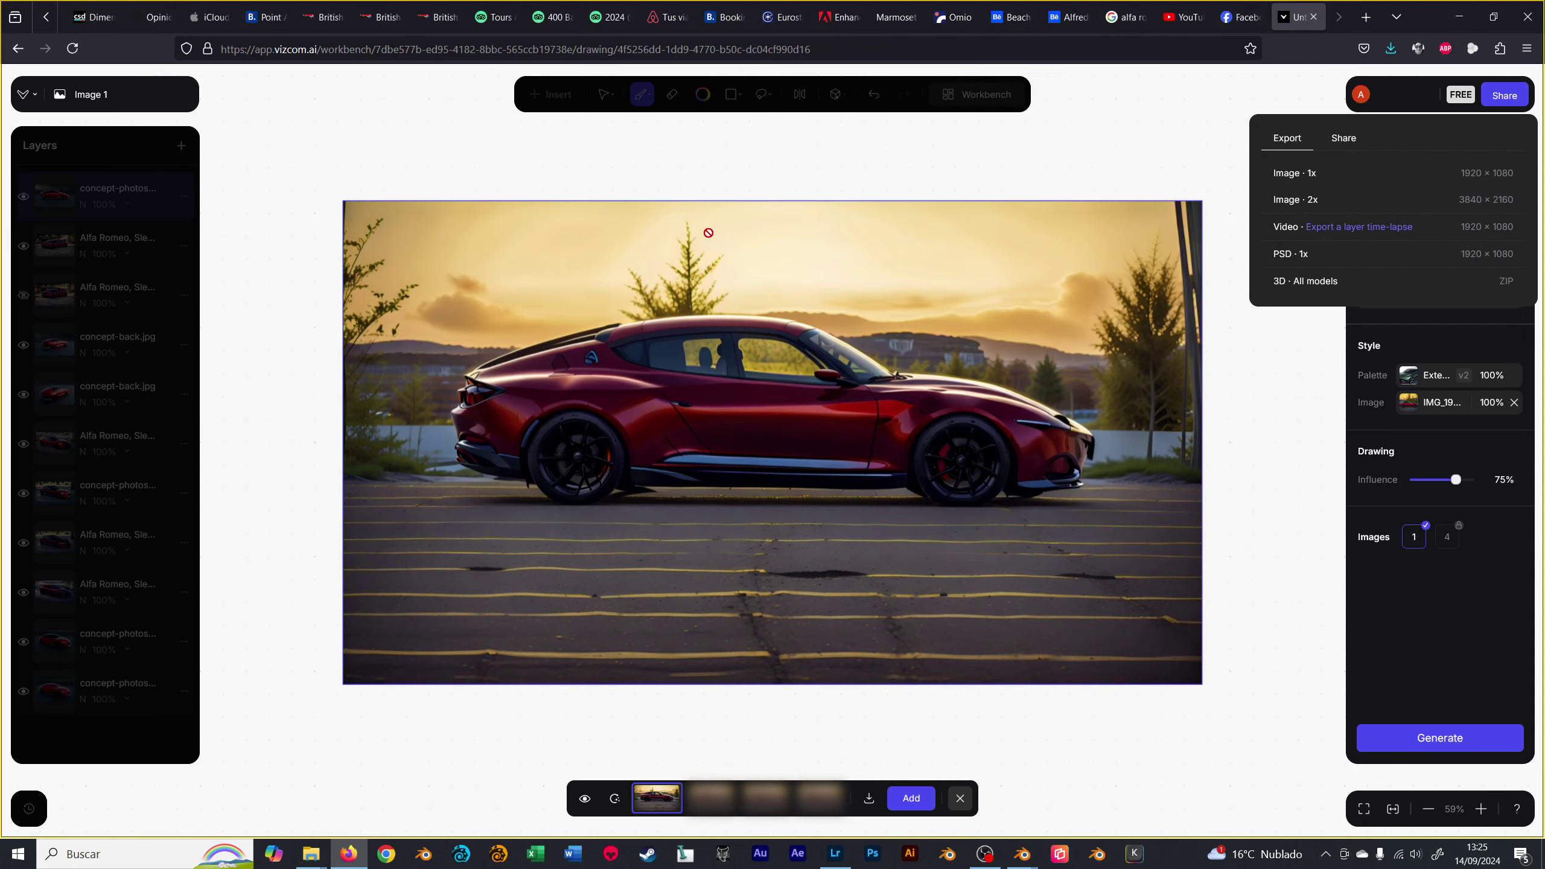
pyautogui.click(911, 798)
pyautogui.click(959, 802)
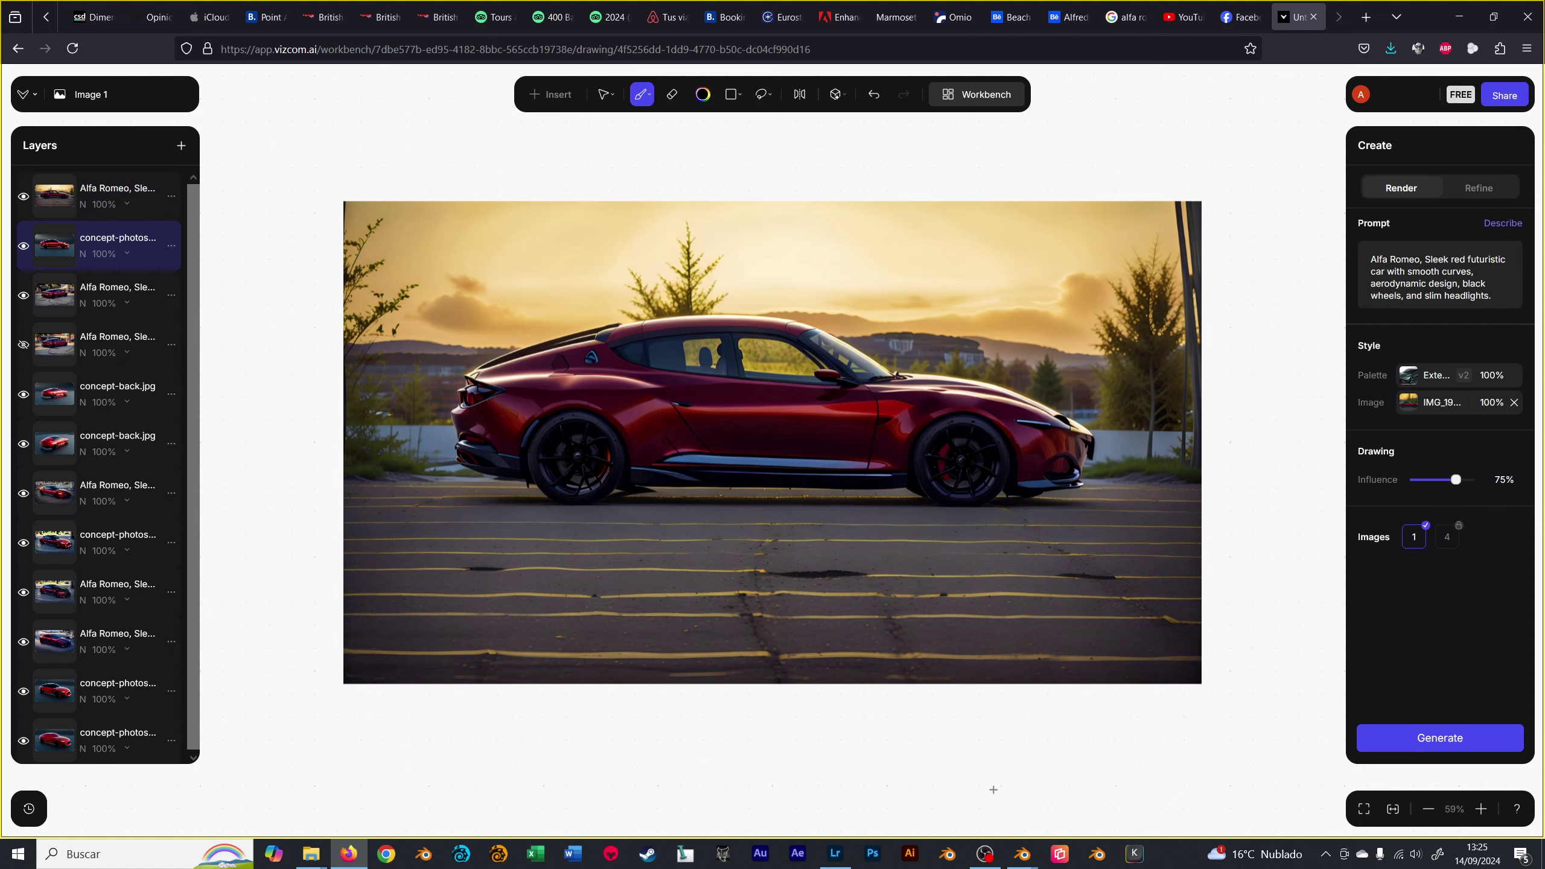
pyautogui.moveTo(1022, 853)
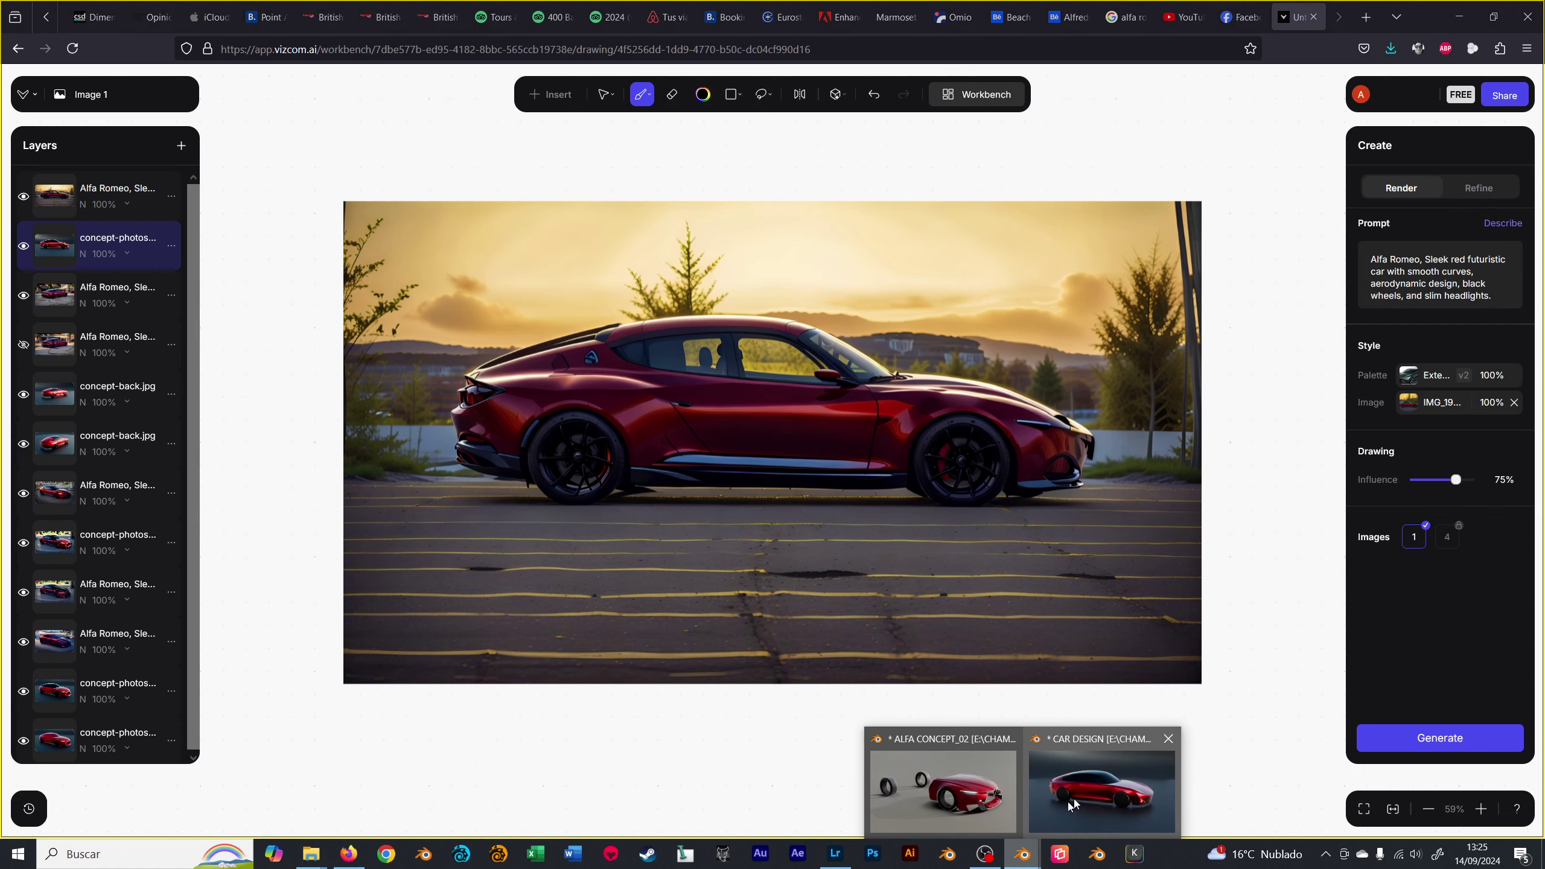
# - Exit fullscreen in the ALFA CONCEPT_02 Blender window and save the scene
pyautogui.click(1072, 803)
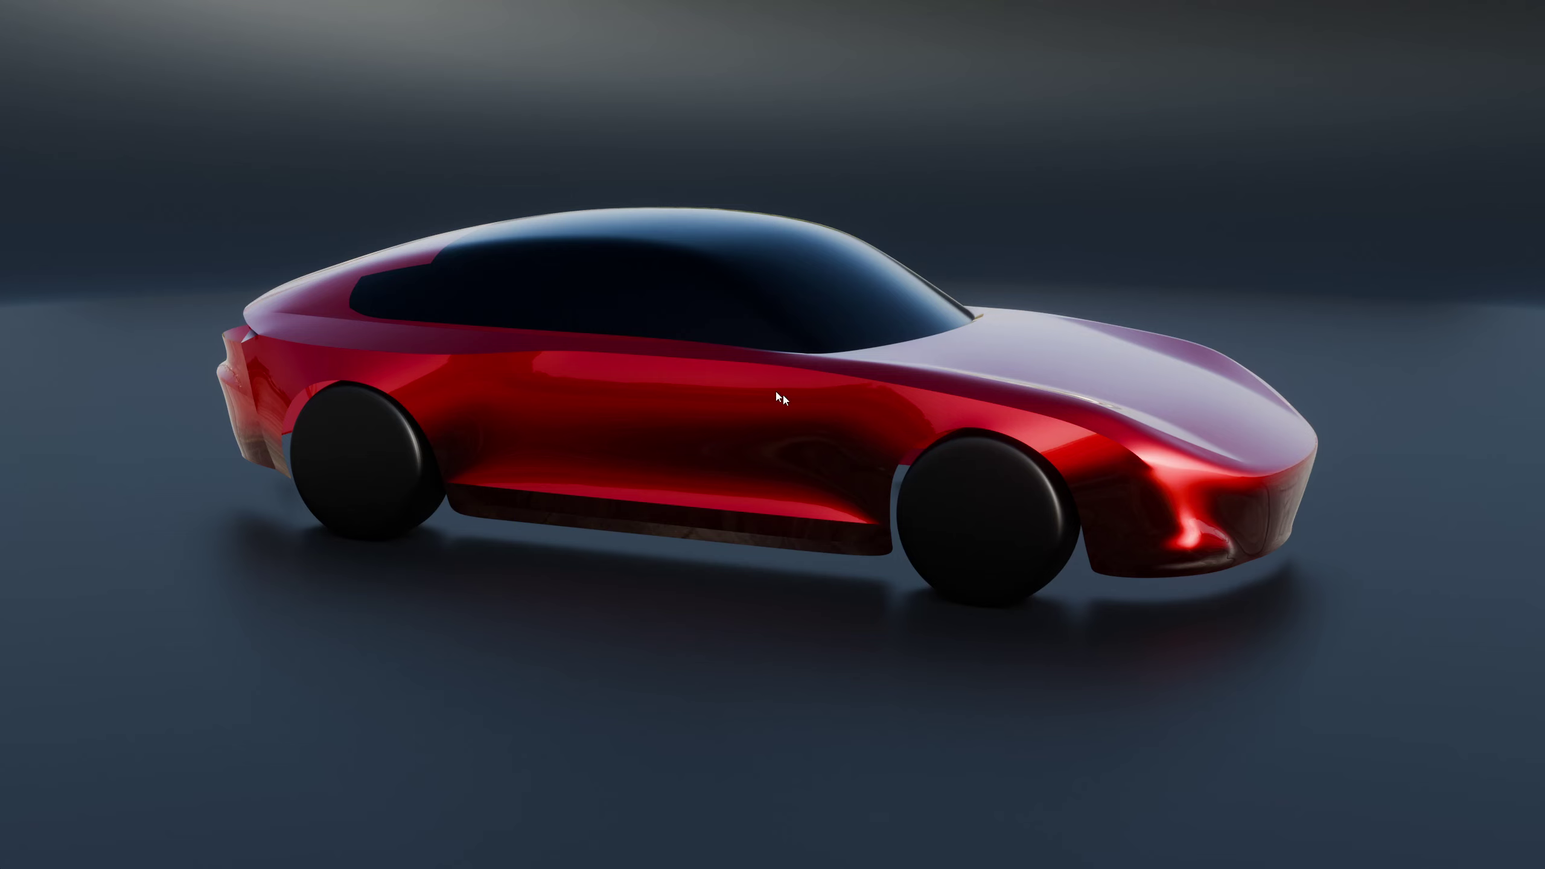
pyautogui.hotkey('alt', 'Tab')
pyautogui.click(891, 509)
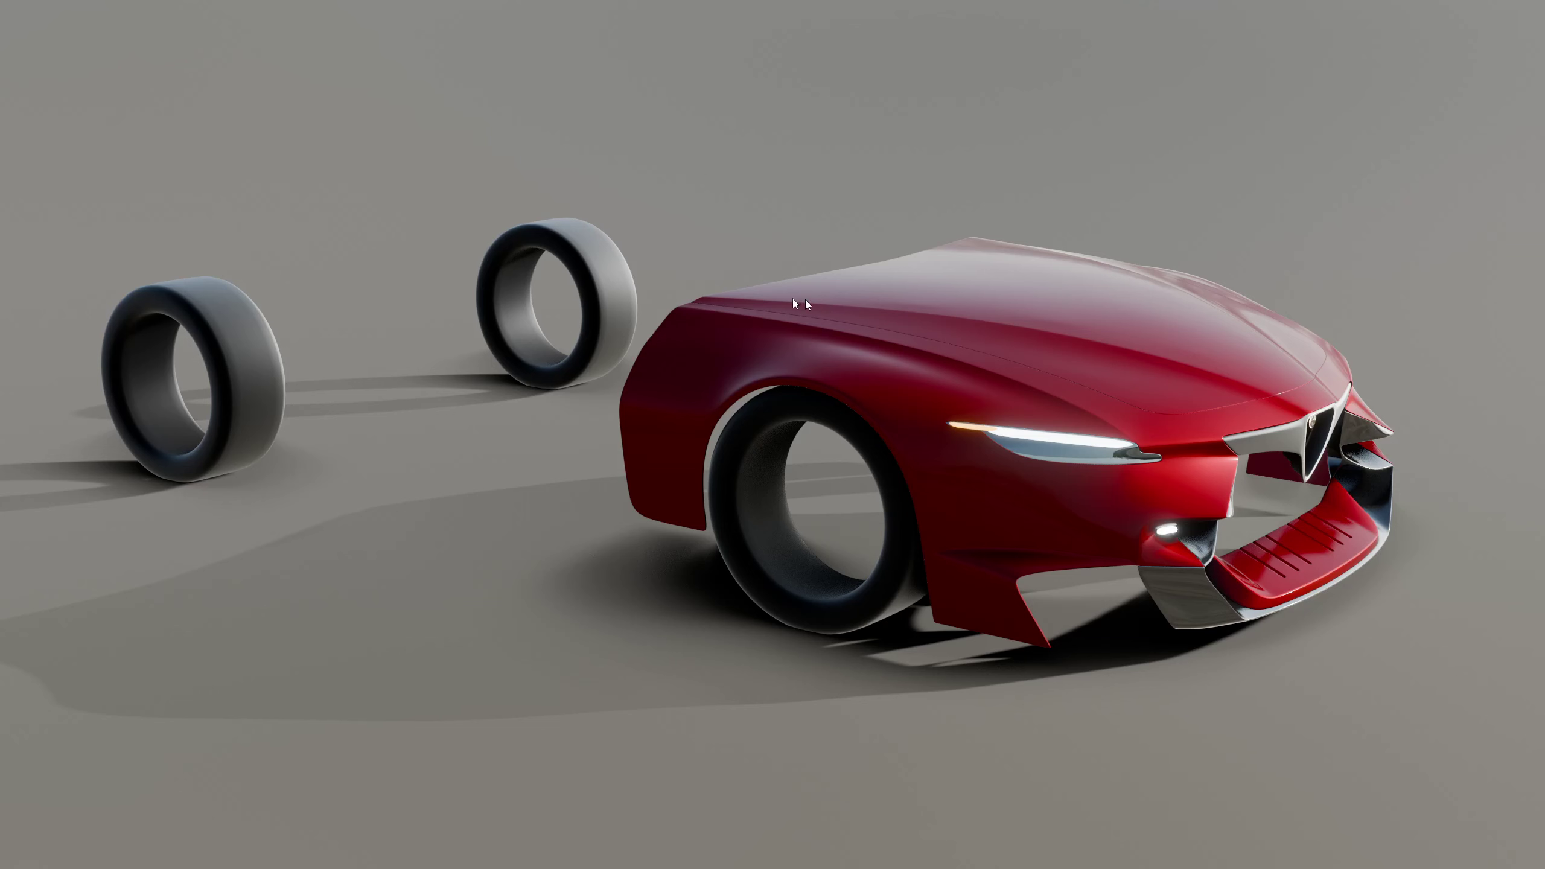
pyautogui.moveTo(830, 359)
pyautogui.mouseDown(button='middle')
pyautogui.moveTo(740, 348)
pyautogui.moveTo(803, 379)
pyautogui.moveTo(730, 389)
pyautogui.moveTo(806, 370)
pyautogui.moveTo(689, 371)
pyautogui.moveTo(855, 374)
pyautogui.moveTo(792, 387)
pyautogui.moveTo(912, 381)
pyautogui.moveTo(809, 364)
pyautogui.moveTo(987, 372)
pyautogui.moveTo(761, 357)
pyautogui.moveTo(799, 355)
pyautogui.moveTo(869, 431)
pyautogui.moveTo(834, 376)
pyautogui.moveTo(692, 374)
pyautogui.moveTo(799, 362)
pyautogui.moveTo(645, 357)
pyautogui.moveTo(652, 375)
pyautogui.moveTo(620, 352)
pyautogui.mouseUp(button='middle')
pyautogui.hotkey('ctrl', 'alt', 'space')
pyautogui.press('q')
pyautogui.click(692, 374)
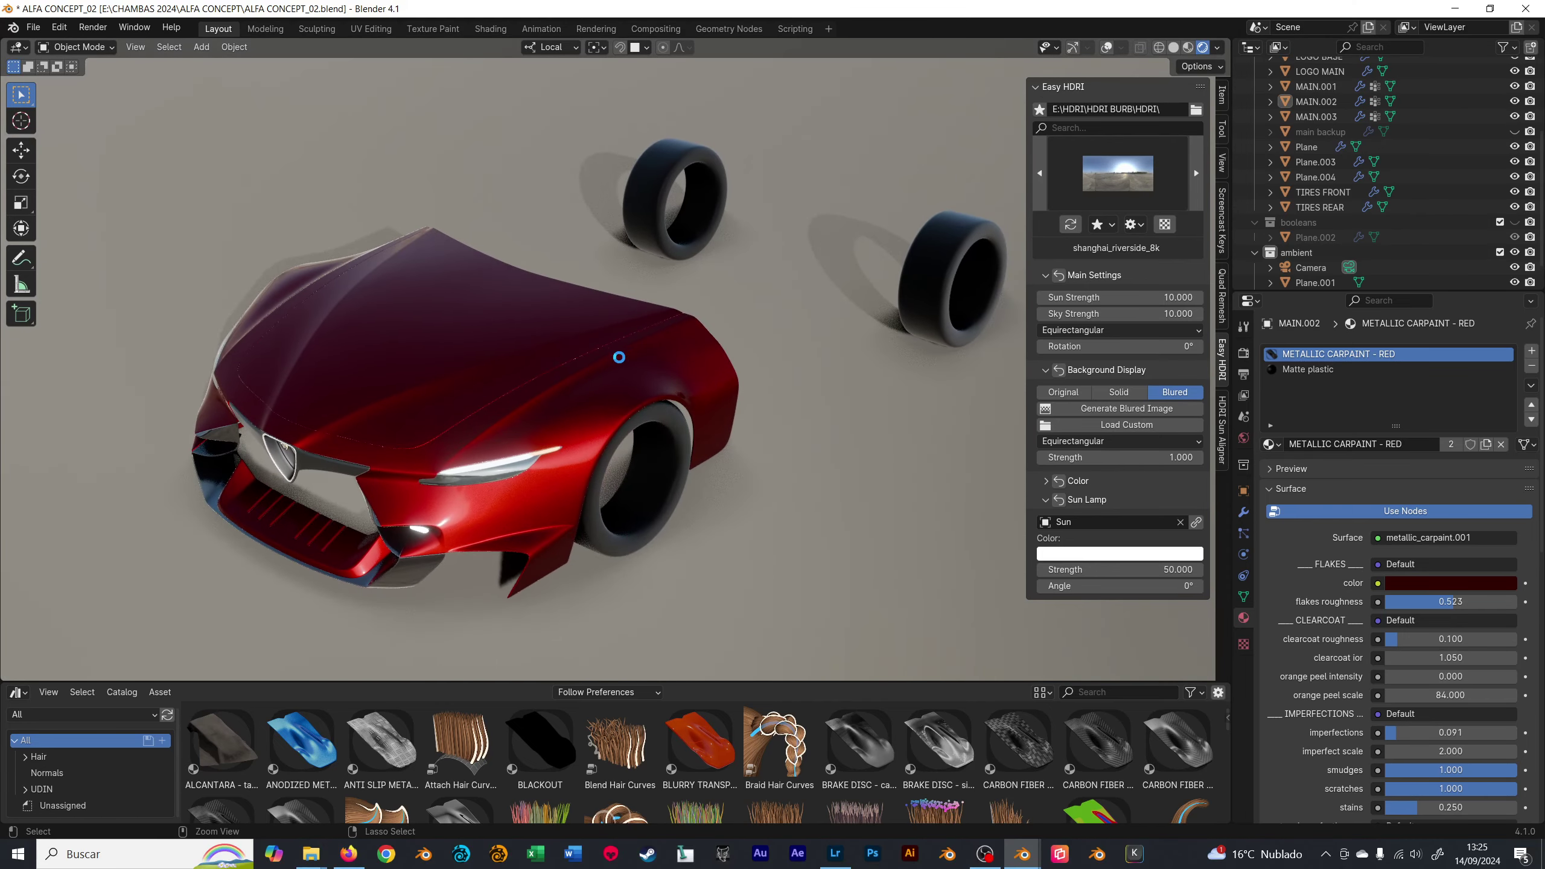
pyautogui.hotkey('ctrl', 's')
# - Exit fullscreen in the CAR DESIGN window, orbit to a side view, and save it
pyautogui.moveTo(353, 344)
pyautogui.mouseDown(button='middle')
pyautogui.moveTo(551, 345)
pyautogui.moveTo(872, 227)
pyautogui.mouseUp(button='middle')
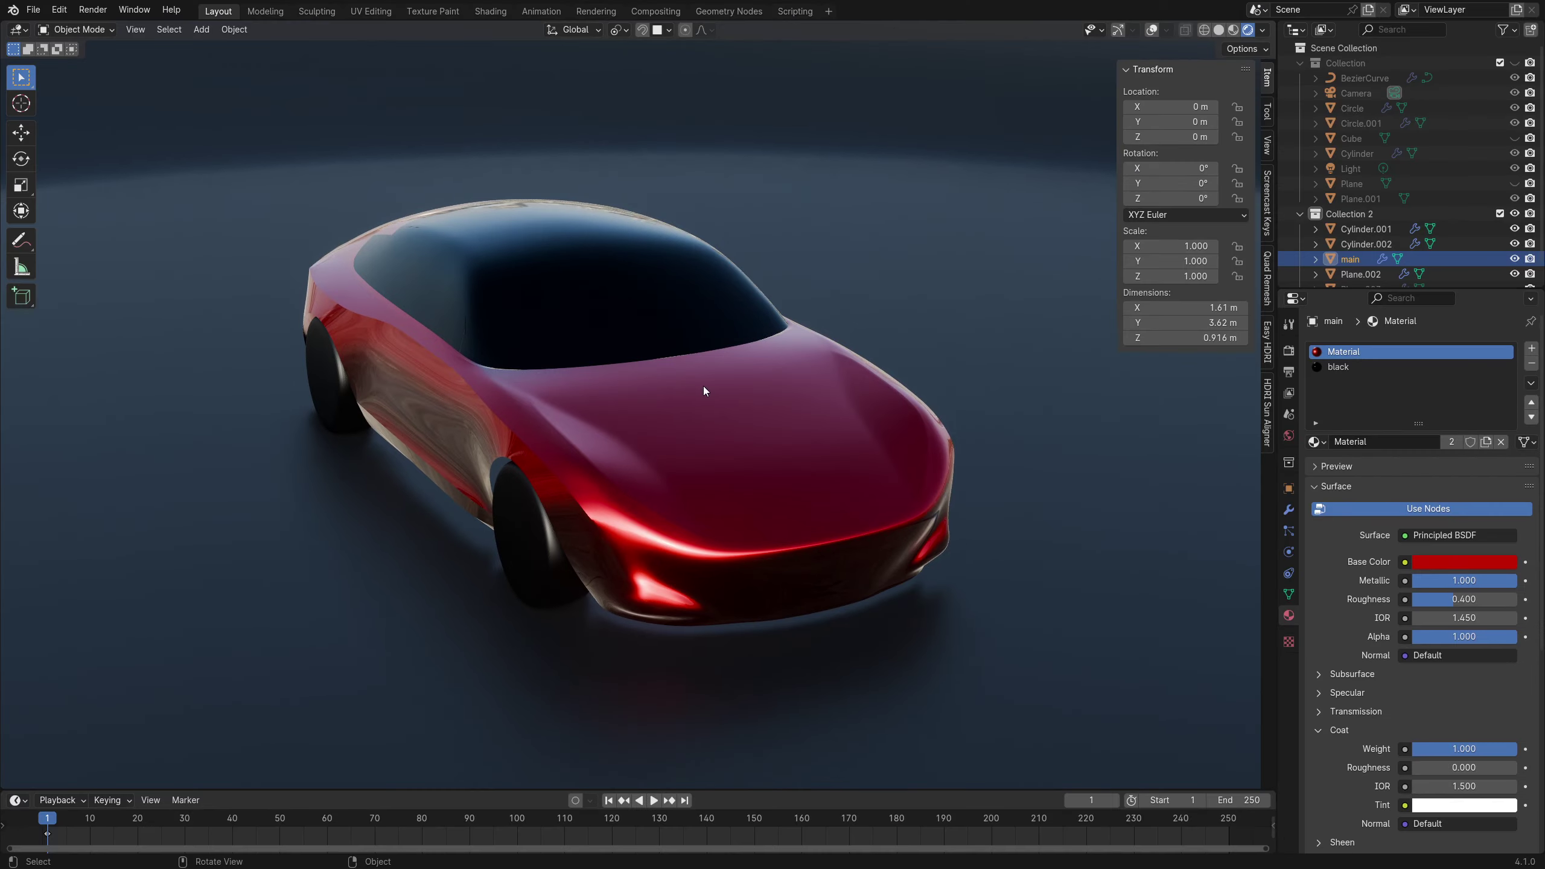
pyautogui.press('q')
pyautogui.click(700, 386)
pyautogui.moveTo(642, 355)
pyautogui.mouseDown(button='middle')
pyautogui.moveTo(647, 378)
pyautogui.moveTo(620, 374)
pyautogui.moveTo(653, 344)
pyautogui.mouseUp(button='middle')
pyautogui.hotkey('ctrl', 's')
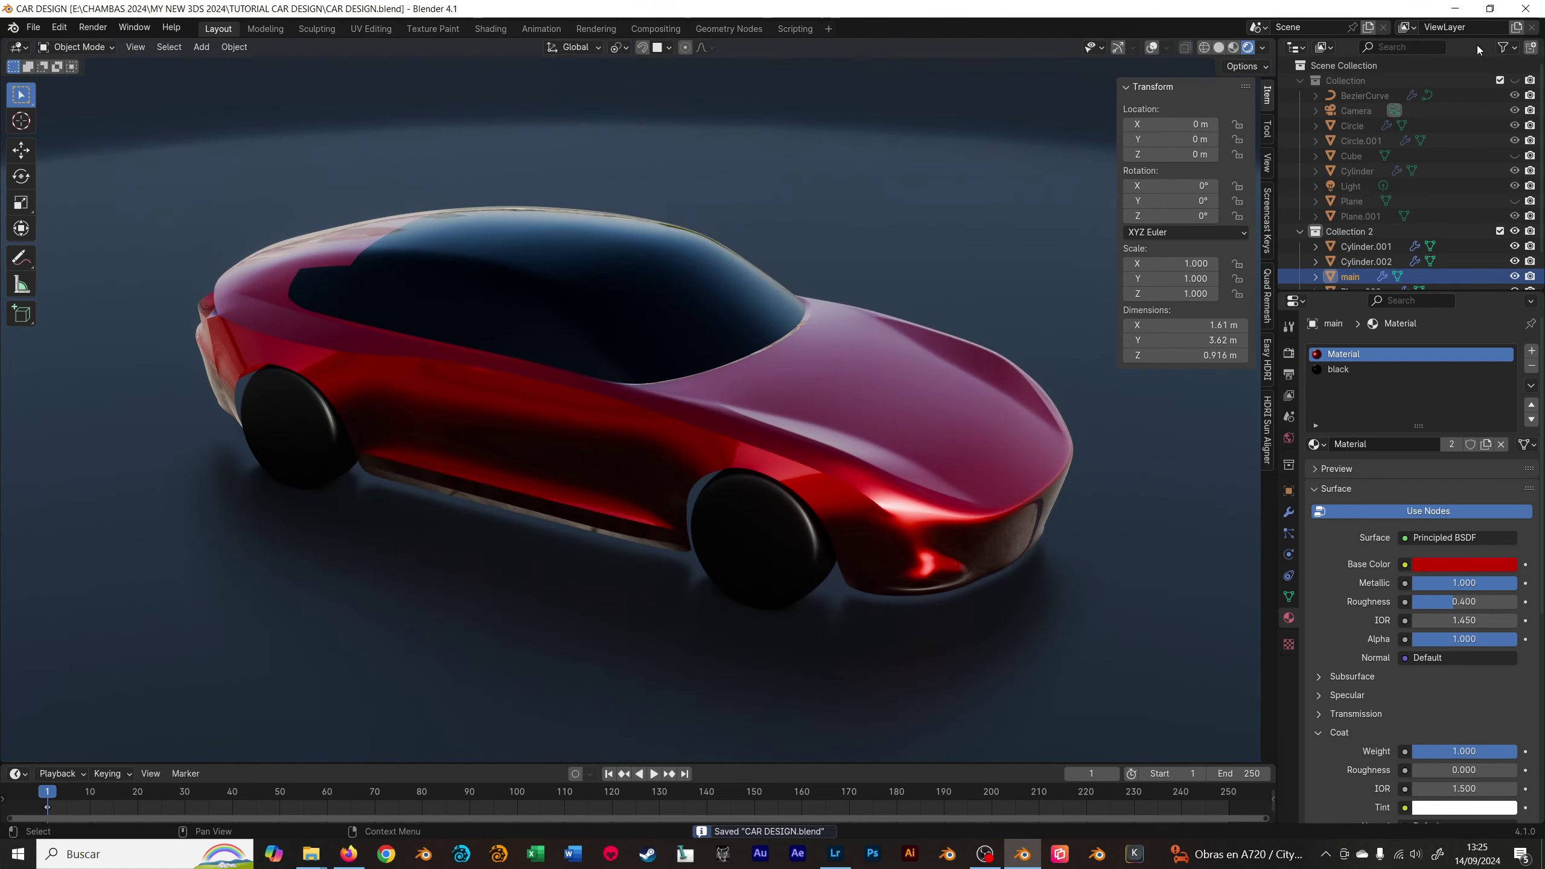
# - Save As the car scene to the ALFA CONCEPT folder named ALFA MAIN CAR DESIGN.blend
pyautogui.moveTo(648, 269); pyautogui.dragTo(607, 285, button='middle')
pyautogui.hotkey('ctrl', 'shift', 's')
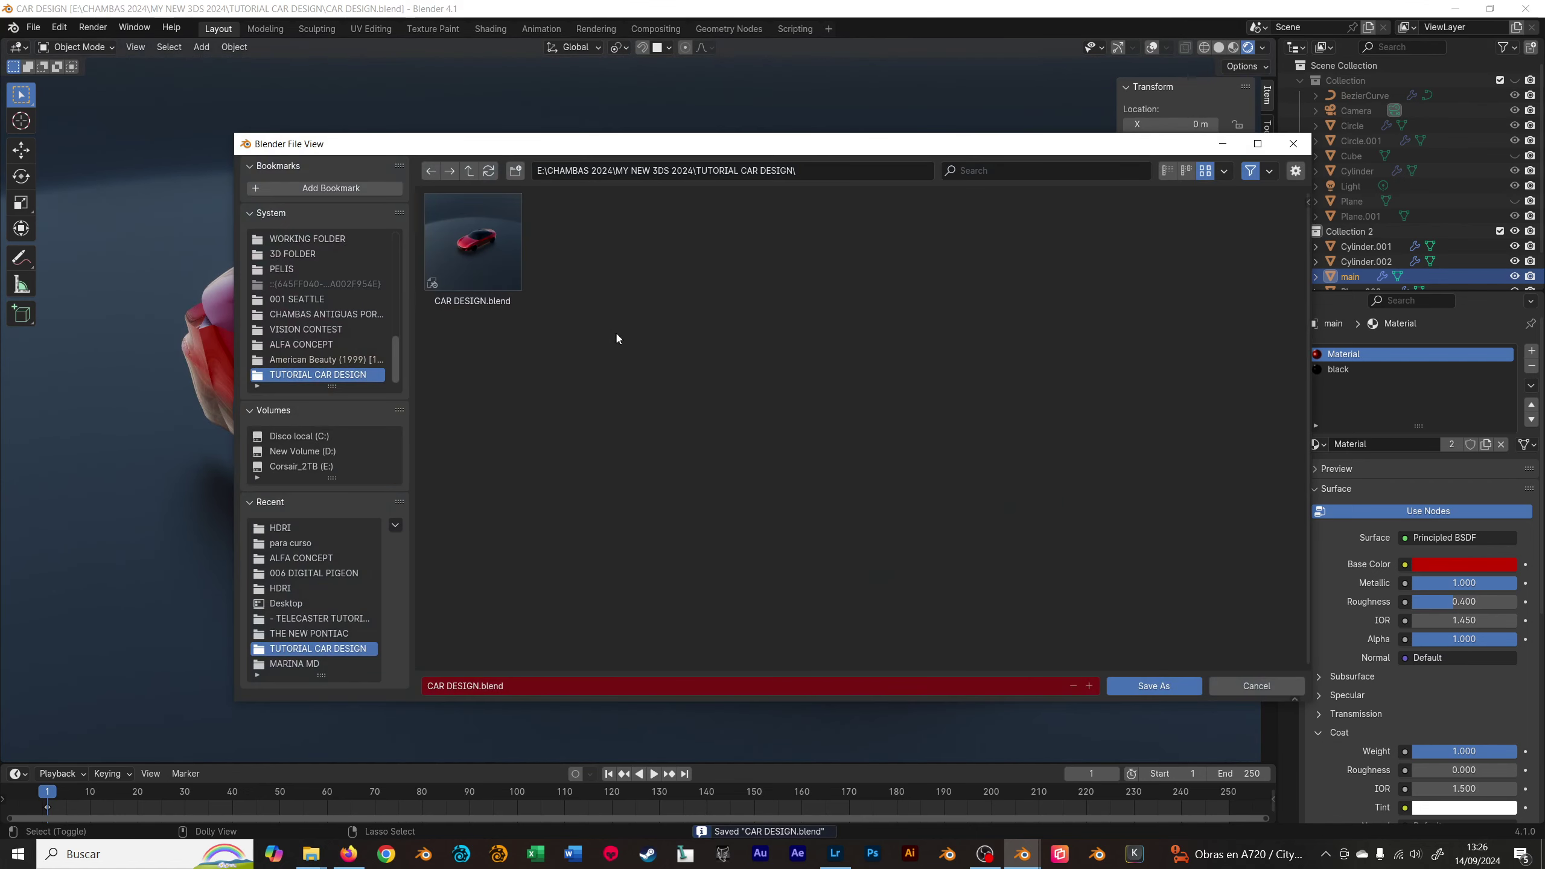
pyautogui.click(307, 561)
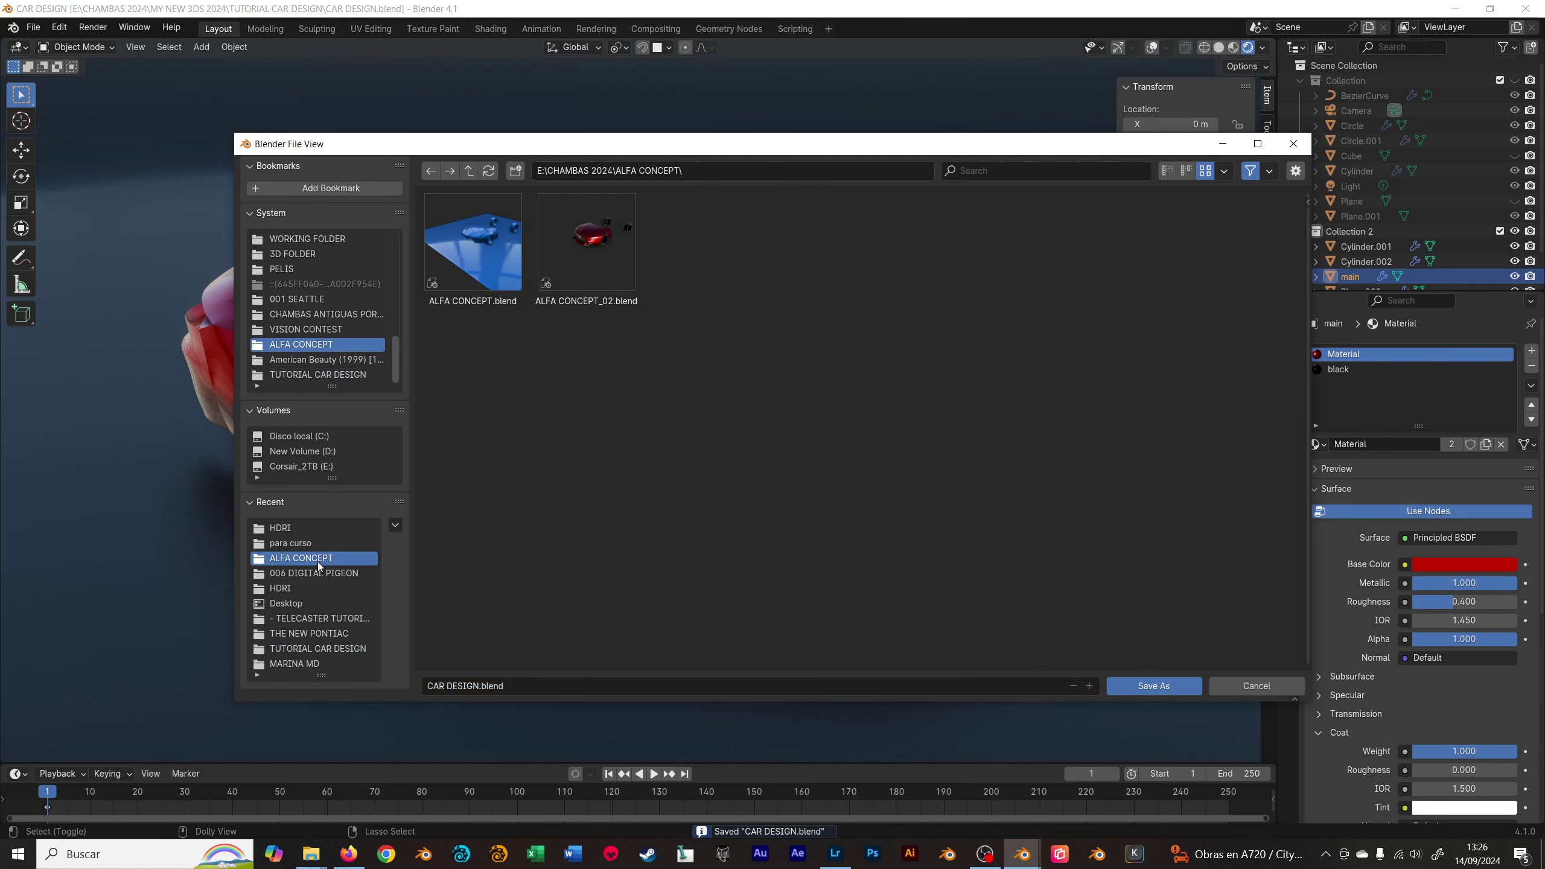
pyautogui.click(547, 686)
pyautogui.press('Home')
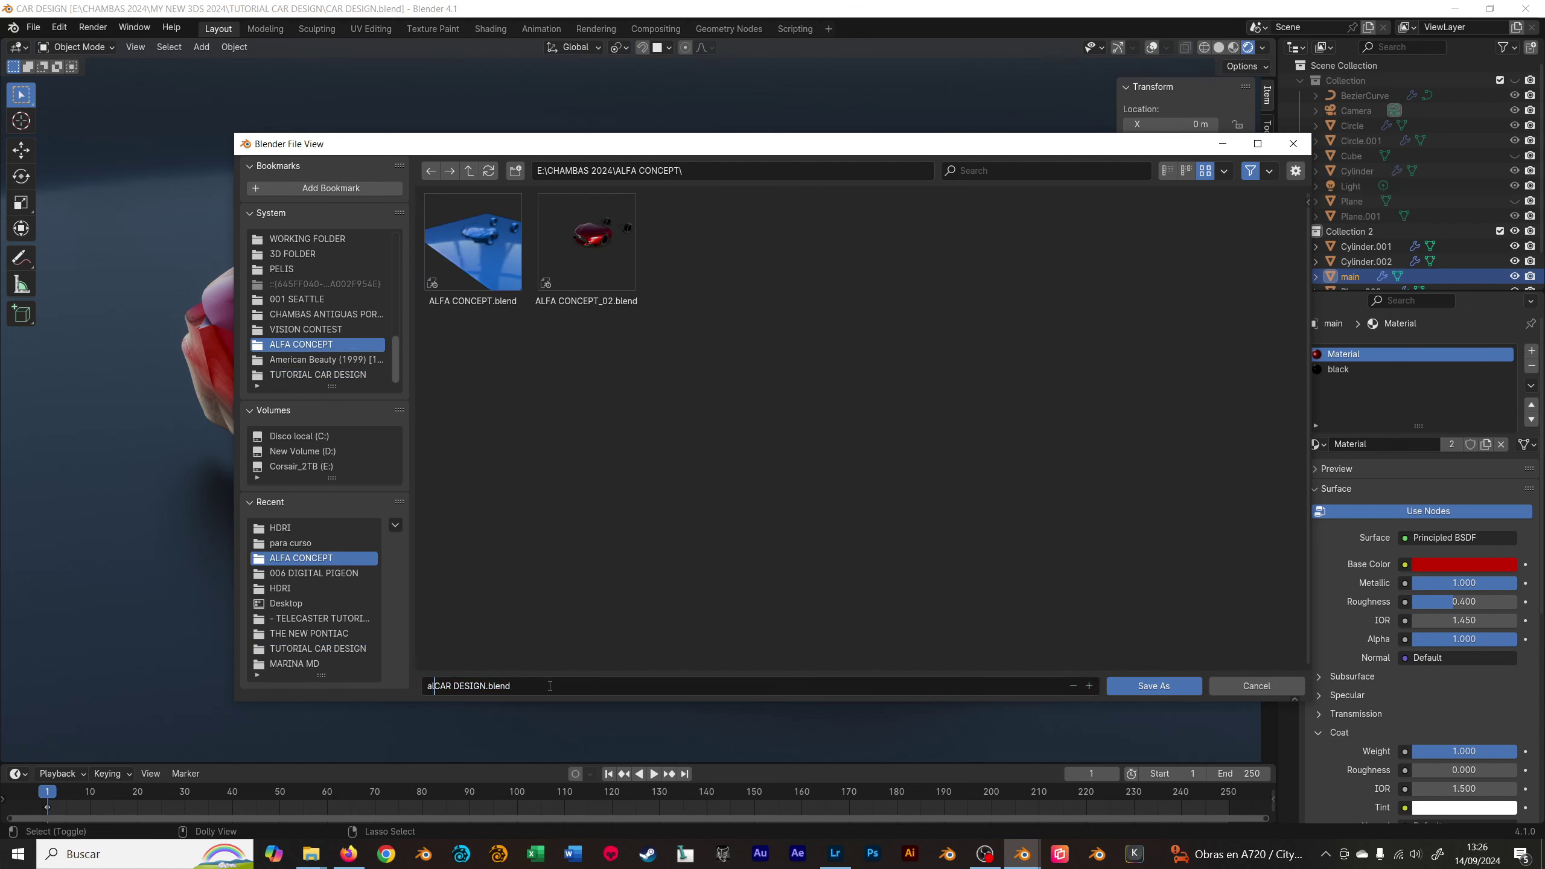
pyautogui.write('alfa')
pyautogui.press('capslock')
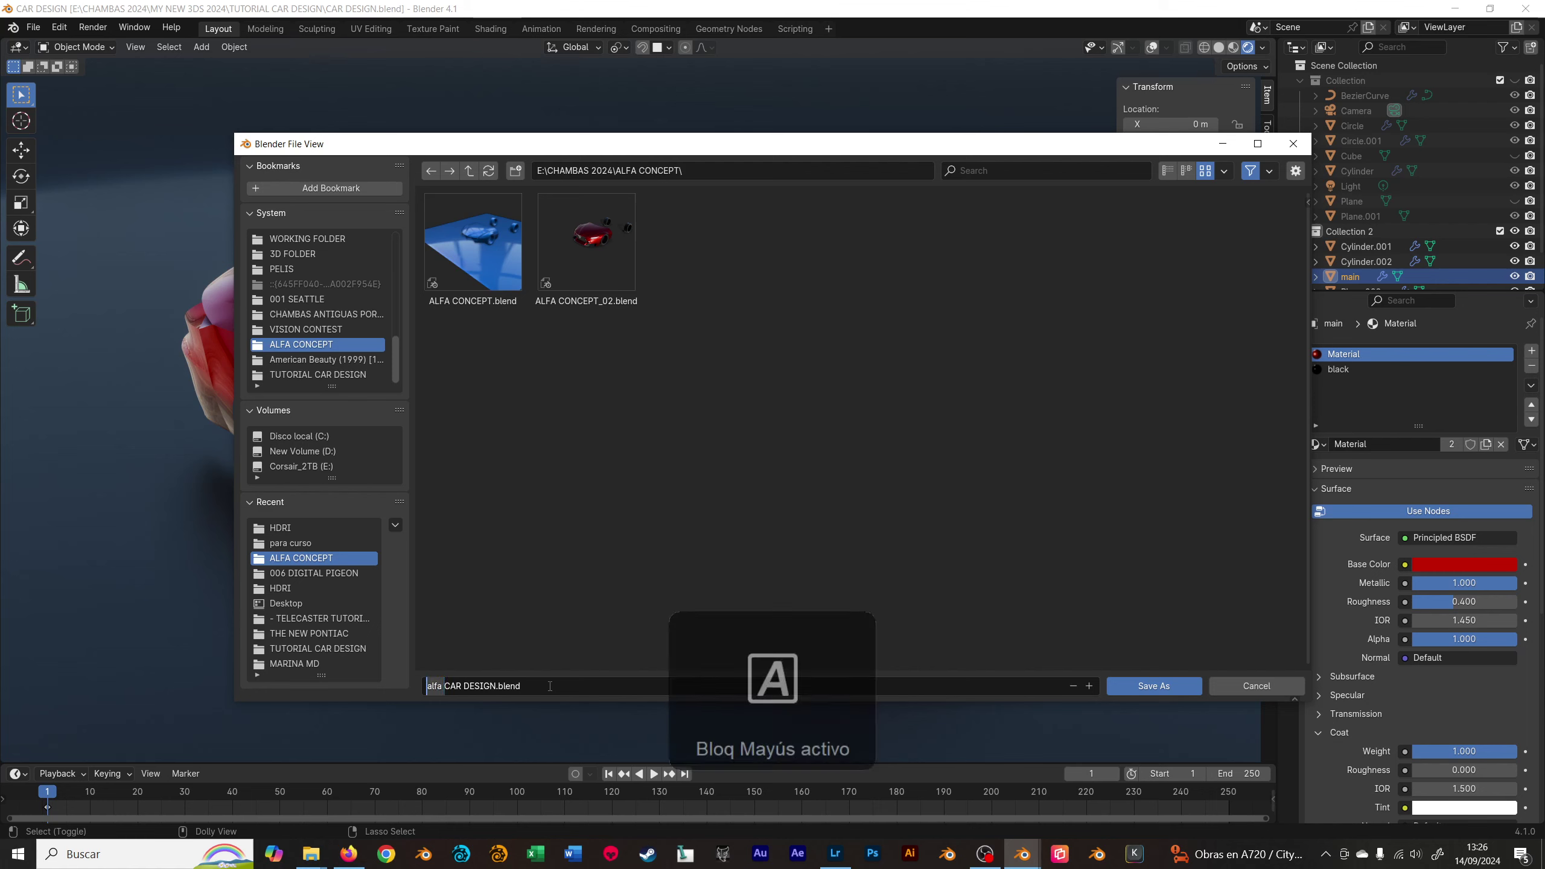
pyautogui.press('BackSpace')
pyautogui.press('BackSpace')
pyautogui.press('BackSpace')
pyautogui.write('ALD')
pyautogui.press('BackSpace')
pyautogui.write('F')
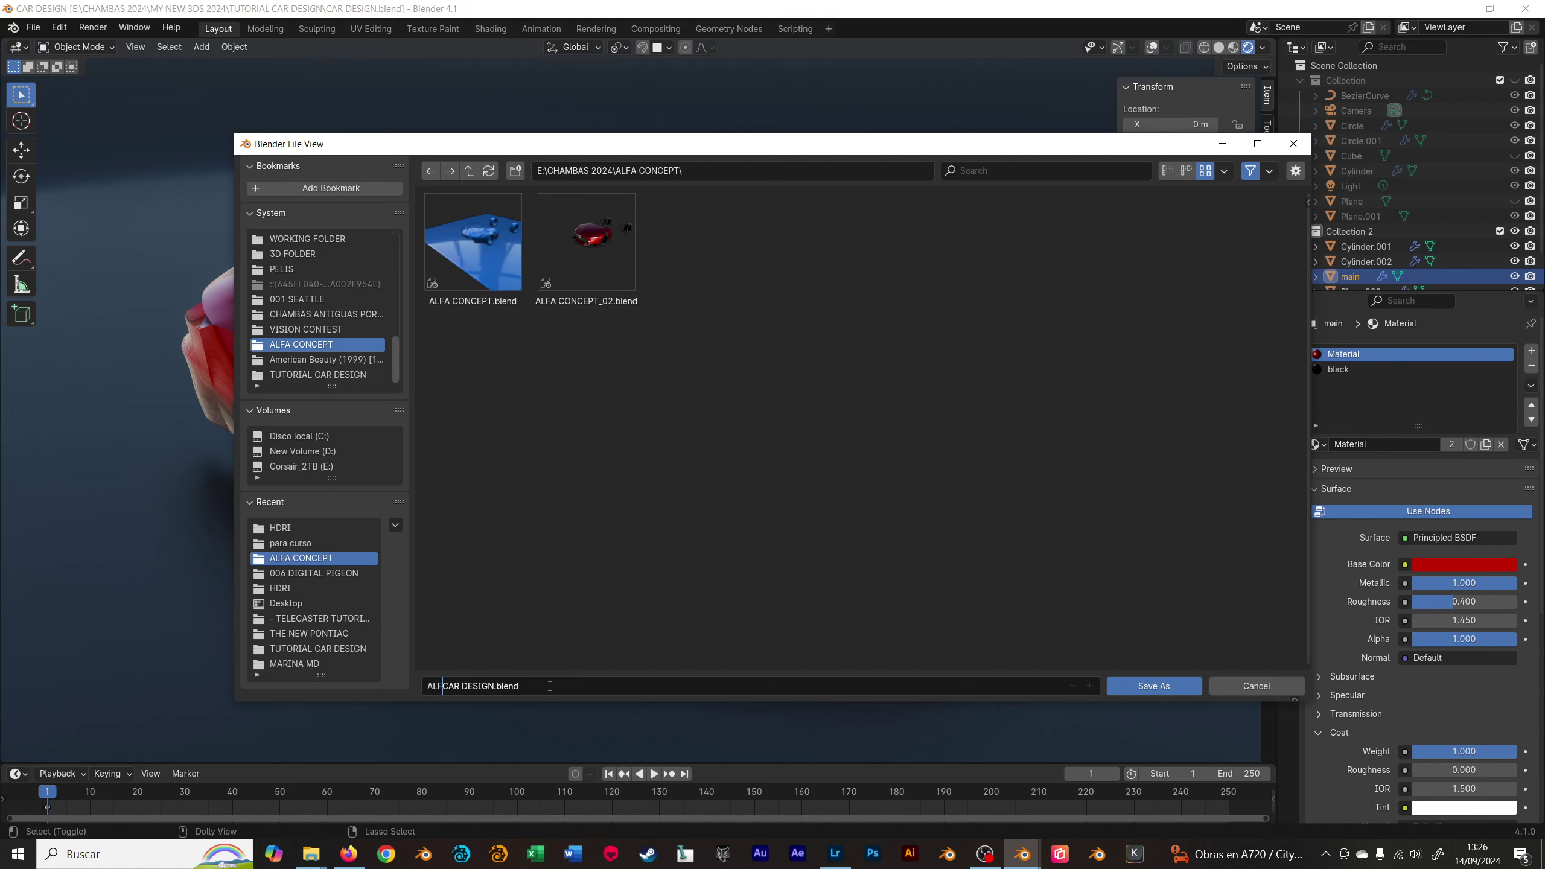
pyautogui.write('A MAIN')
pyautogui.press('Return')
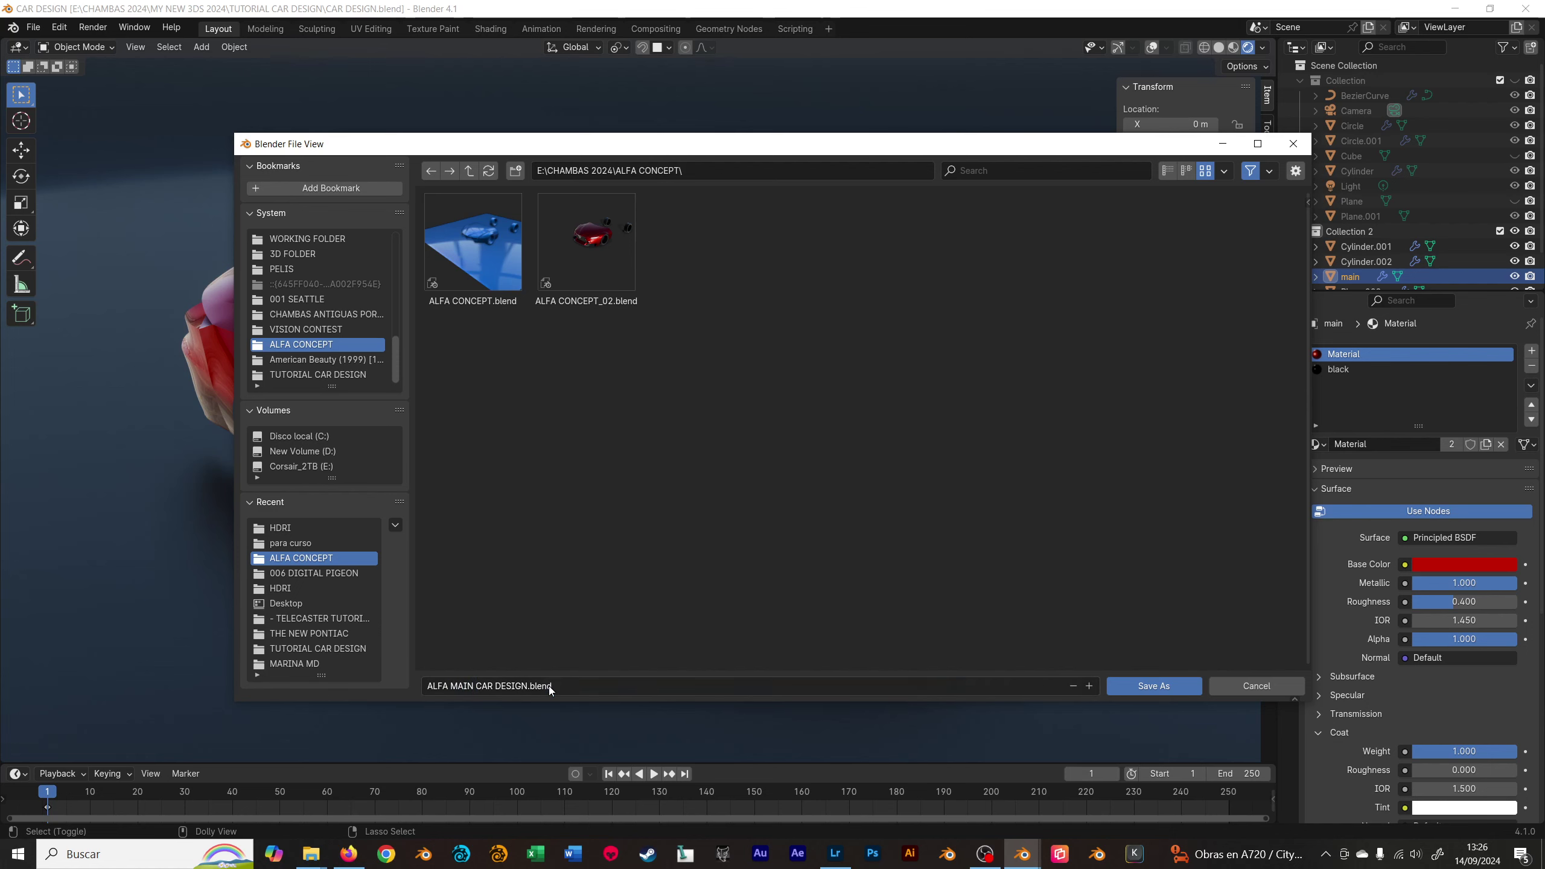
pyautogui.press('Return')
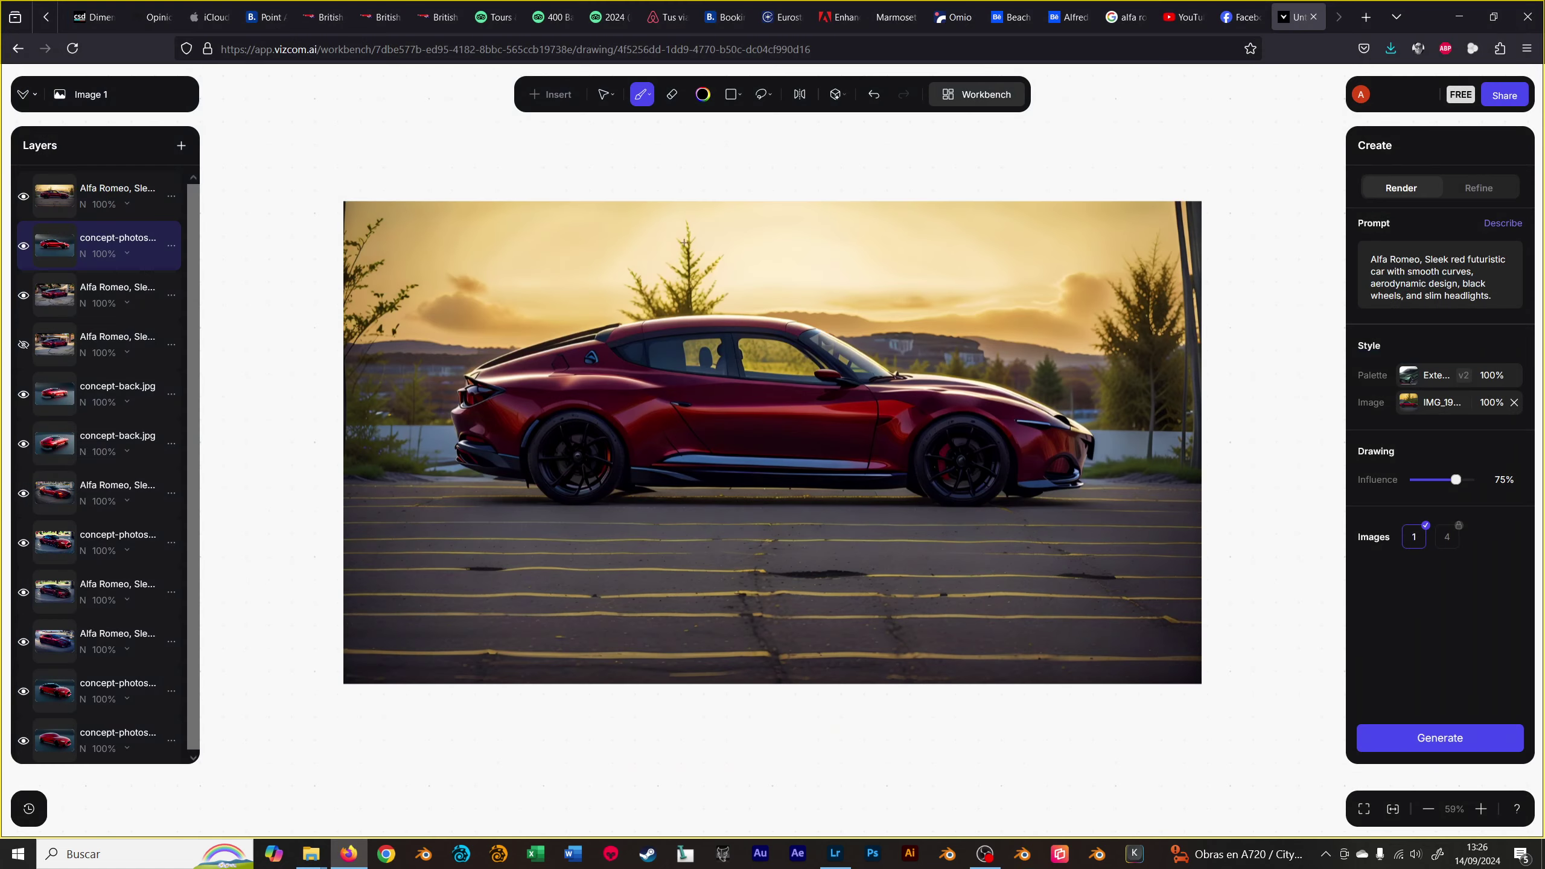
pyautogui.moveTo(310, 854)
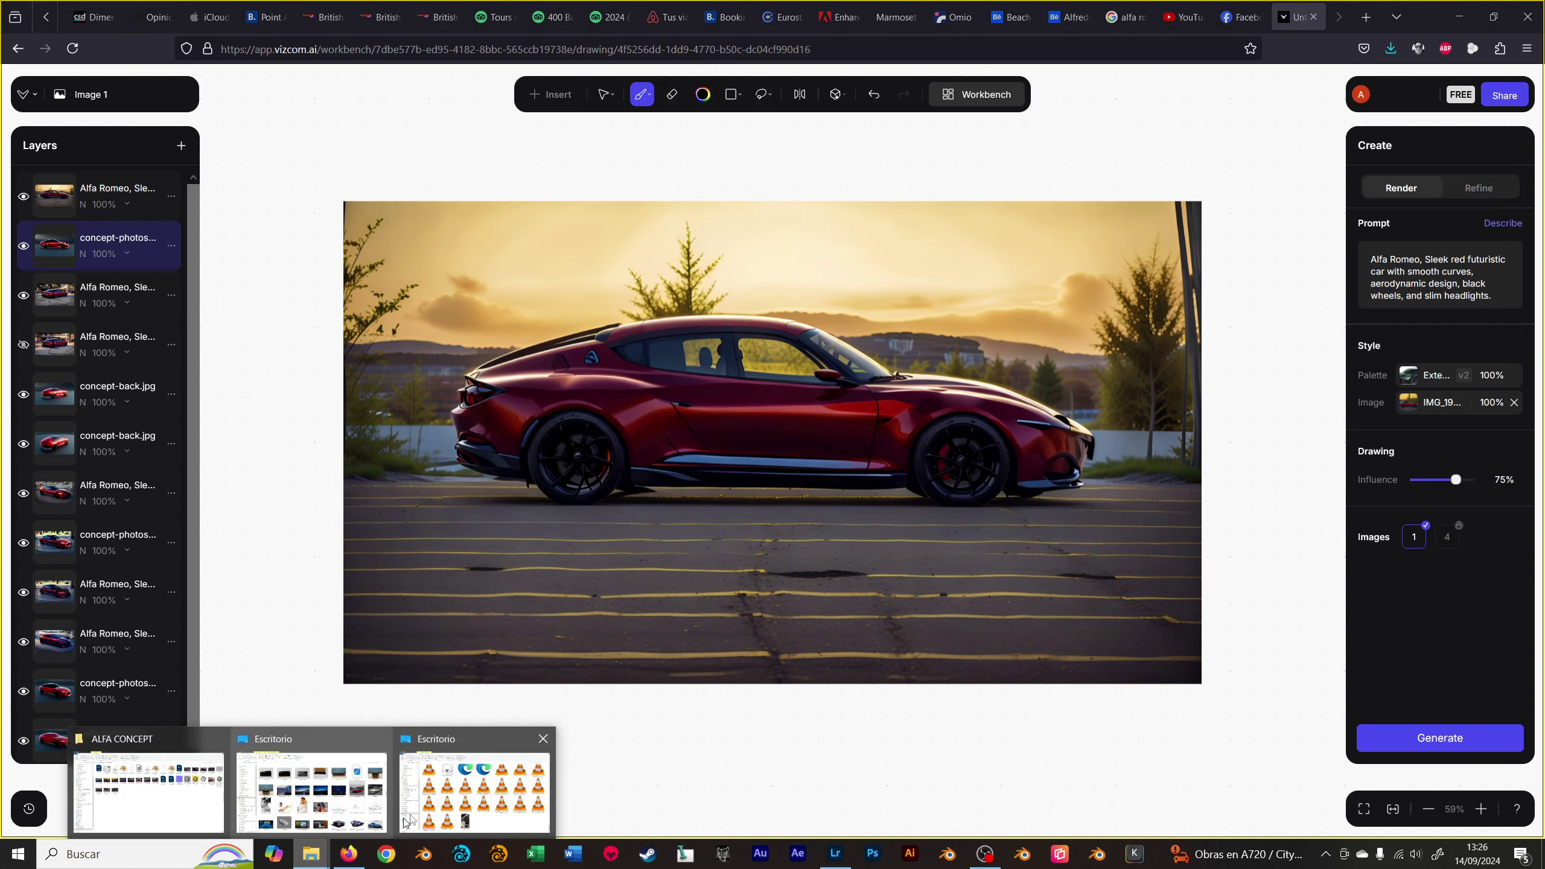
# - Bring up the ALFA CONCEPT folder, switch it to extra-large icons, and select concept-photoshop-side.jpg
pyautogui.click(357, 784)
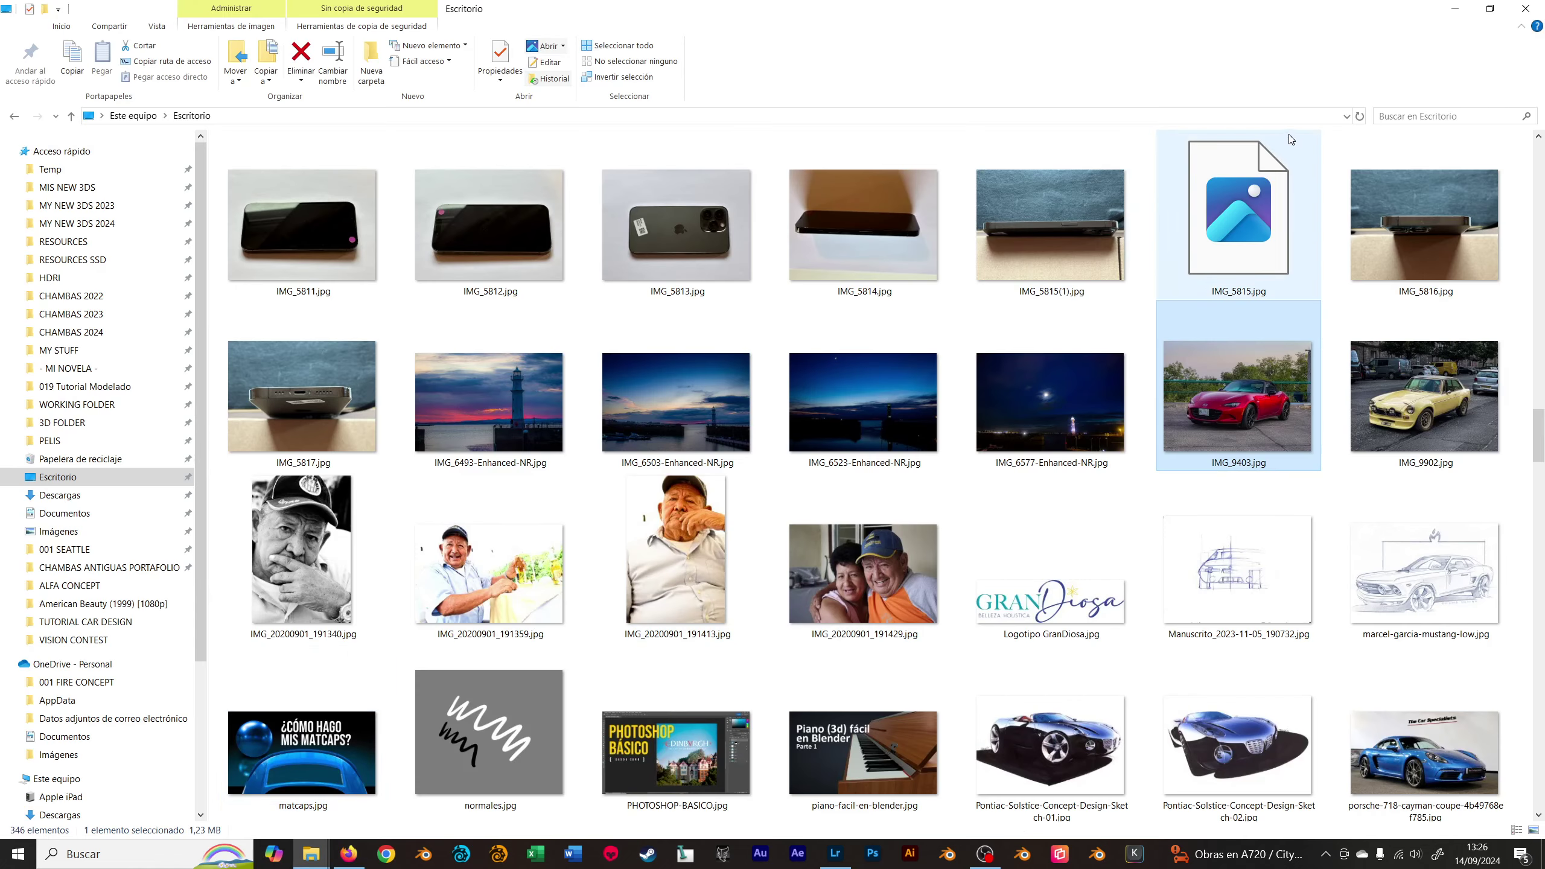
pyautogui.click(1526, 8)
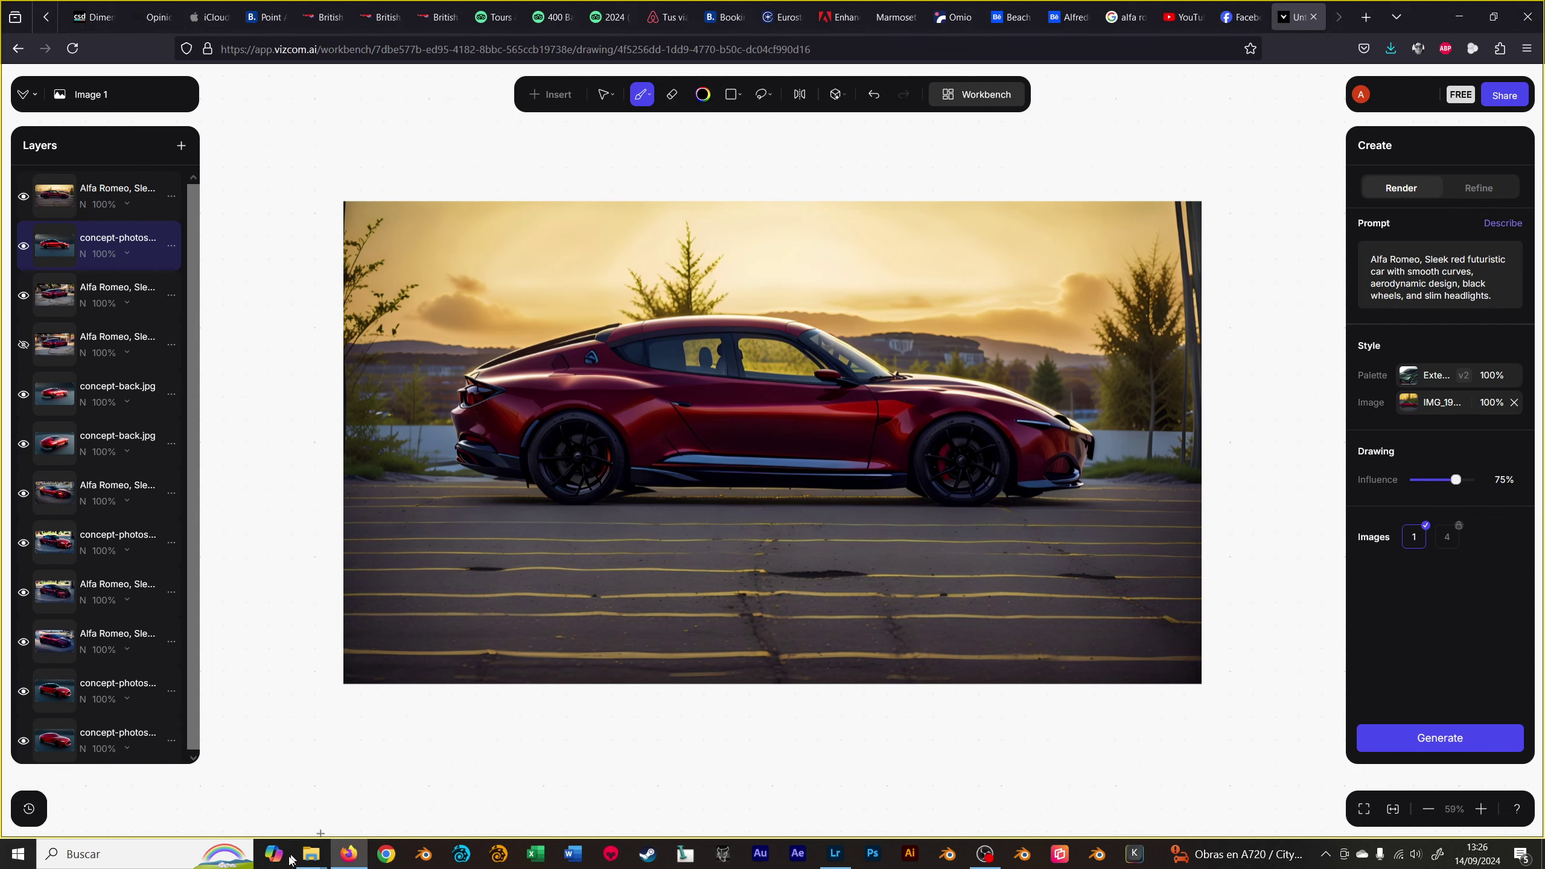
pyautogui.moveTo(310, 853)
pyautogui.click(268, 809)
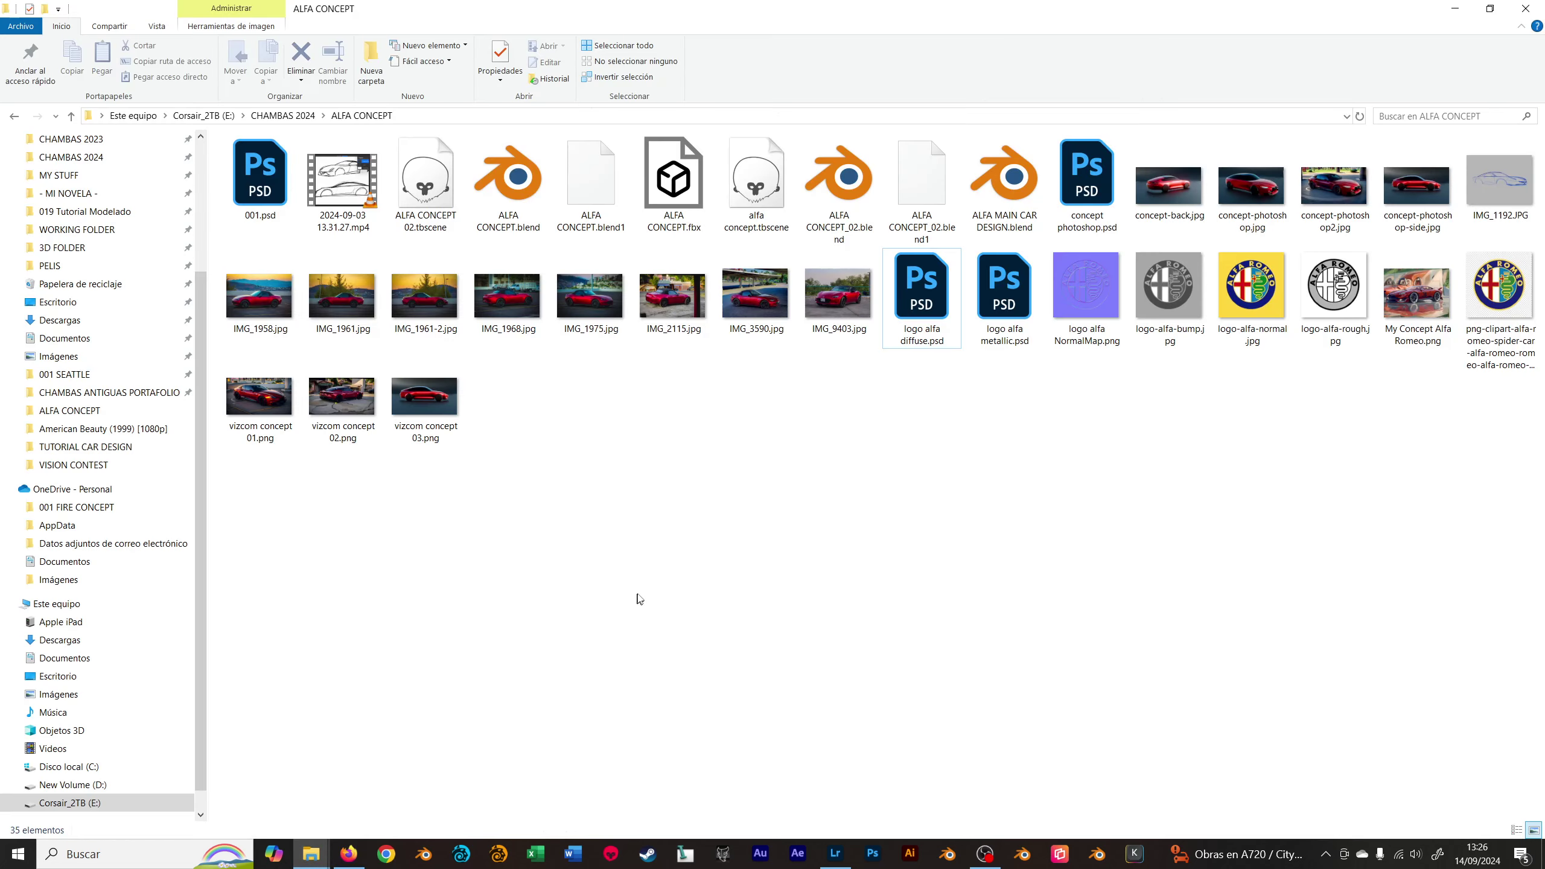
pyautogui.rightClick(844, 468)
pyautogui.moveTo(929, 479)
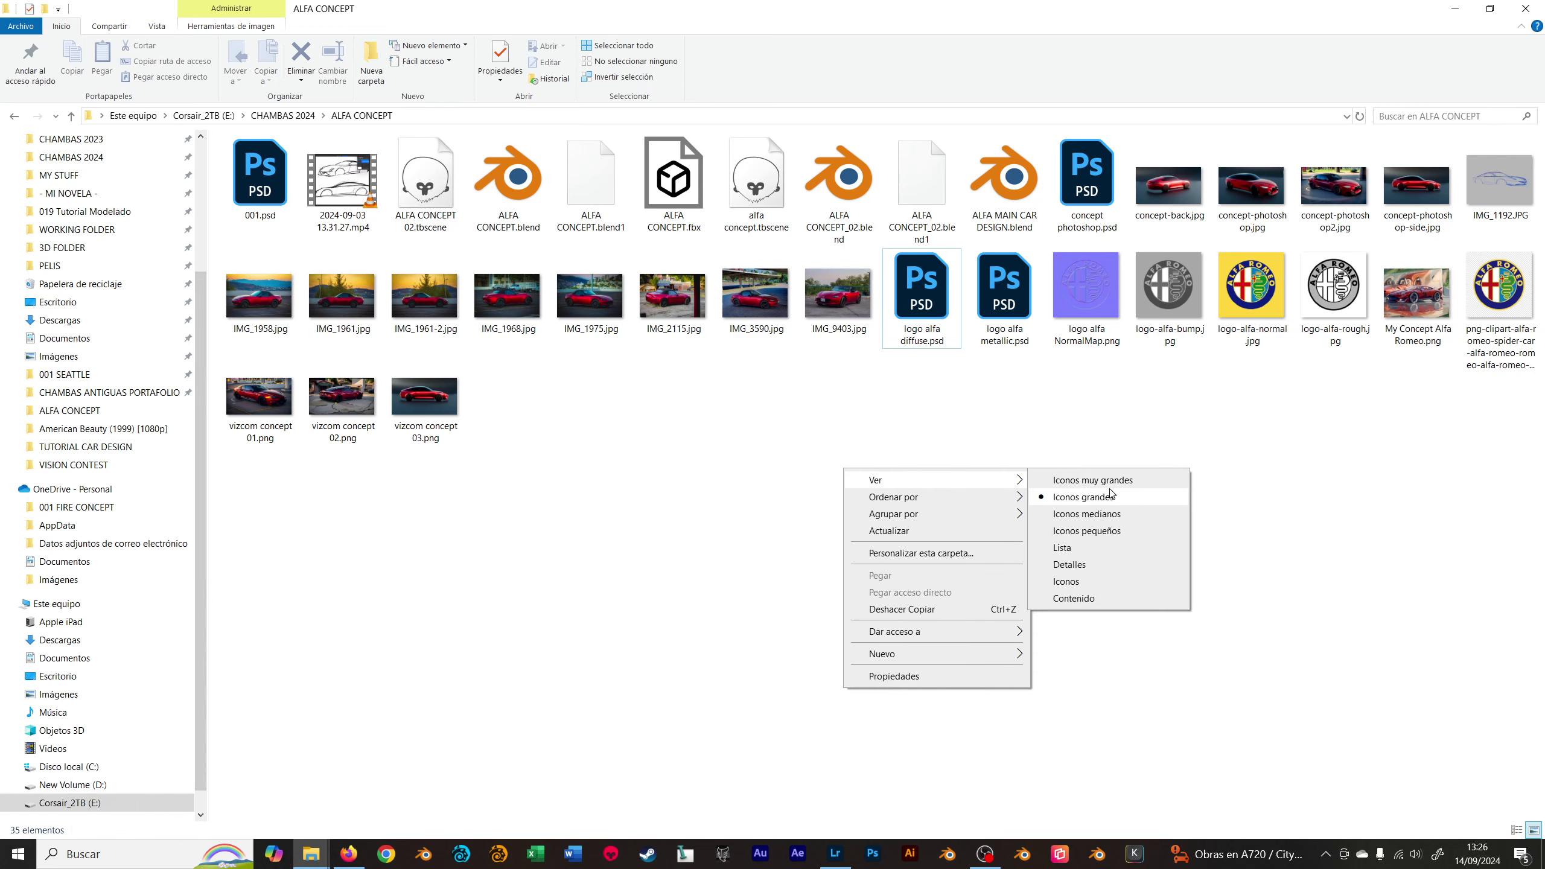
pyautogui.click(1092, 480)
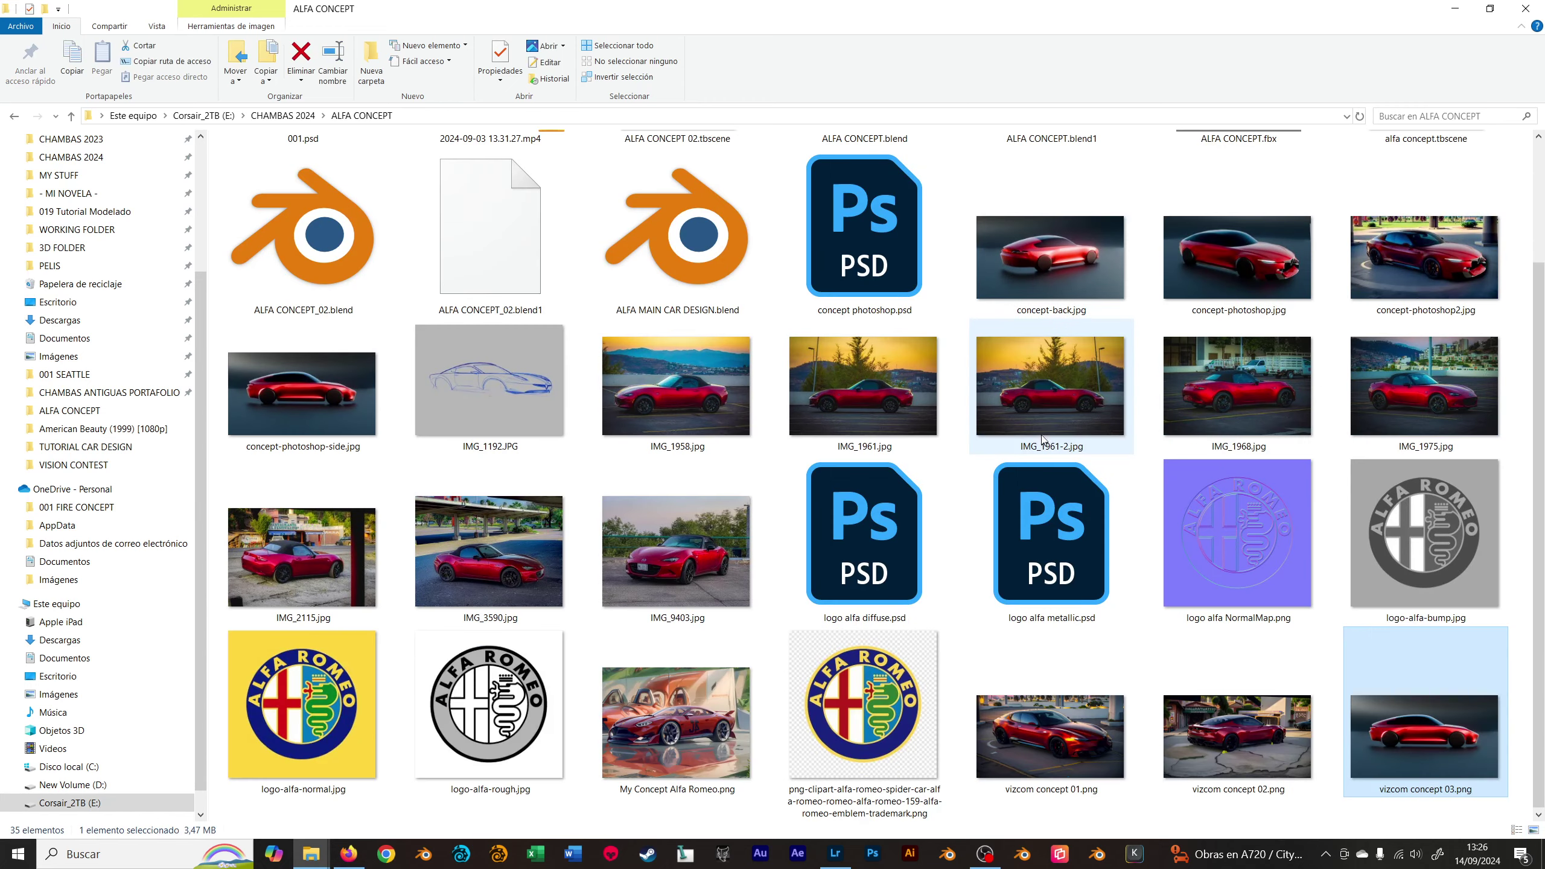
pyautogui.click(304, 411)
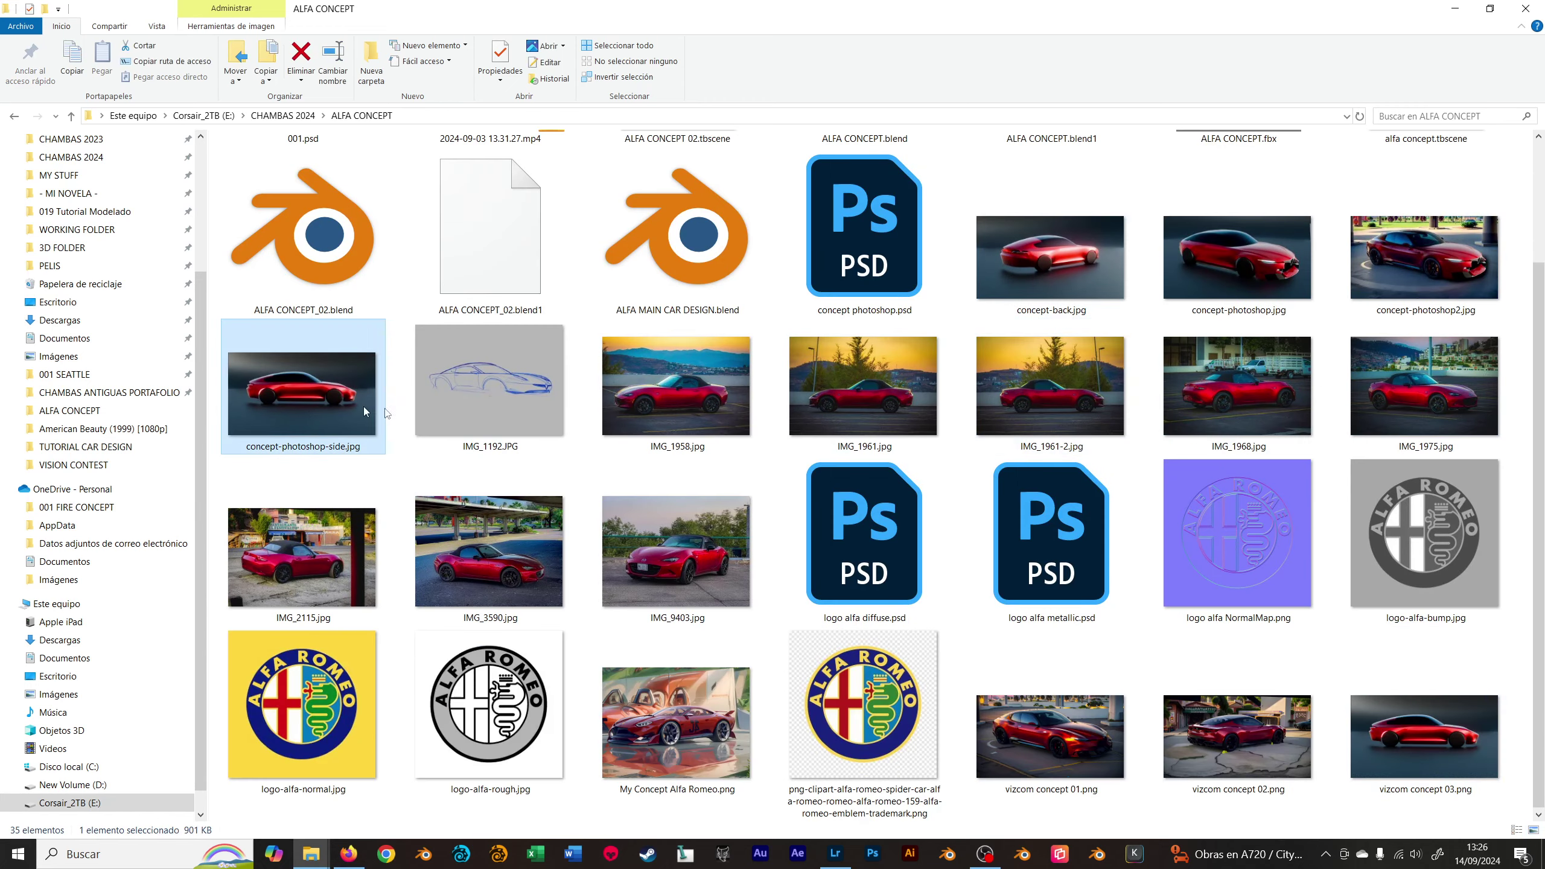
# - View concept-photoshop-side.jpg, then flip between vizcom concept 01 and 02 in Photos
pyautogui.doubleClick(313, 399)
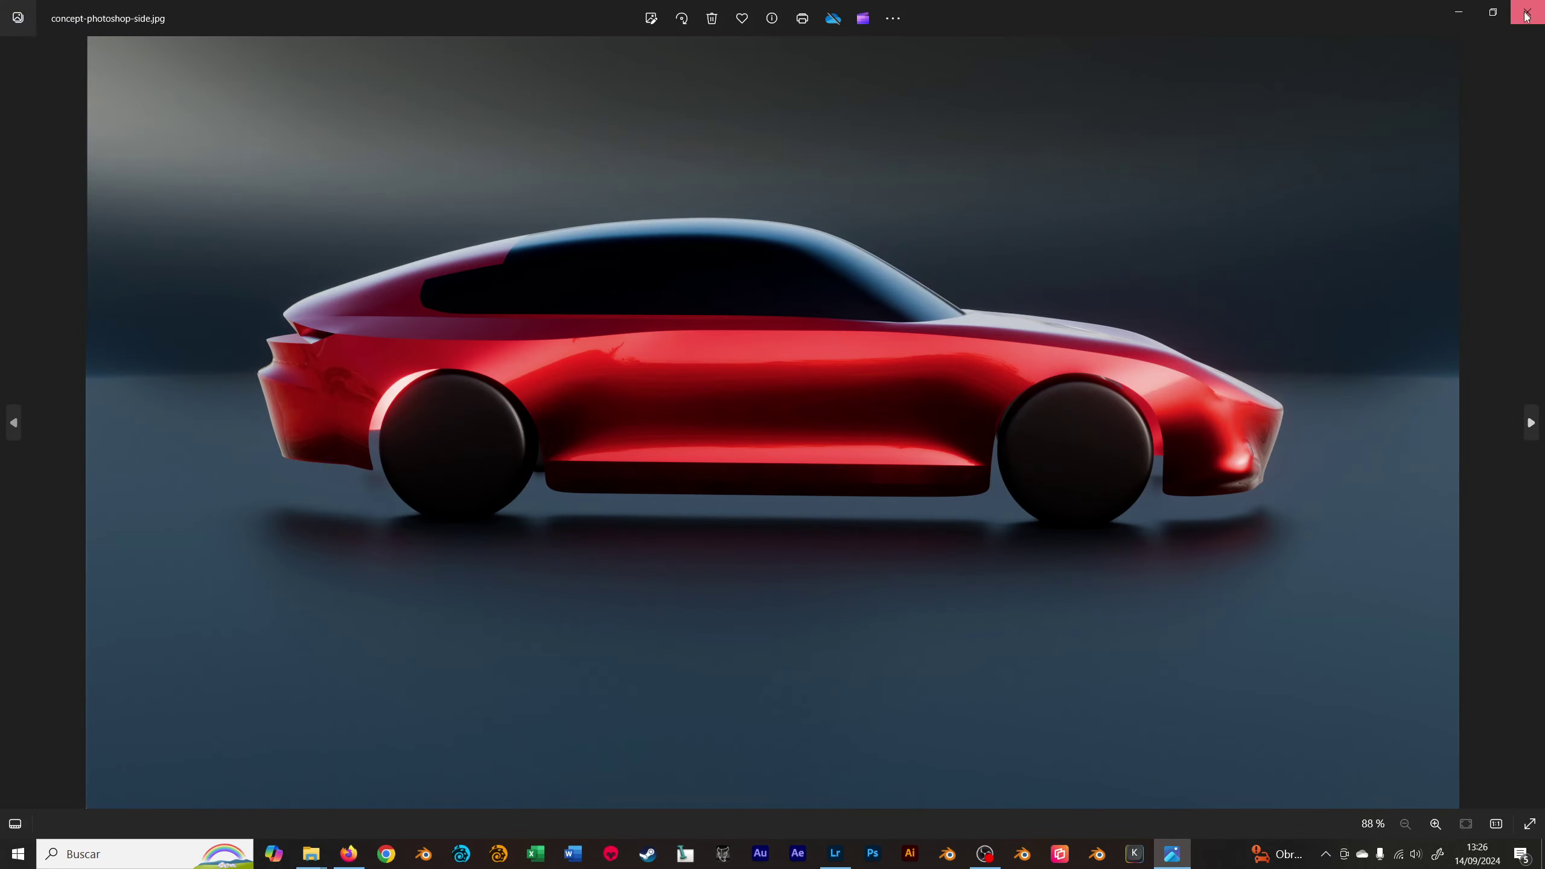
pyautogui.click(1527, 14)
pyautogui.click(1117, 650)
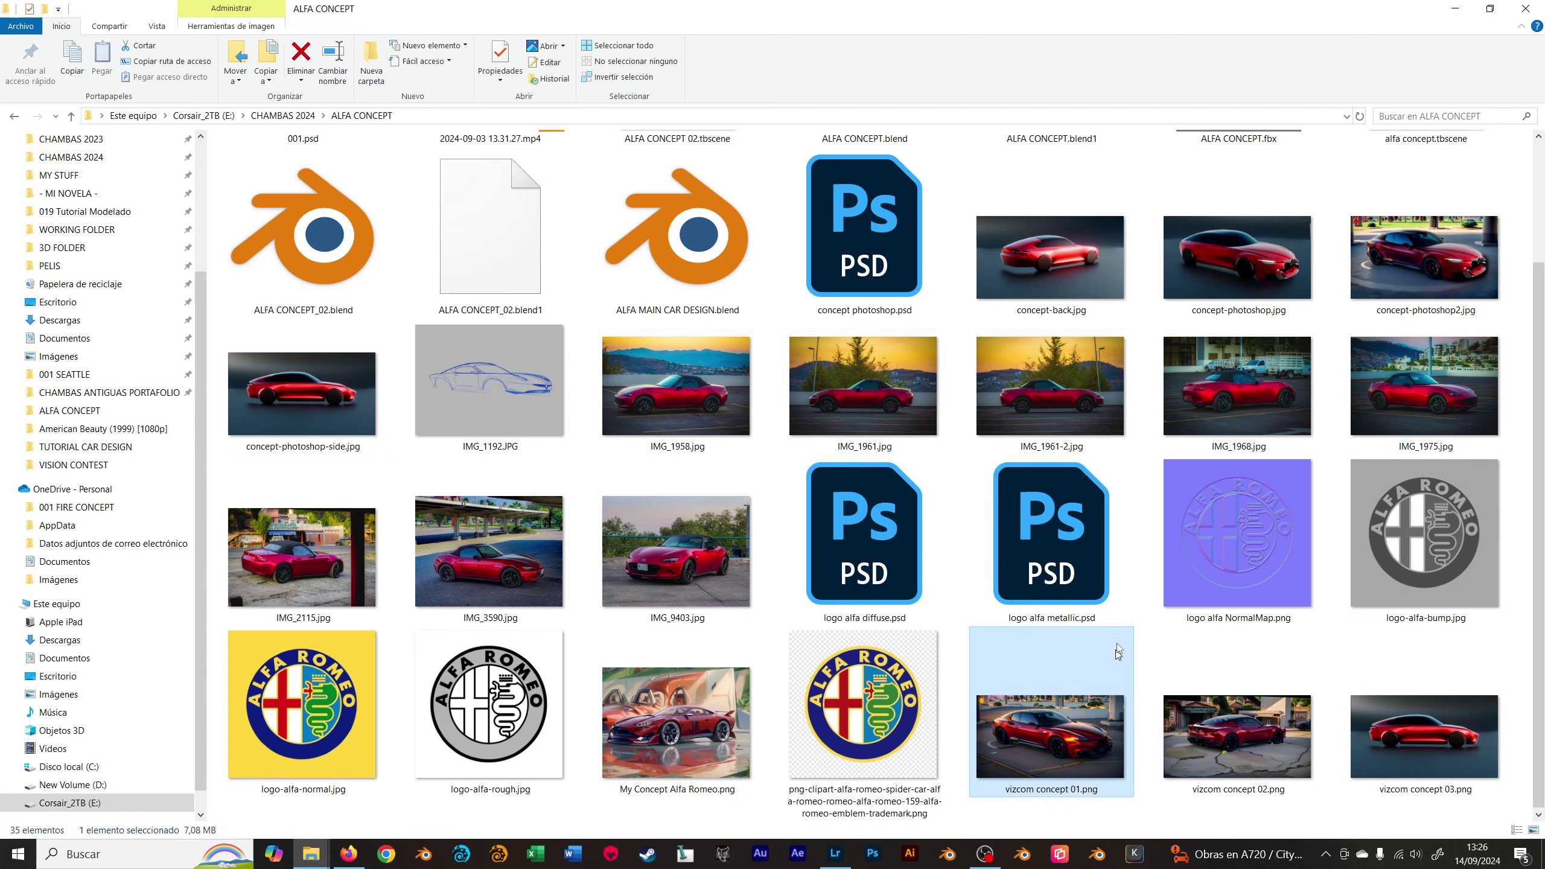
pyautogui.doubleClick(1117, 650)
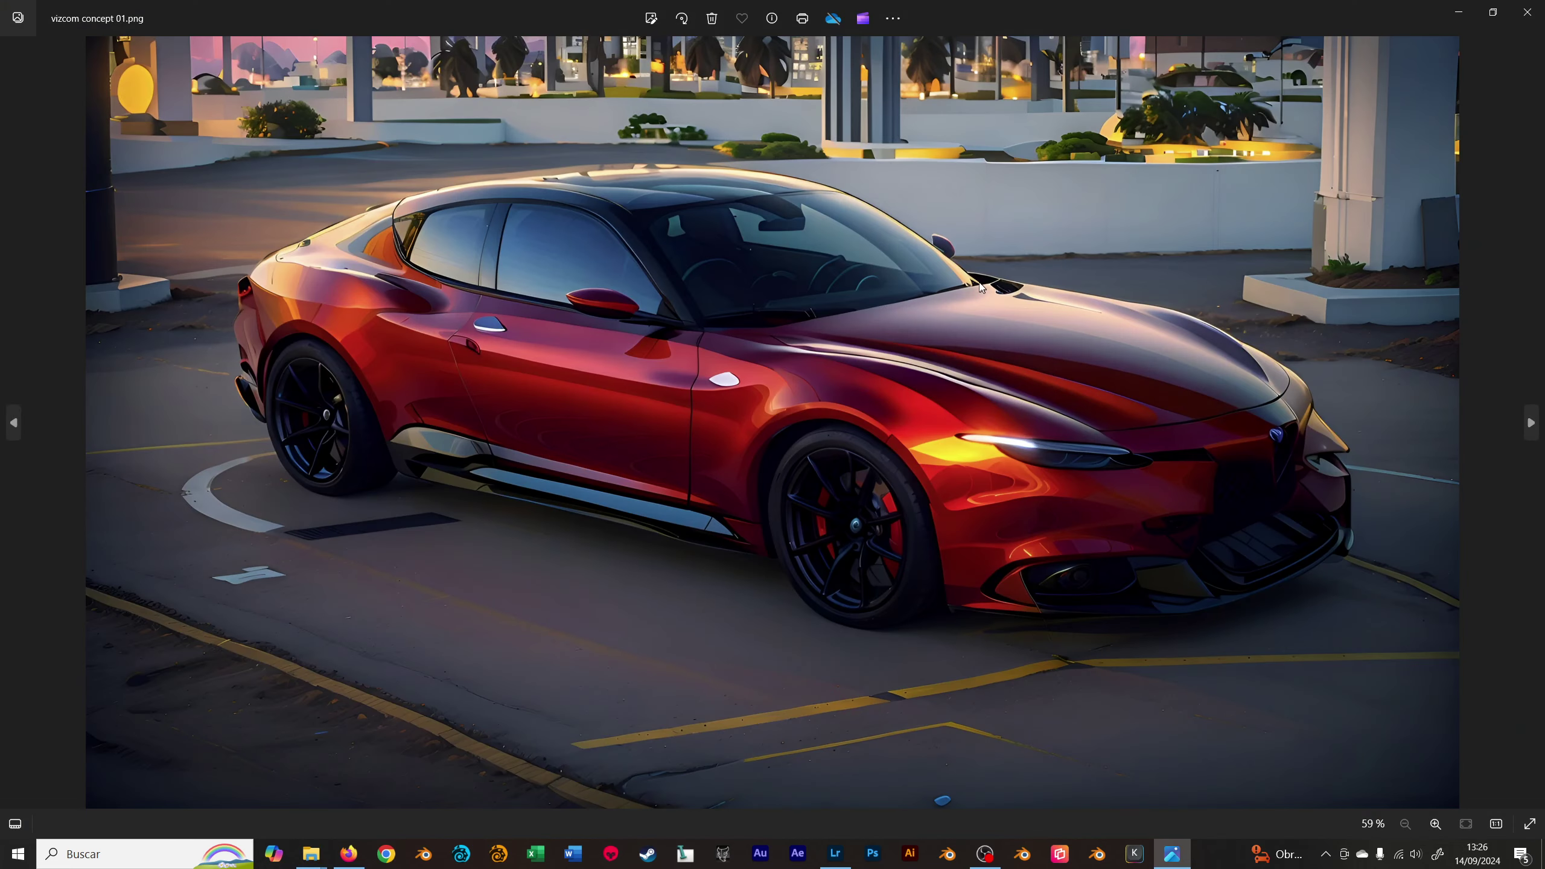
pyautogui.press('Right')
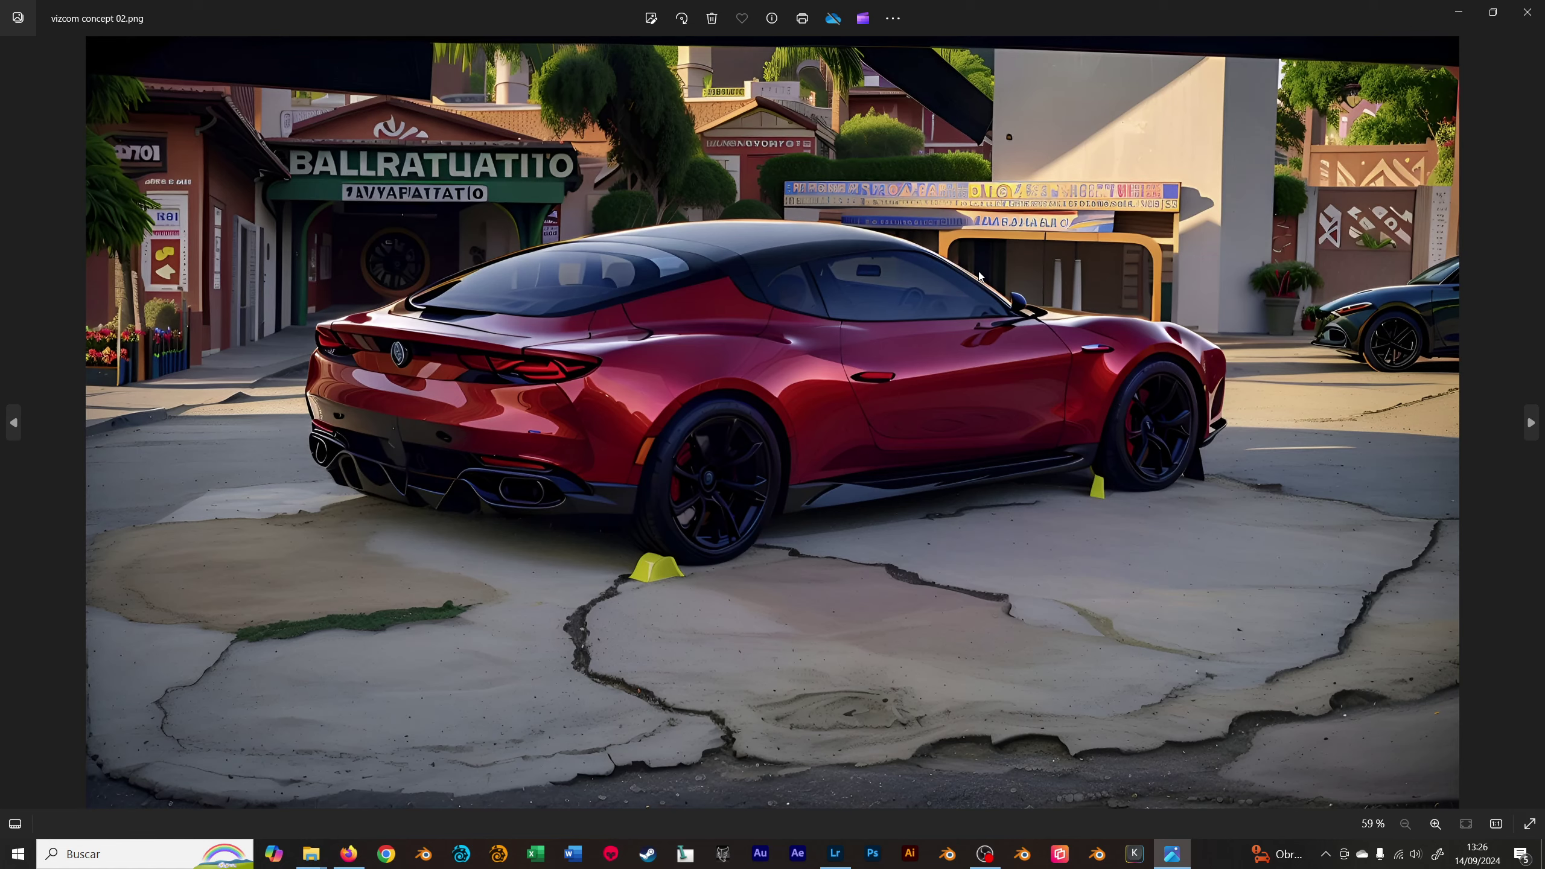
pyautogui.press('Left')
pyautogui.press('Right')
pyautogui.press('Left')
pyautogui.press('Right')
pyautogui.press('Left')
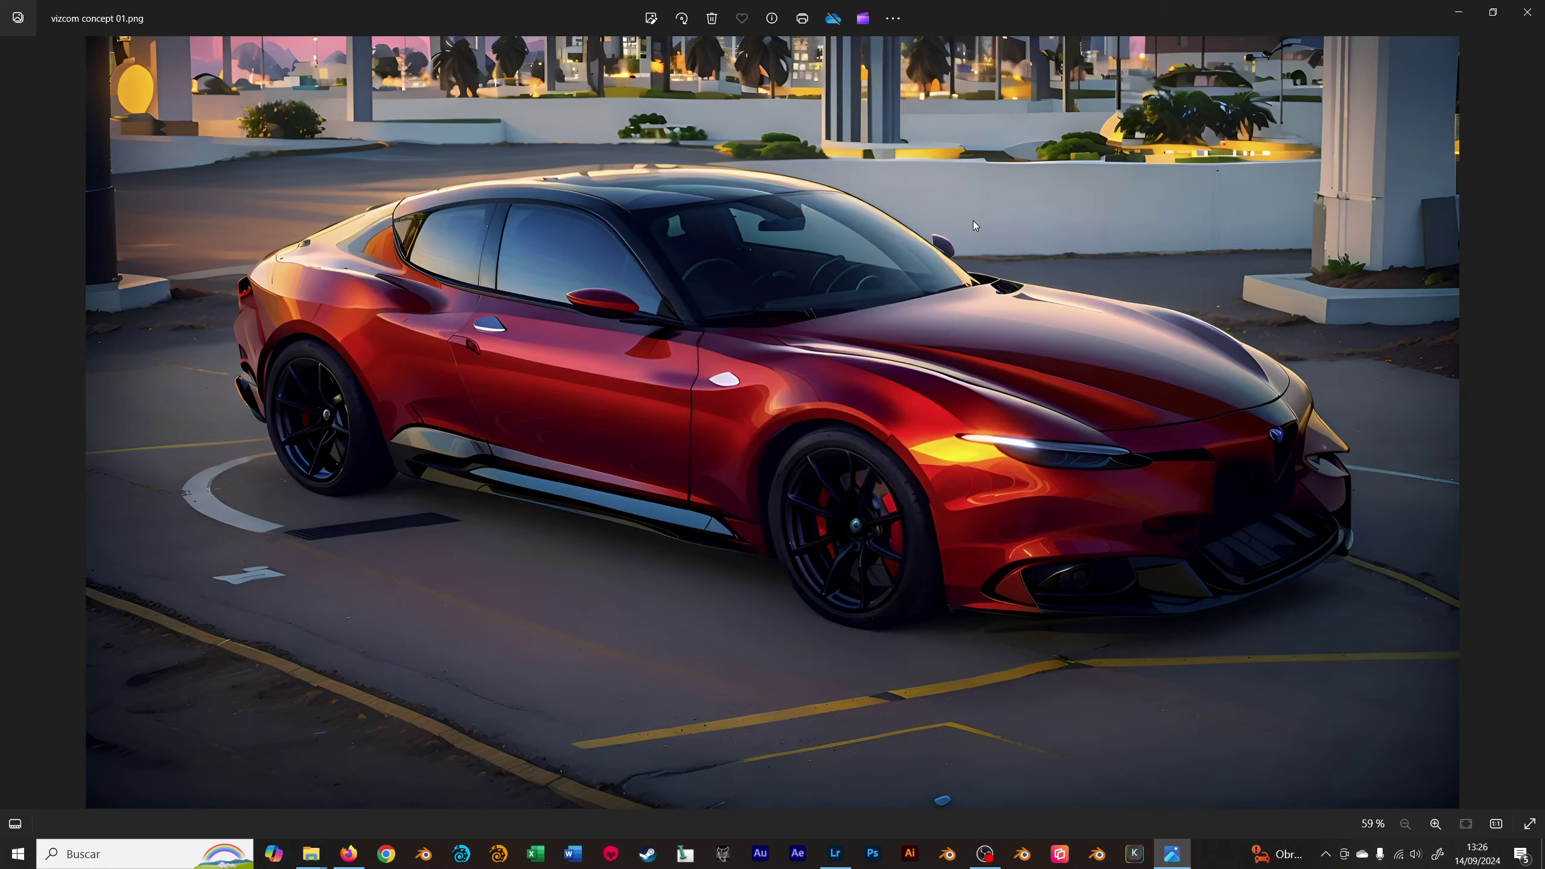
pyautogui.press('Right')
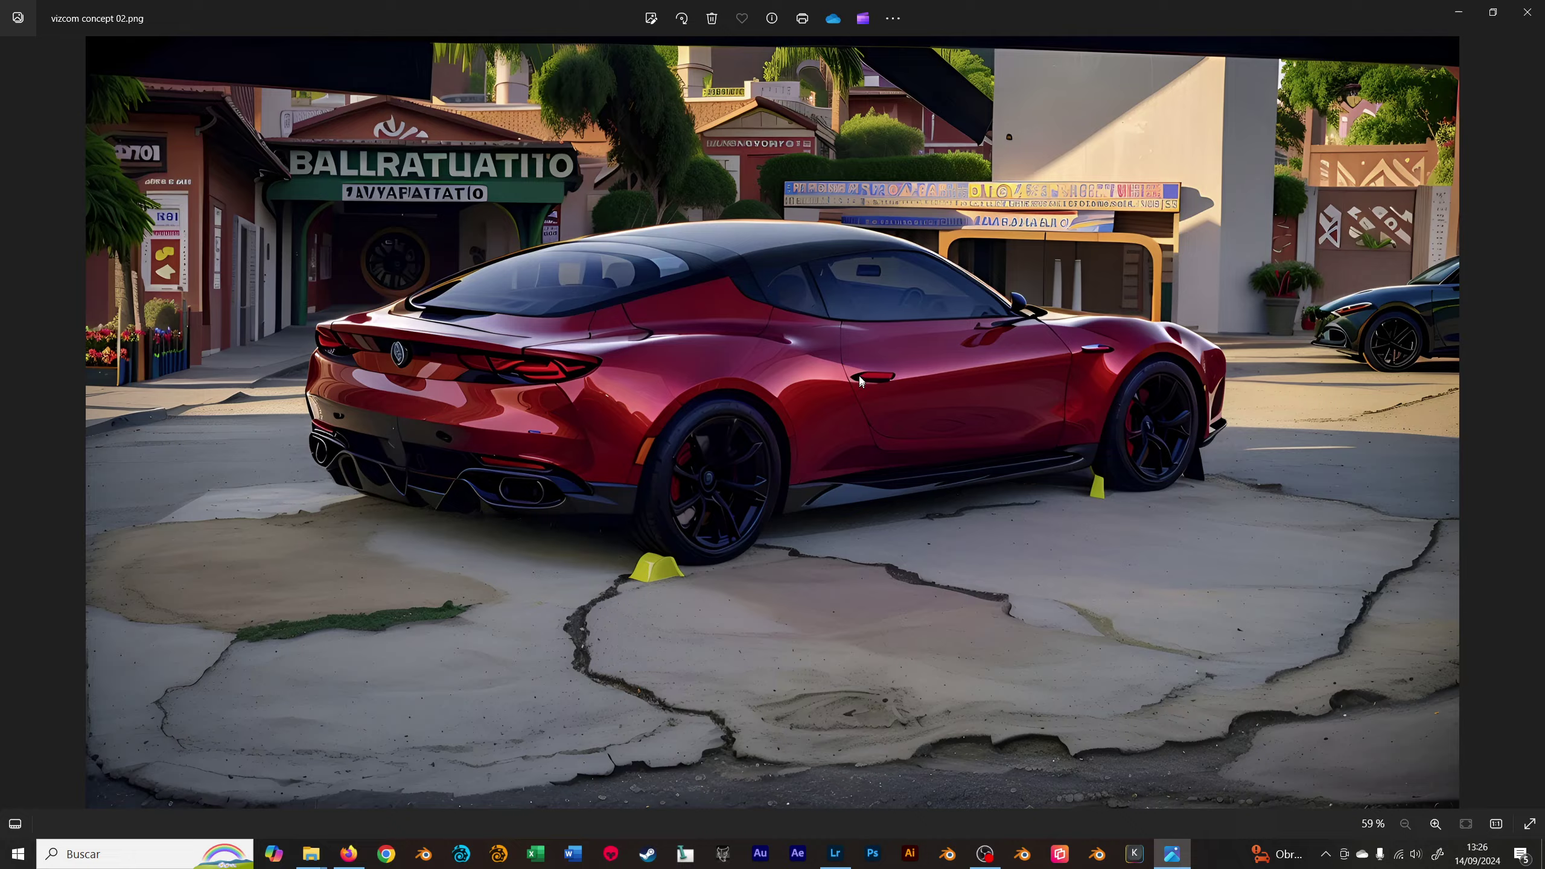
pyautogui.press('Left')
pyautogui.press('Left')
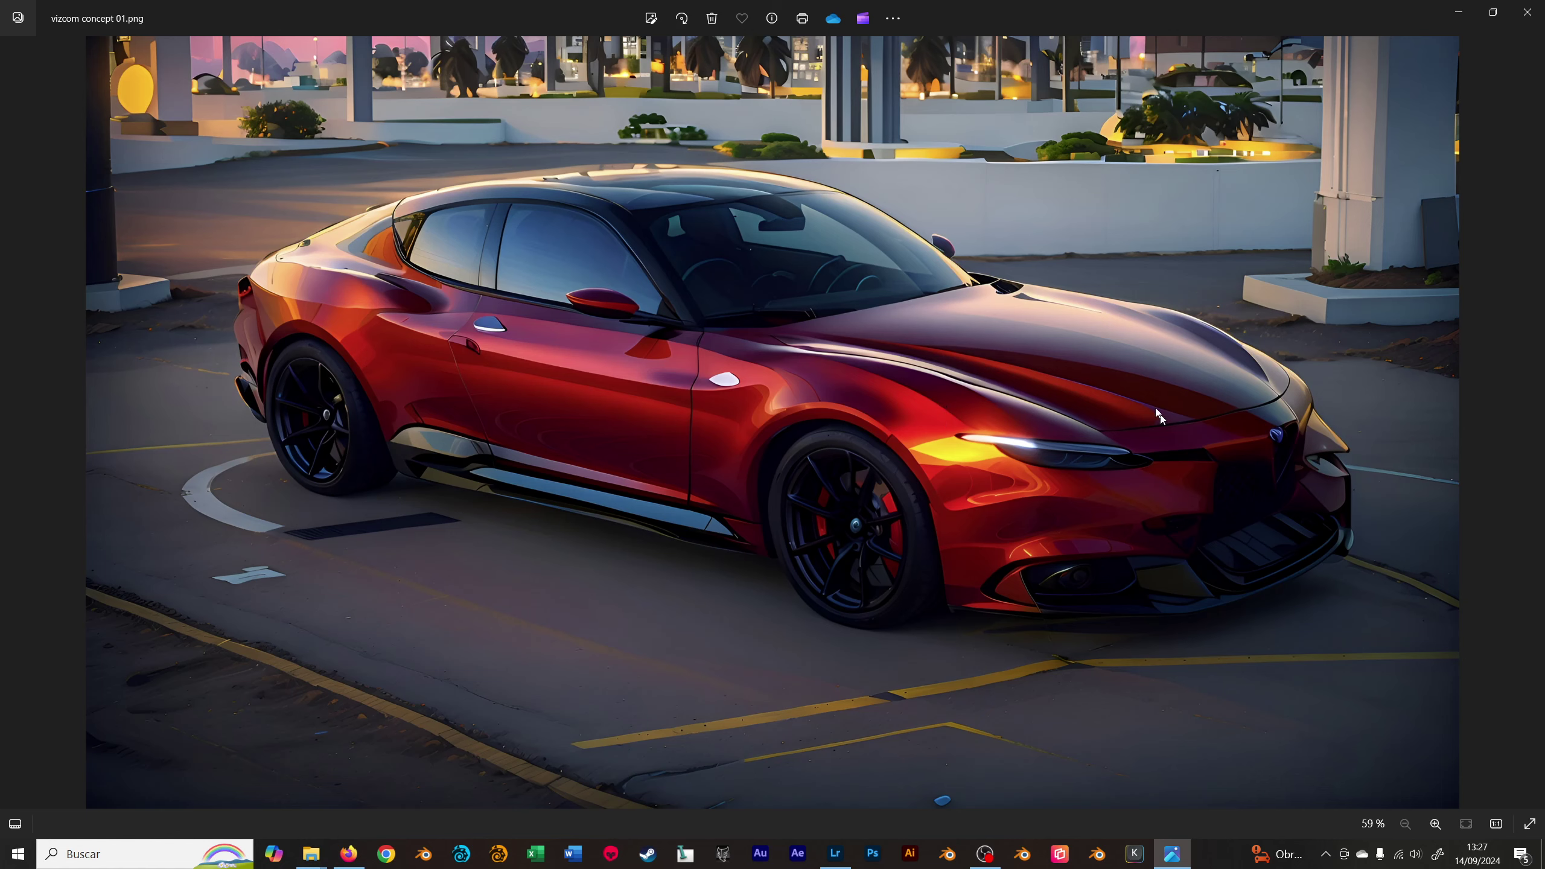
# - Scroll the render, close Photos, select vizcom concept 03.png, and return to Vizcom
pyautogui.scroll(-1, 1159, 441)
pyautogui.scroll(1, 1159, 441)
pyautogui.scroll(-1, 630, 316)
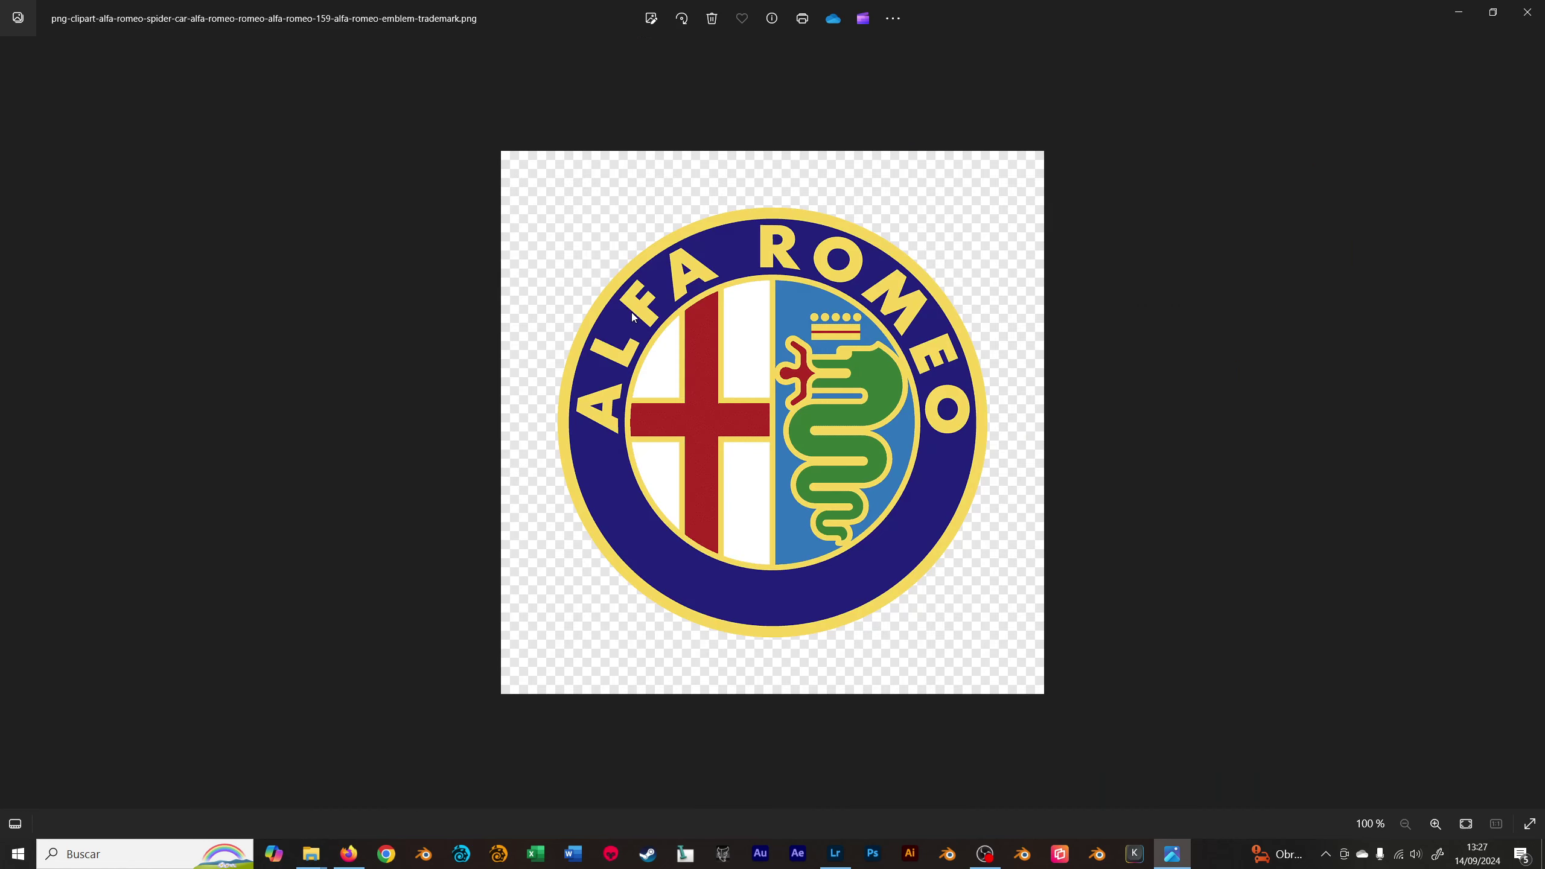
pyautogui.scroll(-1, 632, 316)
pyautogui.scroll(-1, 630, 317)
pyautogui.scroll(-1, 624, 316)
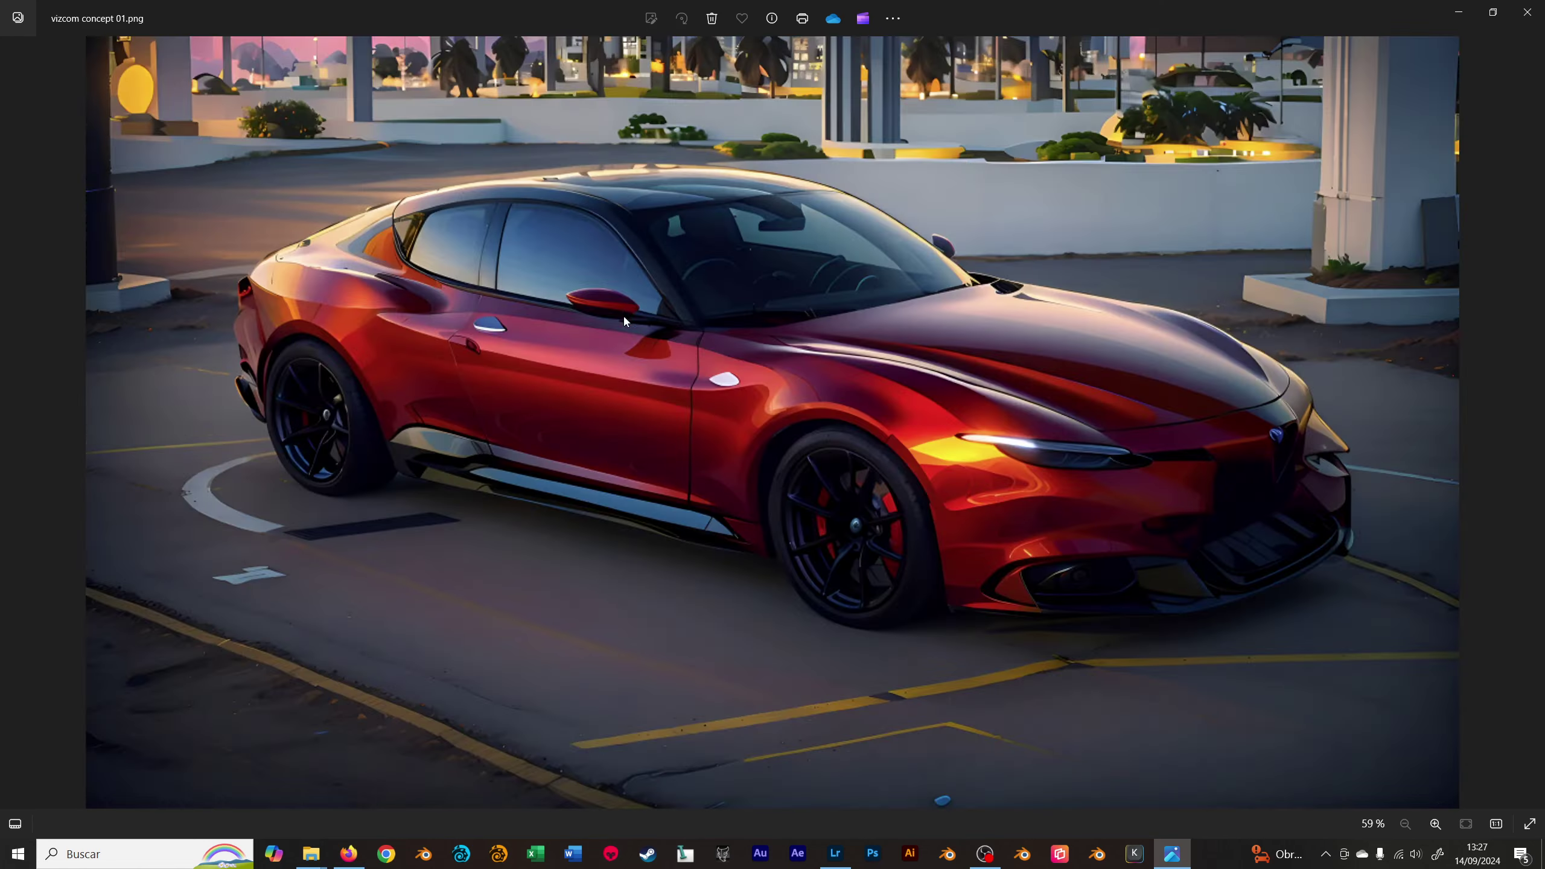
pyautogui.scroll(-1, 1011, 261)
pyautogui.scroll(2, 1019, 259)
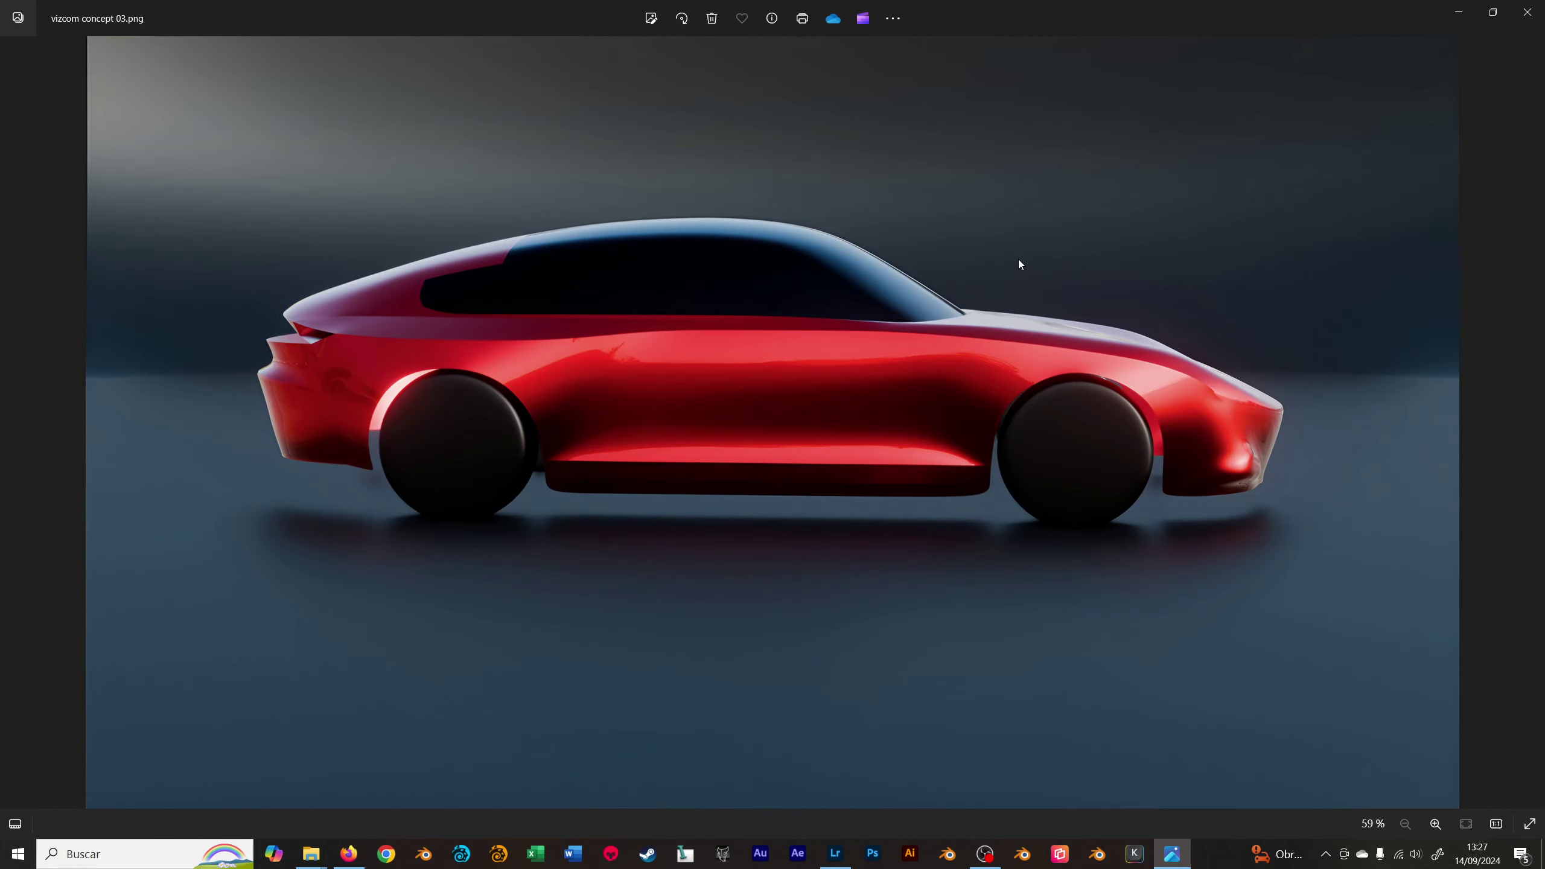
pyautogui.click(1527, 12)
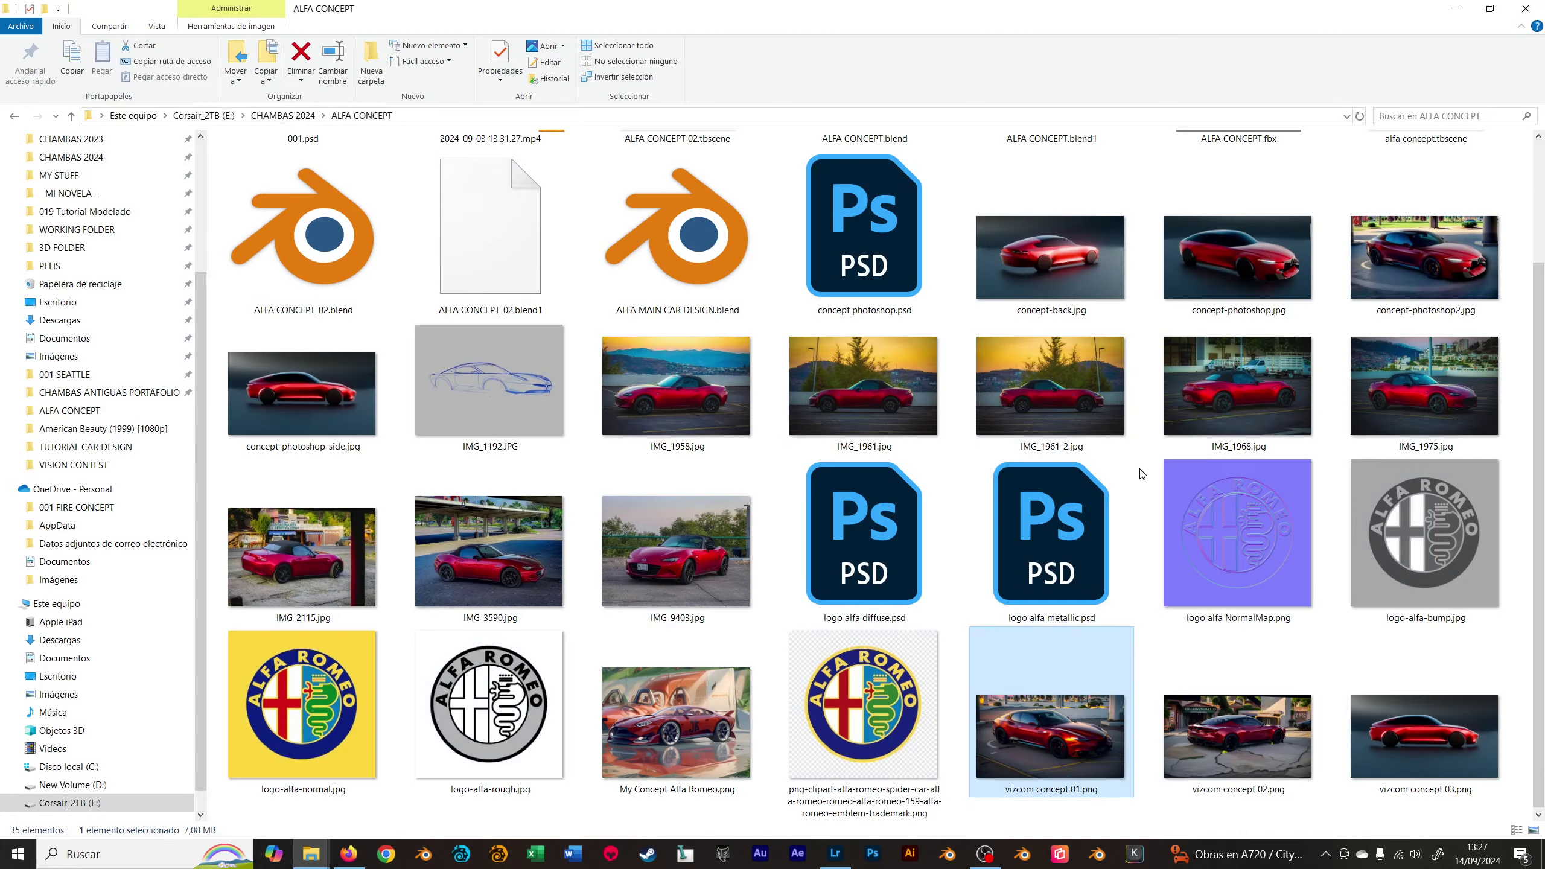
pyautogui.click(330, 528)
pyautogui.moveTo(1236, 386)
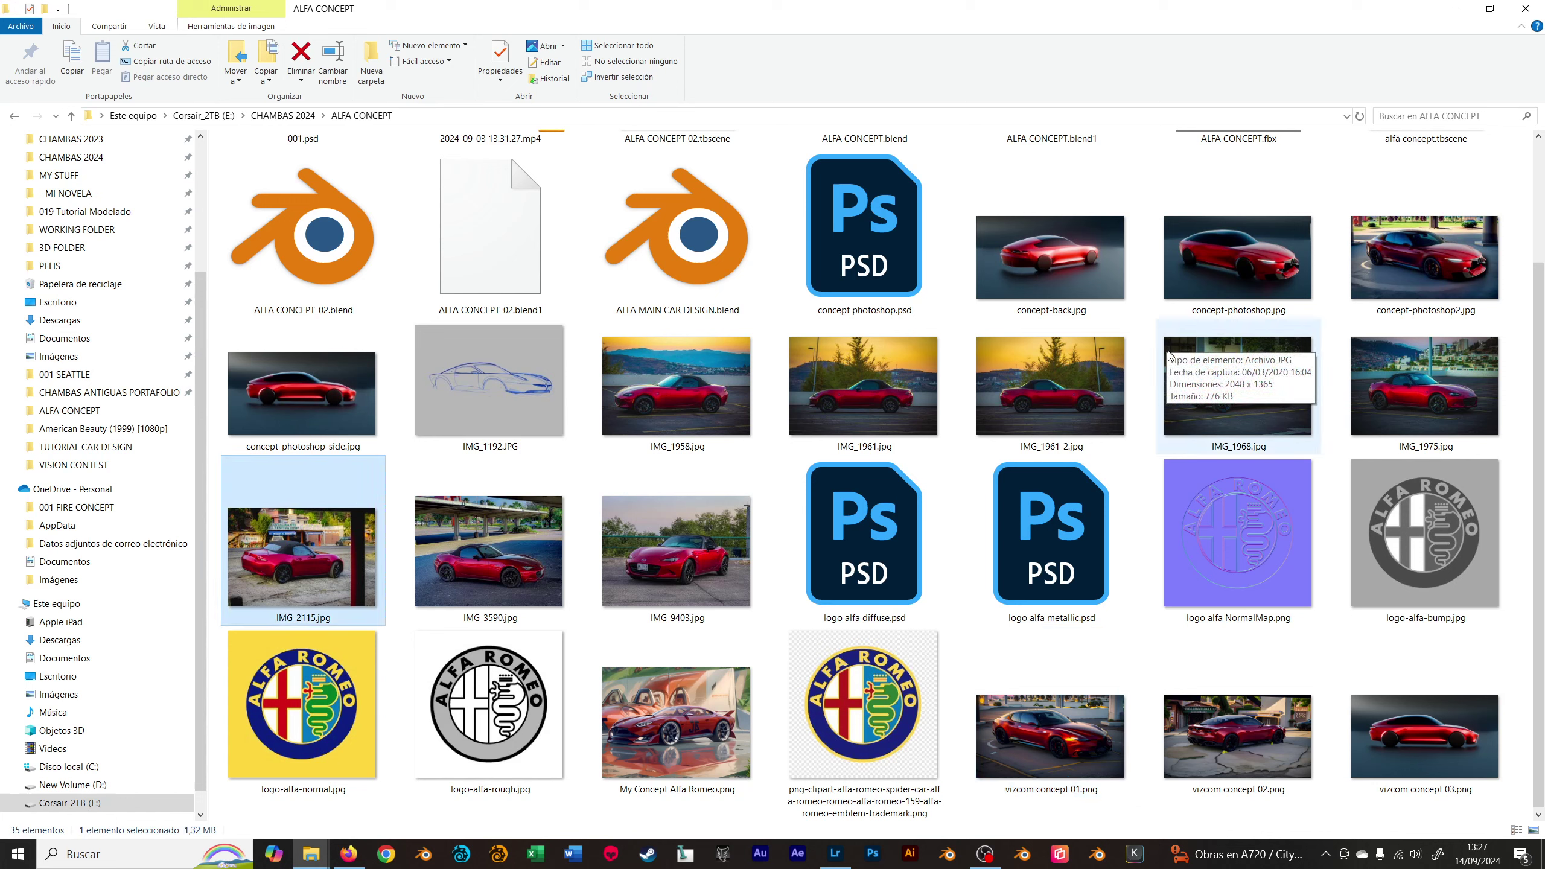
pyautogui.press('End')
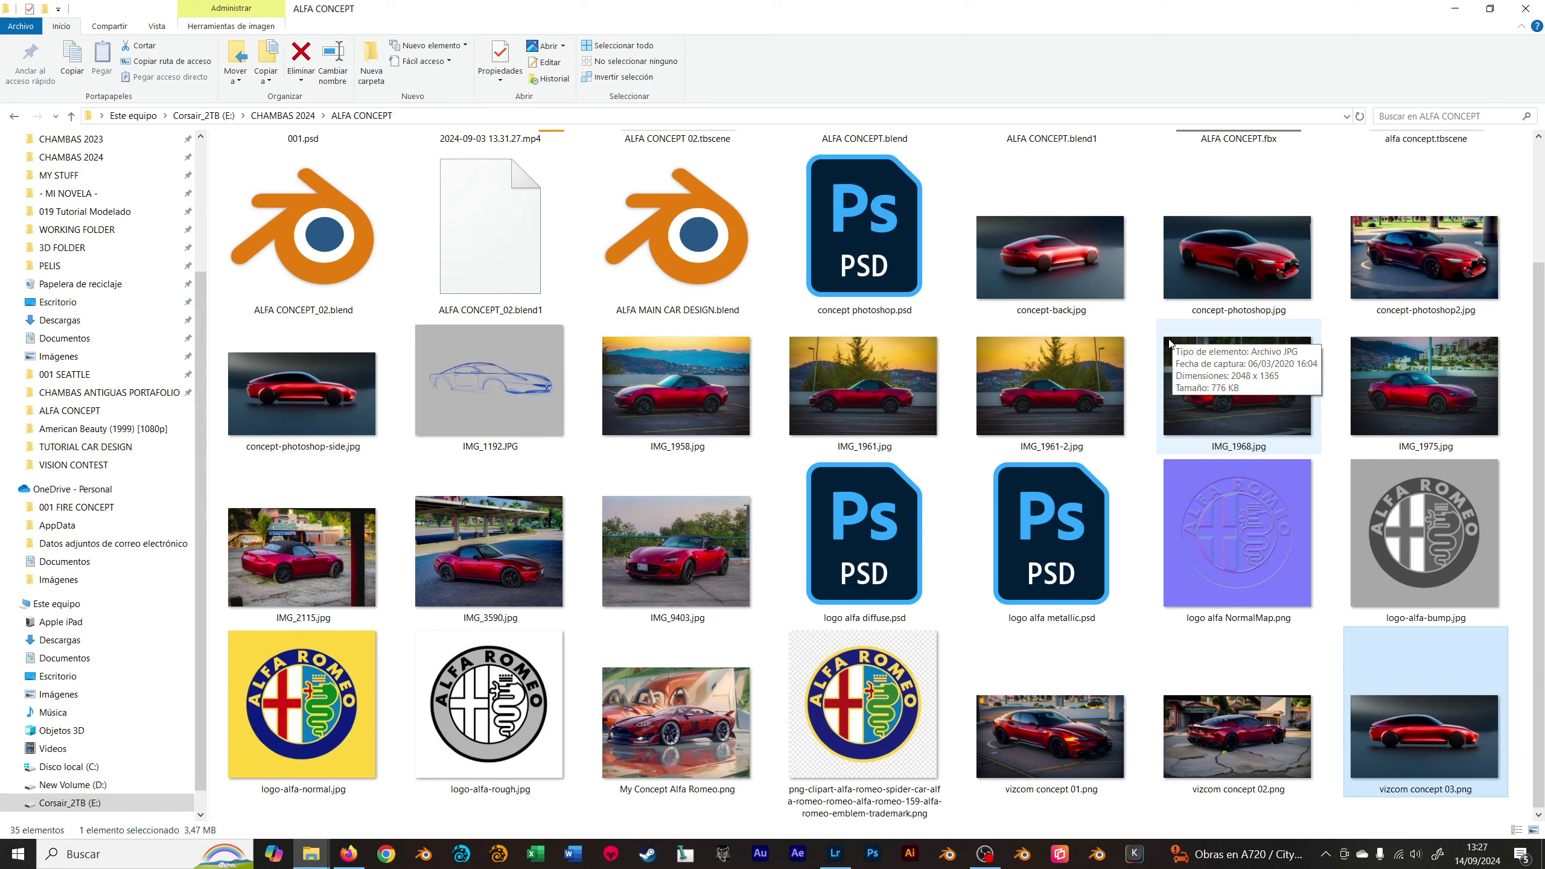
pyautogui.hotkey('alt', 'Tab')
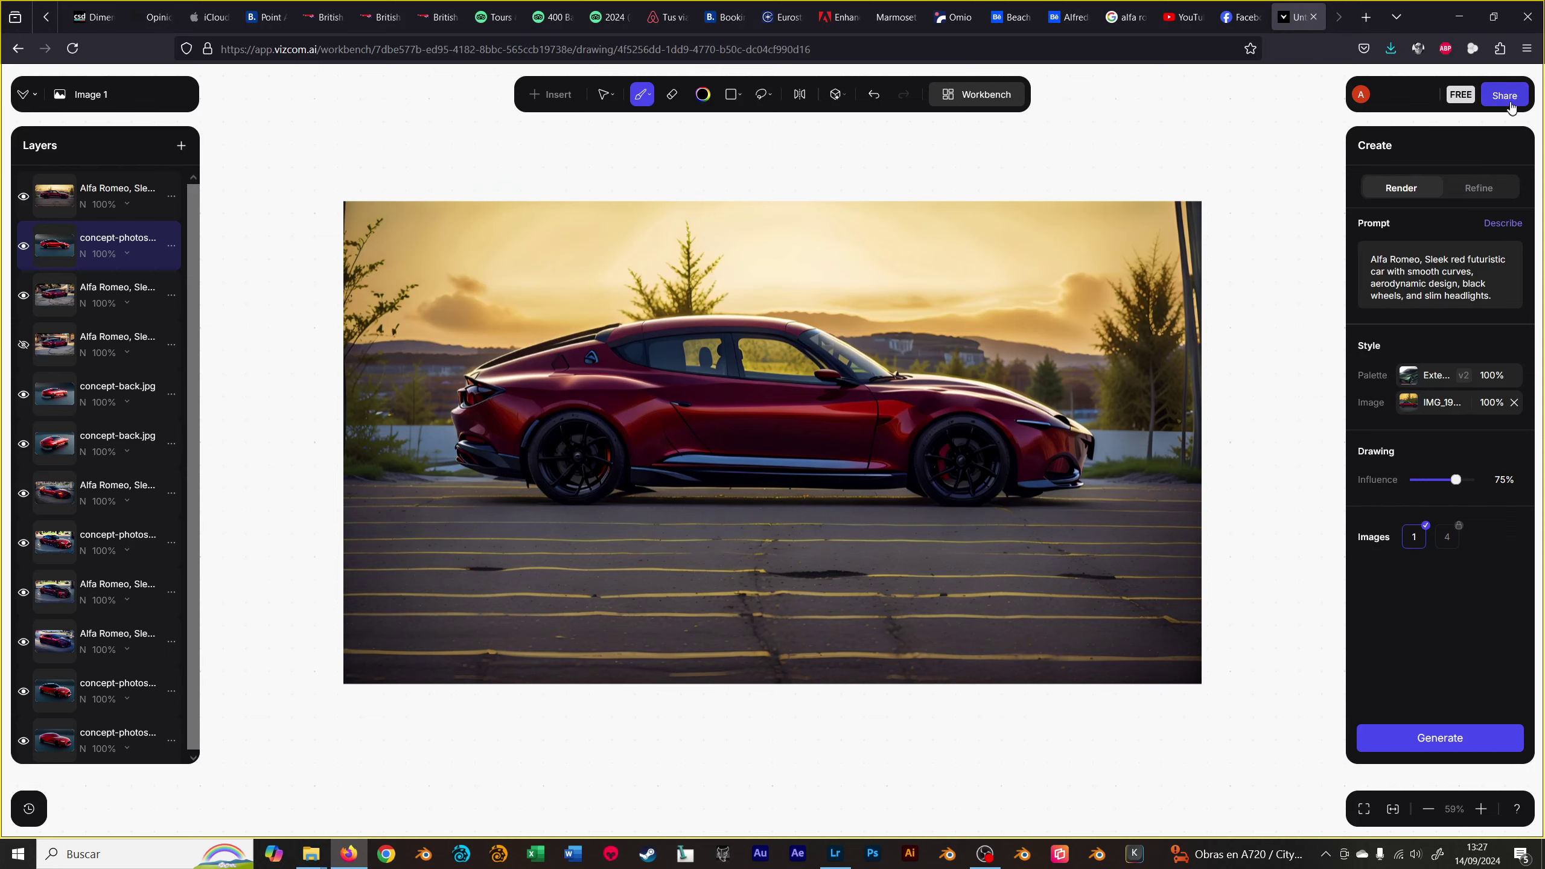
# - Export the Vizcom render as an image, overwriting vizcom concept 03.png in ALFA CONCEPT
pyautogui.click(1504, 95)
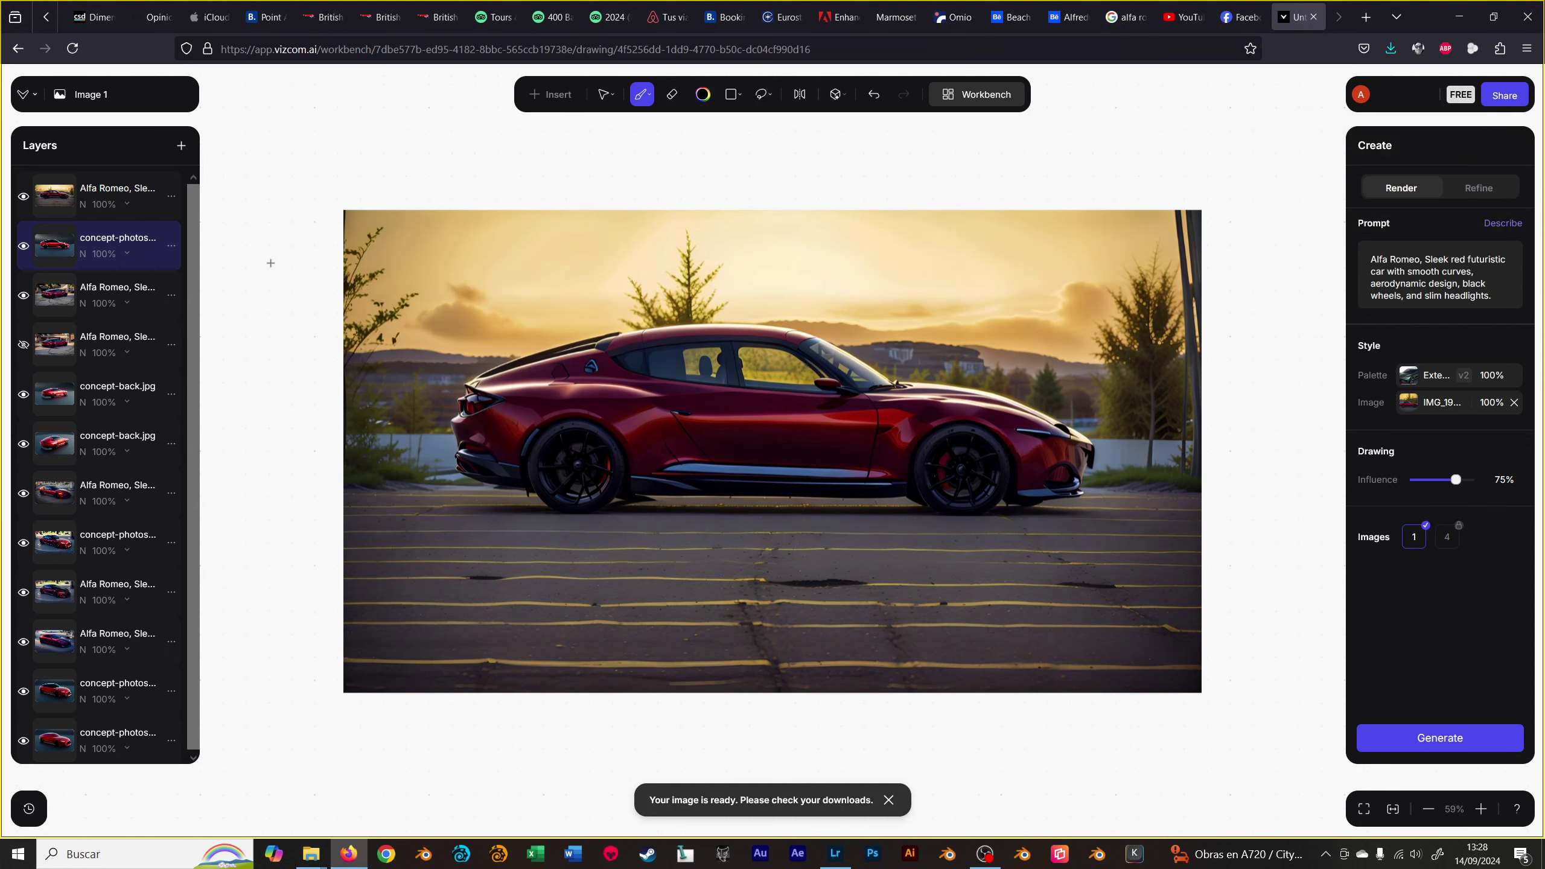
pyautogui.rightClick(78, 208)
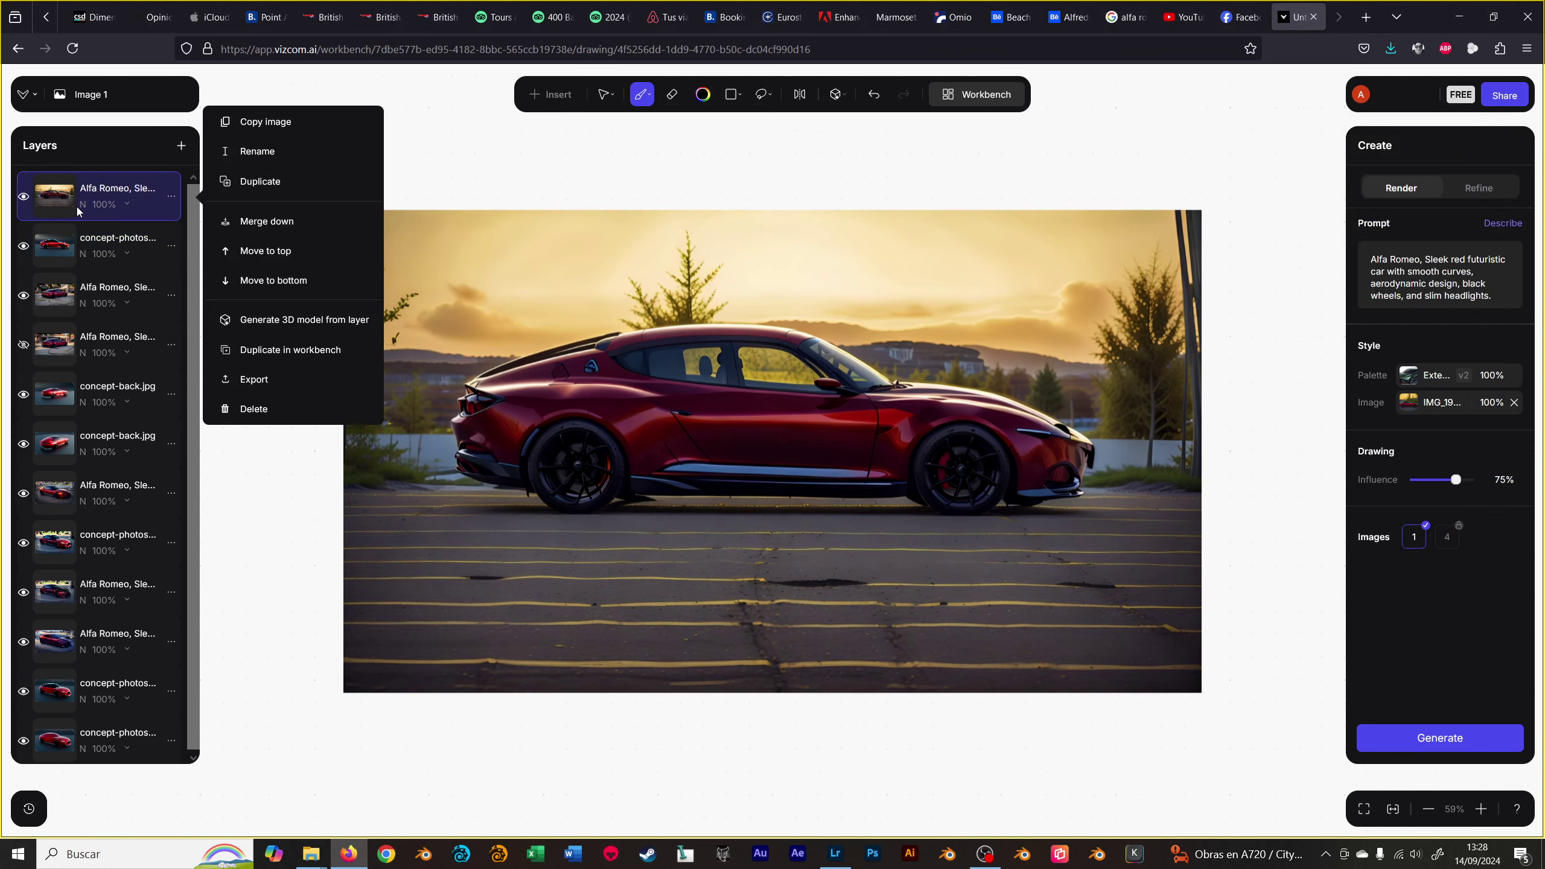
pyautogui.click(1504, 95)
pyautogui.click(1288, 206)
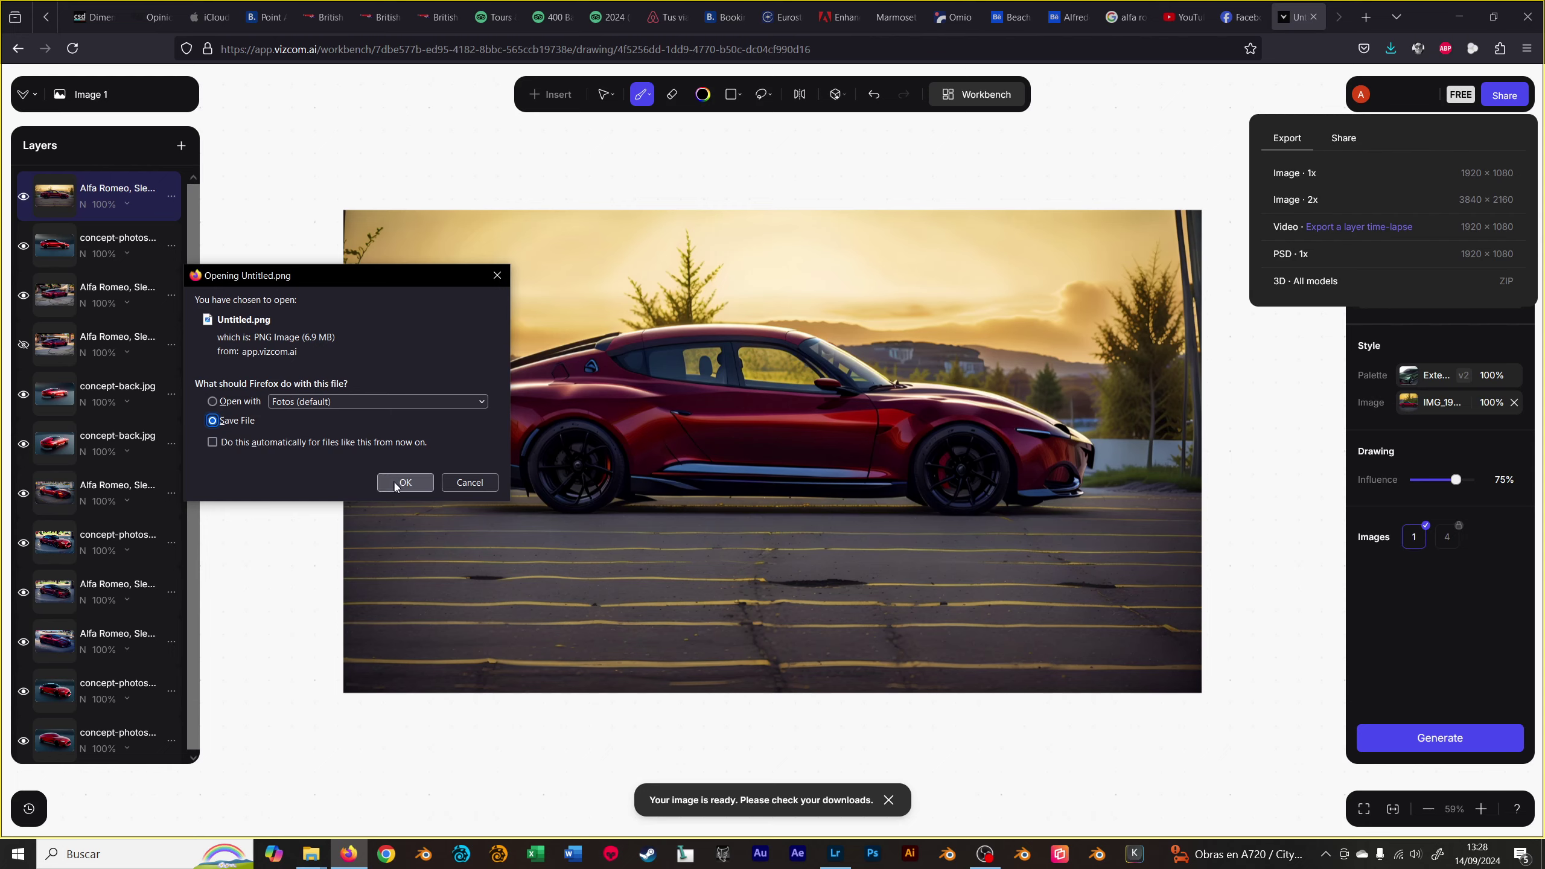
pyautogui.click(404, 482)
pyautogui.click(834, 227)
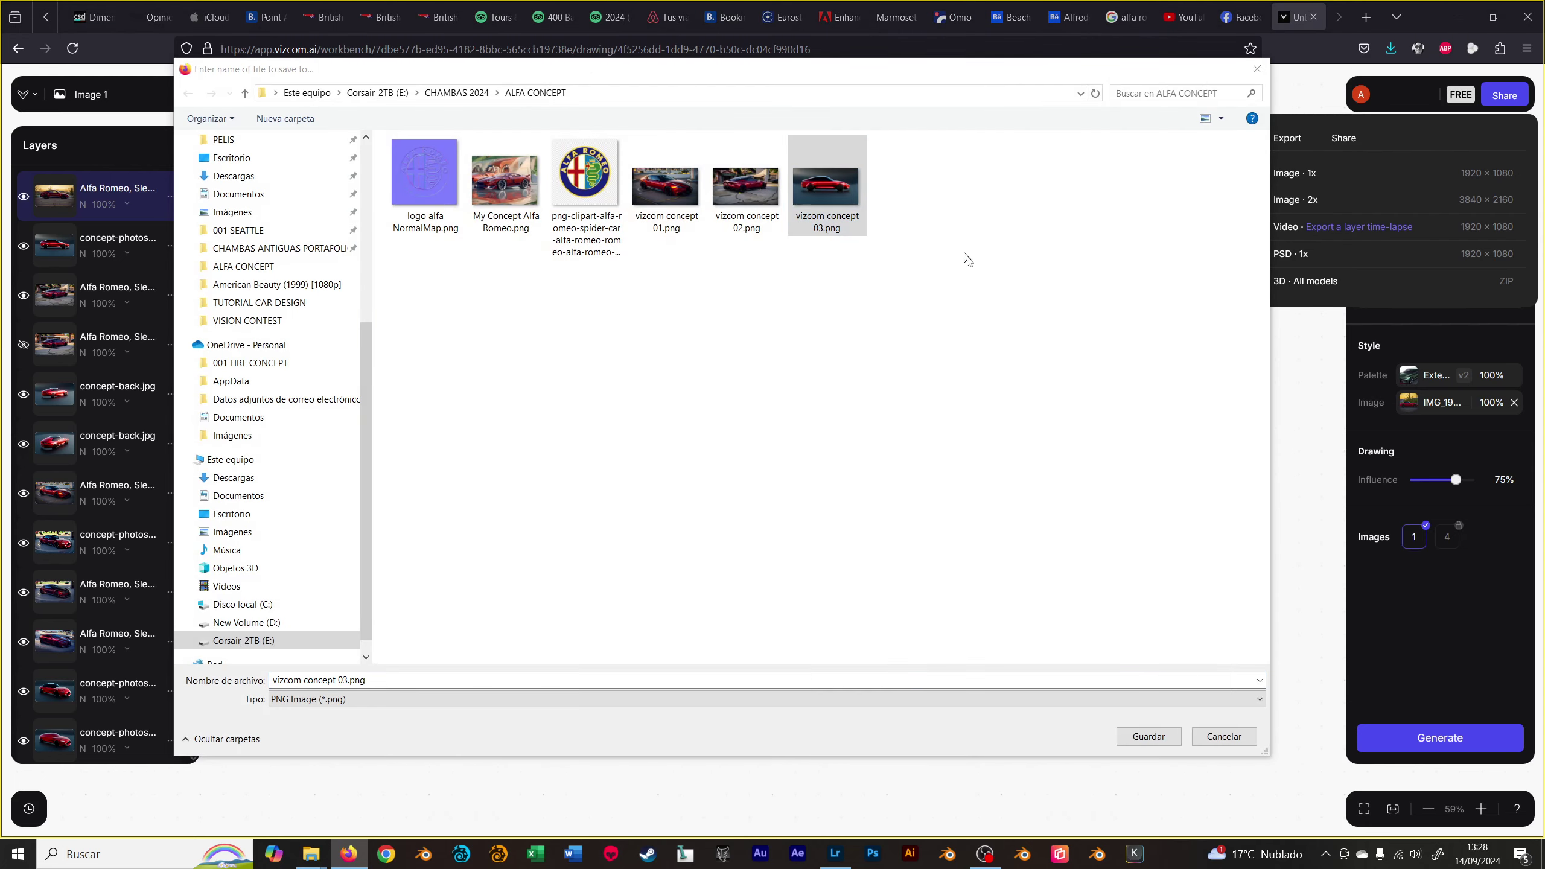
pyautogui.press('Return')
pyautogui.click(823, 428)
# - Open vizcom concept 03.png in Photos and compare it against concepts 01 and 02
pyautogui.hotkey('alt', 'Tab')
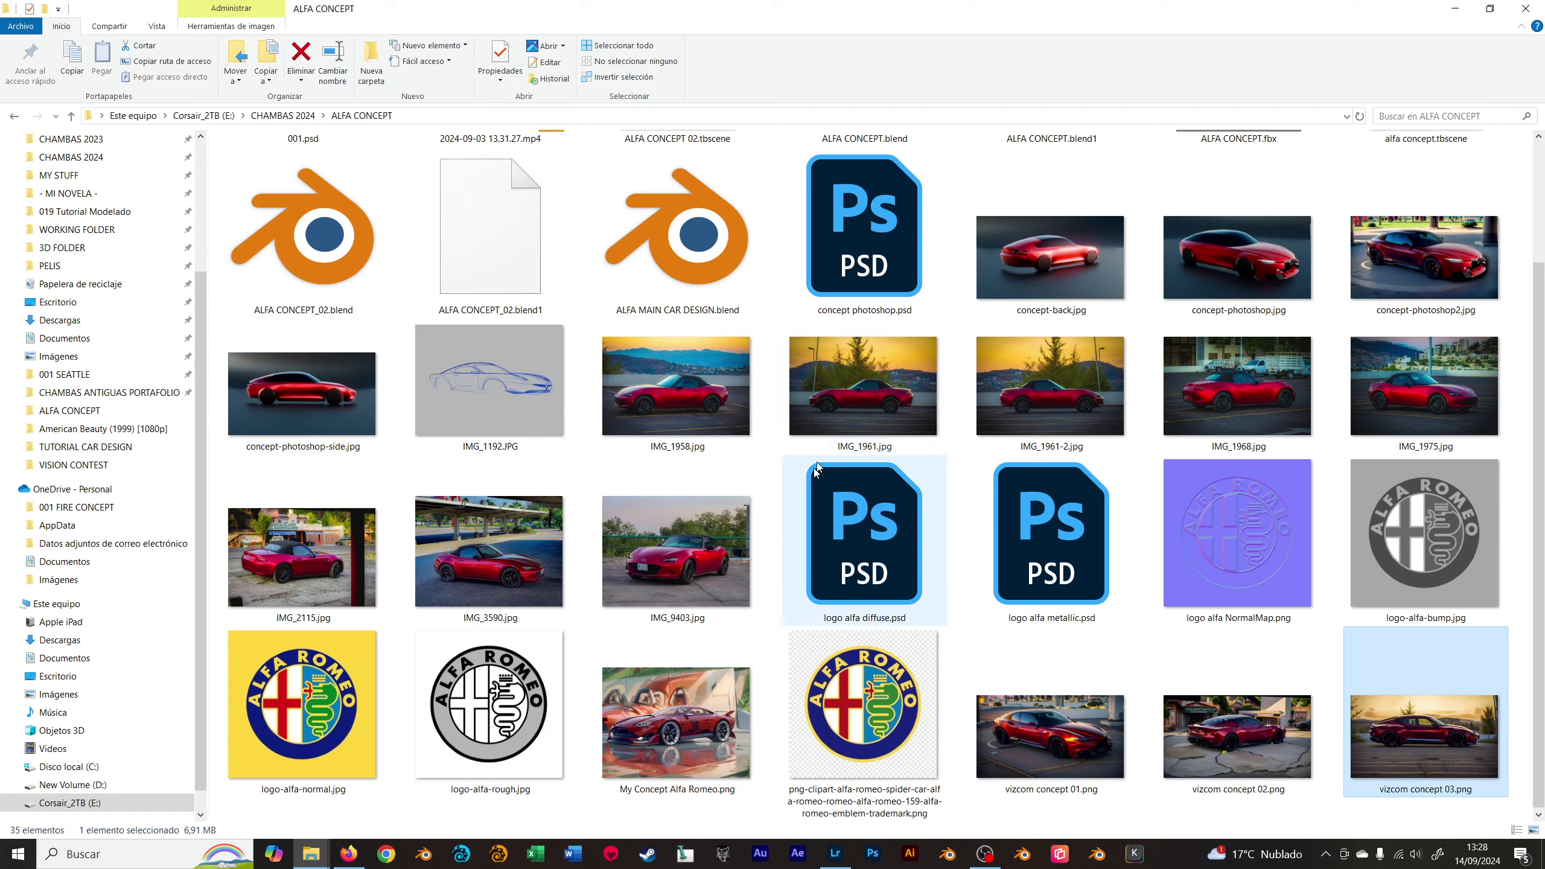
pyautogui.press('Return')
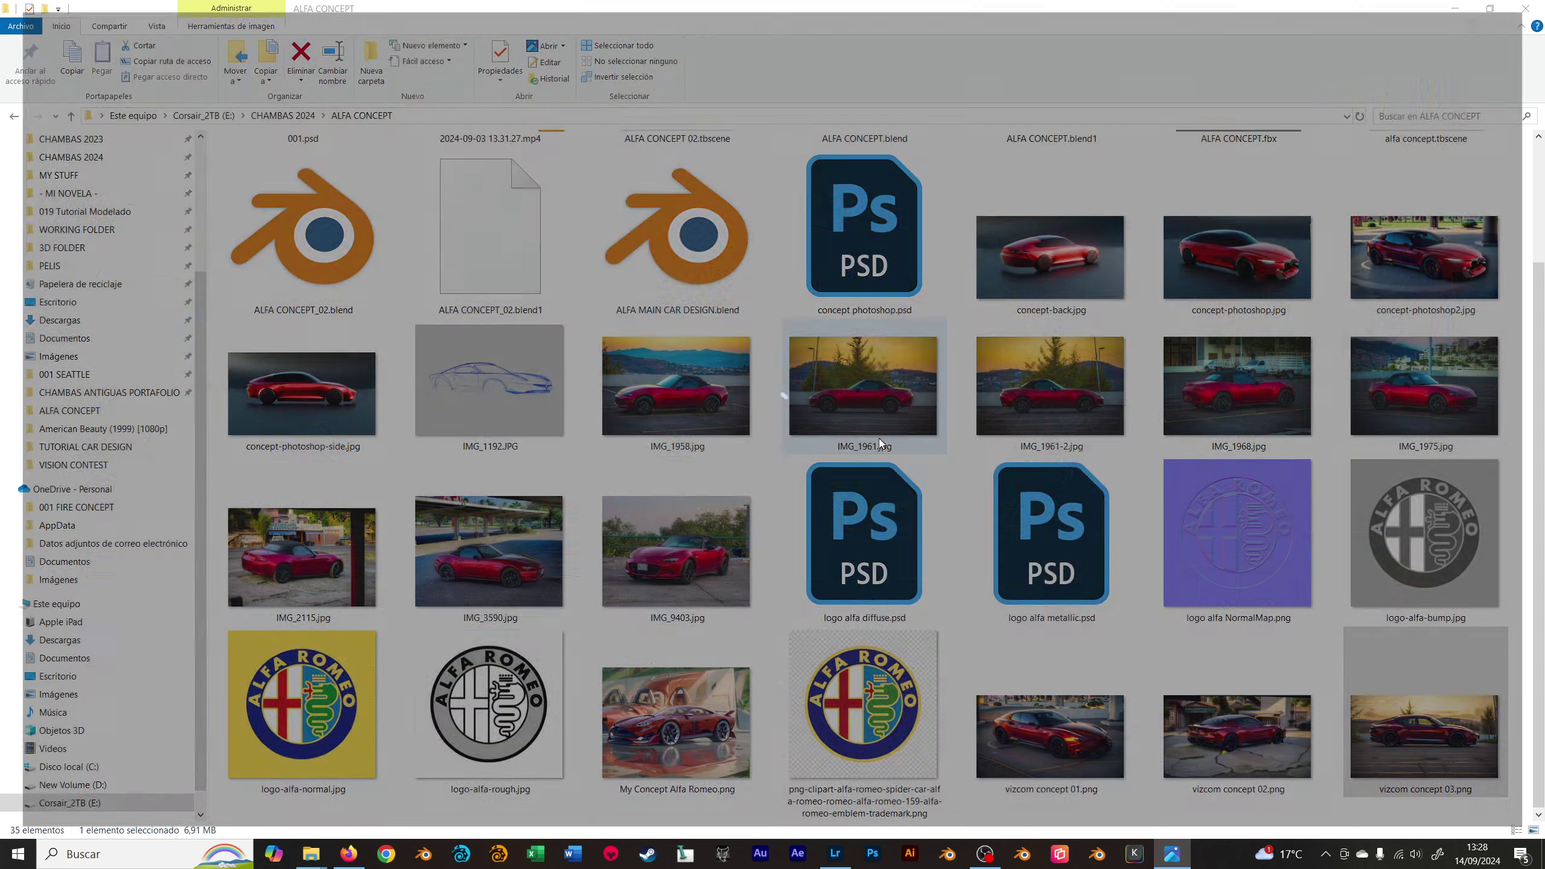
pyautogui.press('Left')
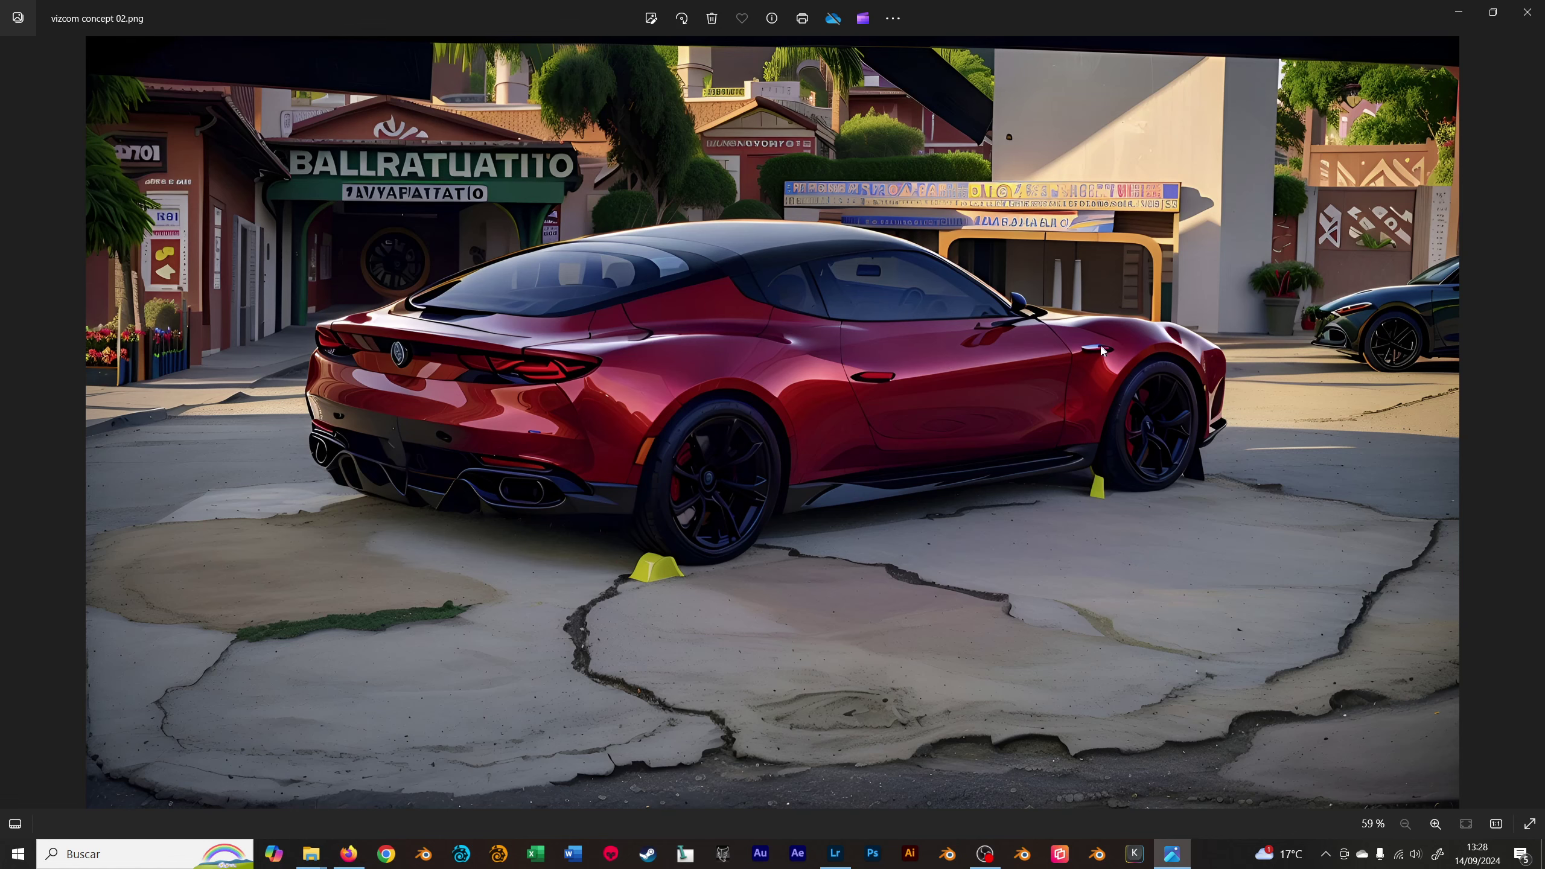
pyautogui.press('Left')
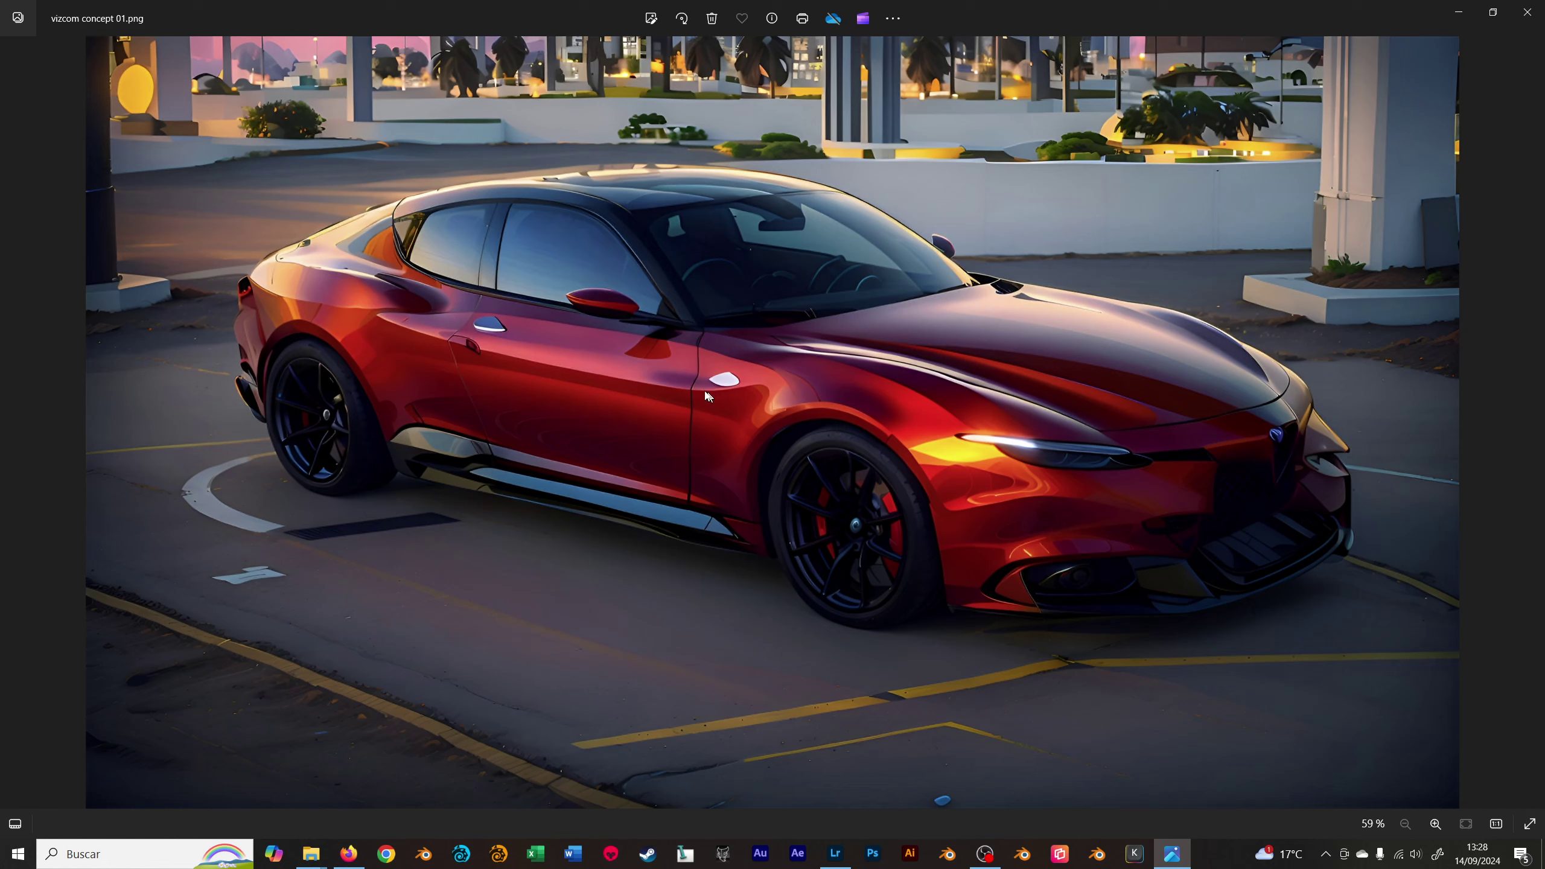
pyautogui.press('Right')
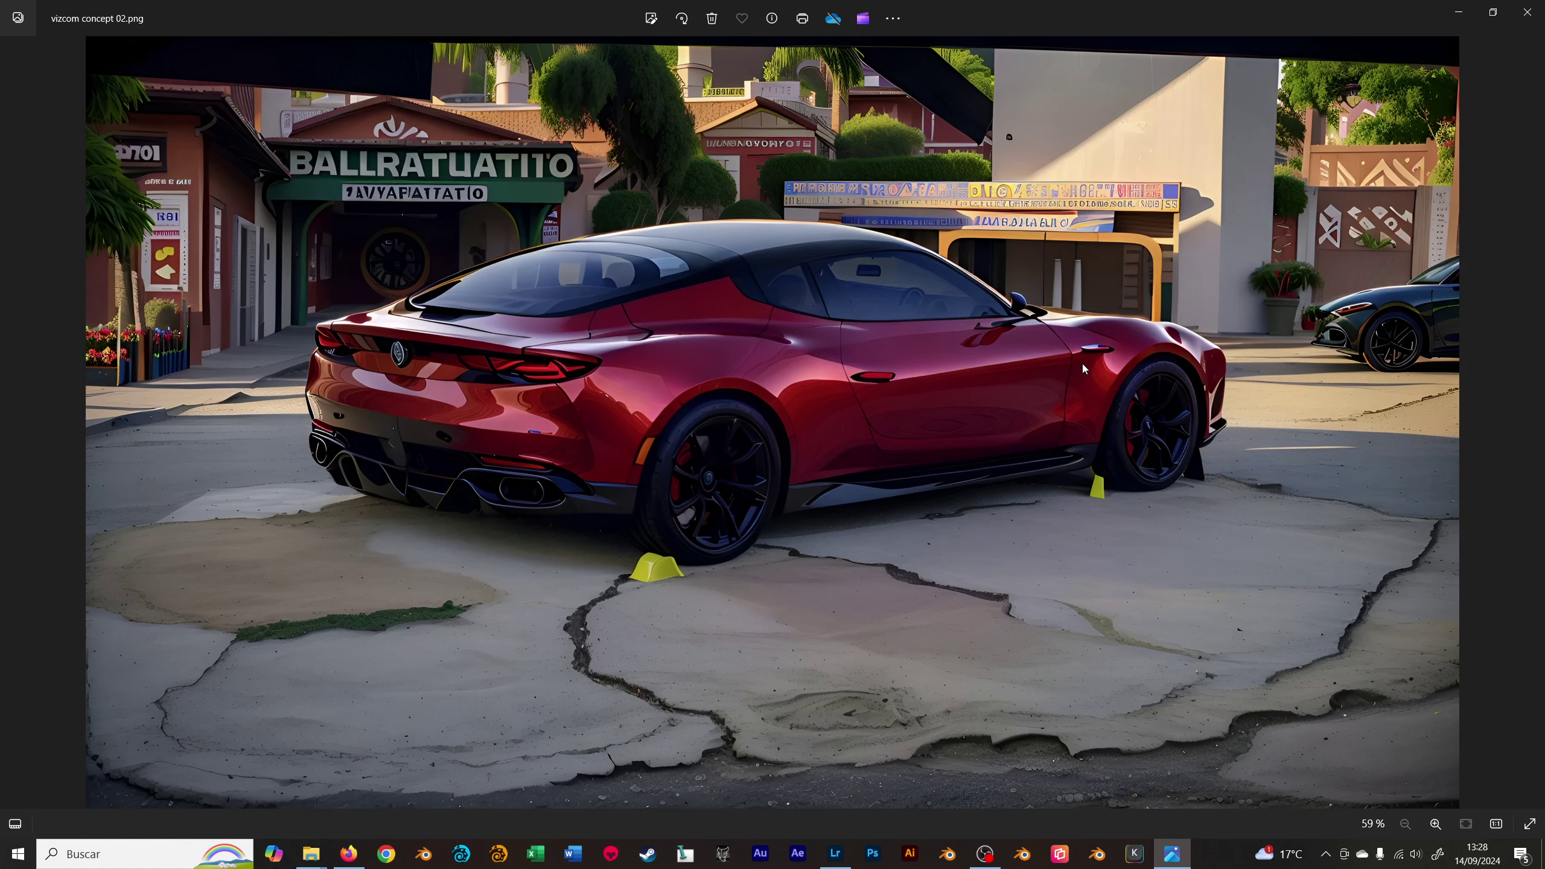
pyautogui.press('Left')
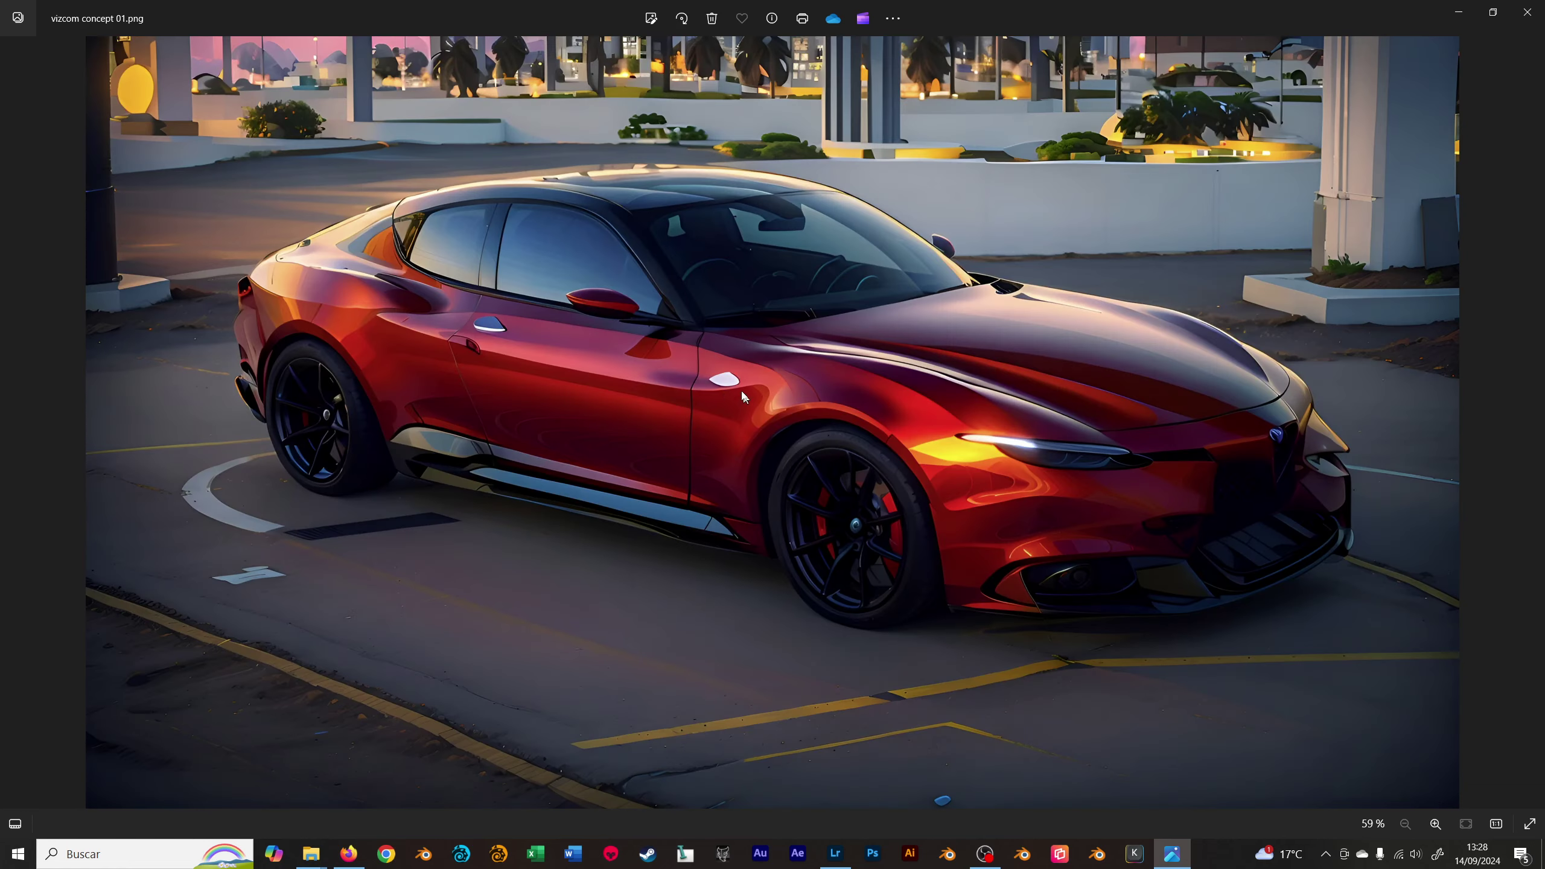
pyautogui.press('Right')
pyautogui.press('Right')
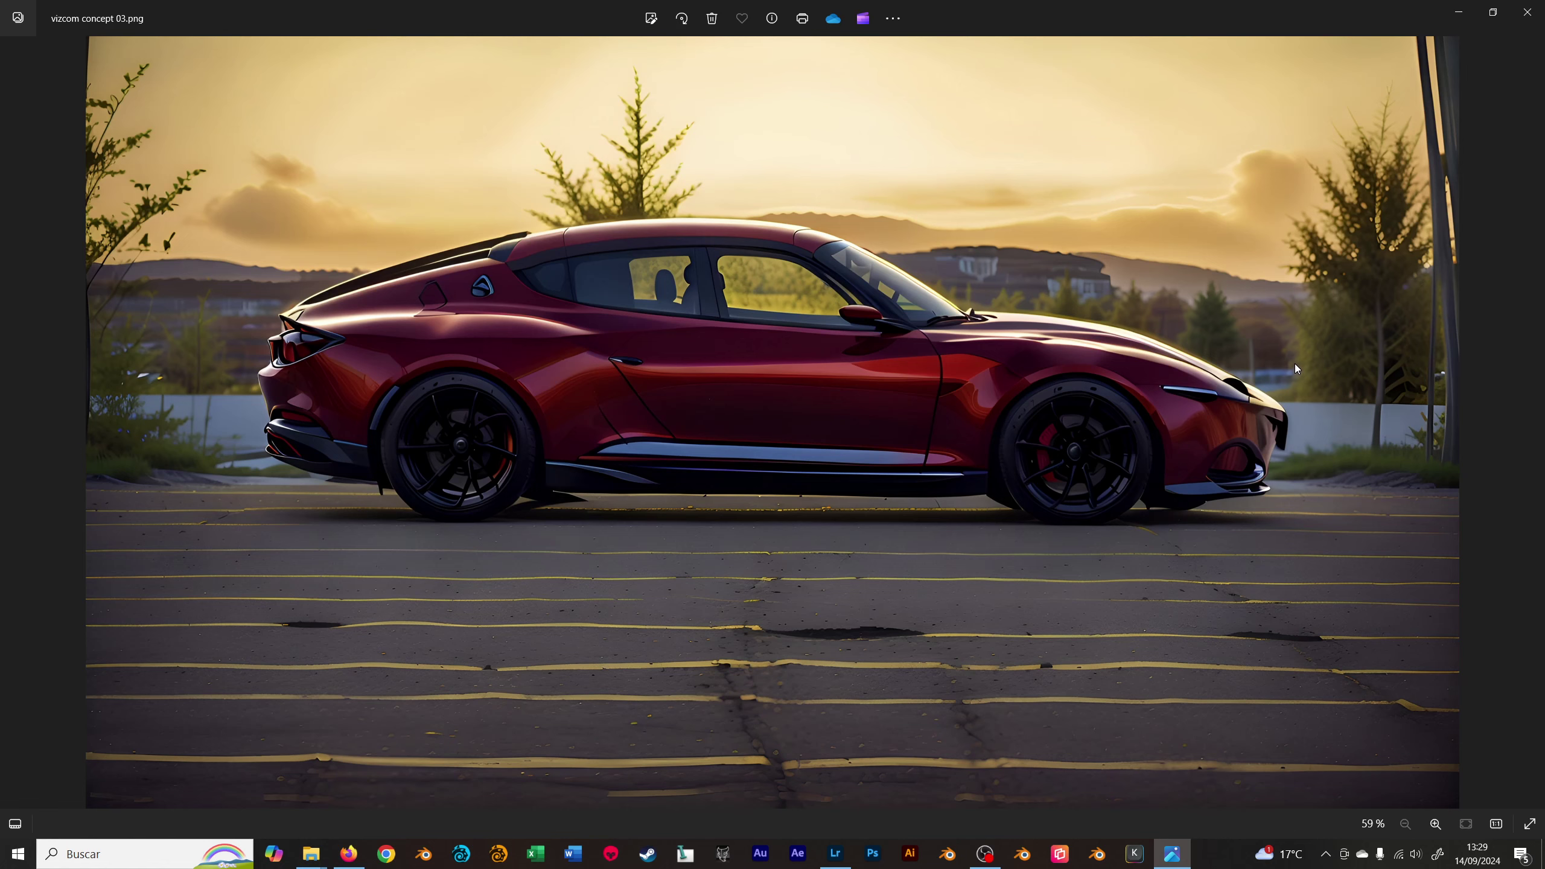
pyautogui.hotkey('alt', 'Tab')
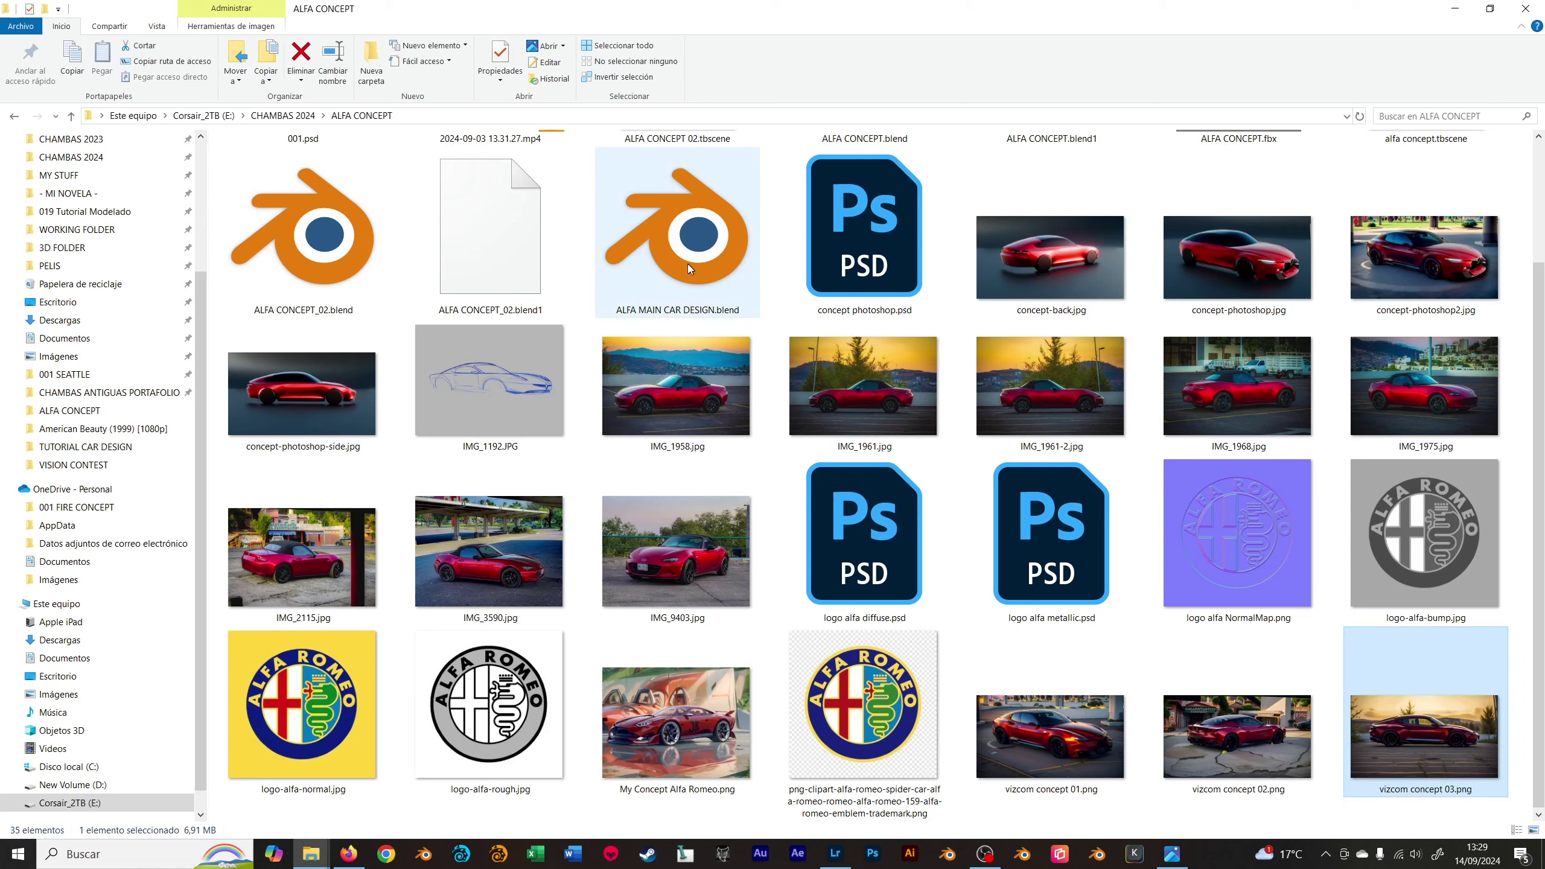
# - Open ALFA CONCEPT_02.blend from the ALFA CONCEPT folder and frame the car body
pyautogui.click(700, 266)
pyautogui.doubleClick(334, 263)
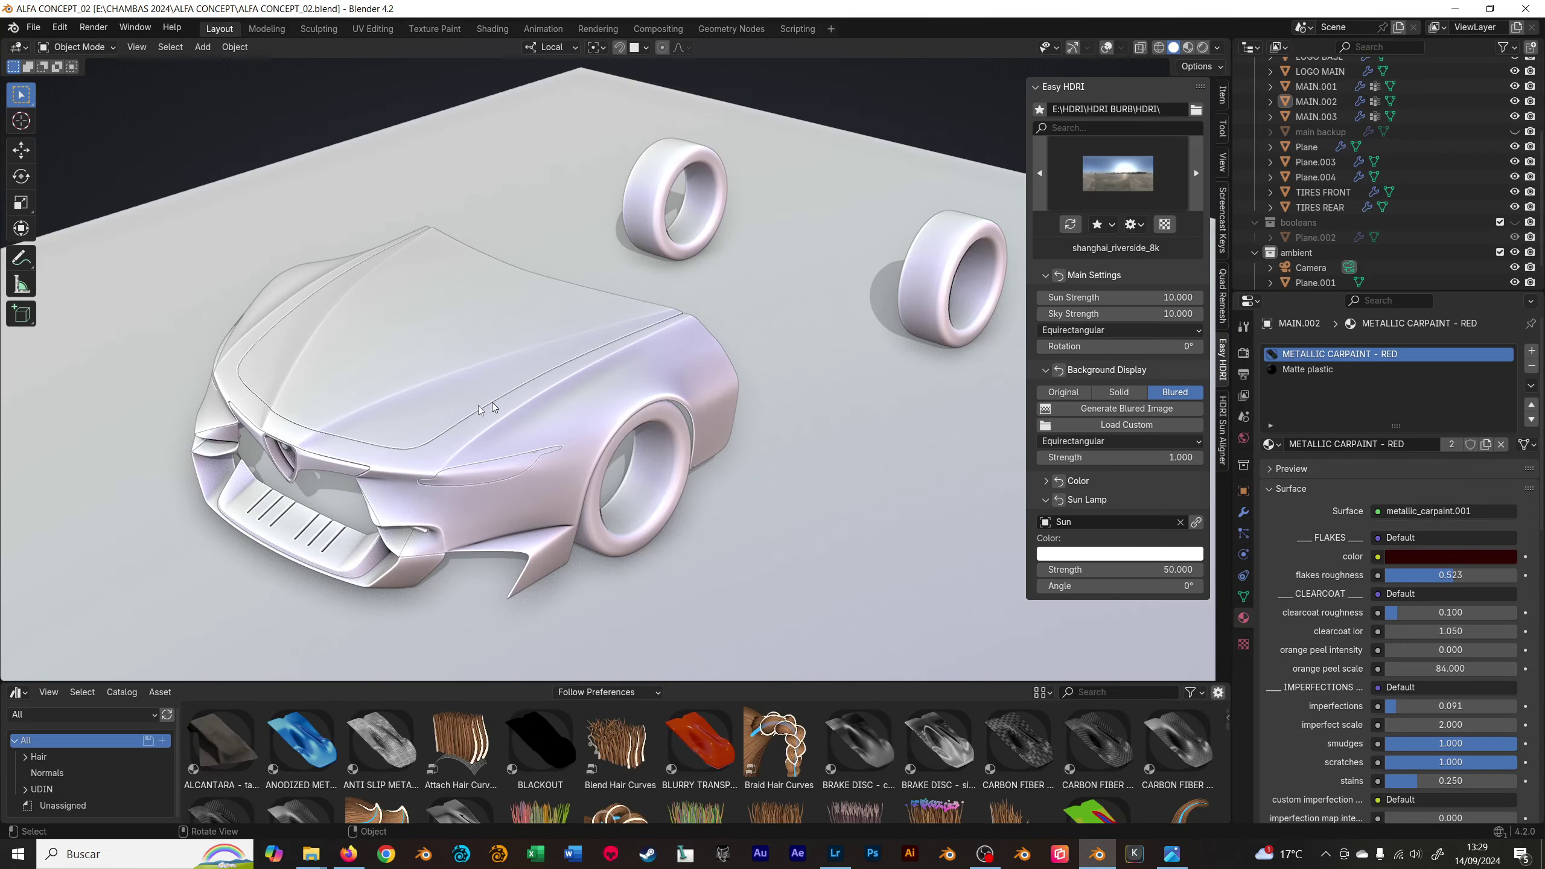
pyautogui.moveTo(492, 402); pyautogui.dragTo(655, 395, button='middle')
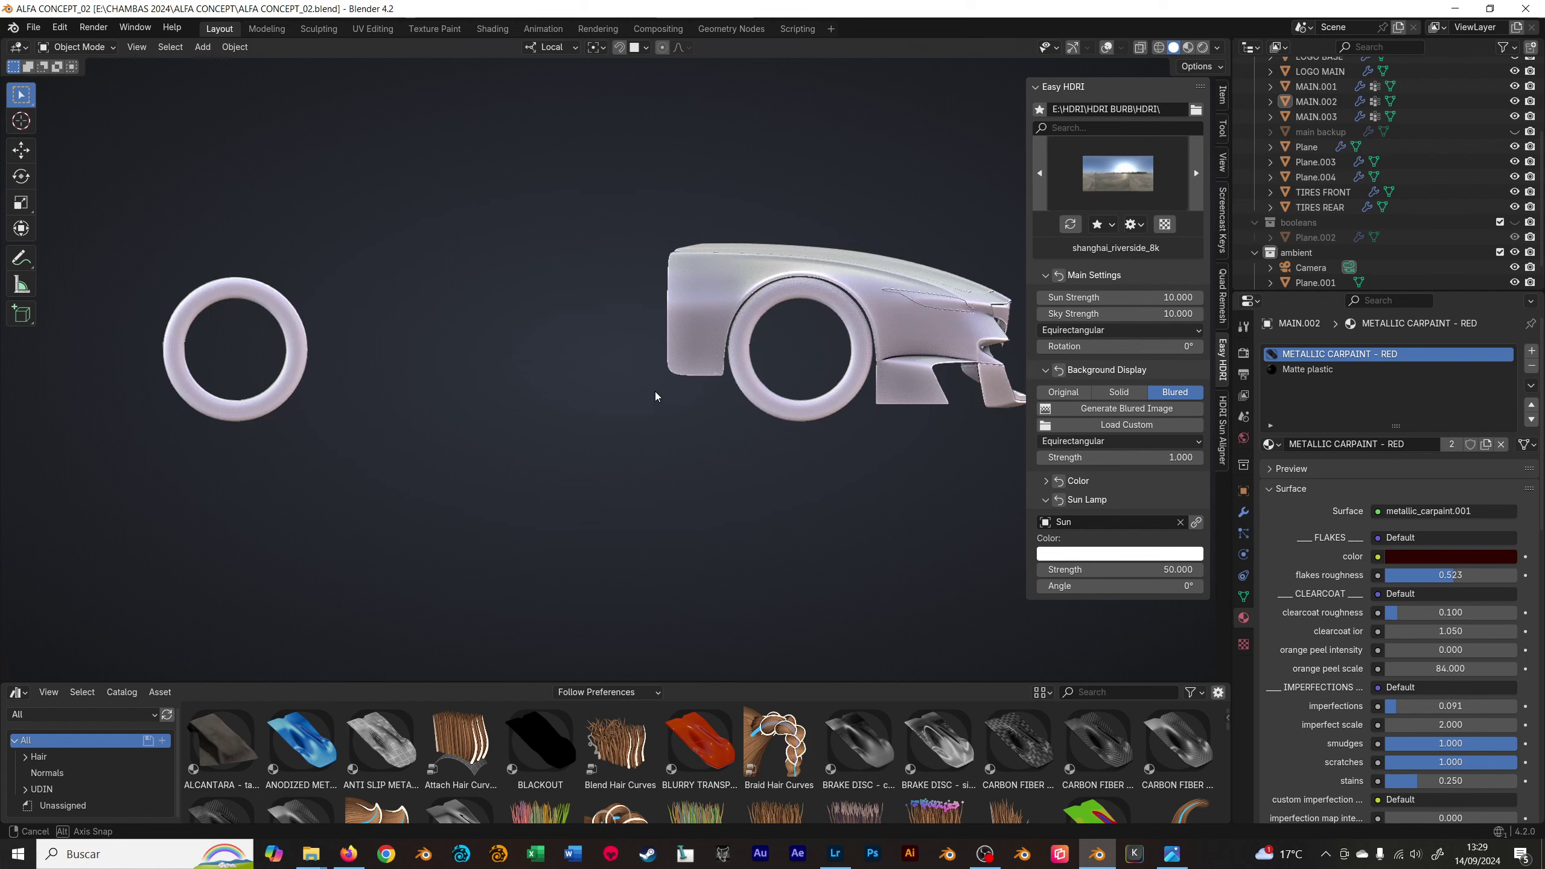
pyautogui.press('KP_Decimal')
pyautogui.press('n')
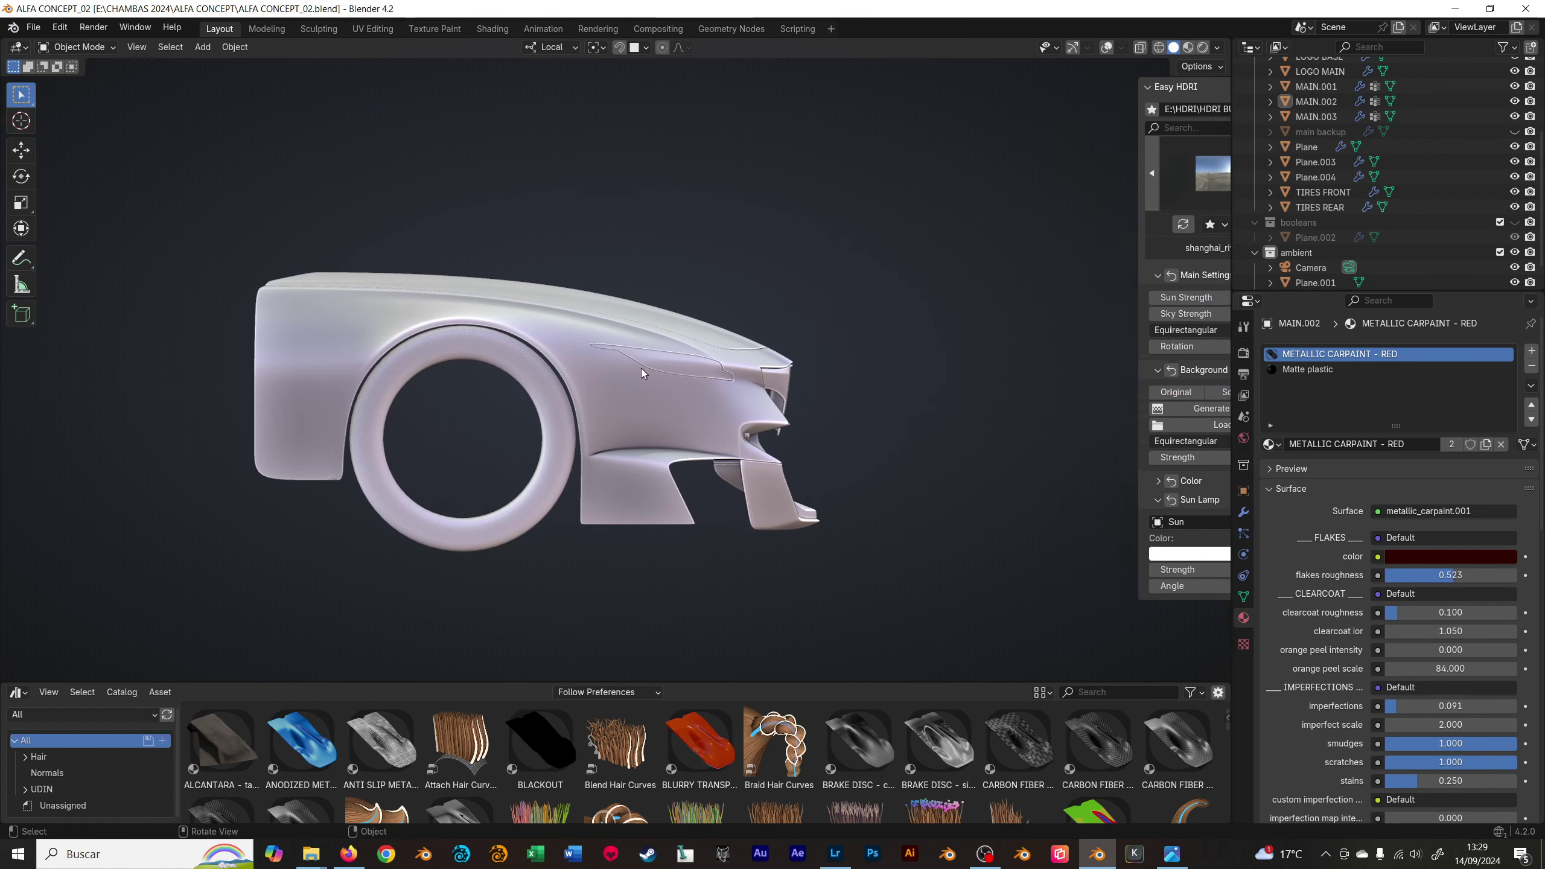
# - Orbit to a perspective view and draw a render region box around the car
pyautogui.moveTo(606, 386)
pyautogui.mouseDown(button='middle')
pyautogui.moveTo(662, 374)
pyautogui.moveTo(649, 326)
pyautogui.mouseUp(button='middle')
pyautogui.hotkey('ctrl', 'b')
pyautogui.moveTo(181, 145); pyautogui.dragTo(1012, 626)
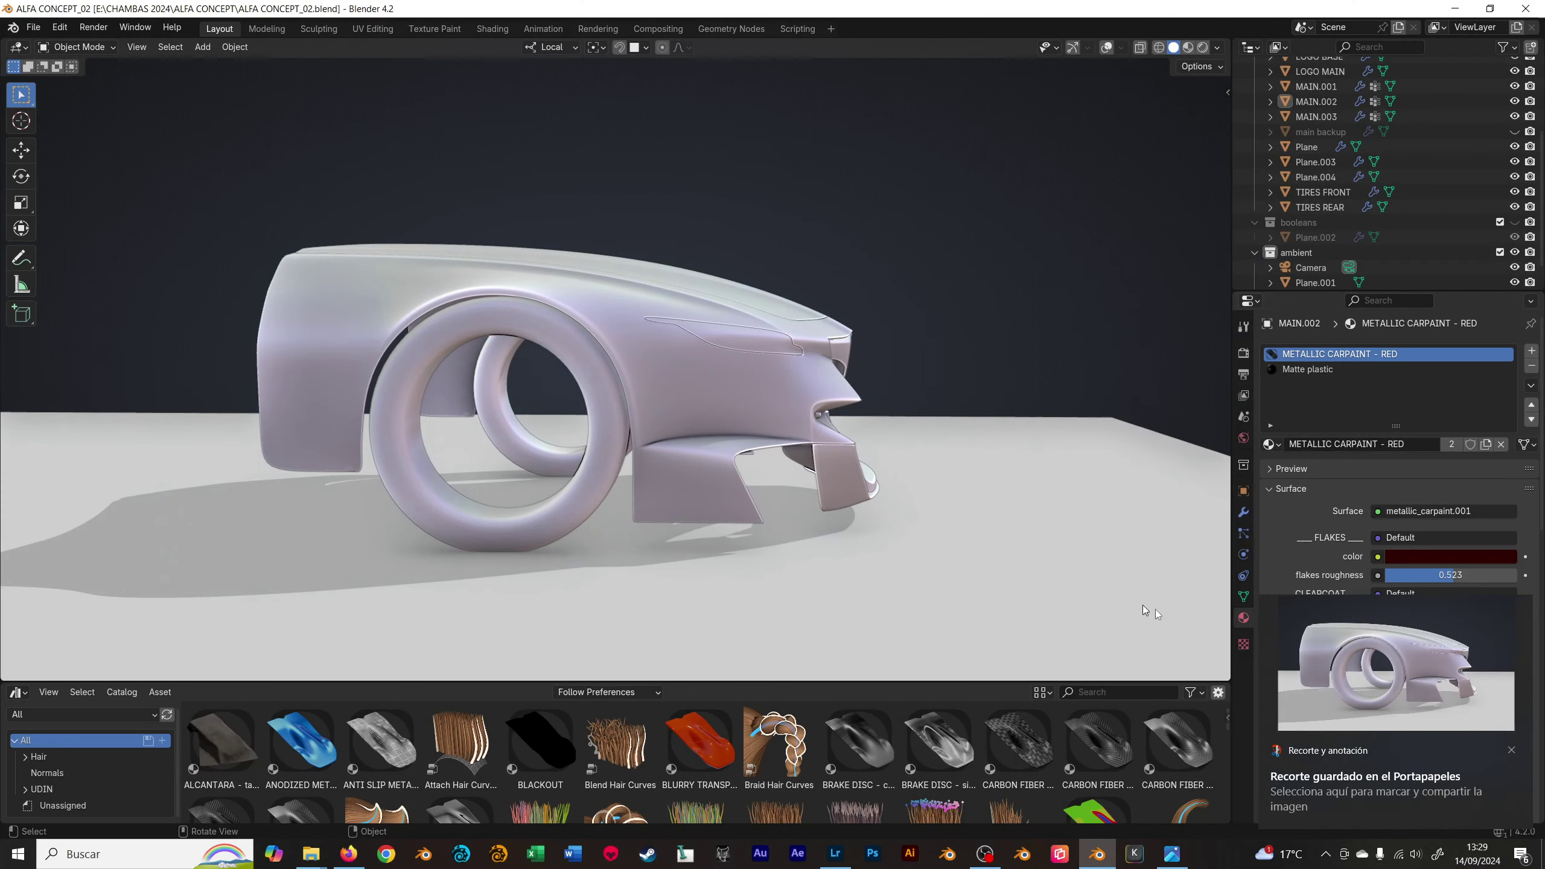
pyautogui.hotkey('alt', 'Tab')
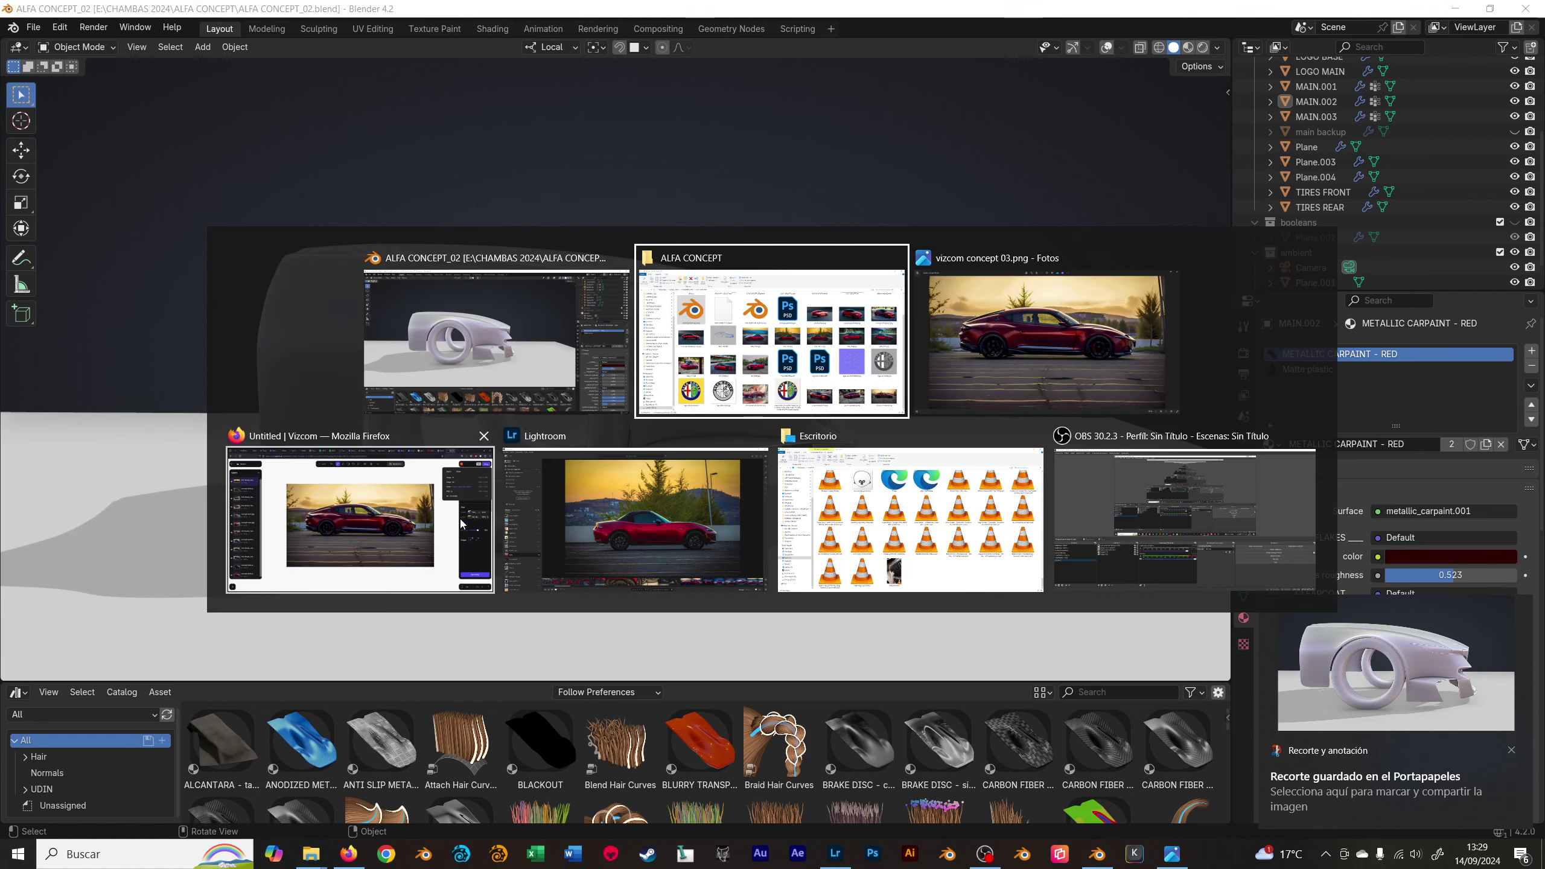
pyautogui.click(392, 516)
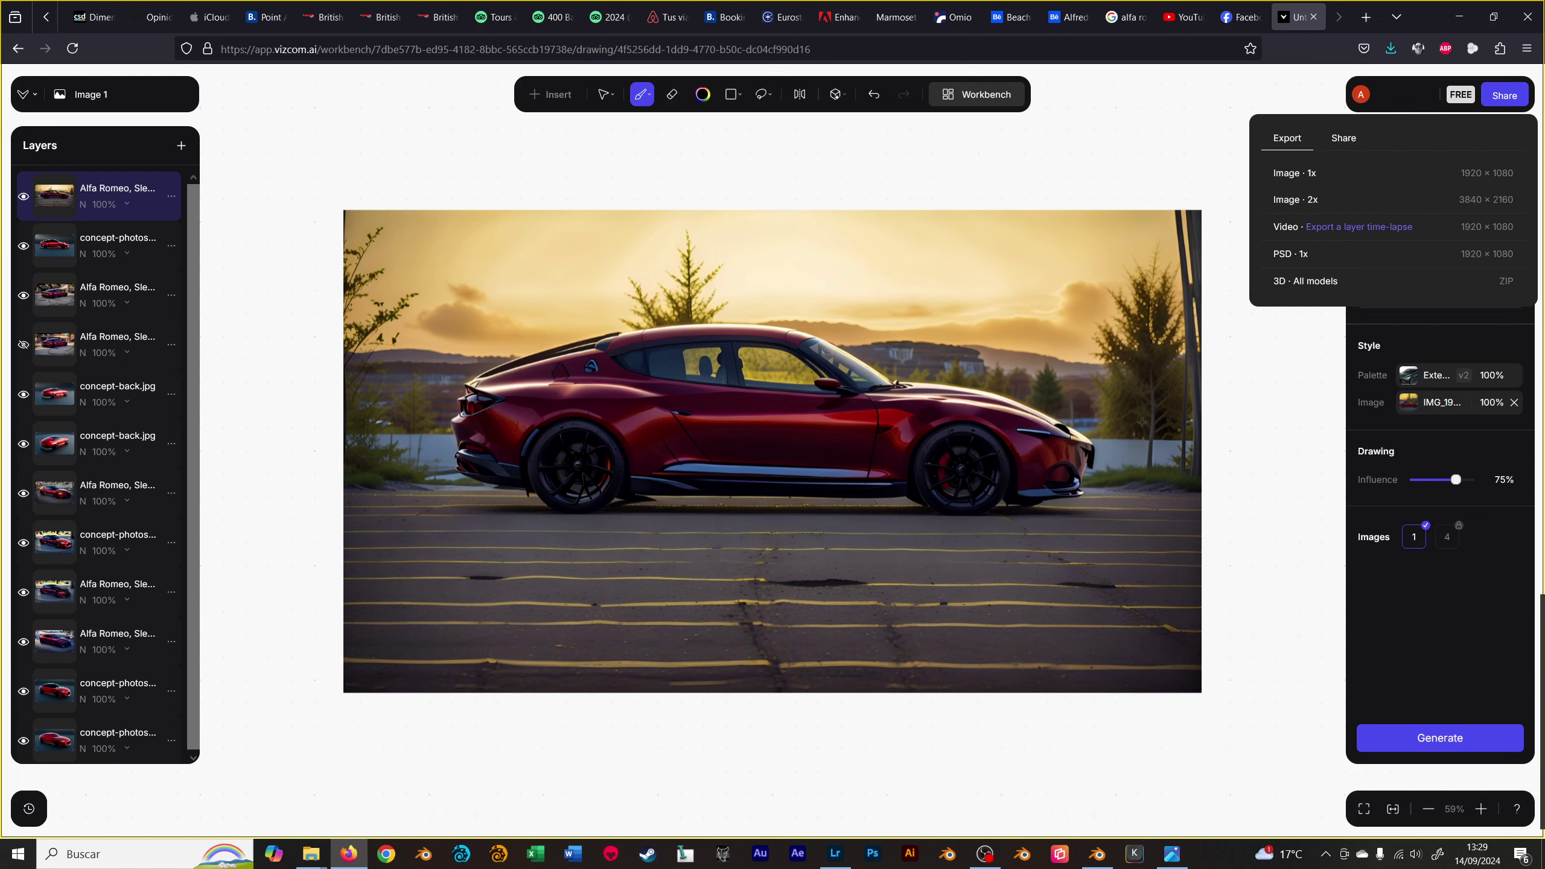
pyautogui.hotkey('ctrl', 'v')
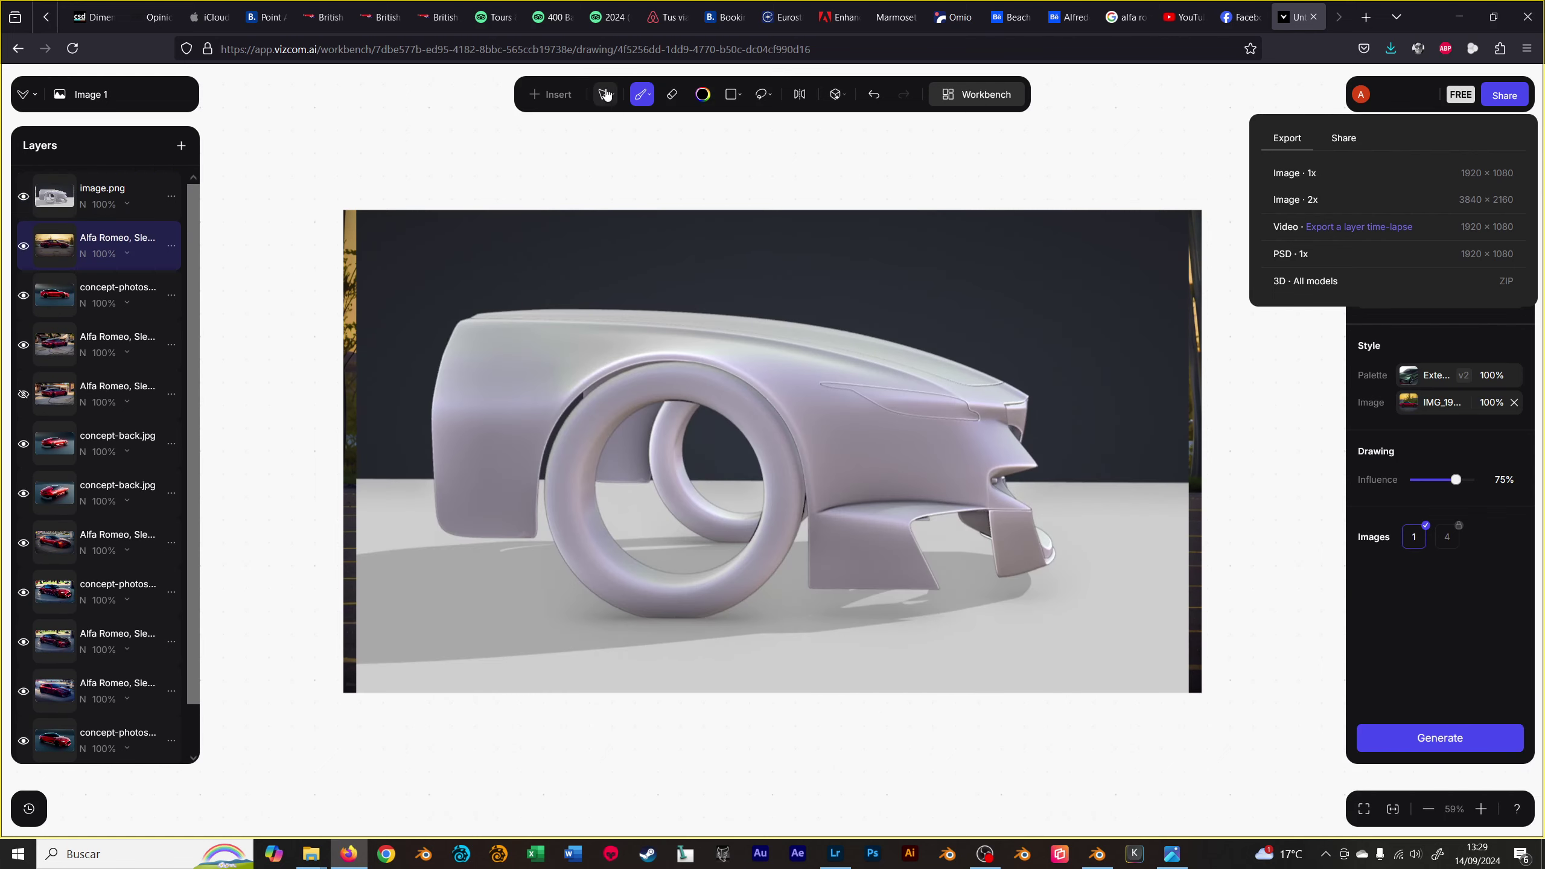
pyautogui.press('v')
pyautogui.click(356, 221)
pyautogui.moveTo(343, 210); pyautogui.dragTo(777, 453)
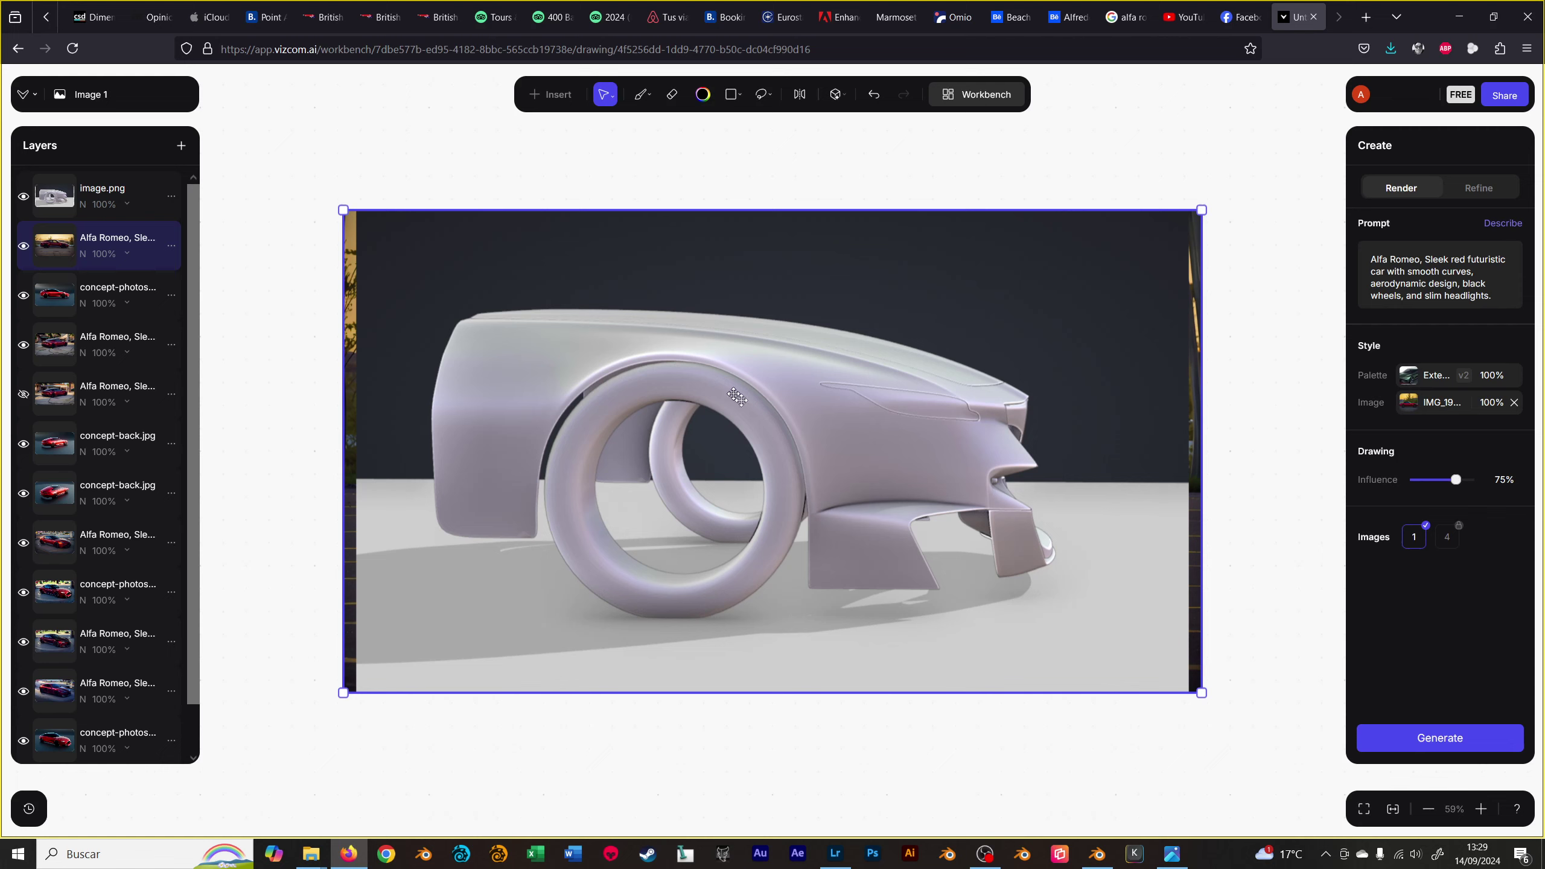
pyautogui.moveTo(843, 501); pyautogui.dragTo(1109, 628)
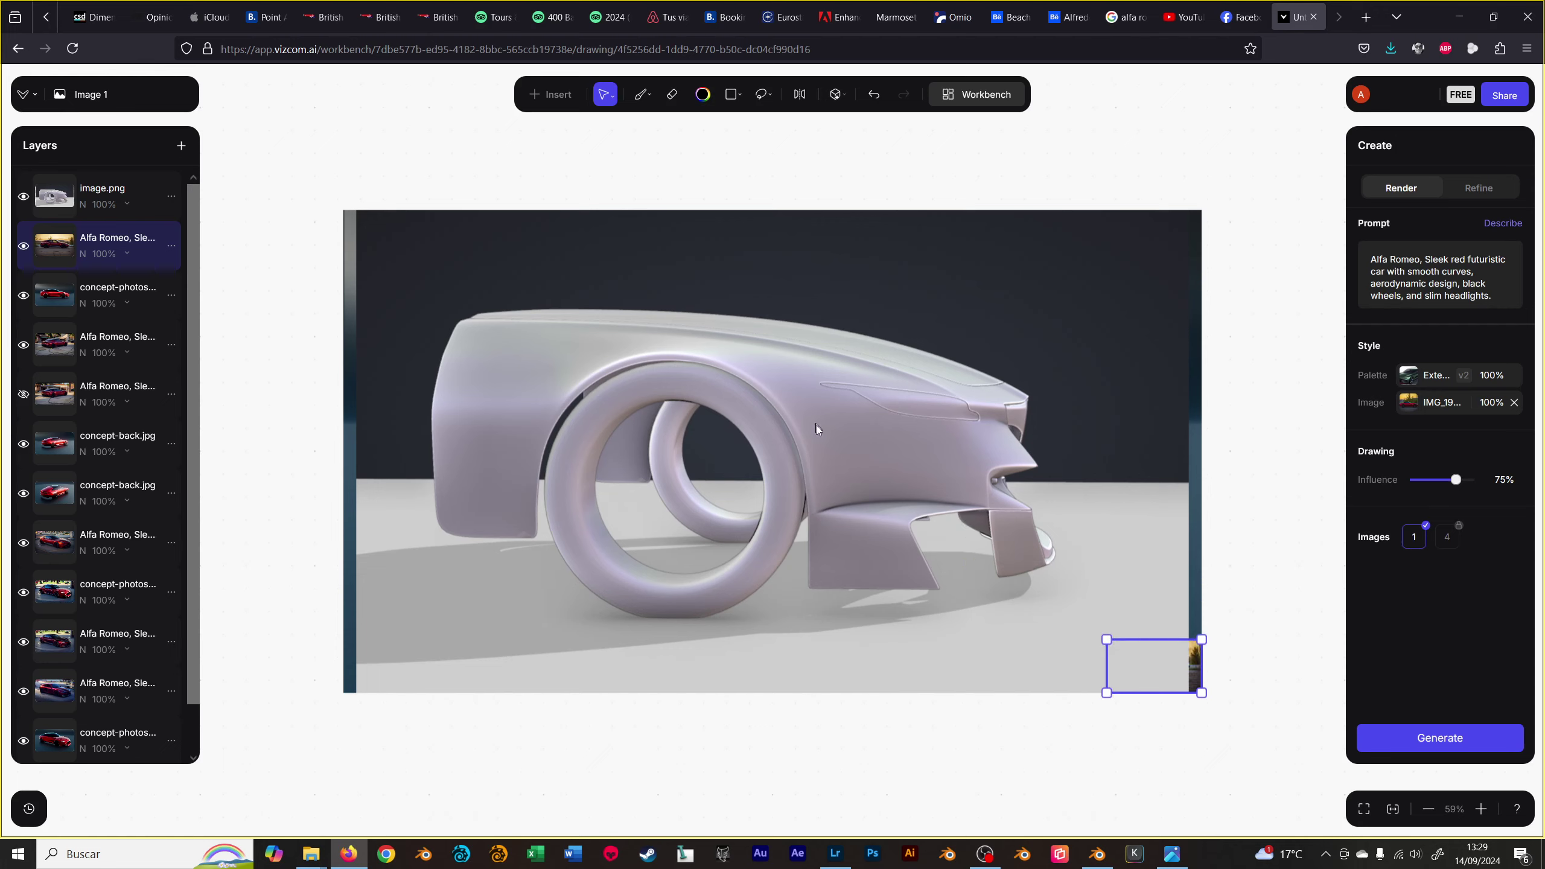
pyautogui.hotkey('ctrl', 'z')
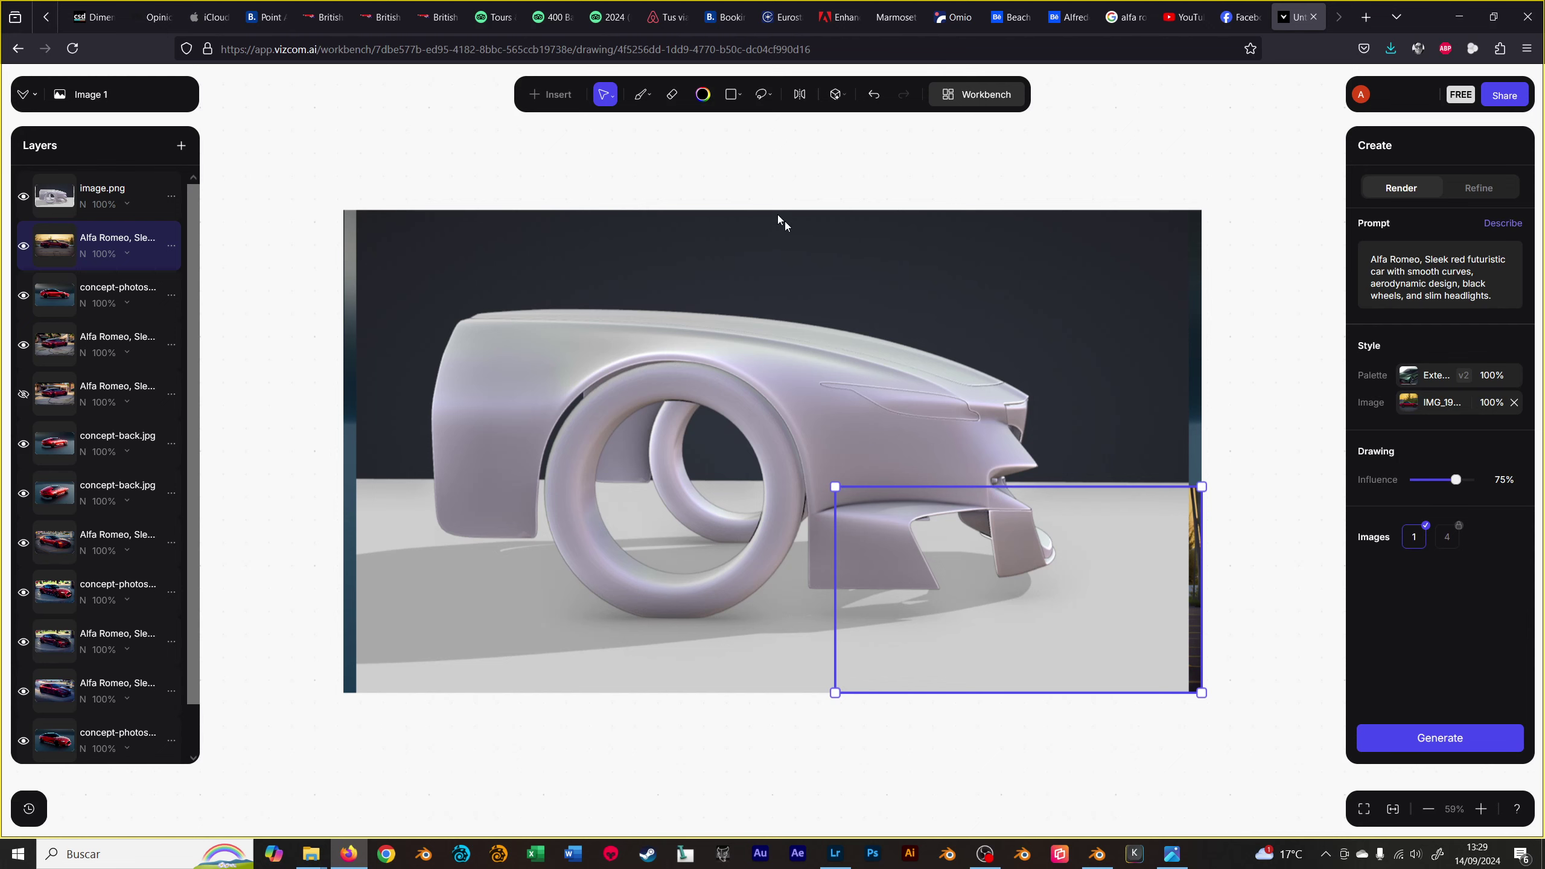
pyautogui.rightClick(58, 200)
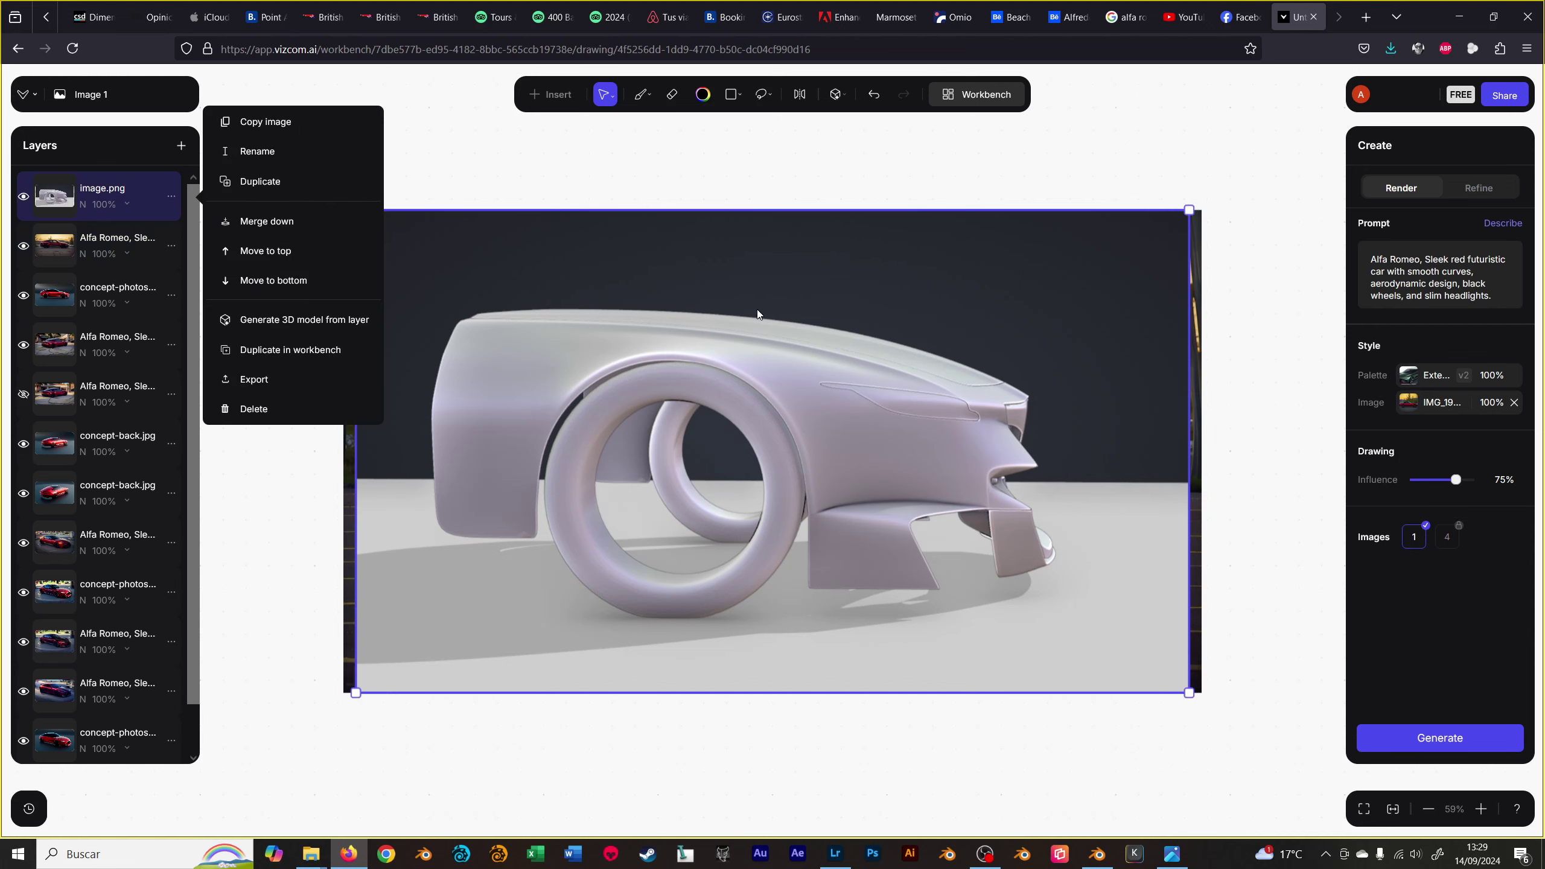
pyautogui.hotkey('ctrl', 'z')
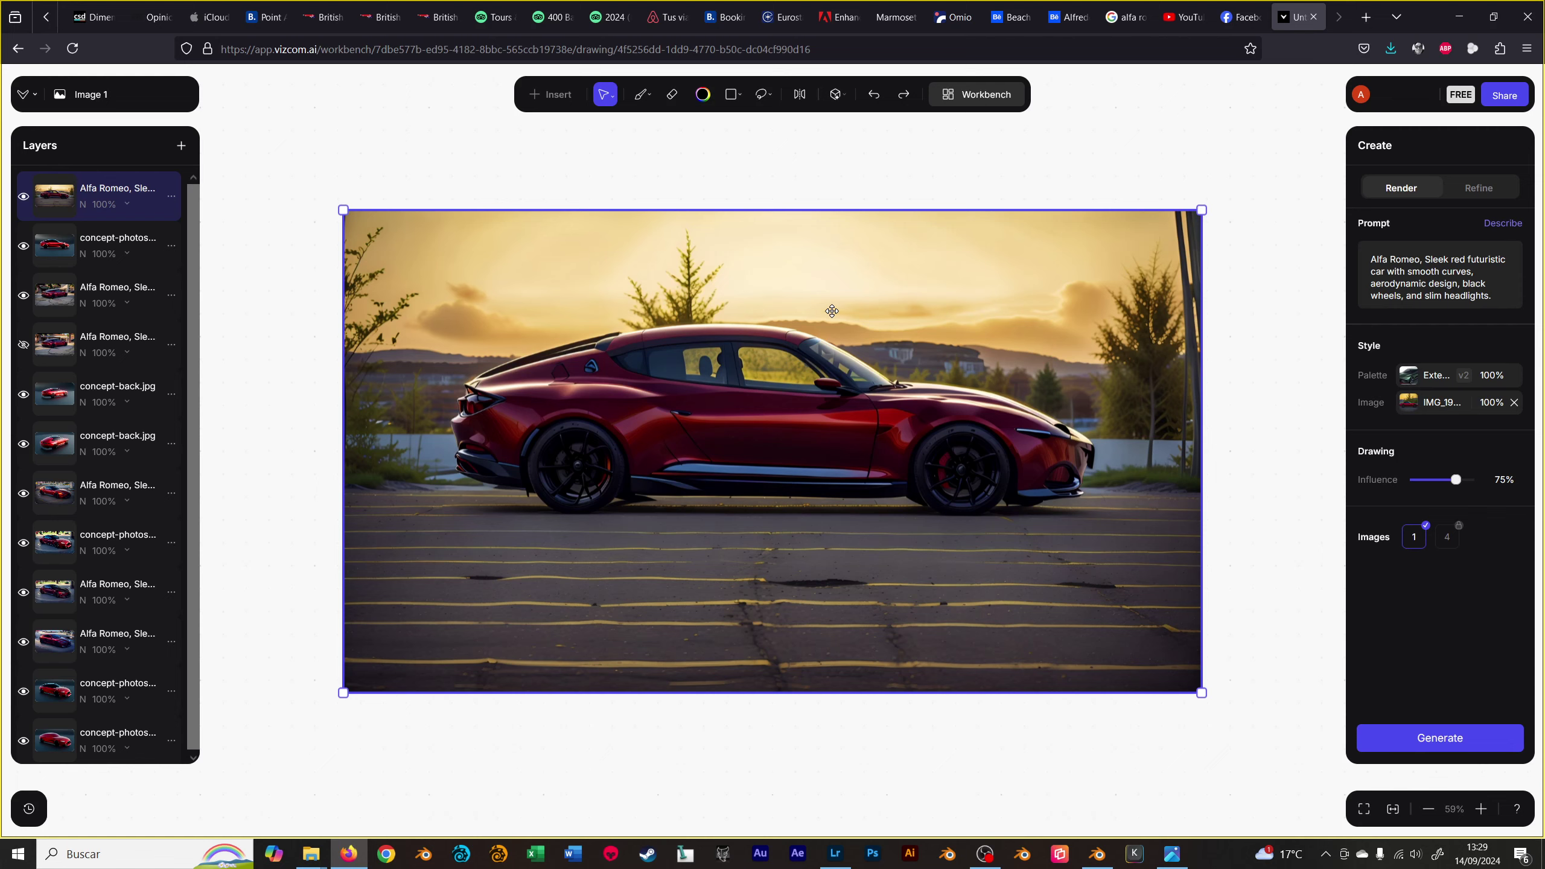
pyautogui.hotkey('ctrl', 'shift', 'z')
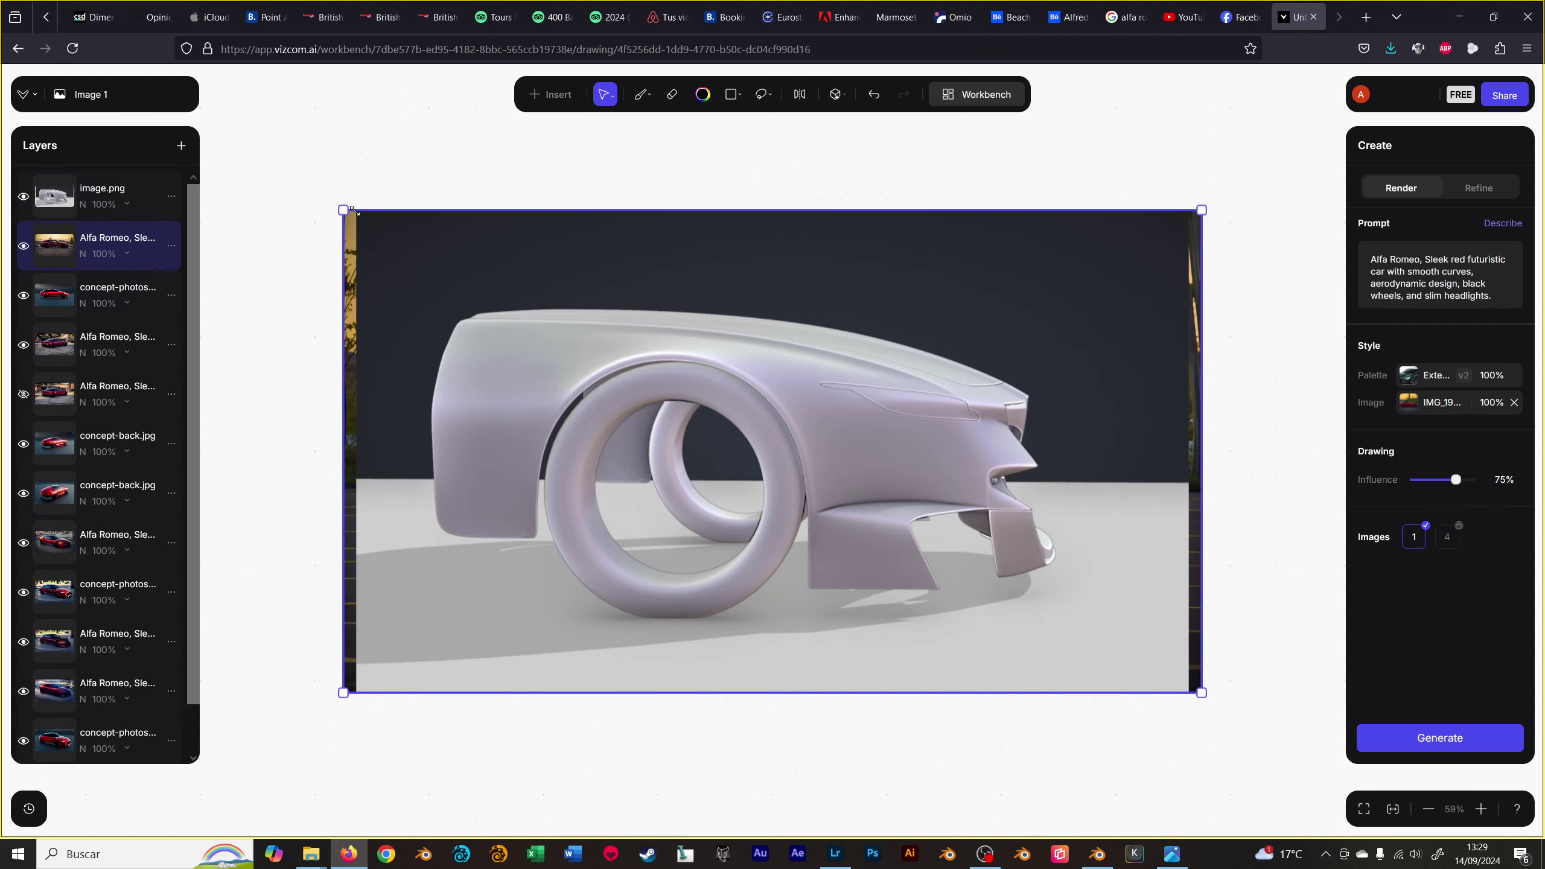
pyautogui.click(60, 197)
pyautogui.rightClick(60, 197)
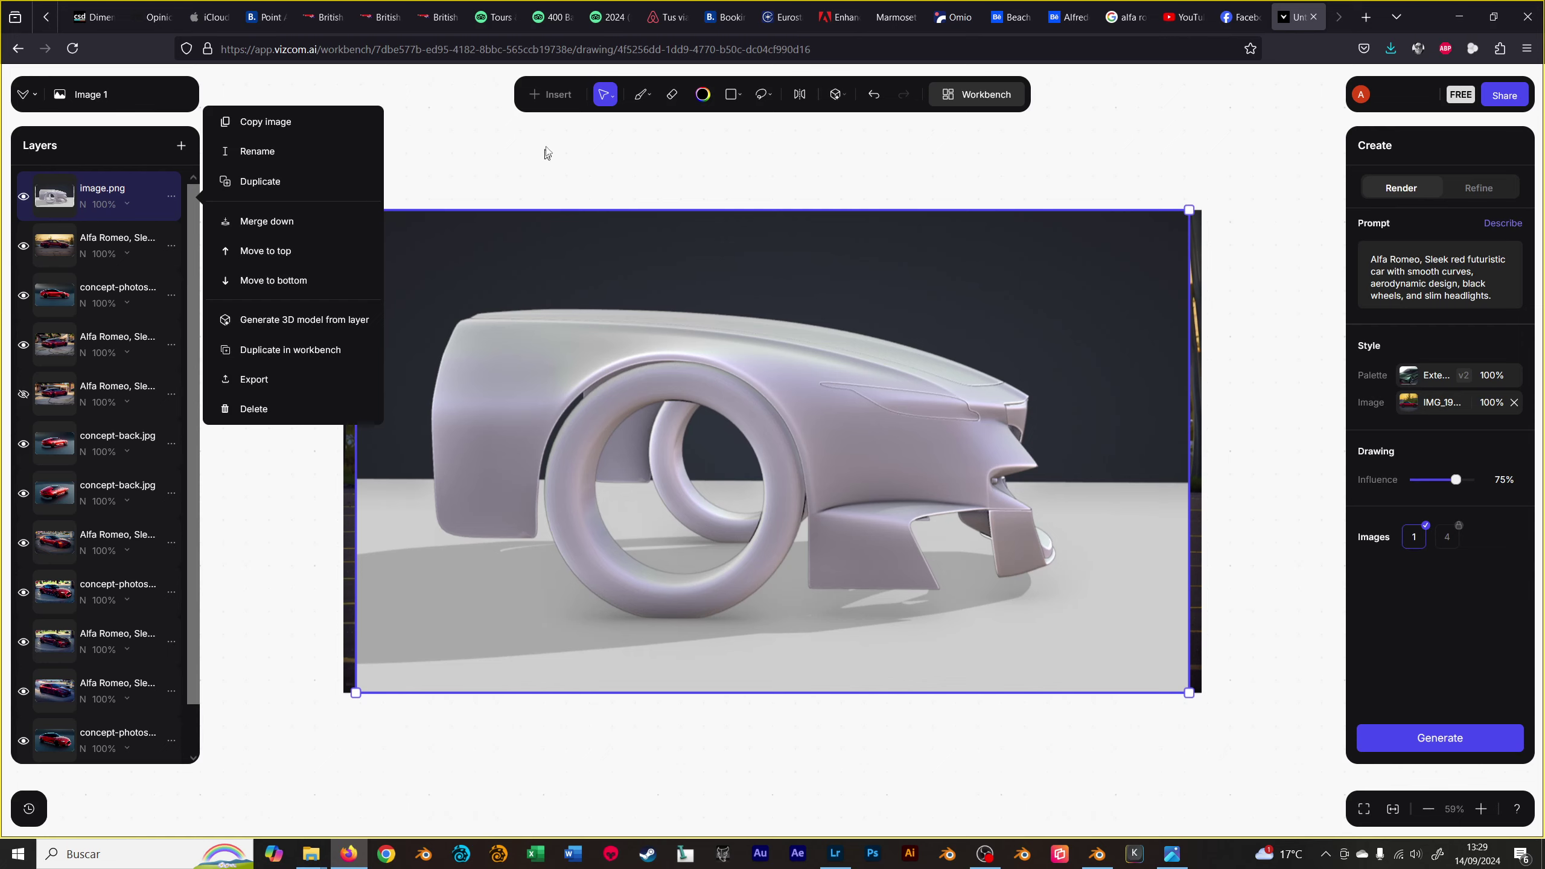
pyautogui.click(612, 97)
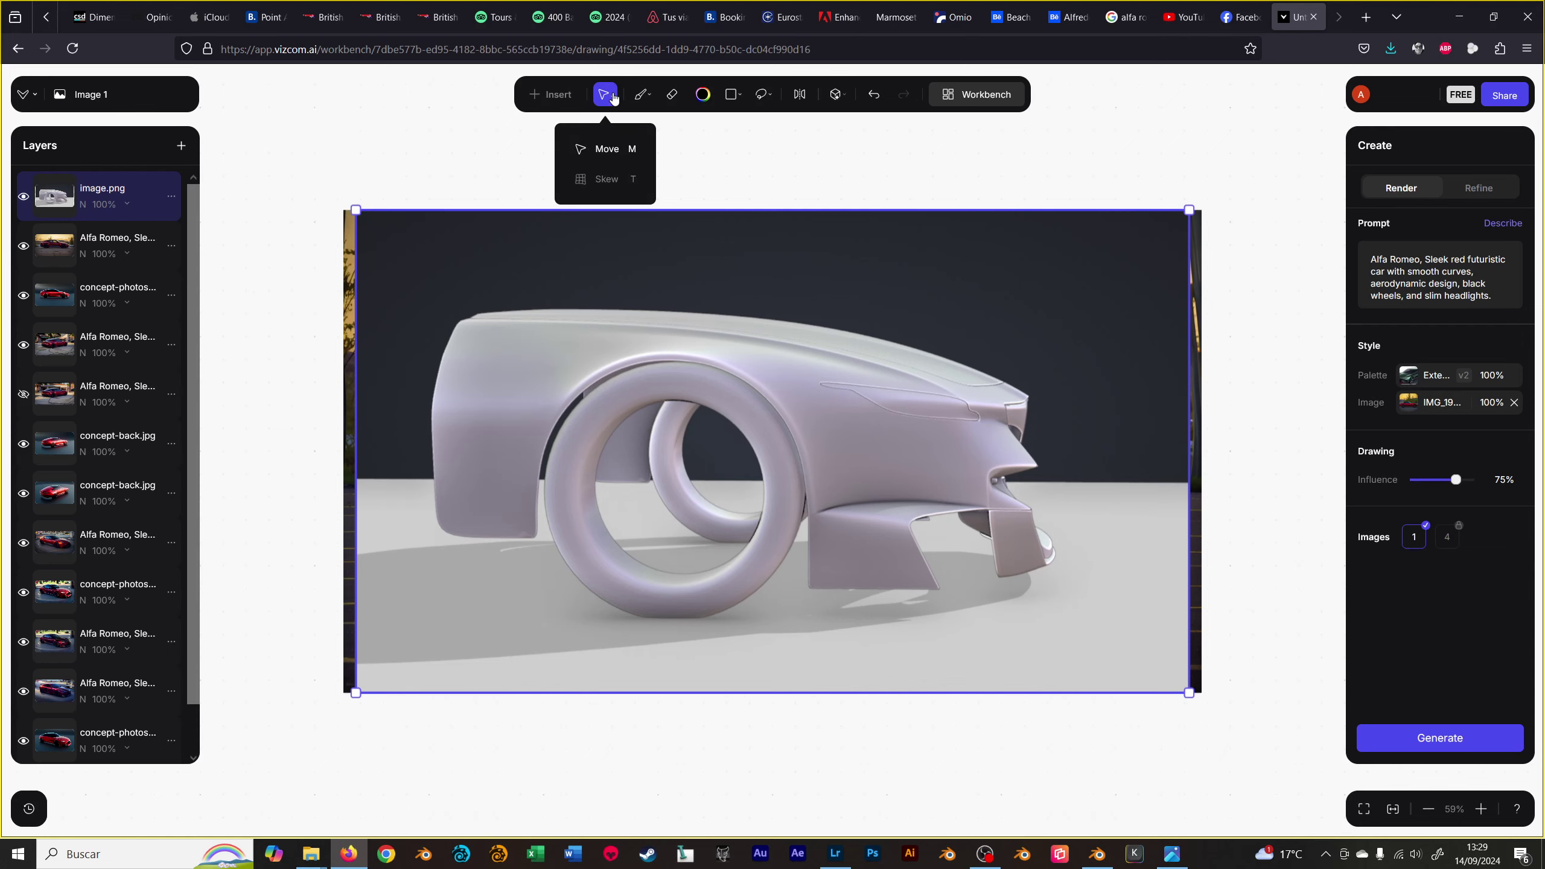
pyautogui.moveTo(356, 209); pyautogui.dragTo(759, 442)
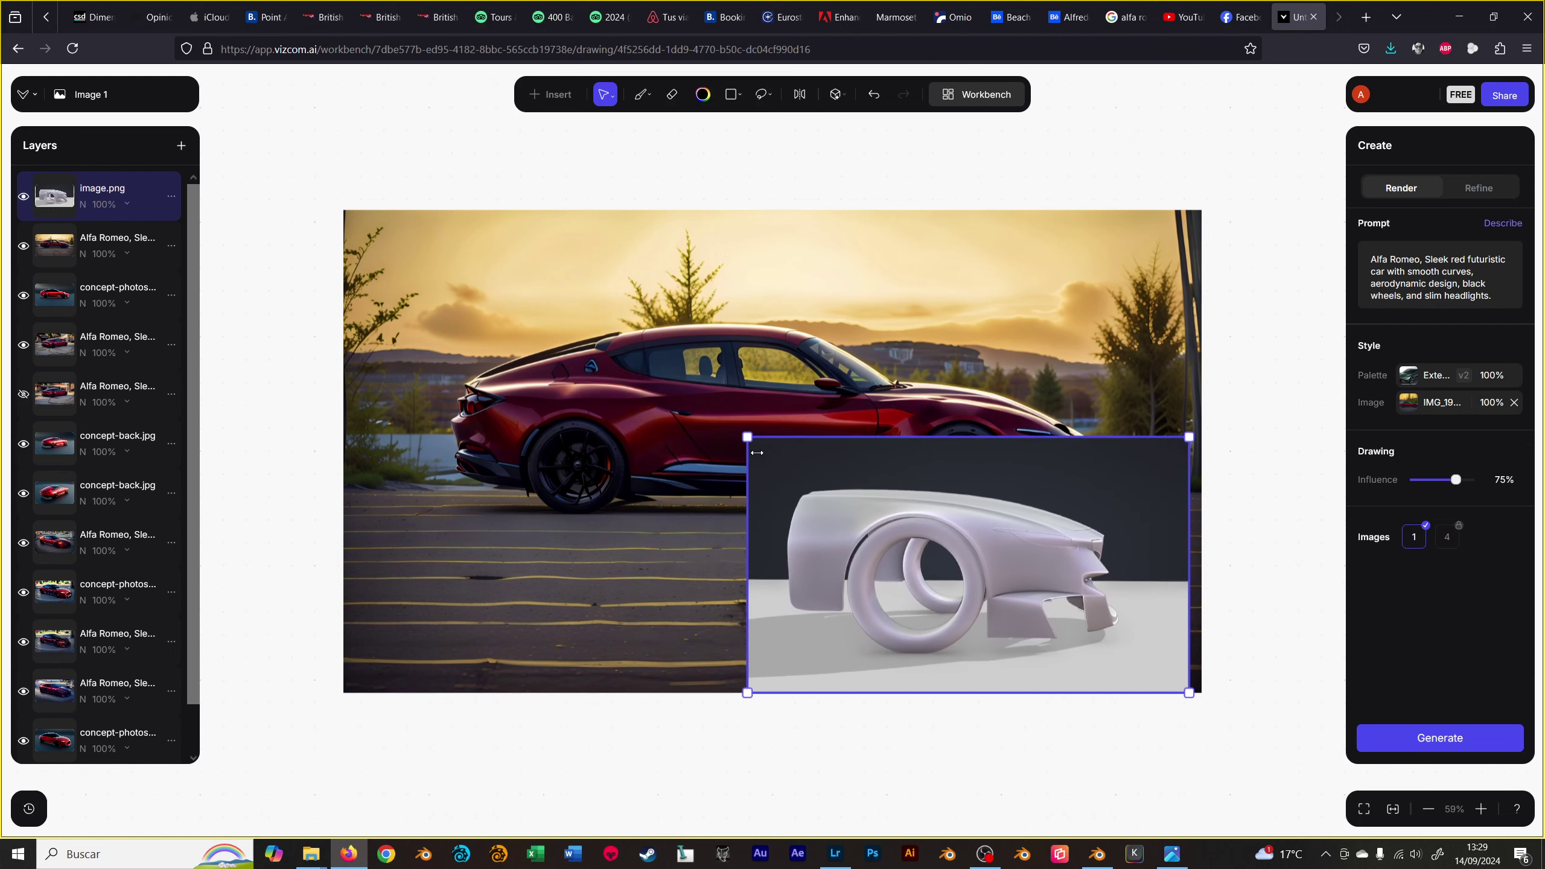
pyautogui.moveTo(1061, 571); pyautogui.dragTo(1051, 453)
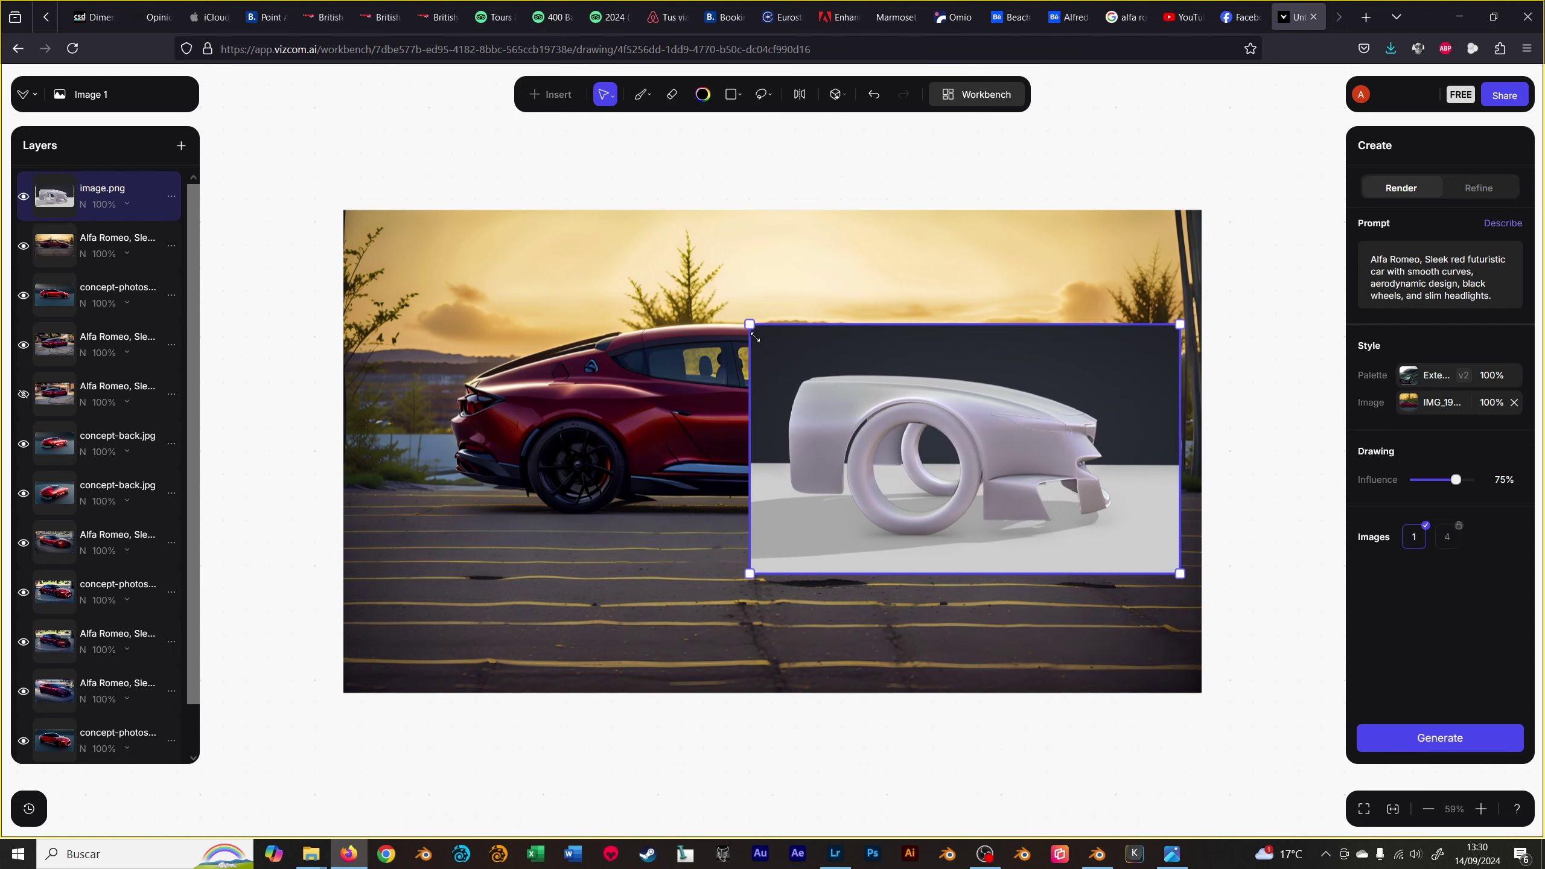
pyautogui.moveTo(750, 324); pyautogui.dragTo(831, 369)
pyautogui.moveTo(989, 433)
pyautogui.mouseDown()
pyautogui.moveTo(1004, 469)
pyautogui.moveTo(972, 413)
pyautogui.mouseUp()
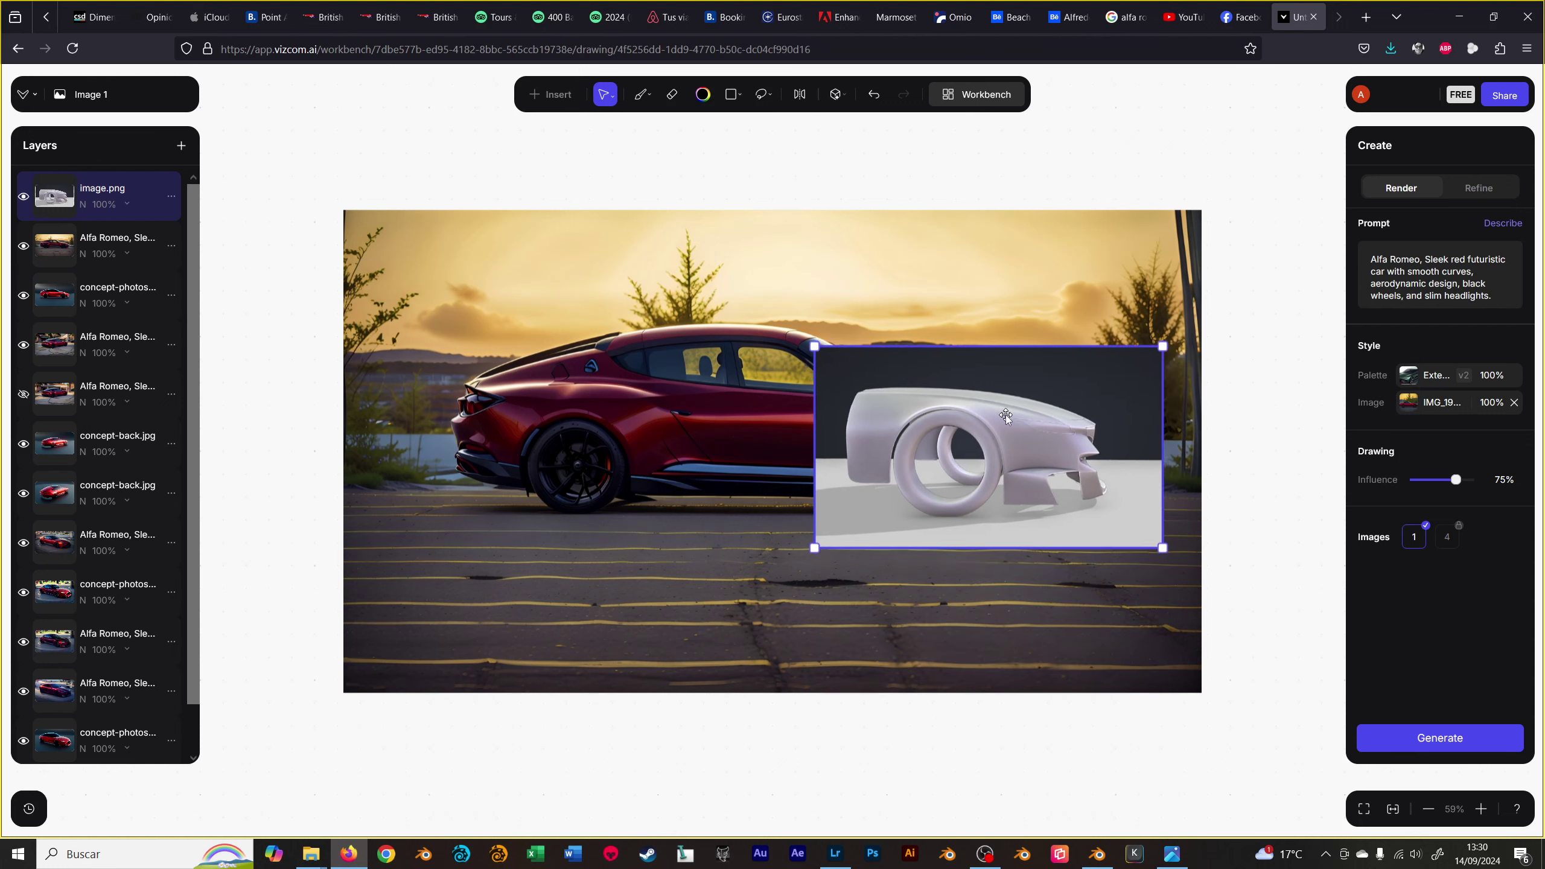
pyautogui.press('Delete')
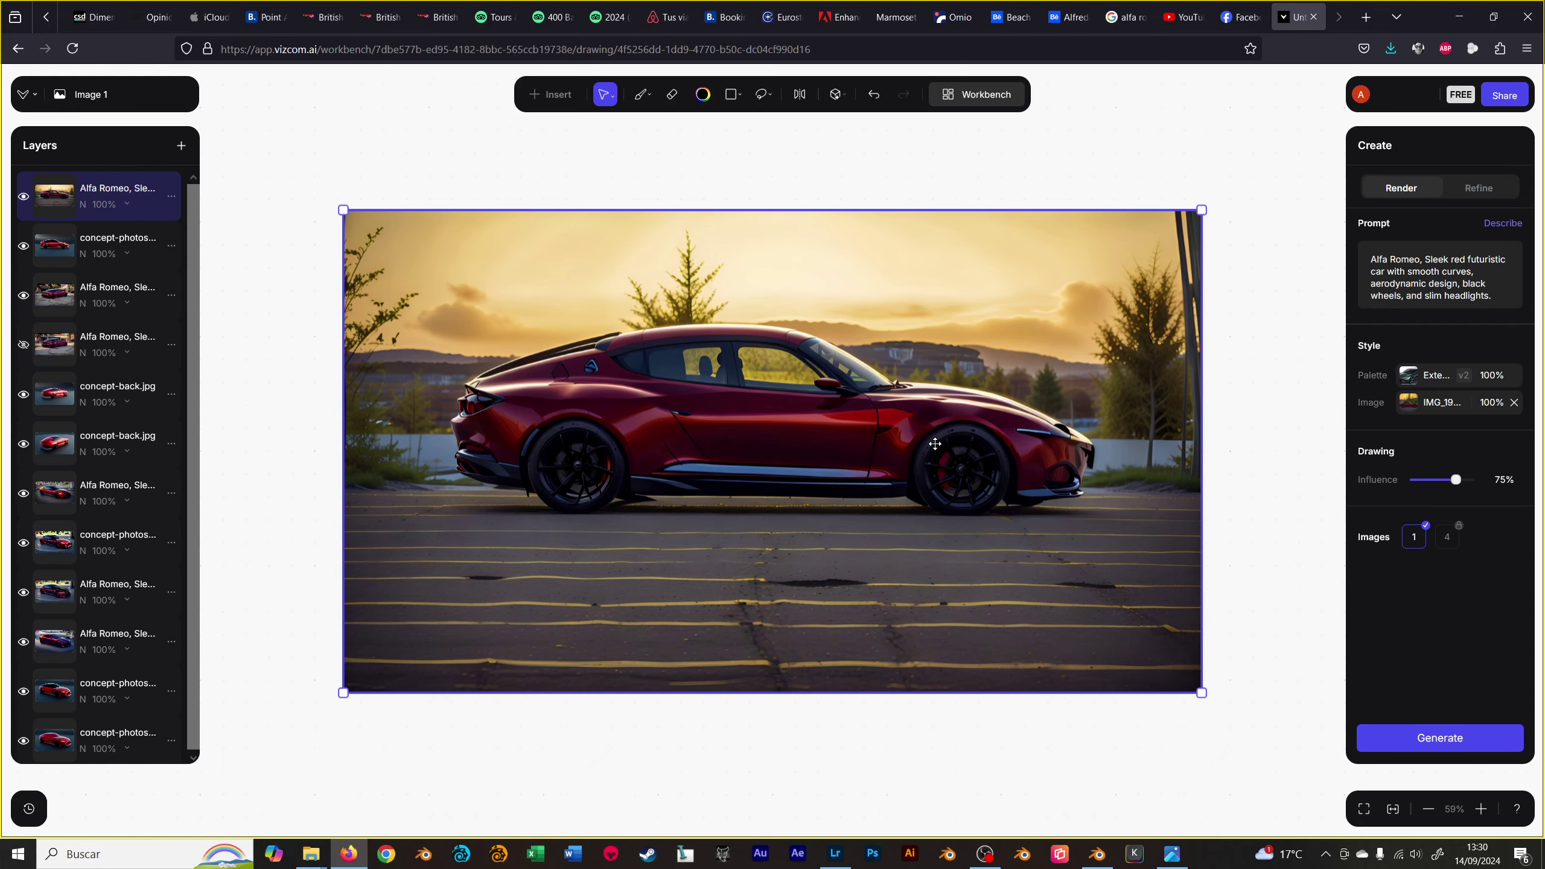
# - Drag vizcom concept 03.png from the ALFA CONCEPT folder into Blender's left side view
pyautogui.hotkey('alt', 'Tab')
pyautogui.moveTo(766, 363); pyautogui.dragTo(951, 407, button='middle')
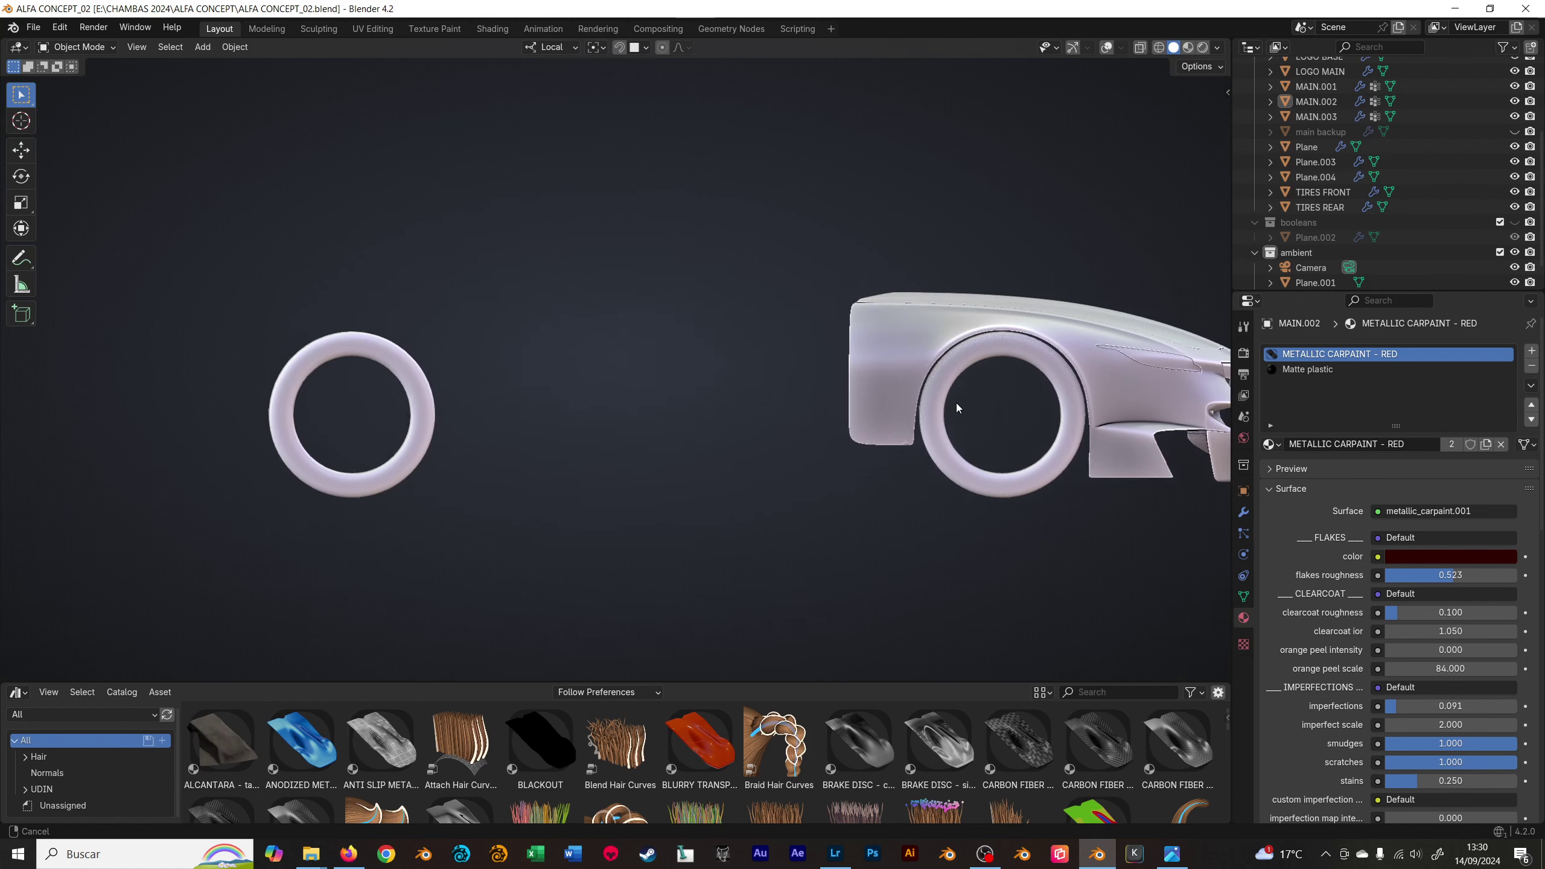
pyautogui.hotkey('alt', 'Tab')
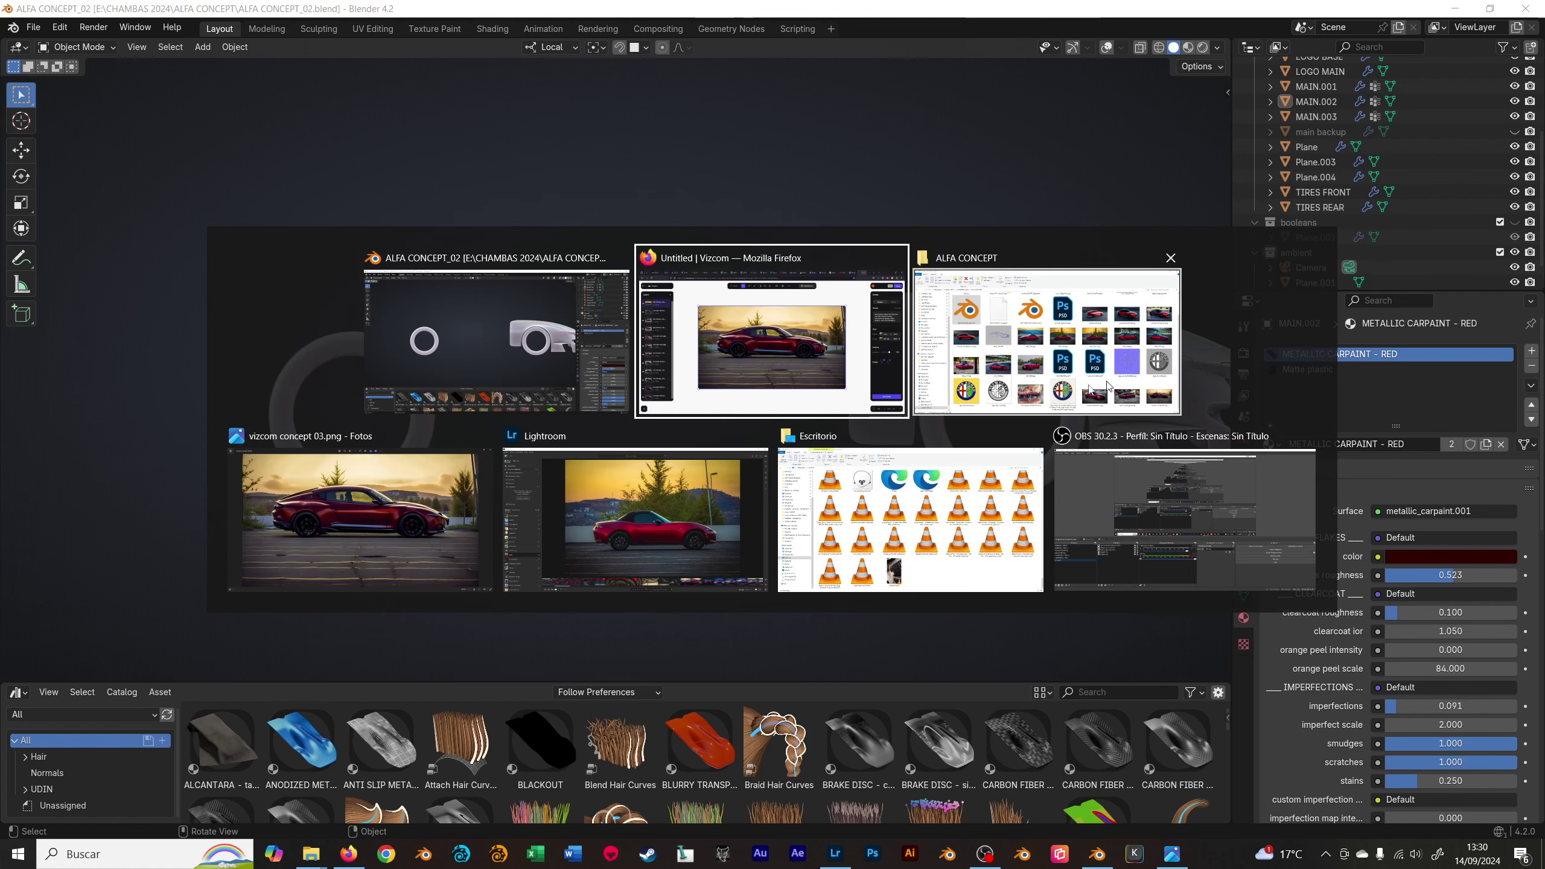
pyautogui.click(921, 513)
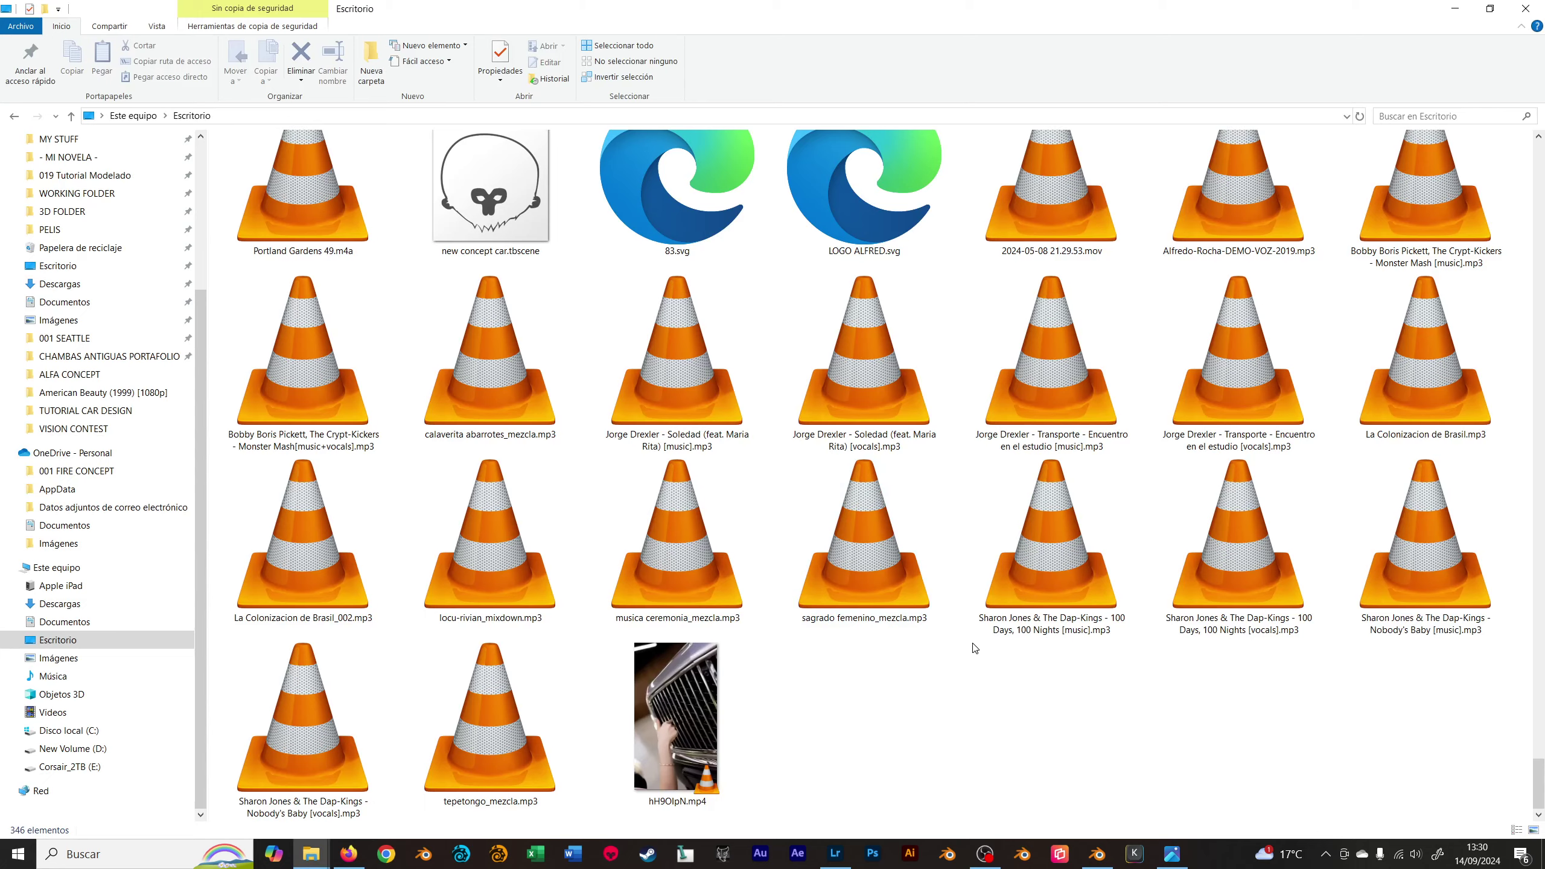
pyautogui.hotkey('alt', 'F4')
pyautogui.hotkey('alt', 'Tab')
pyautogui.click(1026, 358)
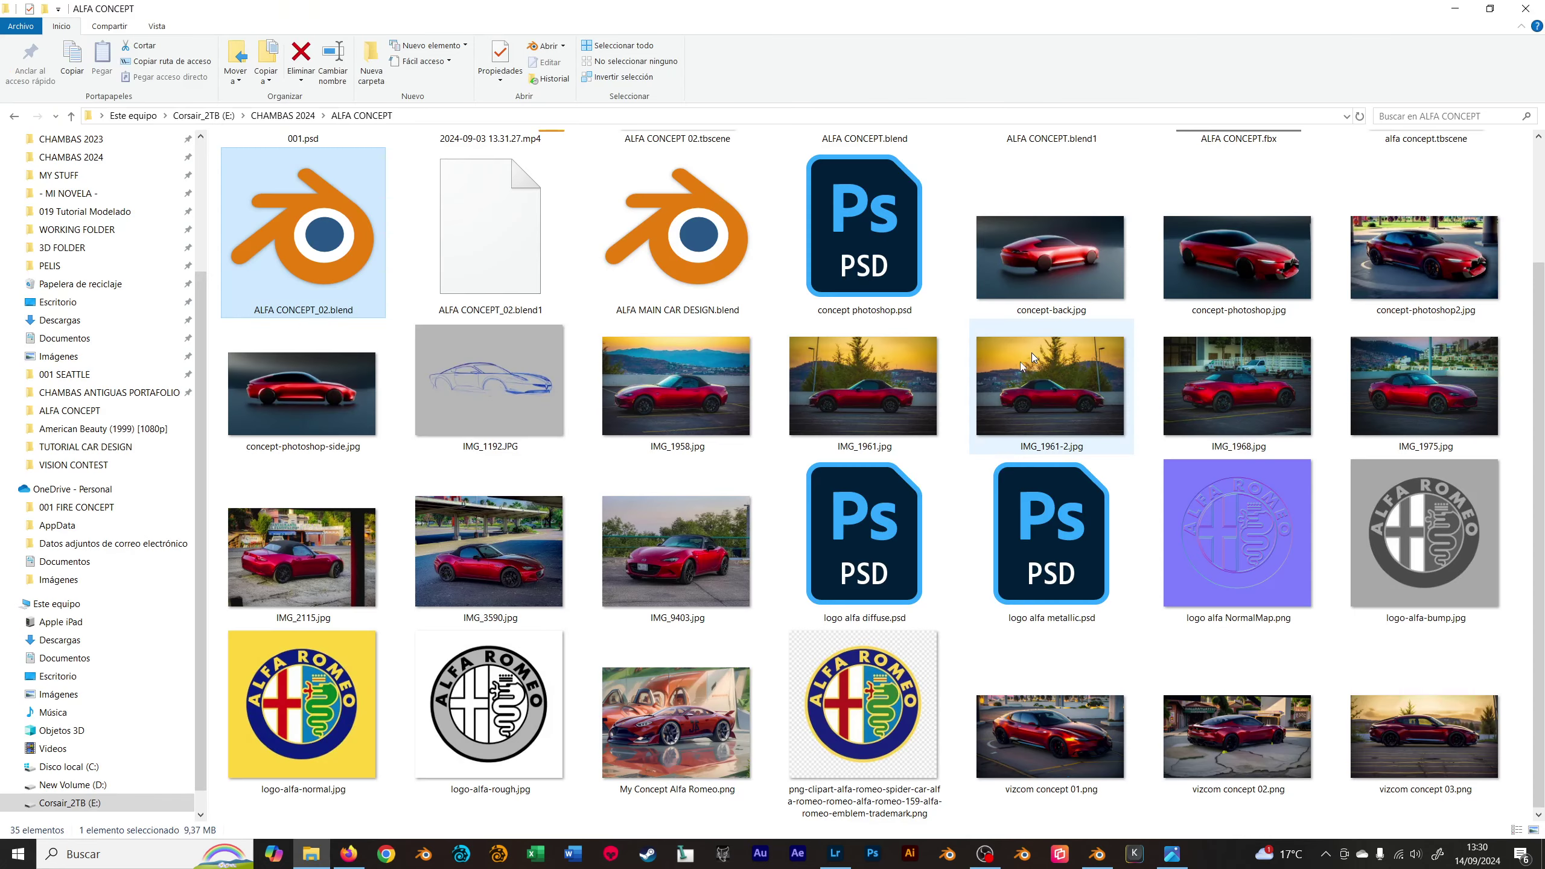
pyautogui.moveTo(1387, 741); pyautogui.dragTo(629, 378)
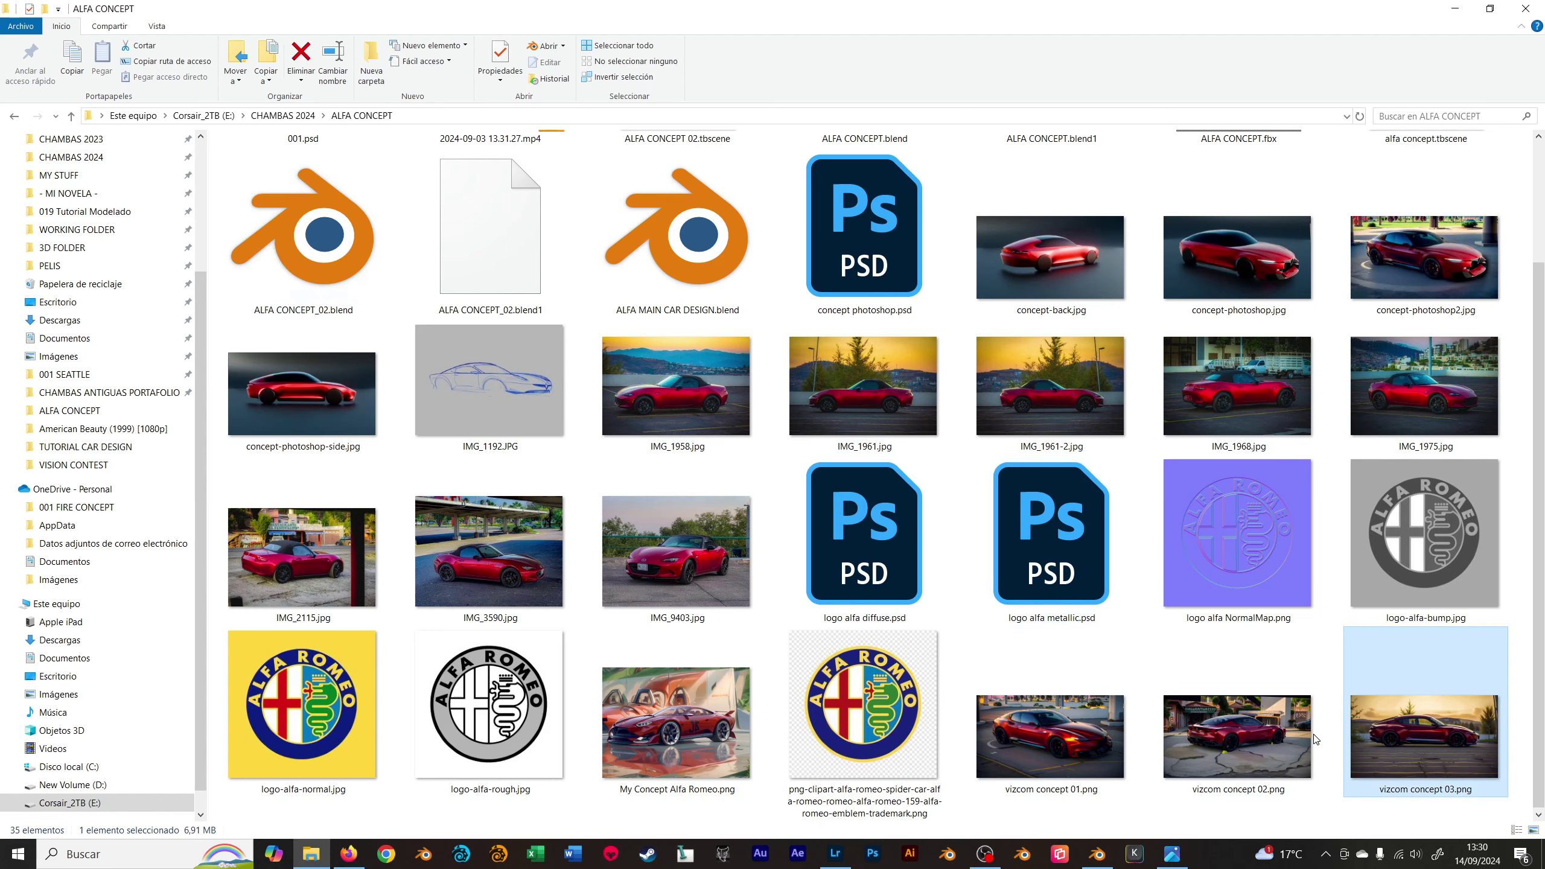
# - Roughly scale and move the reference image behind the car until the wheels line up
pyautogui.press('s')
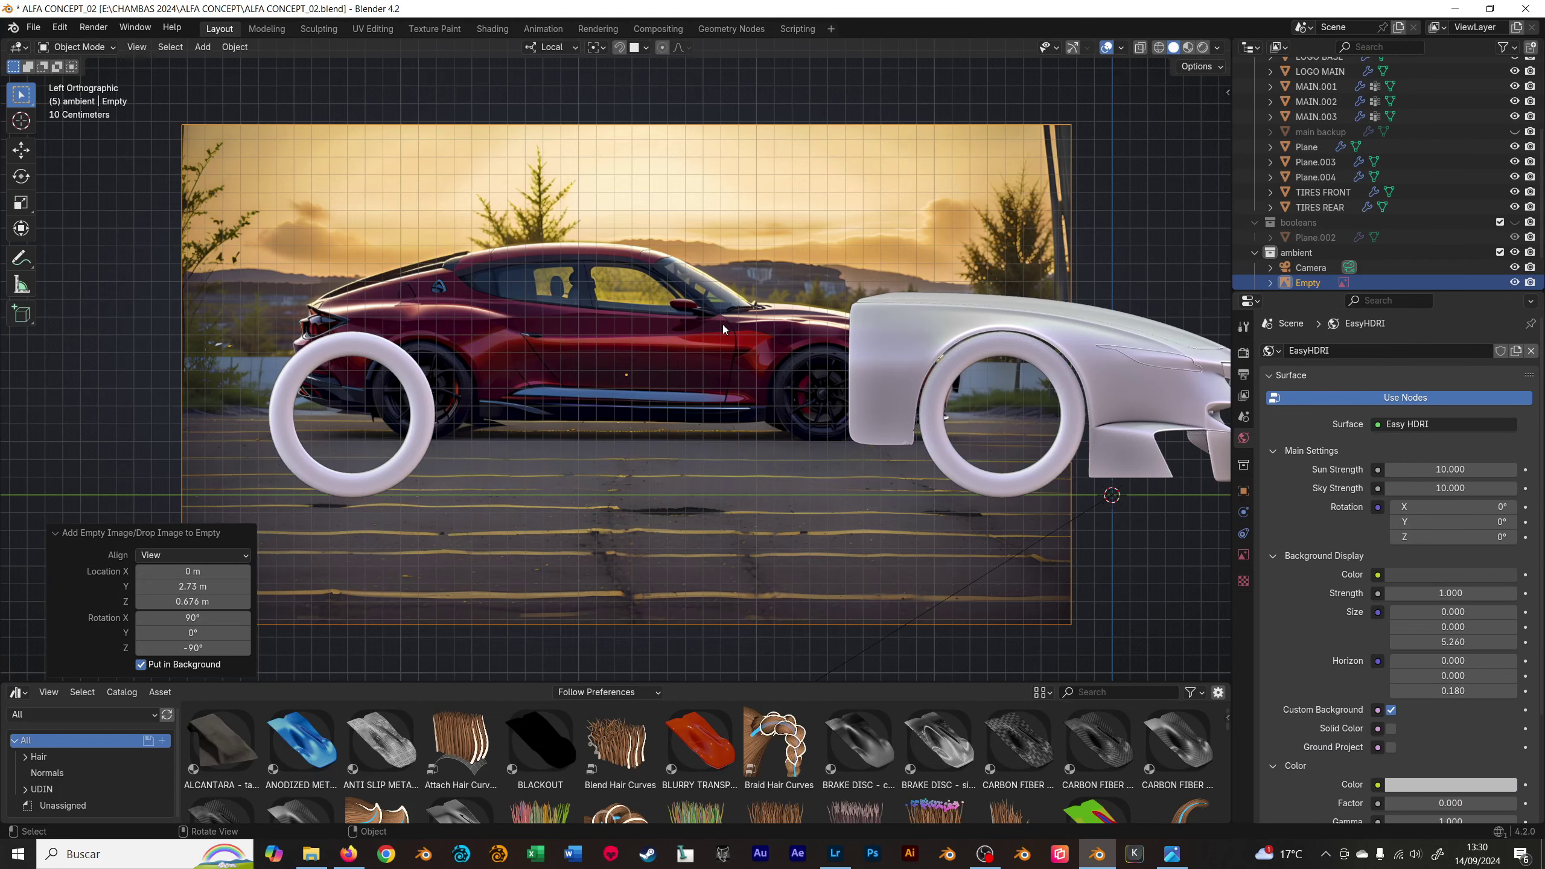
pyautogui.click(801, 258)
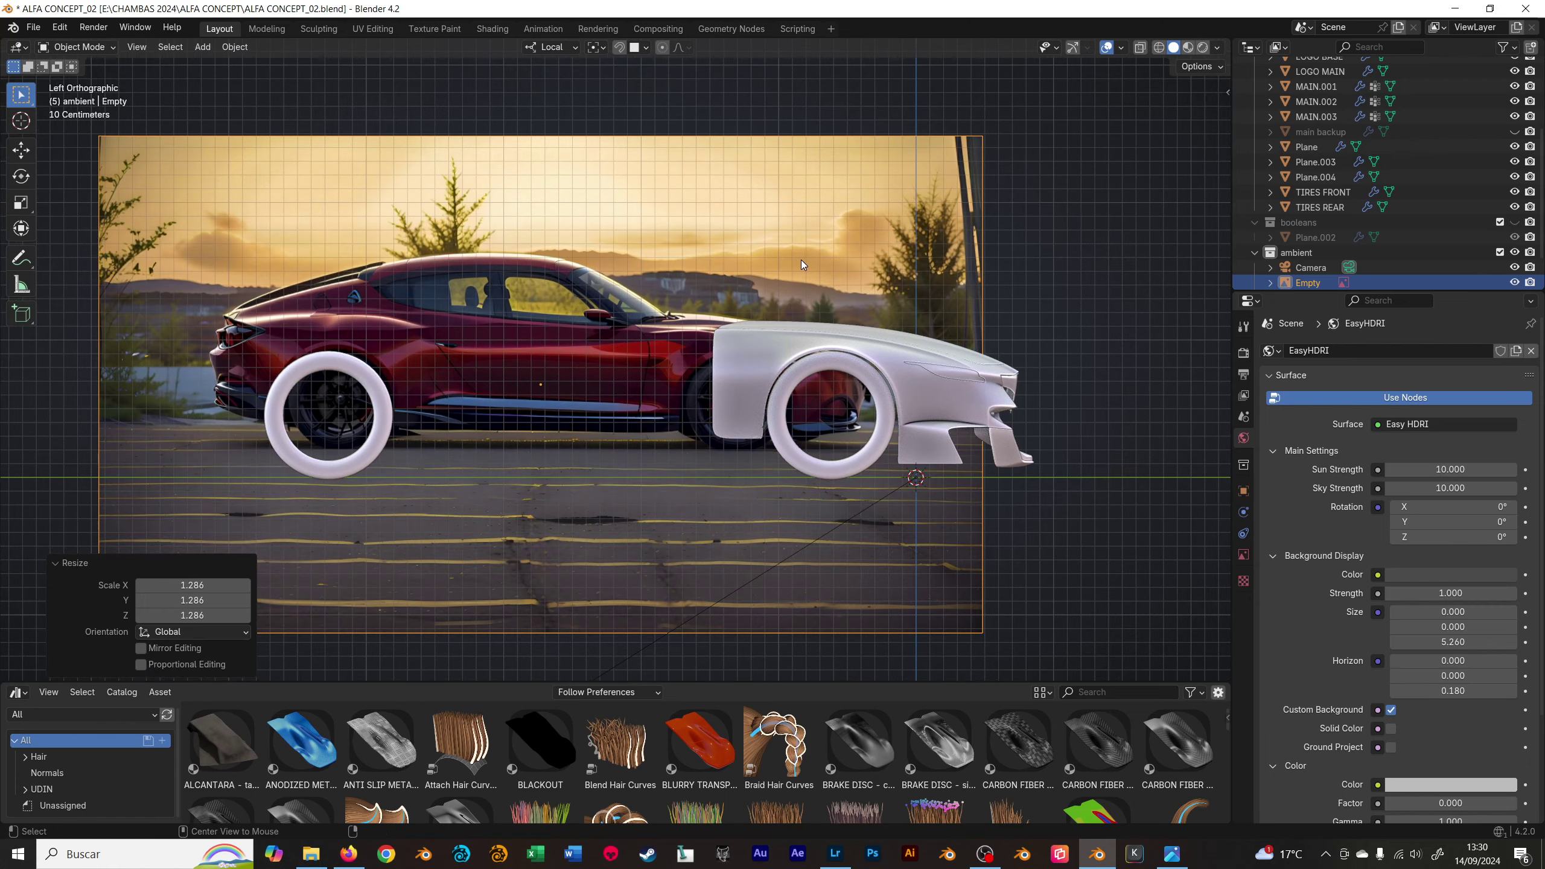
pyautogui.press('g')
pyautogui.click(858, 281)
pyautogui.press('g')
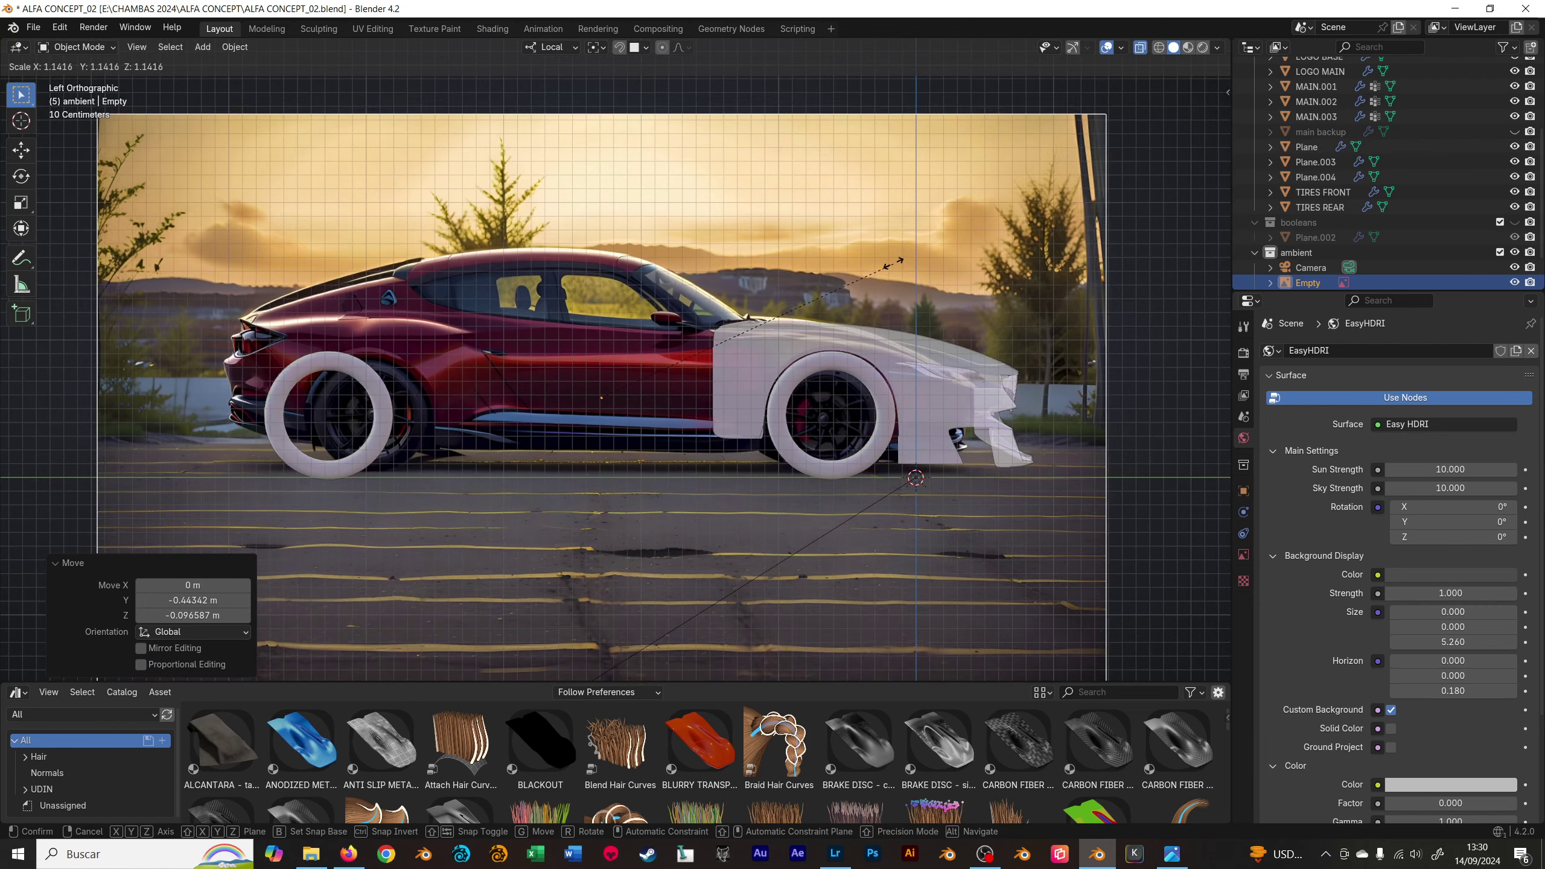
pyautogui.press('s')
pyautogui.click(913, 261)
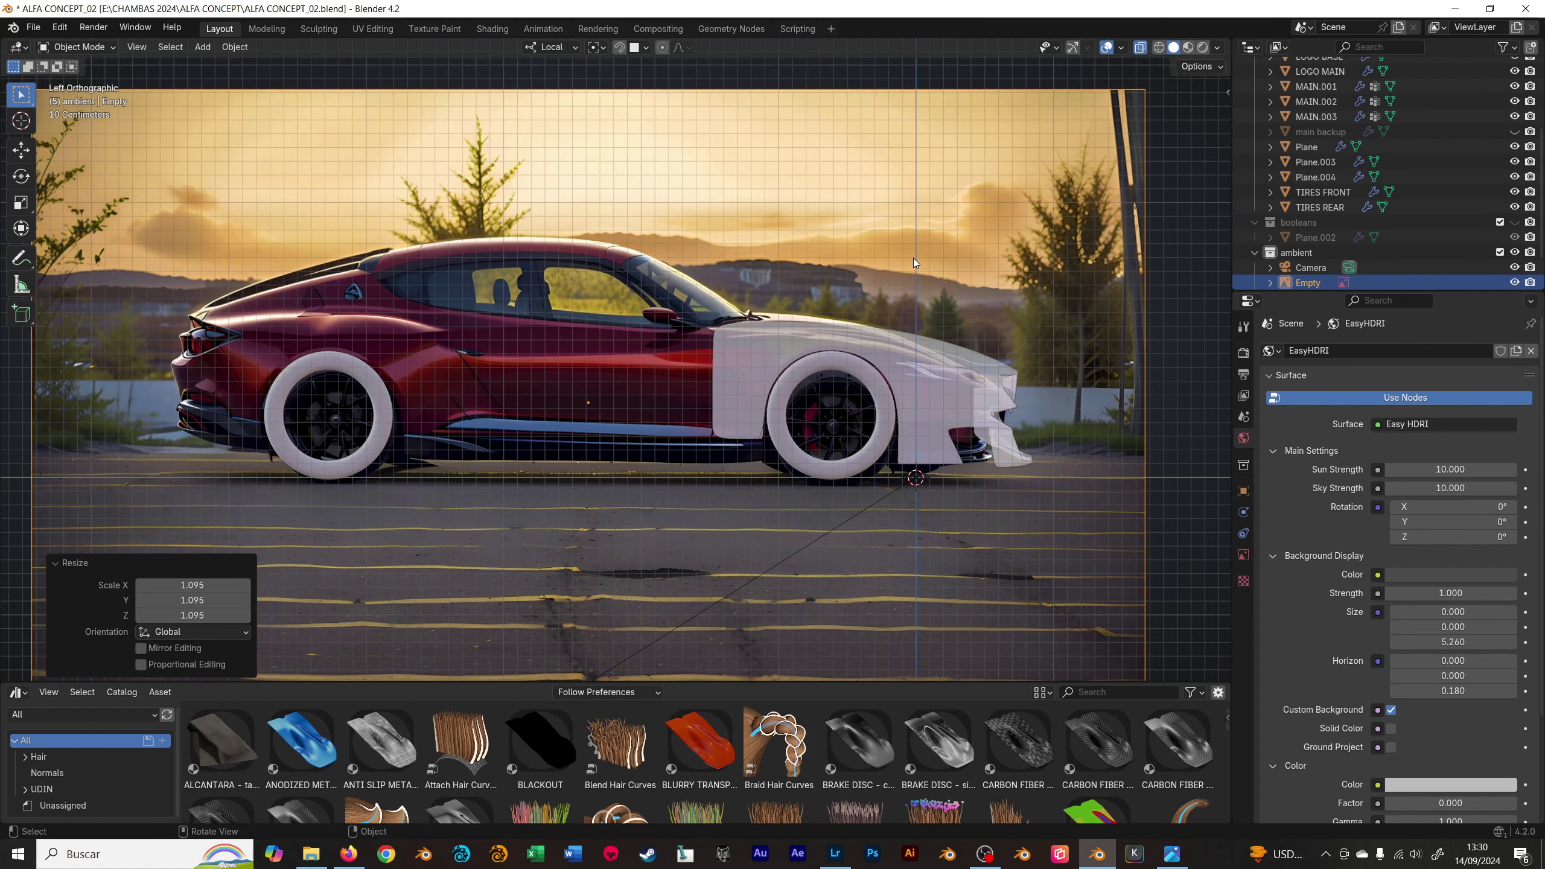
pyautogui.press('g')
pyautogui.click(949, 237)
pyautogui.press('s')
pyautogui.click(985, 207)
pyautogui.press('g')
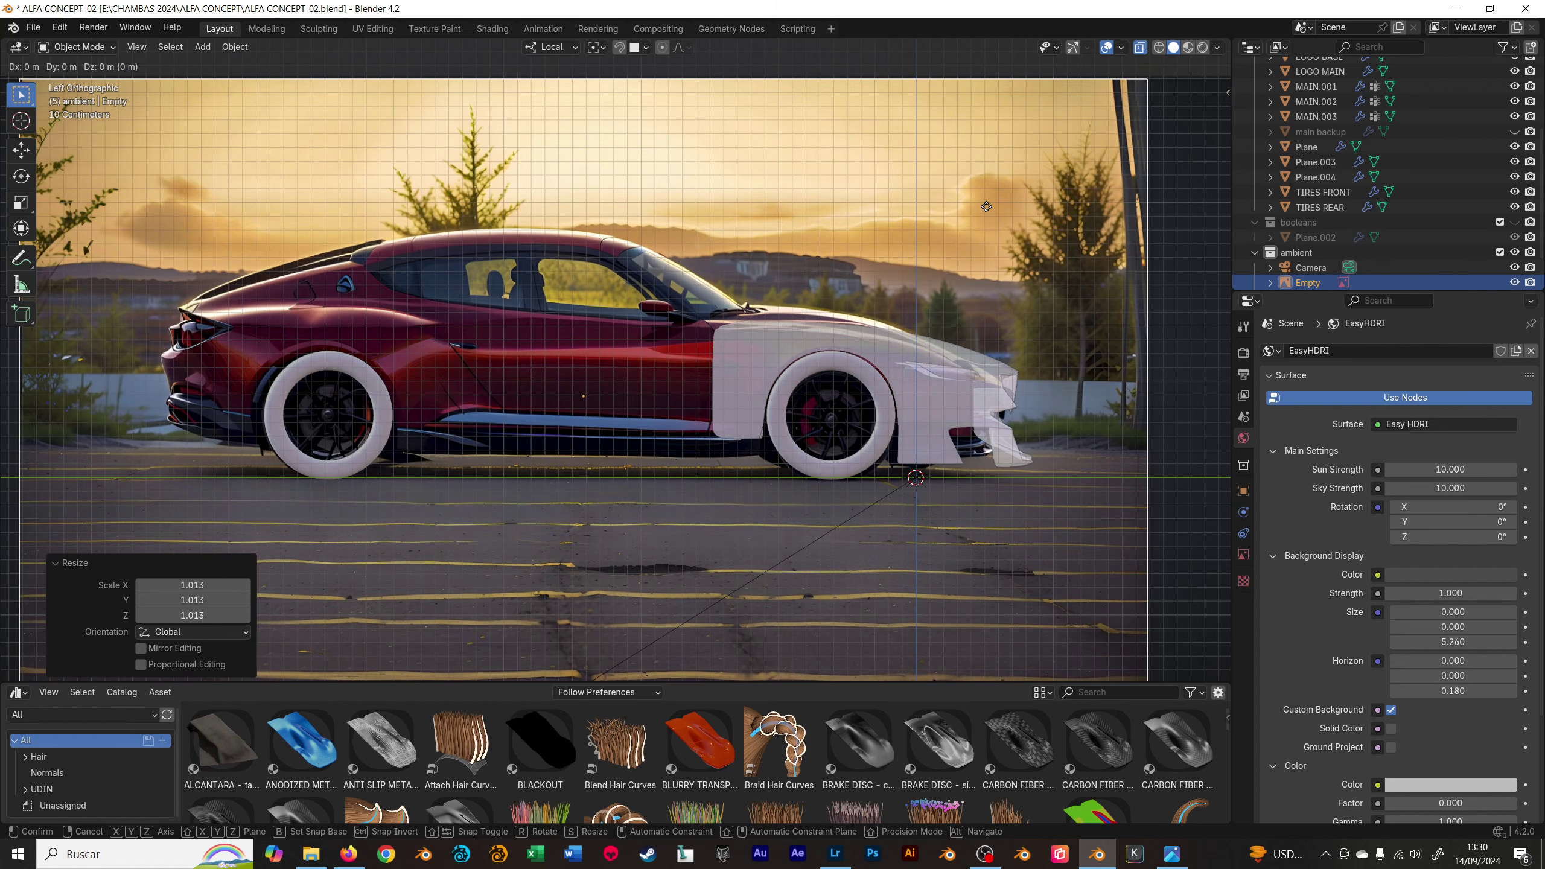
pyautogui.click(1009, 207)
# - Show the car as wireframe in a maximized viewport and refine the image's size and position
pyautogui.press('z')
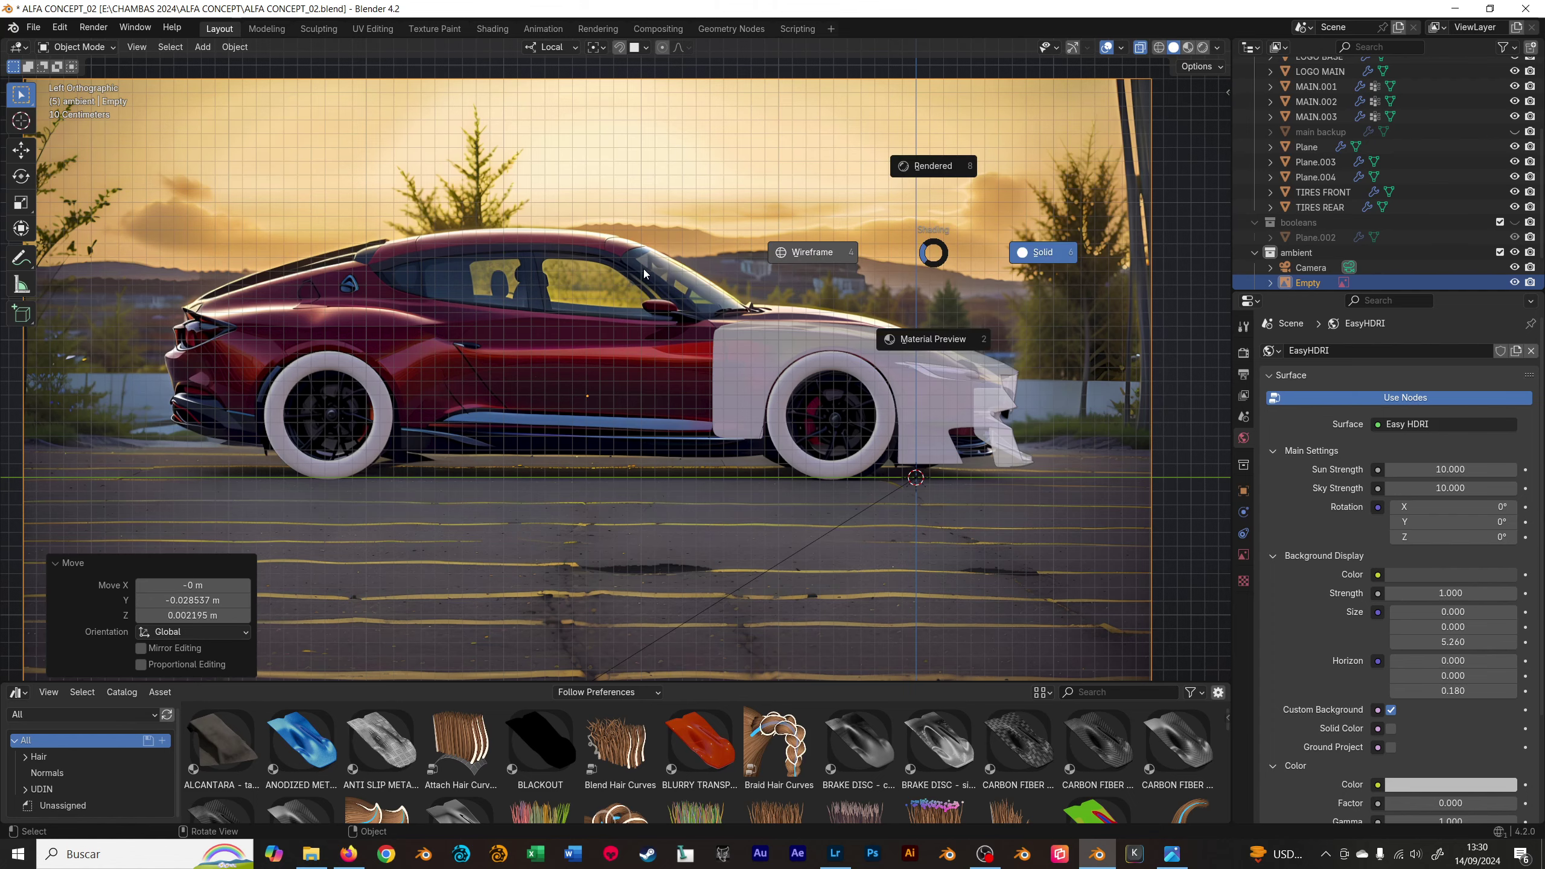
pyautogui.click(874, 258)
pyautogui.keyDown('ctrl'); pyautogui.moveTo(847, 282); pyautogui.dragTo(881, 248, button='middle'); pyautogui.keyUp('ctrl')
pyautogui.hotkey('ctrl', 'space')
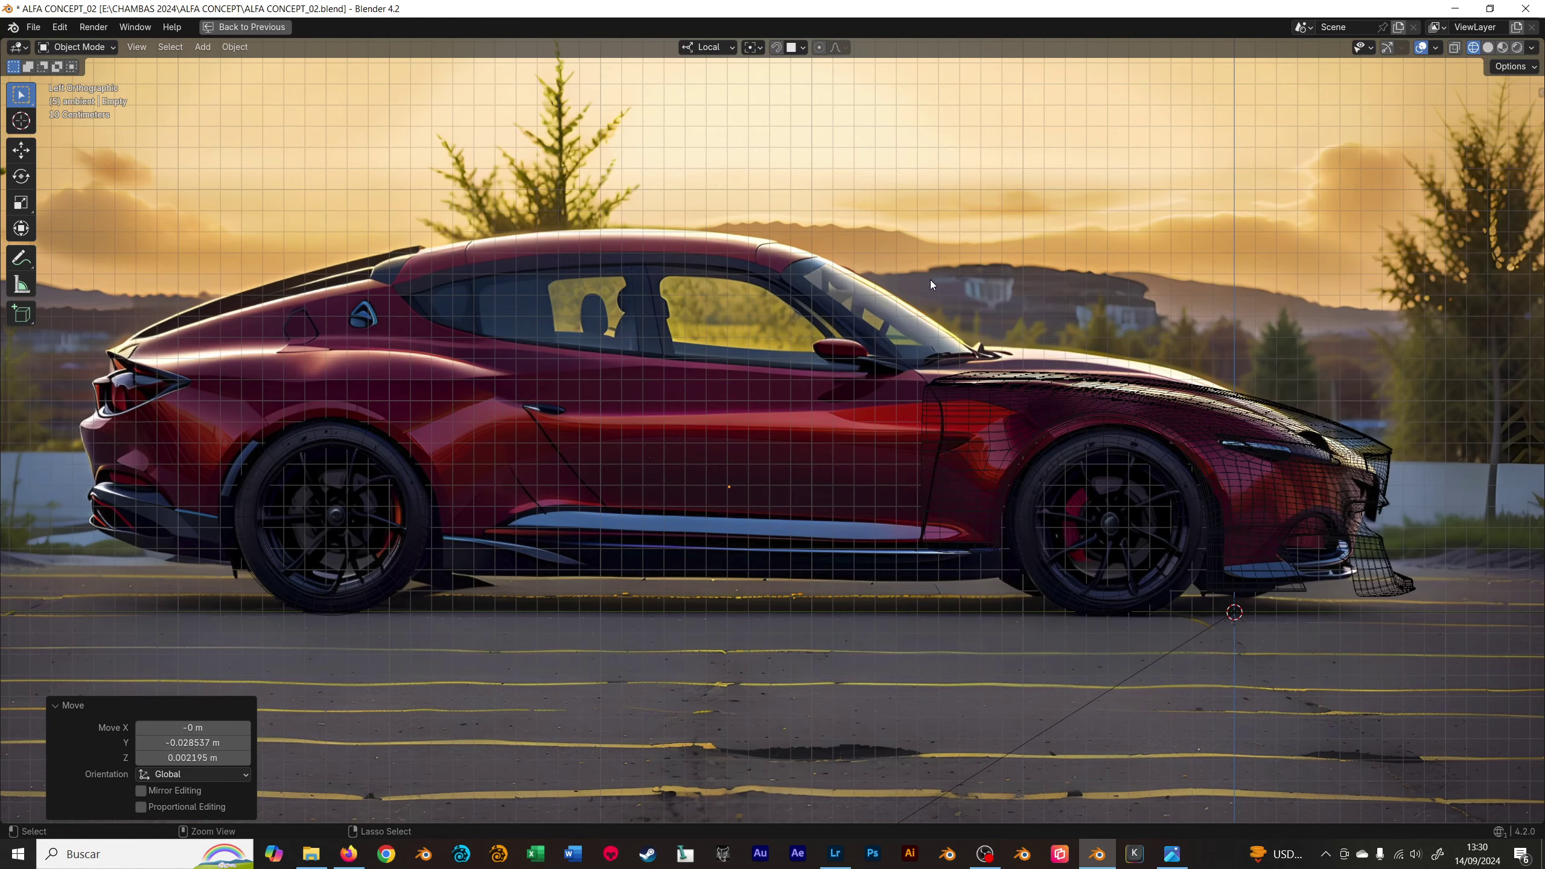
pyautogui.scroll(2, 1027, 328)
pyautogui.scroll(2, 1089, 301)
pyautogui.press('s')
pyautogui.click(1150, 273)
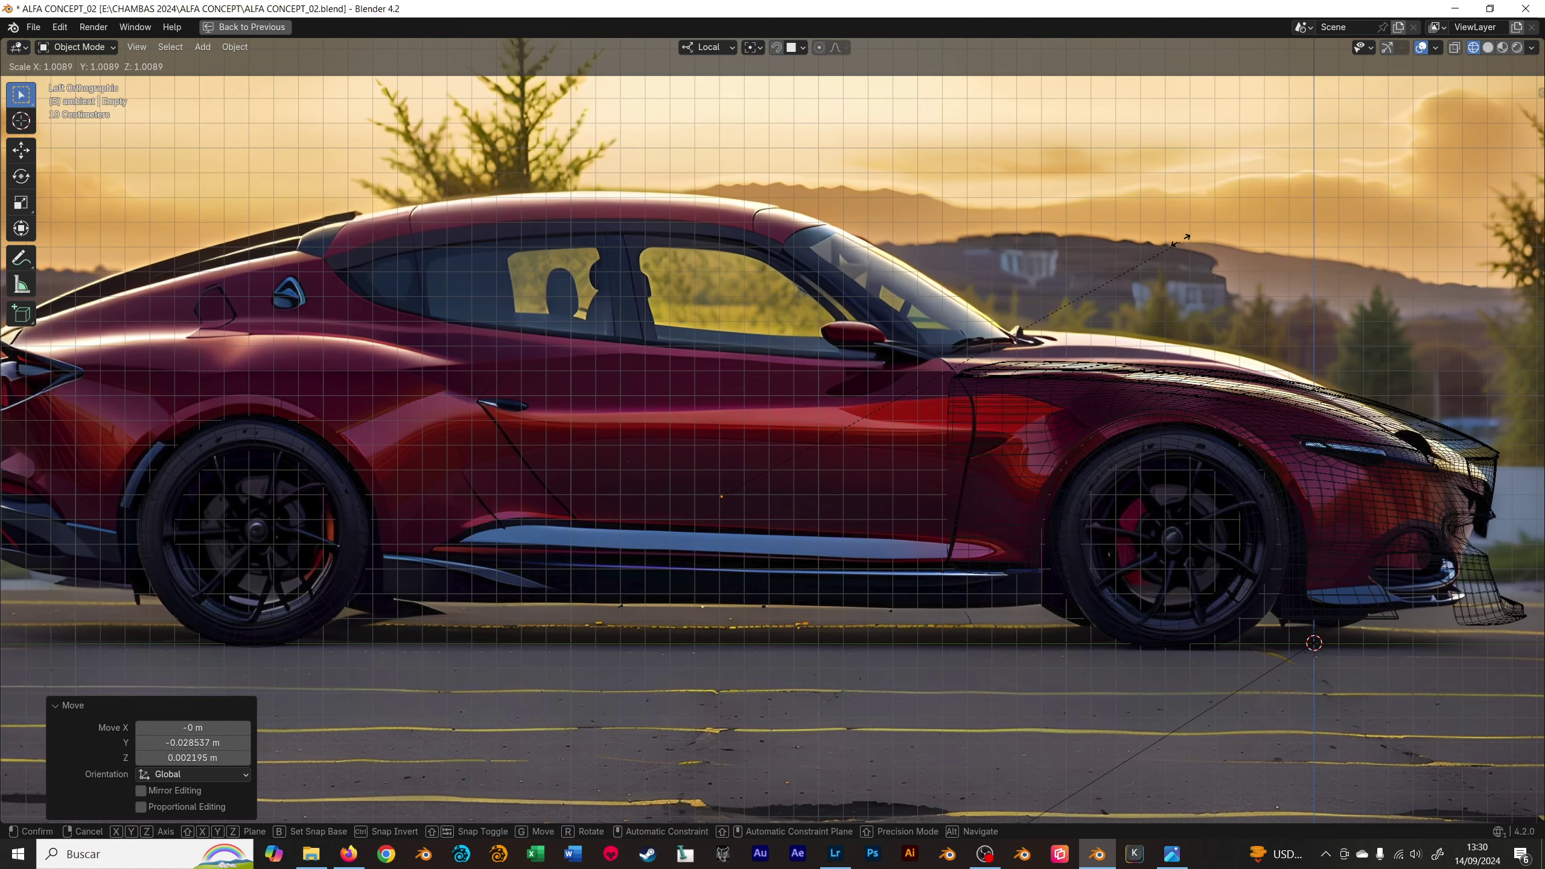
pyautogui.press('g')
pyautogui.click(1220, 234)
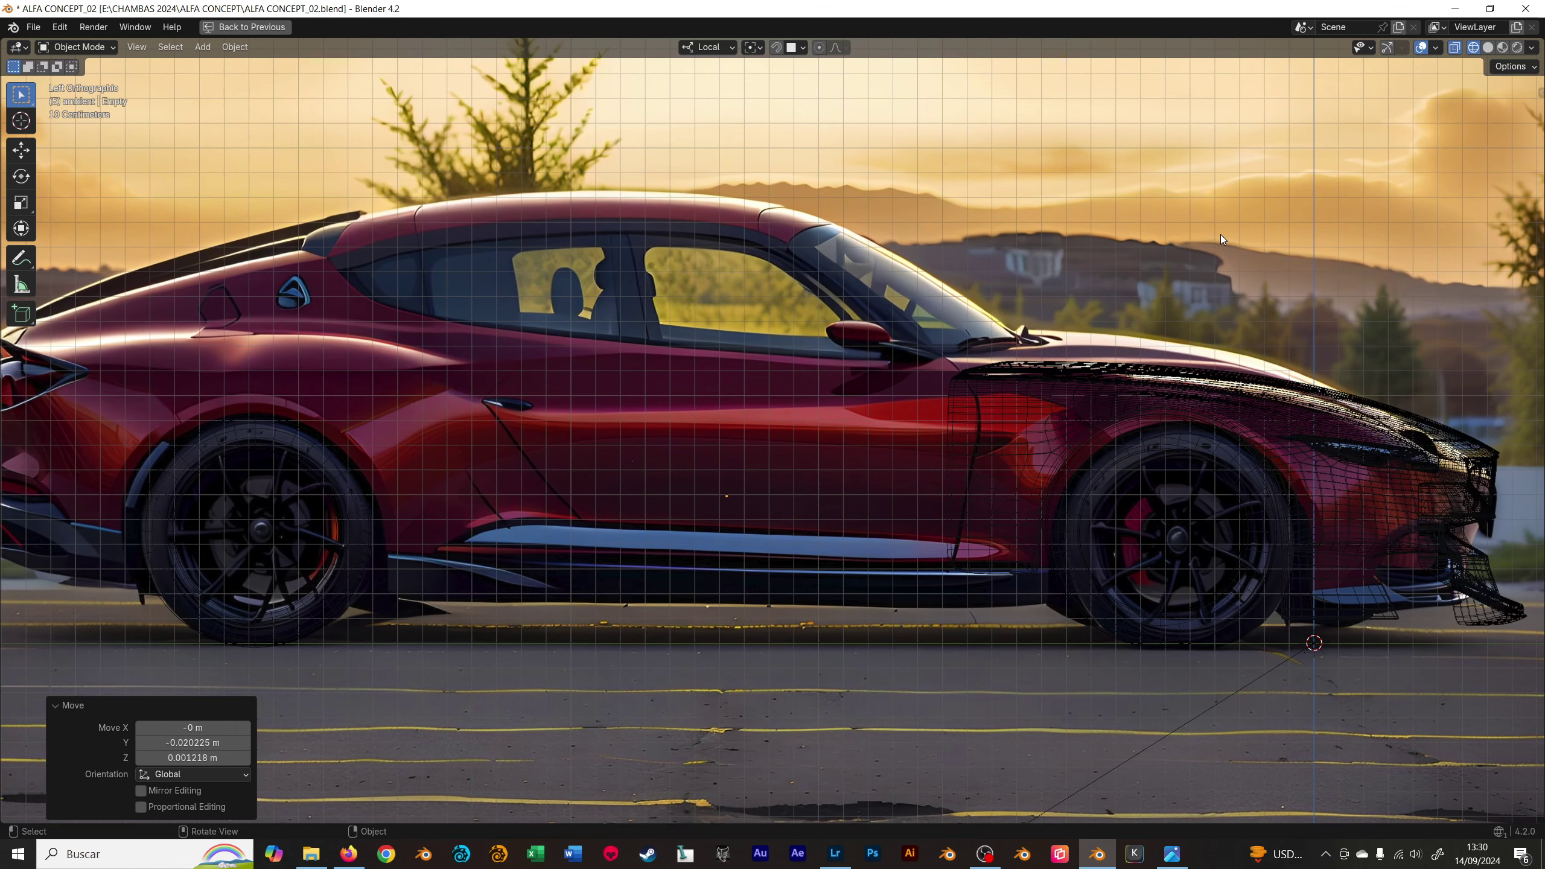
# - Scale the reference image to 0.464 along Z, then restore the full workspace layout
pyautogui.keyDown('shift'); pyautogui.moveTo(1074, 213); pyautogui.dragTo(1027, 222, button='middle'); pyautogui.keyUp('shift')
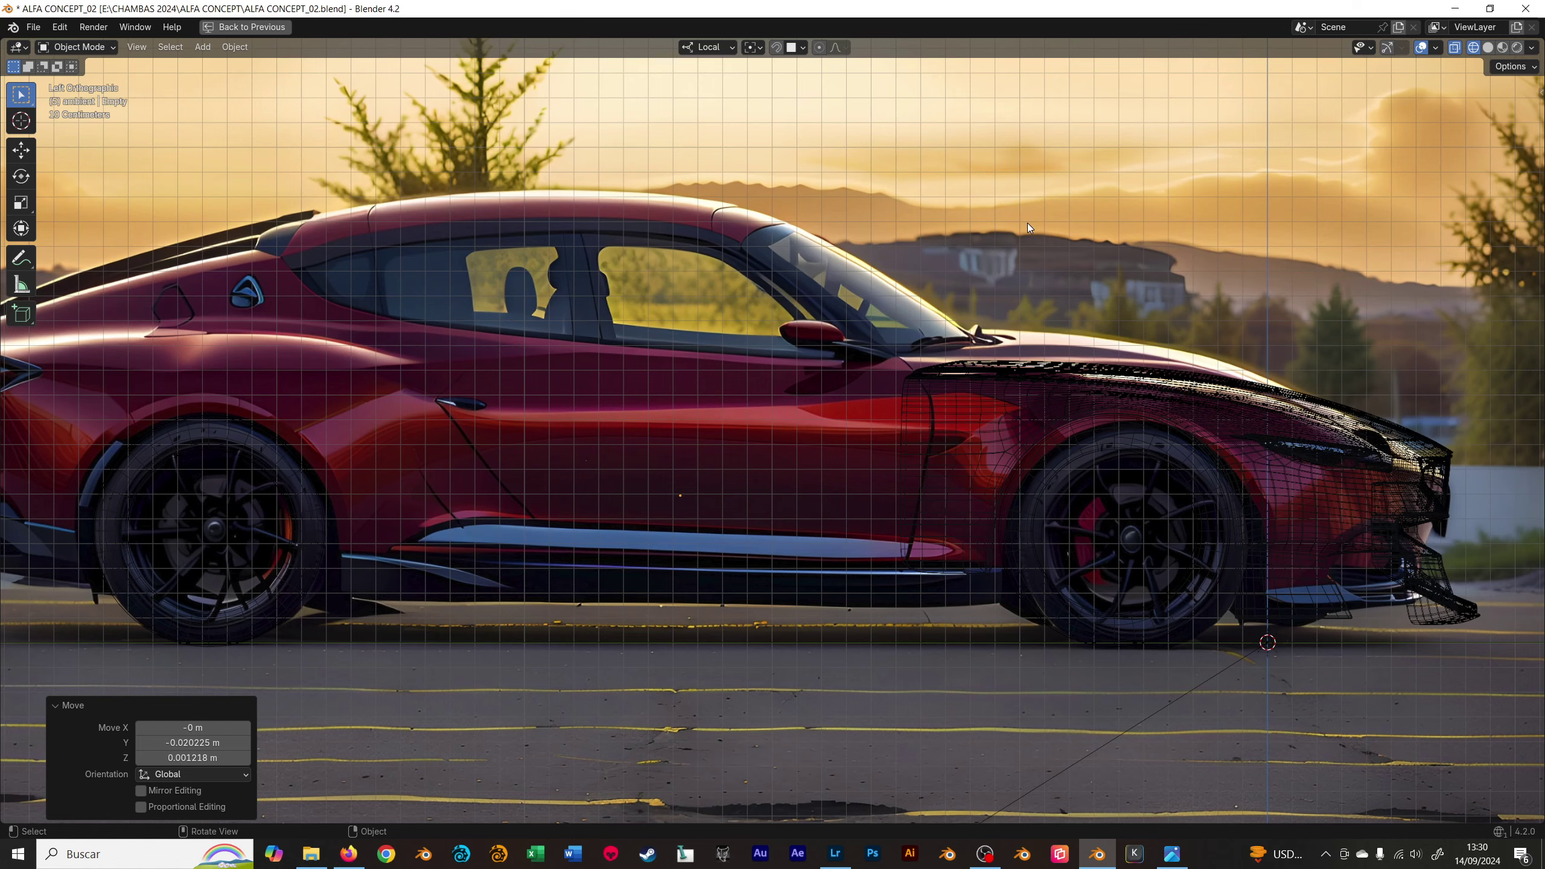
pyautogui.scroll(-2, 1027, 225)
pyautogui.press('s')
pyautogui.press('z')
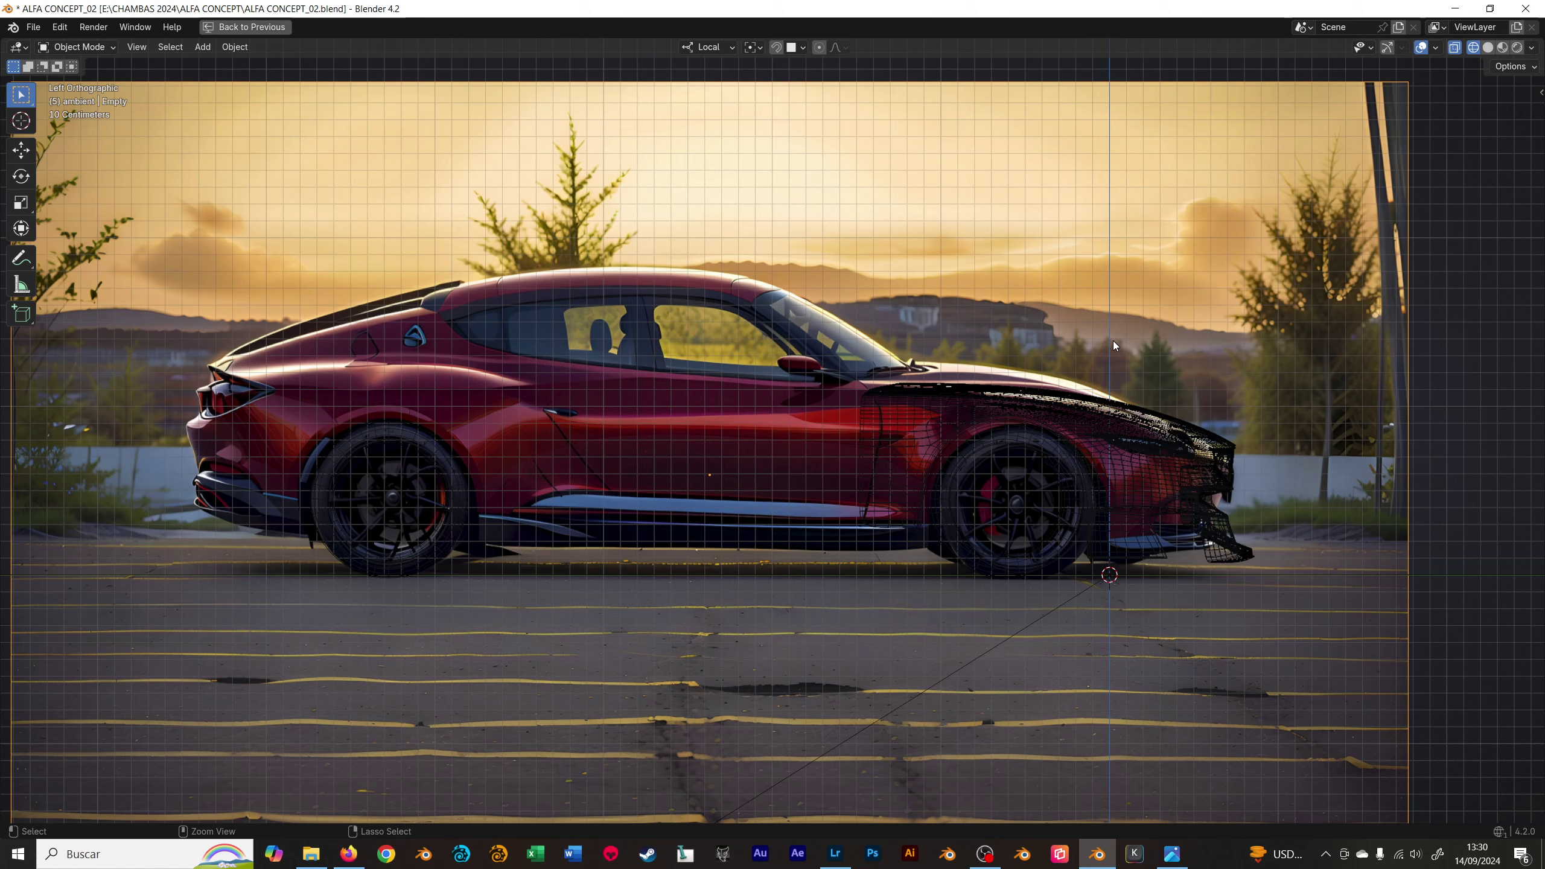
pyautogui.moveTo(1112, 341)
pyautogui.keyDown('ctrl'); pyautogui.mouseDown(button='middle')
pyautogui.moveTo(1132, 314)
pyautogui.moveTo(999, 459)
pyautogui.moveTo(1011, 386)
pyautogui.mouseUp(button='middle'); pyautogui.keyUp('ctrl')
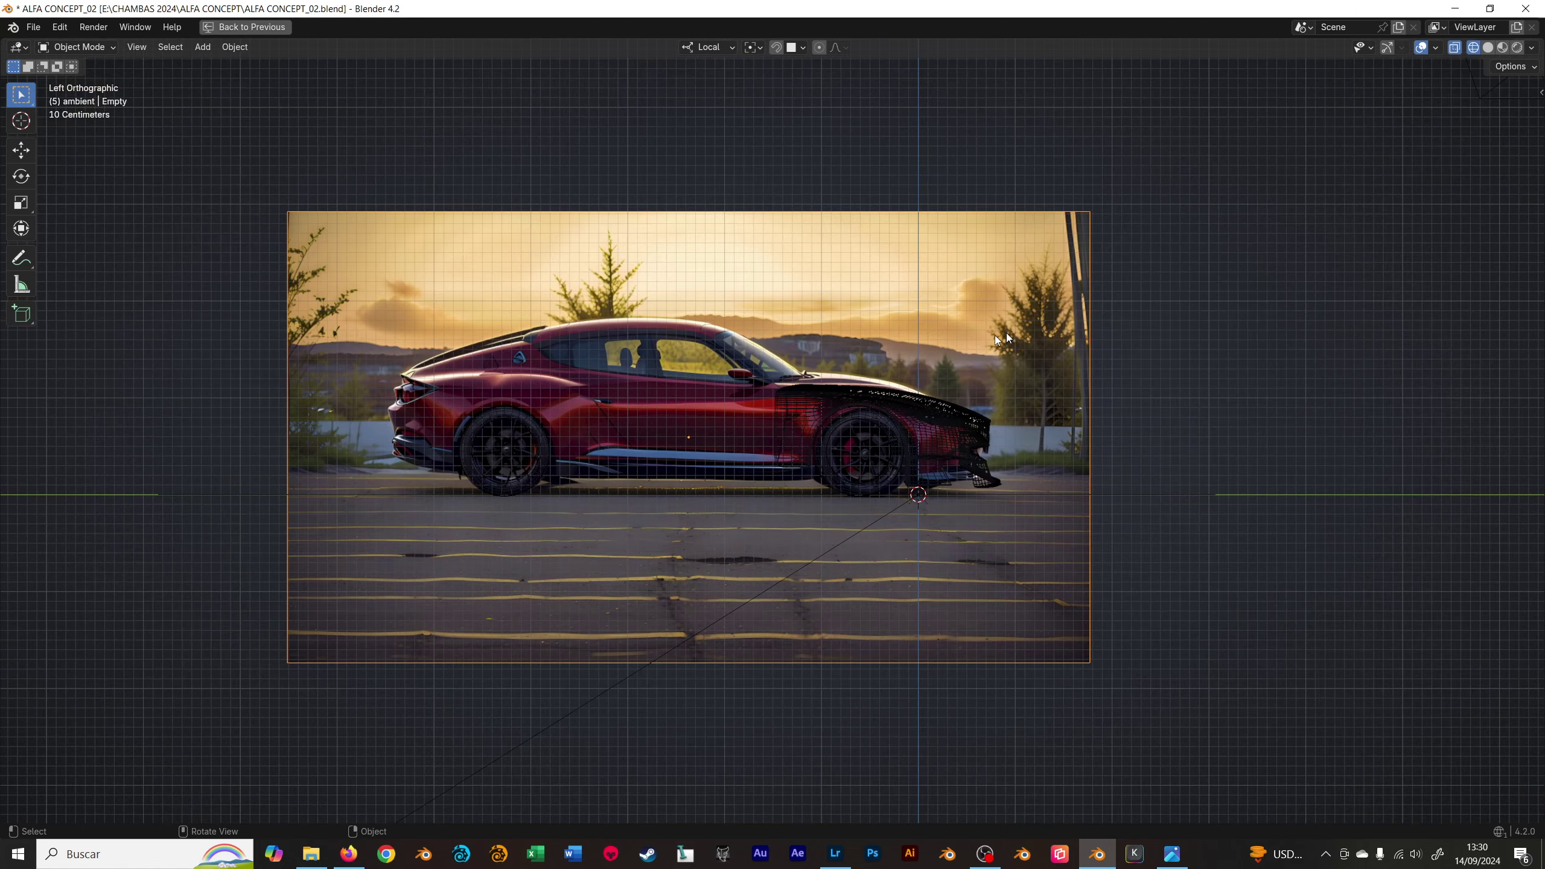
pyautogui.keyDown('ctrl'); pyautogui.moveTo(1121, 354); pyautogui.dragTo(1101, 270, button='middle'); pyautogui.keyUp('ctrl')
pyautogui.press('s')
pyautogui.press('z')
pyautogui.click(1101, 316)
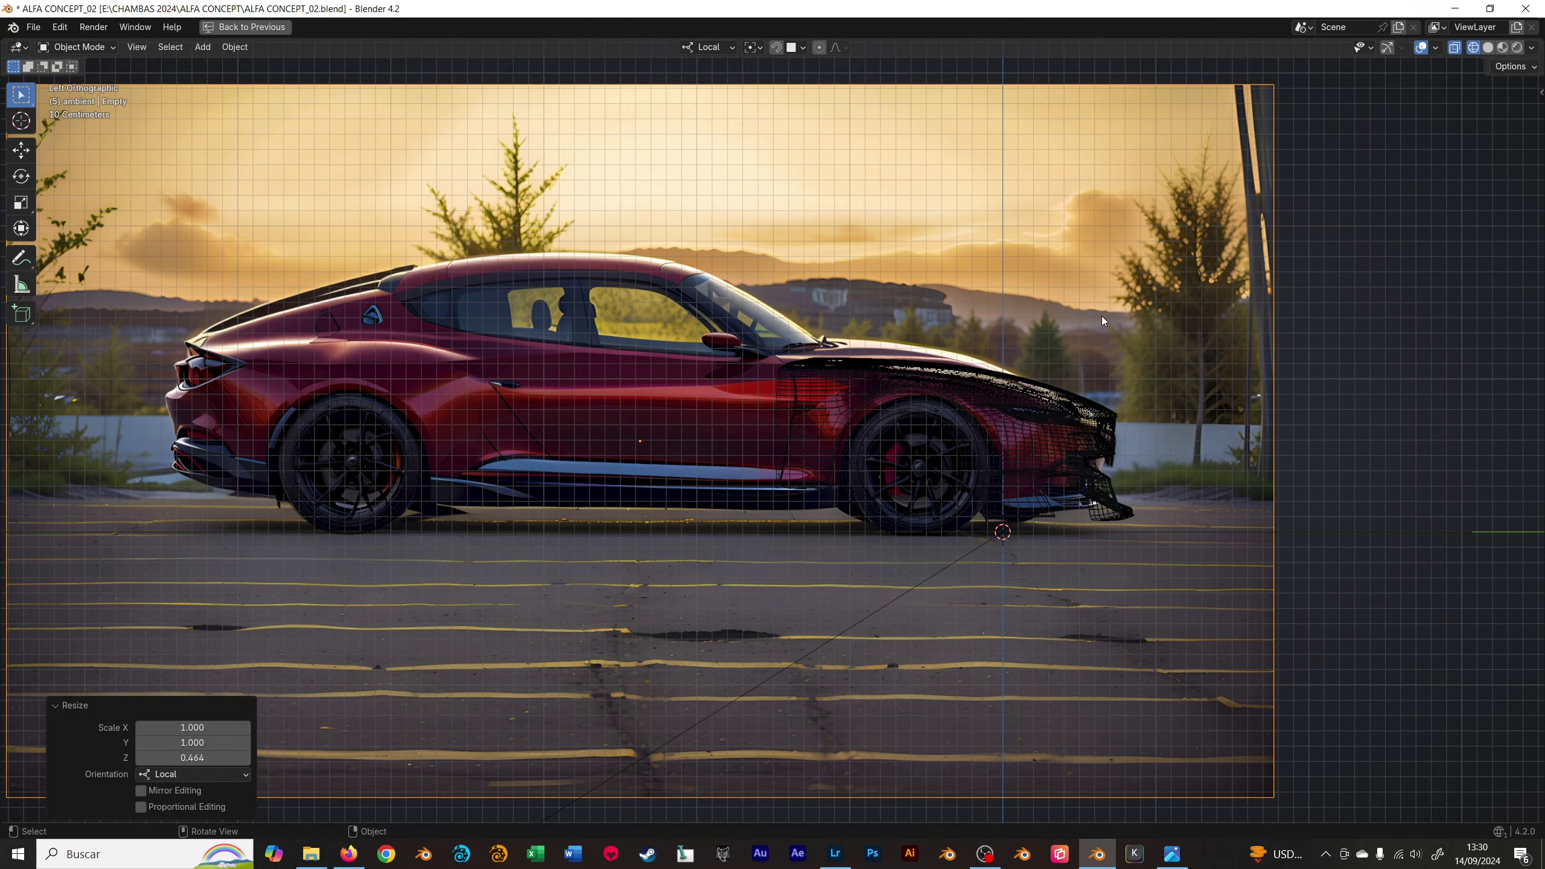
pyautogui.moveTo(1141, 303)
pyautogui.mouseDown(button='middle')
pyautogui.moveTo(1010, 381)
pyautogui.moveTo(968, 389)
pyautogui.moveTo(973, 372)
pyautogui.moveTo(572, 309)
pyautogui.moveTo(789, 349)
pyautogui.mouseUp(button='middle')
pyautogui.hotkey('ctrl', 'space')
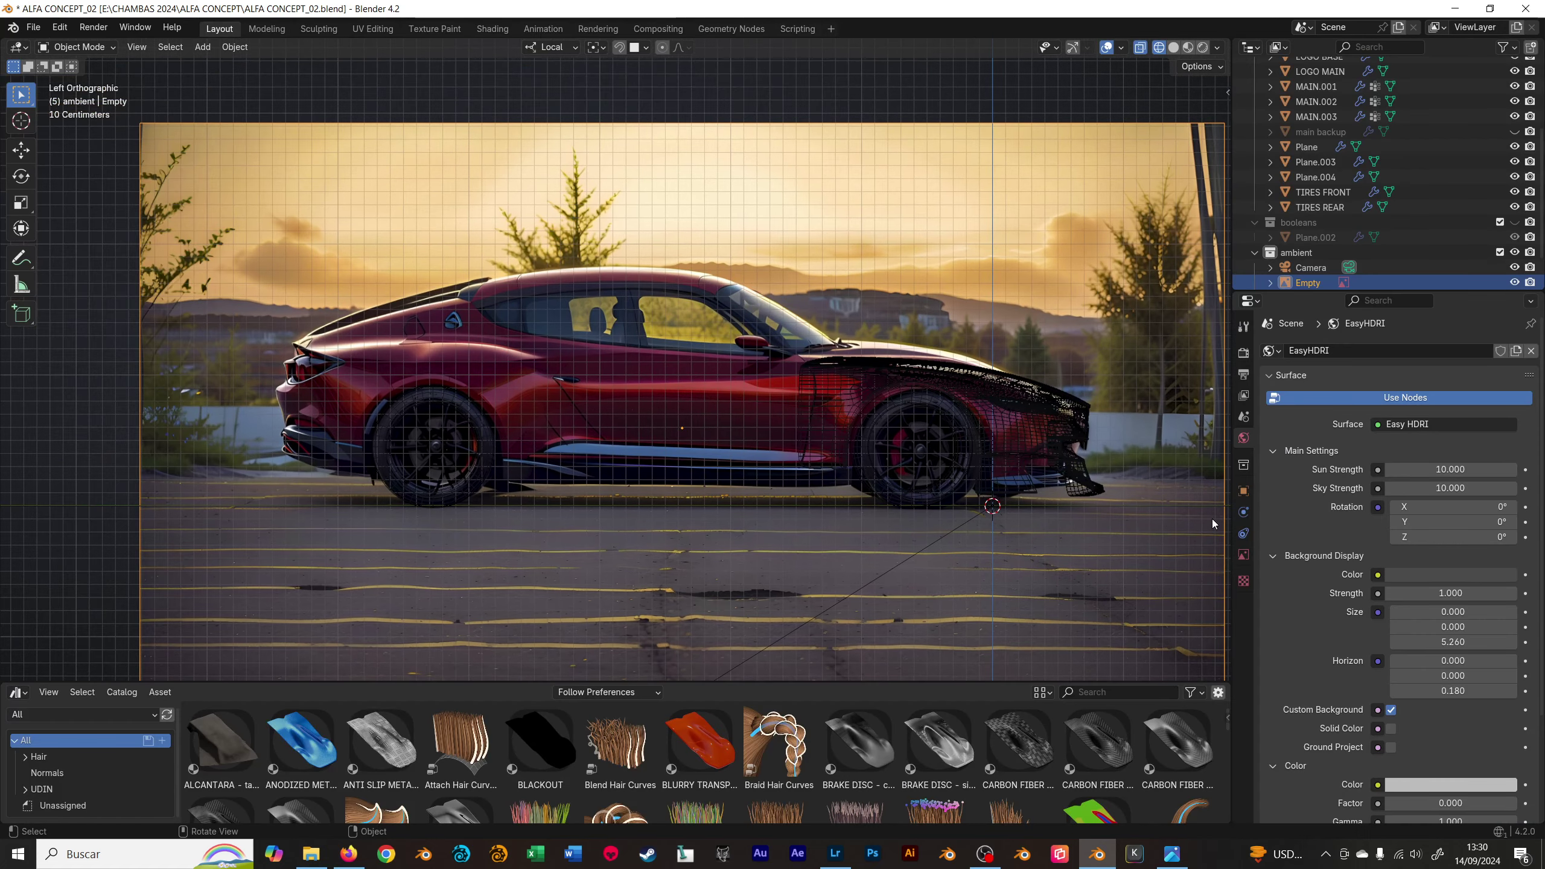
# - Drag the image's Item-panel Scale Z back to 1.657, then select the MAIN.002 body
pyautogui.click(1243, 555)
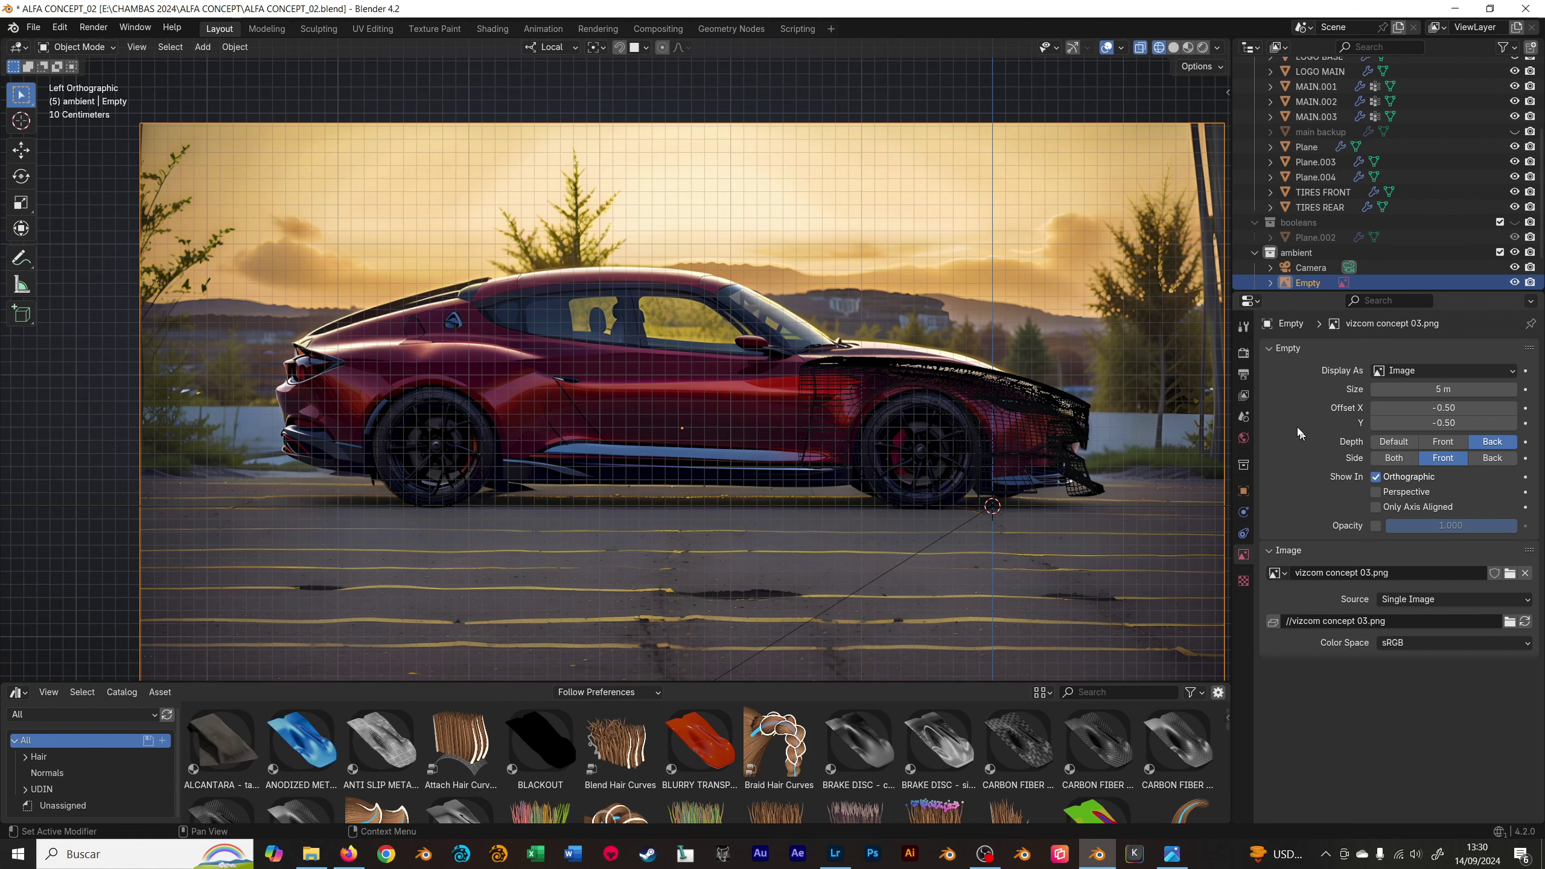
pyautogui.keyDown('shift'); pyautogui.moveTo(904, 304); pyautogui.dragTo(816, 307, button='middle'); pyautogui.keyUp('shift')
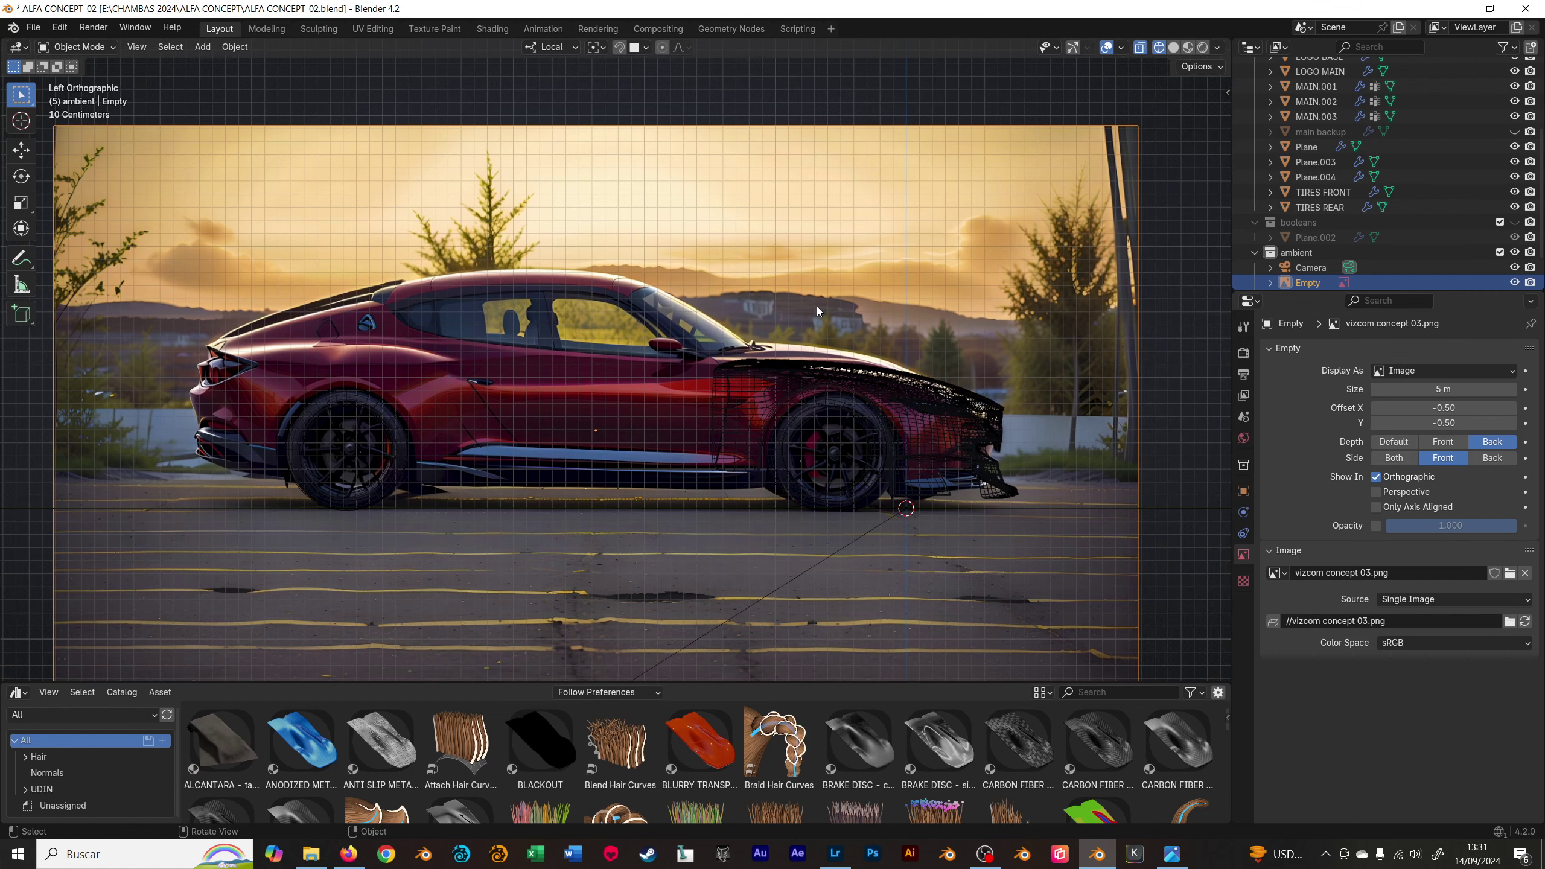
pyautogui.press('n')
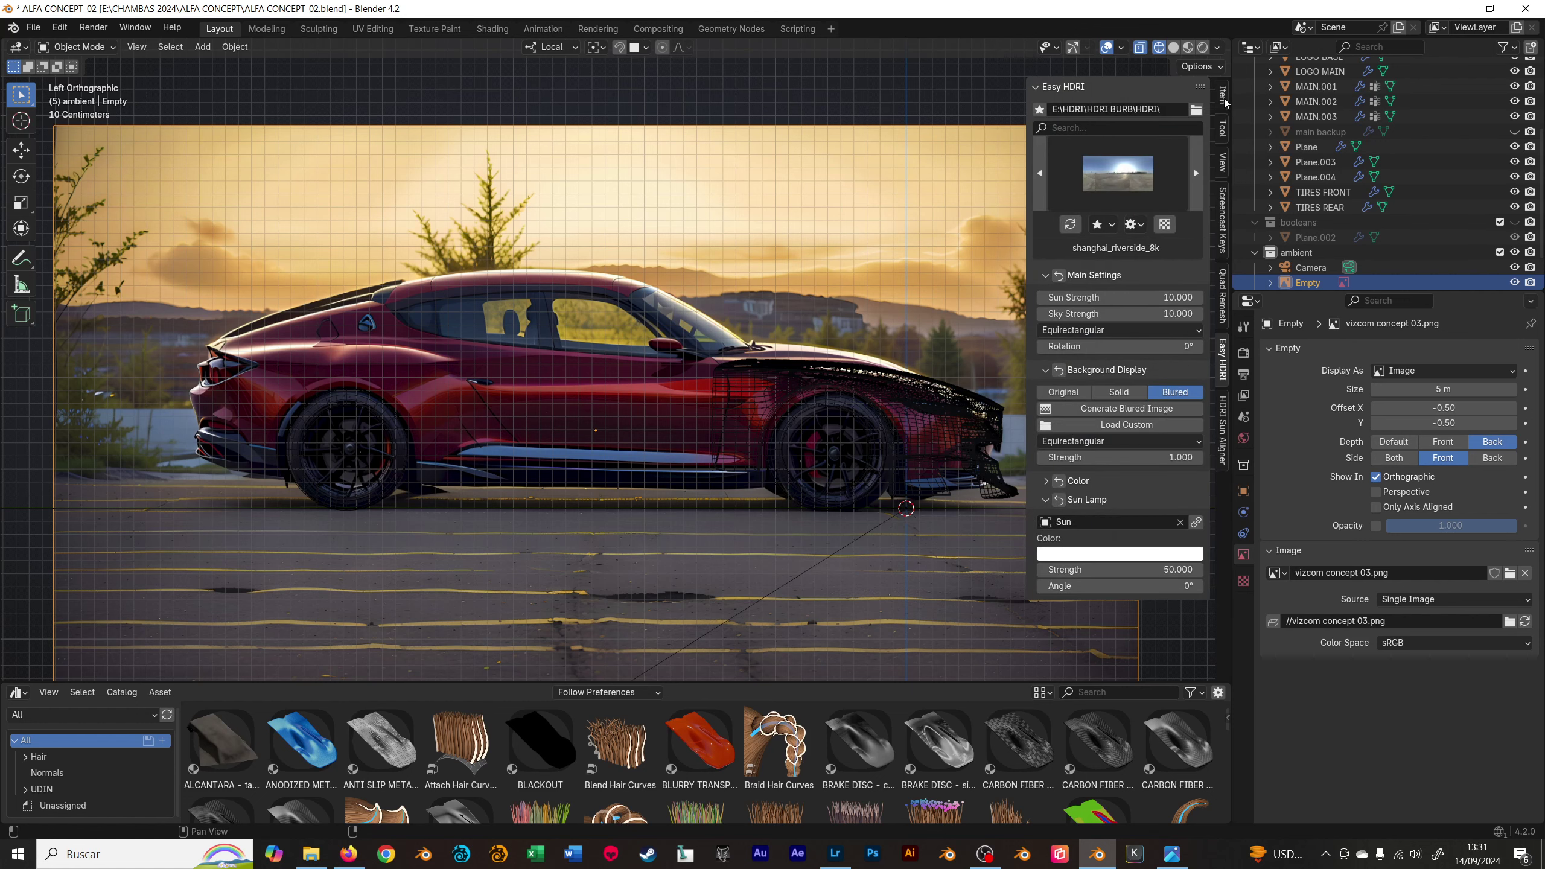
pyautogui.click(1222, 95)
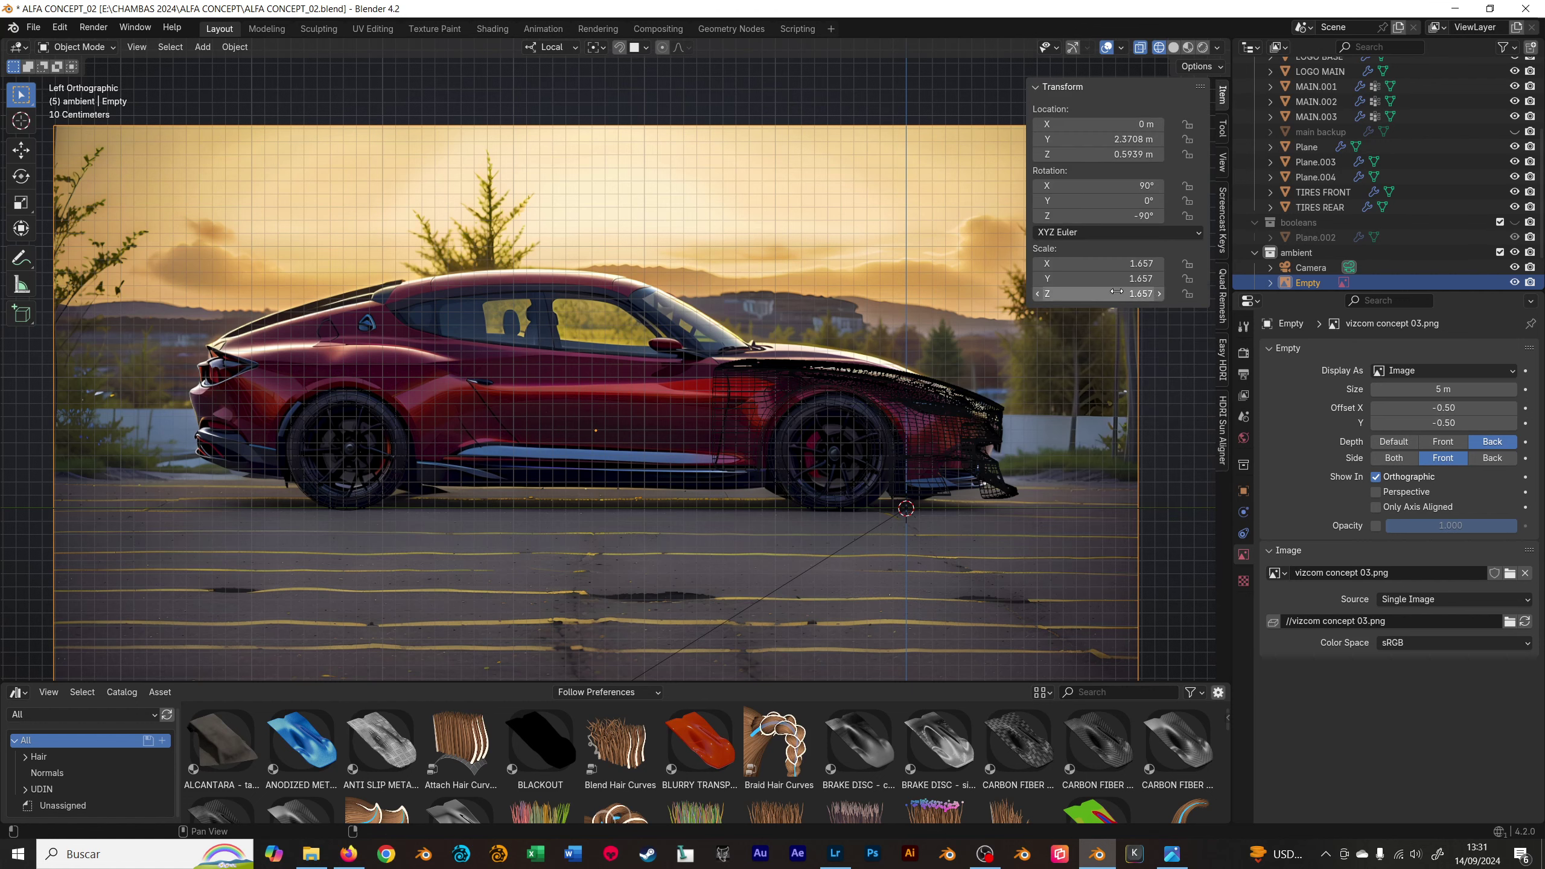
pyautogui.moveTo(1101, 293); pyautogui.dragTo(913, 294)
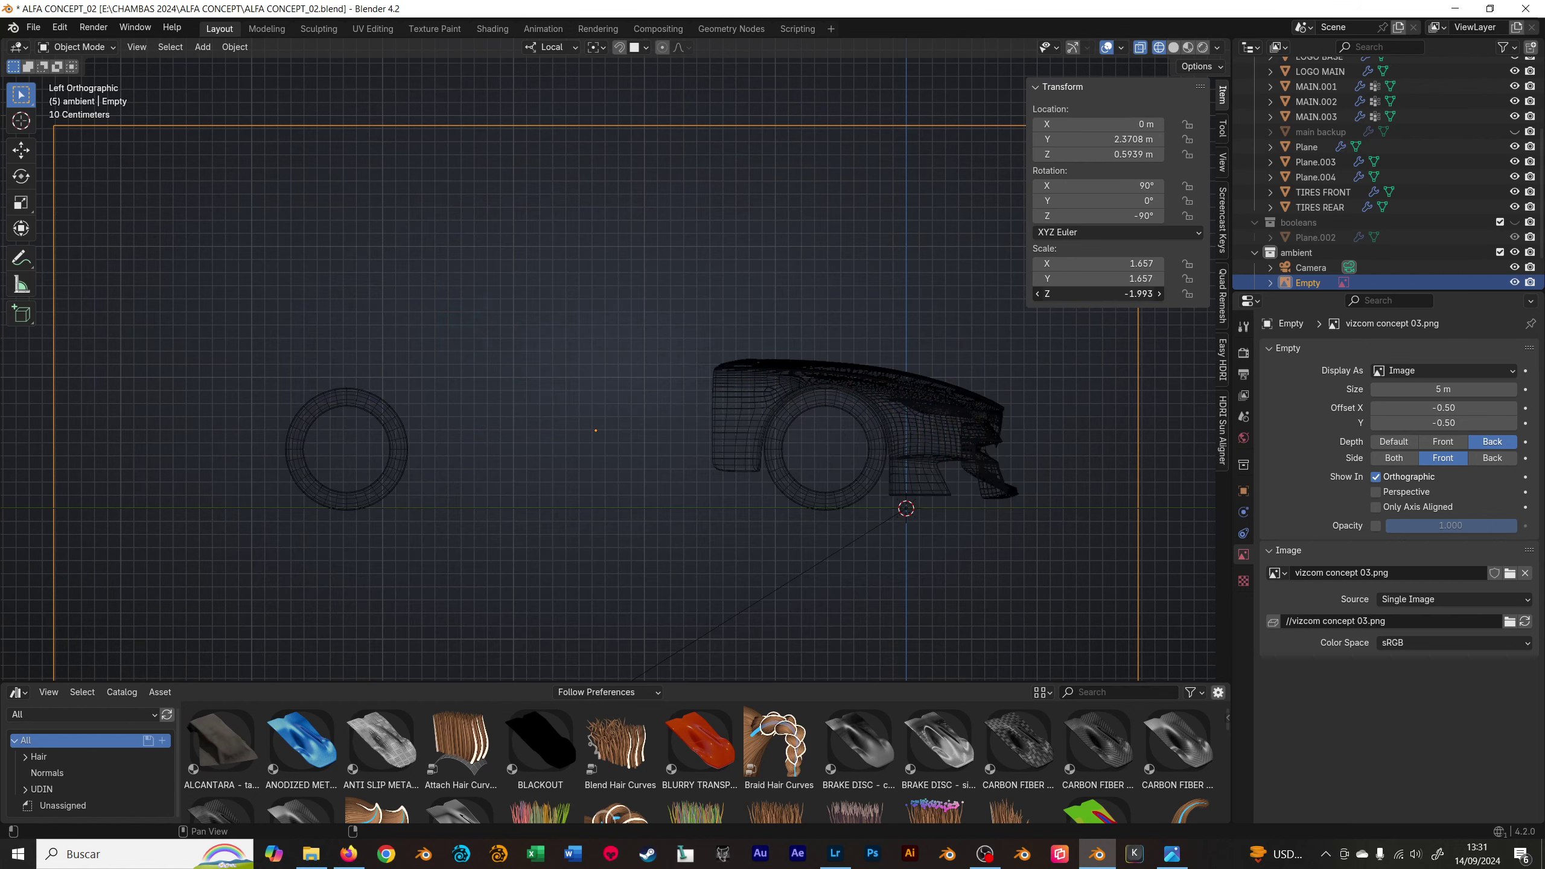
pyautogui.moveTo(1101, 294); pyautogui.dragTo(1143, 293)
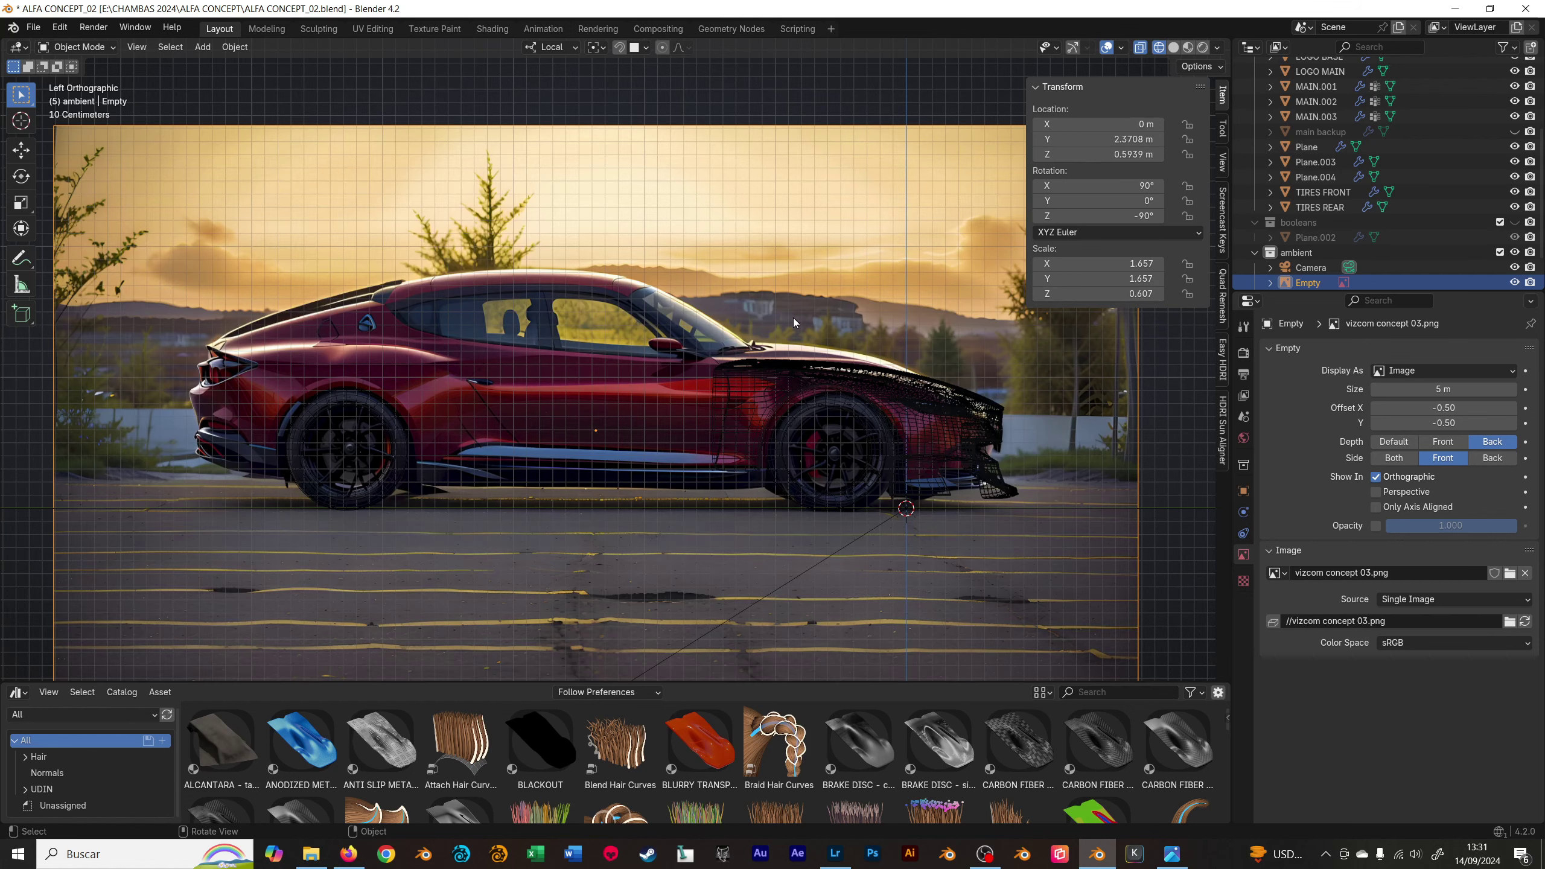
pyautogui.scroll(1, 865, 309)
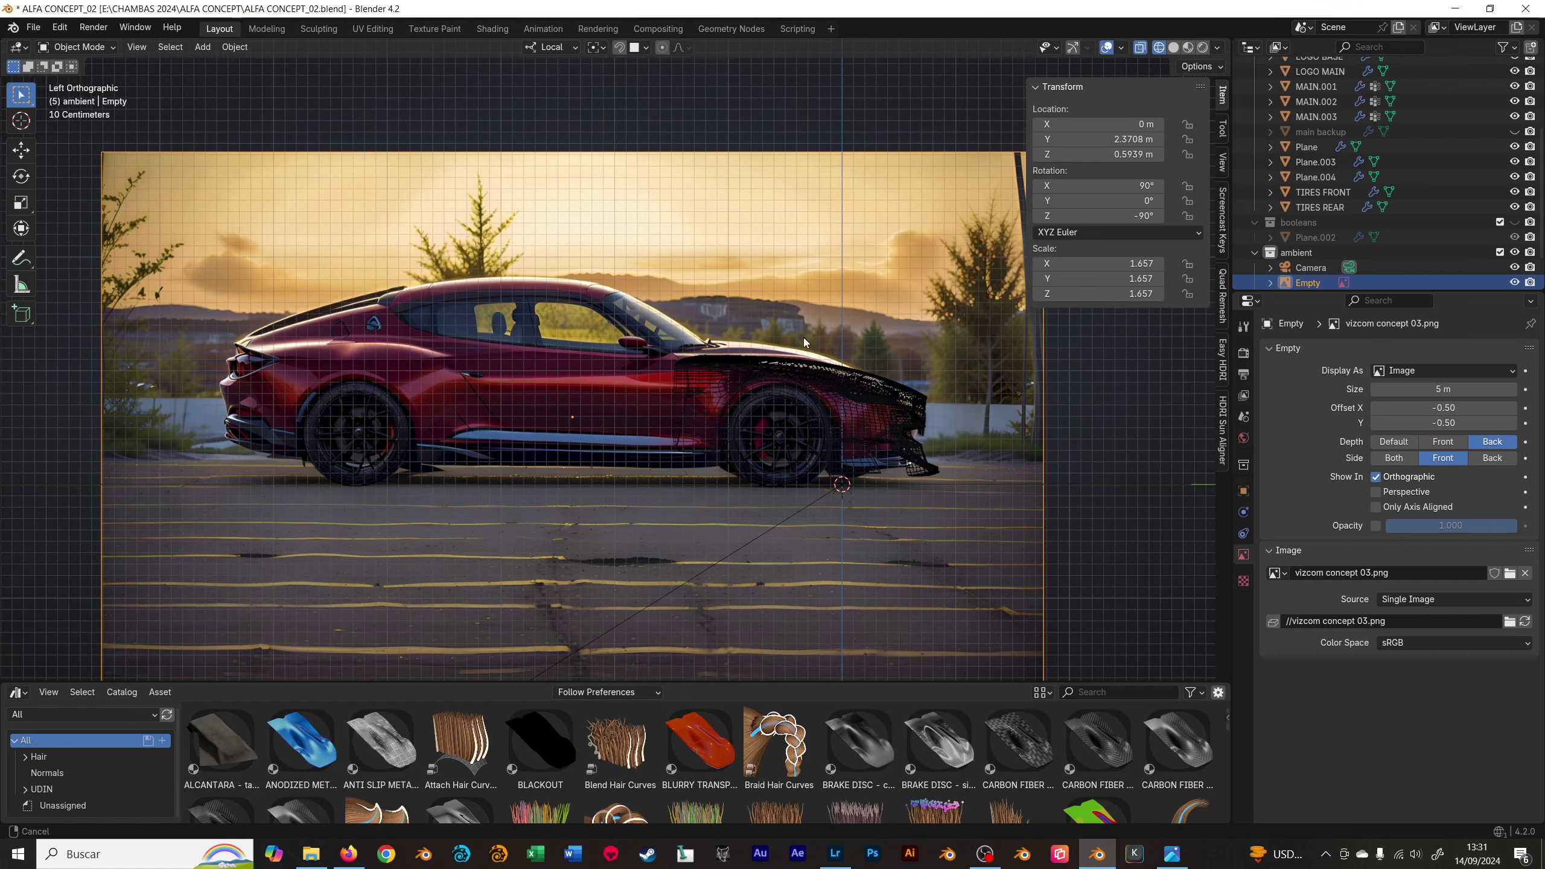
pyautogui.click(868, 379)
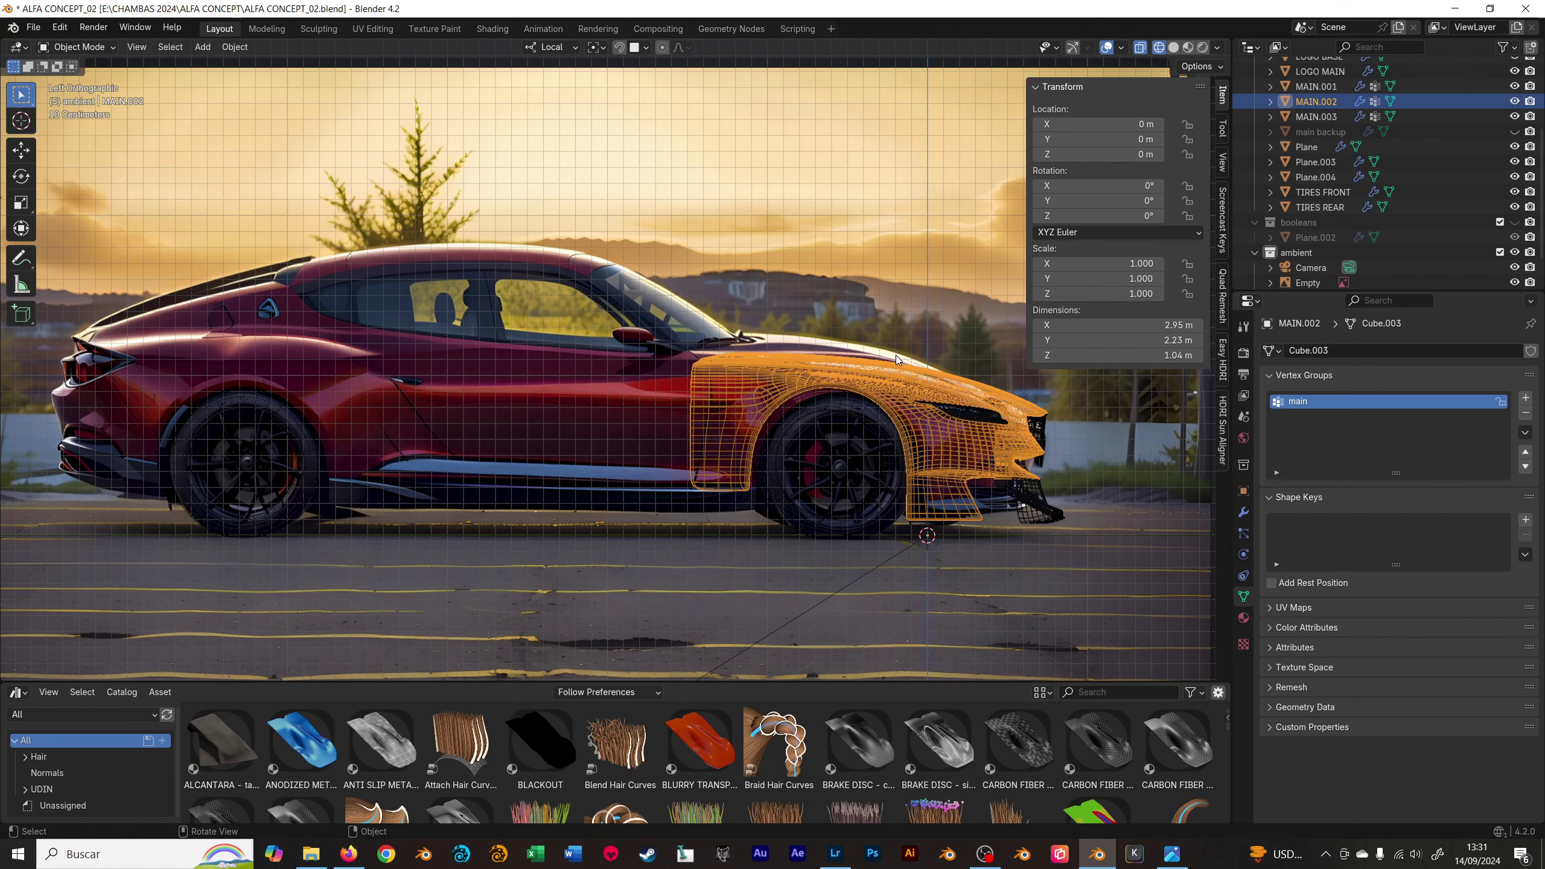
pyautogui.press('s')
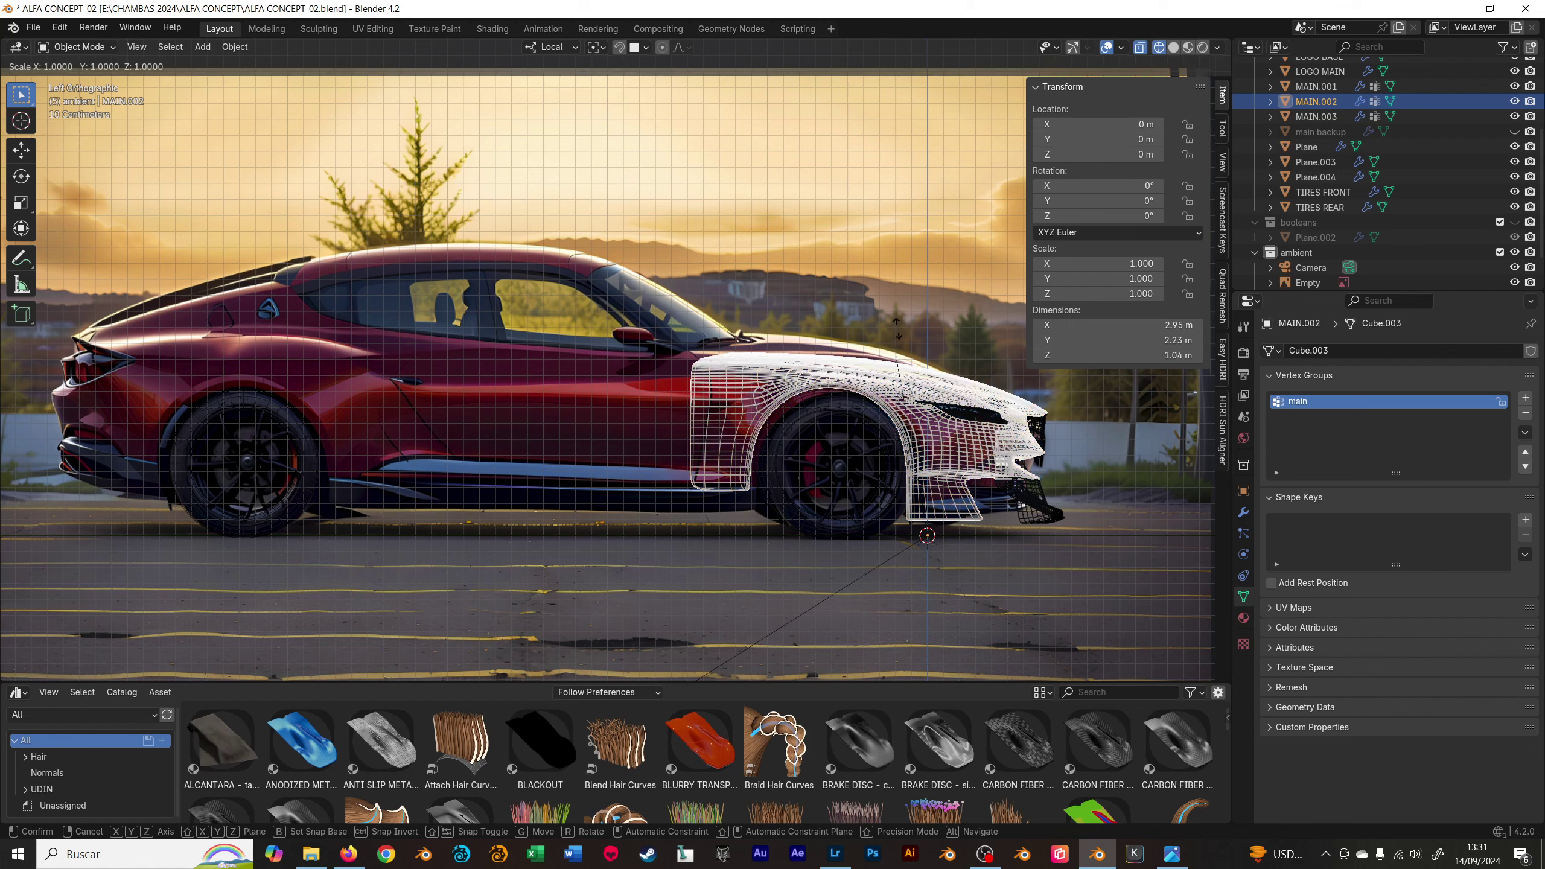
pyautogui.press('z')
pyautogui.click(894, 332)
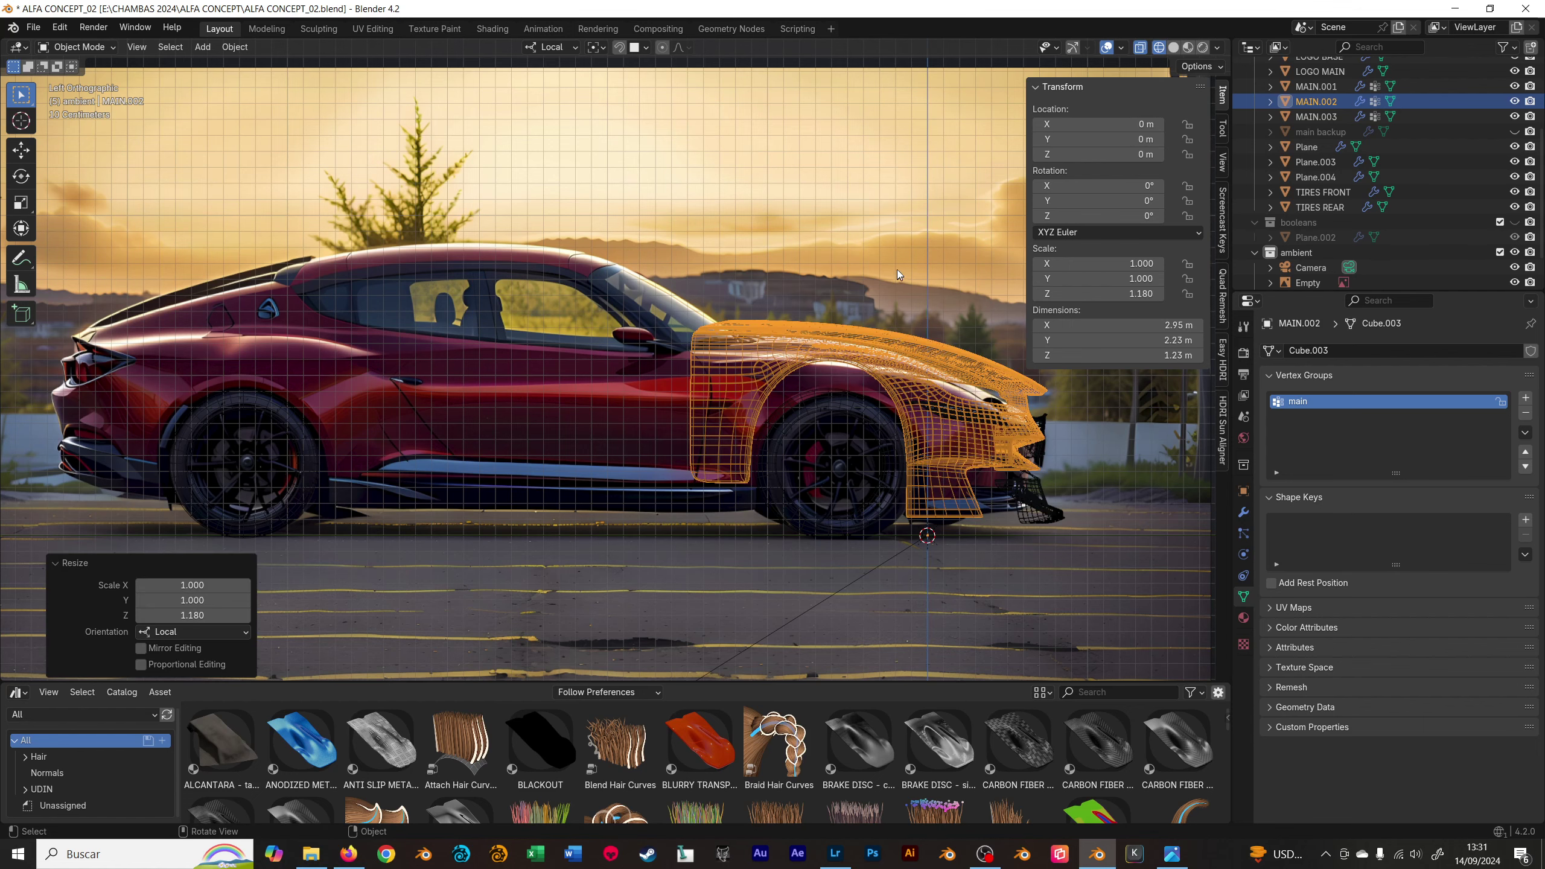
pyautogui.click(749, 154)
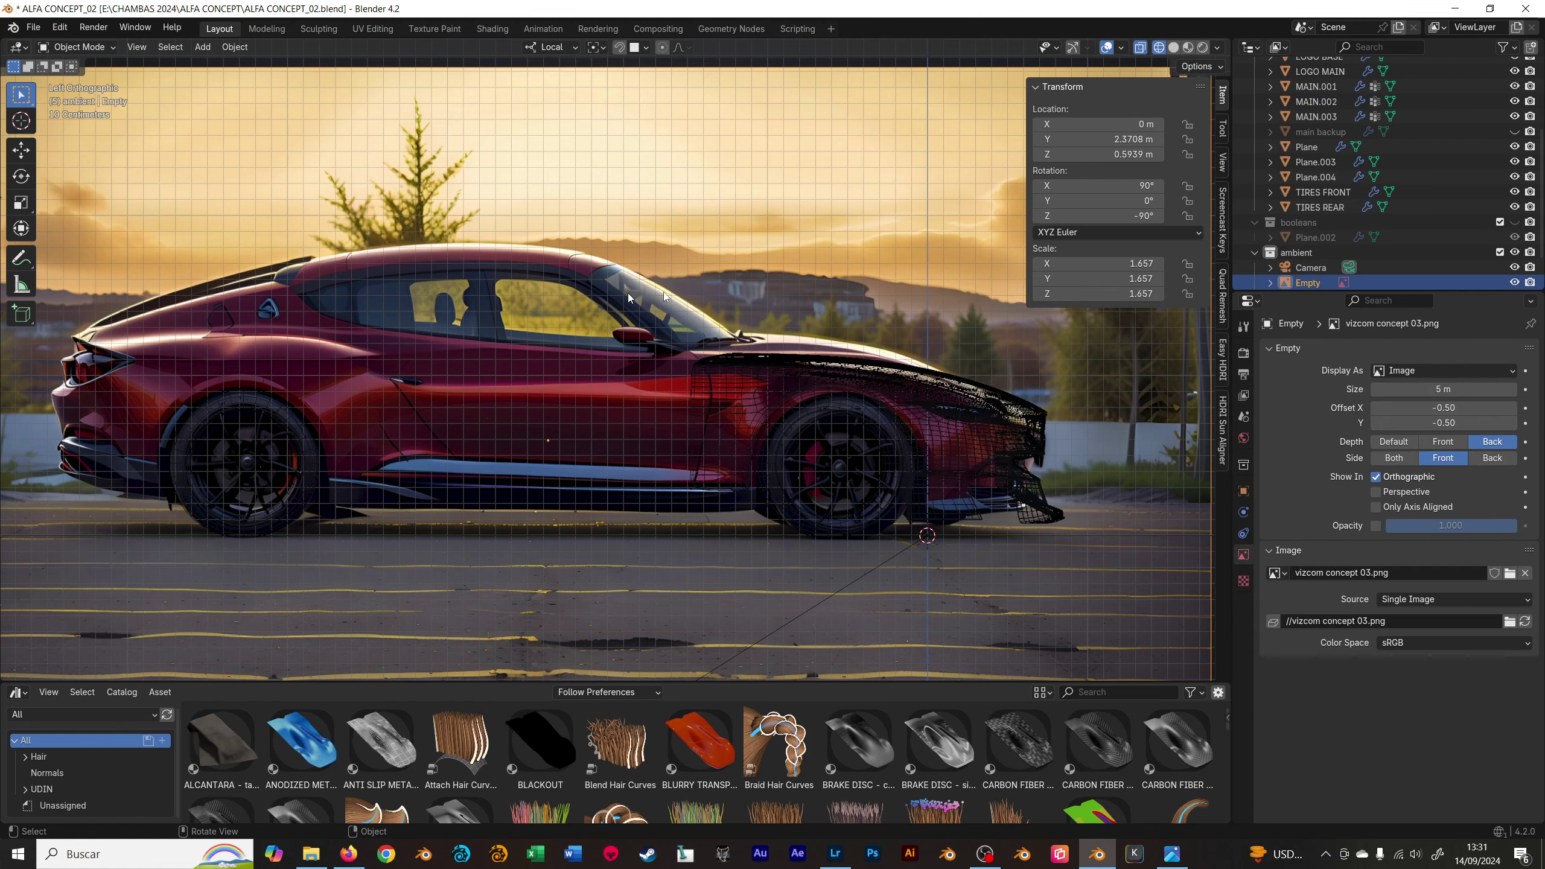
pyautogui.moveTo(664, 297)
pyautogui.mouseDown(button='middle')
pyautogui.moveTo(636, 347)
pyautogui.moveTo(638, 396)
pyautogui.moveTo(517, 342)
pyautogui.moveTo(655, 329)
pyautogui.mouseUp(button='middle')
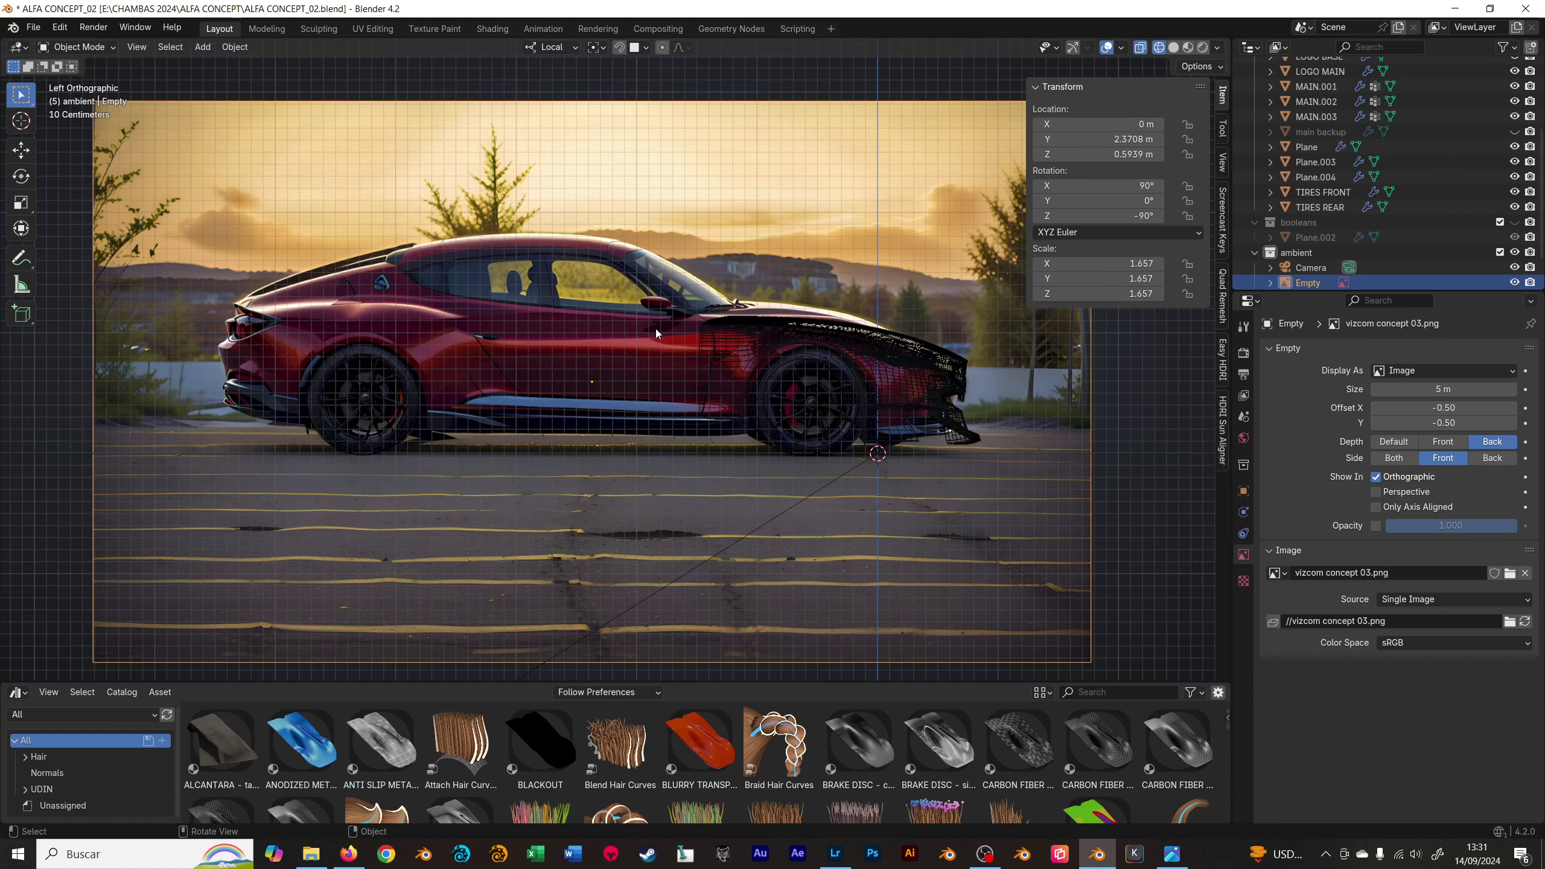
pyautogui.scroll(2, 832, 307)
pyautogui.scroll(3, 717, 287)
pyautogui.click(707, 283)
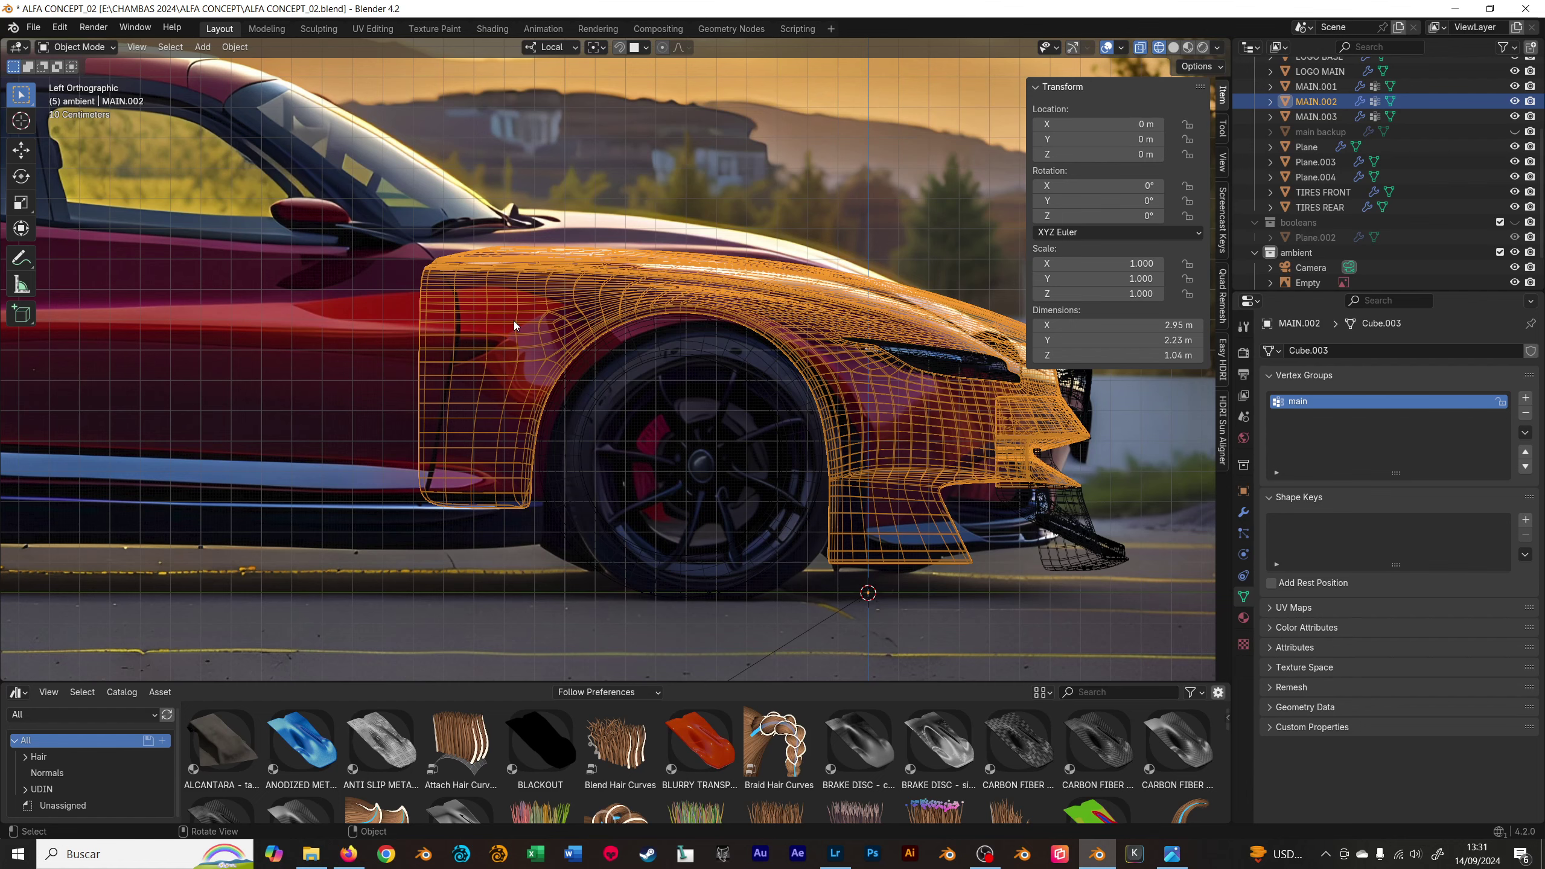
pyautogui.keyDown('shift'); pyautogui.moveTo(514, 321); pyautogui.dragTo(365, 329, button='middle'); pyautogui.keyUp('shift')
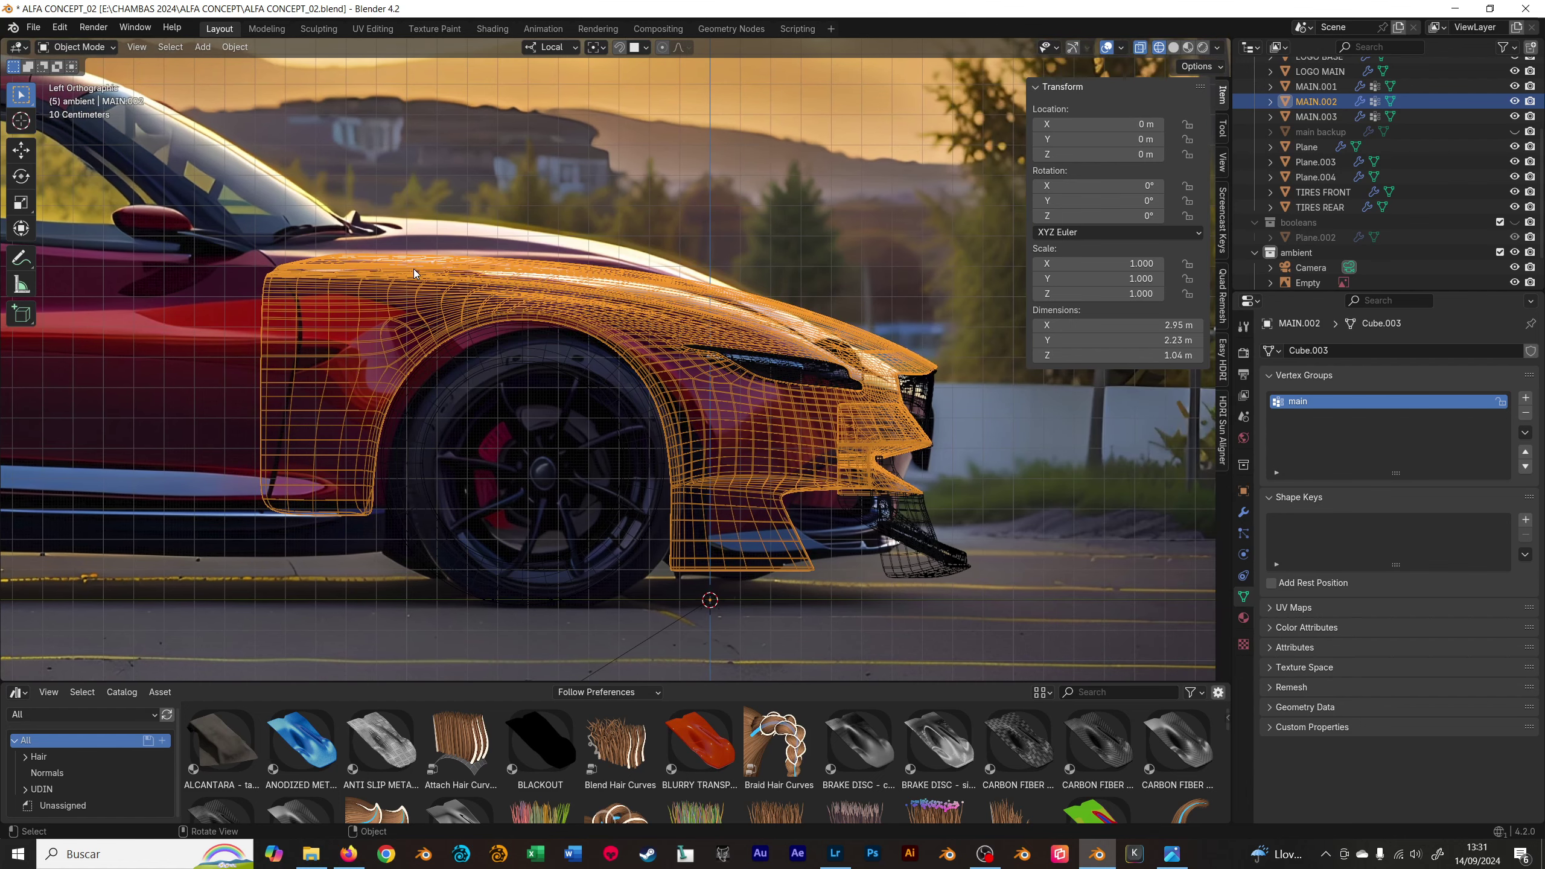
pyautogui.scroll(-2, 890, 333)
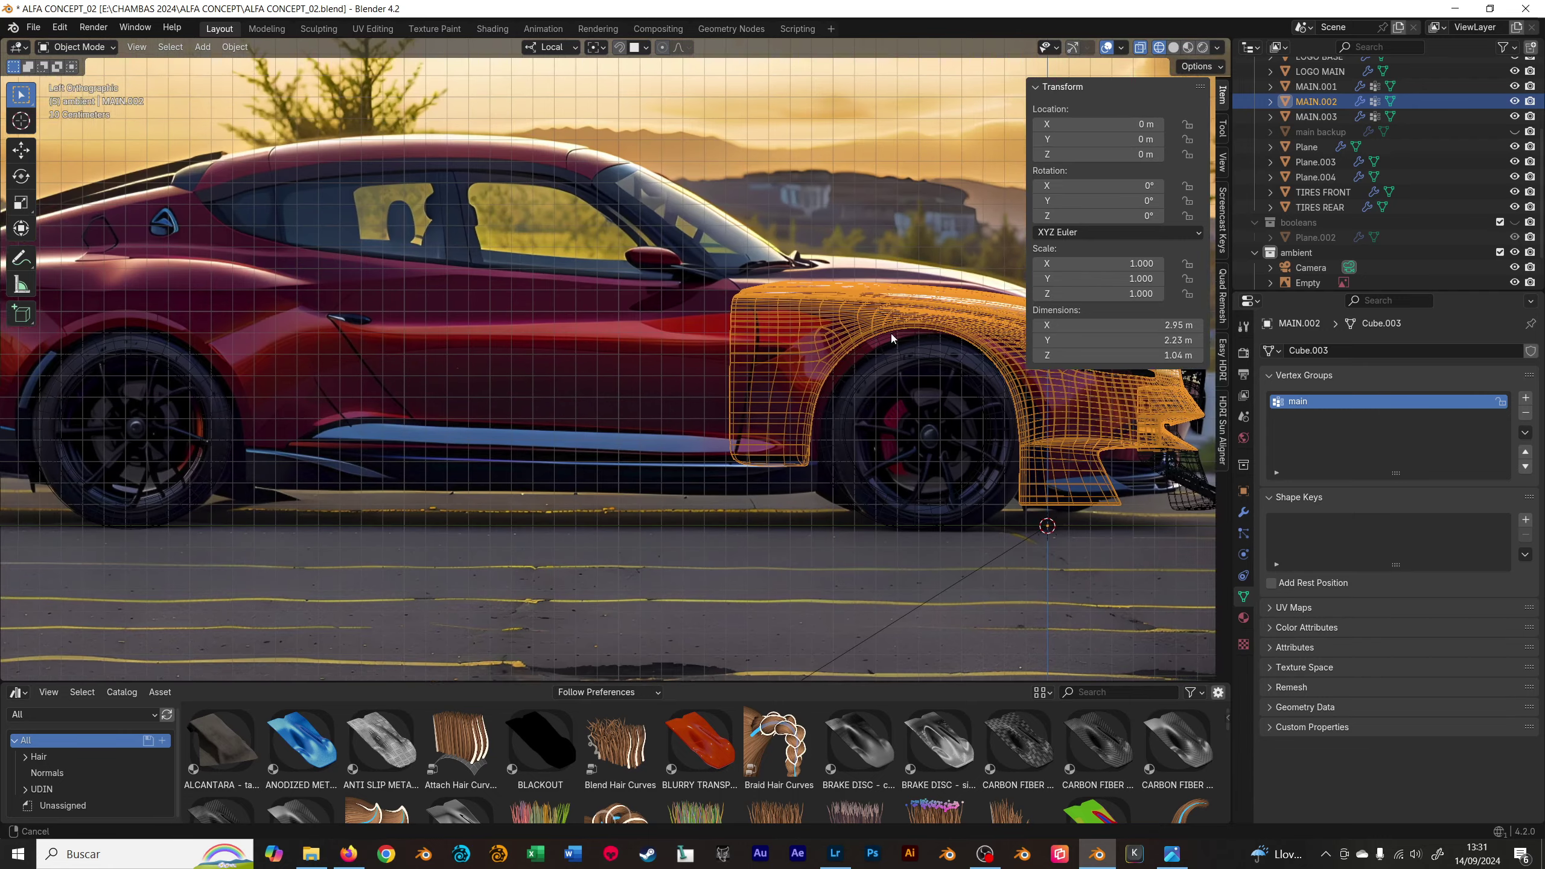
pyautogui.scroll(-2, 760, 370)
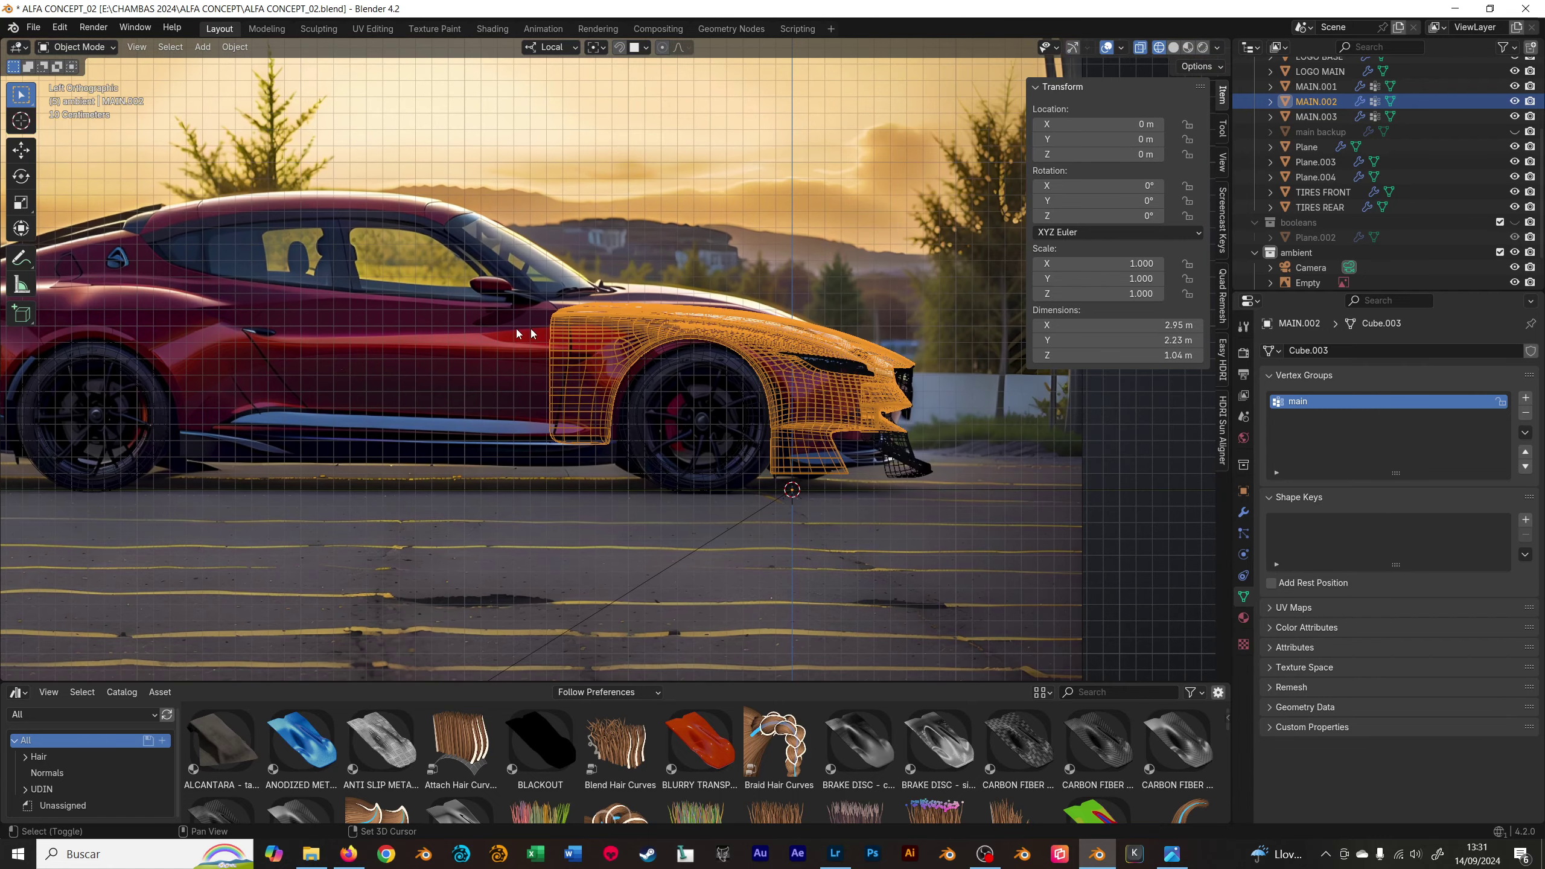
pyautogui.keyDown('shift'); pyautogui.moveTo(531, 329); pyautogui.dragTo(708, 342, button='middle'); pyautogui.keyUp('shift')
pyautogui.click(512, 186)
pyautogui.press('KP_Decimal')
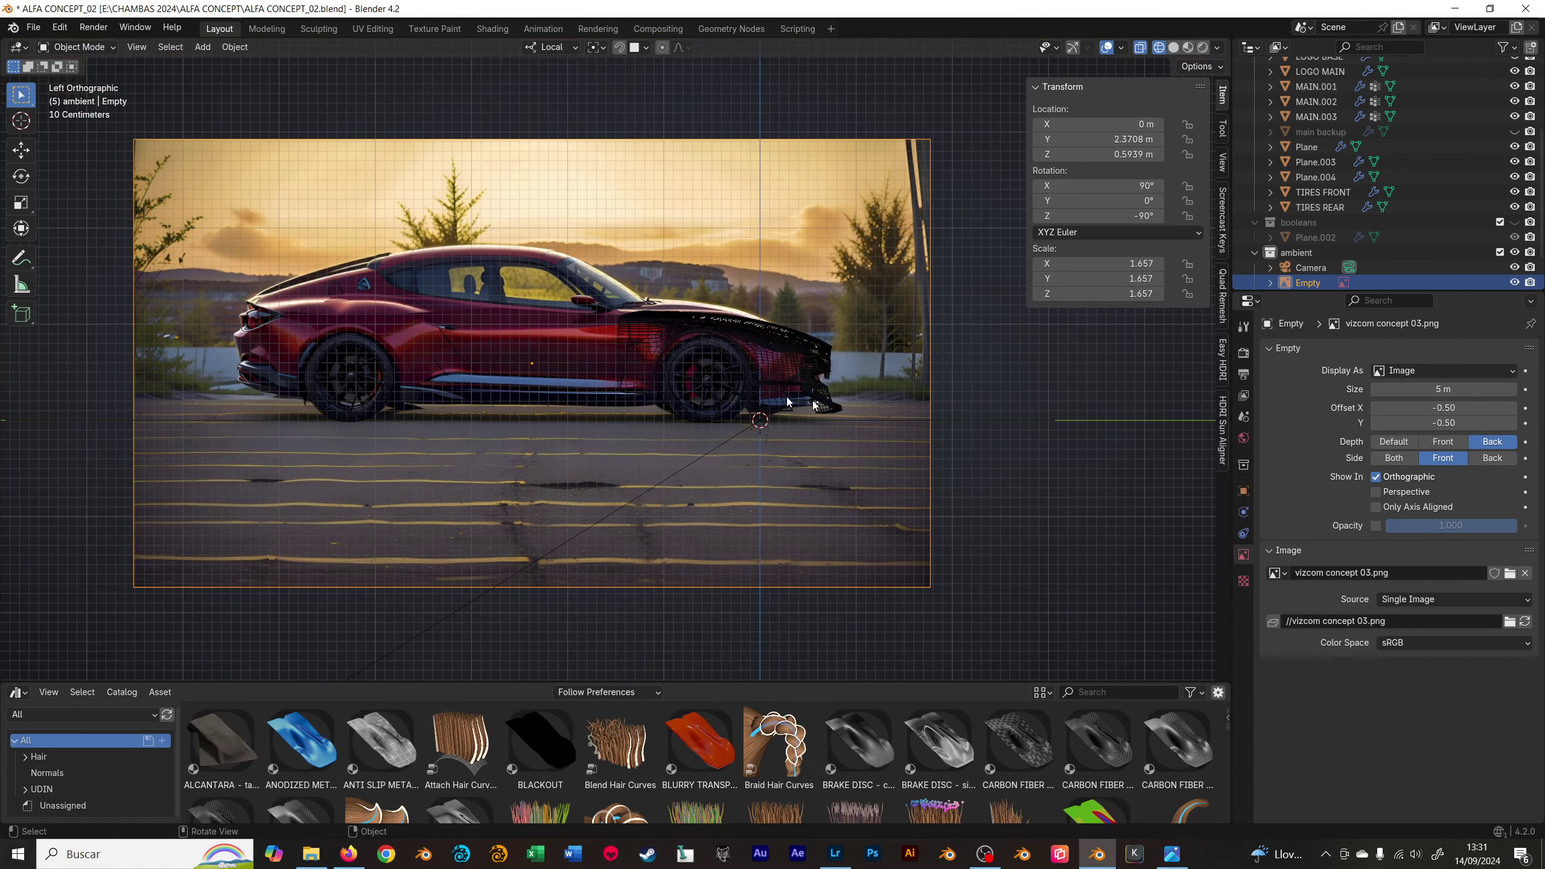
pyautogui.scroll(1, 595, 298)
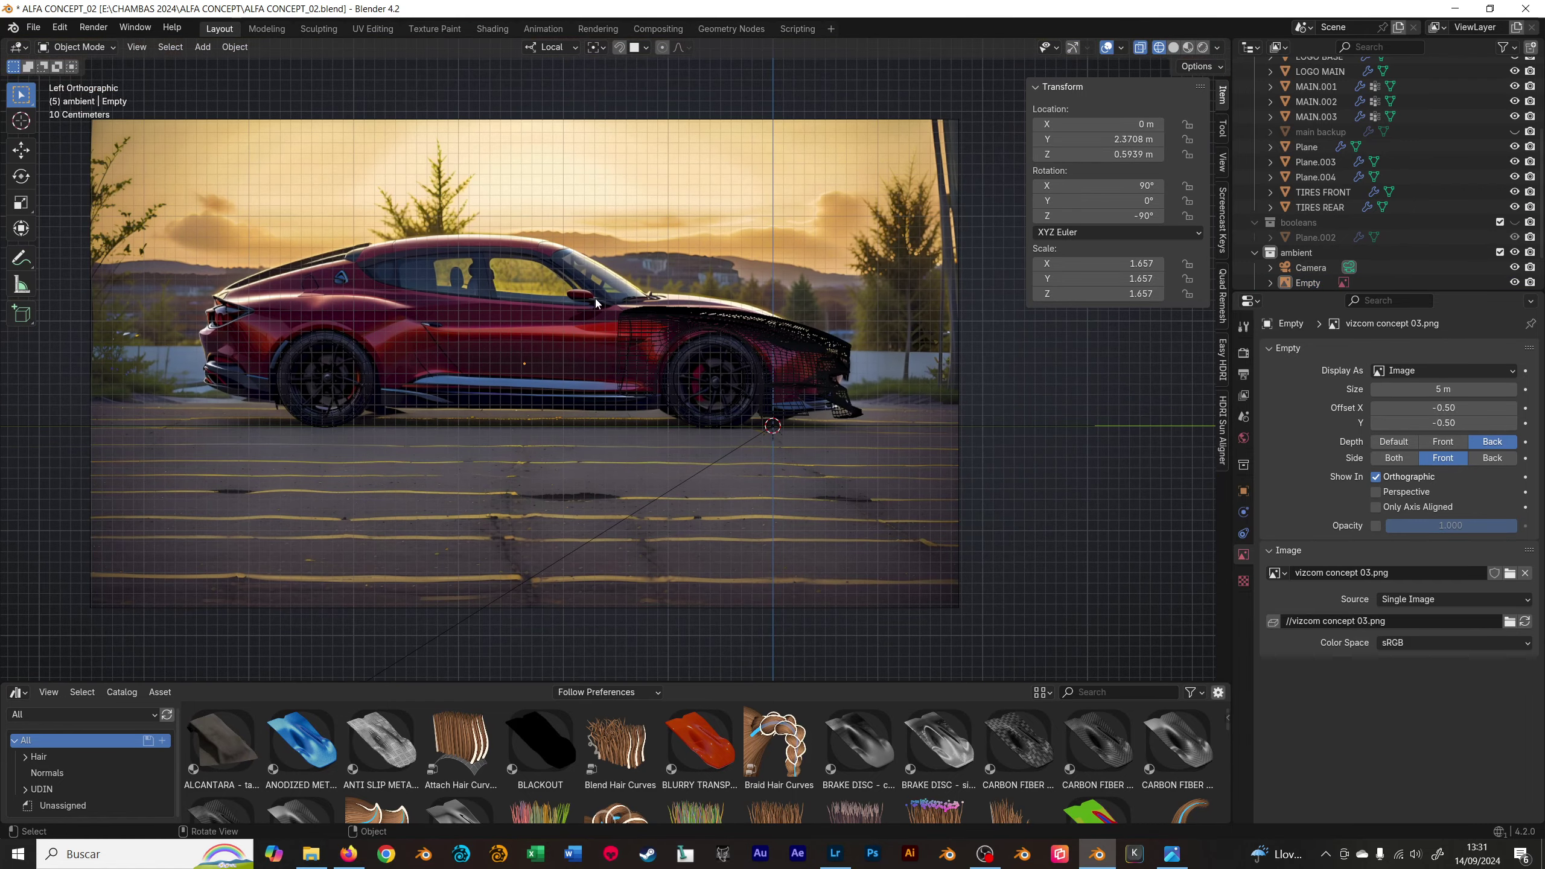
pyautogui.keyDown('shift'); pyautogui.moveTo(595, 298); pyautogui.dragTo(671, 329, button='middle'); pyautogui.keyUp('shift')
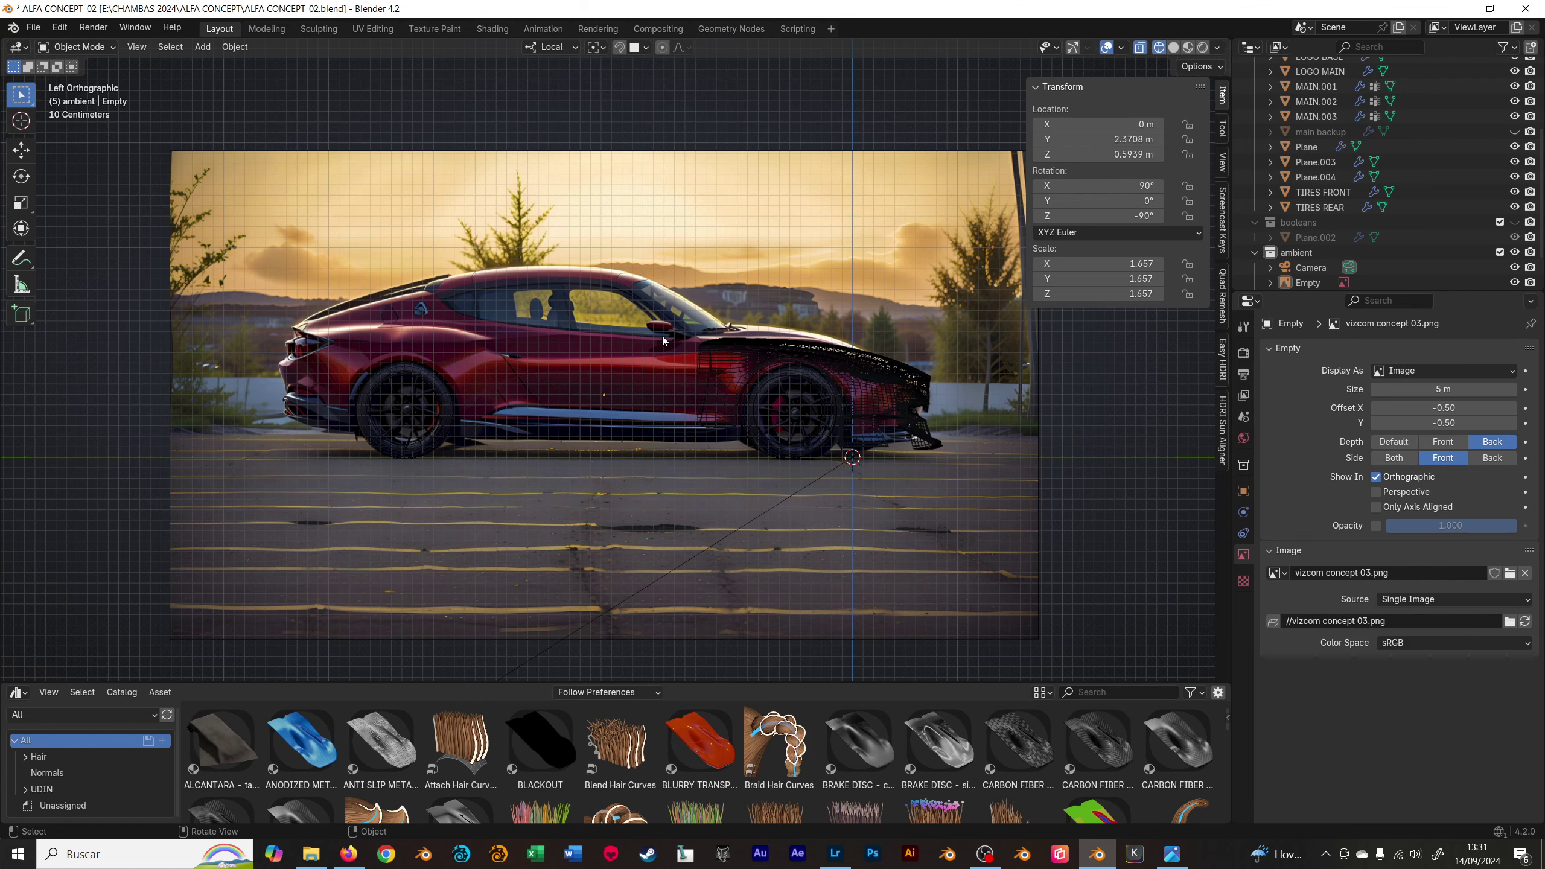
pyautogui.moveTo(662, 368)
pyautogui.mouseDown(button='middle')
pyautogui.moveTo(676, 429)
pyautogui.moveTo(838, 328)
pyautogui.moveTo(794, 334)
pyautogui.mouseUp(button='middle')
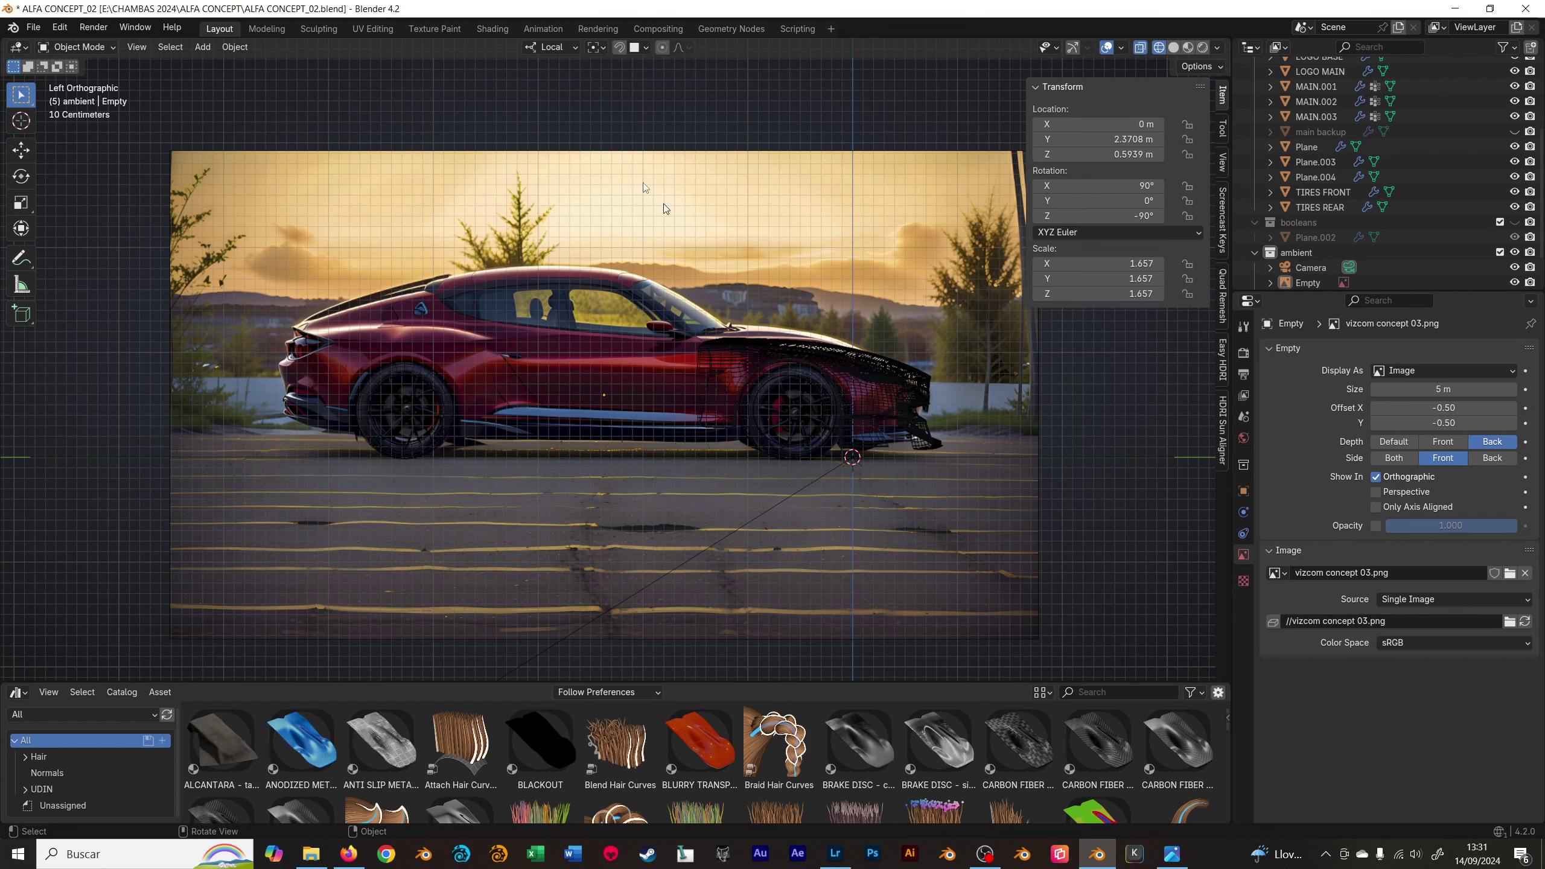